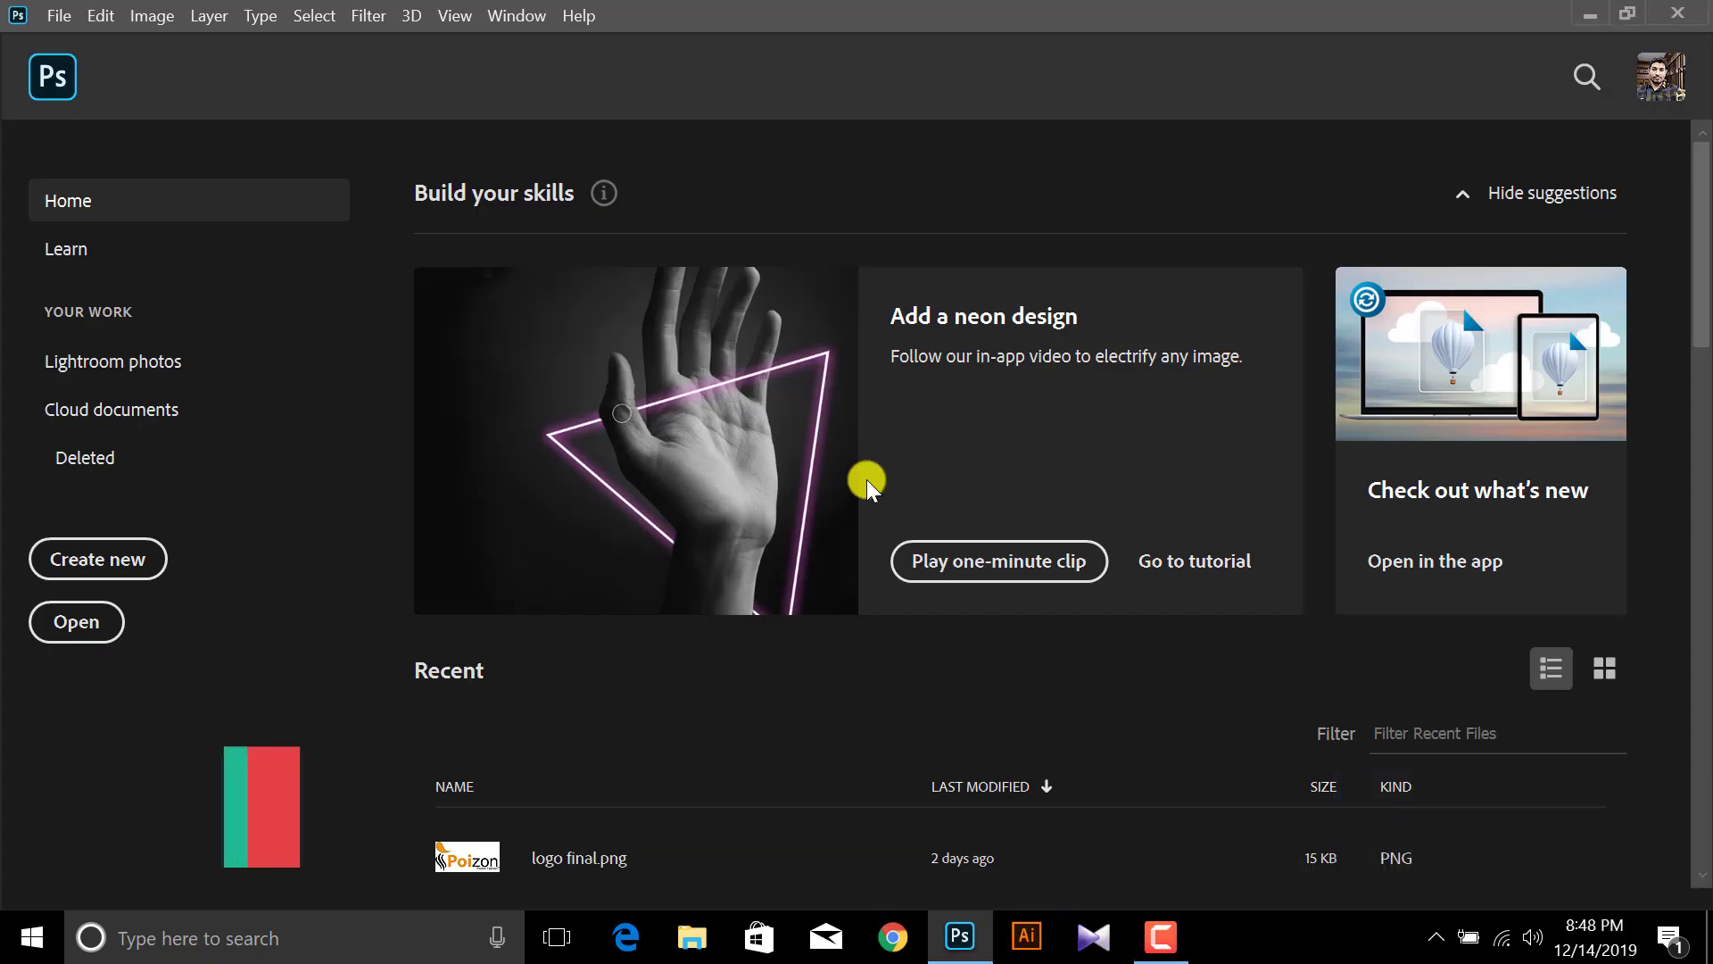
Step: Start a new 1200×720 px document with a white background and name it 'Banner'
{"action": "left_click", "coordinate": [100, 560]}
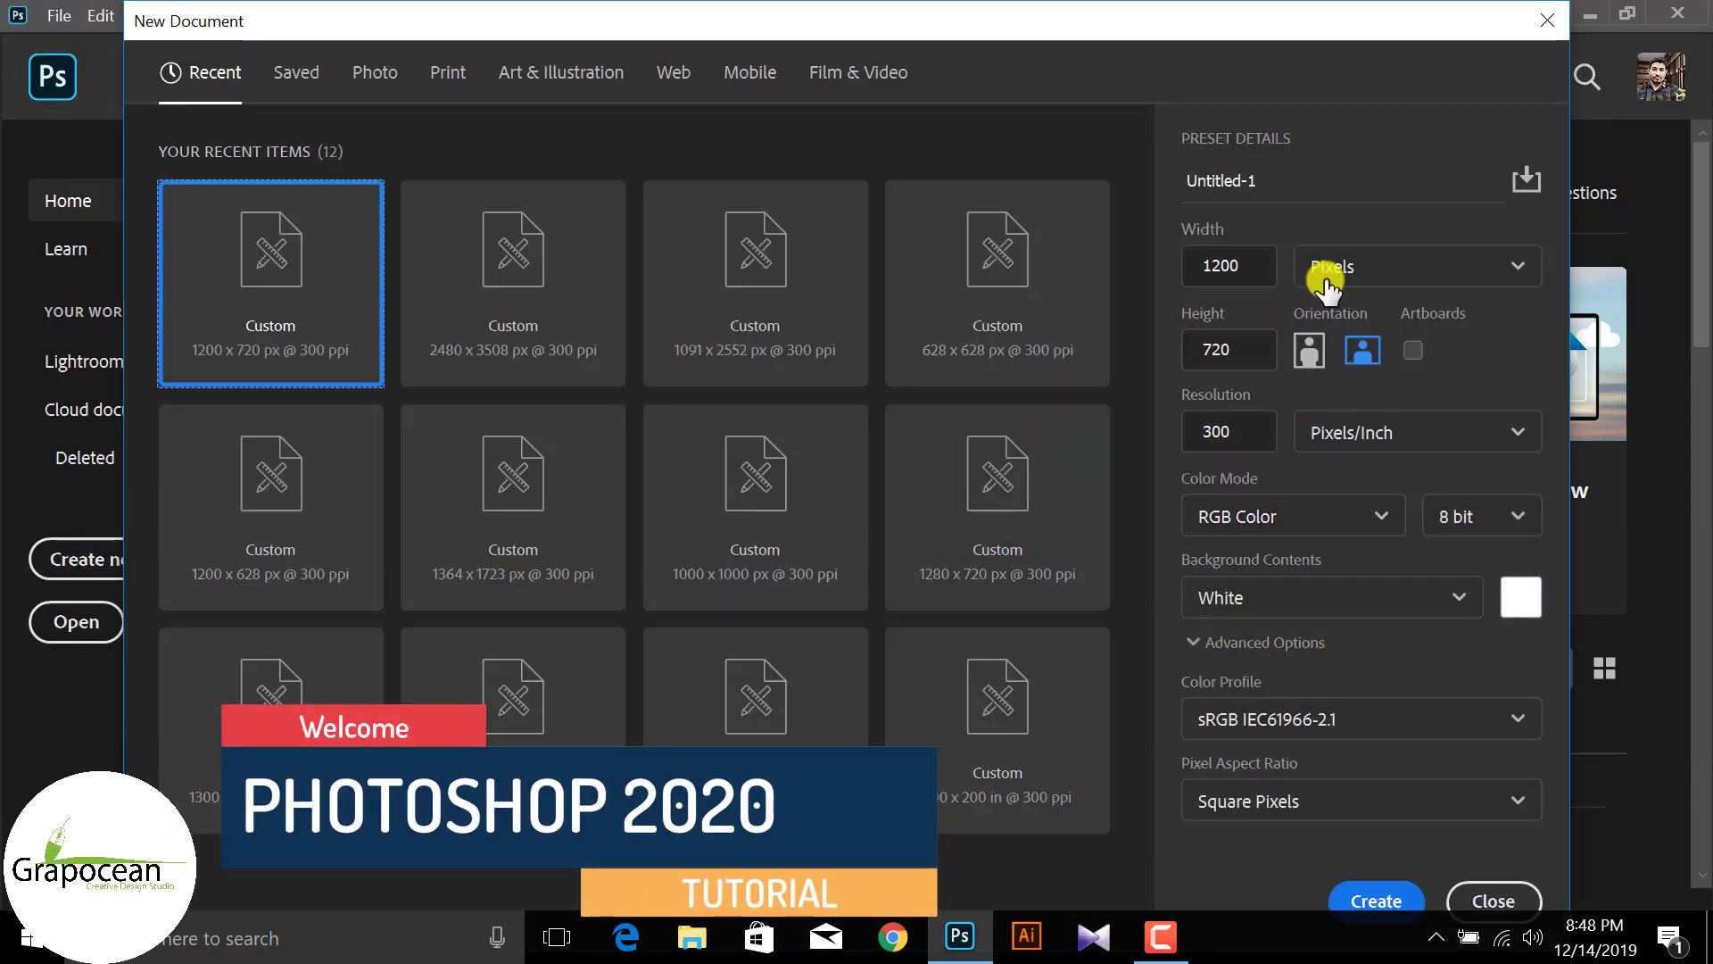
{"action": "type", "text": "Banner"}
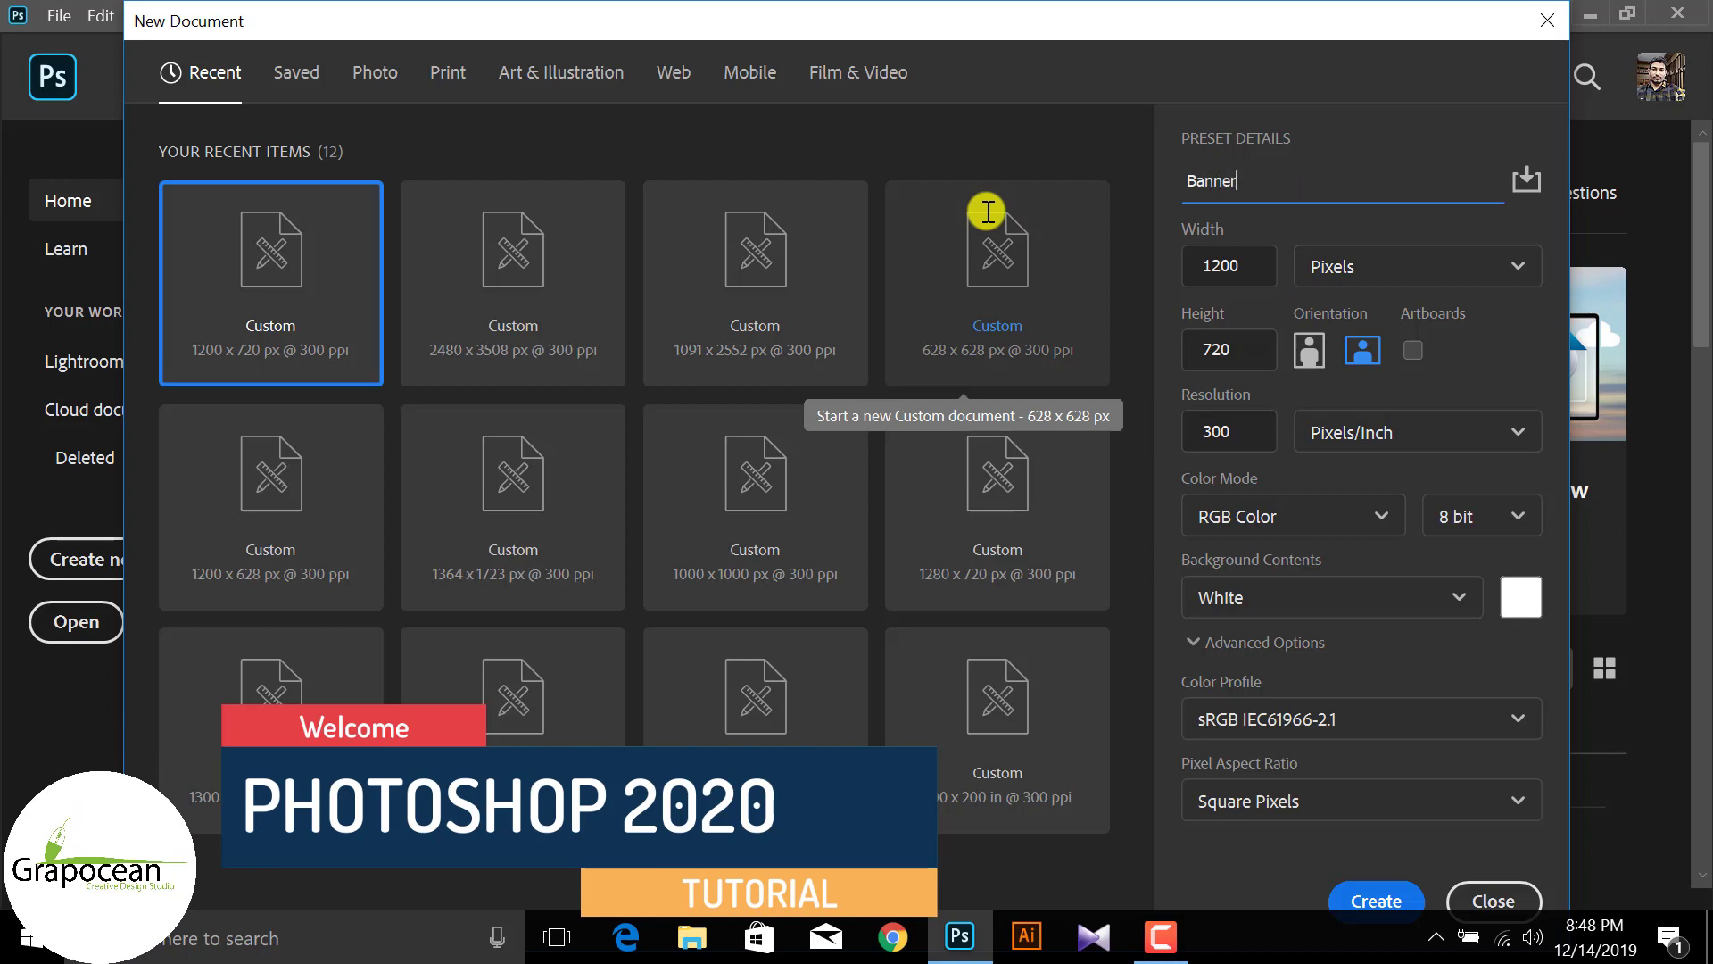
{"action": "left_click", "coordinate": [1486, 901]}
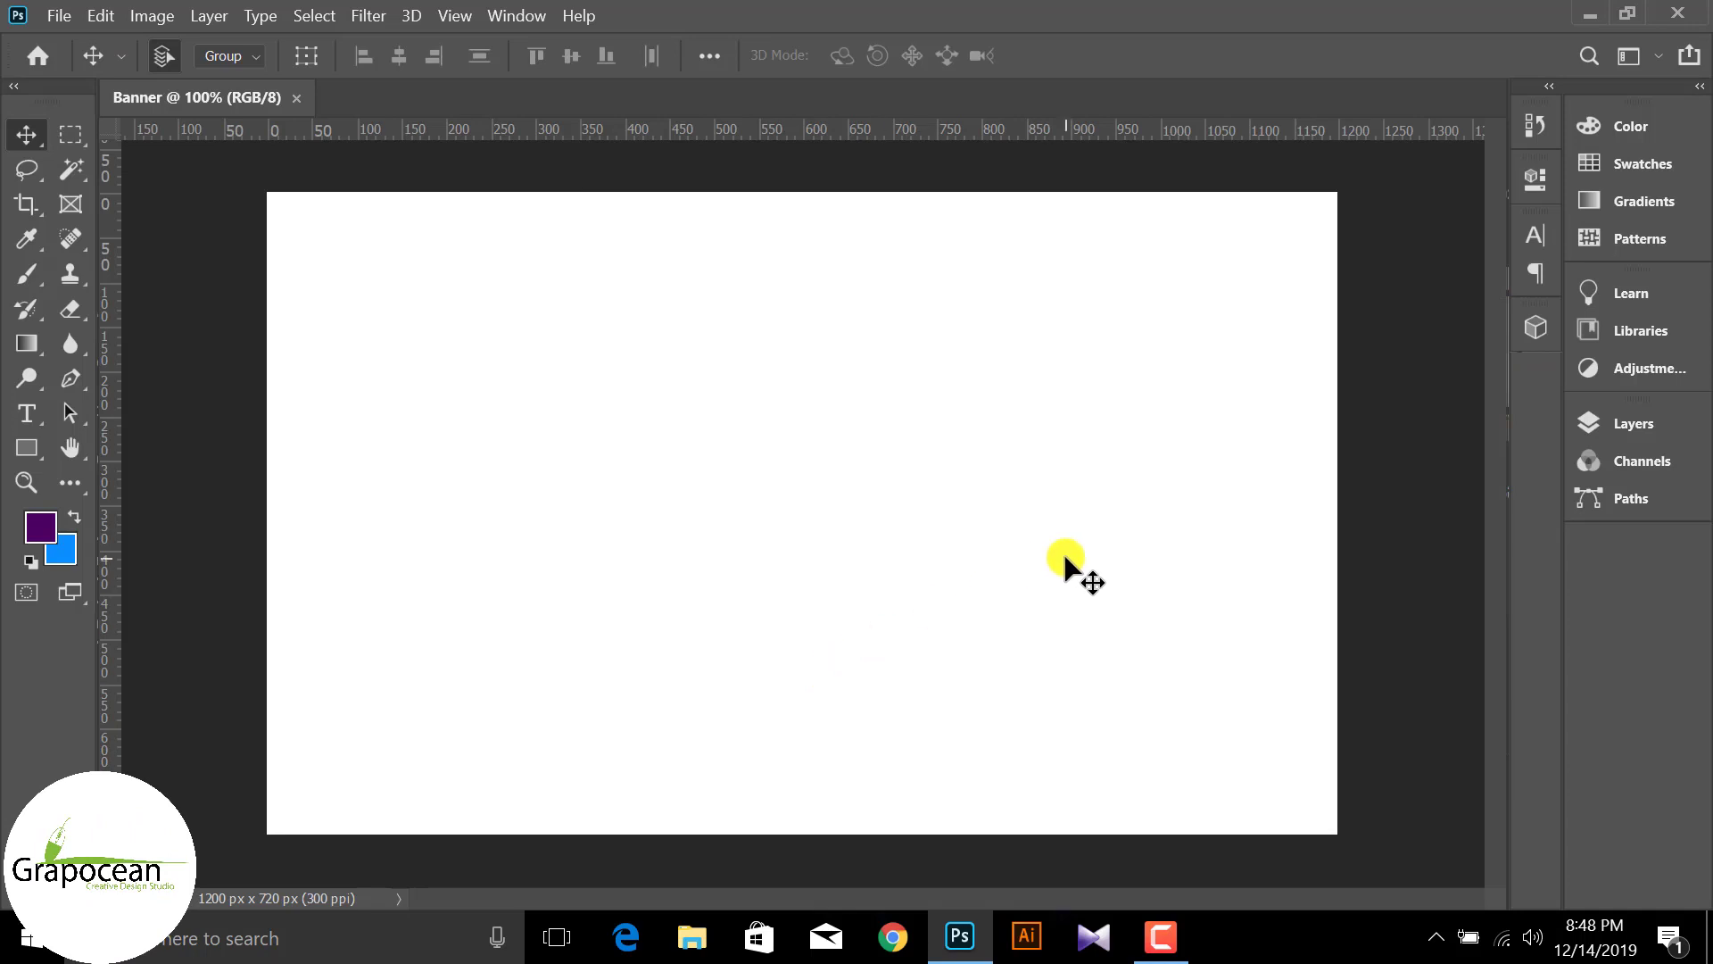
Step: Fit the canvas to the window and open all six images from Desktop > tutorial stock
{"action": "key", "text": "ctrl+0"}
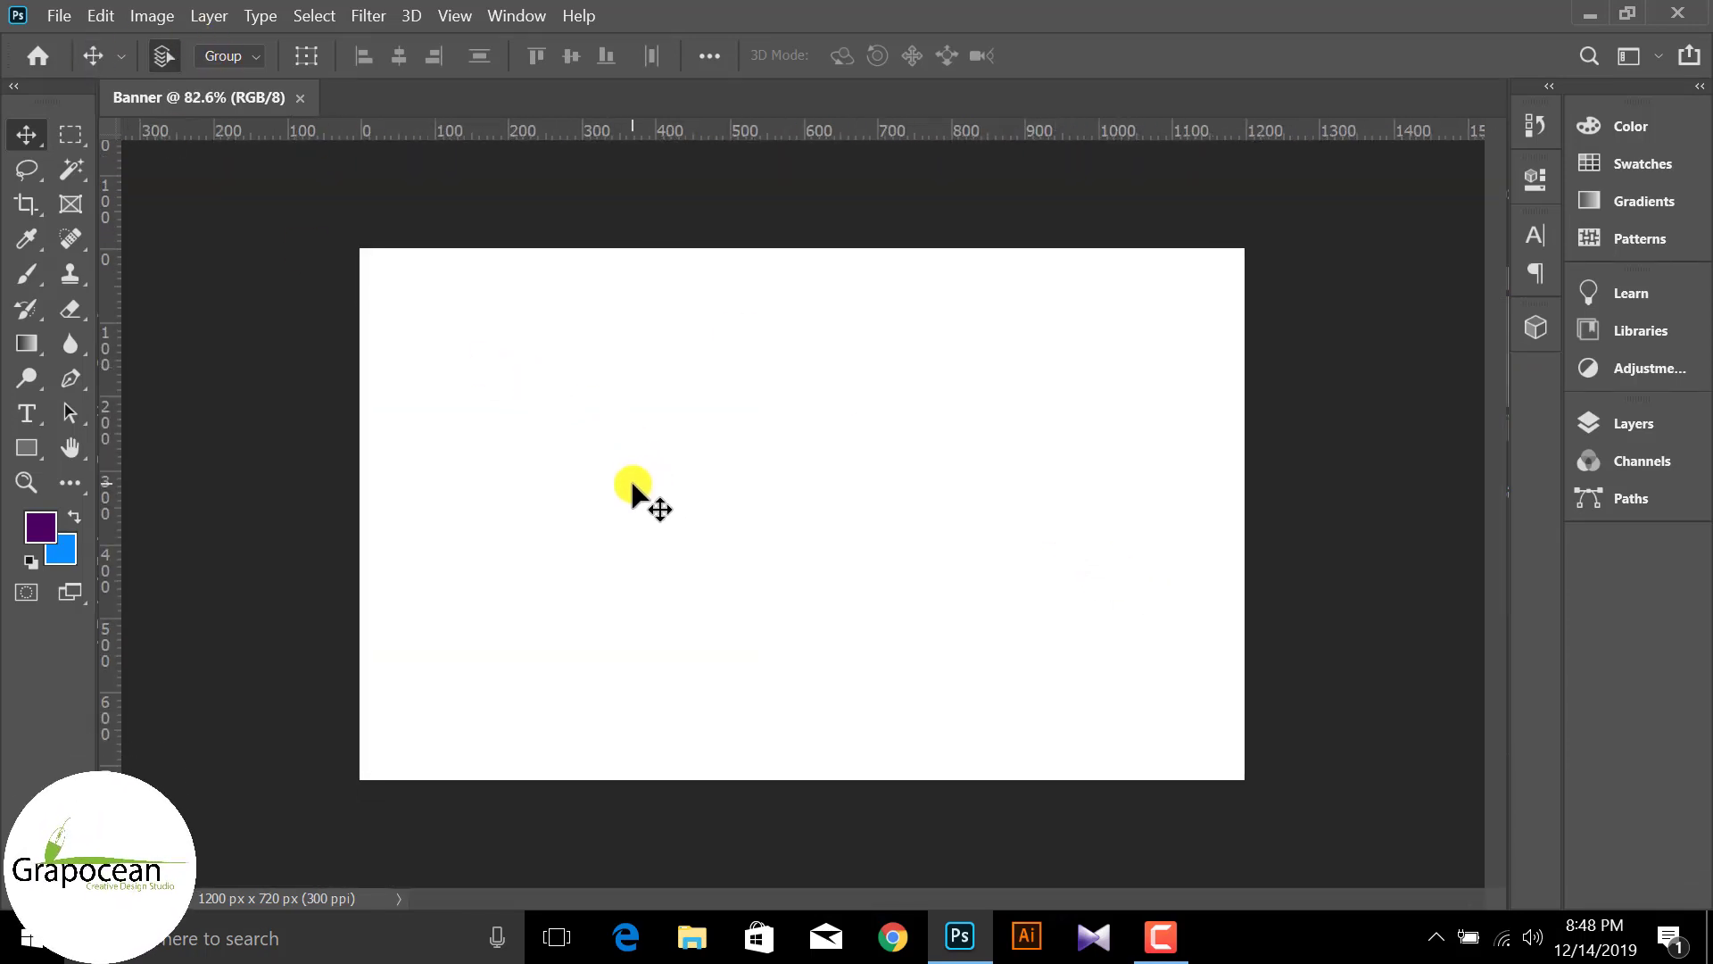
{"action": "left_click", "coordinate": [59, 16]}
{"action": "left_click", "coordinate": [94, 68]}
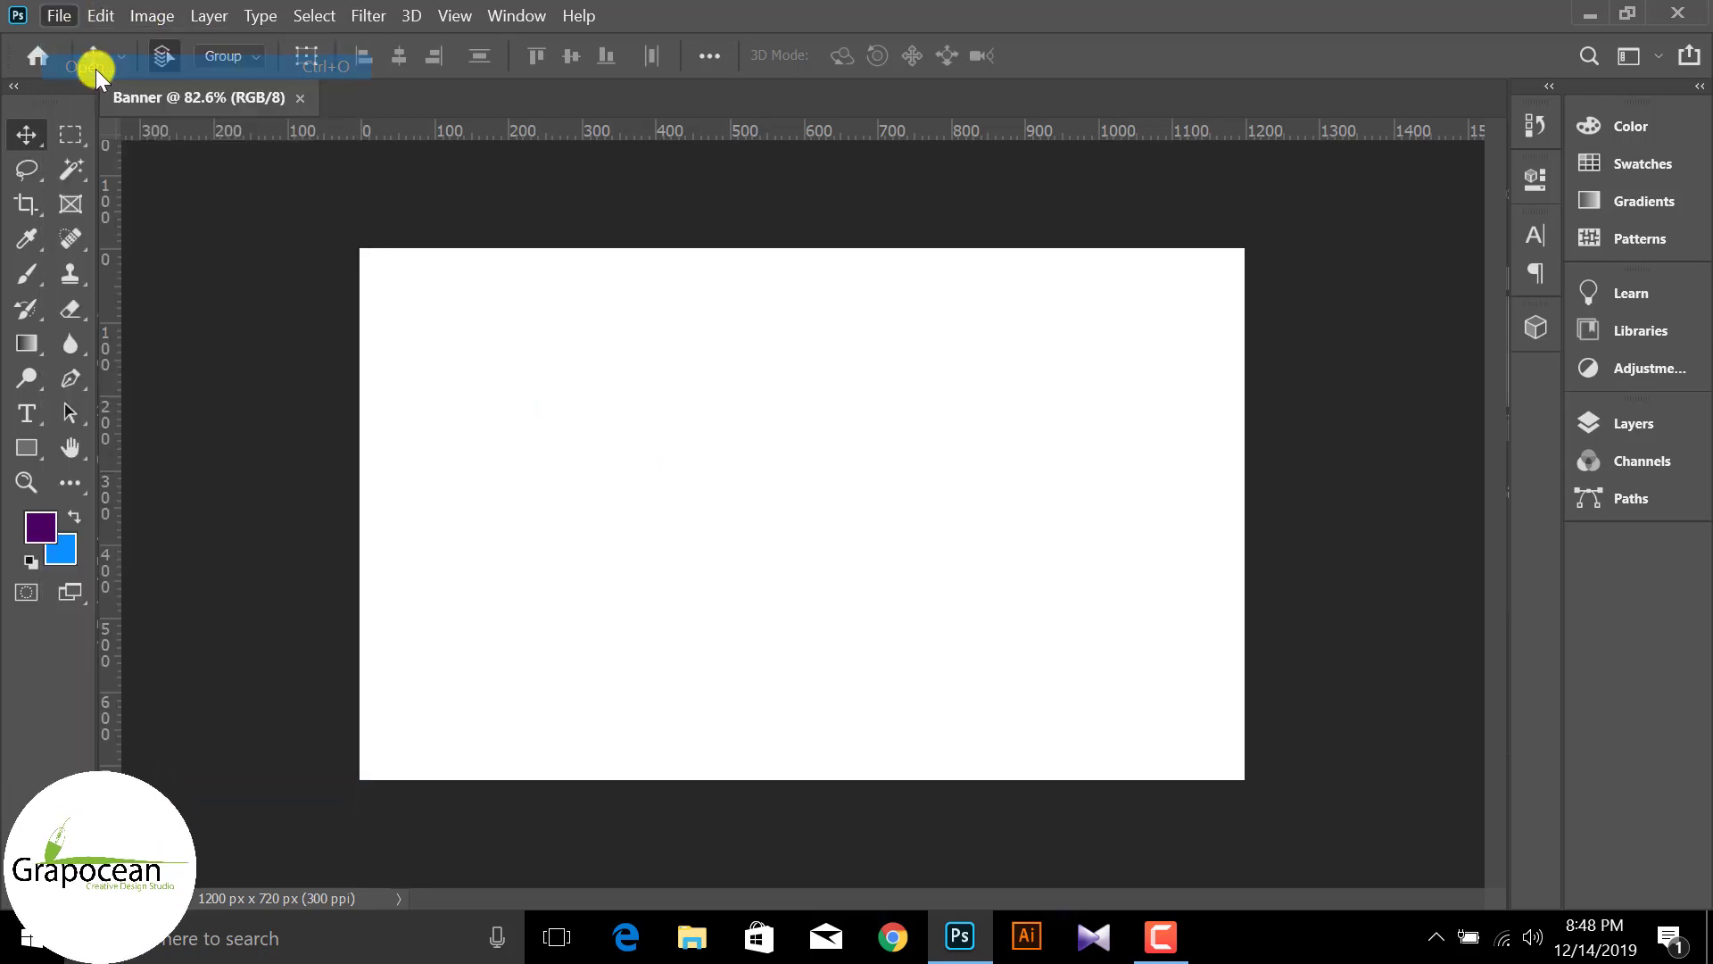
{"action": "scroll", "coordinate": [183, 303], "scroll_direction": "up", "scroll_amount": 2}
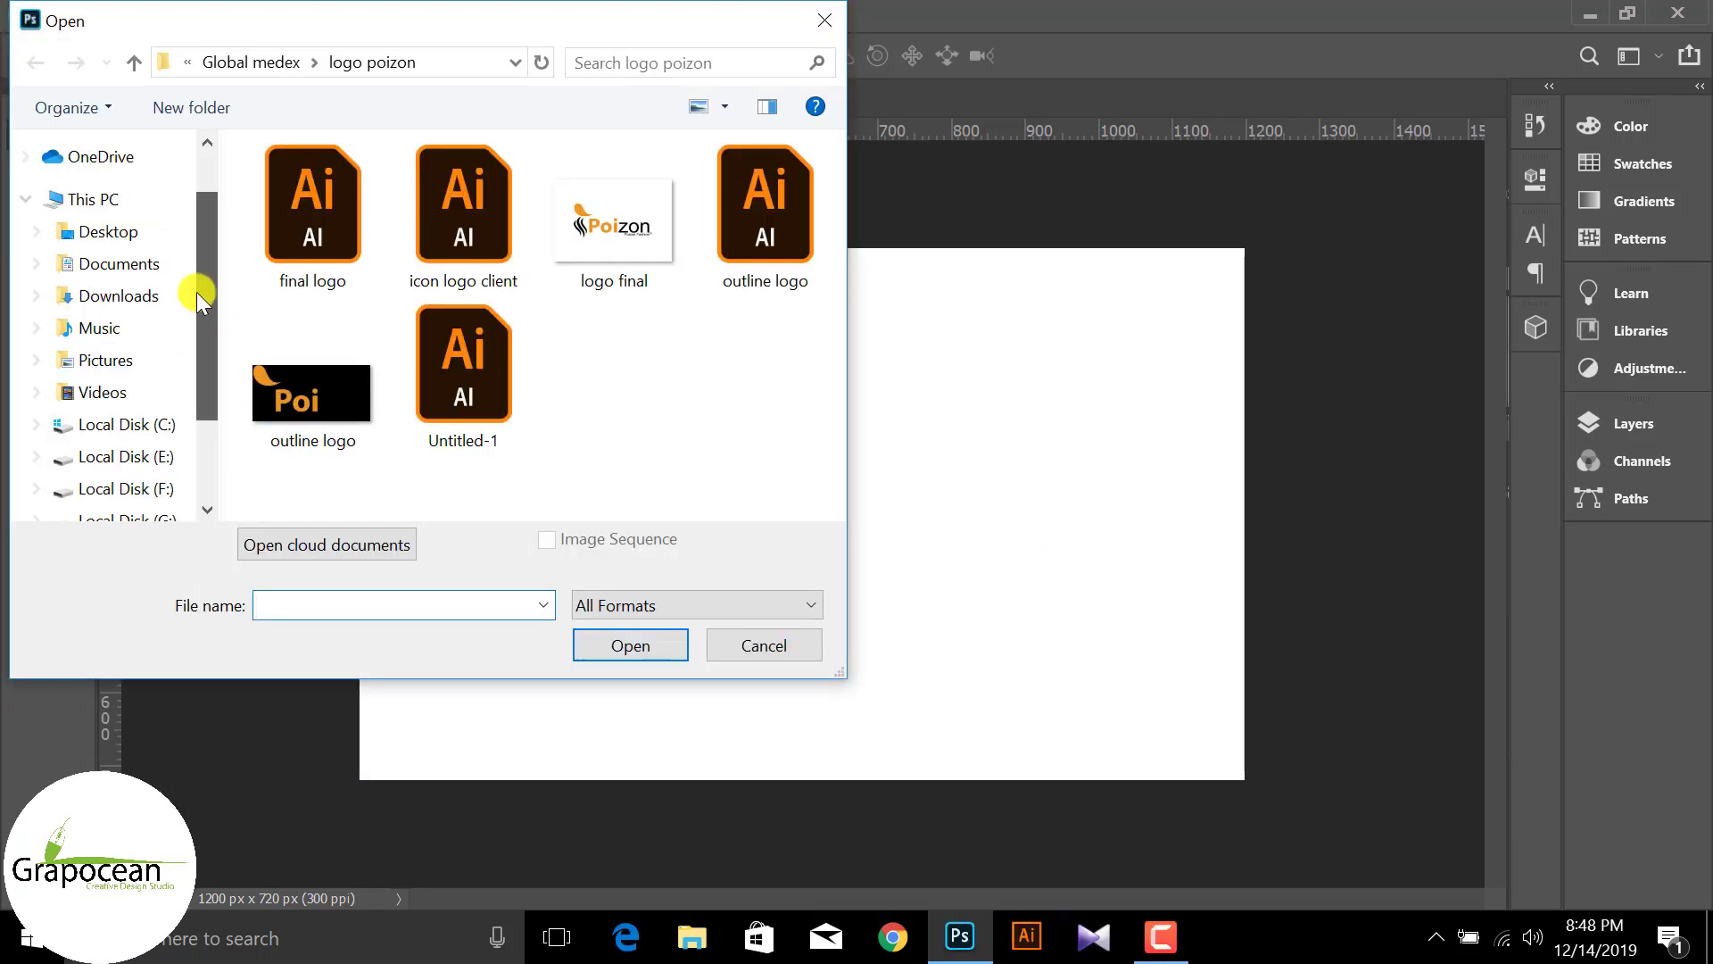
{"action": "scroll", "coordinate": [206, 250], "scroll_direction": "up", "scroll_amount": 3}
{"action": "left_click", "coordinate": [108, 328]}
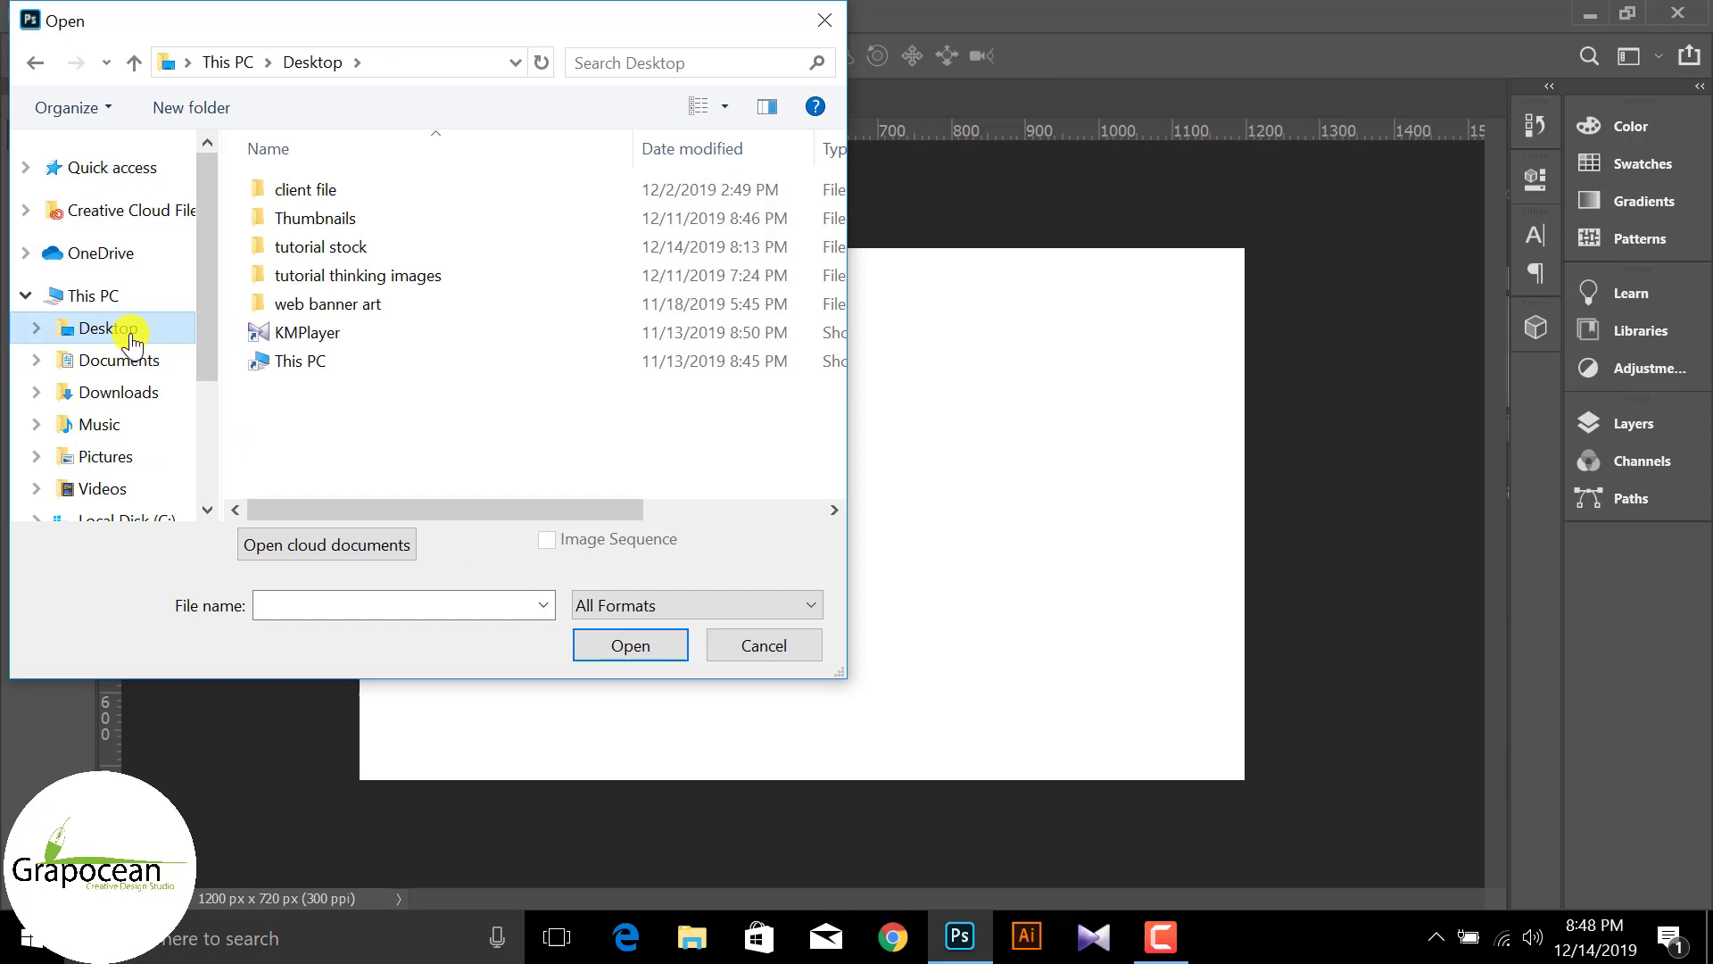
{"action": "double_click", "coordinate": [366, 244]}
{"action": "left_click_drag", "start_coordinate": [833, 395], "coordinate": [241, 138]}
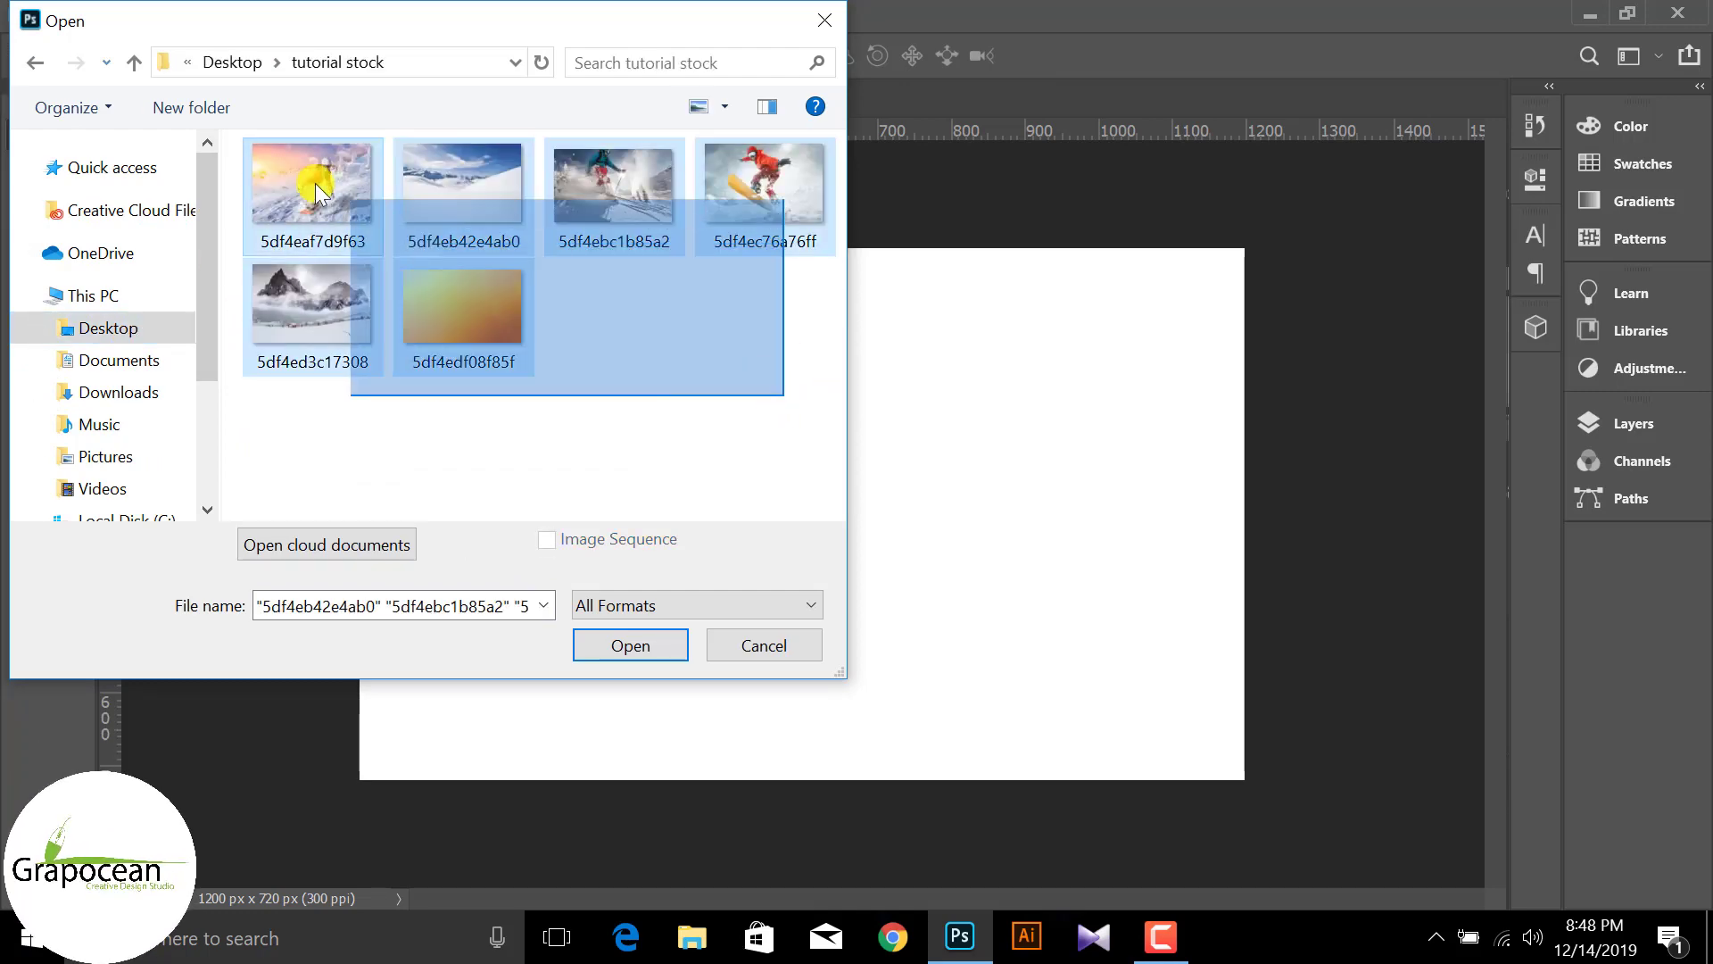
{"action": "left_click", "coordinate": [630, 646]}
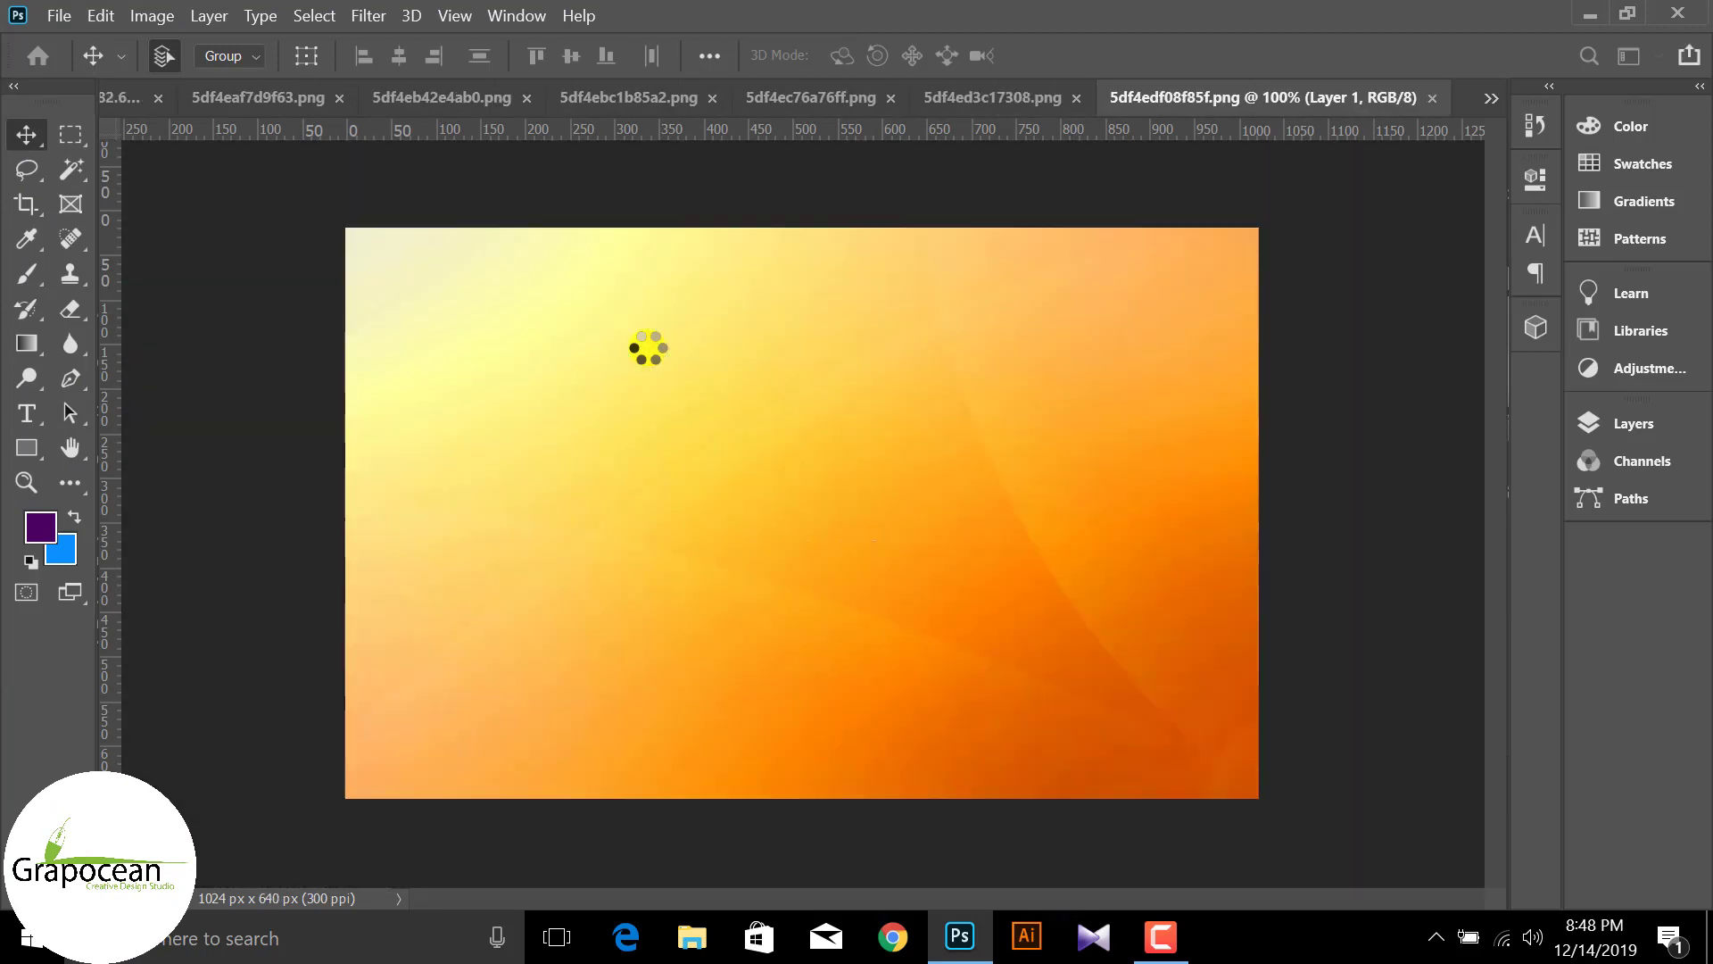
Step: Place the misty mountain photo into Banner, scaled to 620×413 px and nudged slightly left
{"action": "left_click", "coordinate": [986, 100]}
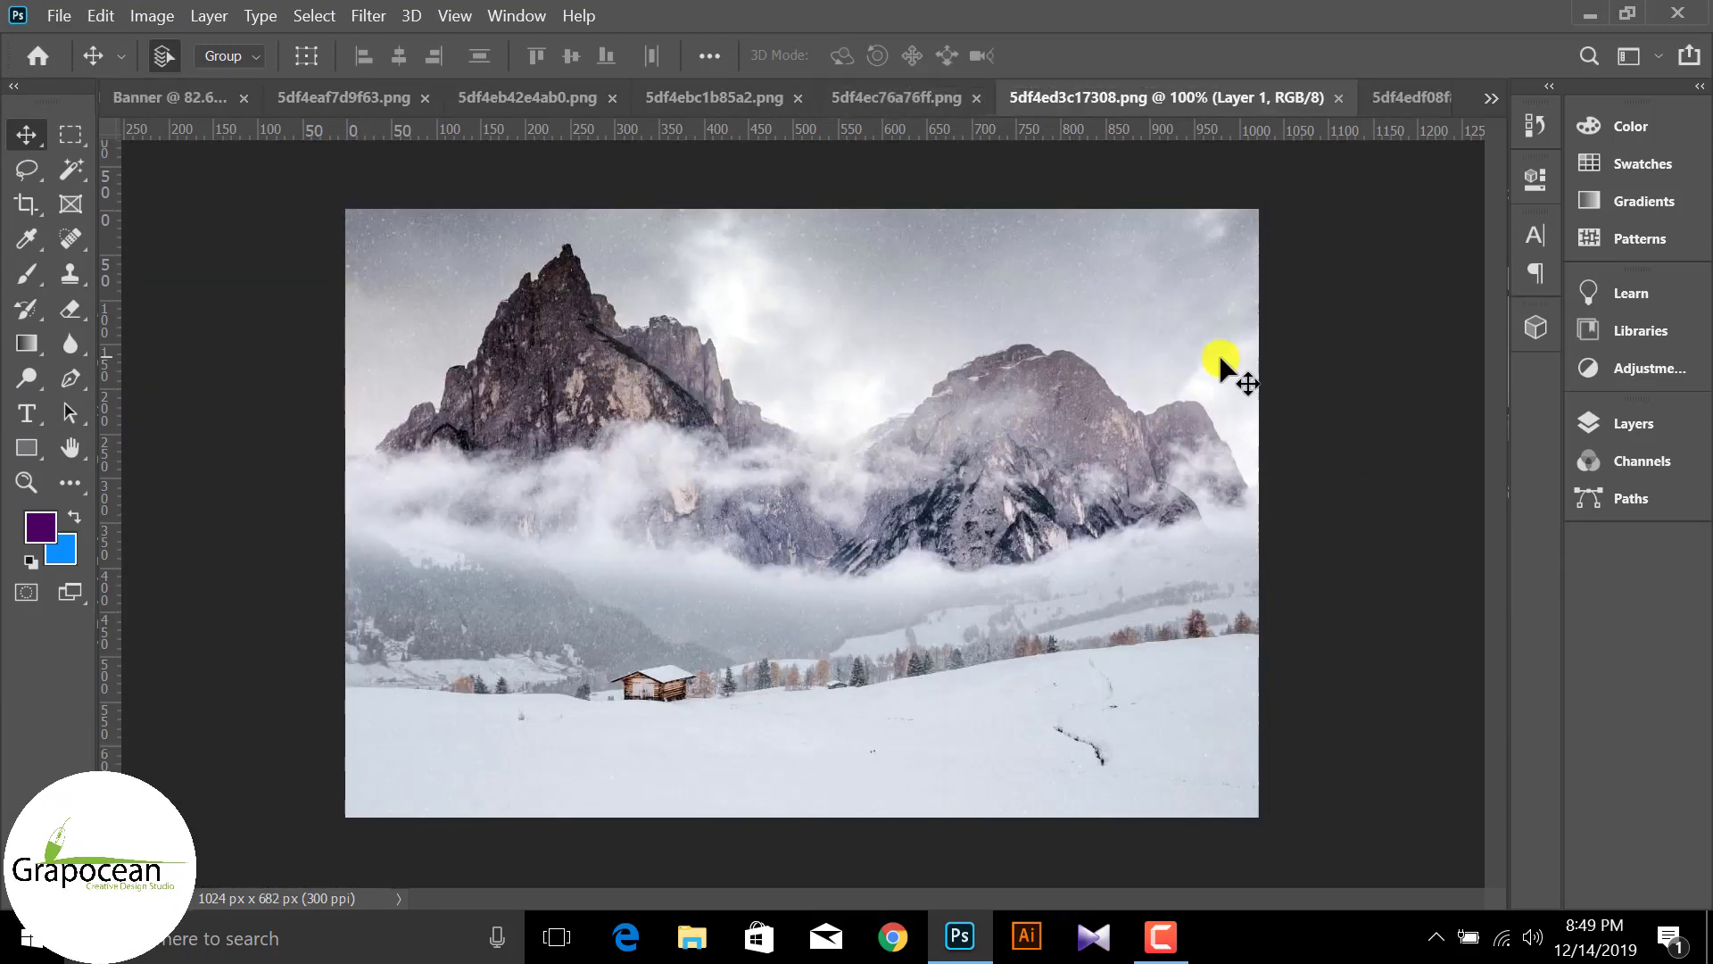
{"action": "left_click_drag", "start_coordinate": [1214, 96], "coordinate": [366, 100]}
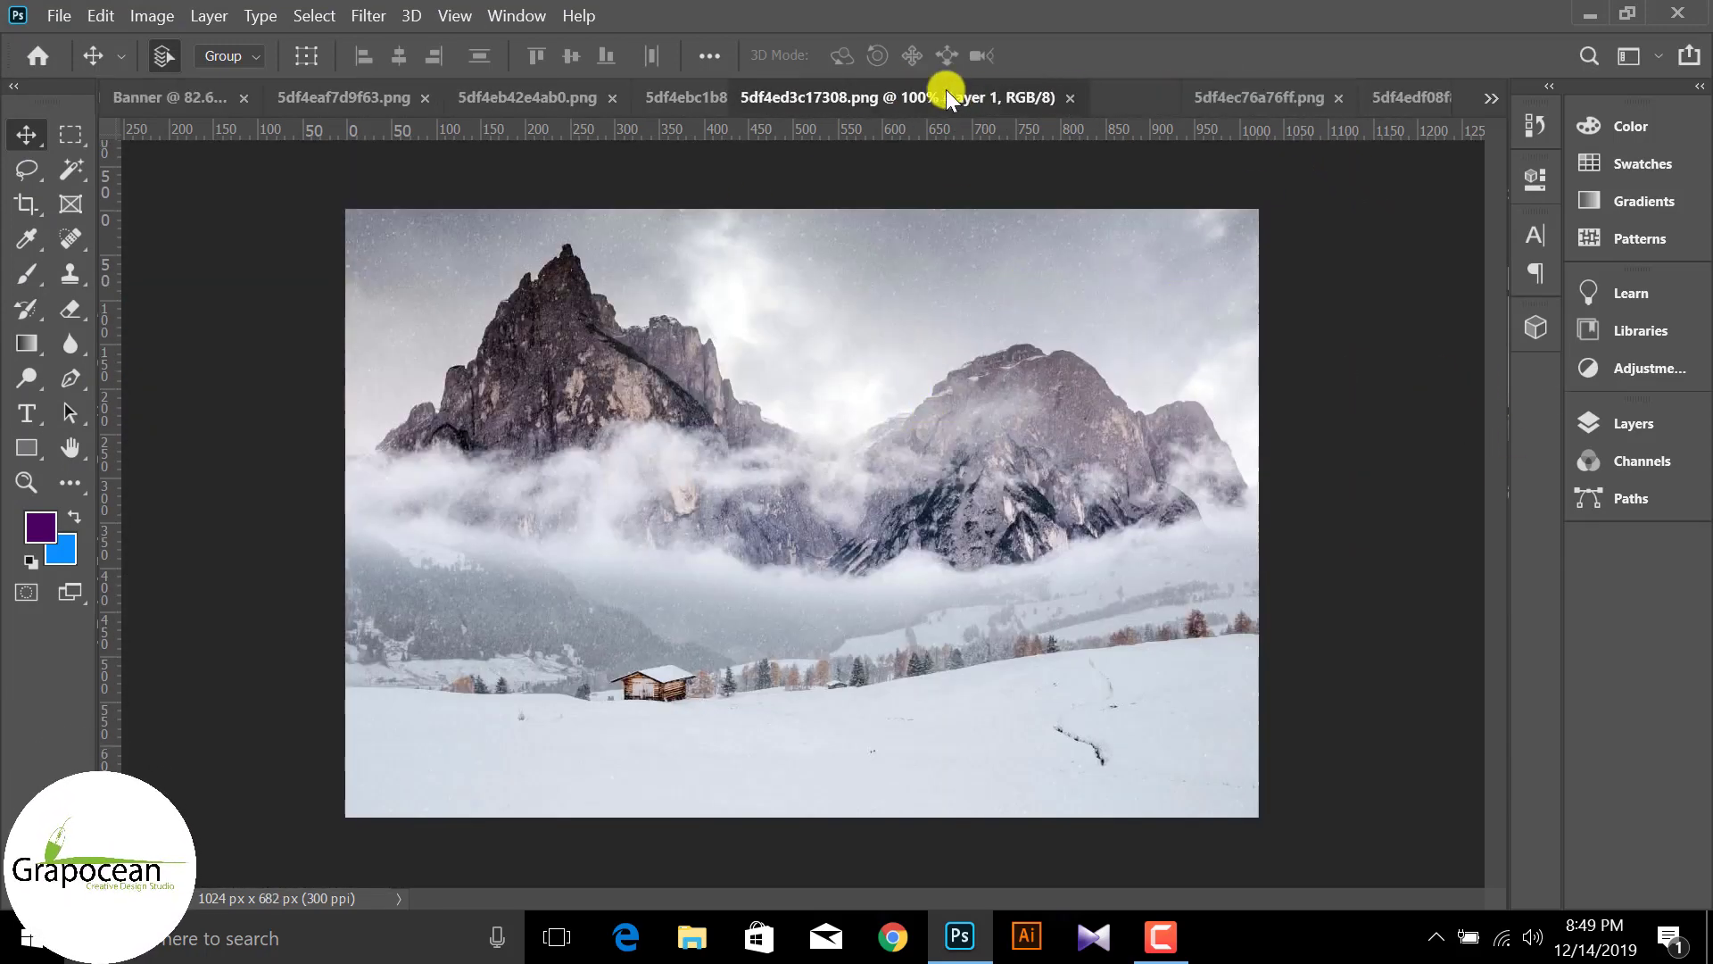
{"action": "left_click_drag", "start_coordinate": [526, 106], "coordinate": [531, 107]}
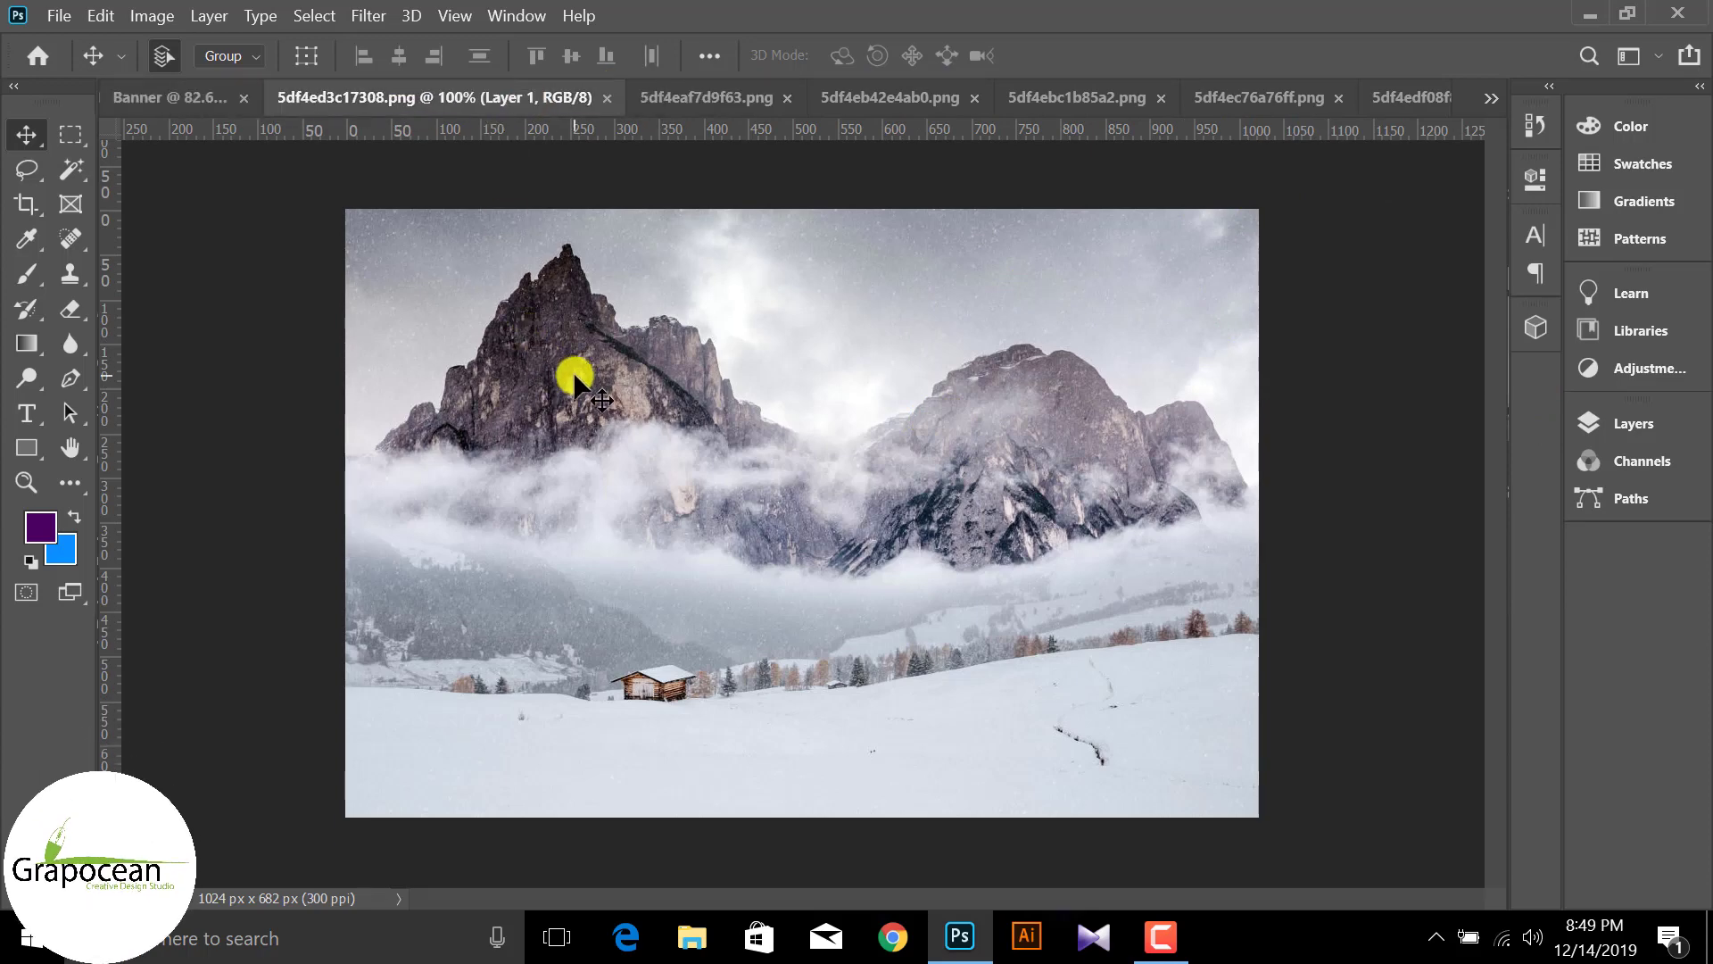
{"action": "mouse_move", "coordinate": [837, 403]}
{"action": "left_mouse_down"}
{"action": "mouse_move", "coordinate": [694, 514]}
{"action": "mouse_move", "coordinate": [766, 491]}
{"action": "left_mouse_up"}
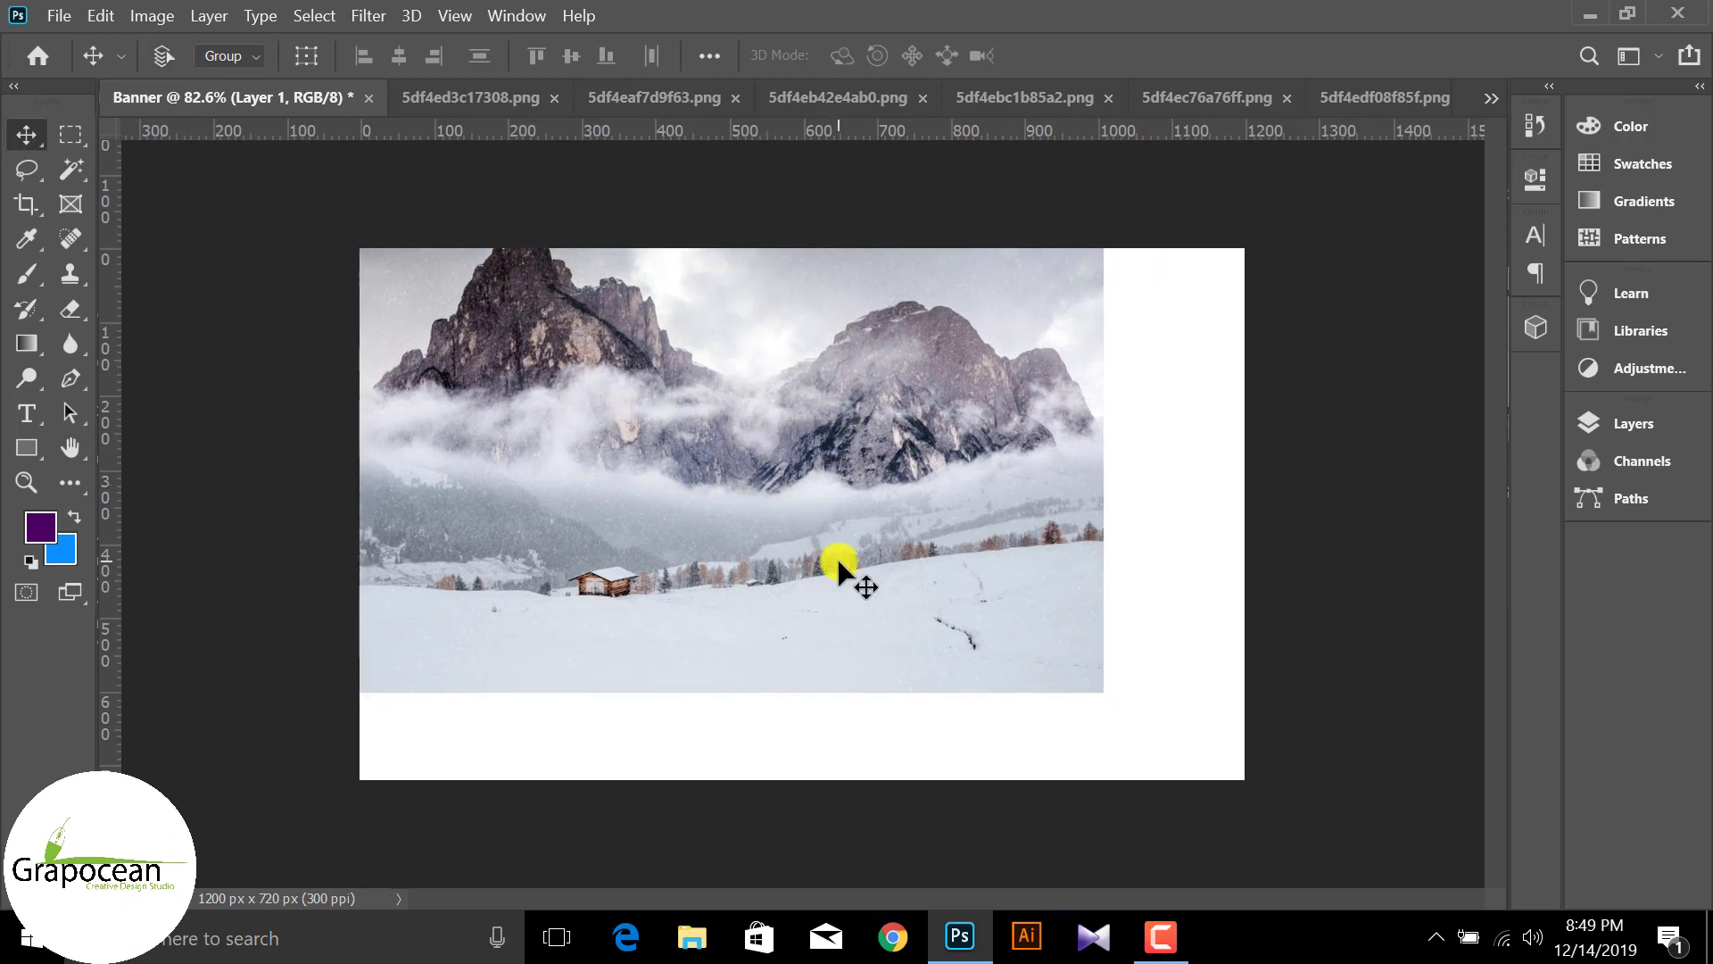
{"action": "key", "text": "ctrl+t"}
{"action": "left_click_drag", "start_coordinate": [1103, 692], "coordinate": [948, 611]}
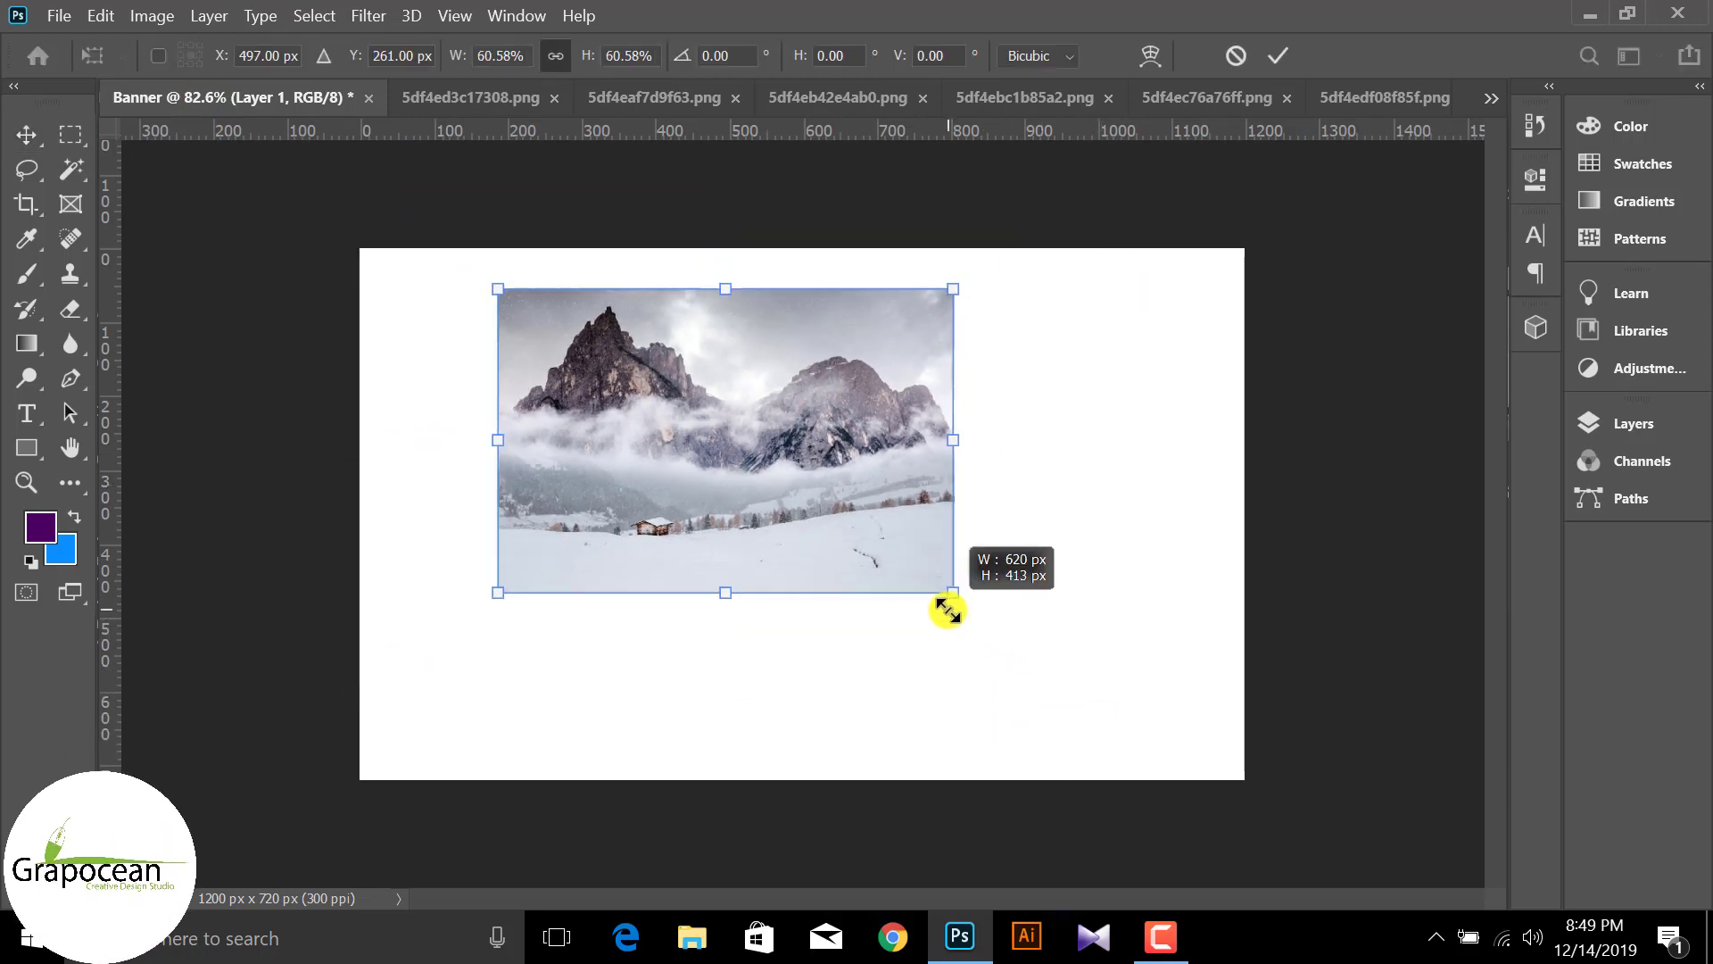
{"action": "left_click_drag", "start_coordinate": [907, 555], "coordinate": [878, 553]}
{"action": "left_click", "coordinate": [1279, 55]}
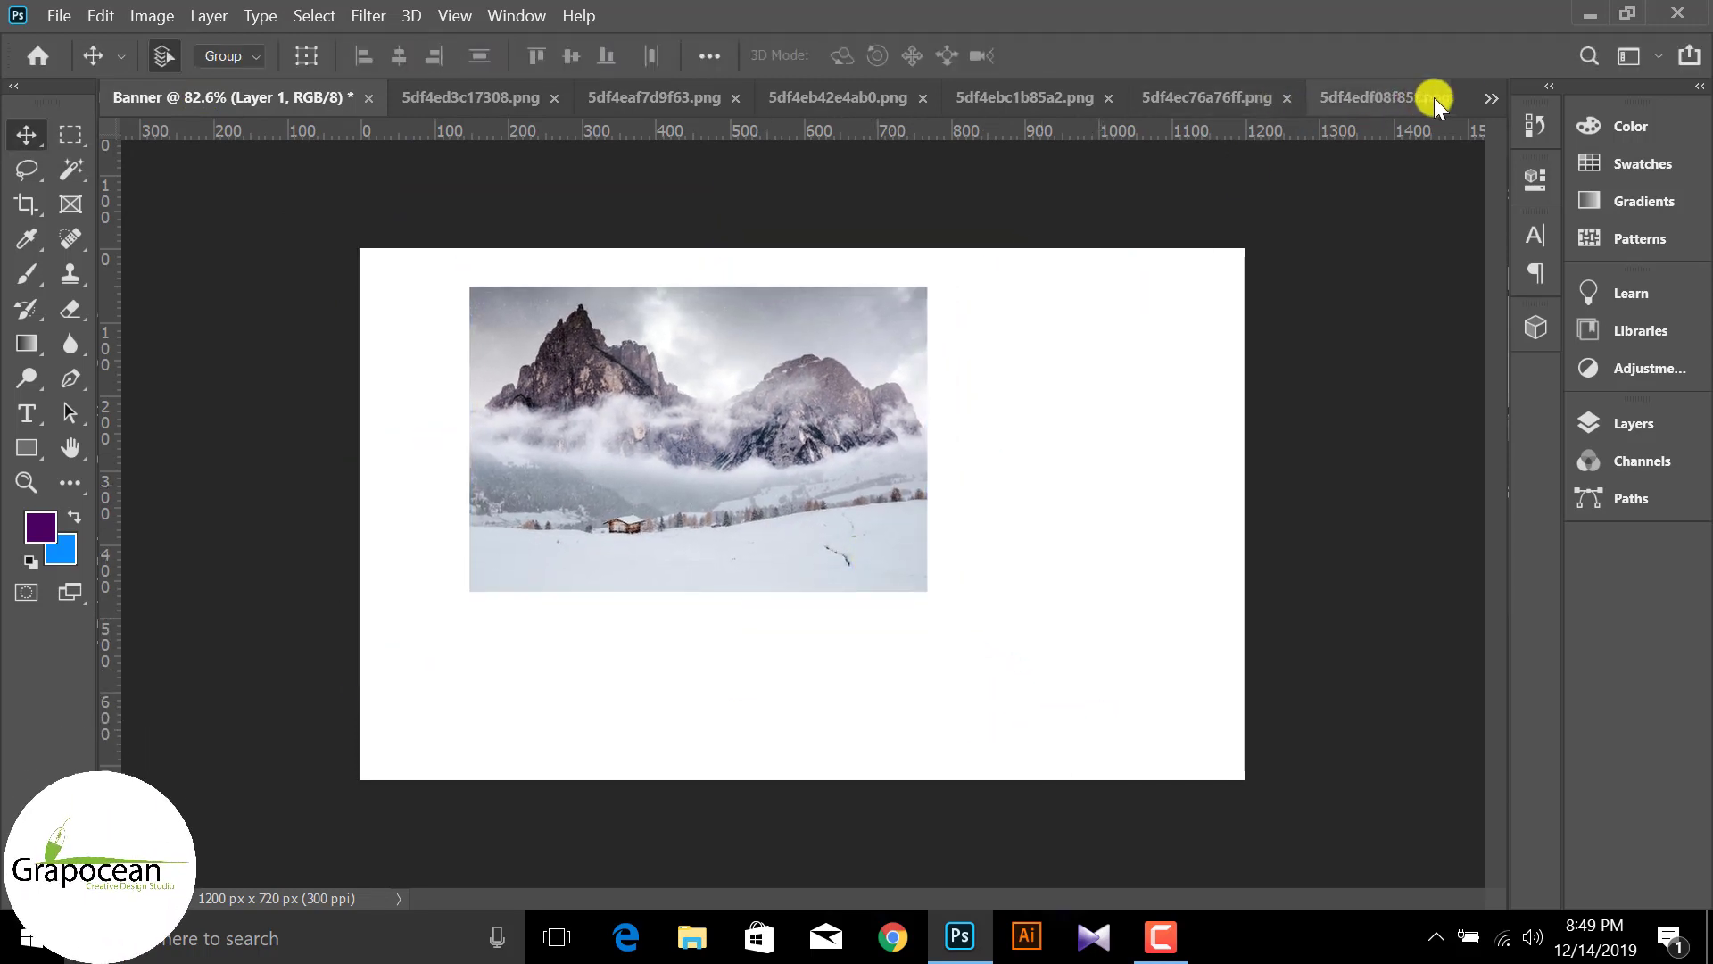
Step: Switch through the open documents to bring up the blue-sky snow photo
{"action": "left_click", "coordinate": [1390, 89]}
{"action": "left_click", "coordinate": [1492, 98]}
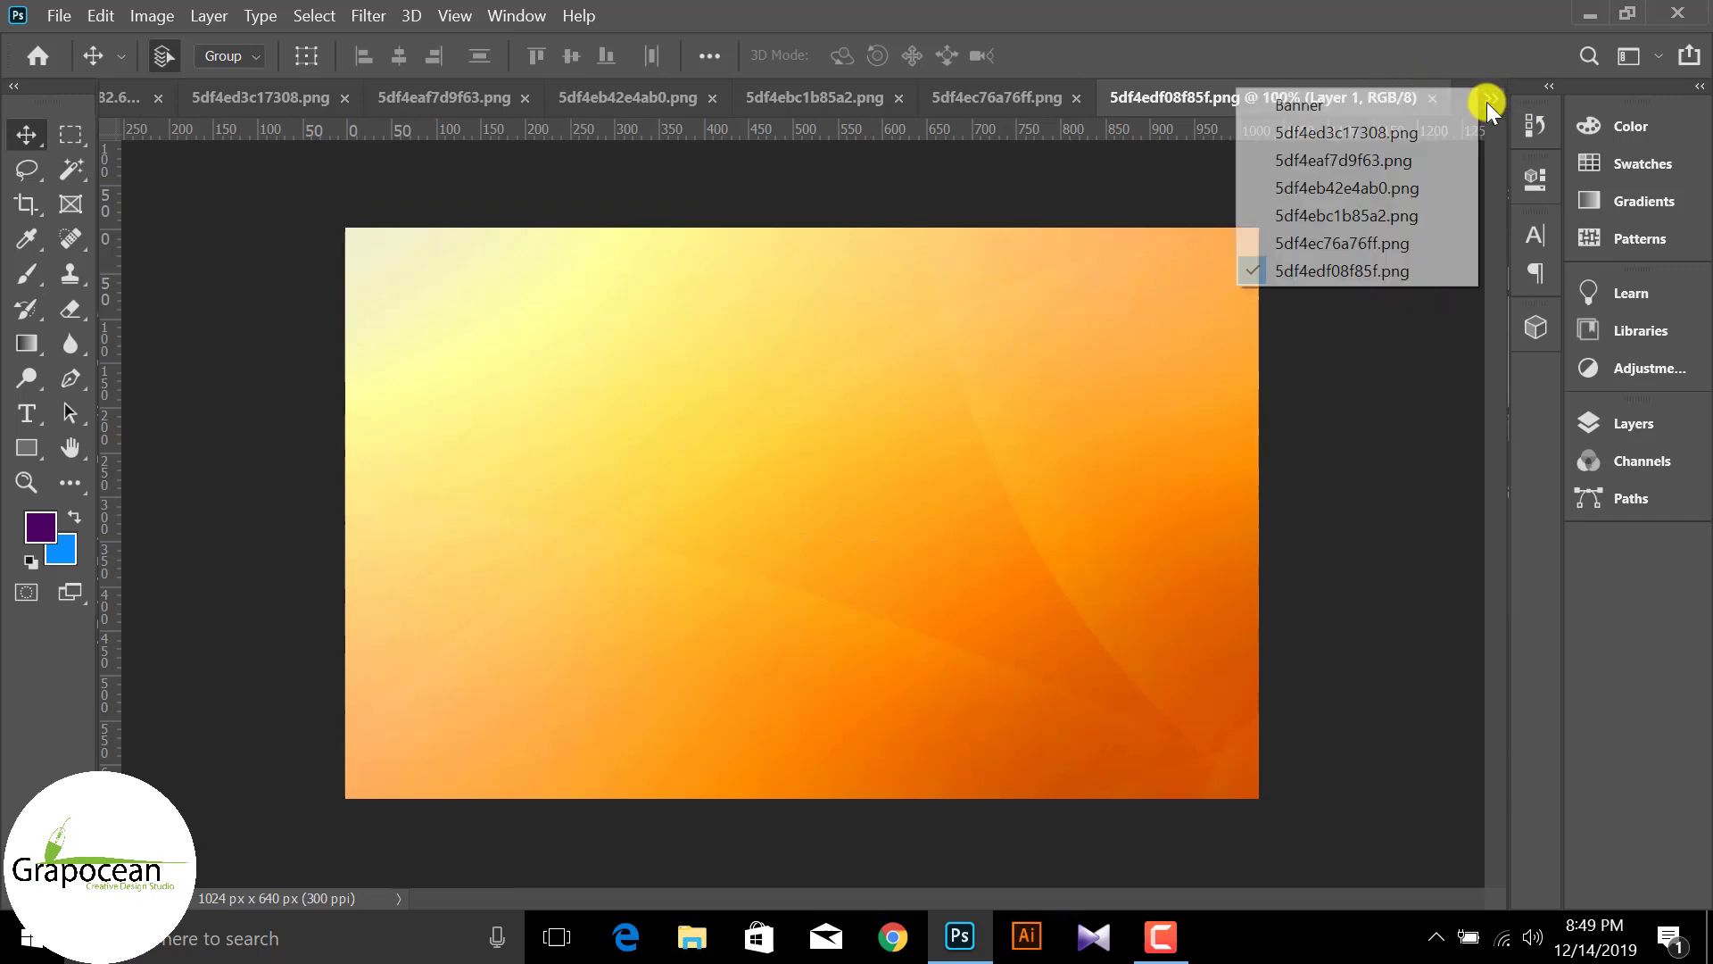
{"action": "left_click", "coordinate": [1406, 208]}
{"action": "left_click", "coordinate": [716, 100]}
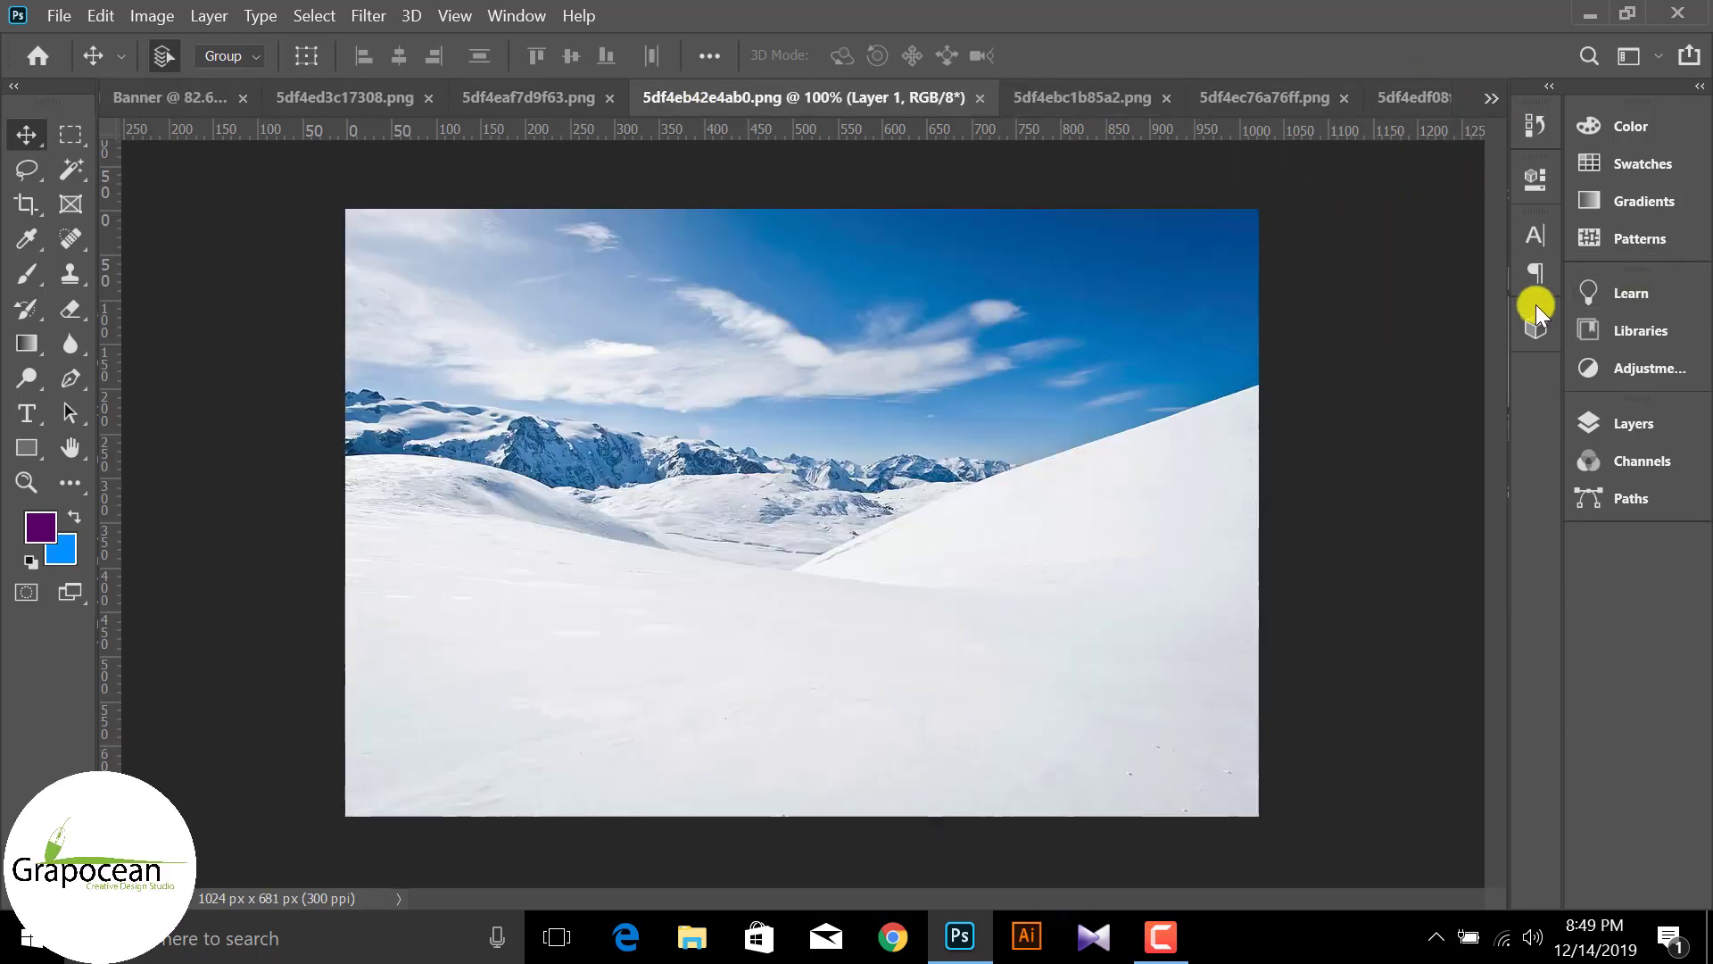
Step: Copy the blue-sky snow photo into Banner and enlarge it to fill the canvas
{"action": "left_click_drag", "start_coordinate": [1000, 299], "coordinate": [941, 676]}
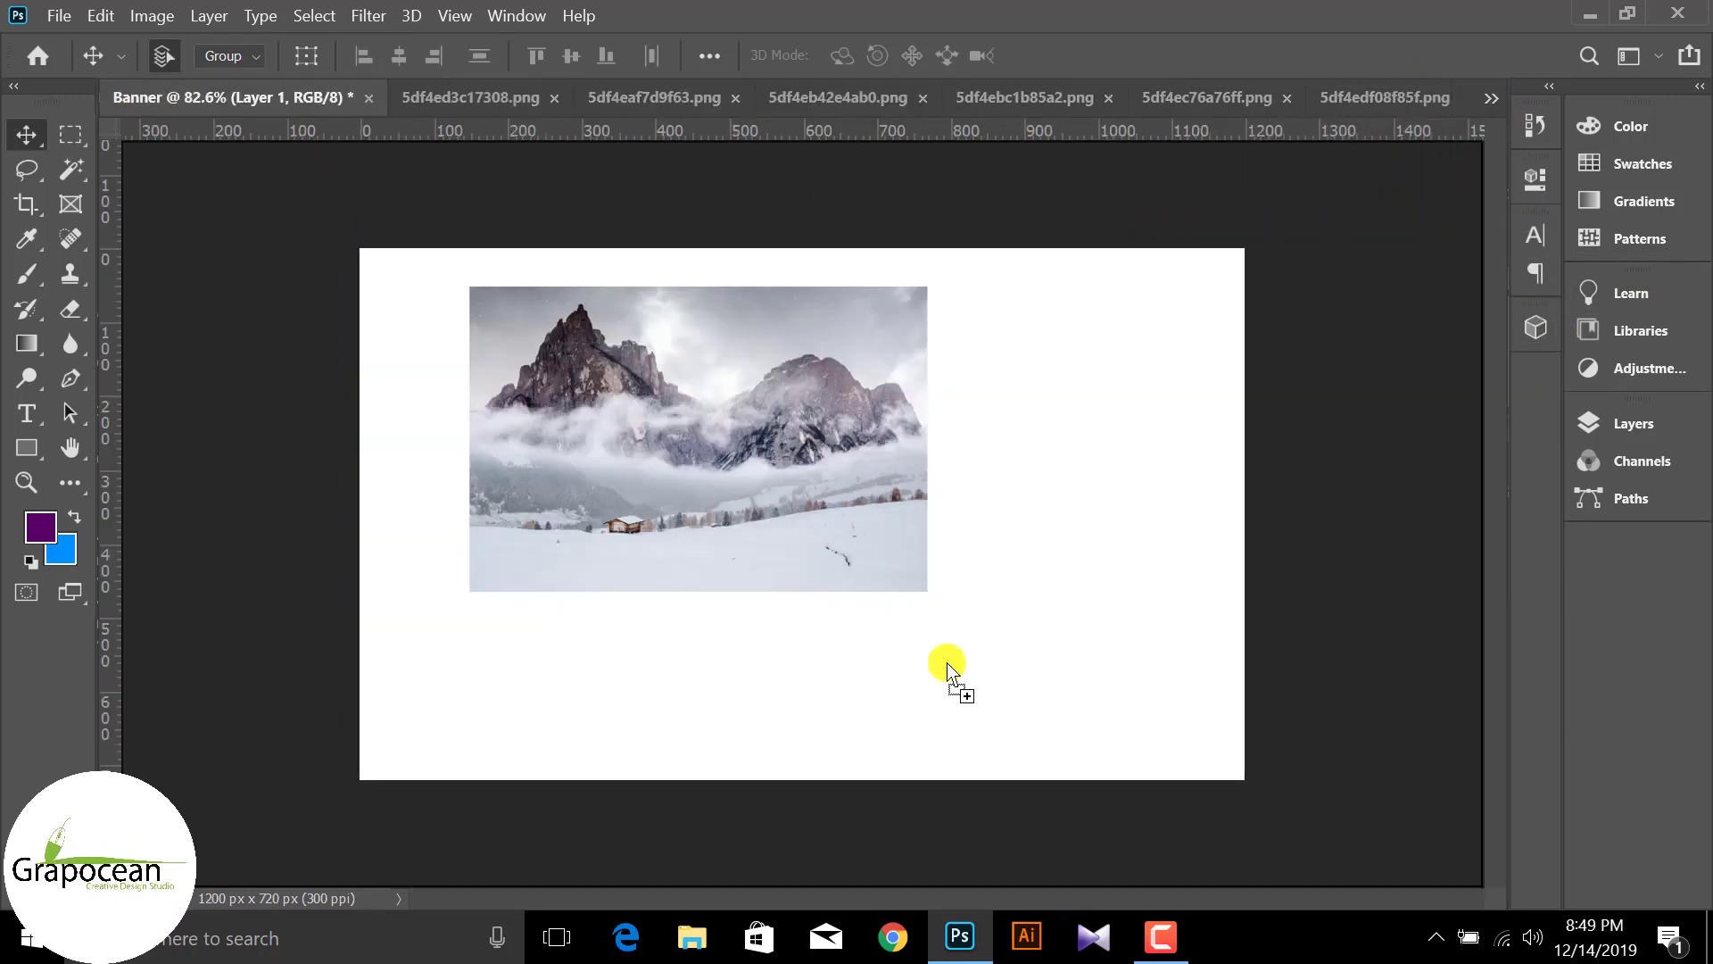
{"action": "left_click_drag", "start_coordinate": [942, 676], "coordinate": [738, 531]}
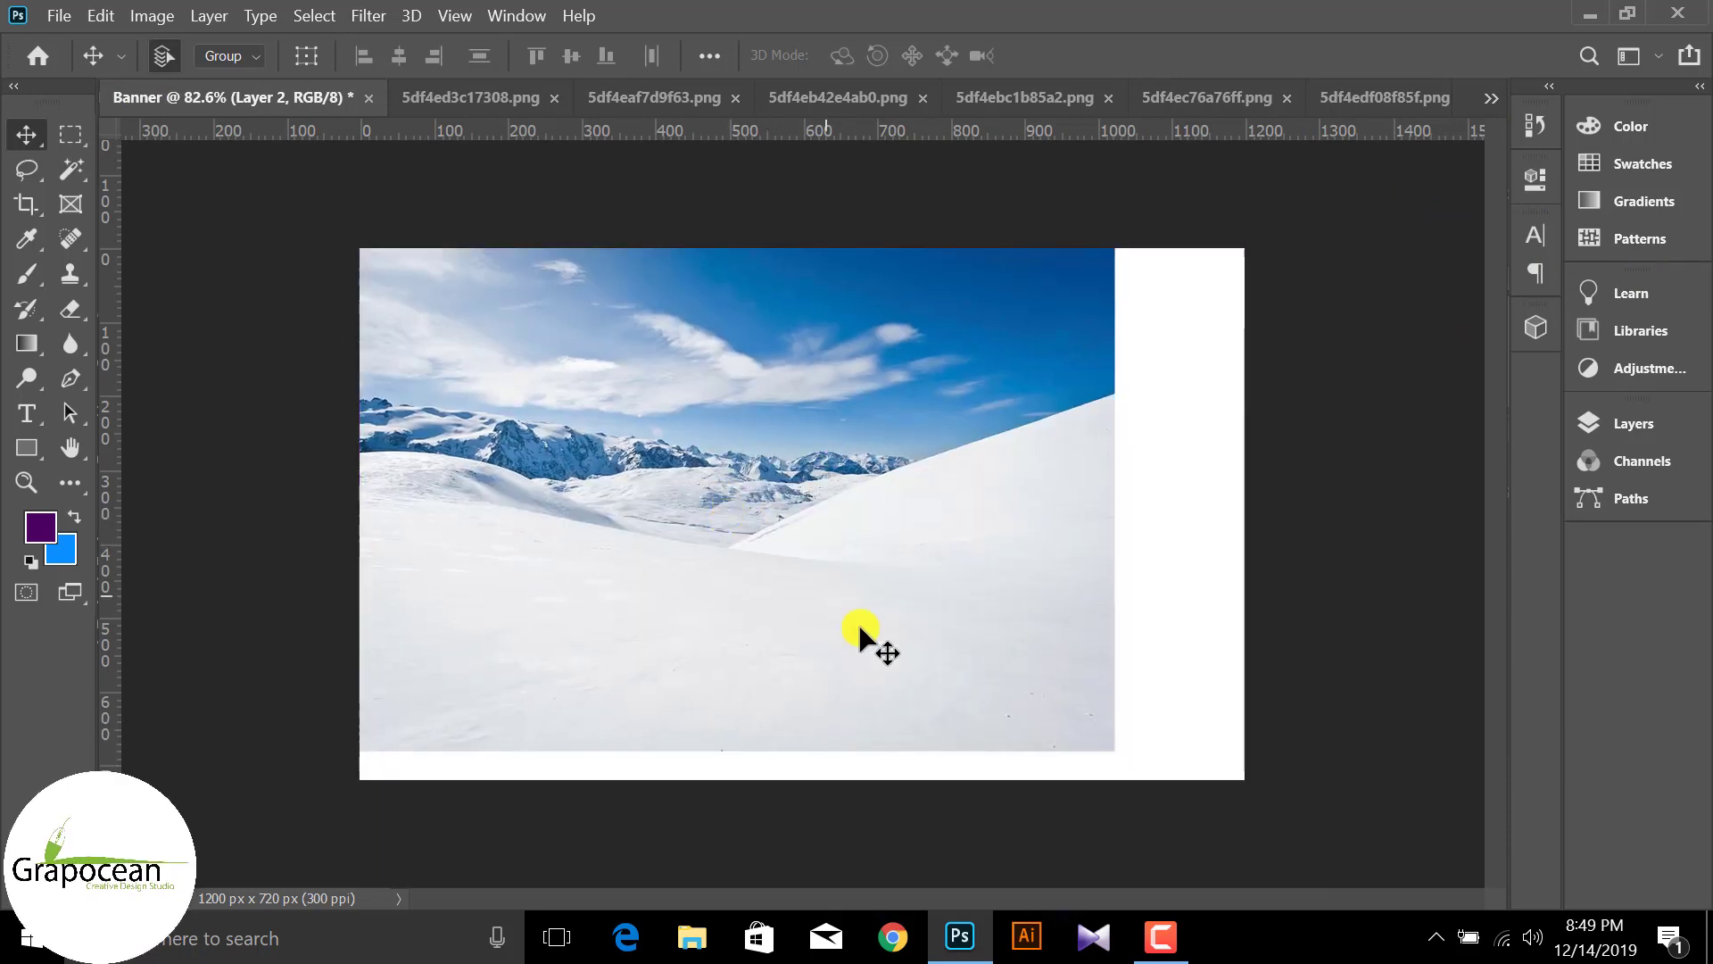
{"action": "key", "text": "ctrl+t"}
{"action": "left_click_drag", "start_coordinate": [1114, 750], "coordinate": [1250, 840]}
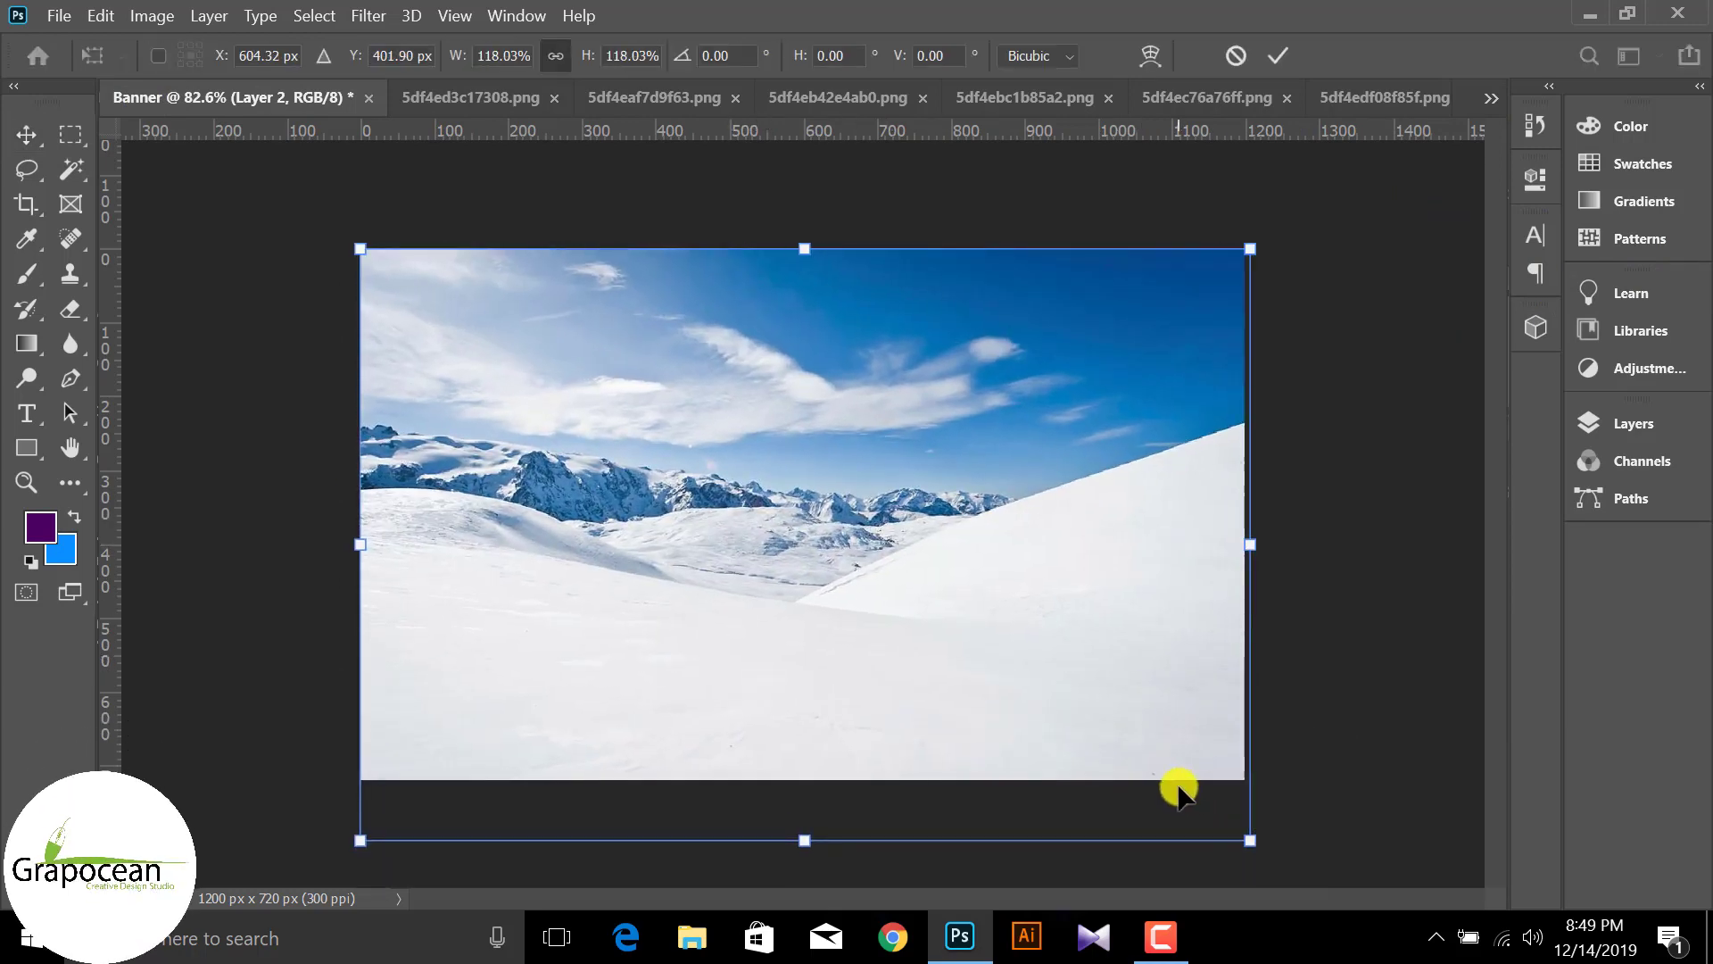
{"action": "left_click", "coordinate": [1278, 55]}
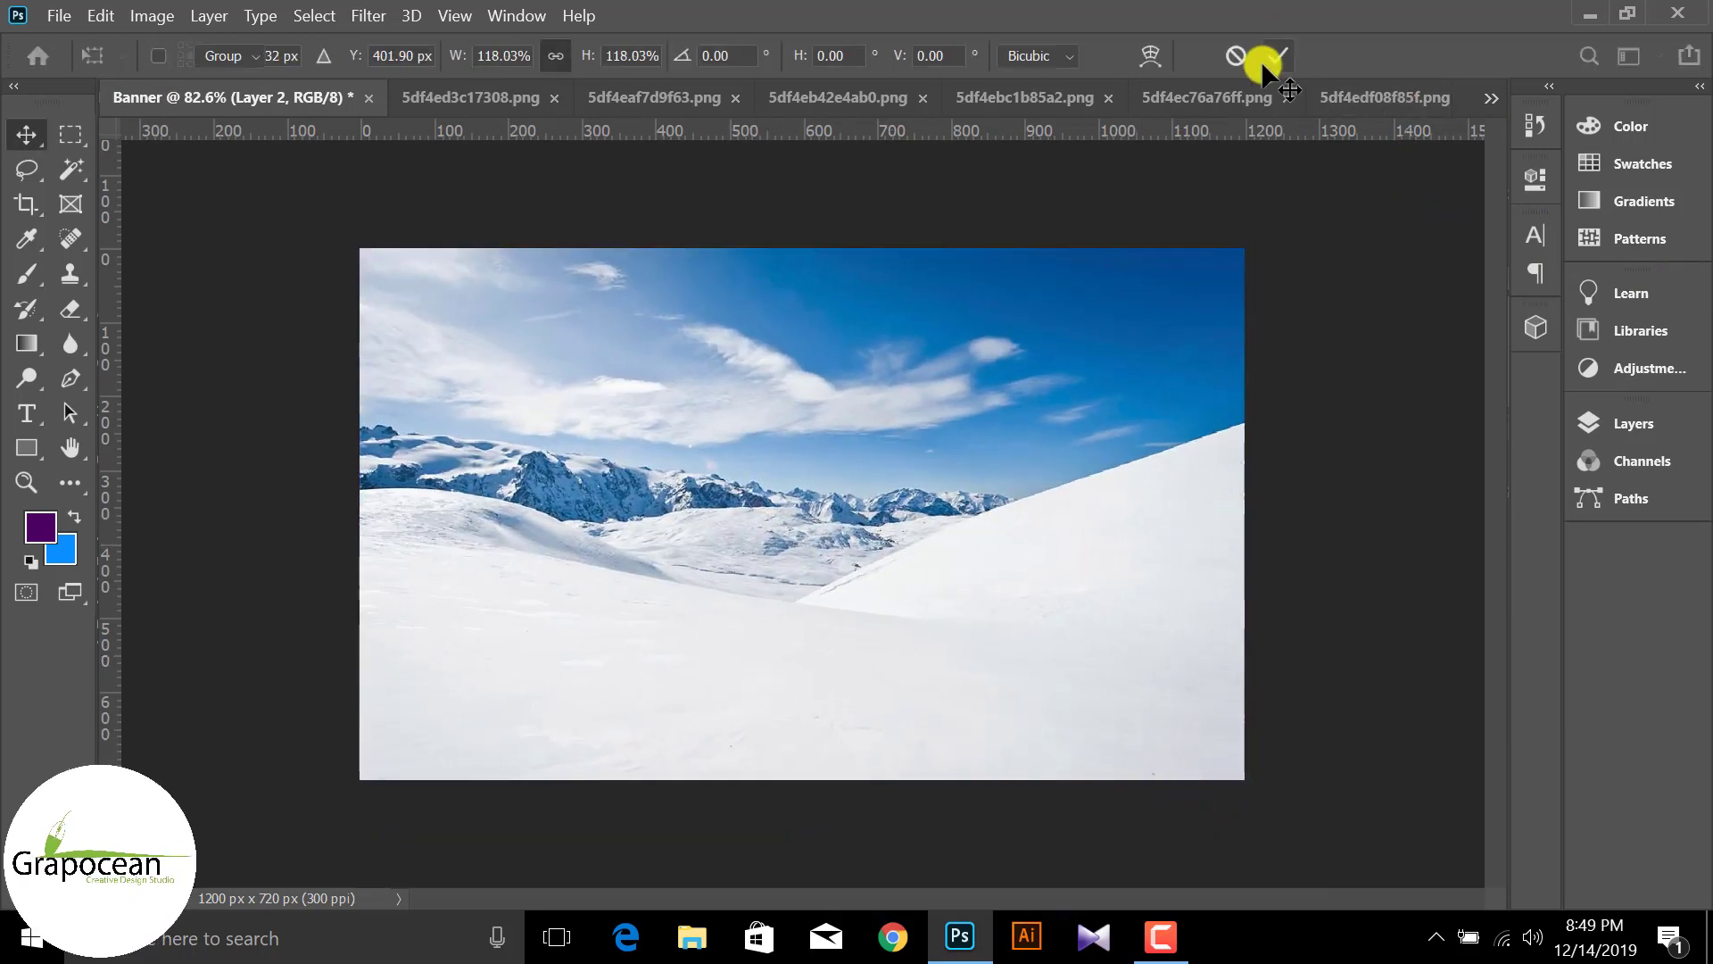
Step: Put the mountain layer above the snow photo, enlarge it to about 129% at top-left, and add a mask
{"action": "left_click", "coordinate": [1624, 423]}
{"action": "left_click", "coordinate": [1267, 571]}
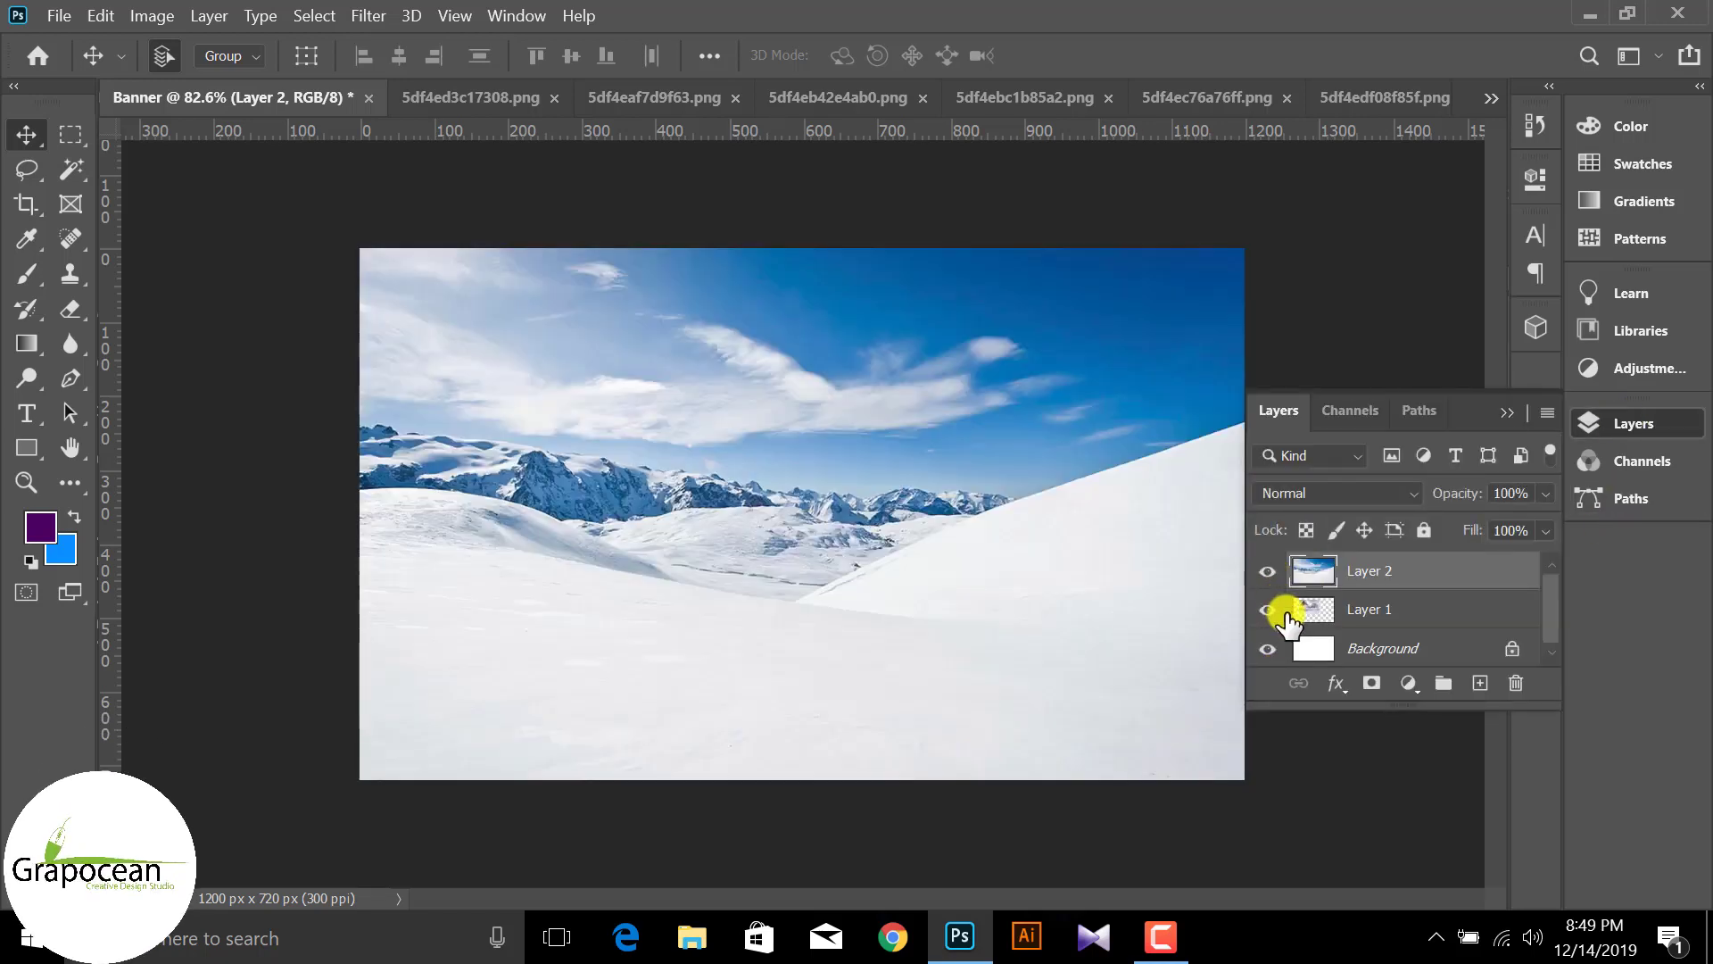
{"action": "left_click", "coordinate": [1326, 610]}
{"action": "left_click_drag", "start_coordinate": [1363, 564], "coordinate": [1347, 566]}
{"action": "left_click_drag", "start_coordinate": [862, 490], "coordinate": [822, 487]}
{"action": "key", "text": "ctrl+t"}
{"action": "left_click_drag", "start_coordinate": [902, 589], "coordinate": [963, 635]}
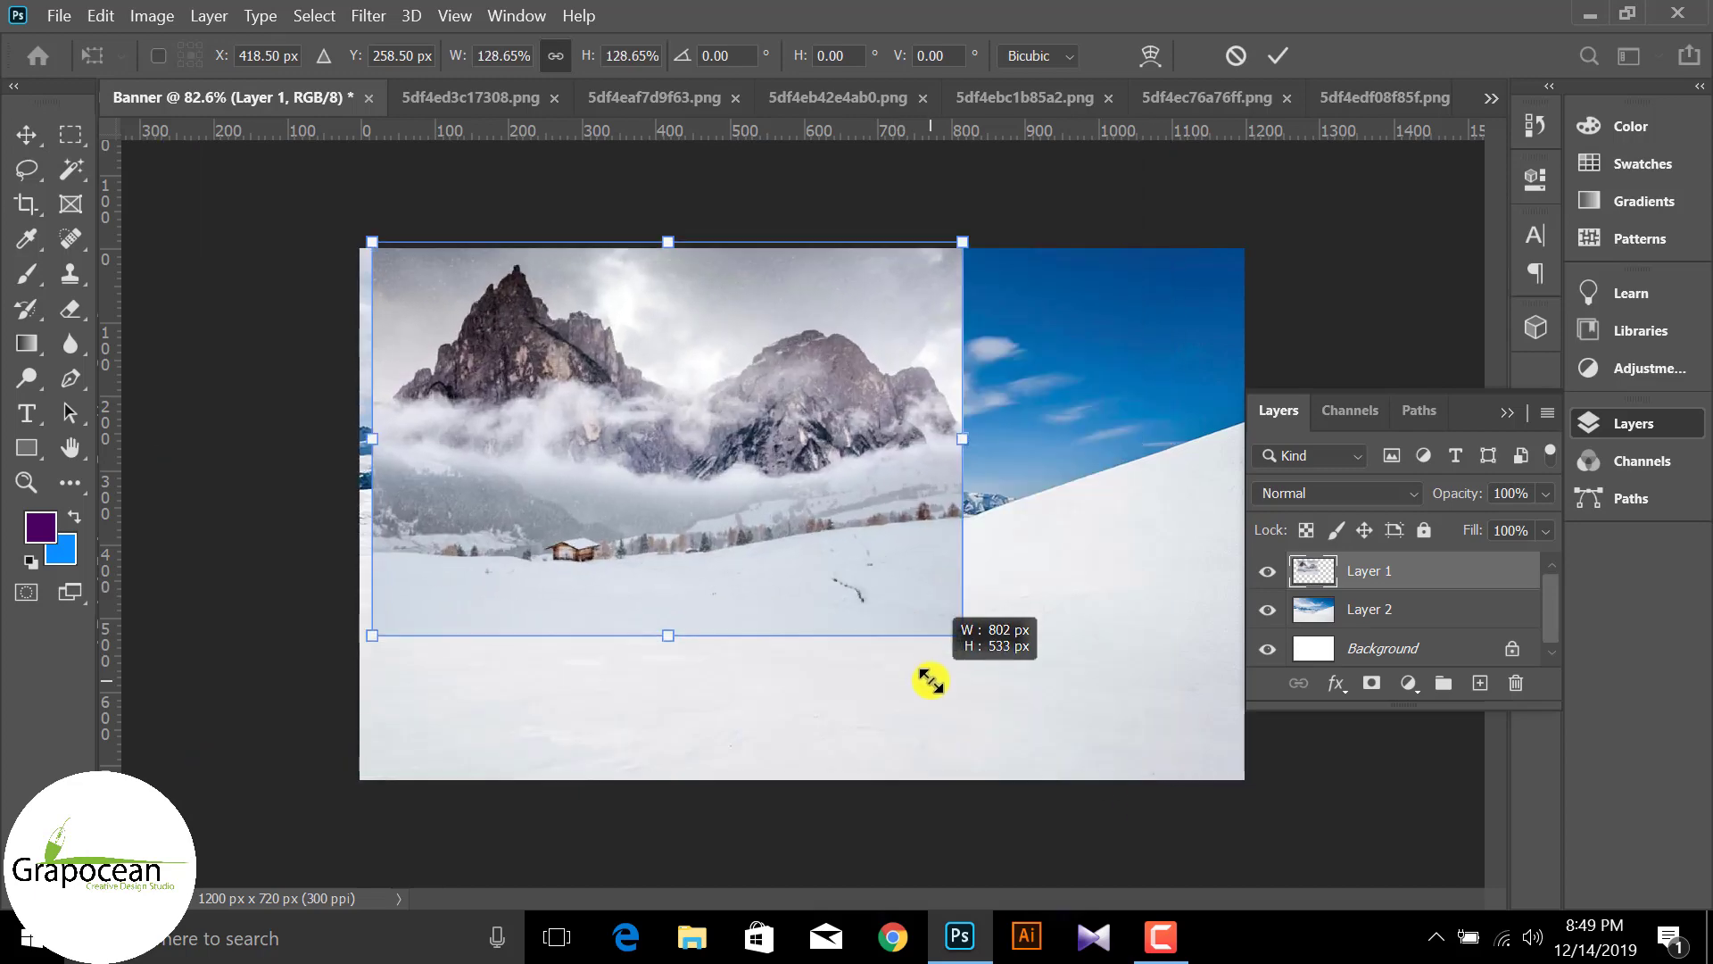
{"action": "mouse_move", "coordinate": [825, 577]}
{"action": "left_mouse_down"}
{"action": "mouse_move", "coordinate": [794, 600]}
{"action": "mouse_move", "coordinate": [810, 573]}
{"action": "left_mouse_up"}
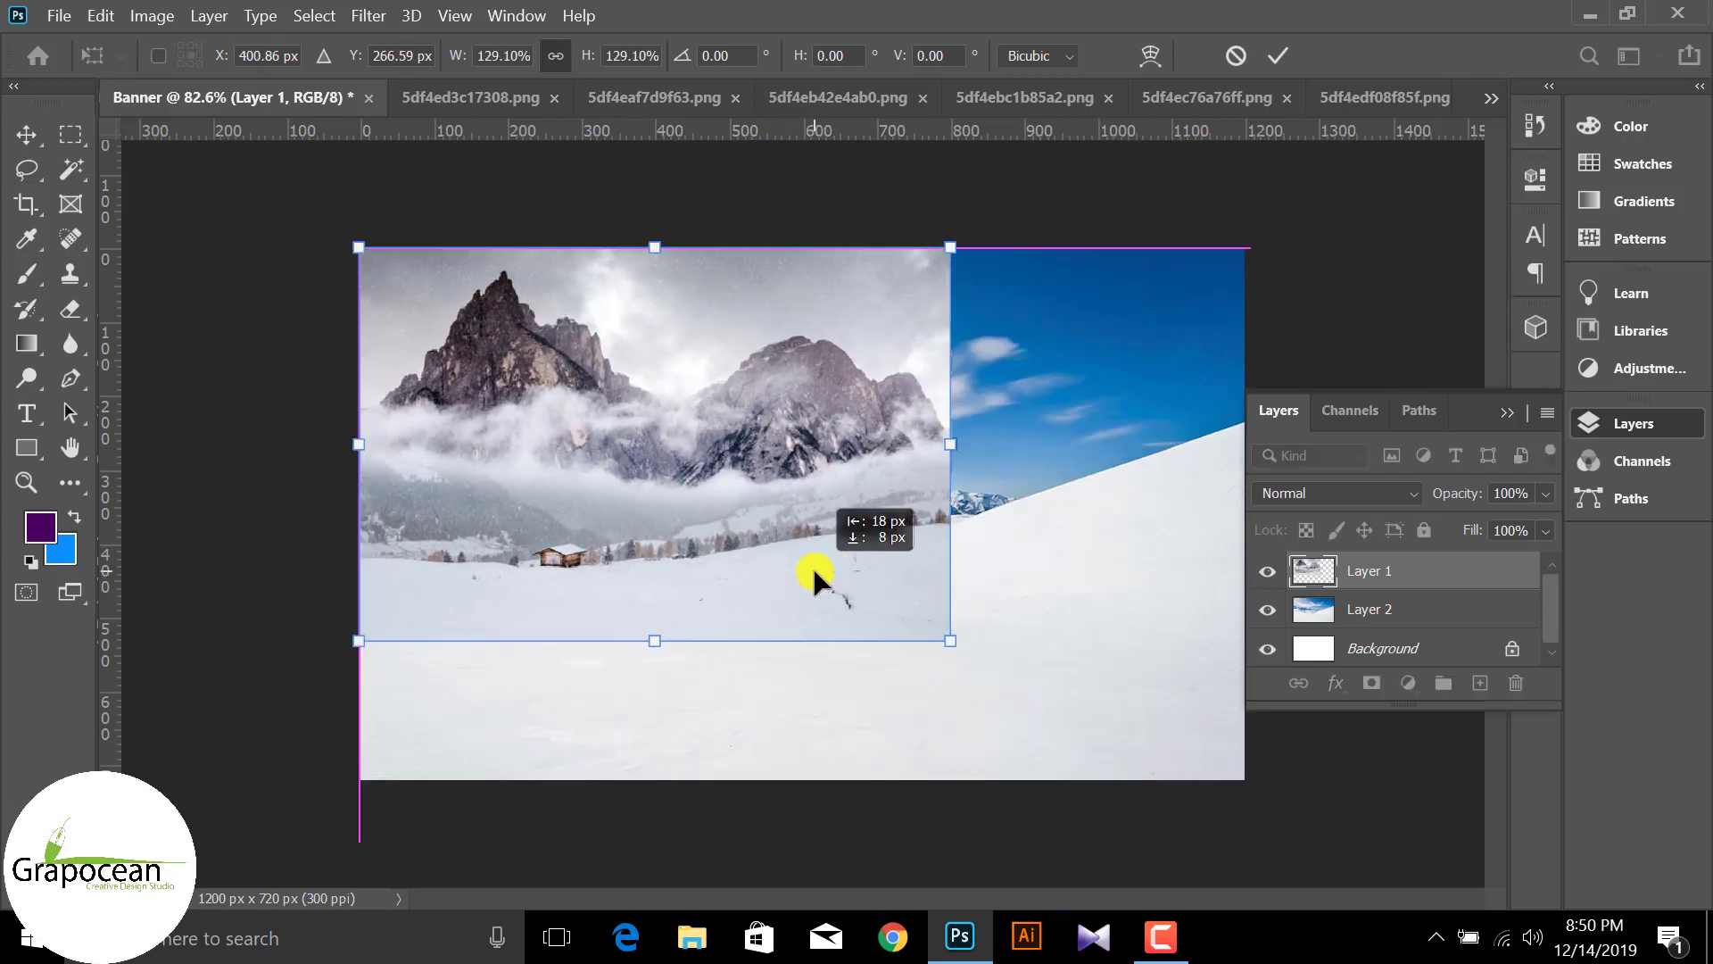
{"action": "left_click", "coordinate": [1278, 55]}
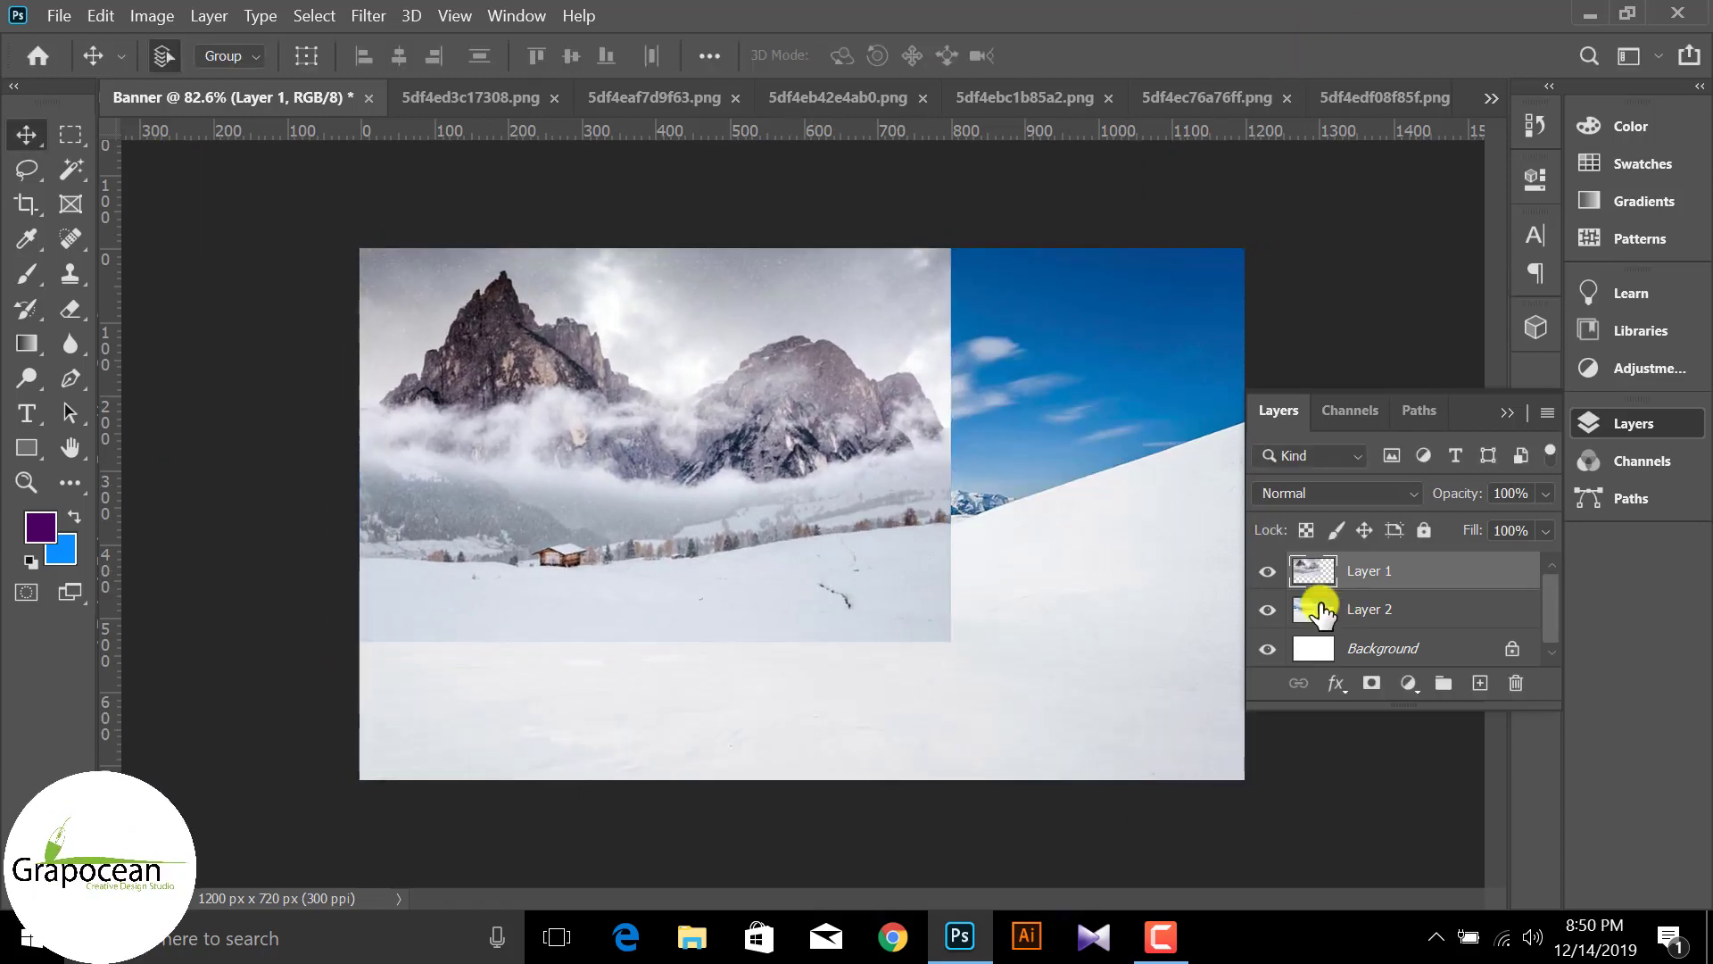
{"action": "left_click", "coordinate": [1368, 684]}
Step: Brush the mask with a smaller brush to blend the mountain edges, then slide the layer right
{"action": "key", "text": "b"}
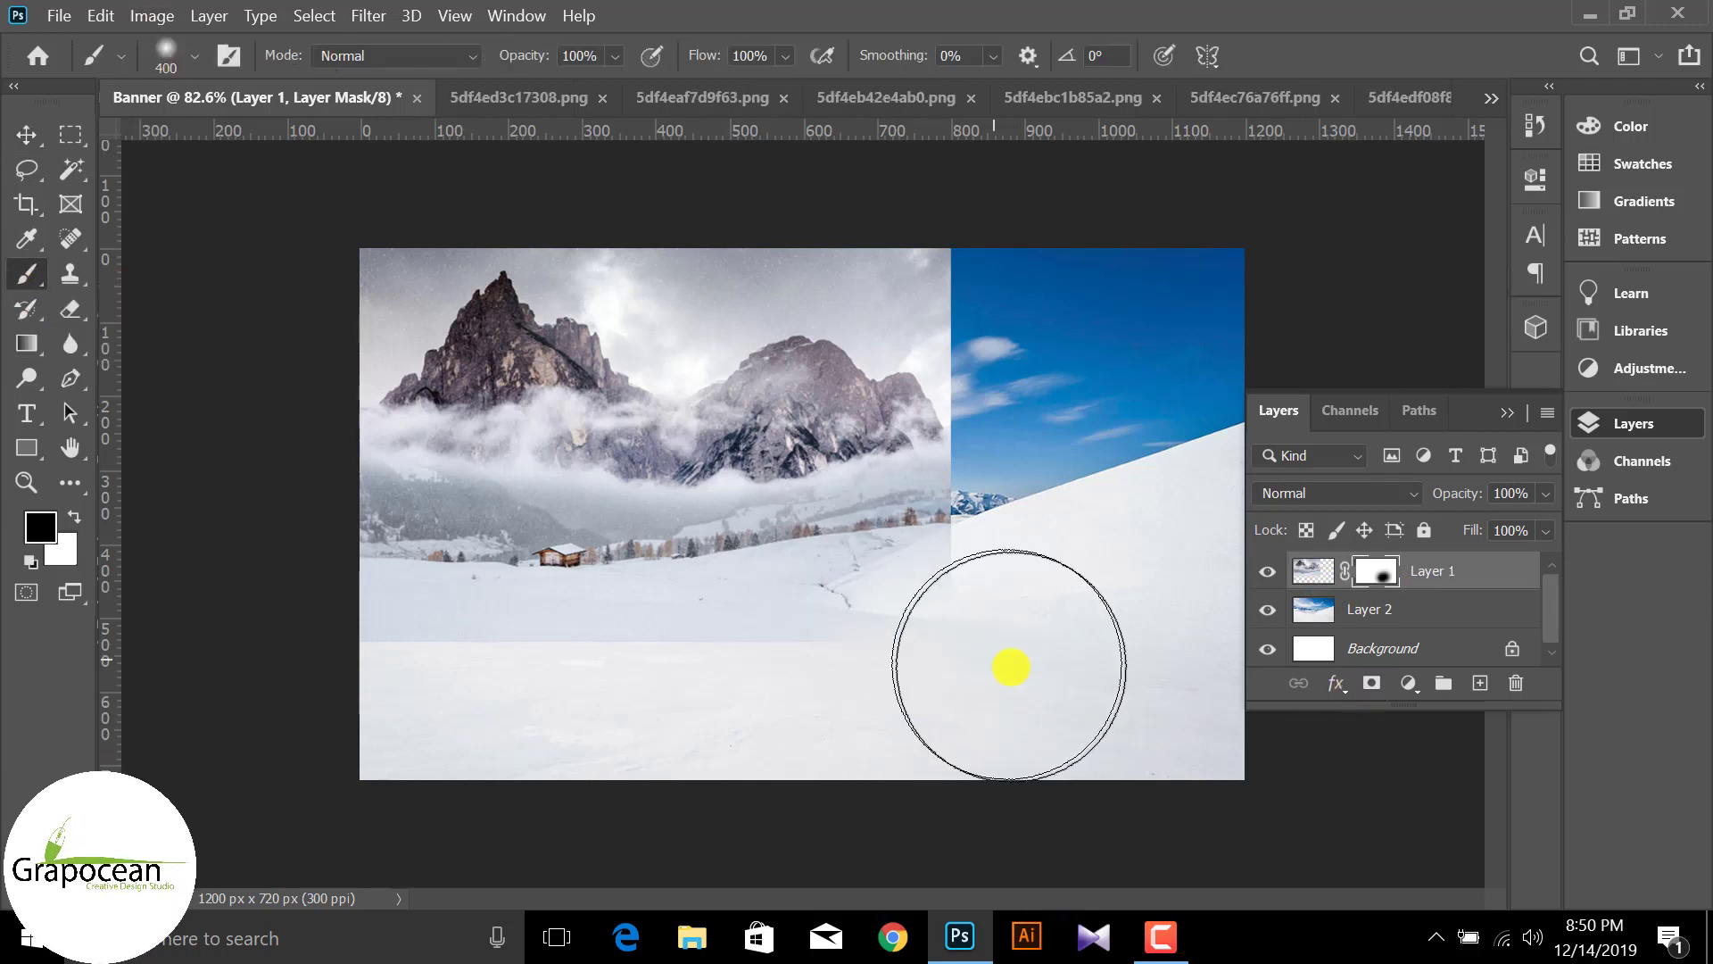
{"action": "key", "text": "bracketleft"}
{"action": "key", "text": "bracketleft"}
{"action": "key", "text": "bracketleft"}
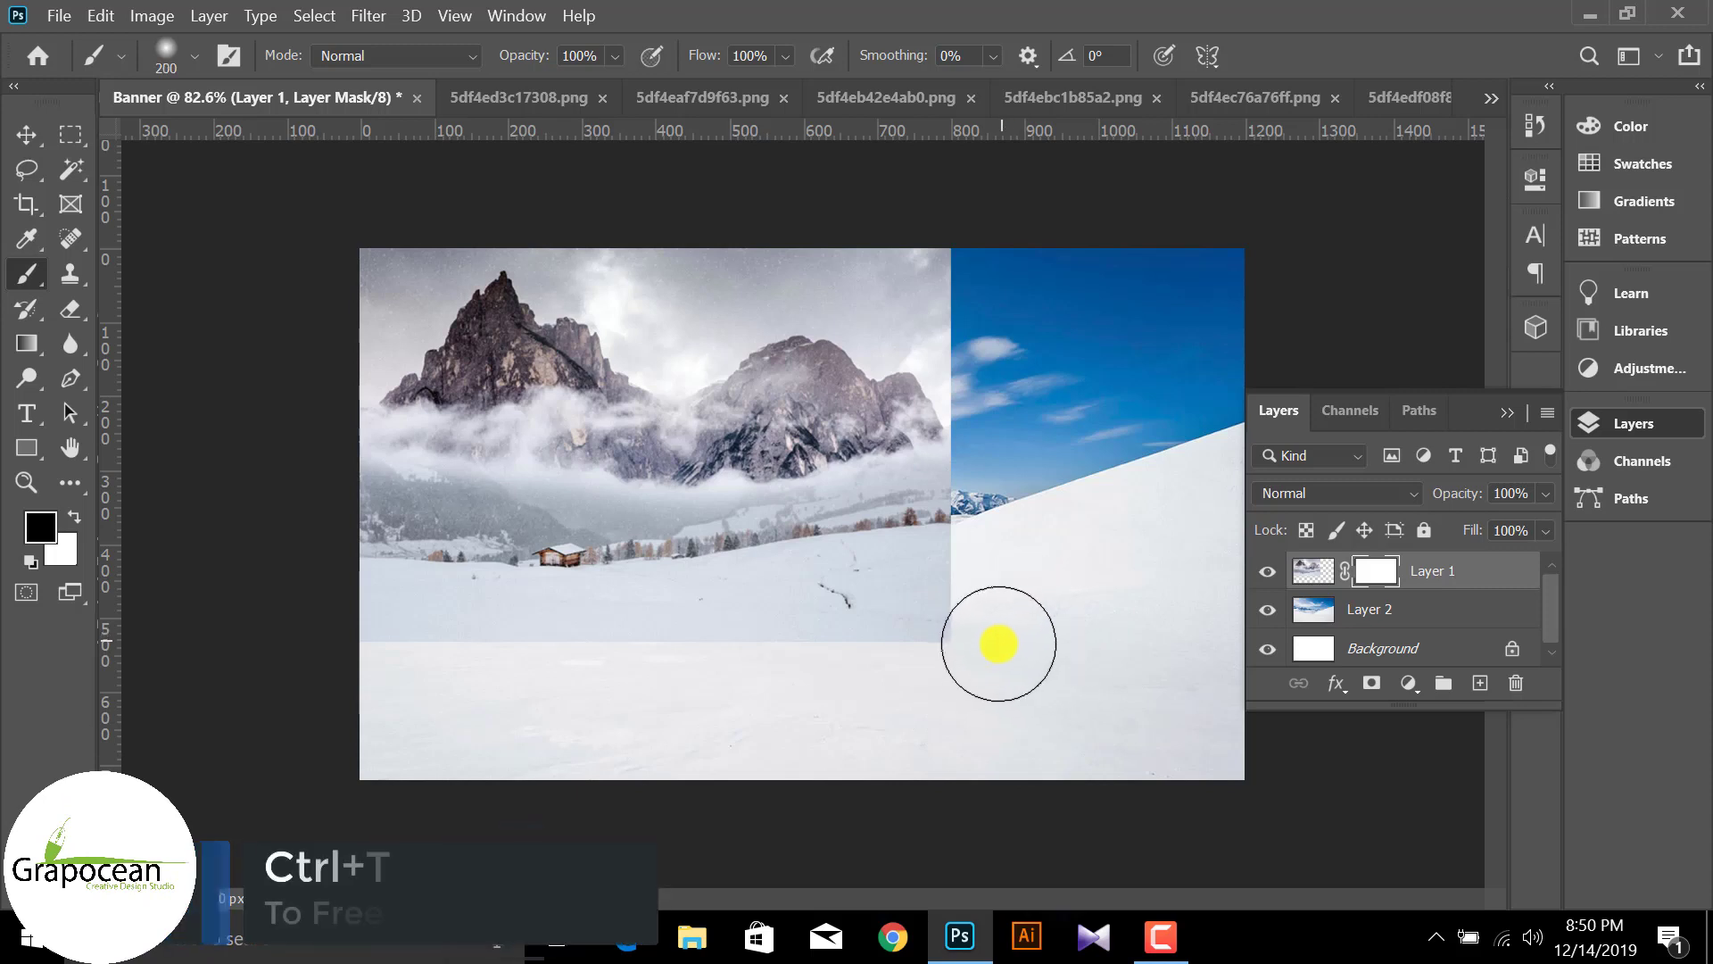
{"action": "mouse_move", "coordinate": [980, 620]}
{"action": "left_mouse_down"}
{"action": "mouse_move", "coordinate": [678, 684]}
{"action": "mouse_move", "coordinate": [1066, 553]}
{"action": "left_mouse_up"}
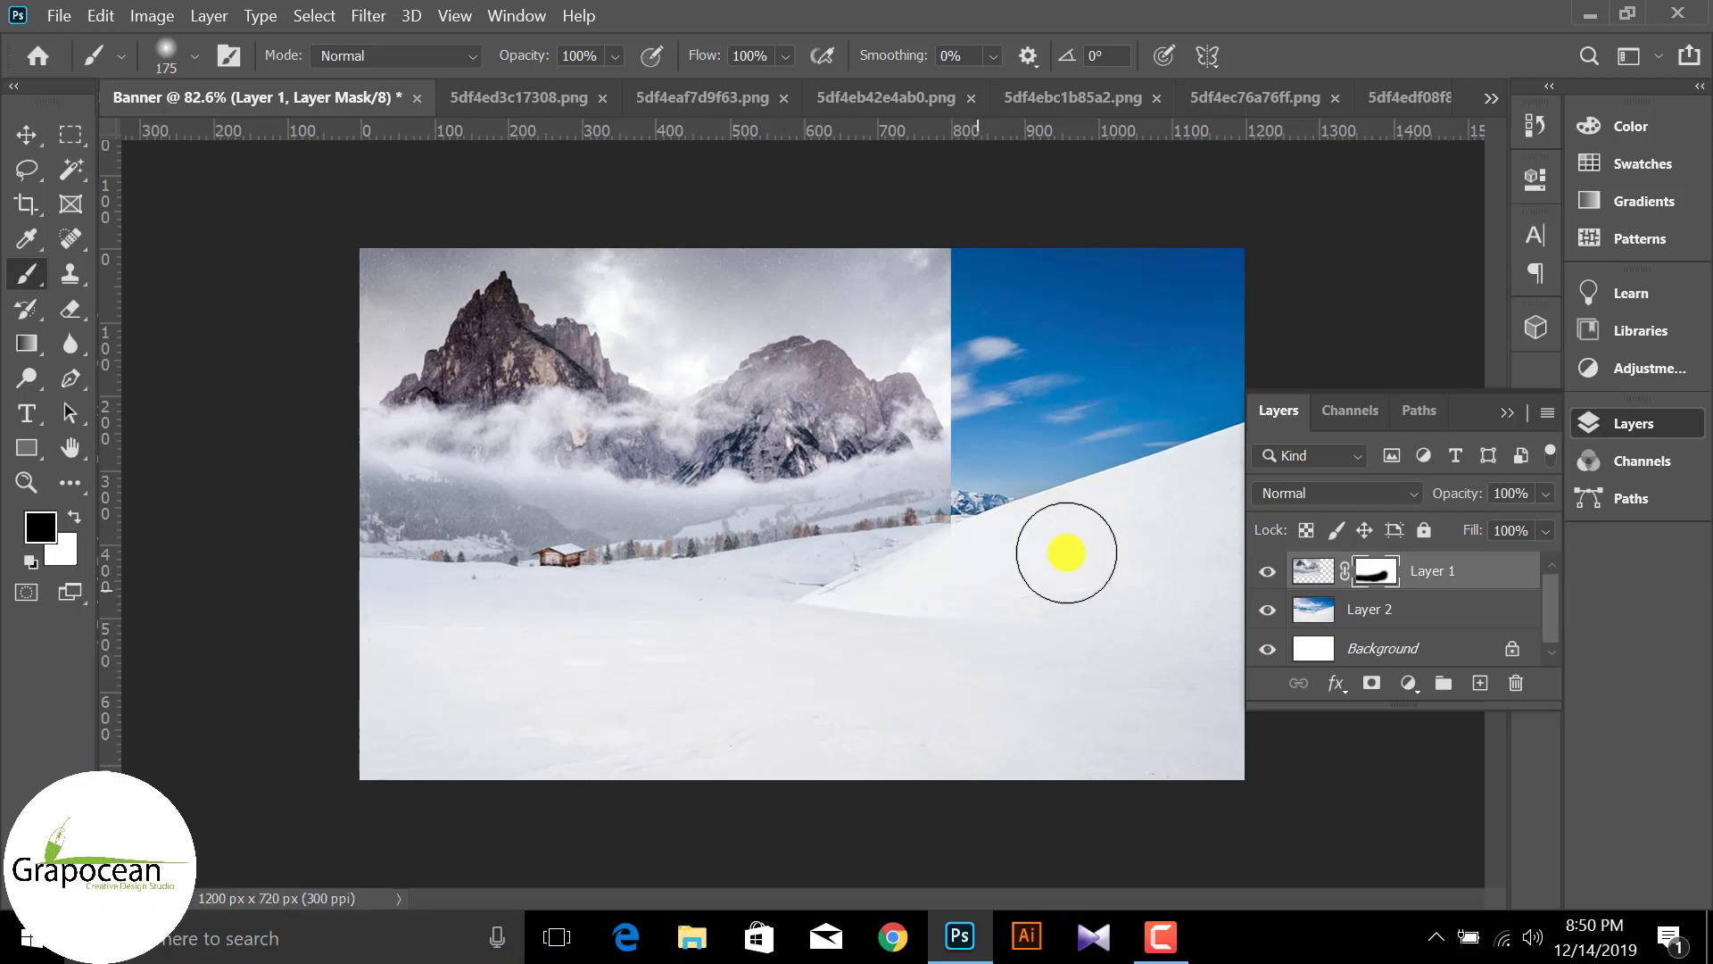
{"action": "mouse_move", "coordinate": [1174, 598]}
{"action": "left_mouse_down"}
{"action": "mouse_move", "coordinate": [948, 478]}
{"action": "mouse_move", "coordinate": [1006, 298]}
{"action": "mouse_move", "coordinate": [972, 286]}
{"action": "left_mouse_up"}
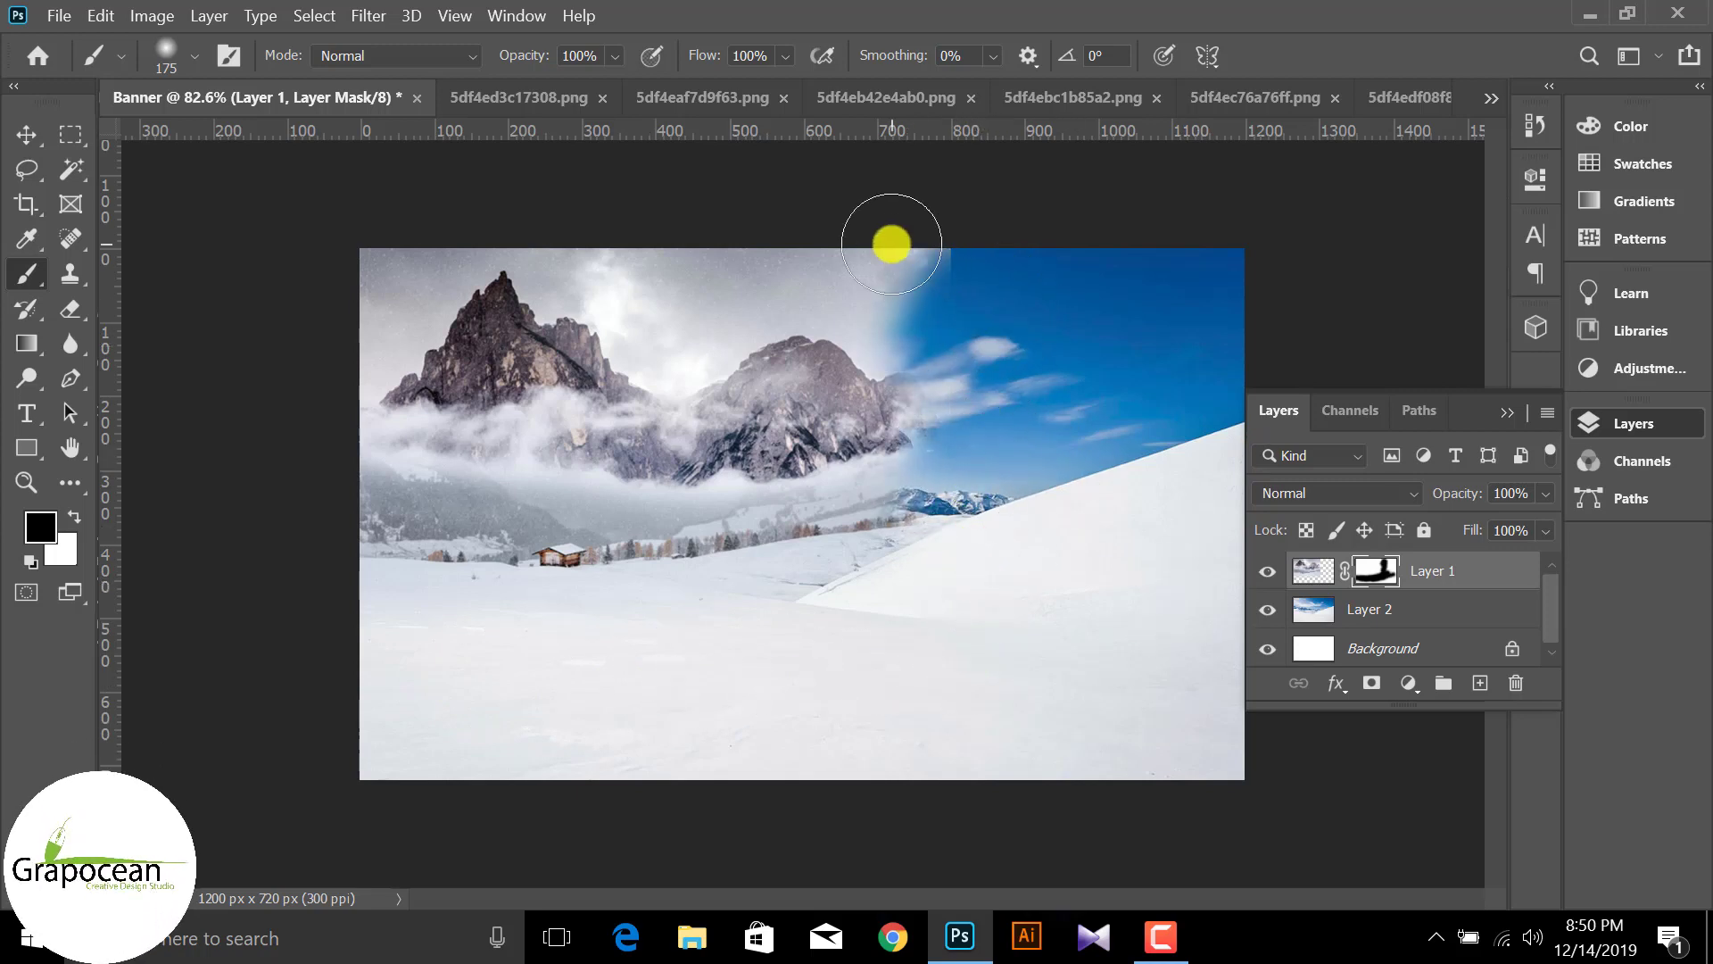
{"action": "key", "text": "v"}
{"action": "mouse_move", "coordinate": [821, 431]}
{"action": "left_mouse_down"}
{"action": "mouse_move", "coordinate": [760, 431]}
{"action": "mouse_move", "coordinate": [817, 426]}
{"action": "mouse_move", "coordinate": [812, 485]}
{"action": "mouse_move", "coordinate": [1051, 405]}
{"action": "mouse_move", "coordinate": [1139, 471]}
{"action": "mouse_move", "coordinate": [1126, 404]}
{"action": "left_mouse_up"}
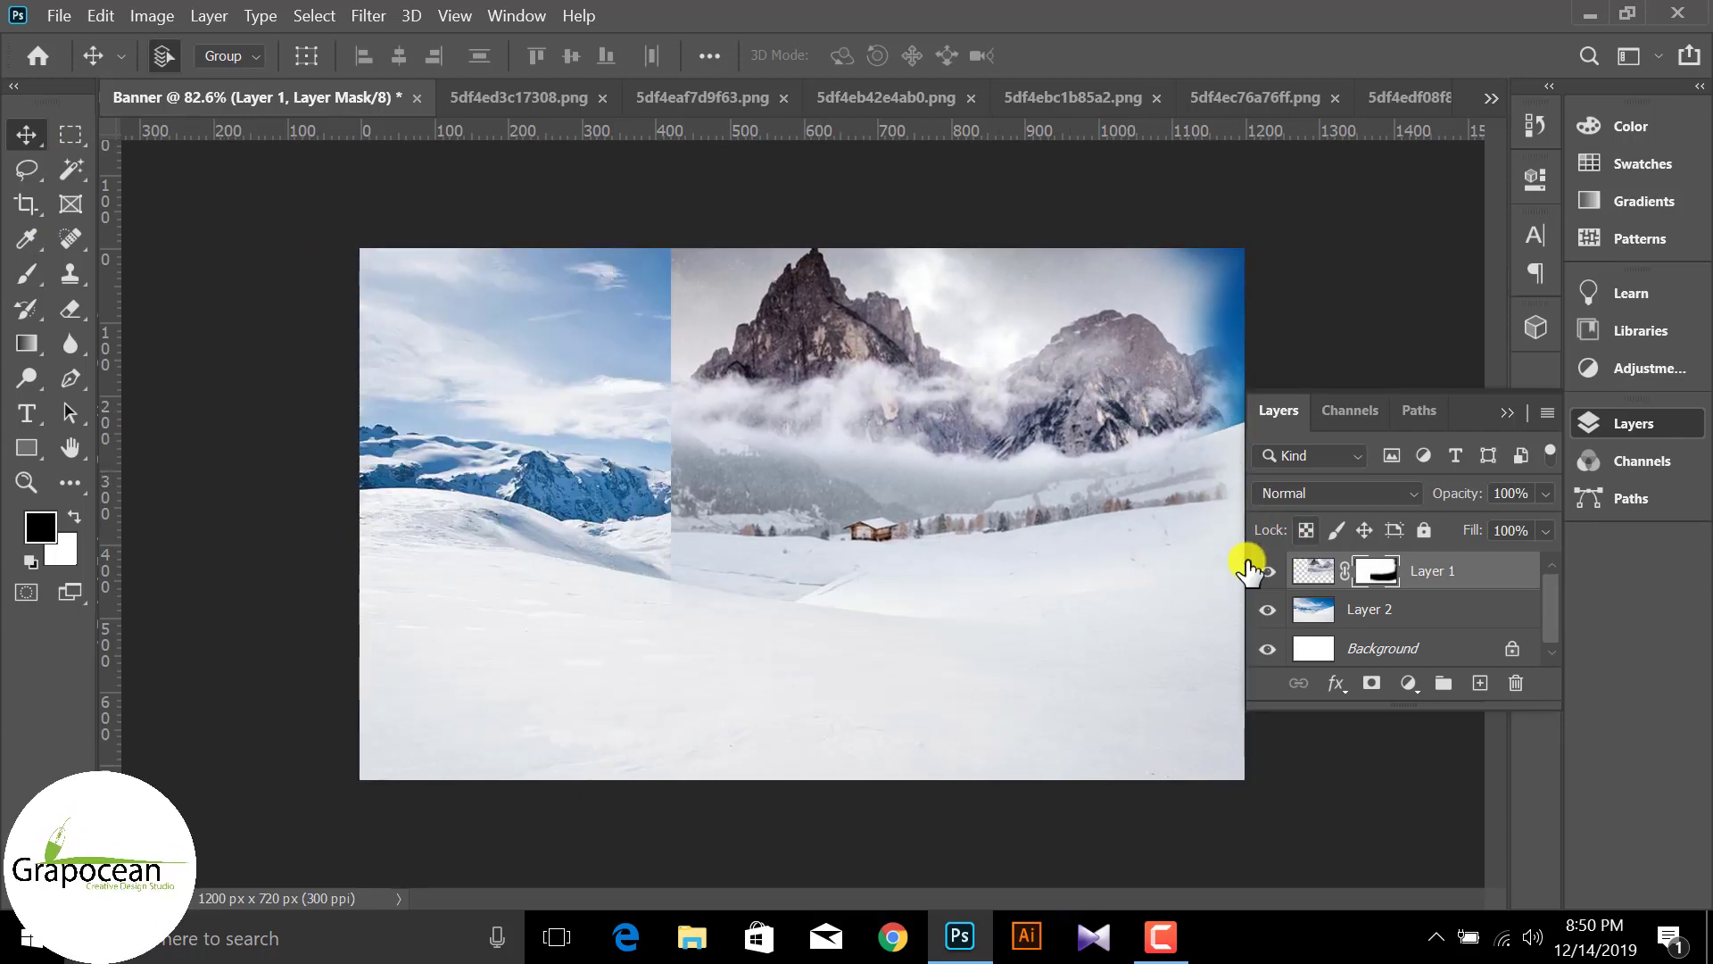
Step: Nudge the mountains right and down, then mask out the upper-right sky, cabin and trees with a soft brush
{"action": "left_click_drag", "start_coordinate": [1046, 474], "coordinate": [1066, 505]}
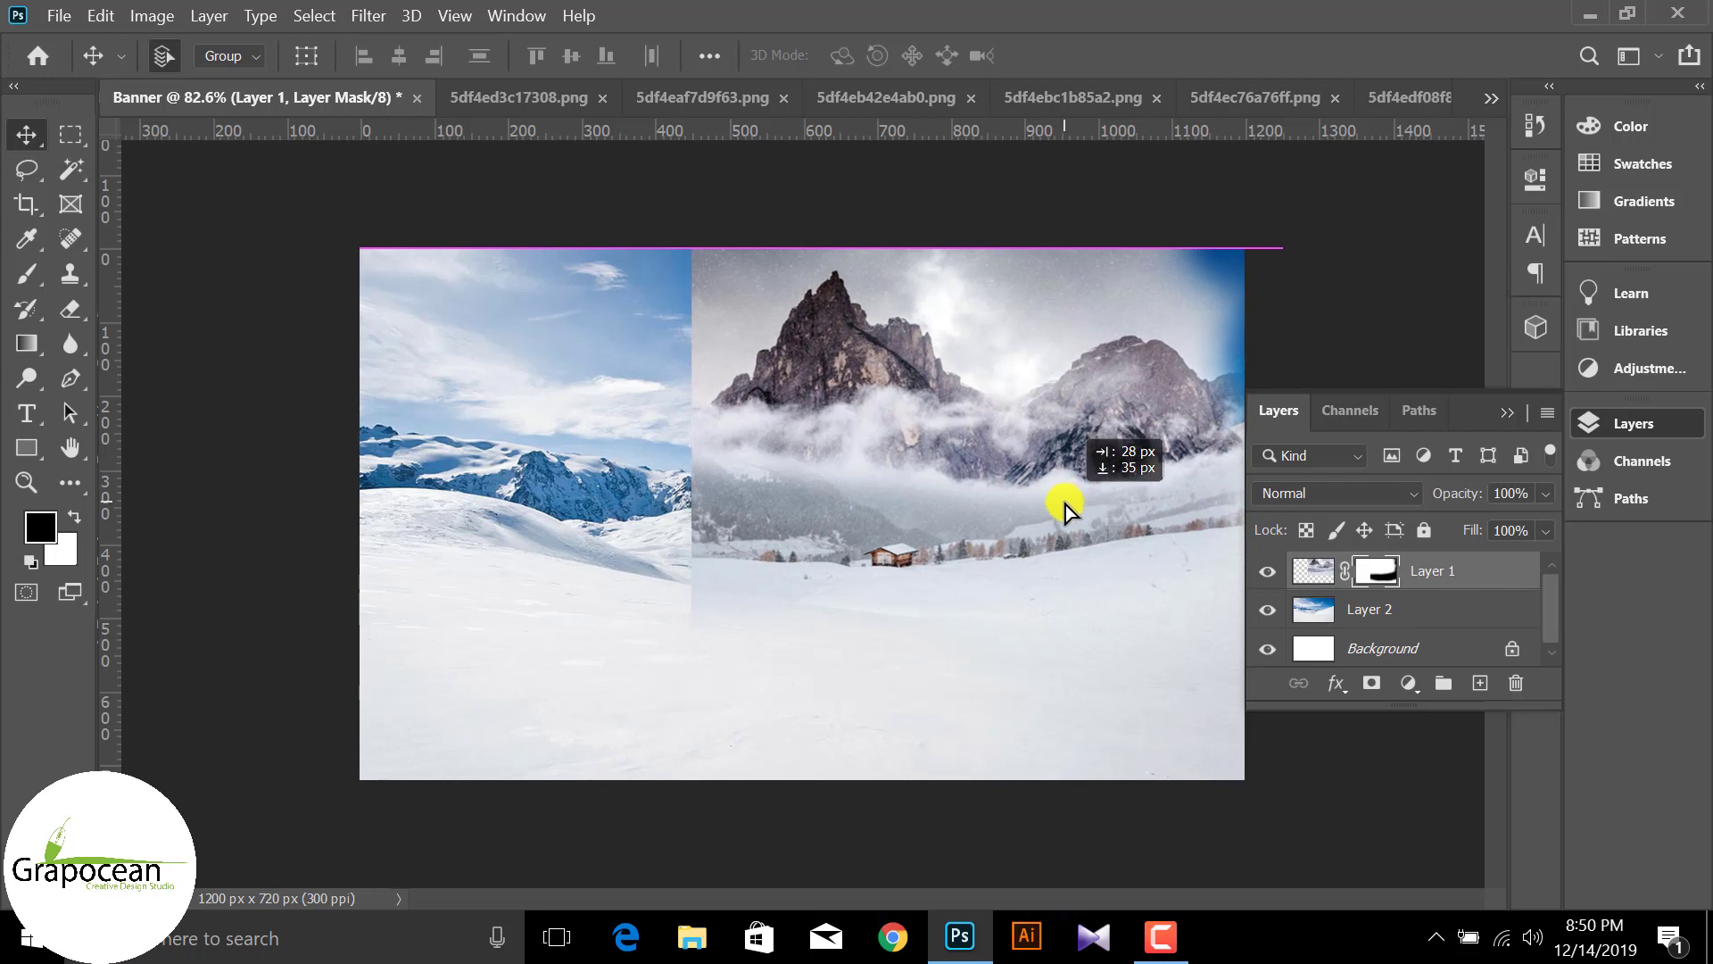
{"action": "left_click", "coordinate": [69, 307]}
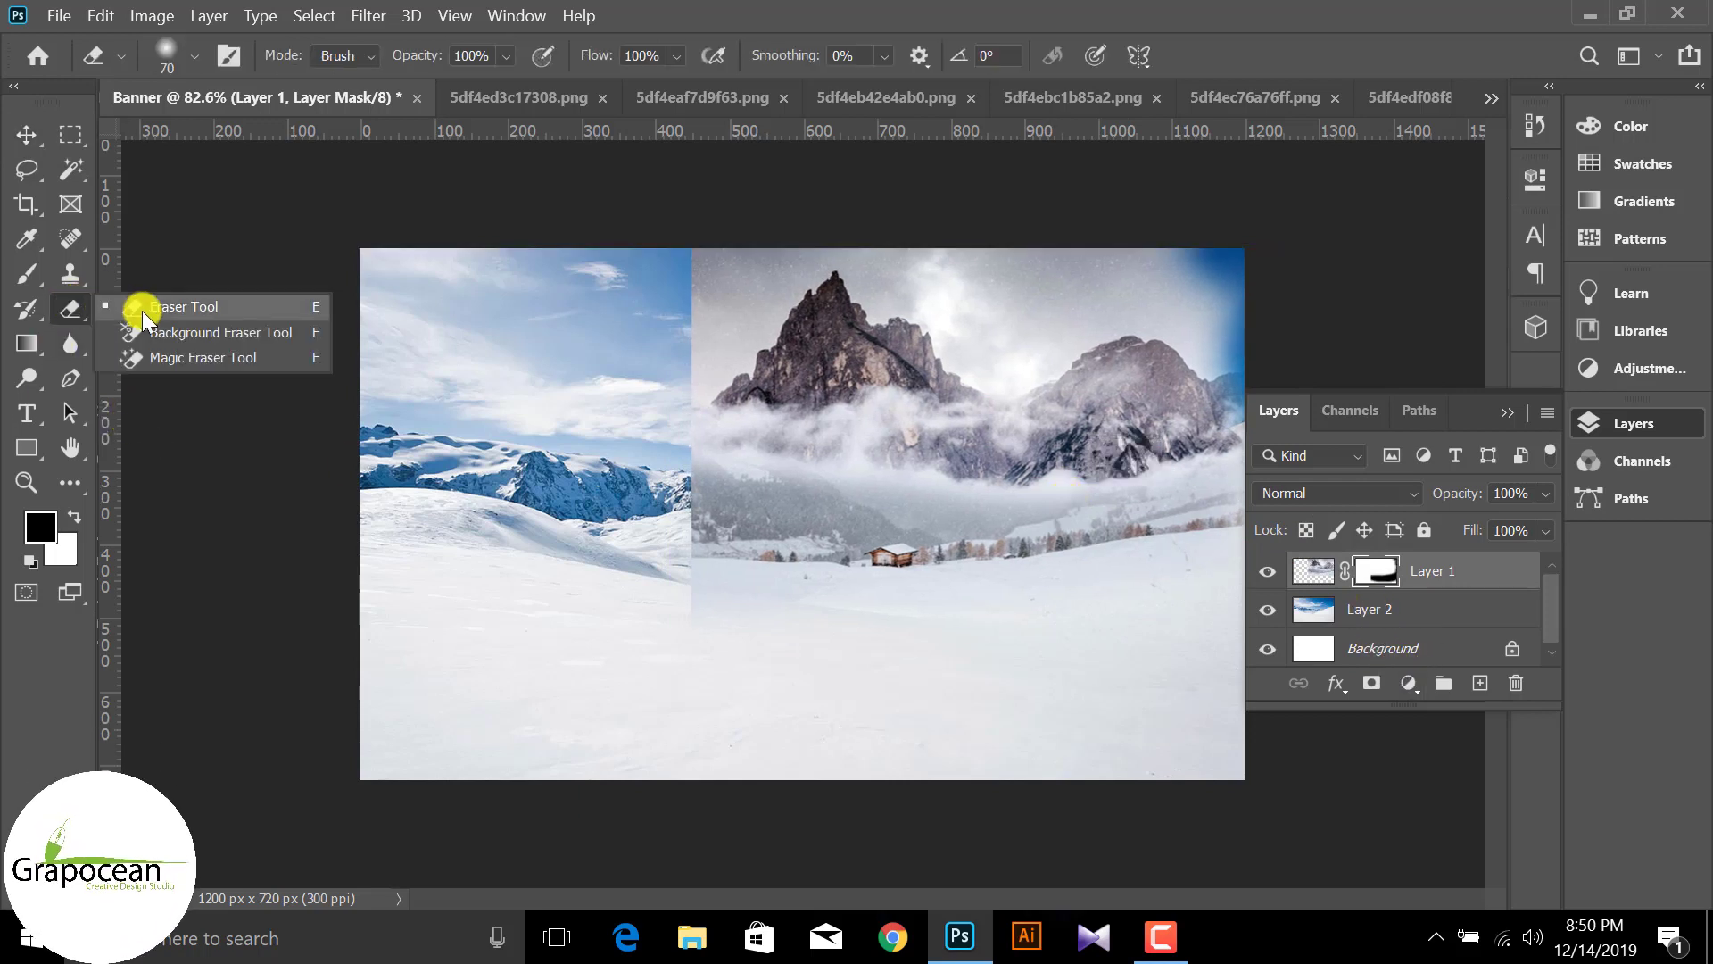
{"action": "left_click", "coordinate": [143, 312]}
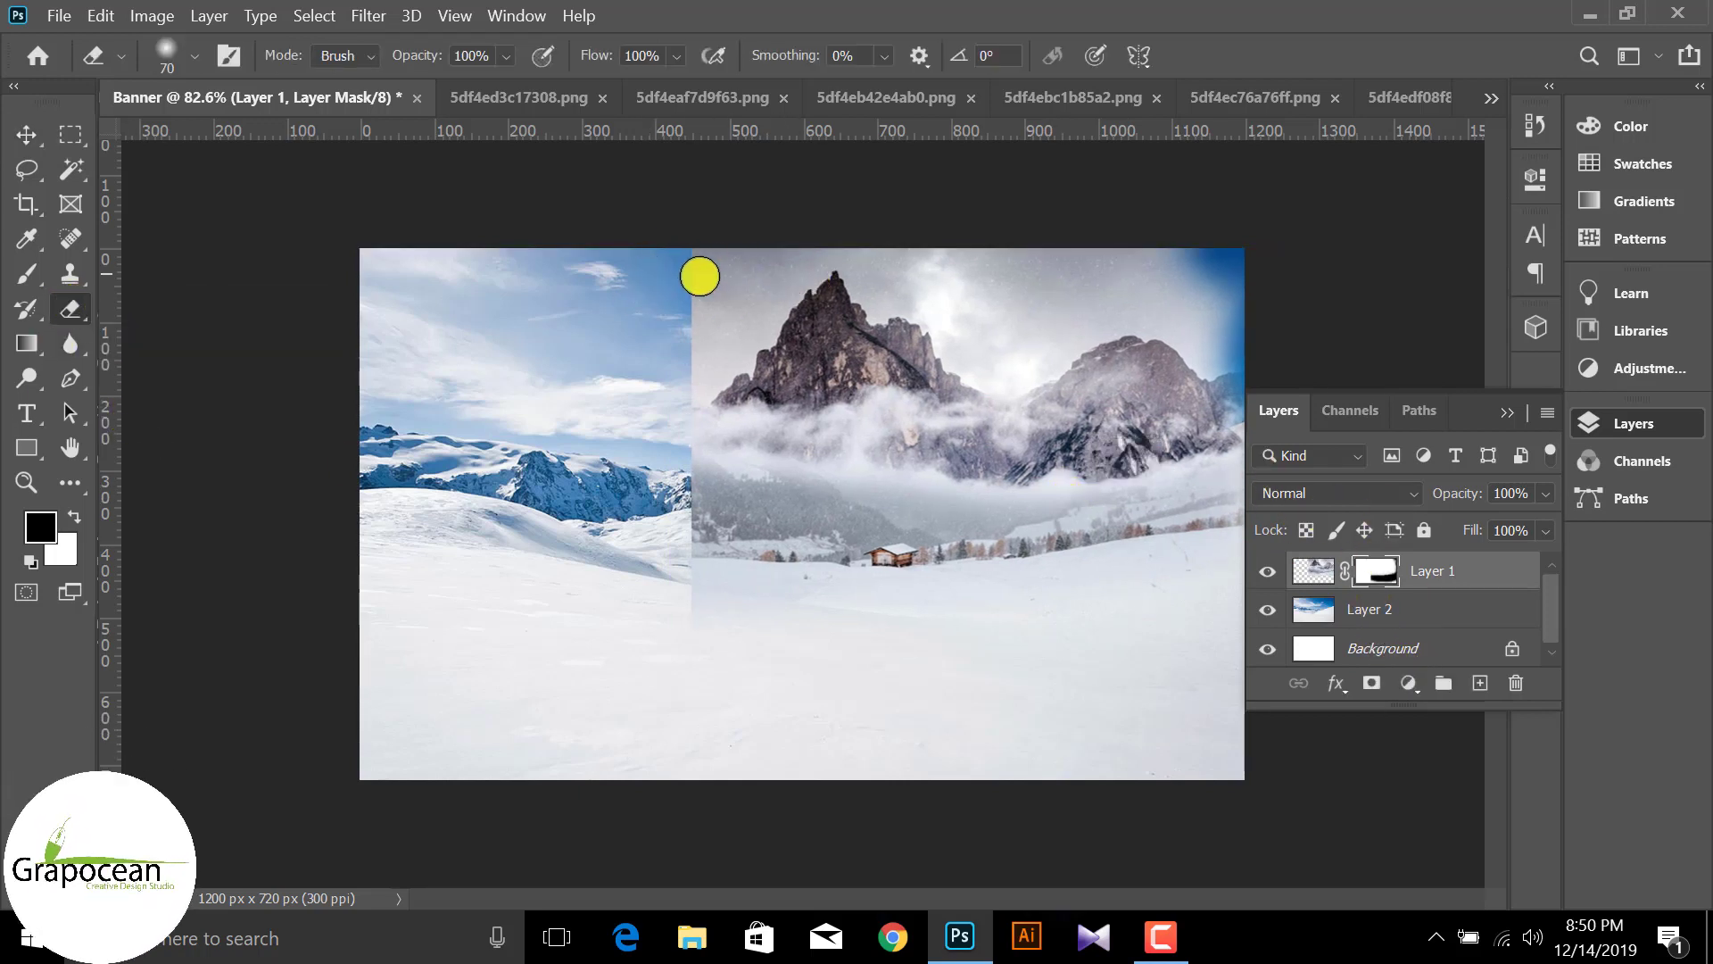
{"action": "left_click", "coordinate": [27, 273]}
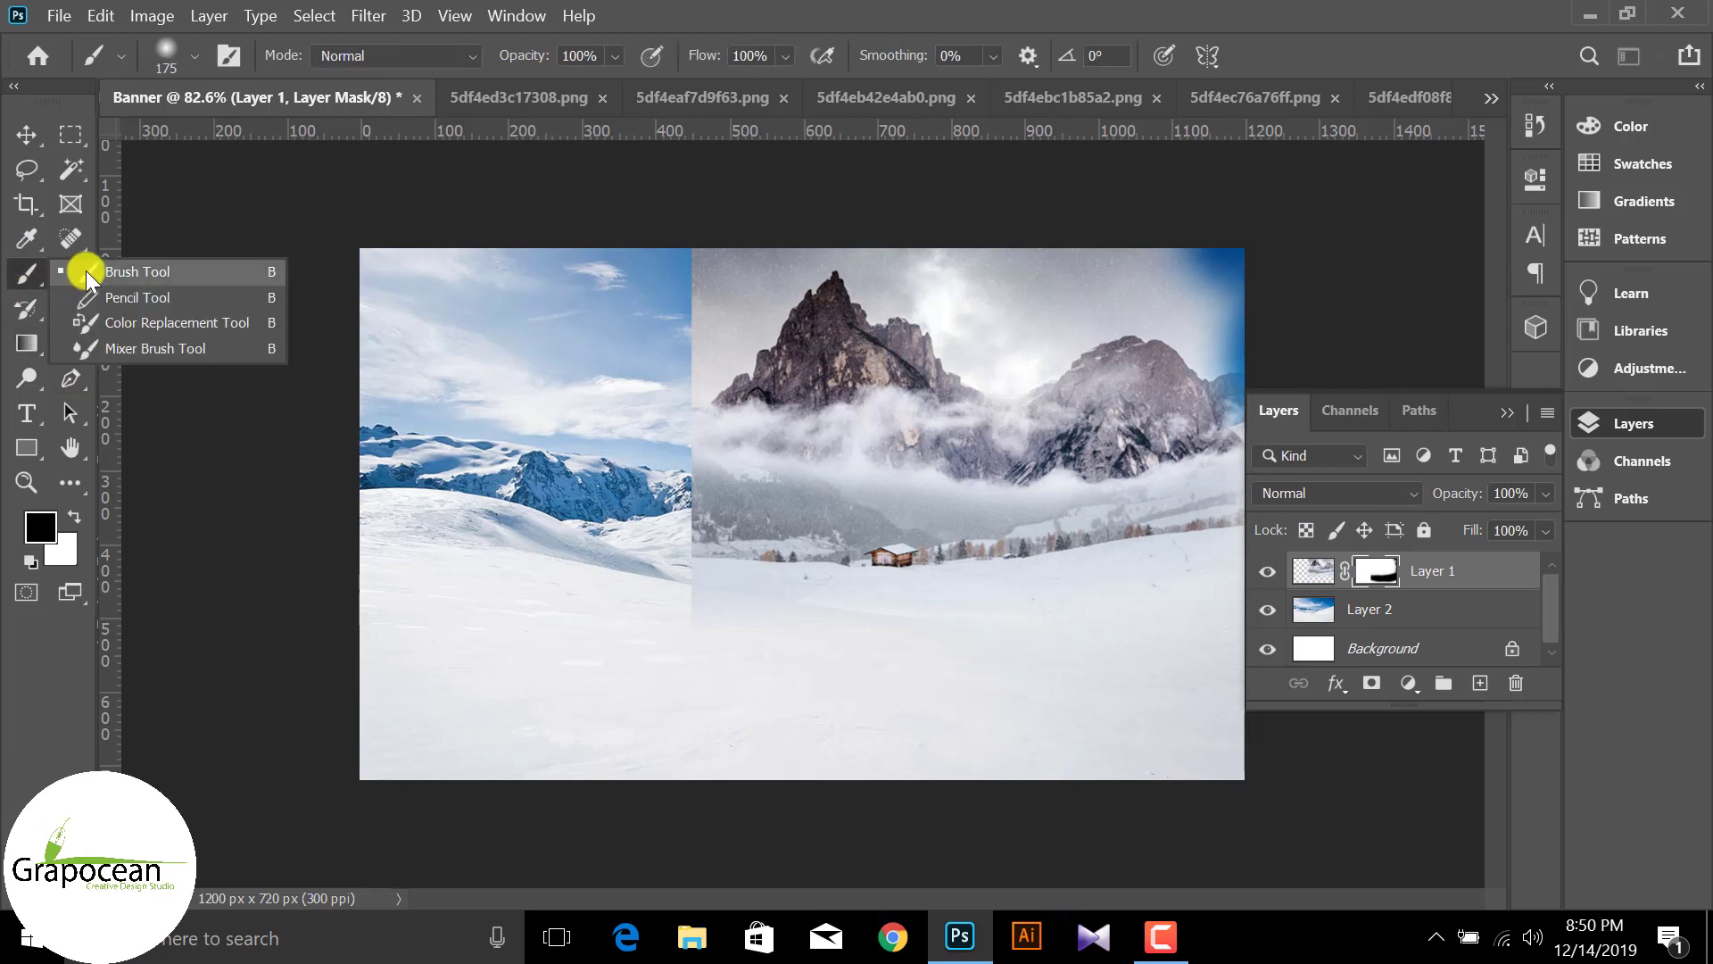
{"action": "left_click", "coordinate": [125, 268]}
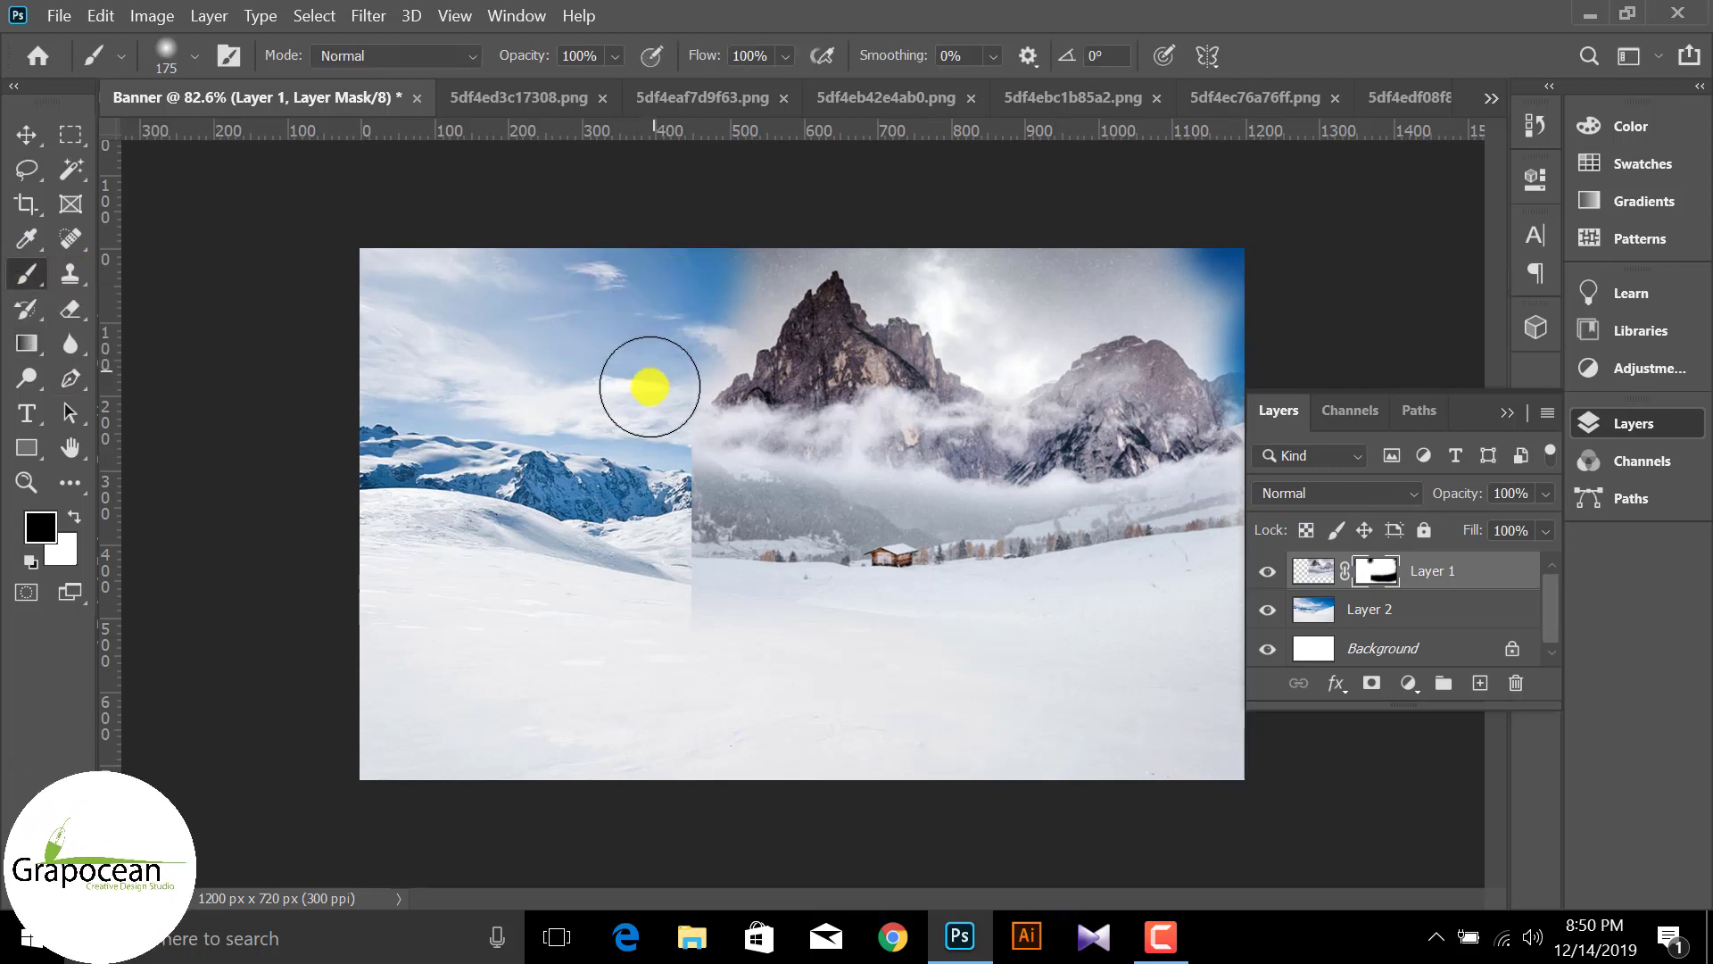
{"action": "left_click_drag", "start_coordinate": [937, 238], "coordinate": [1034, 308]}
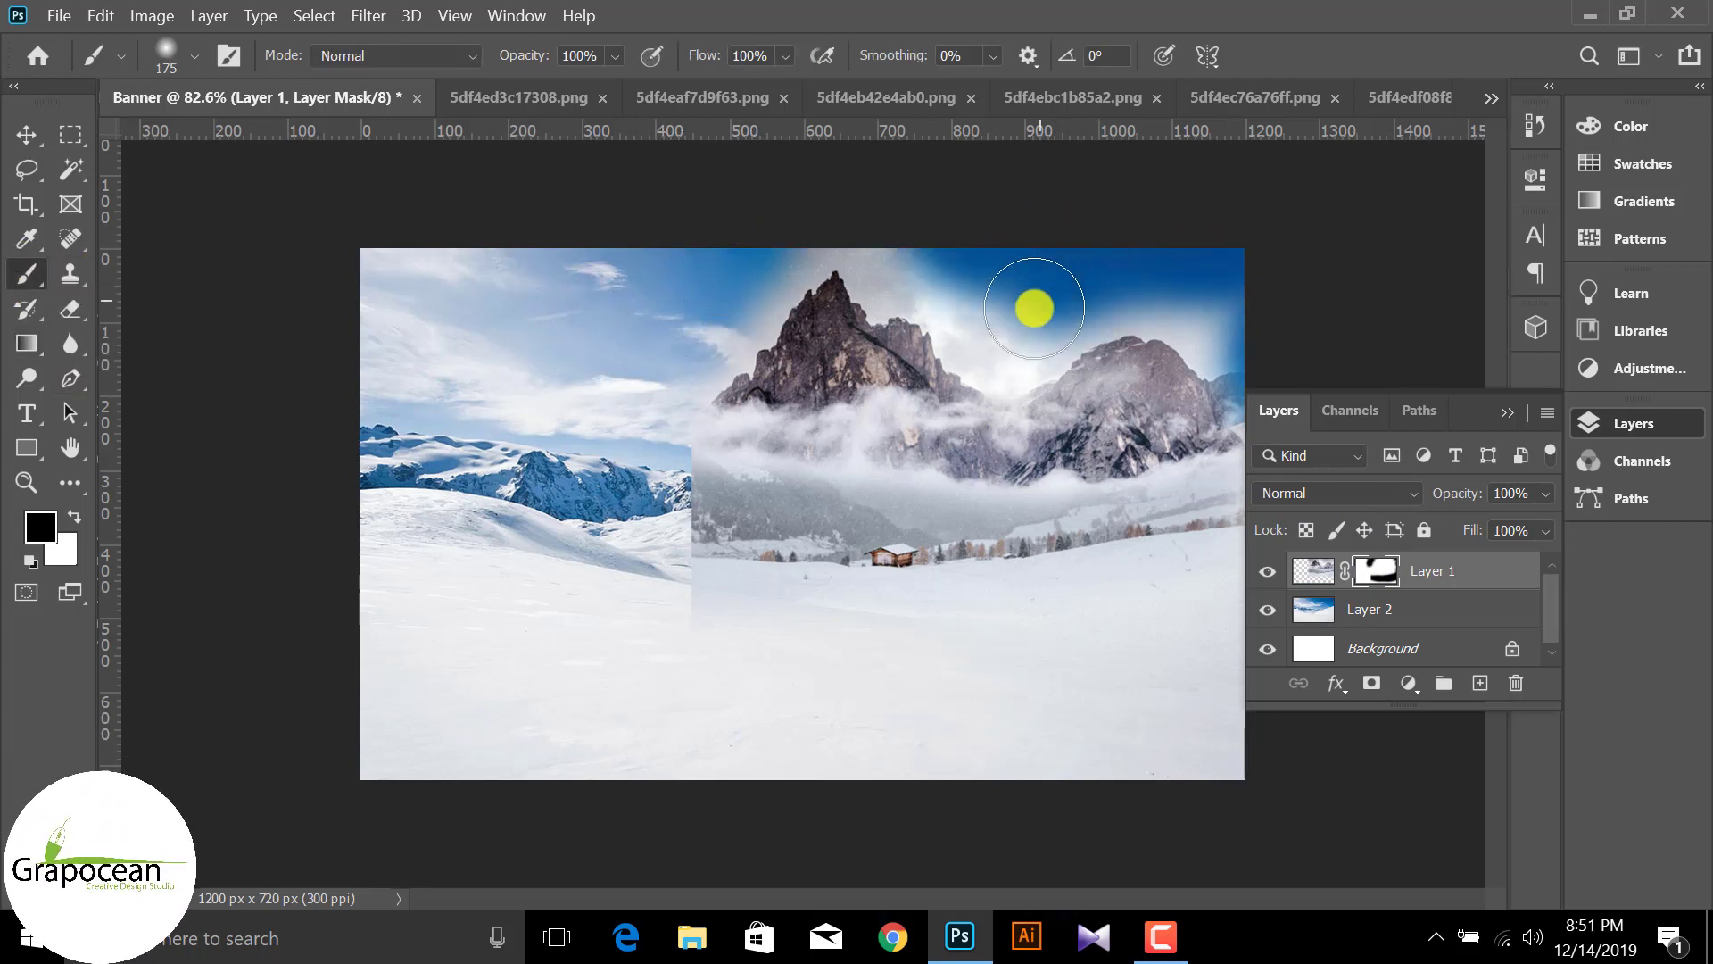
{"action": "left_click_drag", "start_coordinate": [866, 224], "coordinate": [1263, 352]}
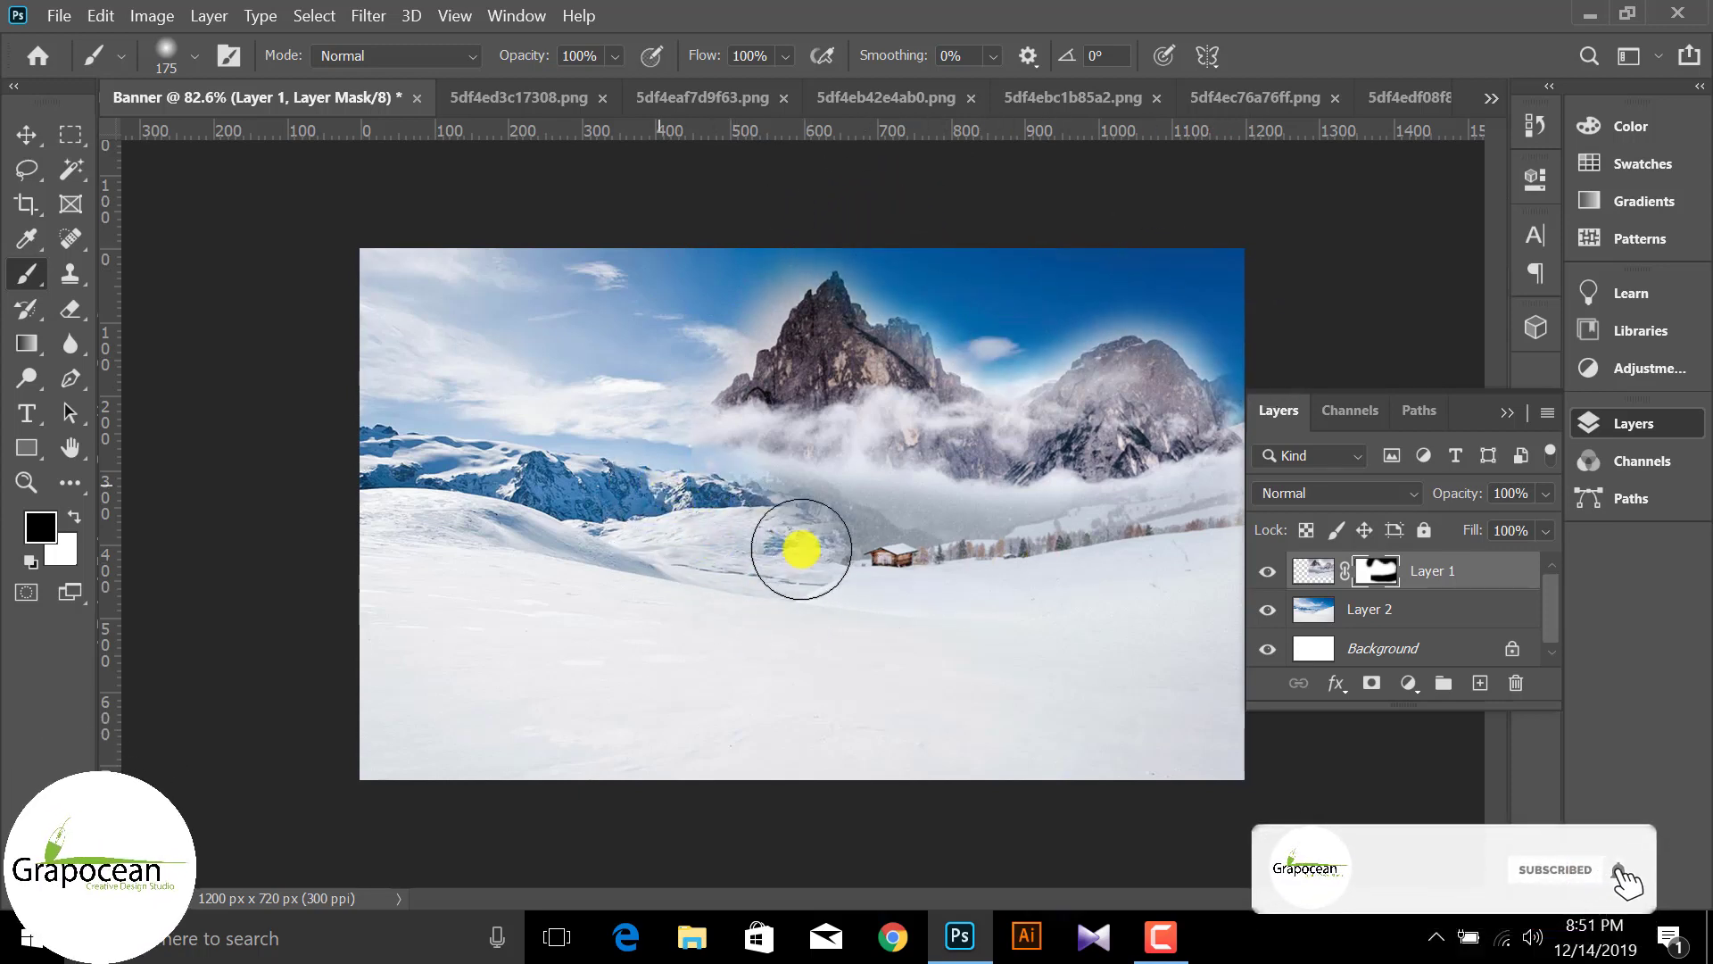
{"action": "mouse_move", "coordinate": [802, 550]}
{"action": "left_mouse_down"}
{"action": "mouse_move", "coordinate": [942, 600]}
{"action": "mouse_move", "coordinate": [926, 594]}
{"action": "mouse_move", "coordinate": [976, 594]}
{"action": "mouse_move", "coordinate": [960, 680]}
{"action": "left_mouse_up"}
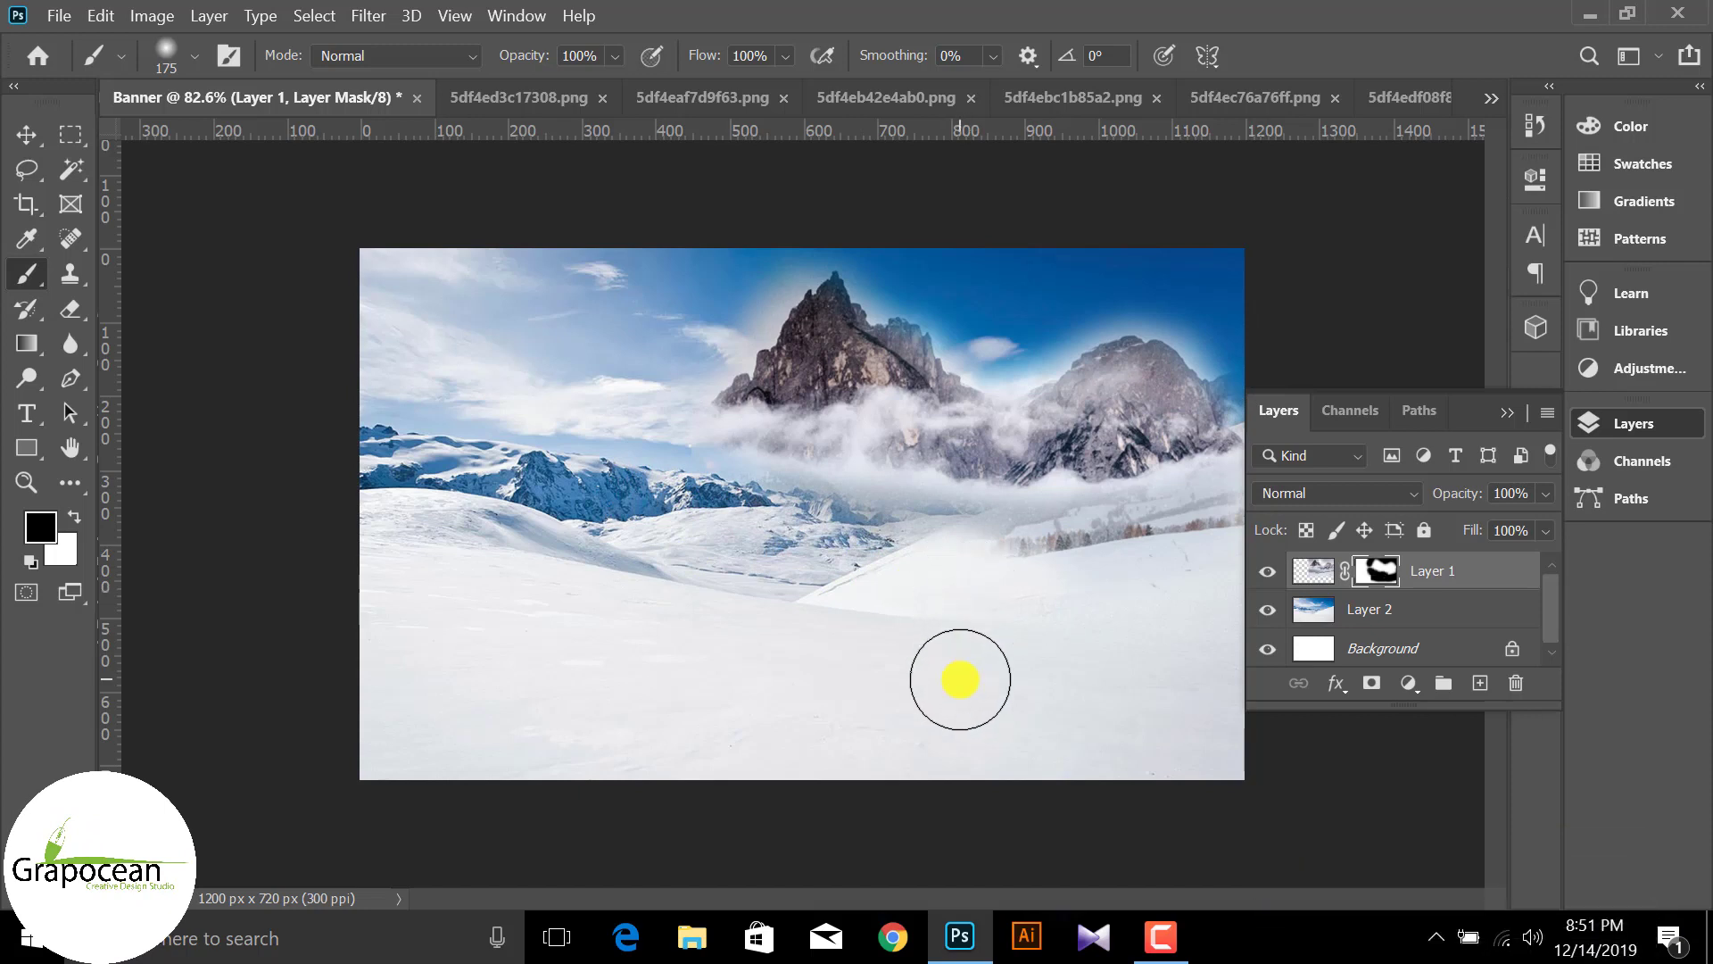
{"action": "mouse_move", "coordinate": [1144, 553]}
{"action": "left_mouse_down"}
{"action": "mouse_move", "coordinate": [1121, 574]}
{"action": "mouse_move", "coordinate": [833, 562]}
{"action": "mouse_move", "coordinate": [1066, 552]}
{"action": "left_mouse_up"}
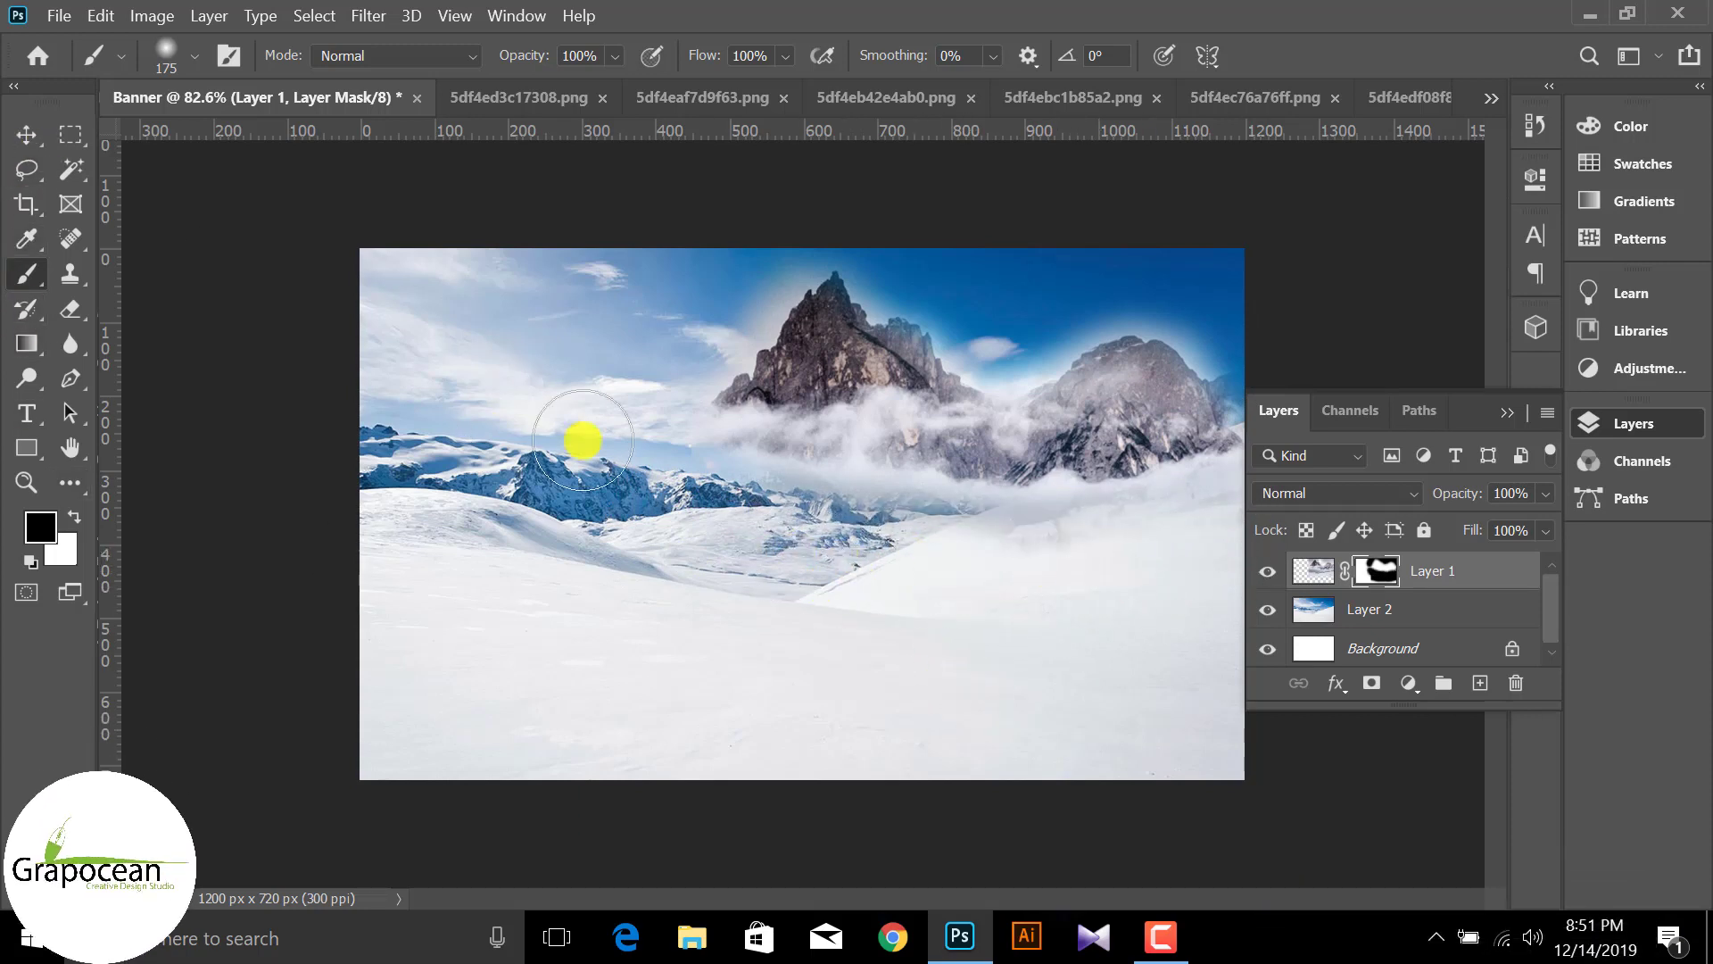
{"action": "left_click", "coordinate": [46, 125]}
Step: Move the mountains left and down into the banner centre and touch up their mask
{"action": "left_click_drag", "start_coordinate": [899, 434], "coordinate": [1190, 452]}
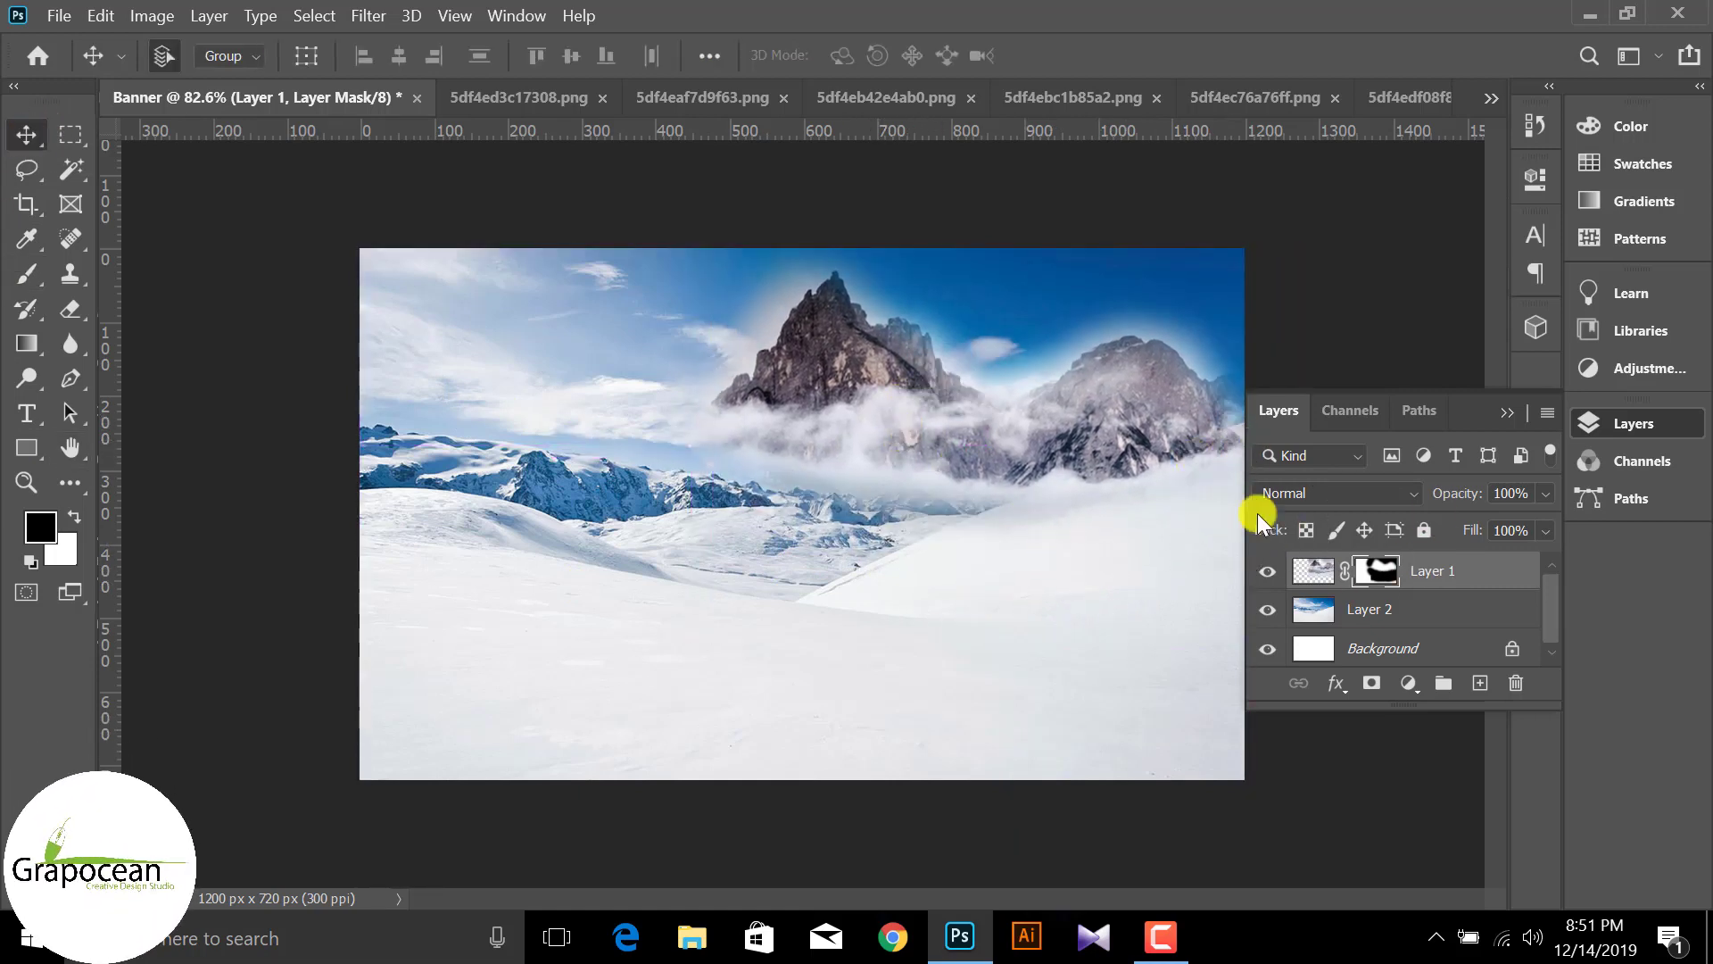
{"action": "mouse_move", "coordinate": [1129, 385]}
{"action": "left_mouse_down"}
{"action": "mouse_move", "coordinate": [941, 501]}
{"action": "mouse_move", "coordinate": [930, 474]}
{"action": "mouse_move", "coordinate": [880, 503]}
{"action": "left_mouse_up"}
{"action": "scroll", "coordinate": [783, 604], "scroll_direction": "up", "scroll_amount": 2}
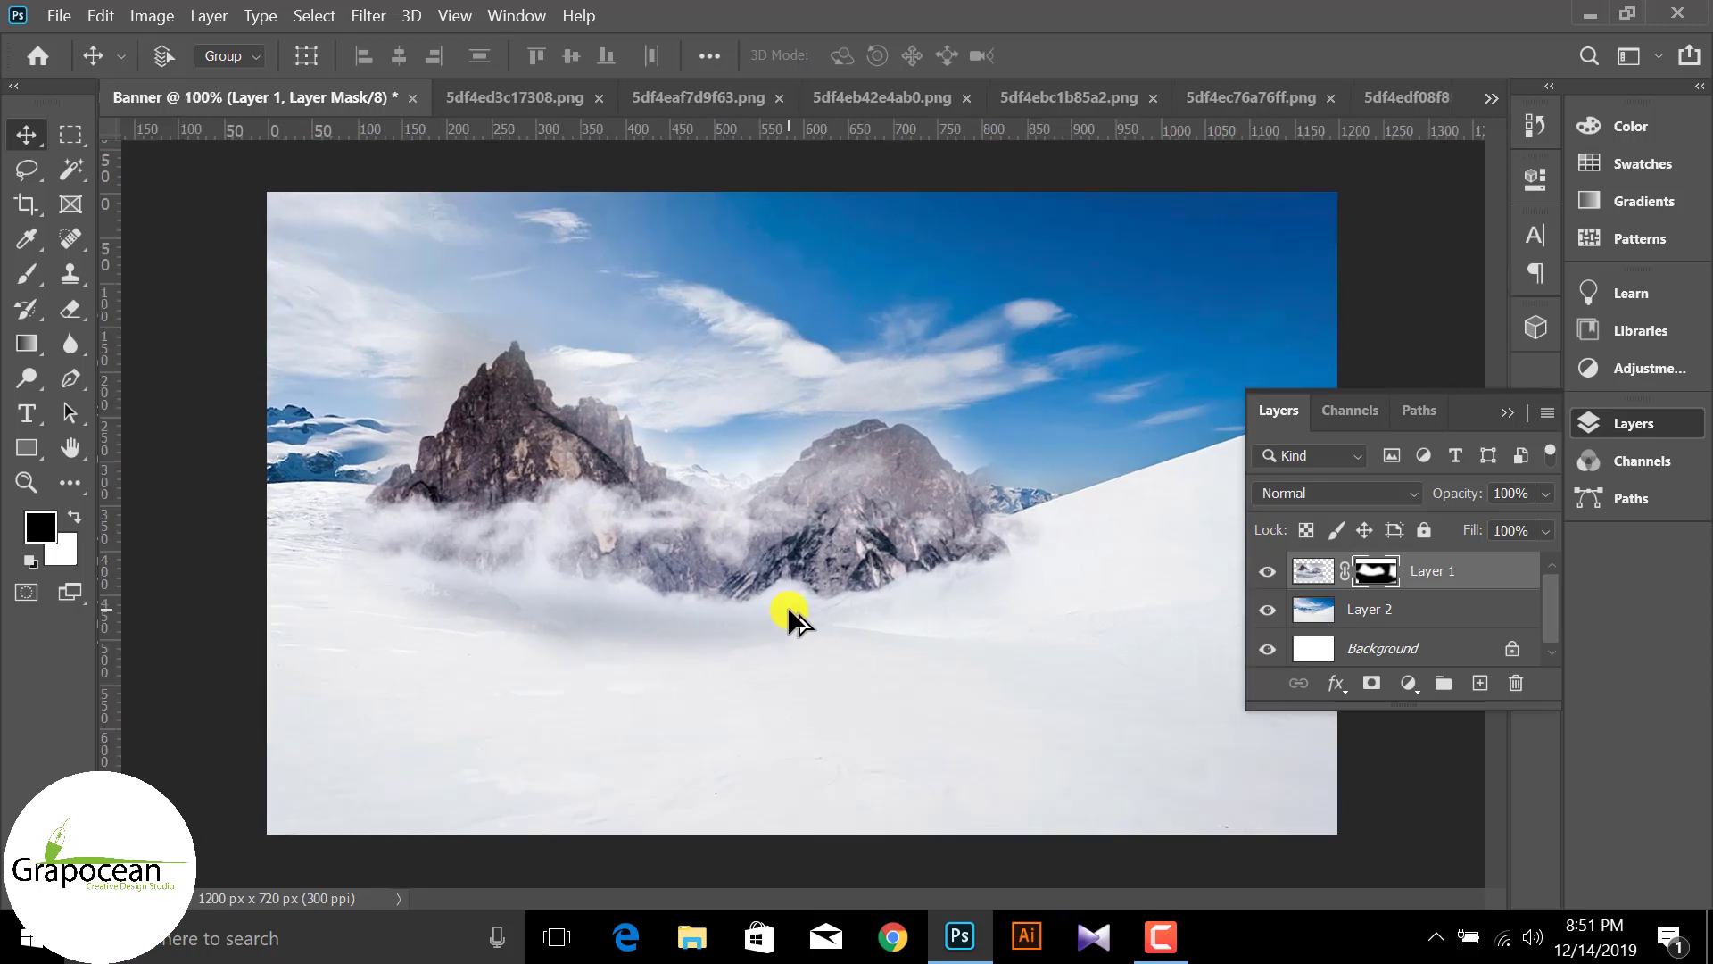
{"action": "scroll", "coordinate": [787, 607], "scroll_direction": "down", "scroll_amount": 3}
{"action": "left_click_drag", "start_coordinate": [730, 571], "coordinate": [717, 596]}
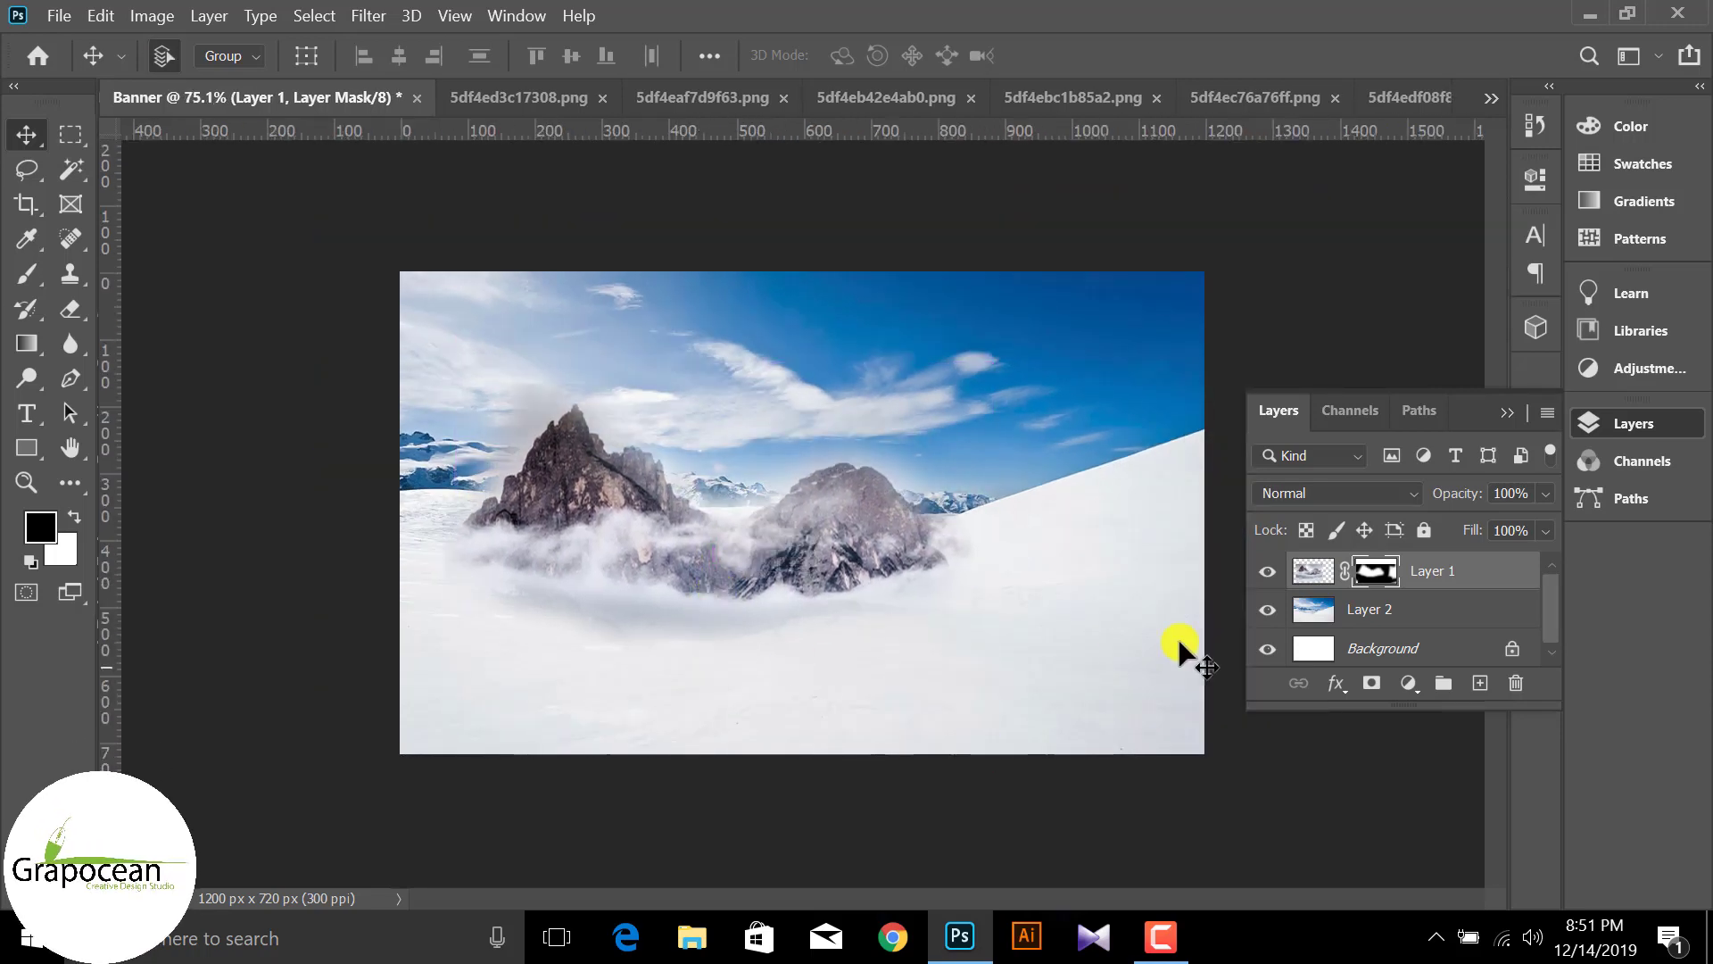
{"action": "left_click", "coordinate": [26, 274]}
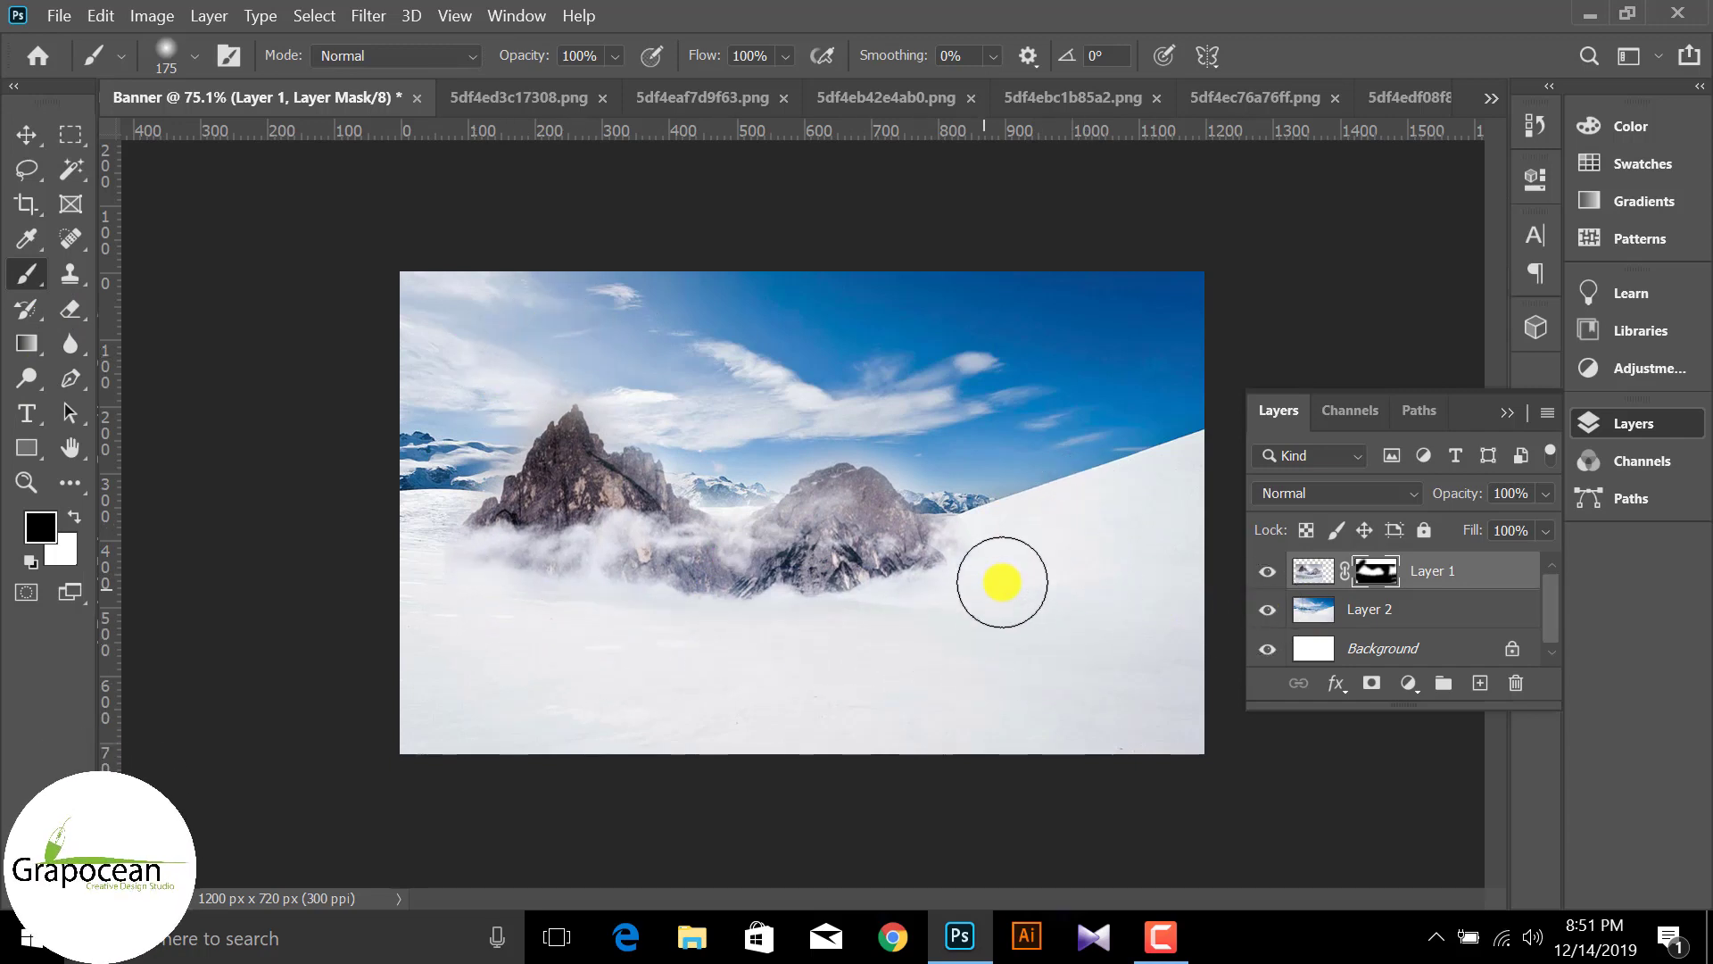
{"action": "left_click", "coordinate": [30, 134]}
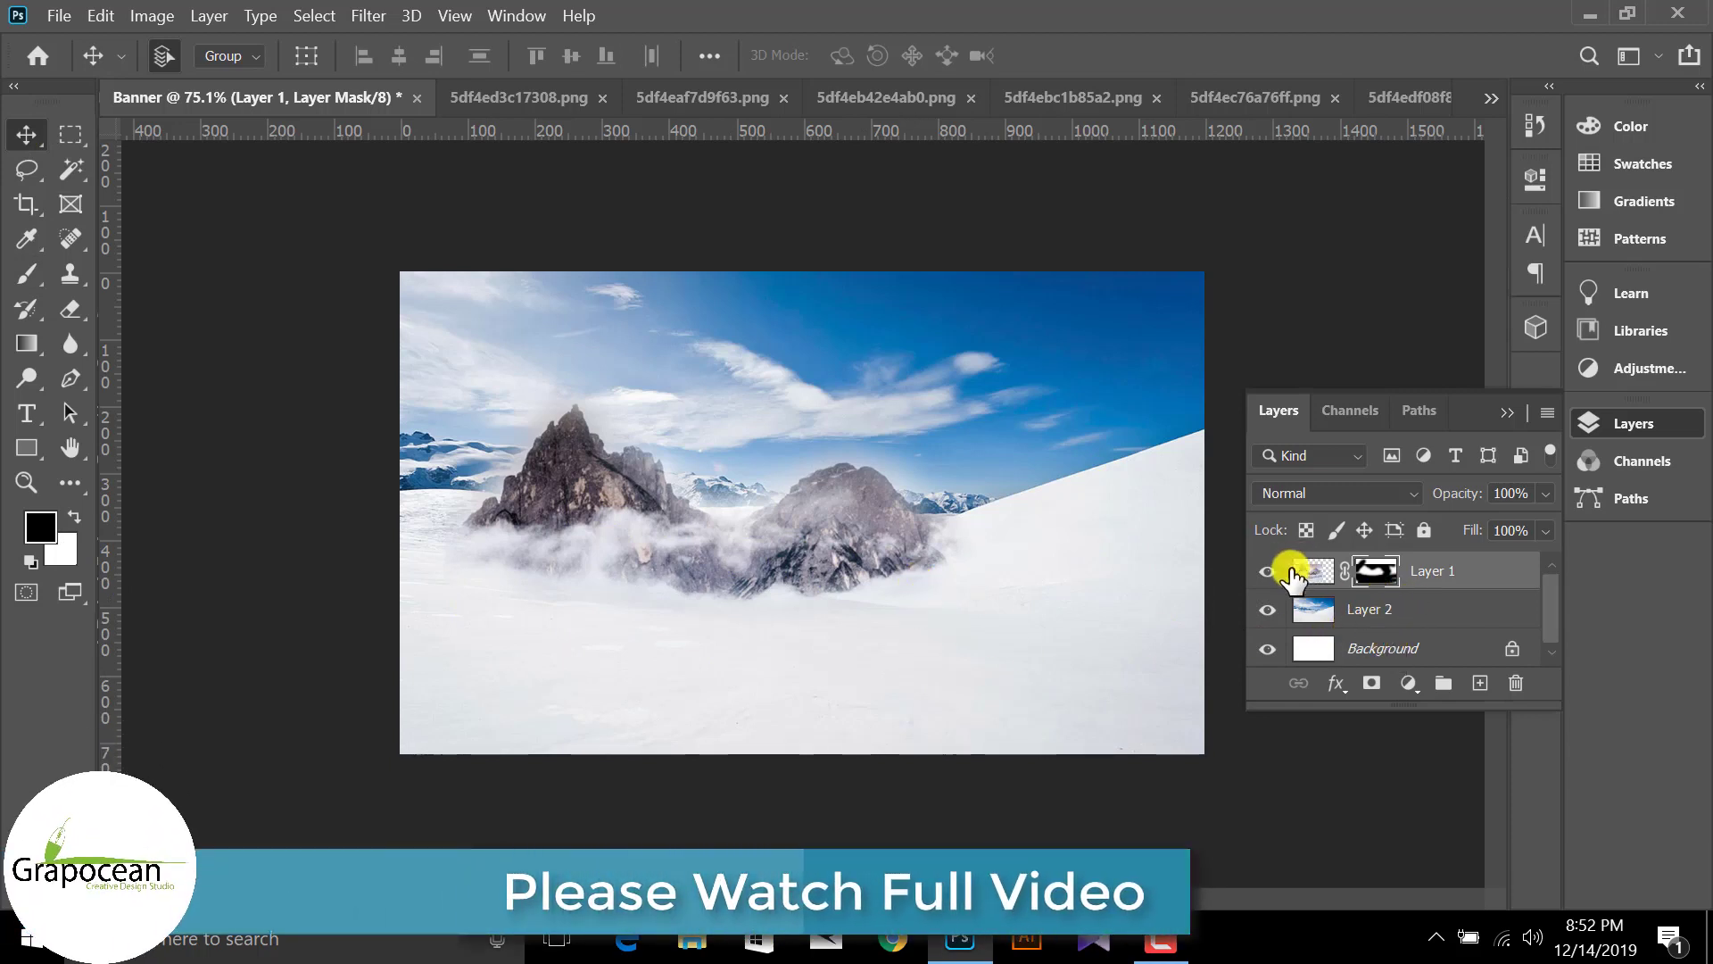
Step: Add a black-and-white Gradient Map that greys the whole banner, left unclipped
{"action": "left_click", "coordinate": [1408, 685]}
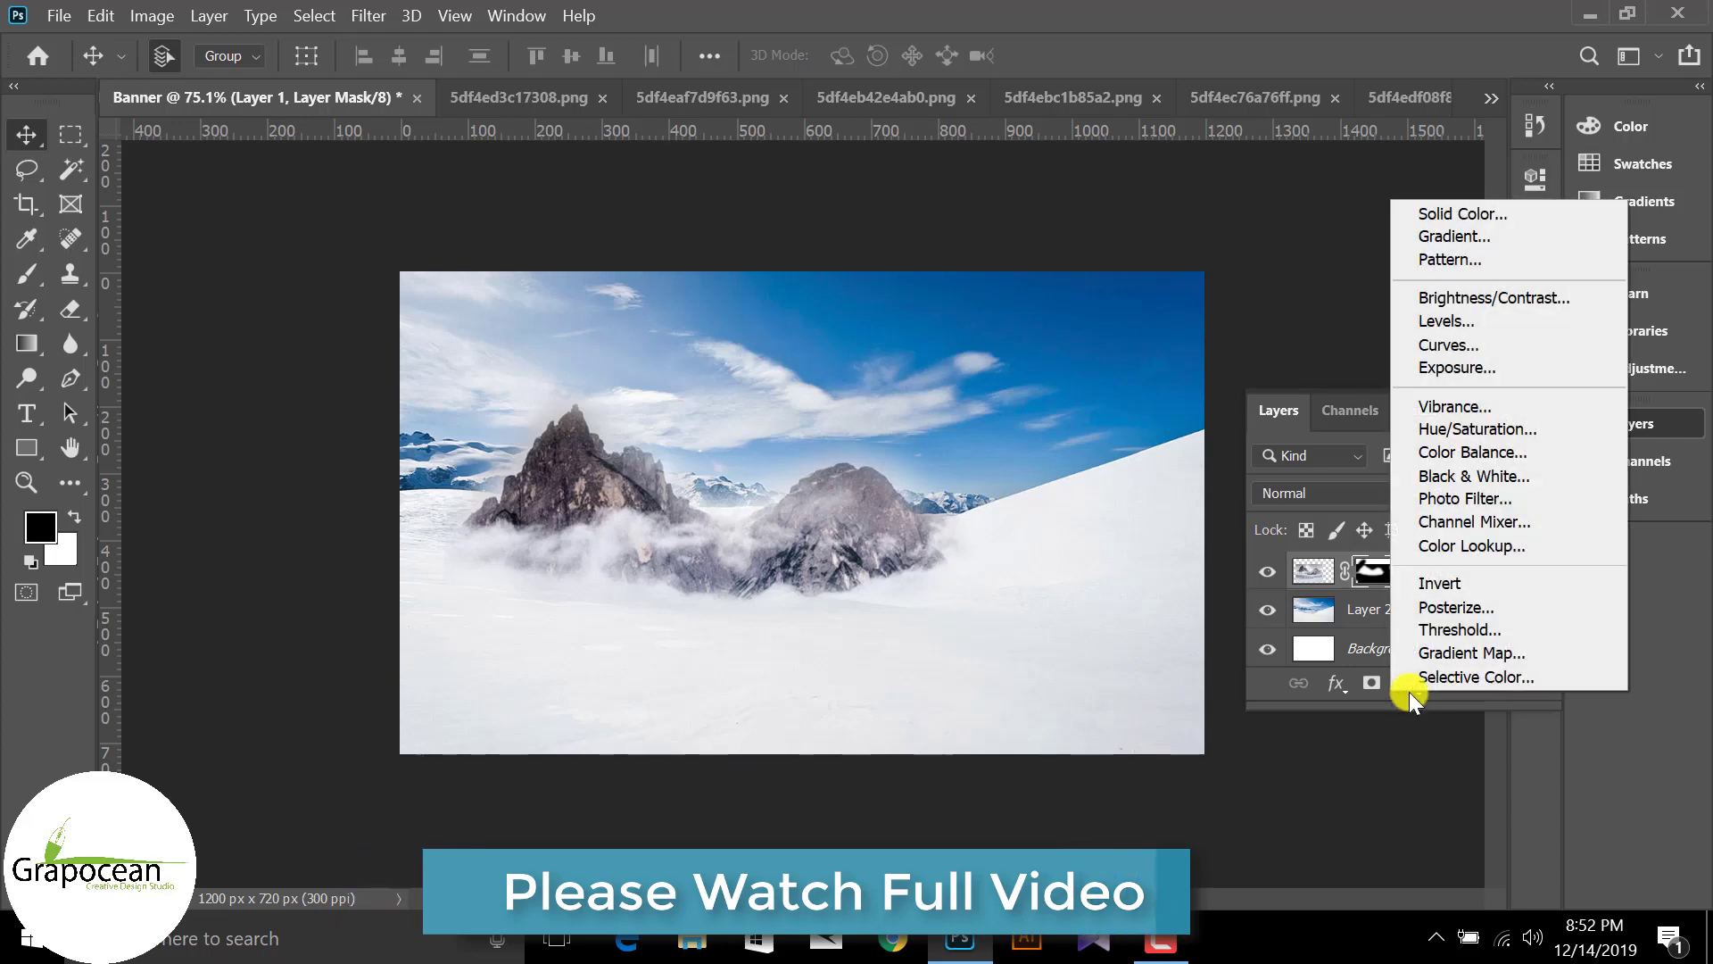
{"action": "left_click", "coordinate": [1410, 692]}
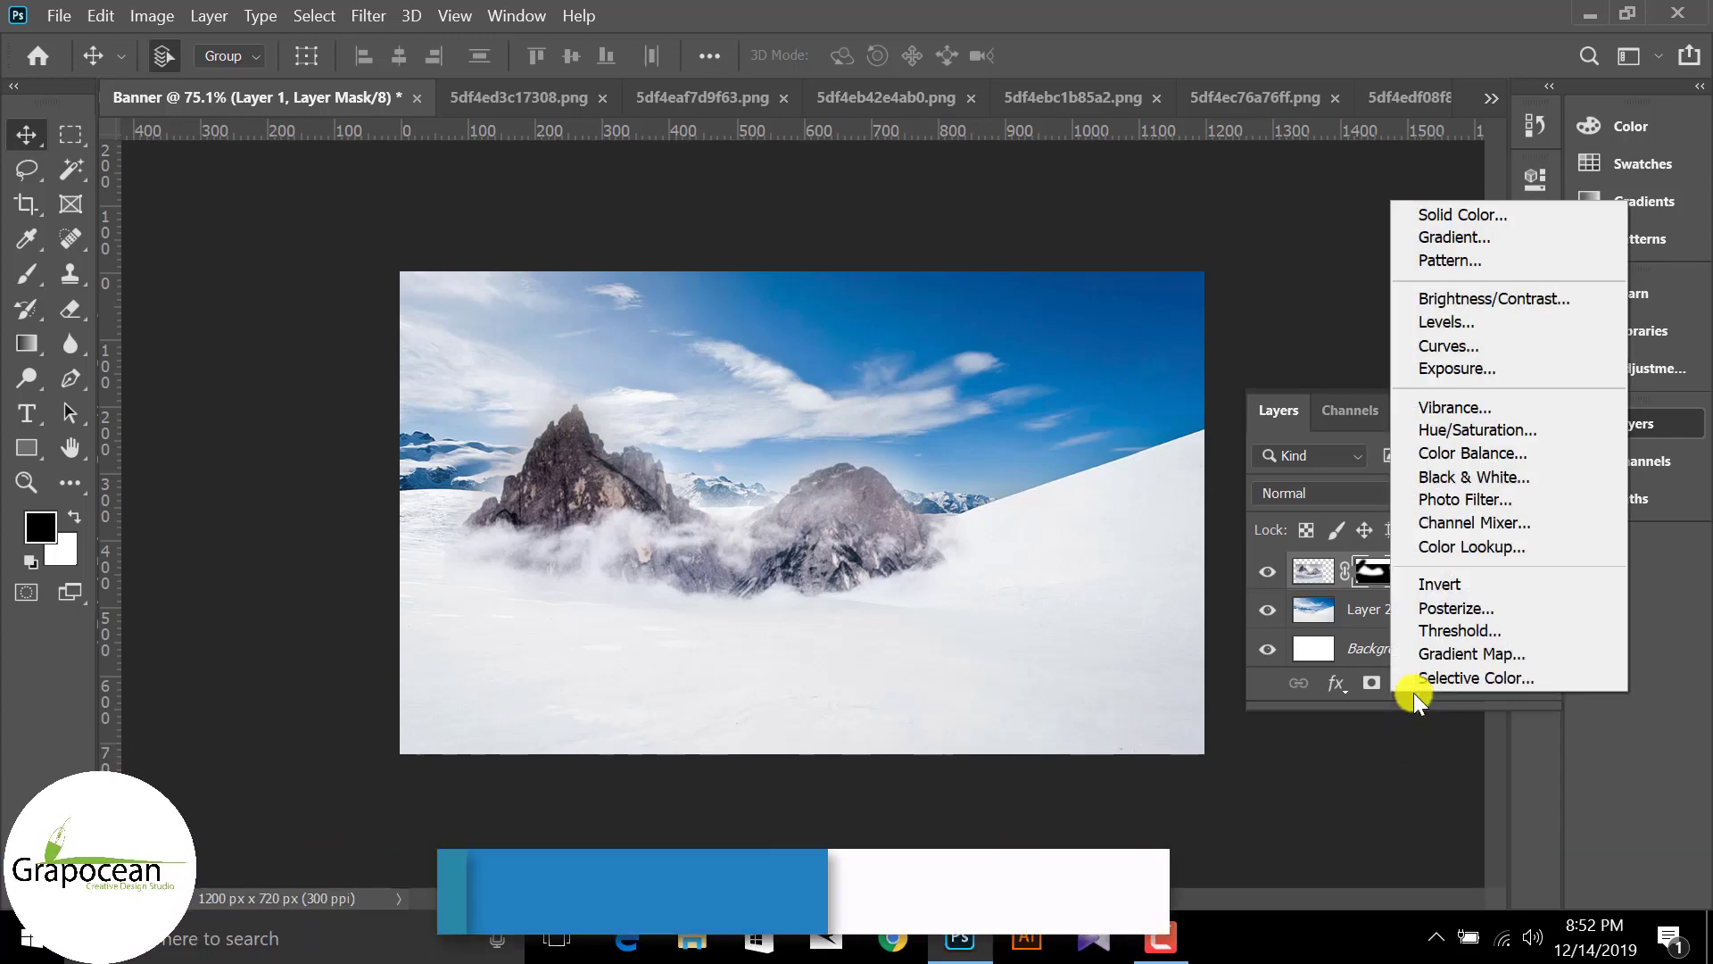
{"action": "left_click", "coordinate": [1471, 655]}
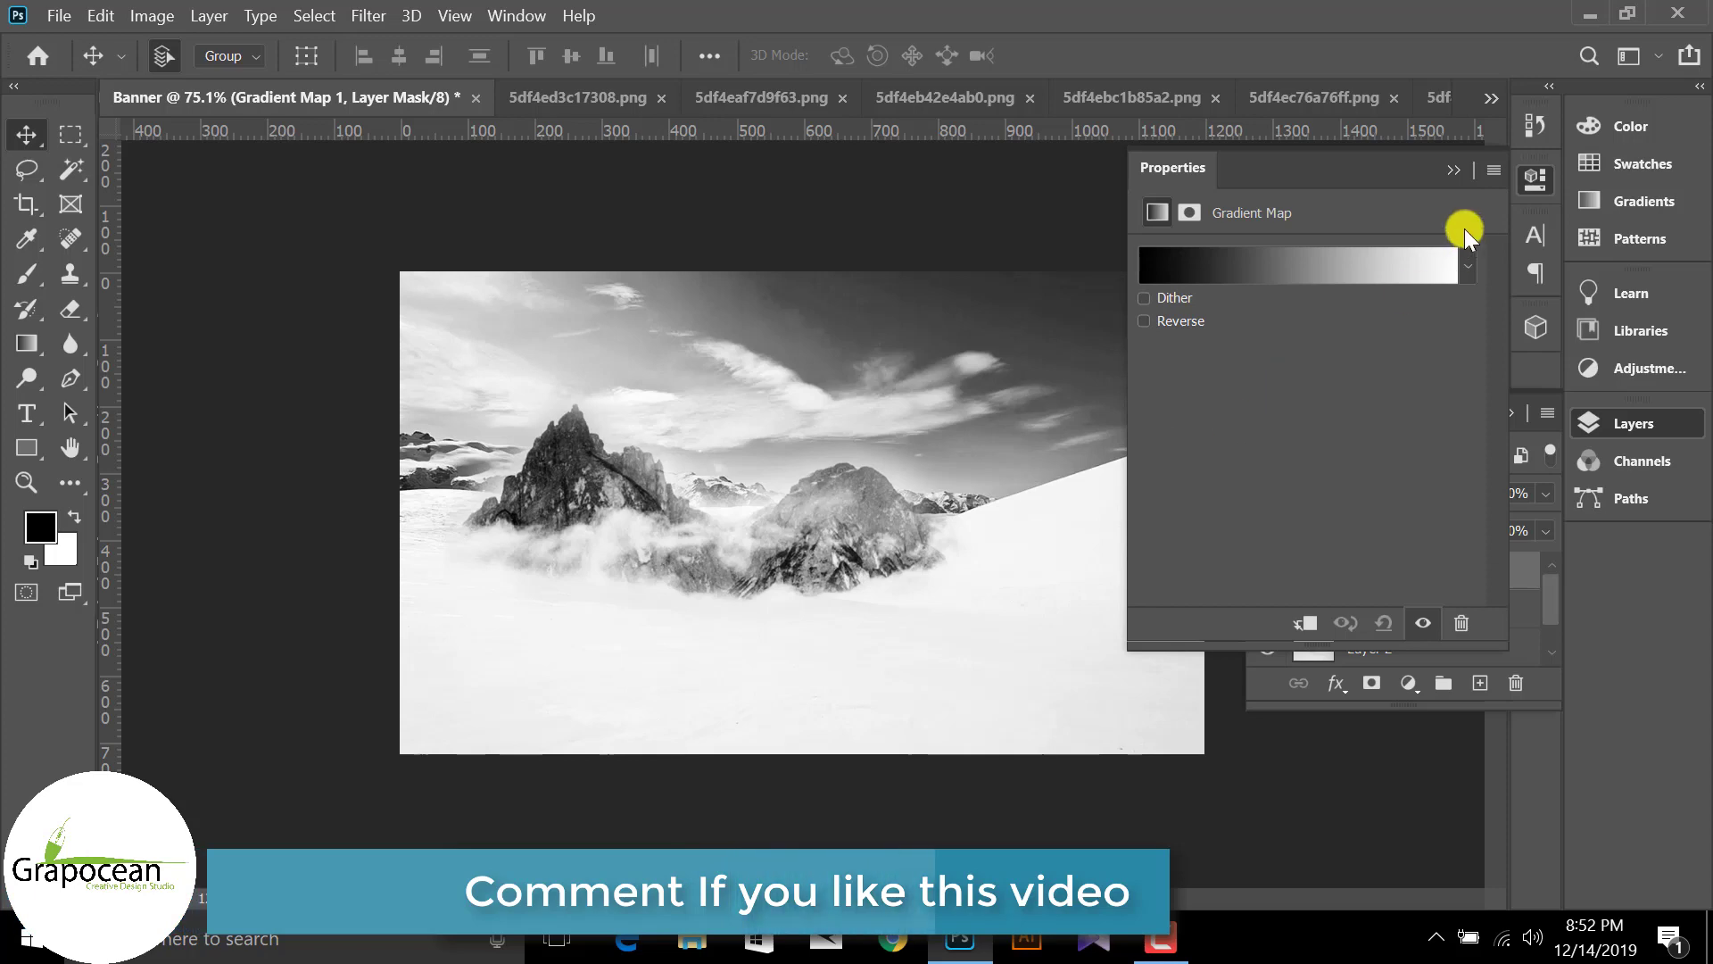
{"action": "right_click", "coordinate": [1468, 571]}
{"action": "left_click", "coordinate": [1205, 523]}
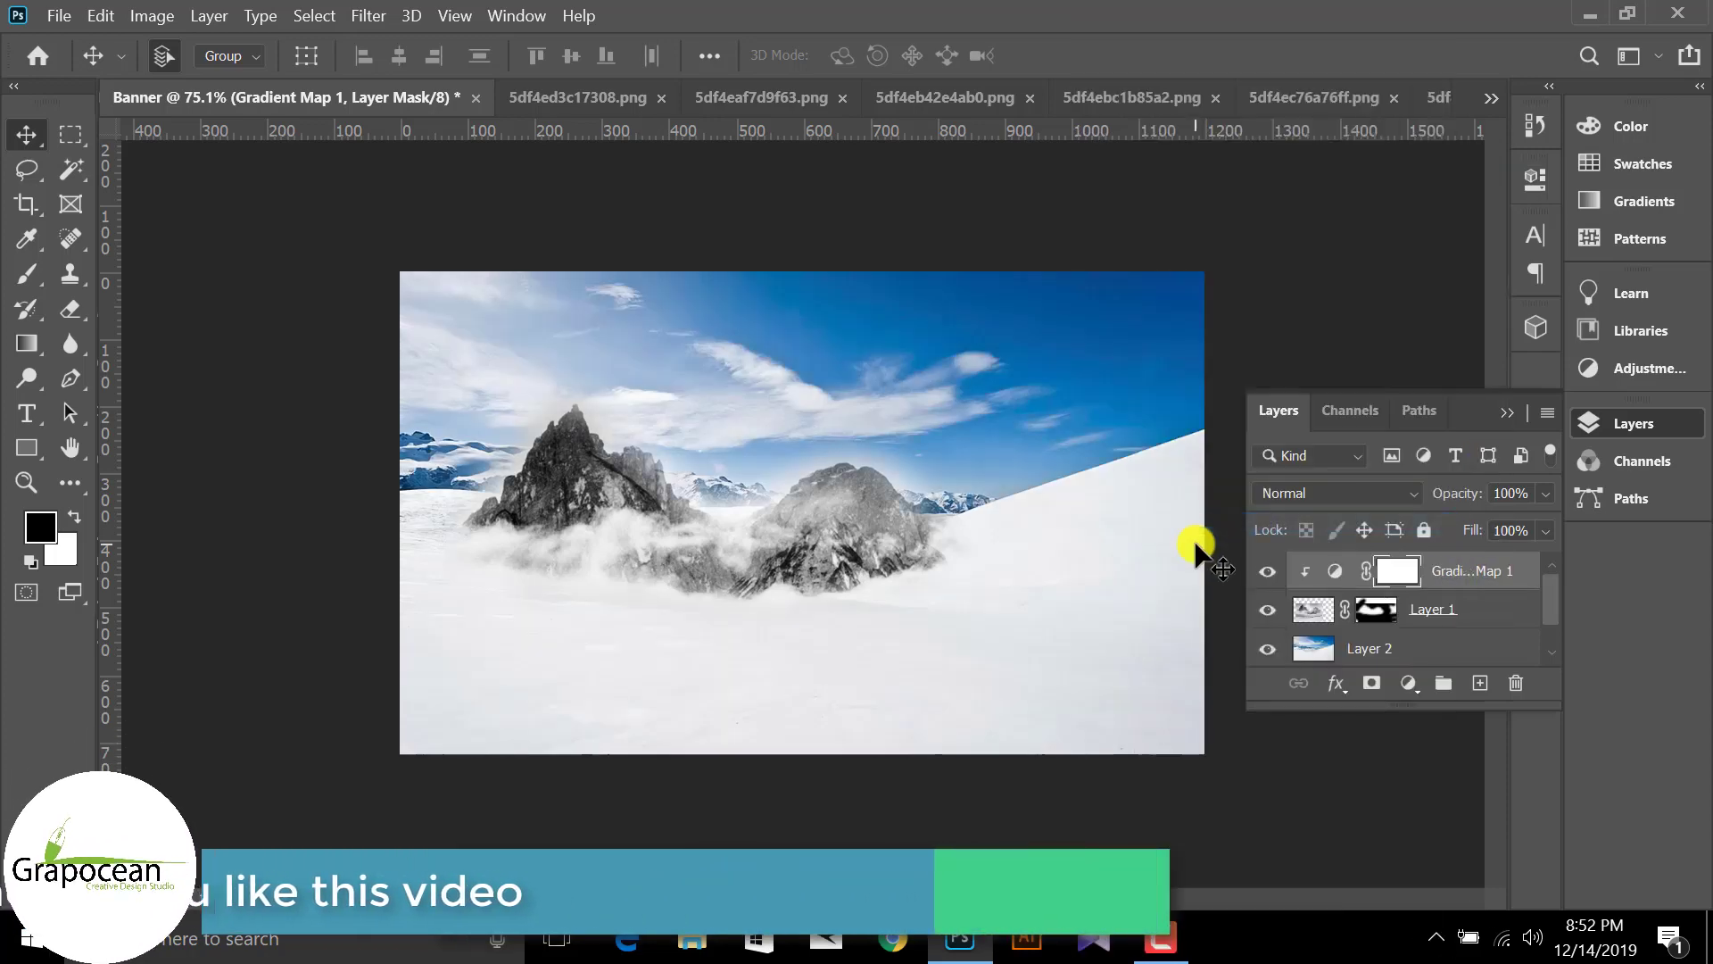
{"action": "key", "text": "ctrl+alt+g"}
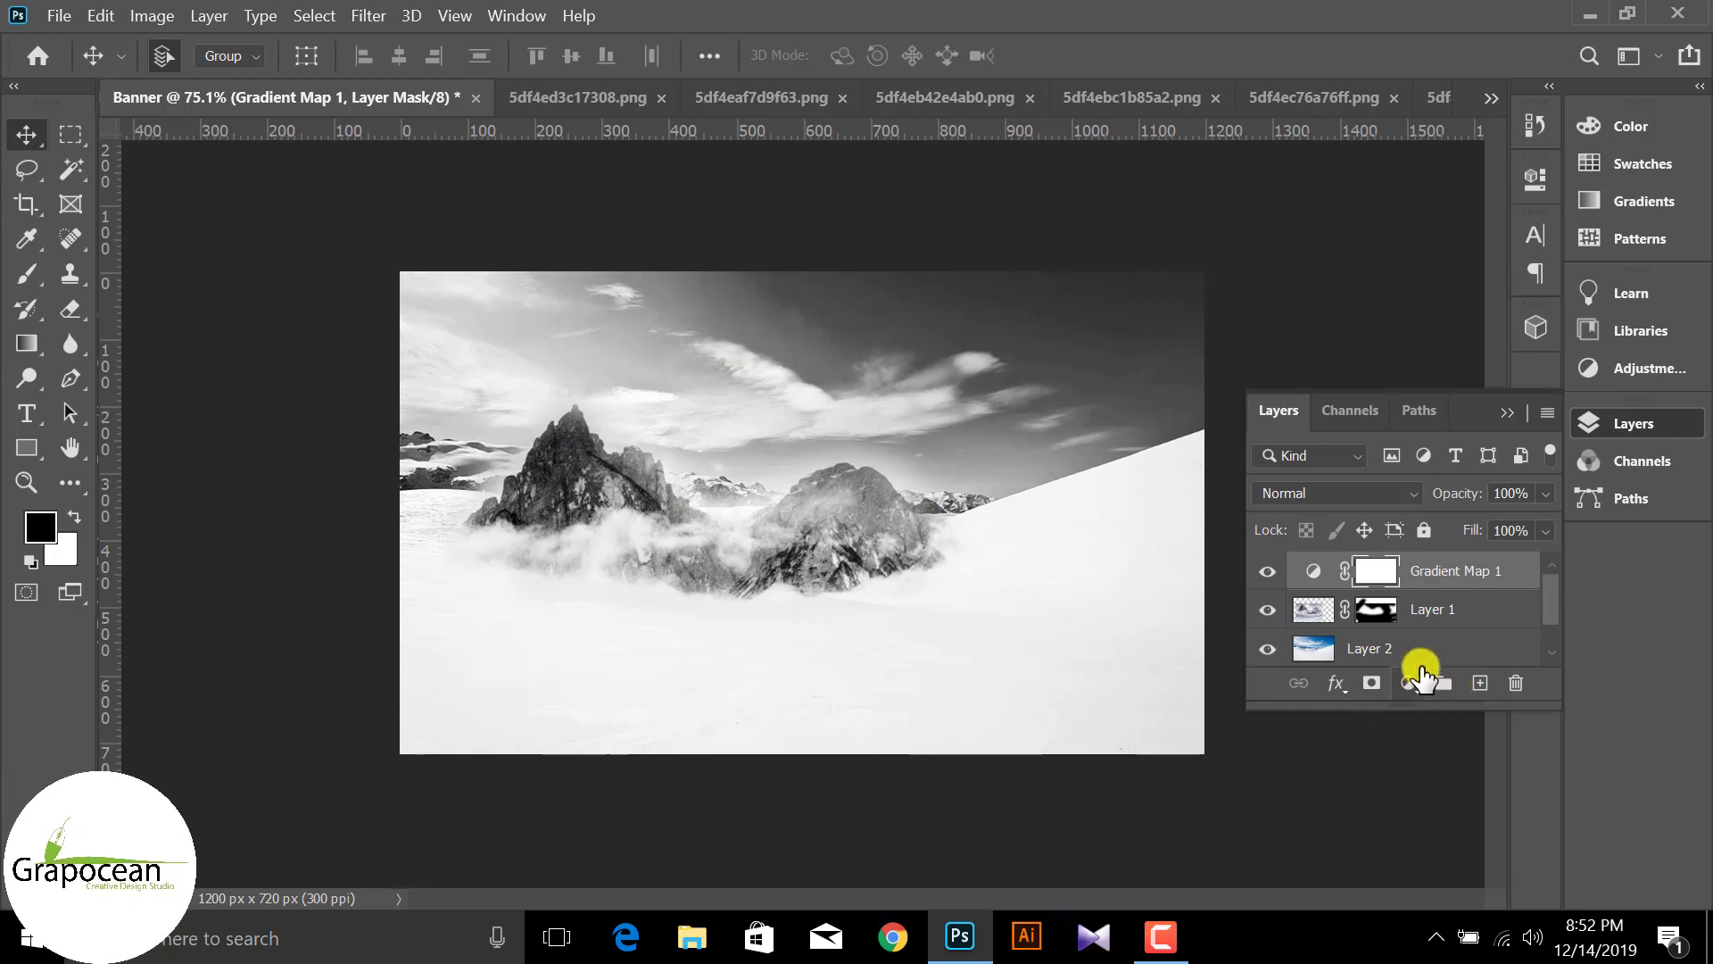
Step: Convert the gradient map and image layers into a single smart object
{"action": "left_click", "coordinate": [1419, 612], "text": "shift"}
{"action": "right_click", "coordinate": [1394, 624]}
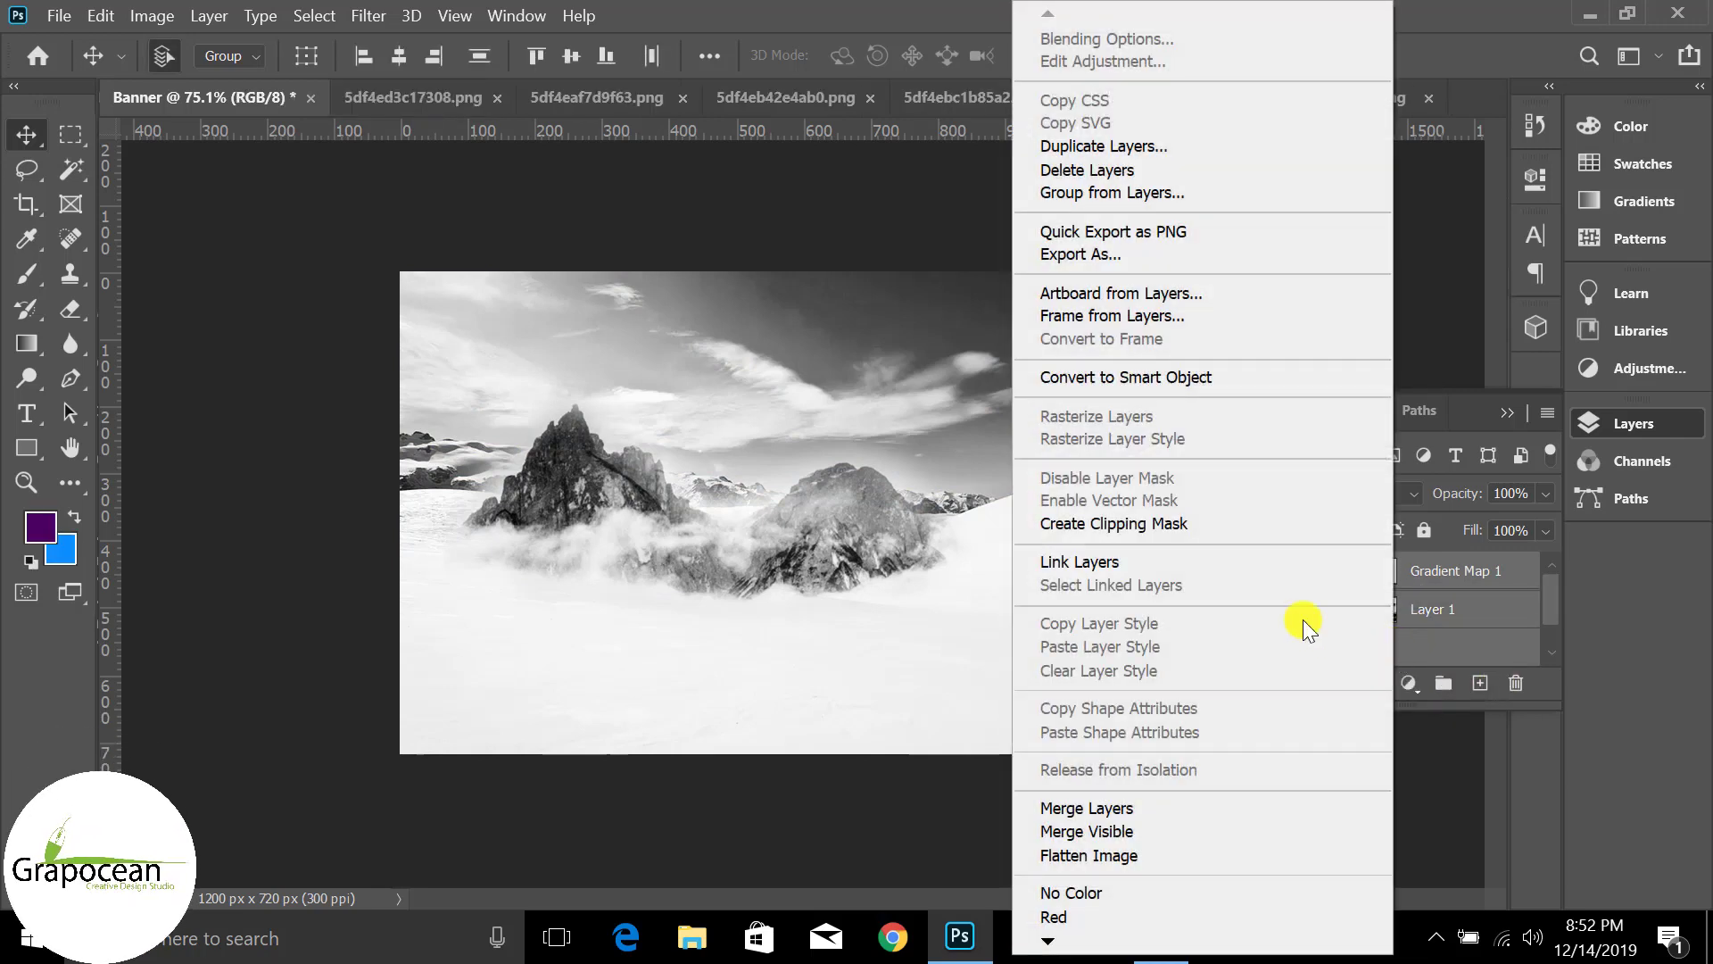
{"action": "left_click", "coordinate": [1188, 377]}
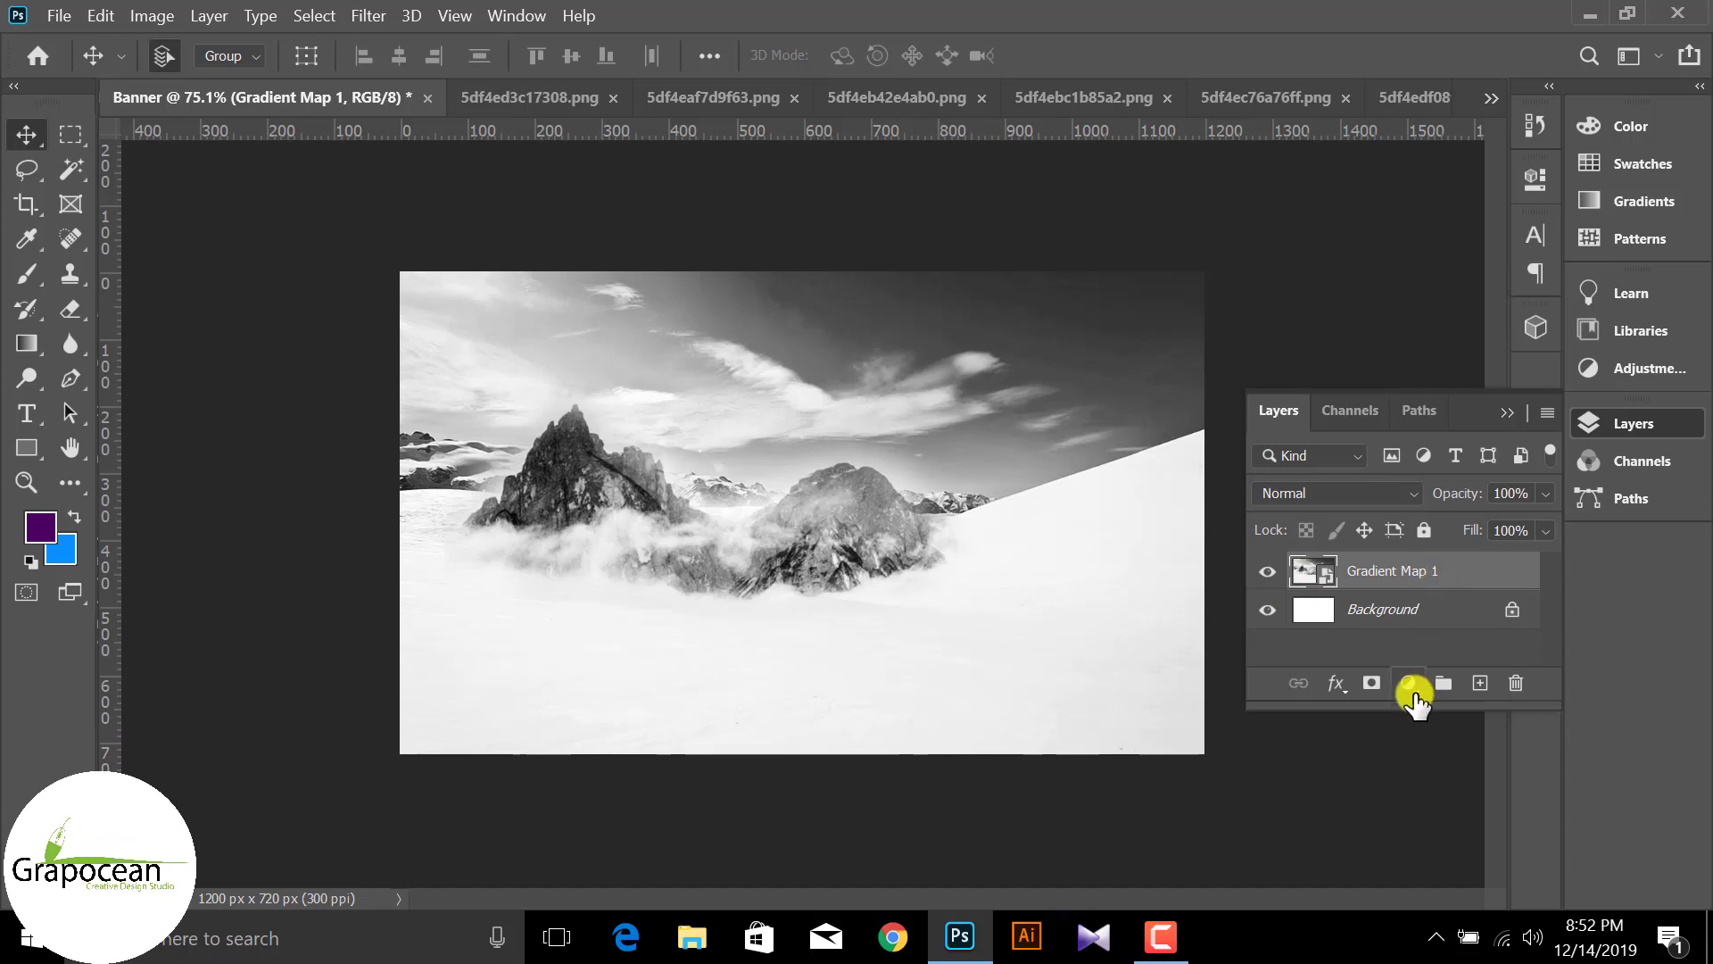
{"action": "left_click", "coordinate": [1410, 685]}
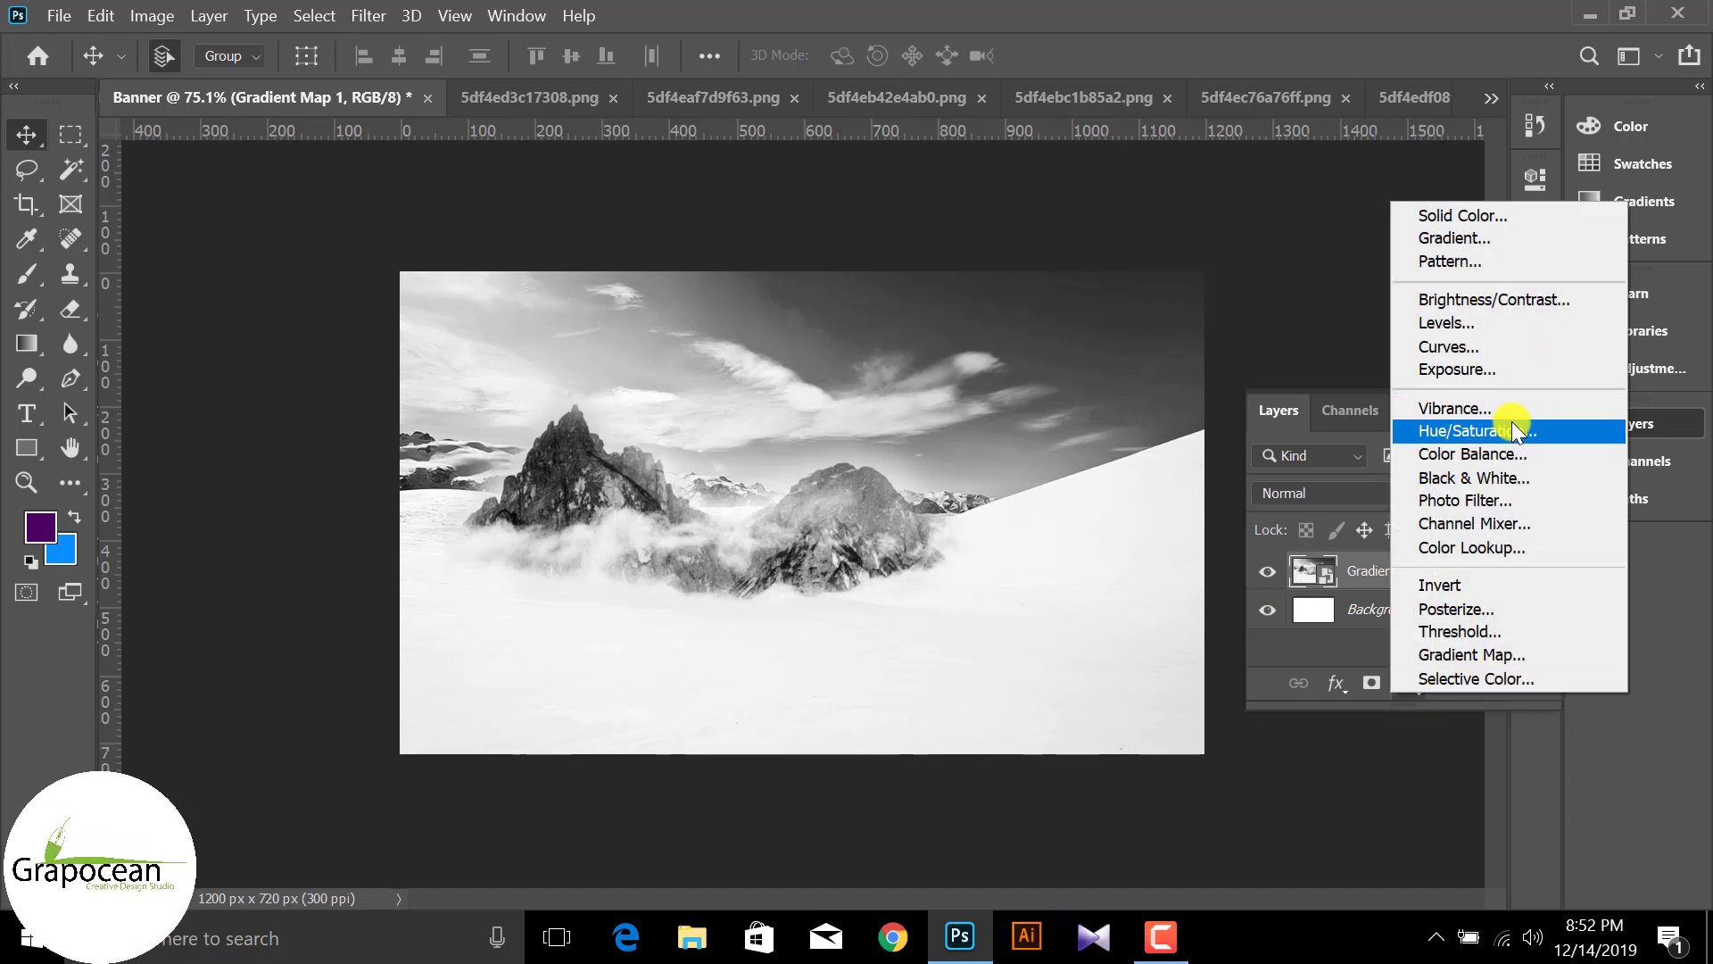
Step: Add a second Gradient Map and open the colour of its gradient's left stop
{"action": "left_click", "coordinate": [1533, 660]}
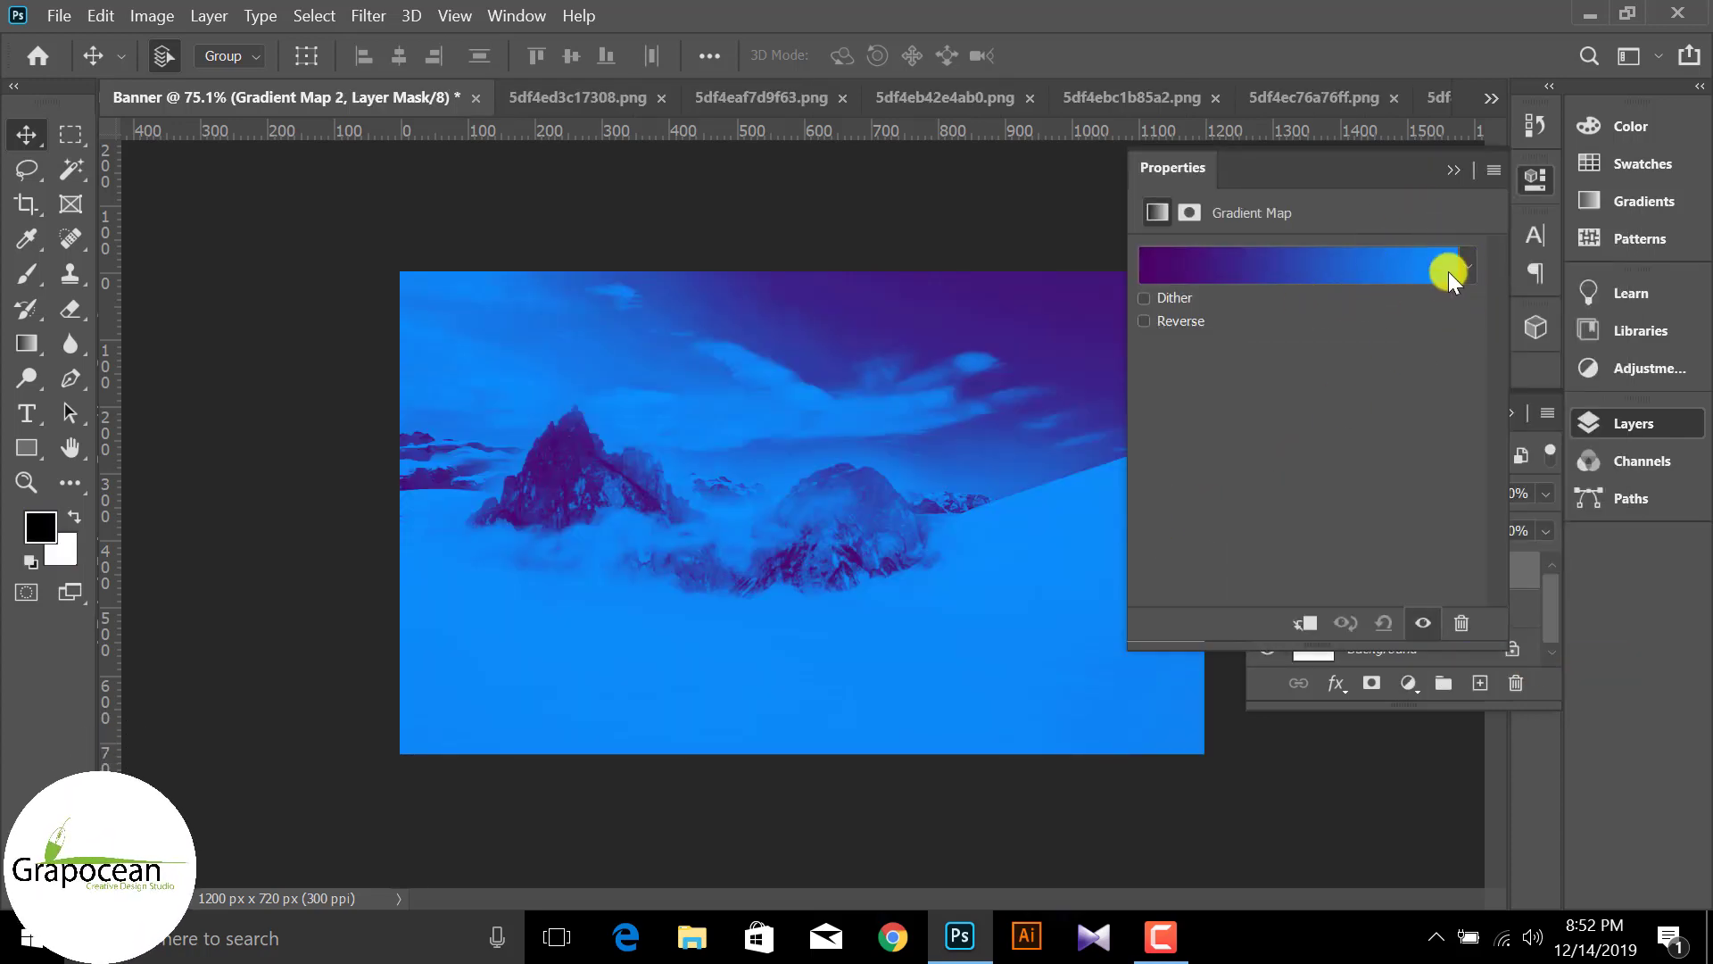
{"action": "left_click", "coordinate": [1468, 270]}
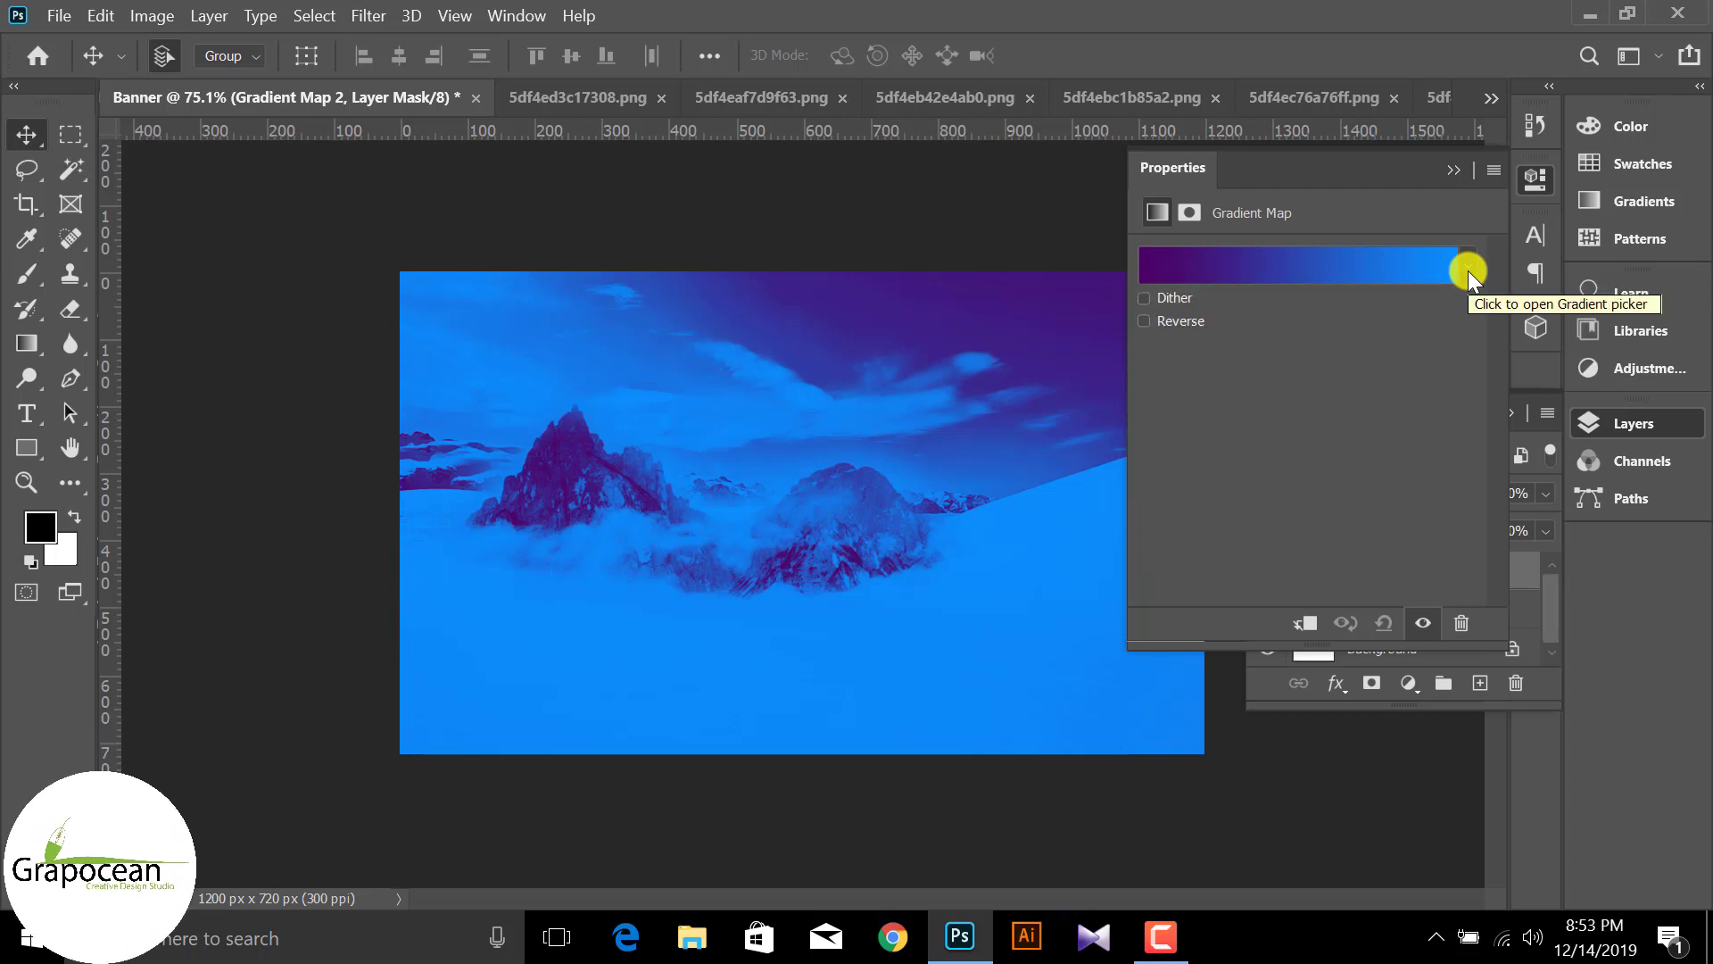
{"action": "left_click", "coordinate": [1235, 266]}
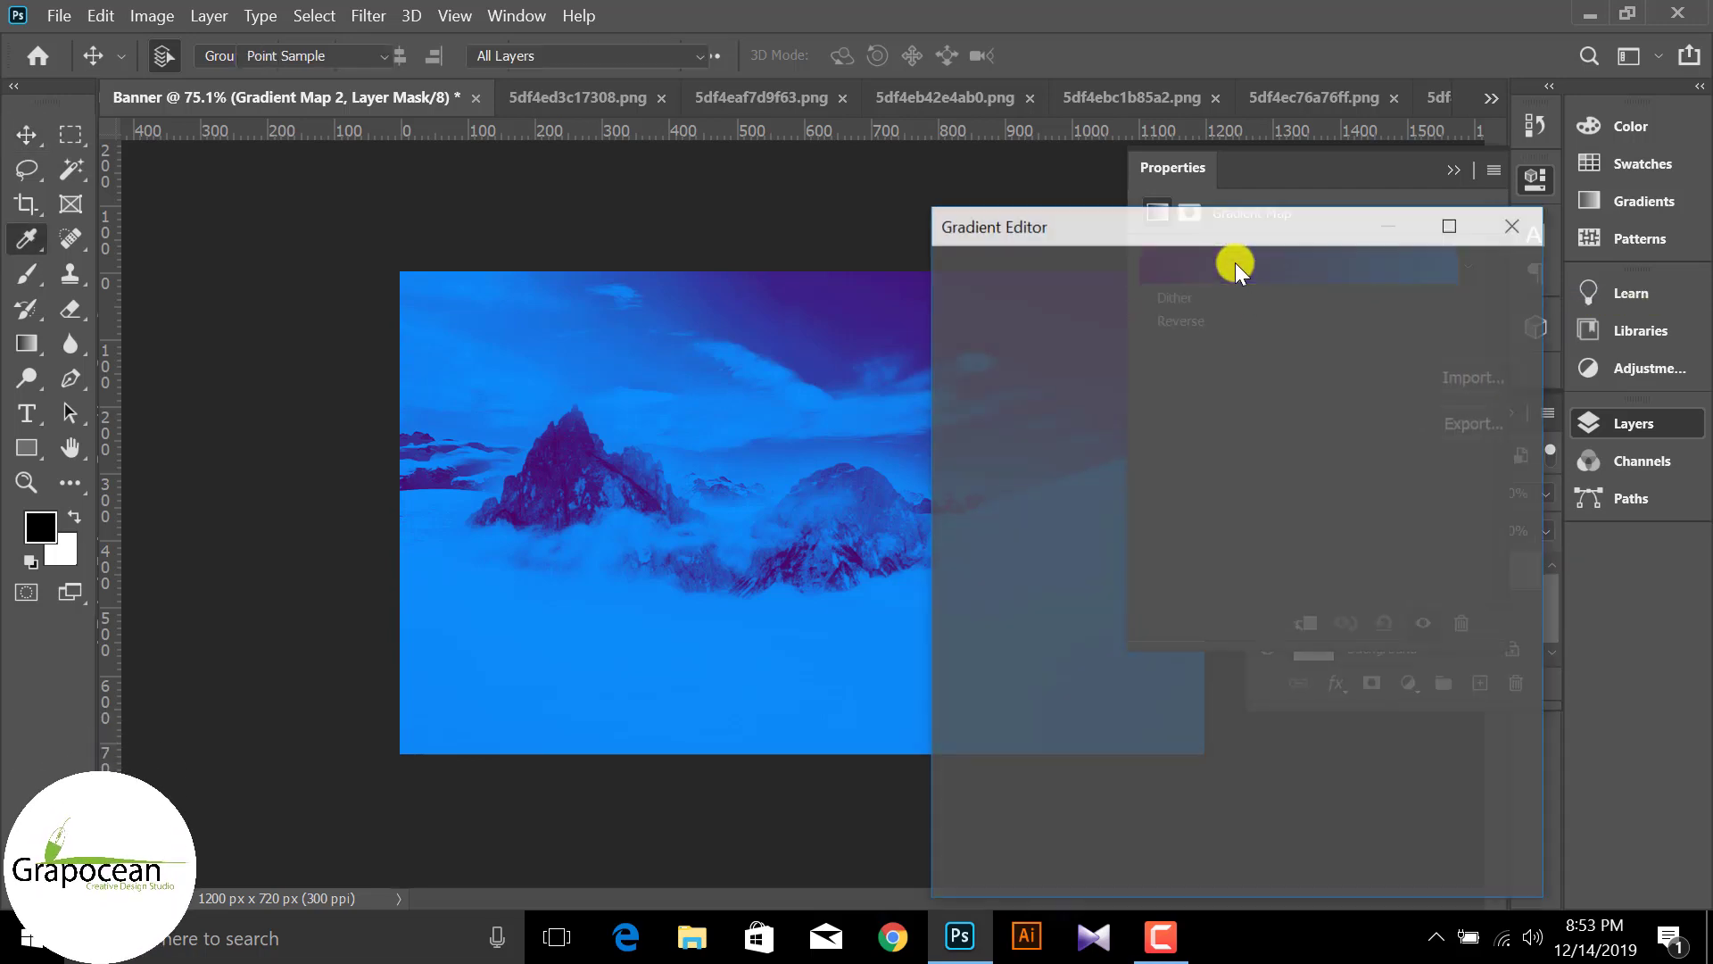
{"action": "left_click", "coordinate": [966, 714]}
{"action": "double_click", "coordinate": [966, 714]}
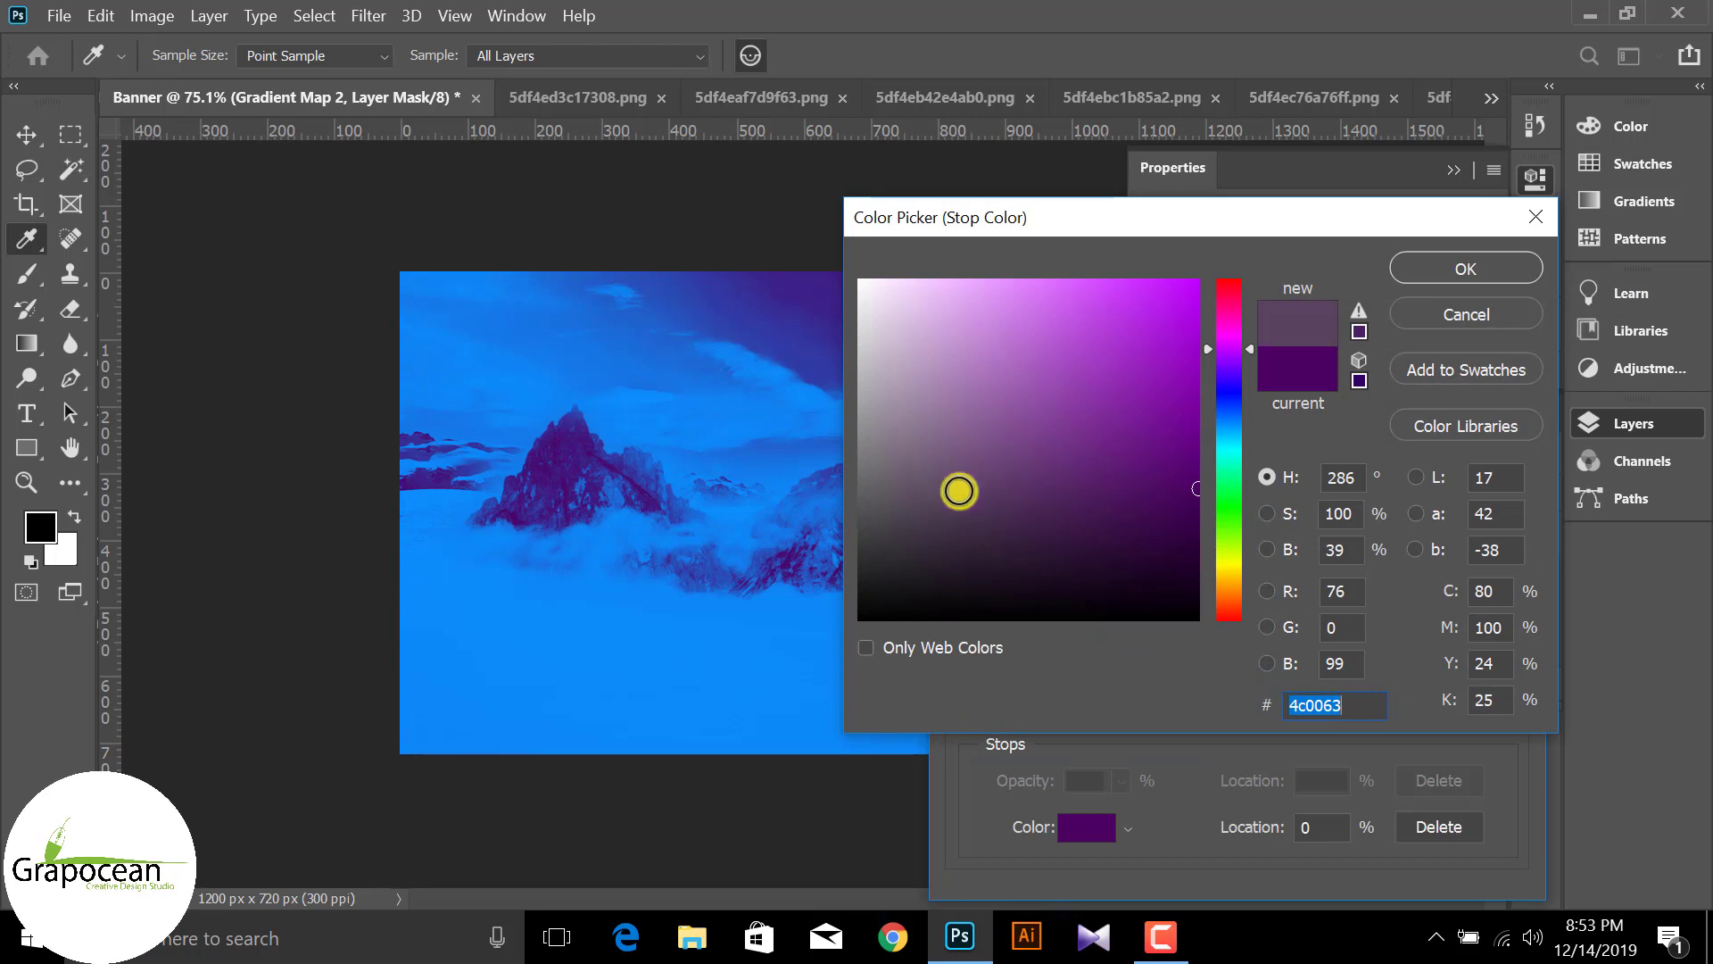
Step: Set the left gradient stop to pure black #000000 and confirm the gradient
{"action": "mouse_move", "coordinate": [956, 490]}
{"action": "left_mouse_down"}
{"action": "mouse_move", "coordinate": [839, 550]}
{"action": "mouse_move", "coordinate": [765, 663]}
{"action": "left_mouse_up"}
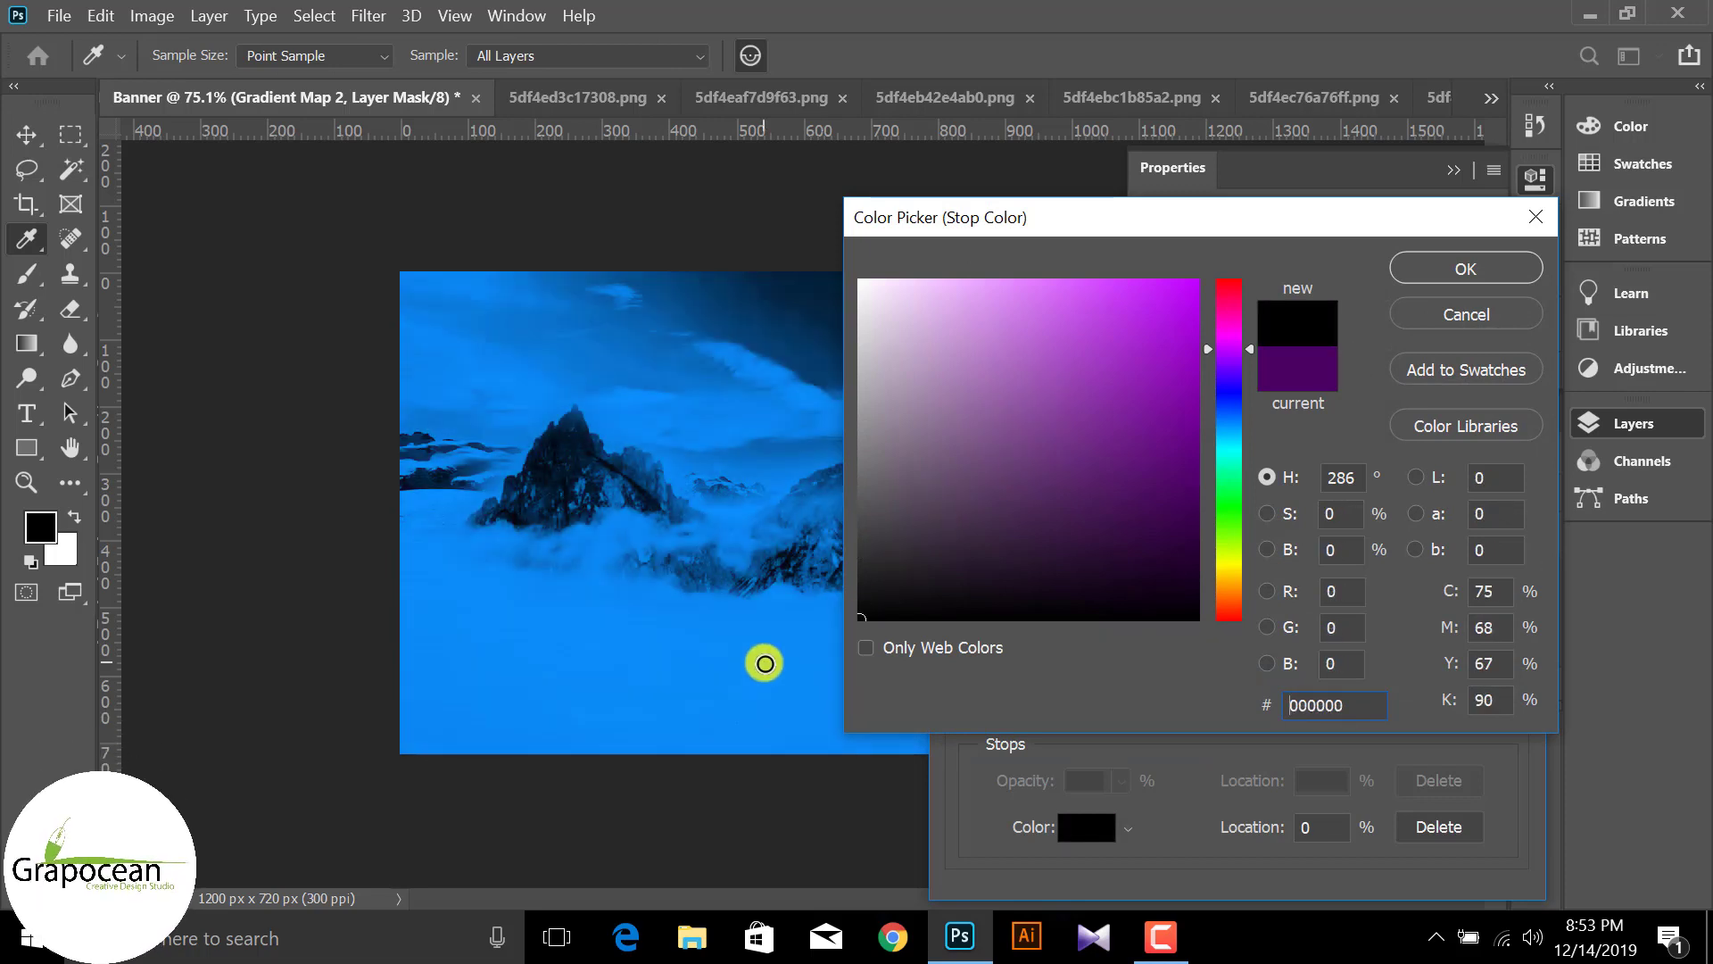
{"action": "left_click_drag", "start_coordinate": [811, 513], "coordinate": [746, 624]}
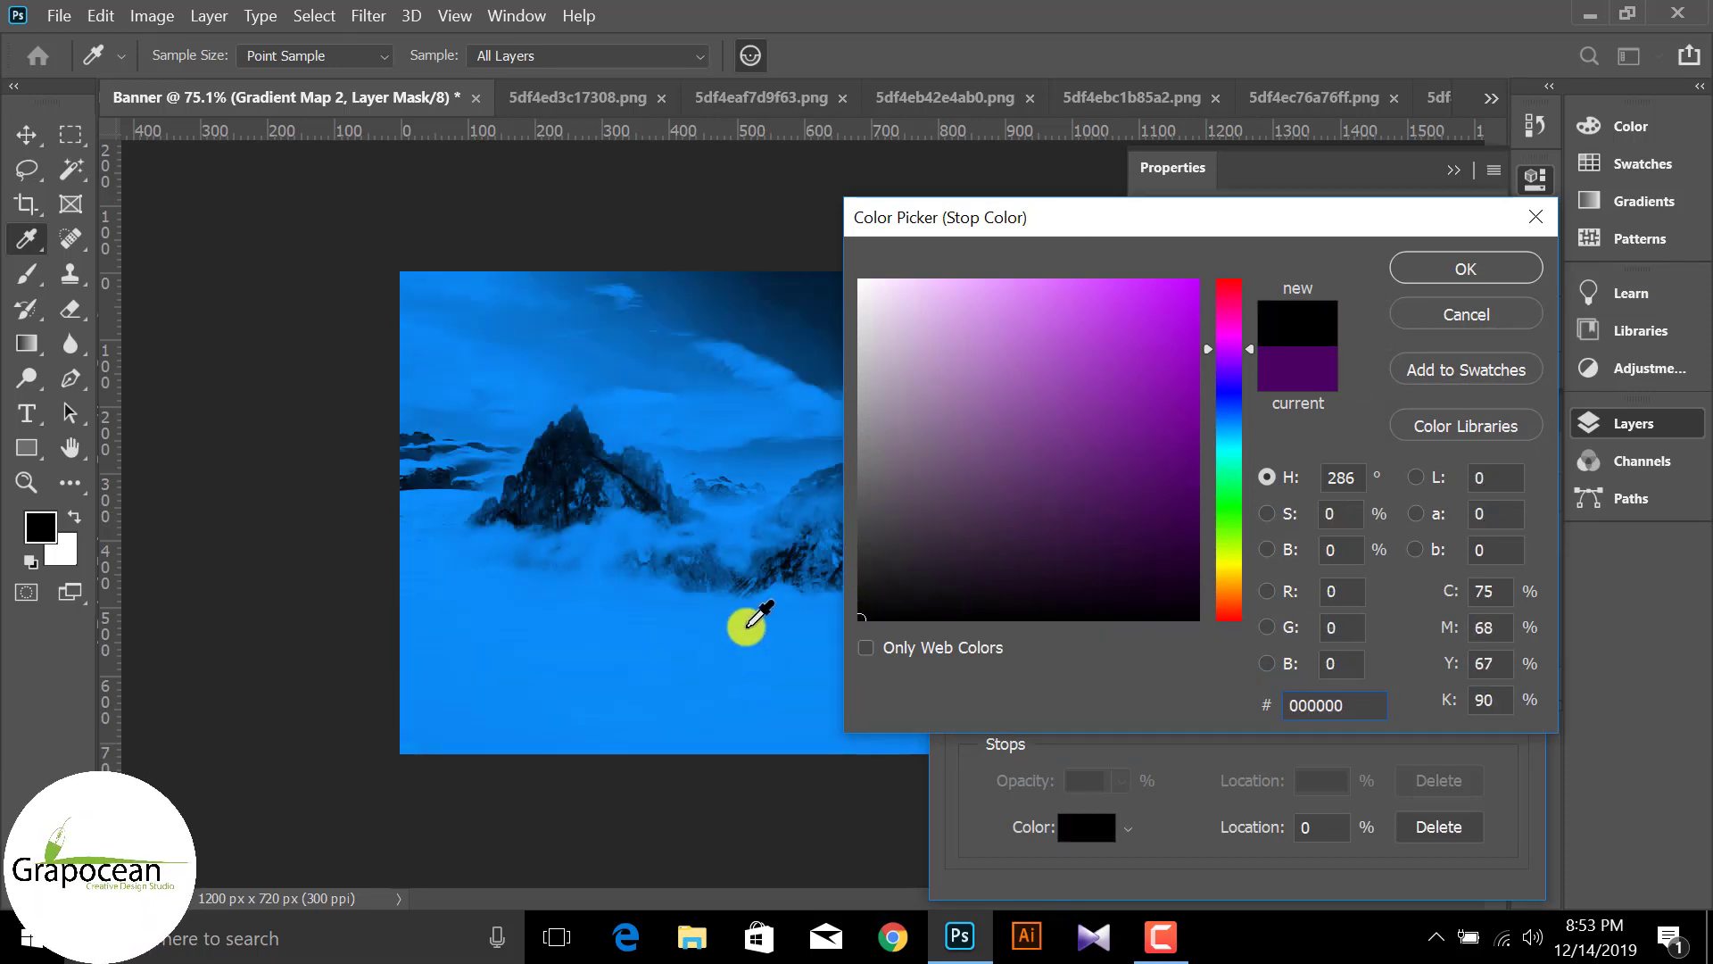
{"action": "mouse_move", "coordinate": [1106, 224]}
{"action": "left_mouse_down"}
{"action": "mouse_move", "coordinate": [1388, 559]}
{"action": "mouse_move", "coordinate": [922, 422]}
{"action": "left_mouse_up"}
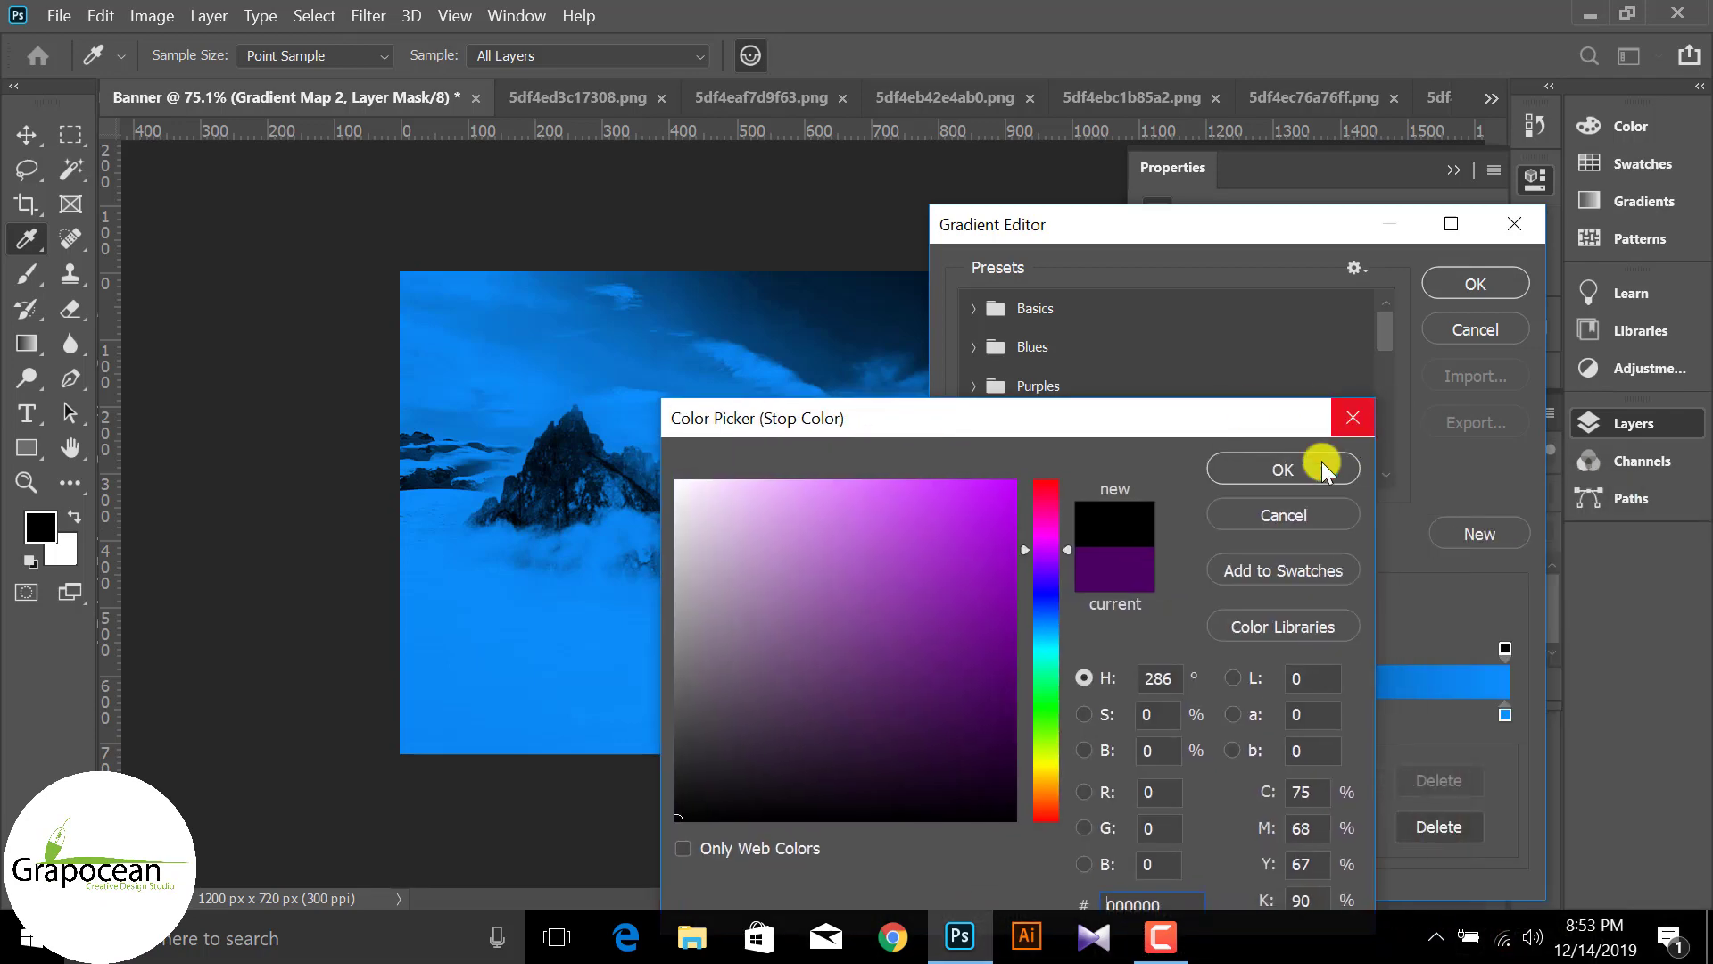
{"action": "left_click", "coordinate": [1320, 462]}
{"action": "left_click_drag", "start_coordinate": [1262, 222], "coordinate": [1425, 485]}
{"action": "mouse_move", "coordinate": [1367, 282]}
{"action": "left_mouse_down"}
{"action": "mouse_move", "coordinate": [1301, 282]}
{"action": "mouse_move", "coordinate": [1288, 260]}
{"action": "left_mouse_up"}
{"action": "left_click", "coordinate": [1505, 309]}
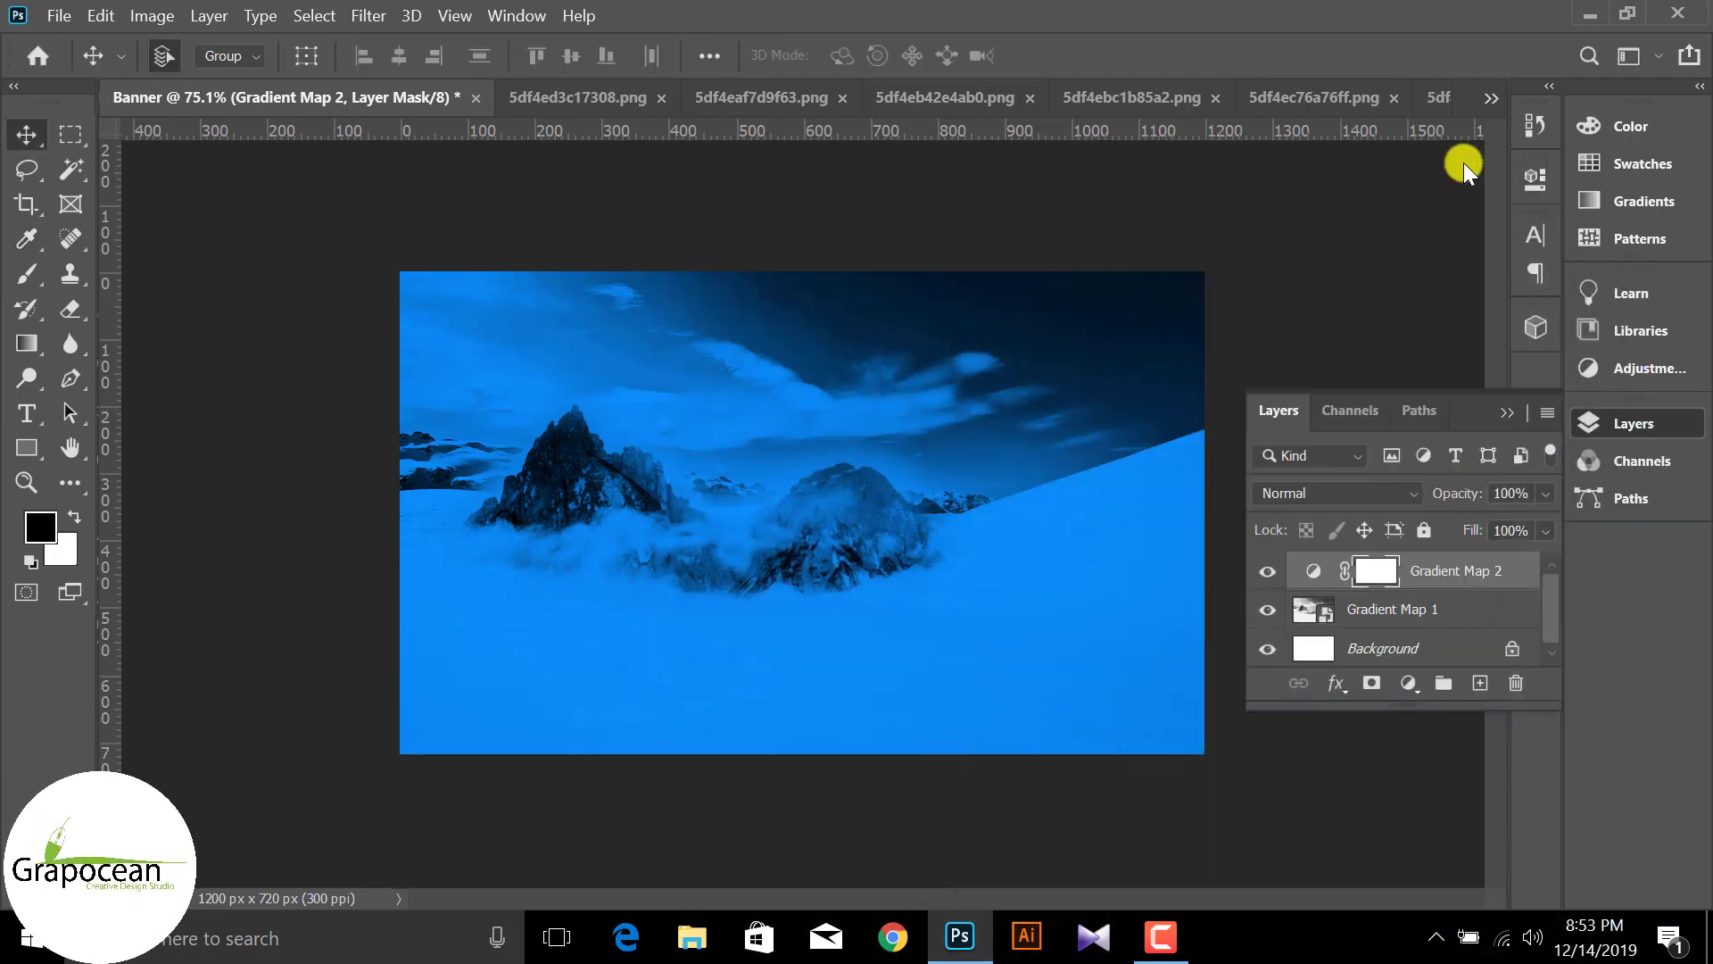
Step: Compare Gradient Map 2's blue tint on and off, then target its mask with the Brush
{"action": "scroll", "coordinate": [904, 559], "scroll_direction": "up", "scroll_amount": 1}
{"action": "scroll", "coordinate": [903, 560], "scroll_direction": "down", "scroll_amount": 1}
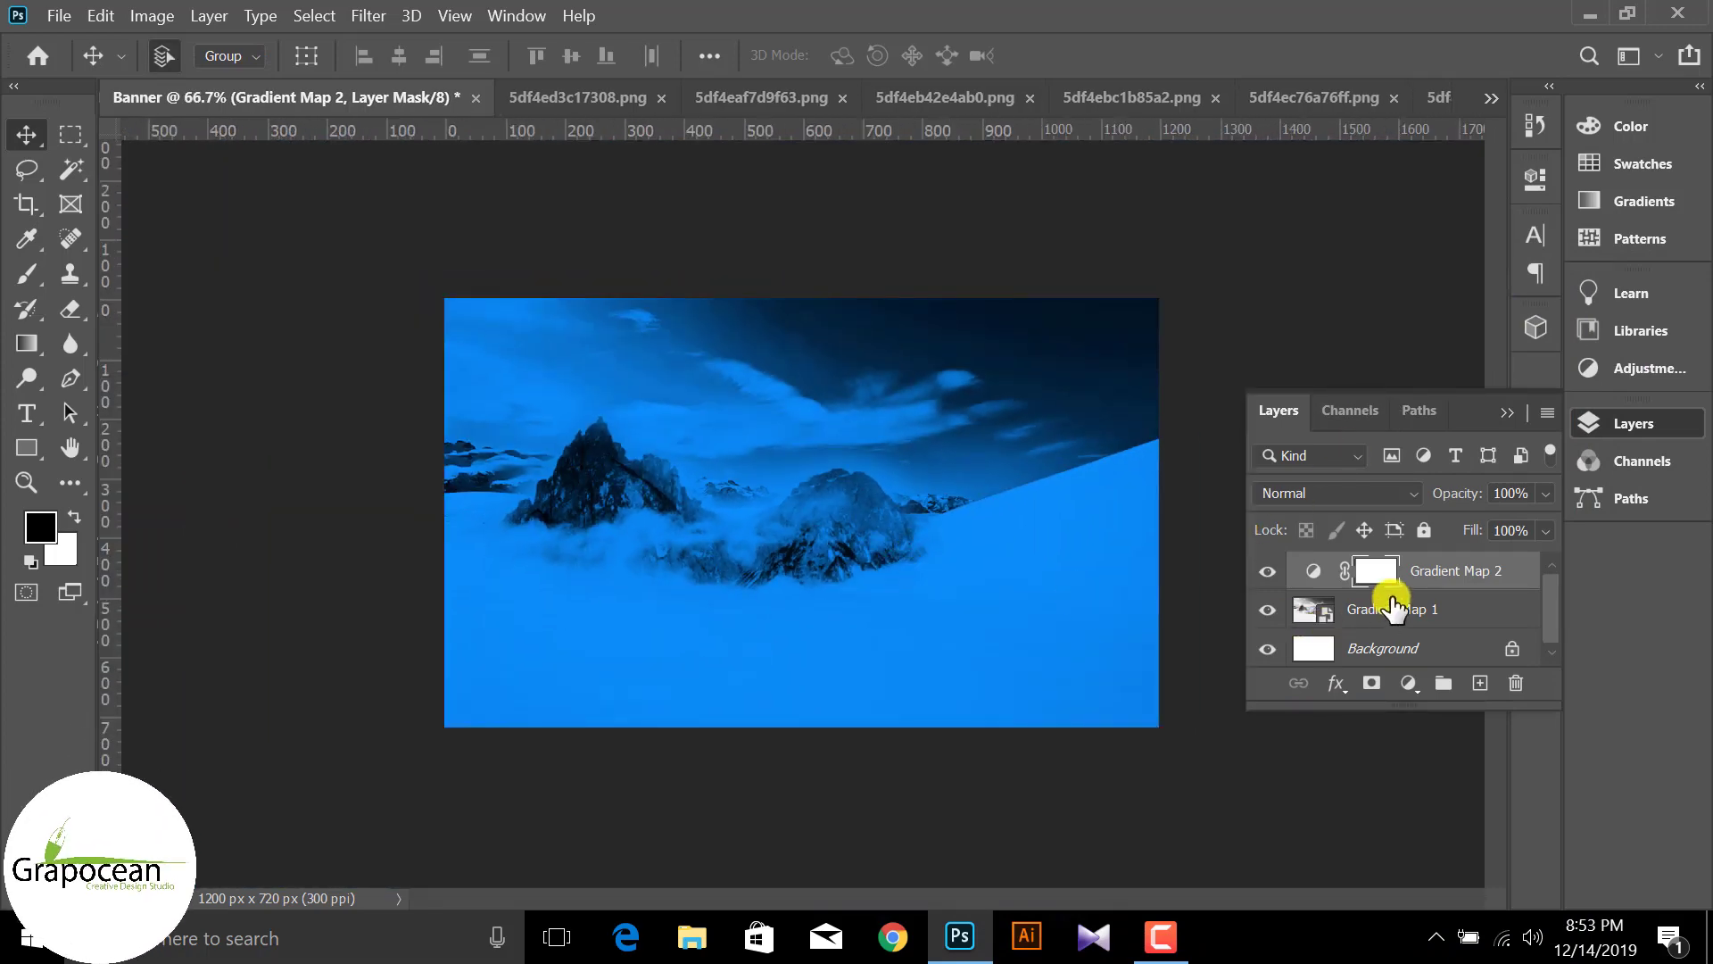
{"action": "right_click", "coordinate": [1447, 569]}
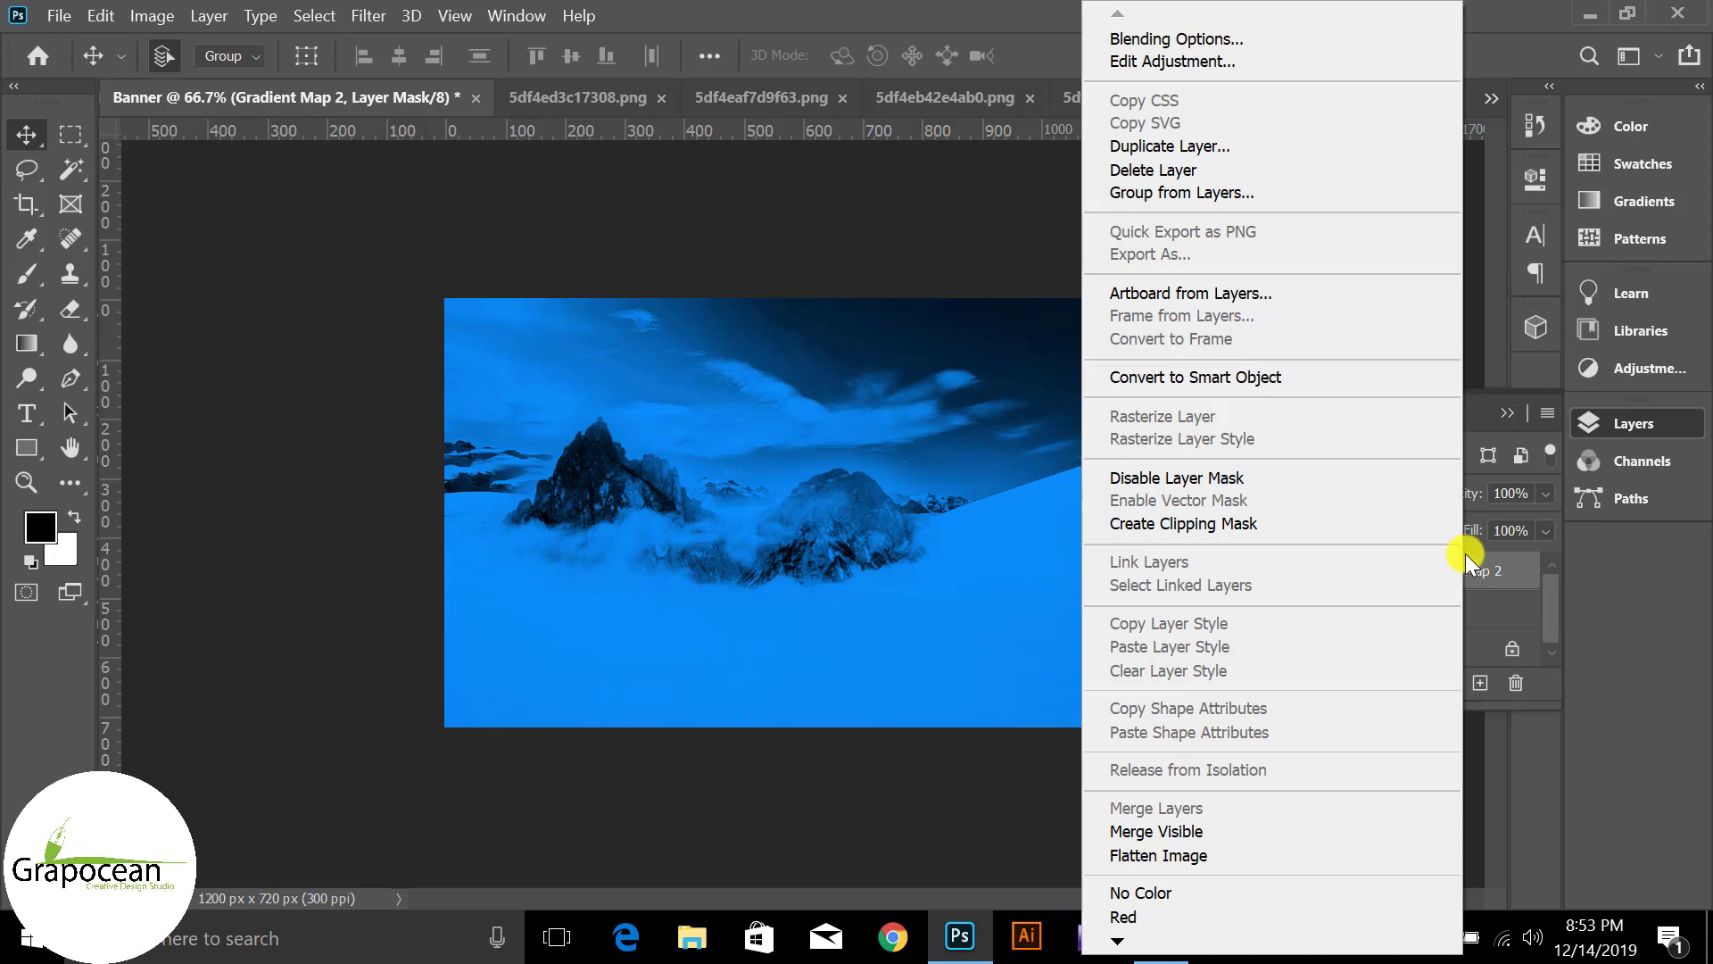
{"action": "left_click", "coordinate": [1028, 662]}
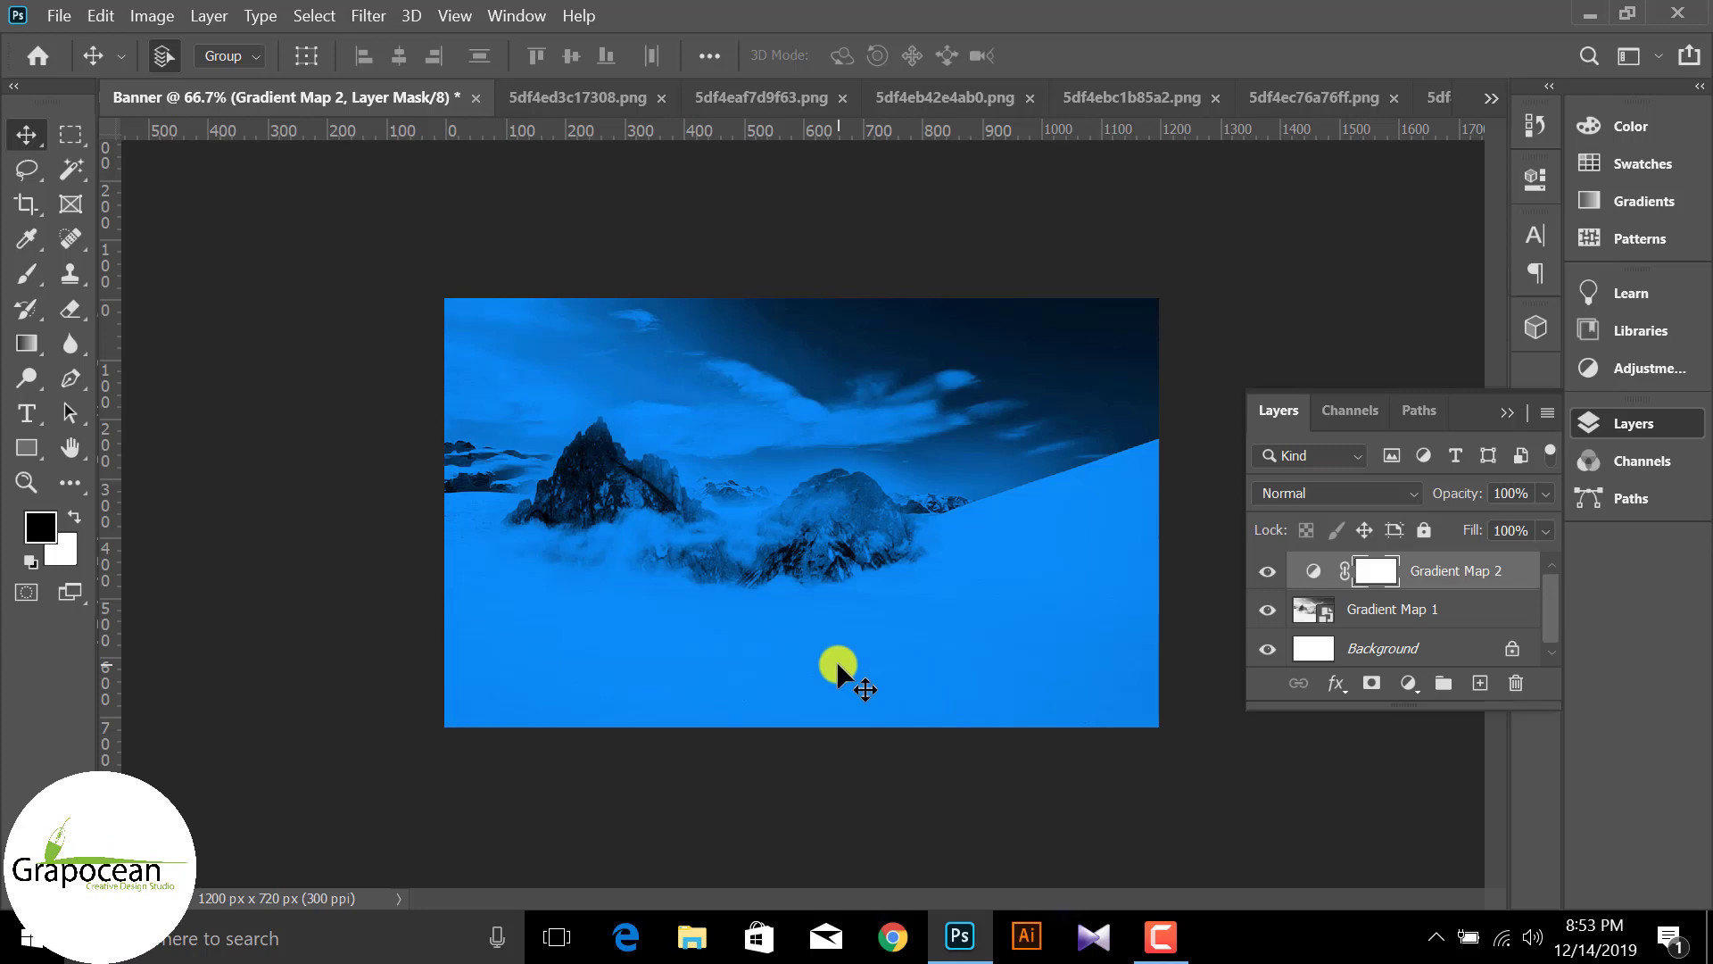
{"action": "key", "text": "alt+bracketleft"}
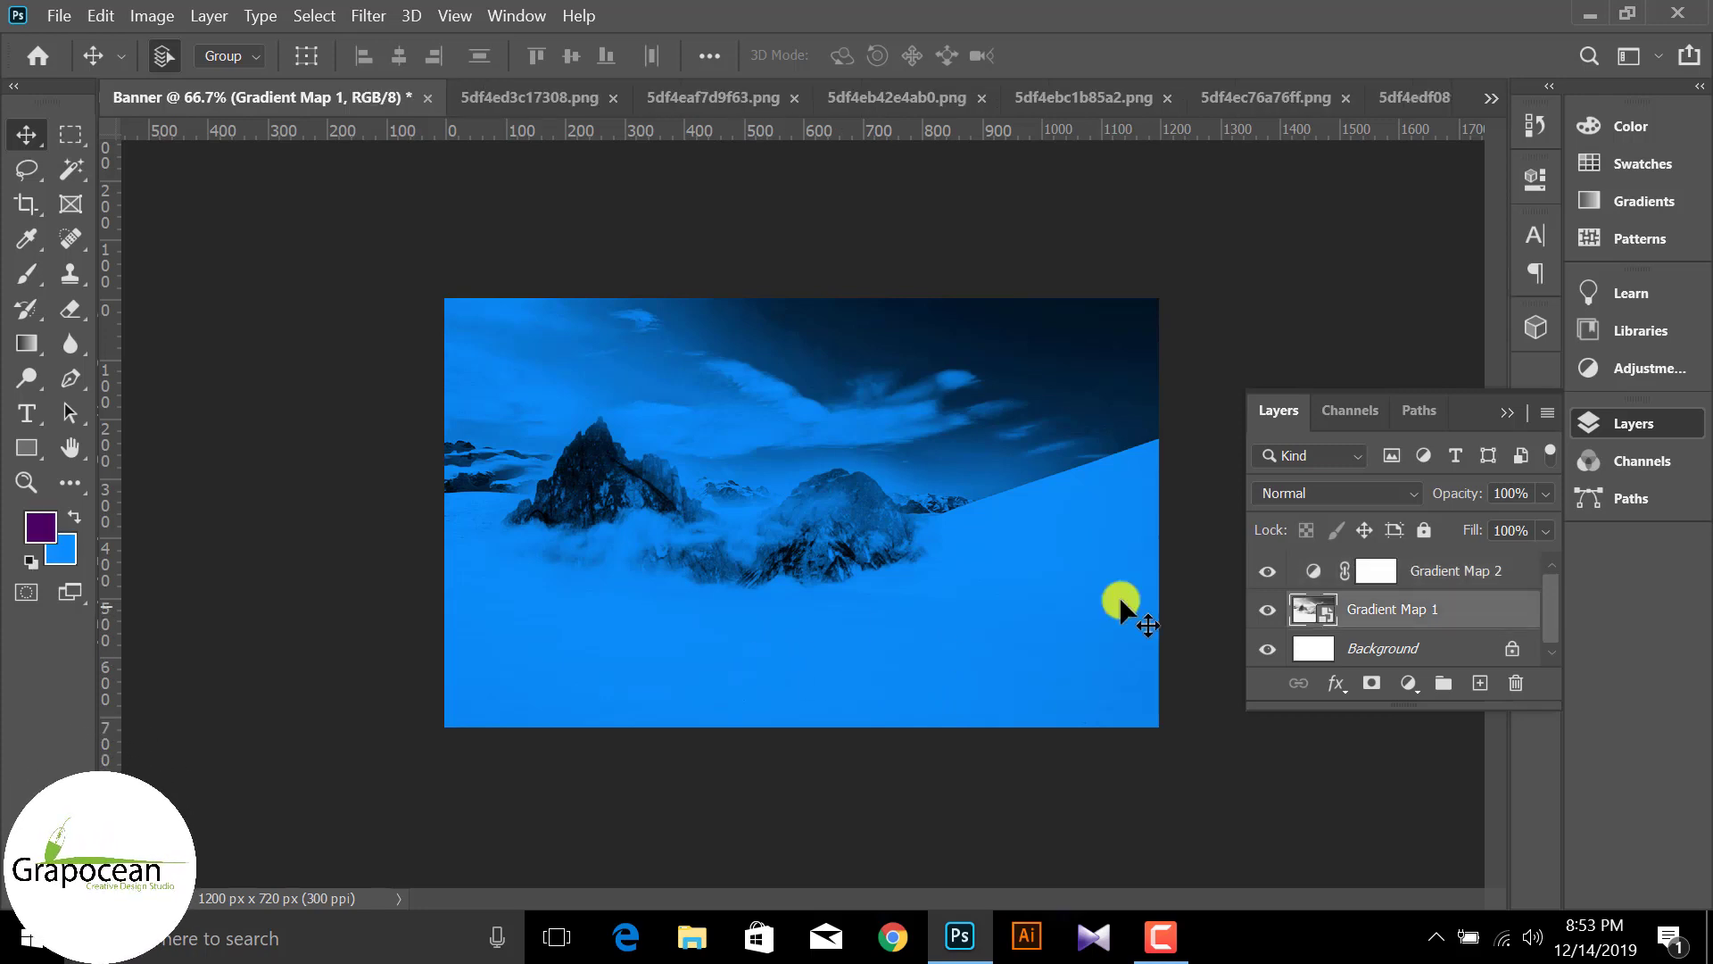
{"action": "left_click", "coordinate": [1267, 571]}
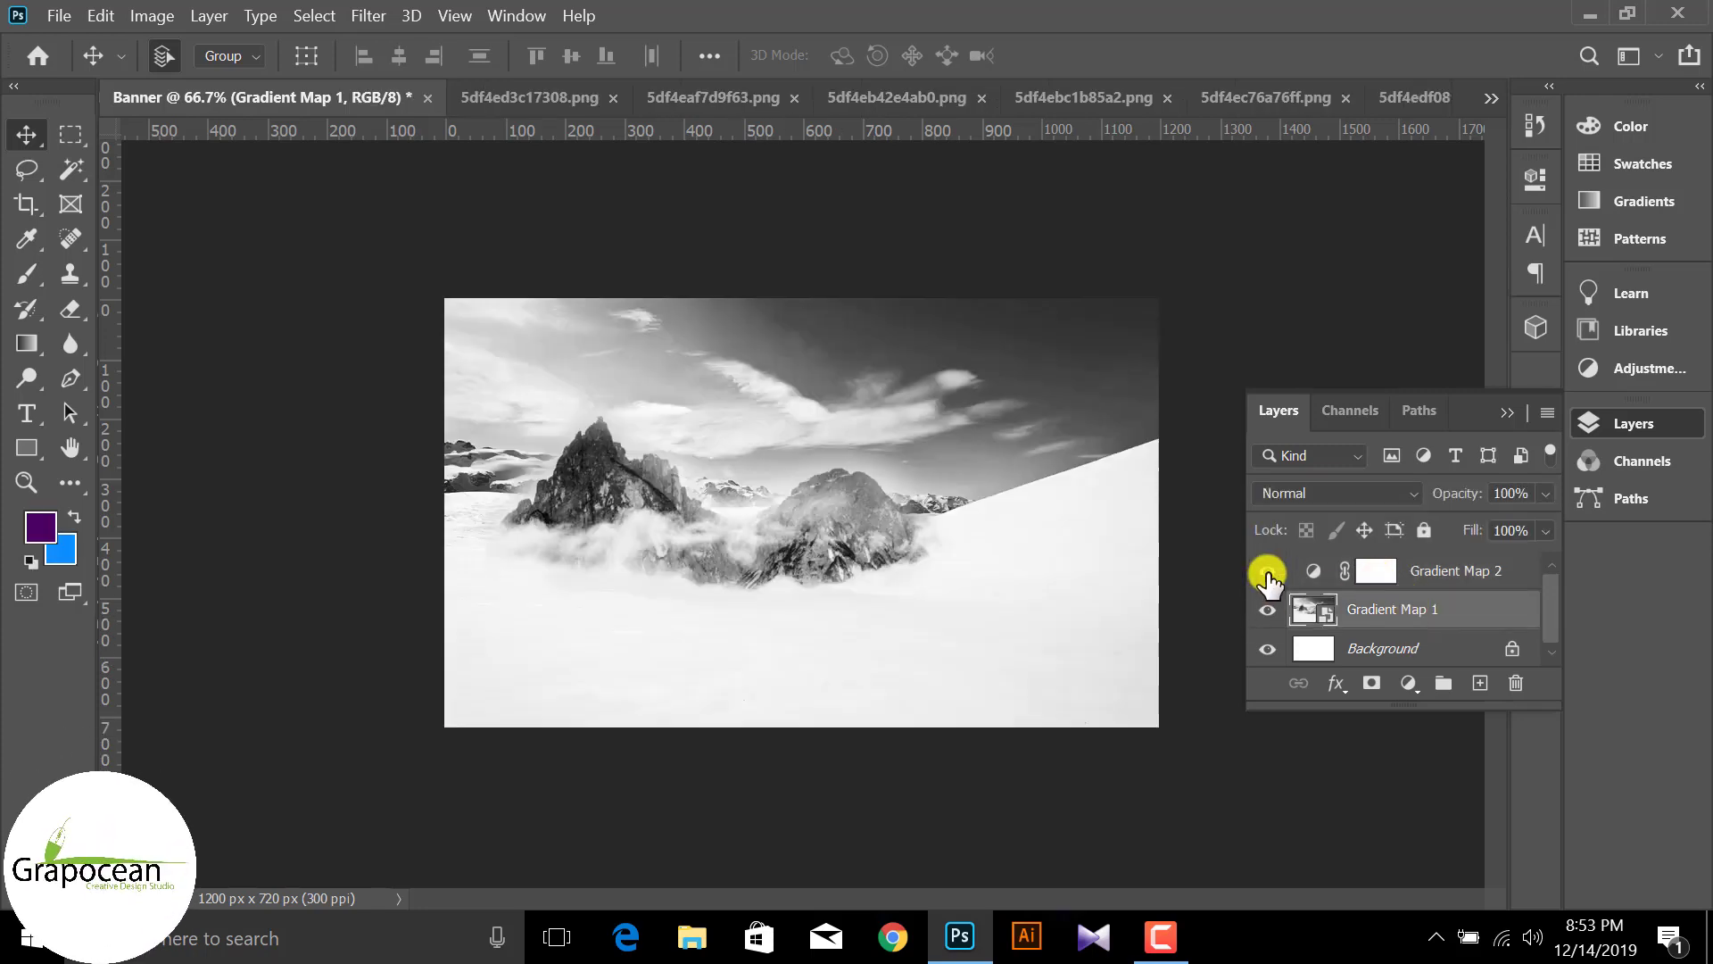
{"action": "left_click", "coordinate": [1267, 572]}
{"action": "left_click", "coordinate": [1450, 572]}
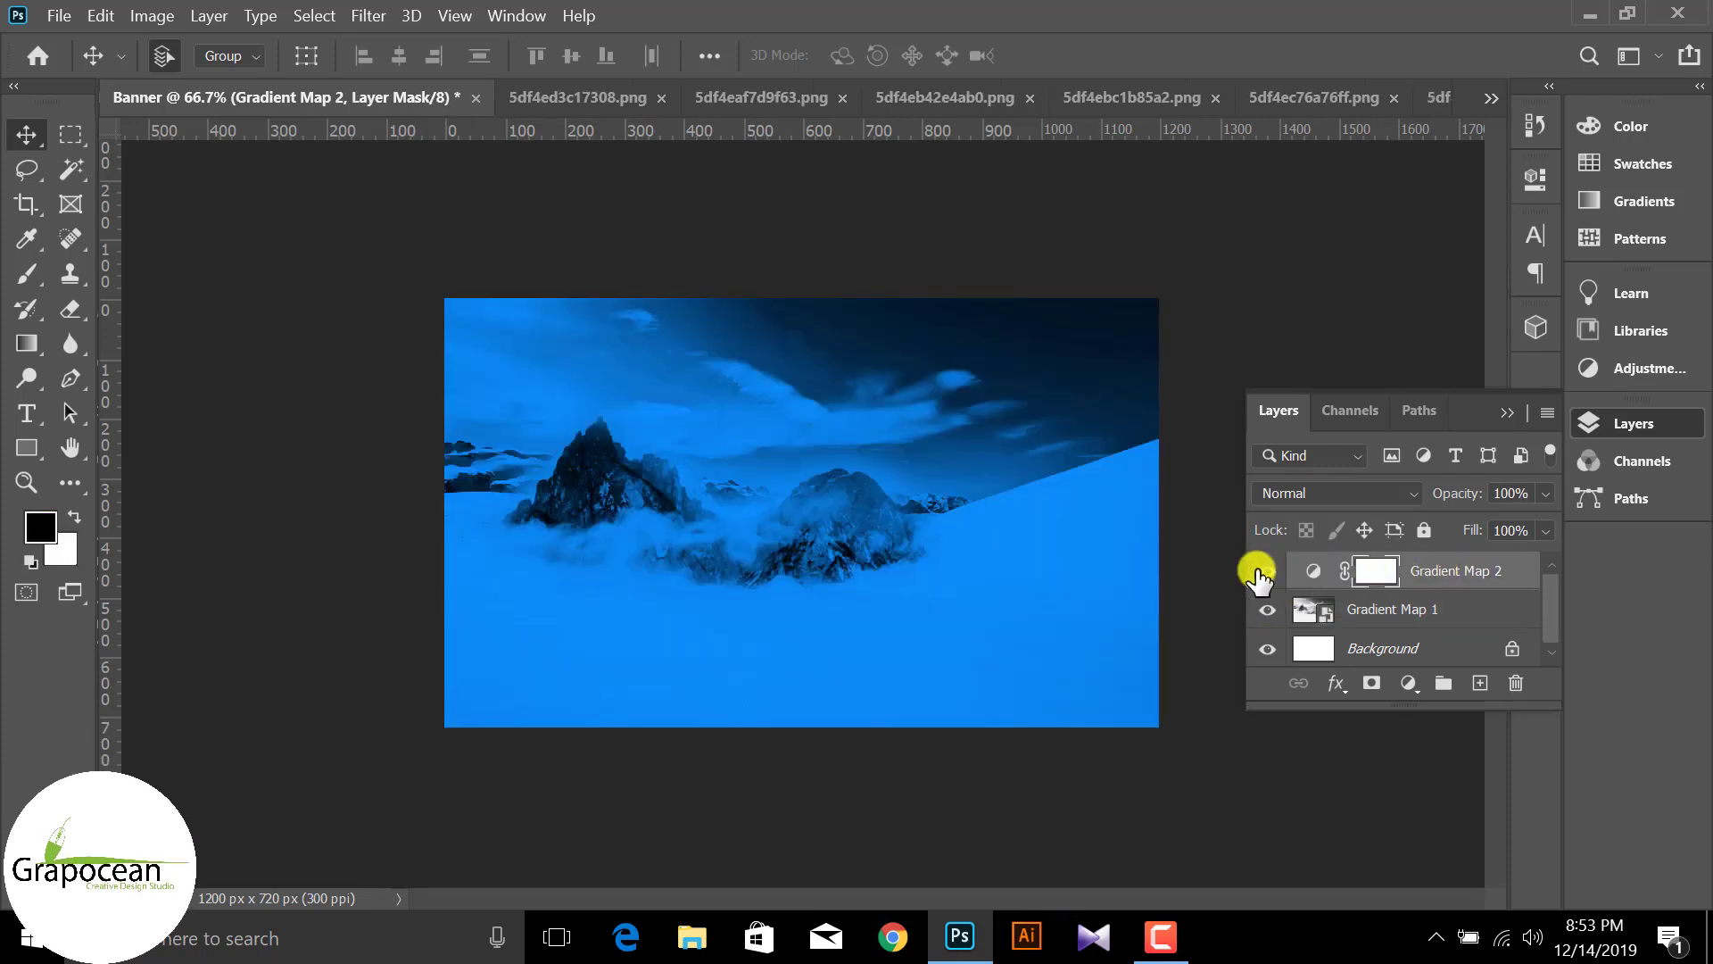
{"action": "left_click", "coordinate": [27, 273]}
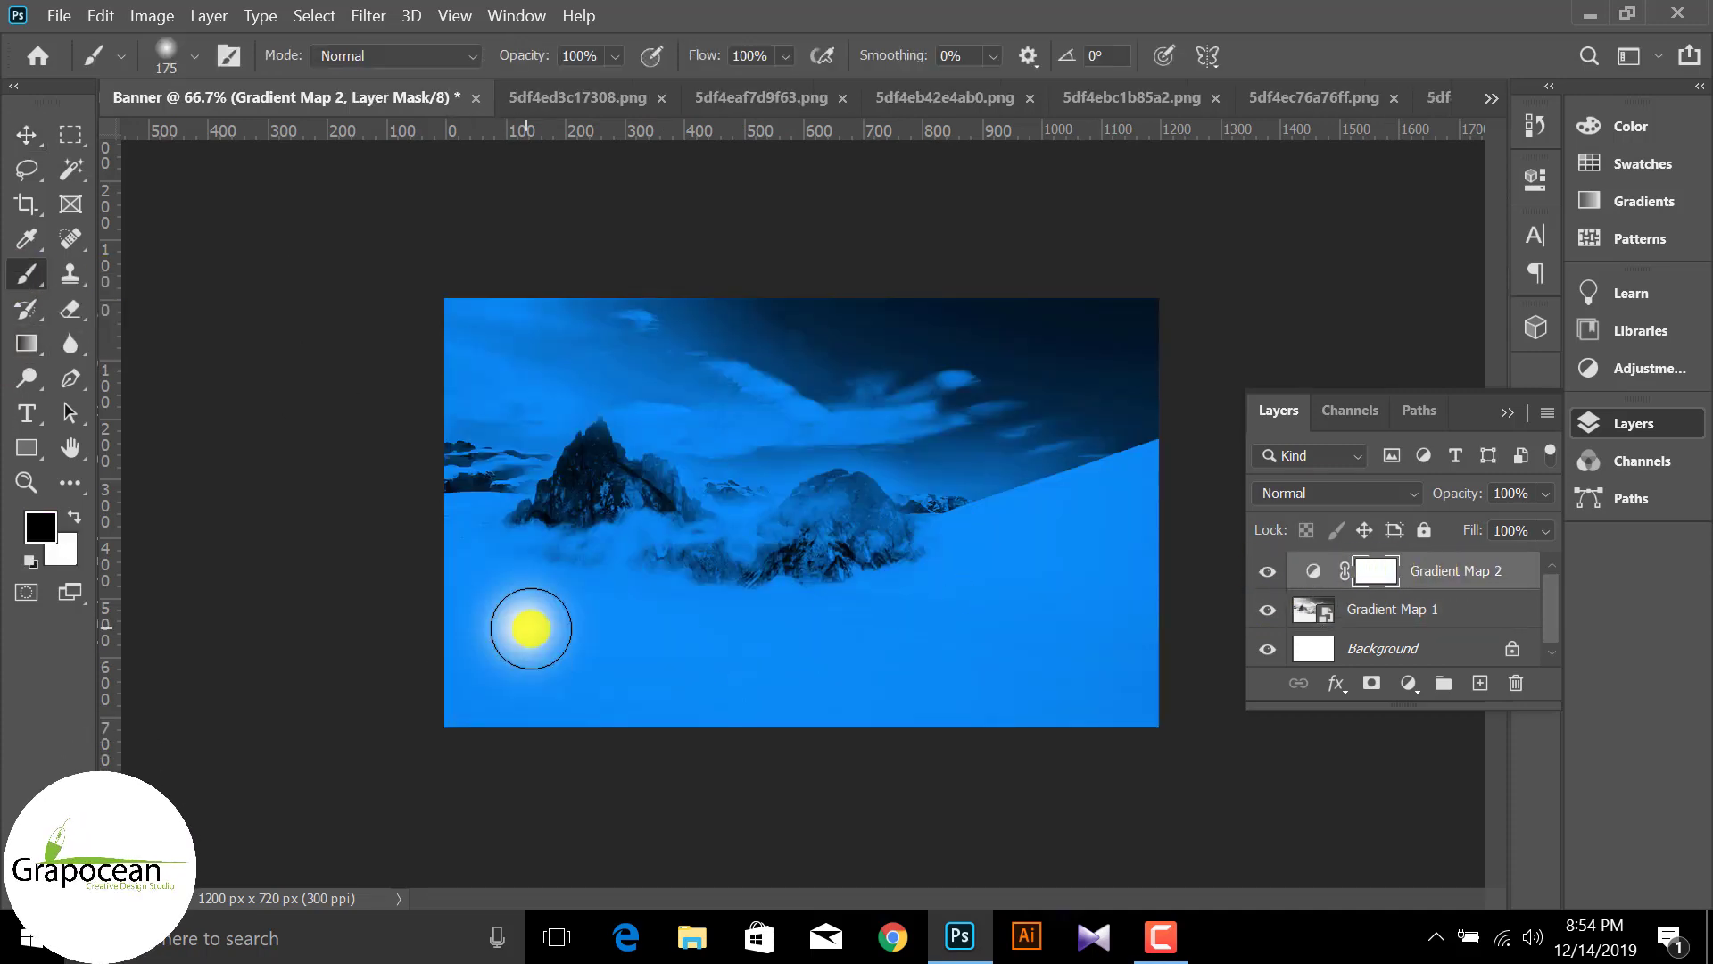
Step: Paint soft white at 16% opacity on the Gradient Map 2 mask to lighten the lower fog
{"action": "left_click", "coordinate": [522, 623]}
{"action": "key", "text": "ctrl+z"}
{"action": "type", "text": "16"}
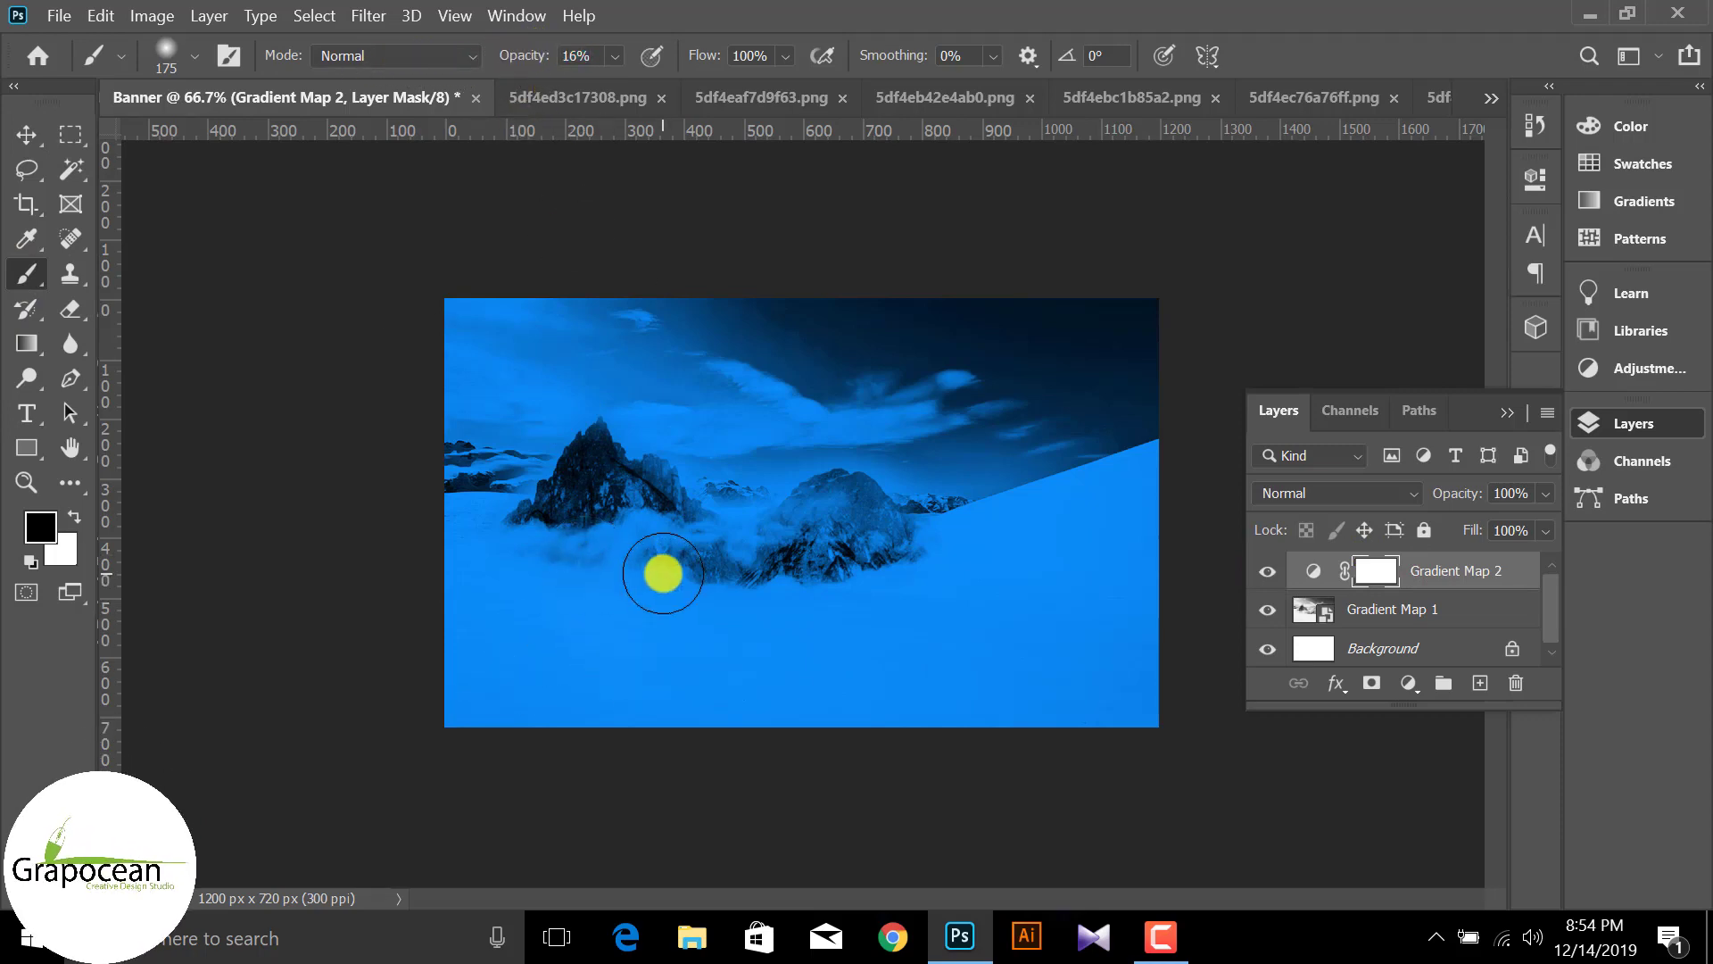
{"action": "left_click_drag", "start_coordinate": [703, 684], "coordinate": [574, 491]}
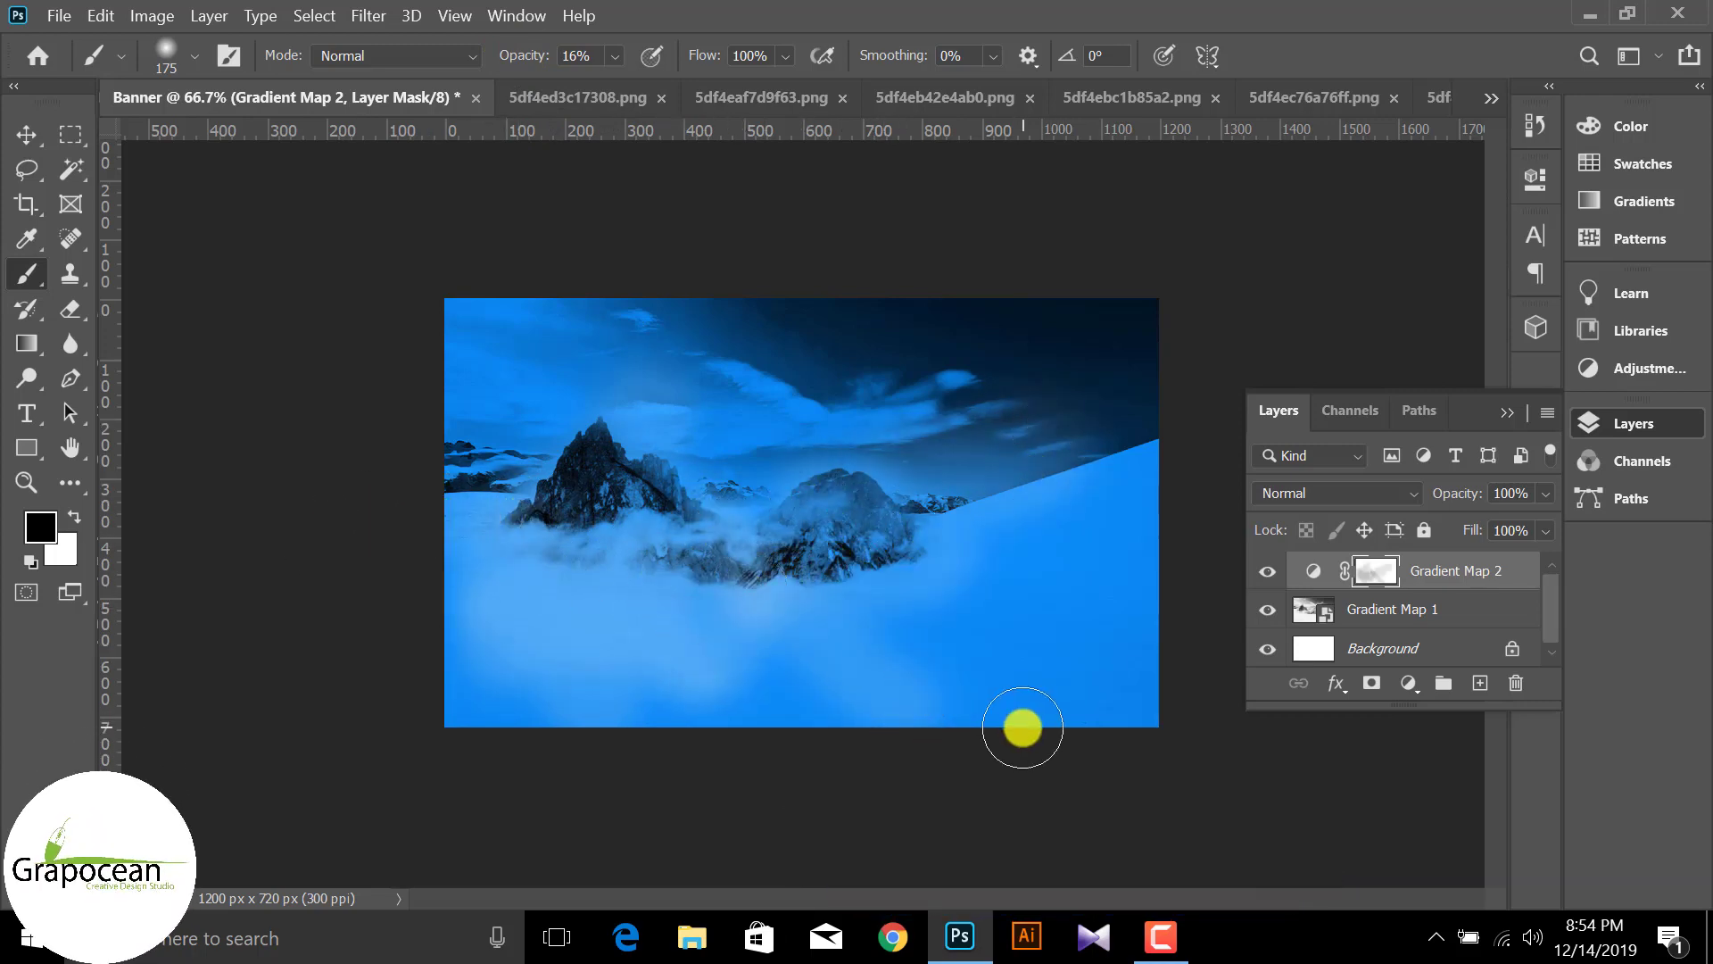
{"action": "scroll", "coordinate": [1022, 727], "scroll_direction": "down", "scroll_amount": 1}
{"action": "scroll", "coordinate": [880, 612], "scroll_direction": "up", "scroll_amount": 2}
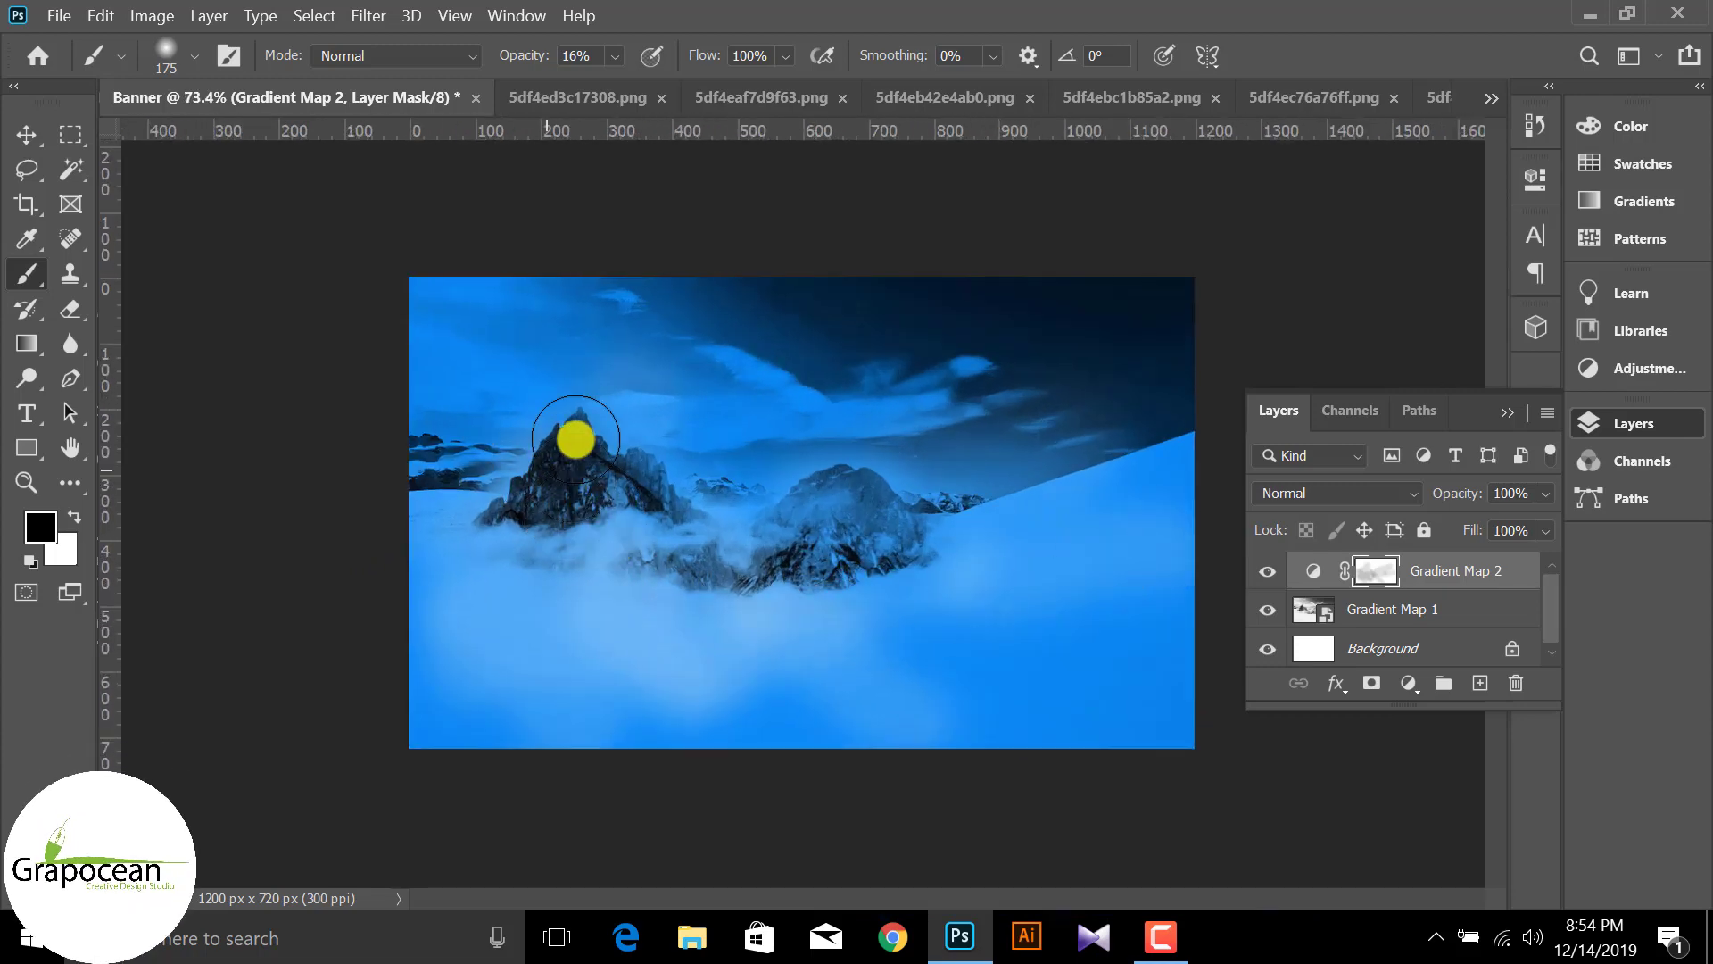
{"action": "scroll", "coordinate": [597, 809], "scroll_direction": "down", "scroll_amount": 2}
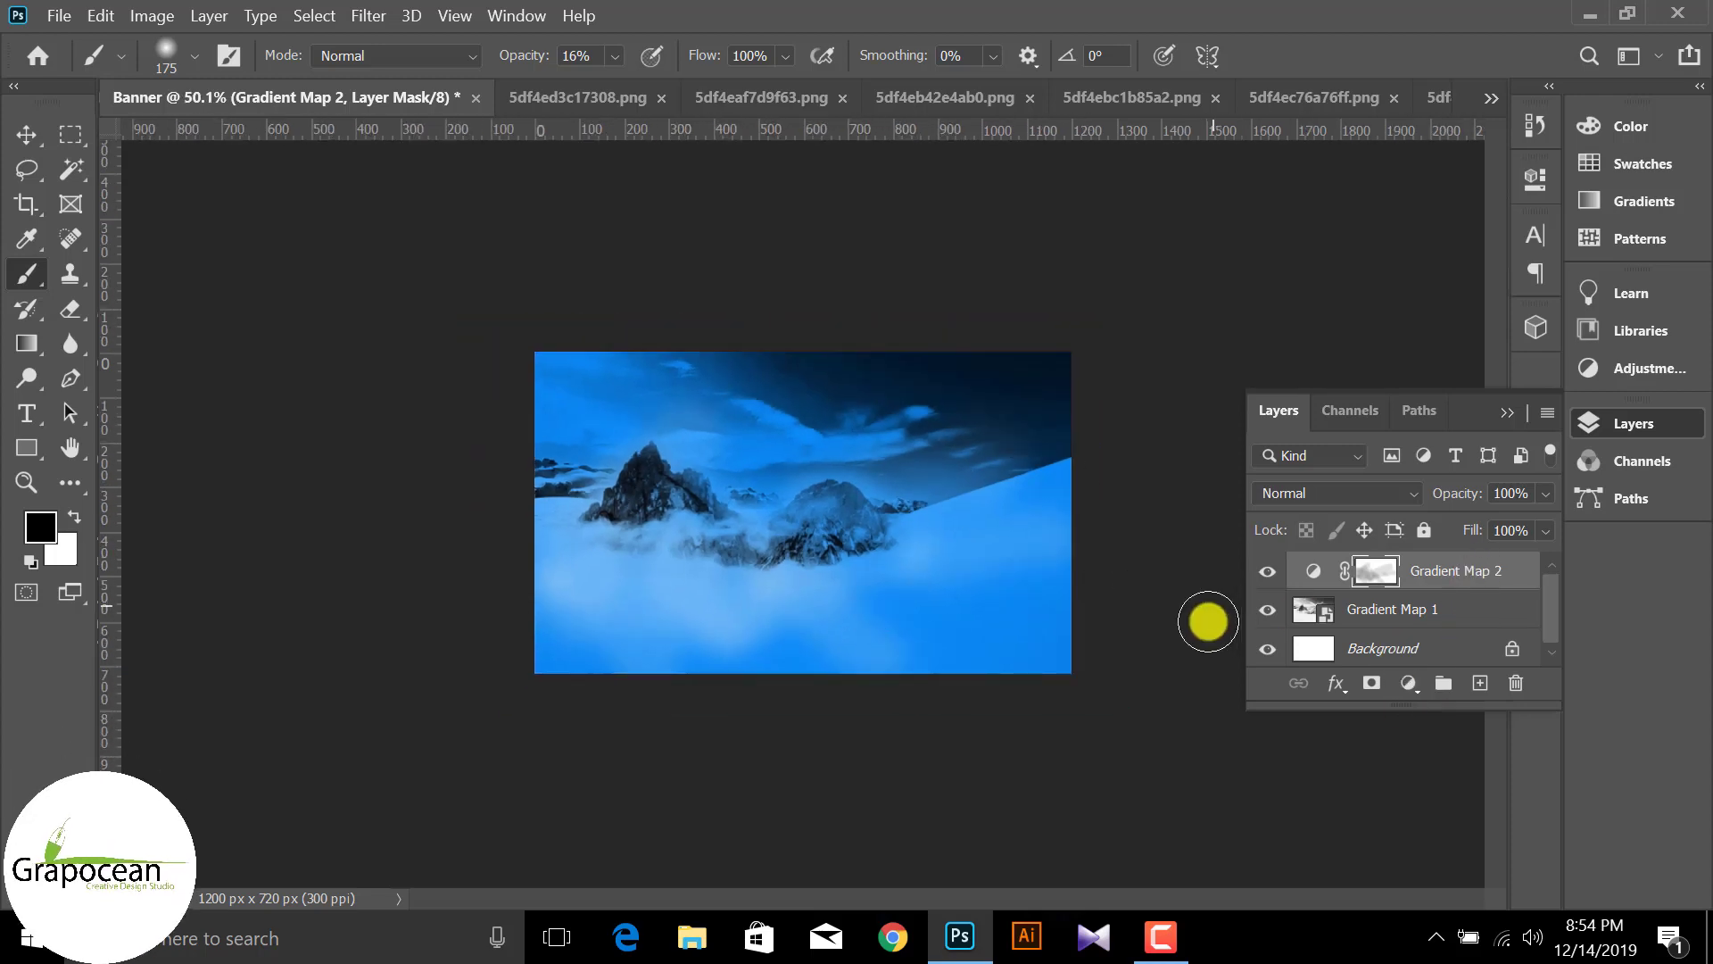
Step: Scroll through the brush presets in the Brush Preset picker
{"action": "left_click", "coordinate": [195, 56]}
{"action": "scroll", "coordinate": [436, 353], "scroll_direction": "down", "scroll_amount": 5}
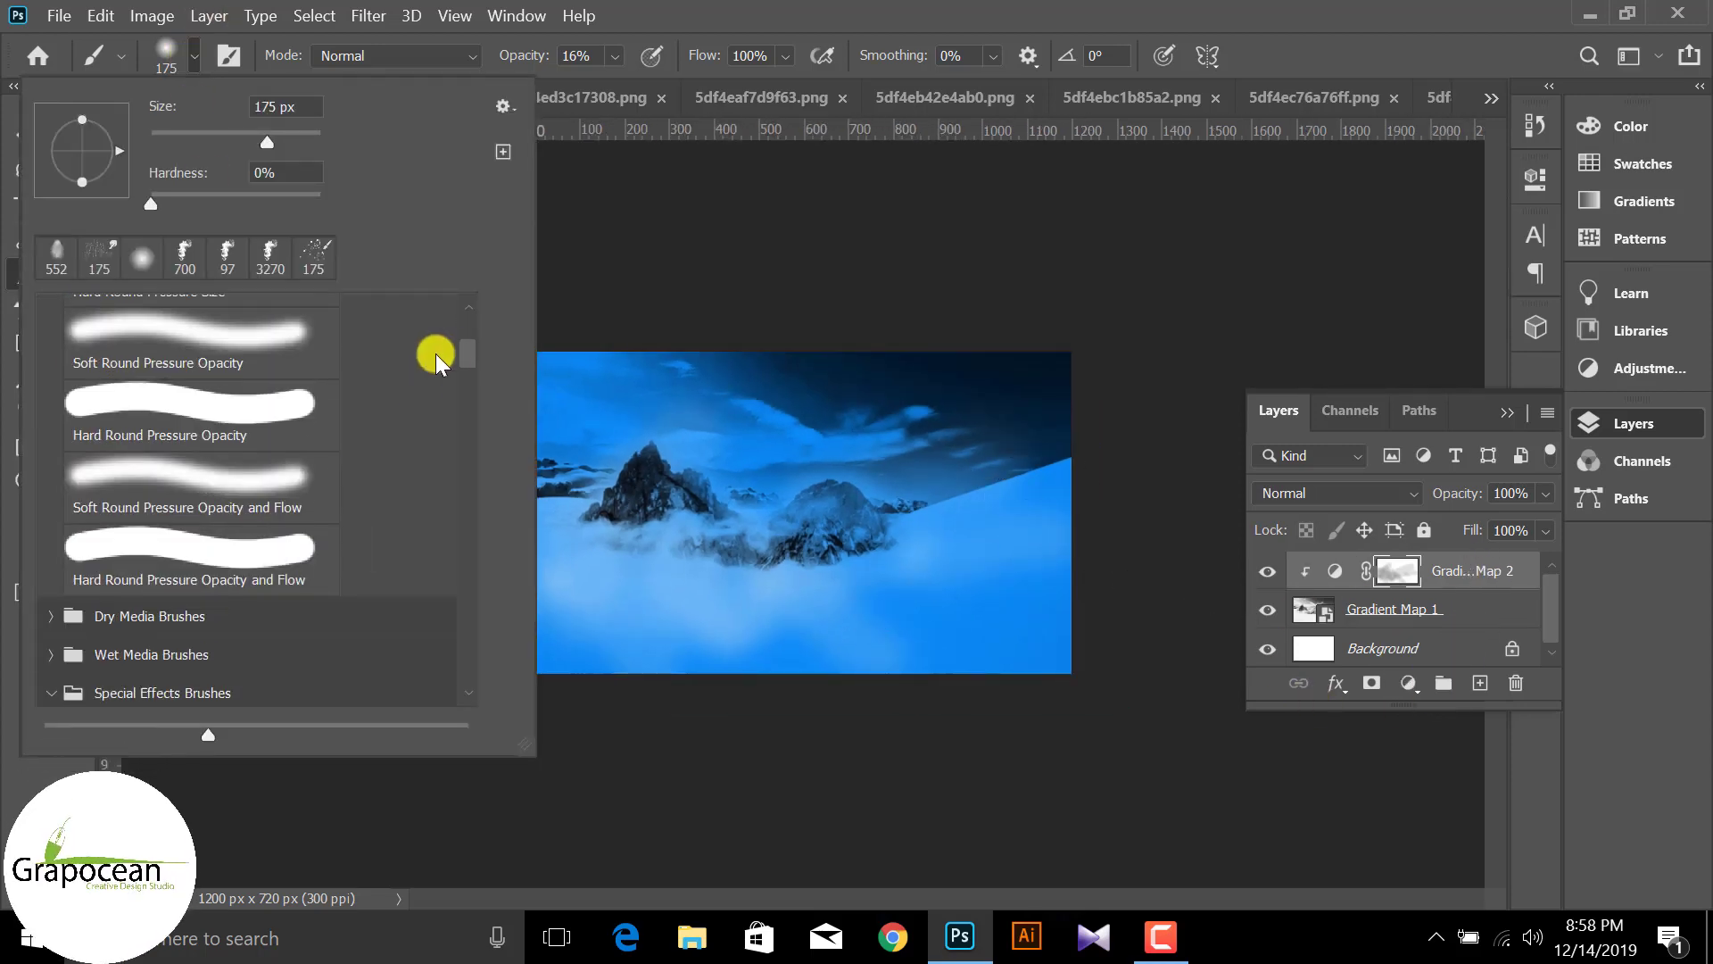
{"action": "scroll", "coordinate": [471, 423], "scroll_direction": "down", "scroll_amount": 5}
{"action": "scroll", "coordinate": [467, 458], "scroll_direction": "down", "scroll_amount": 5}
{"action": "scroll", "coordinate": [461, 491], "scroll_direction": "down", "scroll_amount": 5}
{"action": "scroll", "coordinate": [442, 624], "scroll_direction": "down", "scroll_amount": 5}
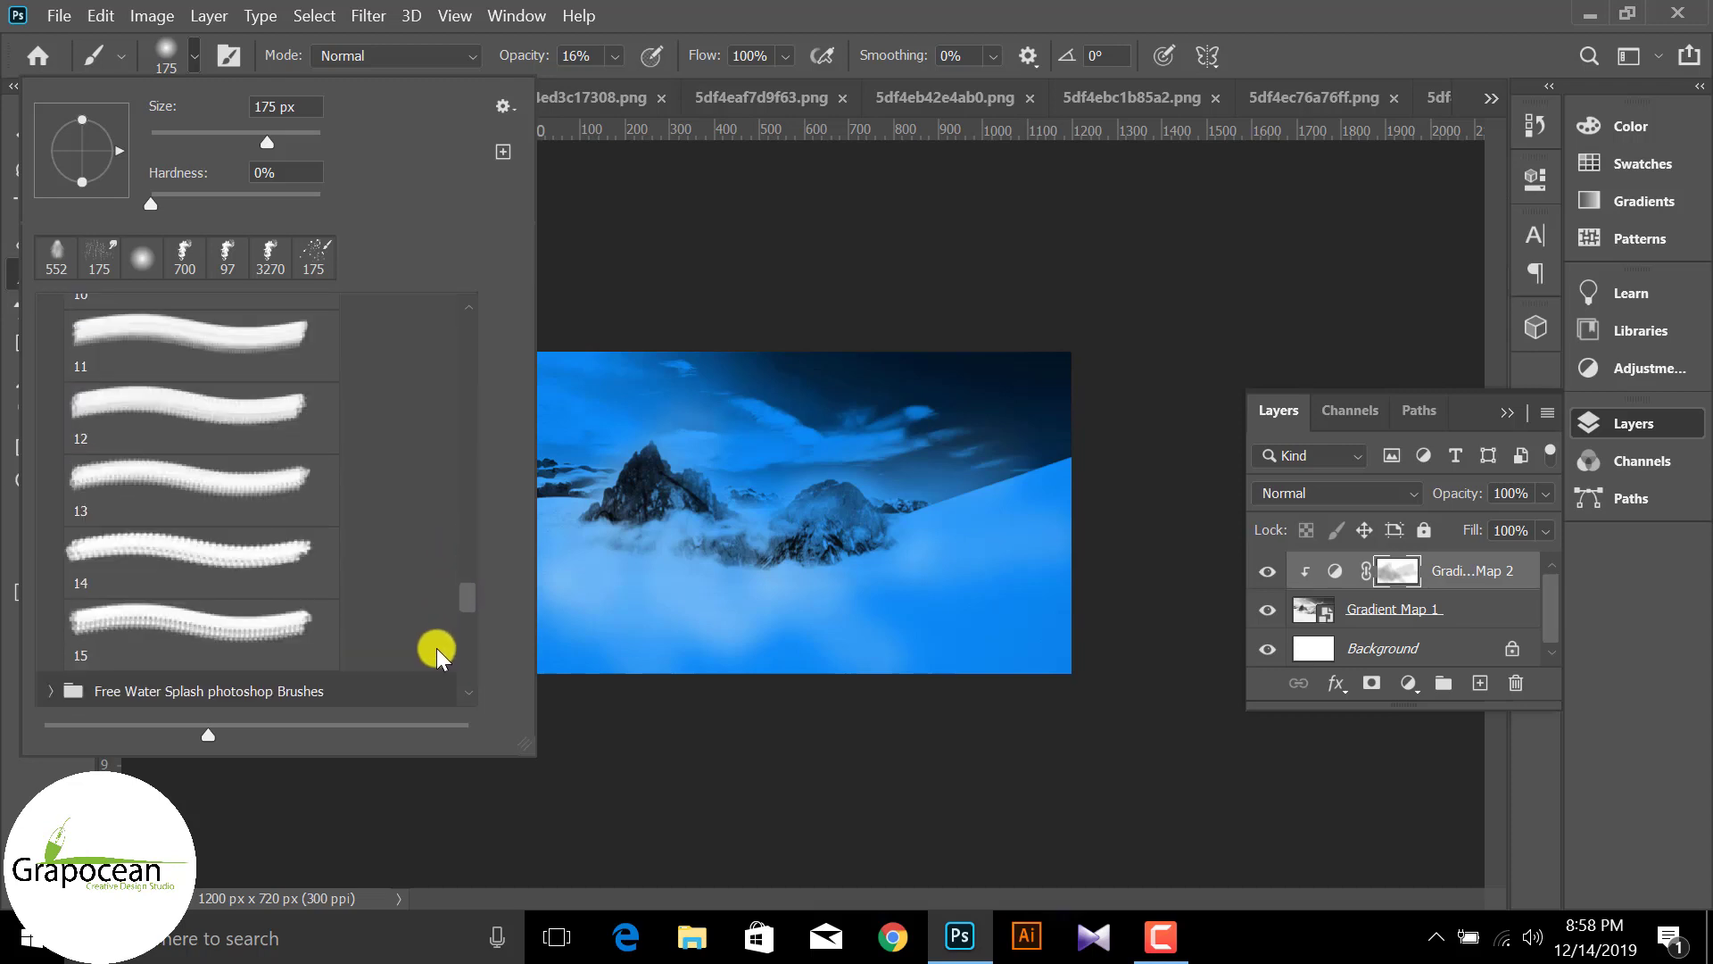
{"action": "scroll", "coordinate": [402, 647], "scroll_direction": "down", "scroll_amount": 5}
{"action": "scroll", "coordinate": [447, 669], "scroll_direction": "down", "scroll_amount": 5}
{"action": "left_click_drag", "start_coordinate": [468, 669], "coordinate": [453, 275]}
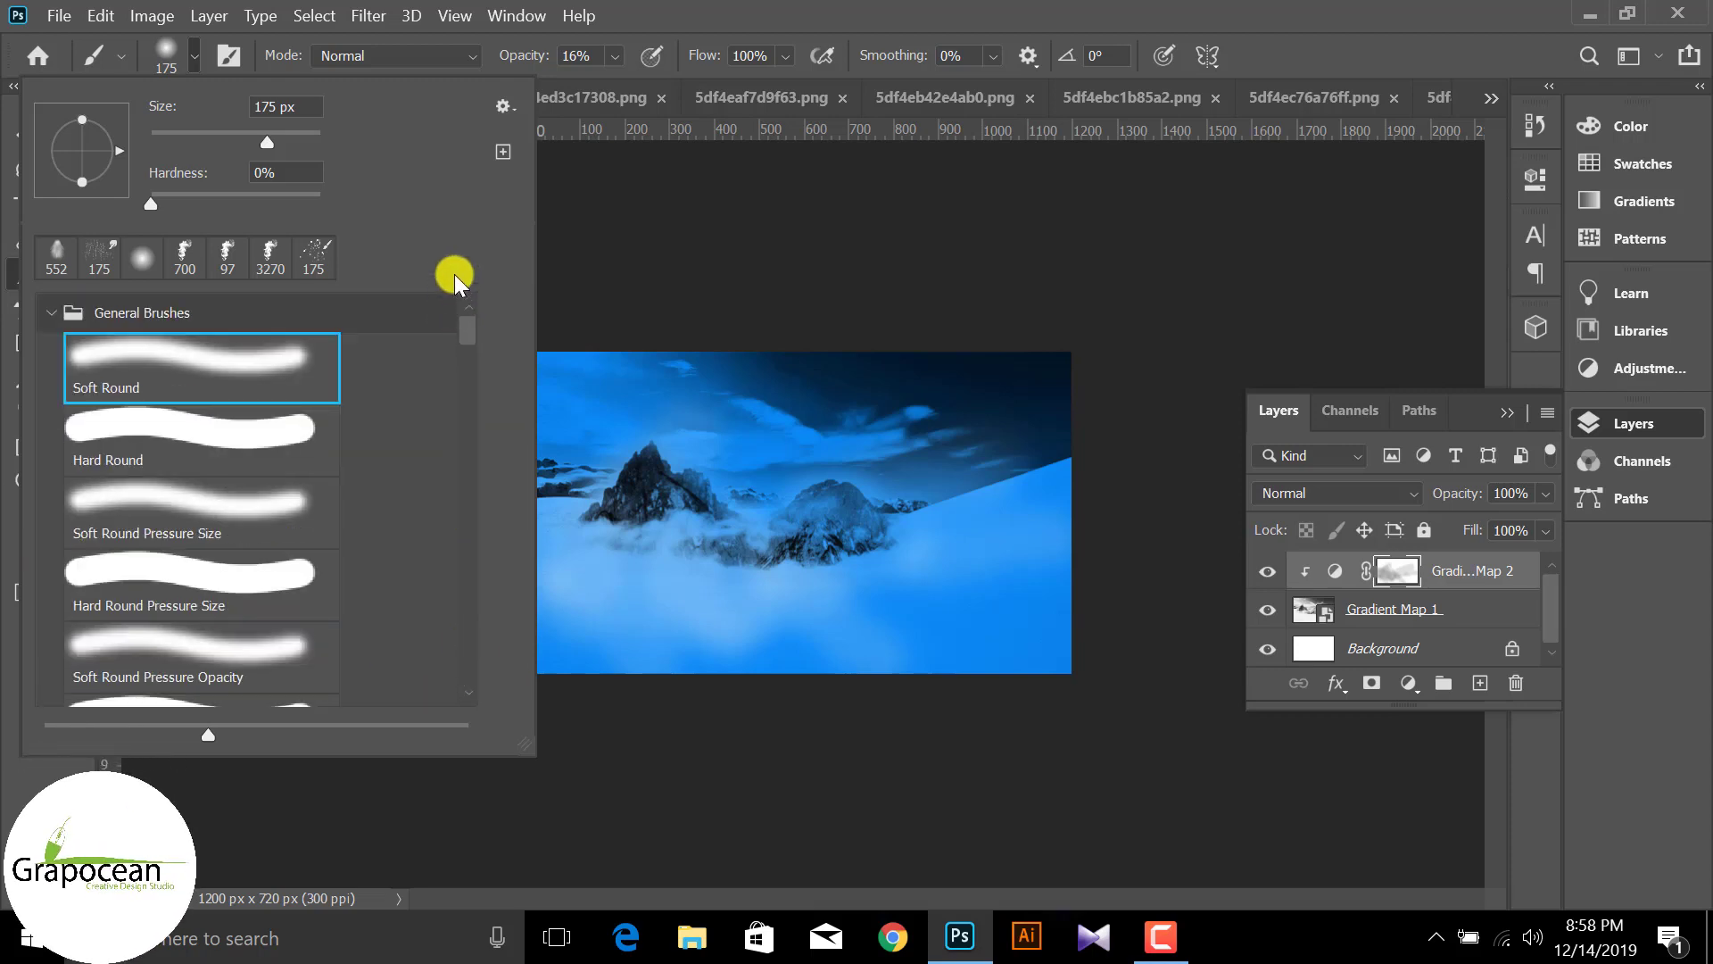
Step: Pick a smoke brush from the Free Smoke Photoshop Brushes 1 2 set
{"action": "left_click", "coordinate": [52, 312]}
{"action": "left_click", "coordinate": [51, 390]}
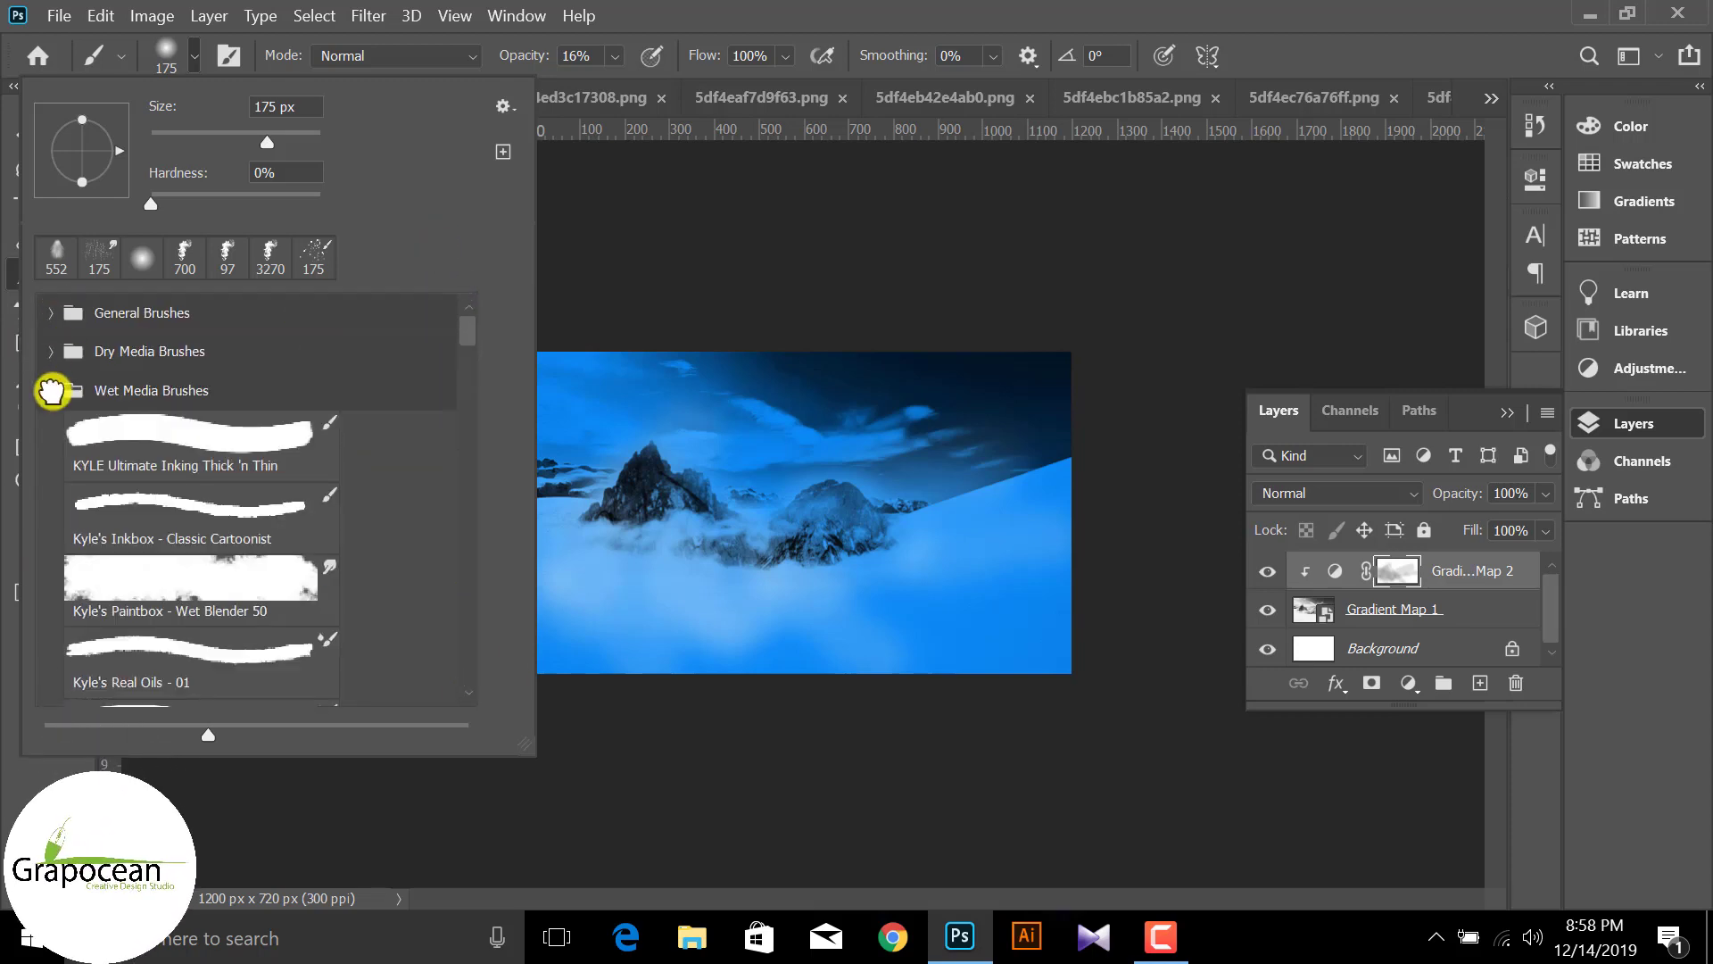
{"action": "left_click", "coordinate": [51, 429]}
{"action": "scroll", "coordinate": [169, 602], "scroll_direction": "down", "scroll_amount": 1}
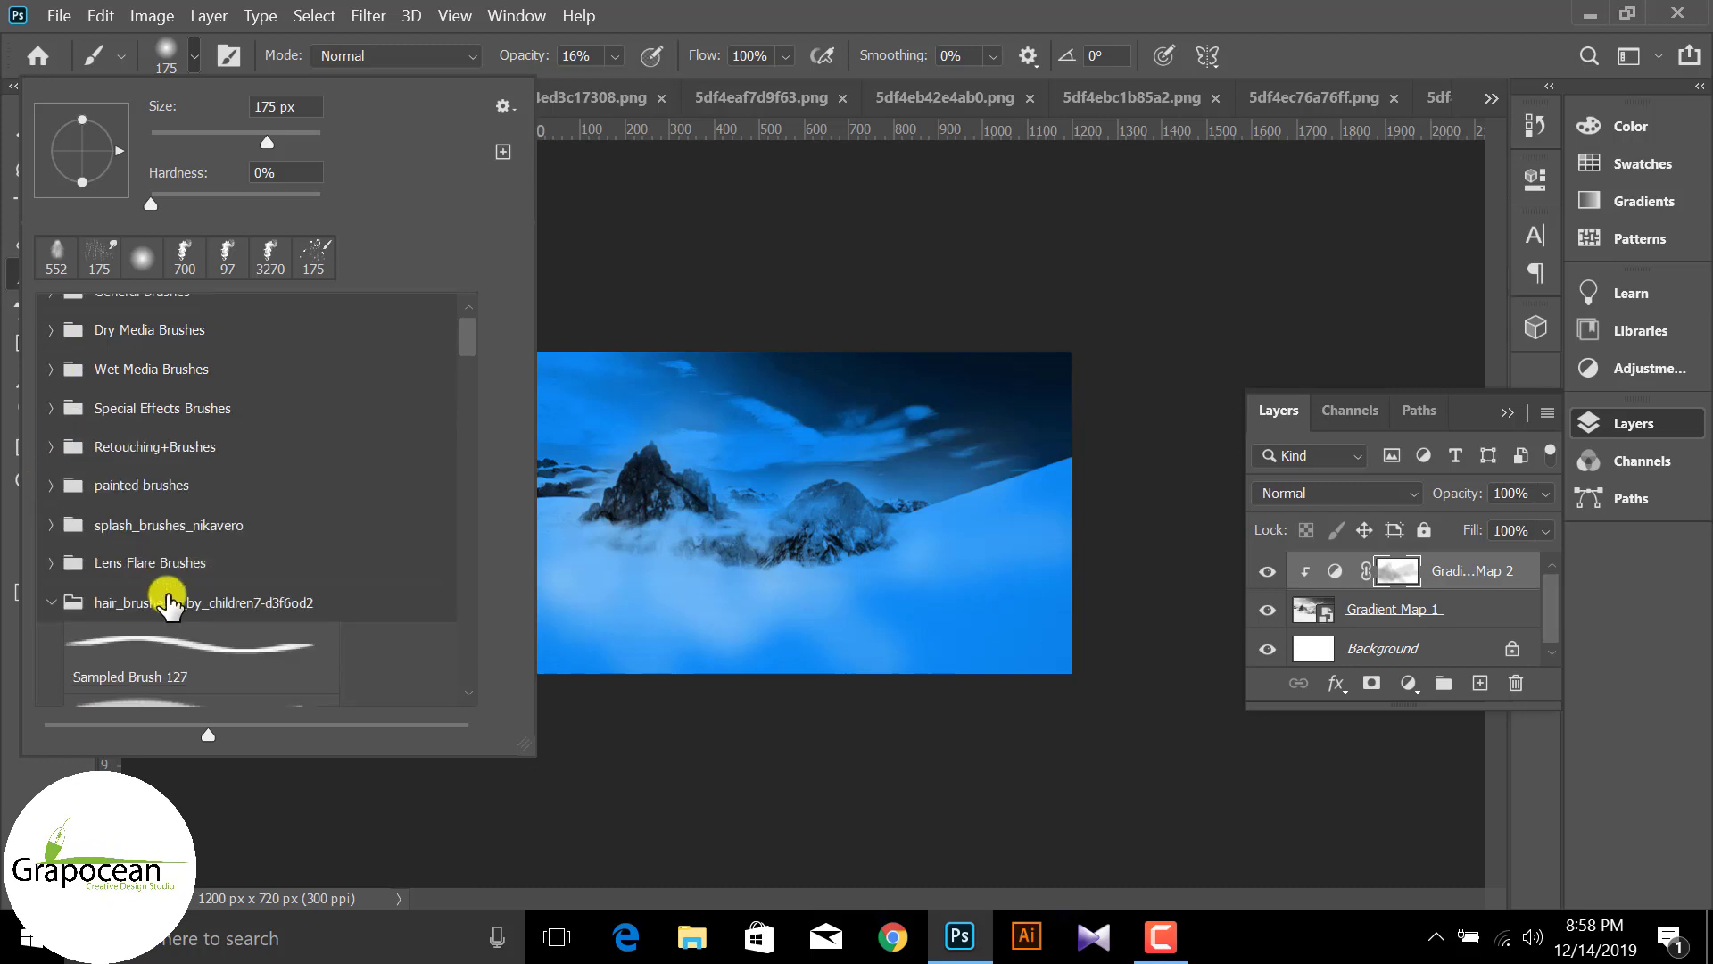
{"action": "left_click", "coordinate": [51, 603]}
{"action": "scroll", "coordinate": [58, 607], "scroll_direction": "down", "scroll_amount": 1}
{"action": "scroll", "coordinate": [71, 635], "scroll_direction": "down", "scroll_amount": 1}
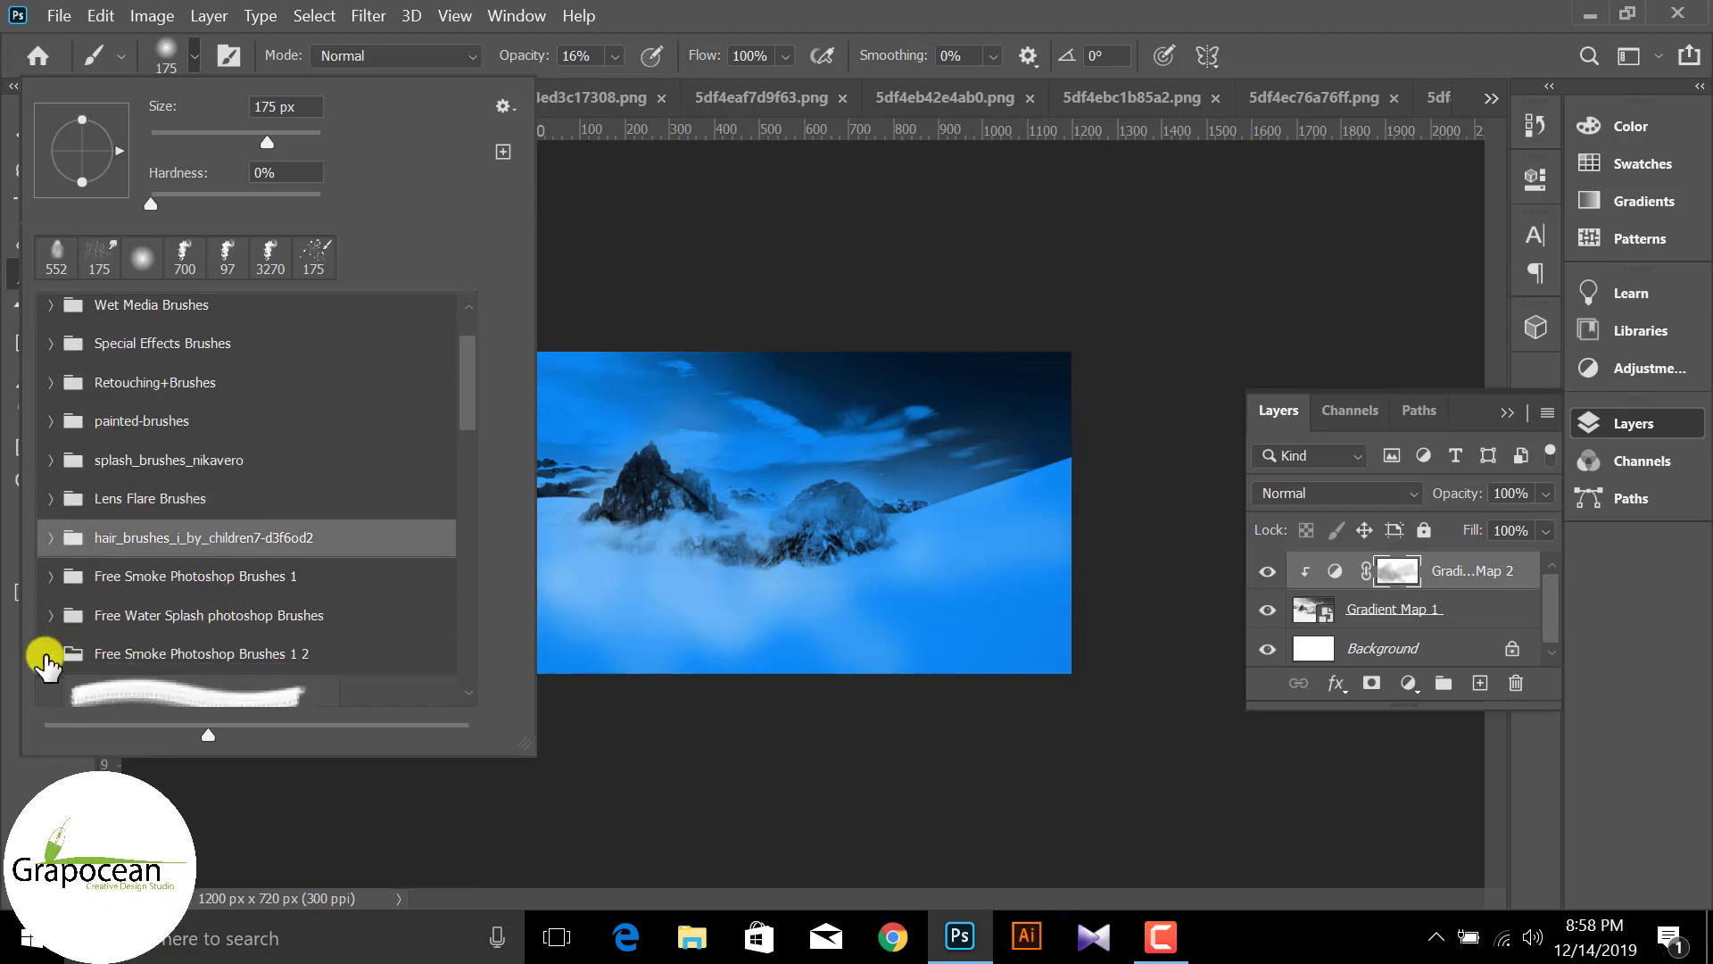
{"action": "left_click", "coordinate": [49, 656]}
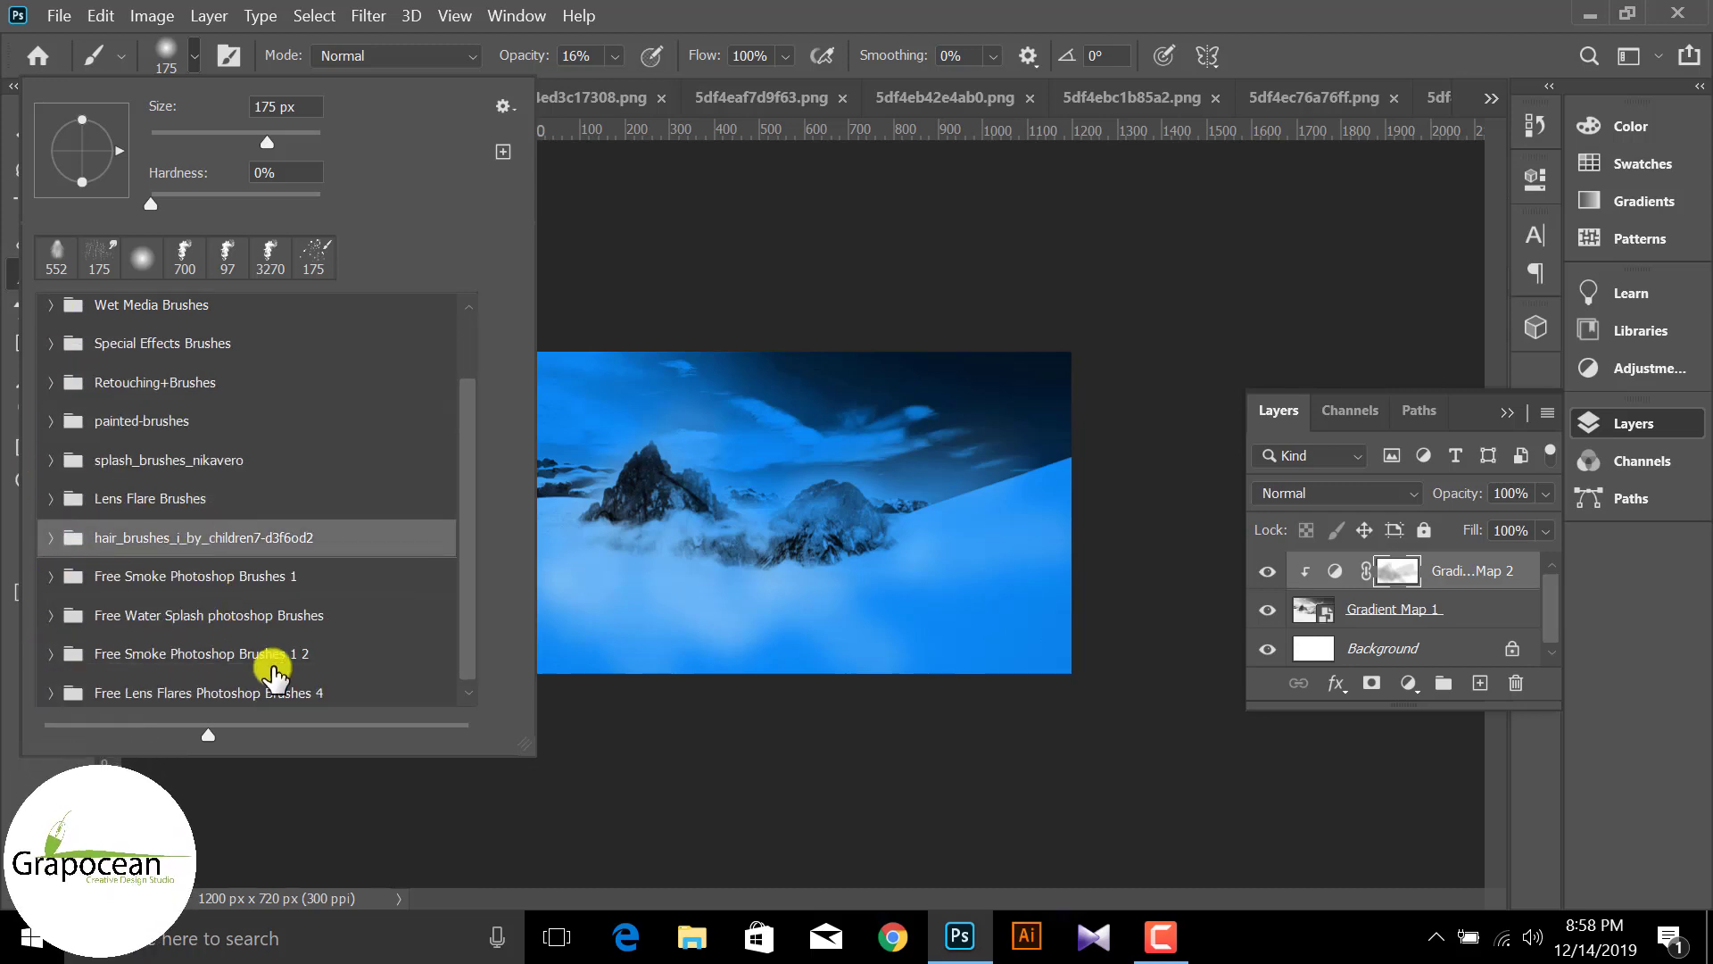
{"action": "left_click", "coordinate": [55, 656]}
{"action": "left_click", "coordinate": [238, 673]}
{"action": "left_click", "coordinate": [813, 614]}
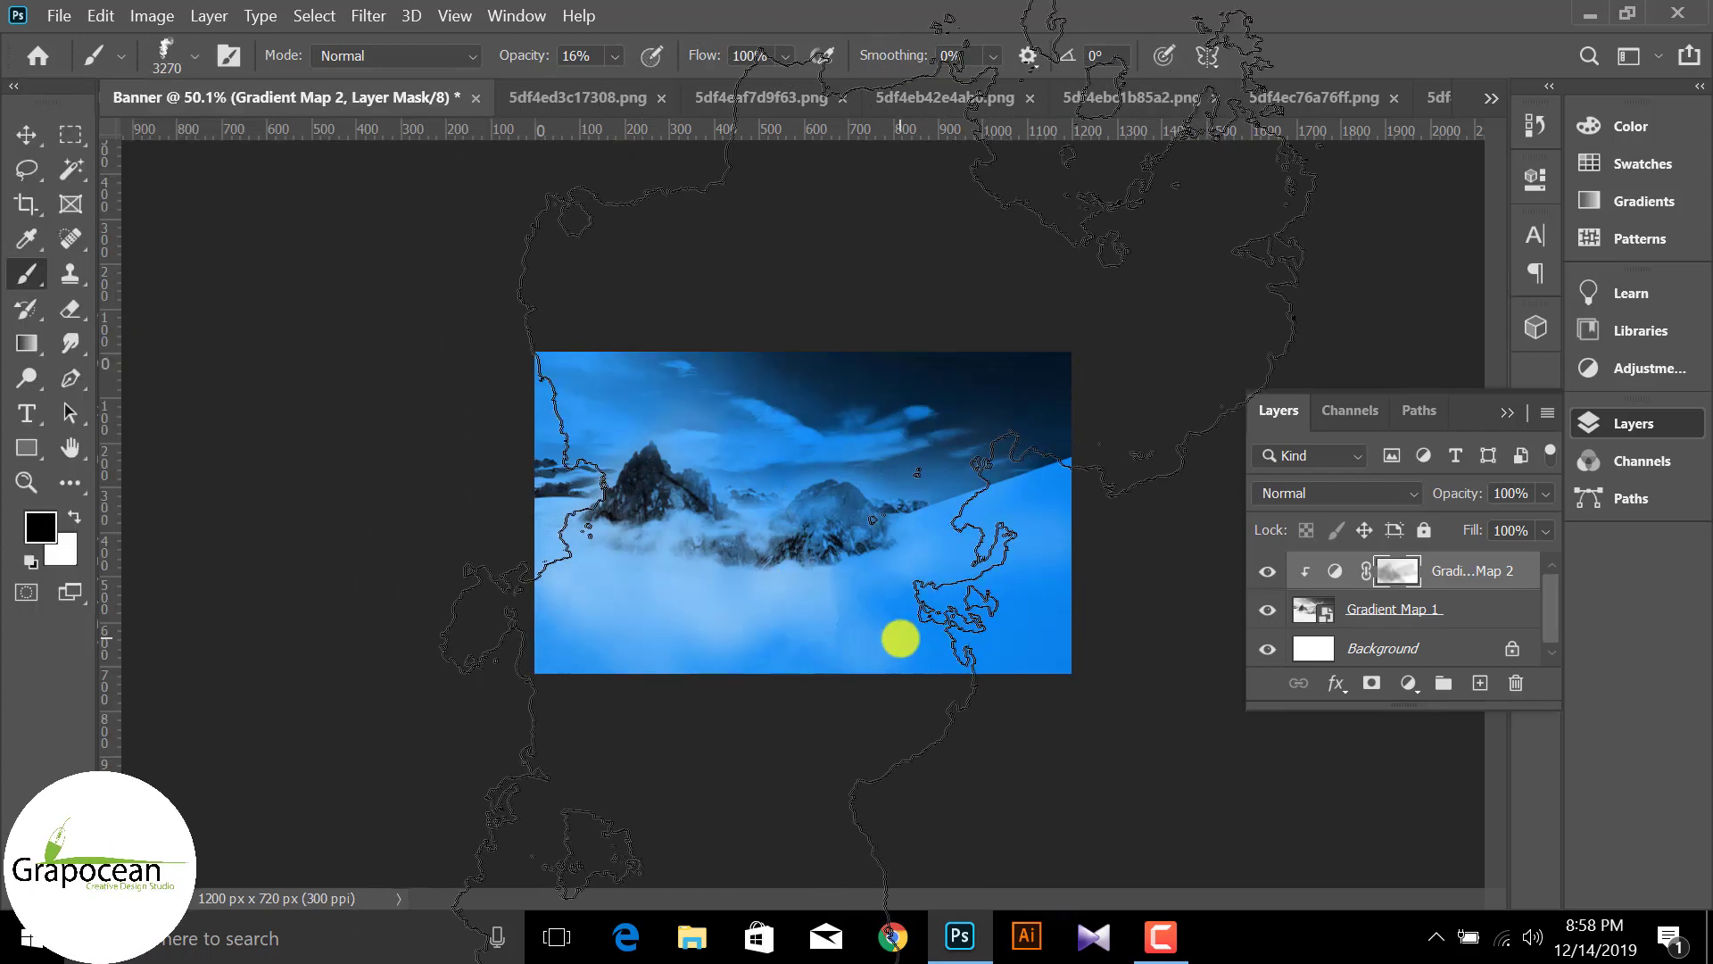
Step: Return to the Brush tool and shrink the smoke brush to 1800 px
{"action": "key", "text": "p"}
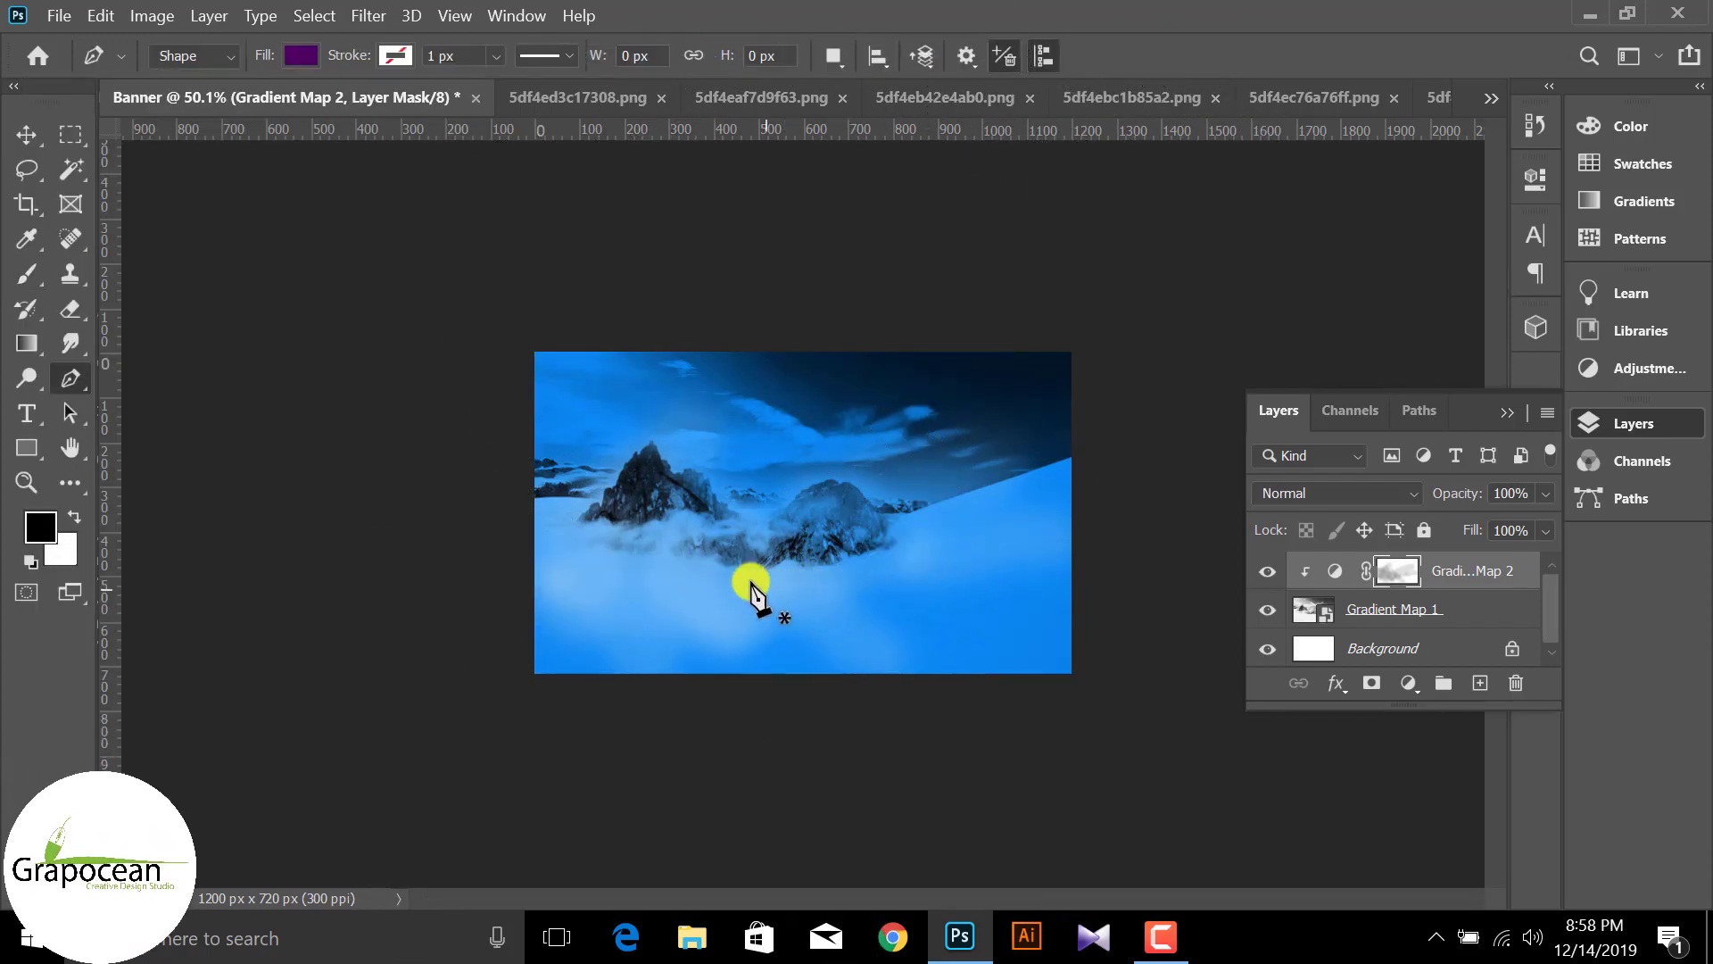
{"action": "key", "text": "b"}
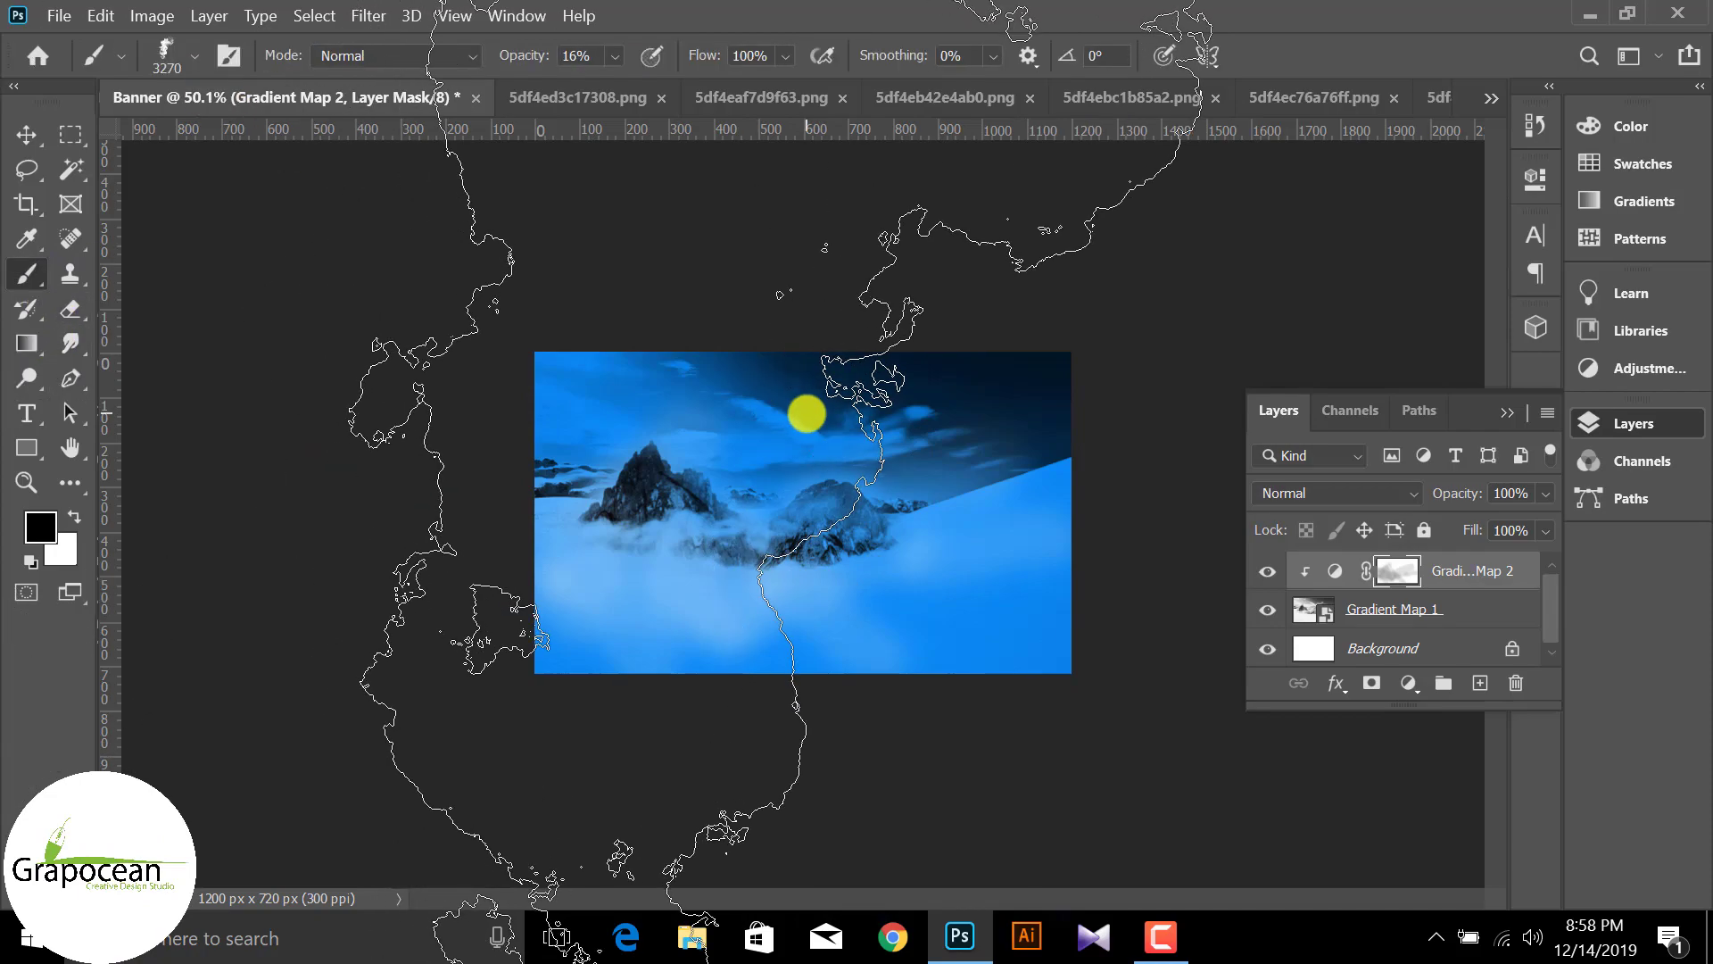
{"action": "key", "text": "bracketleft"}
{"action": "key", "text": "bracketleft"}
{"action": "key", "text": "bracketleft"}
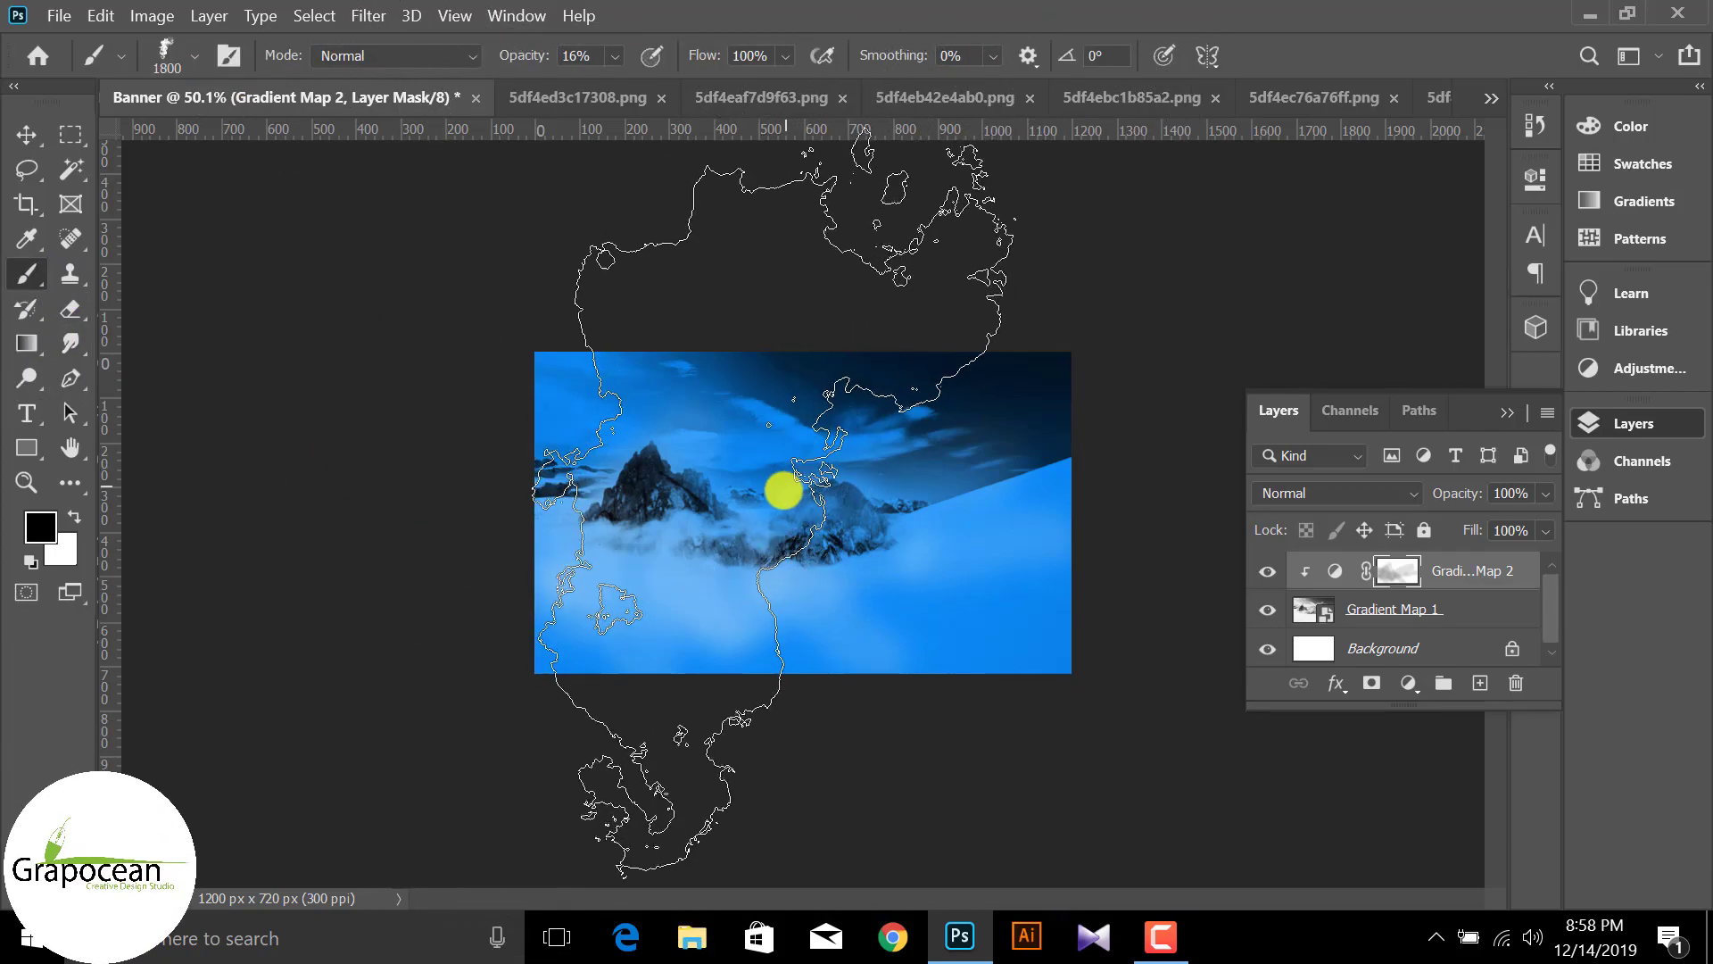
{"action": "key", "text": "bracketleft"}
{"action": "key", "text": "bracketleft"}
{"action": "key", "text": "bracketleft"}
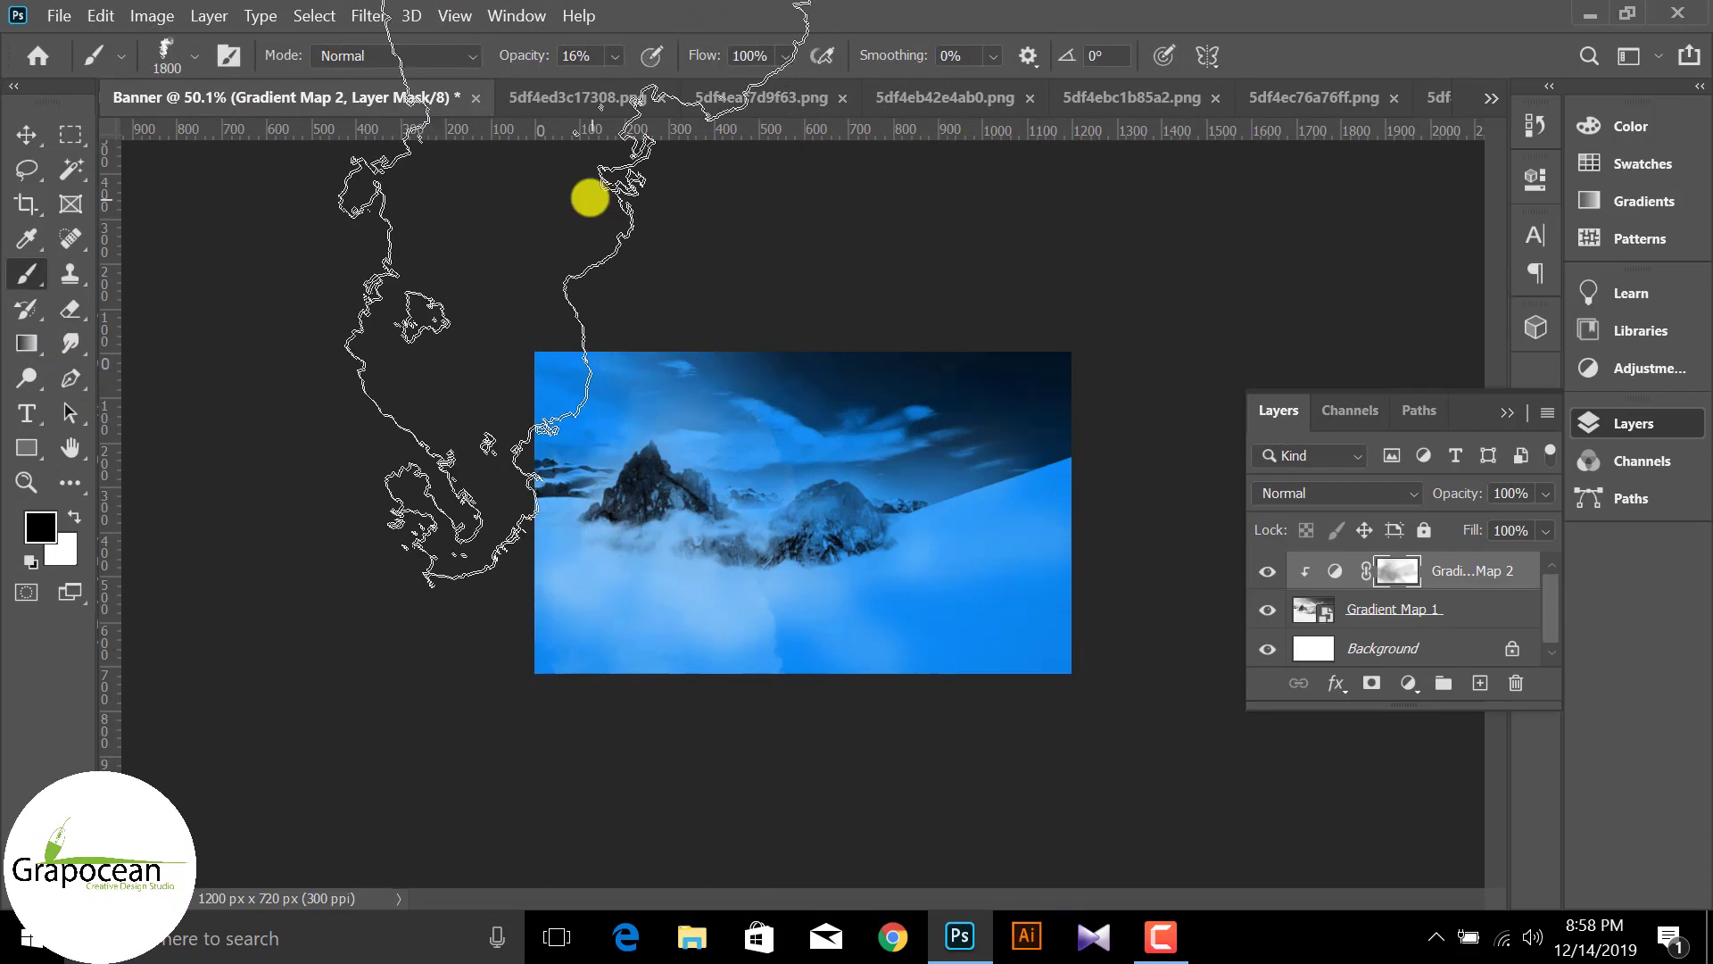
Step: Paint smoke-brush strokes on the gradient map mask over the left and central clouds
{"action": "left_click_drag", "start_coordinate": [535, 60], "coordinate": [556, 60]}
{"action": "left_click", "coordinate": [746, 452]}
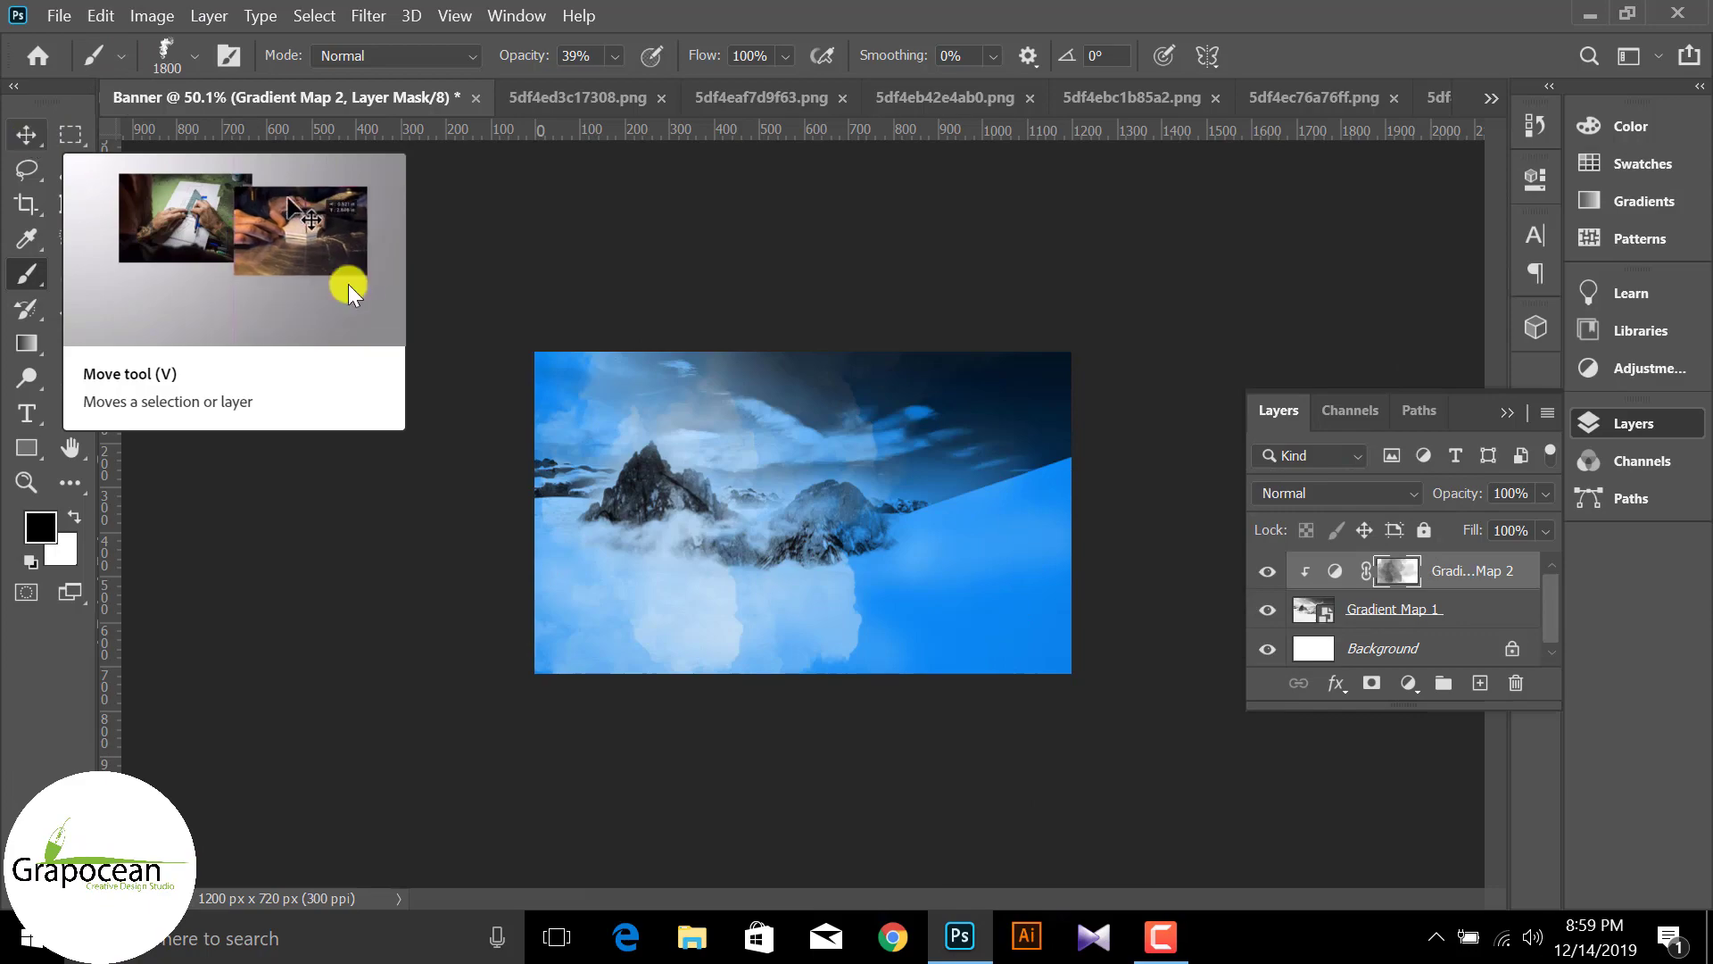
{"action": "left_click", "coordinate": [624, 444]}
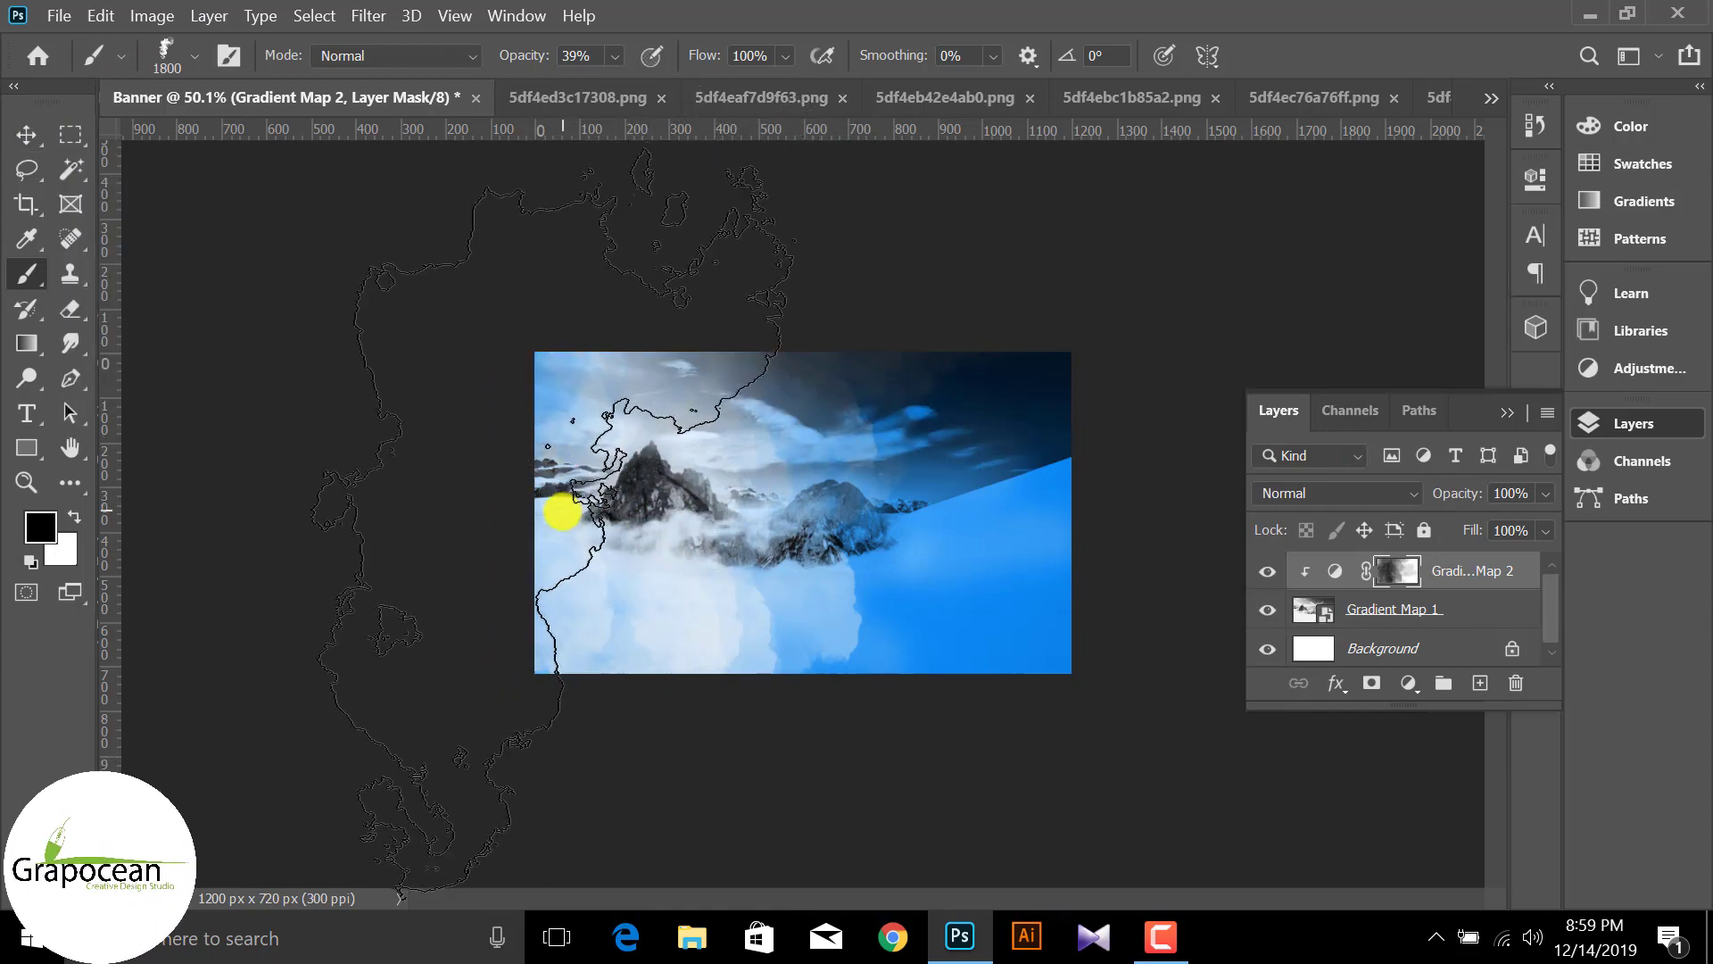
{"action": "left_click", "coordinate": [566, 509]}
{"action": "left_click_drag", "start_coordinate": [699, 571], "coordinate": [818, 571]}
{"action": "mouse_move", "coordinate": [1404, 568]}
{"action": "left_mouse_down"}
{"action": "mouse_move", "coordinate": [1440, 593]}
{"action": "mouse_move", "coordinate": [1082, 752]}
{"action": "left_mouse_up"}
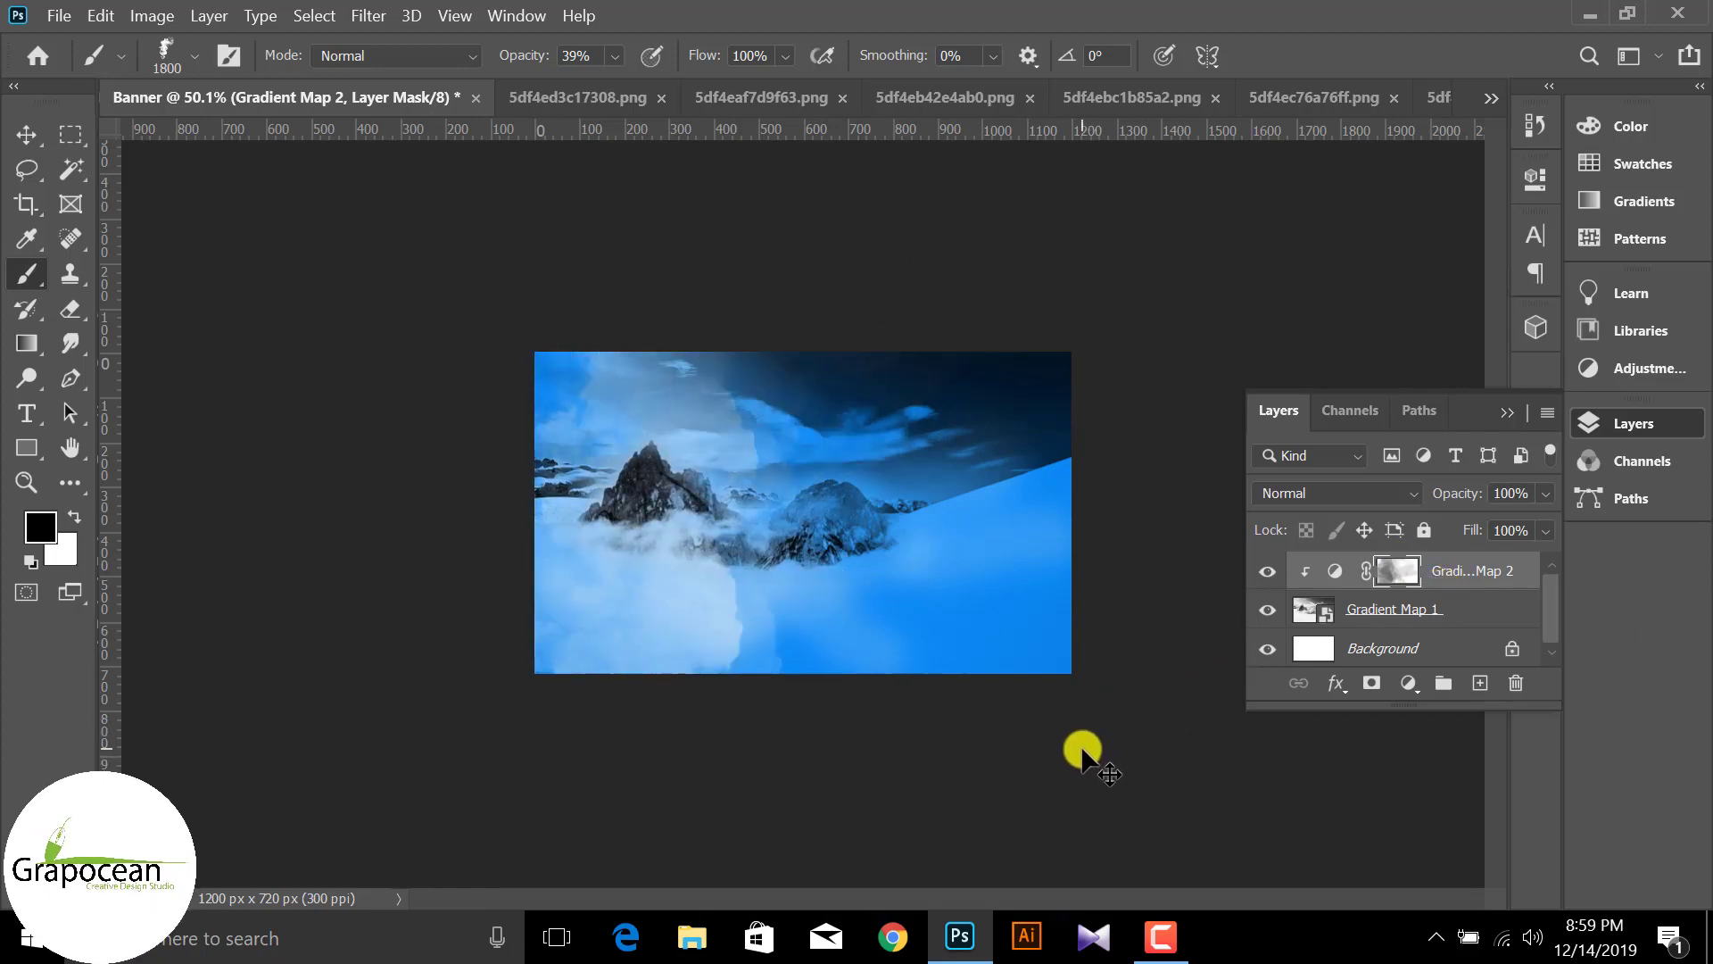
{"action": "left_click_drag", "start_coordinate": [822, 592], "coordinate": [765, 509]}
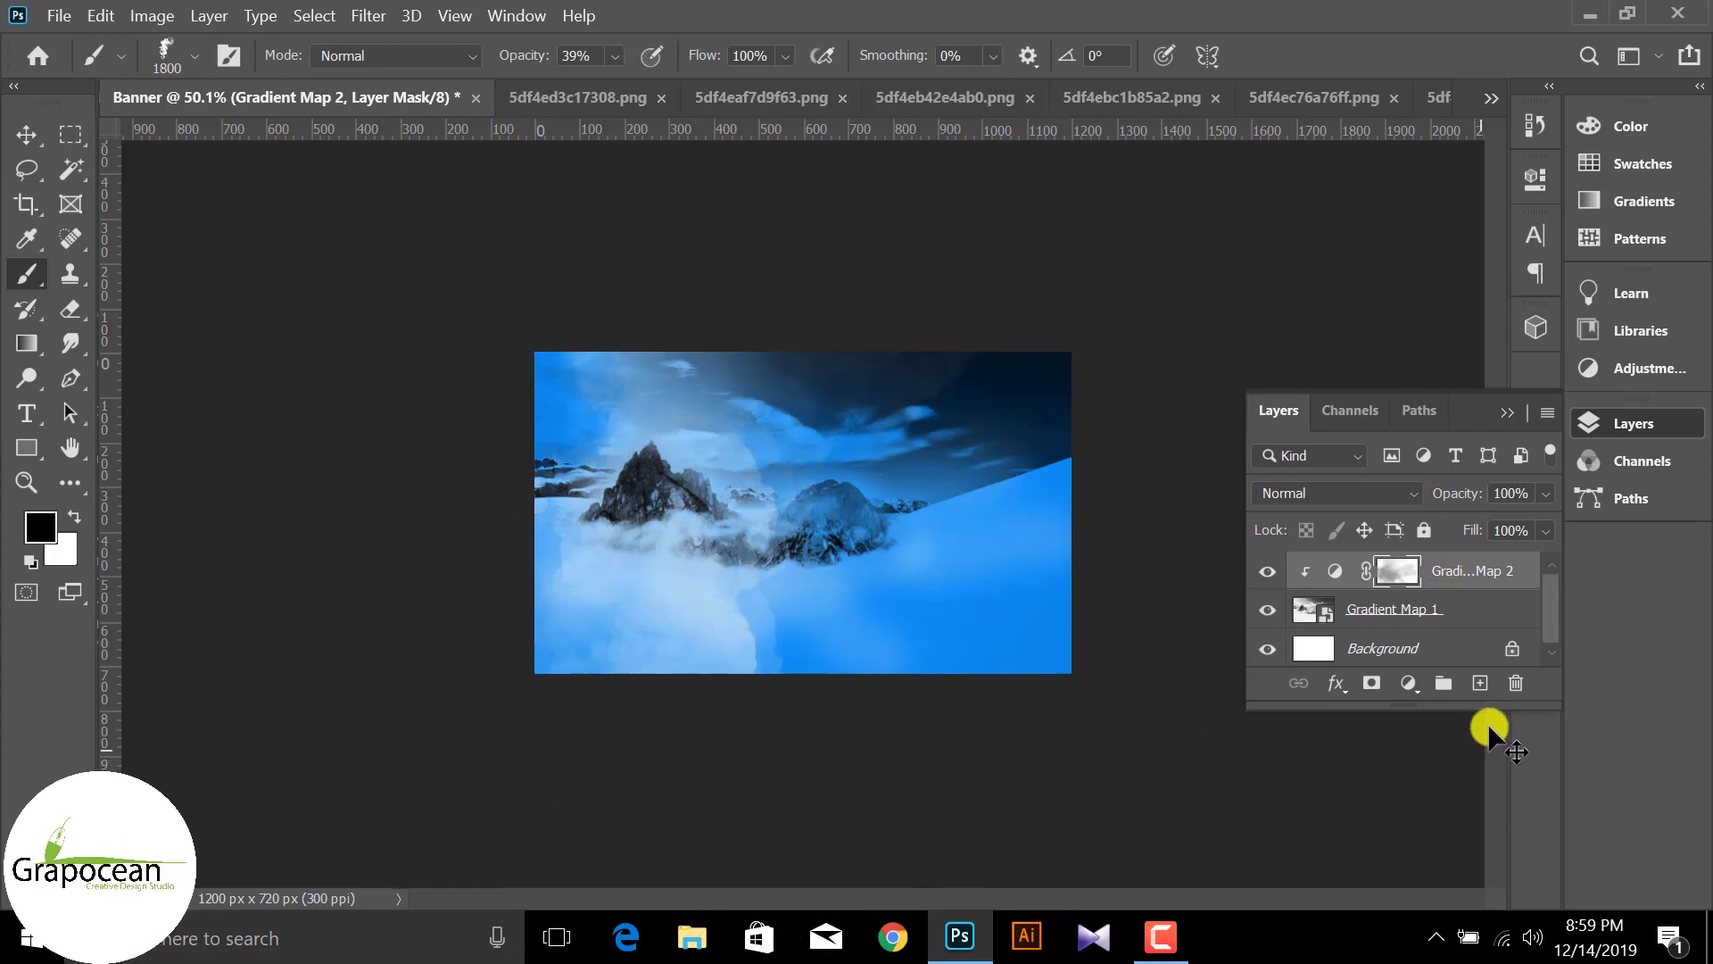
{"action": "mouse_move", "coordinate": [566, 523]}
{"action": "left_mouse_down"}
{"action": "mouse_move", "coordinate": [700, 501]}
{"action": "mouse_move", "coordinate": [1069, 754]}
{"action": "left_mouse_up"}
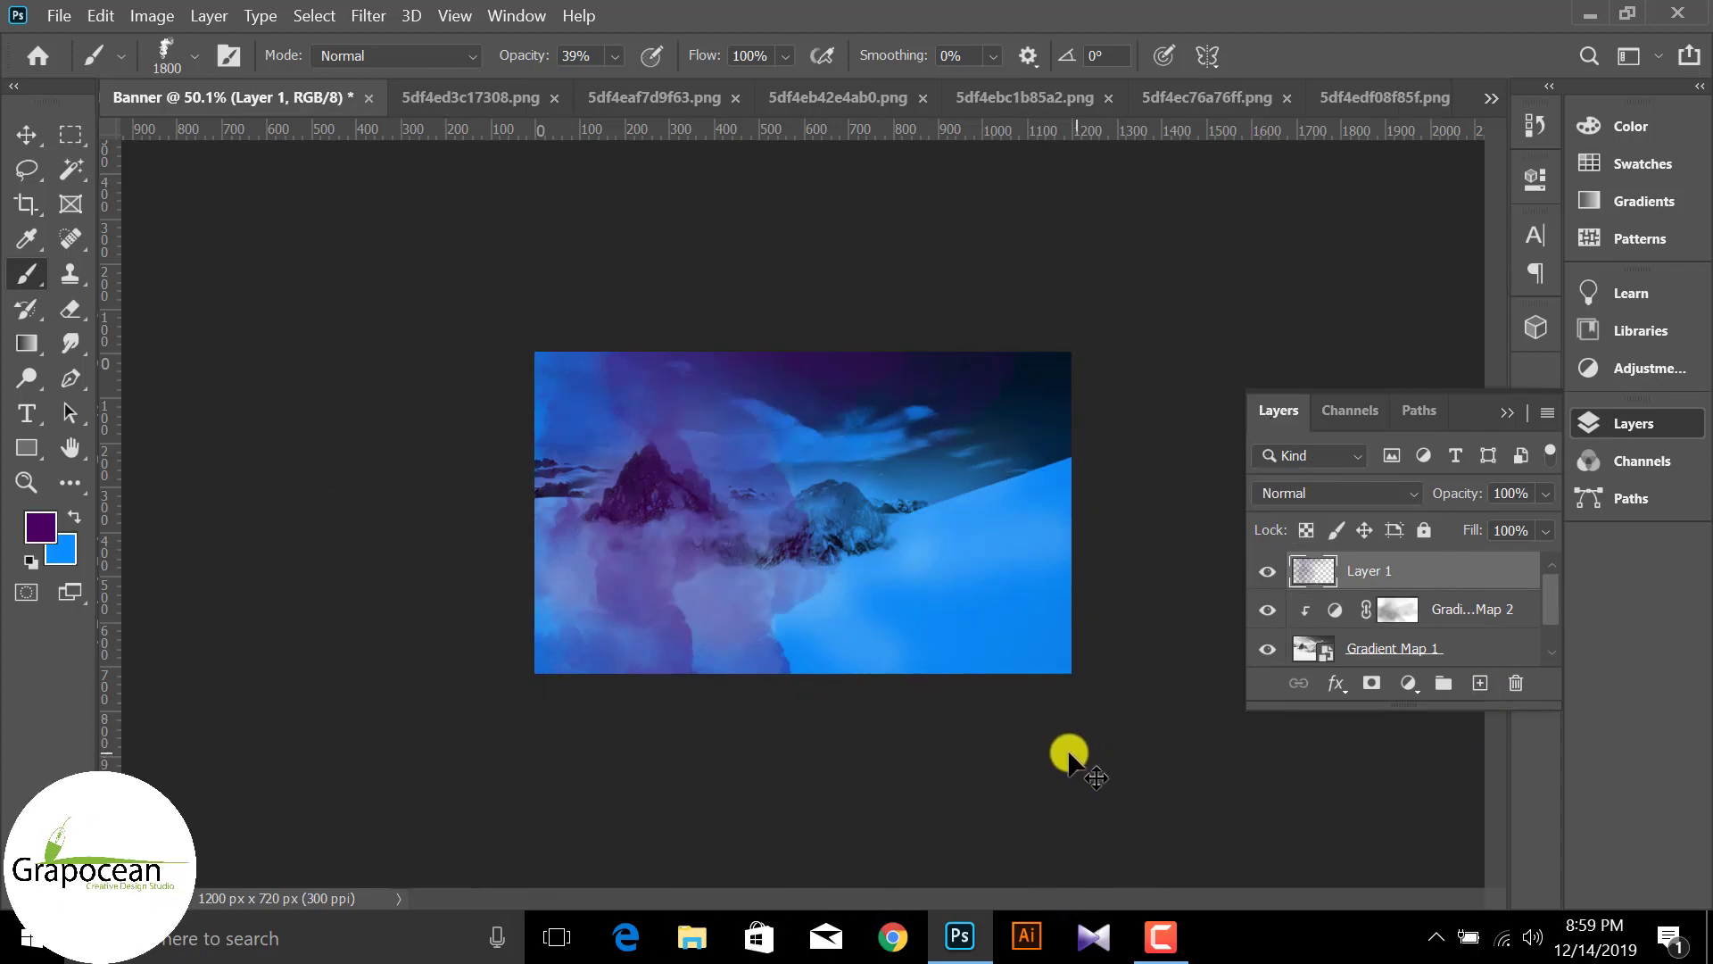
Step: Undo the purple strokes, then paint white mist on a new layer
{"action": "key", "text": "ctrl+z"}
{"action": "key", "text": "ctrl+z"}
{"action": "key", "text": "ctrl+z"}
{"action": "key", "text": "ctrl+z"}
{"action": "left_click", "coordinate": [39, 526]}
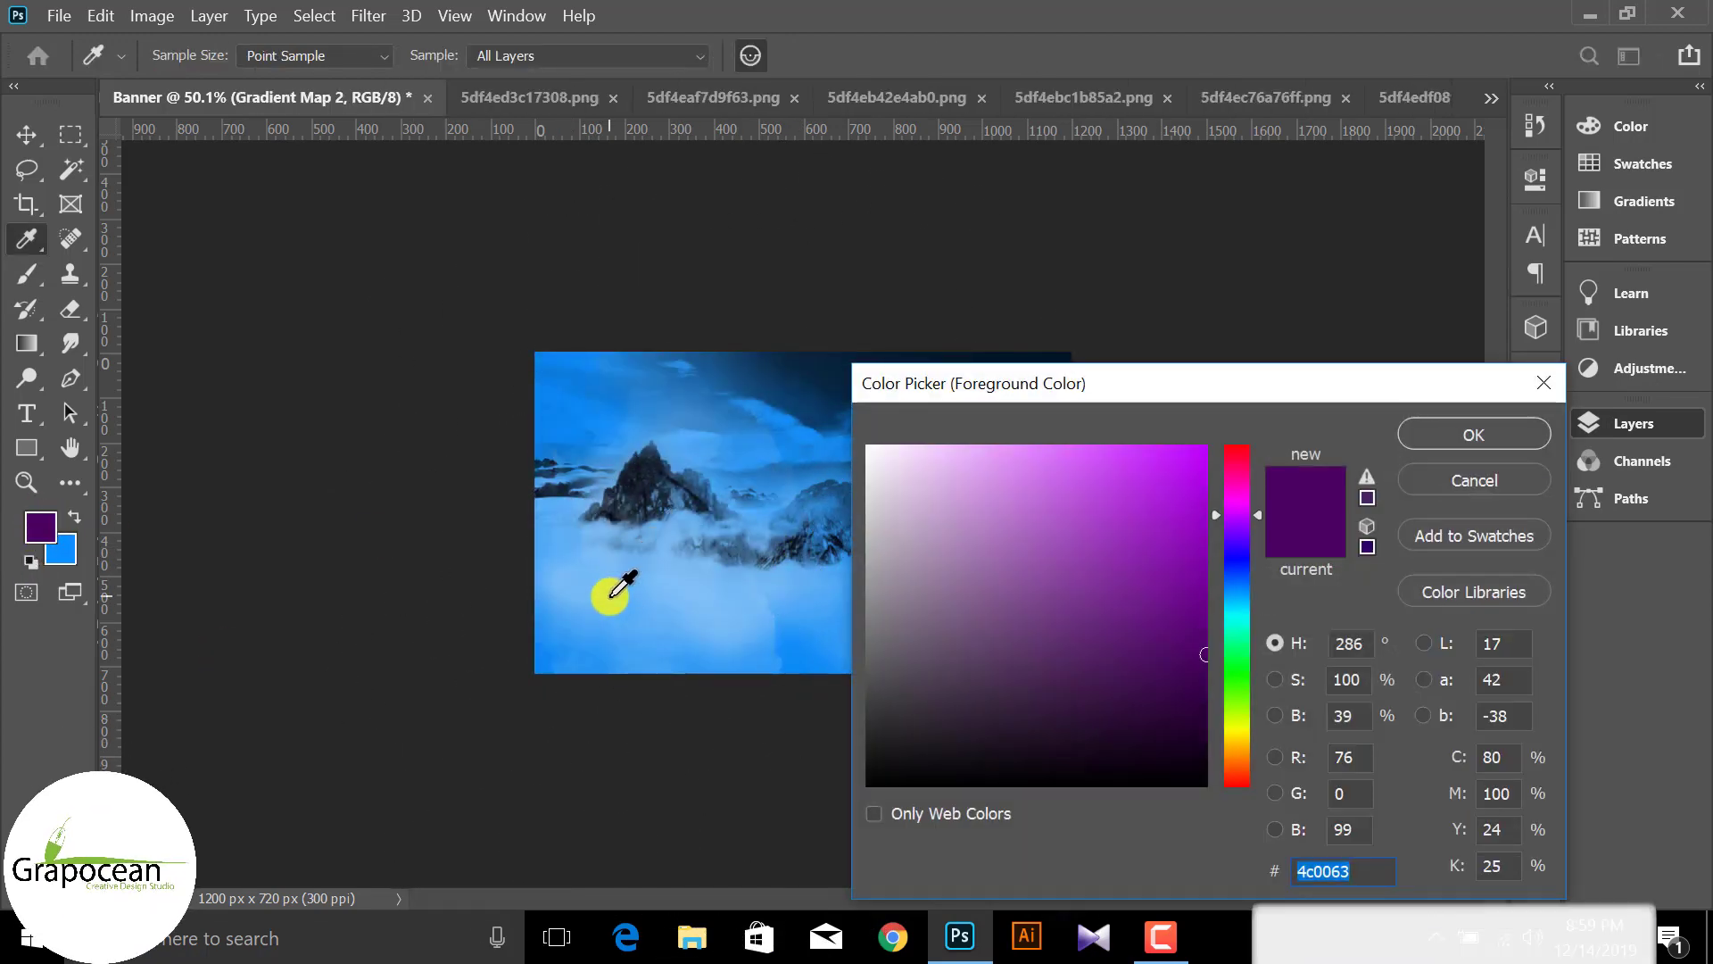
{"action": "left_click", "coordinate": [867, 446]}
{"action": "left_click", "coordinate": [1473, 435]}
{"action": "key", "text": "b"}
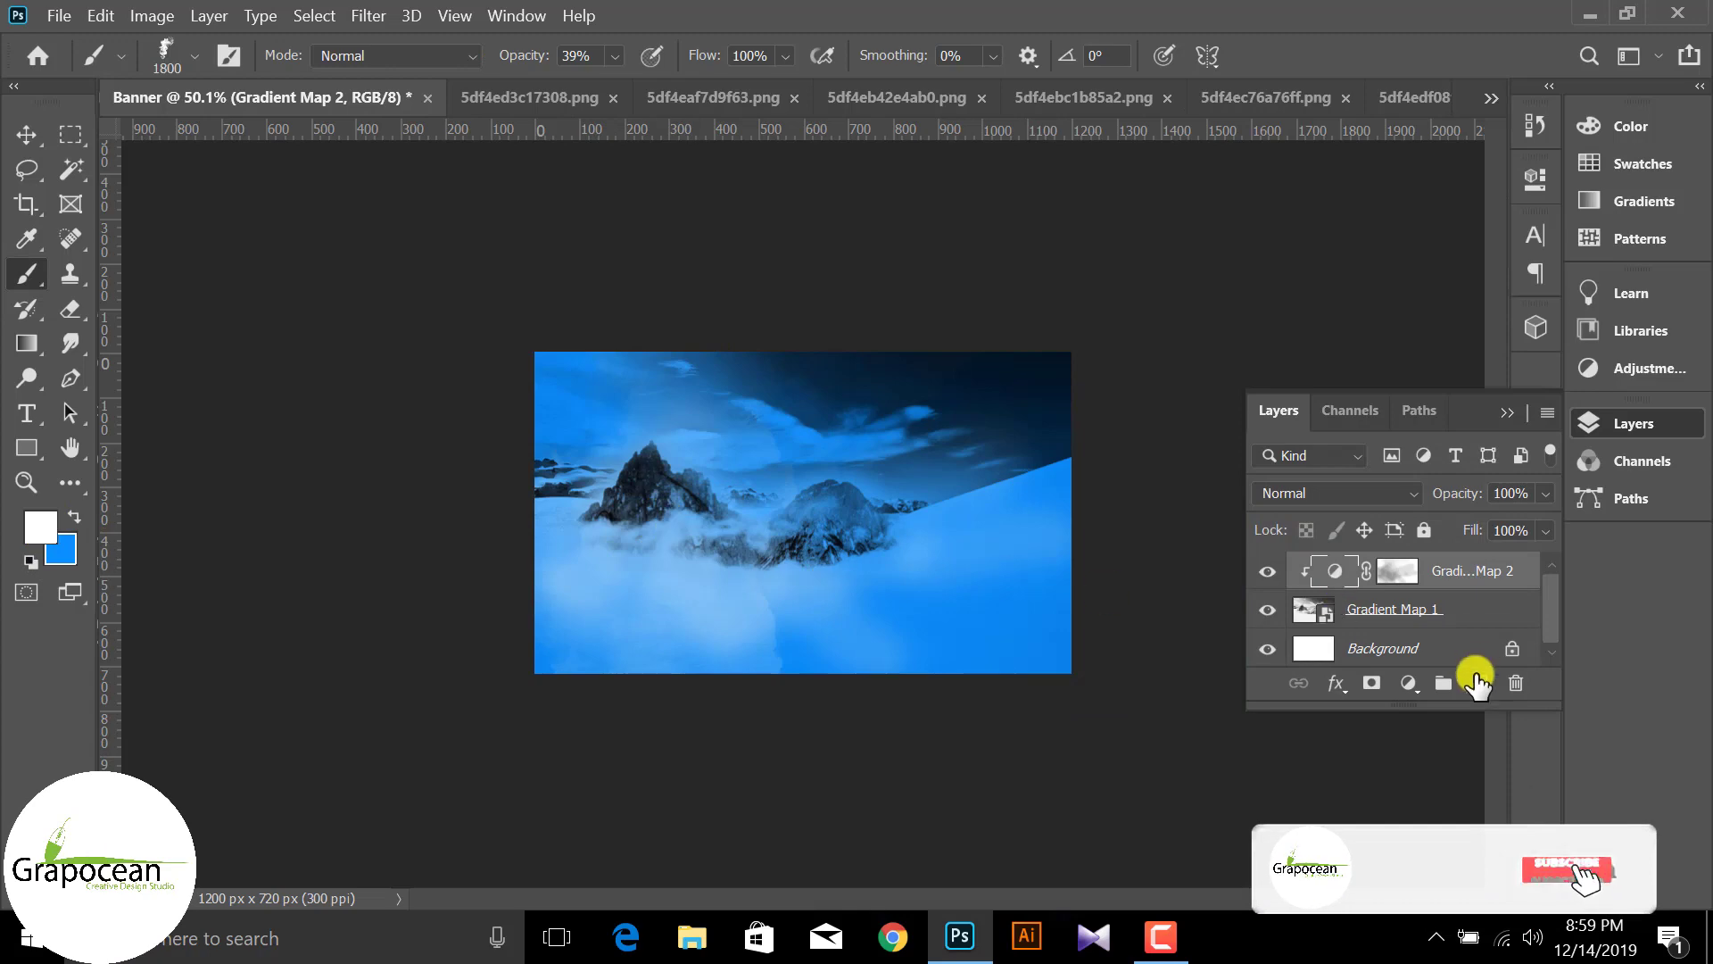
{"action": "left_click", "coordinate": [1477, 684]}
{"action": "left_click_drag", "start_coordinate": [707, 497], "coordinate": [987, 688]}
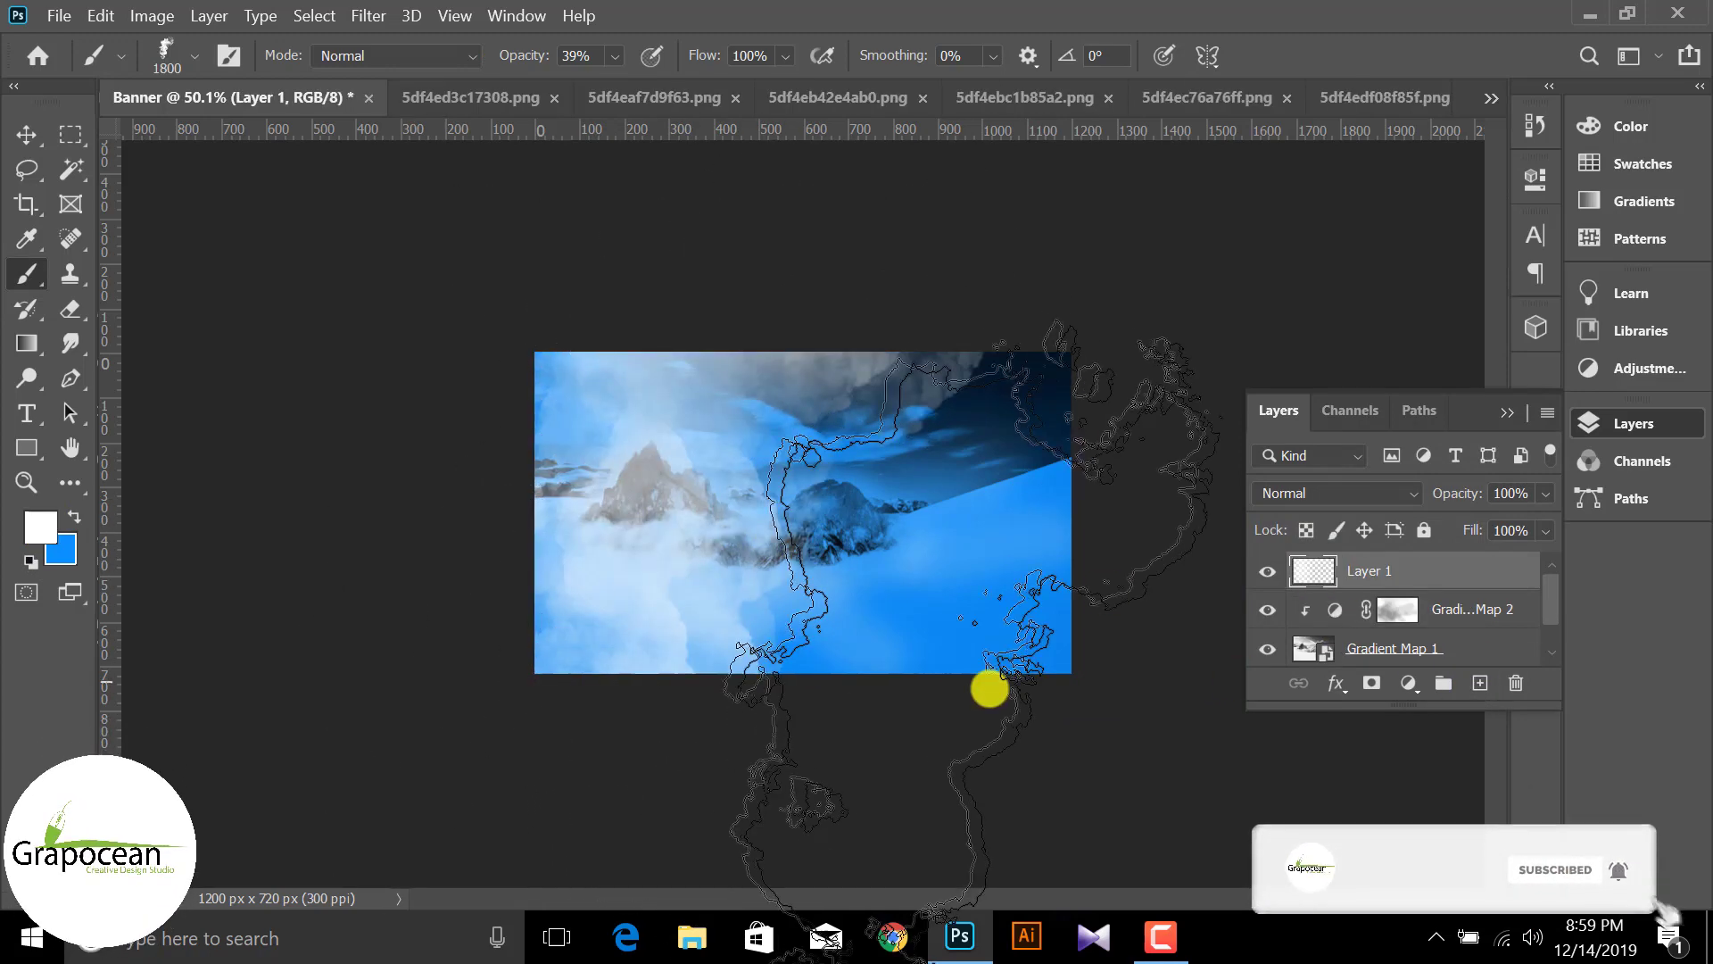
Step: Enable a Color Overlay effect in the mist layer's Blending Options
{"action": "right_click", "coordinate": [1330, 568]}
{"action": "left_click", "coordinate": [1116, 41]}
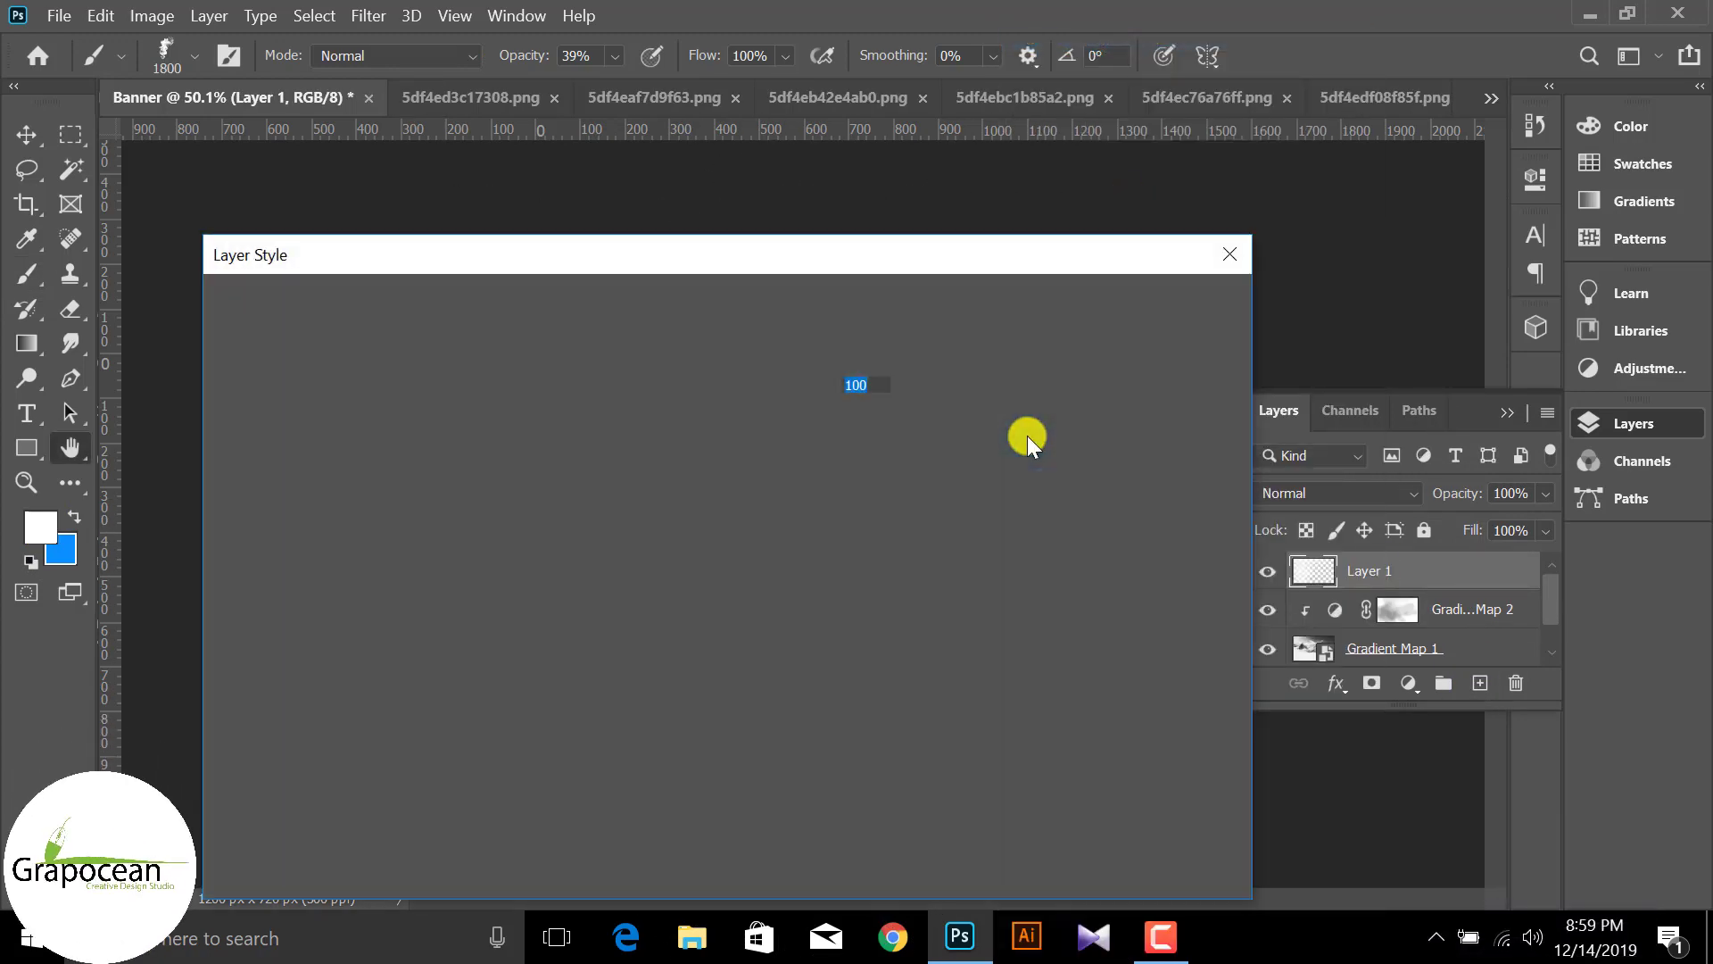
{"action": "left_click", "coordinate": [306, 627]}
{"action": "left_click_drag", "start_coordinate": [738, 260], "coordinate": [885, 711]}
Step: Set the overlay colour to a medium blue sampled from the canvas and apply it
{"action": "left_click", "coordinate": [1031, 817]}
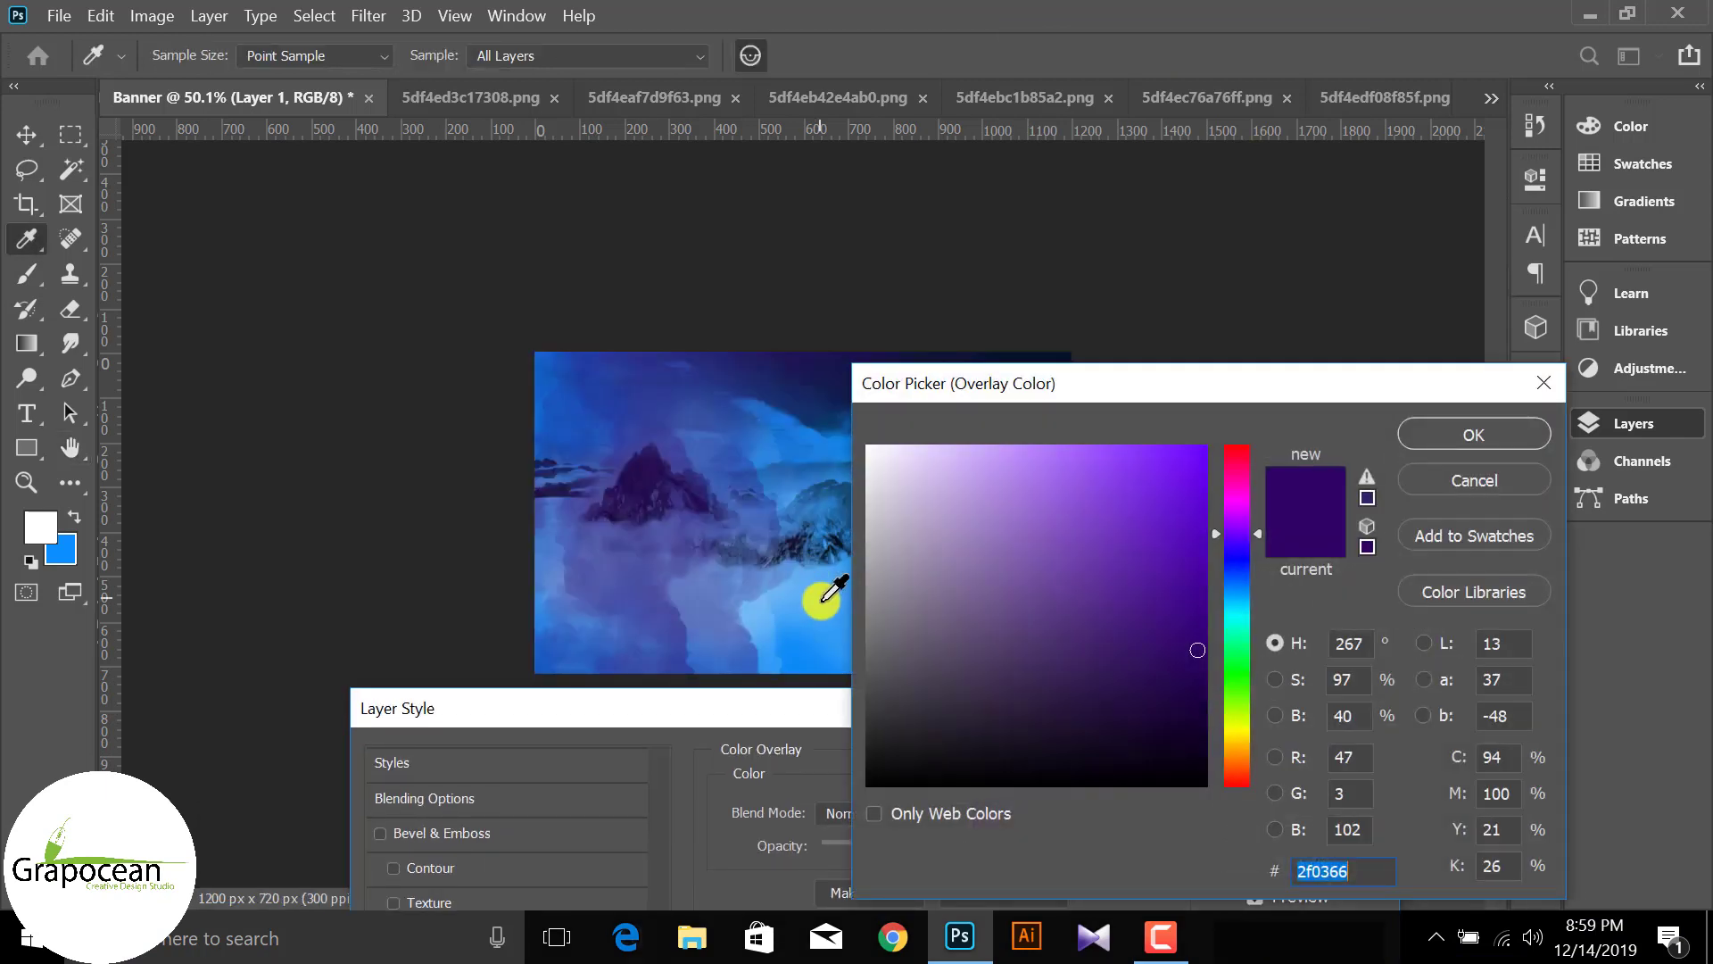
{"action": "left_click", "coordinate": [823, 600]}
{"action": "left_click_drag", "start_coordinate": [1118, 404], "coordinate": [1107, 664]}
{"action": "left_click", "coordinate": [995, 440]}
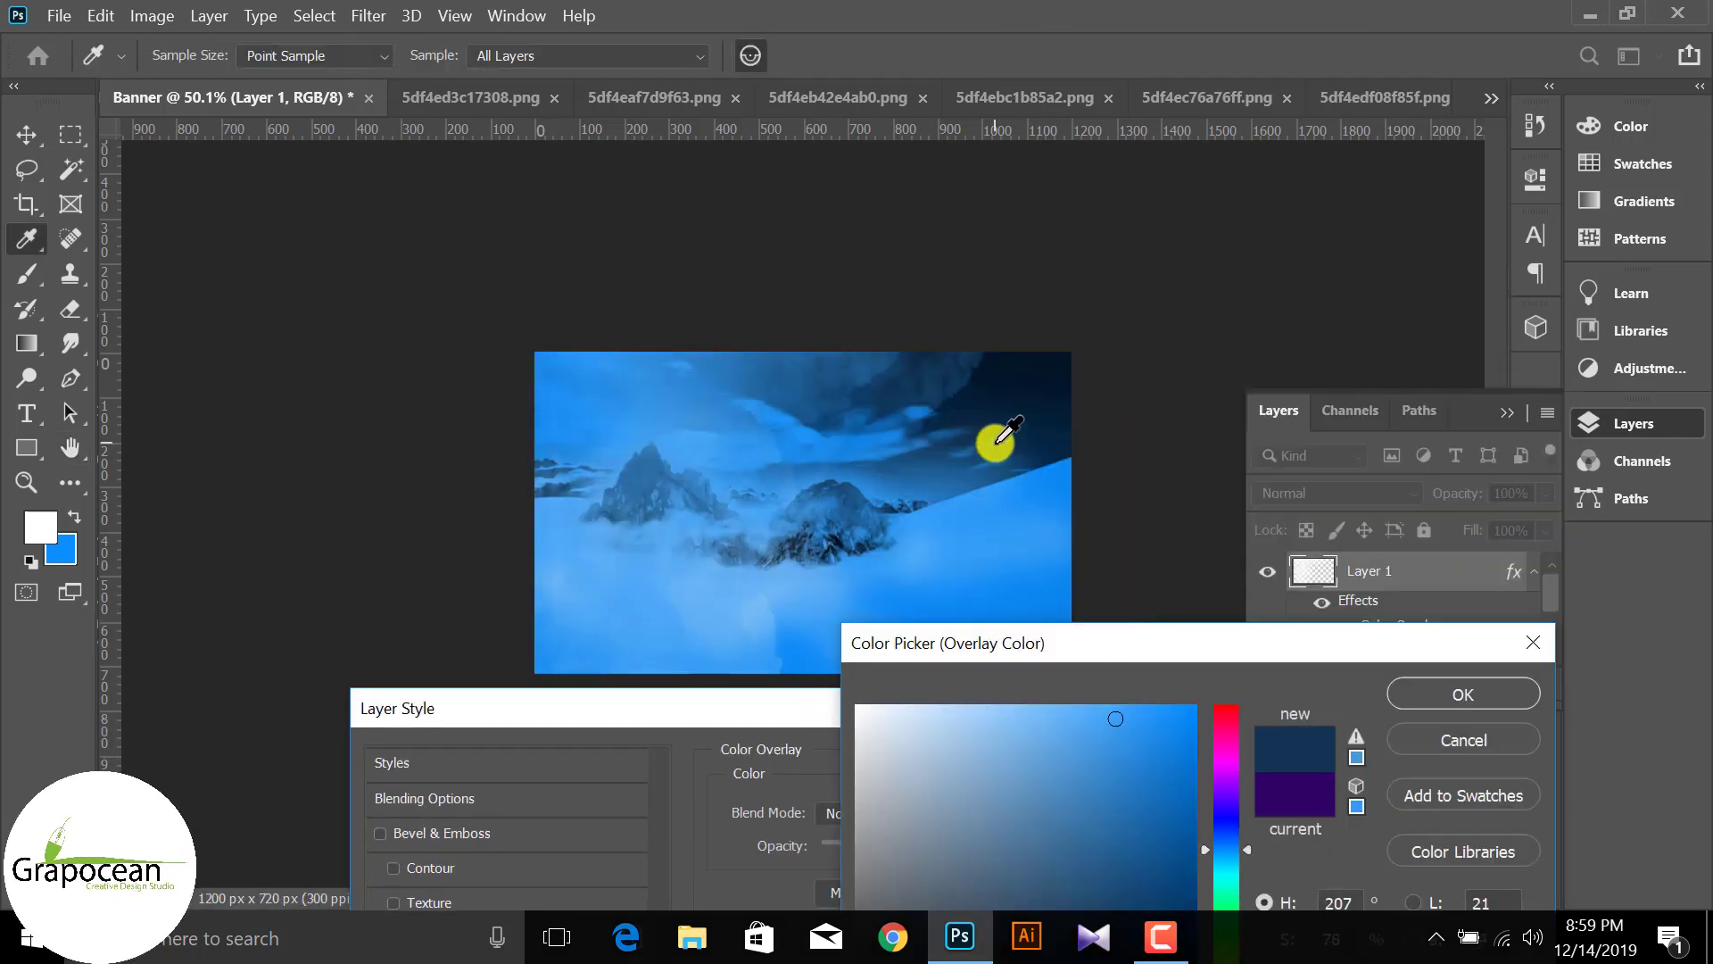
{"action": "left_click", "coordinate": [1021, 401]}
{"action": "left_click", "coordinate": [1013, 554]}
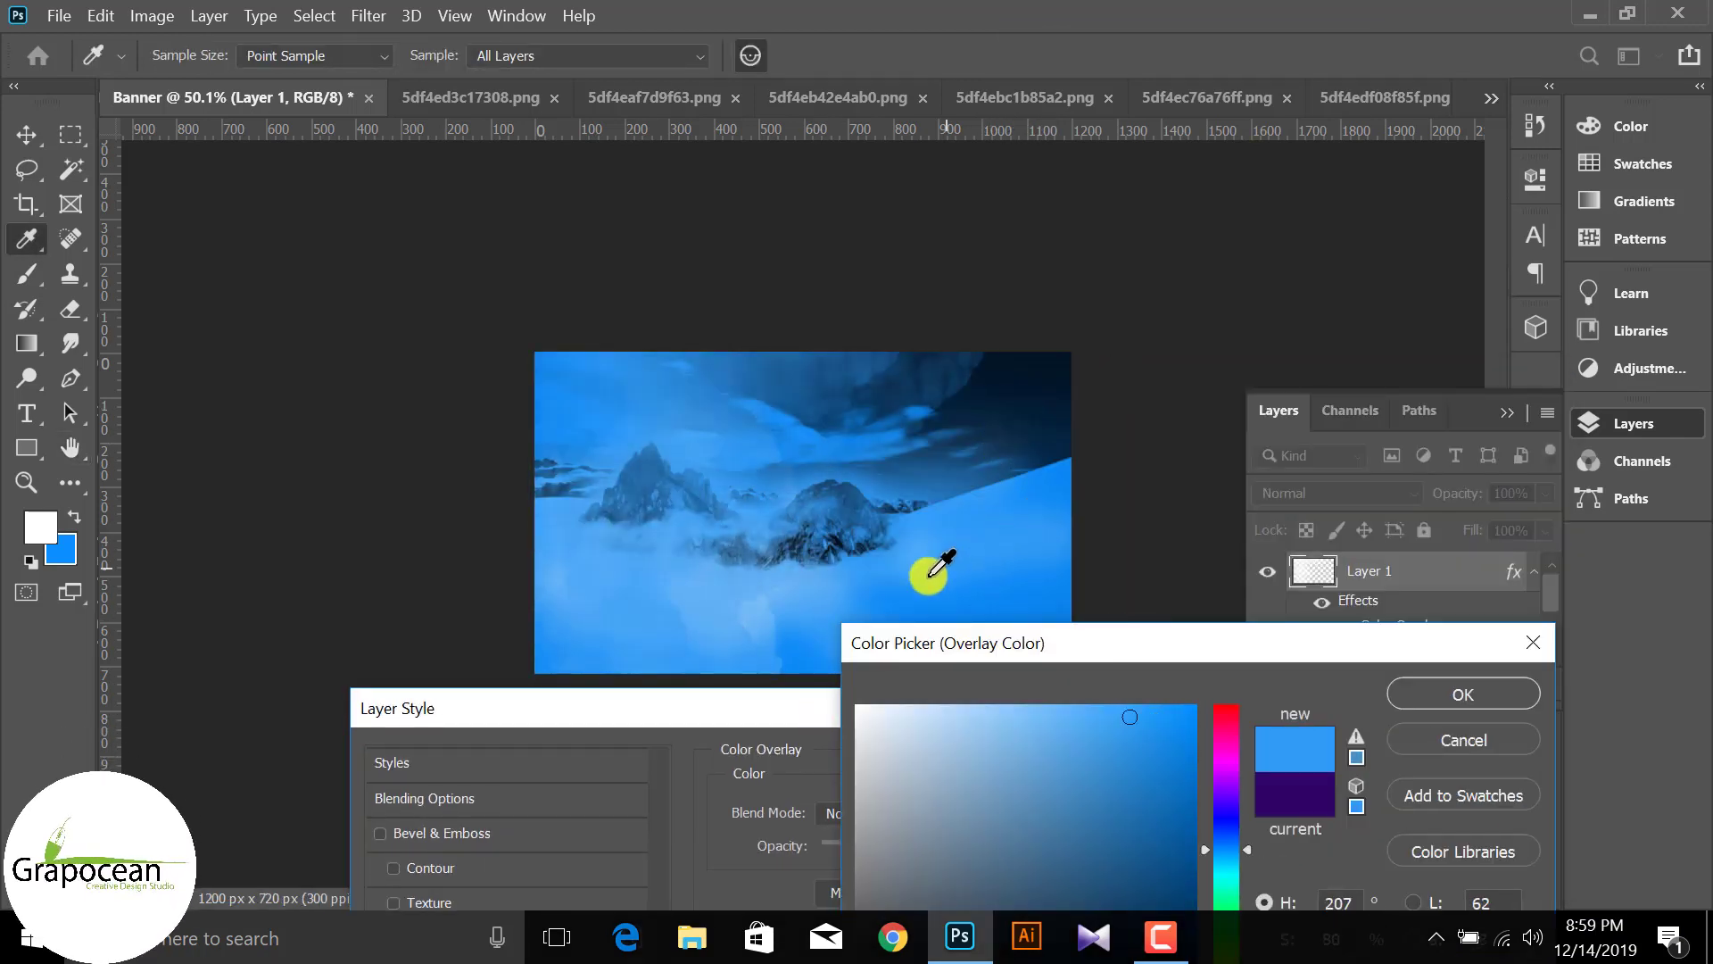
{"action": "left_click", "coordinate": [1195, 828]}
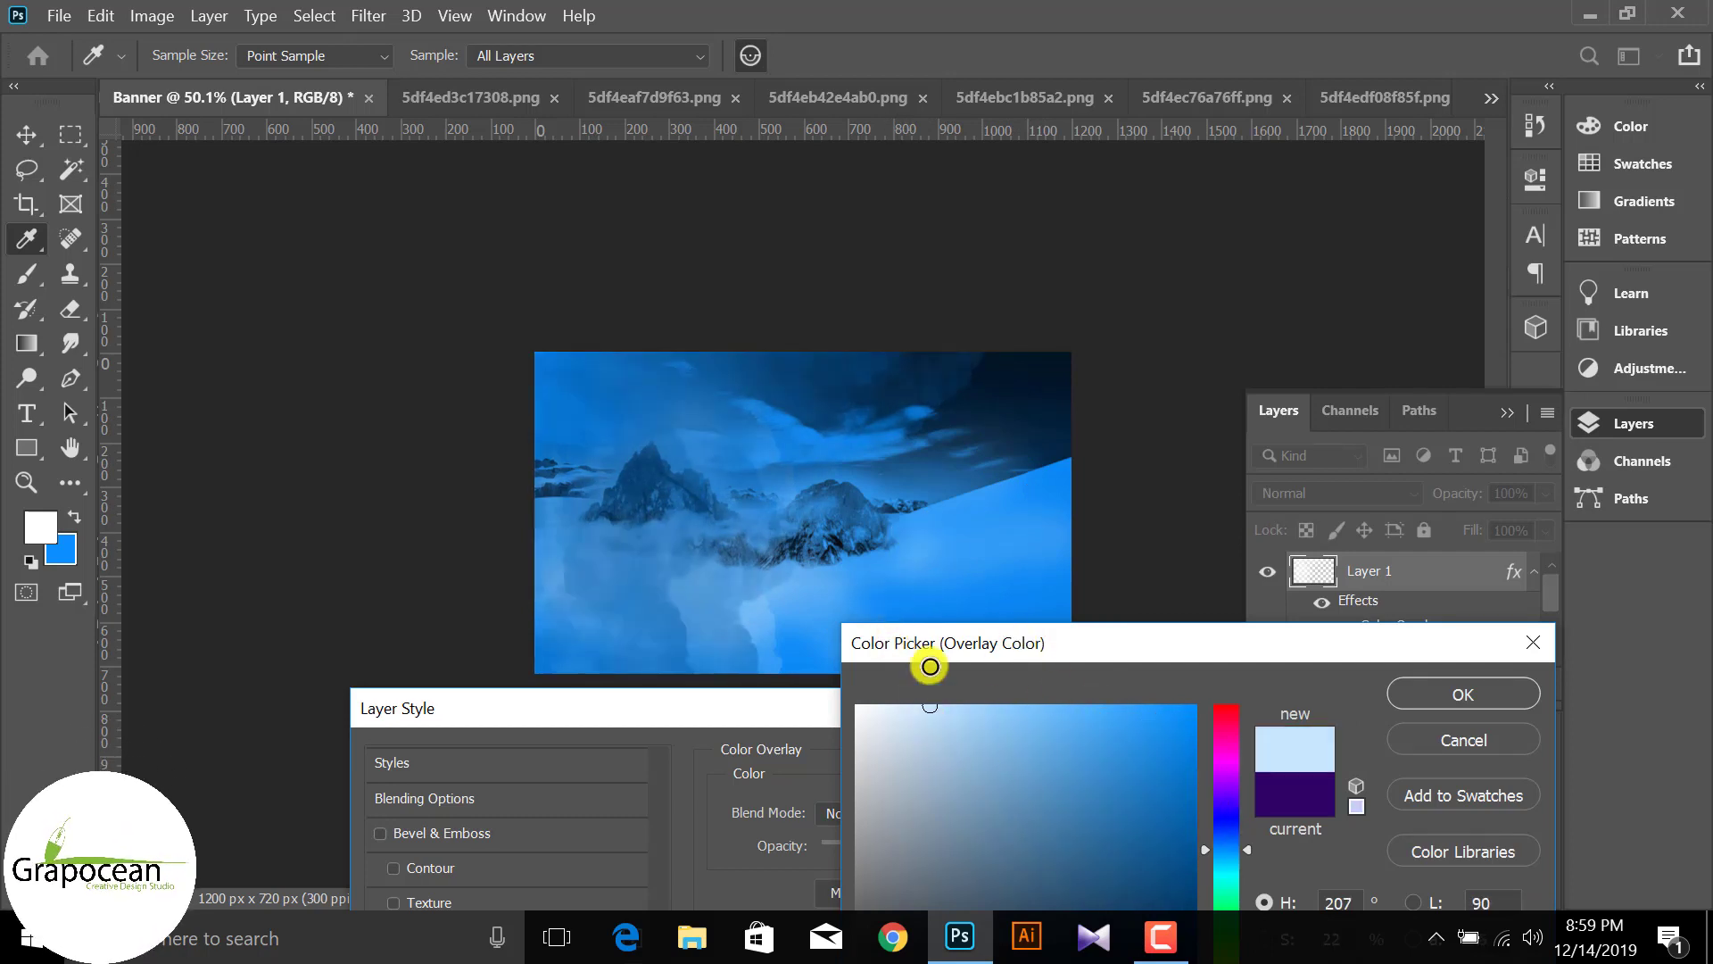
{"action": "left_click_drag", "start_coordinate": [930, 666], "coordinate": [1125, 656]}
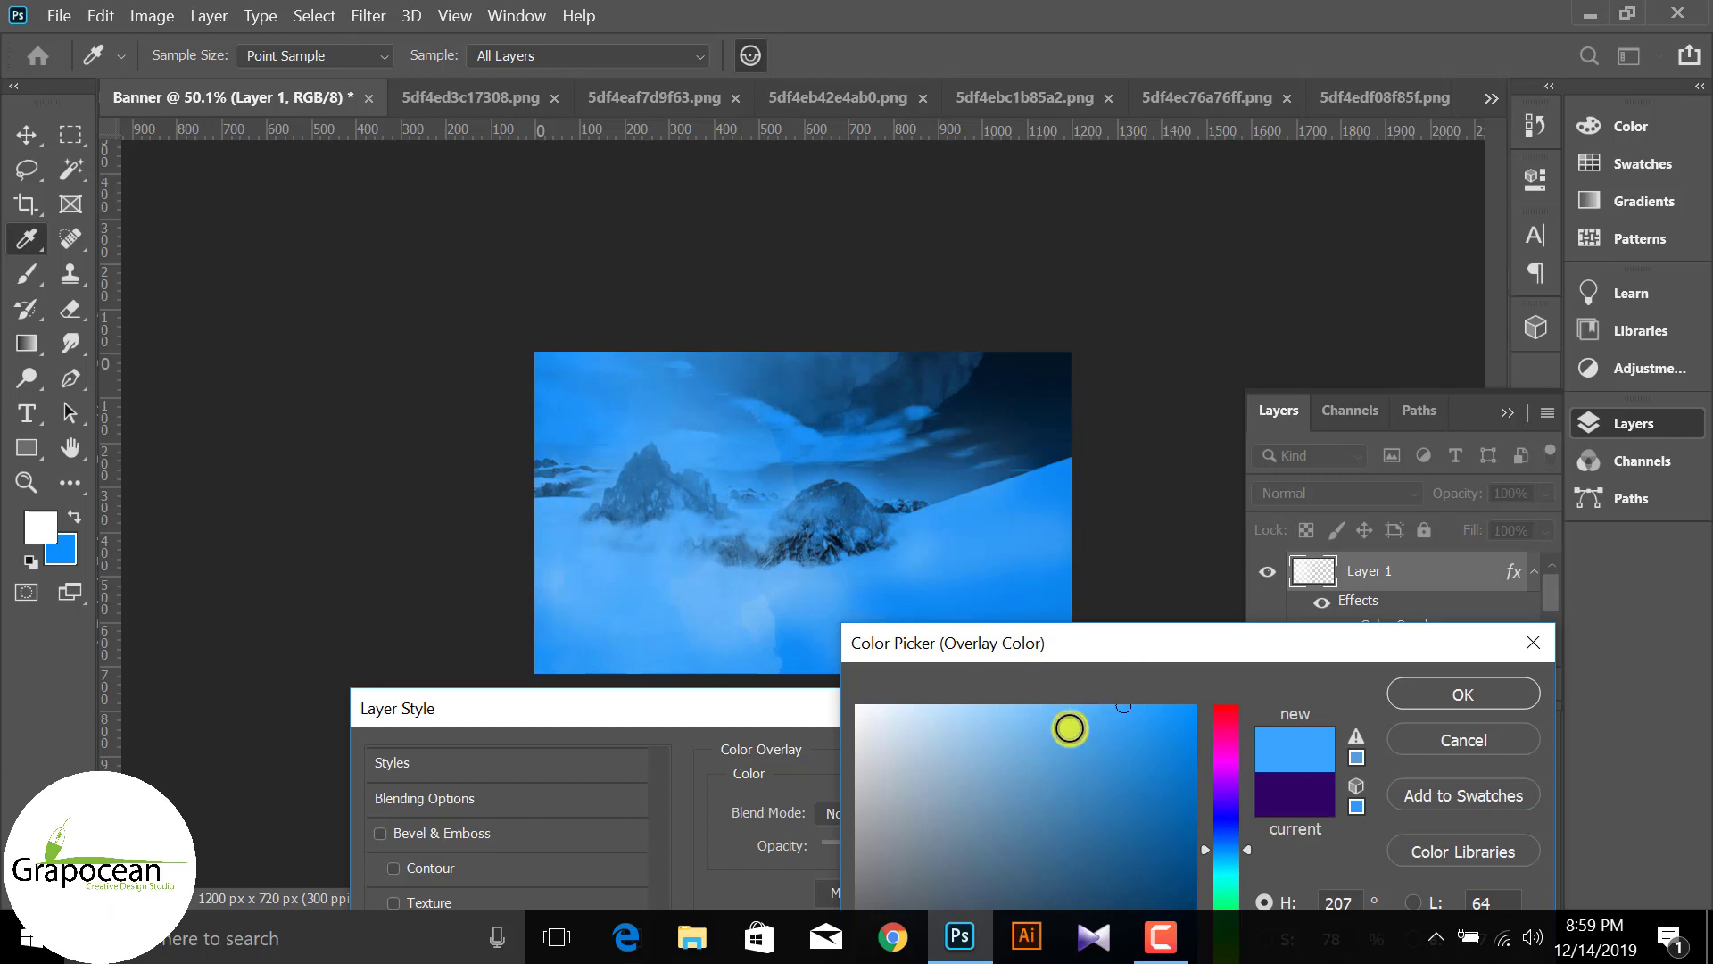
{"action": "left_click_drag", "start_coordinate": [1076, 694], "coordinate": [1133, 700]}
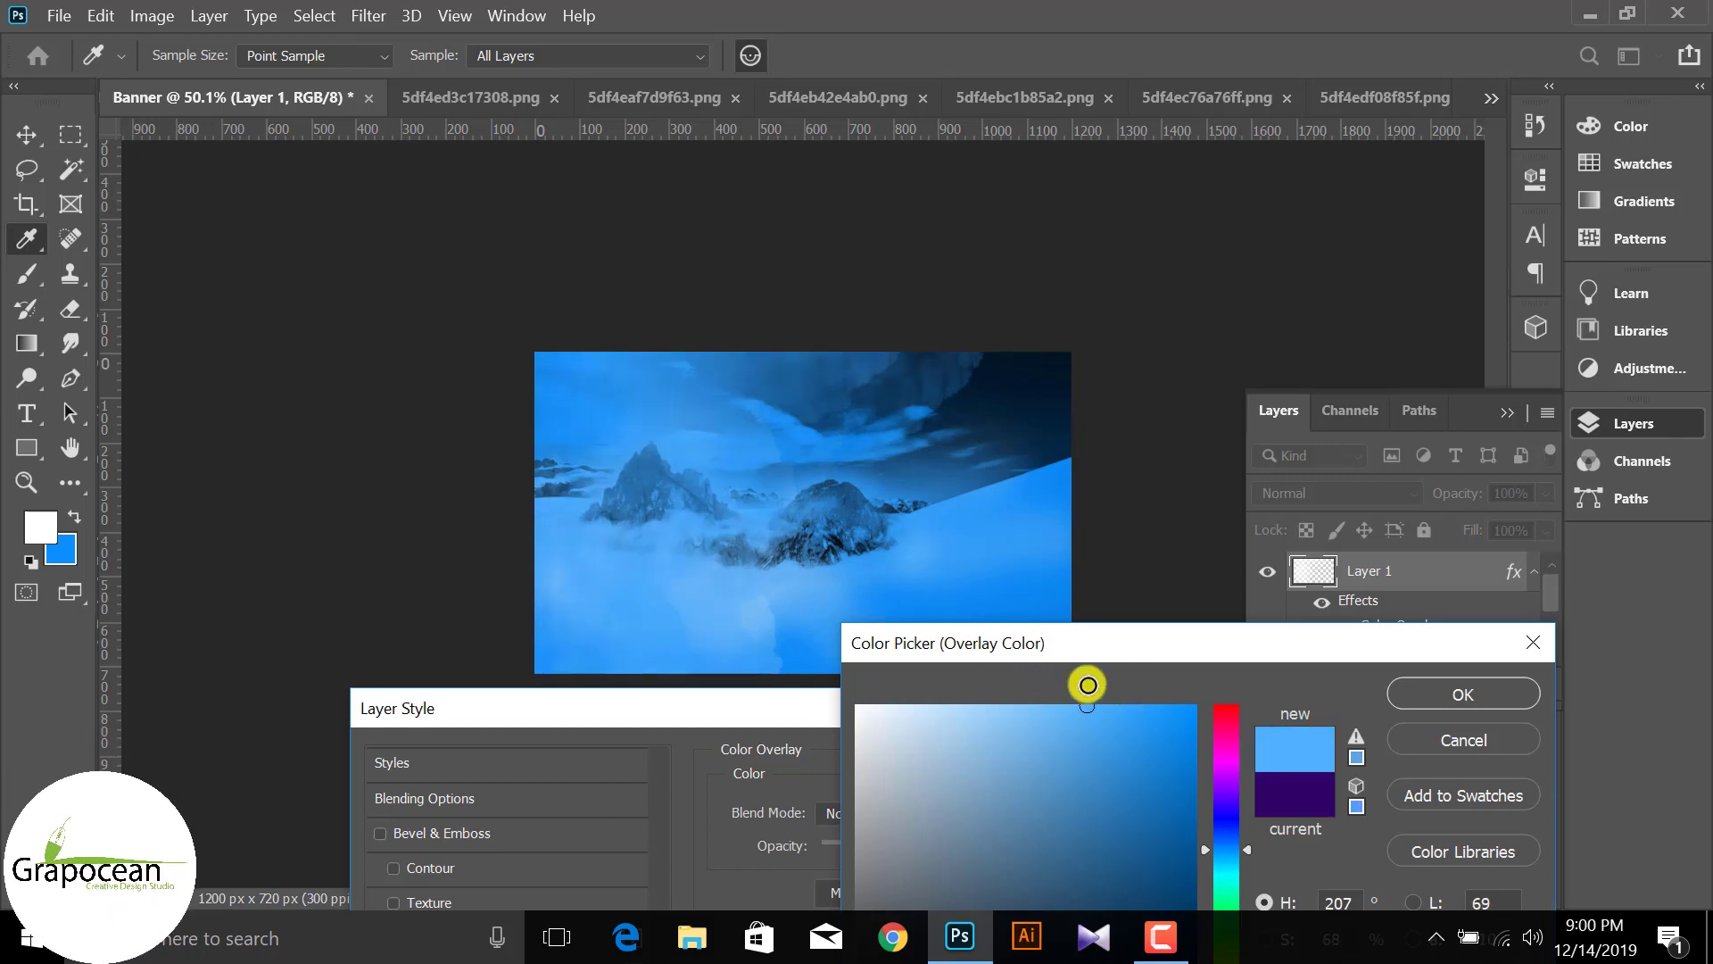
{"action": "left_click", "coordinate": [1464, 694]}
{"action": "left_click", "coordinate": [1289, 751]}
{"action": "key", "text": "b"}
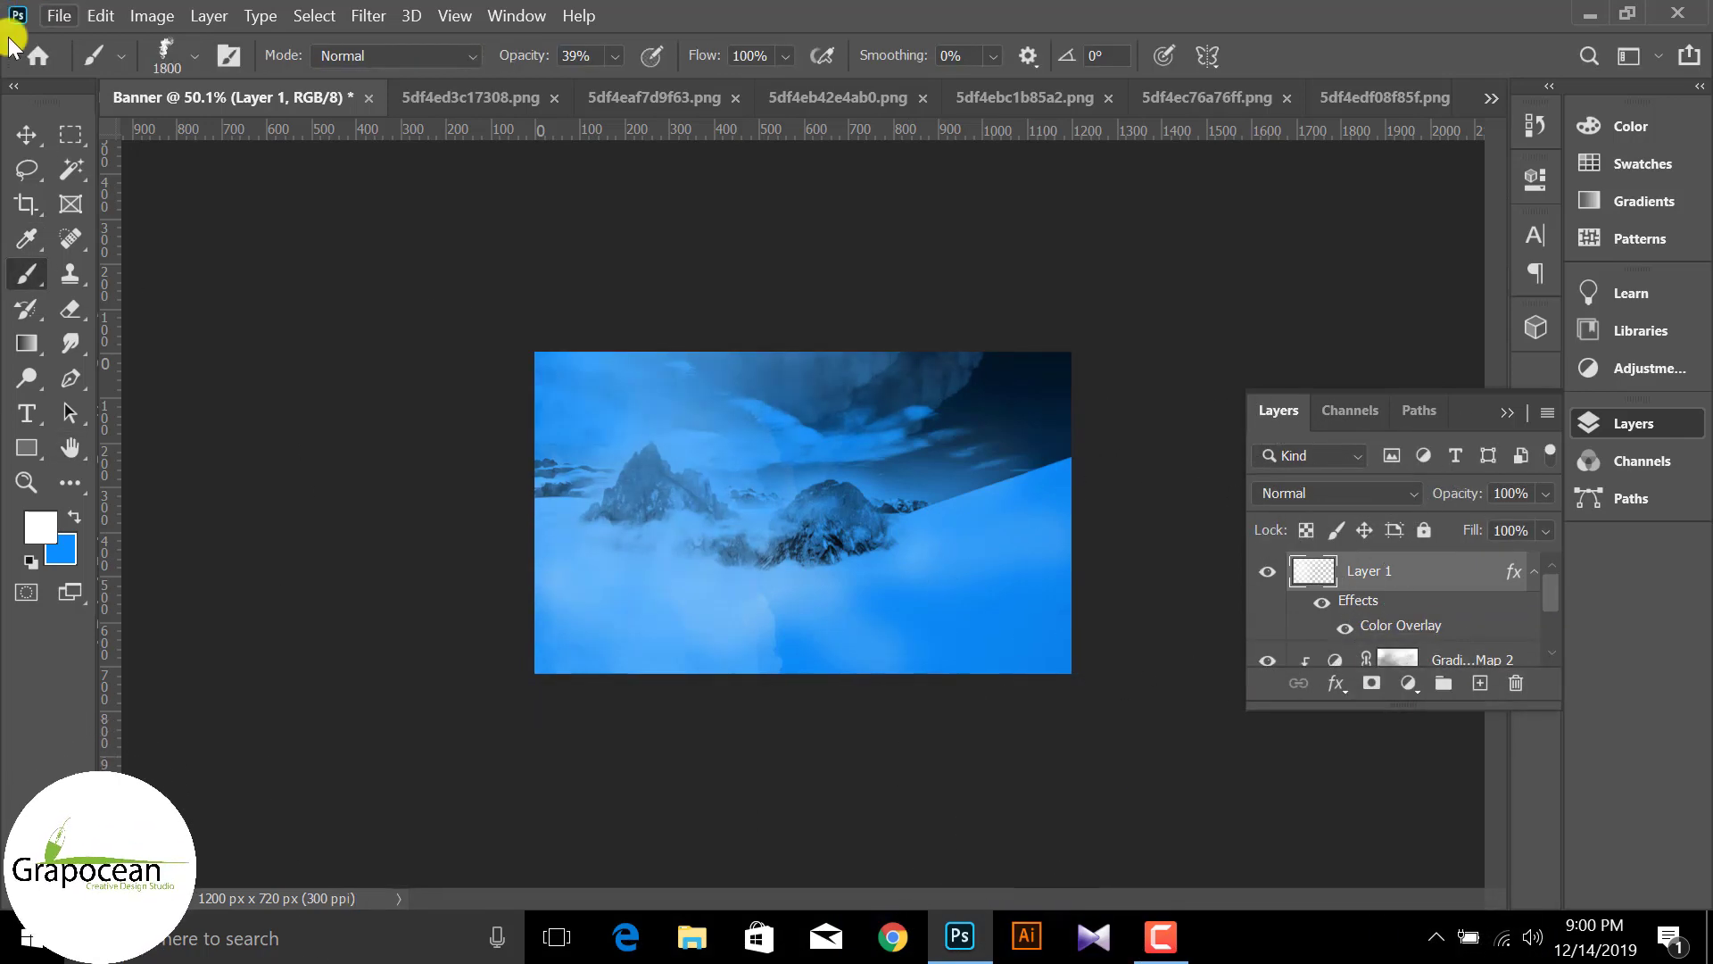
Step: Scale the mist layer to about 80% and move it up-left against the canvas edge
{"action": "key", "text": "ctrl+t"}
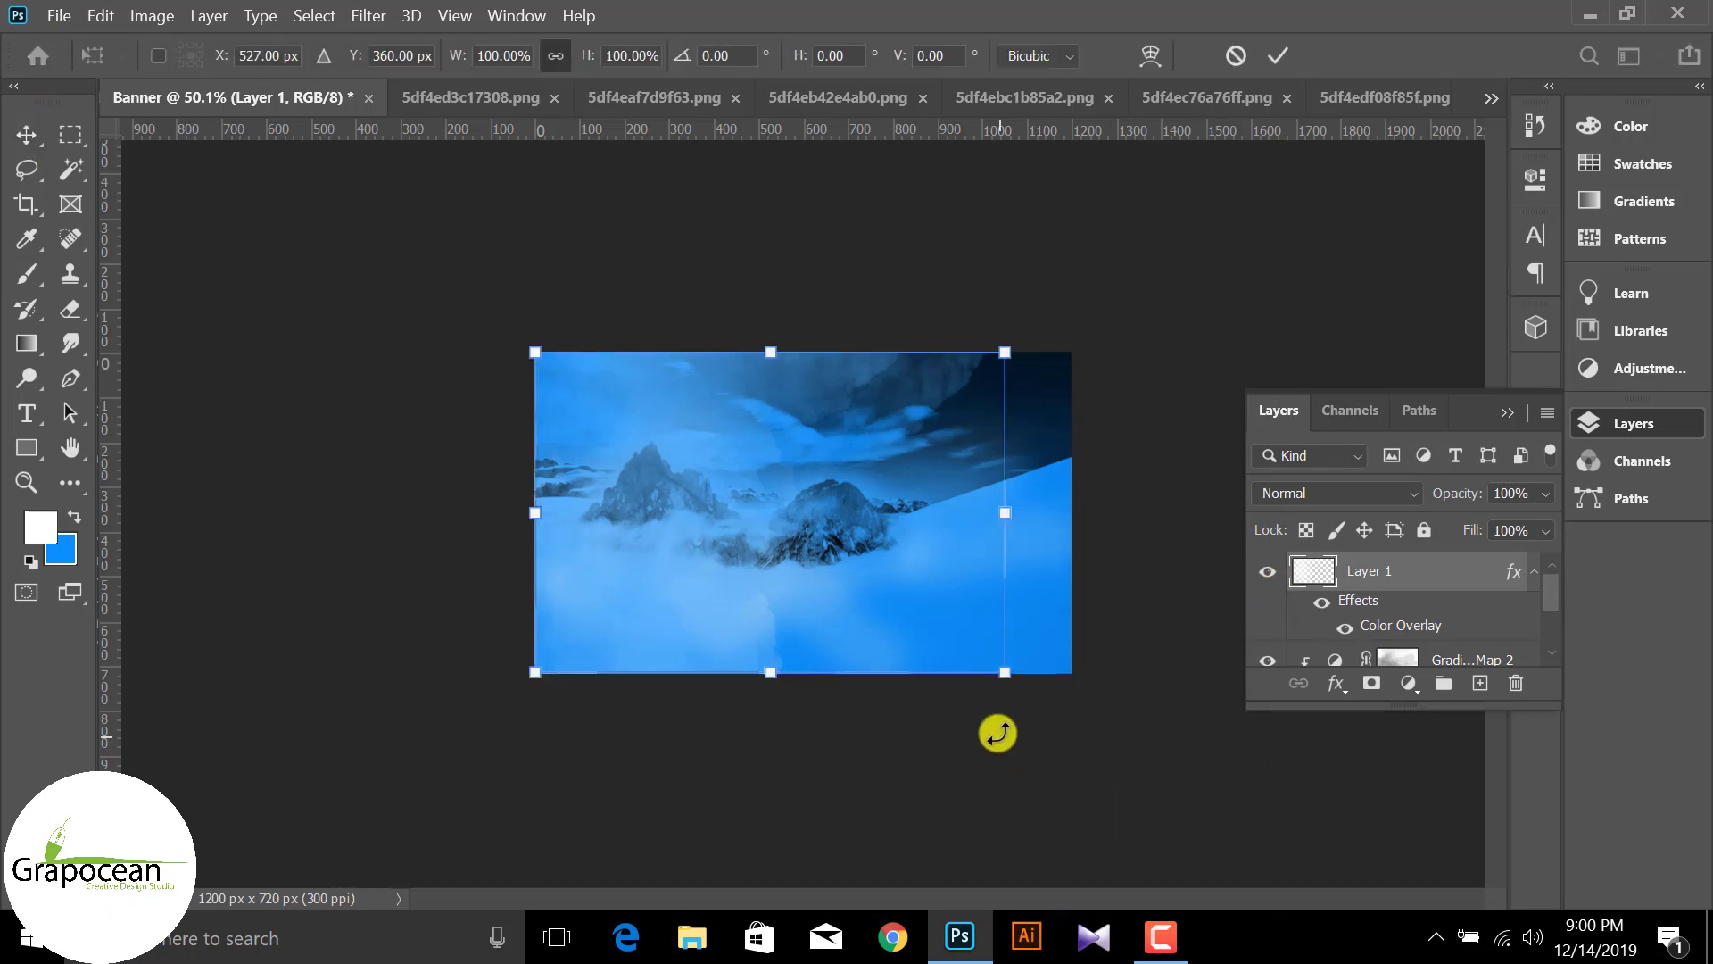
{"action": "left_click_drag", "start_coordinate": [1006, 669], "coordinate": [941, 681]}
{"action": "mouse_move", "coordinate": [773, 501]}
{"action": "left_mouse_down"}
{"action": "mouse_move", "coordinate": [667, 463]}
{"action": "mouse_move", "coordinate": [705, 470]}
{"action": "left_mouse_up"}
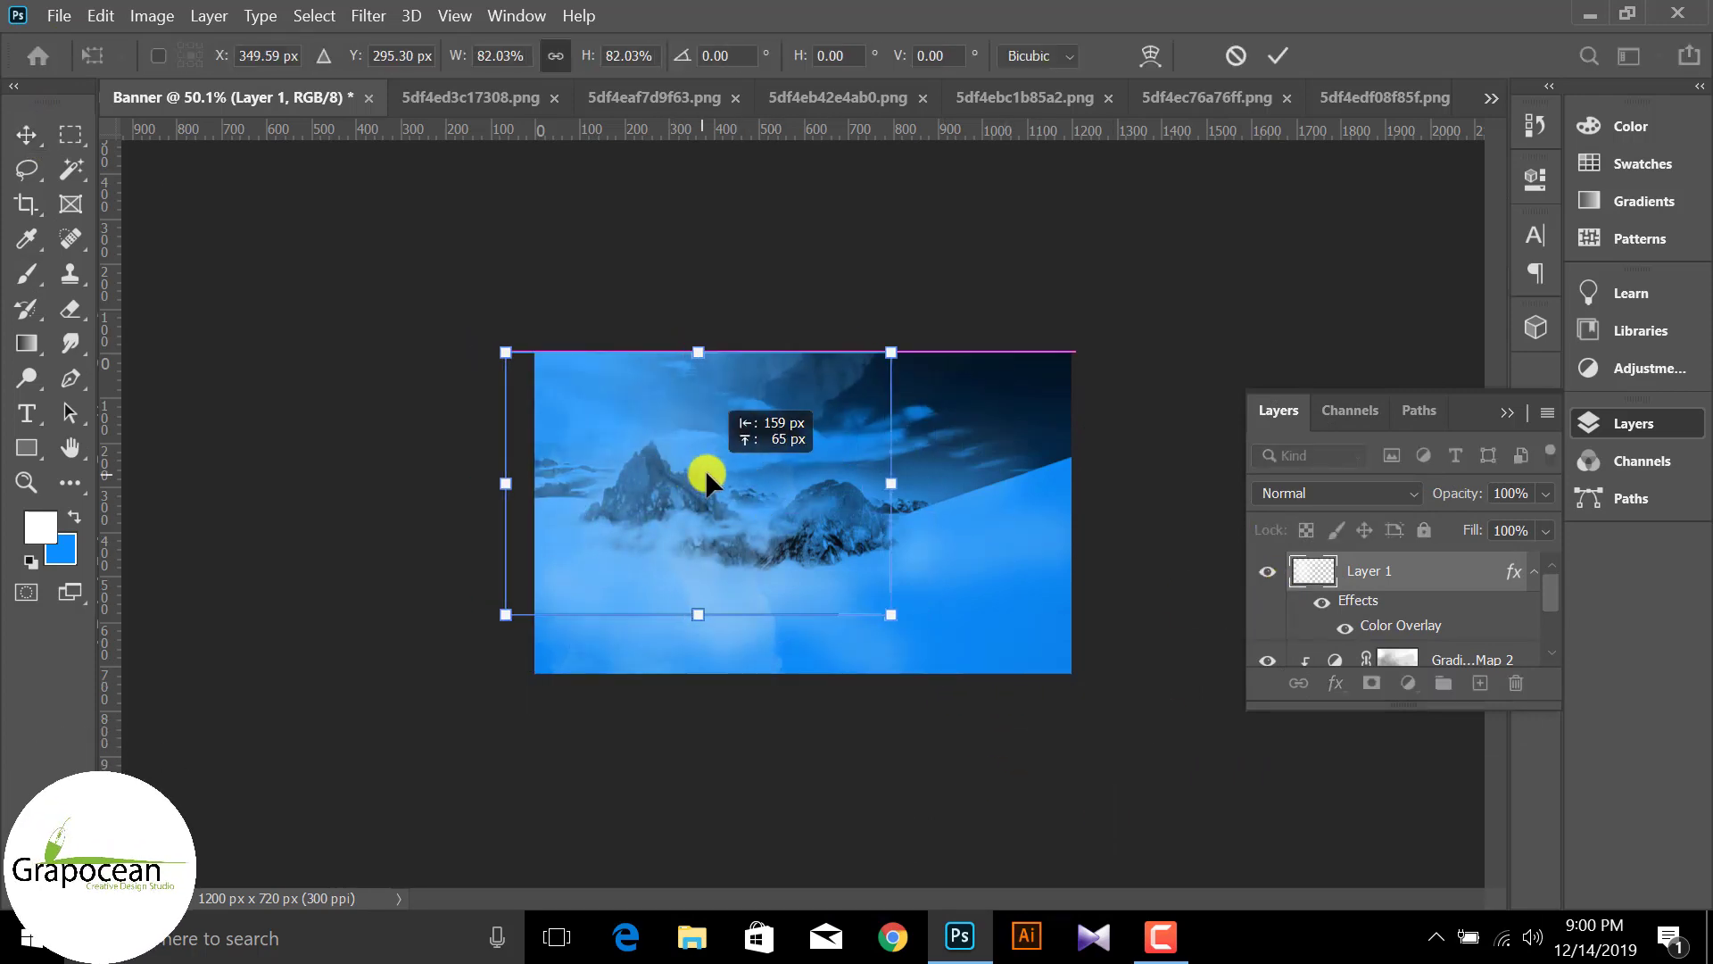
{"action": "left_click_drag", "start_coordinate": [905, 612], "coordinate": [893, 612]}
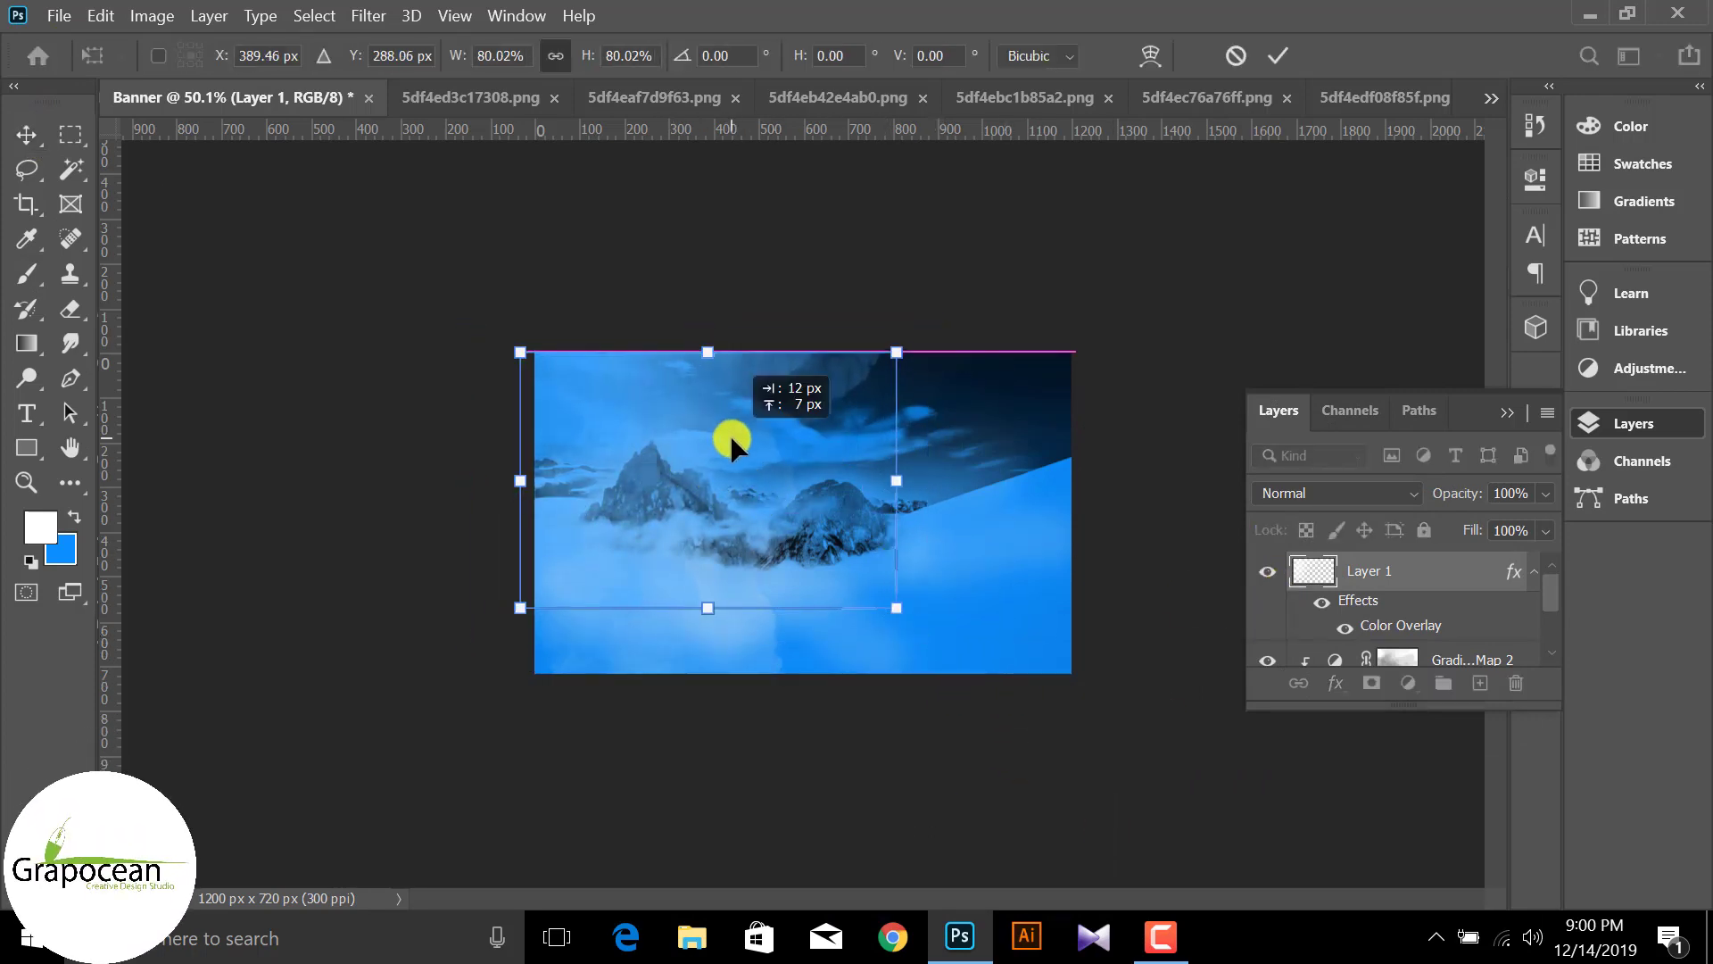
{"action": "mouse_move", "coordinate": [730, 439]}
{"action": "left_mouse_down"}
{"action": "mouse_move", "coordinate": [703, 616]}
{"action": "mouse_move", "coordinate": [674, 633]}
{"action": "mouse_move", "coordinate": [660, 587]}
{"action": "left_mouse_up"}
{"action": "left_click", "coordinate": [1278, 55]}
Step: Shift the Gradient Map 2 mask down and left with the Move tool
{"action": "left_click", "coordinate": [1269, 572]}
{"action": "left_click", "coordinate": [1267, 578]}
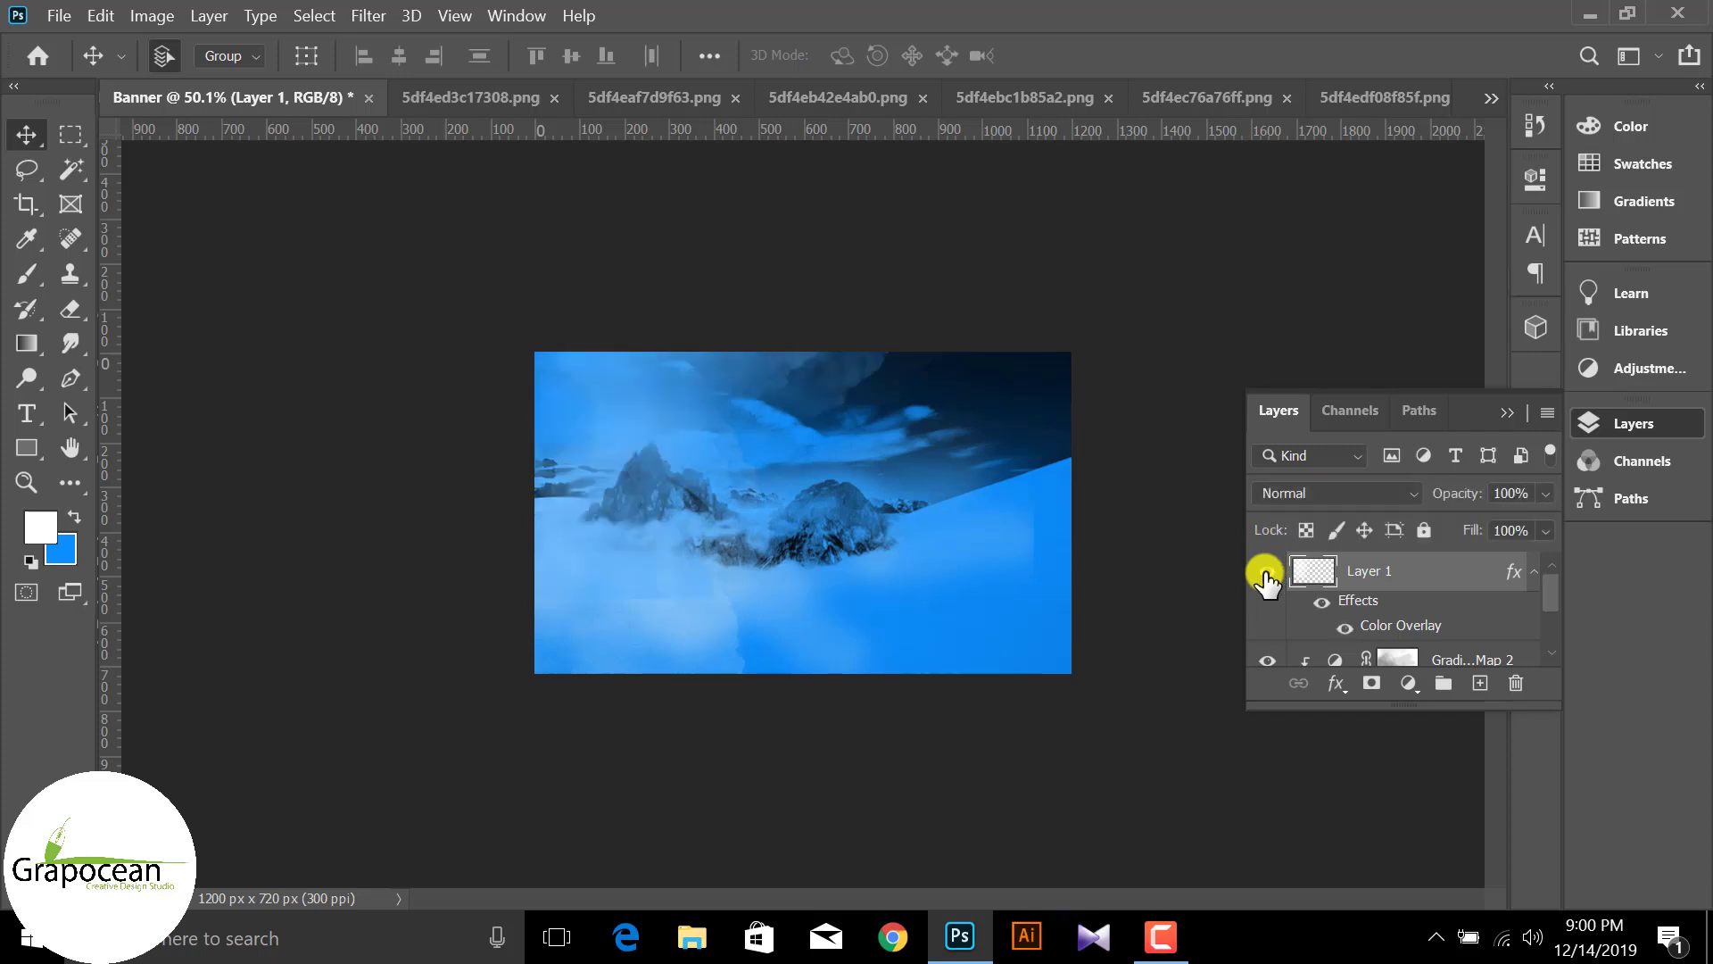
{"action": "left_click", "coordinate": [72, 305]}
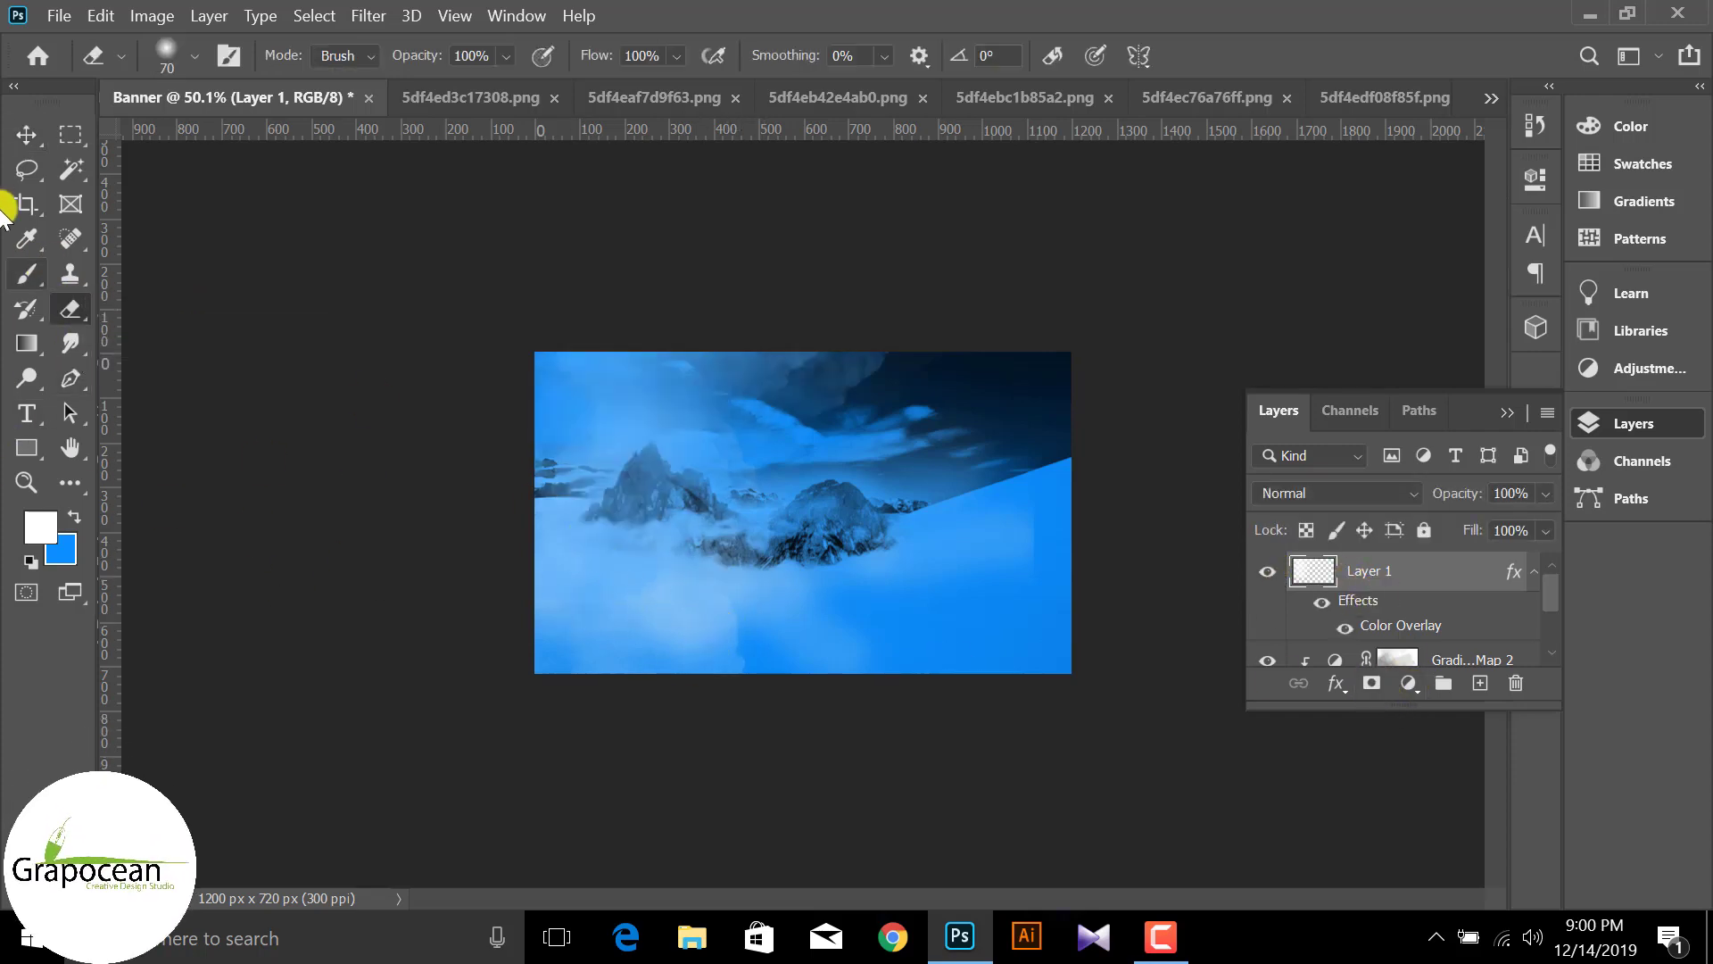
{"action": "key", "text": "v"}
{"action": "left_click", "coordinate": [1010, 551]}
{"action": "left_click_drag", "start_coordinate": [1010, 552], "coordinate": [741, 621]}
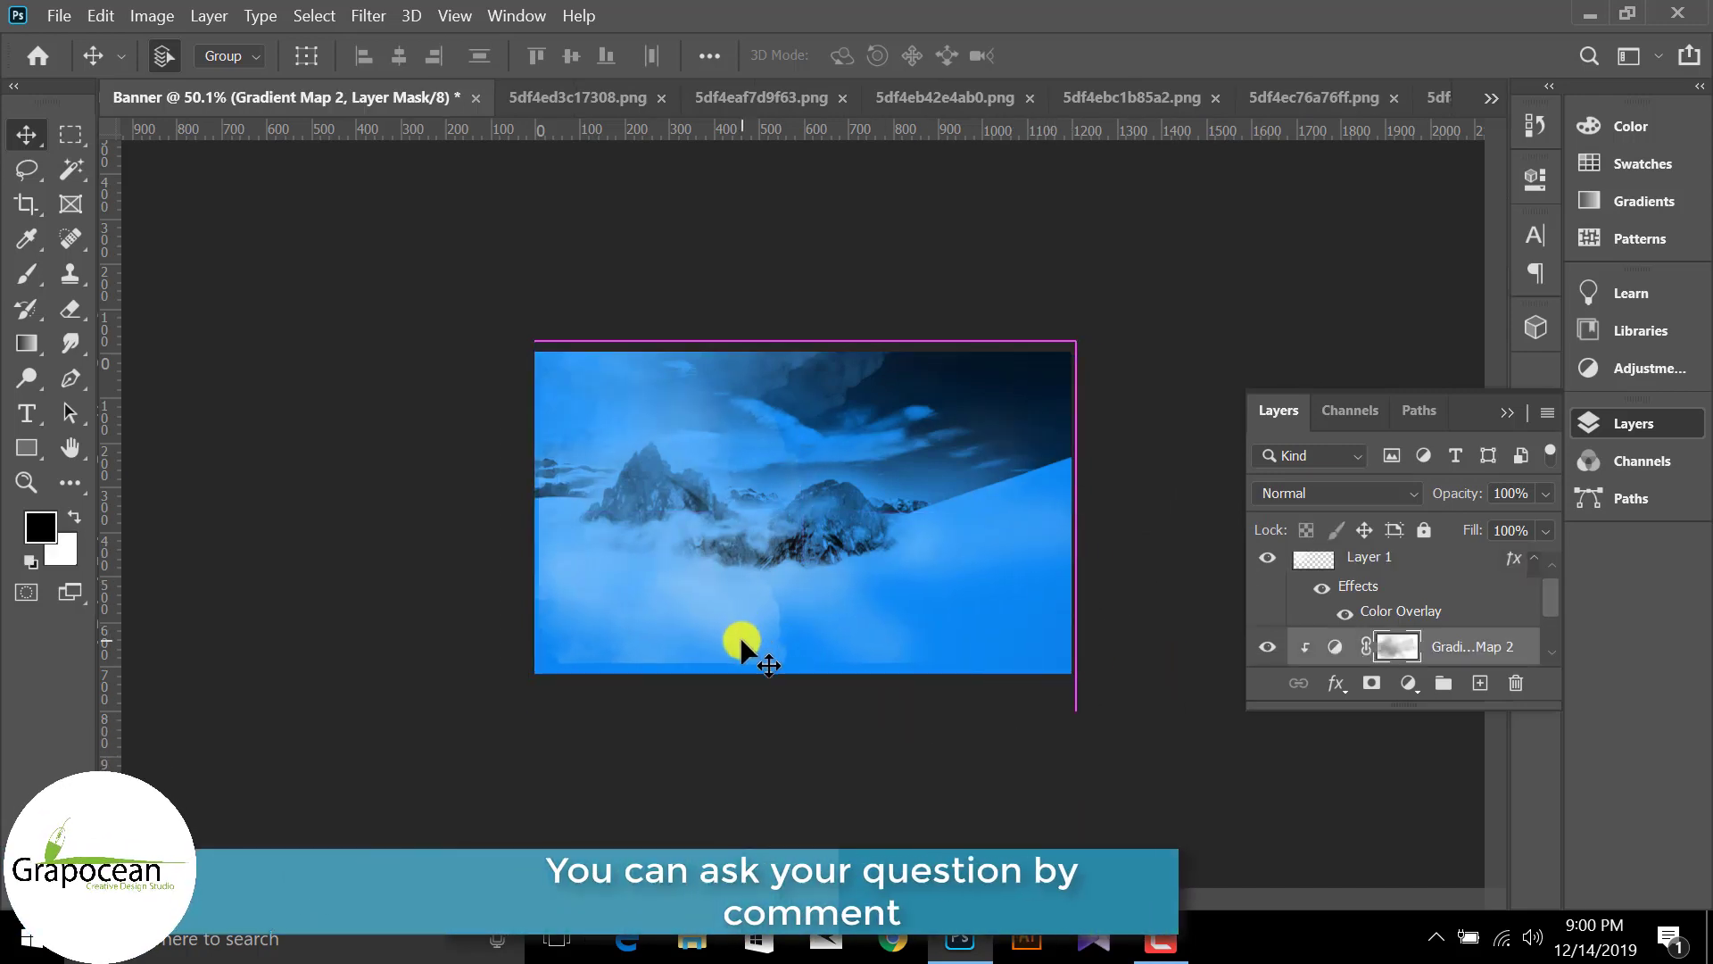
Step: Erase the light patch along the banner's bottom edge with an enlarged eraser
{"action": "left_click", "coordinate": [71, 307]}
{"action": "left_click", "coordinate": [151, 307]}
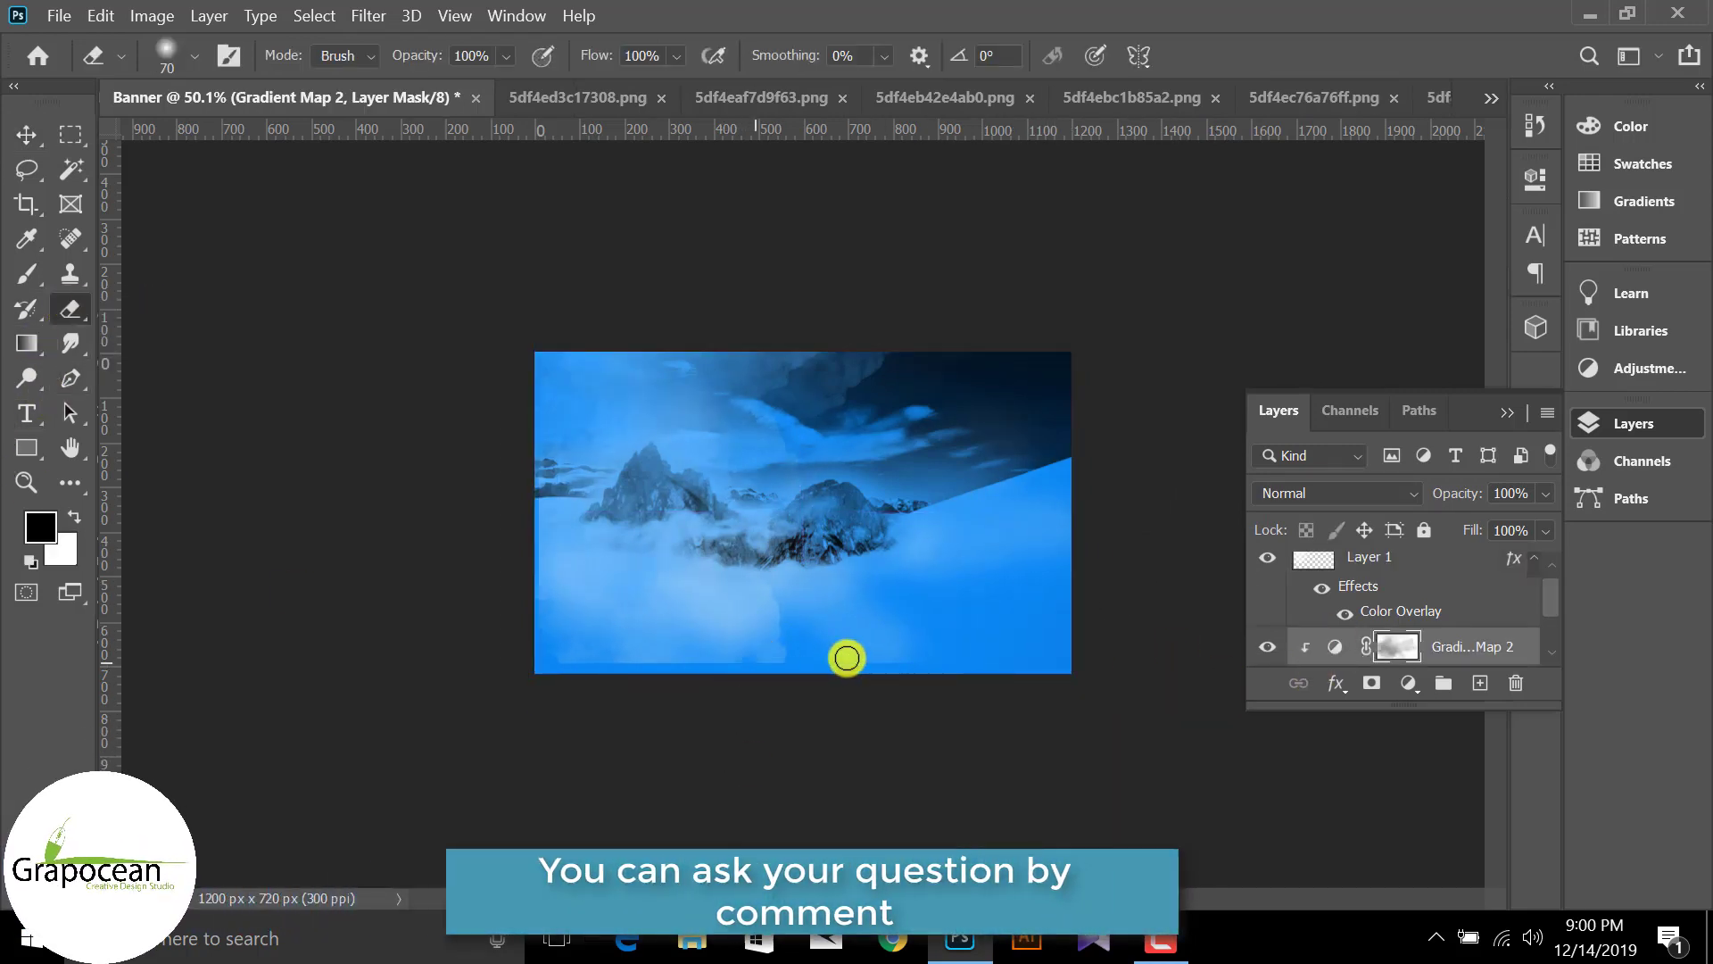
{"action": "key", "text": "bracketright"}
{"action": "key", "text": "bracketright"}
{"action": "key", "text": "bracketright"}
{"action": "key", "text": "bracketright"}
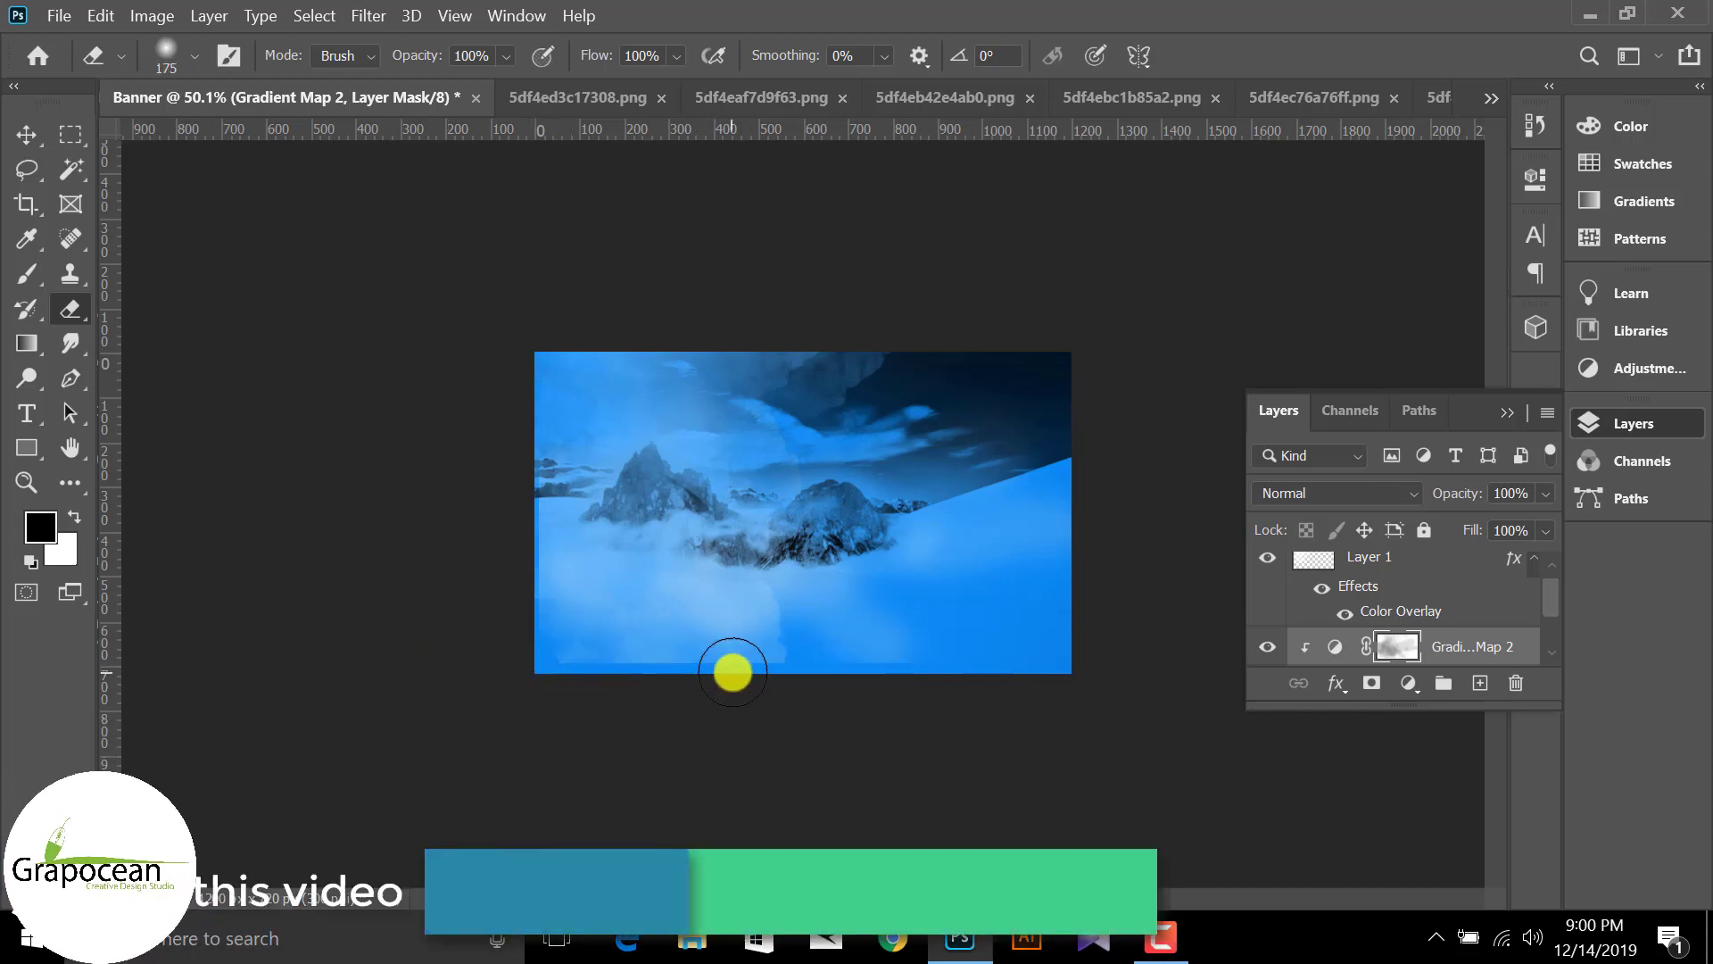
{"action": "left_click_drag", "start_coordinate": [731, 669], "coordinate": [436, 678]}
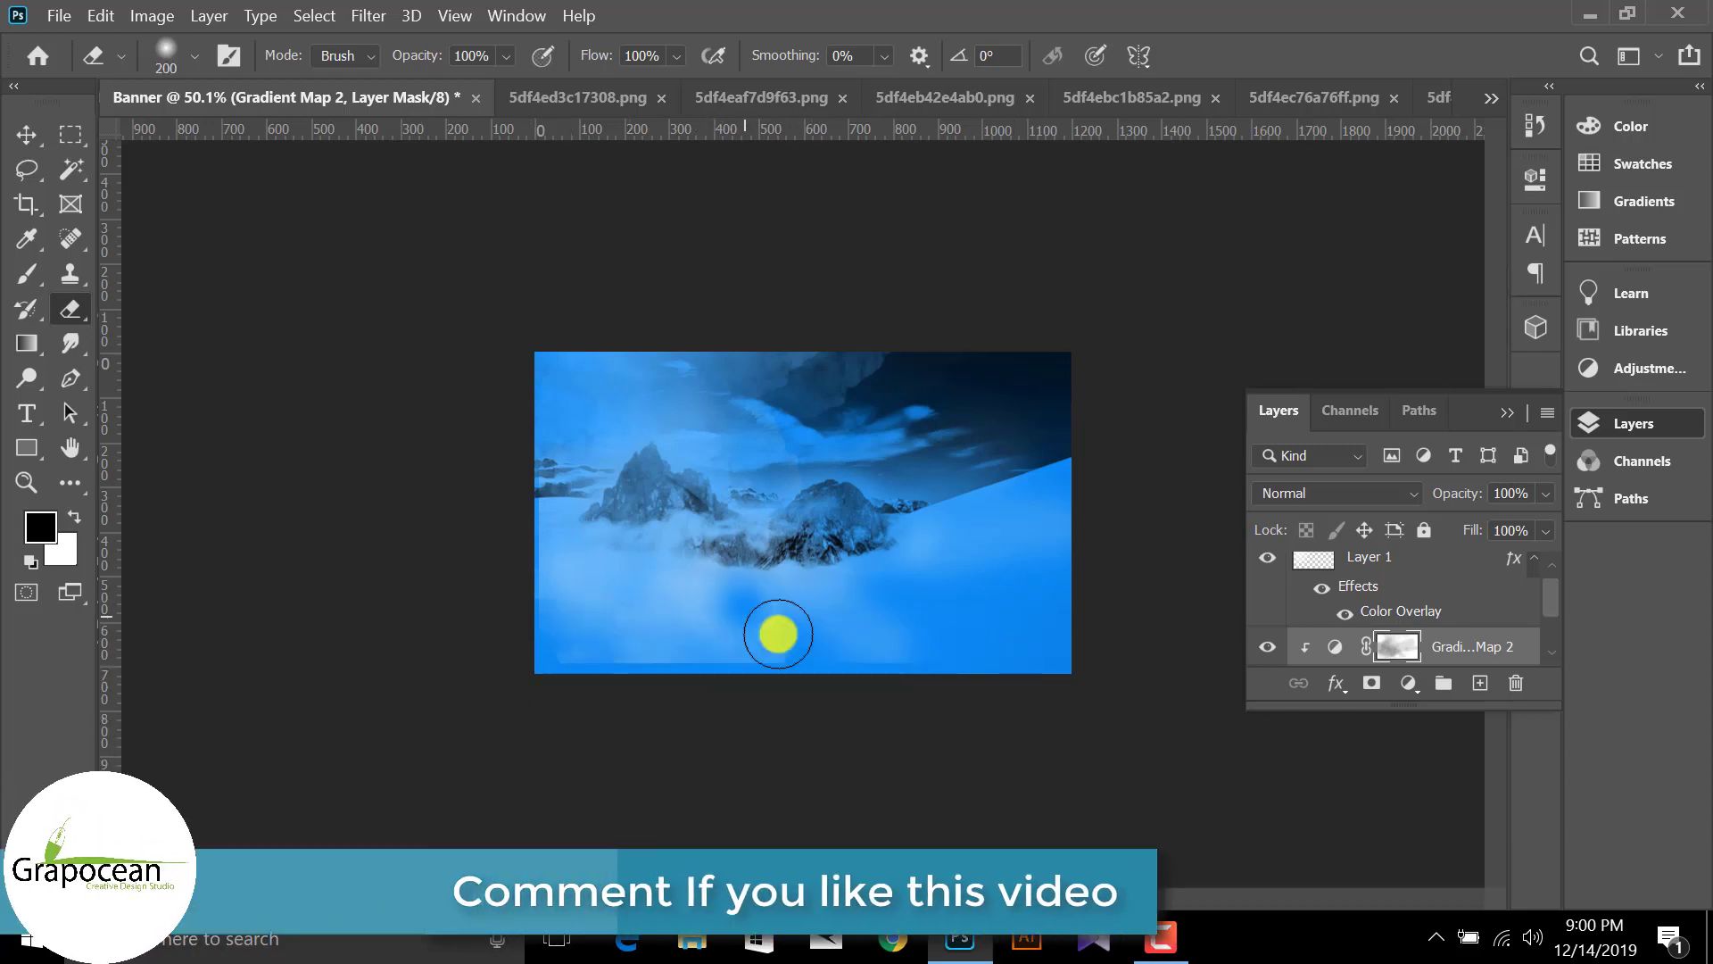
{"action": "left_click_drag", "start_coordinate": [797, 674], "coordinate": [750, 688]}
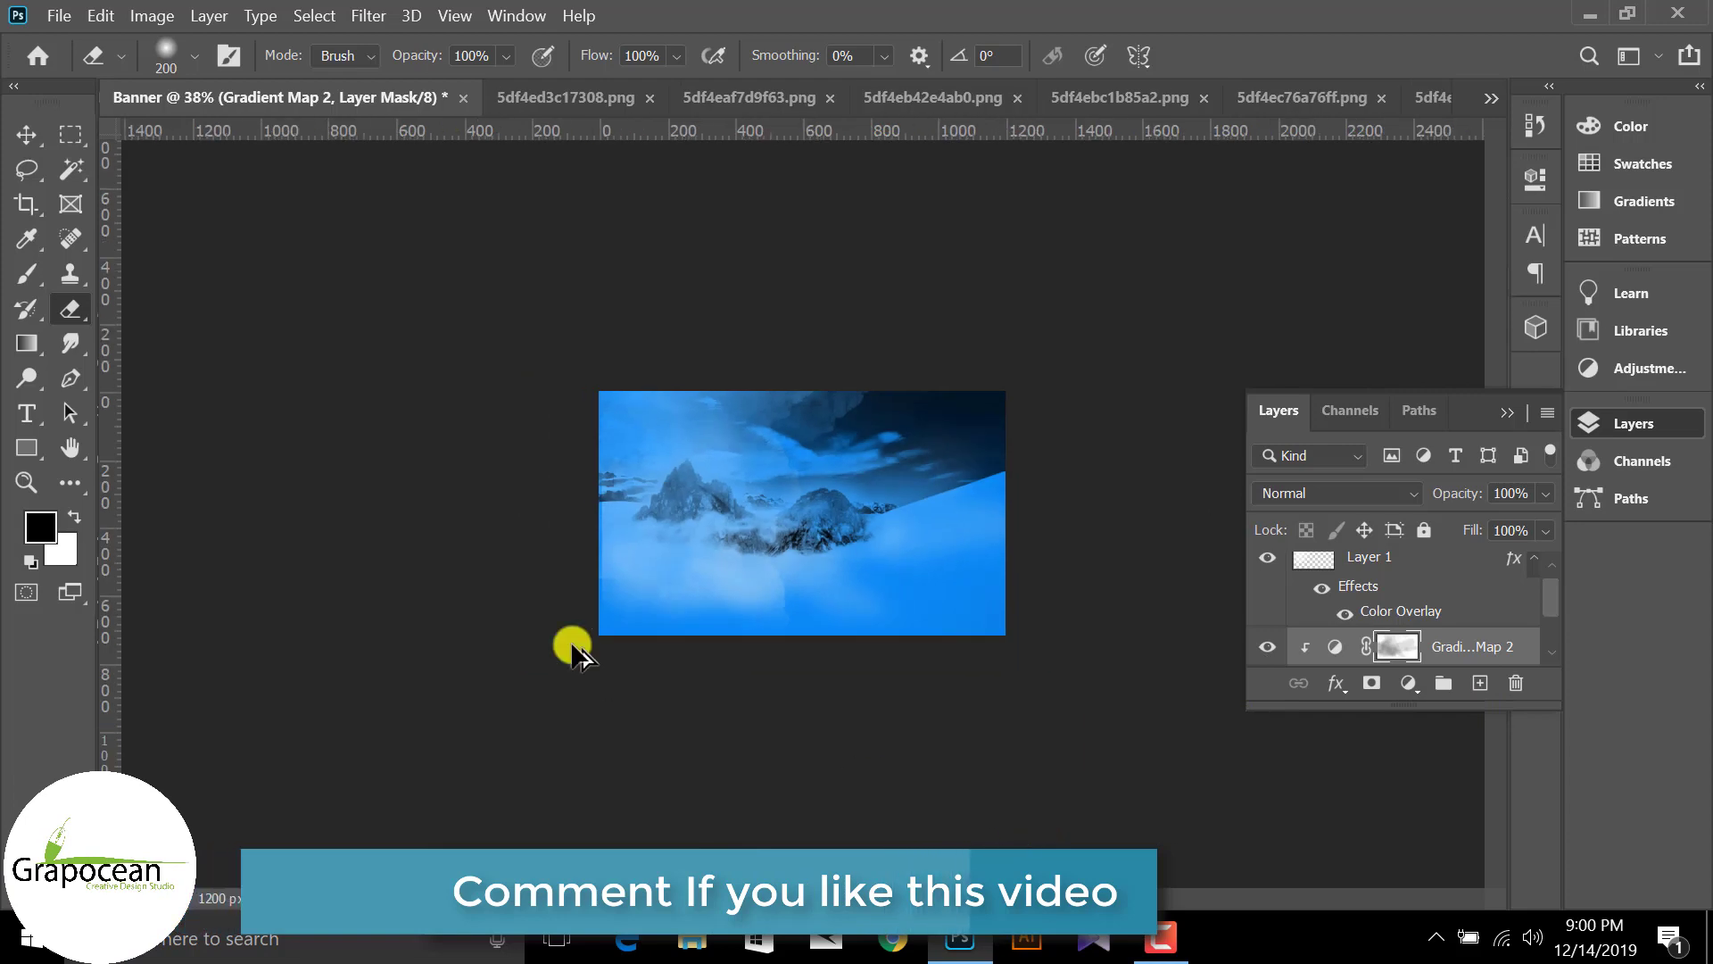
Step: Move the mist layer about 42 px left into its final position
{"action": "left_click", "coordinate": [26, 134]}
{"action": "mouse_move", "coordinate": [566, 535]}
{"action": "left_mouse_down"}
{"action": "mouse_move", "coordinate": [748, 623]}
{"action": "mouse_move", "coordinate": [716, 635]}
{"action": "left_mouse_up"}
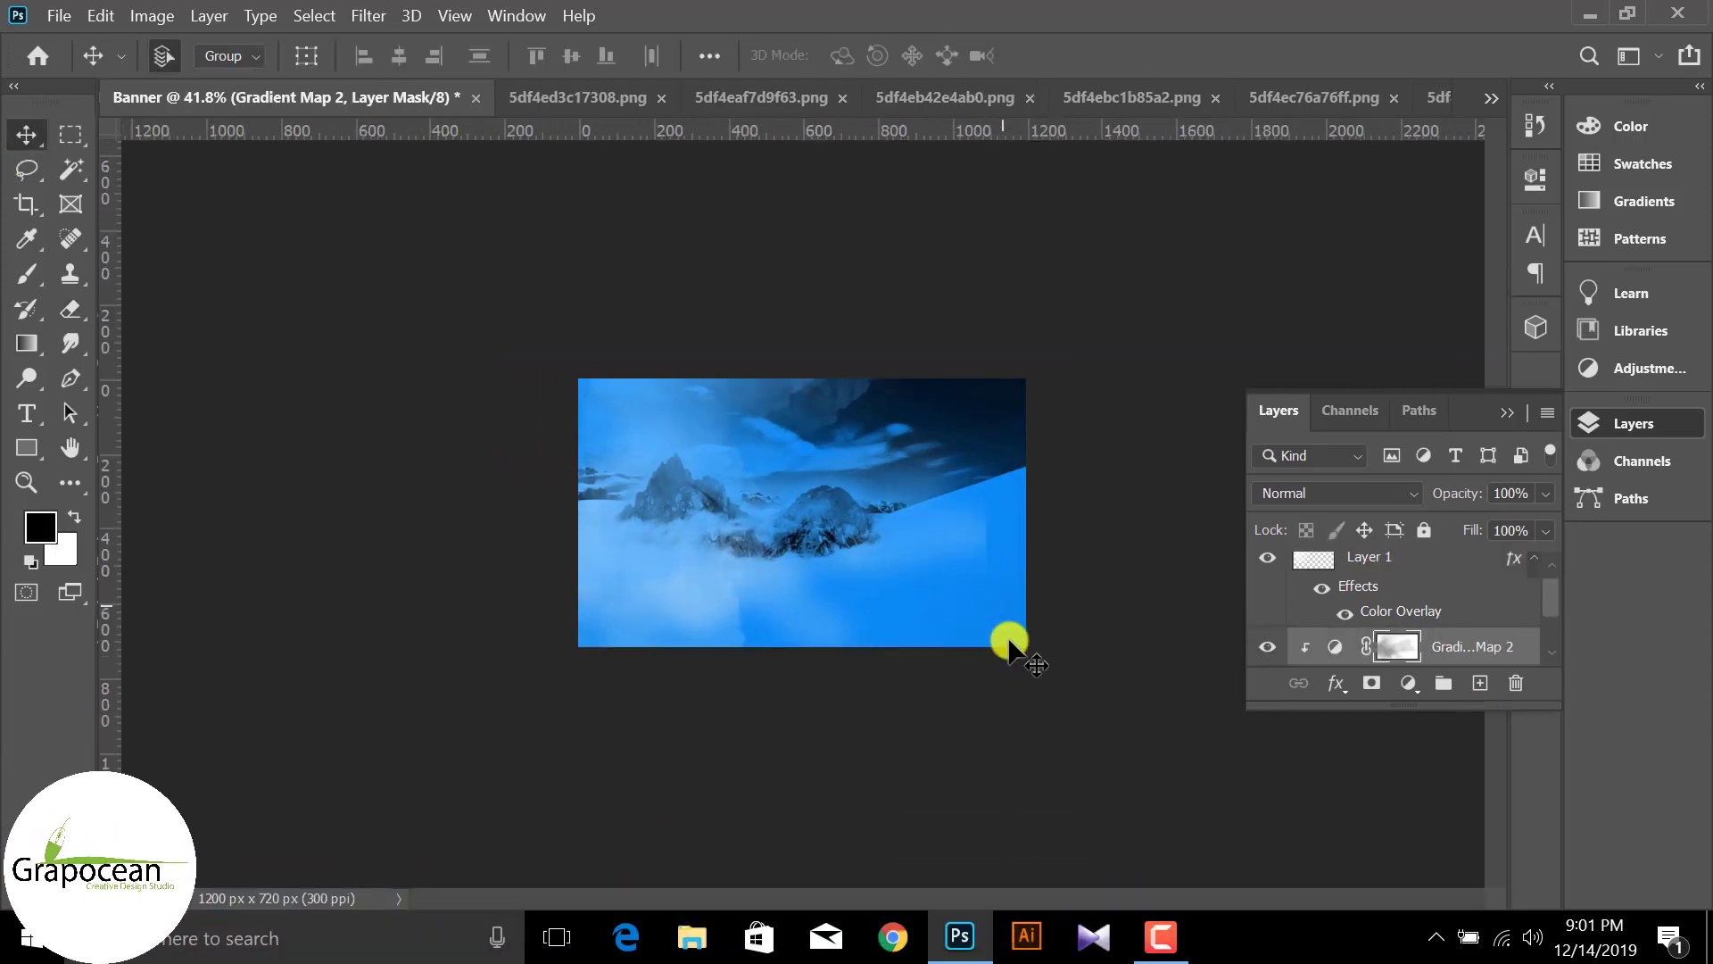
{"action": "left_click_drag", "start_coordinate": [1004, 556], "coordinate": [1010, 558]}
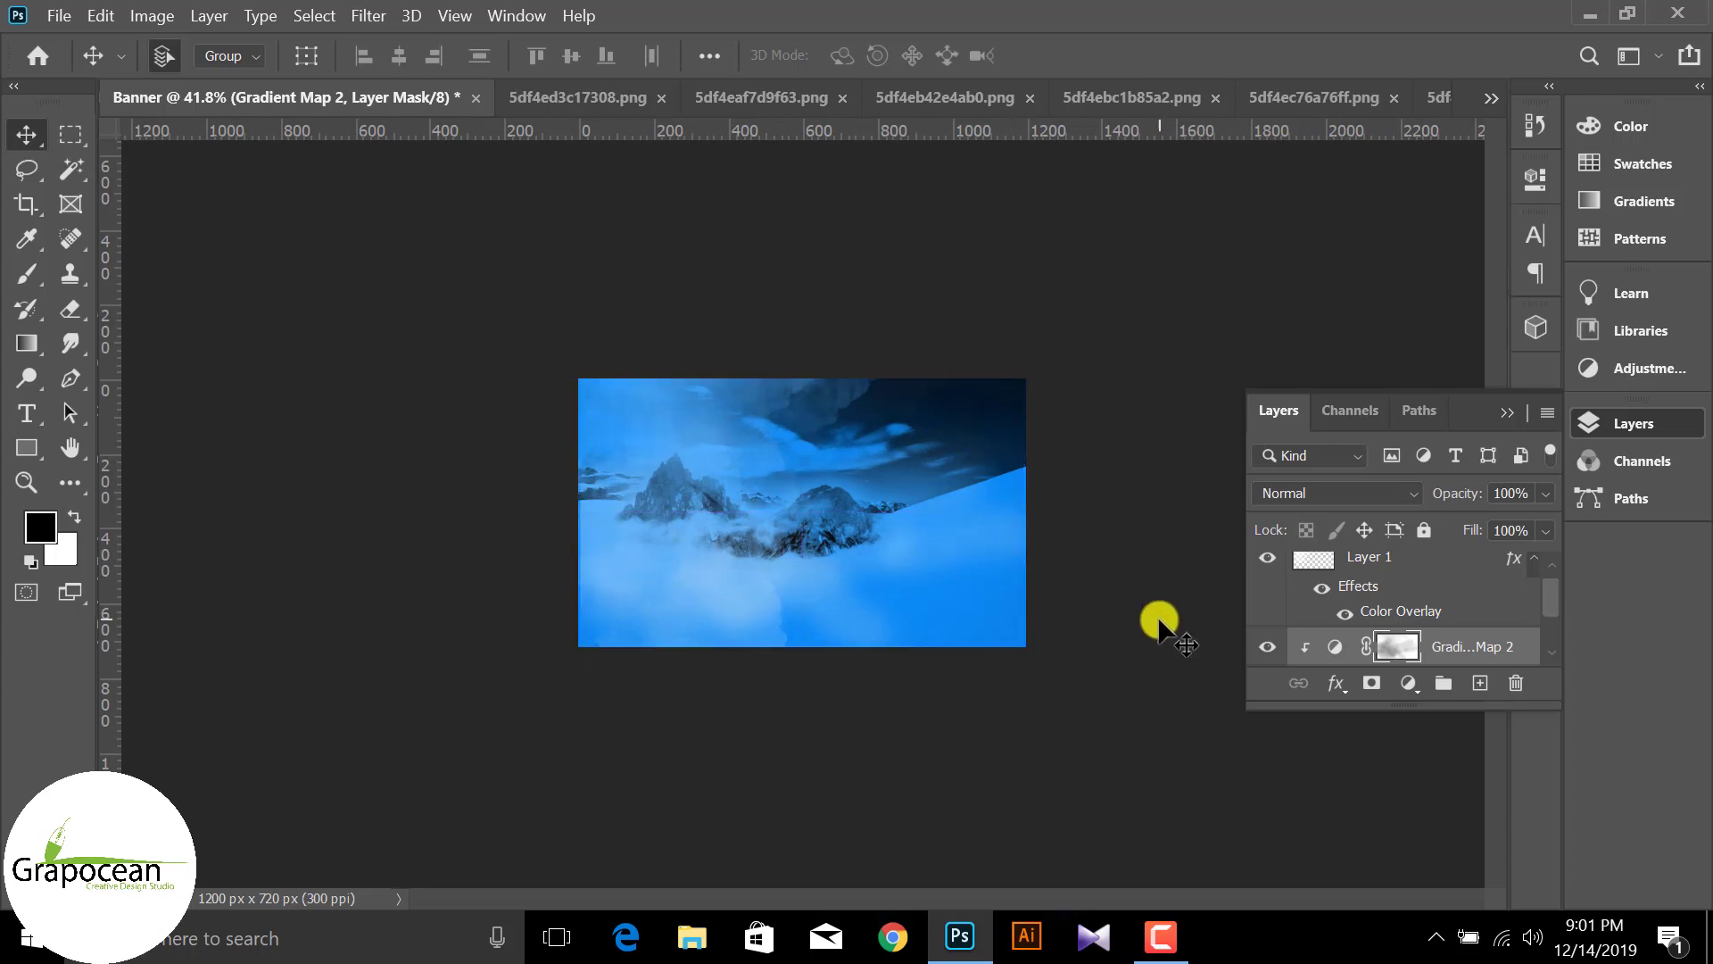
Step: Add a third gradient map adjustment using the Purple_04 preset
{"action": "left_click", "coordinate": [1408, 683]}
{"action": "left_click", "coordinate": [1502, 643]}
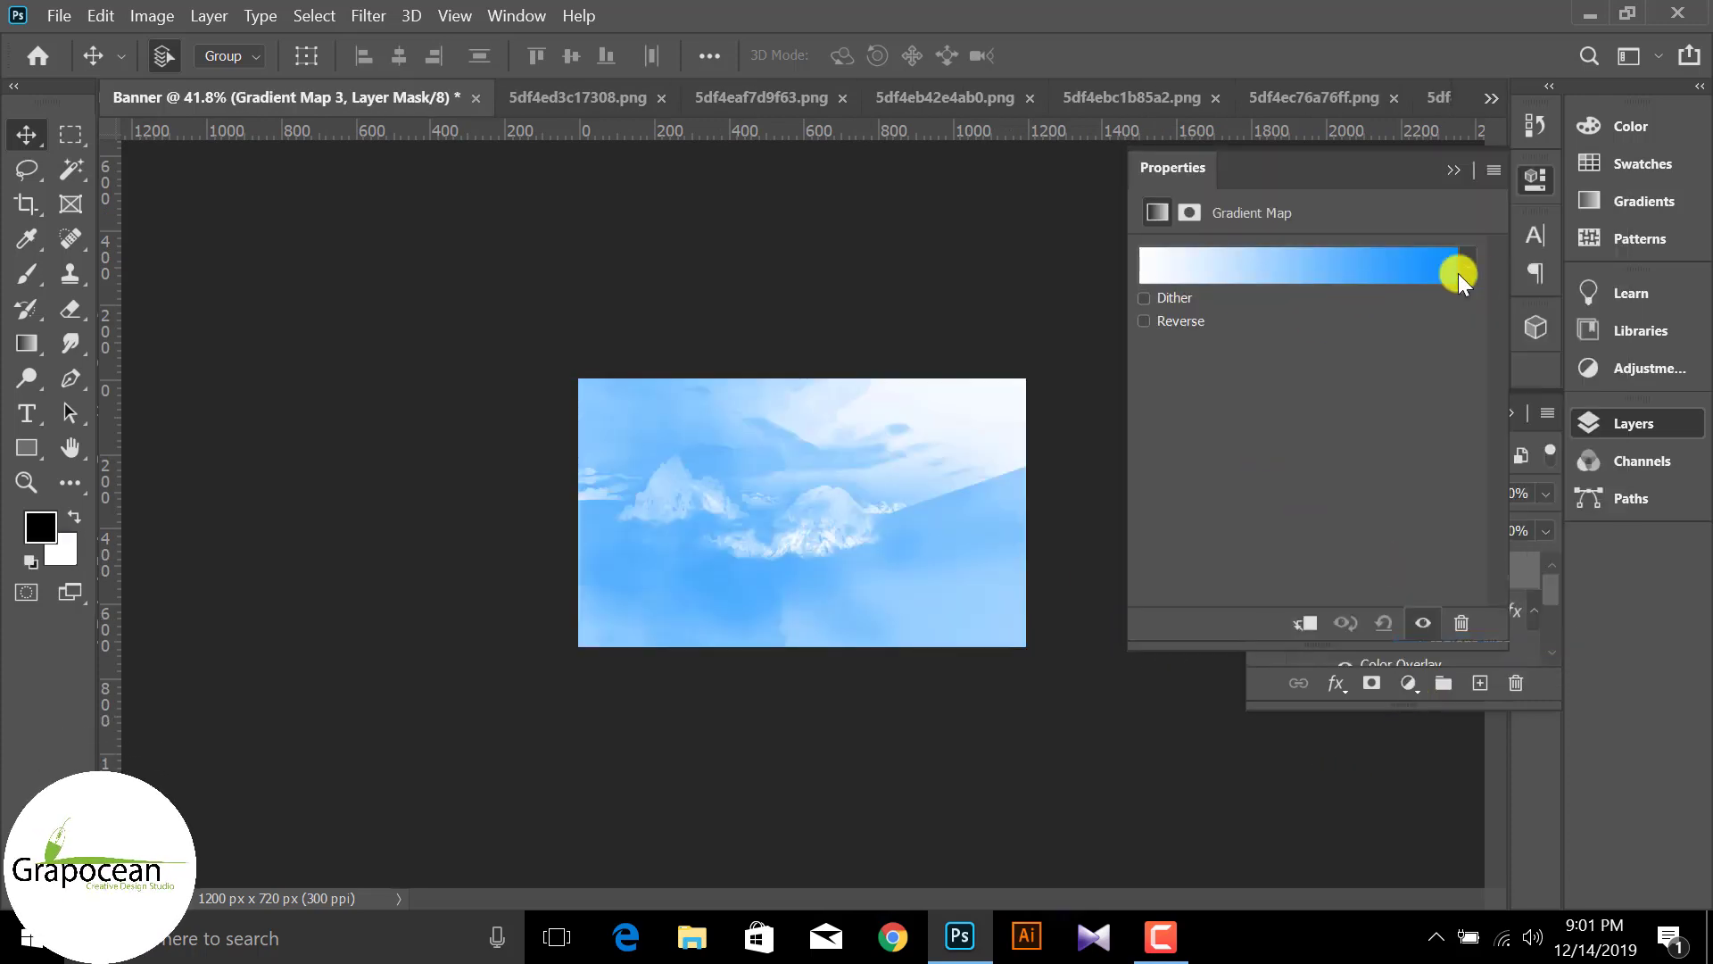
{"action": "left_click", "coordinate": [1468, 265]}
{"action": "left_click", "coordinate": [1163, 320]}
{"action": "left_click", "coordinate": [1288, 446]}
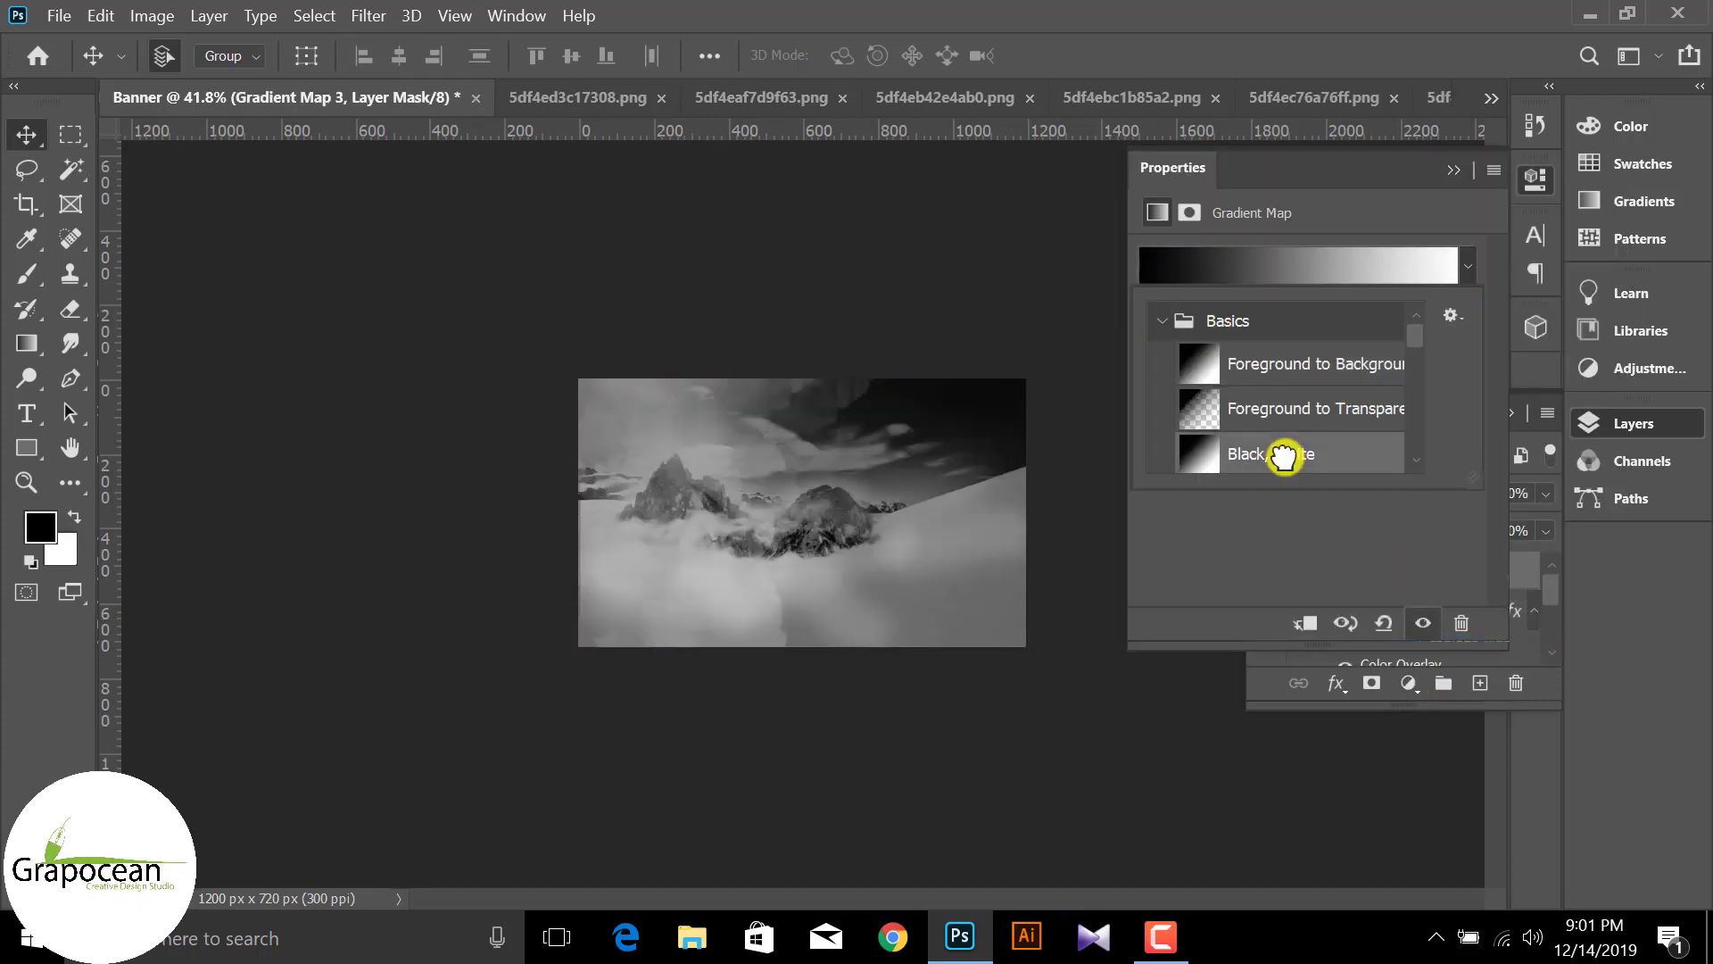
{"action": "left_click", "coordinate": [1464, 271]}
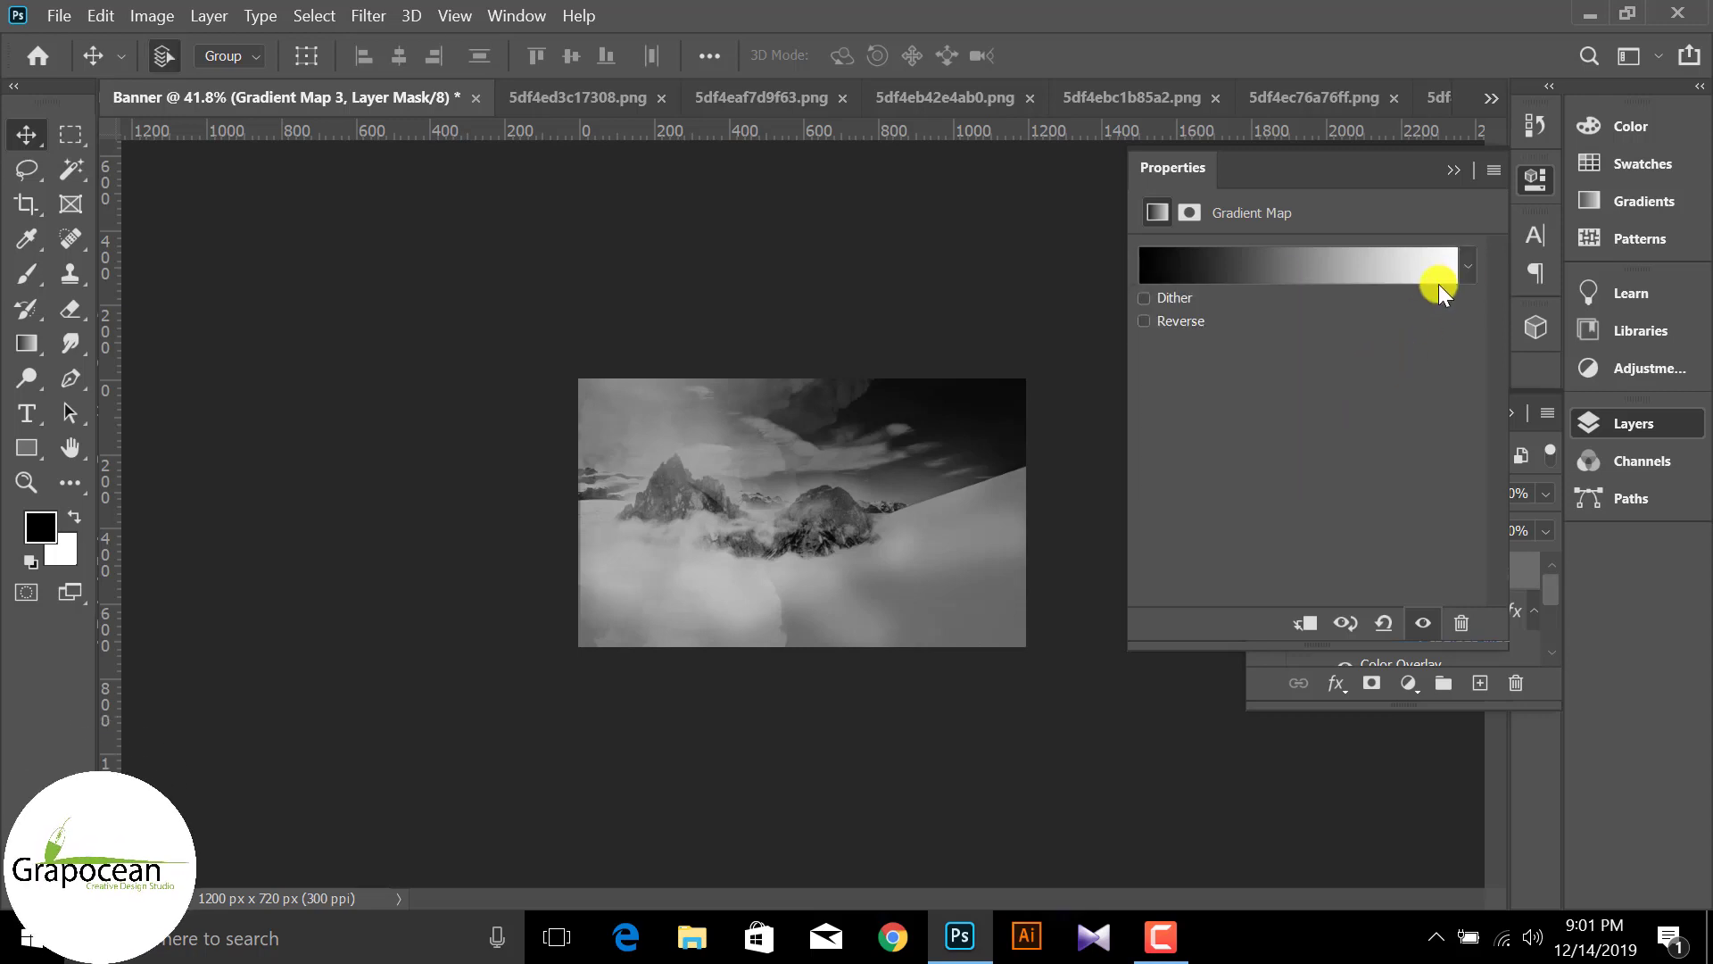
{"action": "left_click", "coordinate": [1215, 332]}
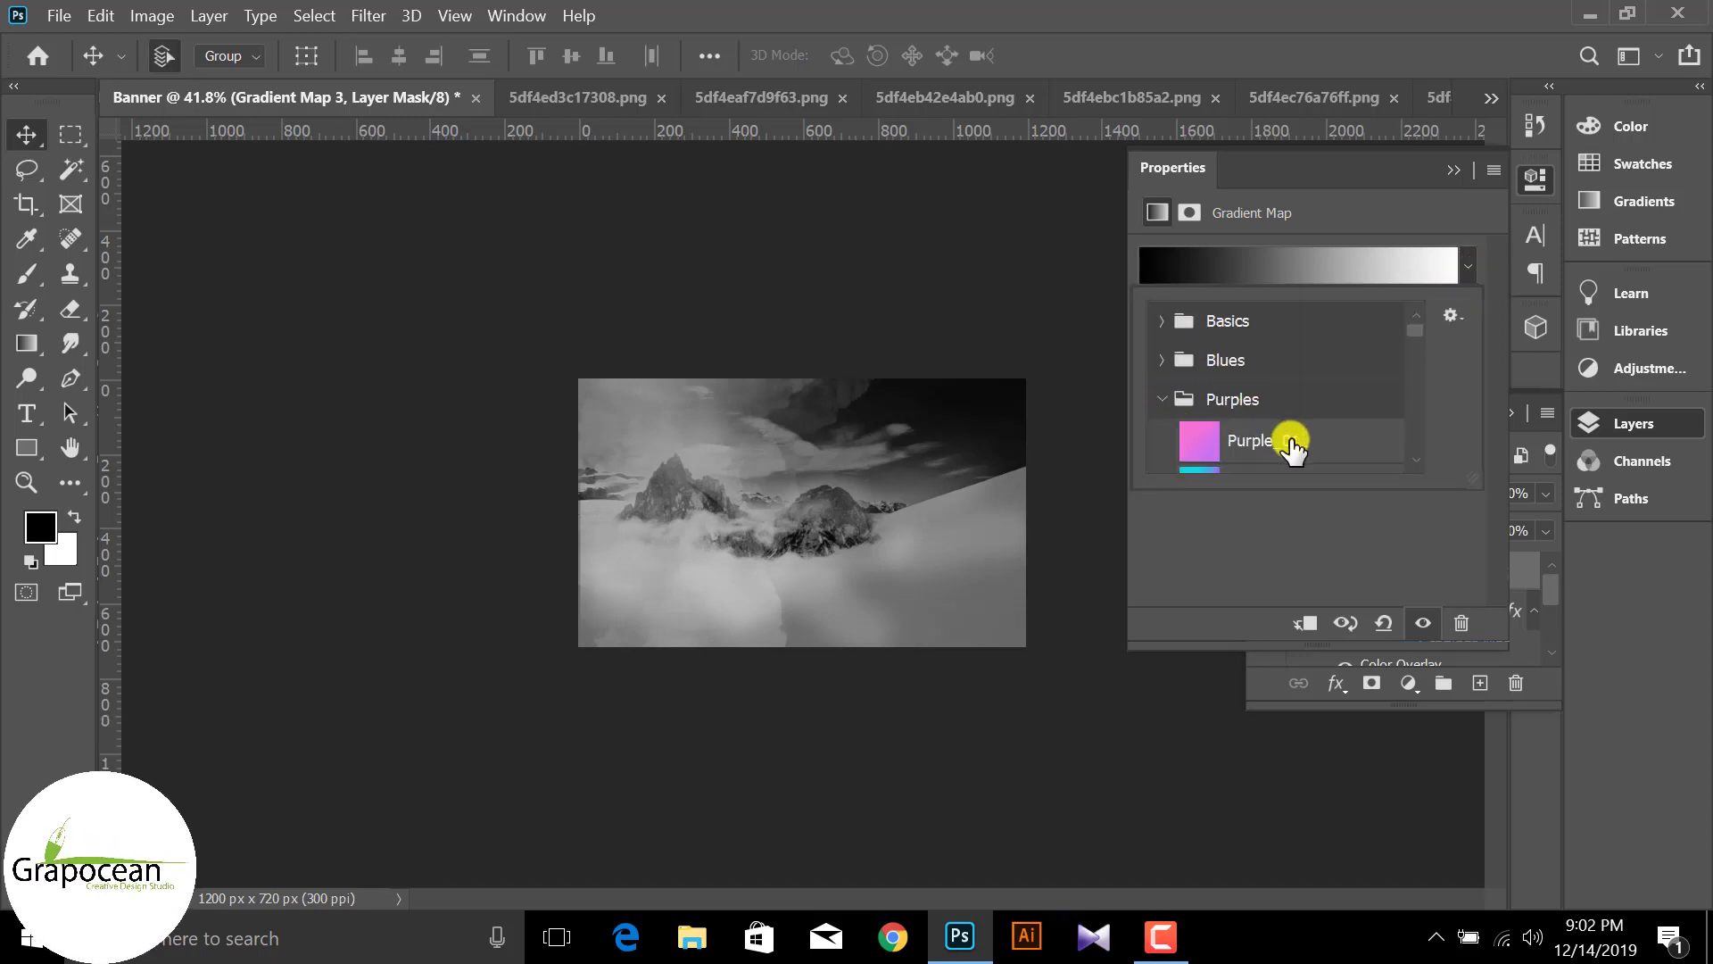
{"action": "left_click", "coordinate": [1292, 441]}
{"action": "scroll", "coordinate": [1281, 437], "scroll_direction": "down", "scroll_amount": 1}
{"action": "left_click", "coordinate": [1282, 441]}
{"action": "scroll", "coordinate": [1283, 449], "scroll_direction": "down", "scroll_amount": 1}
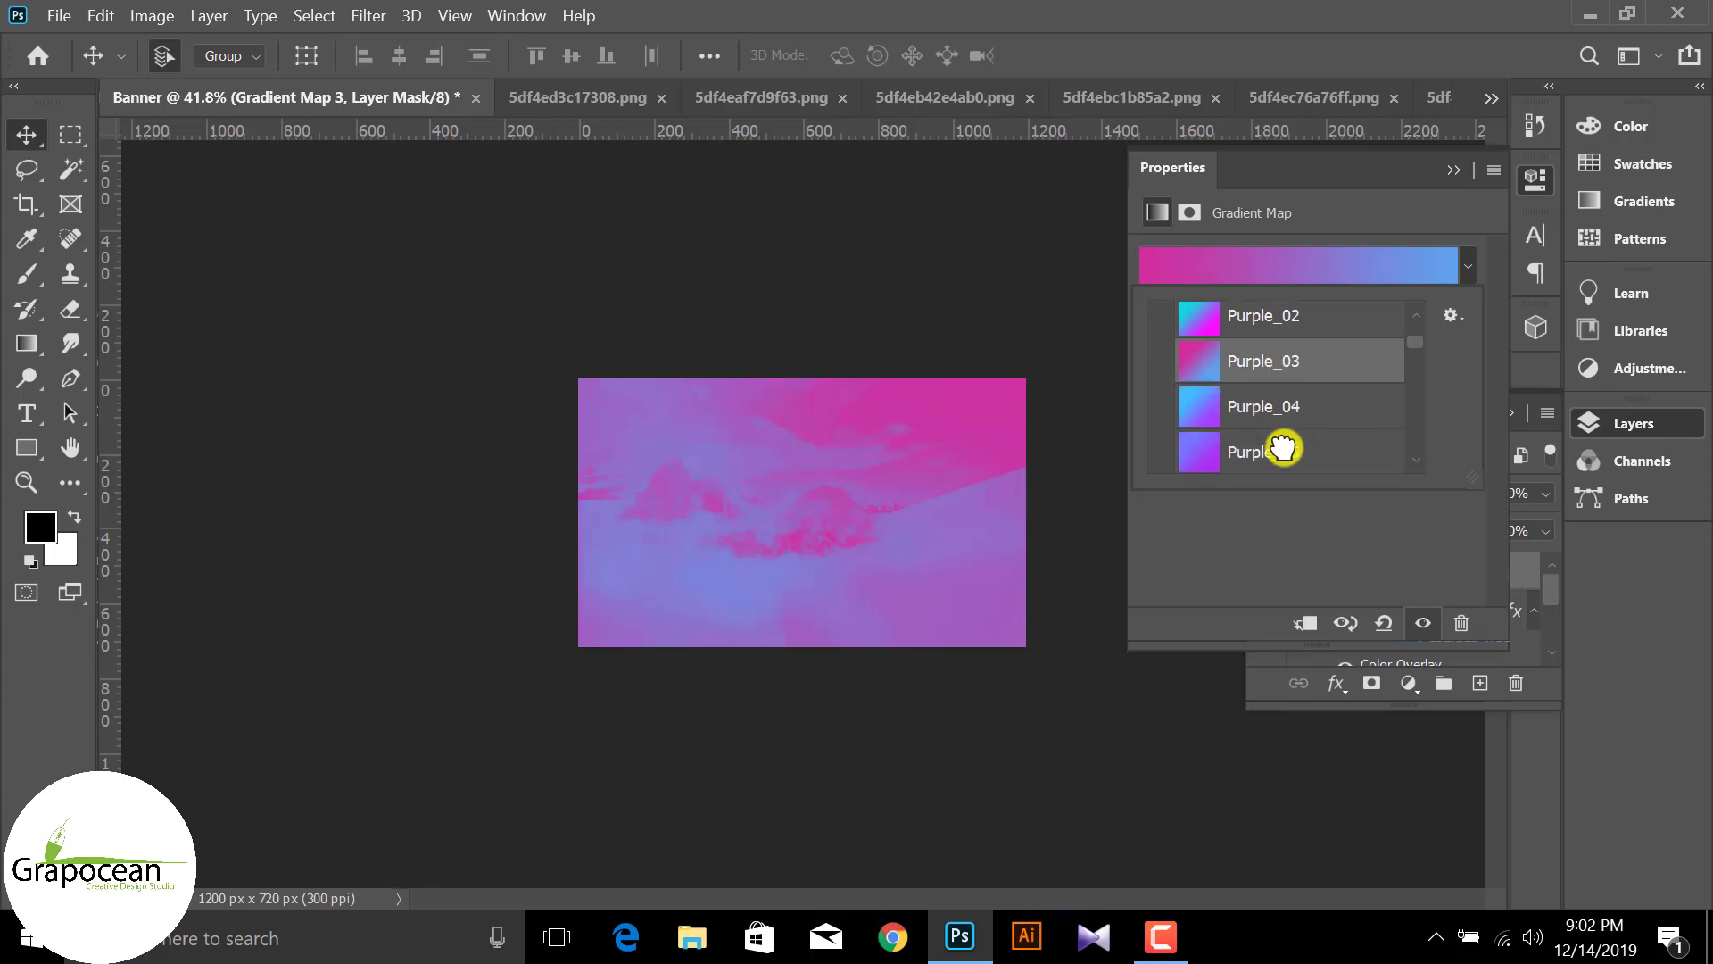
{"action": "left_click", "coordinate": [1263, 406]}
{"action": "left_click", "coordinate": [1083, 739]}
Step: Set the Gradient Map 3 layer's blend mode to Screen
{"action": "left_click", "coordinate": [1454, 170]}
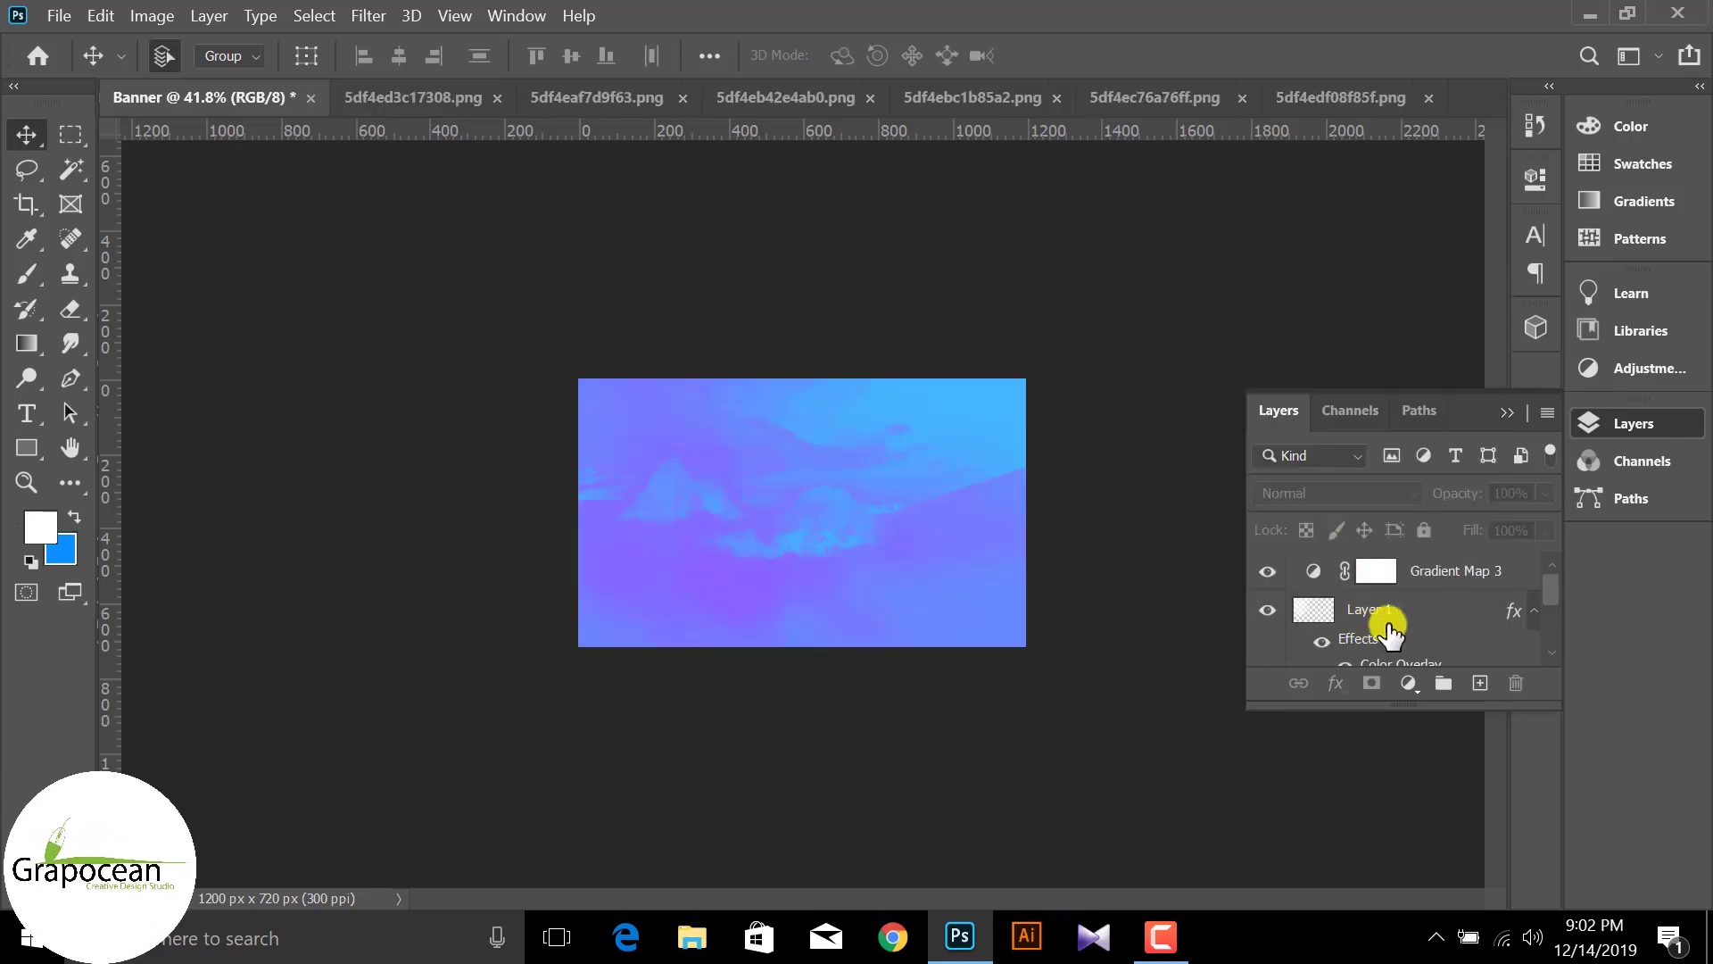
{"action": "left_click", "coordinate": [1474, 571]}
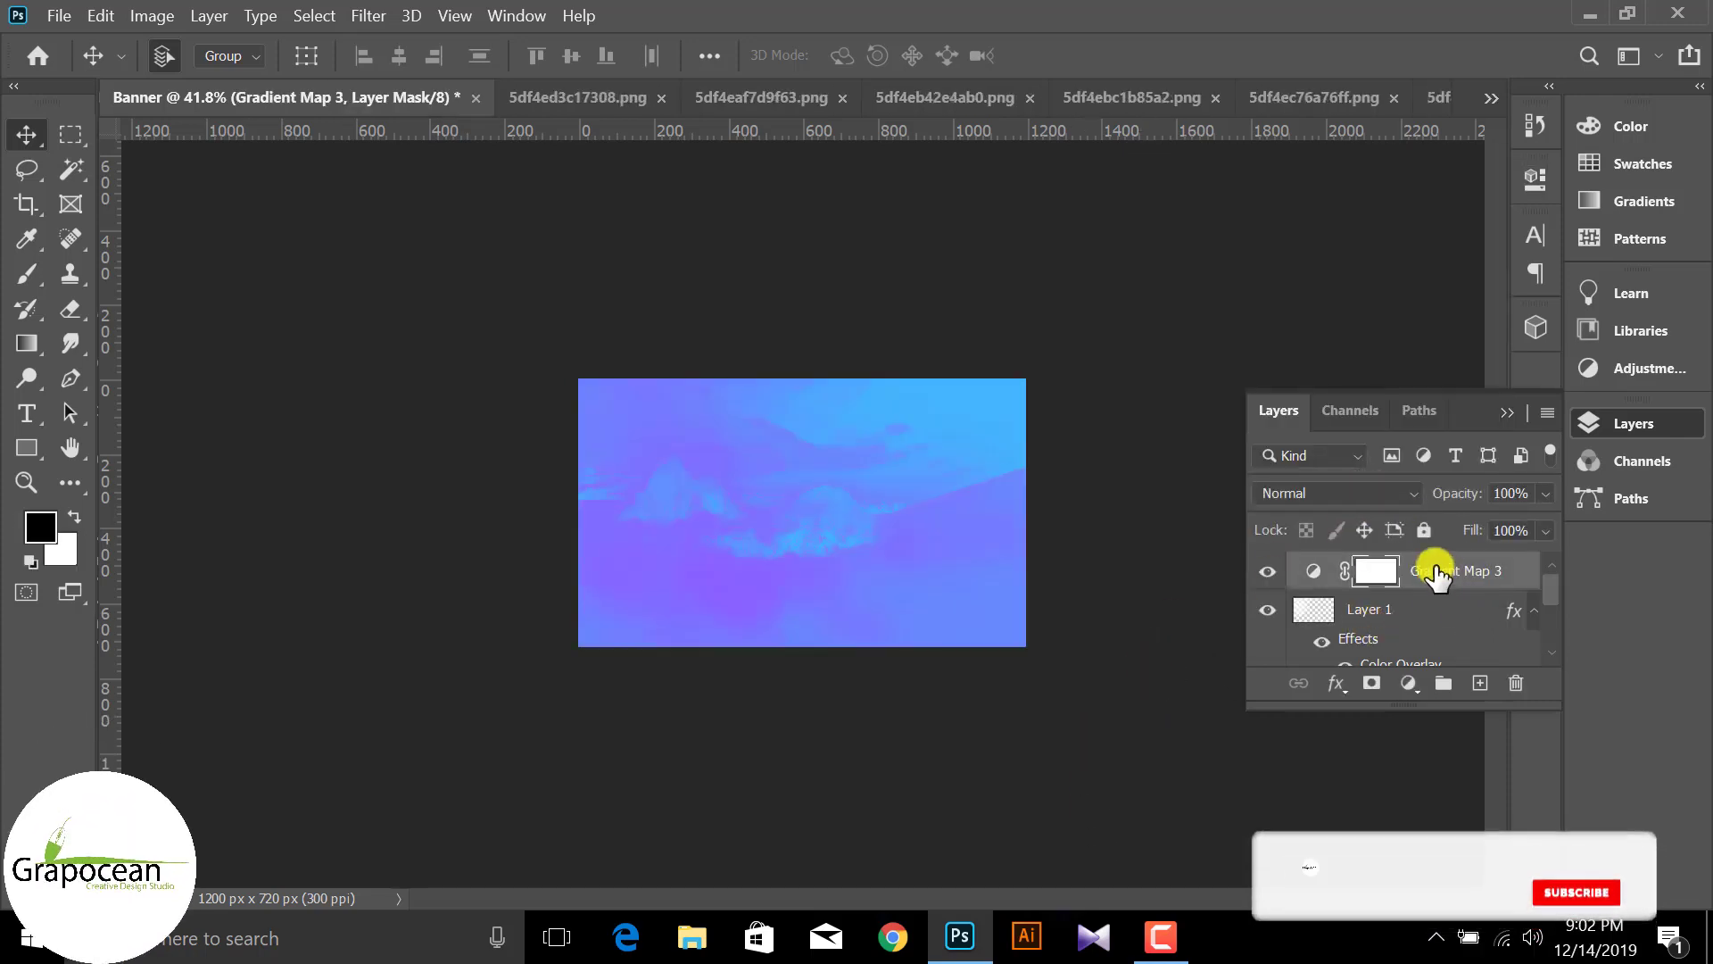
{"action": "left_click", "coordinate": [1339, 492]}
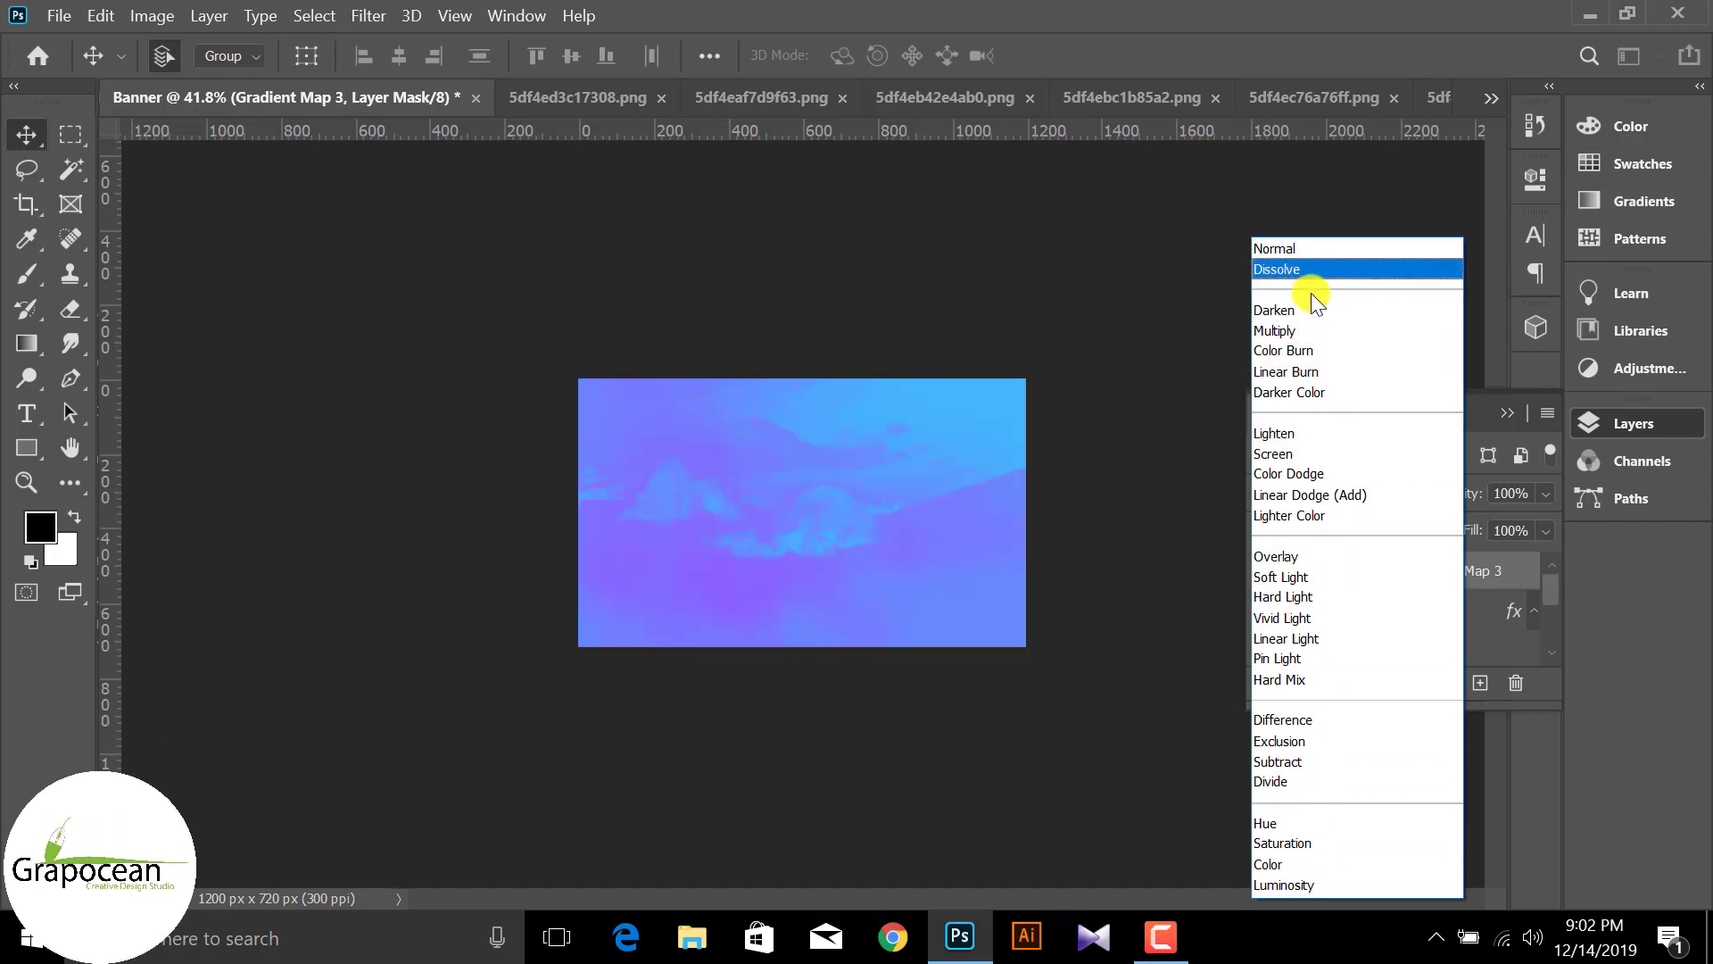
{"action": "left_click", "coordinate": [1294, 450]}
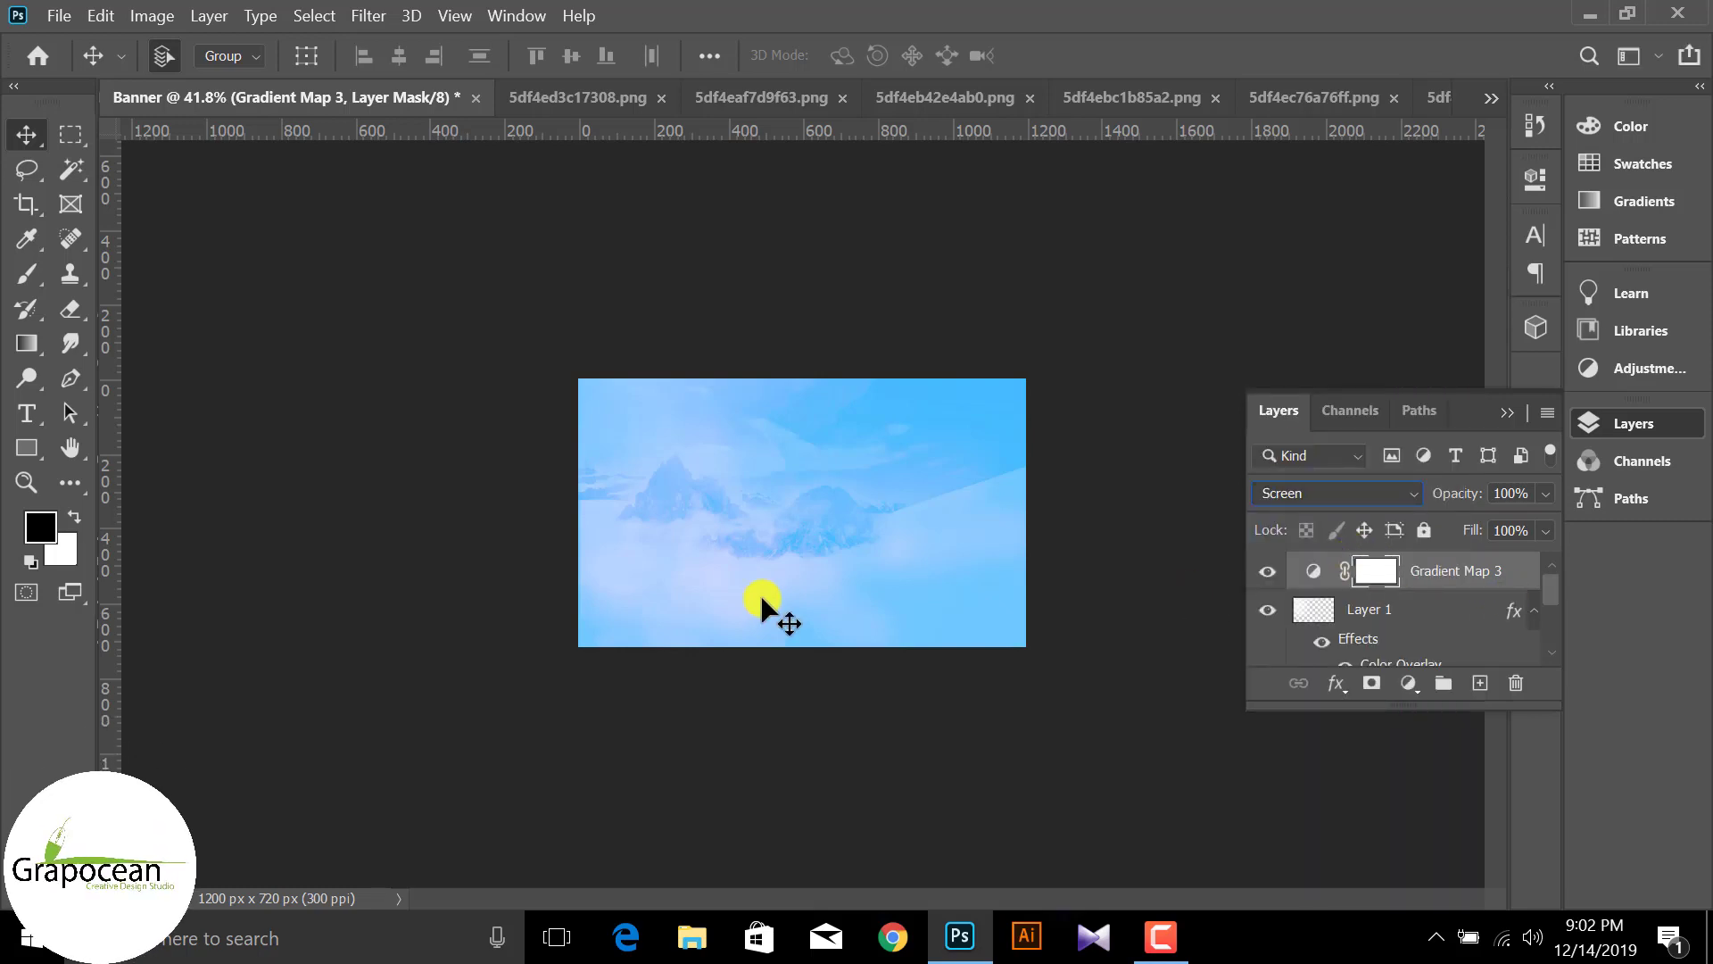
{"action": "left_click", "coordinate": [717, 496]}
Step: Paint with a soft round brush on the Gradient Map 3 mask to reveal both mountains
{"action": "right_click", "coordinate": [27, 273]}
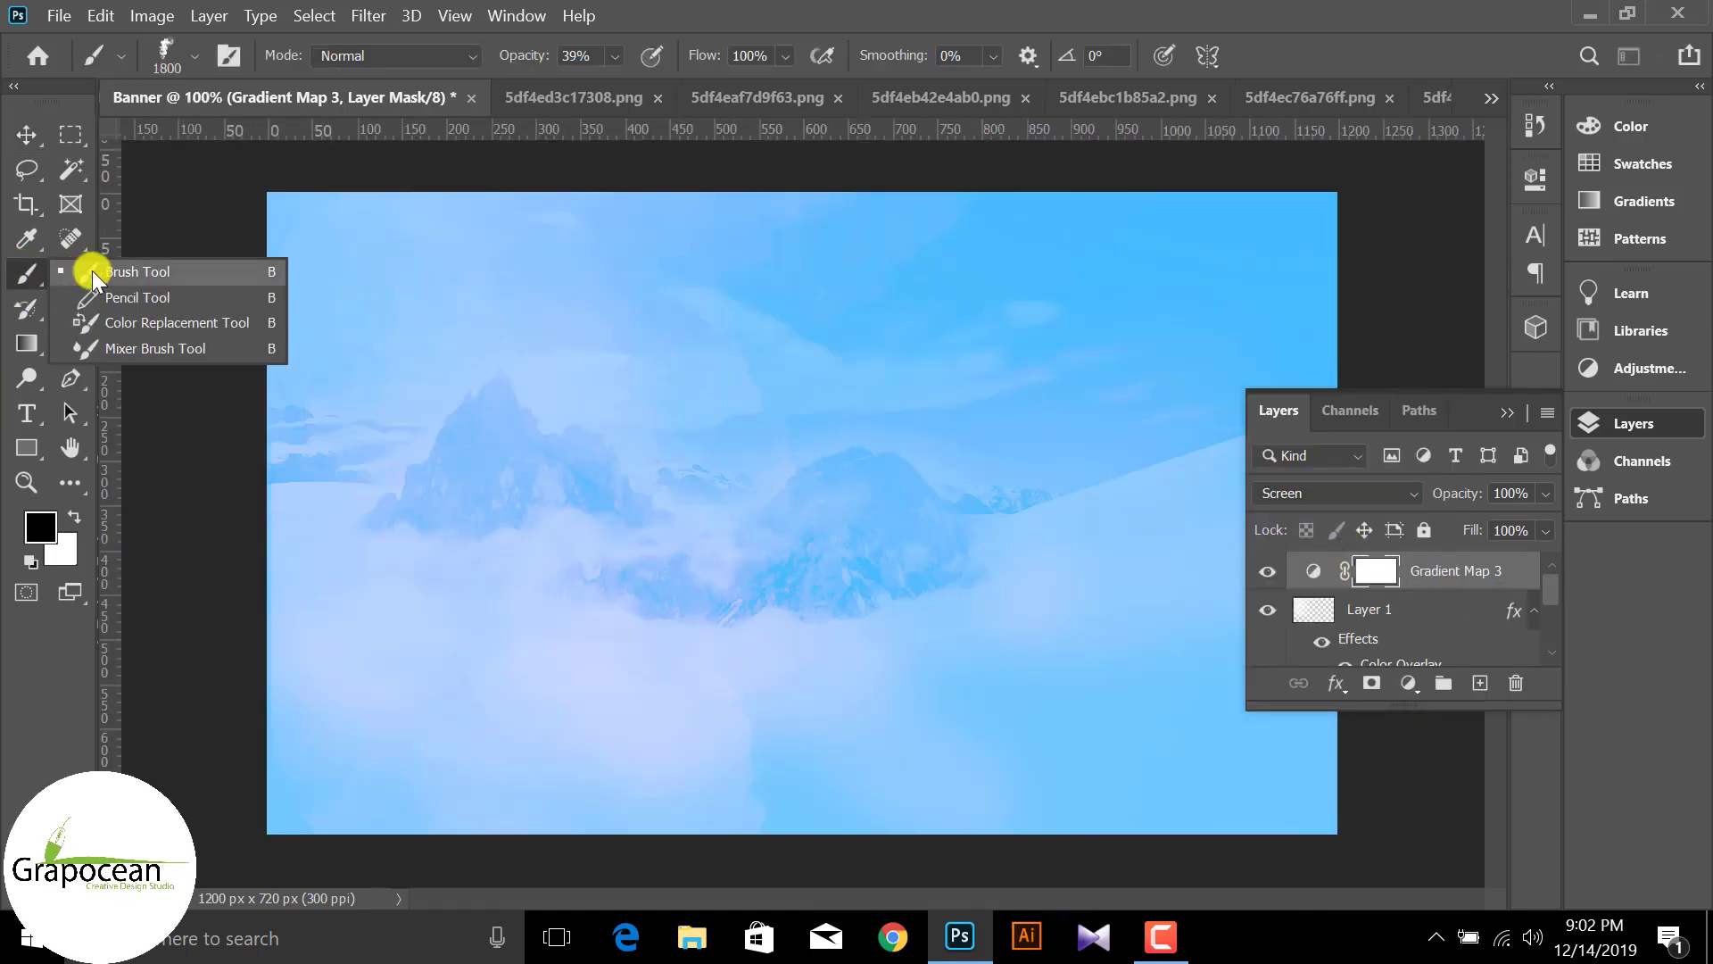
{"action": "left_click", "coordinate": [98, 266]}
{"action": "left_click", "coordinate": [194, 55]}
{"action": "scroll", "coordinate": [44, 312], "scroll_direction": "up", "scroll_amount": 2}
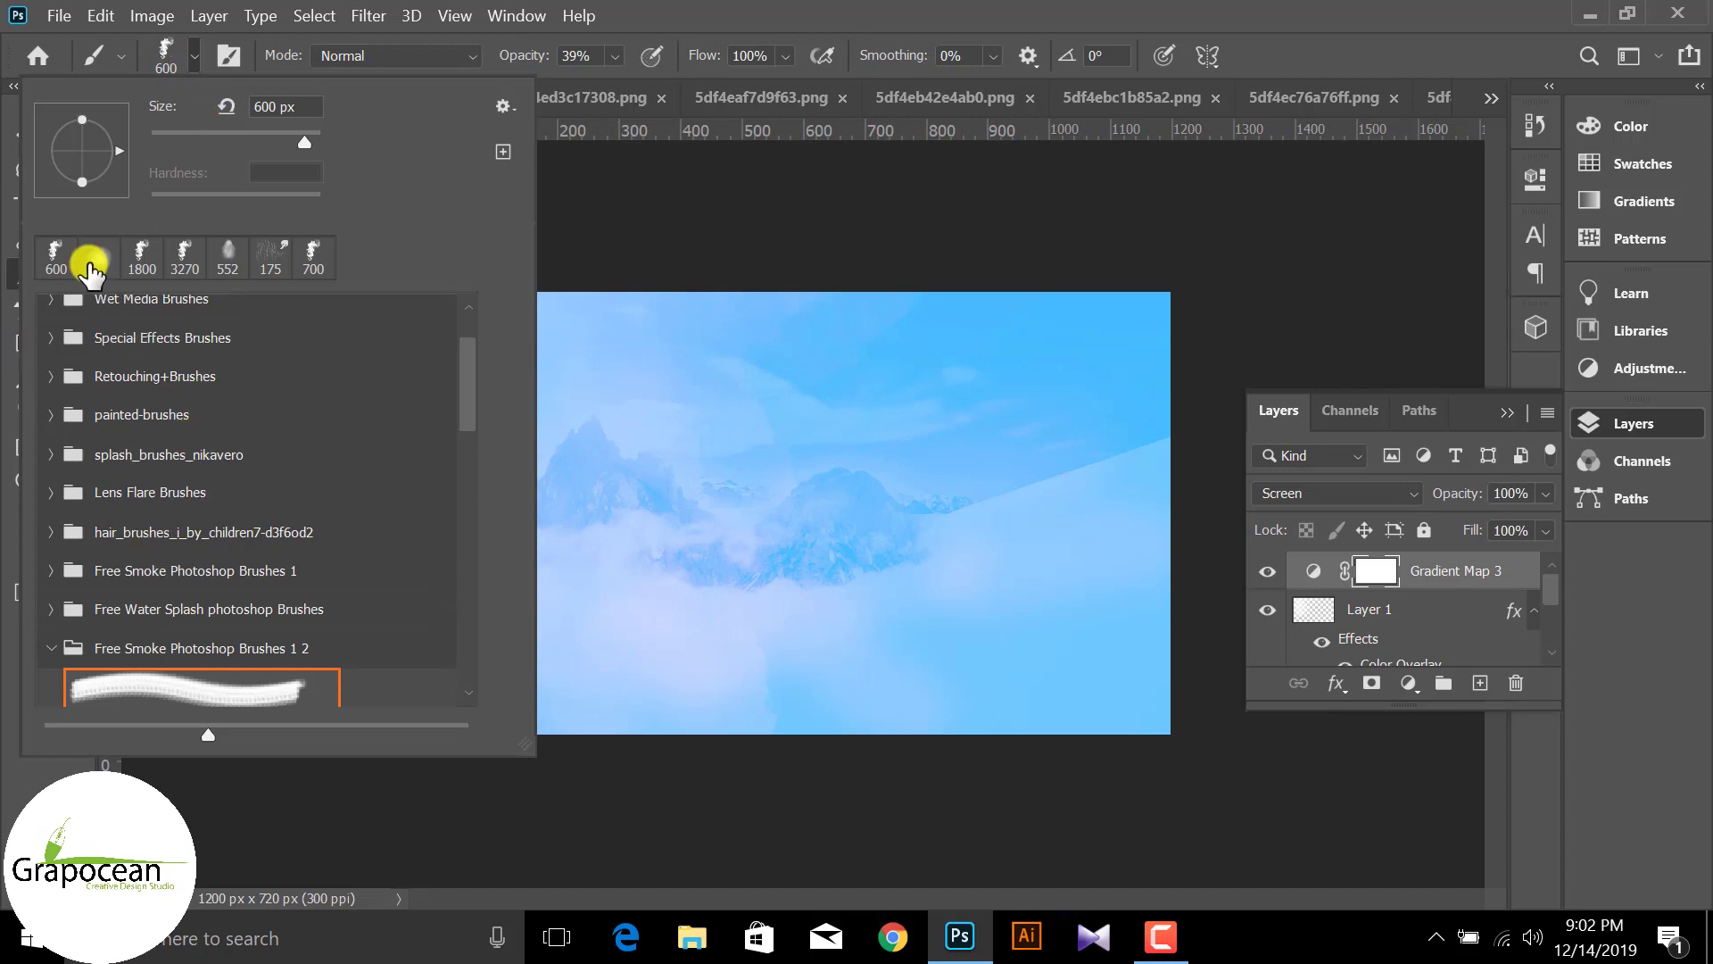
{"action": "double_click", "coordinate": [98, 259]}
{"action": "mouse_move", "coordinate": [623, 451]}
{"action": "left_mouse_down"}
{"action": "mouse_move", "coordinate": [631, 508]}
{"action": "mouse_move", "coordinate": [748, 587]}
{"action": "mouse_move", "coordinate": [814, 508]}
{"action": "left_mouse_up"}
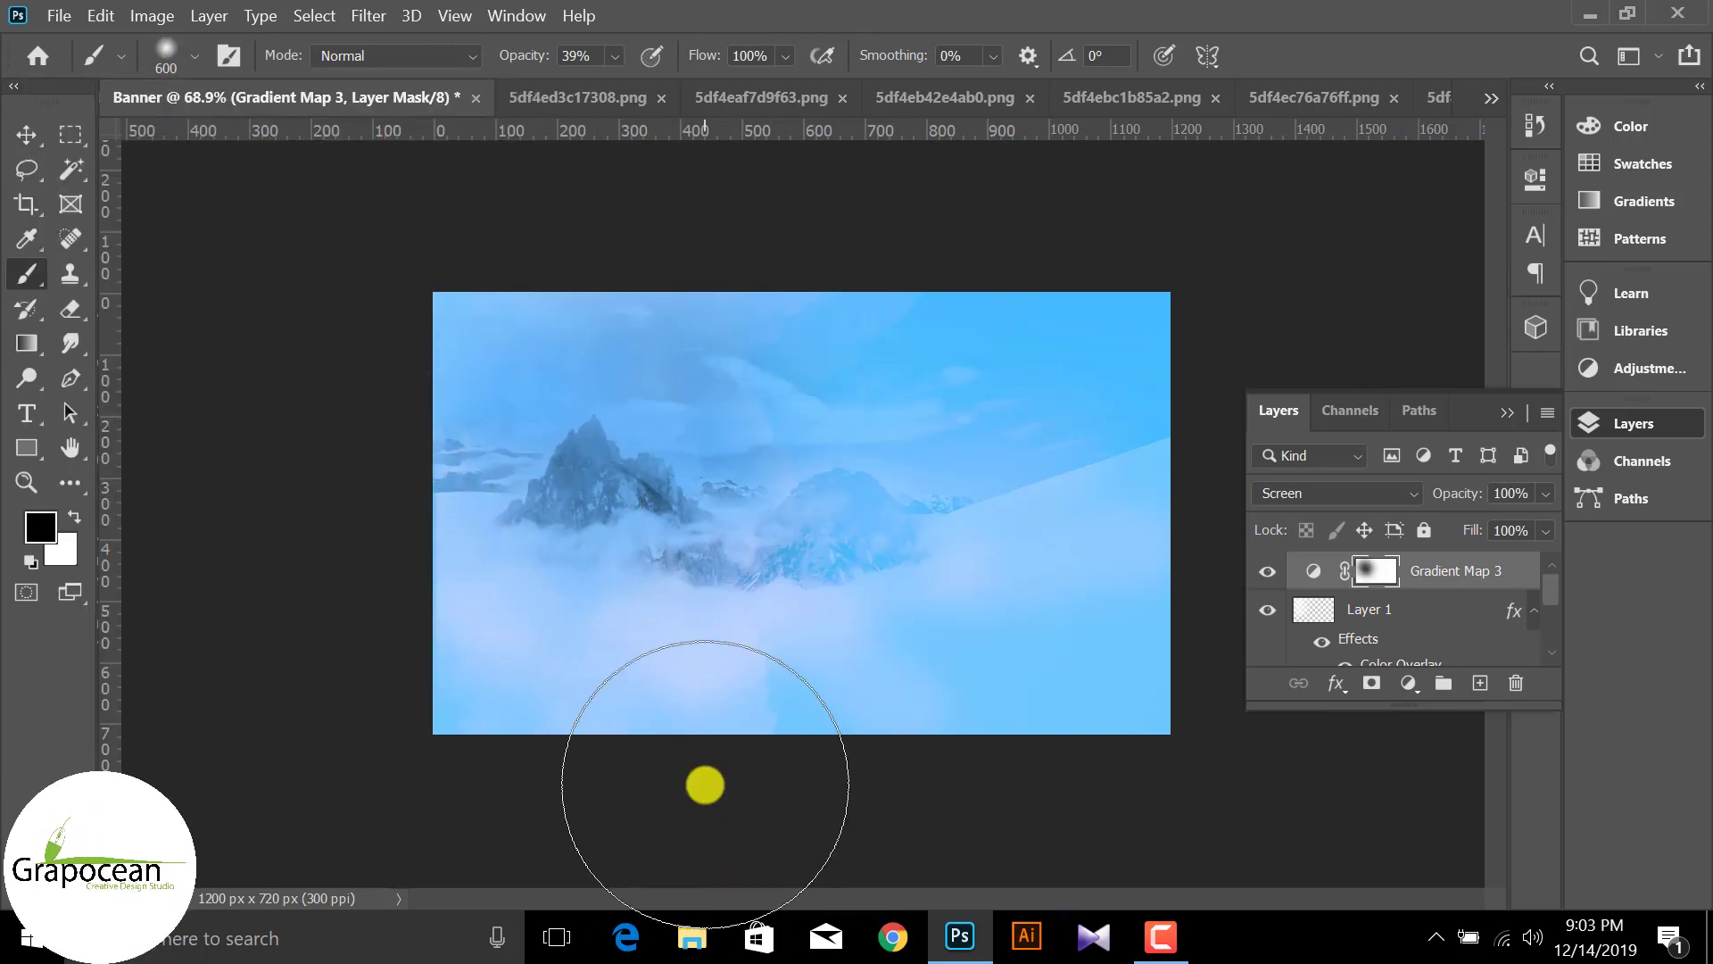
{"action": "scroll", "coordinate": [813, 569], "scroll_direction": "down", "scroll_amount": 1}
{"action": "left_click", "coordinate": [813, 568]}
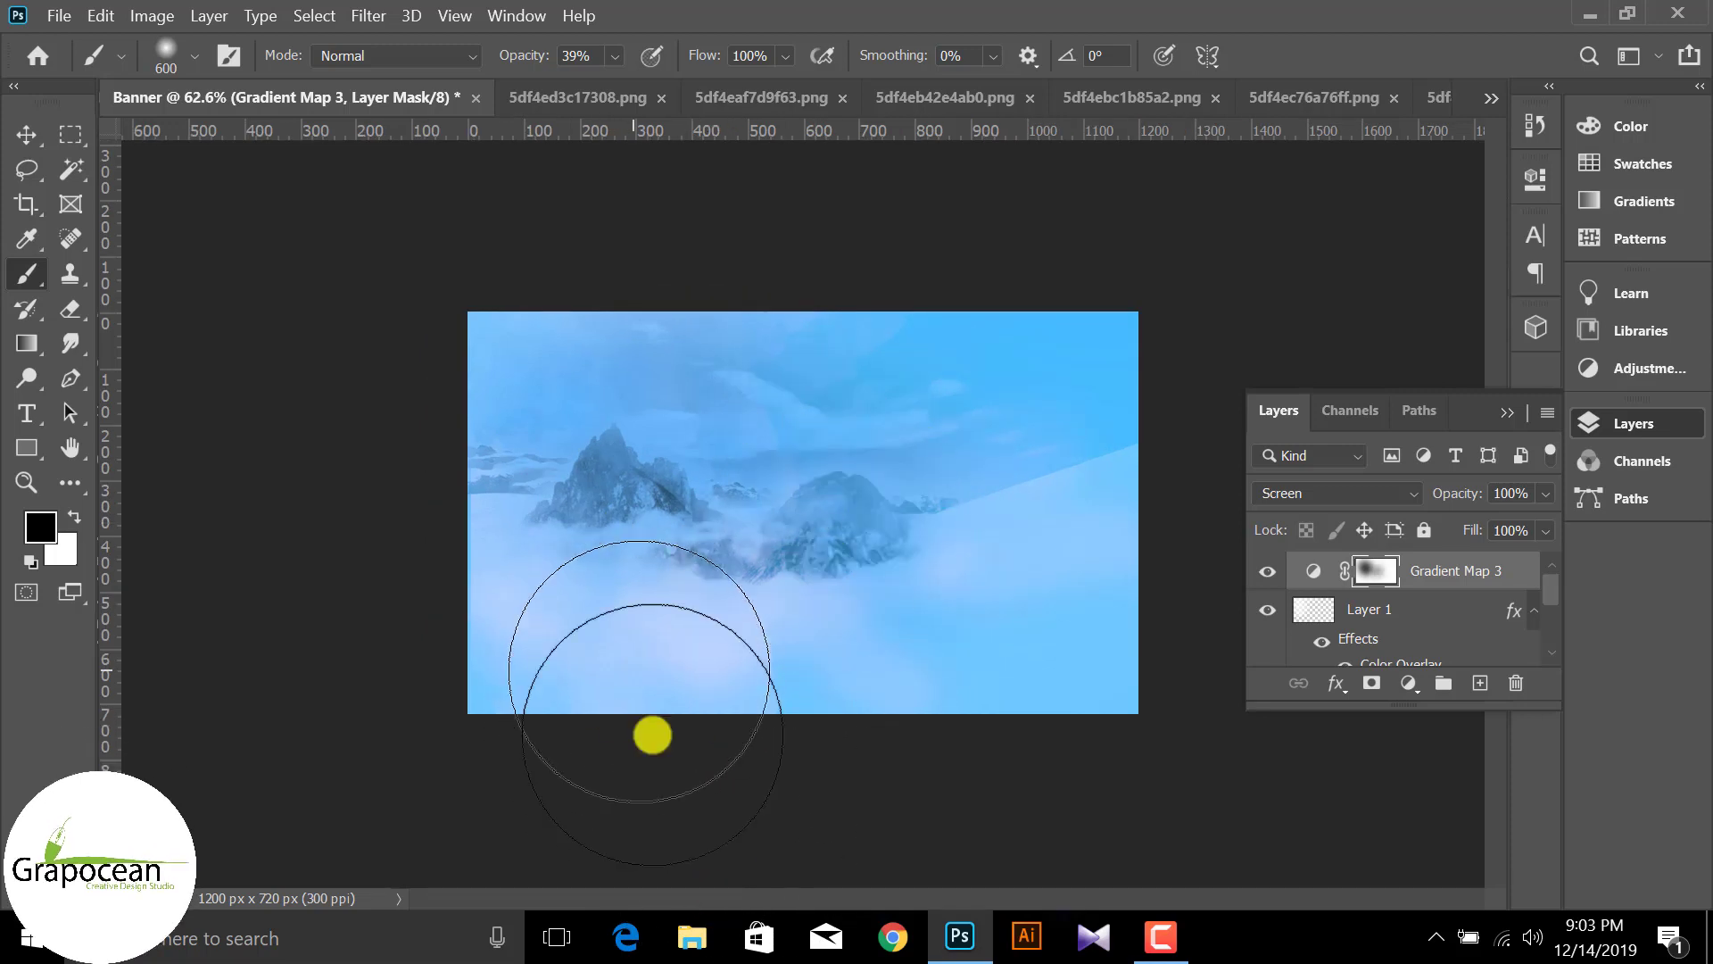
{"action": "left_click", "coordinate": [25, 134]}
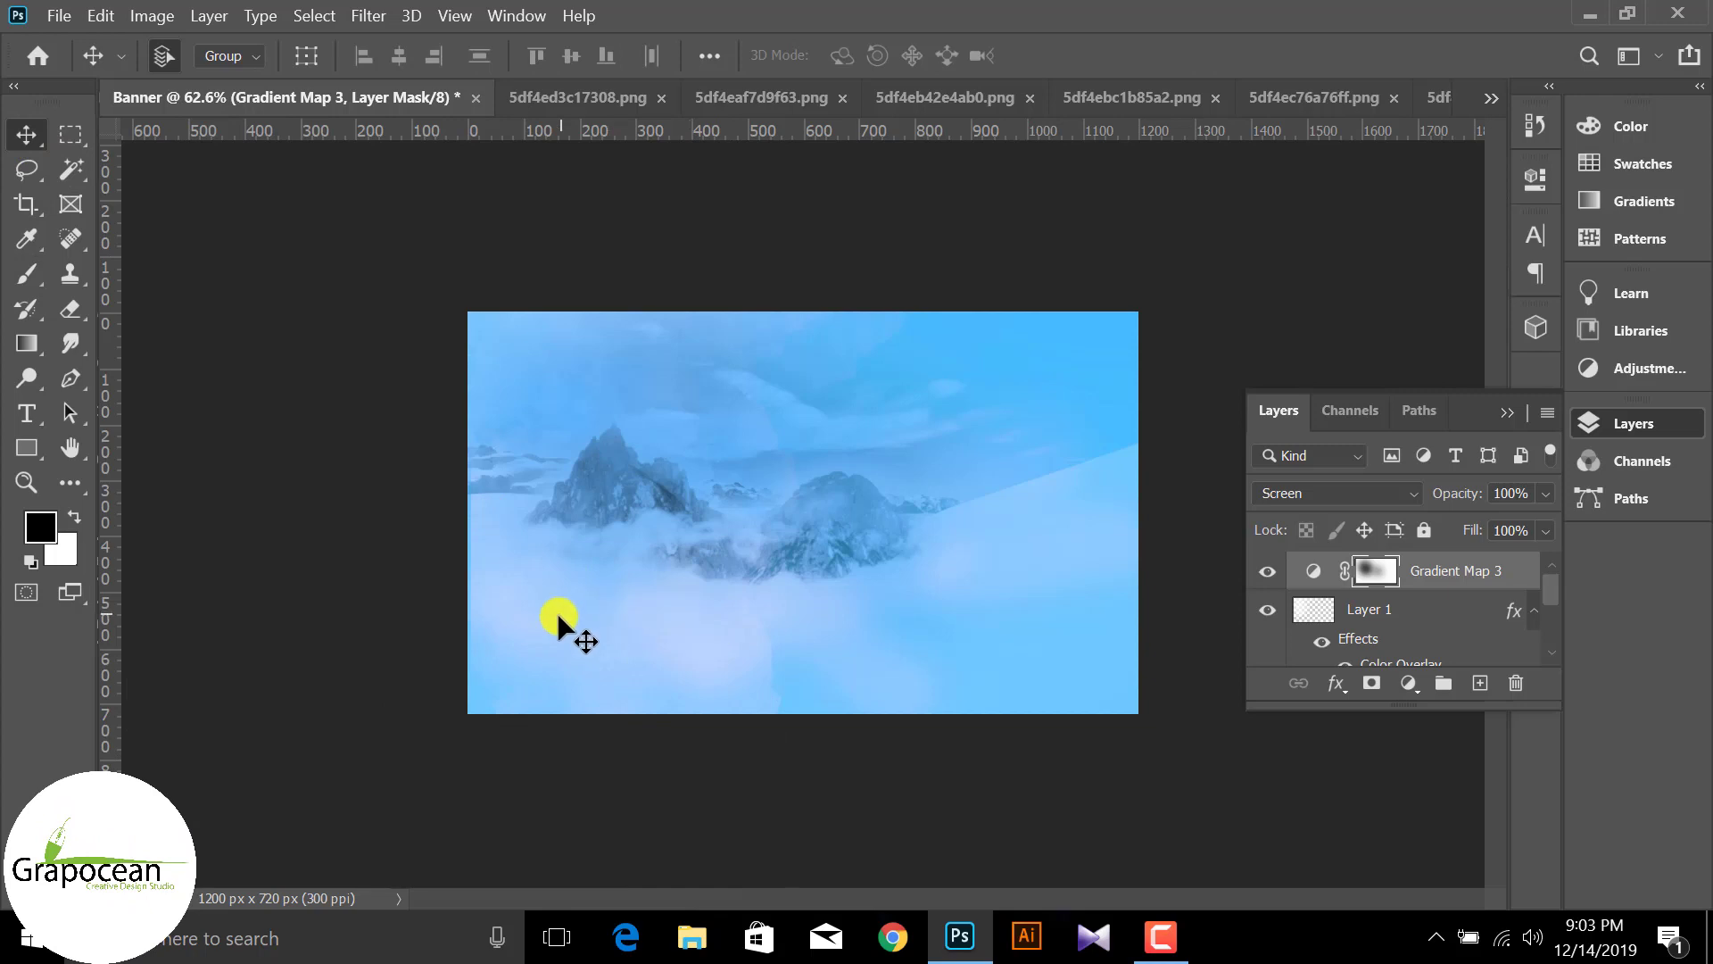
Step: Group every layer above the base layer with Ctrl+G and name the group Background
{"action": "scroll", "coordinate": [1457, 608], "scroll_direction": "down", "scroll_amount": 3}
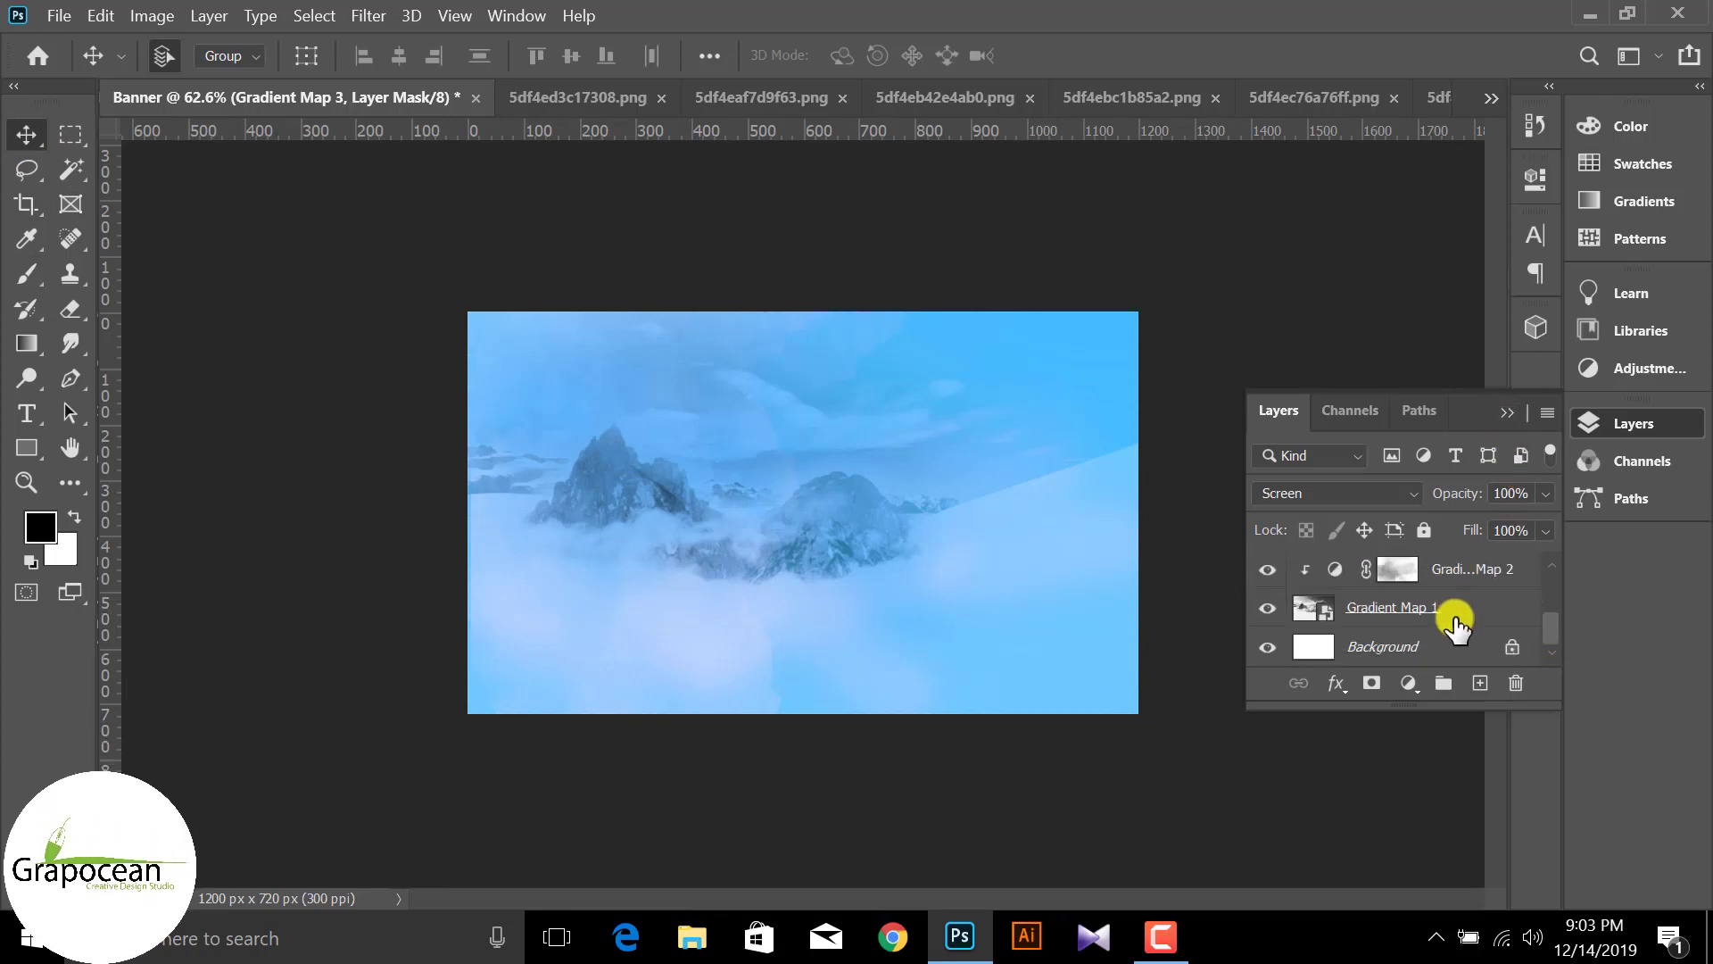
{"action": "left_click", "coordinate": [1423, 610]}
{"action": "scroll", "coordinate": [1431, 612], "scroll_direction": "up", "scroll_amount": 2}
{"action": "left_click", "coordinate": [1431, 612], "text": "shift"}
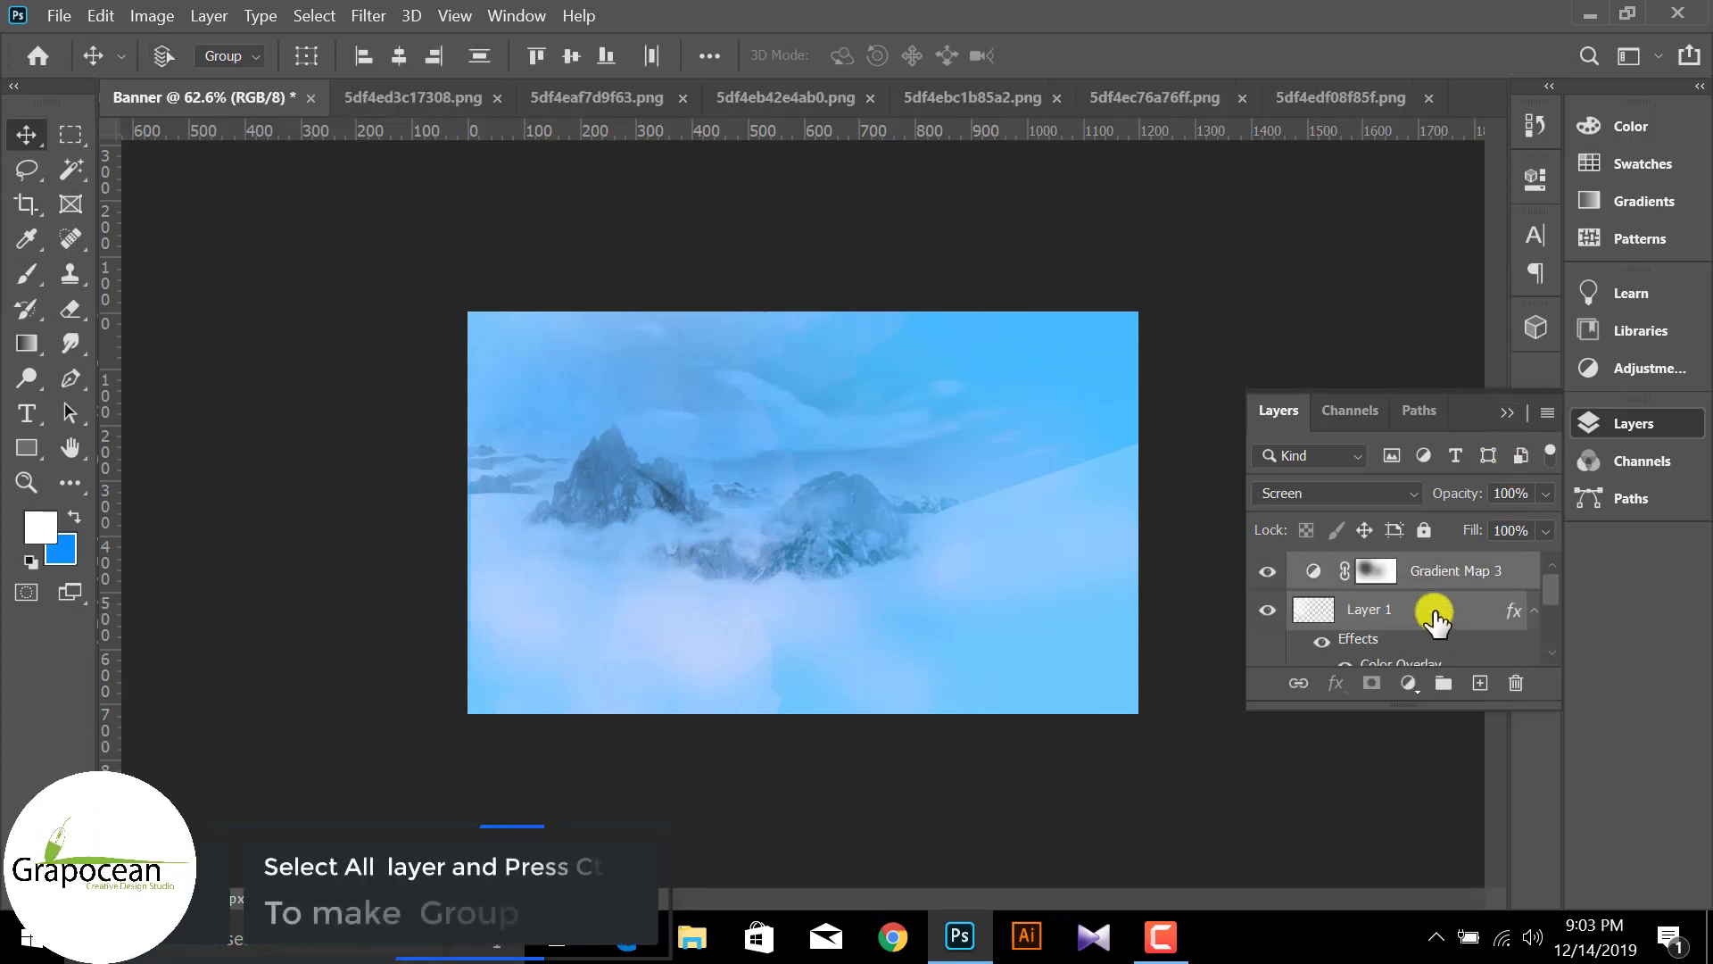
{"action": "key", "text": "ctrl+g"}
{"action": "type", "text": "Back"}
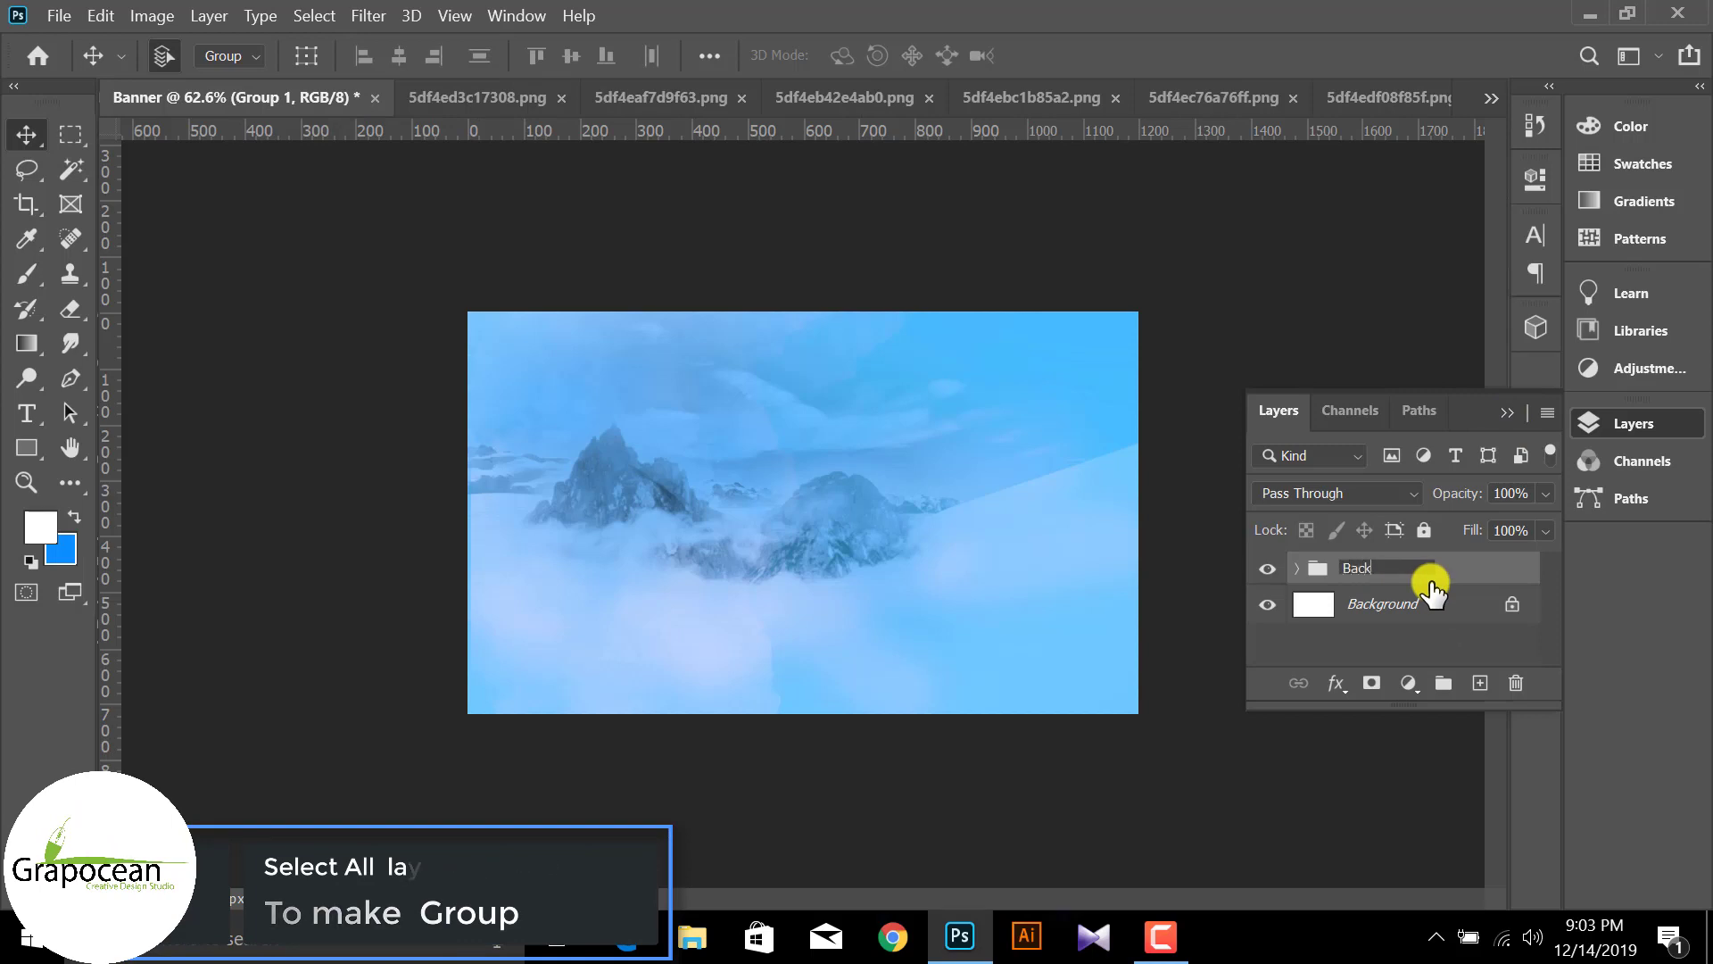
{"action": "type", "text": "ground"}
{"action": "key", "text": "Return"}
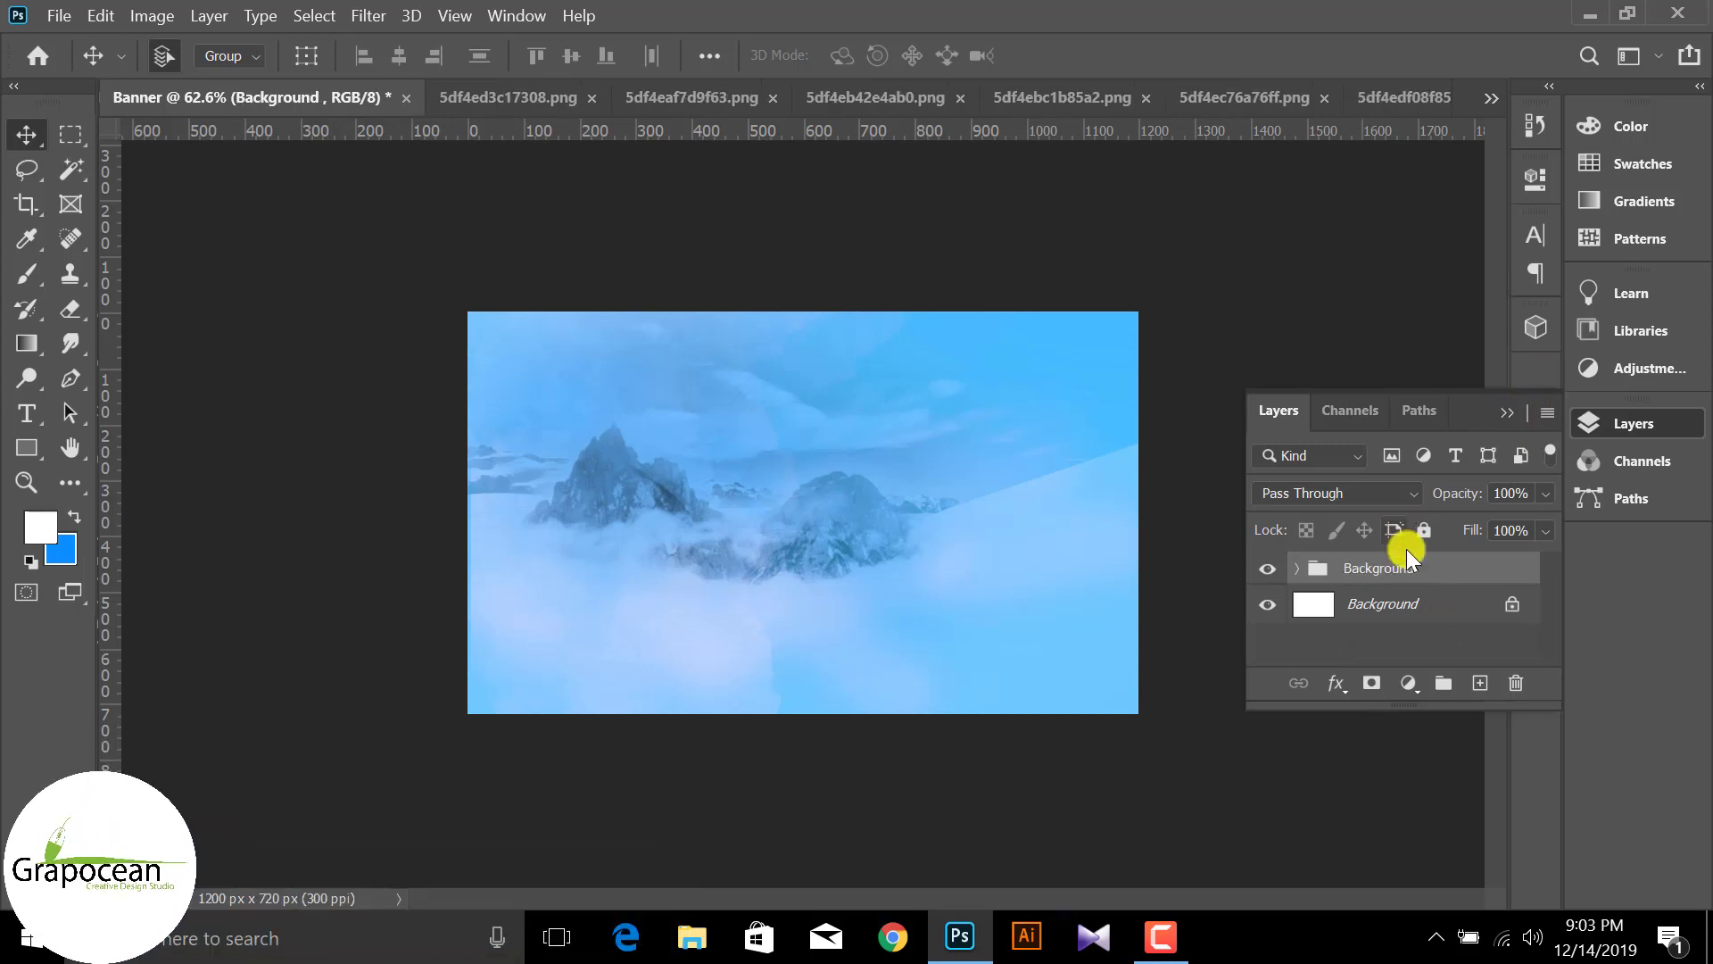
{"action": "left_click", "coordinate": [1507, 414]}
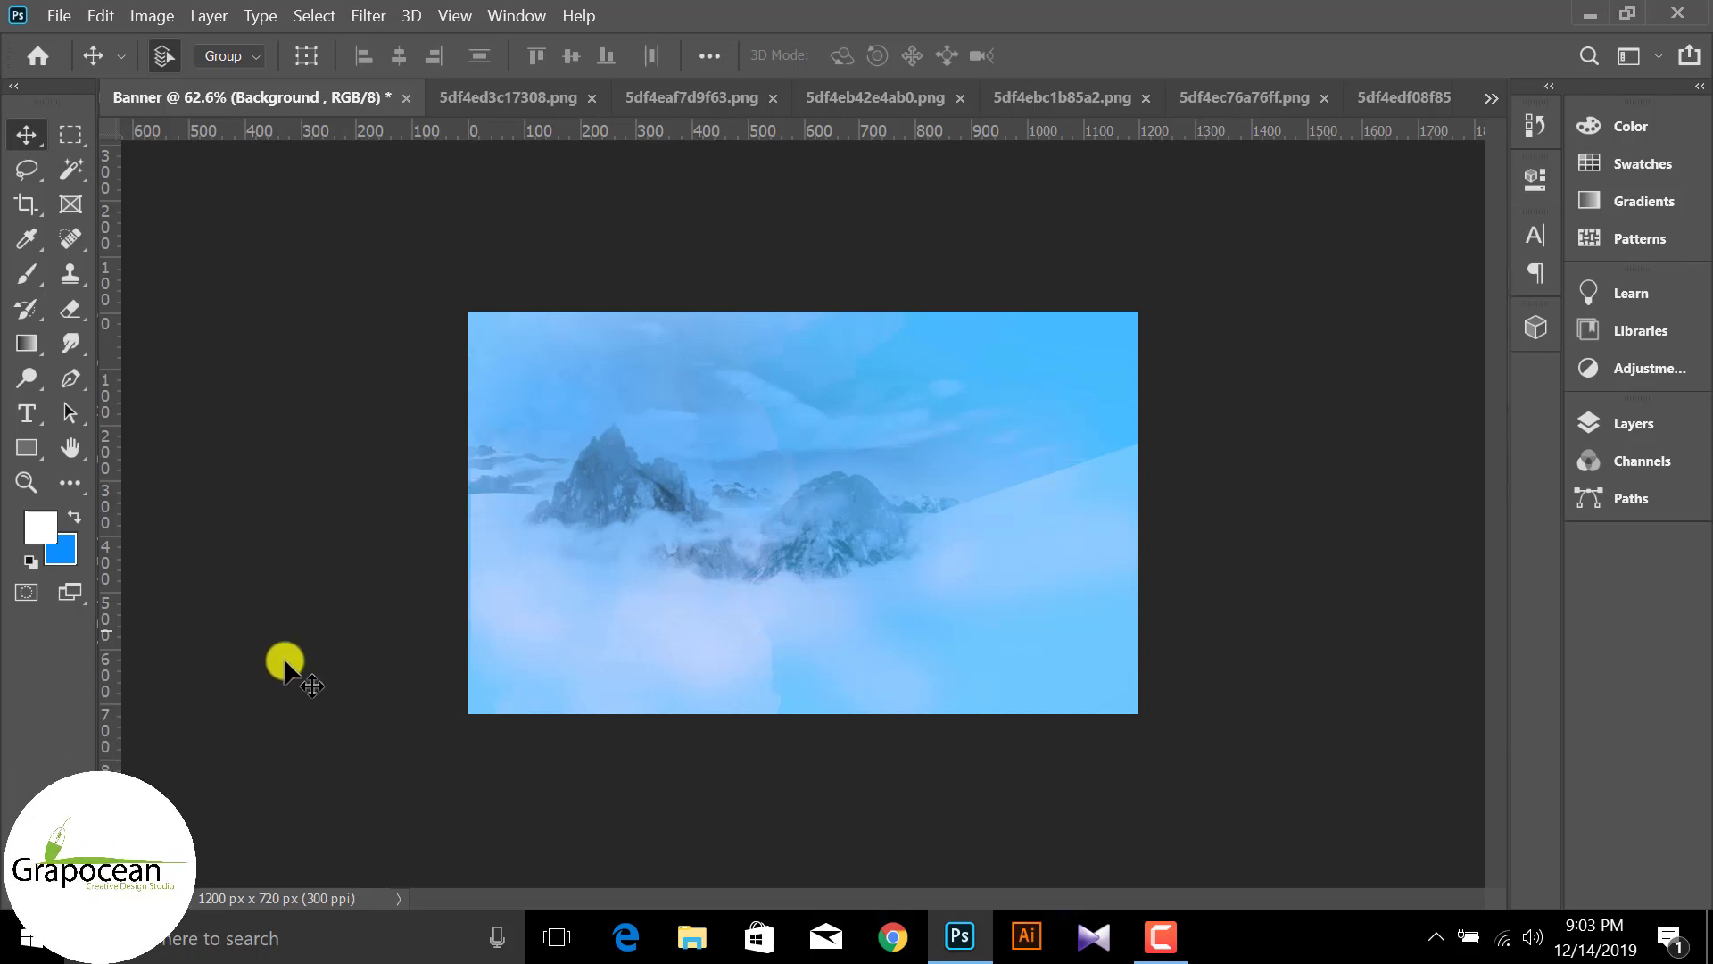
Step: Draw a tall white rectangle over the centre of the banner with the Rectangle tool
{"action": "right_click", "coordinate": [34, 436]}
{"action": "left_click", "coordinate": [120, 470]}
{"action": "left_click", "coordinate": [1639, 426]}
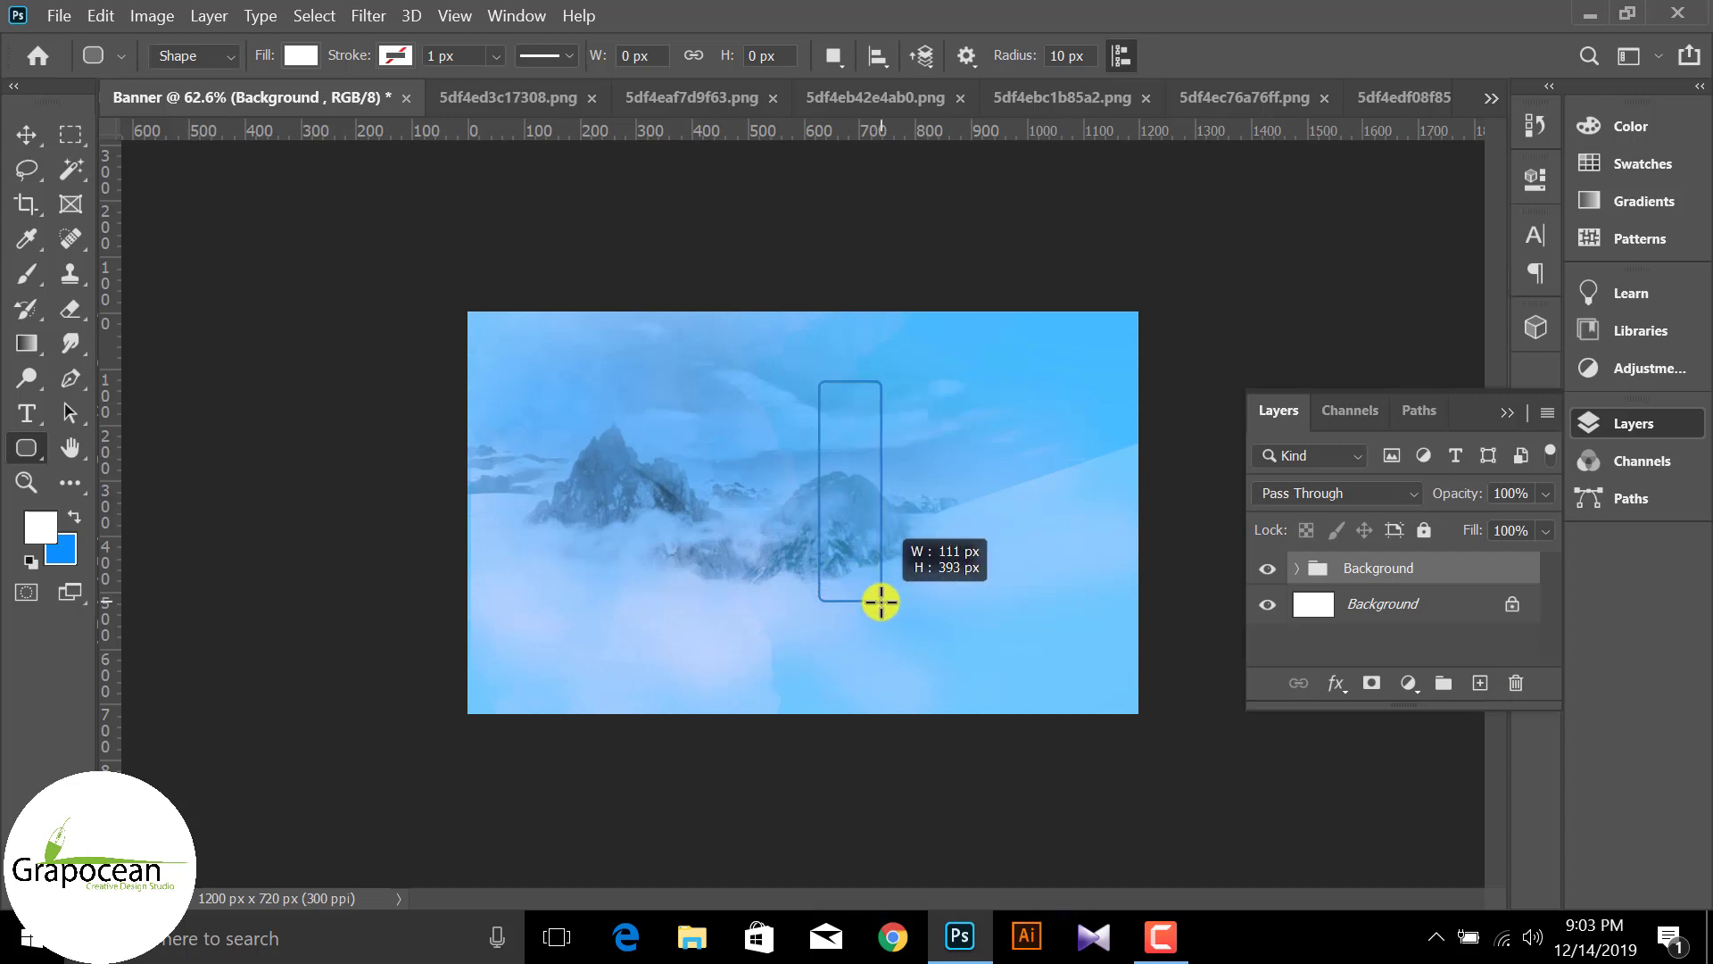
{"action": "left_click_drag", "start_coordinate": [881, 602], "coordinate": [880, 603]}
{"action": "key", "text": "ctrl+z"}
{"action": "right_click", "coordinate": [27, 447]}
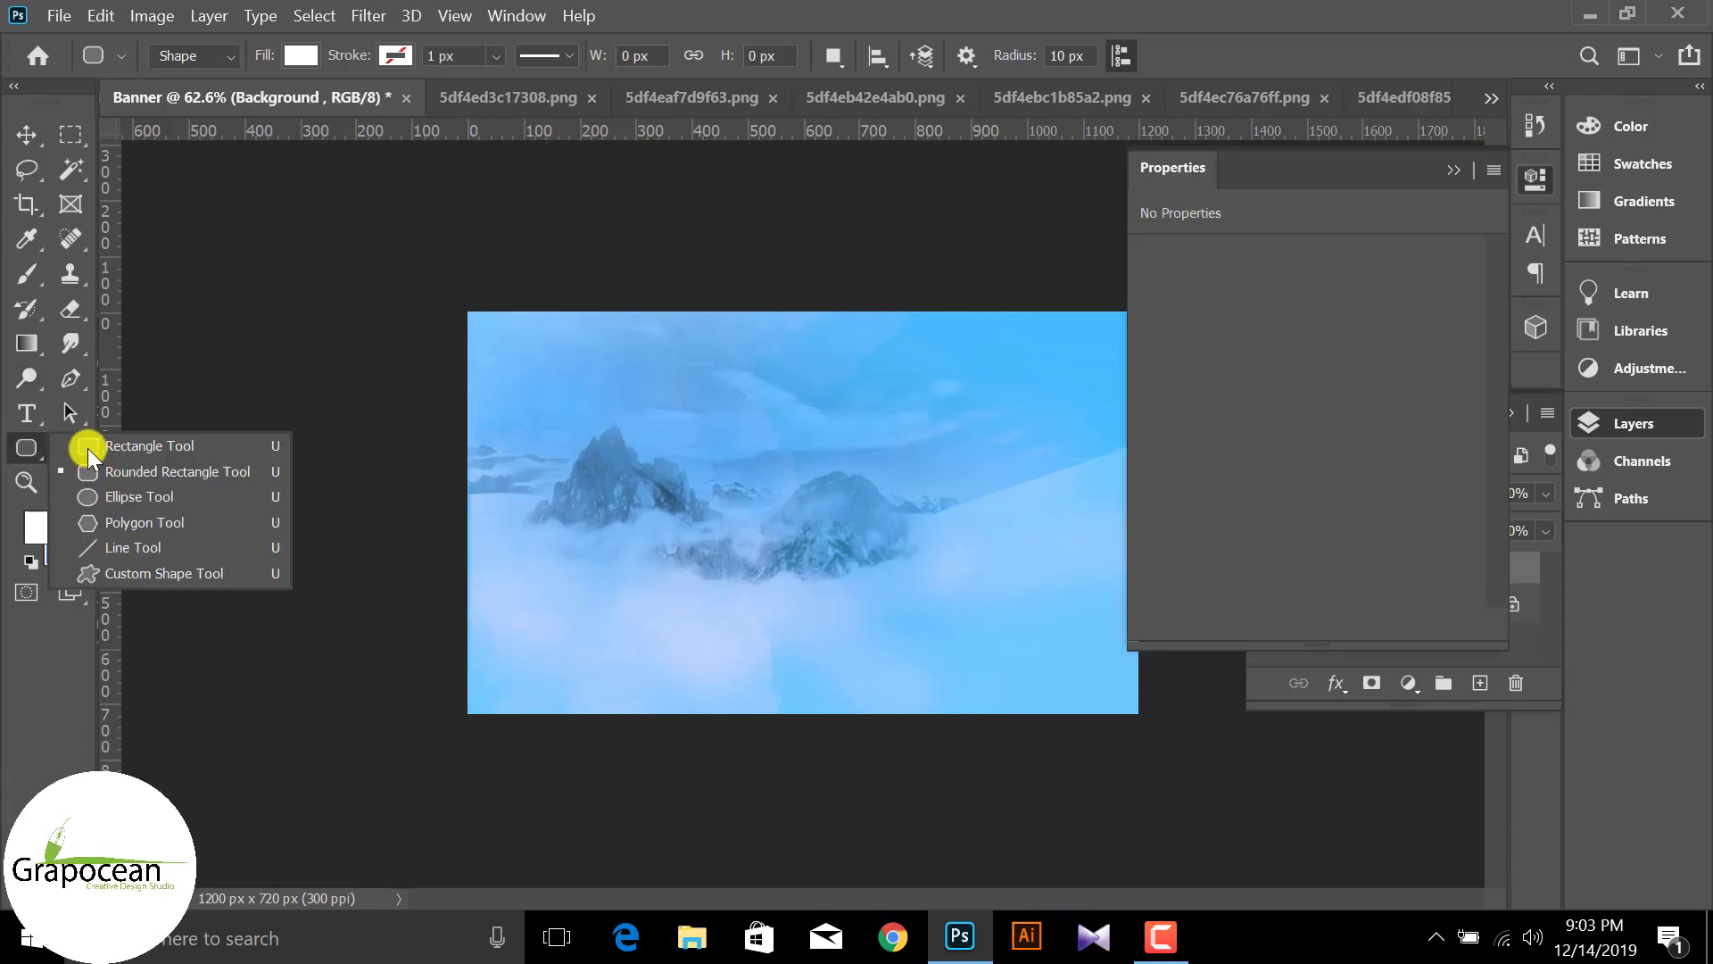
{"action": "left_click", "coordinate": [90, 446]}
{"action": "left_click_drag", "start_coordinate": [787, 378], "coordinate": [866, 634]}
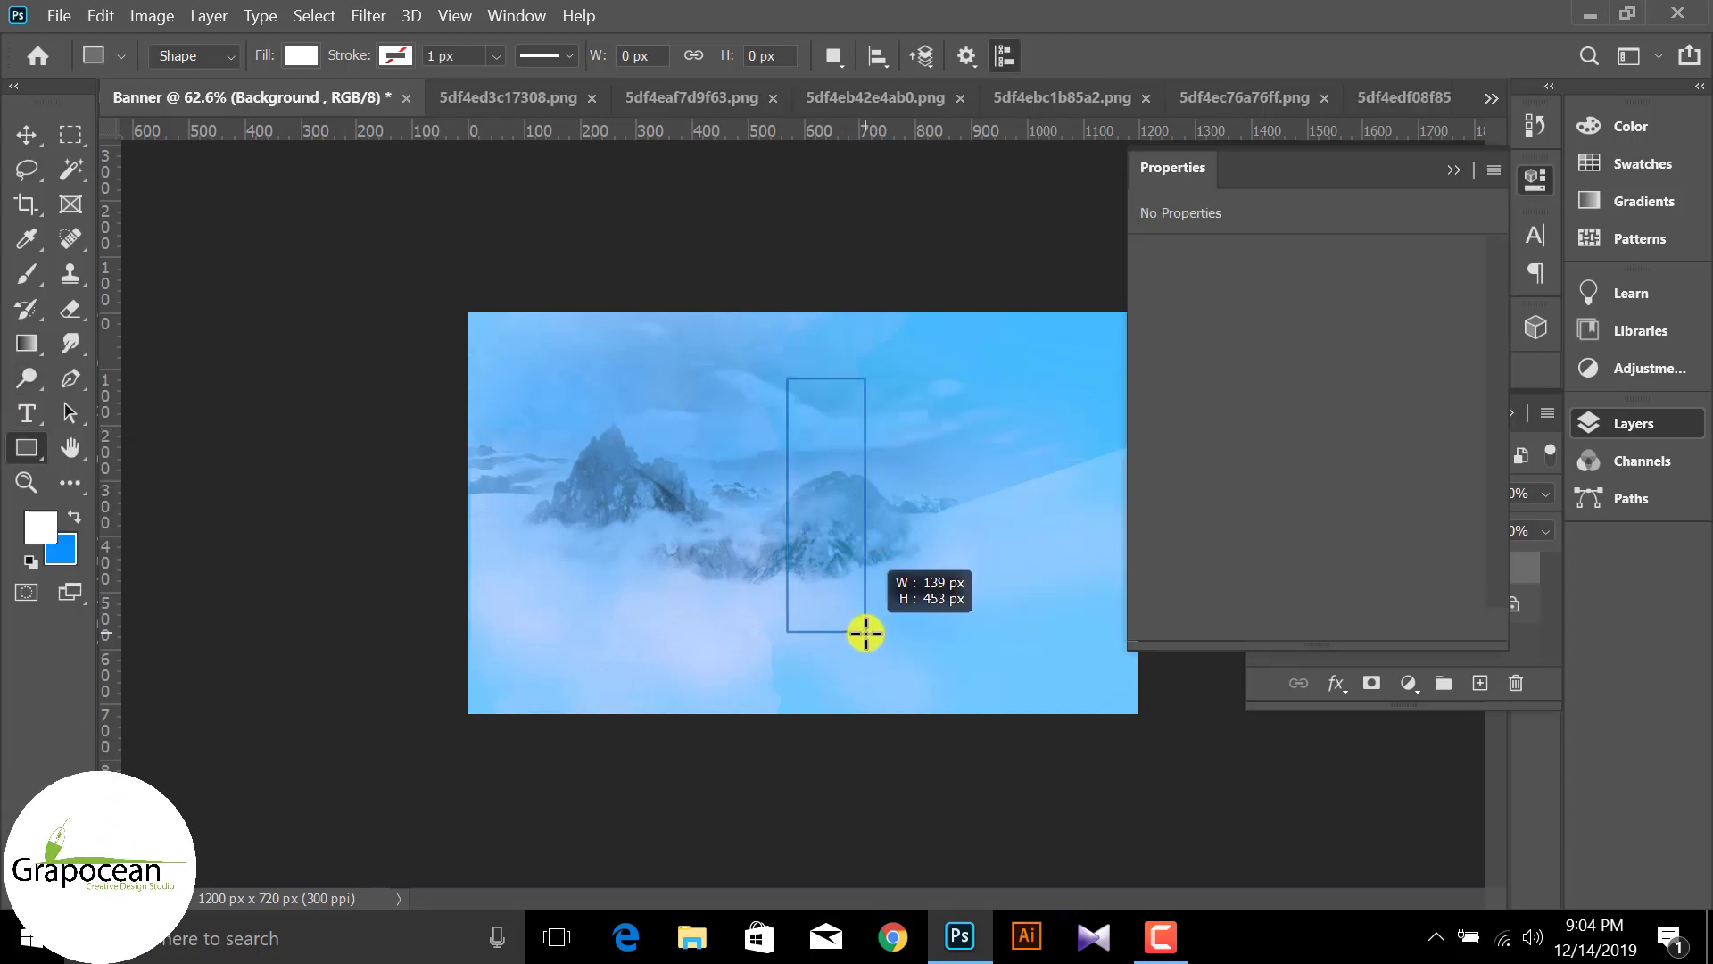
{"action": "left_click_drag", "start_coordinate": [861, 609], "coordinate": [864, 629]}
{"action": "left_click", "coordinate": [1454, 170]}
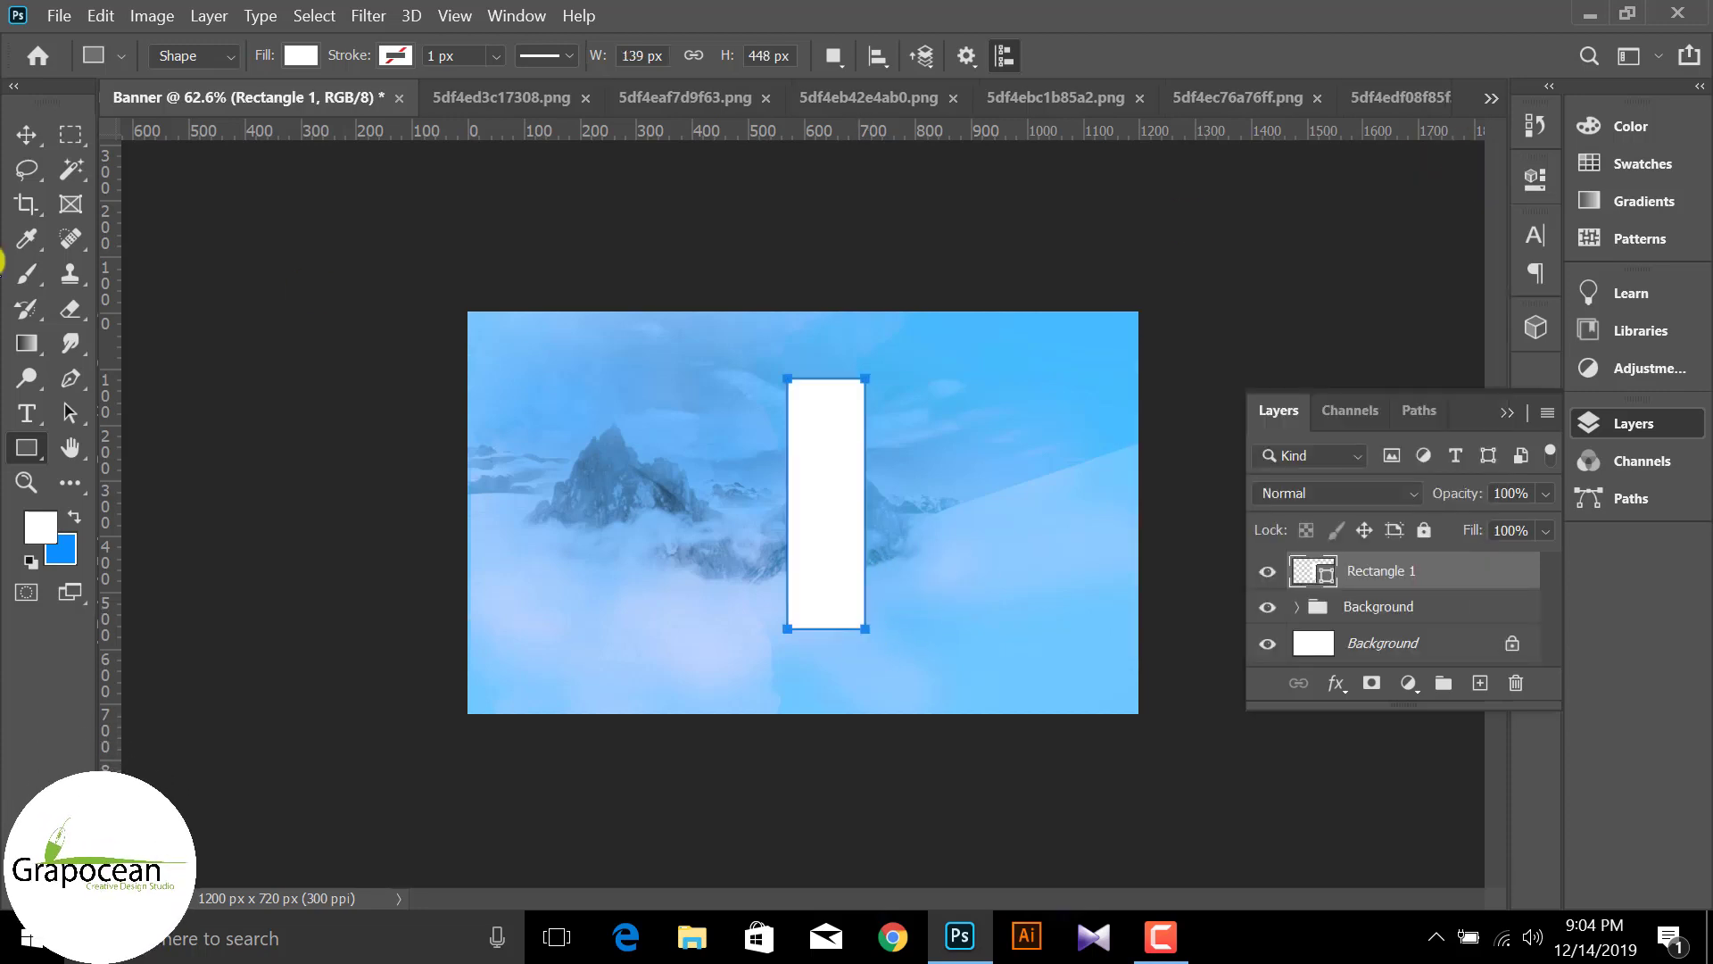
{"action": "left_click", "coordinate": [26, 133]}
Step: Rotate the white rectangle about 15°, skew it into a right slant and narrow it
{"action": "left_click_drag", "start_coordinate": [817, 495], "coordinate": [856, 504]}
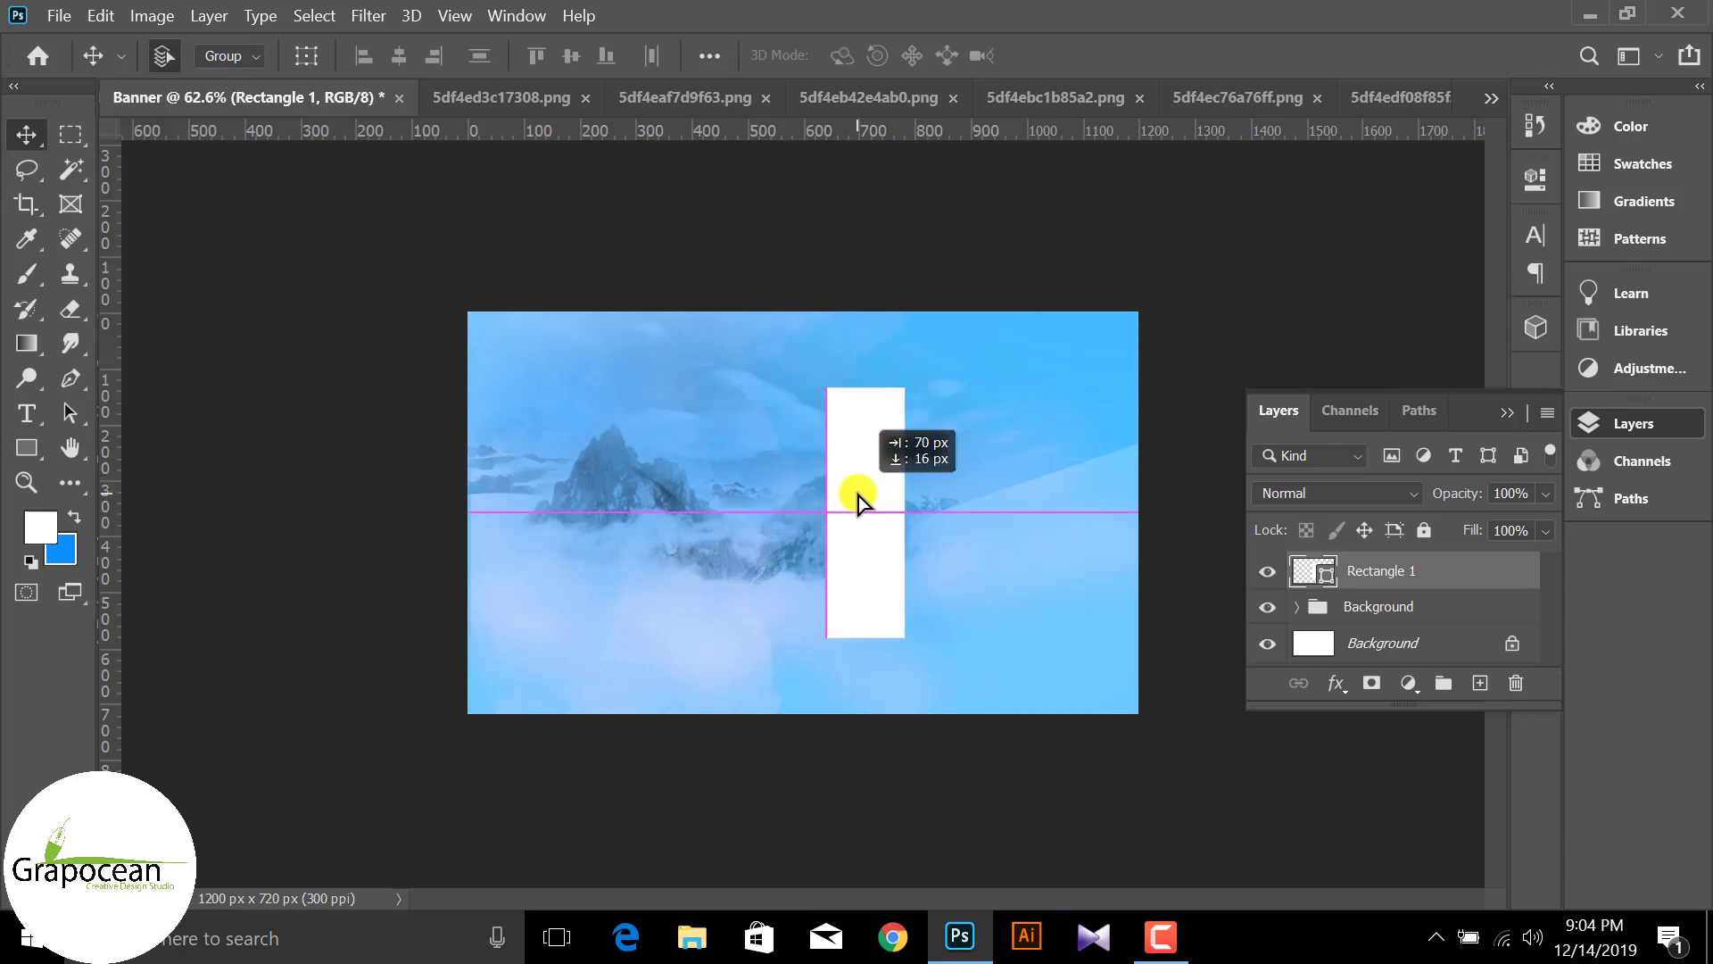
{"action": "key", "text": "ctrl+t"}
{"action": "left_click_drag", "start_coordinate": [1096, 490], "coordinate": [1049, 427]}
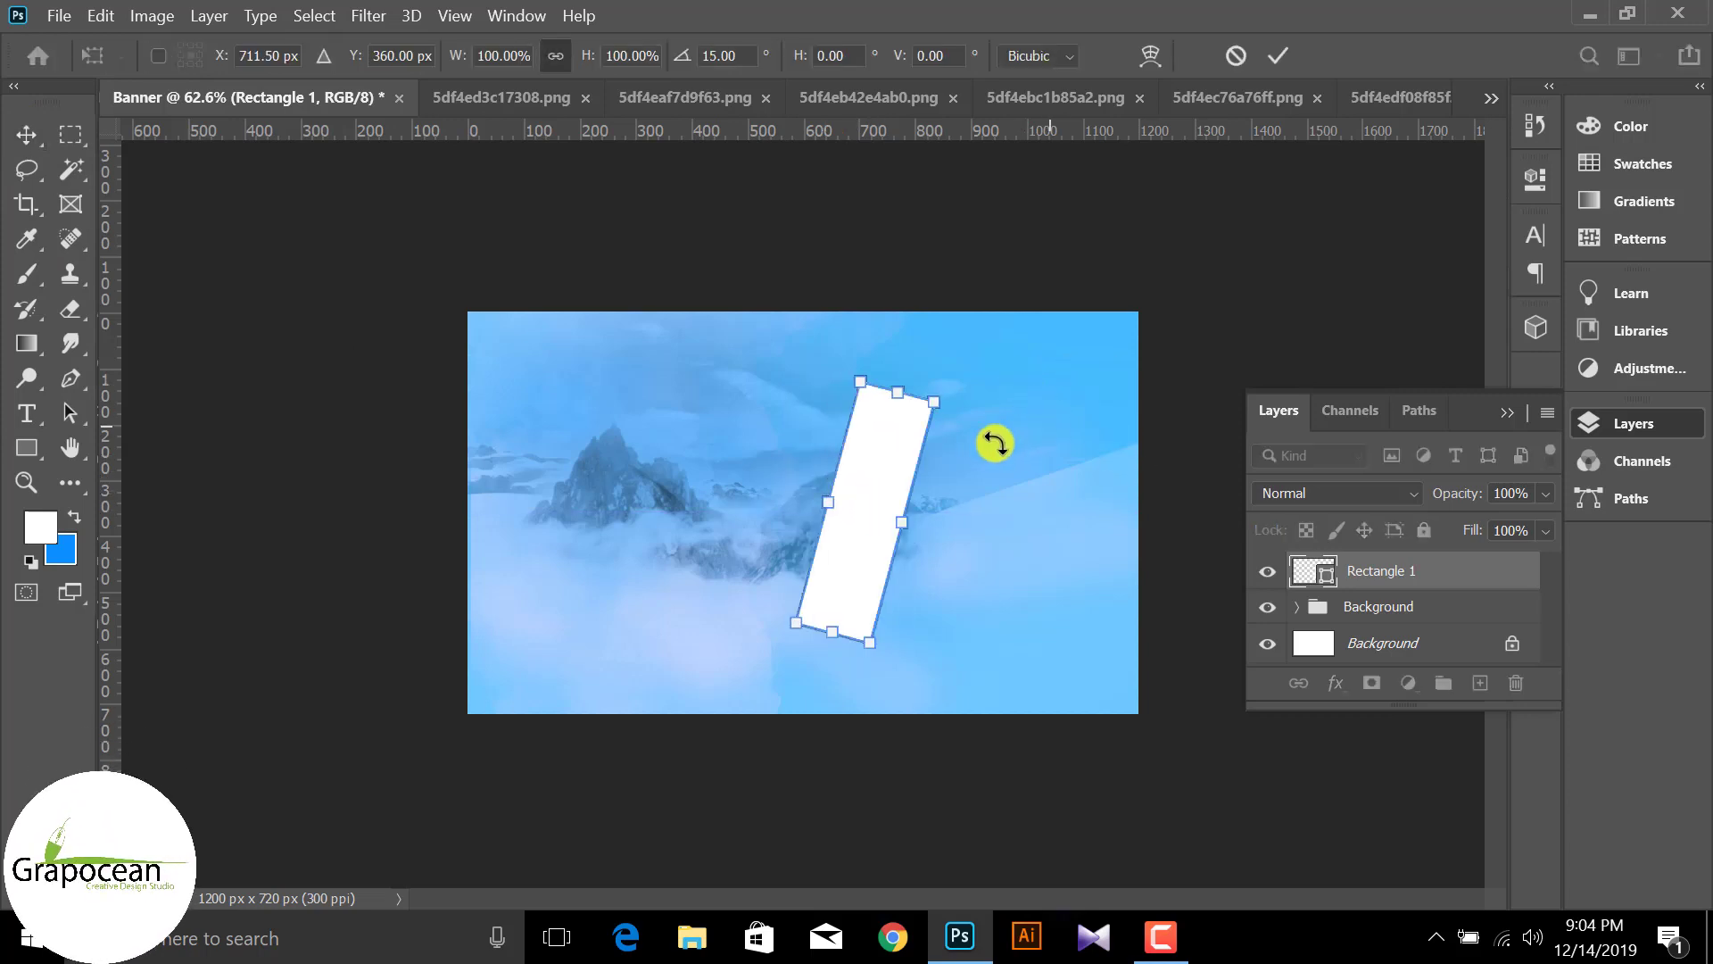
{"action": "left_click_drag", "start_coordinate": [937, 403], "coordinate": [940, 381]}
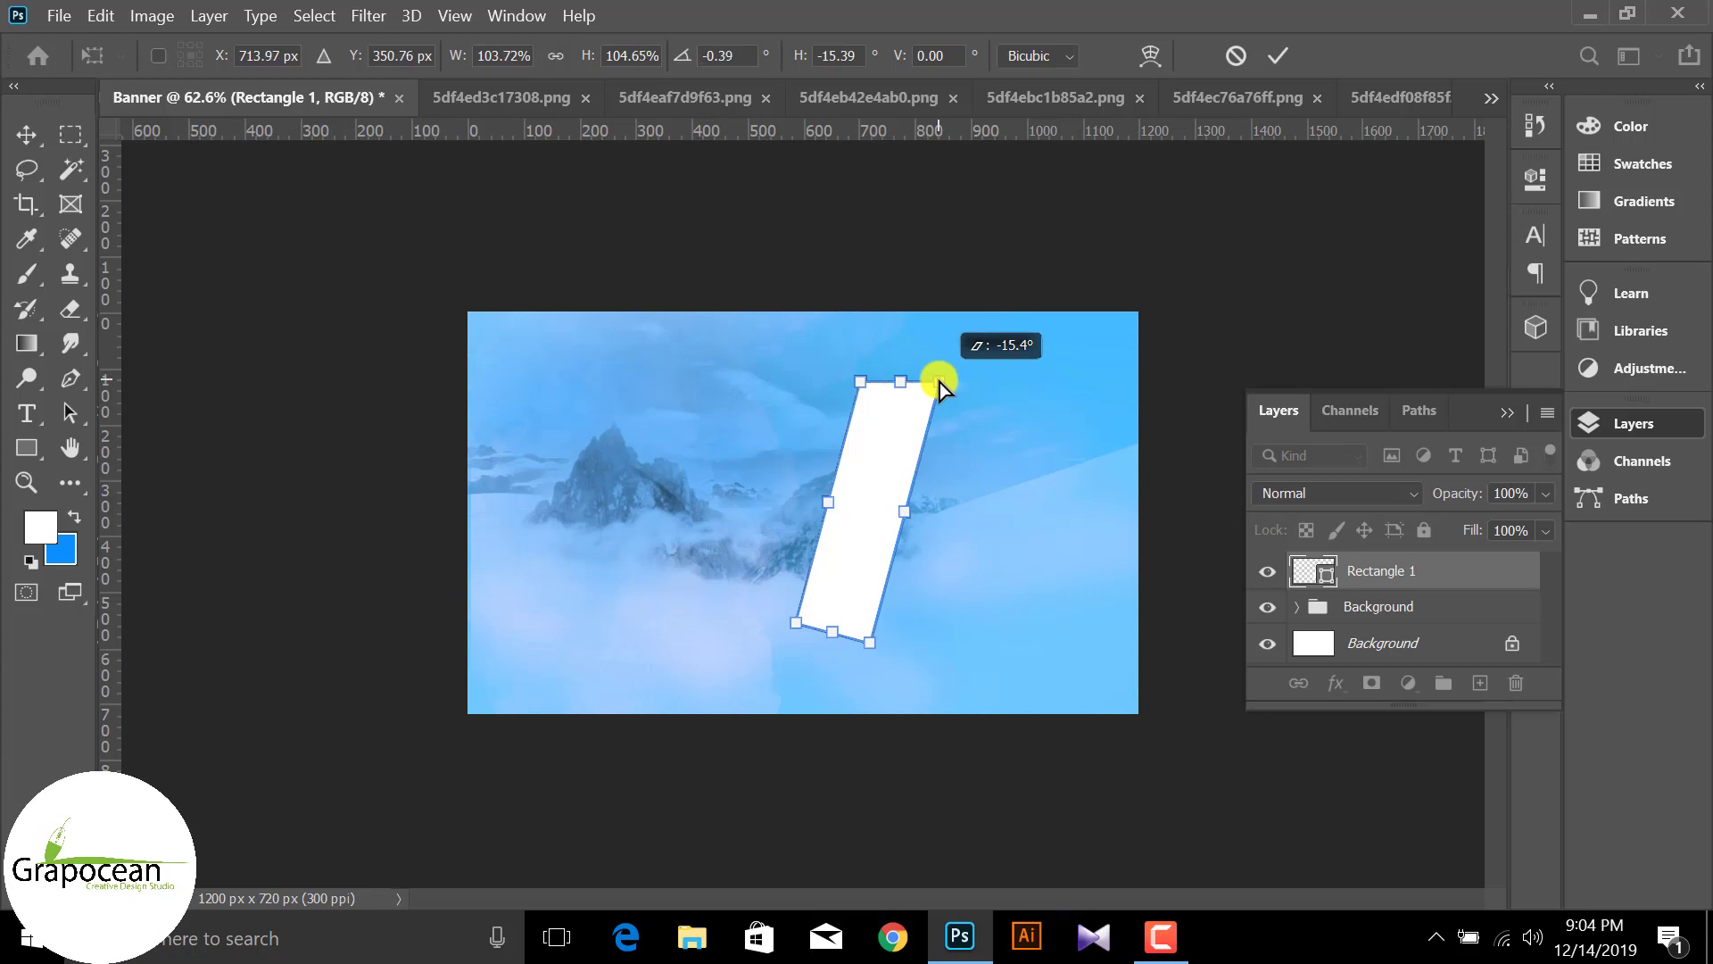
{"action": "left_click_drag", "start_coordinate": [875, 642], "coordinate": [881, 632]}
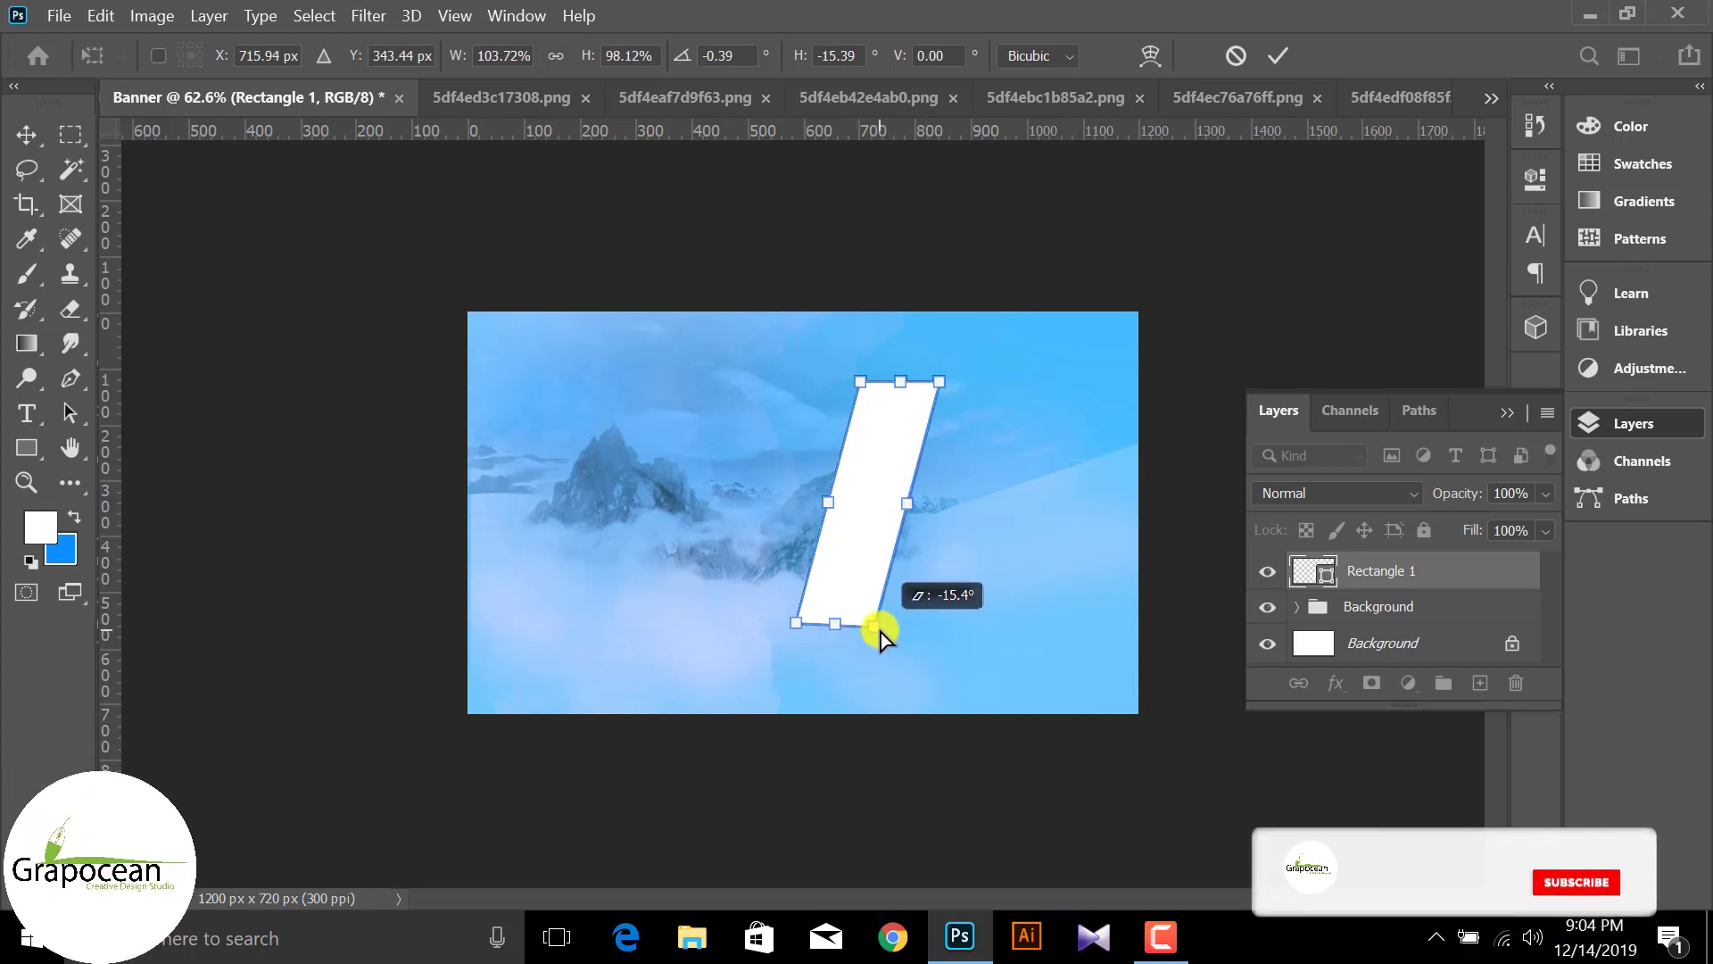
{"action": "left_click_drag", "start_coordinate": [881, 631], "coordinate": [873, 627]}
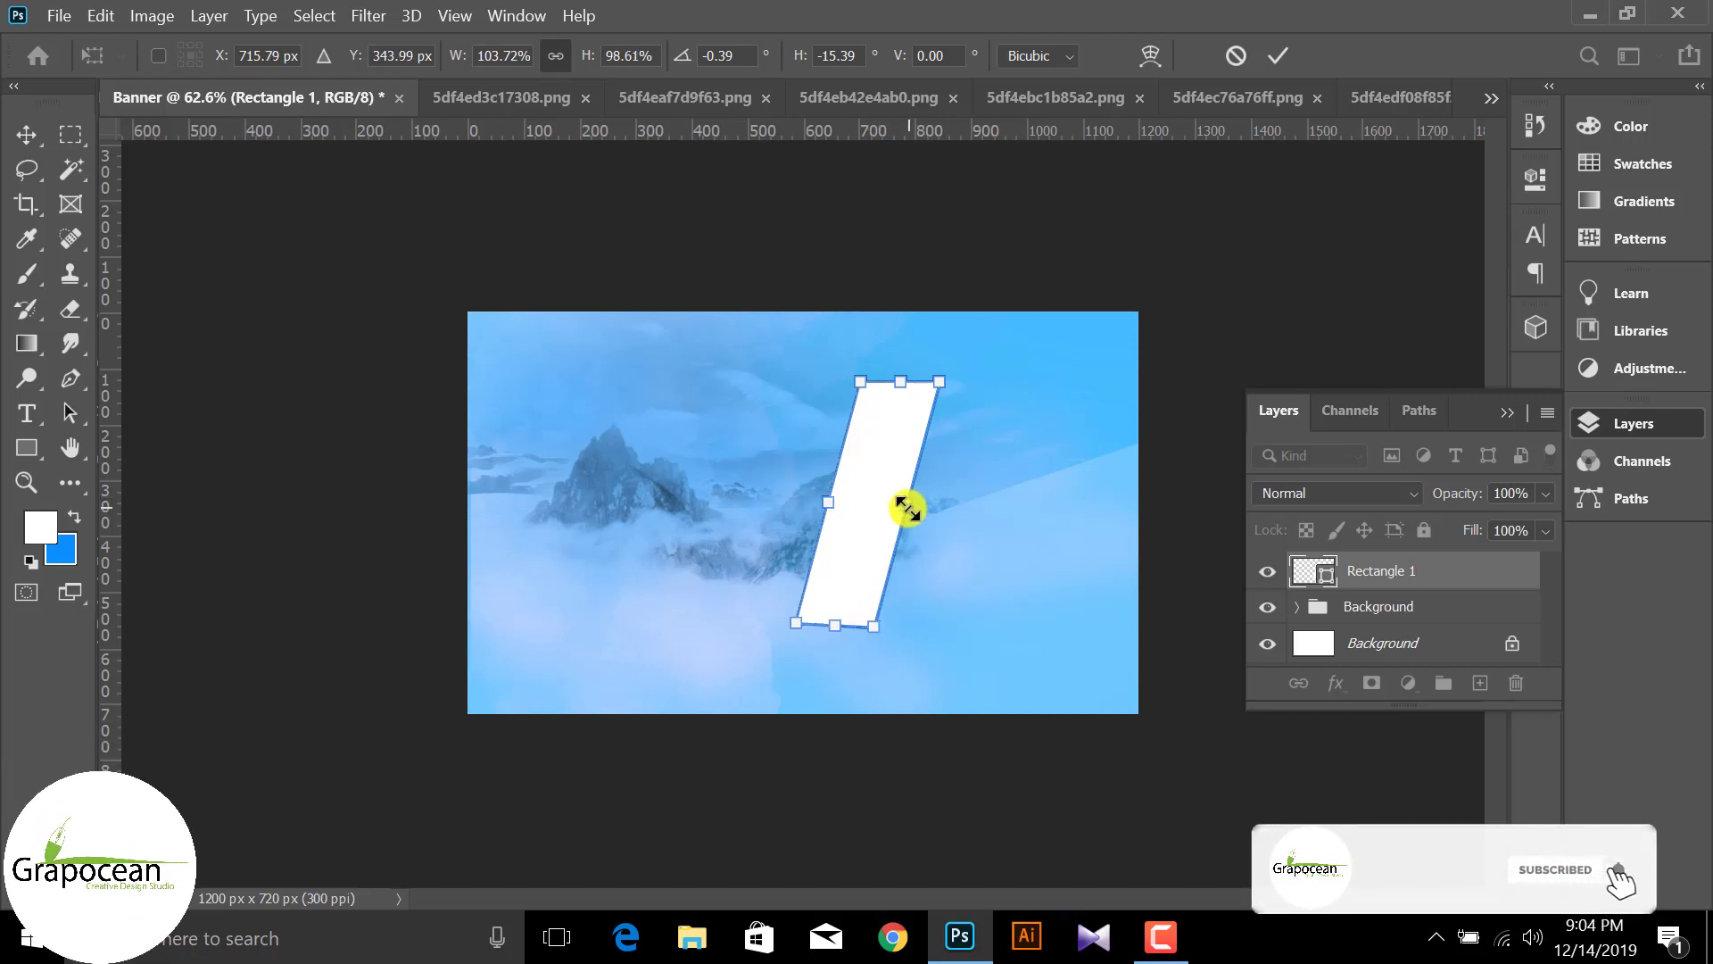
{"action": "left_click_drag", "start_coordinate": [906, 509], "coordinate": [893, 506]}
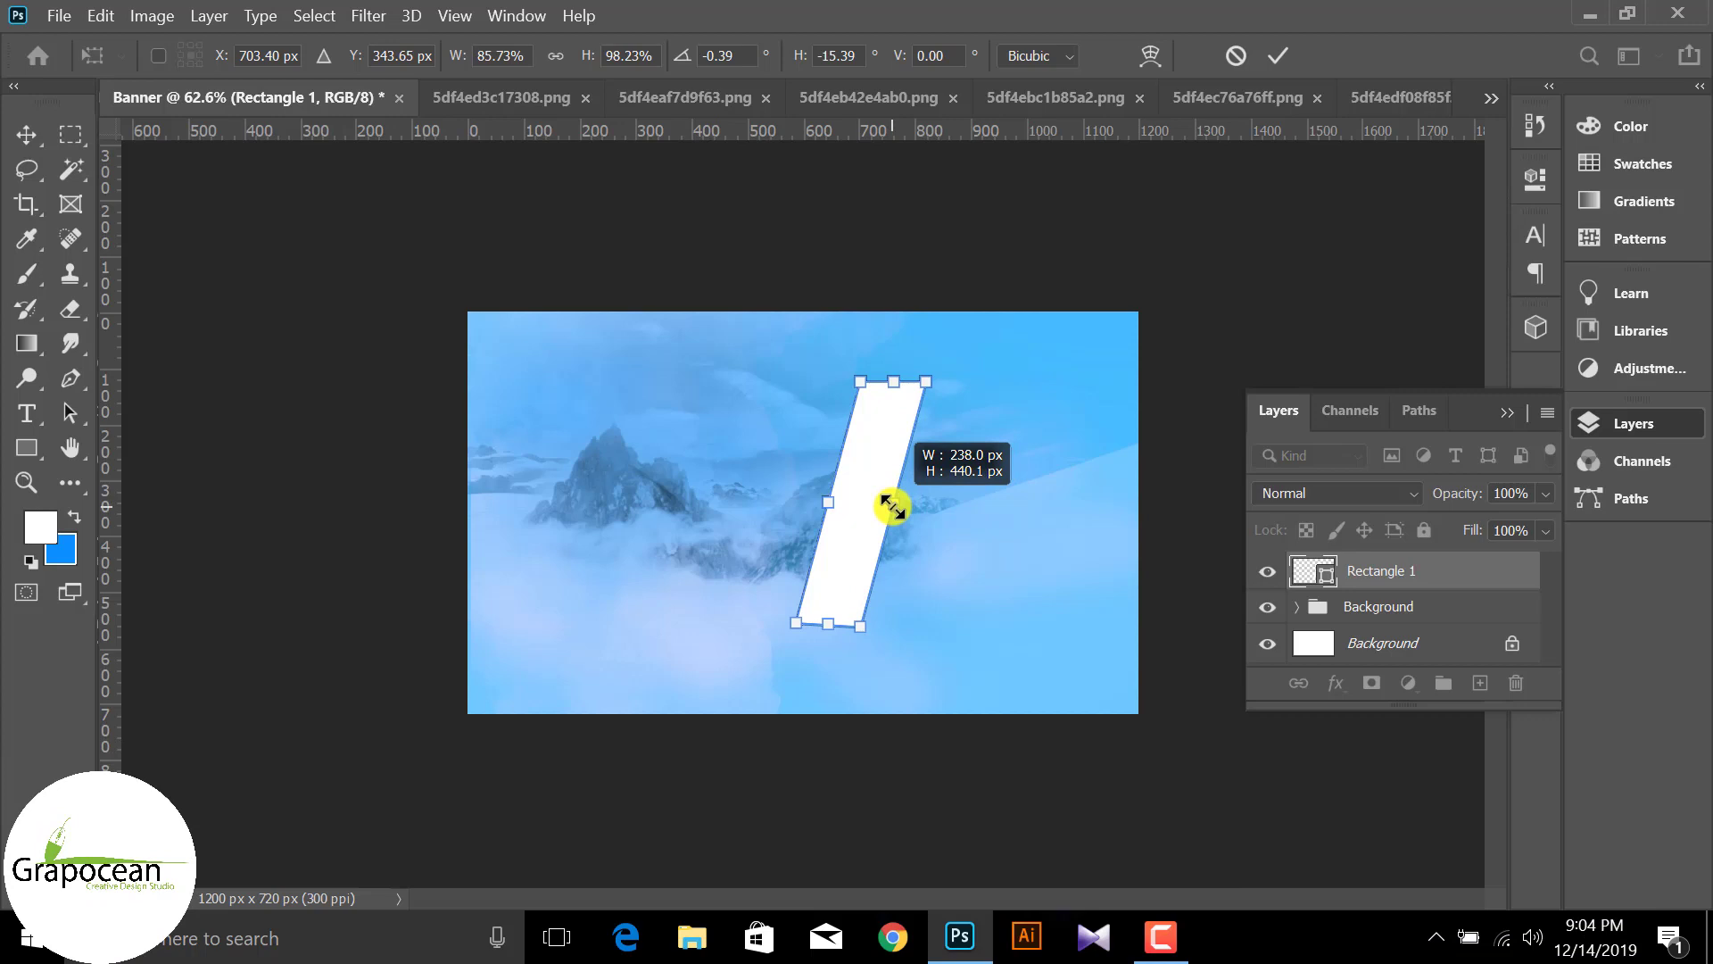
{"action": "left_click", "coordinate": [1278, 55]}
Step: Raise the slanted strip slightly and reselect the rectangle layer
{"action": "left_click_drag", "start_coordinate": [864, 459], "coordinate": [862, 461]}
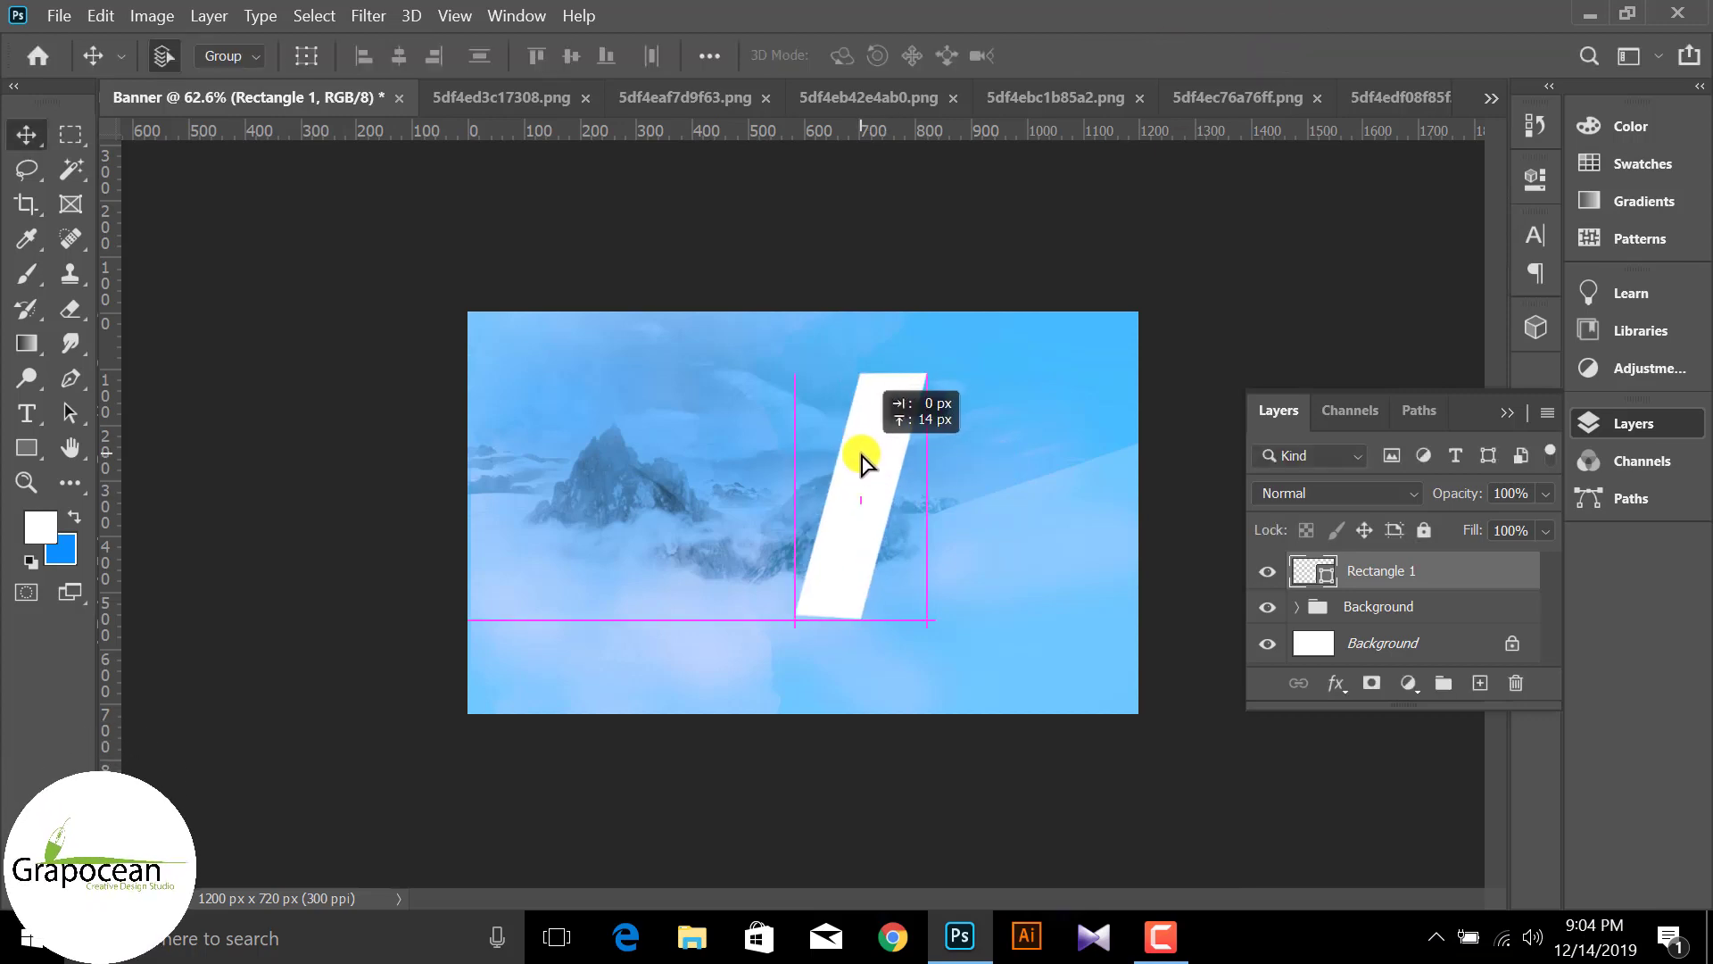
{"action": "scroll", "coordinate": [864, 609], "scroll_direction": "up", "scroll_amount": 2}
{"action": "scroll", "coordinate": [887, 648], "scroll_direction": "up", "scroll_amount": 2}
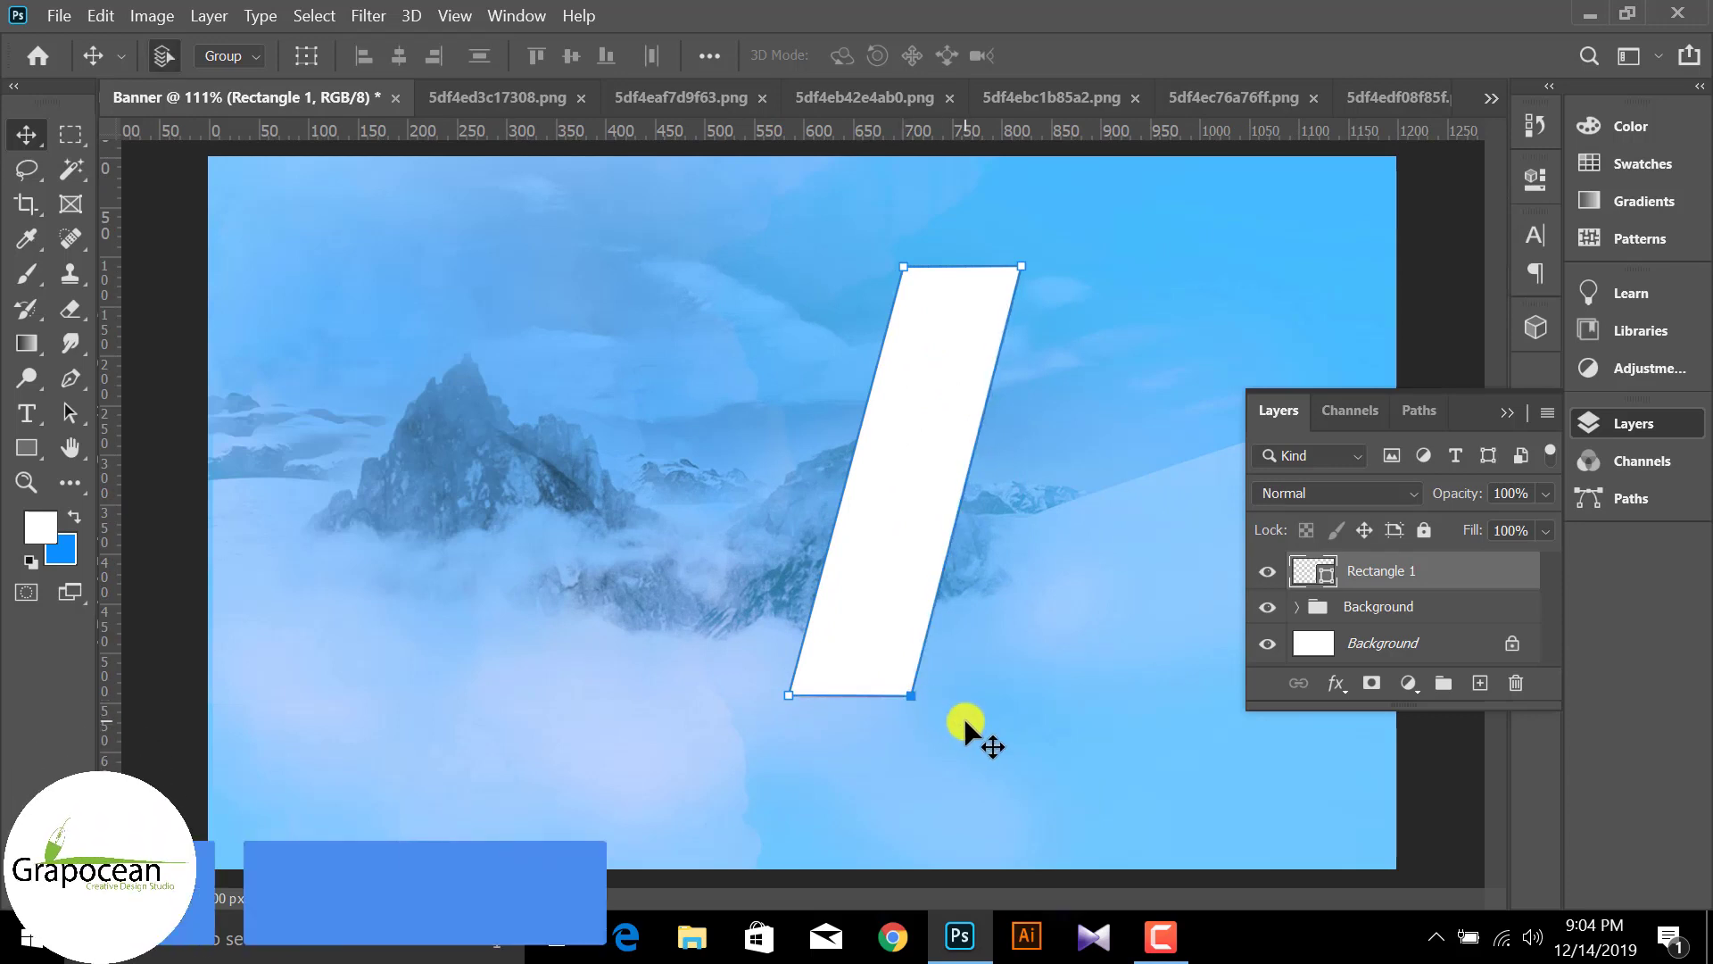
{"action": "left_click", "coordinate": [977, 737]}
{"action": "scroll", "coordinate": [977, 737], "scroll_direction": "down", "scroll_amount": 2}
{"action": "left_click", "coordinate": [887, 490]}
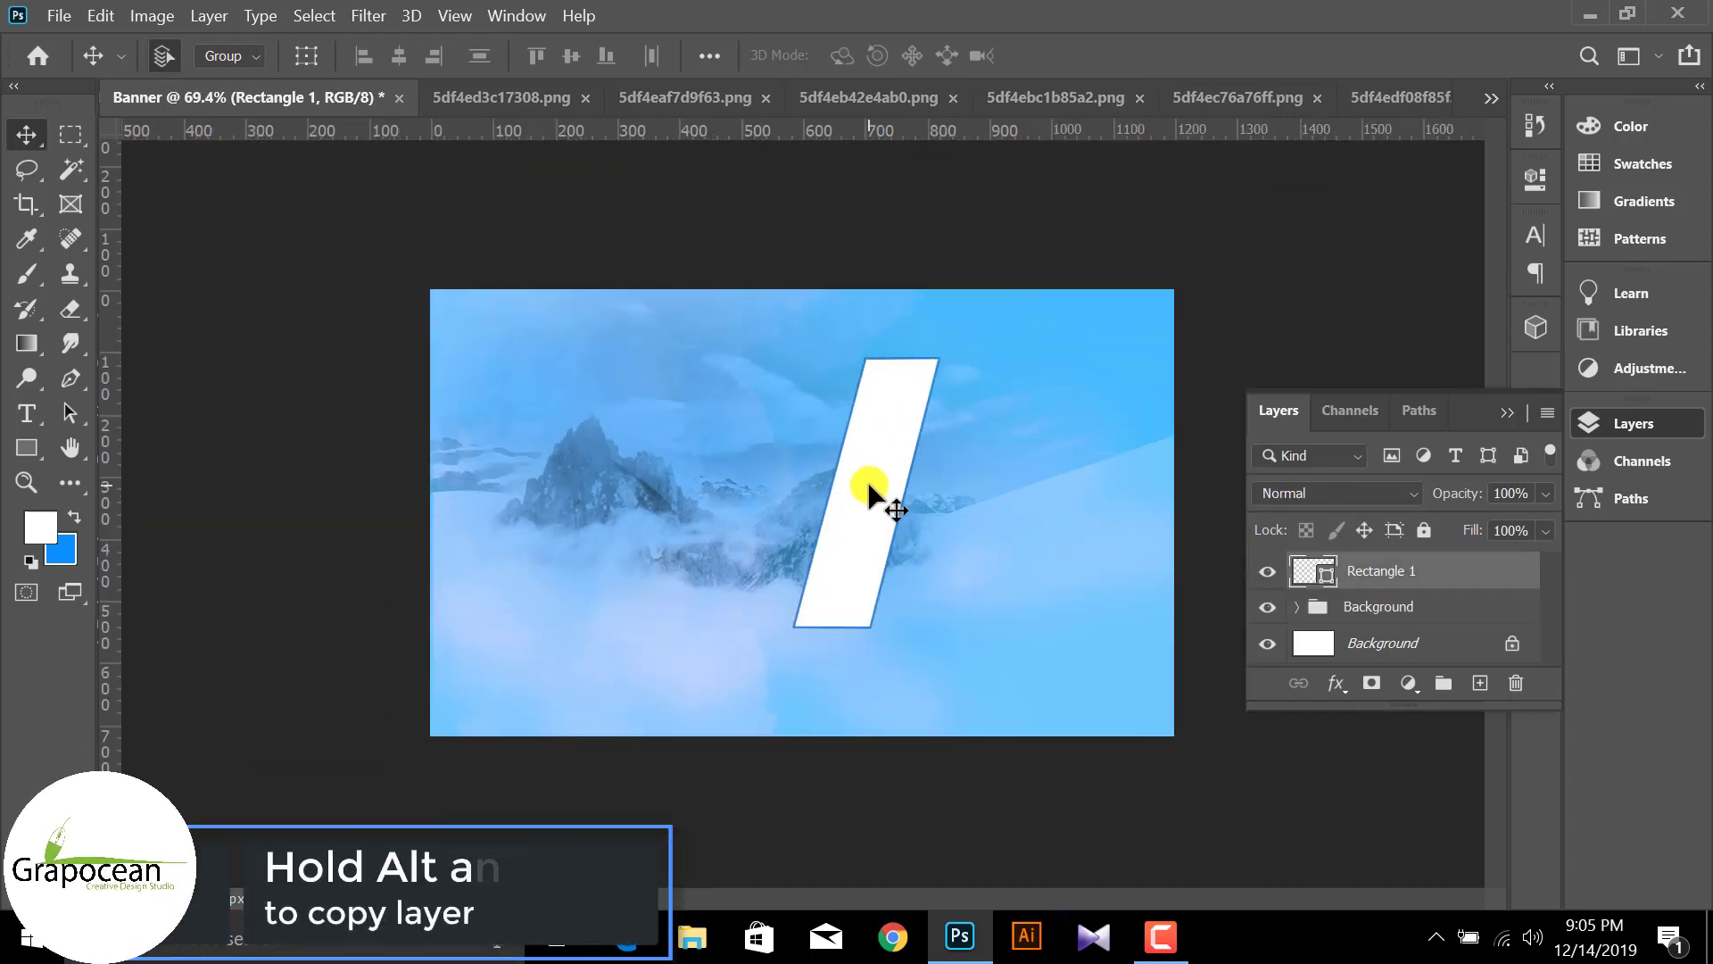
Step: Alt-drag a copy of the strip to its right, reselect the original, and bring up File > Open
{"action": "mouse_move", "coordinate": [914, 490]}
{"action": "left_mouse_down"}
{"action": "mouse_move", "coordinate": [954, 479]}
{"action": "mouse_move", "coordinate": [959, 501]}
{"action": "mouse_move", "coordinate": [1036, 527]}
{"action": "mouse_move", "coordinate": [1017, 544]}
{"action": "left_mouse_up"}
{"action": "left_click", "coordinate": [925, 561]}
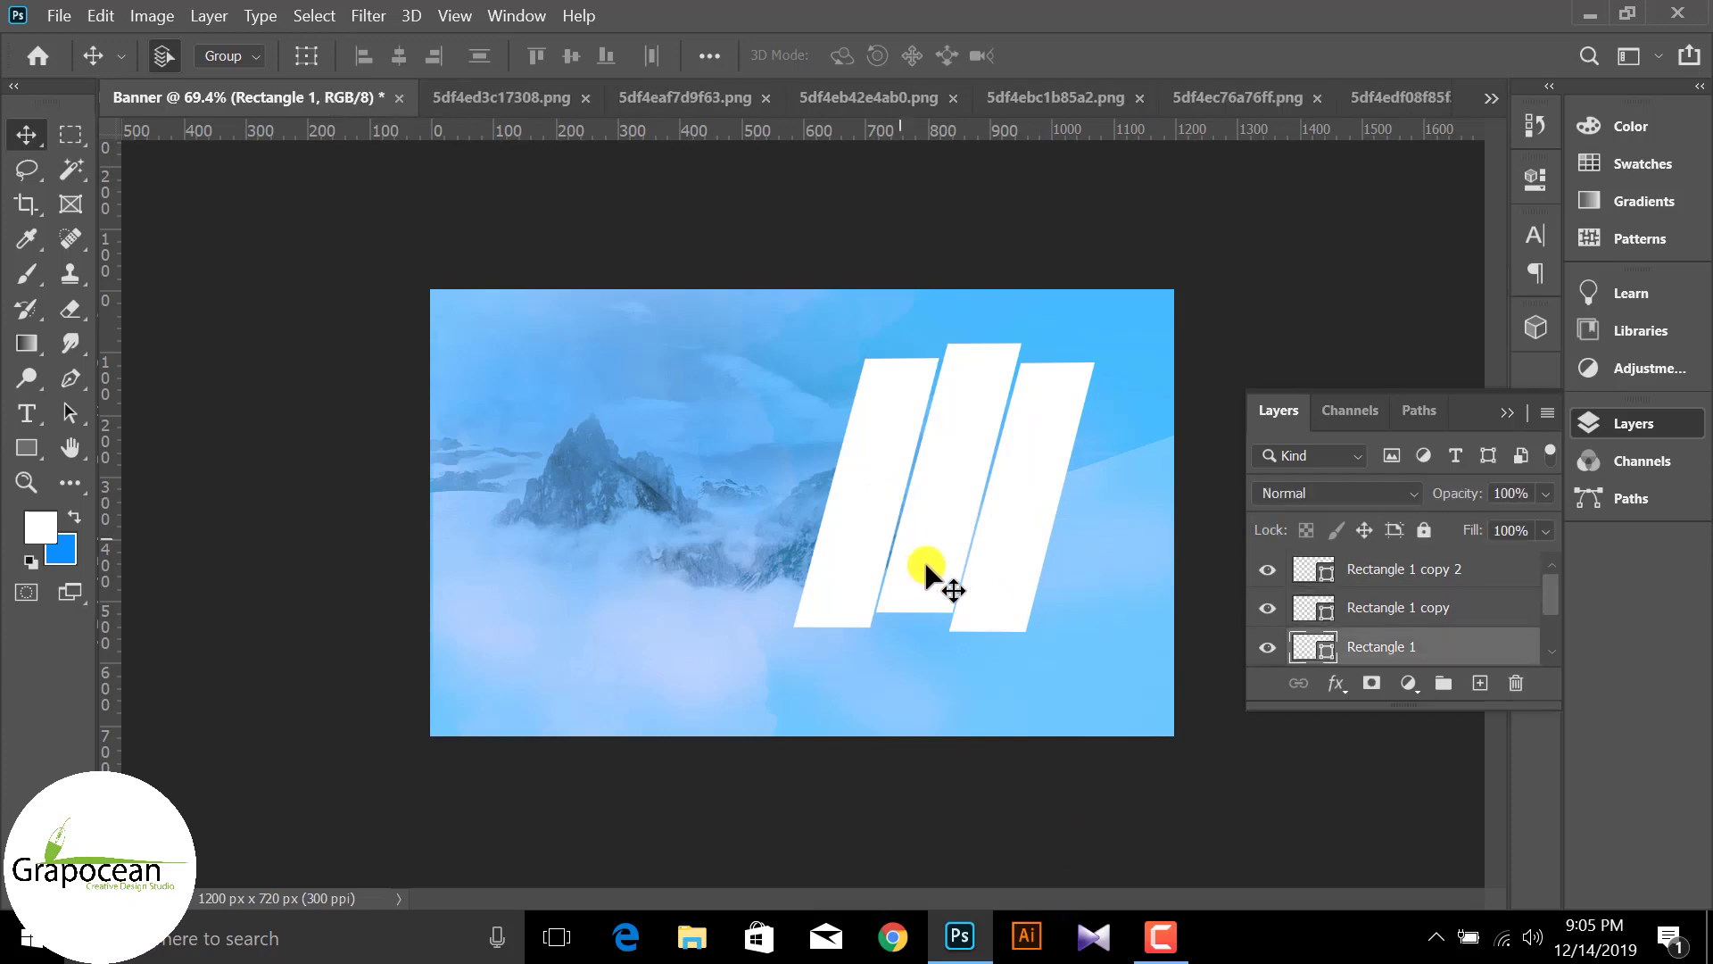
{"action": "left_click", "coordinate": [55, 16]}
{"action": "left_click", "coordinate": [89, 55]}
Step: Bring the orange-jacket snowboarder photo into Banner as a clipping mask on the first strip
{"action": "left_click", "coordinate": [378, 253]}
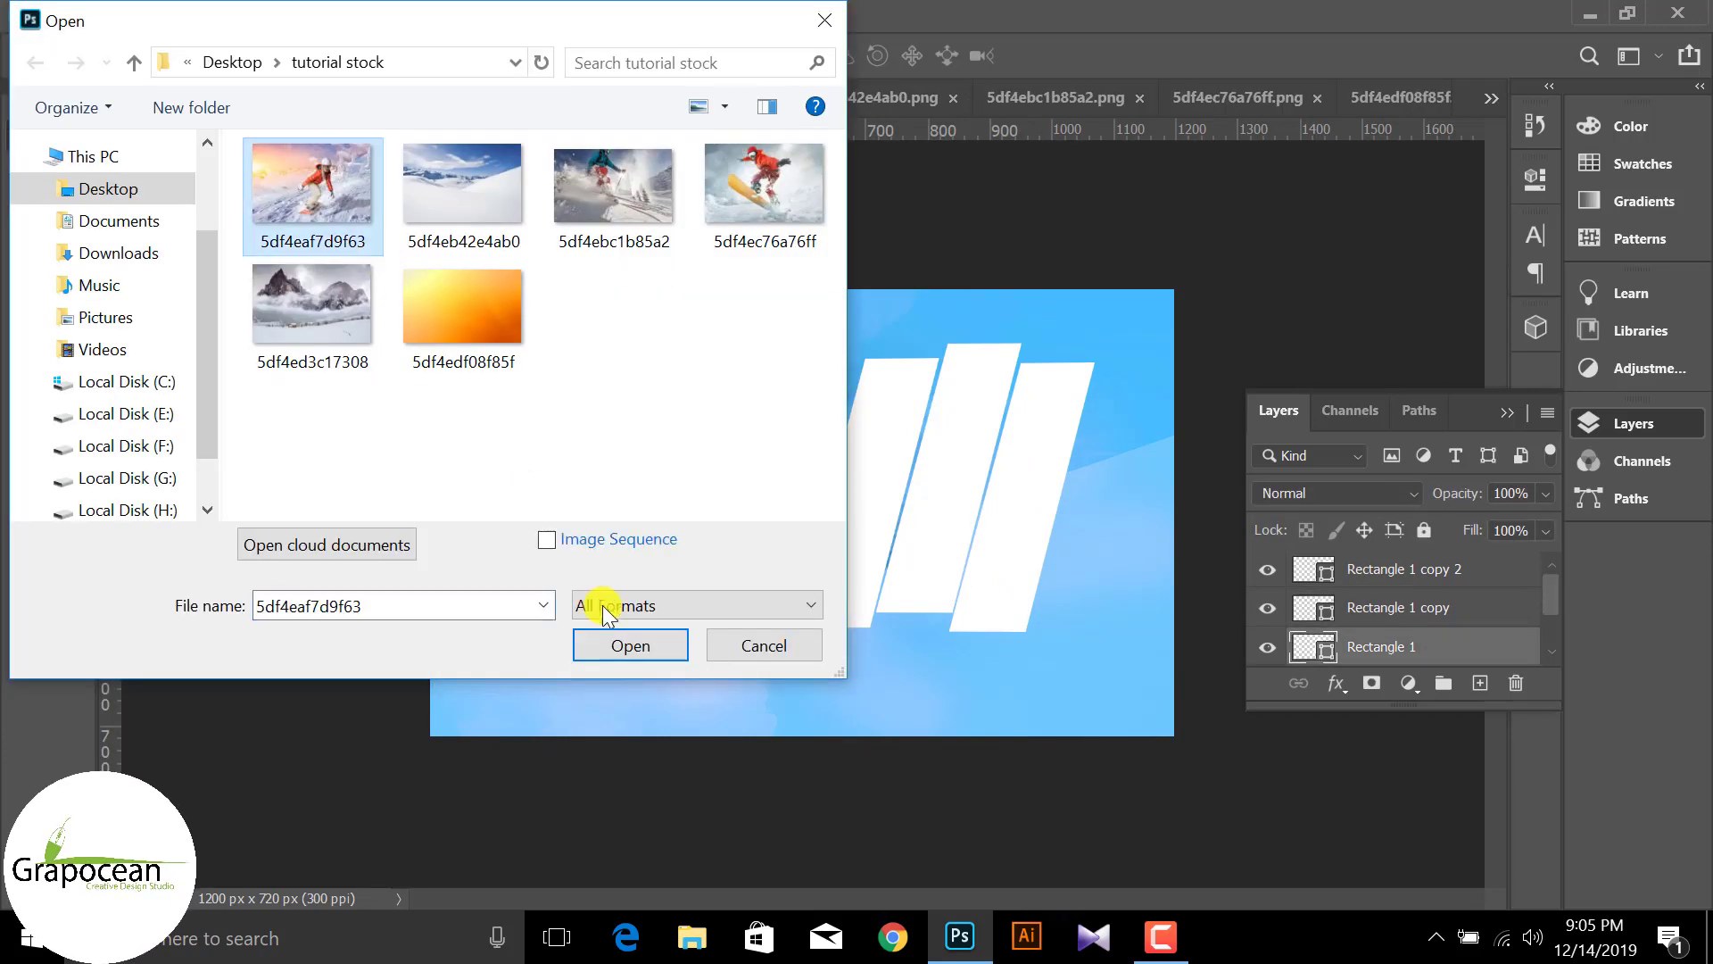
{"action": "left_click", "coordinate": [628, 642]}
{"action": "left_click_drag", "start_coordinate": [858, 372], "coordinate": [225, 121]}
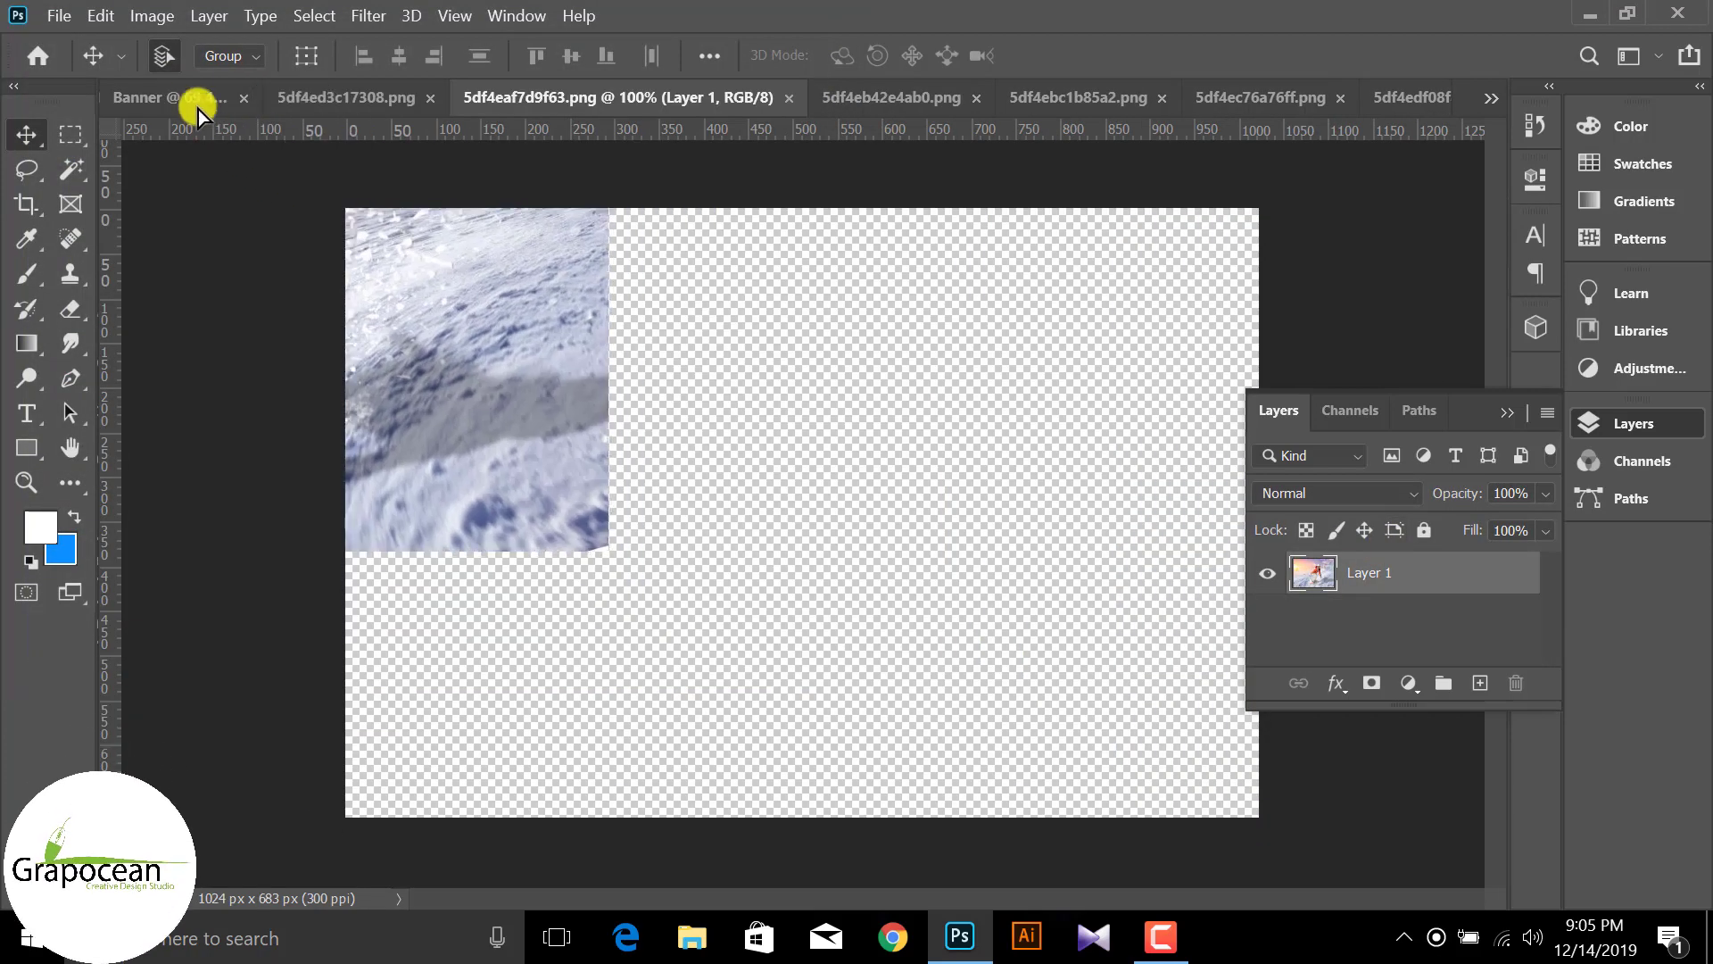
{"action": "left_click_drag", "start_coordinate": [844, 560], "coordinate": [844, 559]}
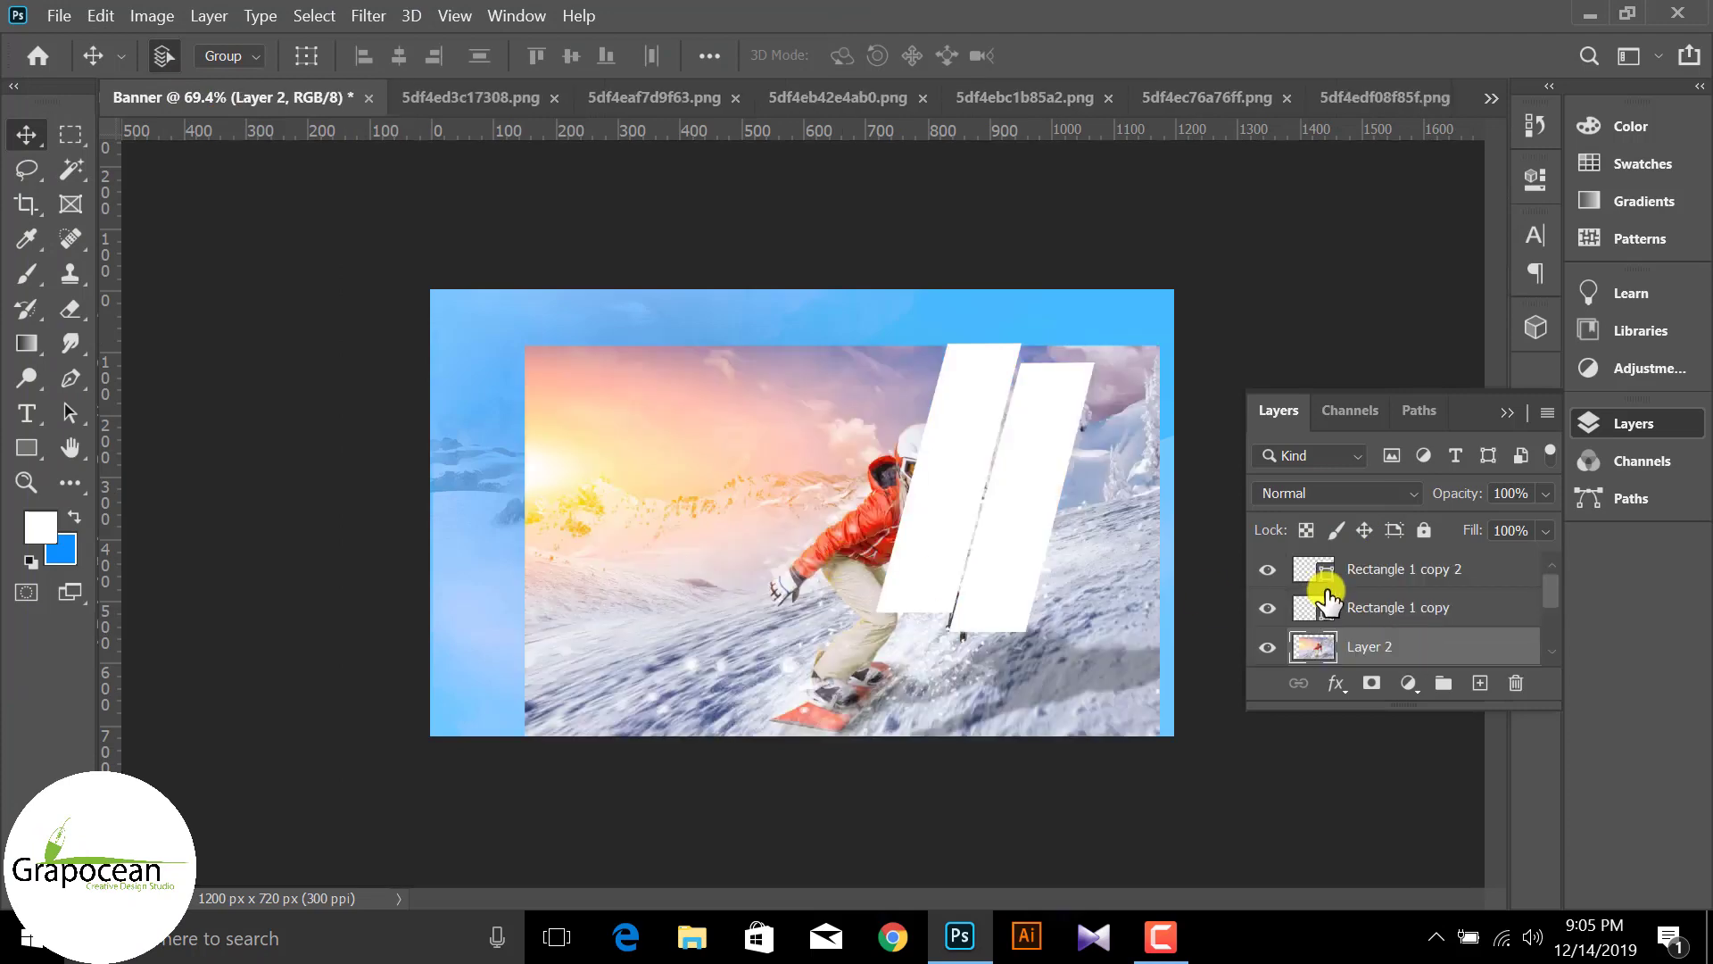
{"action": "right_click", "coordinate": [1393, 572]}
{"action": "left_click", "coordinate": [1160, 523]}
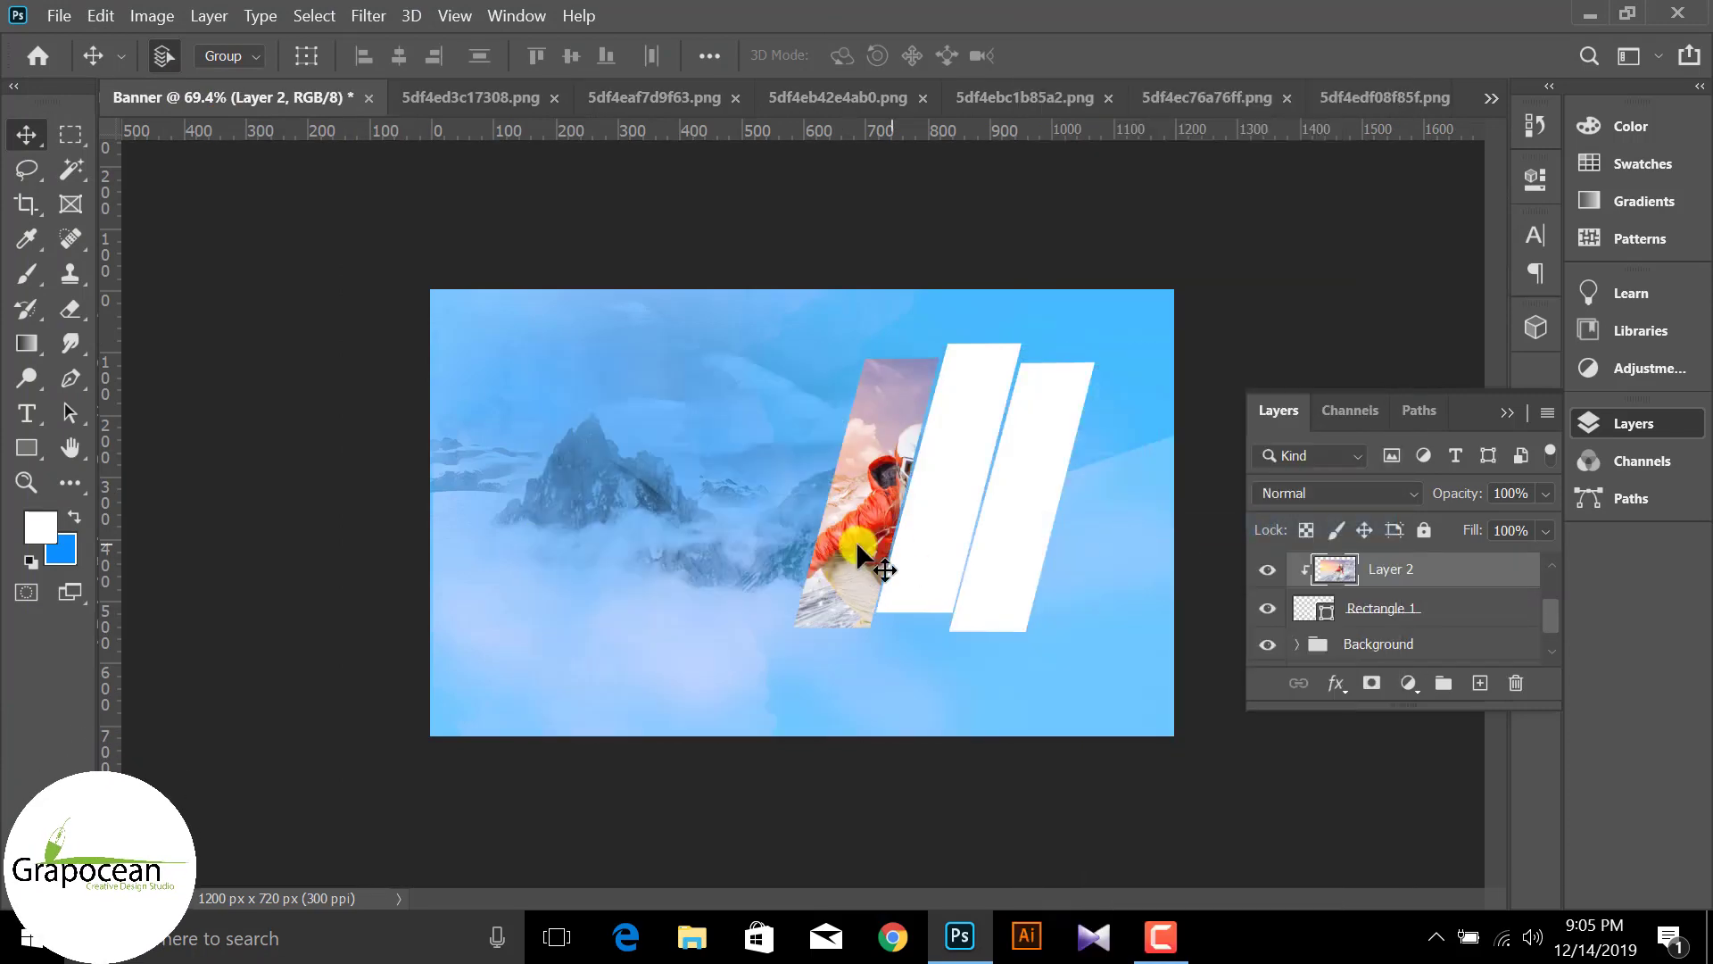
Step: Scale and position the snowboarder photo to fill the first strip
{"action": "left_click_drag", "start_coordinate": [839, 558], "coordinate": [839, 549]}
{"action": "key", "text": "ctrl+t"}
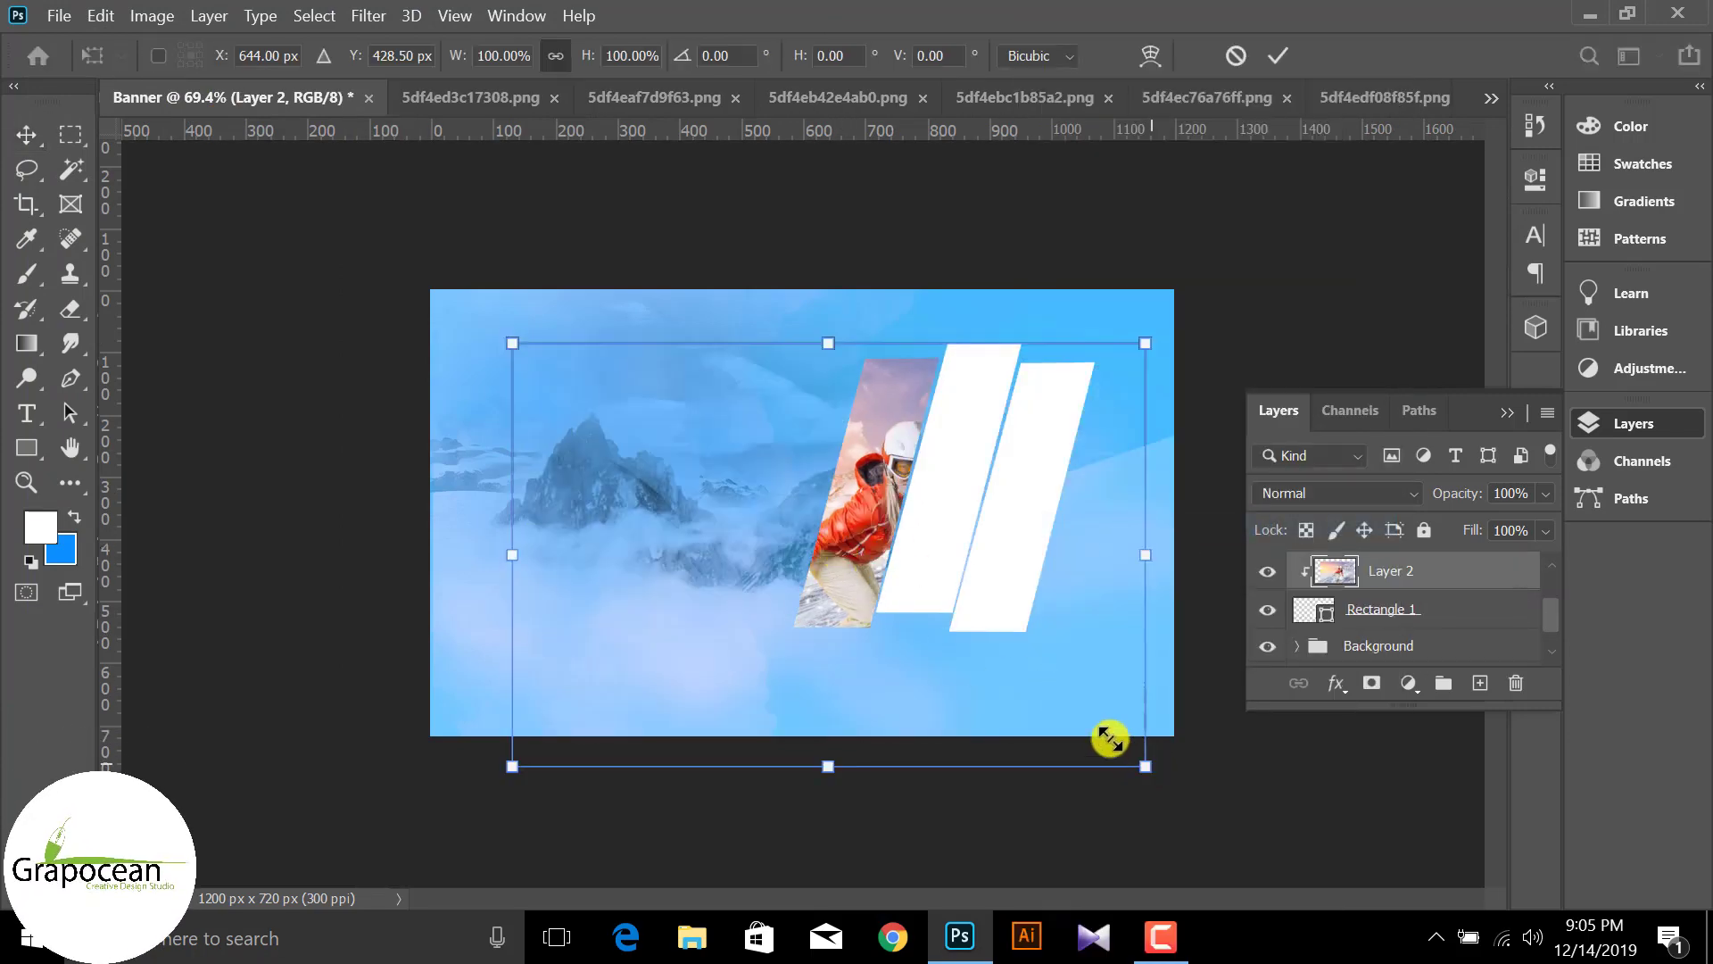
{"action": "mouse_move", "coordinate": [1148, 759]}
{"action": "left_mouse_down"}
{"action": "mouse_move", "coordinate": [1056, 712]}
{"action": "mouse_move", "coordinate": [1044, 639]}
{"action": "left_mouse_up"}
{"action": "left_click_drag", "start_coordinate": [867, 564], "coordinate": [884, 505]}
{"action": "left_click_drag", "start_coordinate": [850, 616], "coordinate": [848, 642]}
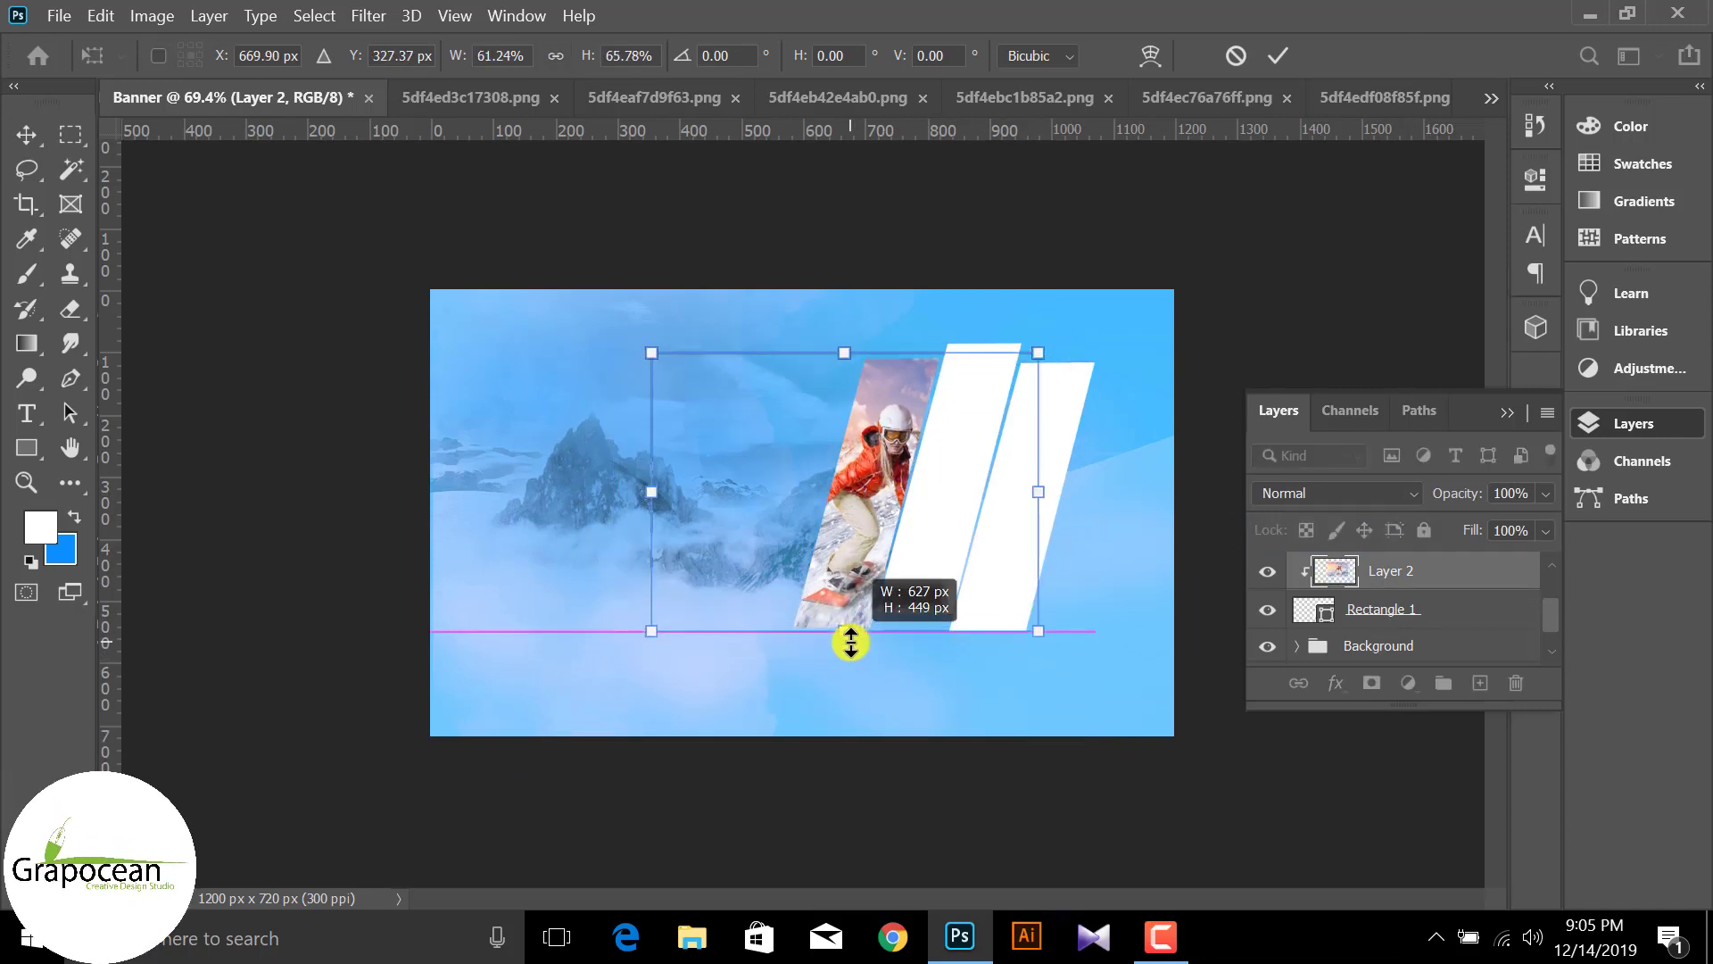
{"action": "key", "text": "Return"}
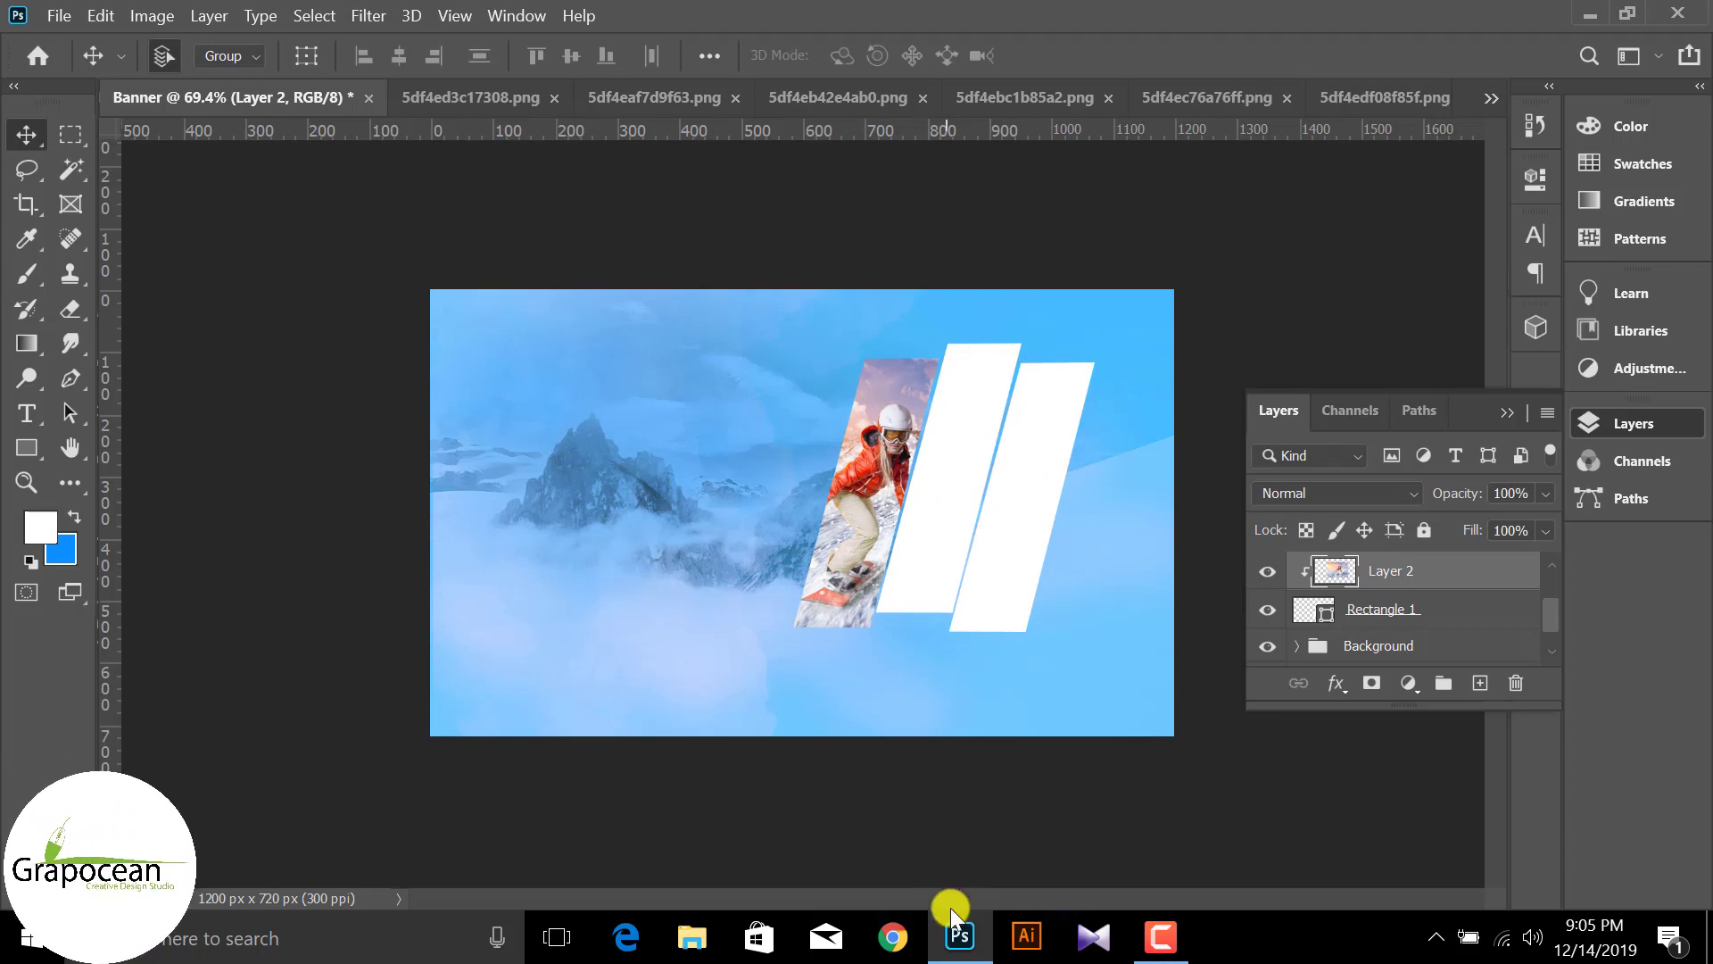
Step: Close the misty mountains and snowy landscape photo documents
{"action": "left_click", "coordinate": [399, 99]}
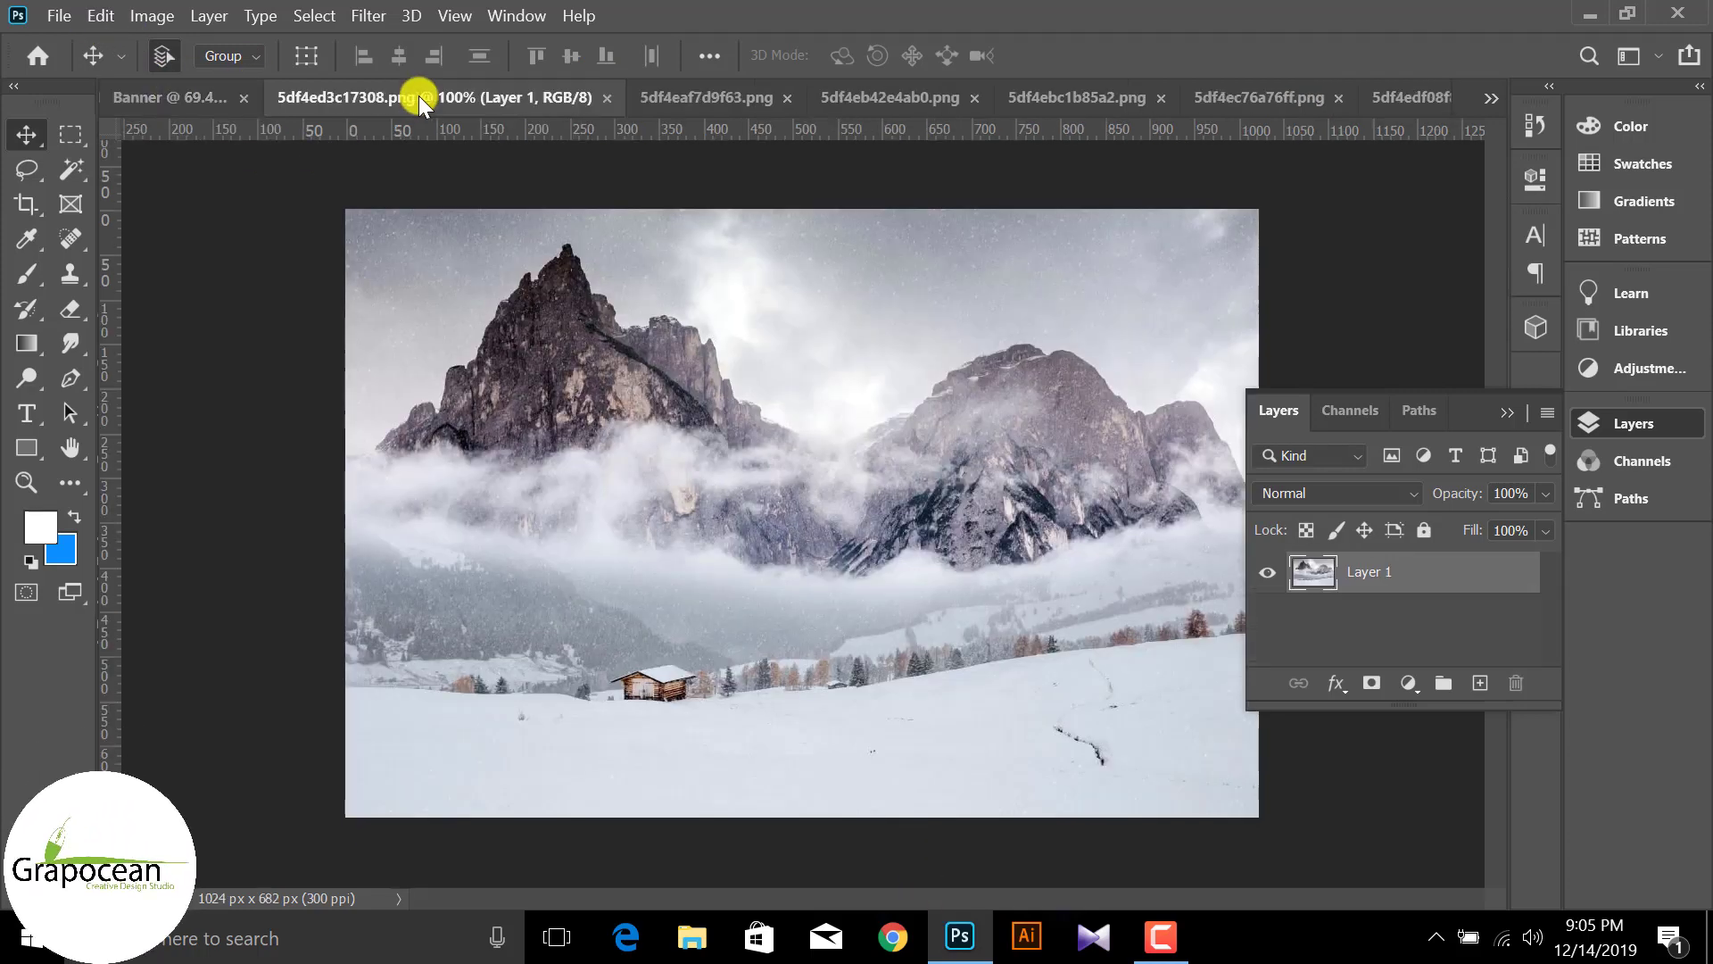
{"action": "key", "text": "ctrl+w"}
{"action": "left_click", "coordinate": [688, 103]}
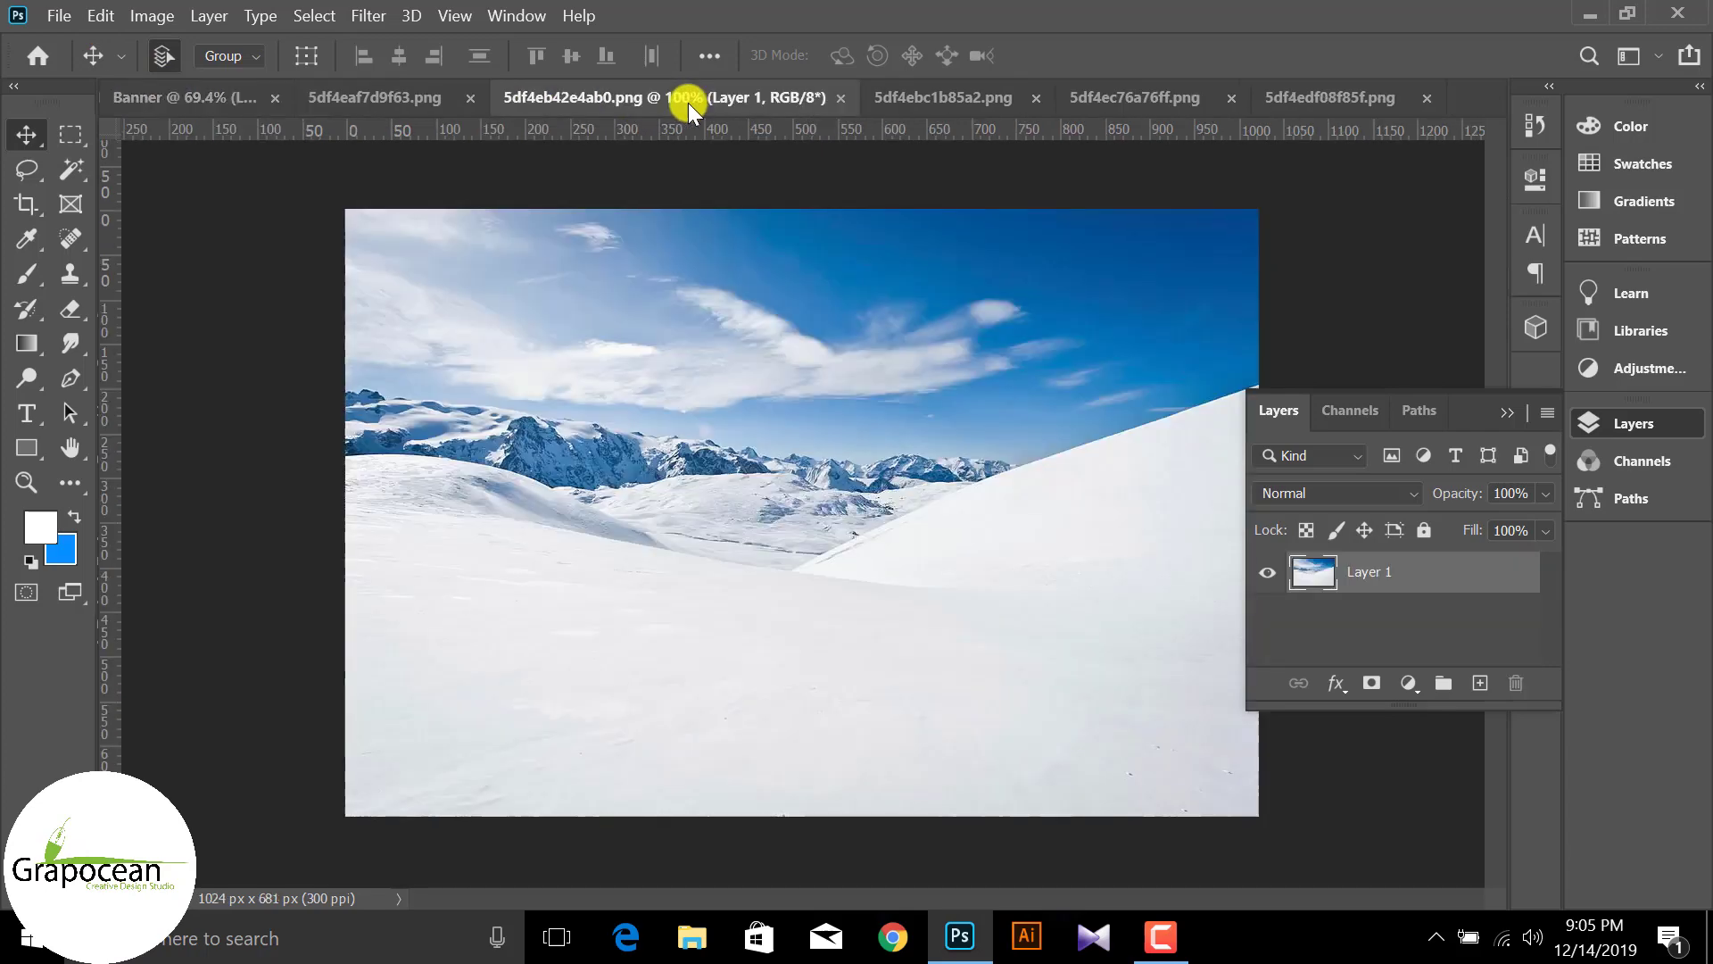
{"action": "left_click", "coordinate": [841, 100]}
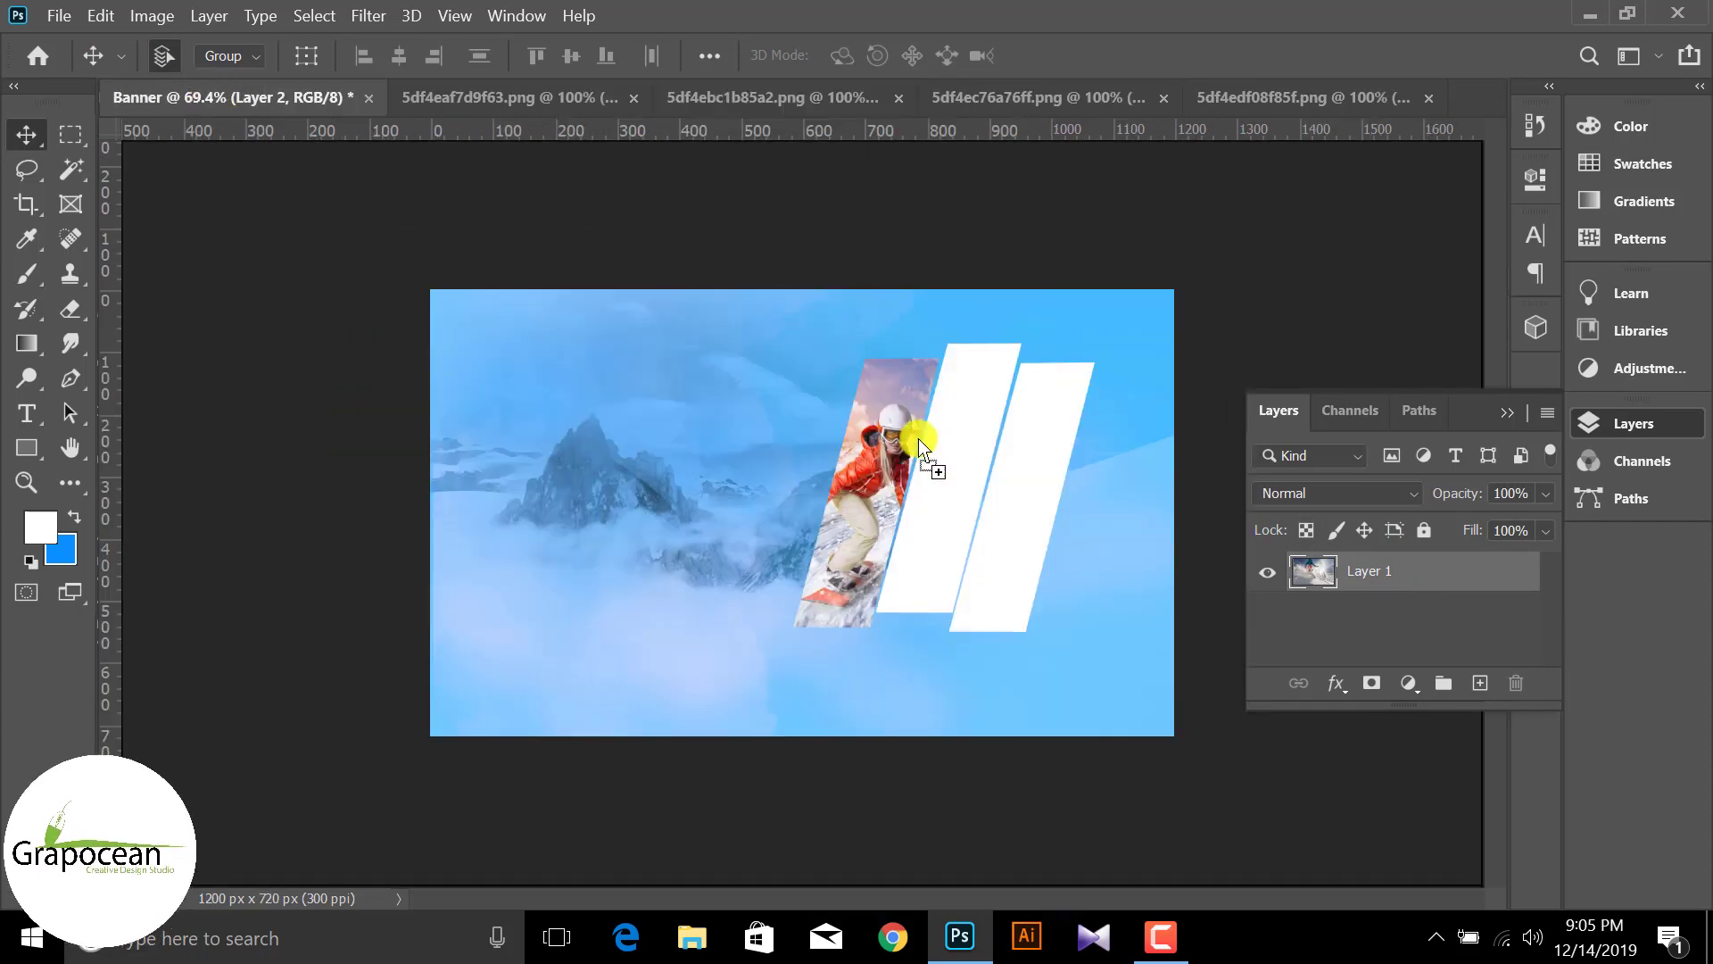
Step: Bring the teal-jacket skier photo into Banner and clip it to the second strip
{"action": "left_click_drag", "start_coordinate": [862, 375], "coordinate": [939, 527]}
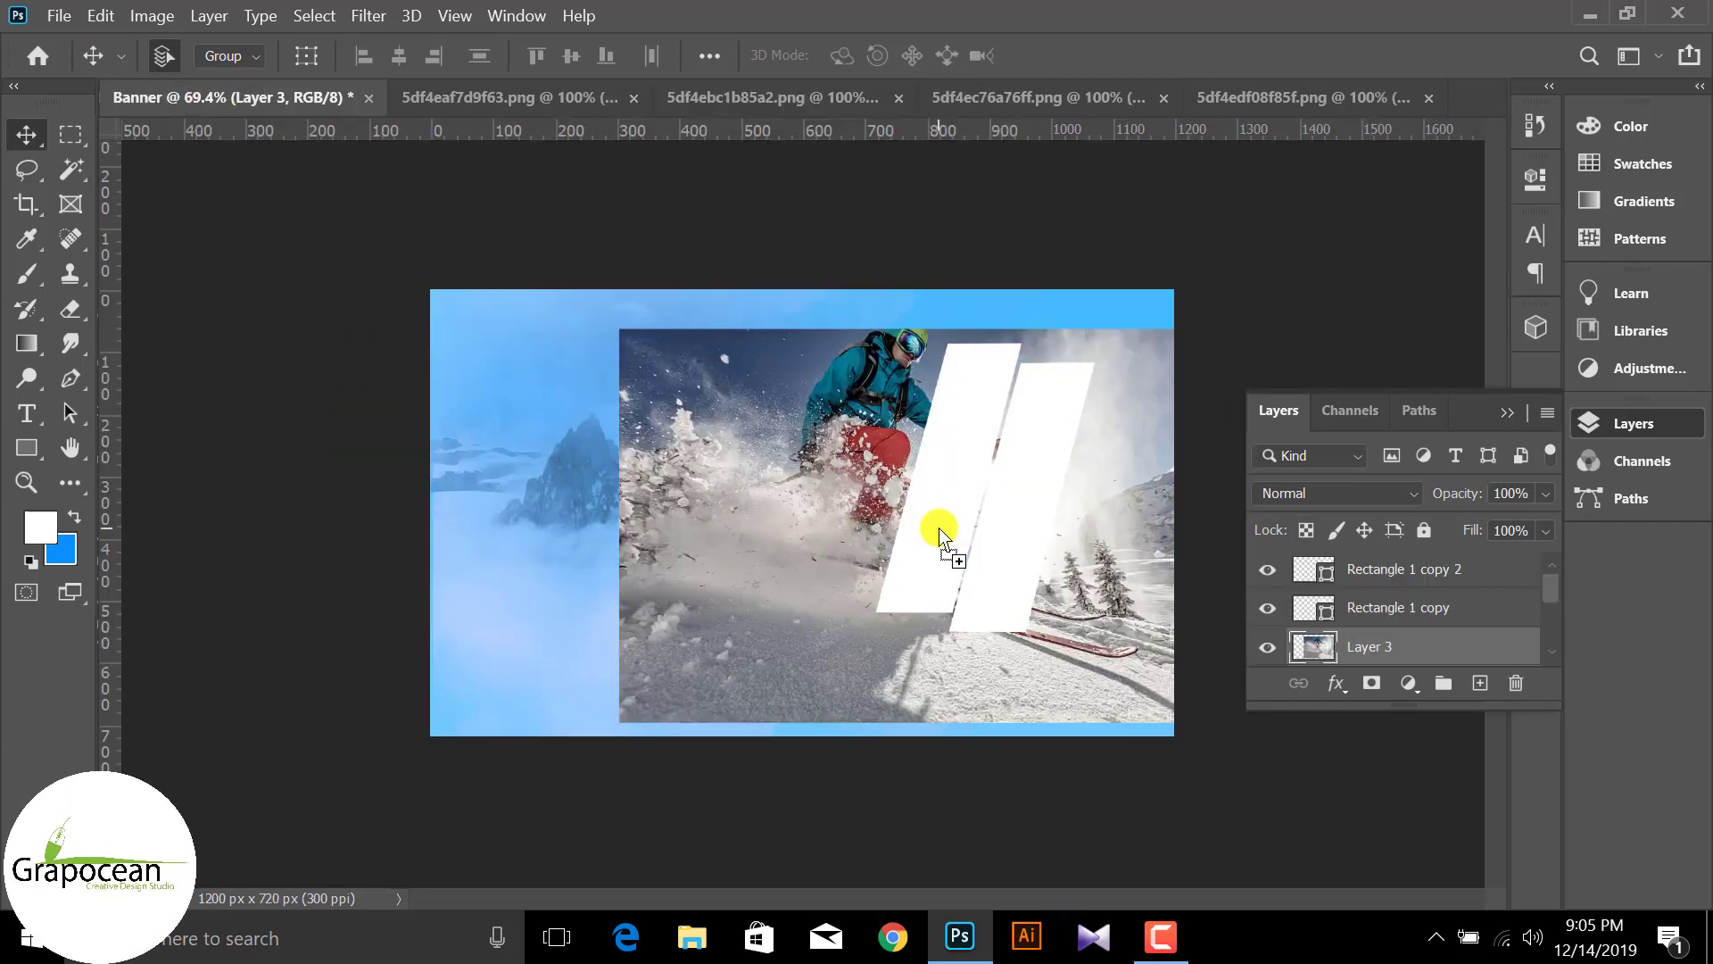
{"action": "key", "text": "ctrl+["}
{"action": "key", "text": "ctrl+]"}
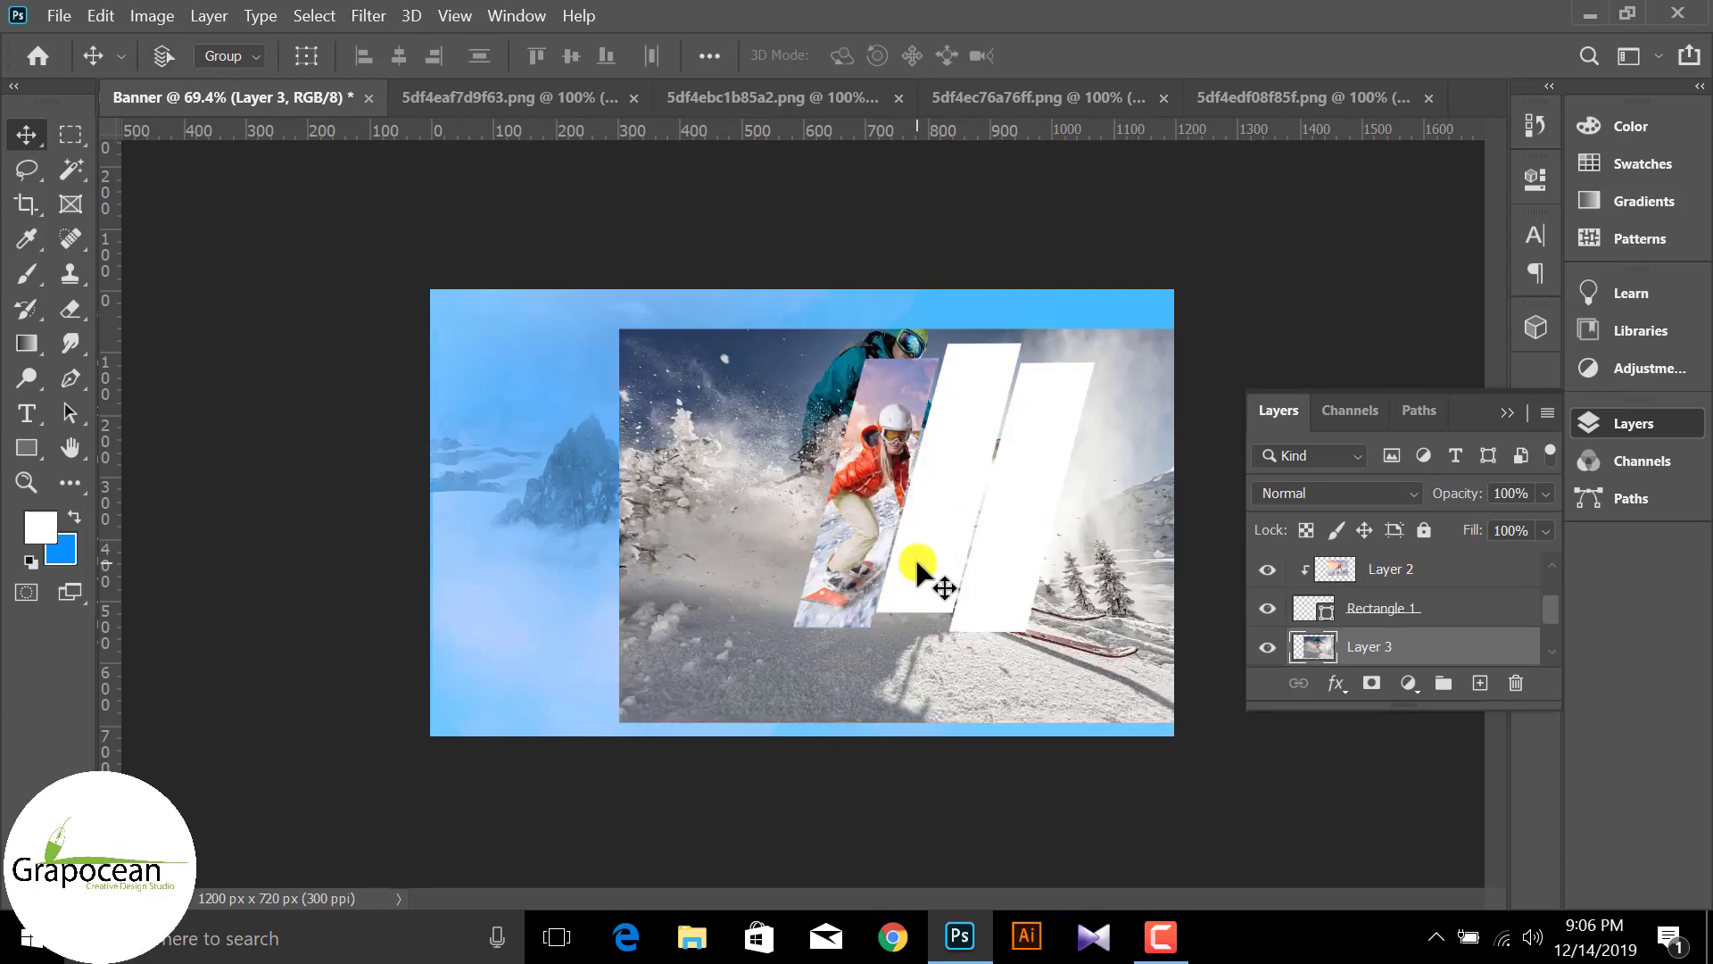
{"action": "key", "text": "ctrl+alt+g"}
{"action": "key", "text": "ctrl+]"}
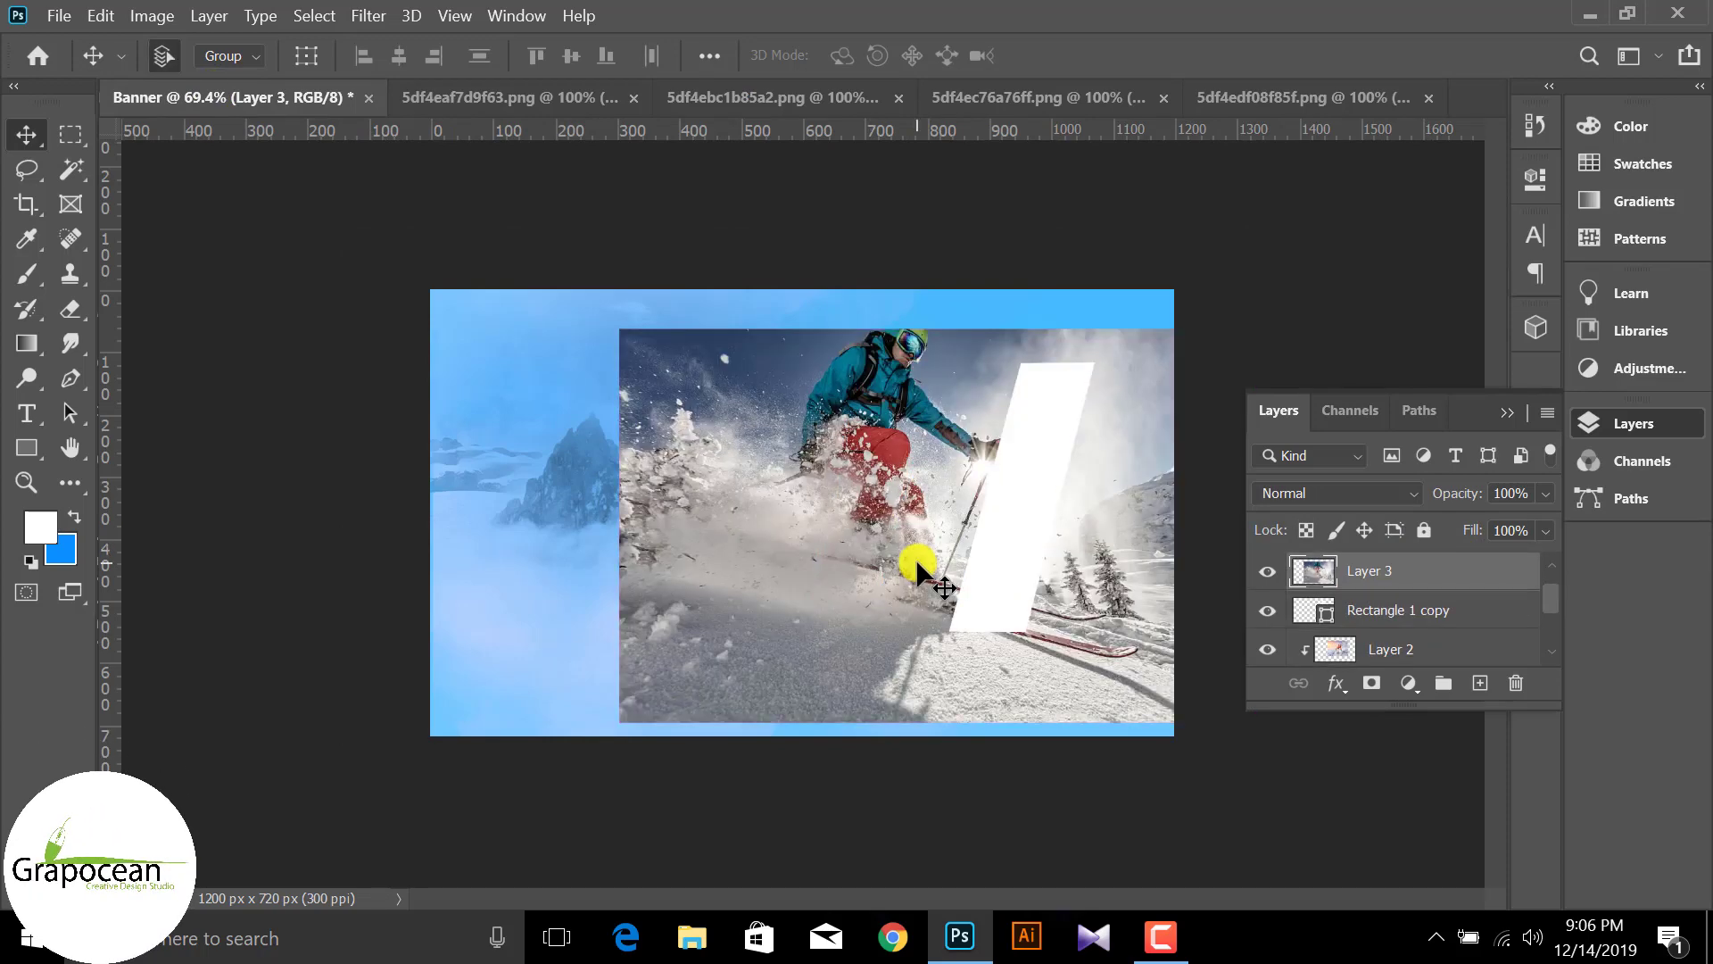
{"action": "right_click", "coordinate": [1392, 575]}
{"action": "left_click", "coordinate": [1128, 523]}
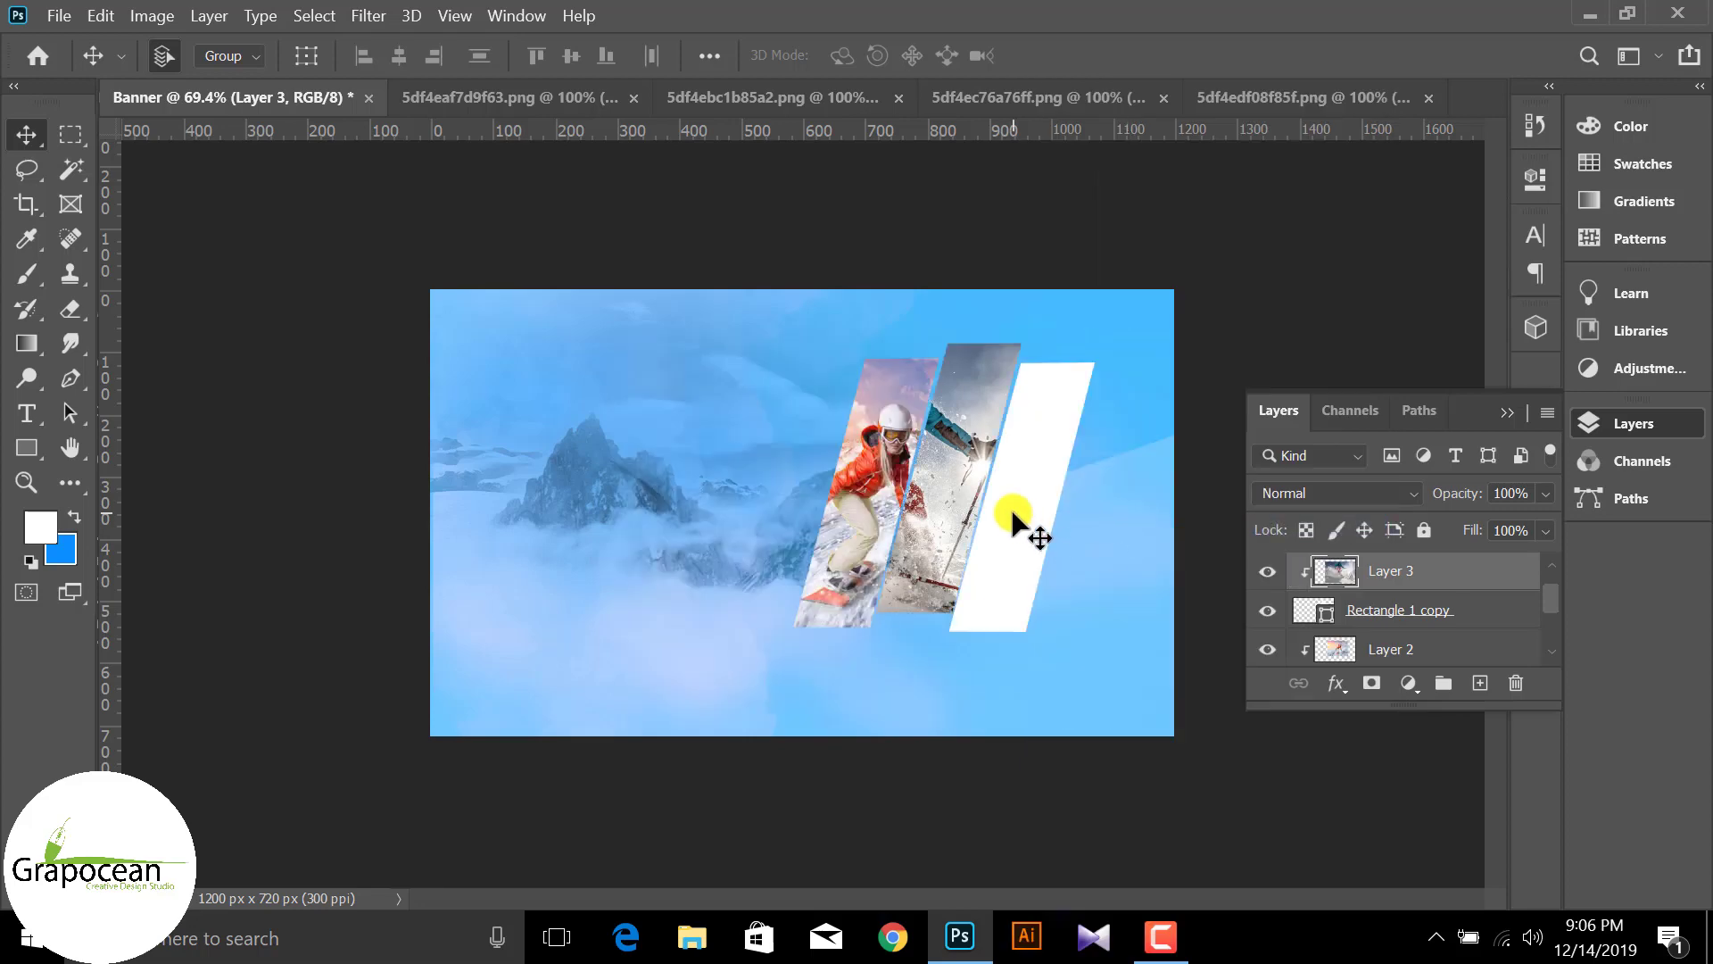
Step: Scale down and stretch the skier photo to fill the second strip
{"action": "key", "text": "ctrl+t"}
{"action": "left_click_drag", "start_coordinate": [1259, 719], "coordinate": [1136, 645]}
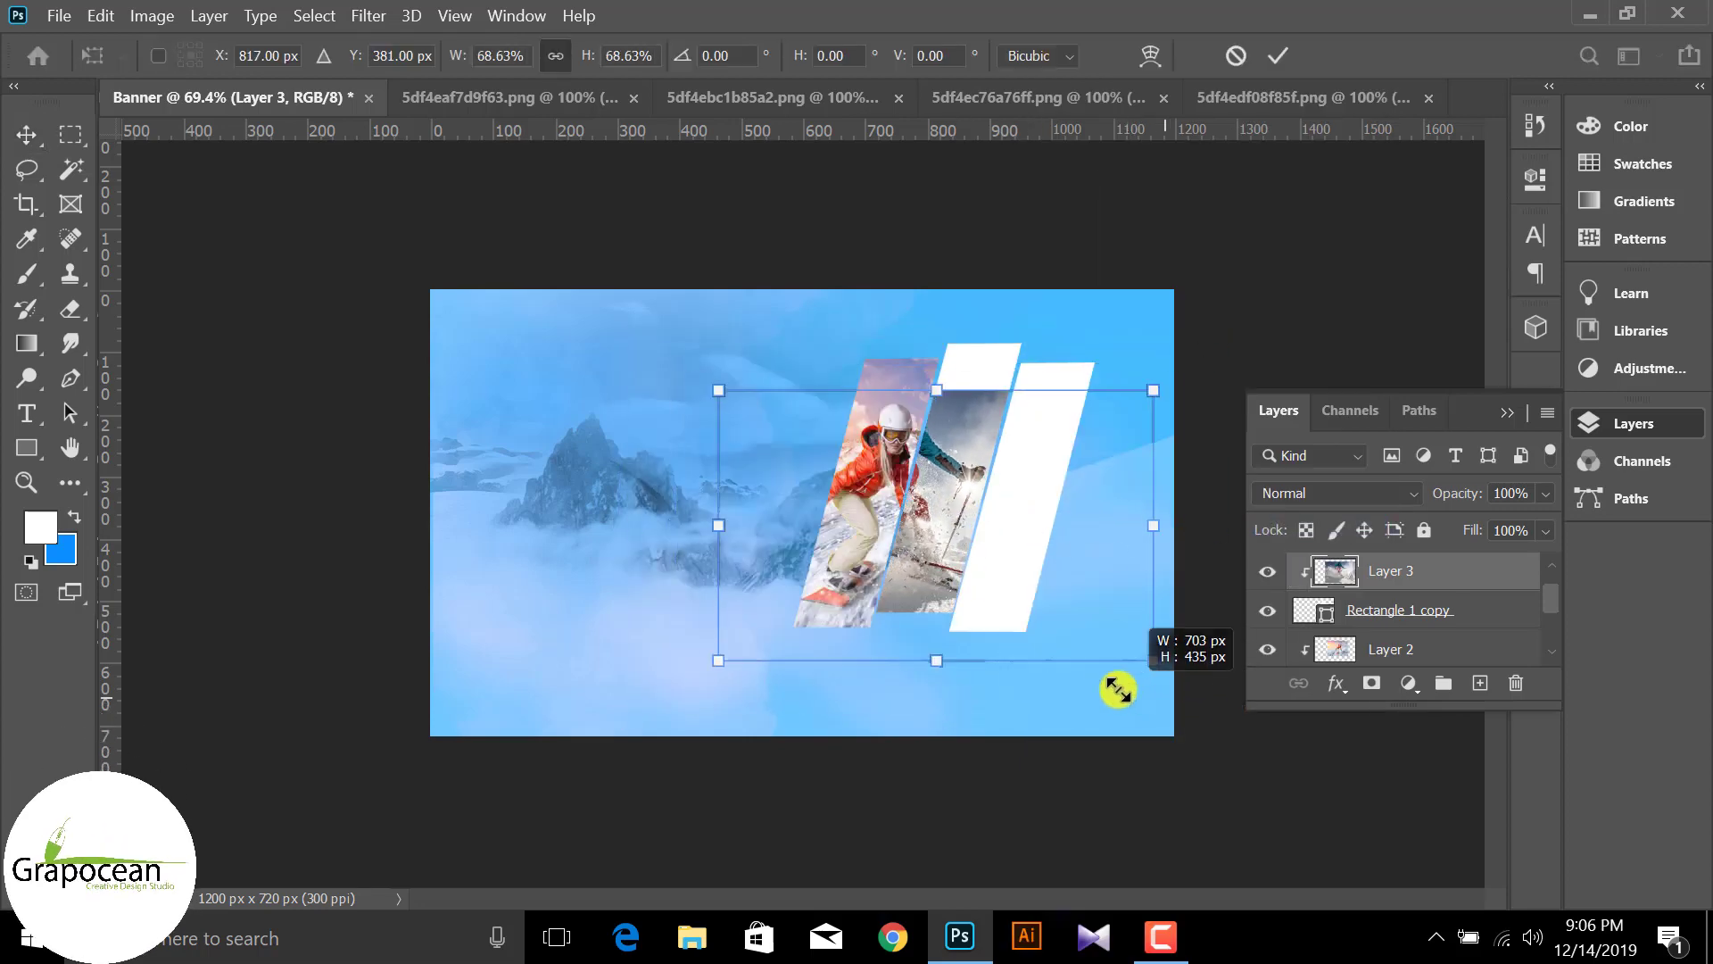
{"action": "left_click_drag", "start_coordinate": [960, 524], "coordinate": [997, 487]}
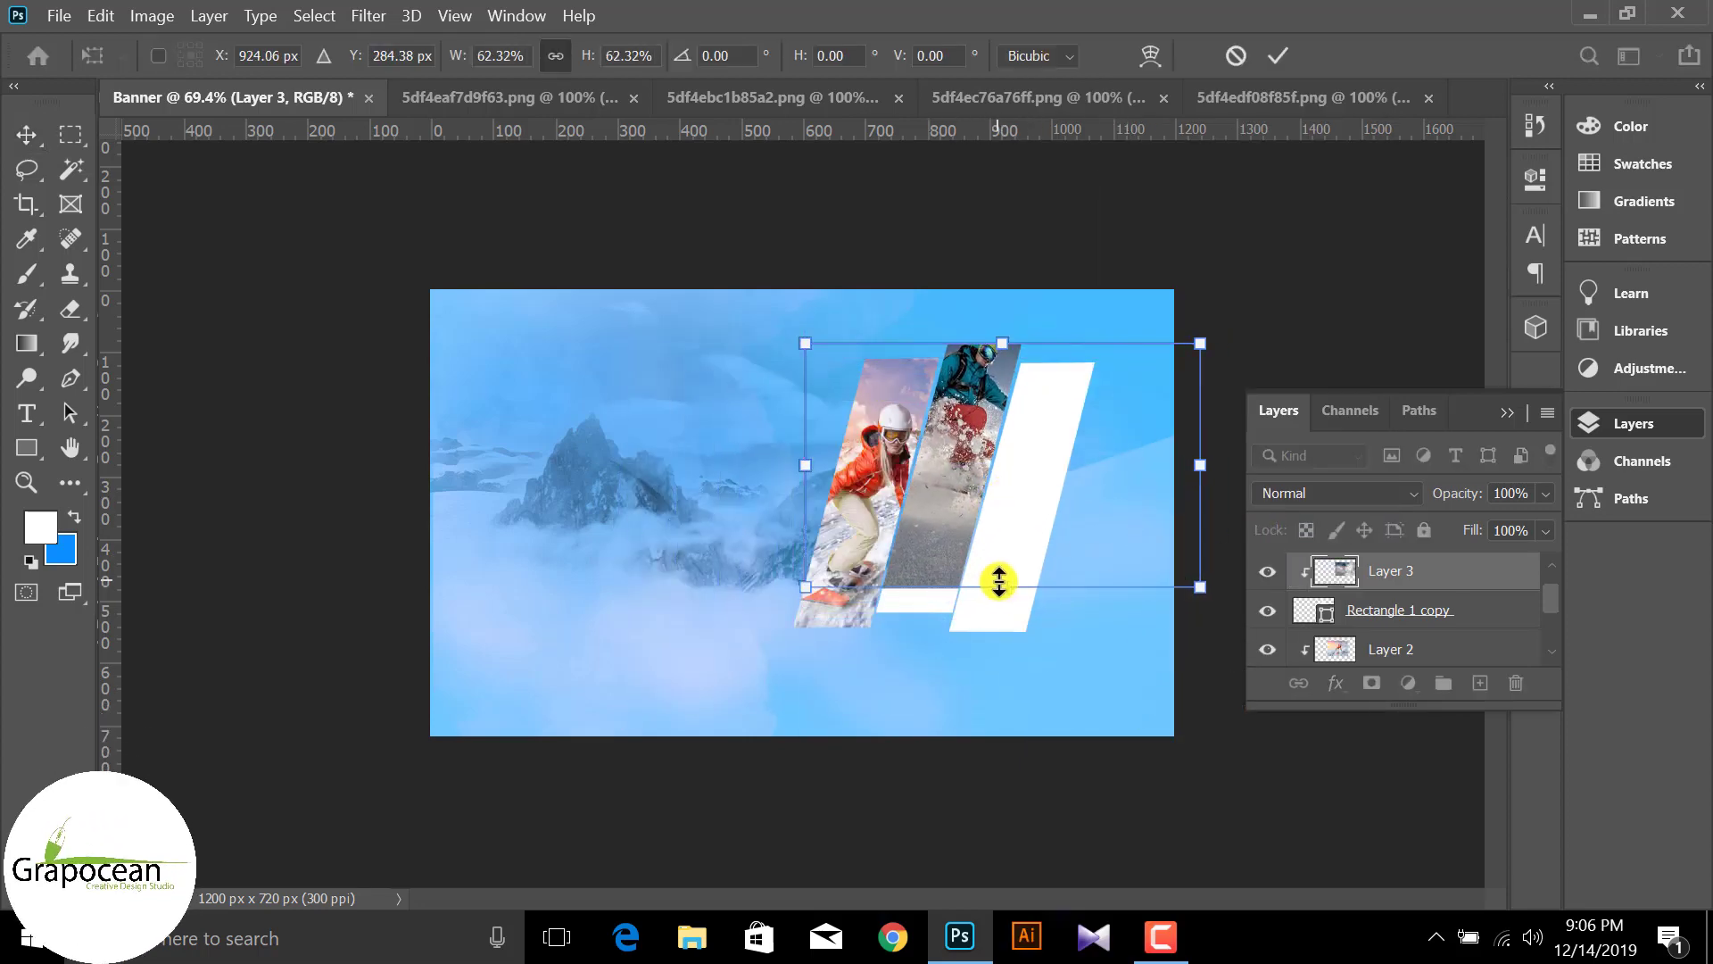
{"action": "mouse_move", "coordinate": [1002, 587]}
{"action": "left_mouse_down"}
{"action": "mouse_move", "coordinate": [998, 630]}
{"action": "mouse_move", "coordinate": [1002, 616]}
{"action": "left_mouse_up"}
{"action": "left_click", "coordinate": [1282, 57]}
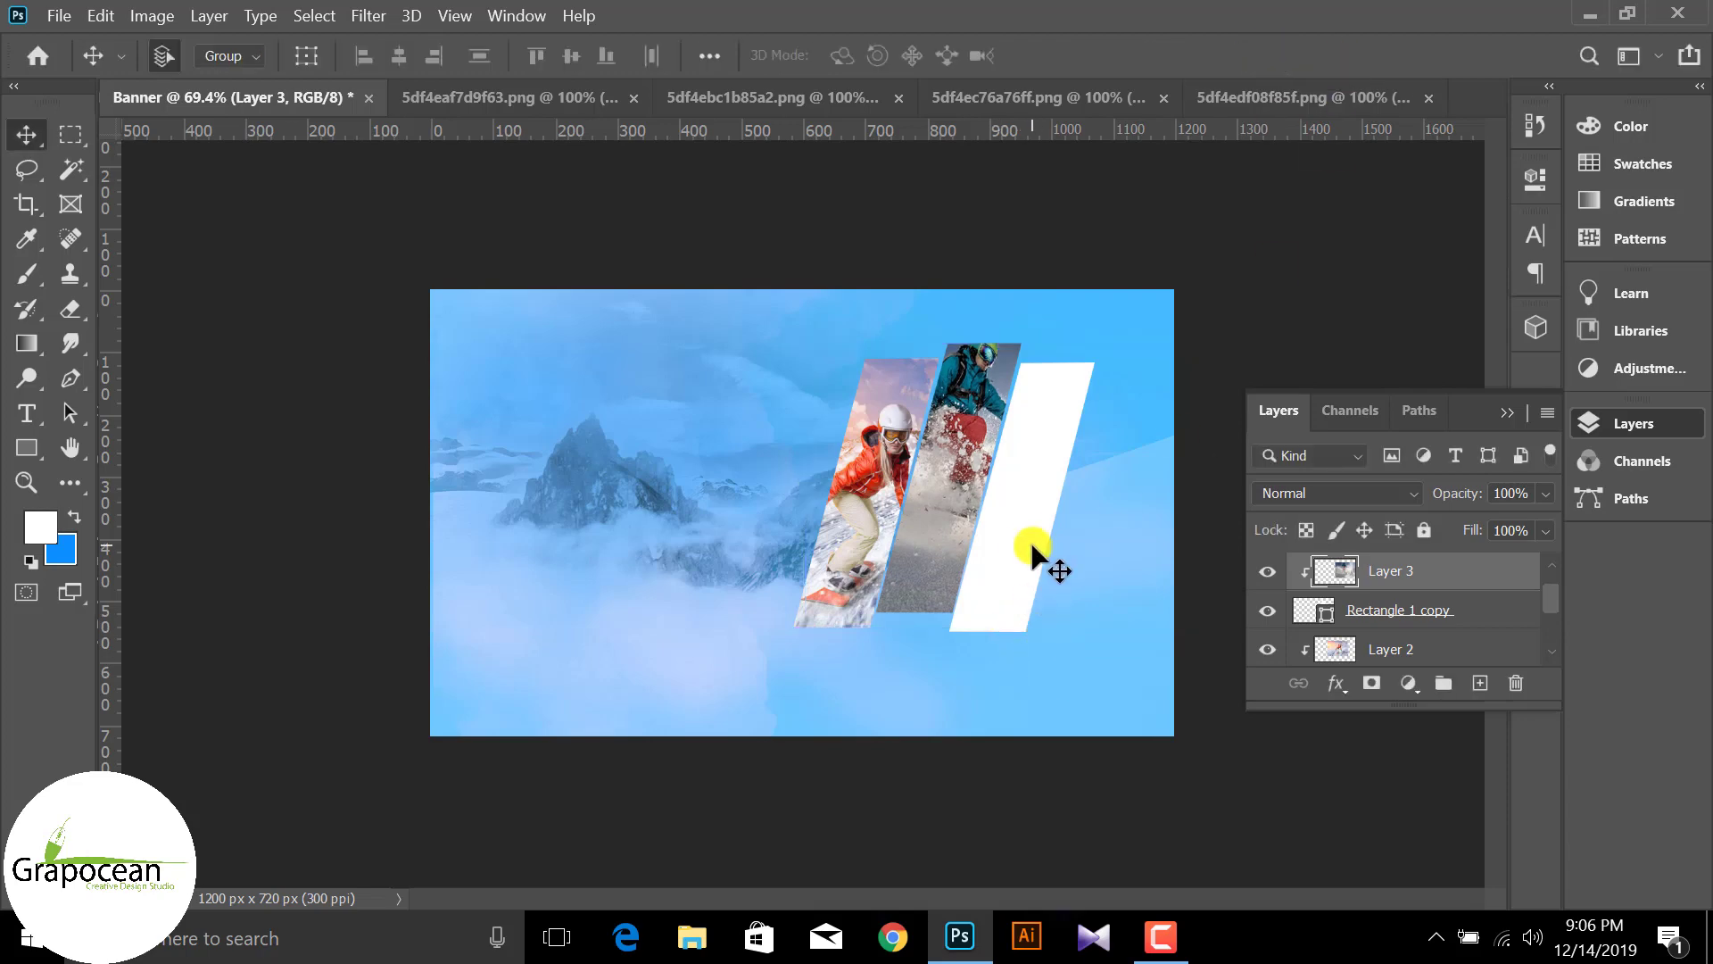
{"action": "left_click_drag", "start_coordinate": [1030, 539], "coordinate": [1005, 549]}
{"action": "left_click", "coordinate": [627, 93]}
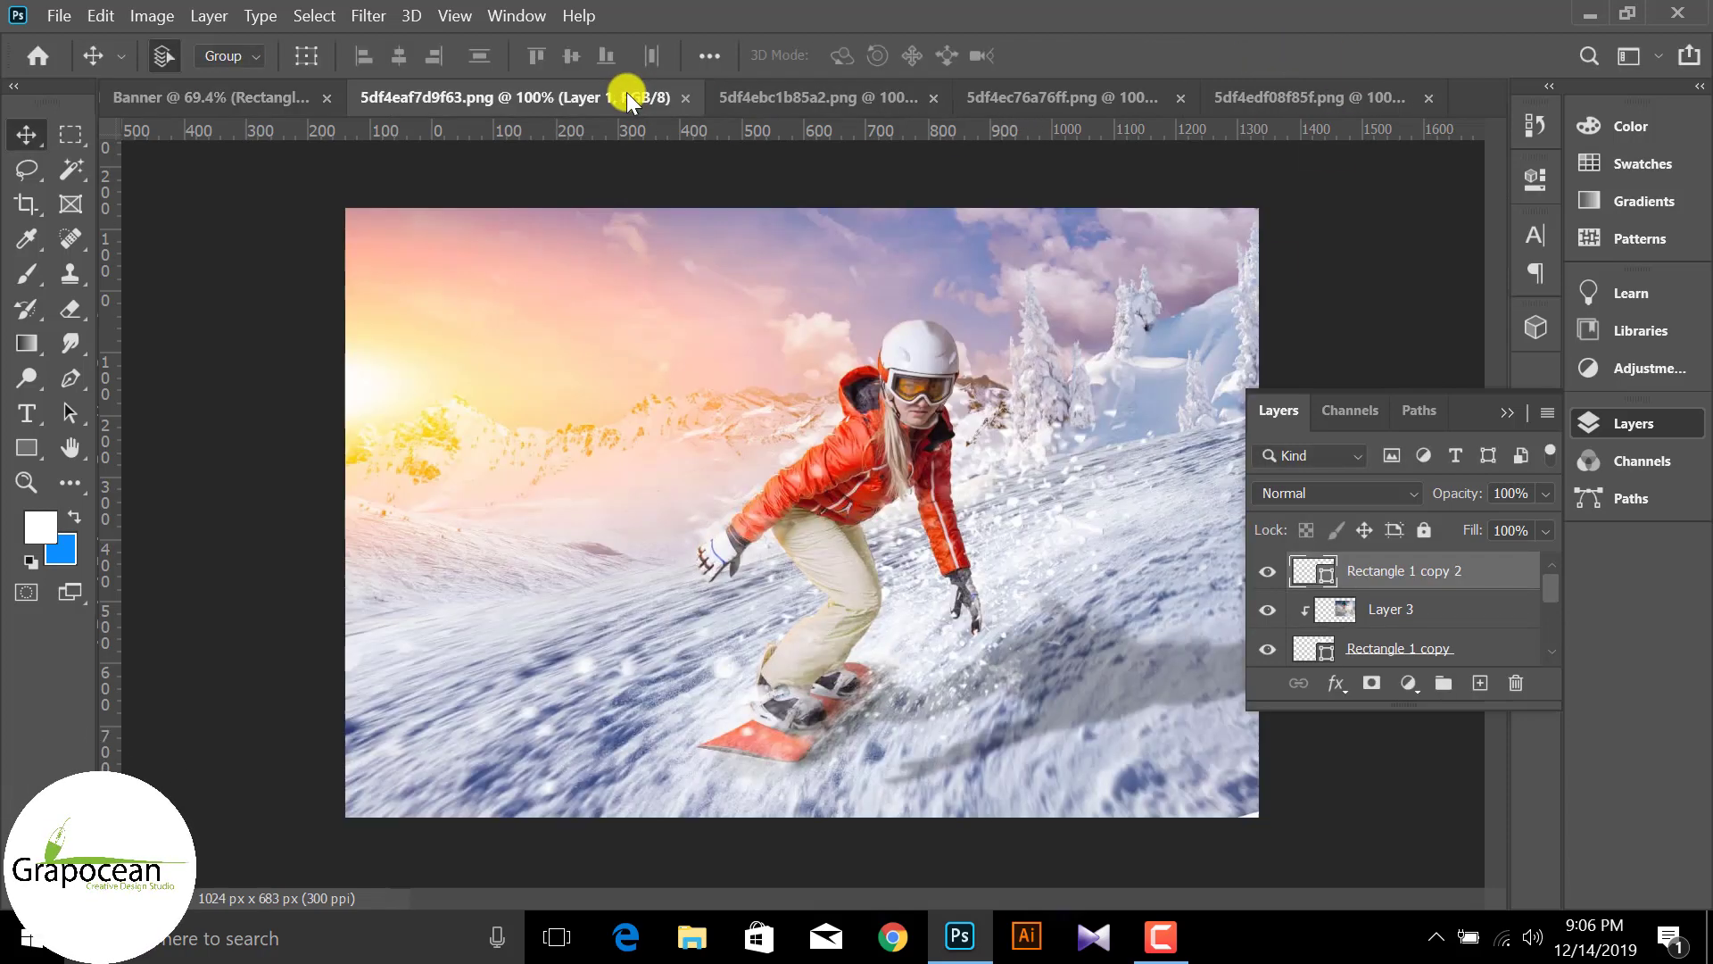
Step: Close the used photo tabs and clip the red-jacket snowboarder photo into the third strip
{"action": "left_click", "coordinate": [685, 97]}
{"action": "left_click", "coordinate": [678, 103]}
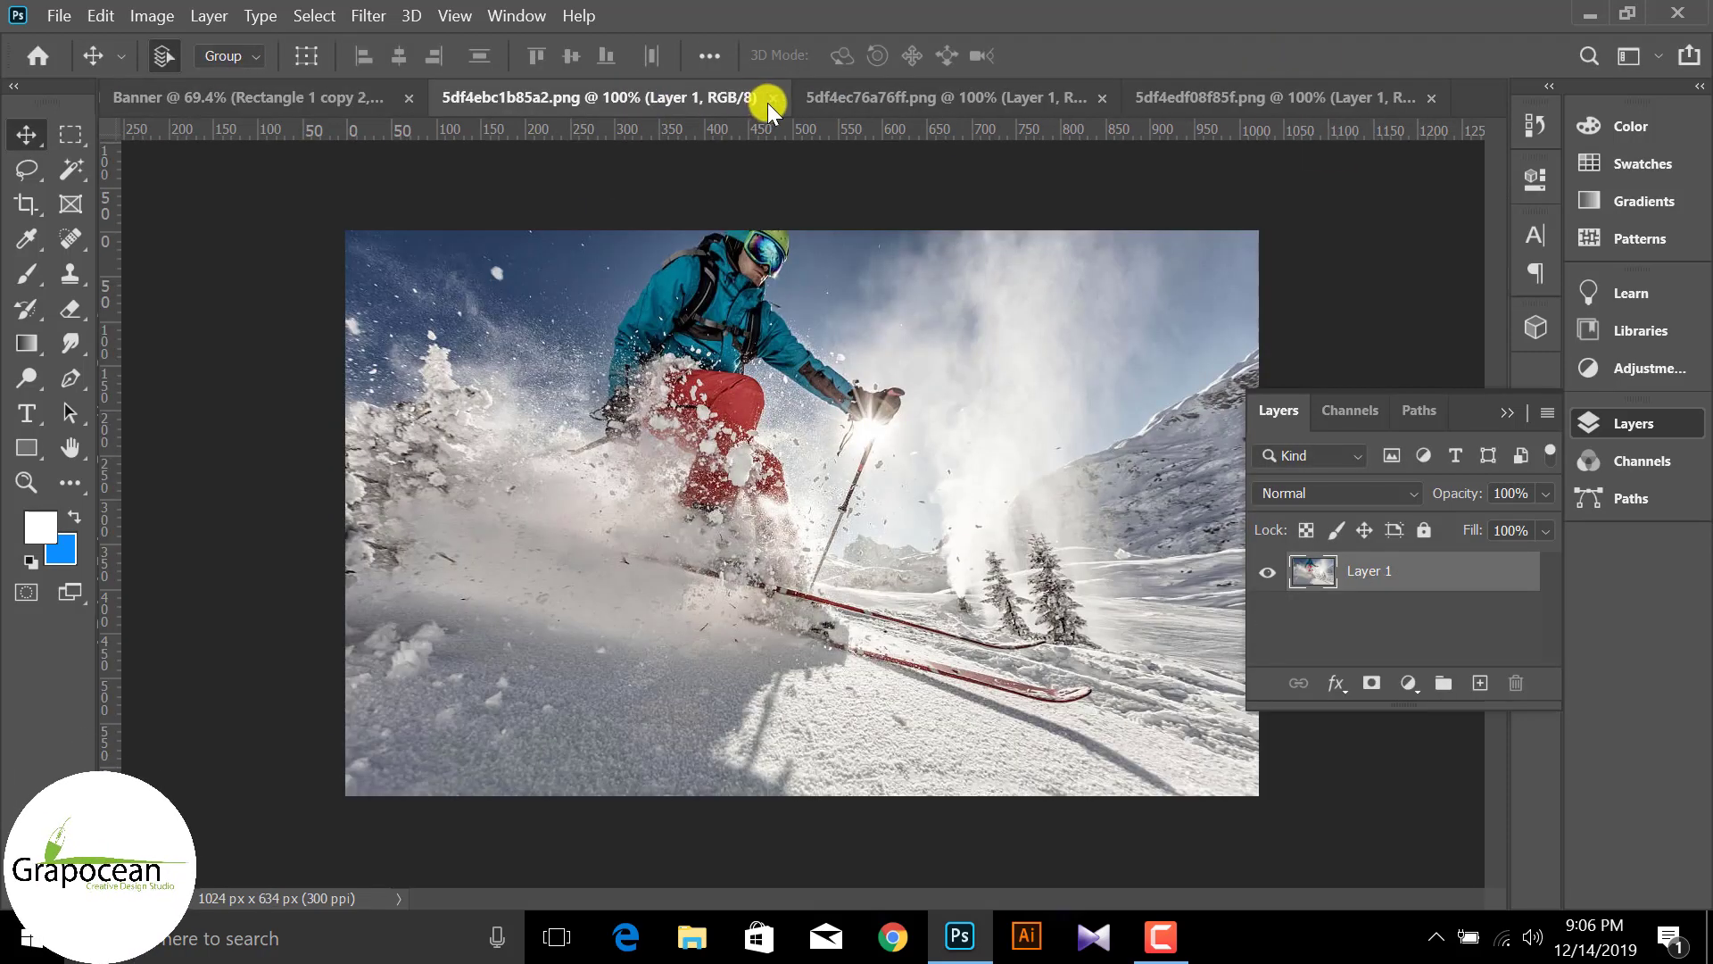
{"action": "left_click", "coordinate": [773, 97]}
{"action": "left_click", "coordinate": [900, 96]}
{"action": "left_click", "coordinate": [718, 98]}
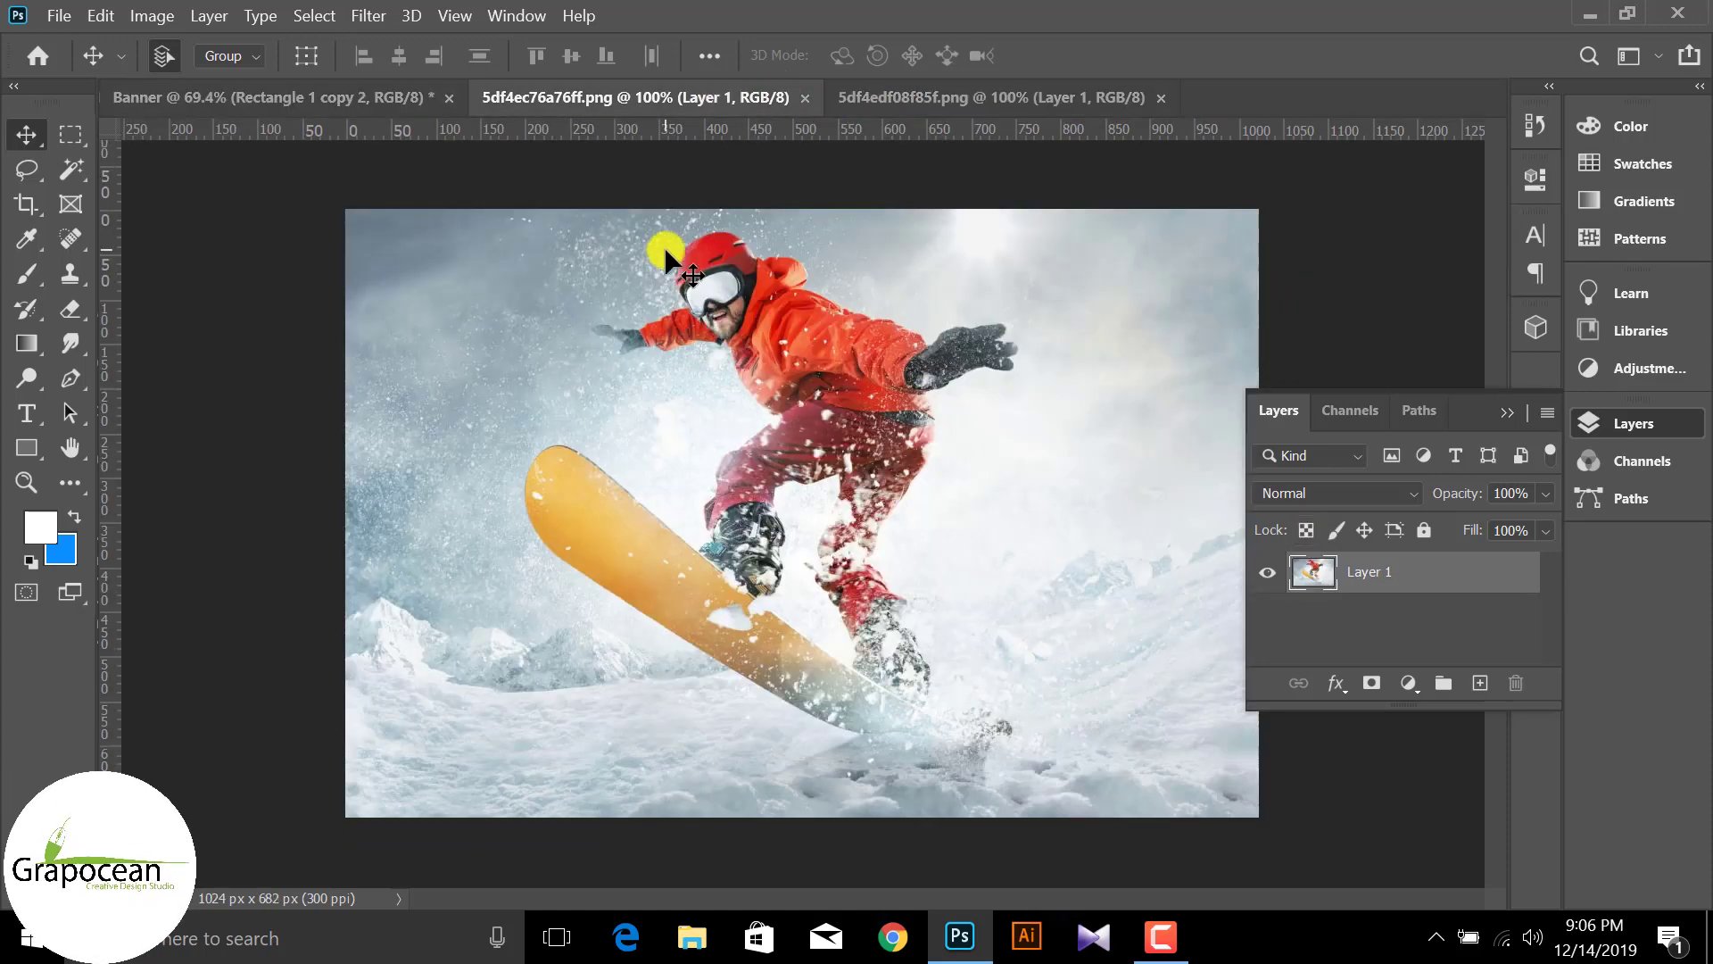
{"action": "left_click_drag", "start_coordinate": [664, 246], "coordinate": [1030, 512]}
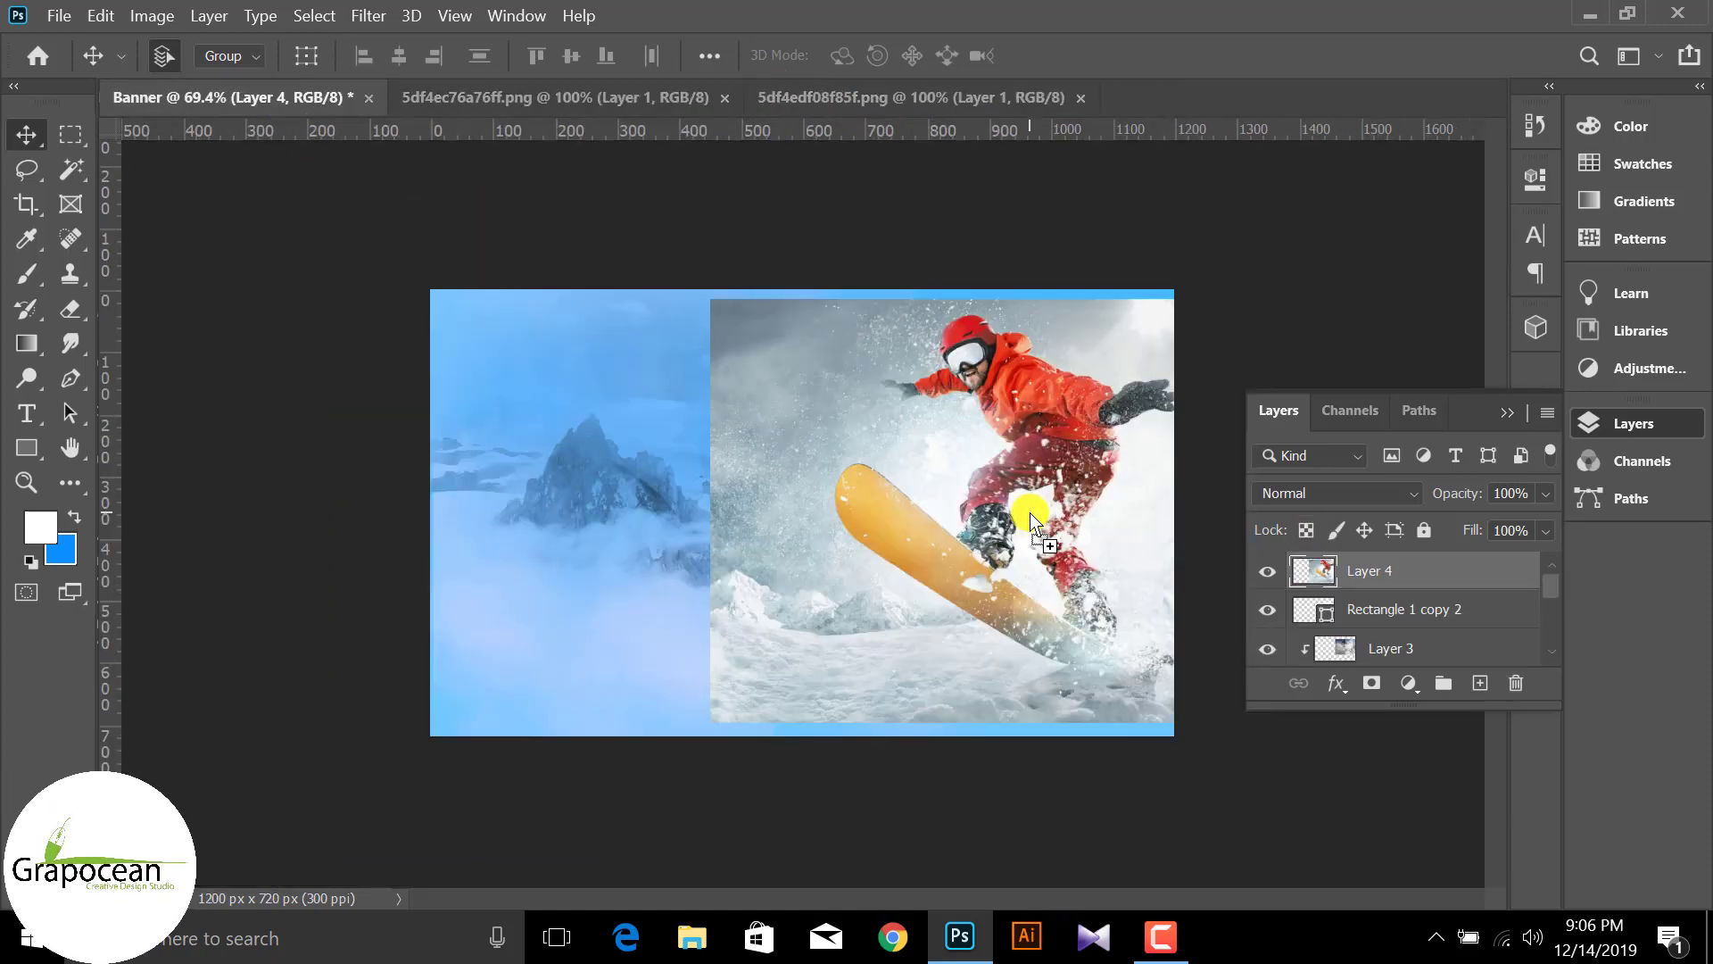
{"action": "right_click", "coordinate": [1419, 571]}
{"action": "left_click", "coordinate": [1203, 523]}
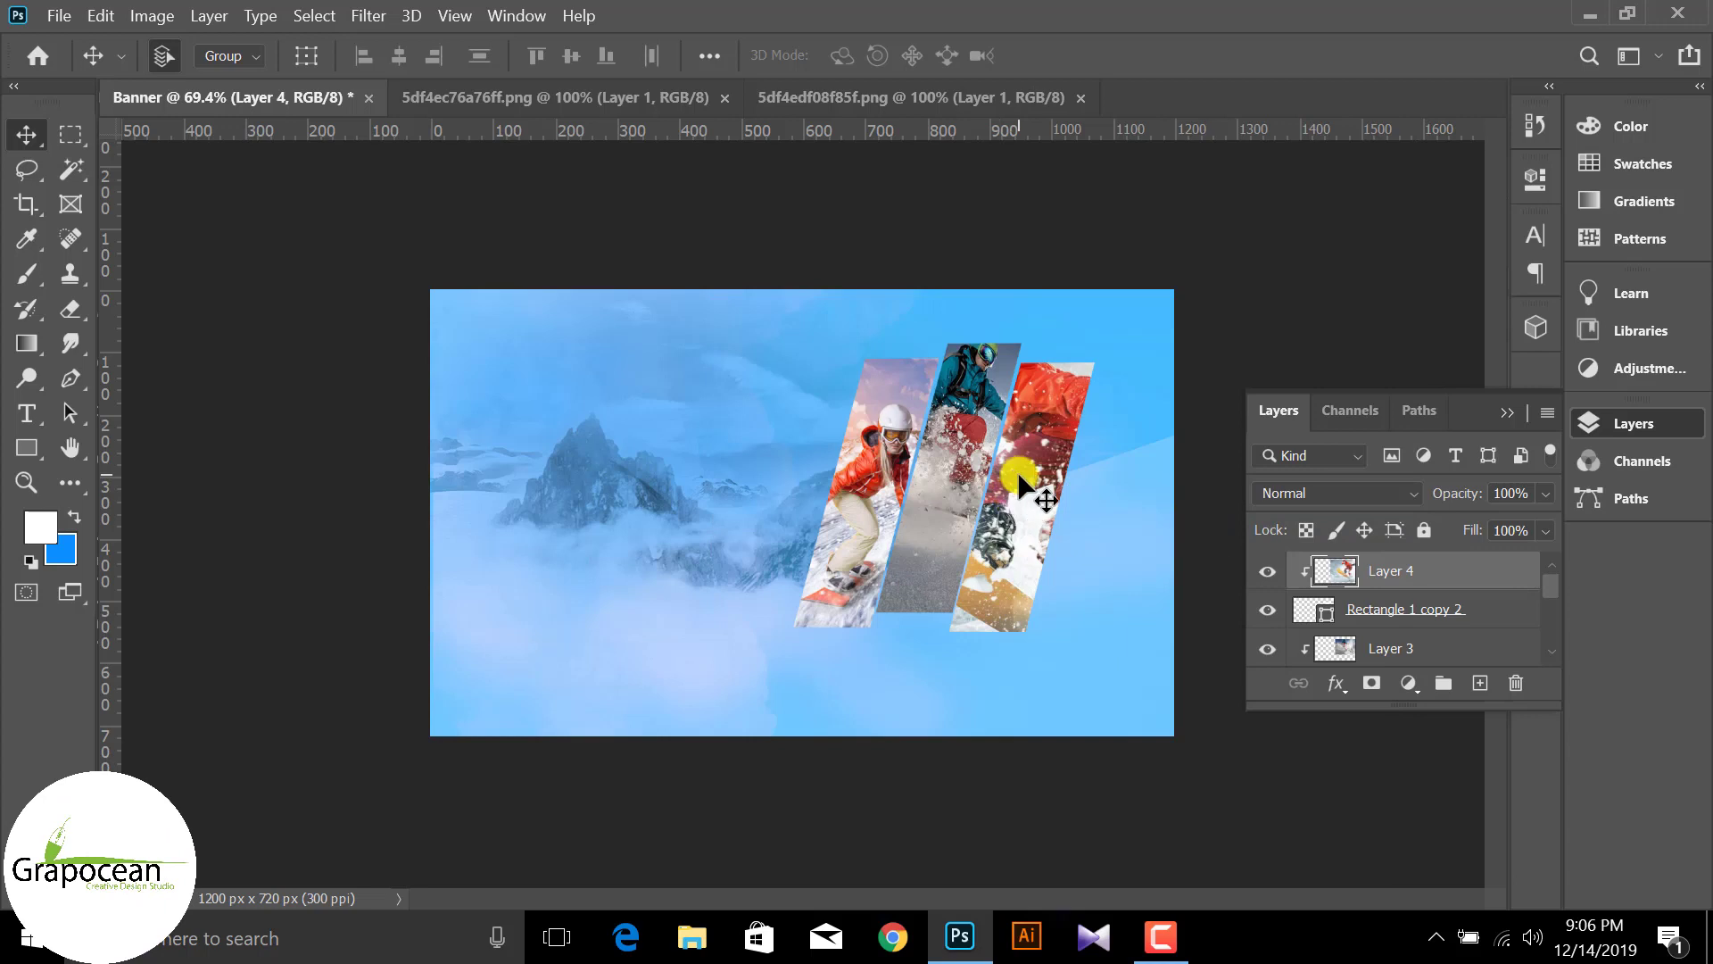
Step: Scale, slightly tilt and stretch the snowboarder photo to fill the third strip
{"action": "key", "text": "ctrl+t"}
{"action": "mouse_move", "coordinate": [1339, 726]}
{"action": "left_mouse_down"}
{"action": "mouse_move", "coordinate": [1210, 693]}
{"action": "mouse_move", "coordinate": [1212, 634]}
{"action": "left_mouse_up"}
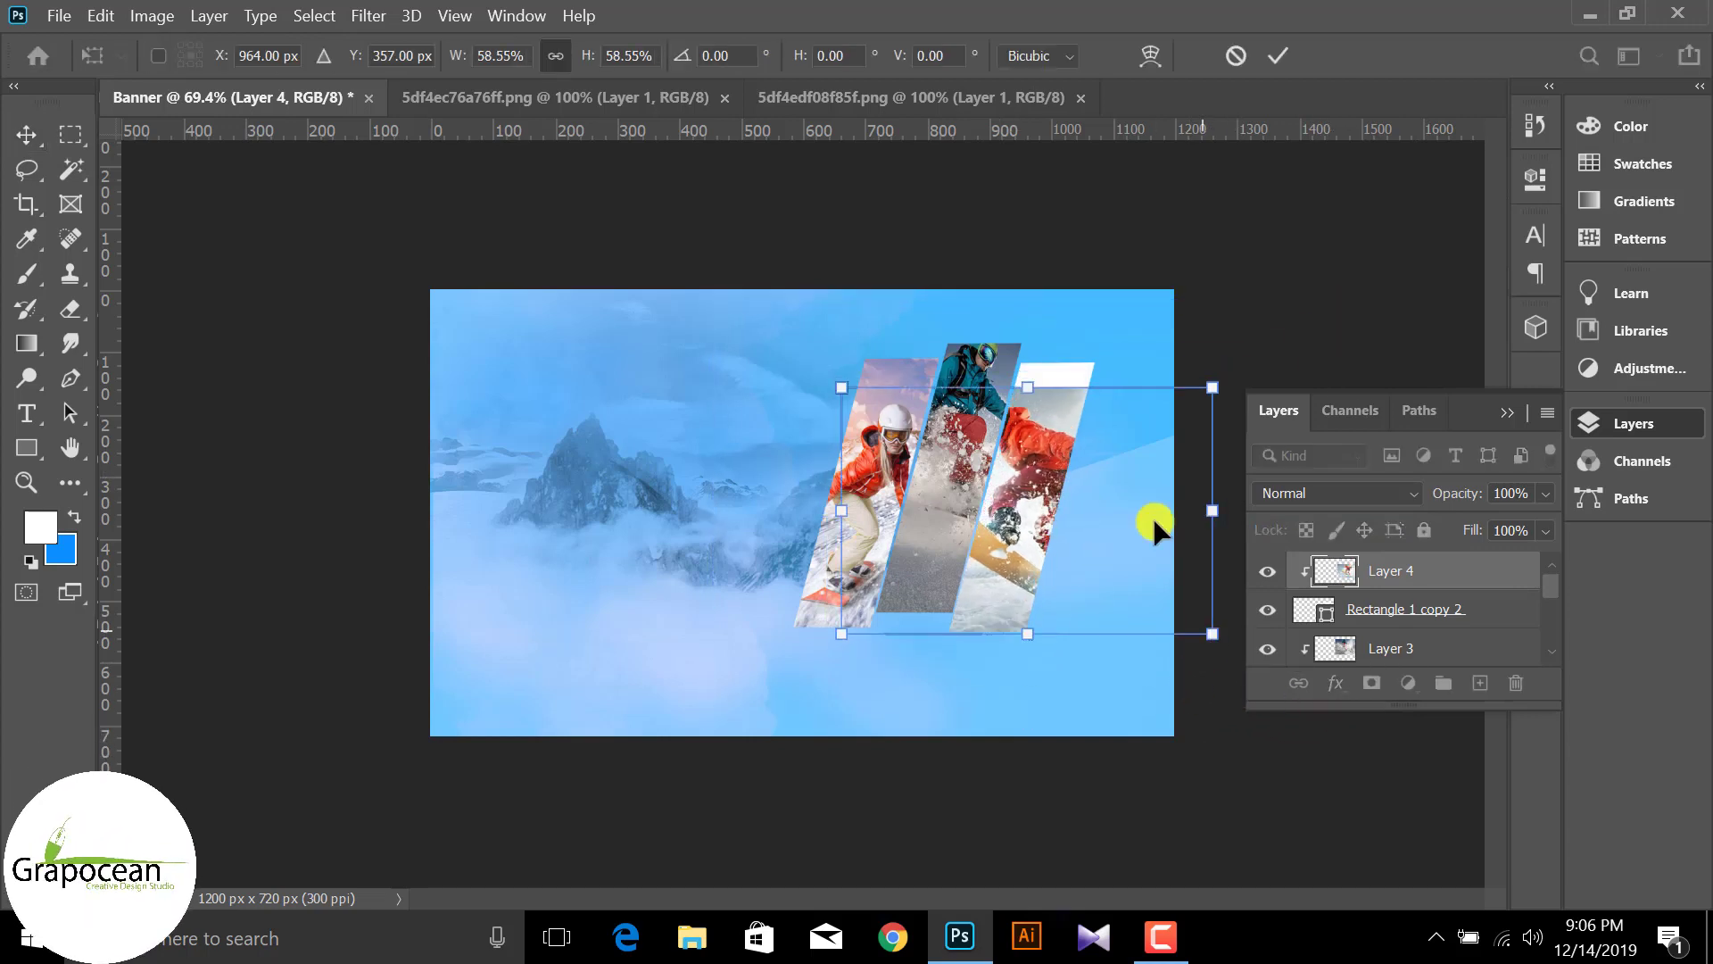
{"action": "left_click_drag", "start_coordinate": [1068, 480], "coordinate": [1071, 450]}
{"action": "mouse_move", "coordinate": [1249, 337]}
{"action": "left_mouse_down"}
{"action": "mouse_move", "coordinate": [1270, 383]}
{"action": "mouse_move", "coordinate": [1191, 470]}
{"action": "left_mouse_up"}
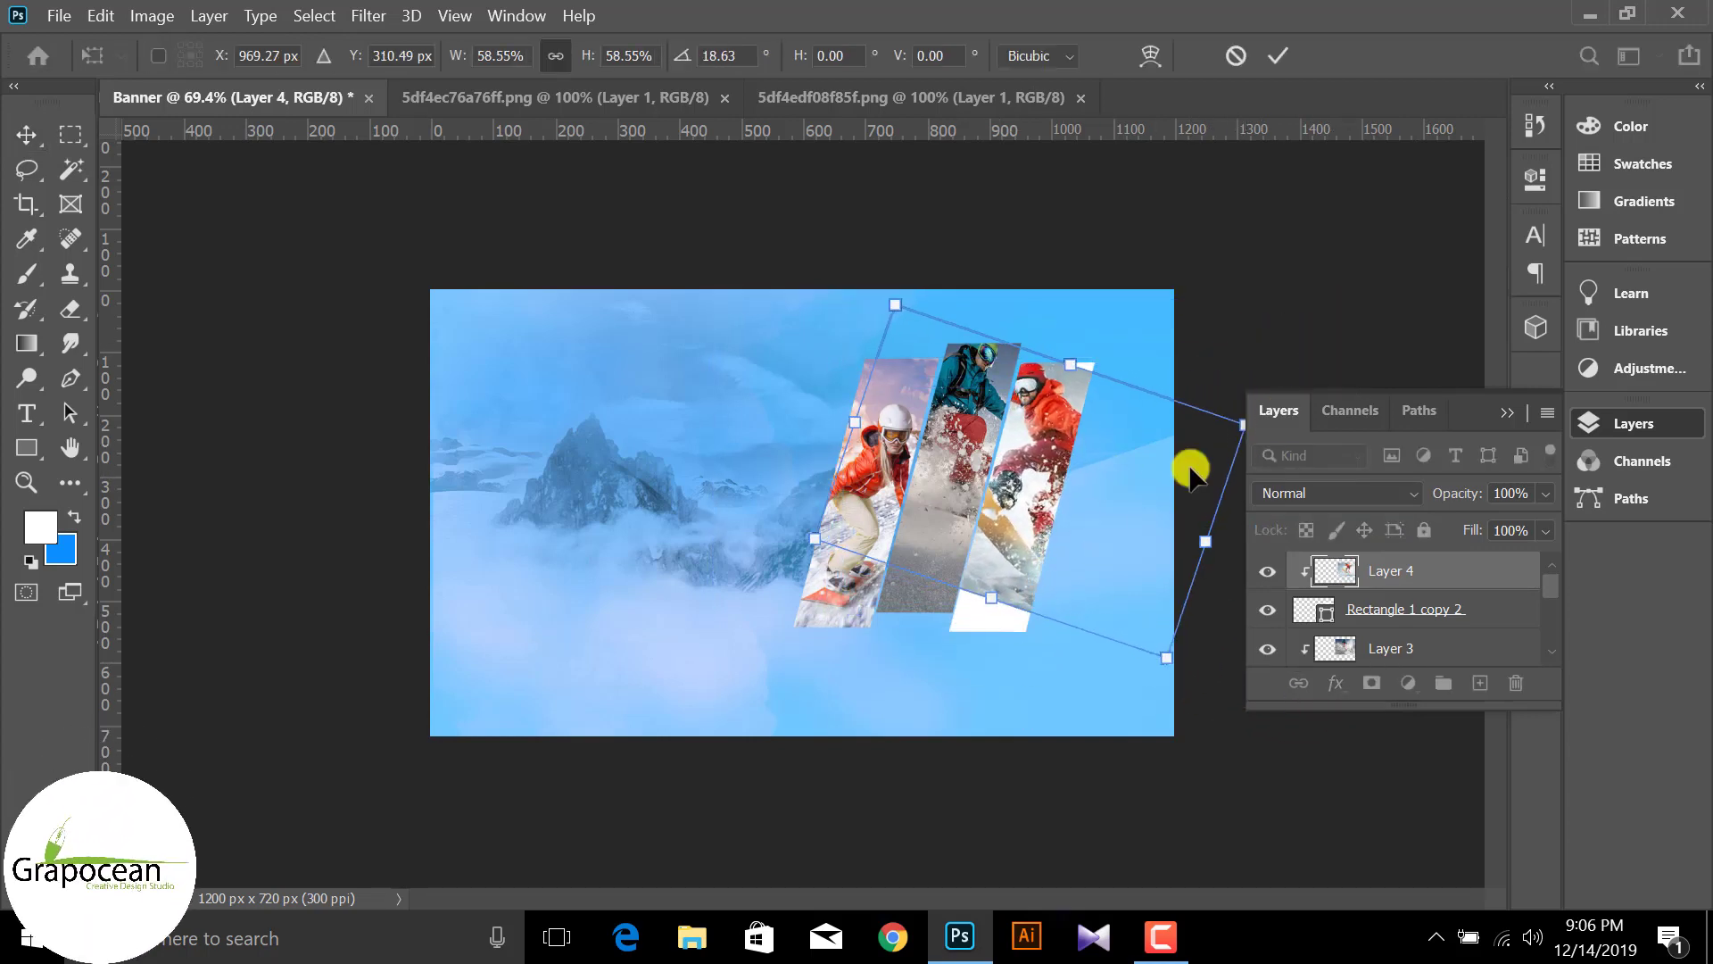
{"action": "left_click_drag", "start_coordinate": [996, 616], "coordinate": [987, 652]}
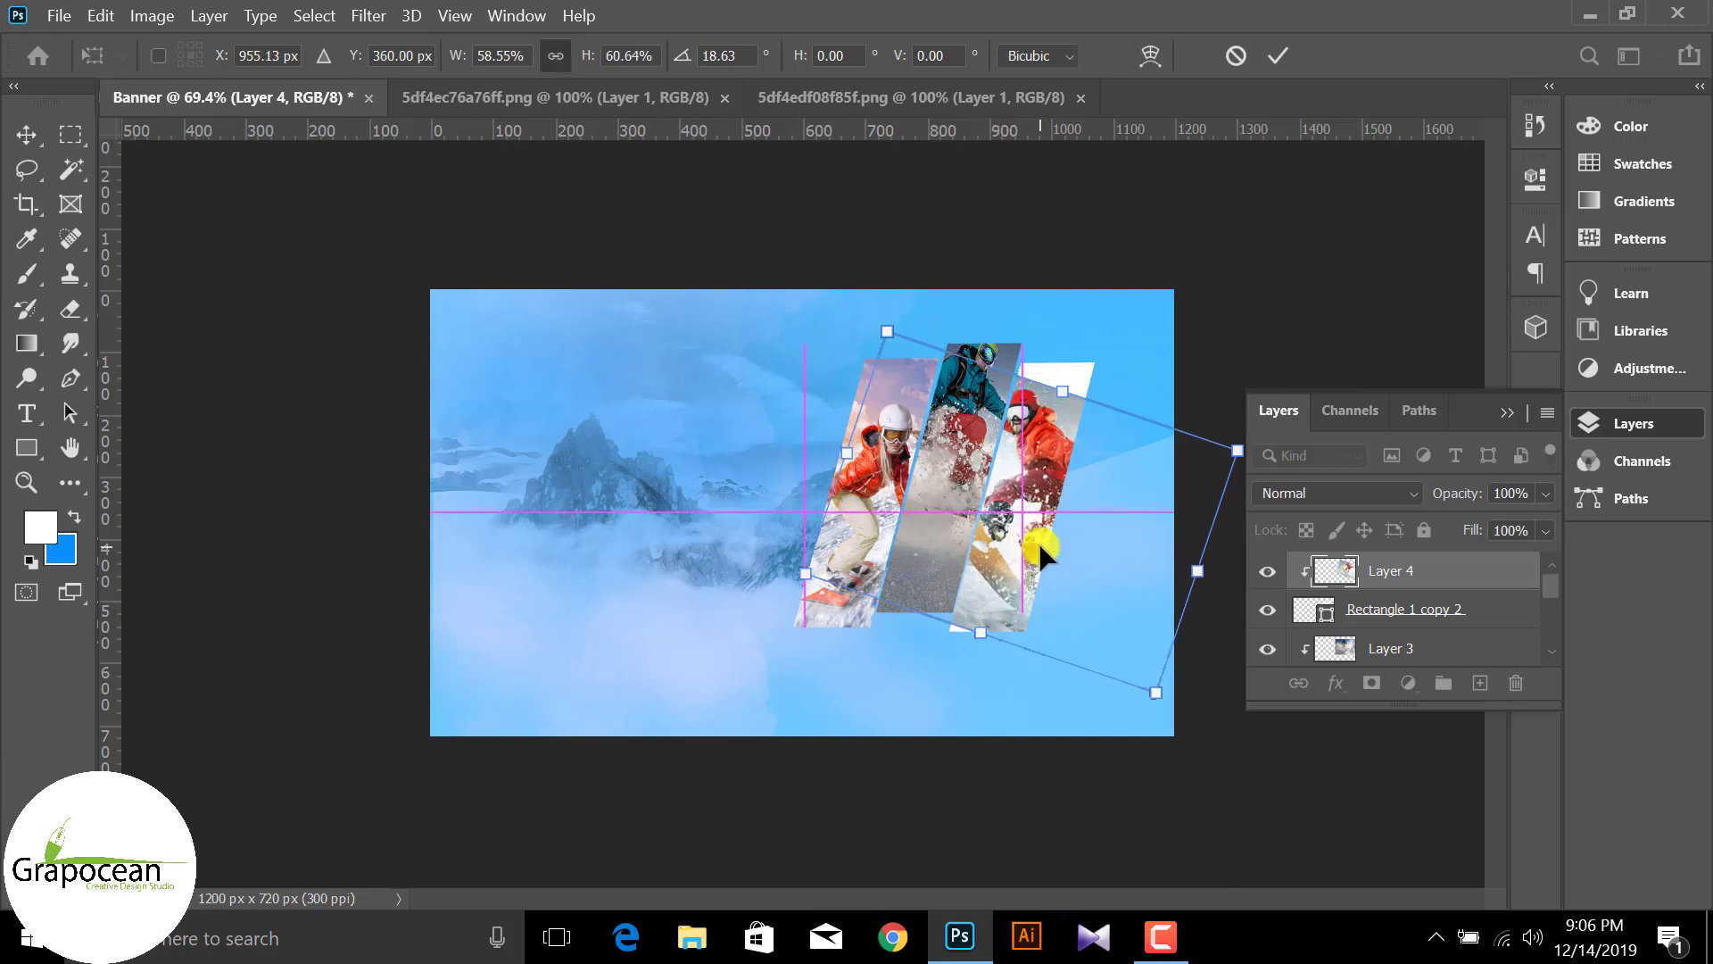
{"action": "left_click_drag", "start_coordinate": [1211, 662], "coordinate": [1220, 600]}
{"action": "left_click_drag", "start_coordinate": [1073, 562], "coordinate": [1145, 527]}
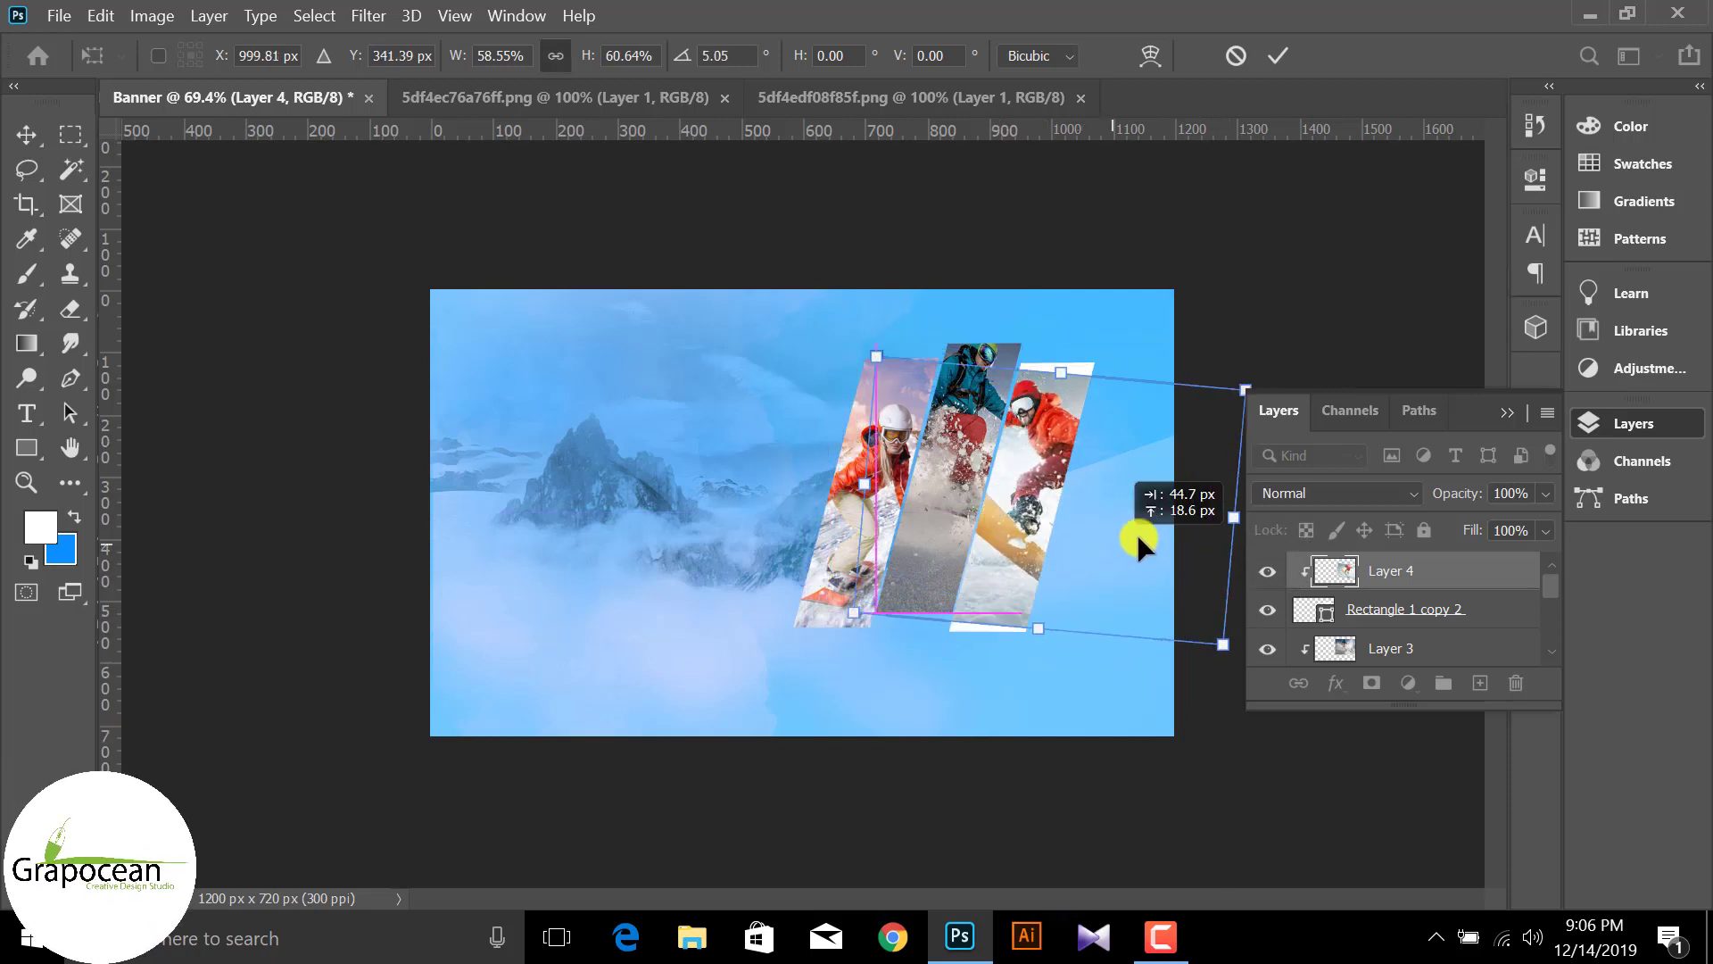
{"action": "mouse_move", "coordinate": [1083, 604]}
{"action": "left_mouse_down"}
{"action": "mouse_move", "coordinate": [1074, 652]}
{"action": "mouse_move", "coordinate": [1079, 603]}
{"action": "left_mouse_up"}
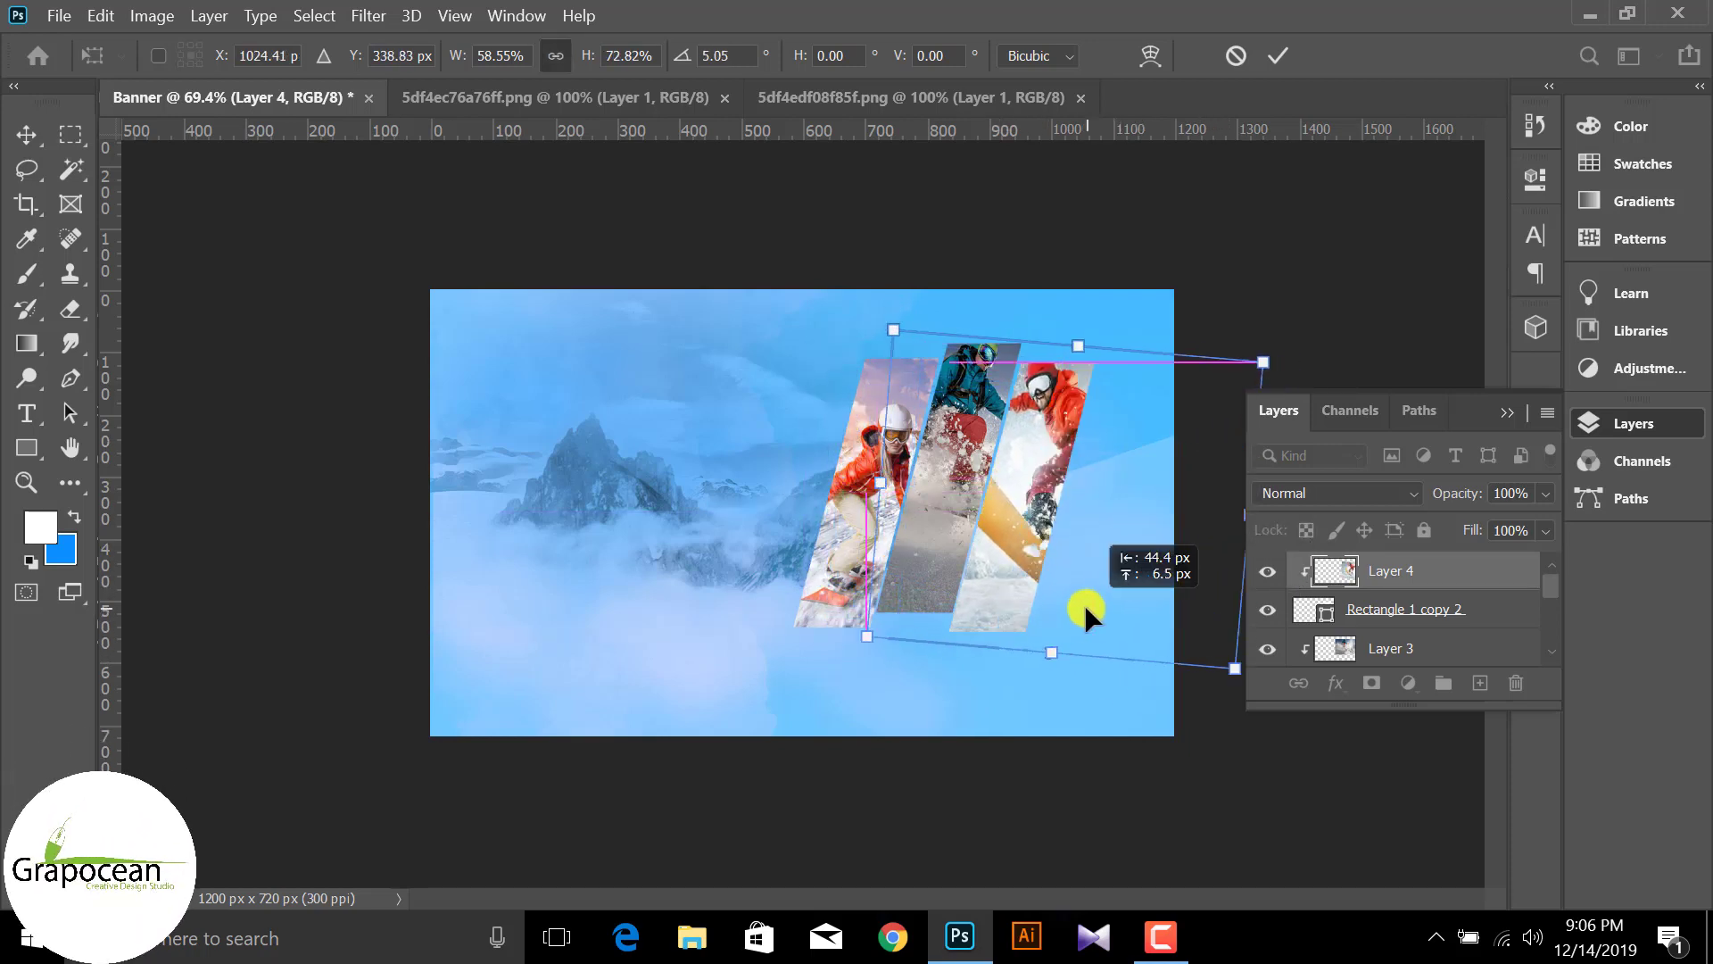
Step: Commit the third photo's transform and browse to H:\C drive backup\downlaod in the Open dialog
{"action": "left_click", "coordinate": [1278, 55]}
{"action": "left_click", "coordinate": [59, 15]}
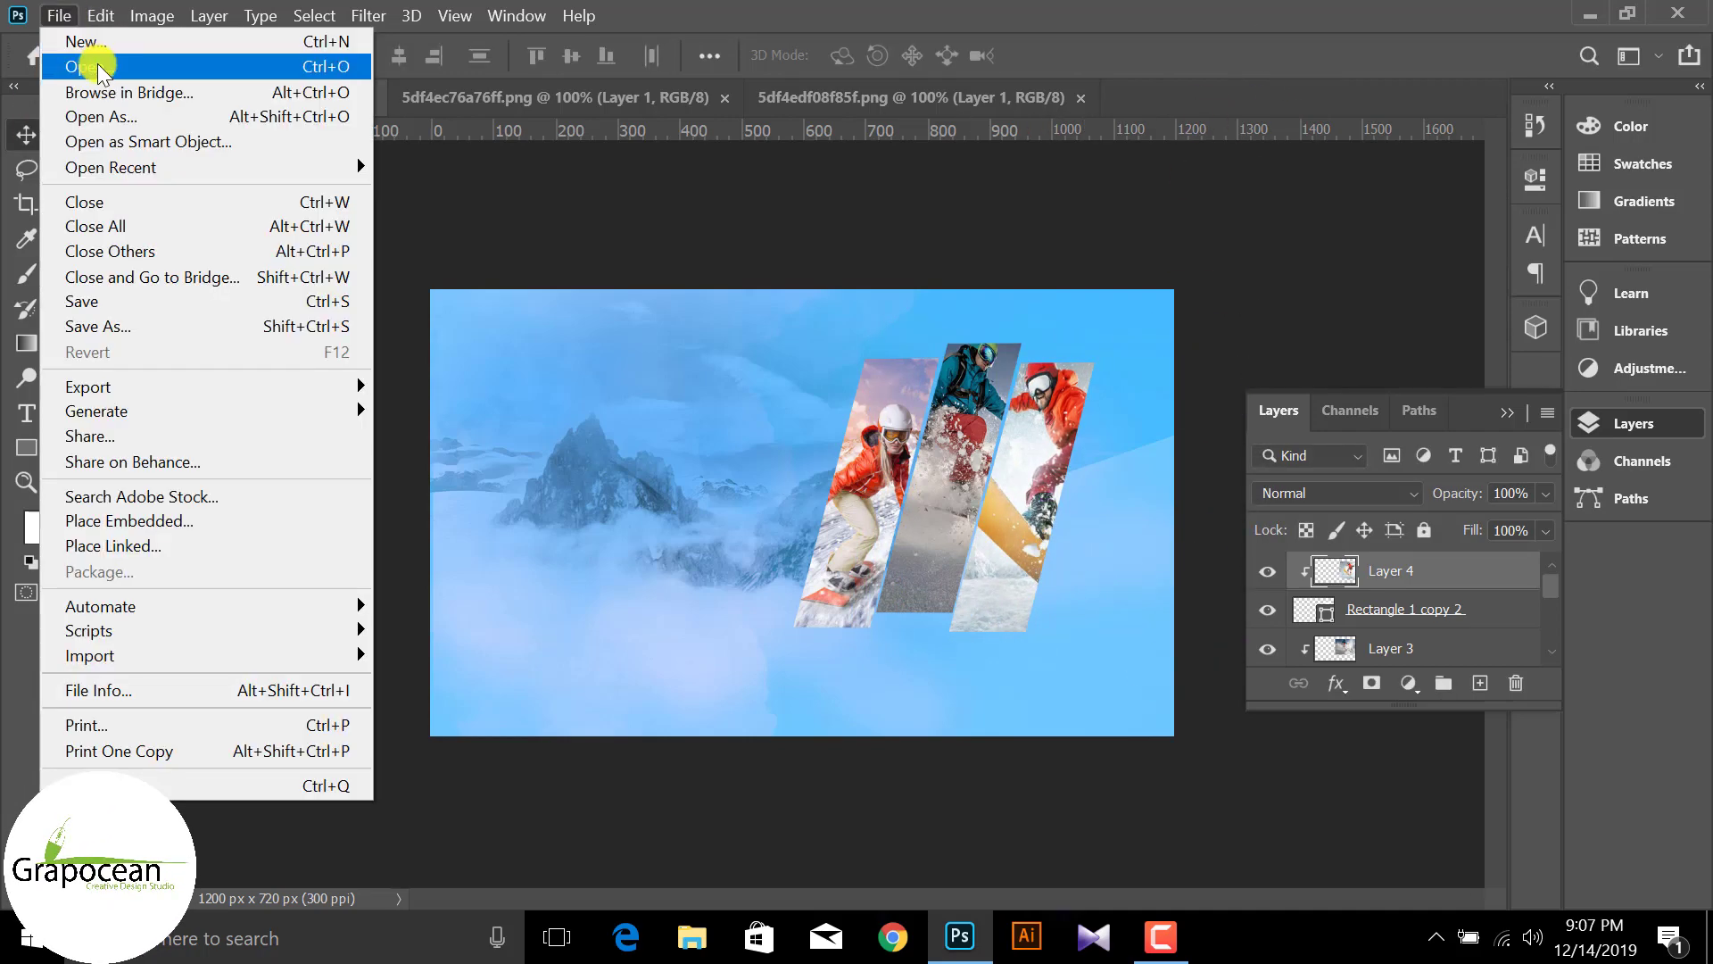
{"action": "left_click", "coordinate": [63, 66]}
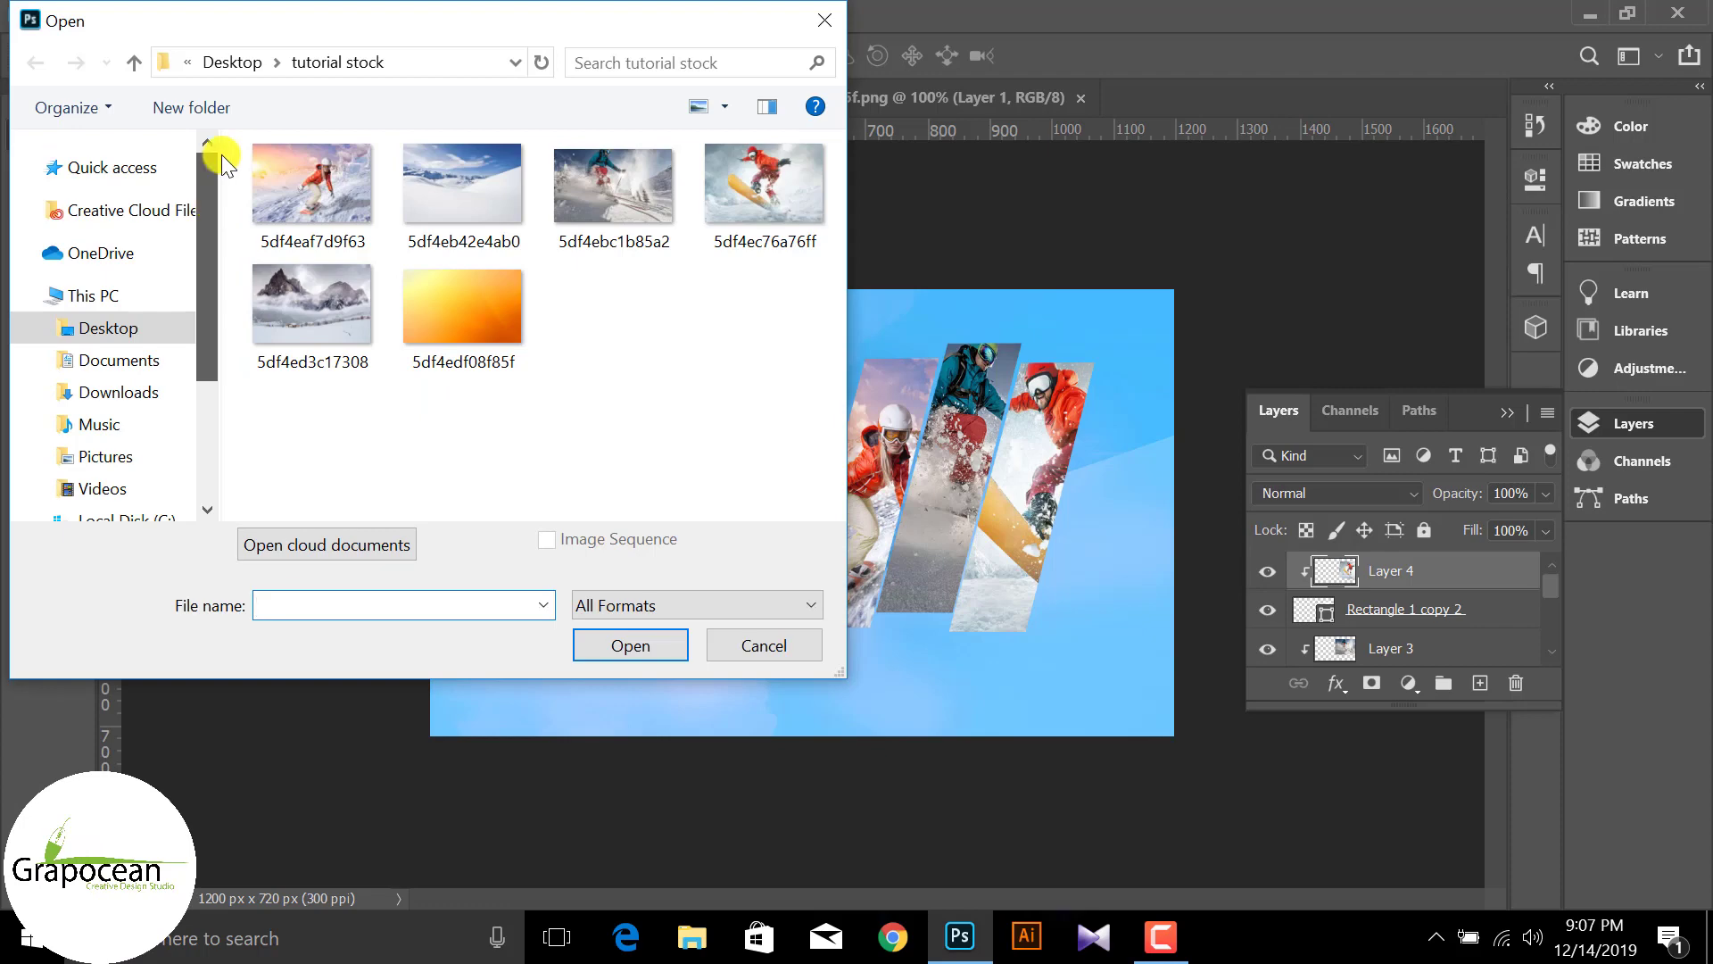
{"action": "scroll", "coordinate": [222, 306], "scroll_direction": "down", "scroll_amount": 1}
{"action": "scroll", "coordinate": [224, 304], "scroll_direction": "up", "scroll_amount": 1}
{"action": "scroll", "coordinate": [217, 340], "scroll_direction": "down", "scroll_amount": 3}
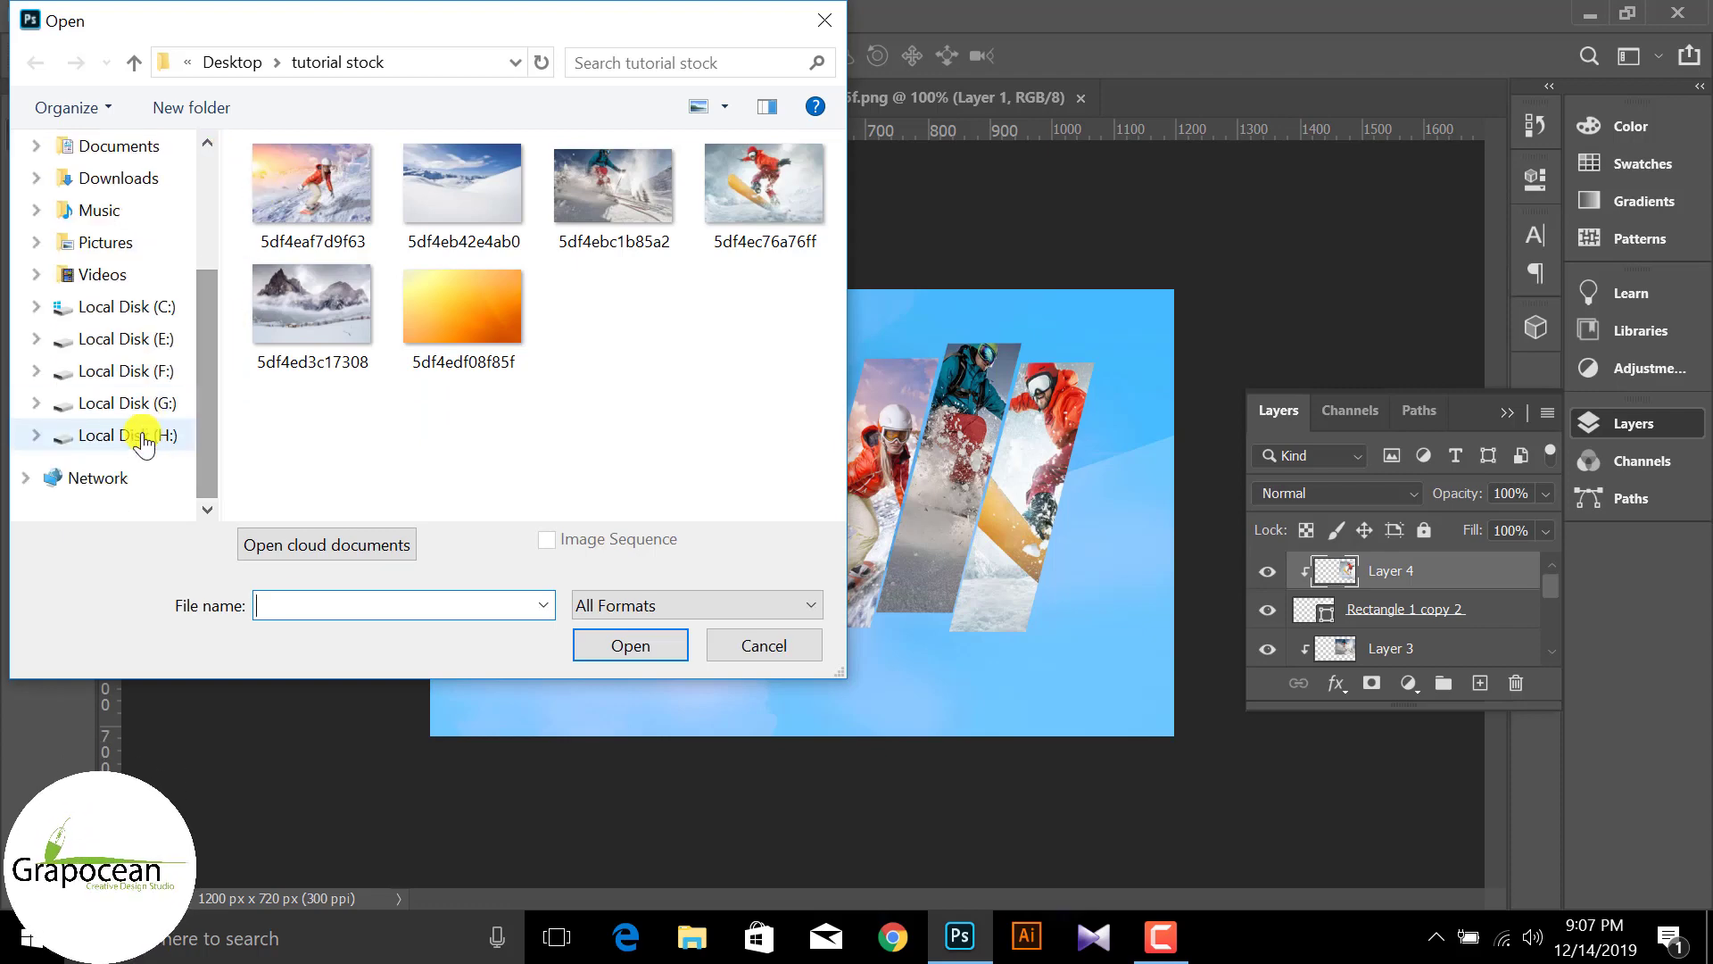
{"action": "left_click", "coordinate": [143, 442]}
{"action": "double_click", "coordinate": [366, 188]}
{"action": "double_click", "coordinate": [351, 217]}
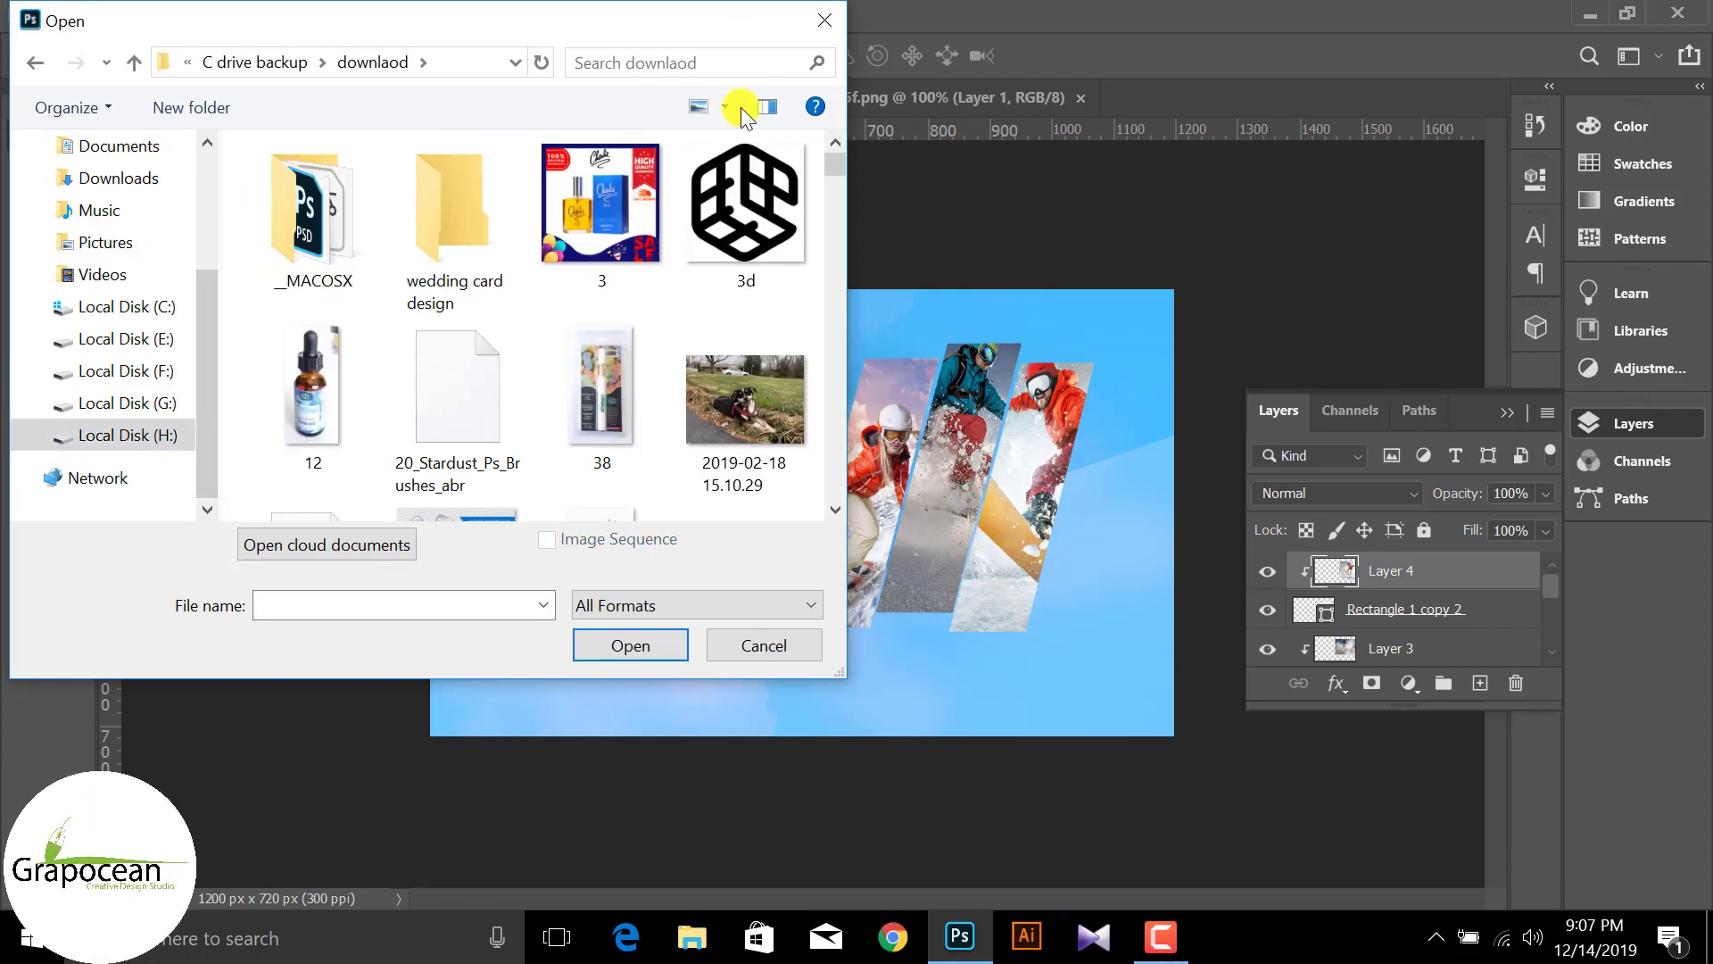
Step: Scroll to shutterstock-429117118 and open the black silk image
{"action": "scroll", "coordinate": [732, 400], "scroll_direction": "down", "scroll_amount": 3}
{"action": "scroll", "coordinate": [490, 423], "scroll_direction": "down", "scroll_amount": 3}
{"action": "scroll", "coordinate": [490, 423], "scroll_direction": "down", "scroll_amount": 3}
{"action": "scroll", "coordinate": [490, 423], "scroll_direction": "down", "scroll_amount": 3}
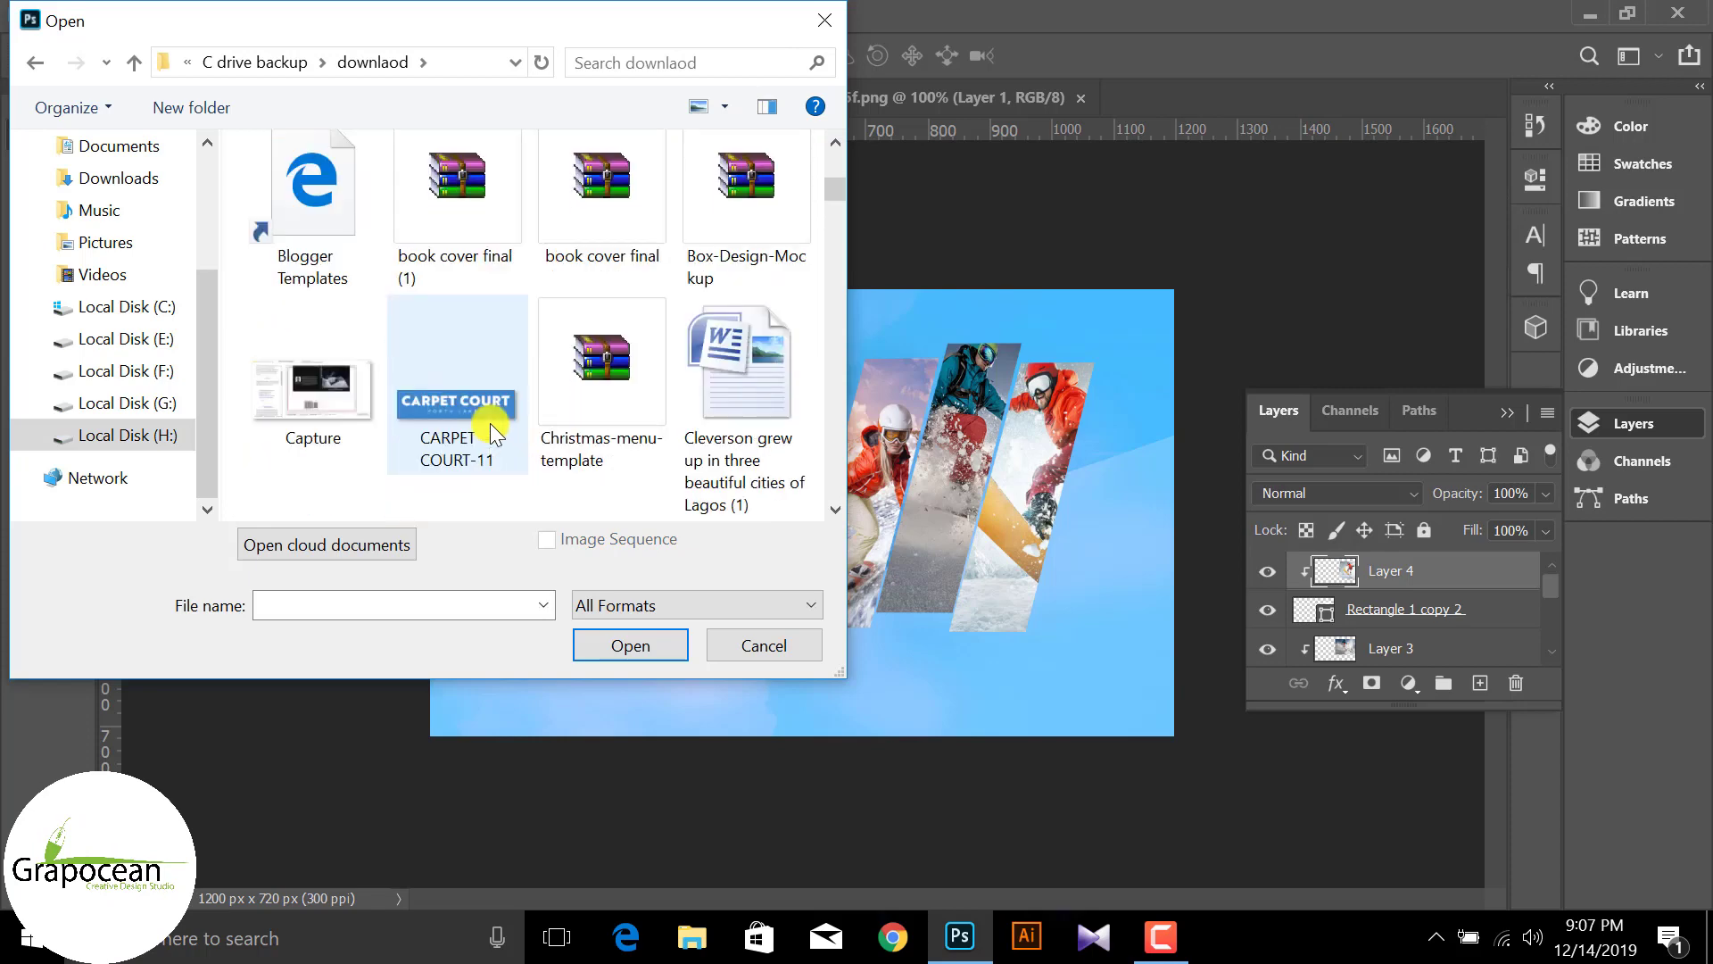
{"action": "scroll", "coordinate": [490, 423], "scroll_direction": "down", "scroll_amount": 3}
{"action": "scroll", "coordinate": [482, 429], "scroll_direction": "down", "scroll_amount": 3}
{"action": "scroll", "coordinate": [487, 427], "scroll_direction": "down", "scroll_amount": 3}
{"action": "scroll", "coordinate": [502, 411], "scroll_direction": "down", "scroll_amount": 3}
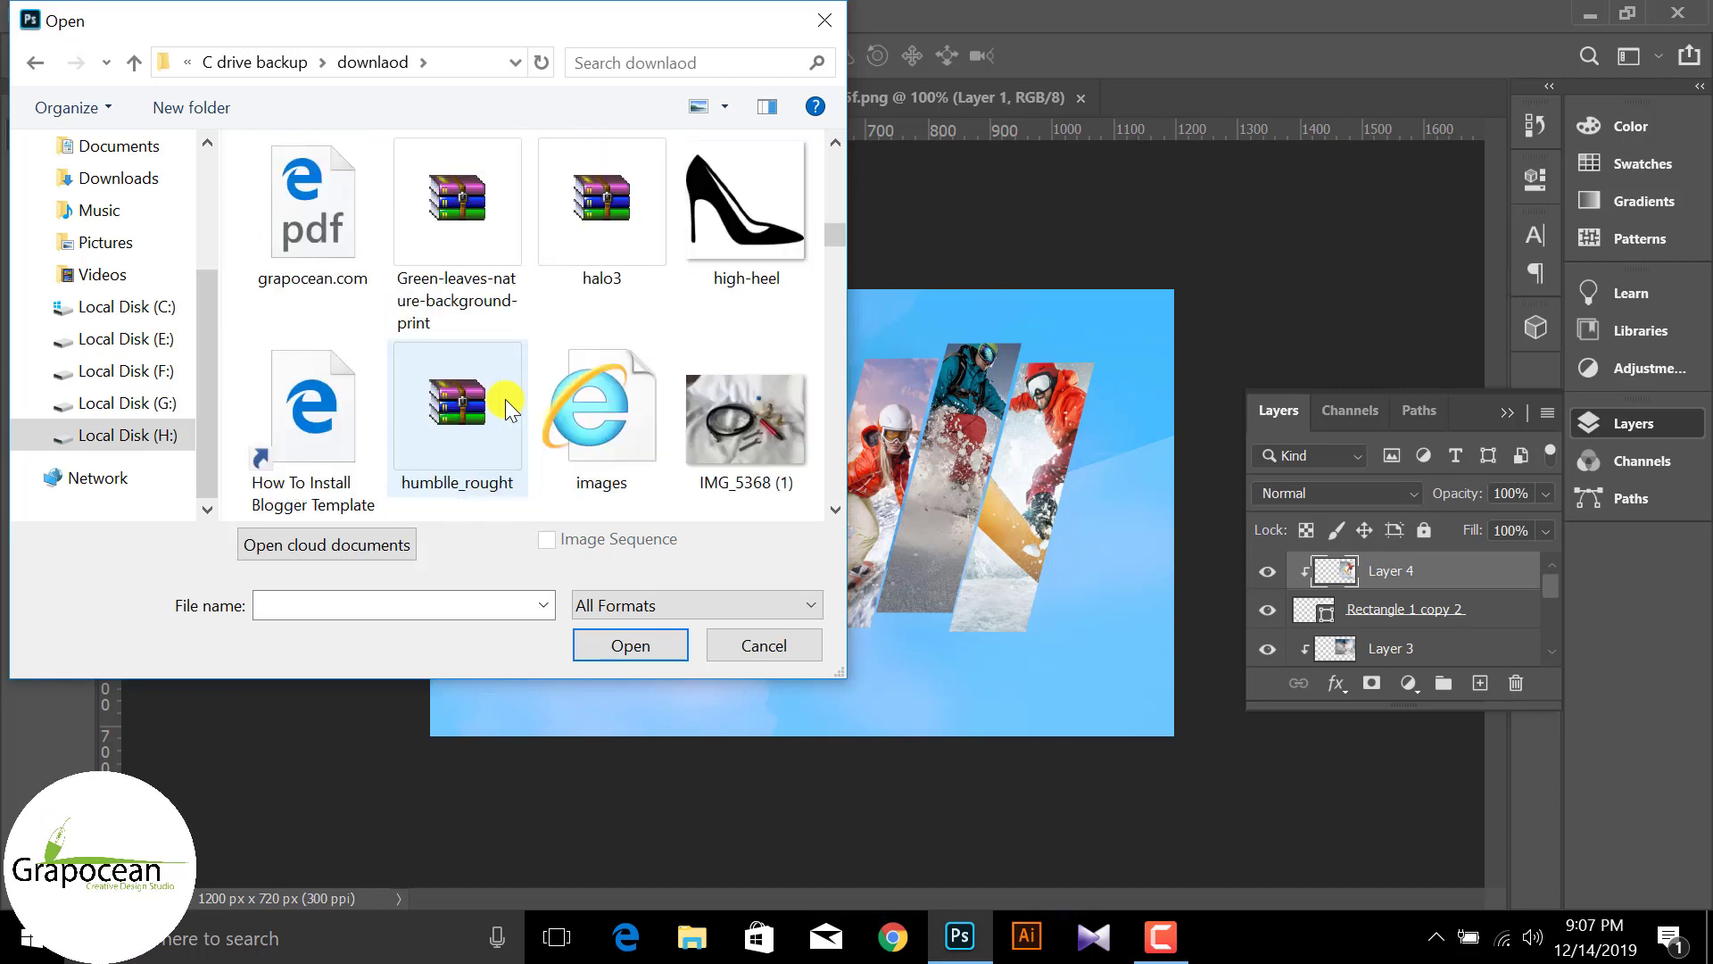
{"action": "scroll", "coordinate": [506, 409], "scroll_direction": "down", "scroll_amount": 3}
{"action": "scroll", "coordinate": [506, 409], "scroll_direction": "down", "scroll_amount": 3}
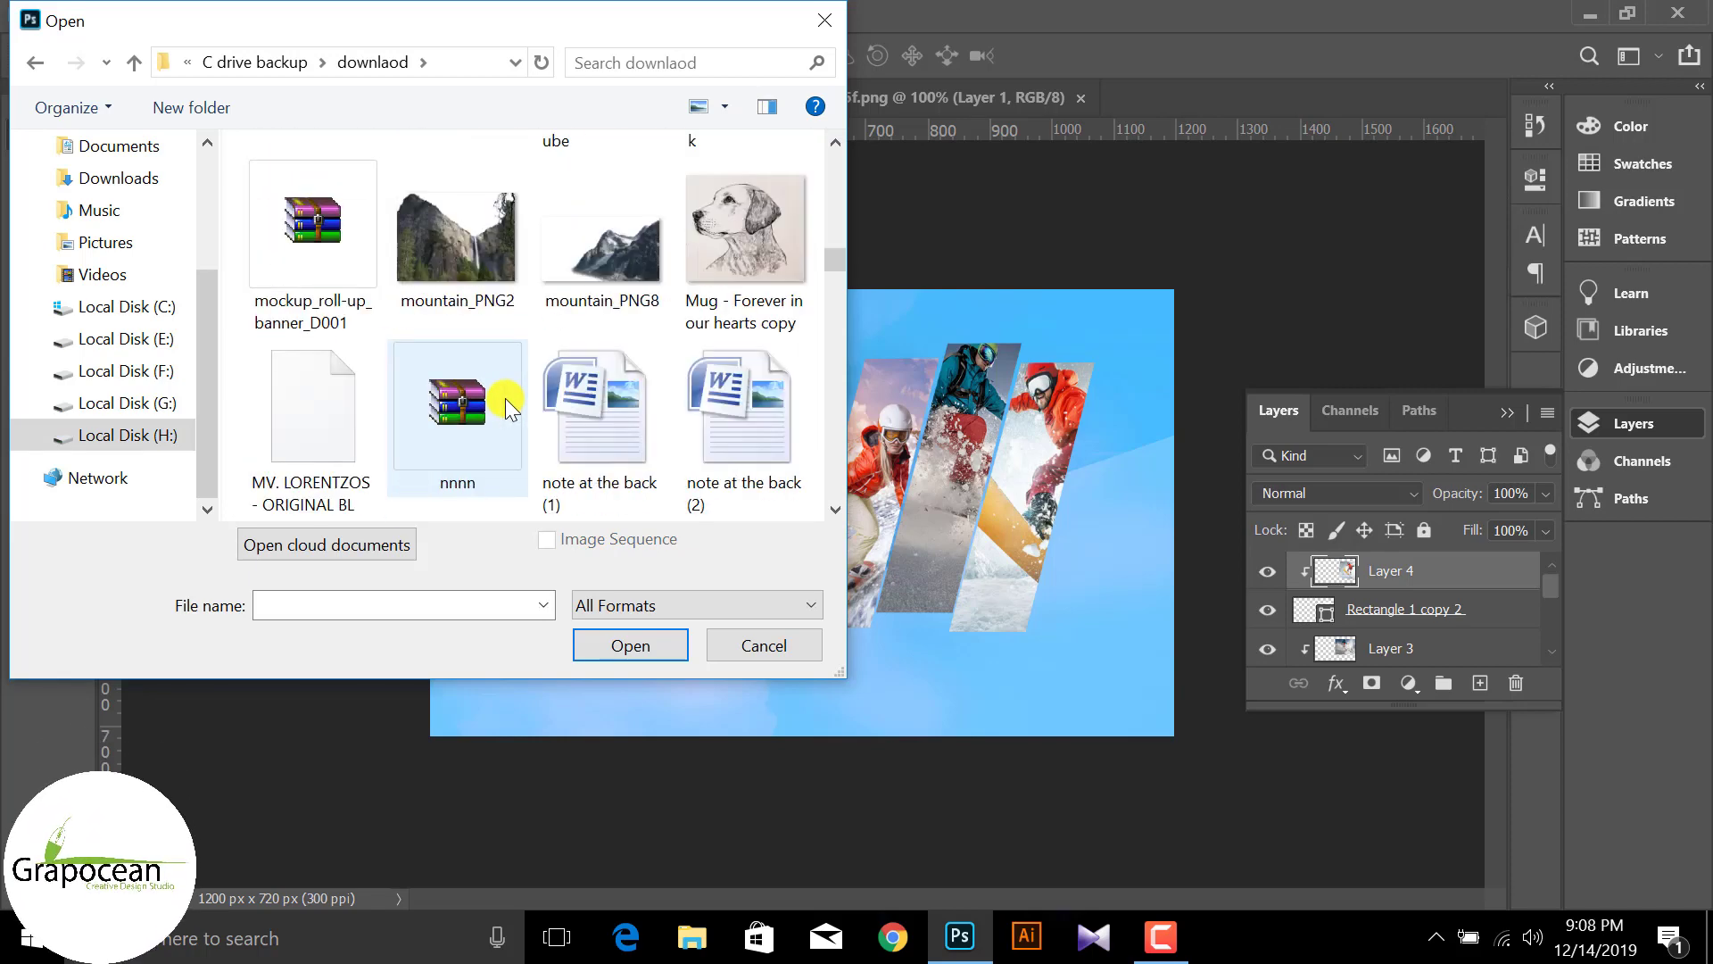
{"action": "scroll", "coordinate": [508, 409], "scroll_direction": "down", "scroll_amount": 3}
{"action": "scroll", "coordinate": [527, 373], "scroll_direction": "down", "scroll_amount": 6}
{"action": "scroll", "coordinate": [527, 373], "scroll_direction": "down", "scroll_amount": 3}
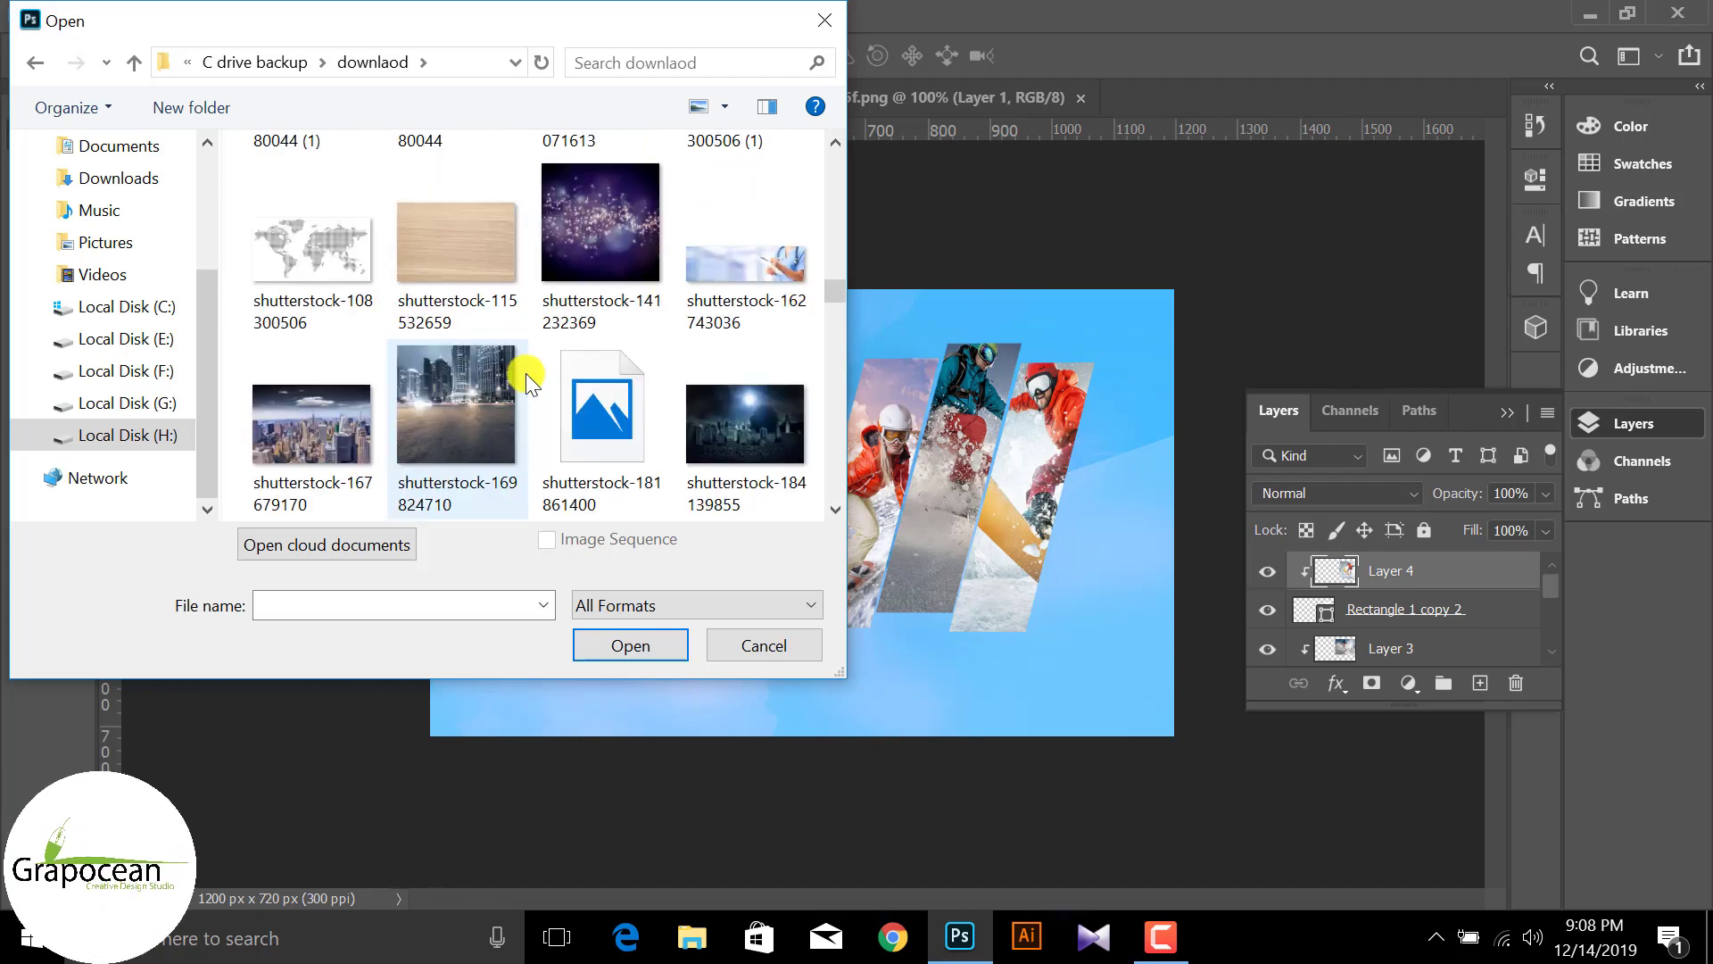
{"action": "scroll", "coordinate": [526, 373], "scroll_direction": "down", "scroll_amount": 2}
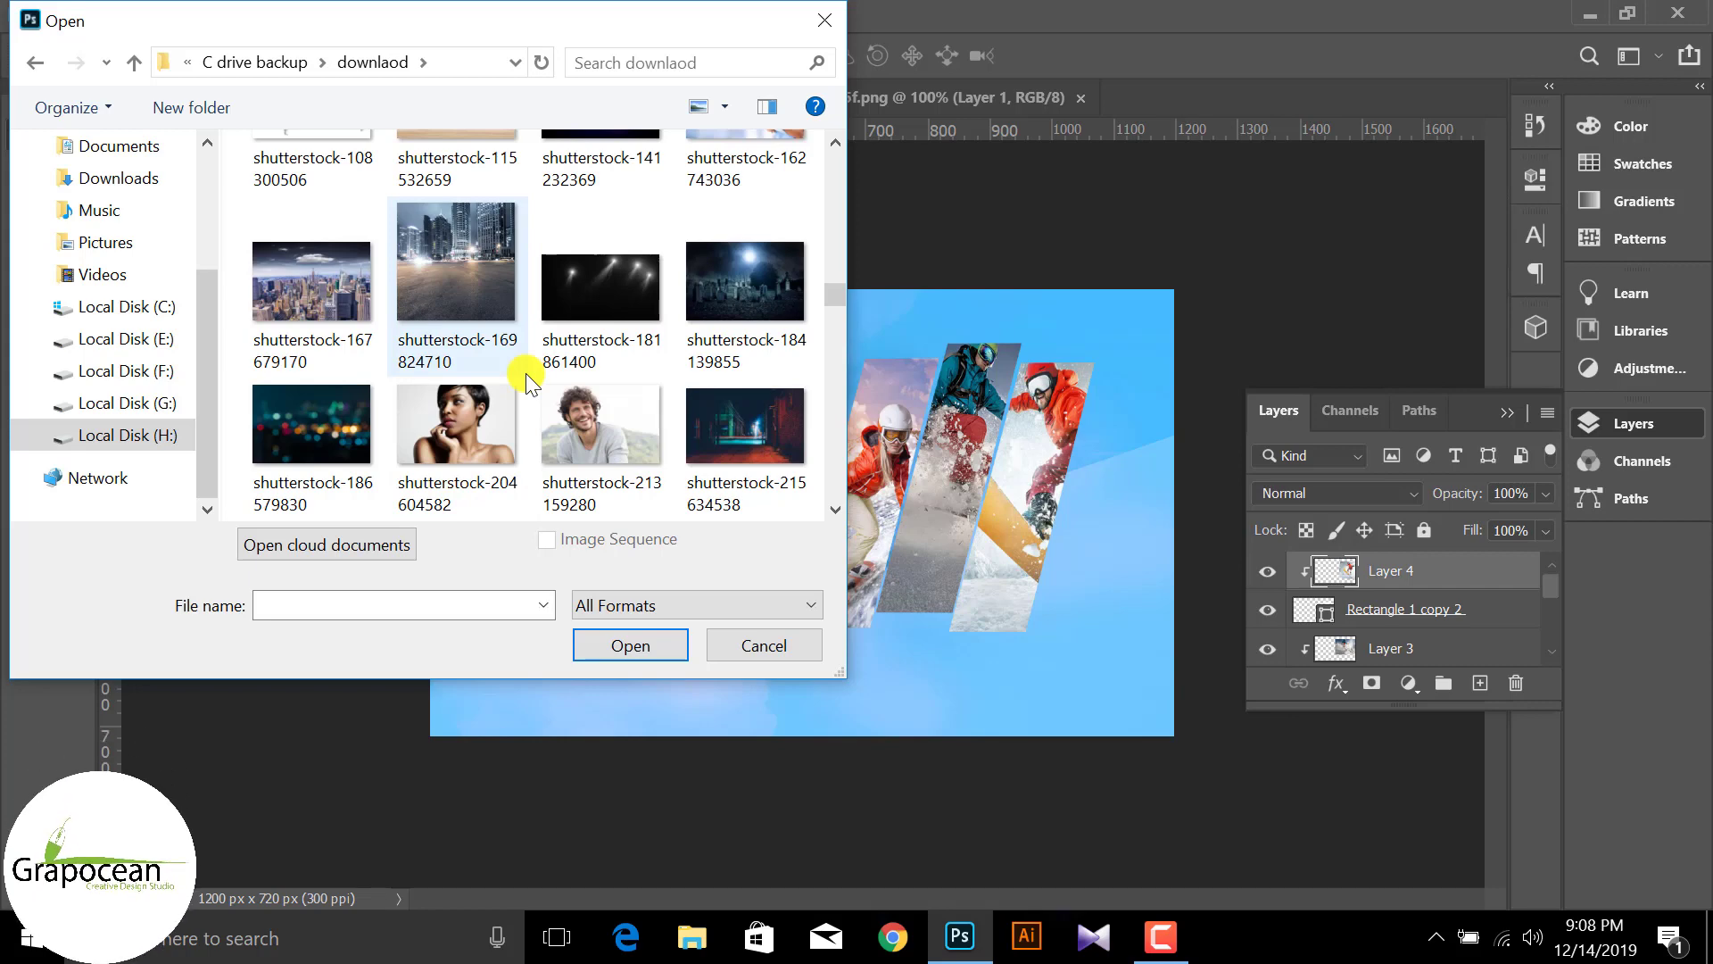
{"action": "scroll", "coordinate": [526, 373], "scroll_direction": "down", "scroll_amount": 2}
{"action": "scroll", "coordinate": [528, 373], "scroll_direction": "down", "scroll_amount": 2}
{"action": "scroll", "coordinate": [527, 372], "scroll_direction": "down", "scroll_amount": 2}
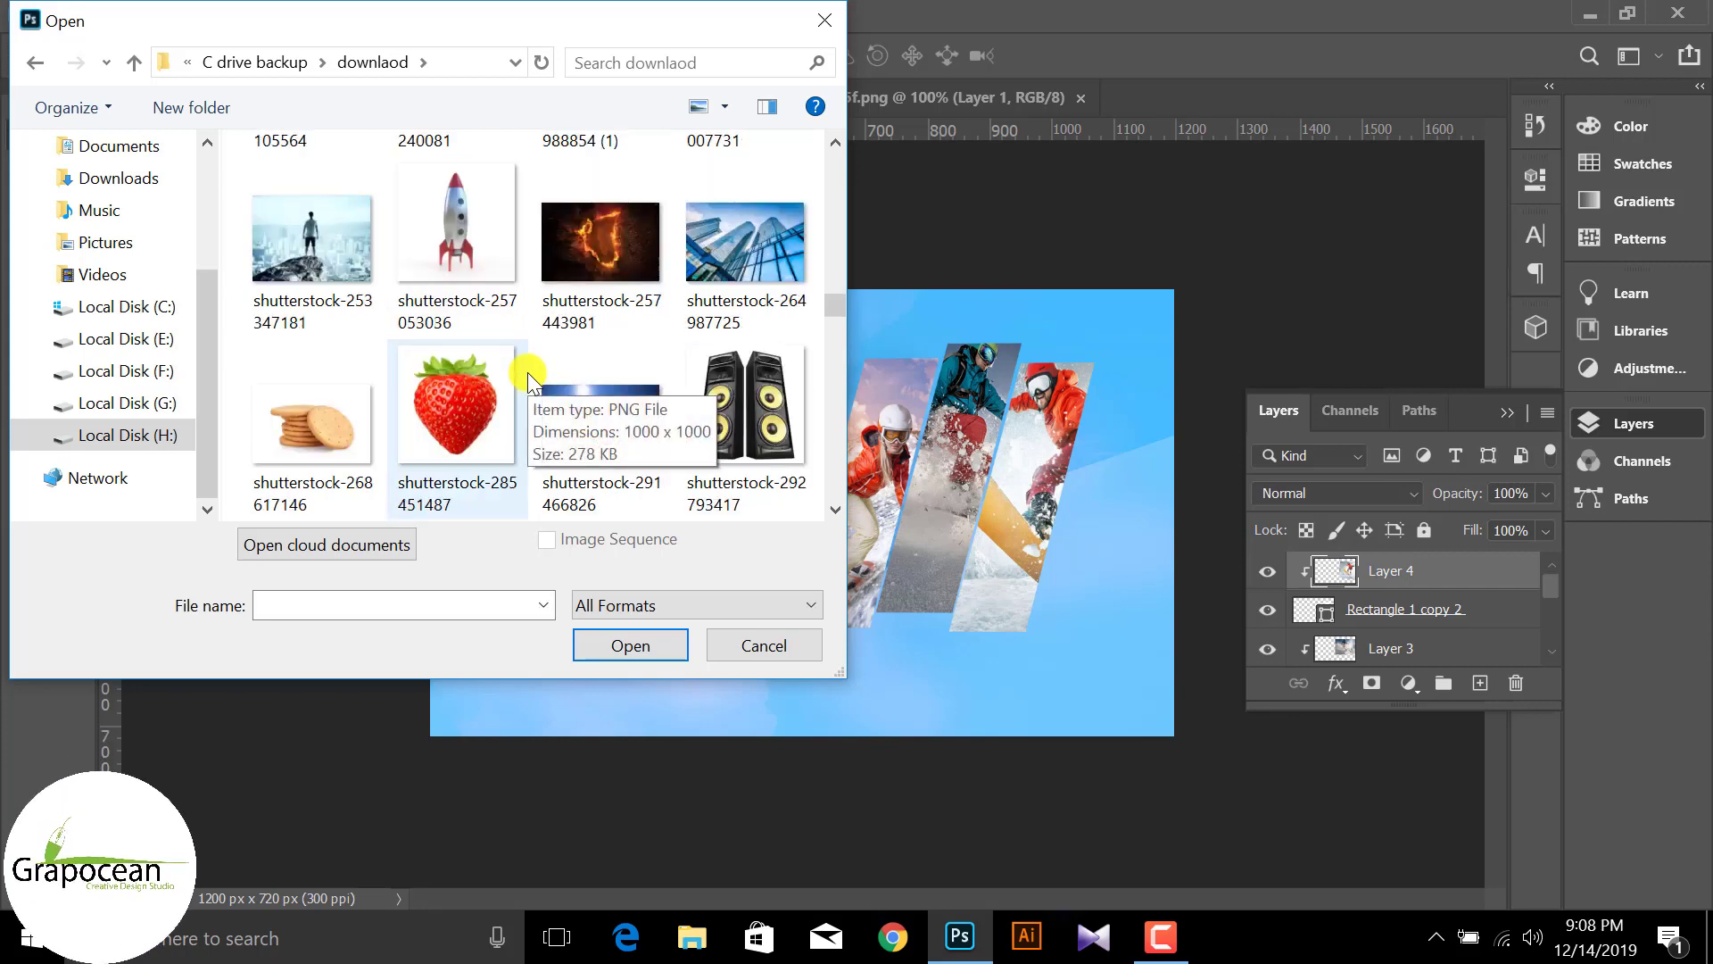
{"action": "scroll", "coordinate": [571, 440], "scroll_direction": "down", "scroll_amount": 1}
{"action": "scroll", "coordinate": [671, 406], "scroll_direction": "down", "scroll_amount": 3}
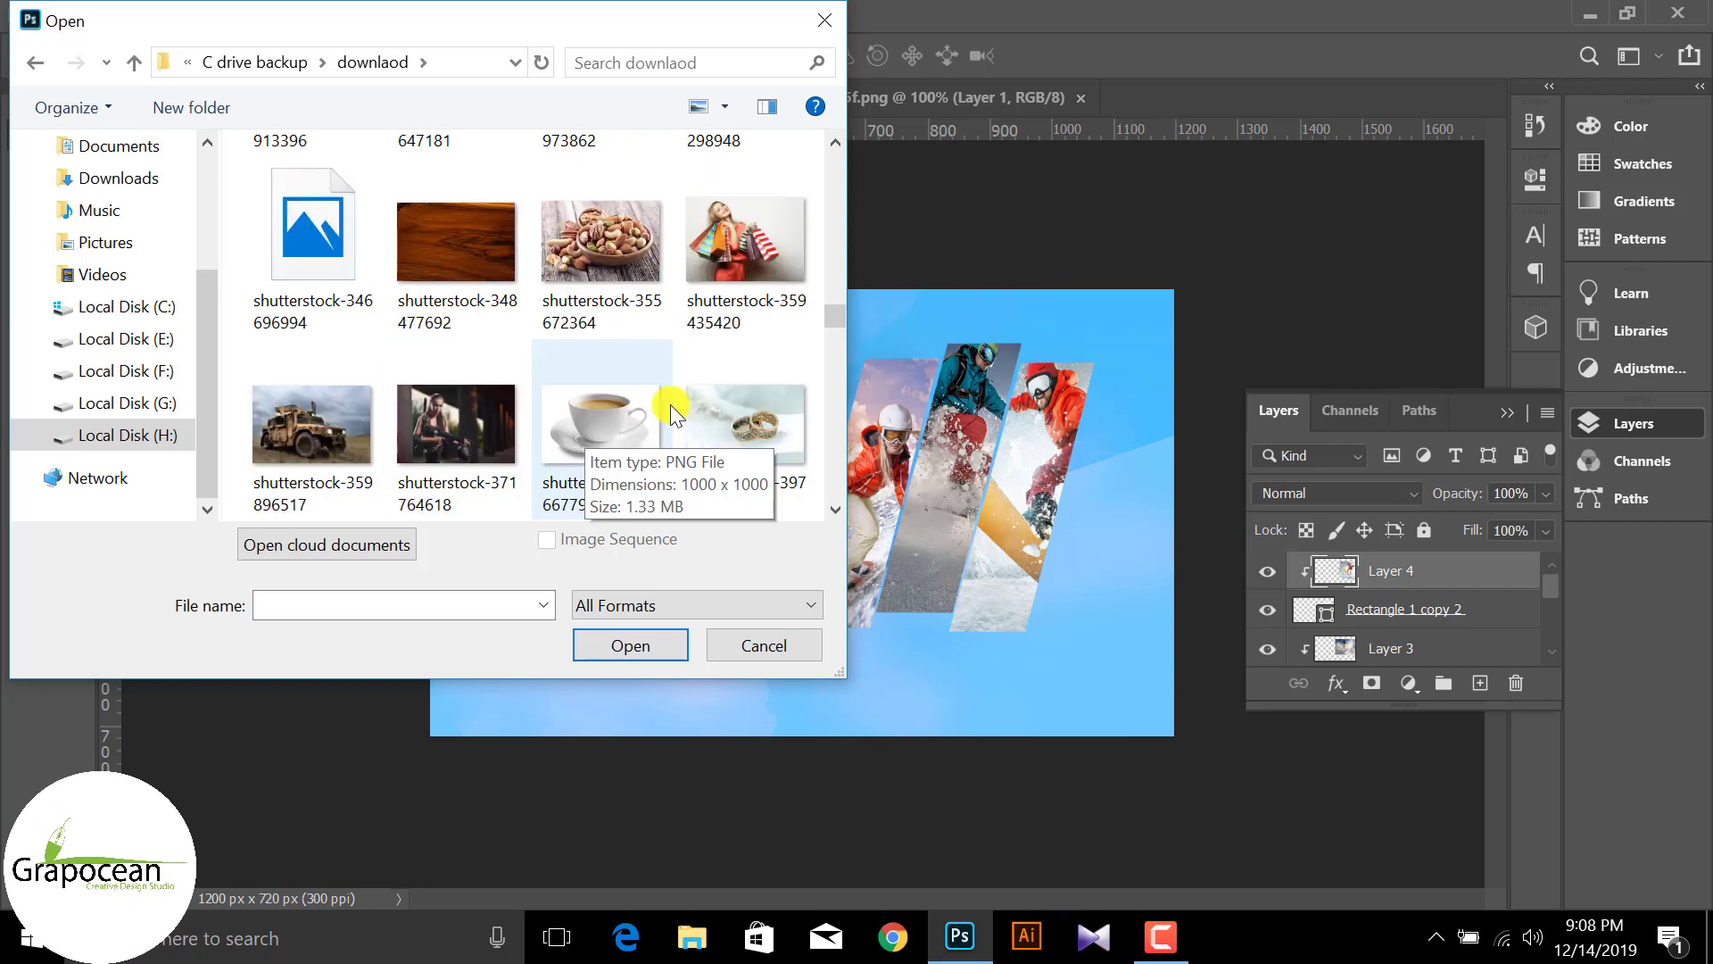
{"action": "scroll", "coordinate": [671, 406], "scroll_direction": "down", "scroll_amount": 2}
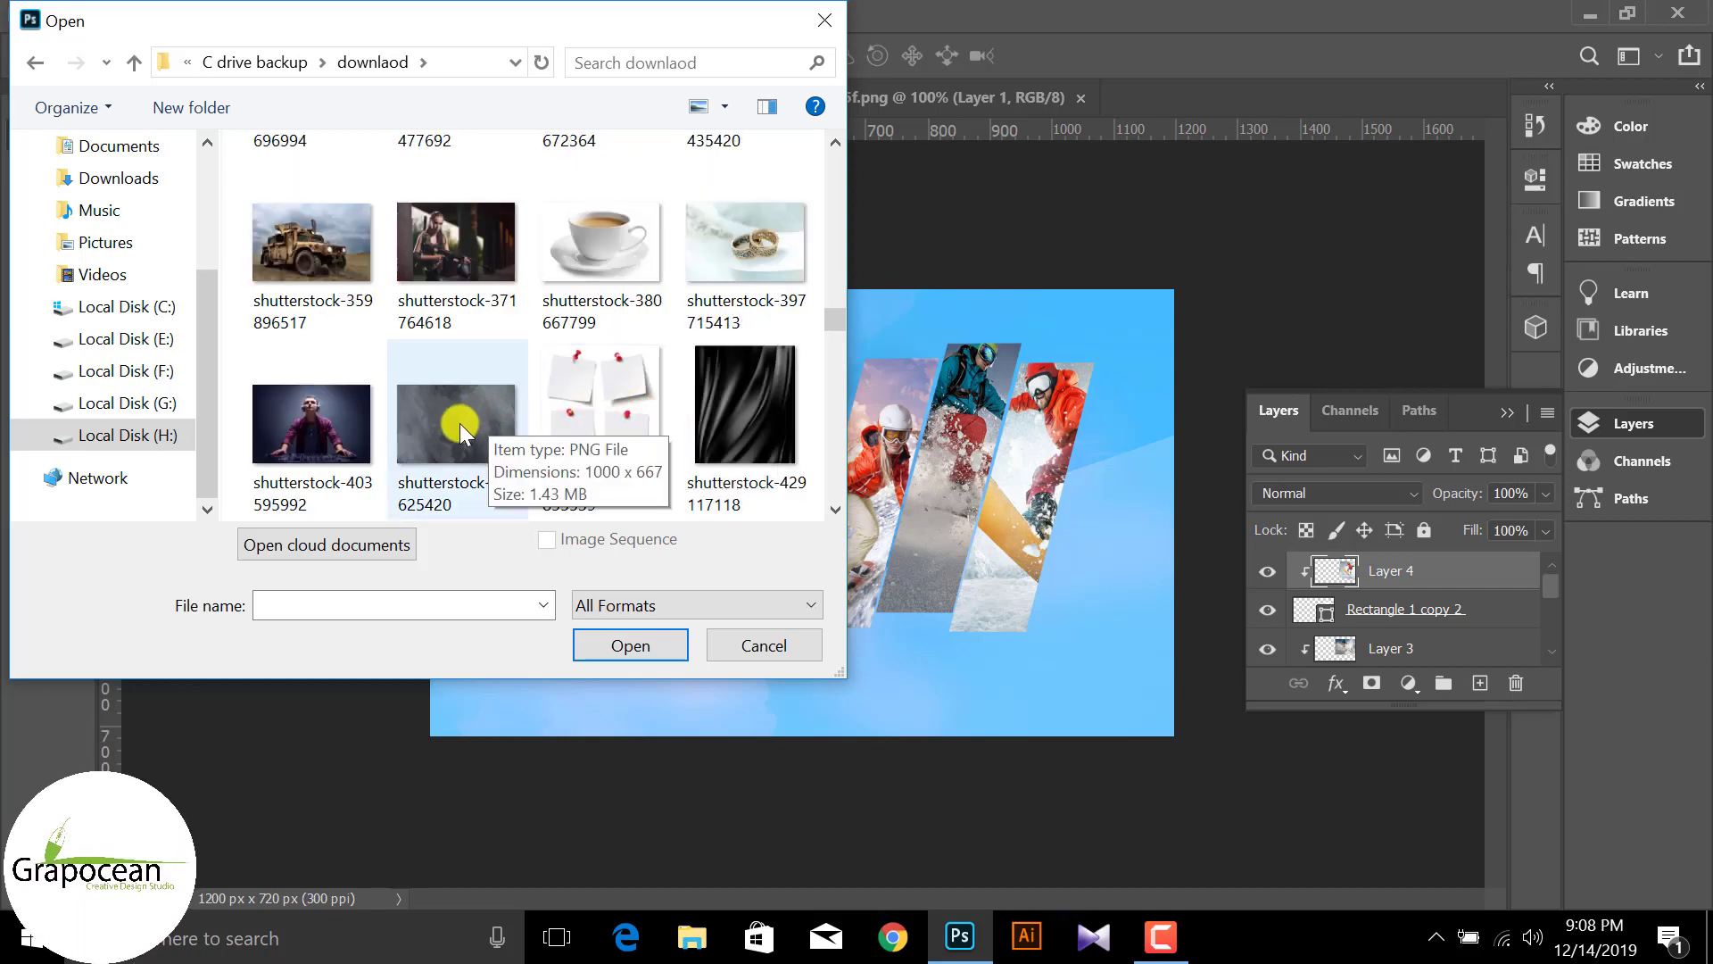
{"action": "left_click", "coordinate": [724, 462]}
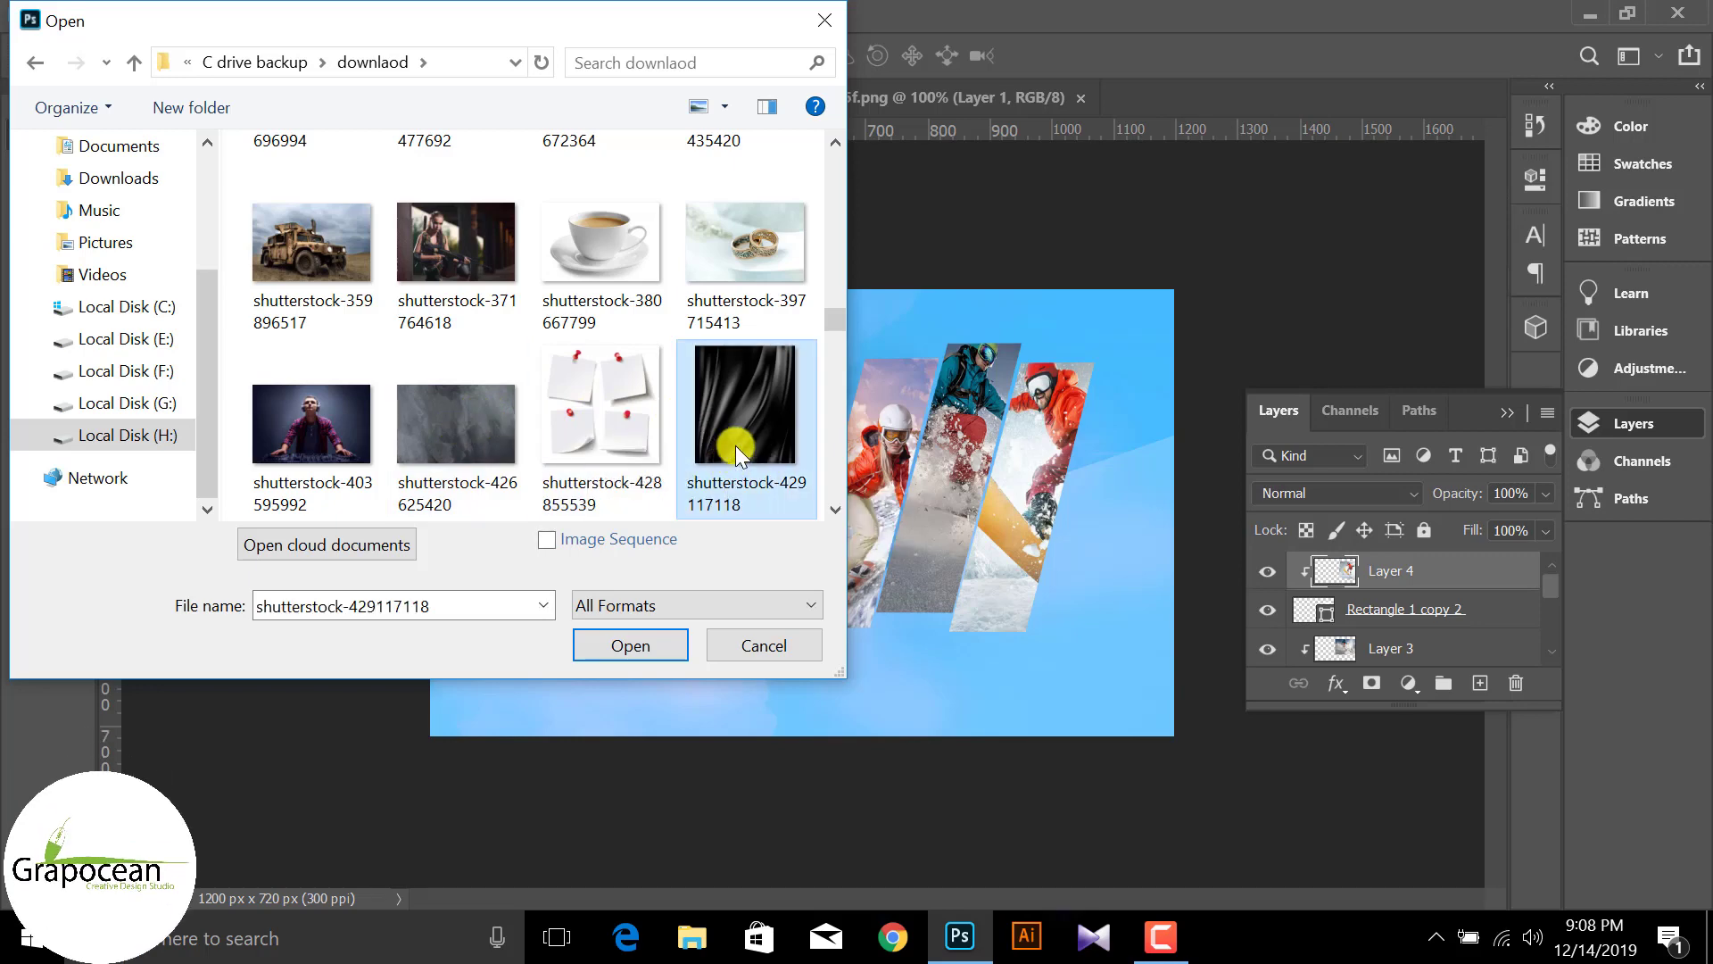
{"action": "left_click", "coordinate": [645, 642]}
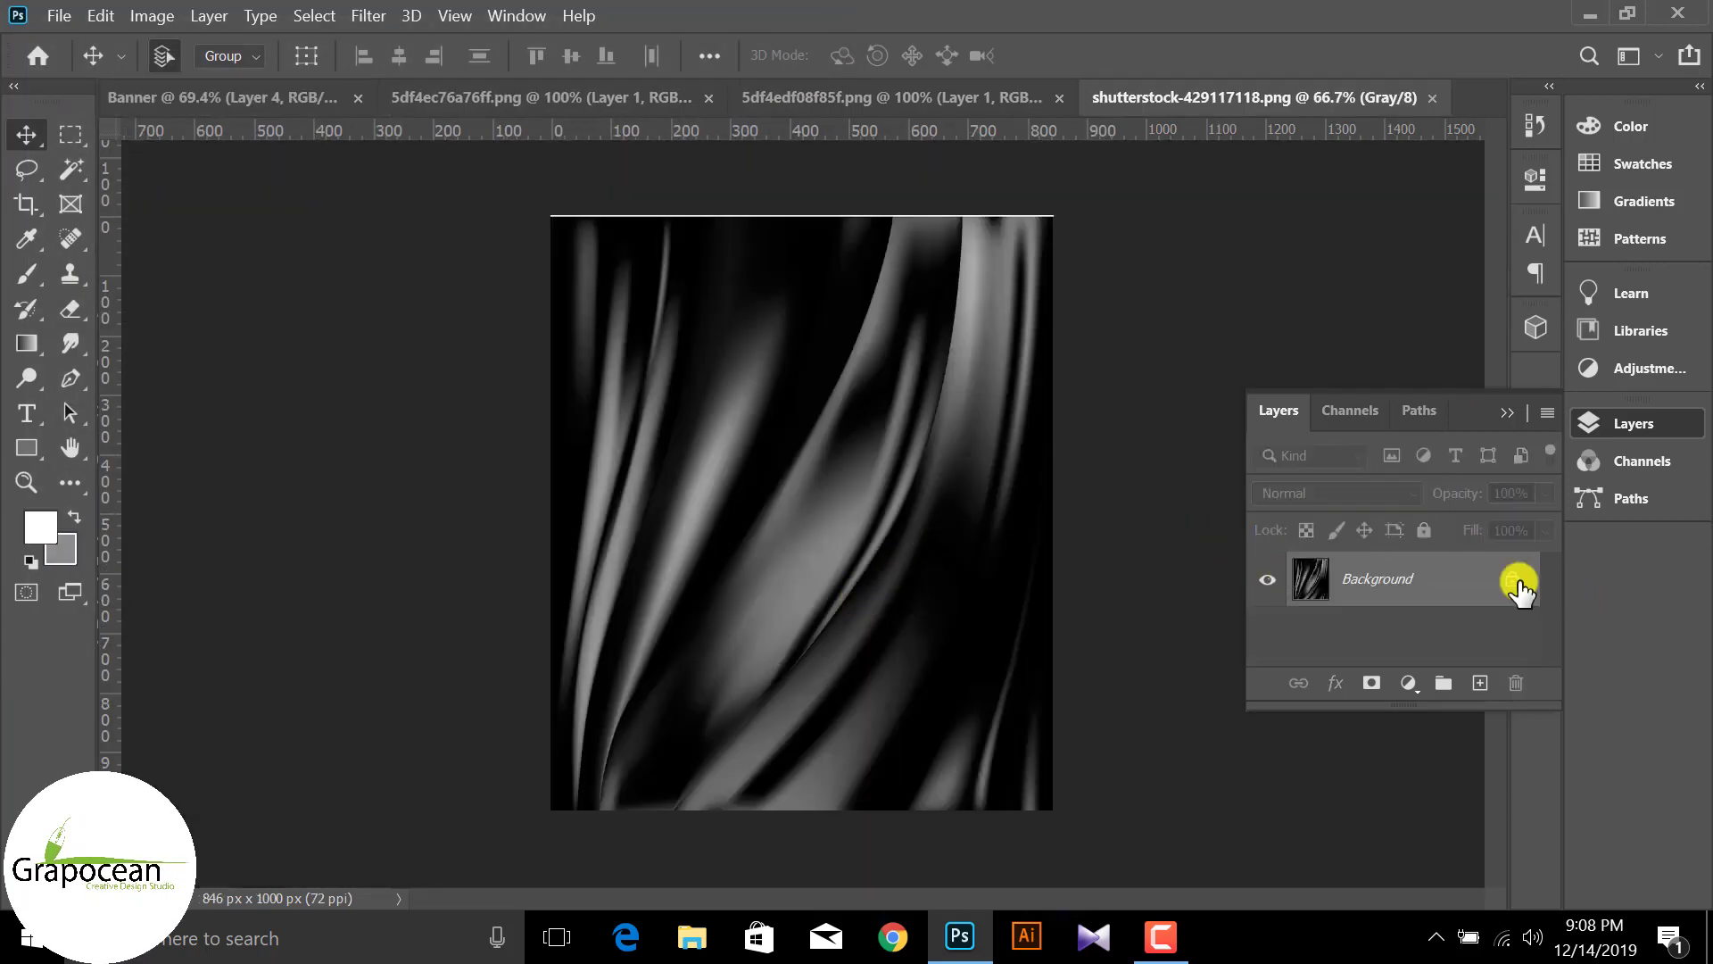
Step: Bring the silk into Banner, slant its top corners, and move it below the strips
{"action": "left_click", "coordinate": [1520, 589]}
{"action": "mouse_move", "coordinate": [857, 446]}
{"action": "left_mouse_down"}
{"action": "mouse_move", "coordinate": [992, 653]}
{"action": "mouse_move", "coordinate": [966, 591]}
{"action": "left_mouse_up"}
{"action": "key", "text": "ctrl+t"}
{"action": "left_click_drag", "start_coordinate": [1230, 269], "coordinate": [1107, 574]}
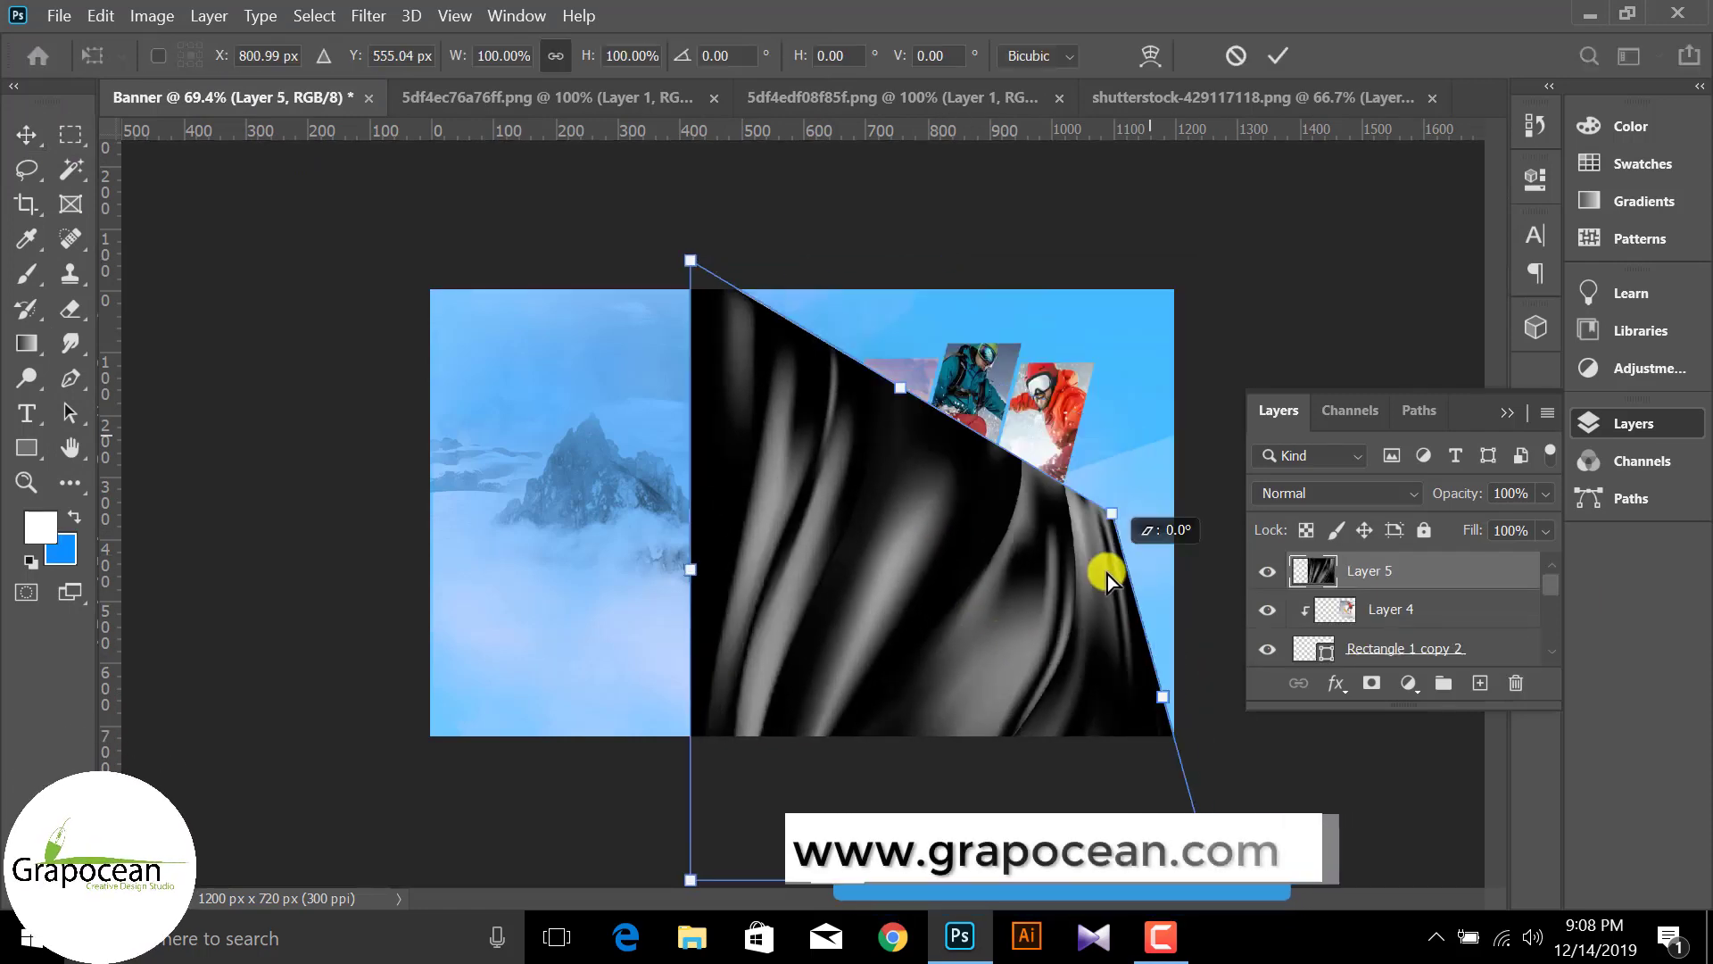
{"action": "mouse_move", "coordinate": [691, 260]}
{"action": "left_mouse_down"}
{"action": "mouse_move", "coordinate": [834, 561]}
{"action": "mouse_move", "coordinate": [813, 525]}
{"action": "left_mouse_up"}
{"action": "left_click", "coordinate": [1278, 56]}
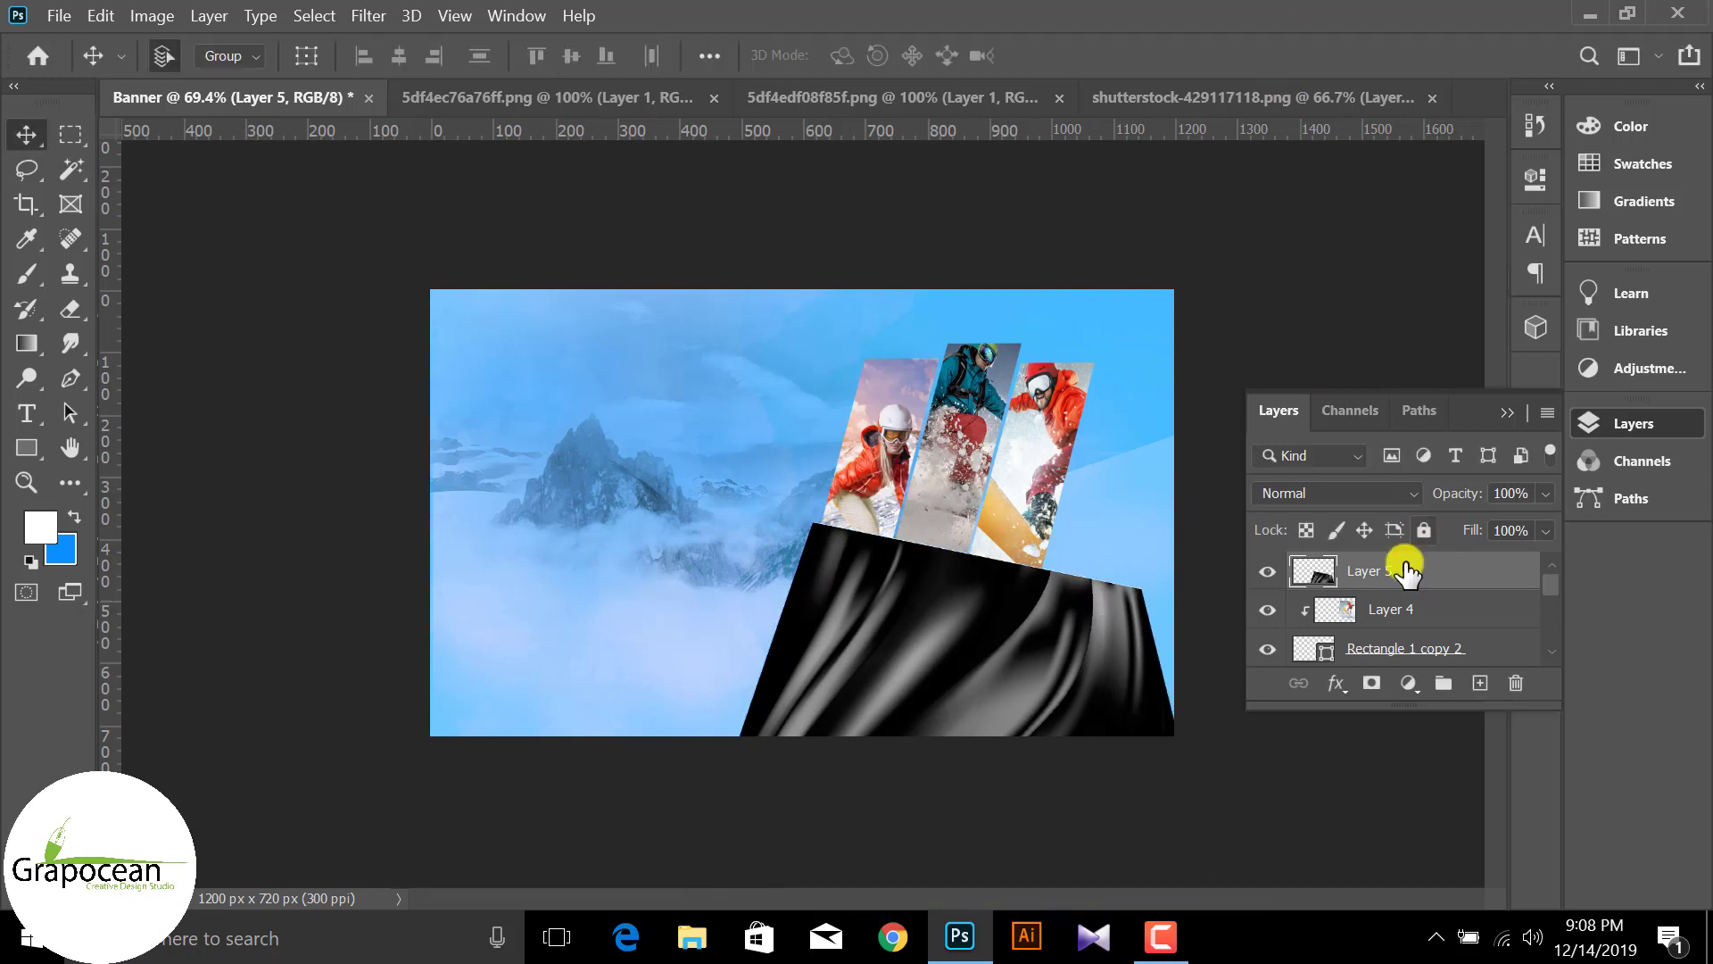
{"action": "left_click_drag", "start_coordinate": [1407, 571], "coordinate": [1389, 636]}
Step: Soften the silk layer with a moderate Gaussian Blur
{"action": "left_click", "coordinate": [368, 15]}
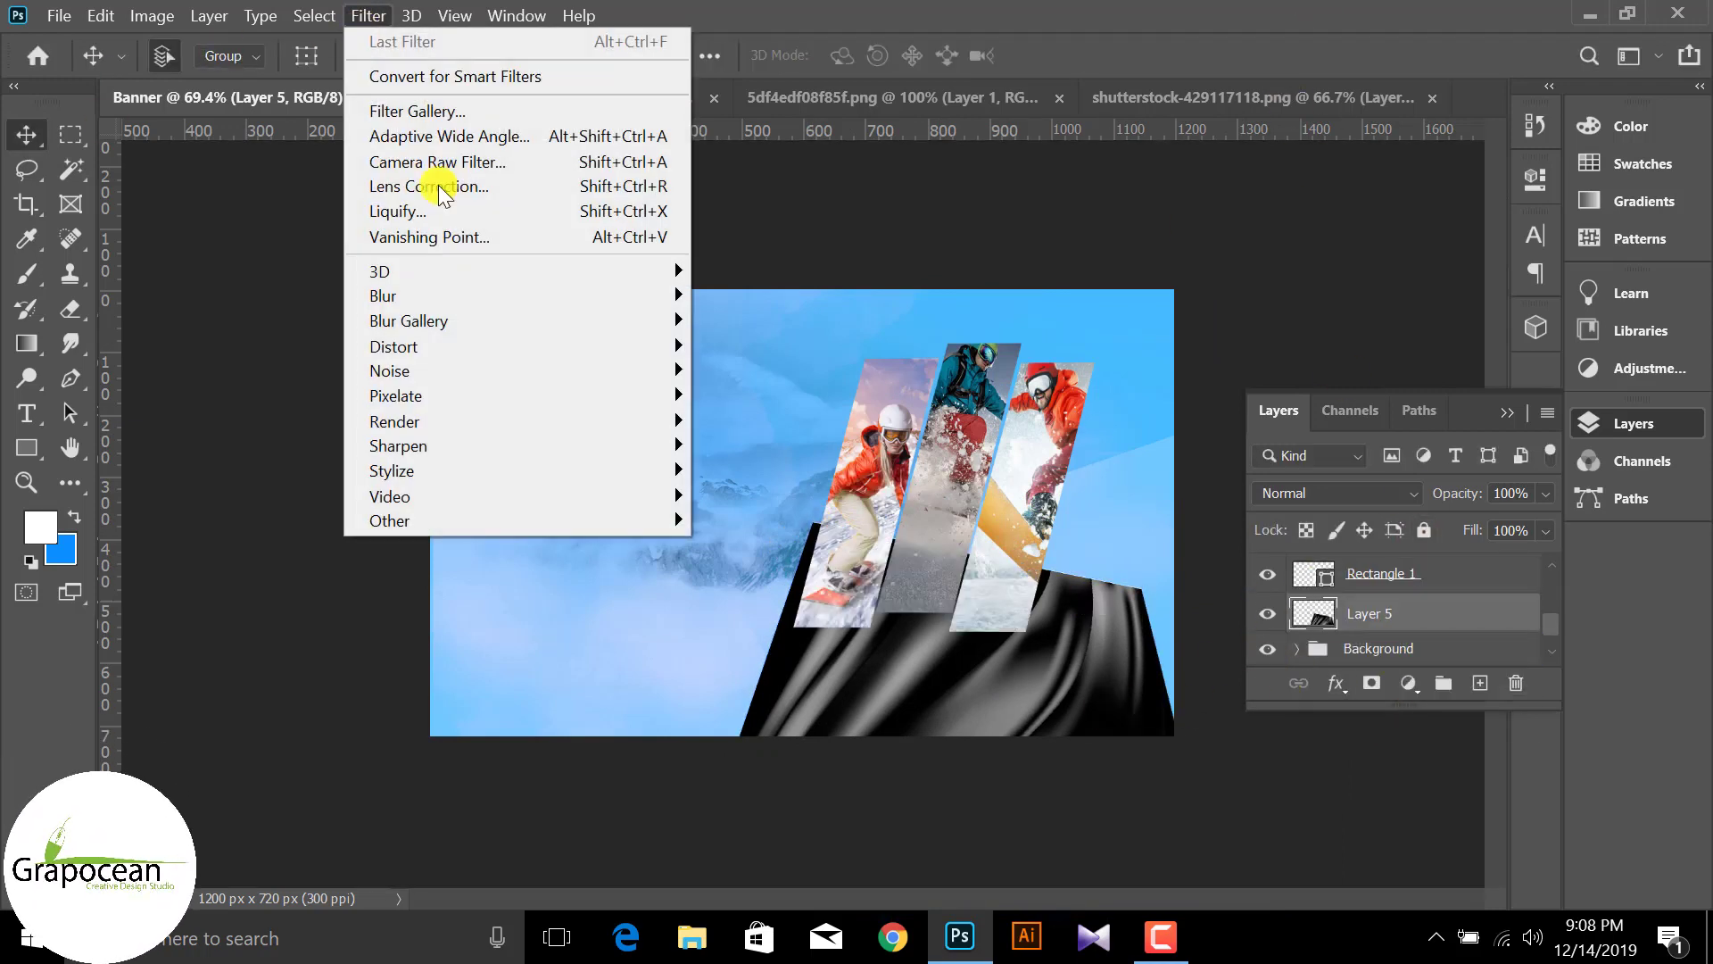
{"action": "left_click", "coordinate": [763, 395]}
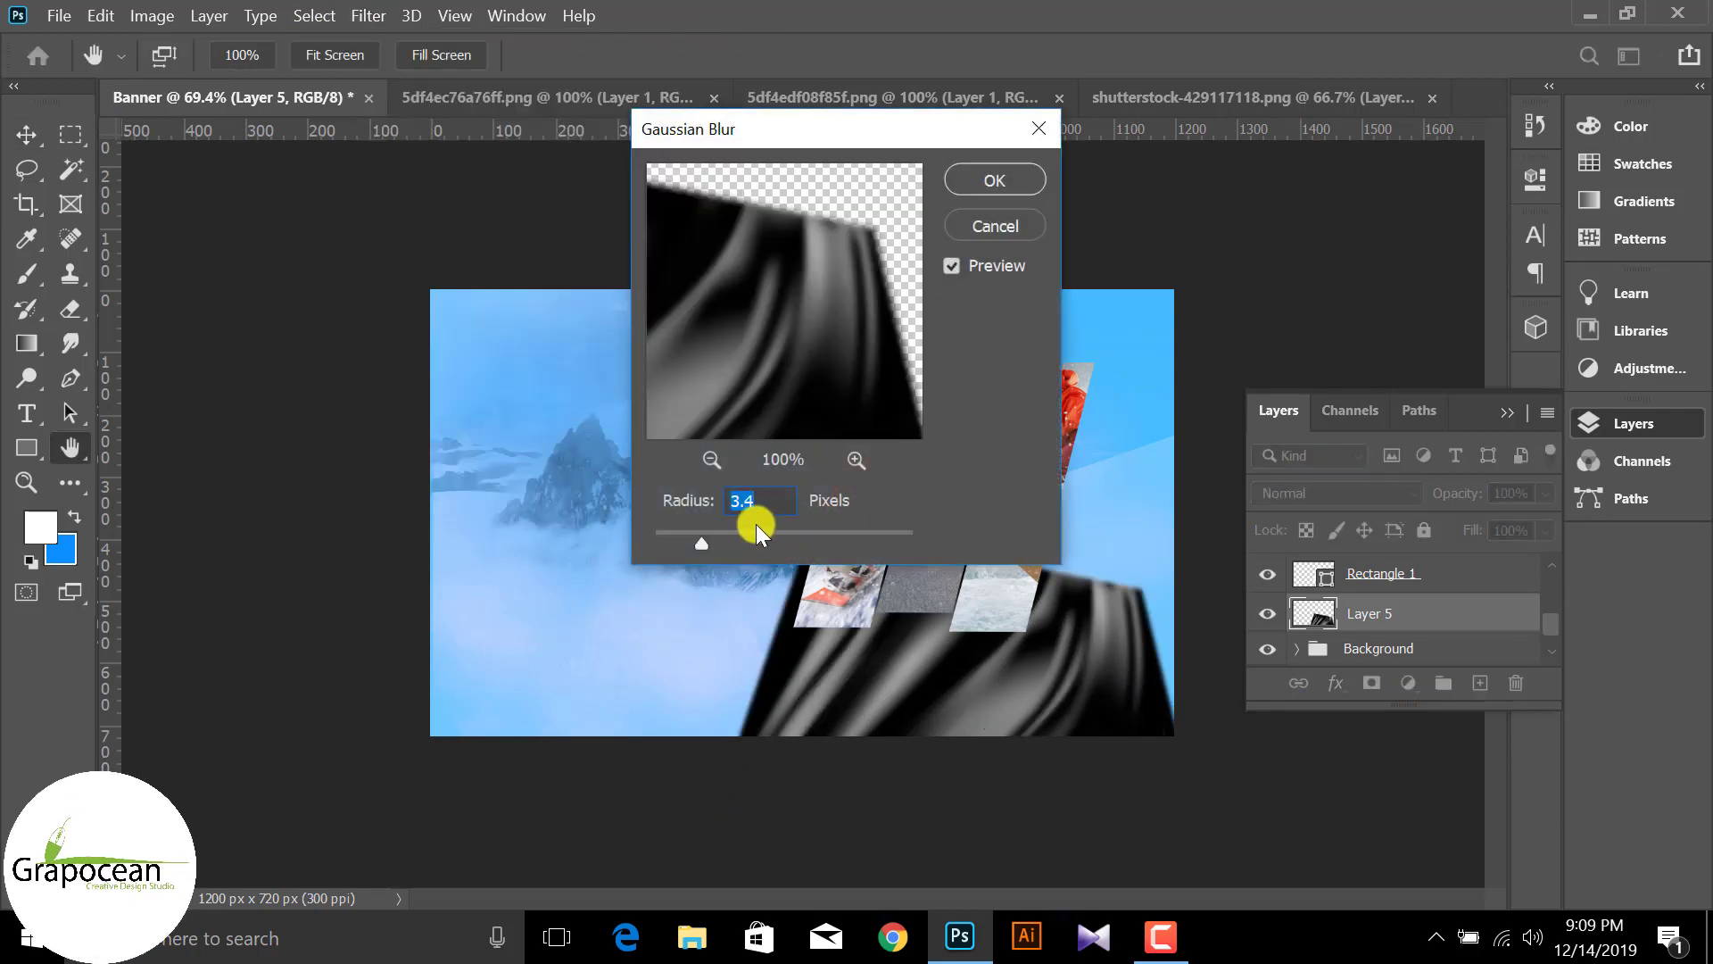
{"action": "mouse_move", "coordinate": [760, 532]}
{"action": "left_mouse_down"}
{"action": "mouse_move", "coordinate": [712, 529]}
{"action": "mouse_move", "coordinate": [783, 537]}
{"action": "mouse_move", "coordinate": [750, 537]}
{"action": "left_mouse_up"}
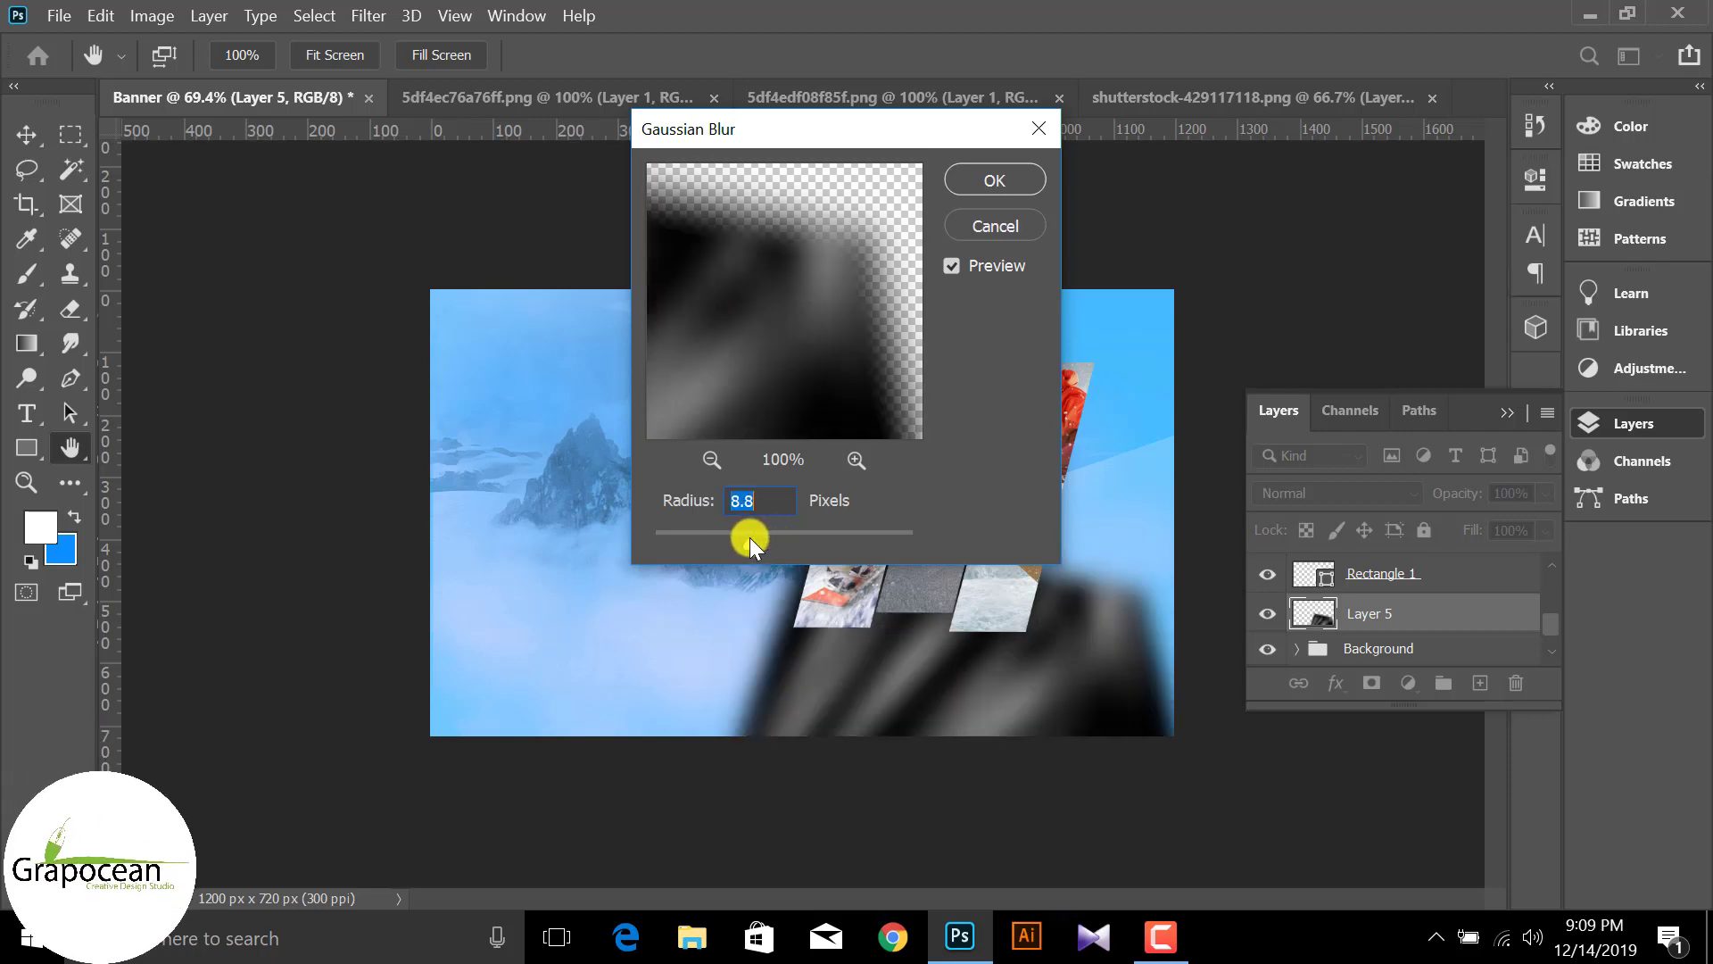
{"action": "left_click", "coordinate": [996, 179]}
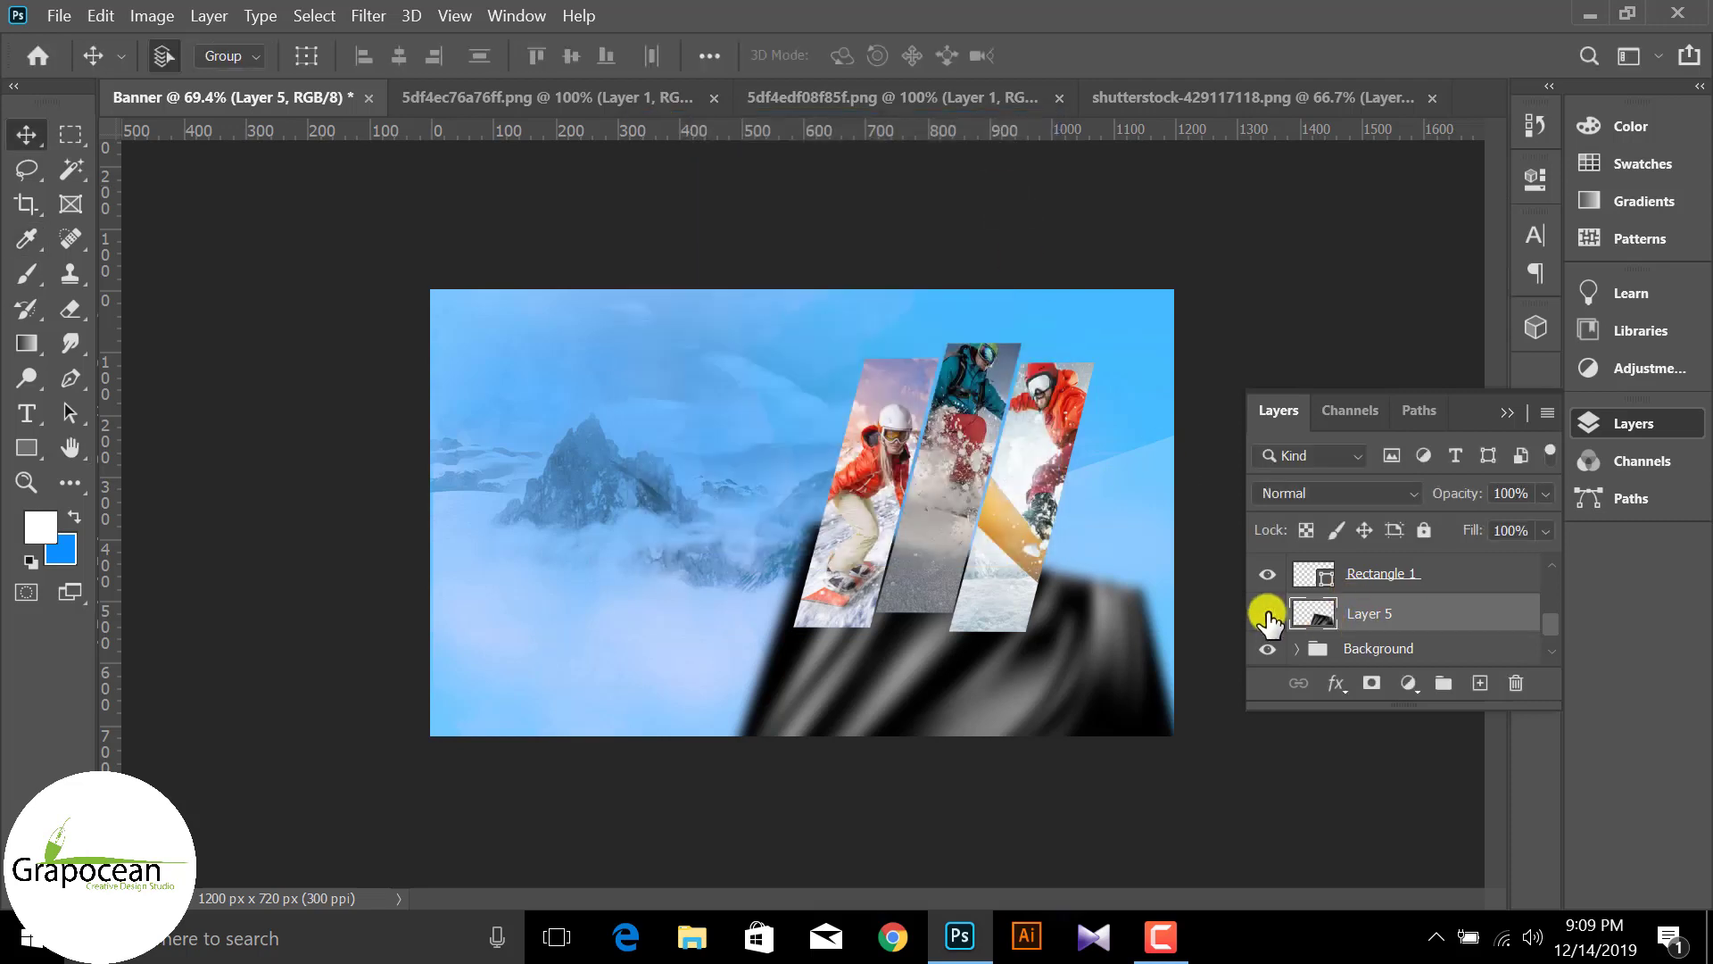
Step: Add a Color Balance adjustment clipped to the silk, shifting its midtones to blue
{"action": "right_click", "coordinate": [1432, 611]}
{"action": "key", "text": "Escape"}
{"action": "left_click", "coordinate": [1408, 682]}
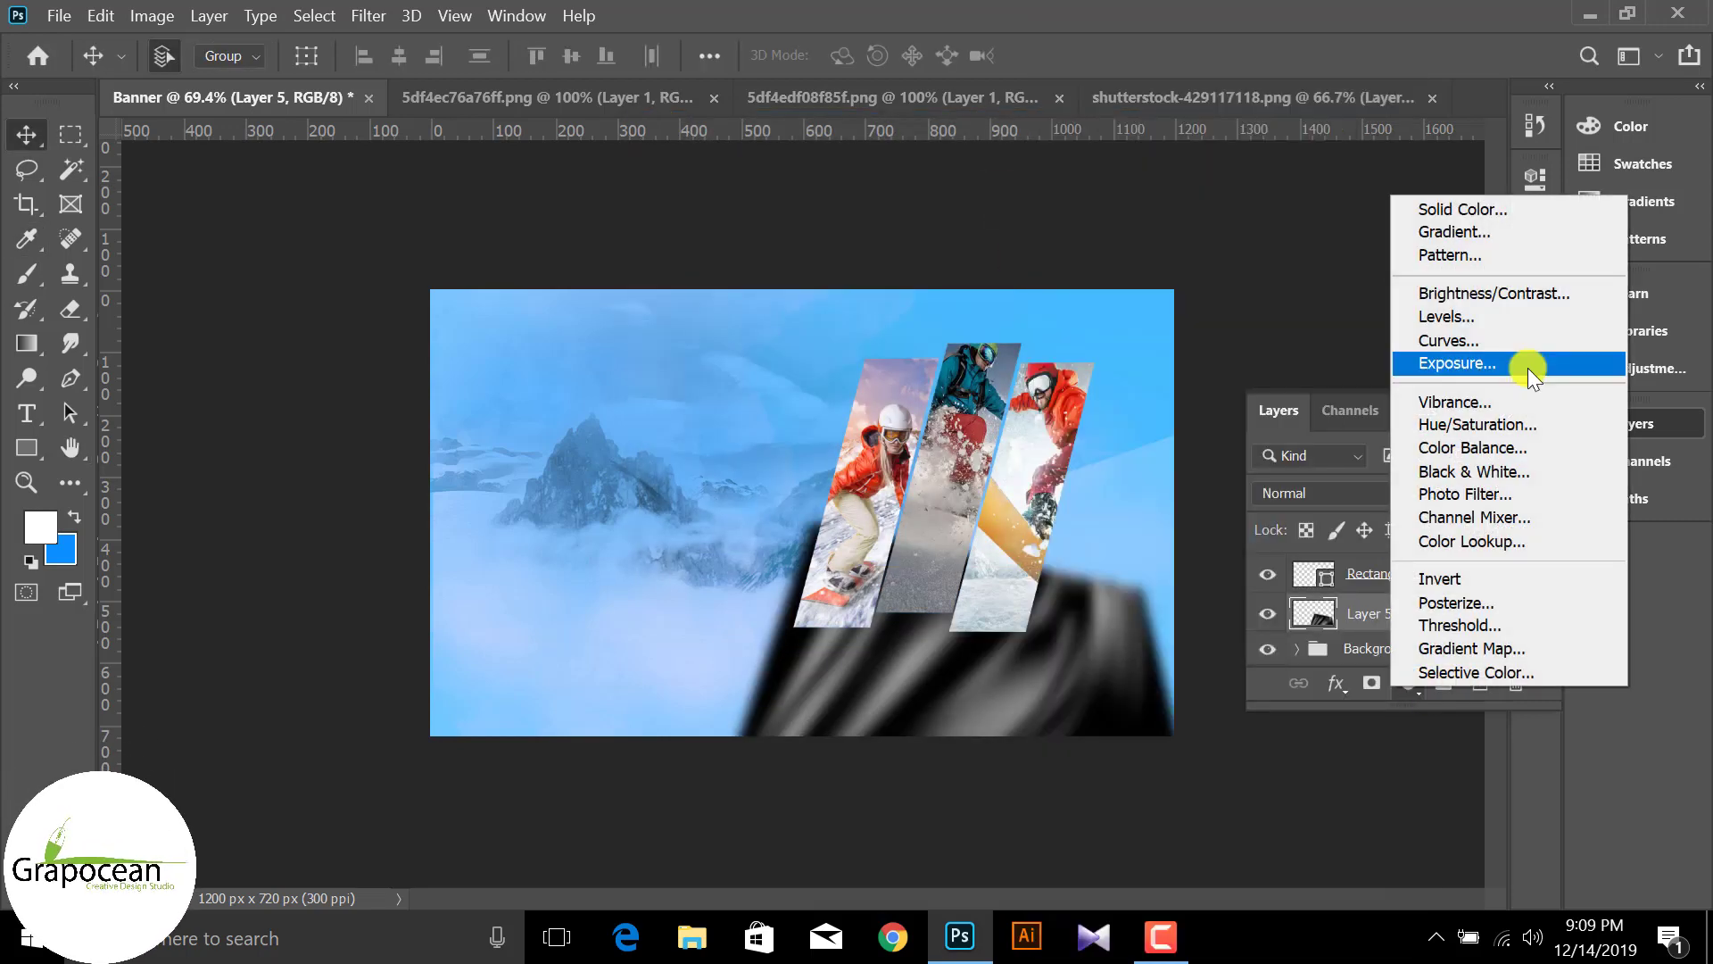
{"action": "left_click", "coordinate": [1473, 447]}
{"action": "left_click_drag", "start_coordinate": [1279, 400], "coordinate": [1420, 409]}
{"action": "left_click_drag", "start_coordinate": [1272, 360], "coordinate": [1441, 354]}
{"action": "left_click_drag", "start_coordinate": [1271, 318], "coordinate": [1140, 313]}
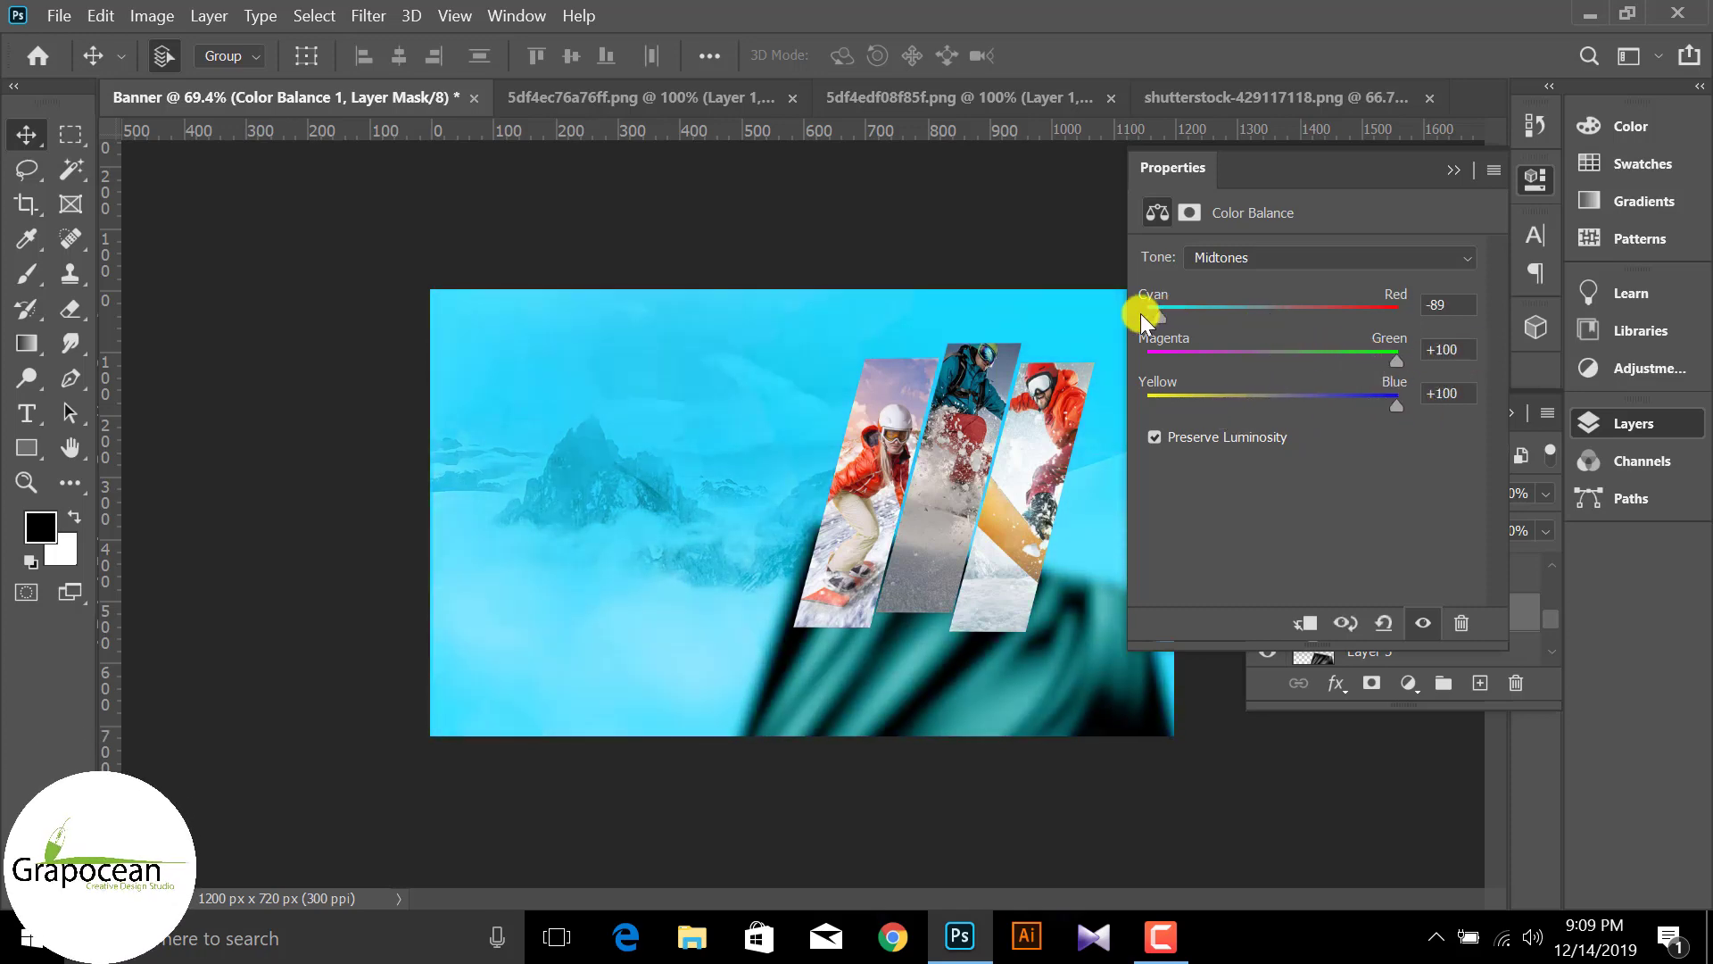
{"action": "left_click_drag", "start_coordinate": [1396, 361], "coordinate": [1289, 360]}
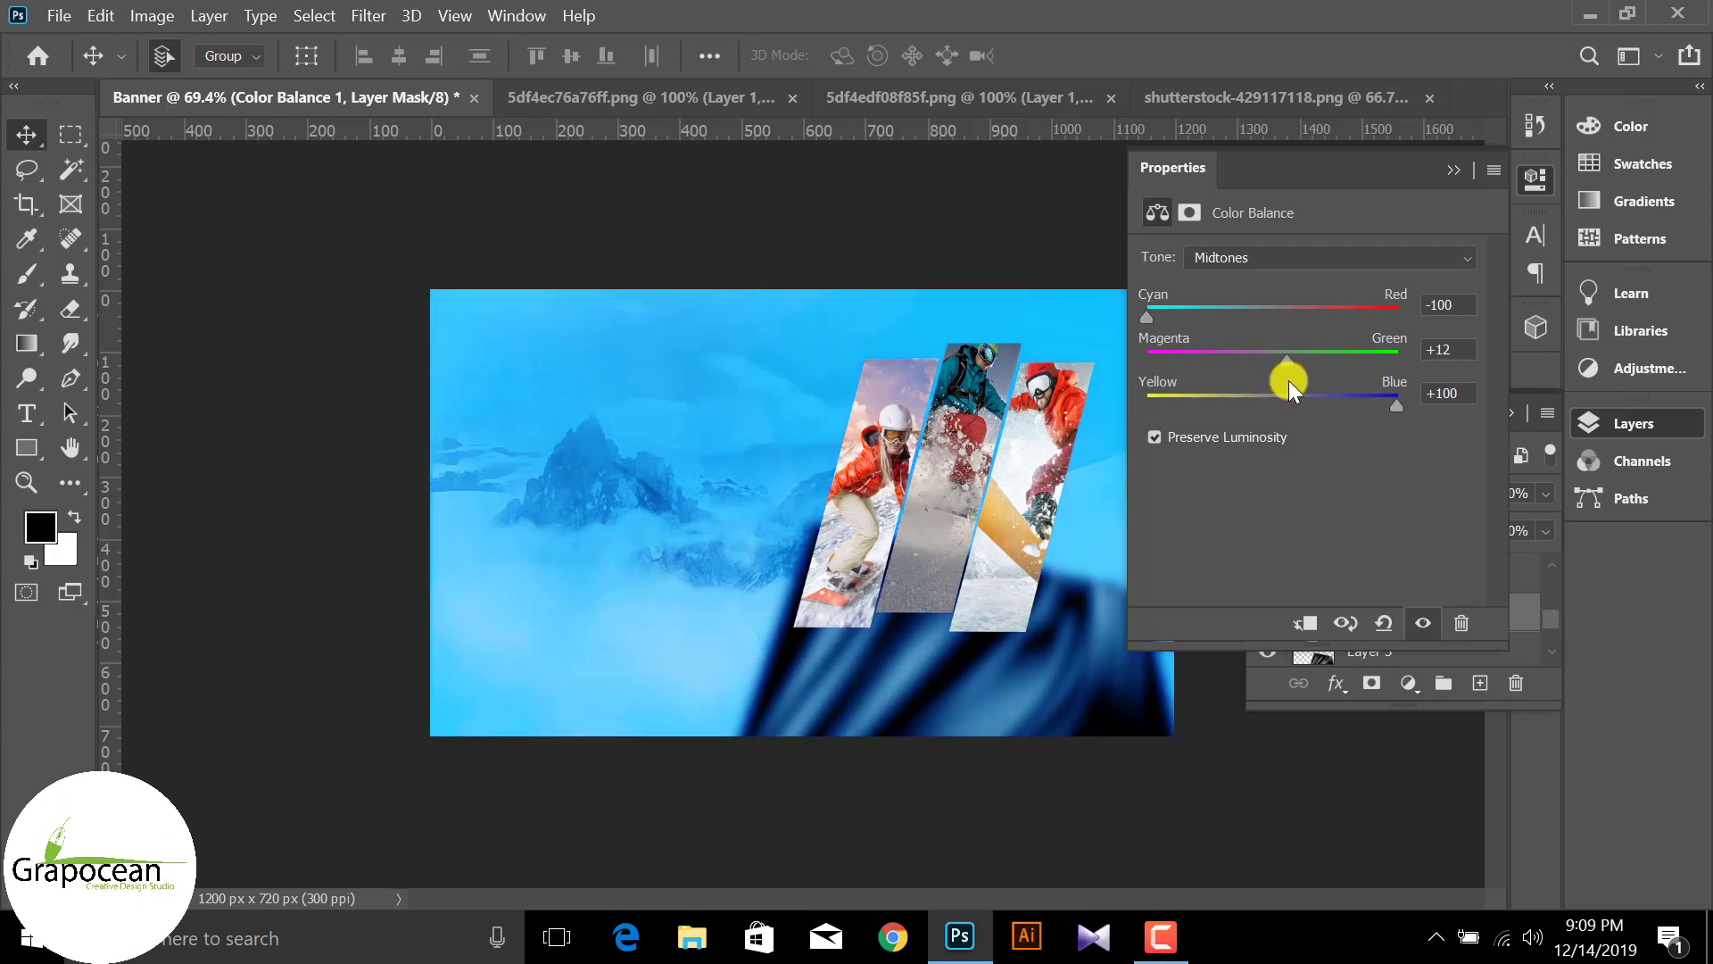
{"action": "right_click", "coordinate": [1428, 611]}
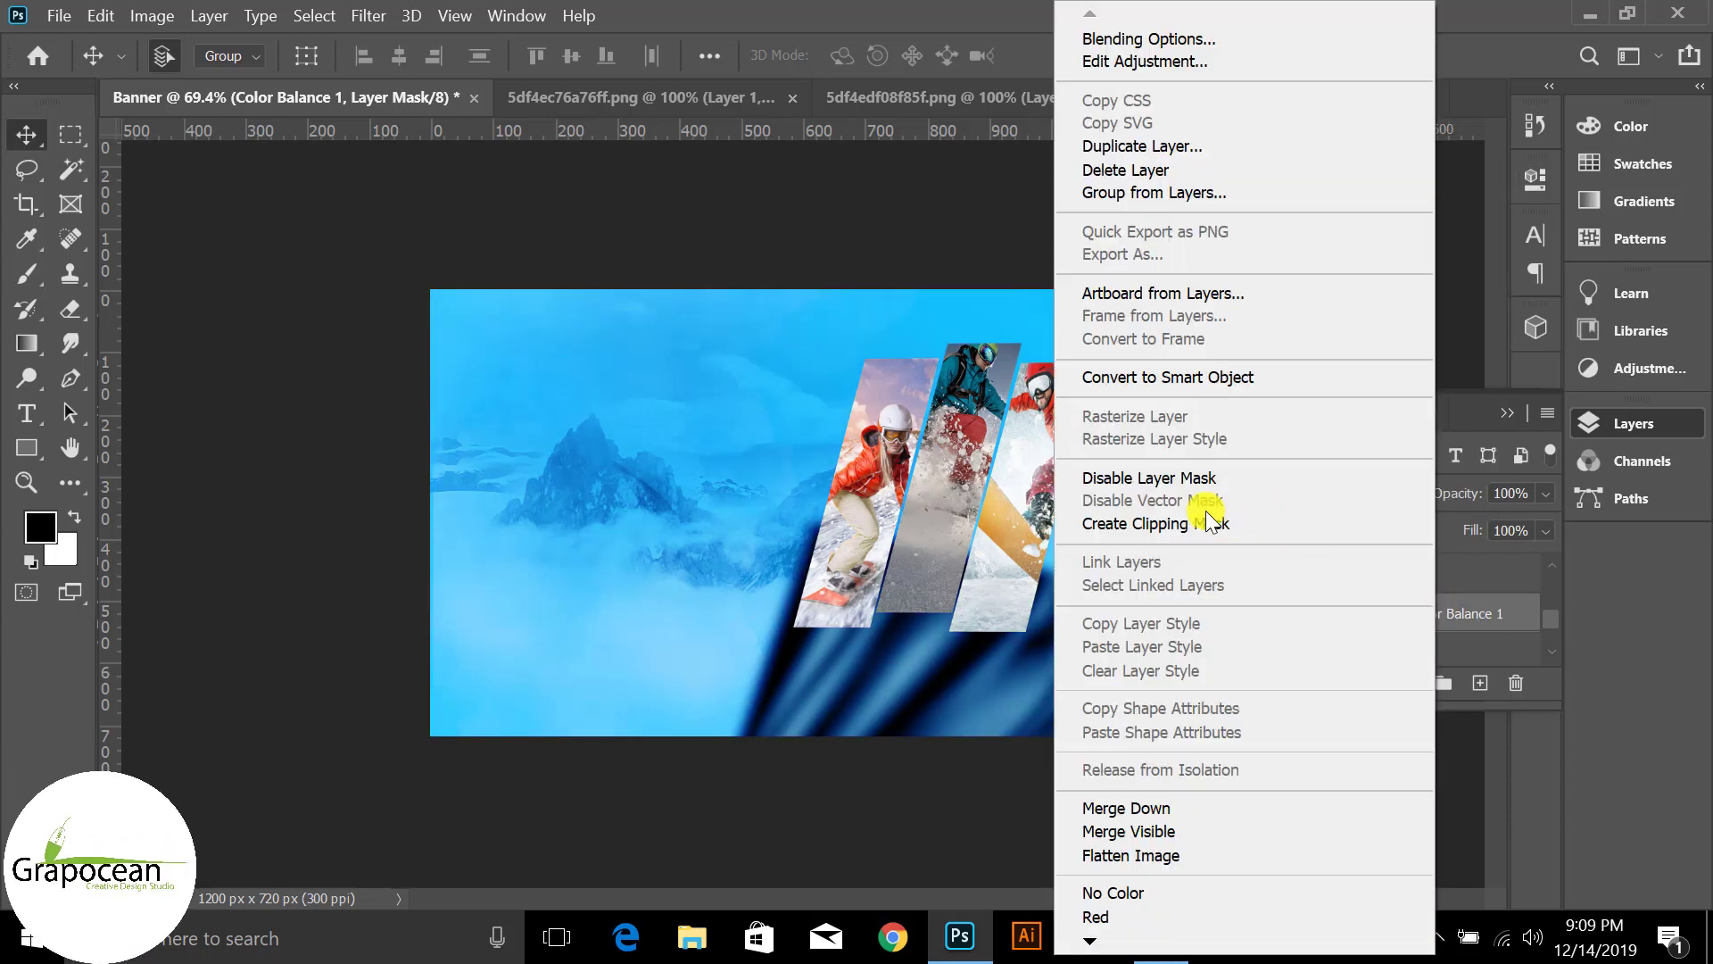
{"action": "left_click", "coordinate": [1204, 532]}
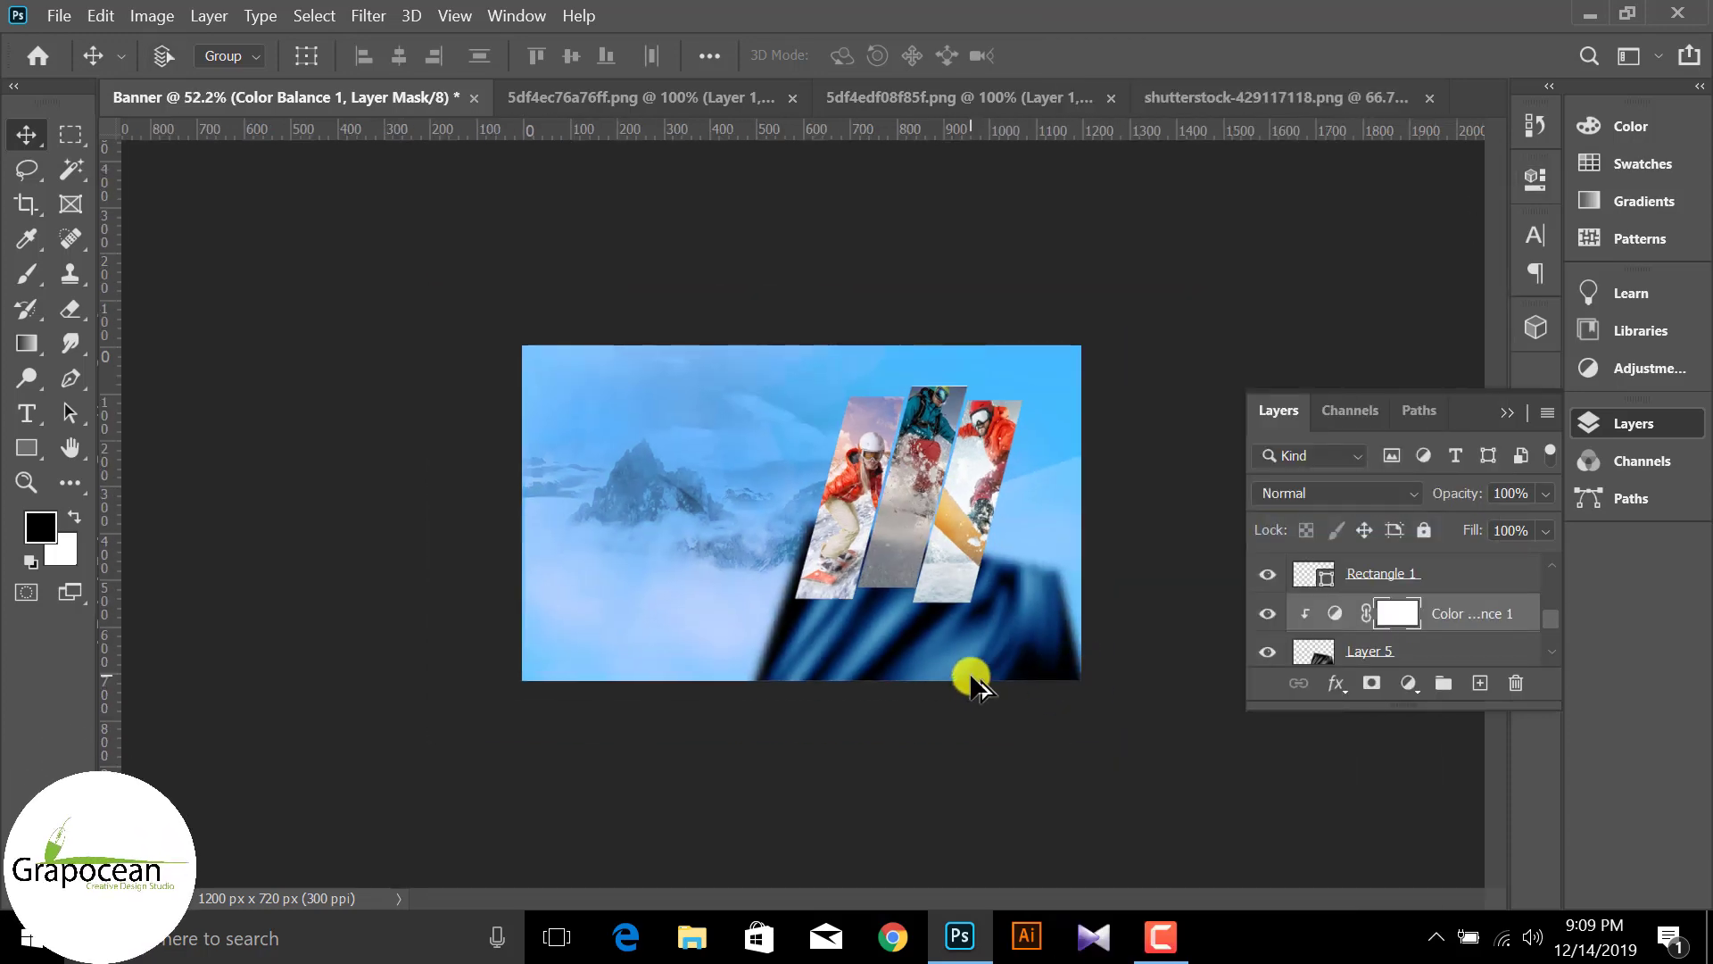
Step: Move the blue silk up-left and fade it to about a third opacity
{"action": "left_click_drag", "start_coordinate": [1030, 676], "coordinate": [1026, 592]}
{"action": "left_click", "coordinate": [1546, 493]}
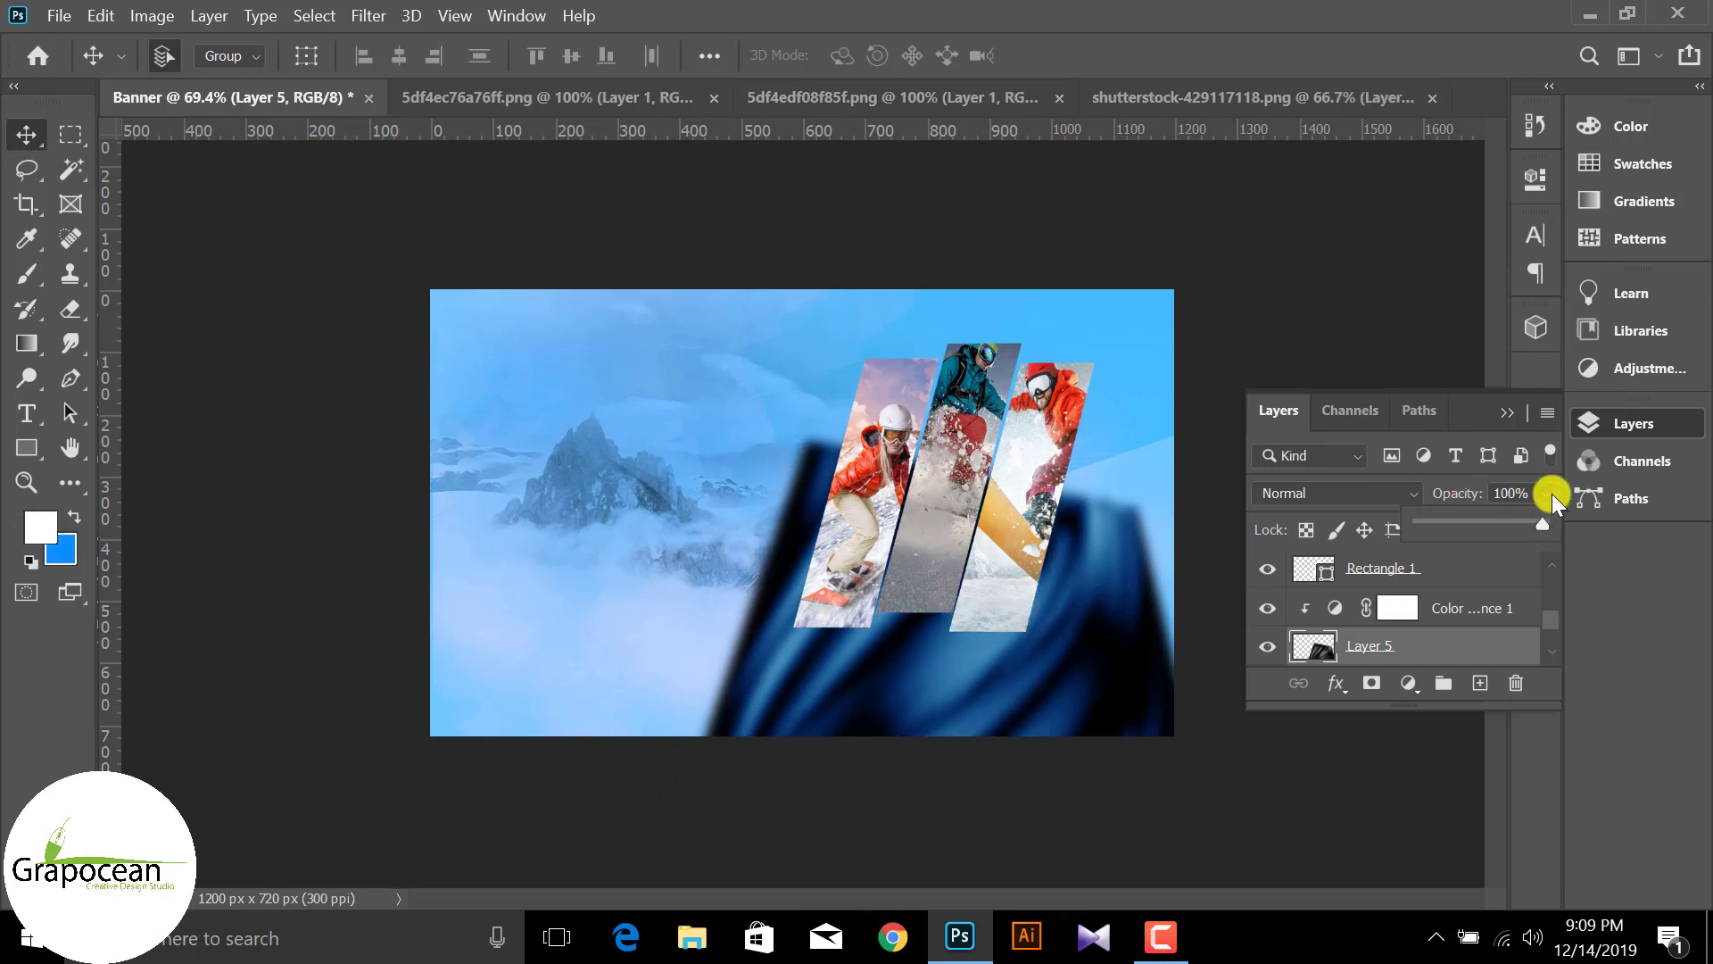
{"action": "left_click_drag", "start_coordinate": [1549, 521], "coordinate": [1460, 523]}
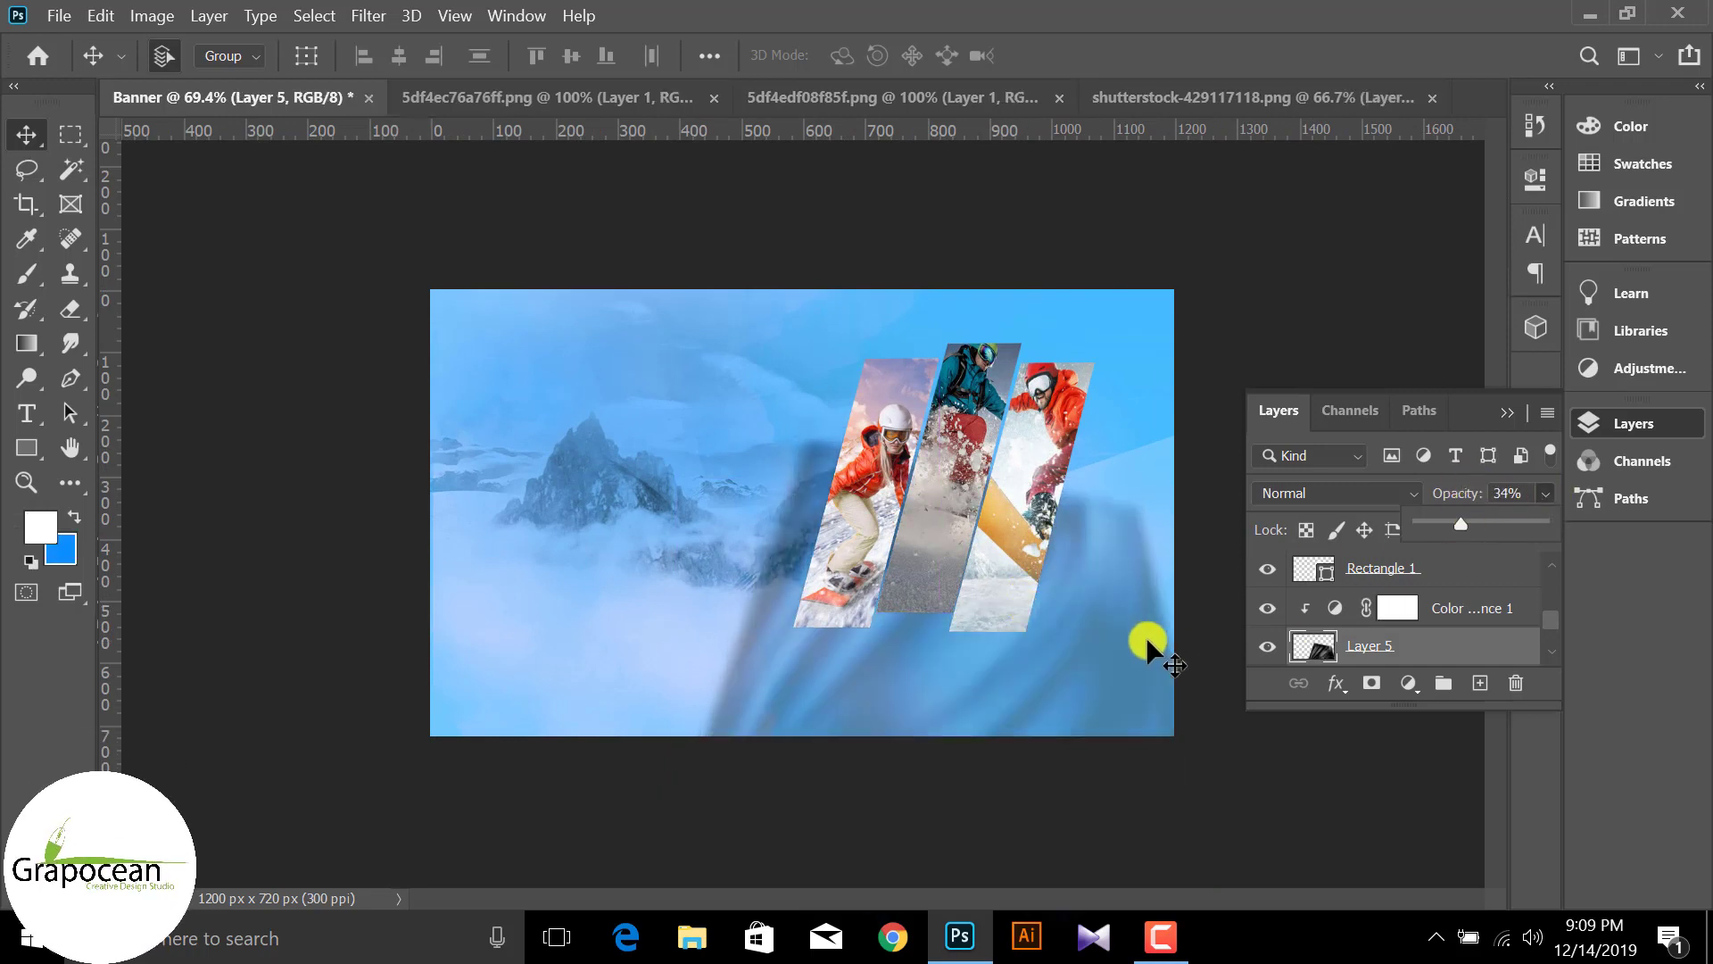
{"action": "left_click_drag", "start_coordinate": [1146, 636], "coordinate": [1142, 618]}
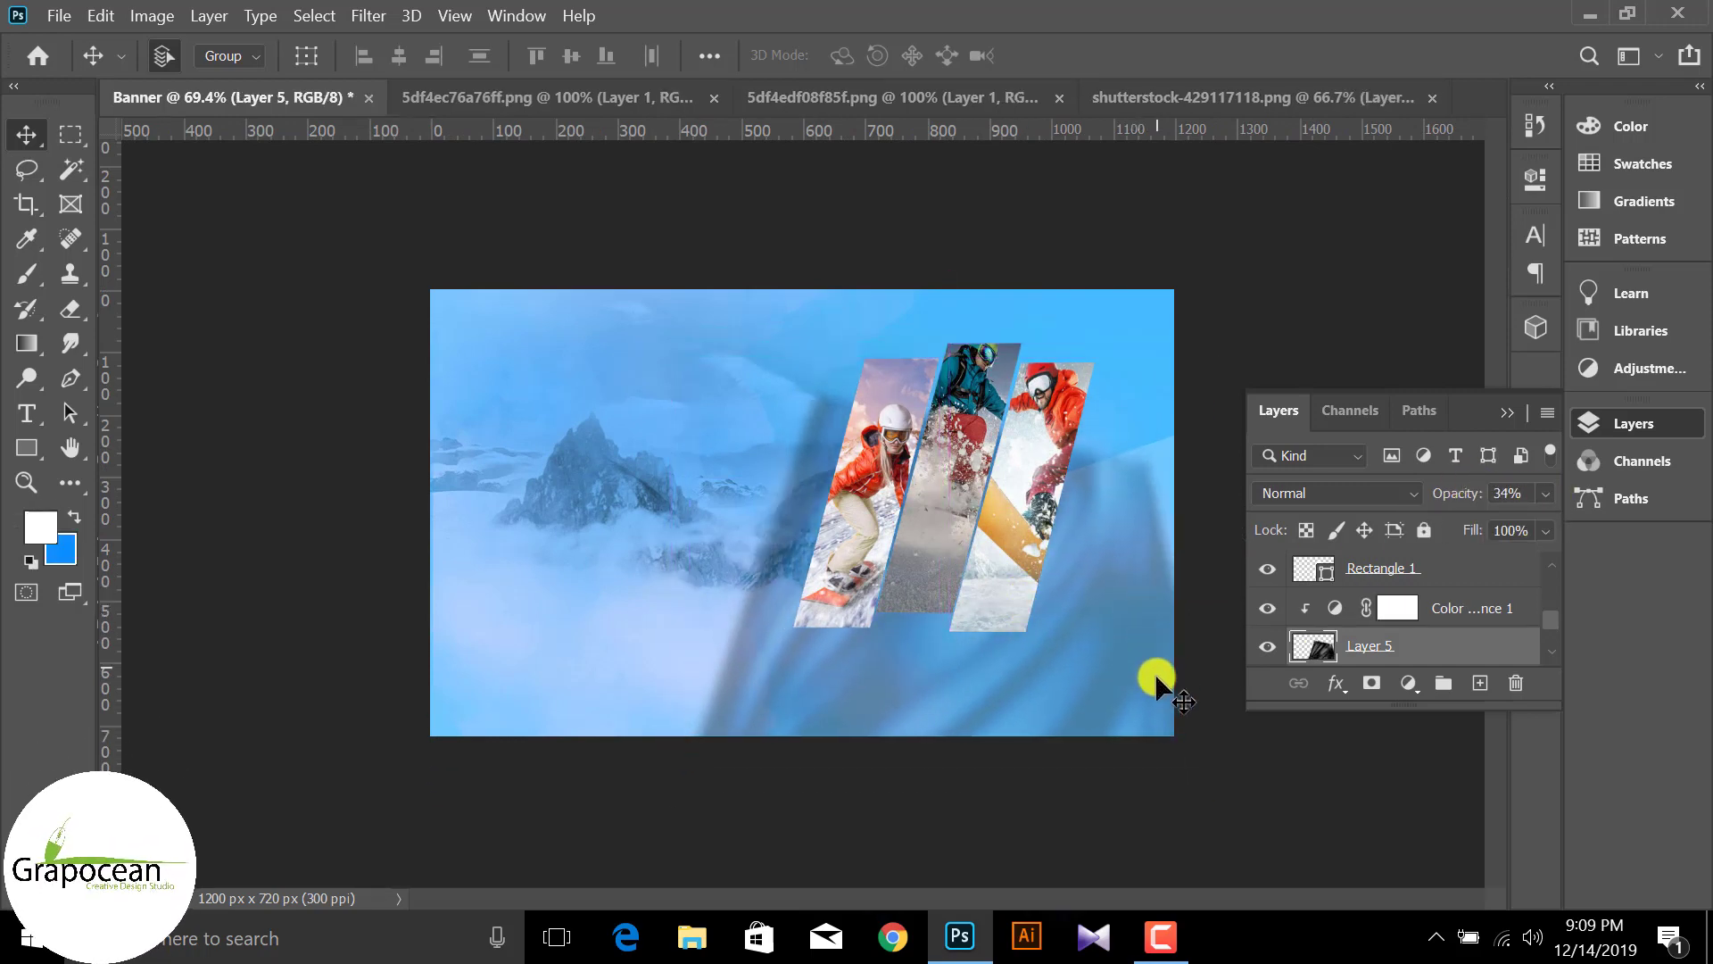
Step: Add a layer mask and paint out the silk's edges with a soft full-strength brush
{"action": "left_click", "coordinate": [1372, 682]}
{"action": "left_click", "coordinate": [27, 273]}
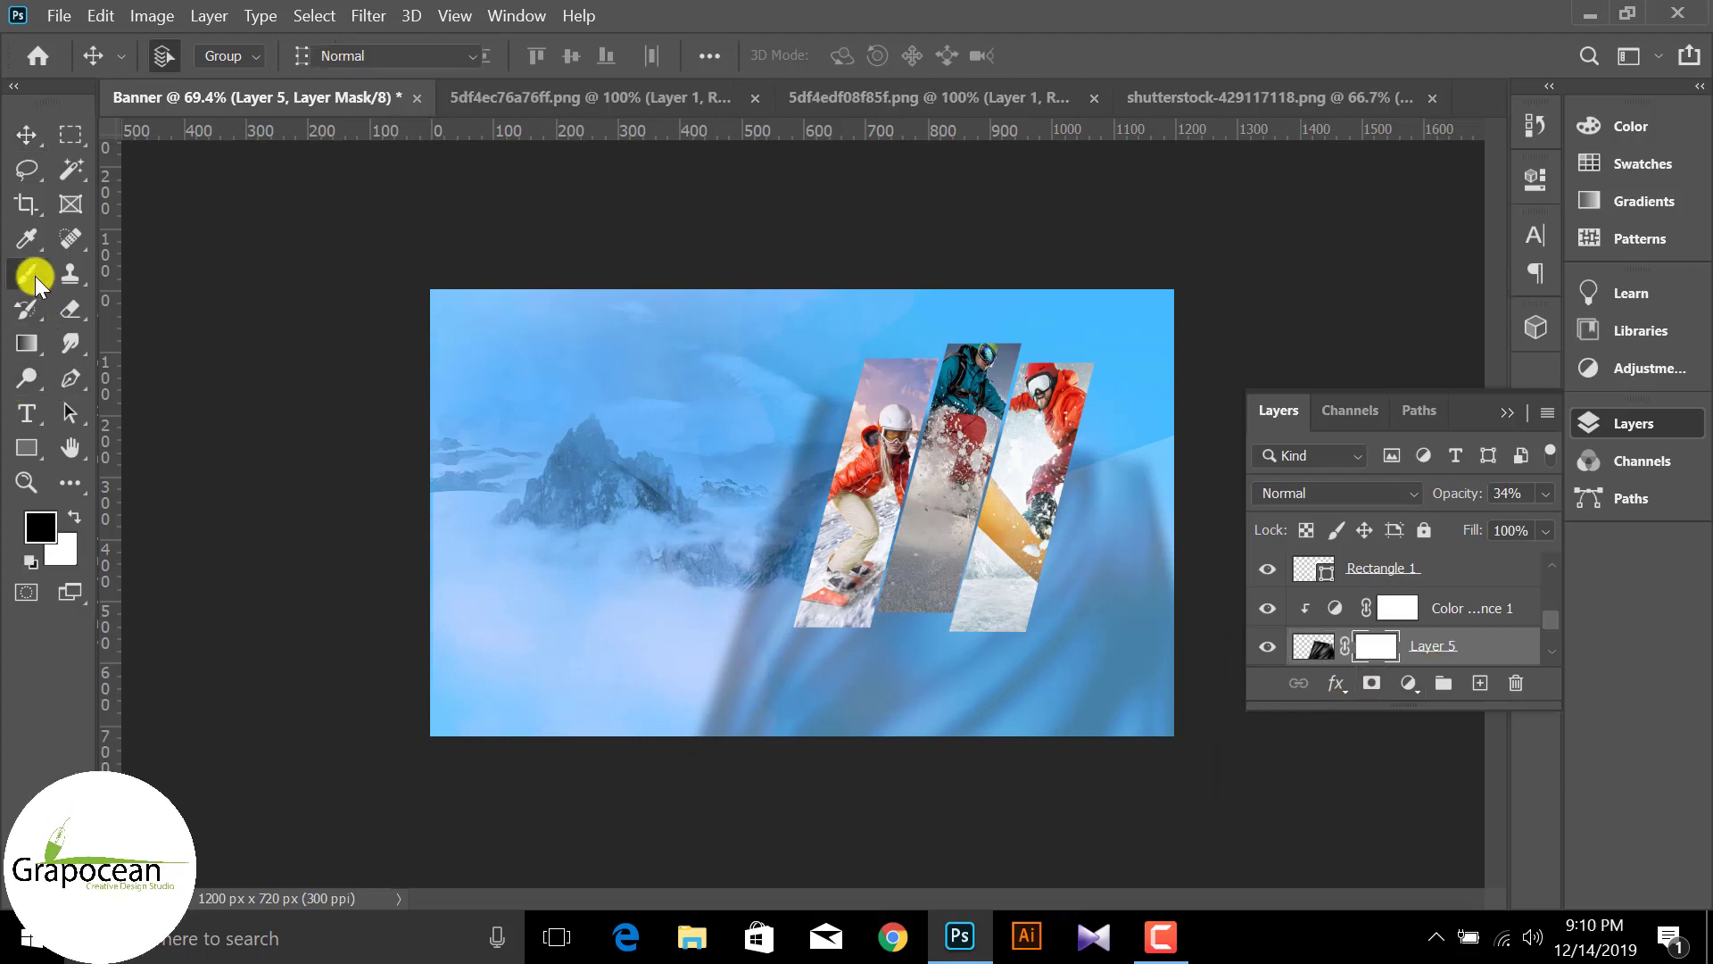
{"action": "left_click_drag", "start_coordinate": [738, 398], "coordinate": [637, 582]}
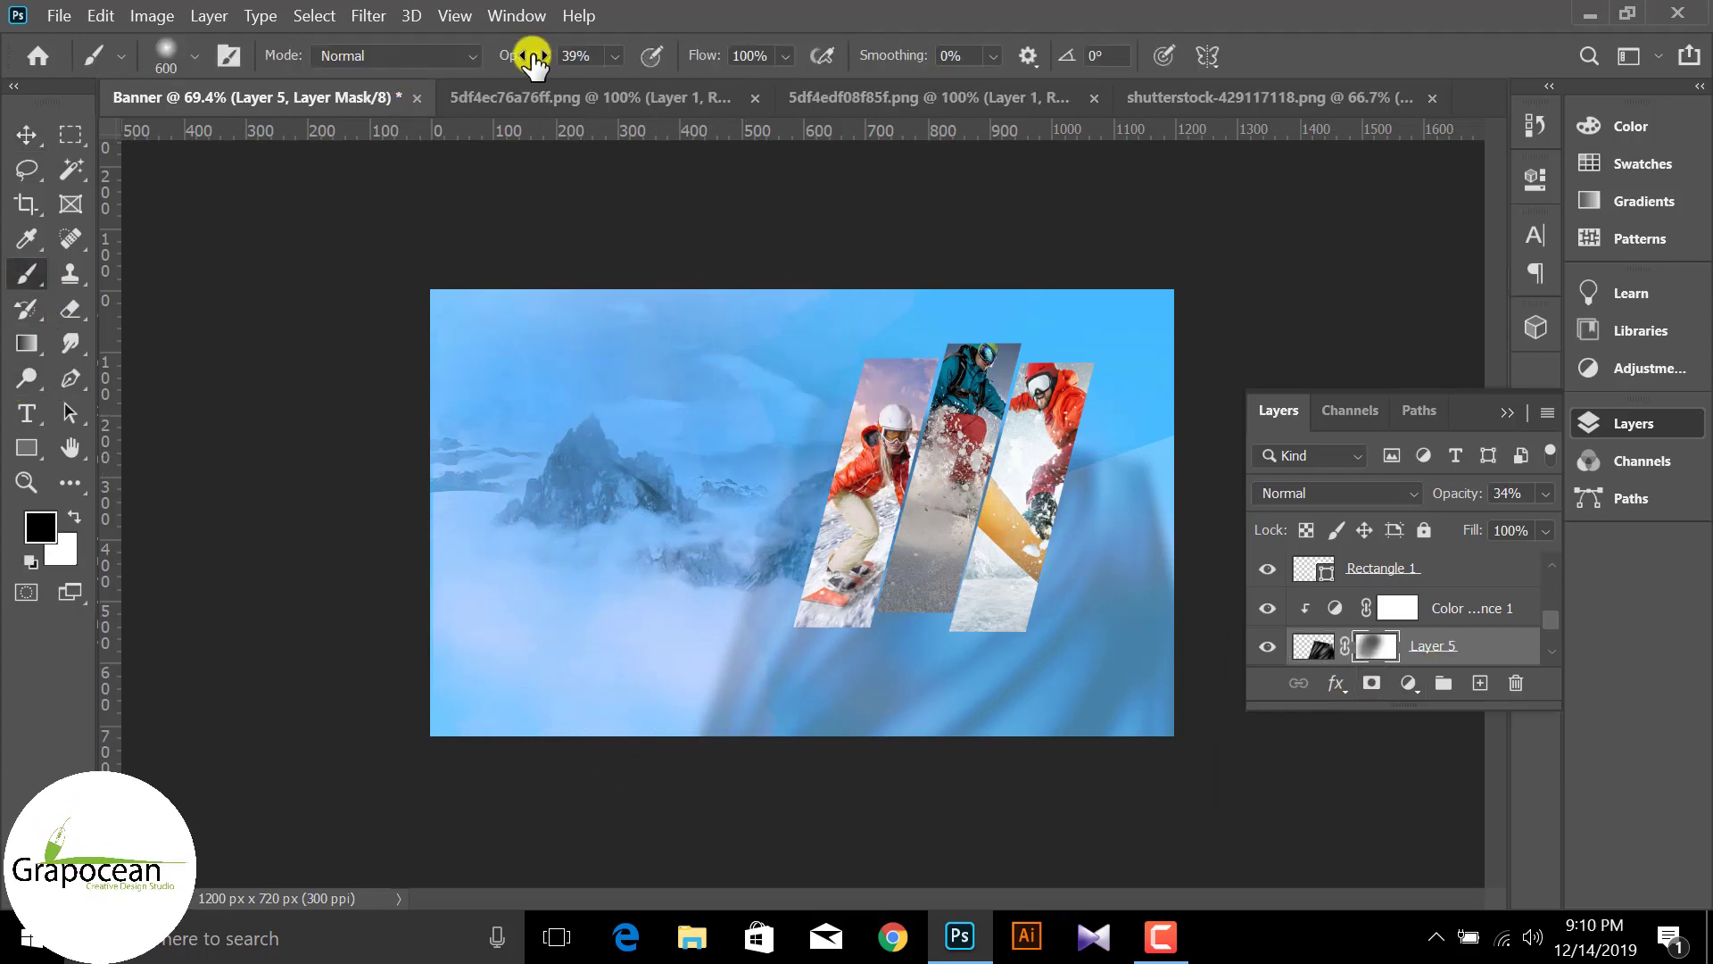
{"action": "left_click_drag", "start_coordinate": [534, 61], "coordinate": [589, 60]}
{"action": "left_click_drag", "start_coordinate": [612, 390], "coordinate": [539, 685]}
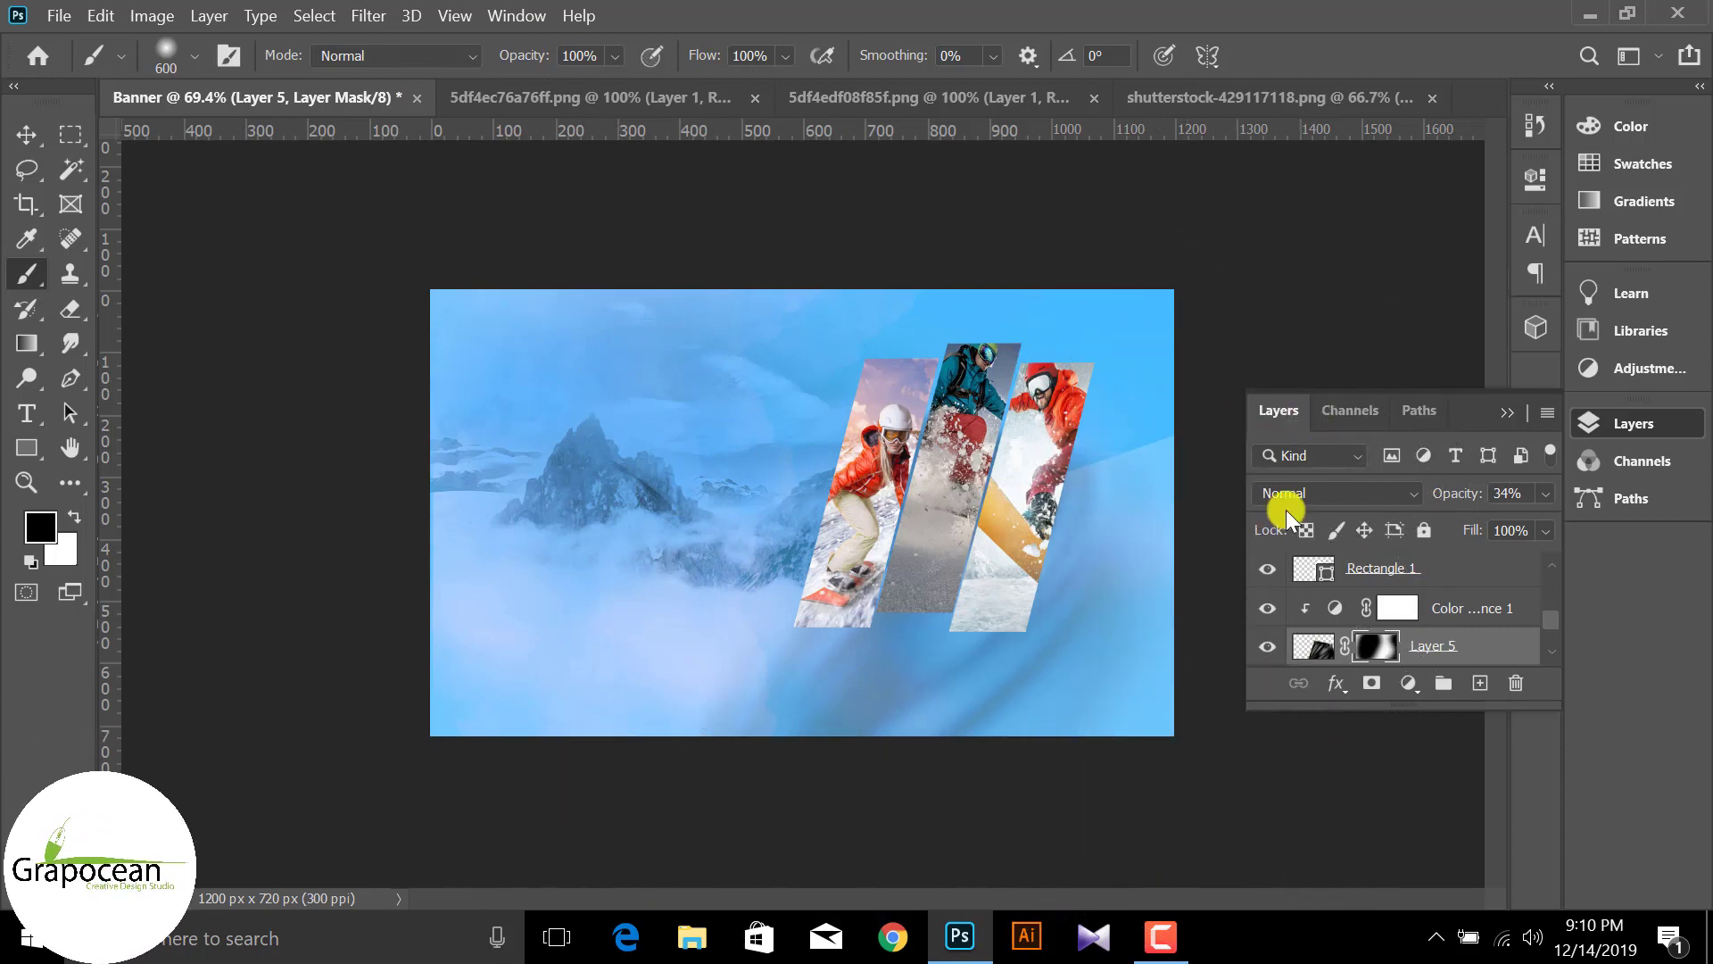
Step: Raise the swoosh opacity to 67% and rescale it lower beneath the skier strips
{"action": "left_click", "coordinate": [39, 118]}
{"action": "left_click", "coordinate": [1545, 493]}
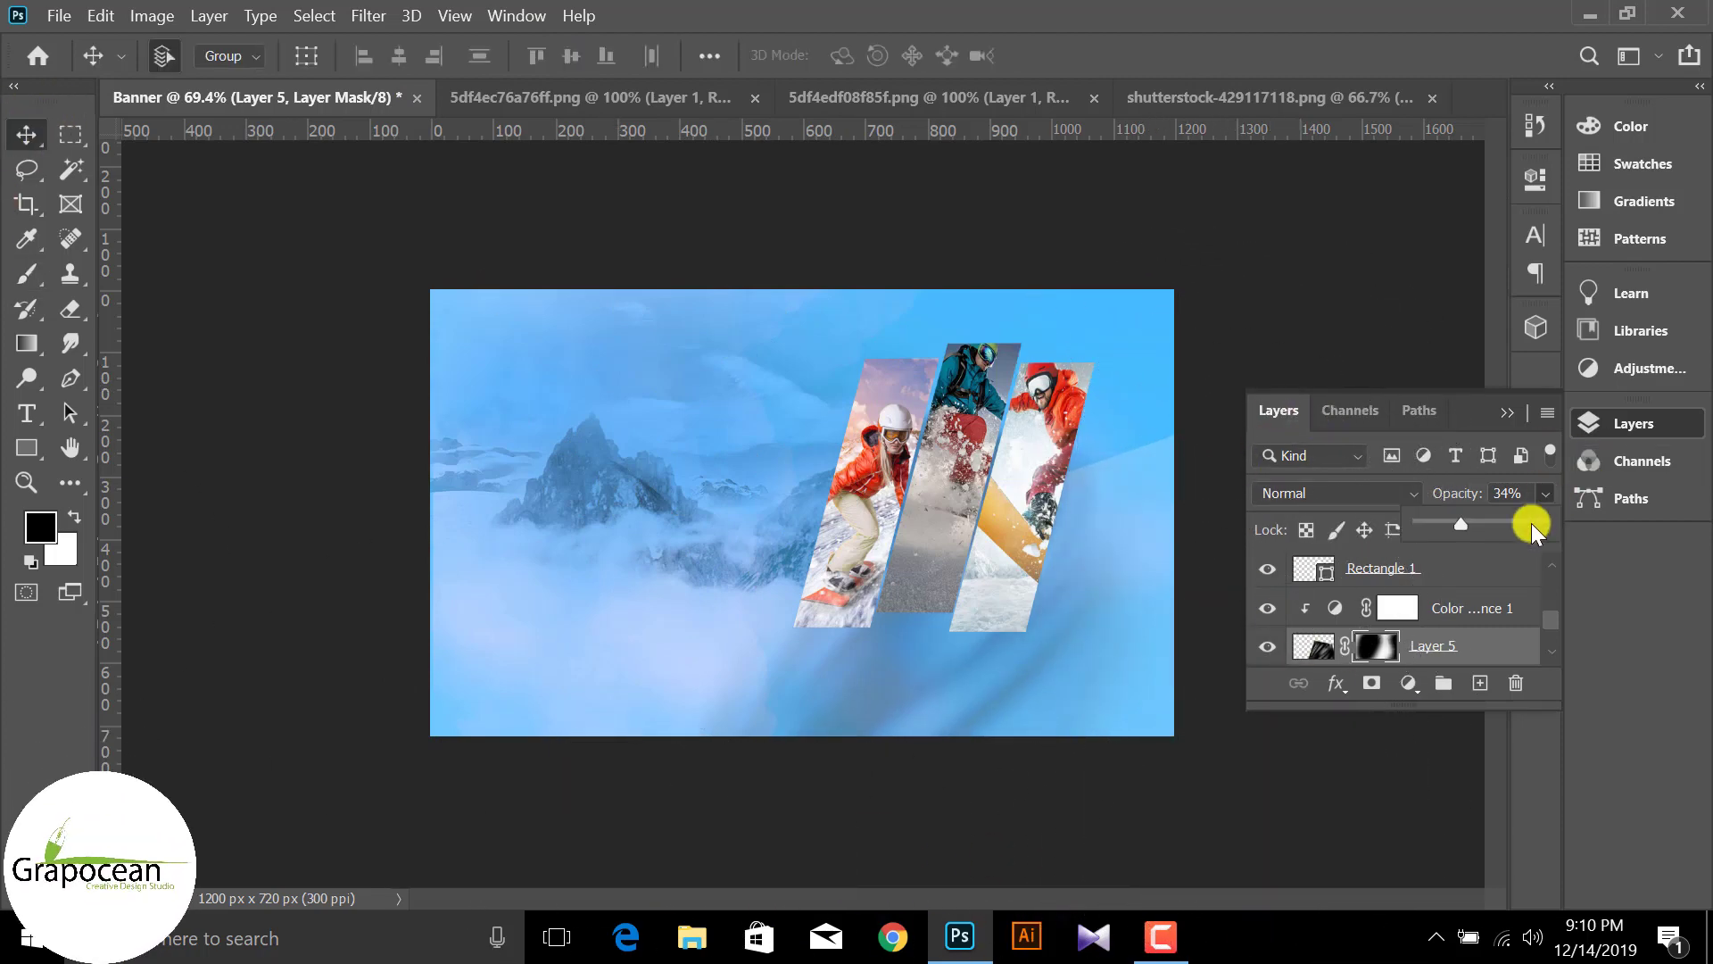
{"action": "left_click_drag", "start_coordinate": [1532, 522], "coordinate": [1482, 527]}
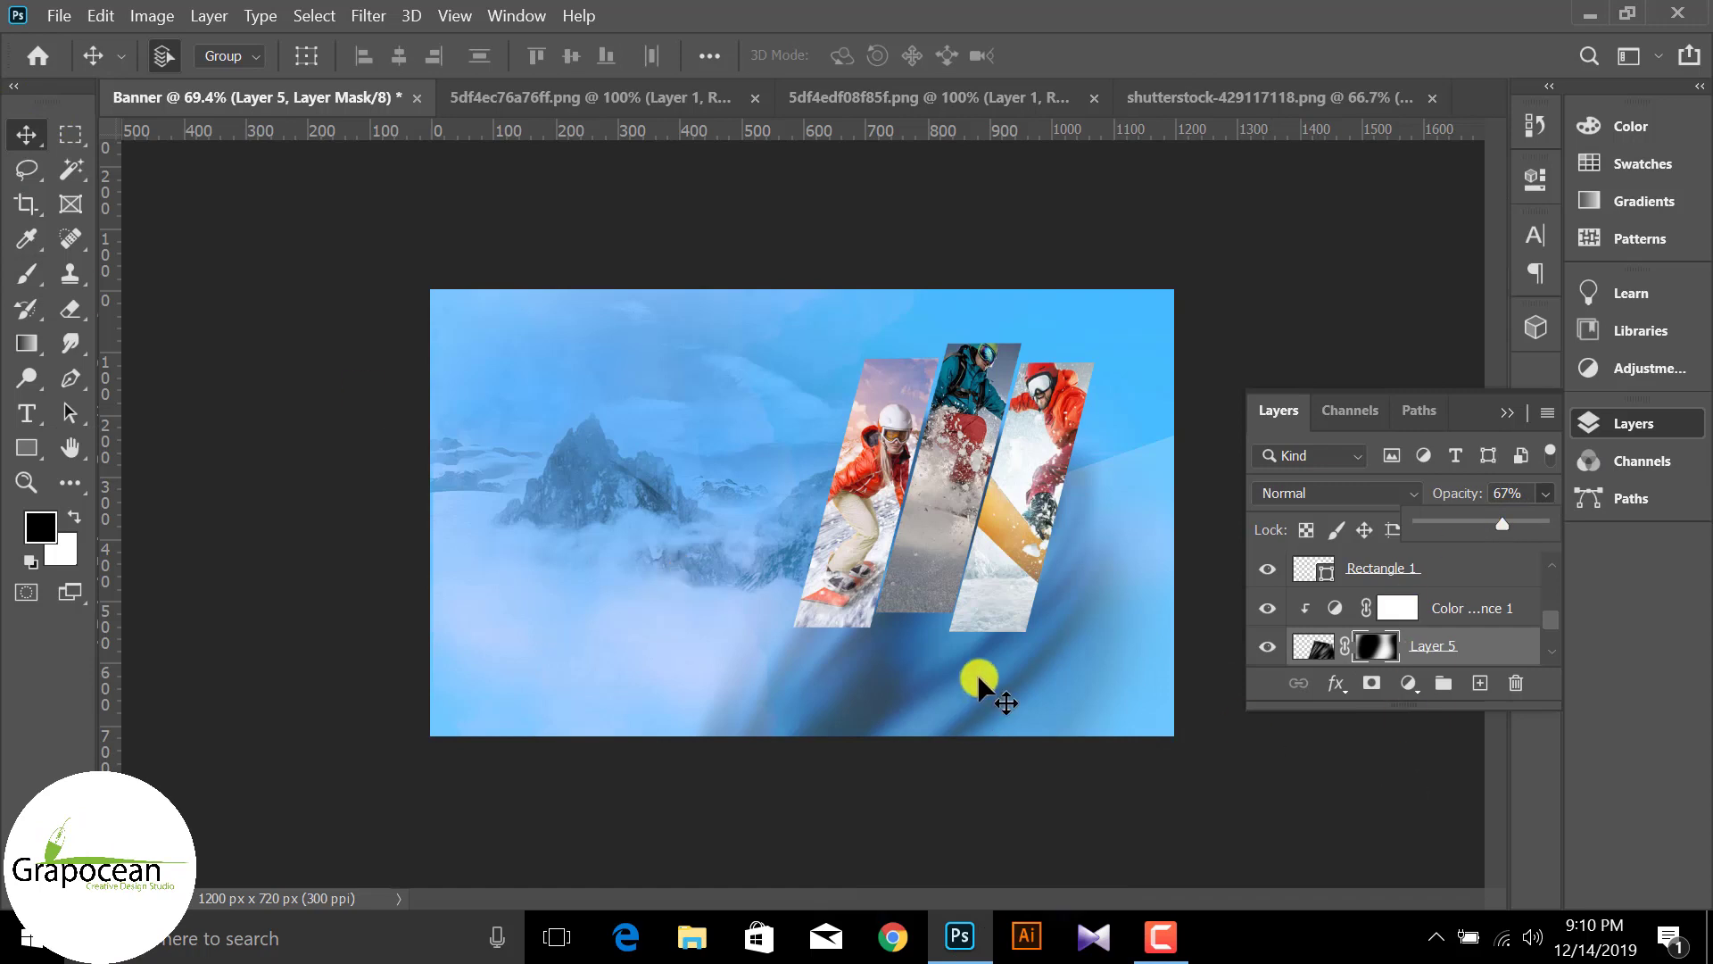
{"action": "left_click_drag", "start_coordinate": [979, 683], "coordinate": [1091, 725]}
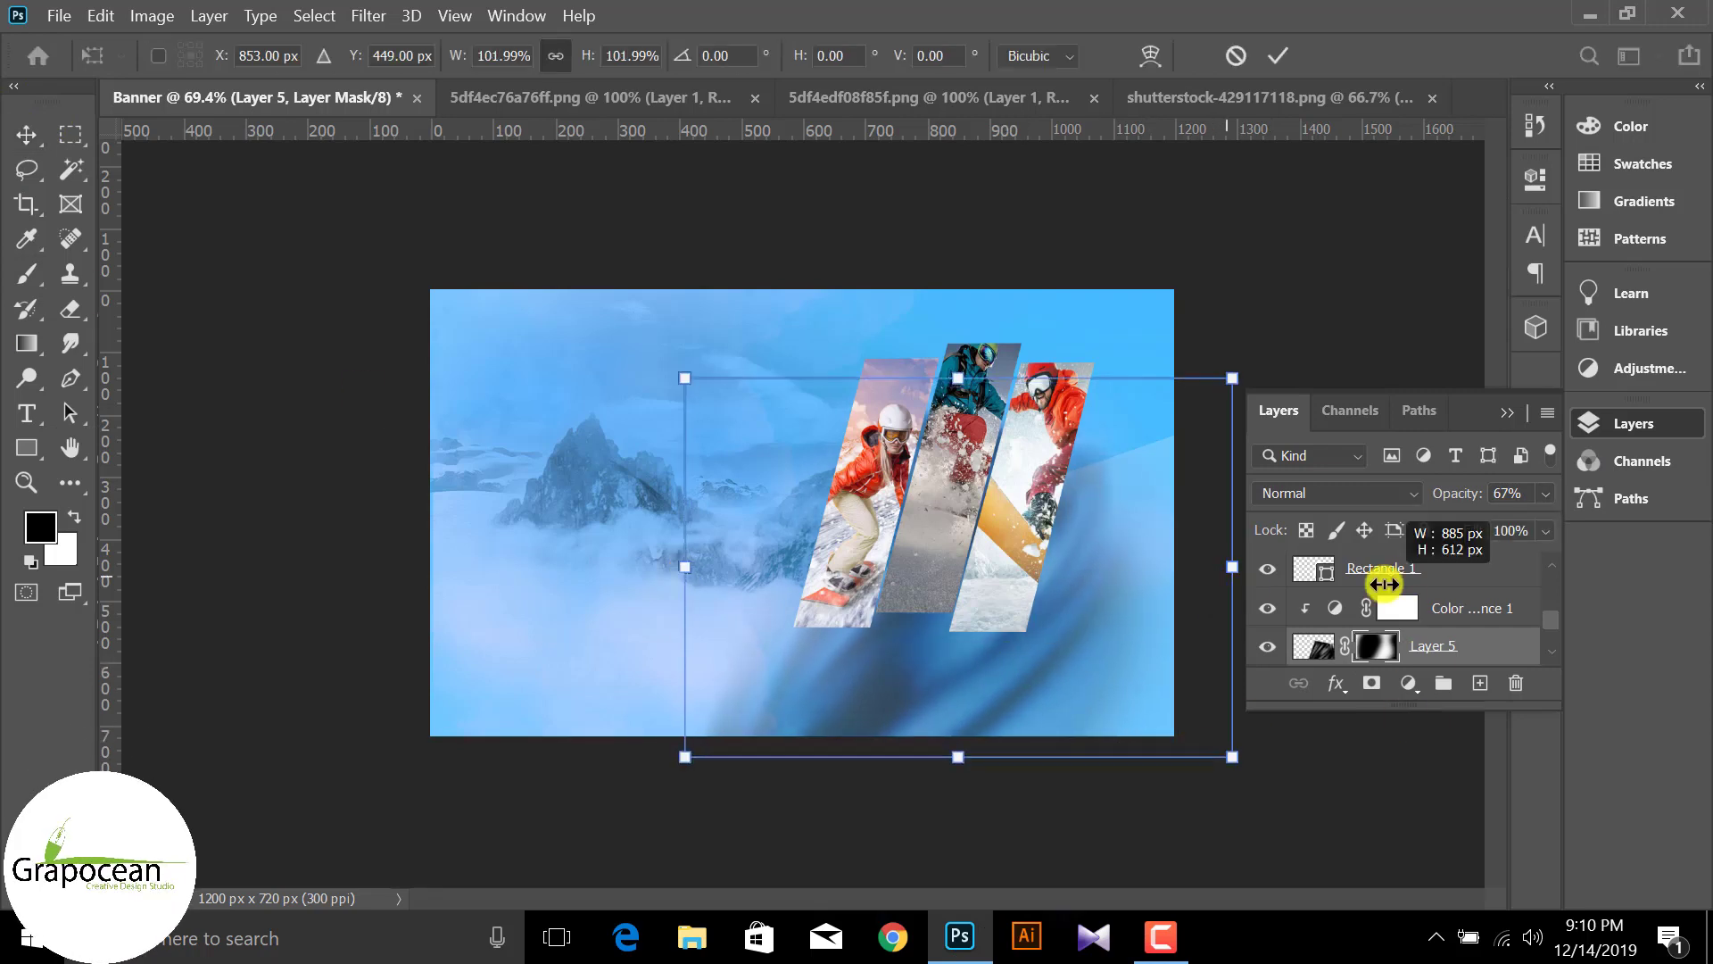
{"action": "mouse_move", "coordinate": [1227, 567]}
{"action": "left_mouse_down"}
{"action": "mouse_move", "coordinate": [1374, 261]}
{"action": "mouse_move", "coordinate": [1180, 374]}
{"action": "left_mouse_up"}
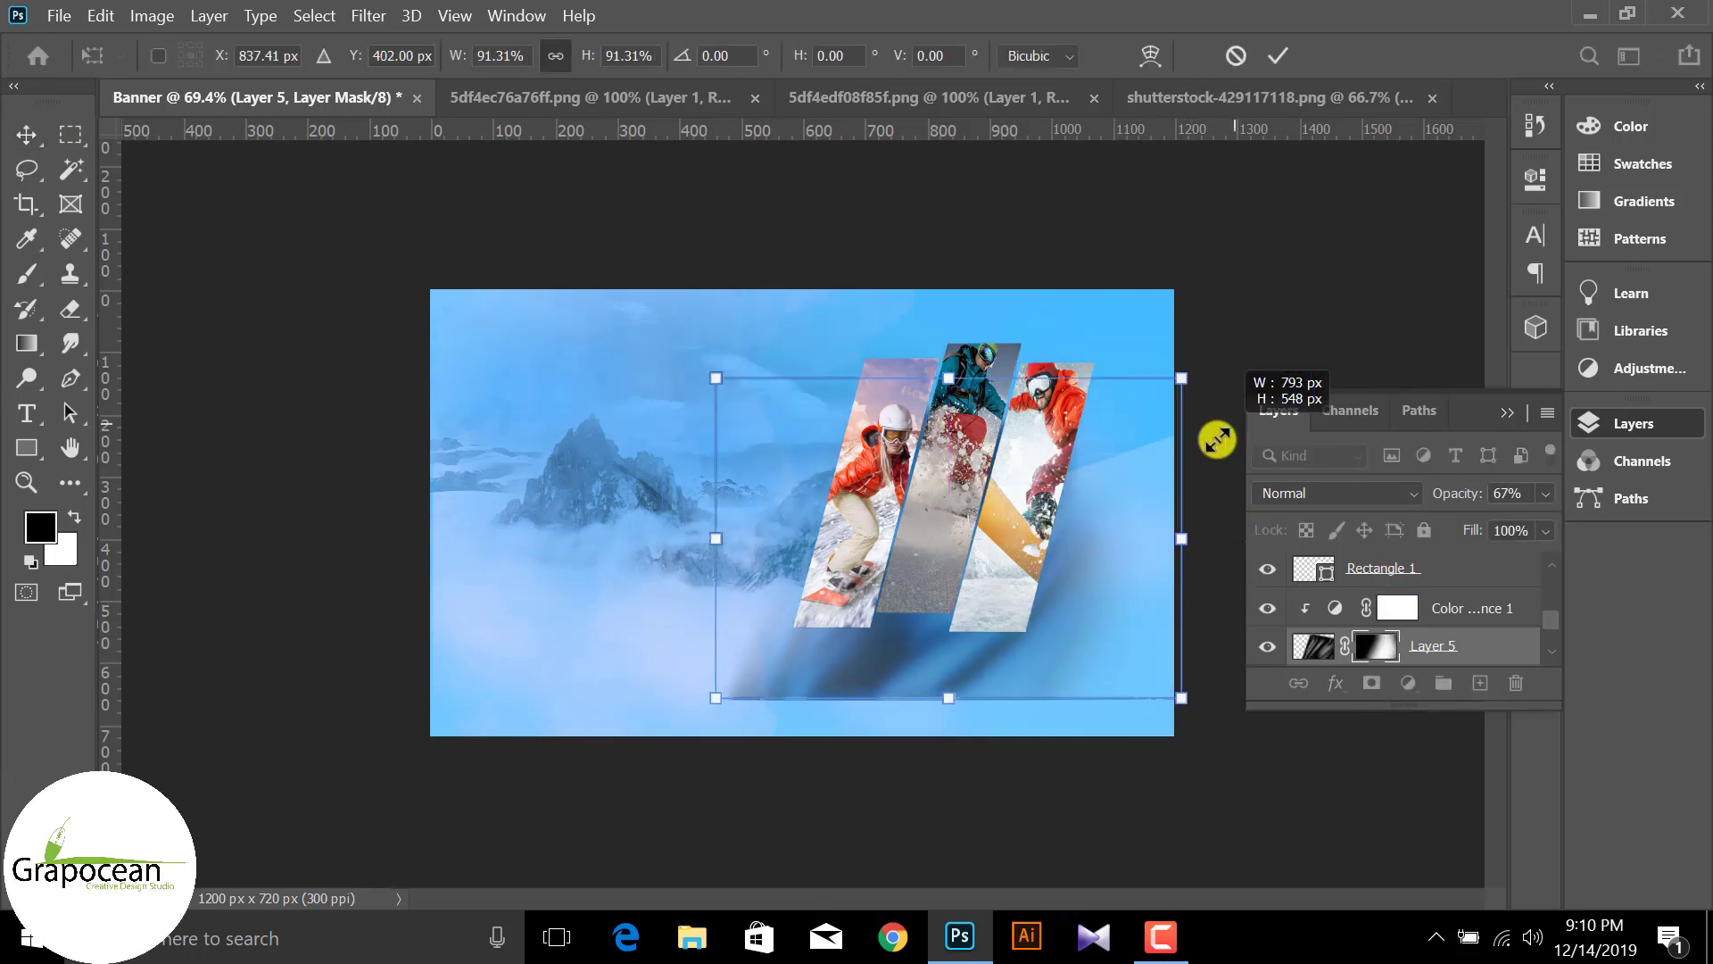
{"action": "left_click_drag", "start_coordinate": [1121, 562], "coordinate": [1137, 616]}
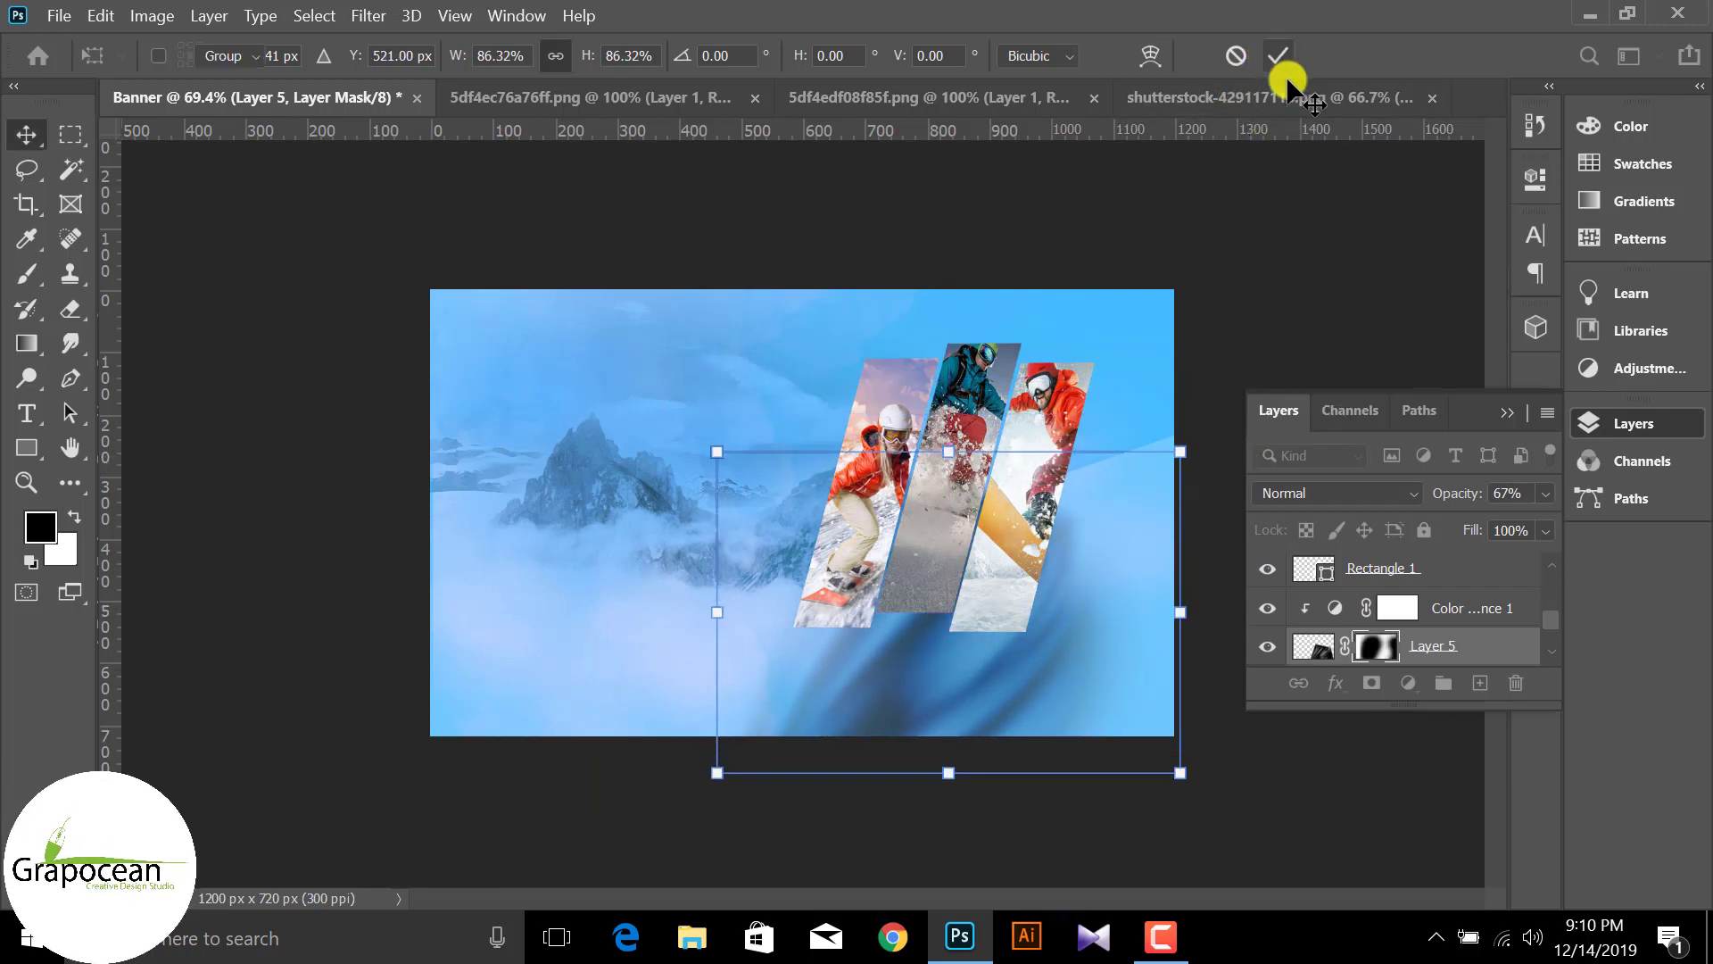
{"action": "left_click", "coordinate": [1279, 57]}
{"action": "scroll", "coordinate": [1041, 649], "scroll_direction": "up", "scroll_amount": 2}
{"action": "left_click_drag", "start_coordinate": [992, 715], "coordinate": [975, 704]}
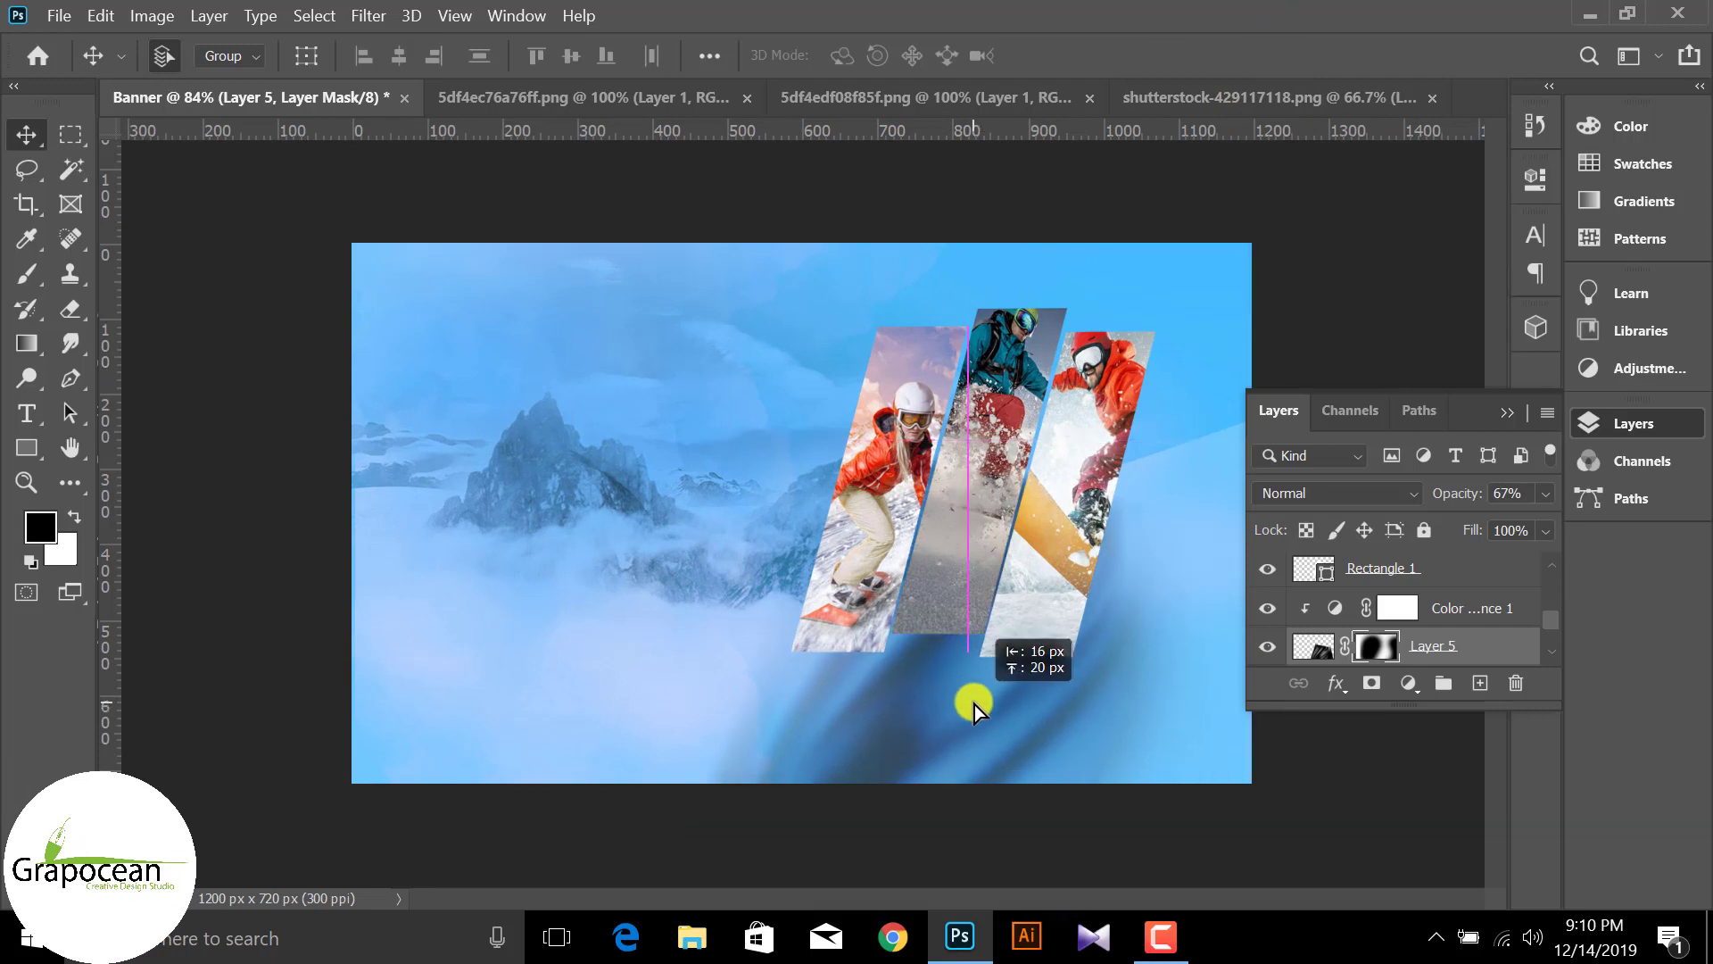
Step: Raise the Layer 5 swoosh opacity to 79% and nudge it slightly into place
{"action": "left_click", "coordinate": [1314, 645]}
{"action": "left_click", "coordinate": [1267, 647]}
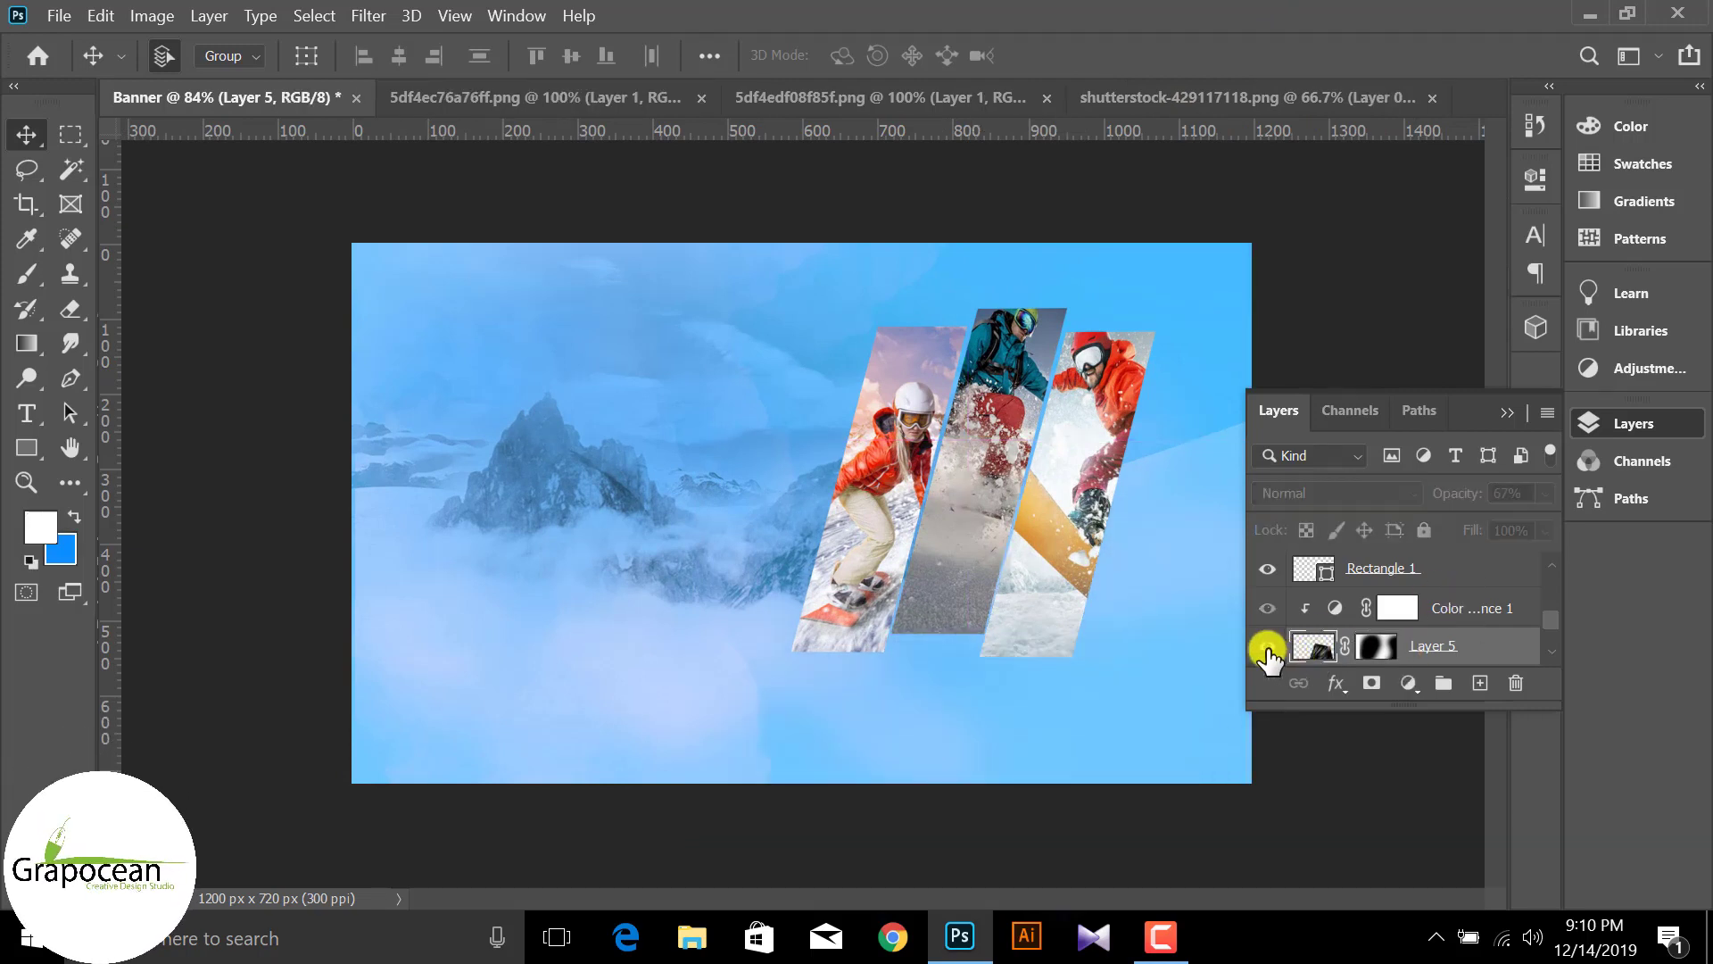
{"action": "left_click", "coordinate": [1545, 495]}
{"action": "left_click", "coordinate": [1518, 521]}
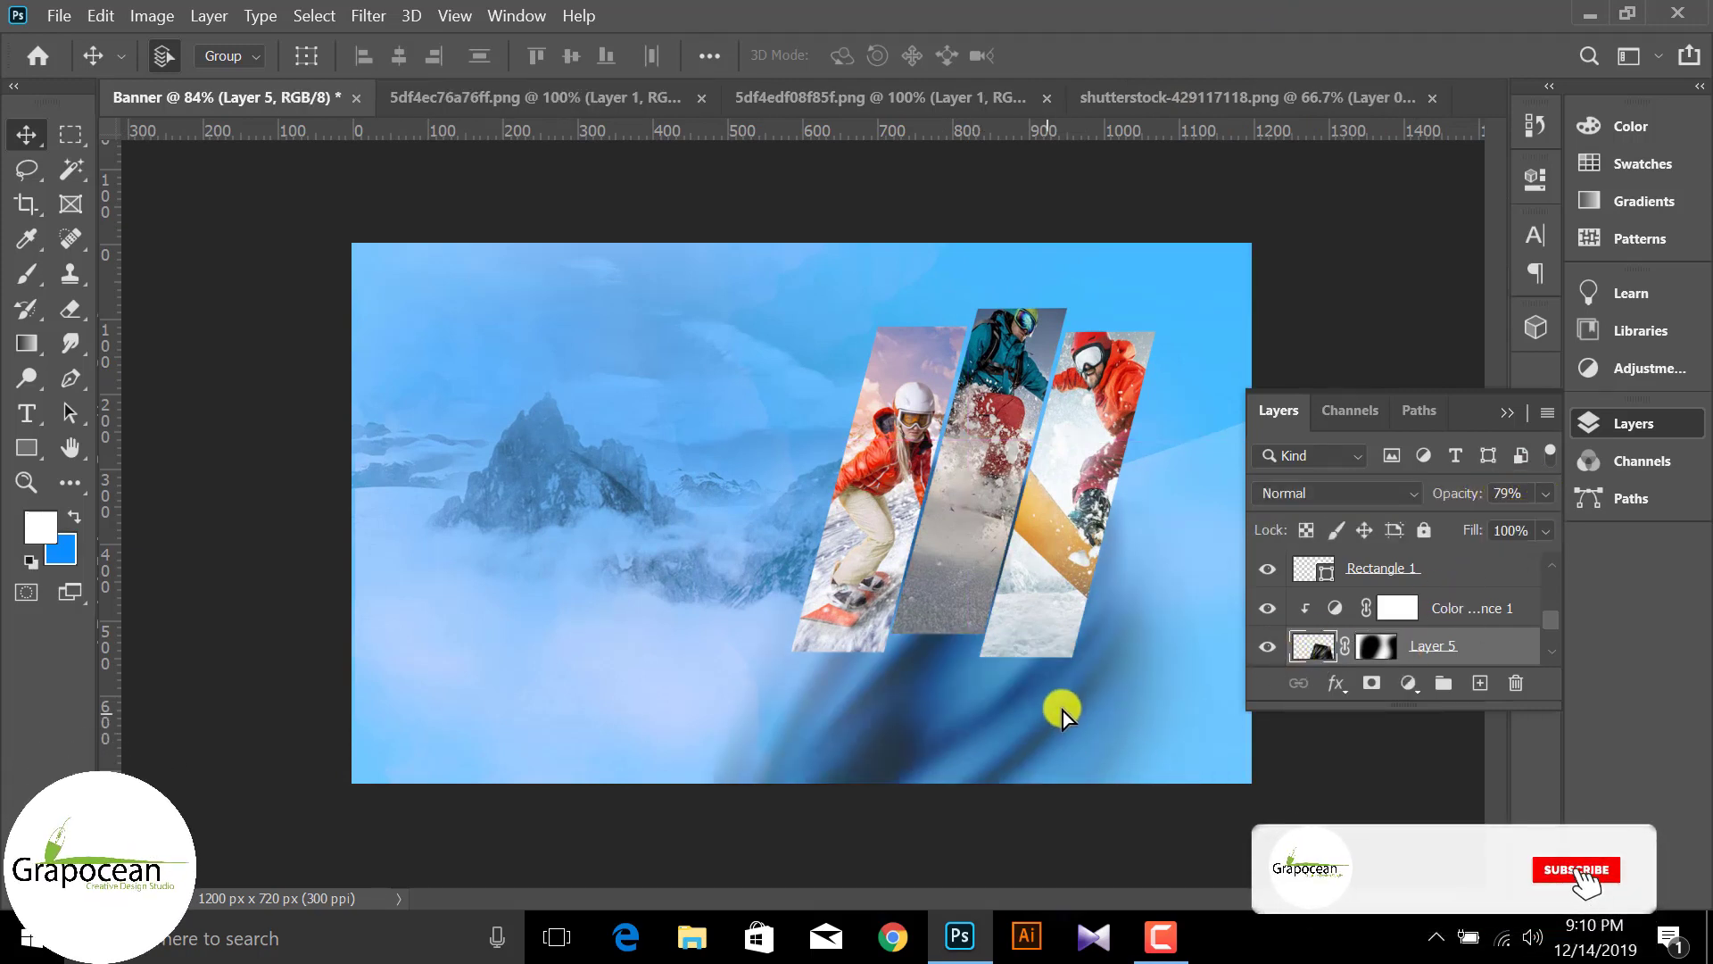
{"action": "left_click_drag", "start_coordinate": [1063, 710], "coordinate": [1035, 700]}
{"action": "scroll", "coordinate": [1116, 740], "scroll_direction": "down", "scroll_amount": 3}
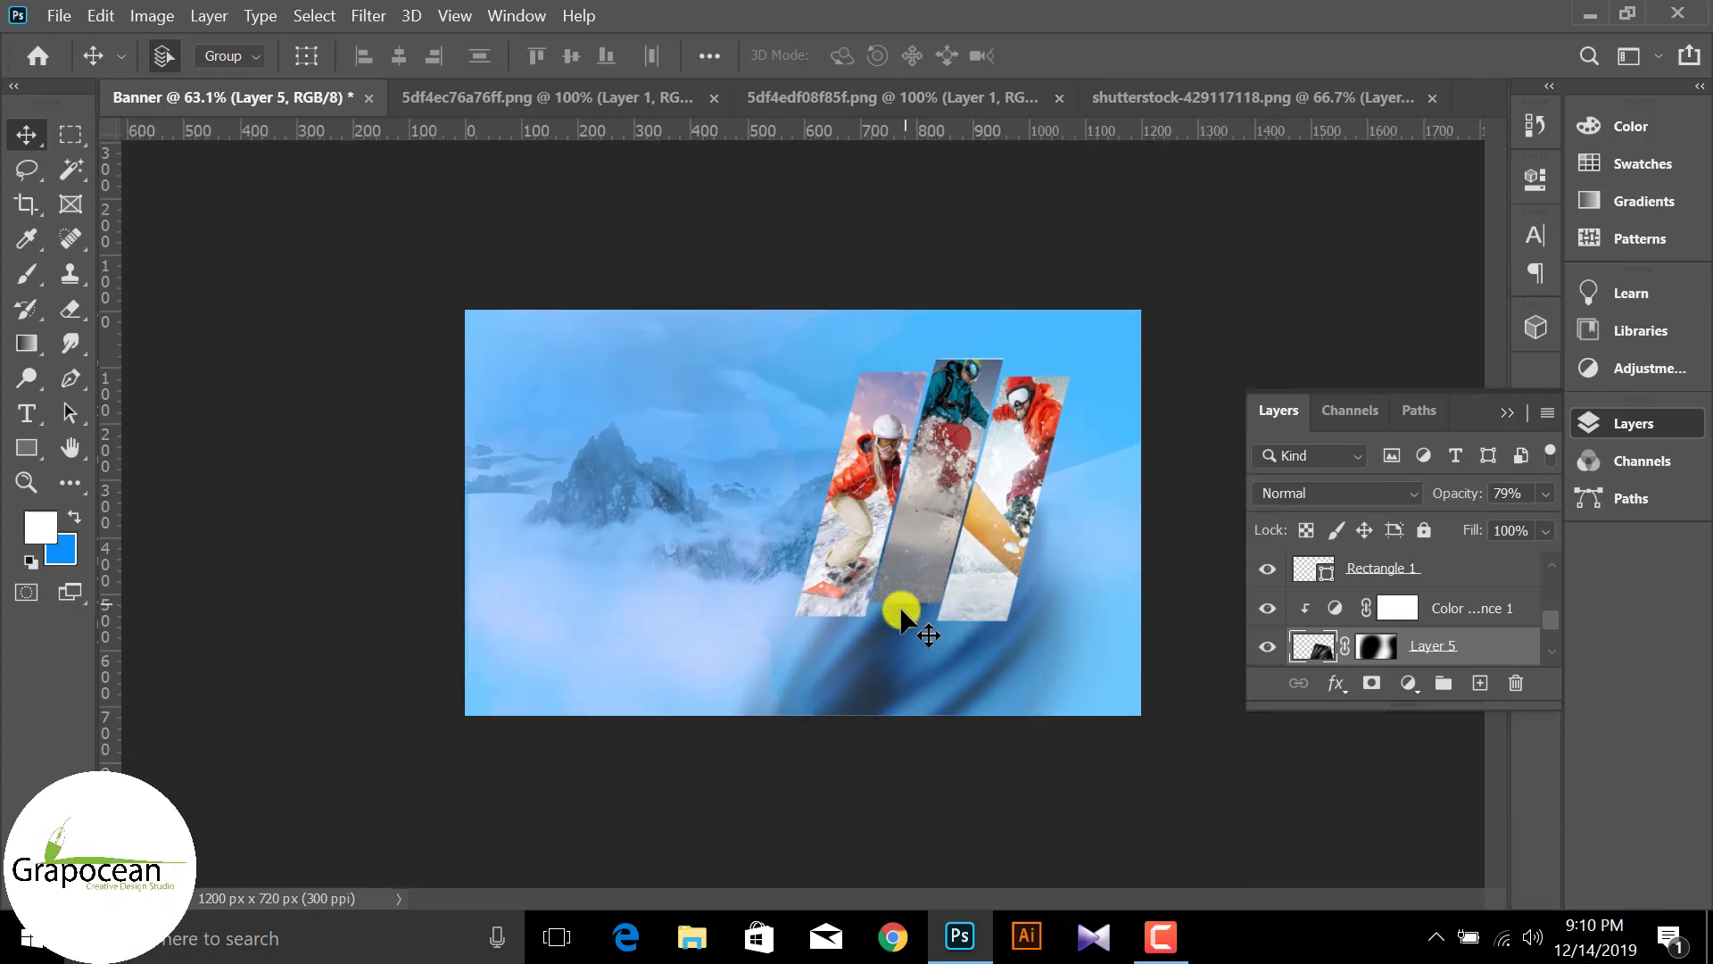
{"action": "left_click", "coordinate": [1267, 607]}
{"action": "left_click", "coordinate": [1269, 608]}
Step: Convert the swoosh and Color Balance 1 together into a smart object
{"action": "left_click", "coordinate": [1435, 616]}
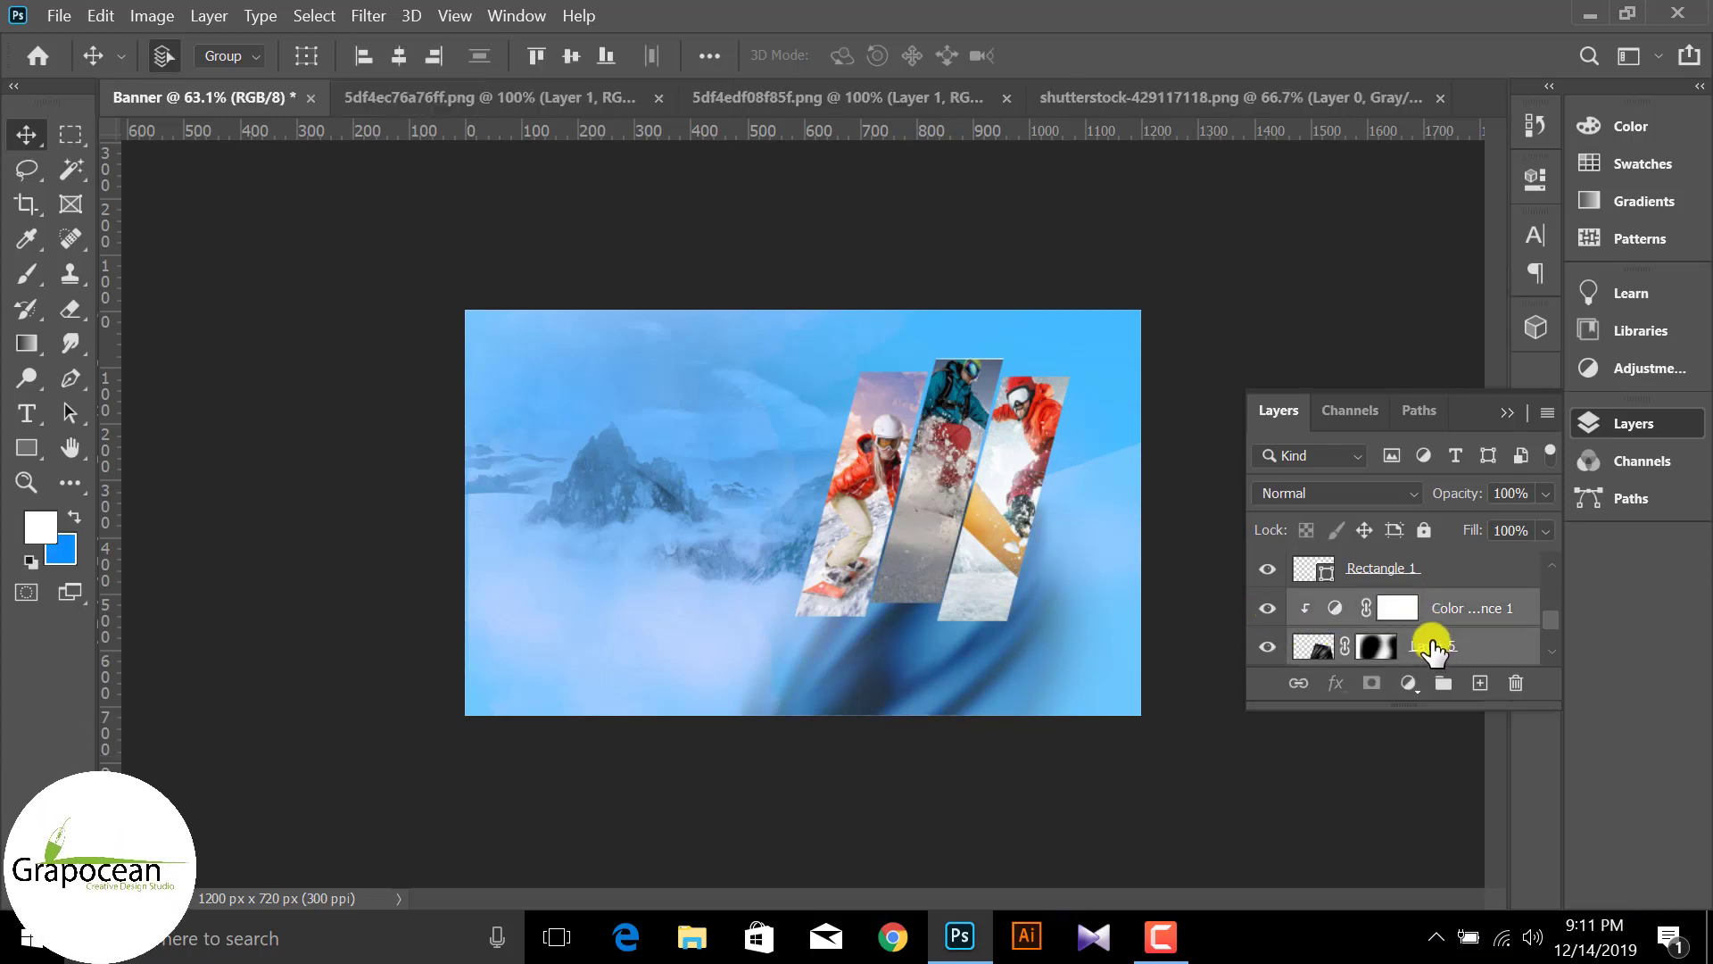
{"action": "right_click", "coordinate": [1426, 642]}
{"action": "left_click", "coordinate": [1185, 378]}
{"action": "left_click", "coordinate": [1268, 612]}
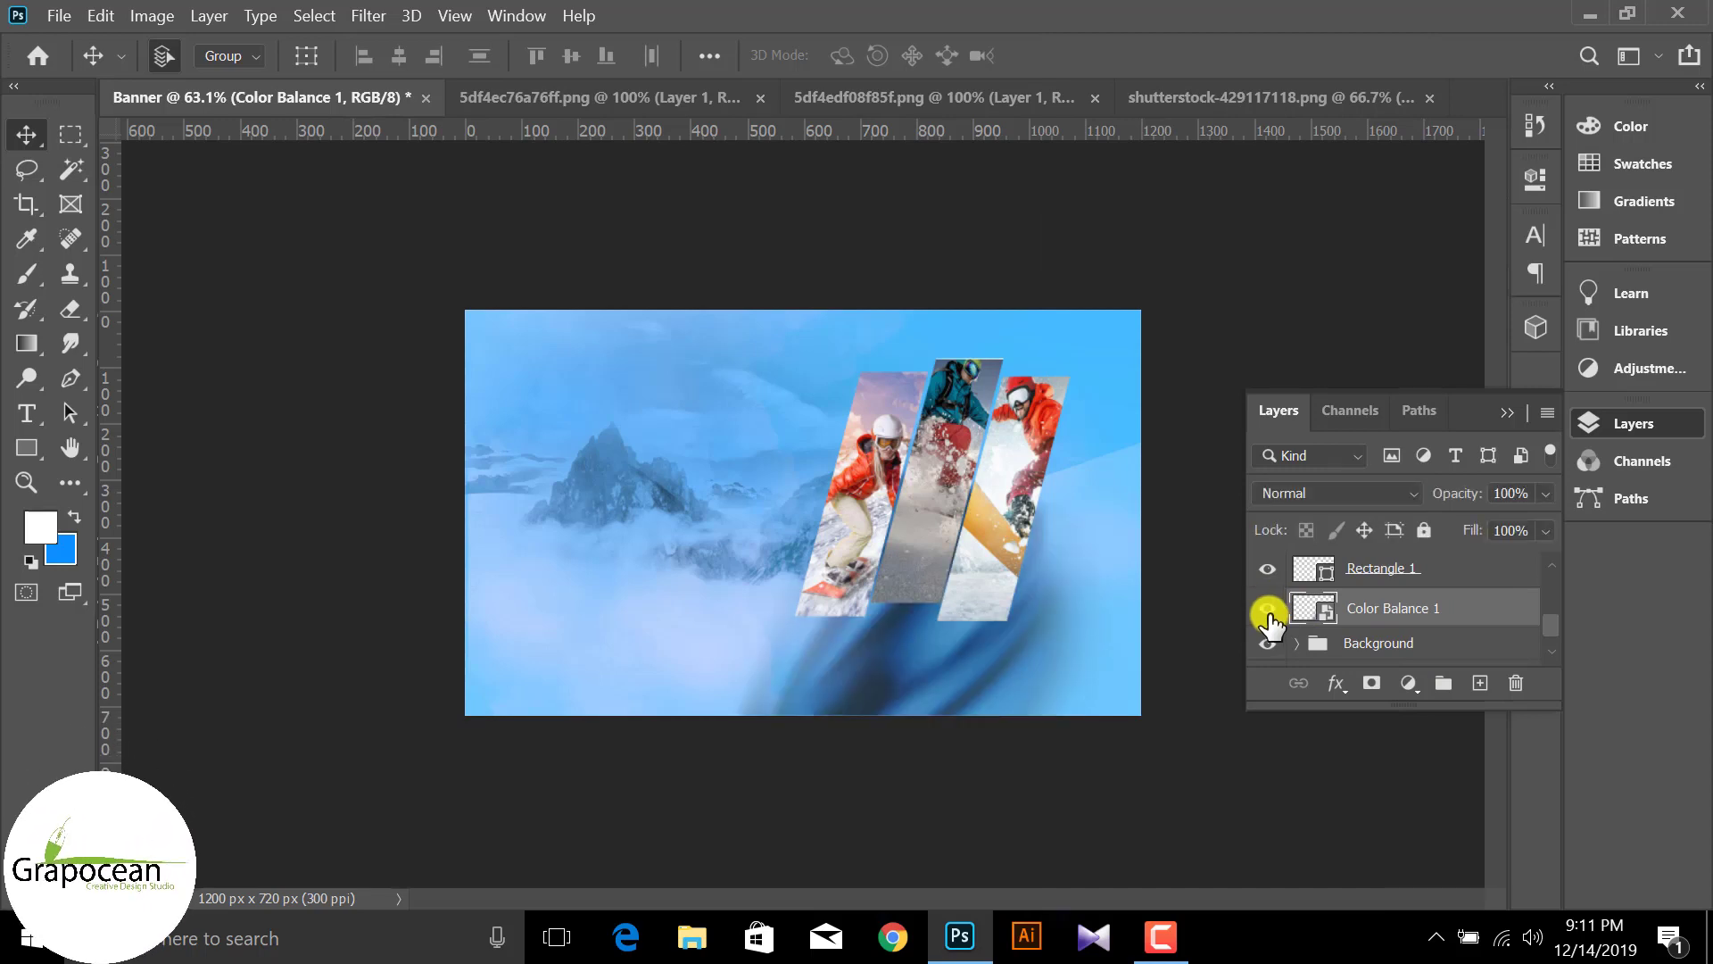
Step: Move the swoosh smart object into the Background group
{"action": "scroll", "coordinate": [907, 624], "scroll_direction": "up", "scroll_amount": 2}
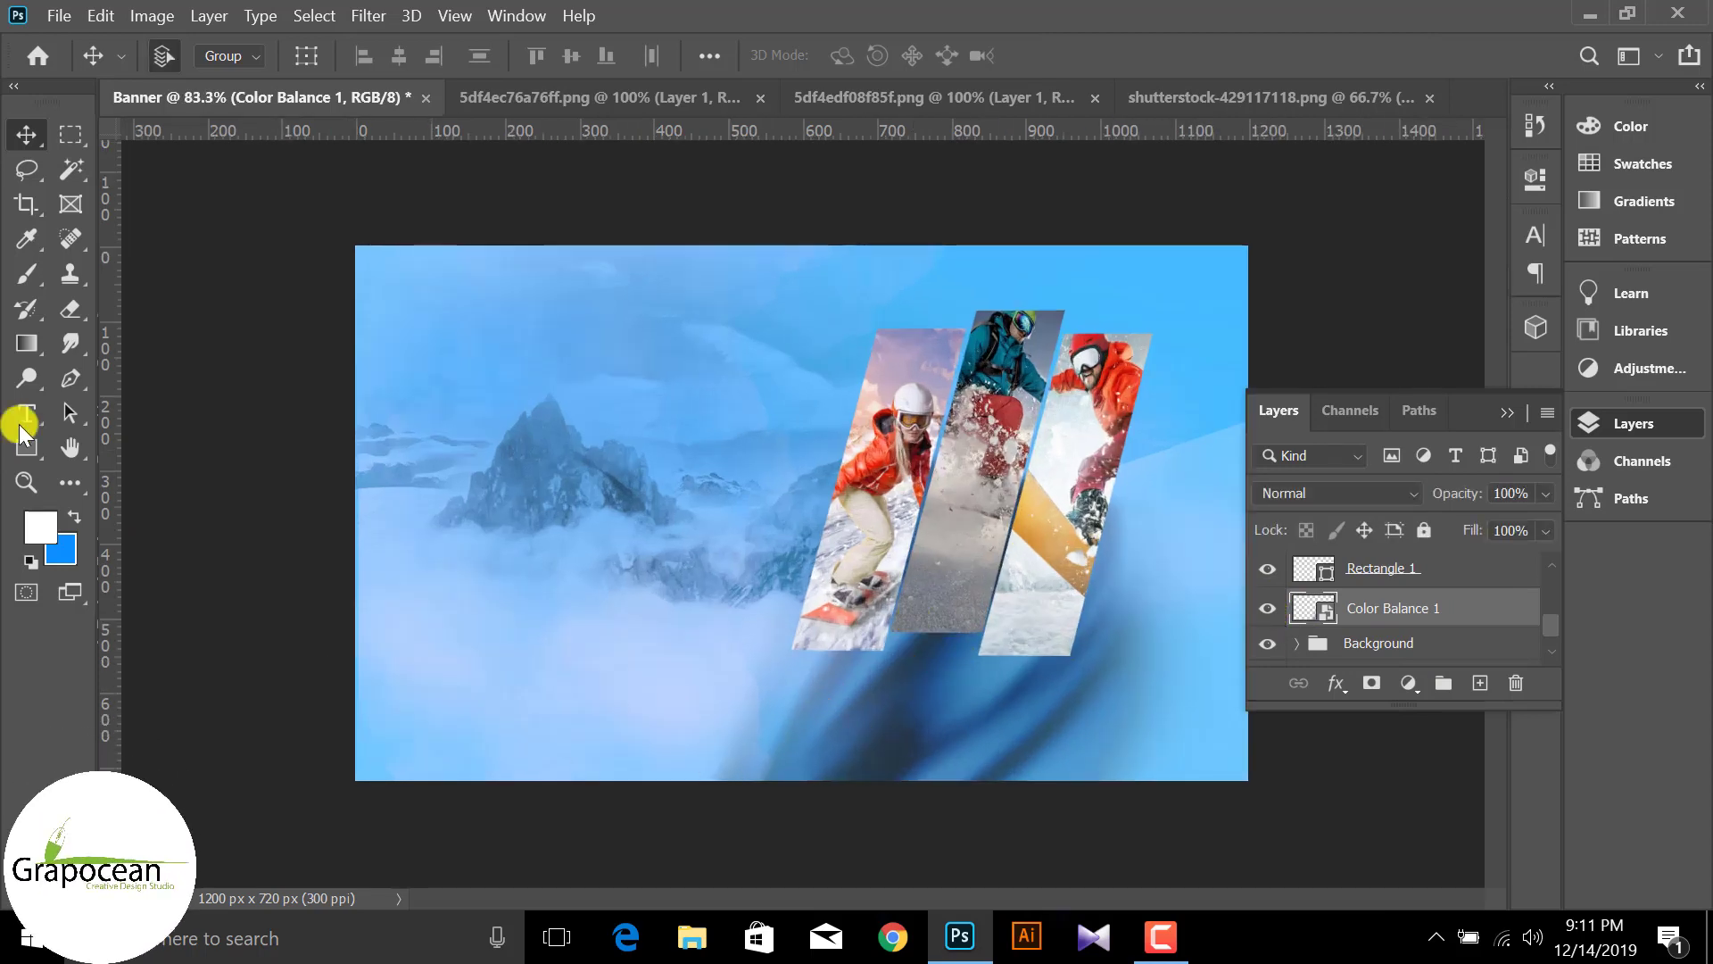
{"action": "left_click", "coordinate": [67, 379]}
{"action": "scroll", "coordinate": [1395, 613], "scroll_direction": "up", "scroll_amount": 2}
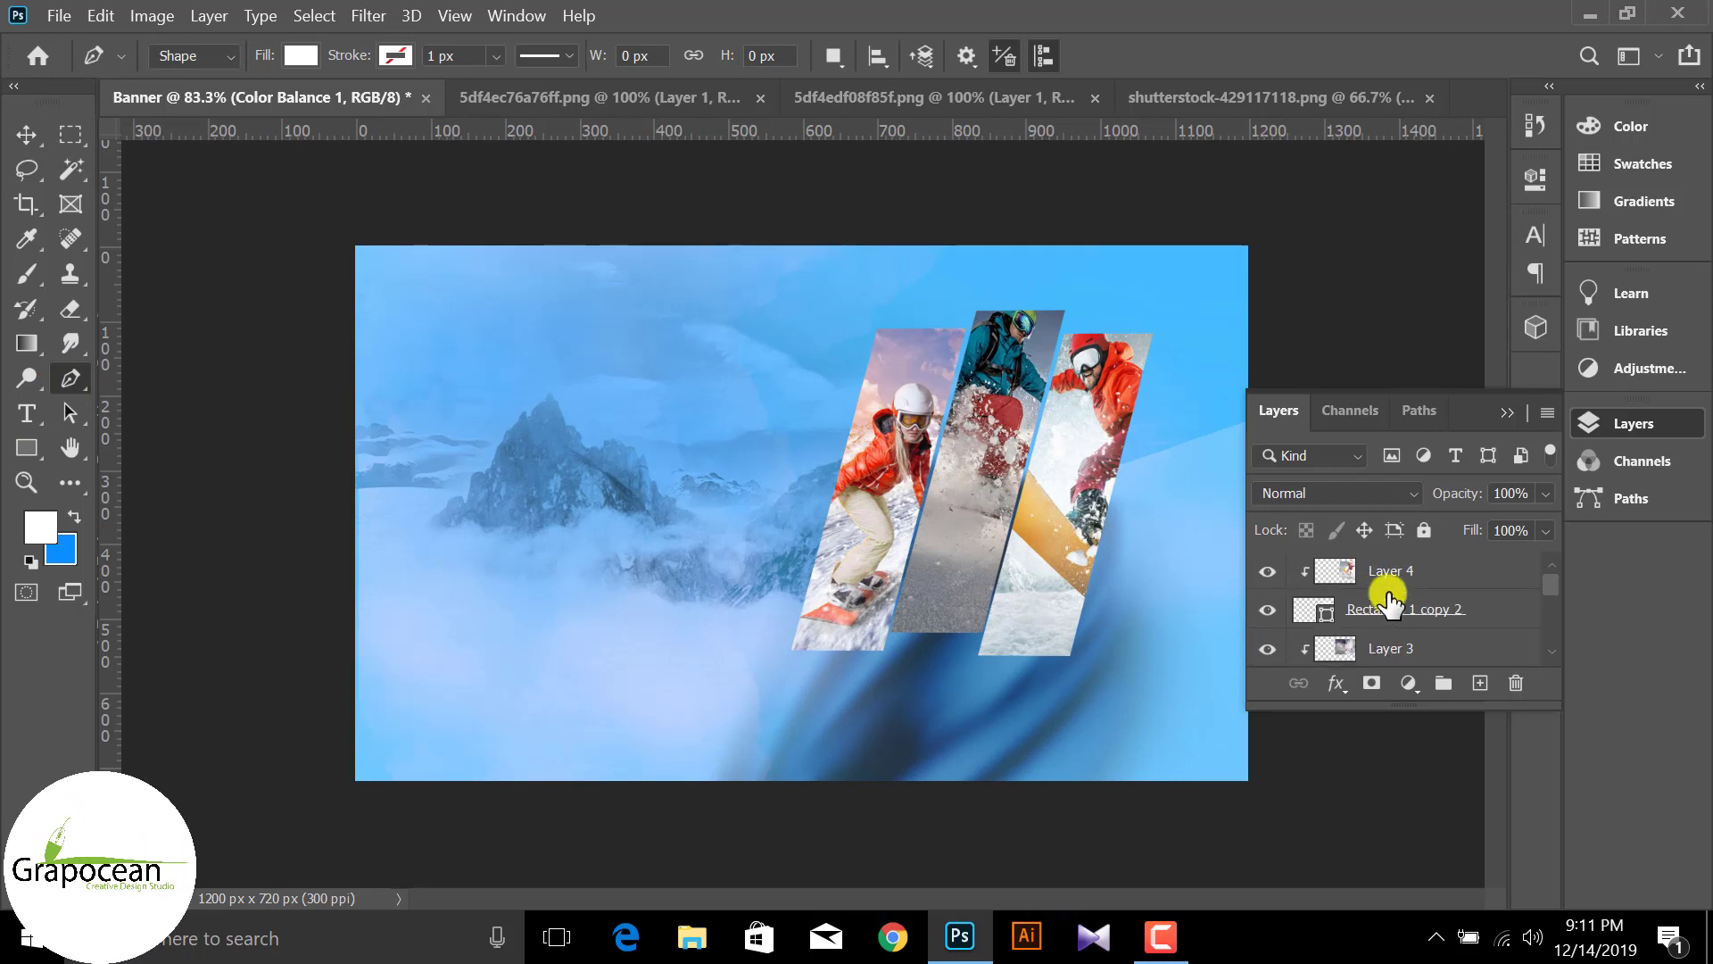
{"action": "scroll", "coordinate": [1392, 608], "scroll_direction": "down", "scroll_amount": 5}
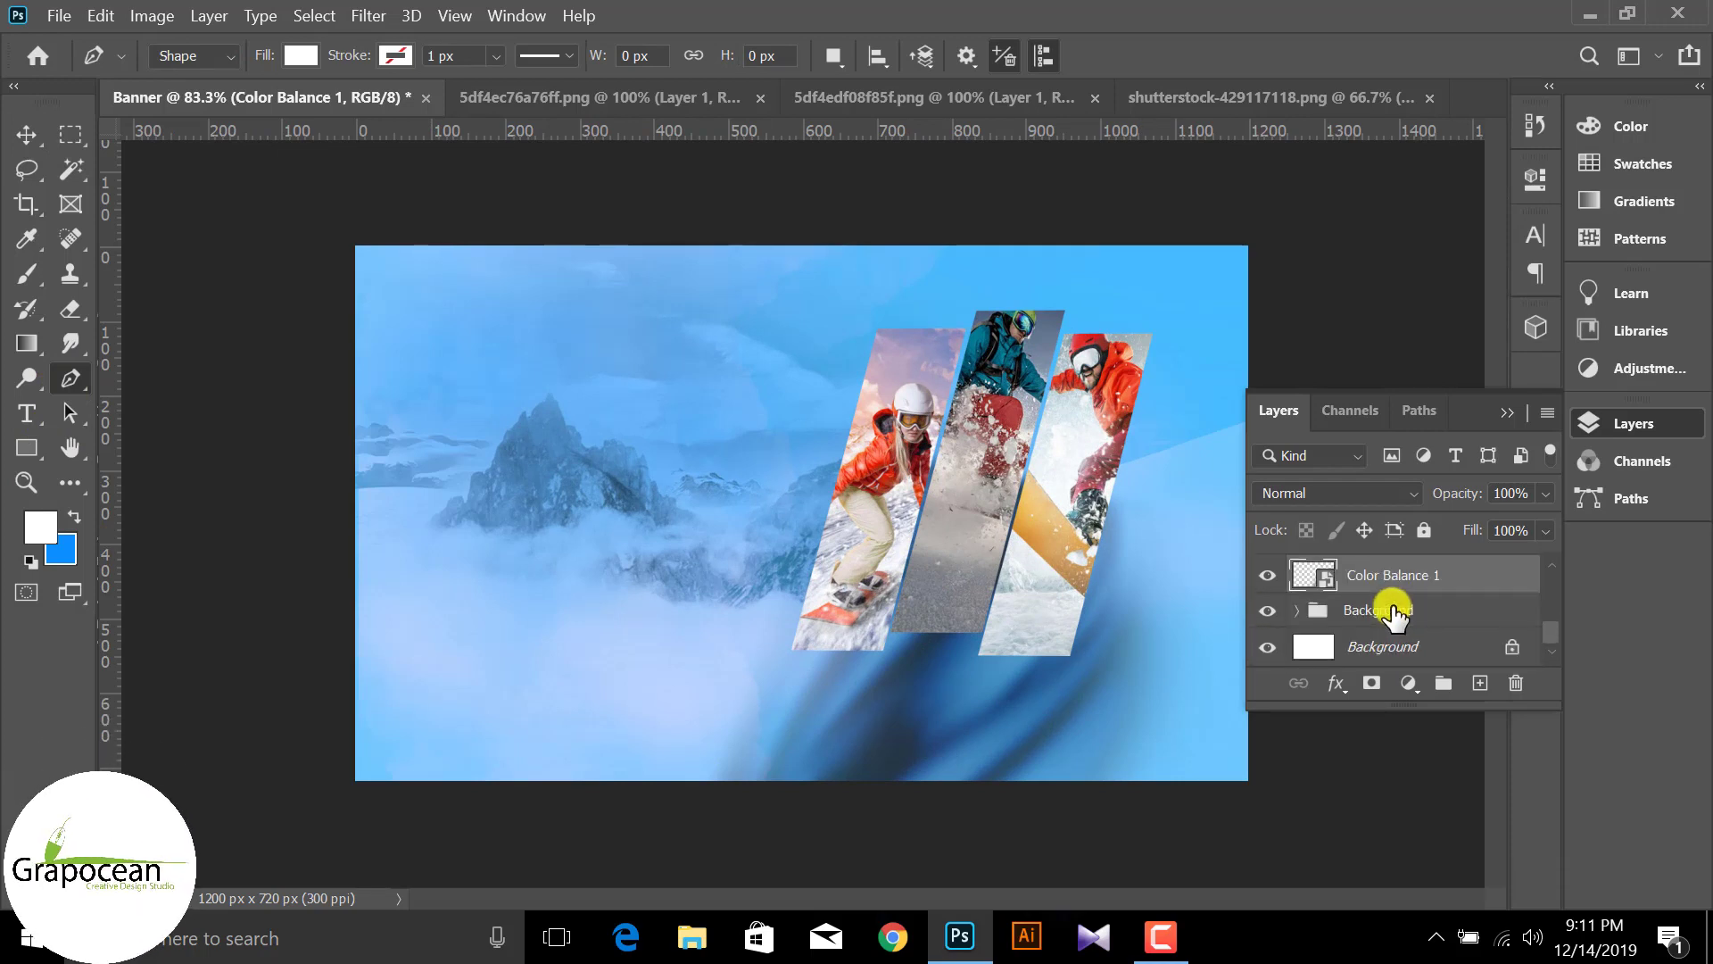
{"action": "scroll", "coordinate": [1394, 614], "scroll_direction": "up", "scroll_amount": 1}
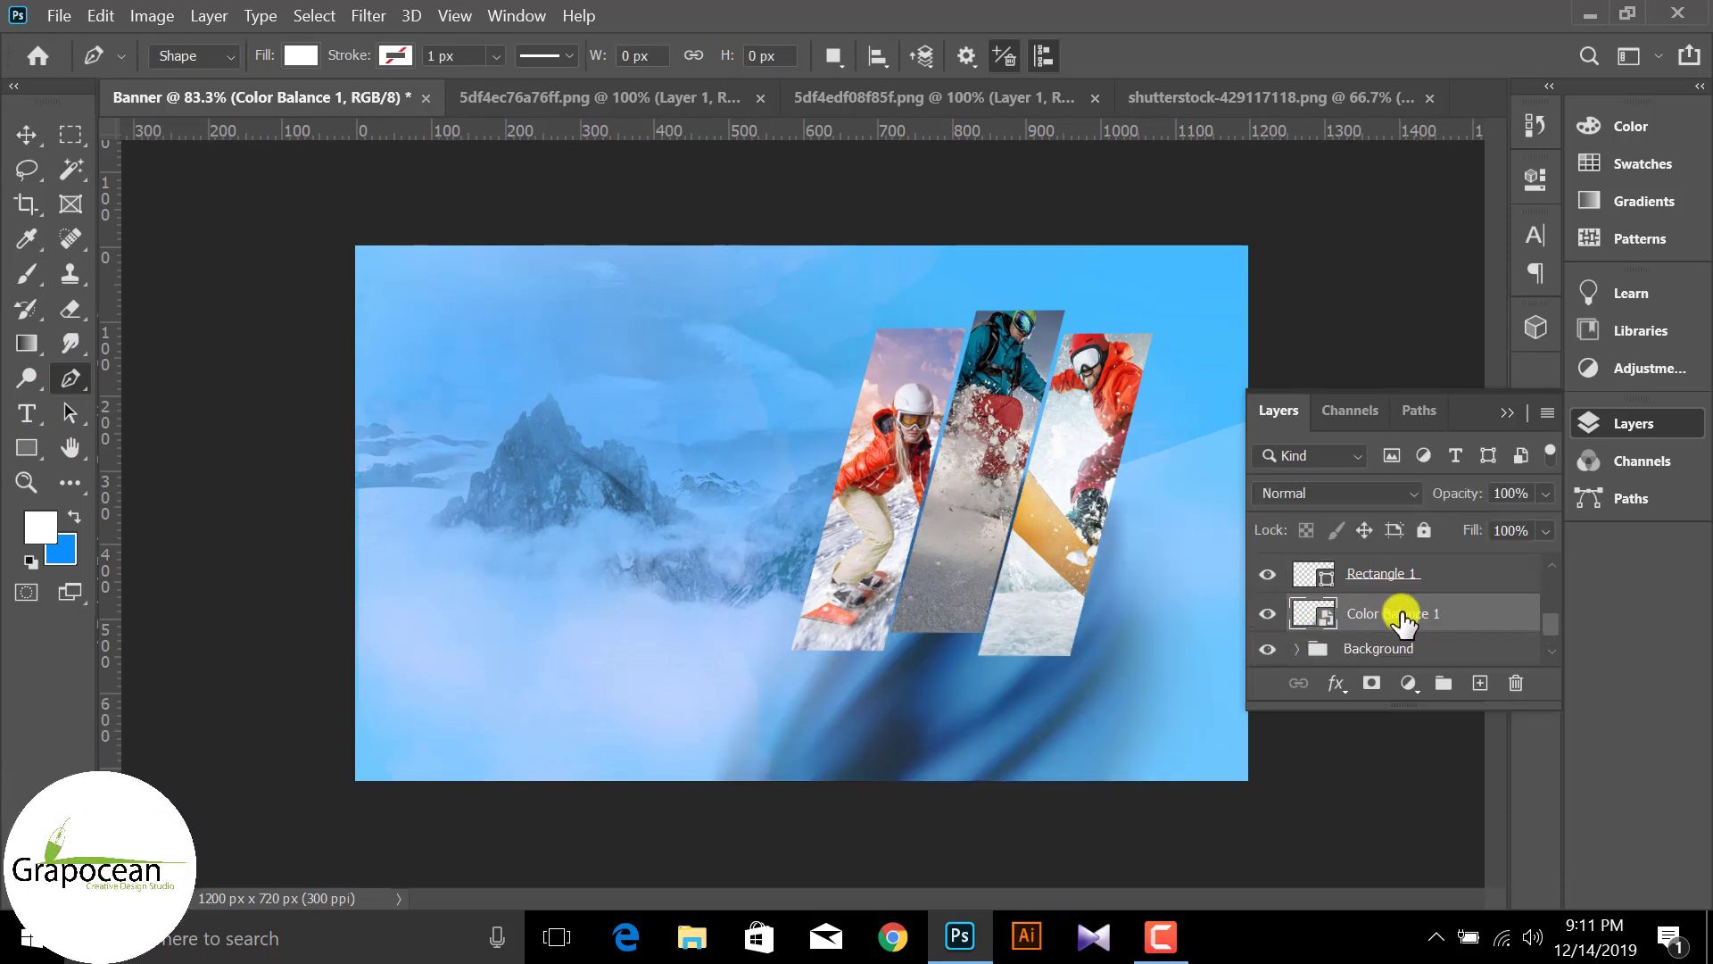
{"action": "left_click_drag", "start_coordinate": [1386, 649], "coordinate": [1280, 627]}
{"action": "left_click", "coordinate": [1267, 611]}
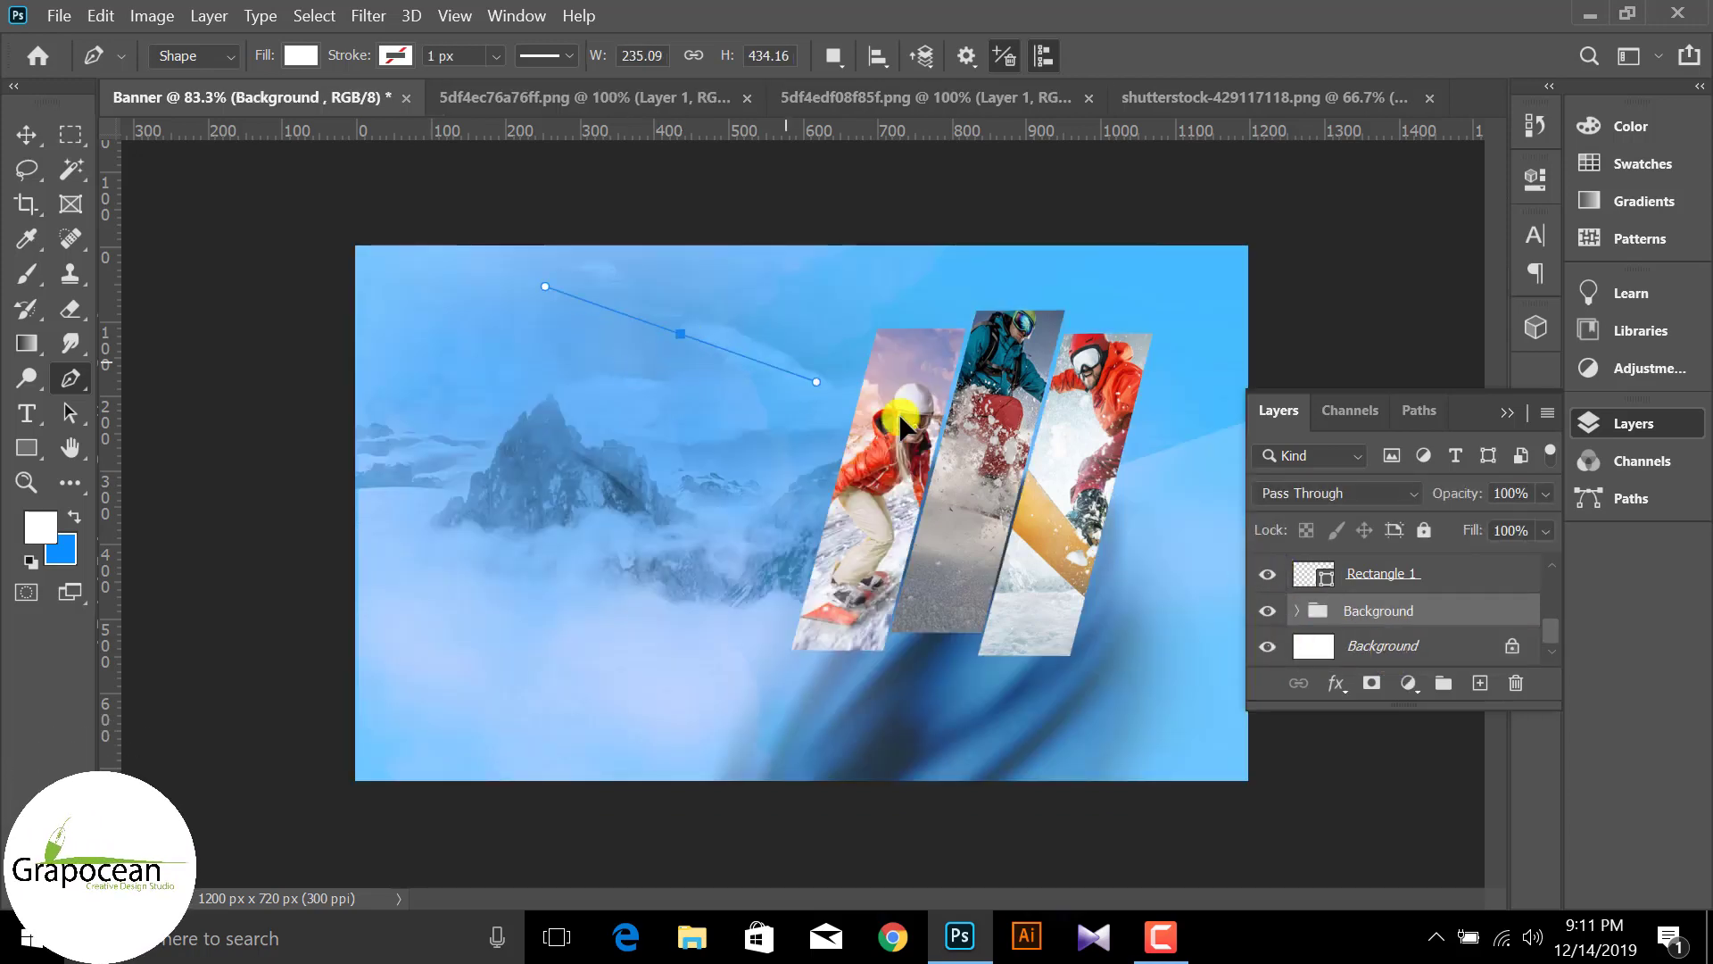
Step: Set the Move tool to auto-select layers and hide the Background group to isolate the strips
{"action": "left_click", "coordinate": [24, 125]}
{"action": "left_click_drag", "start_coordinate": [815, 322], "coordinate": [1032, 384]}
{"action": "key", "text": "ctrl+z"}
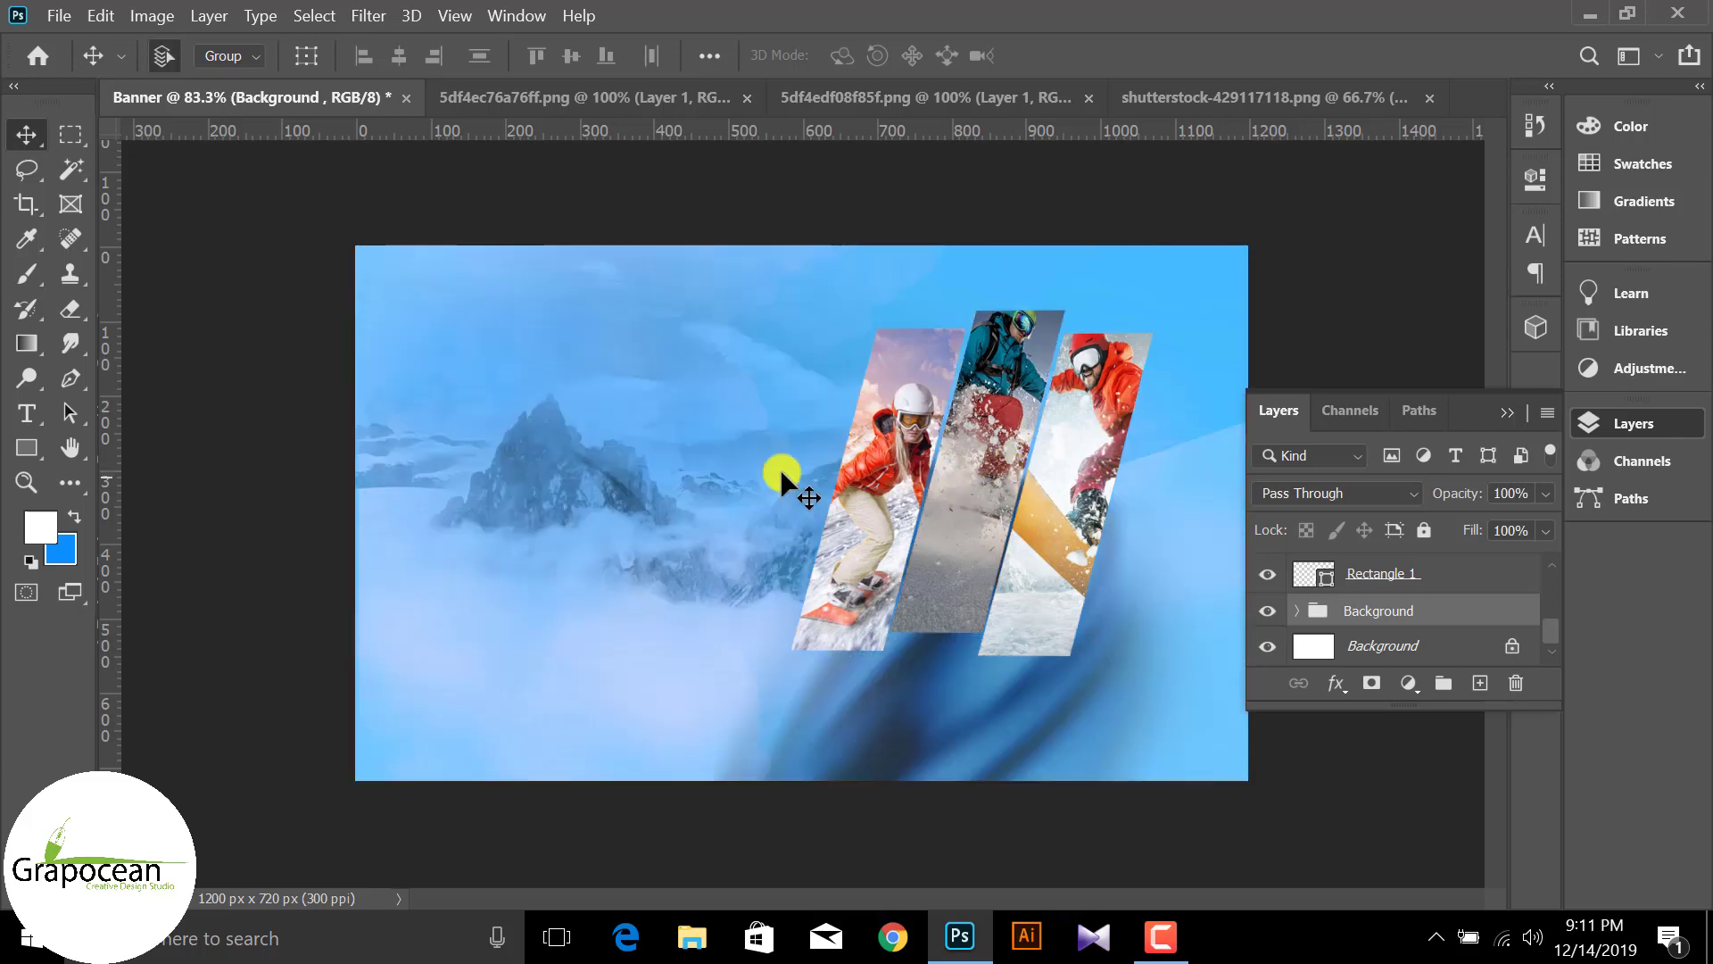
{"action": "left_click", "coordinate": [212, 71]}
{"action": "left_click", "coordinate": [1050, 473]}
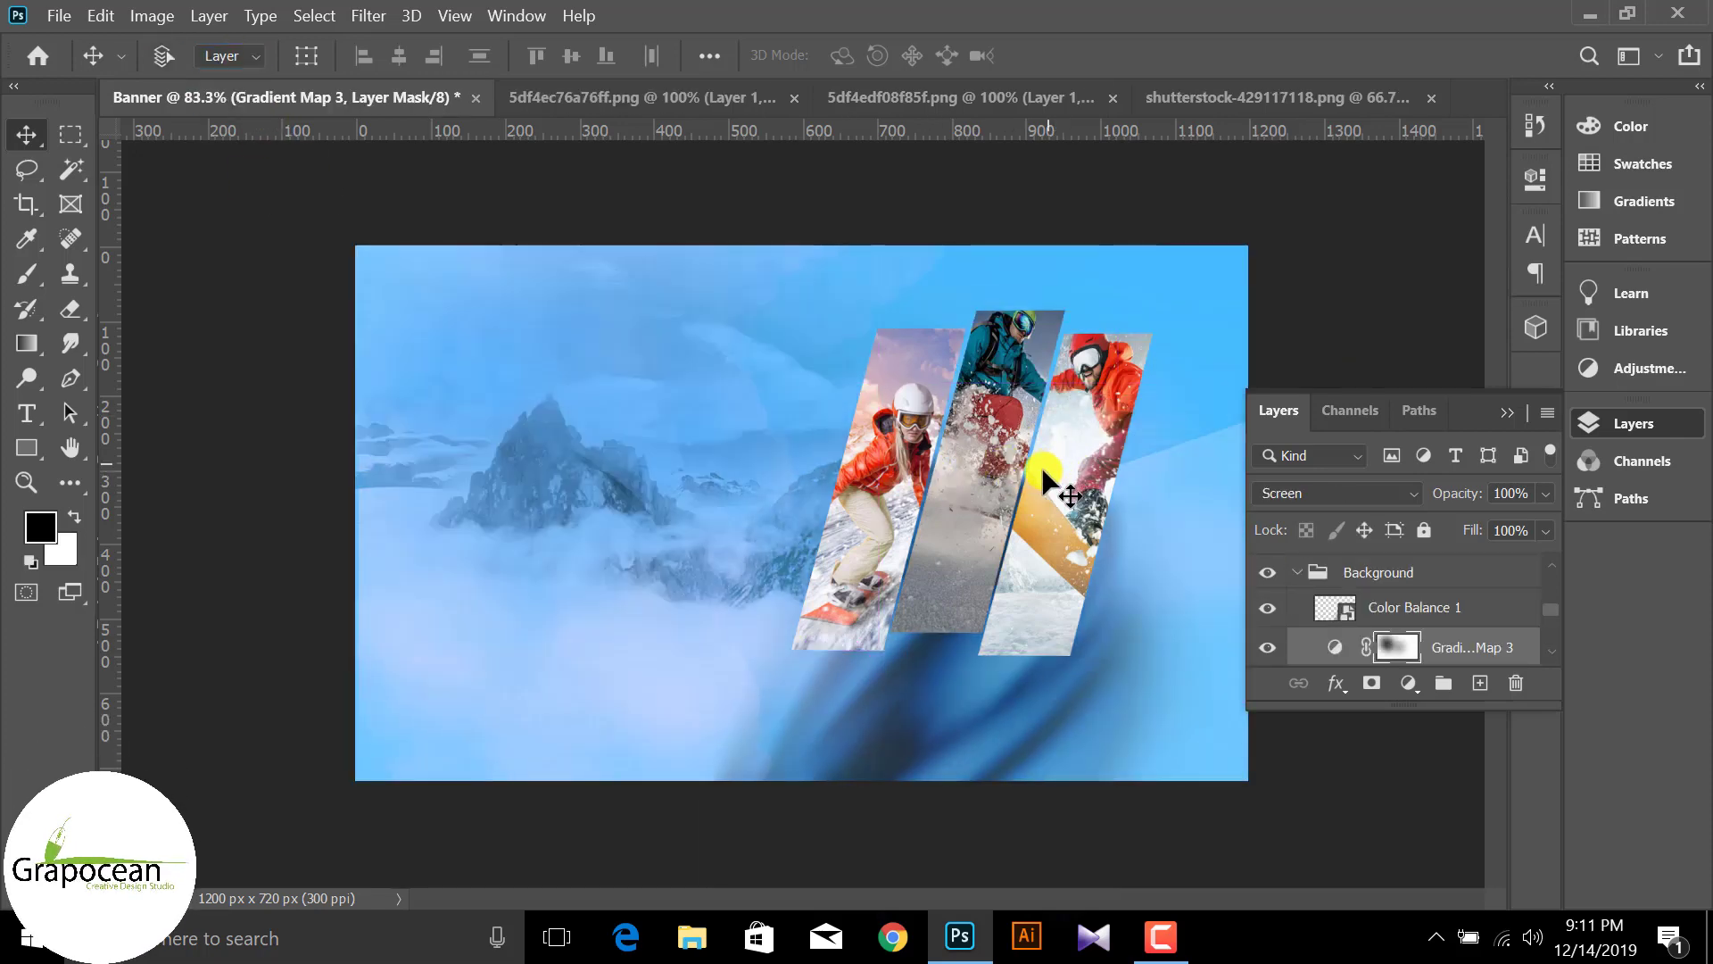
{"action": "left_click", "coordinate": [910, 437]}
{"action": "left_click", "coordinate": [1293, 616]}
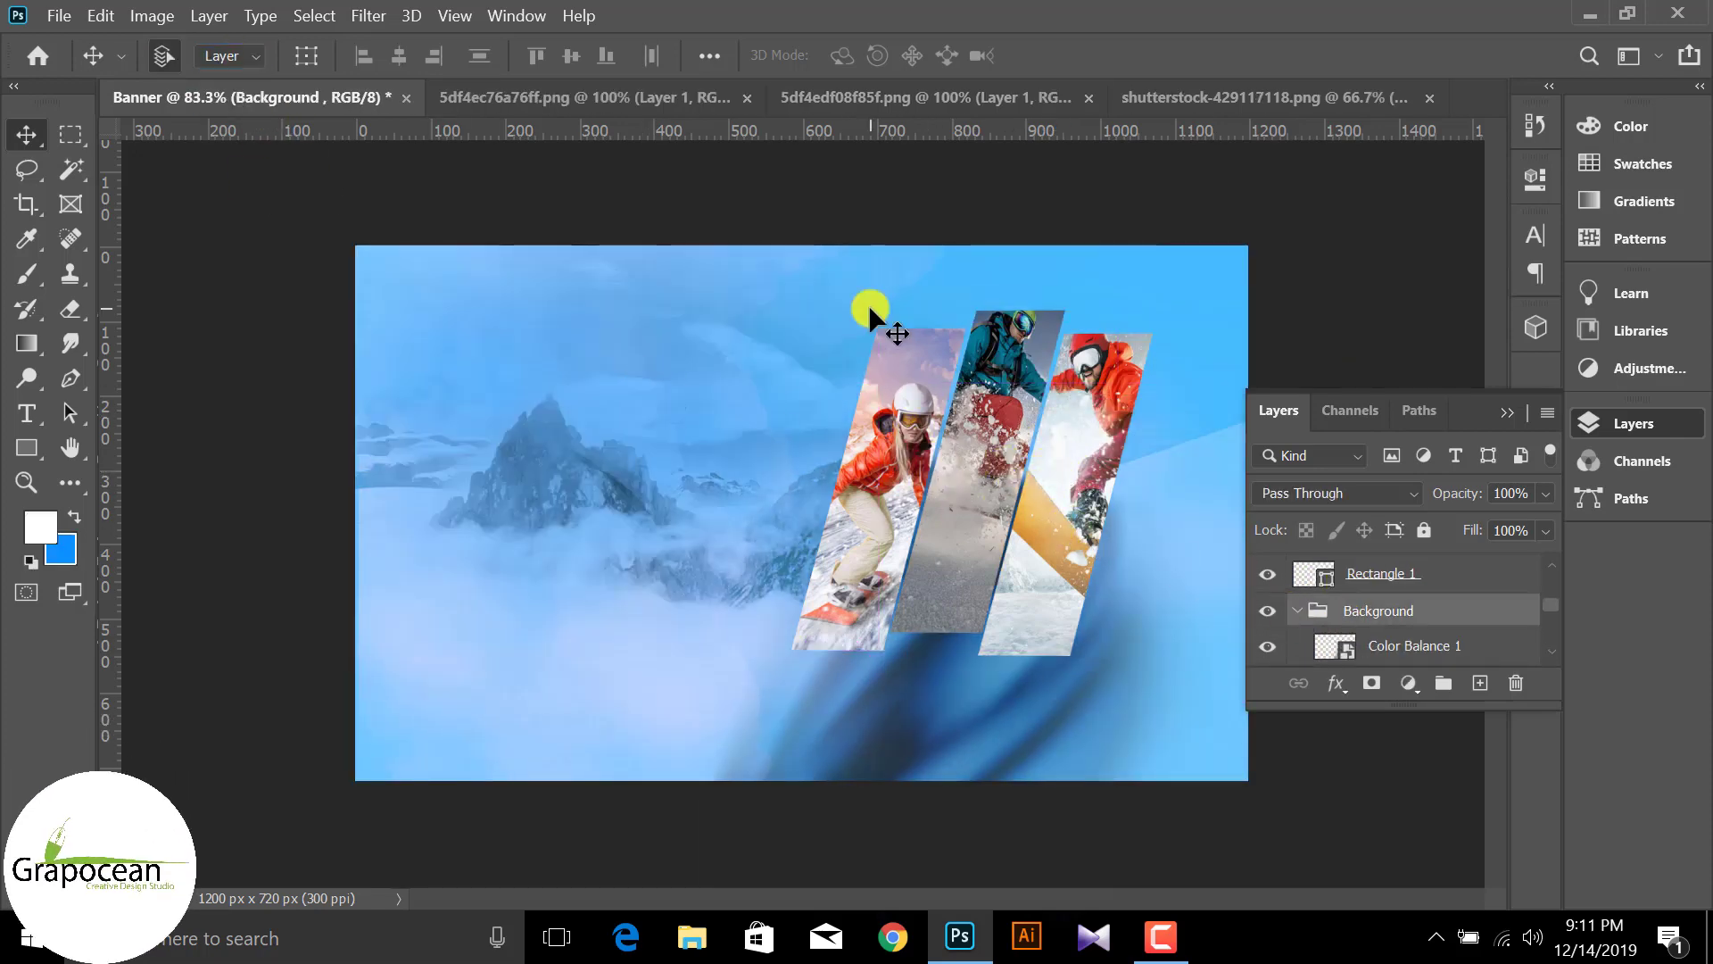
{"action": "left_click", "coordinate": [1267, 610]}
Step: Group the Rectangle 1 photo strips and name the group 'Image Shape'
{"action": "left_click_drag", "start_coordinate": [634, 286], "coordinate": [1115, 669]}
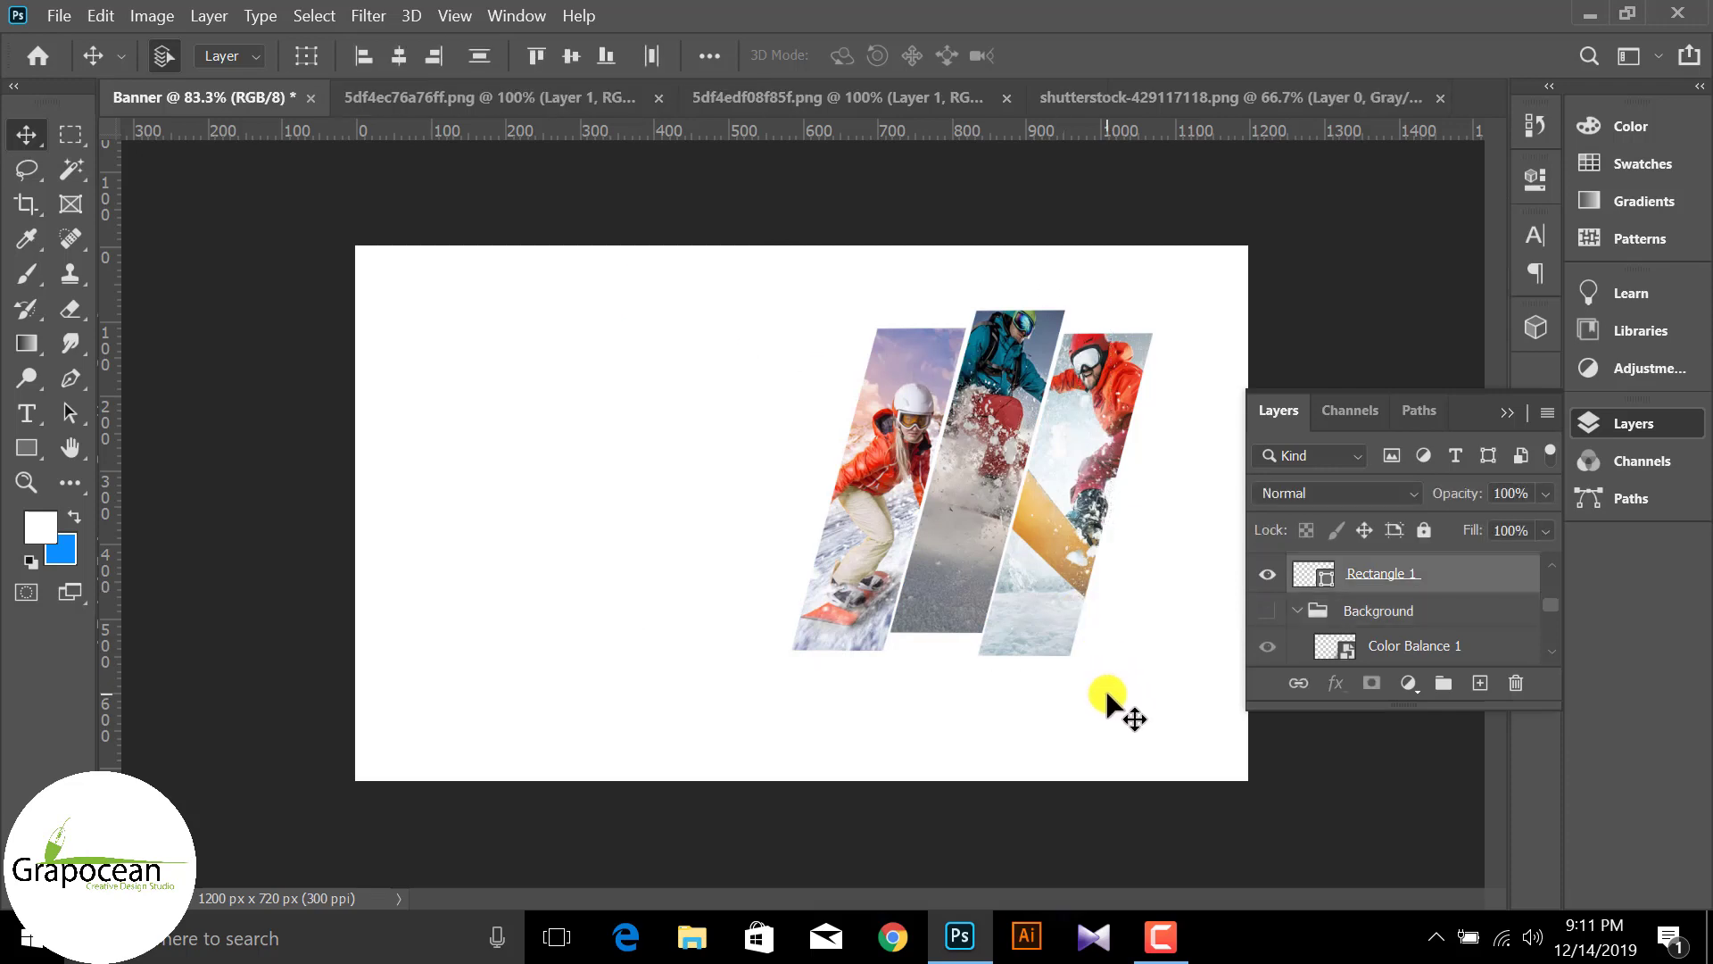
{"action": "key", "text": "ctrl+g"}
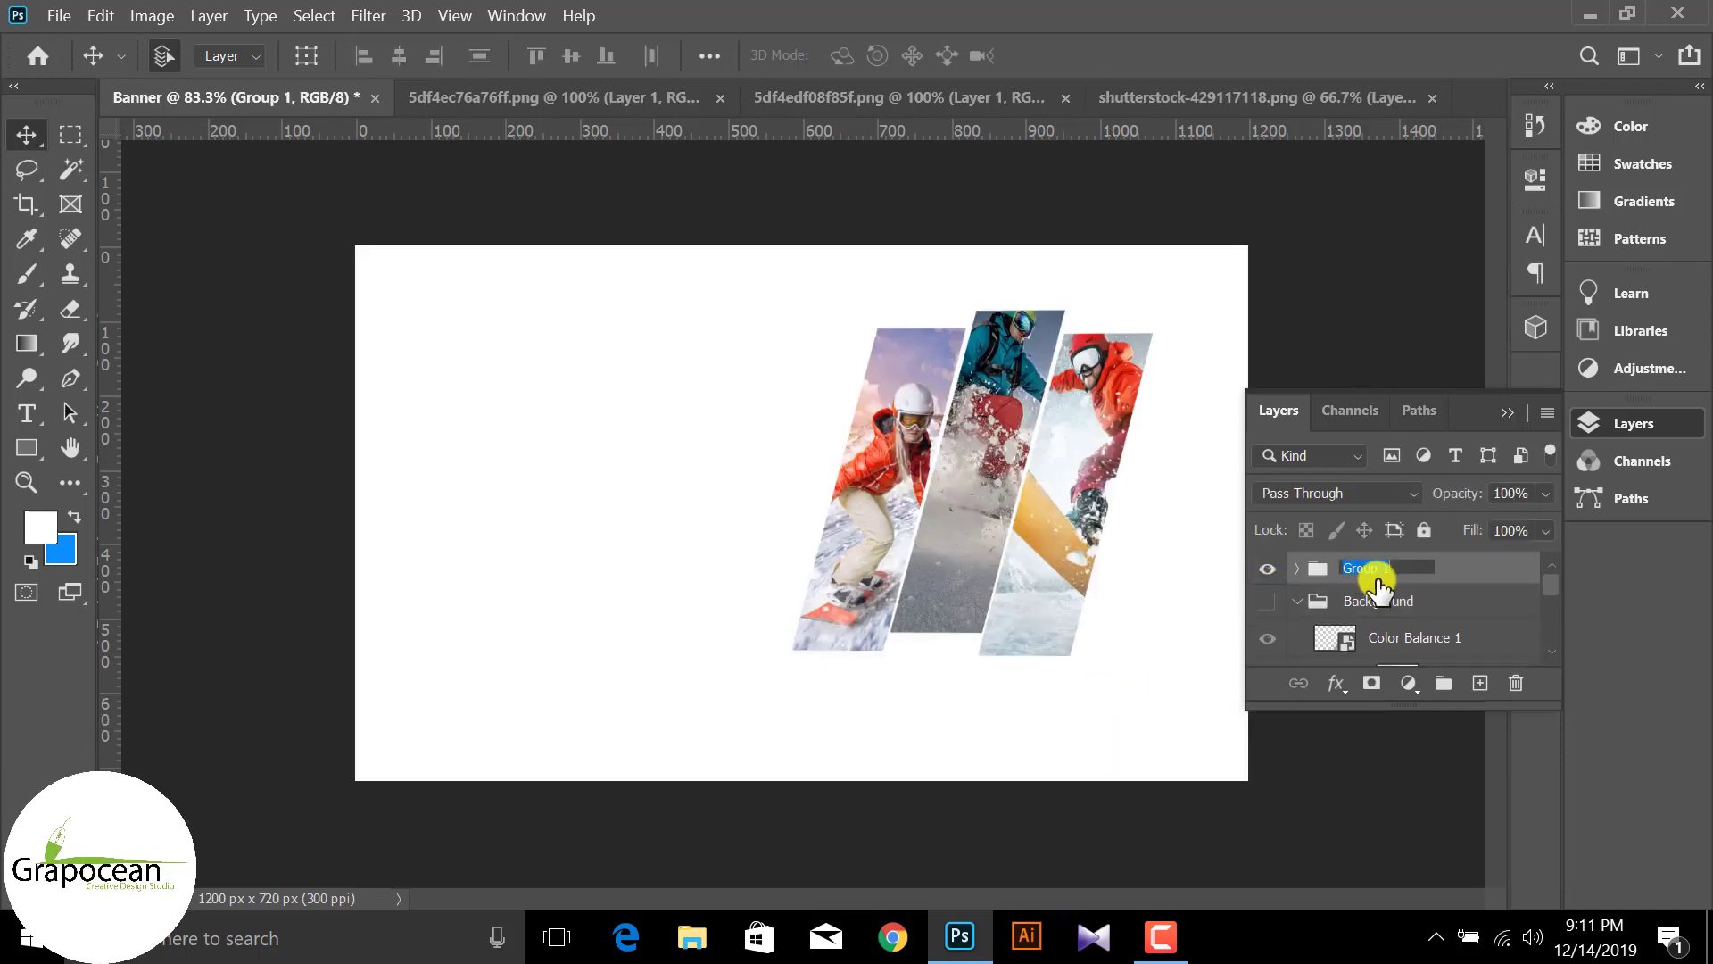
{"action": "type", "text": "Image Shape"}
{"action": "left_click", "coordinate": [1268, 603]}
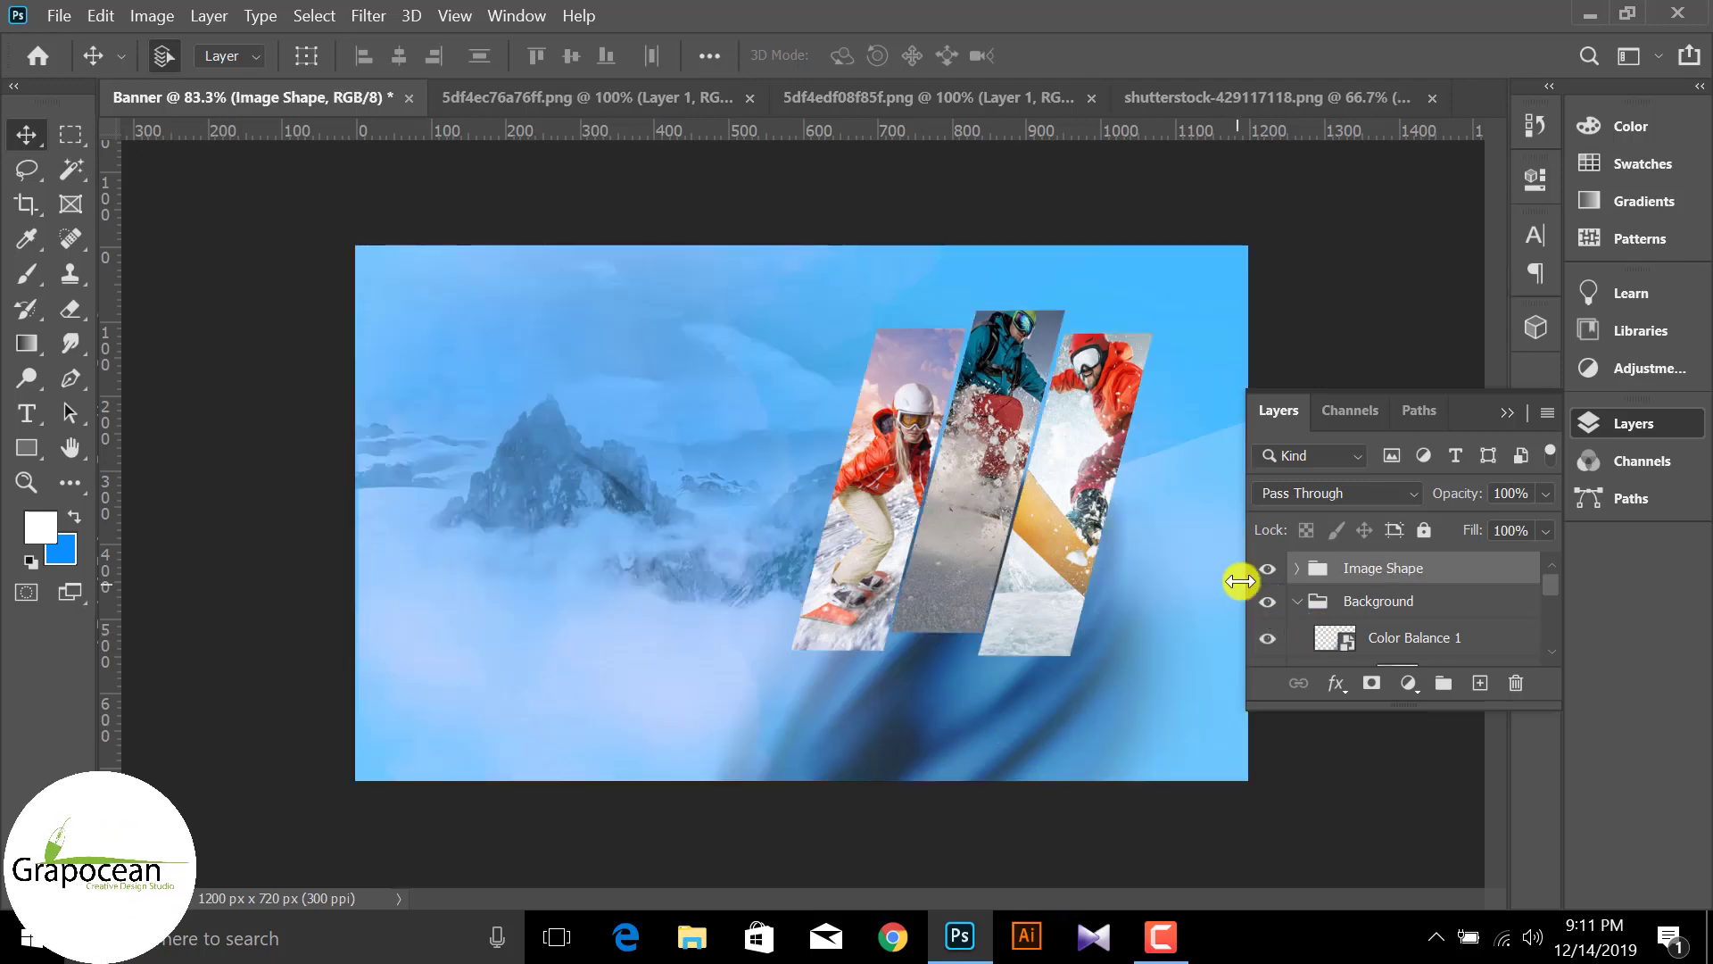
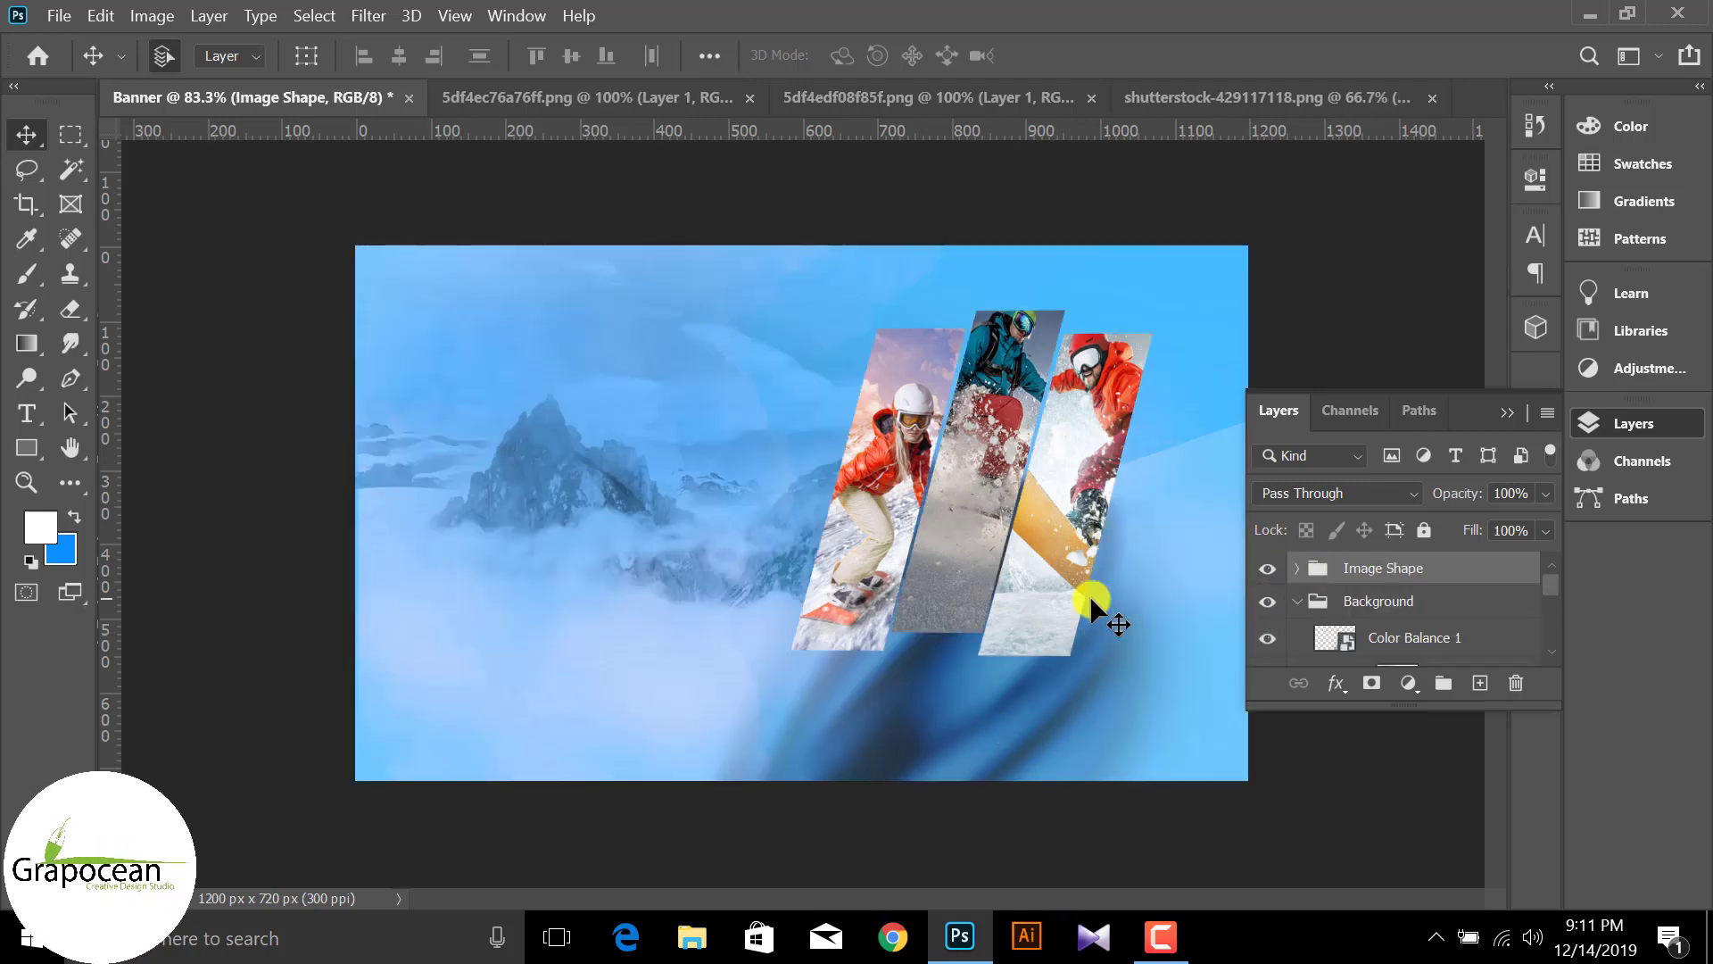
Step: Paint a soft black blob on a new layer below the photo strips
{"action": "left_click", "coordinate": [26, 273]}
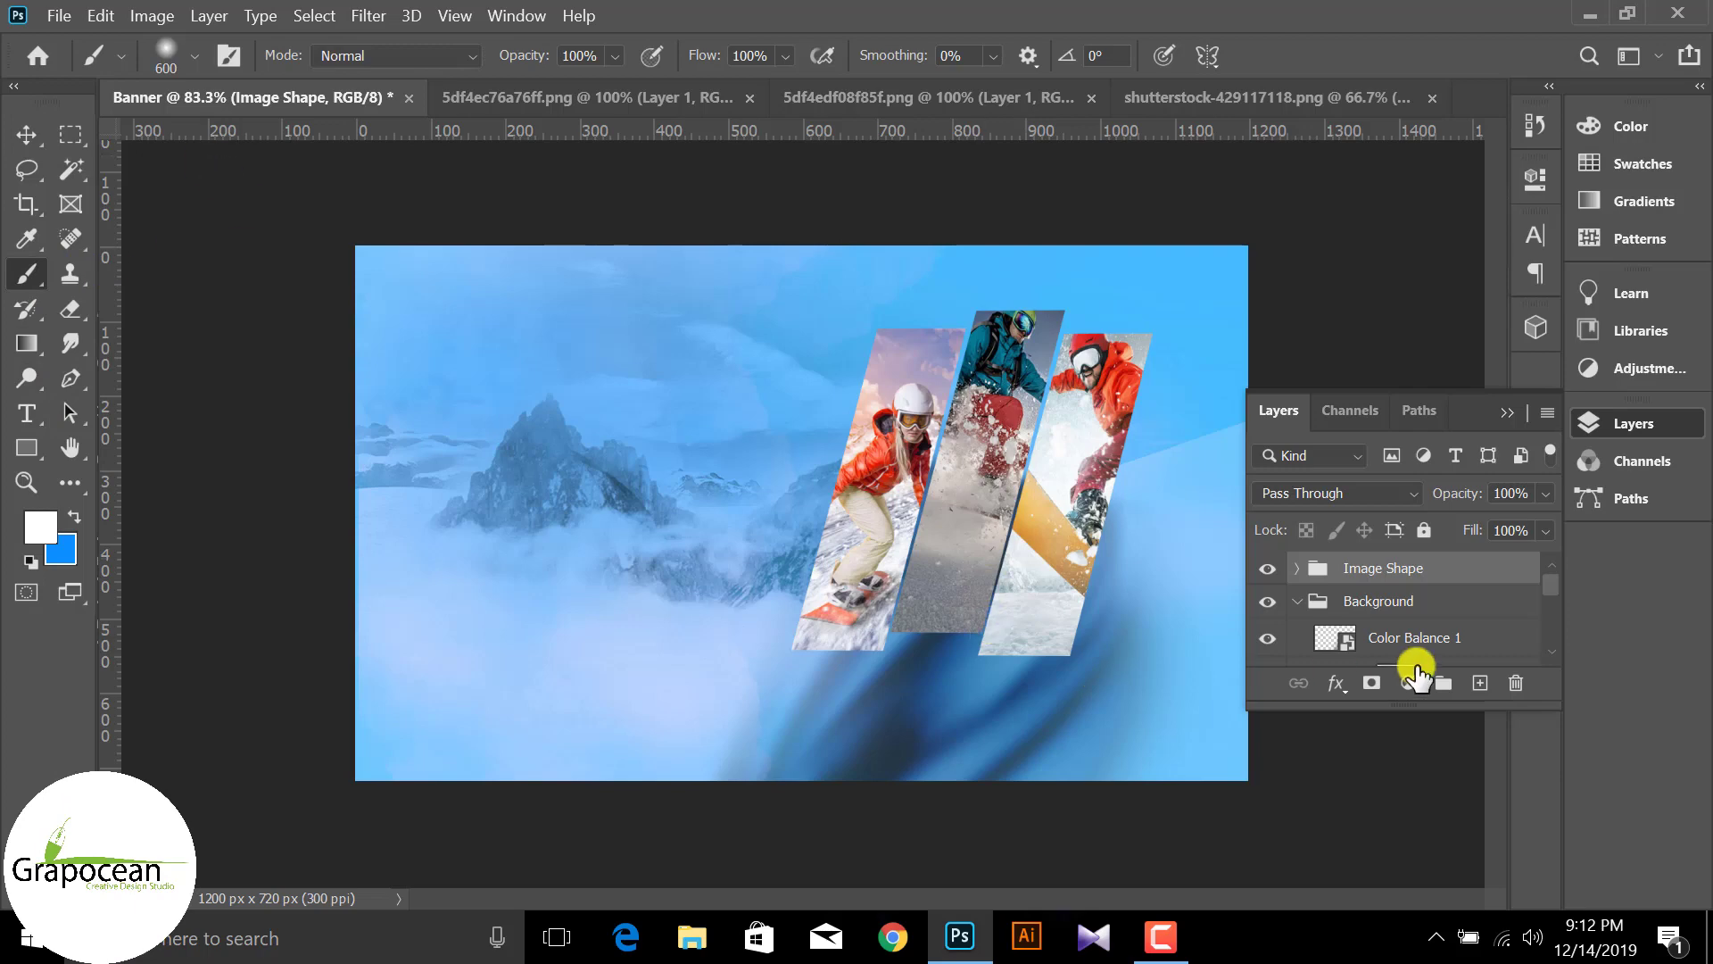
{"action": "left_click", "coordinate": [1483, 683]}
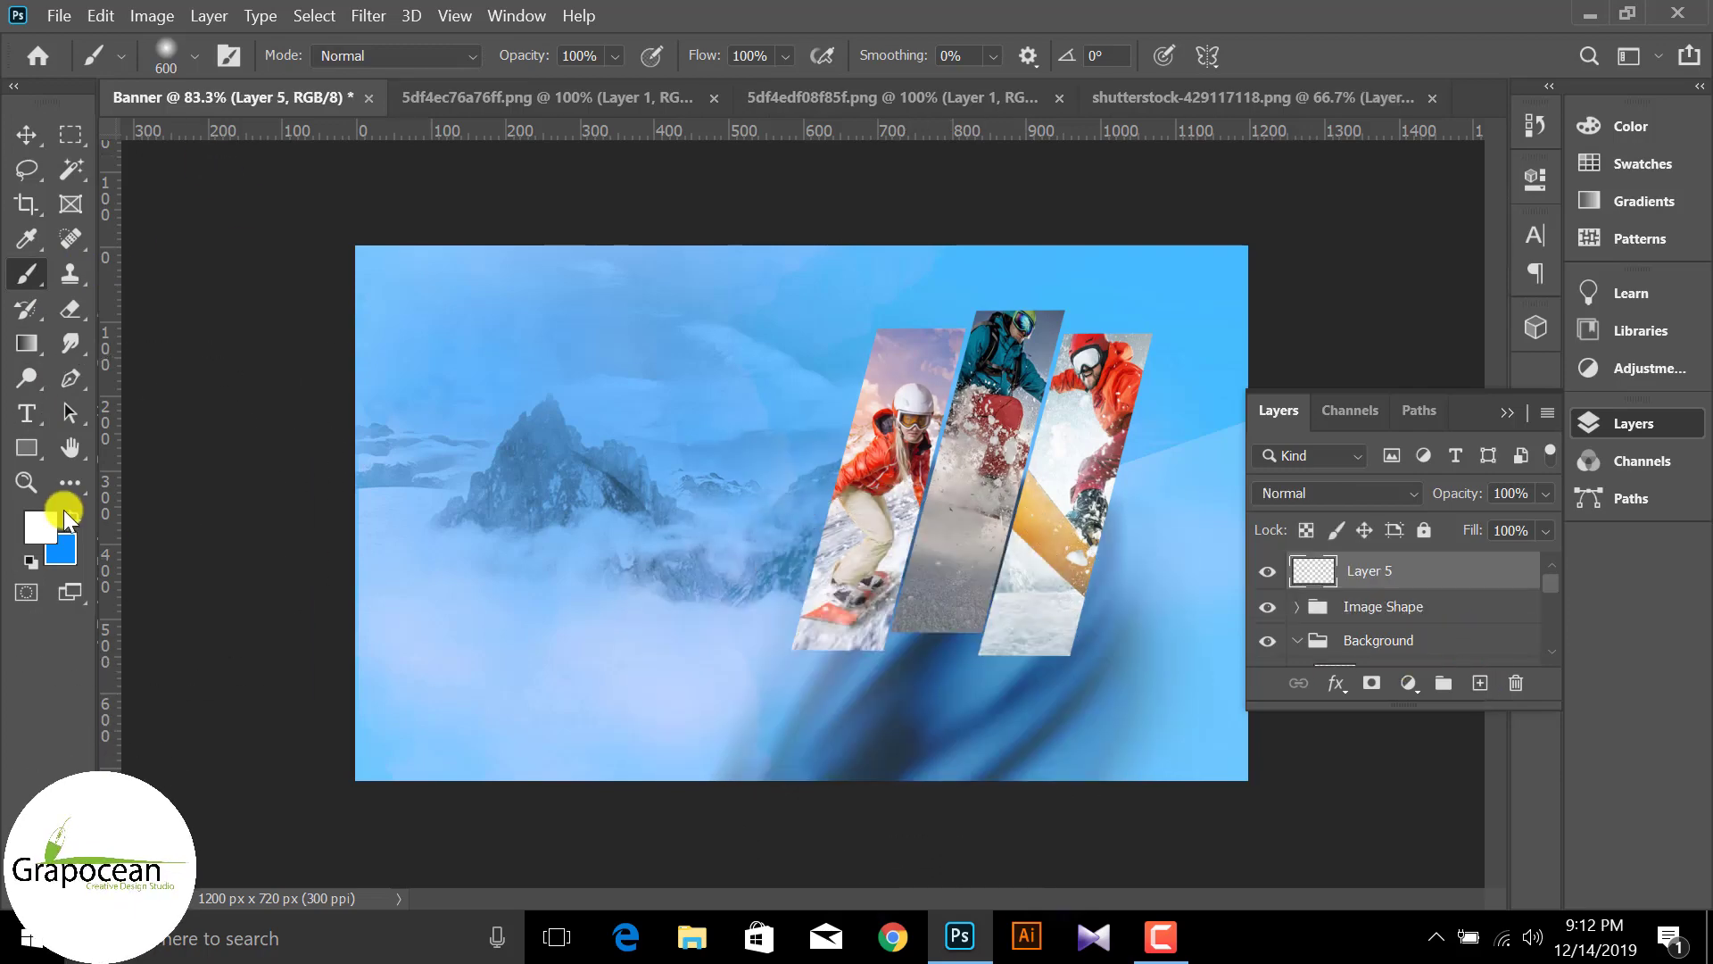
{"action": "left_click", "coordinate": [55, 526]}
{"action": "left_click", "coordinate": [1461, 433]}
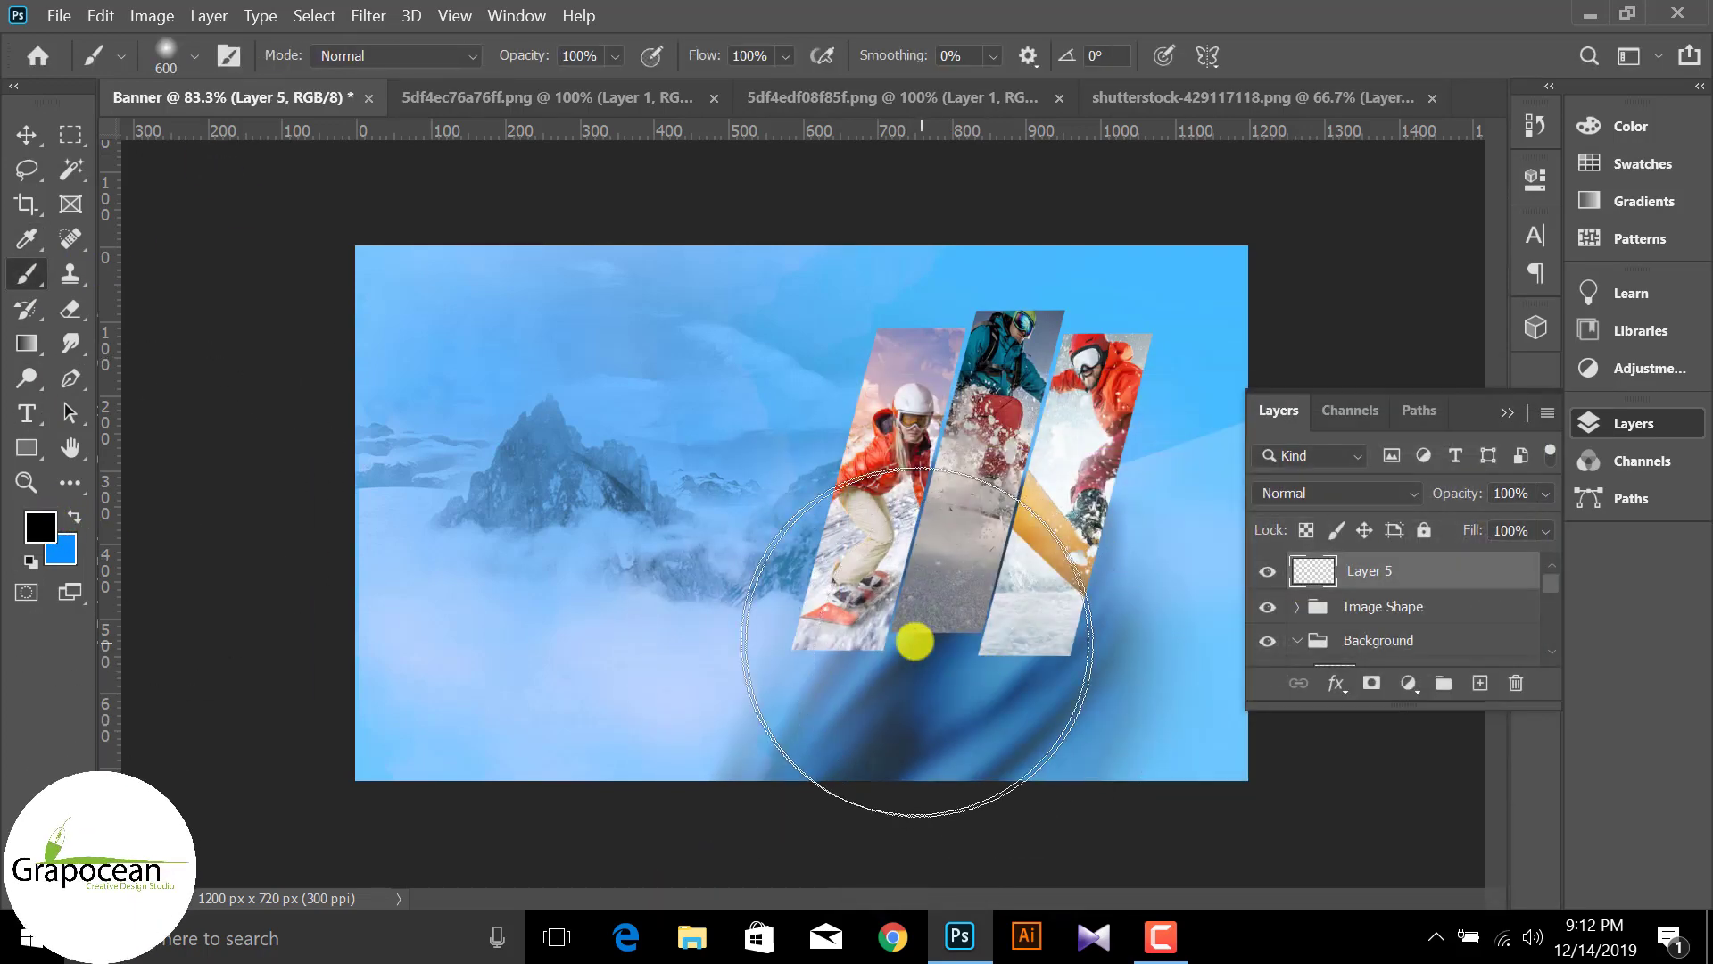
{"action": "left_click", "coordinate": [918, 639]}
Step: Squash the blob into a flat shape and move its layer beneath the Image Shape group
{"action": "left_click", "coordinate": [37, 133]}
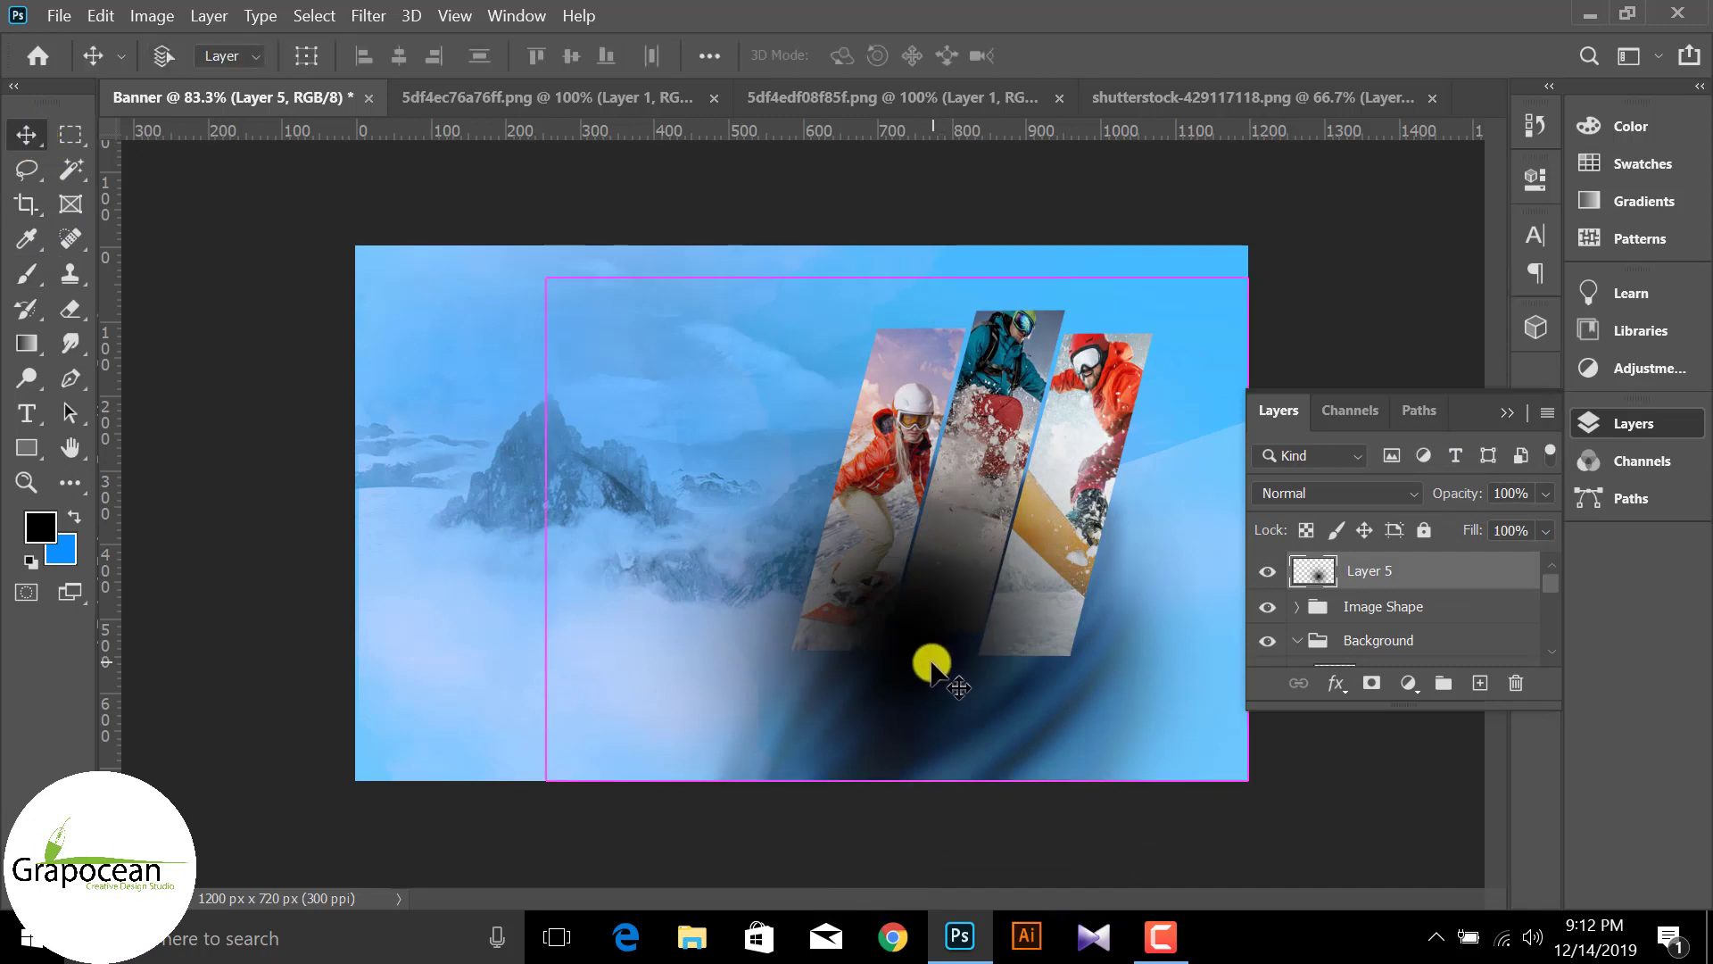
{"action": "key", "text": "ctrl+t"}
{"action": "mouse_move", "coordinate": [897, 277]}
{"action": "left_mouse_down"}
{"action": "mouse_move", "coordinate": [941, 685]}
{"action": "mouse_move", "coordinate": [930, 651]}
{"action": "left_mouse_up"}
{"action": "left_click", "coordinate": [1278, 55]}
{"action": "mouse_move", "coordinate": [1370, 572]}
{"action": "left_mouse_down"}
{"action": "mouse_move", "coordinate": [1407, 613]}
{"action": "mouse_move", "coordinate": [1405, 564]}
{"action": "left_mouse_up"}
{"action": "left_click_drag", "start_coordinate": [929, 655], "coordinate": [1080, 721]}
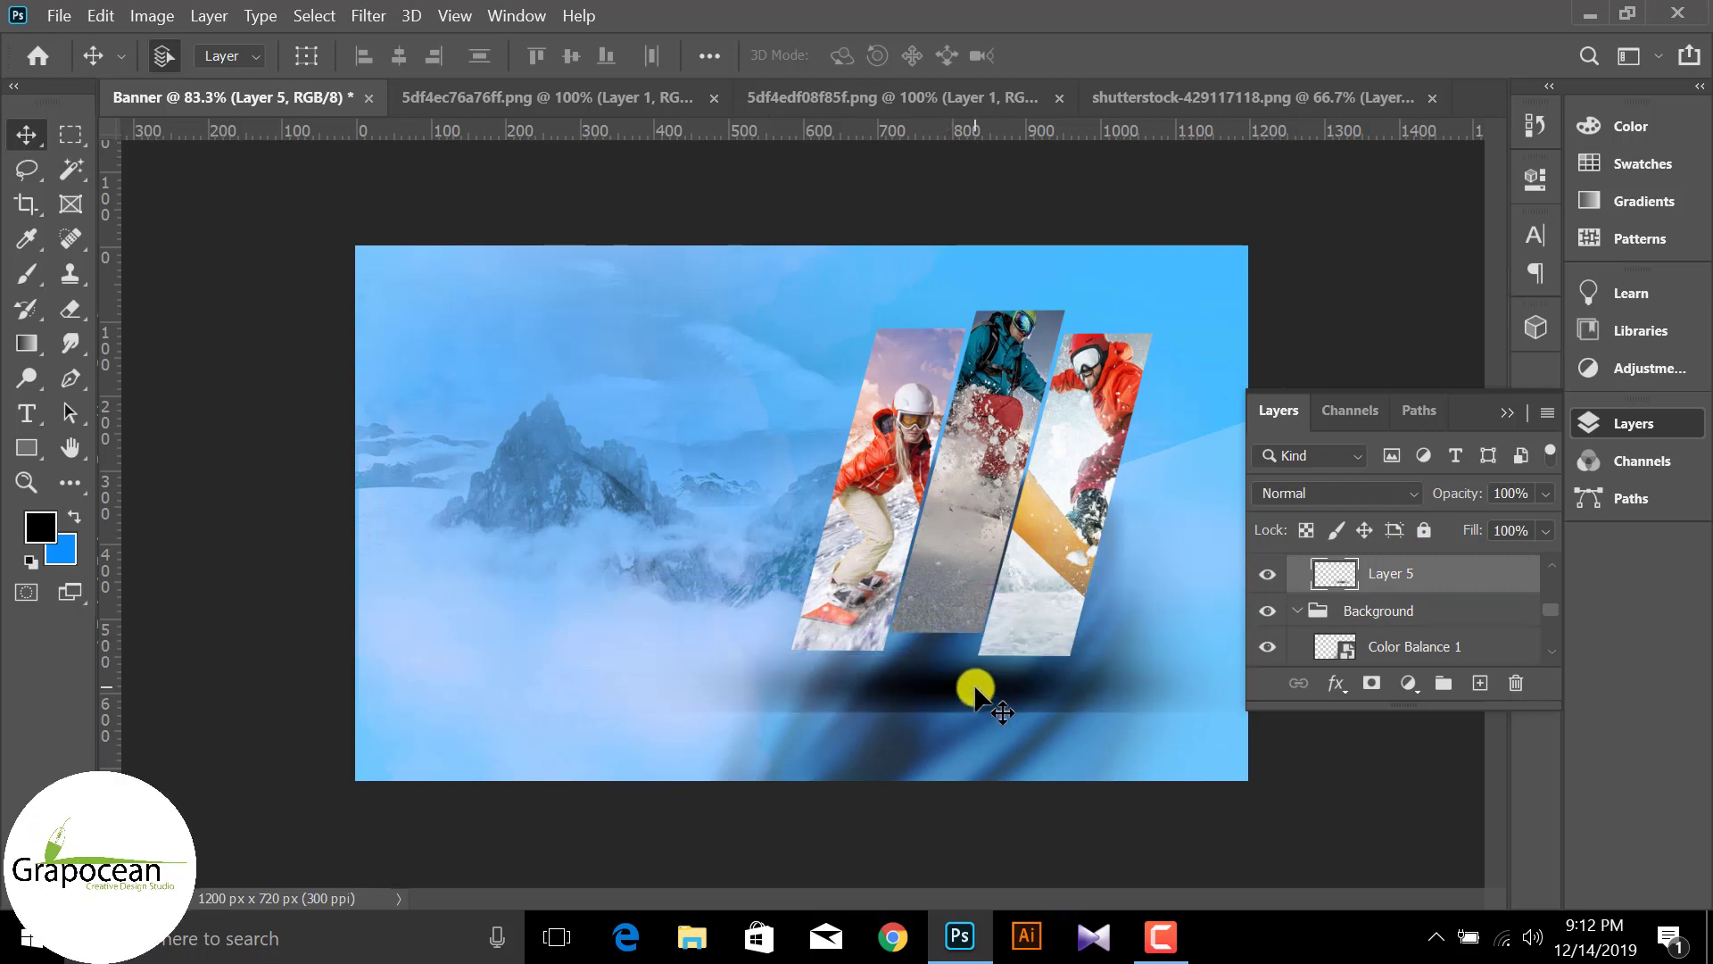
Step: Flatten the shadow further and position it right under the strip bottoms
{"action": "key", "text": "ctrl+t"}
{"action": "left_click_drag", "start_coordinate": [949, 714], "coordinate": [926, 660]}
{"action": "left_click", "coordinate": [1278, 56]}
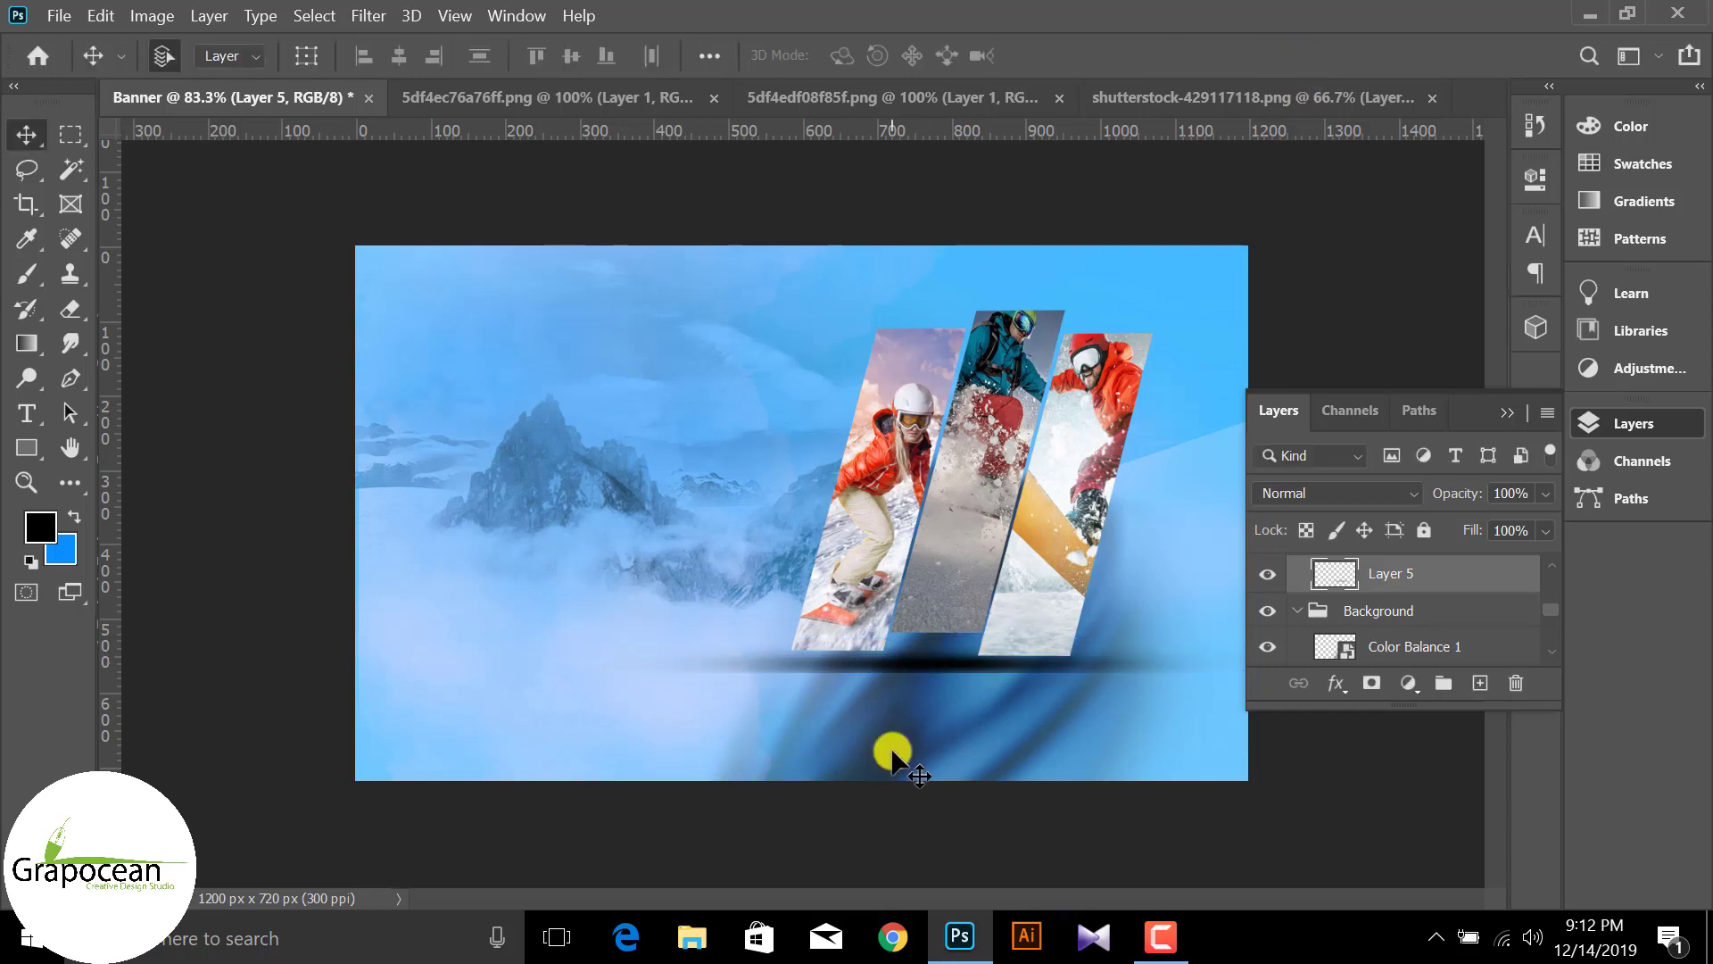
{"action": "scroll", "coordinate": [917, 670], "scroll_direction": "up", "scroll_amount": 2}
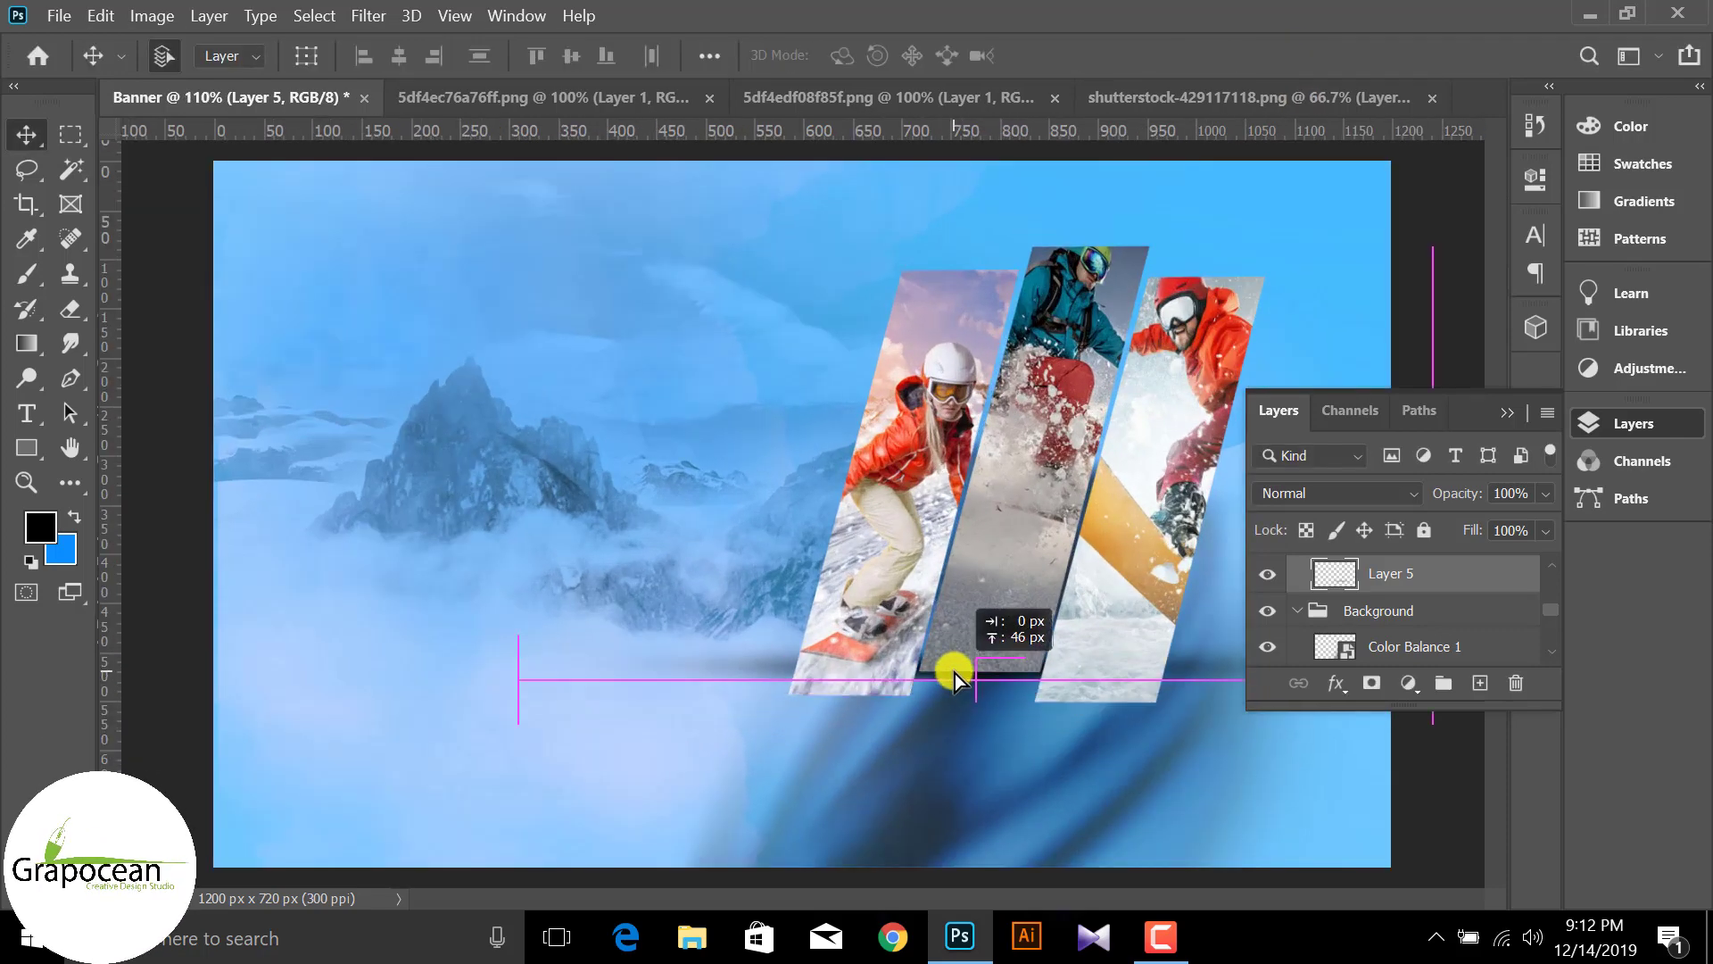
{"action": "left_click_drag", "start_coordinate": [917, 669], "coordinate": [953, 672]}
{"action": "scroll", "coordinate": [971, 801], "scroll_direction": "down", "scroll_amount": 2}
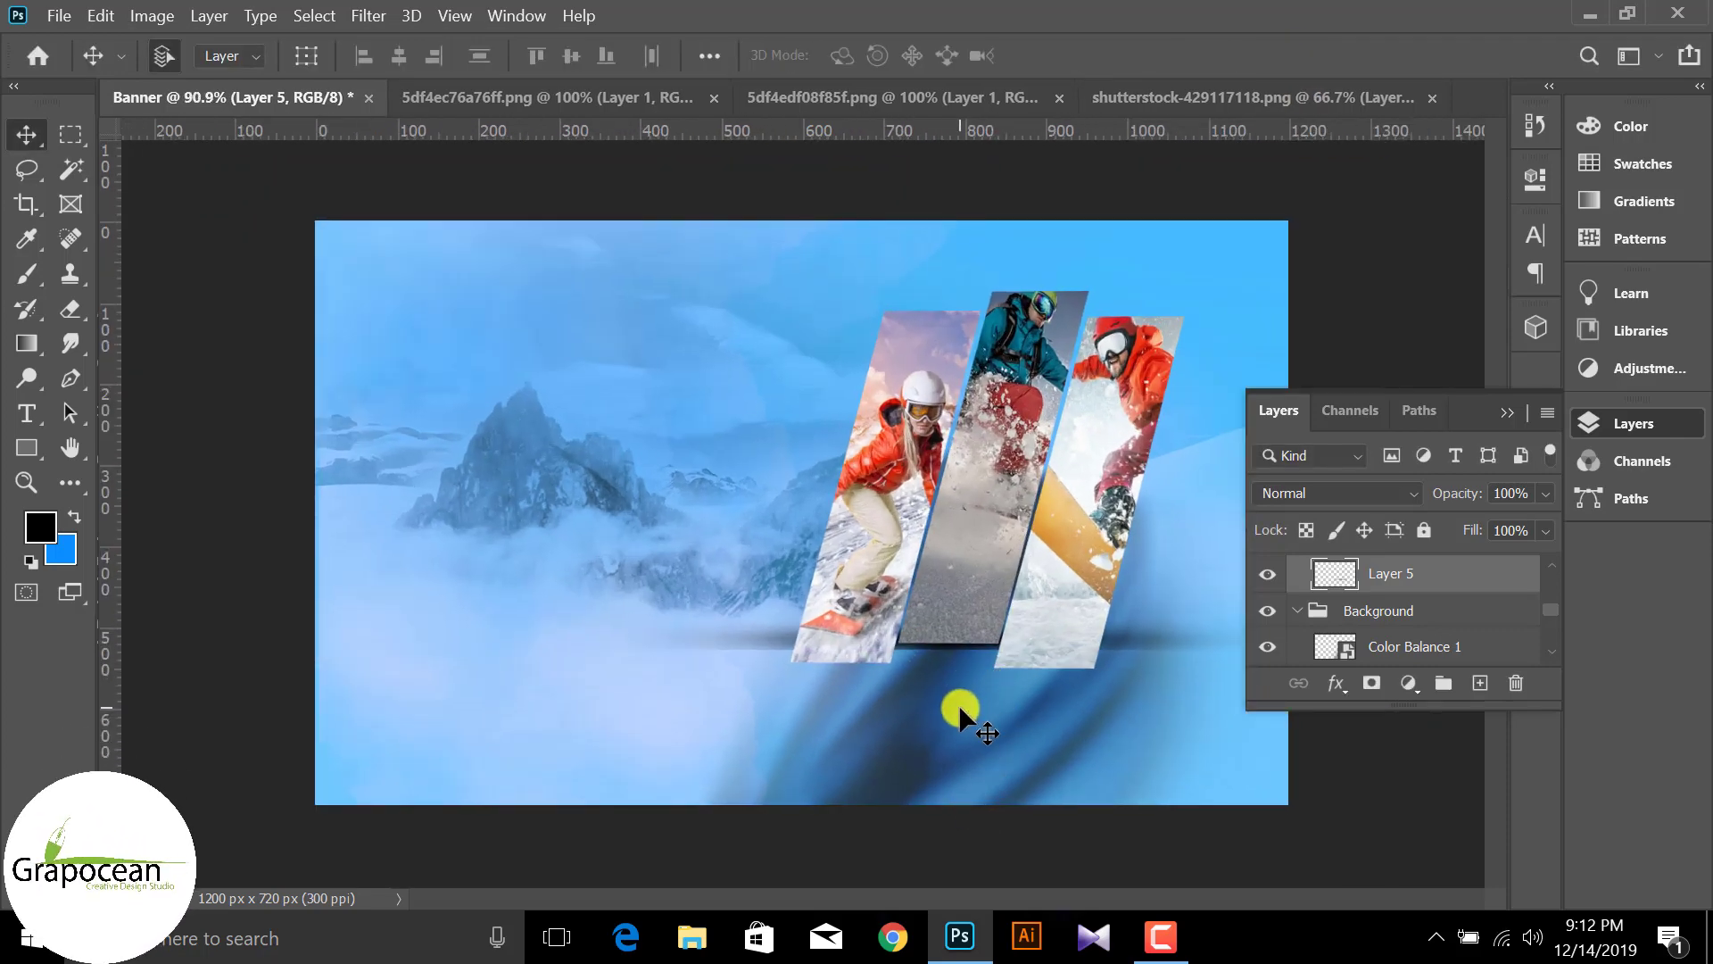
{"action": "scroll", "coordinate": [1190, 666], "scroll_direction": "down", "scroll_amount": 3}
Step: Narrow the shadow around its centre and nudge it up against the strip bottoms
{"action": "key", "text": "ctrl+t"}
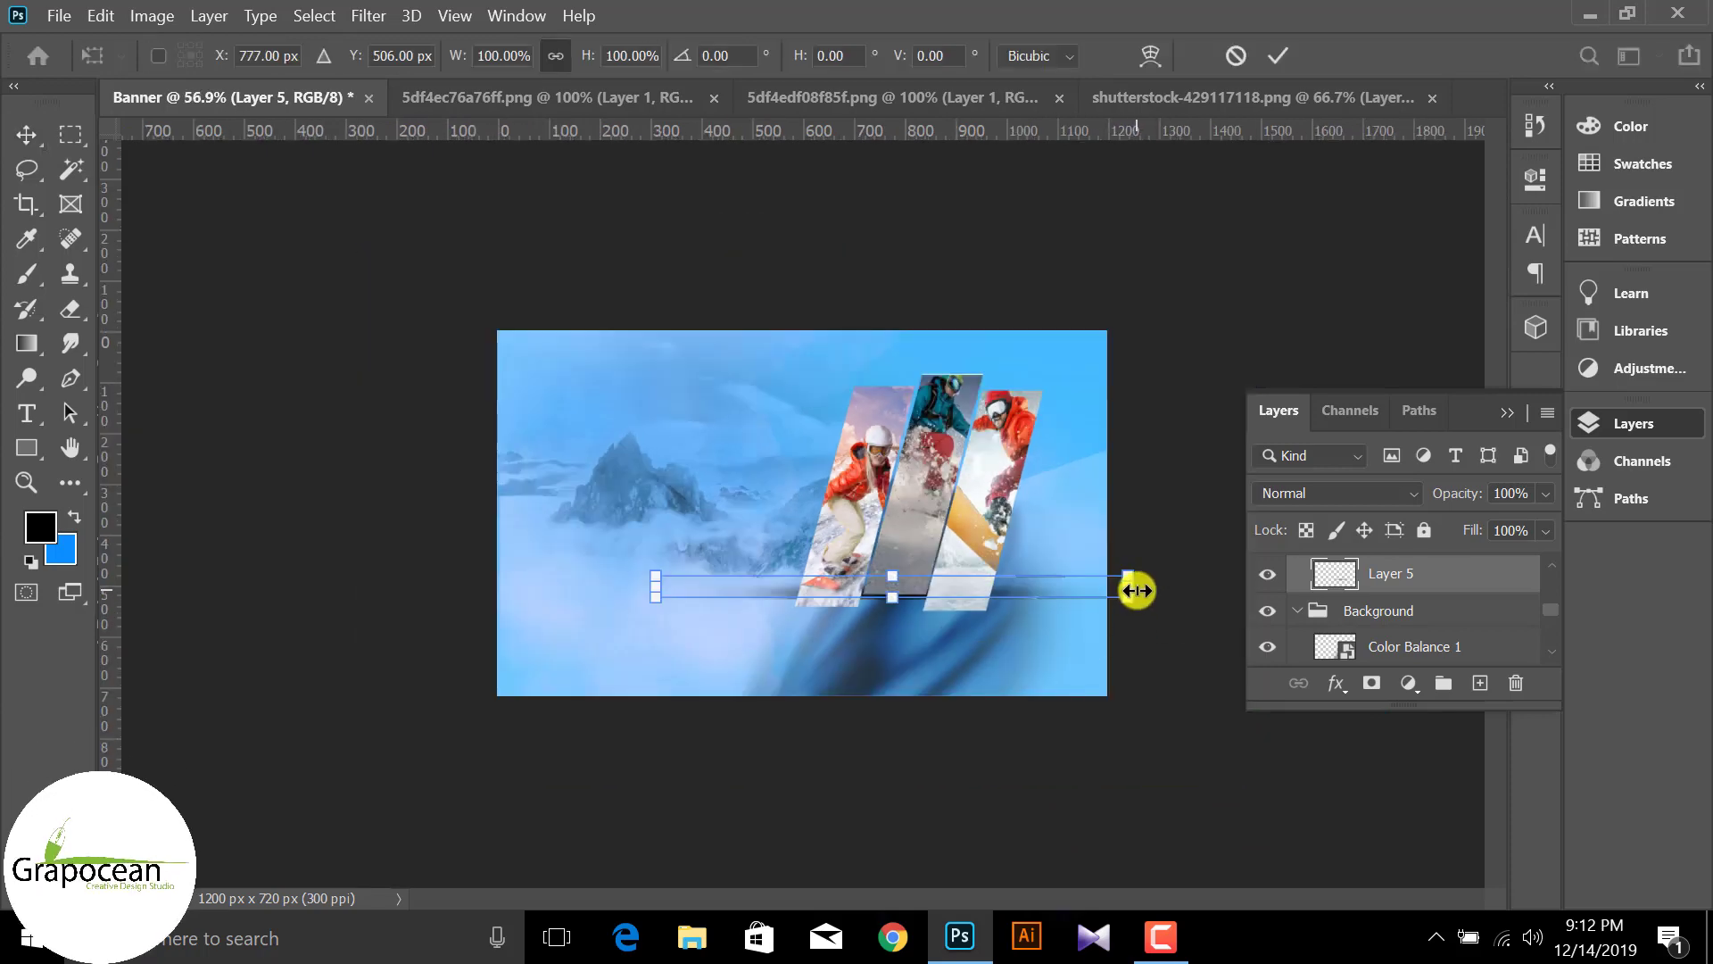
{"action": "left_click_drag", "start_coordinate": [1125, 584], "coordinate": [1017, 600]}
{"action": "left_click_drag", "start_coordinate": [906, 600], "coordinate": [945, 608]}
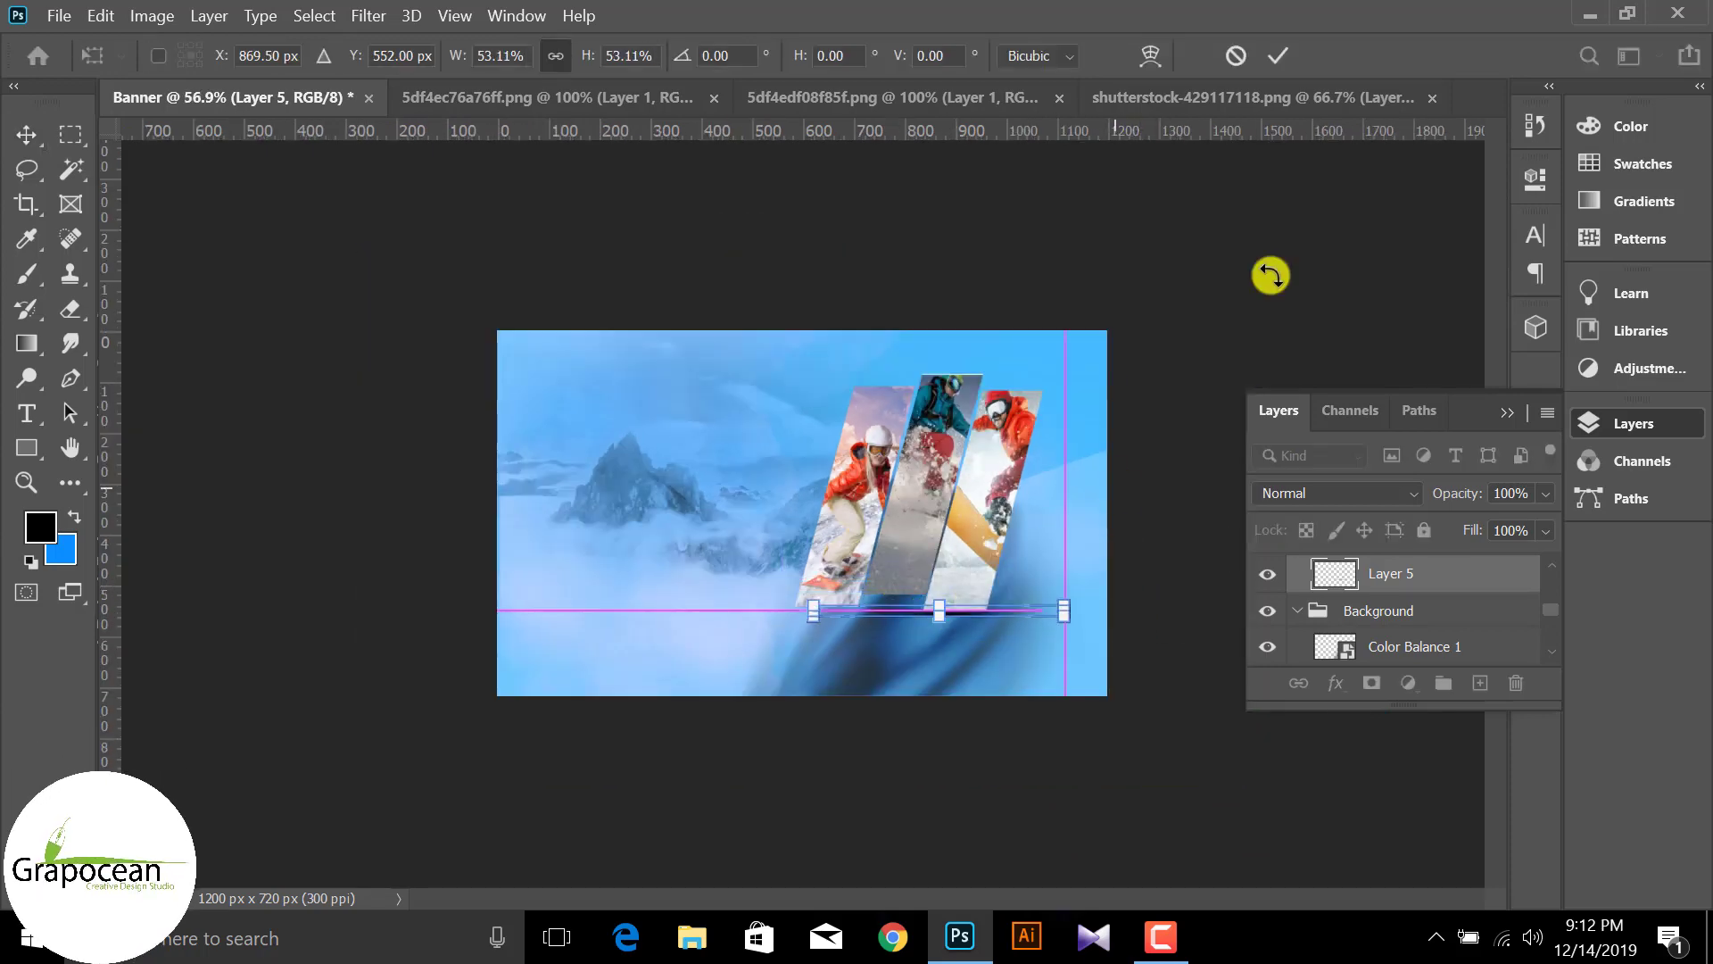
{"action": "left_click", "coordinate": [1278, 55]}
{"action": "scroll", "coordinate": [1025, 696], "scroll_direction": "up", "scroll_amount": 3}
{"action": "scroll", "coordinate": [1027, 701], "scroll_direction": "up", "scroll_amount": 2}
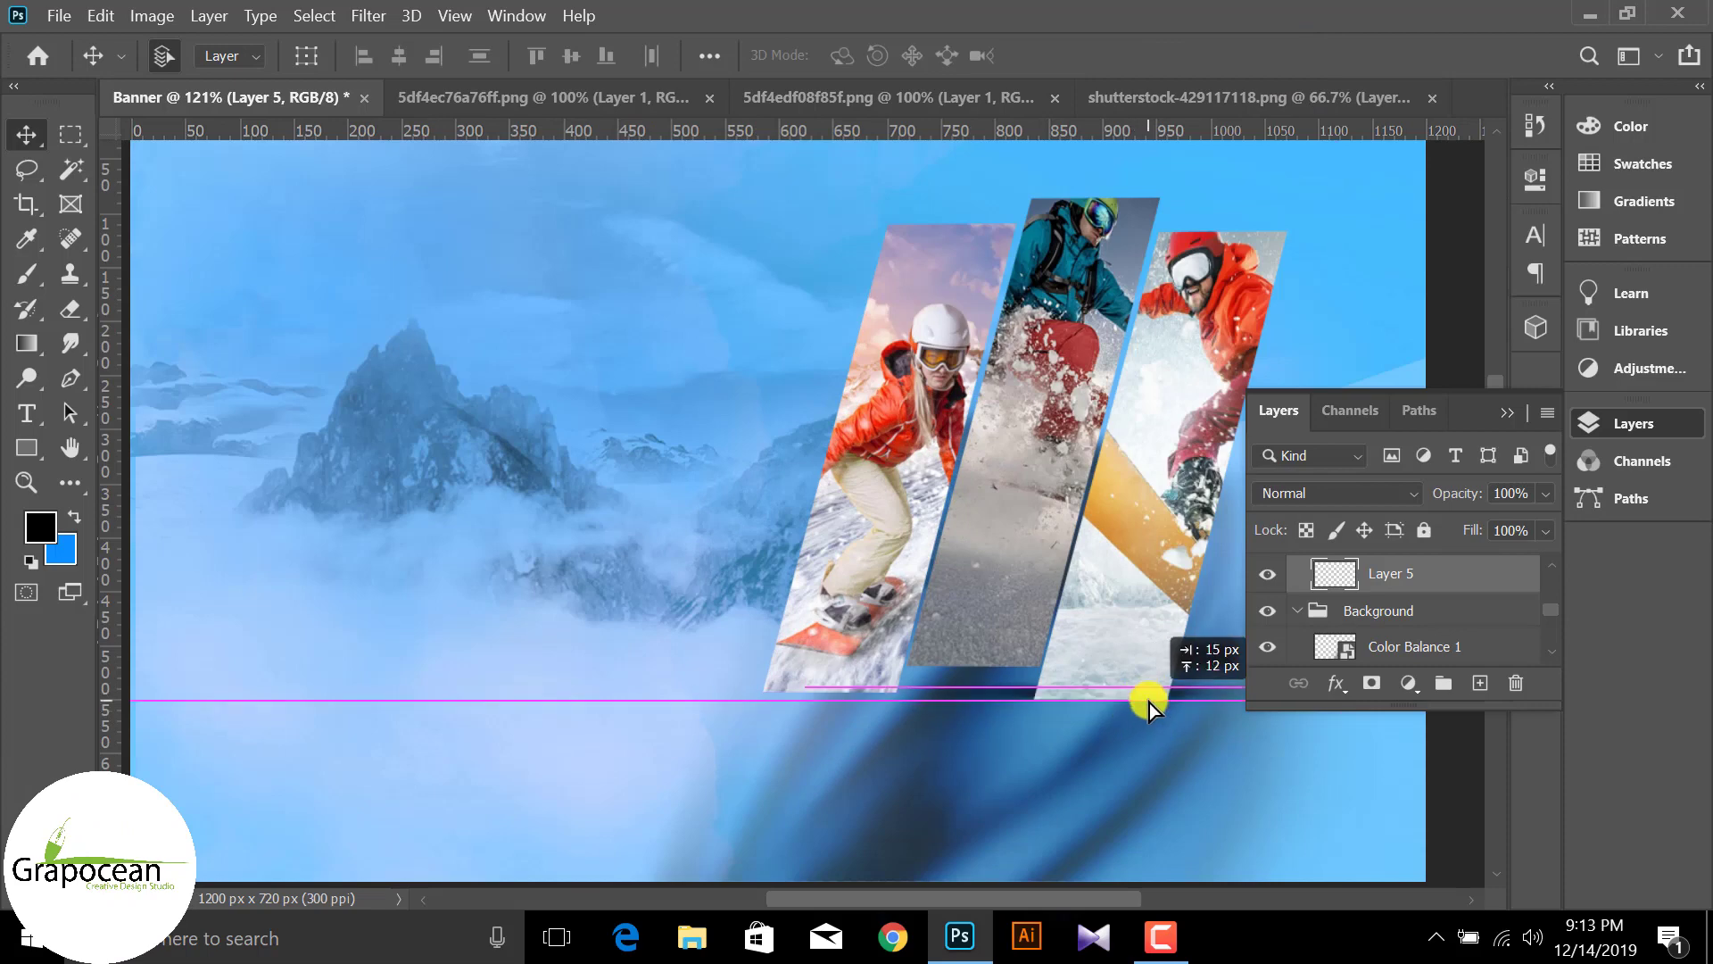
{"action": "left_click_drag", "start_coordinate": [1149, 705], "coordinate": [1151, 706]}
Step: Blur the shadow with a 4 px Gaussian Blur and reposition it under the strips
{"action": "left_click", "coordinate": [368, 15]}
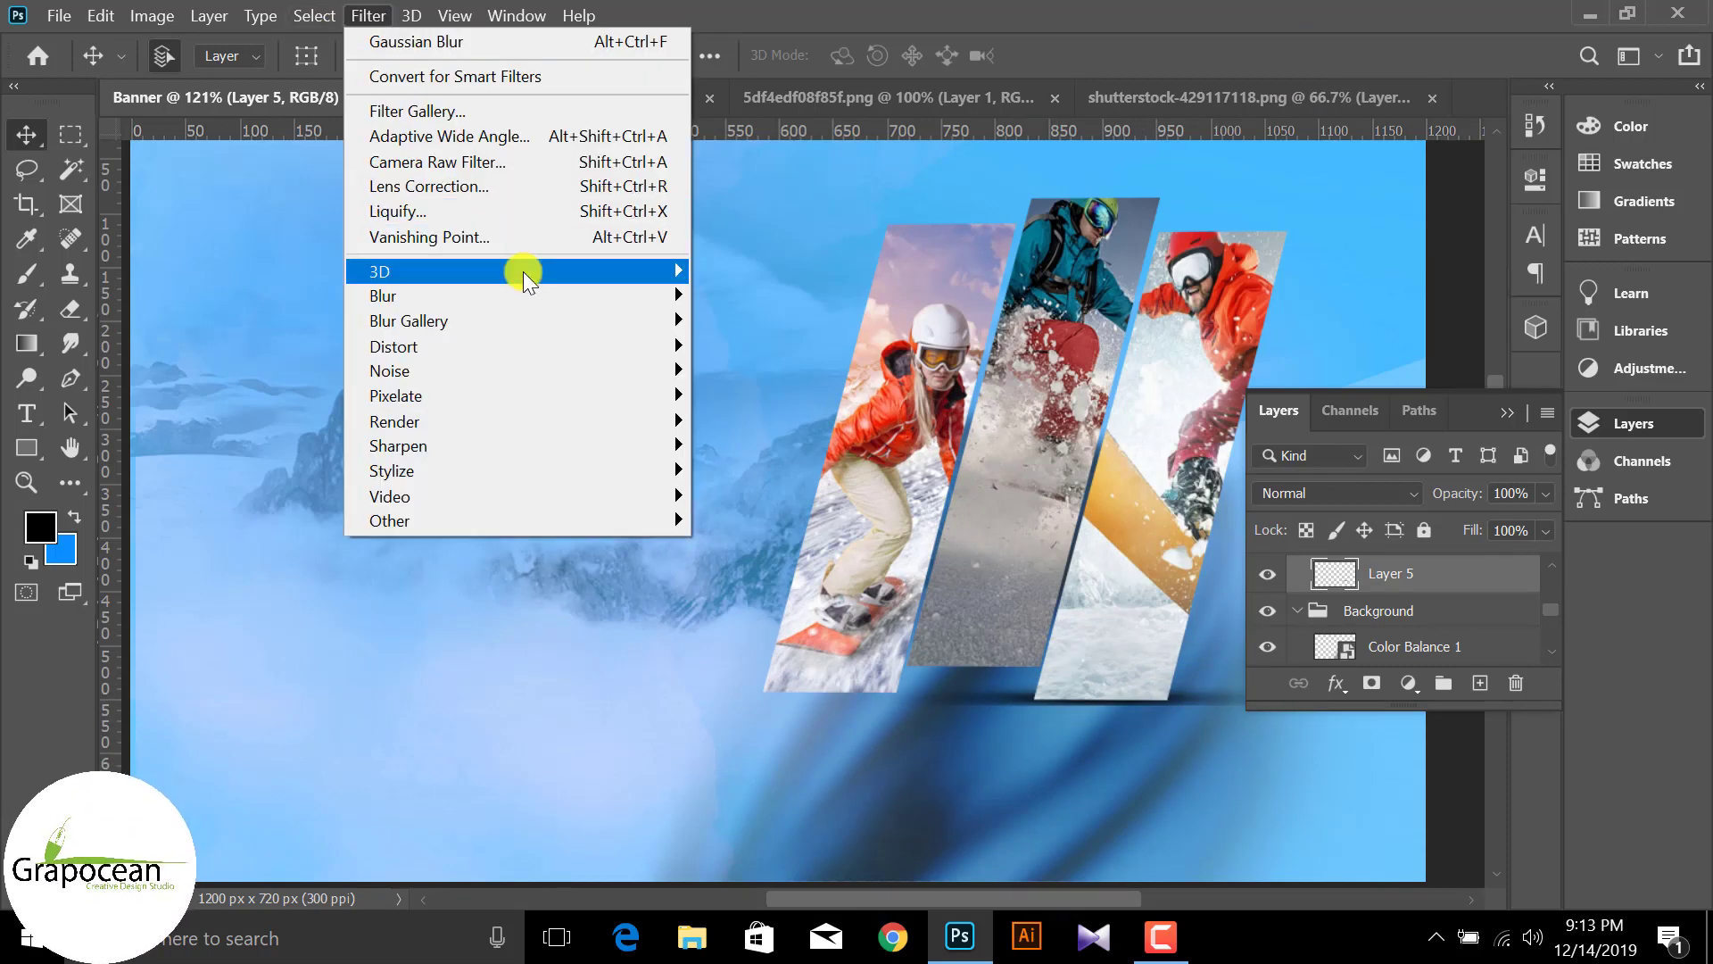
{"action": "left_click", "coordinate": [759, 394]}
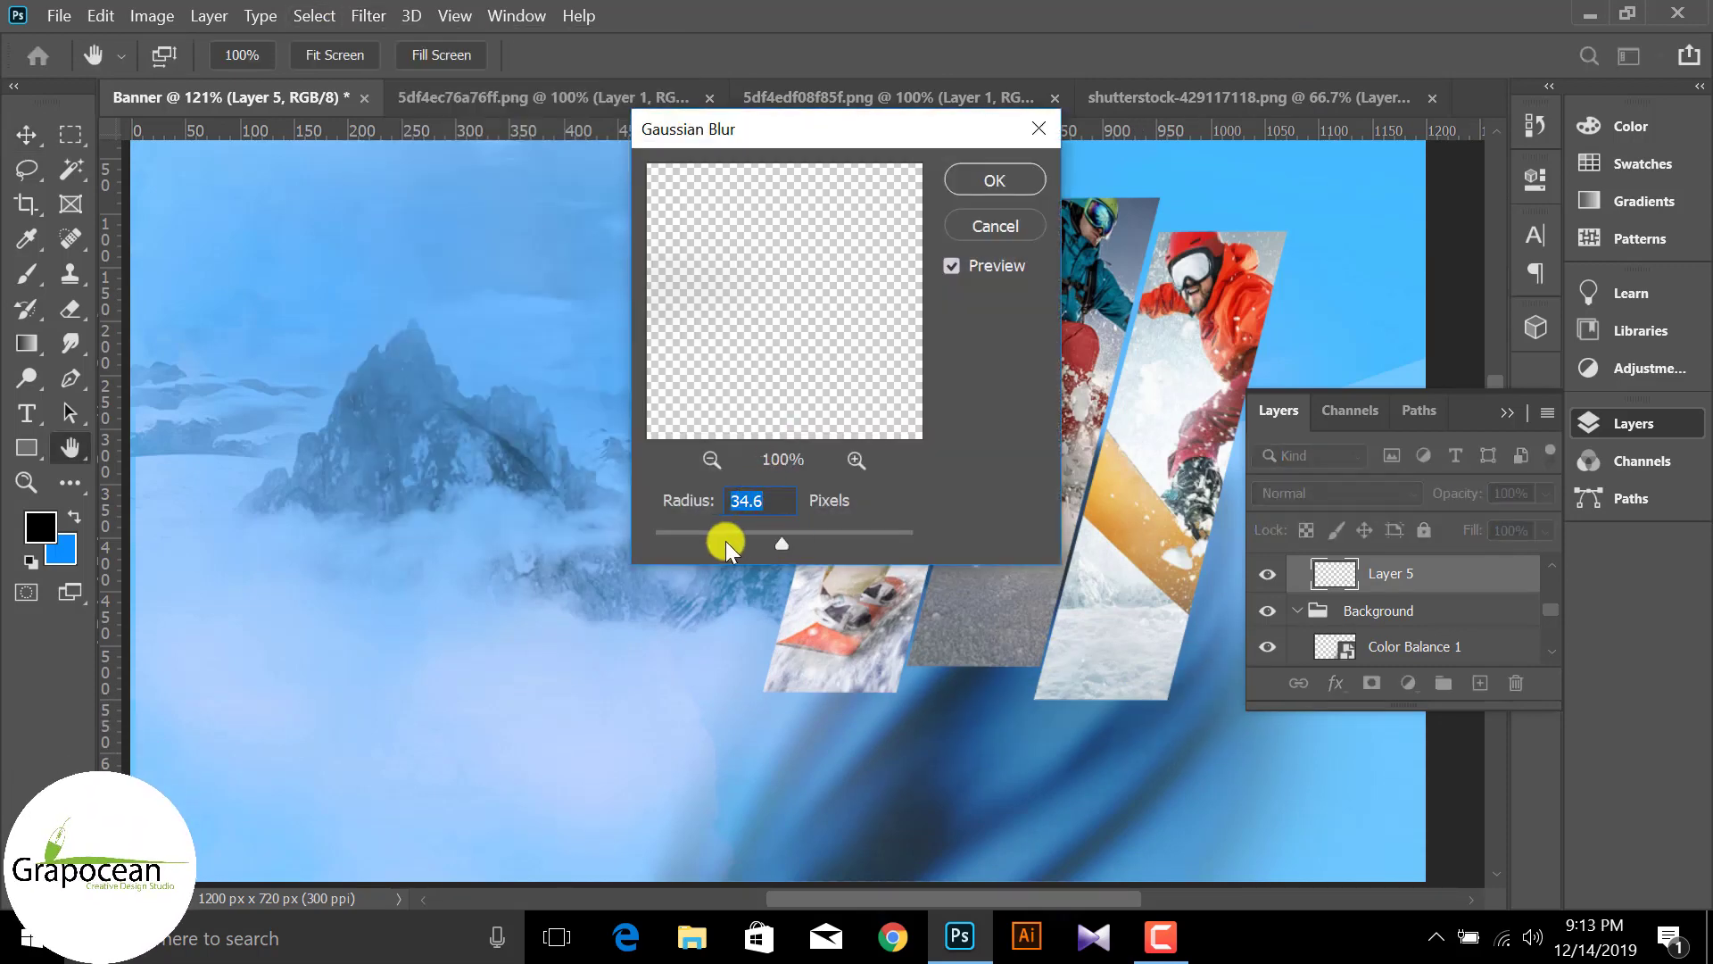
{"action": "left_click_drag", "start_coordinate": [725, 541], "coordinate": [748, 543]}
{"action": "left_click", "coordinate": [1007, 180]}
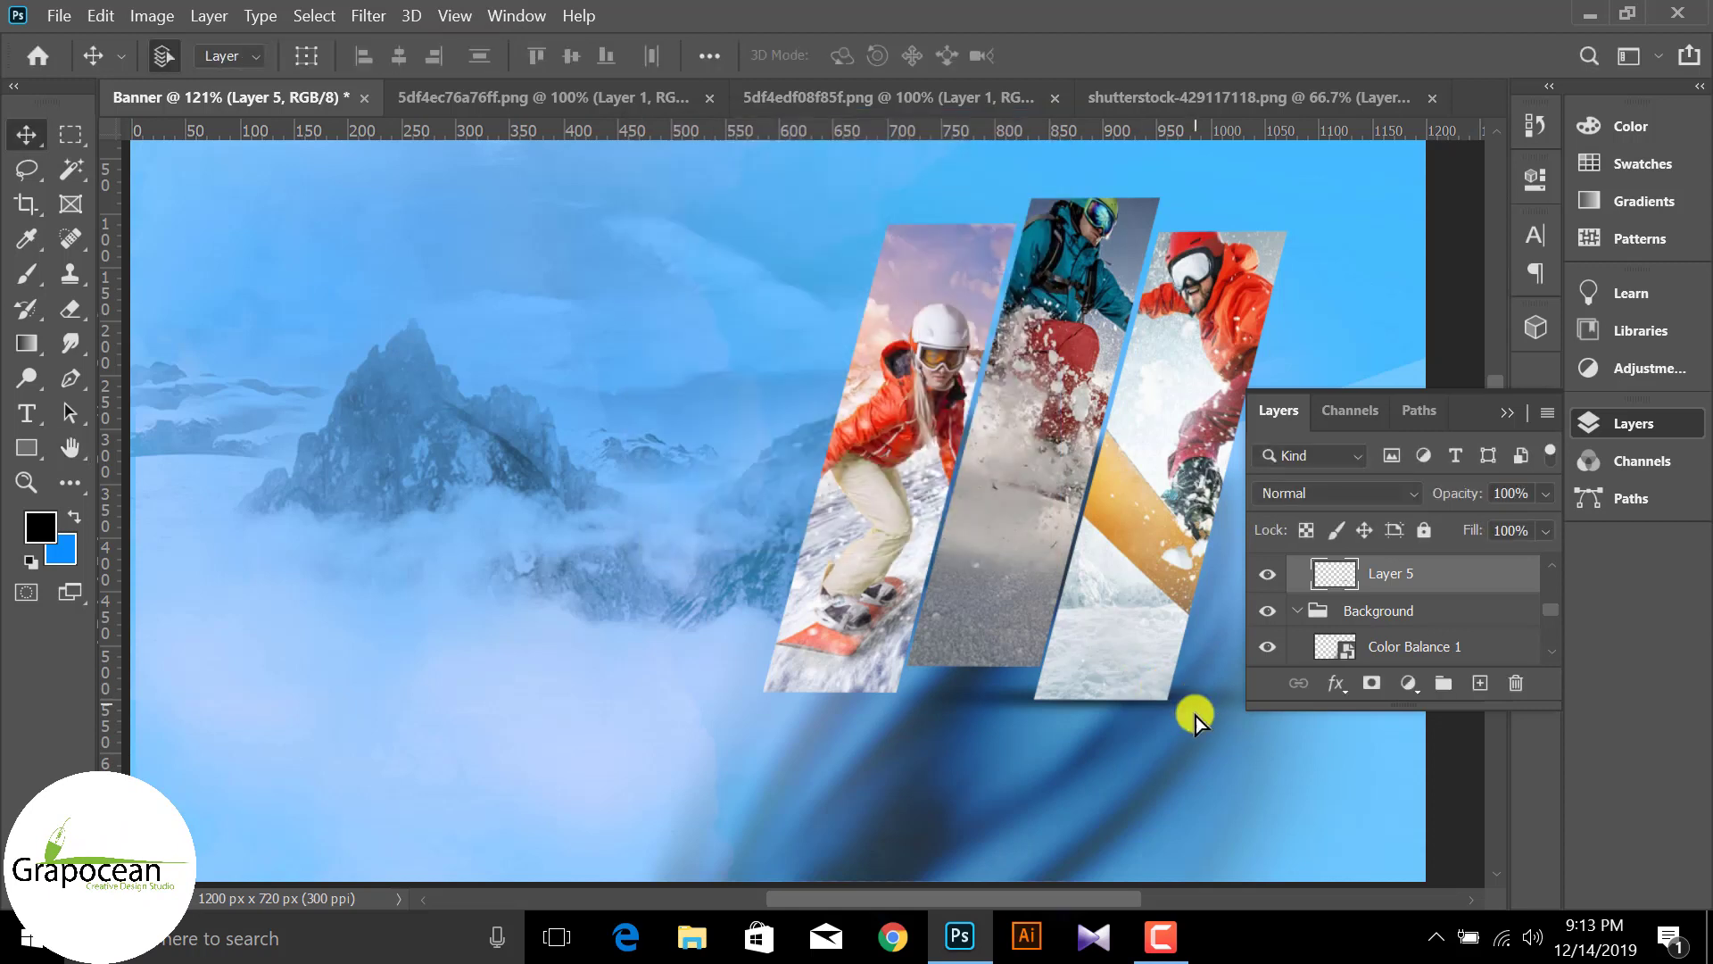
{"action": "left_click_drag", "start_coordinate": [1195, 718], "coordinate": [1060, 659]}
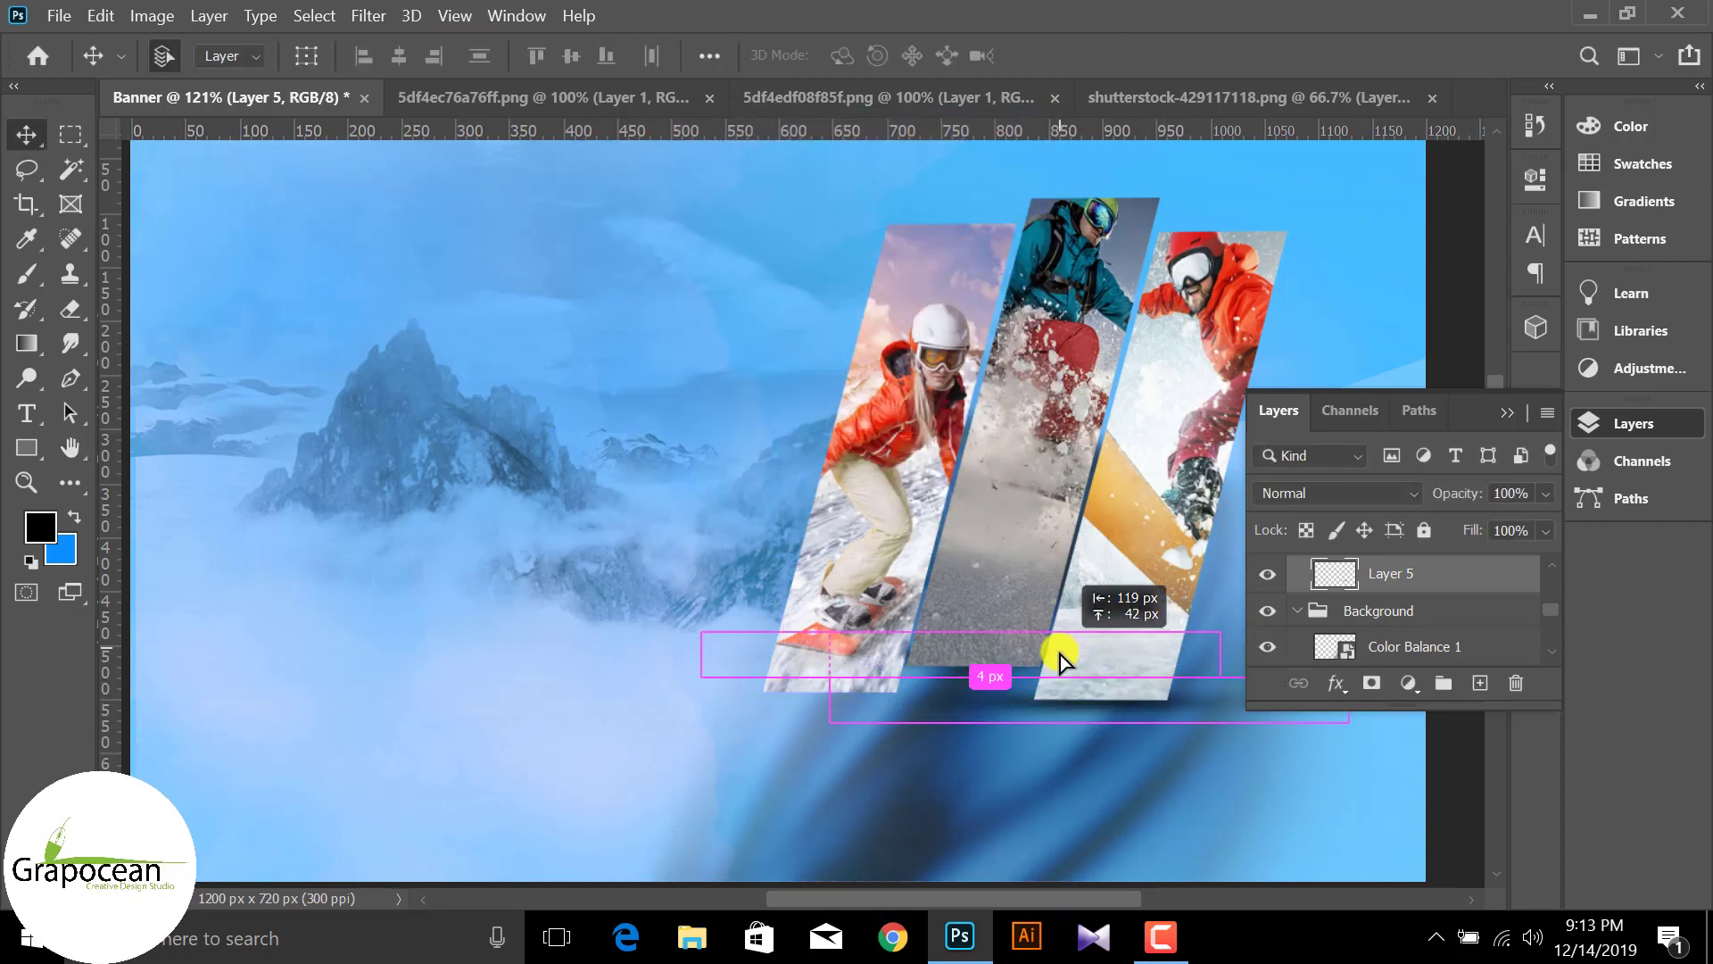
Step: Duplicate the shadow twice, making Layer 5 copy and Layer 5 copy 2
{"action": "left_click_drag", "start_coordinate": [1115, 747], "coordinate": [878, 698]}
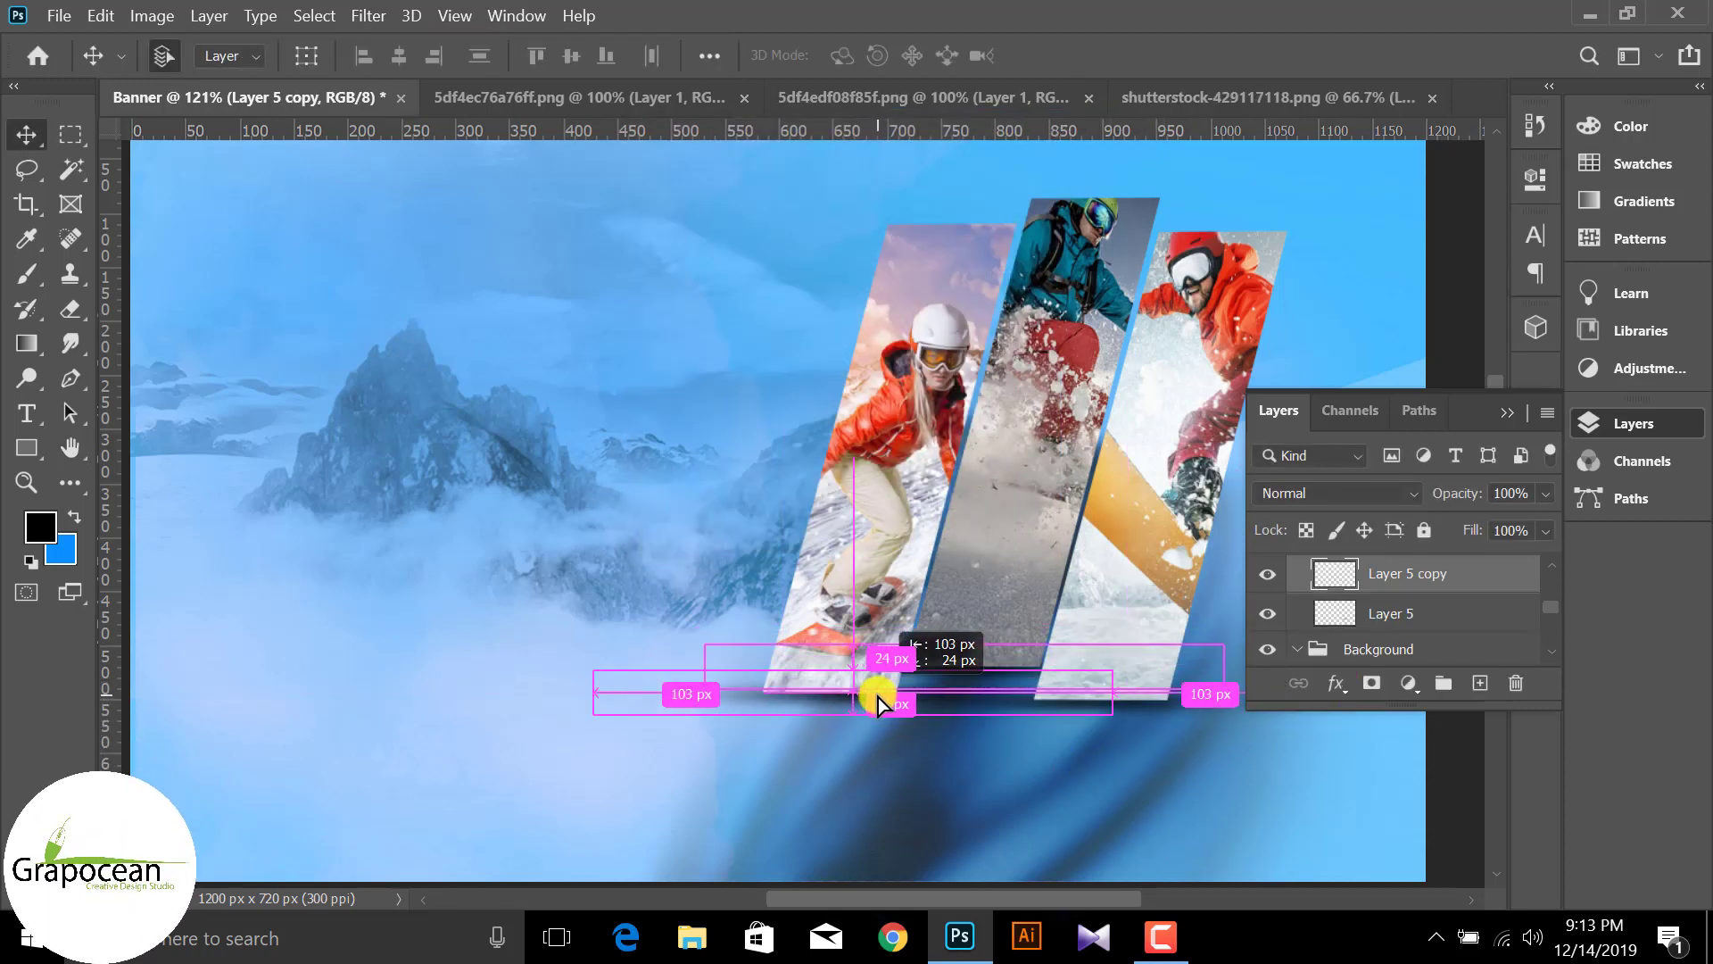
{"action": "key", "text": "ctrl+j"}
{"action": "scroll", "coordinate": [1103, 773], "scroll_direction": "down", "scroll_amount": 5}
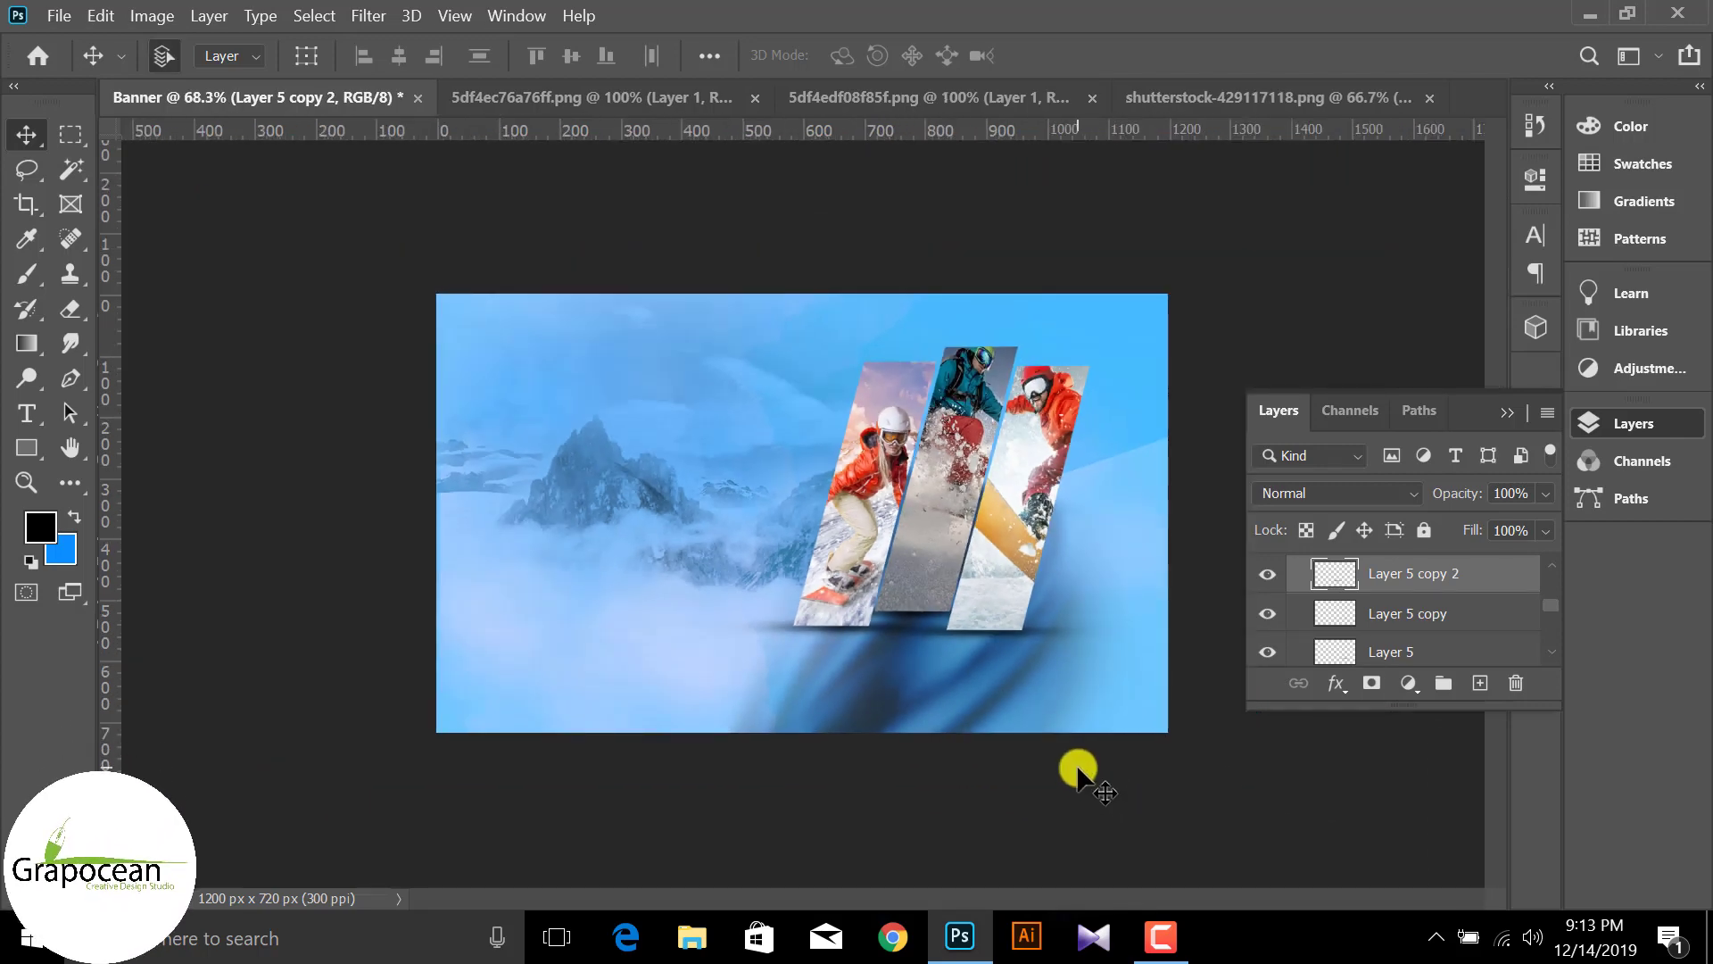
{"action": "scroll", "coordinate": [1048, 515], "scroll_direction": "up", "scroll_amount": 2}
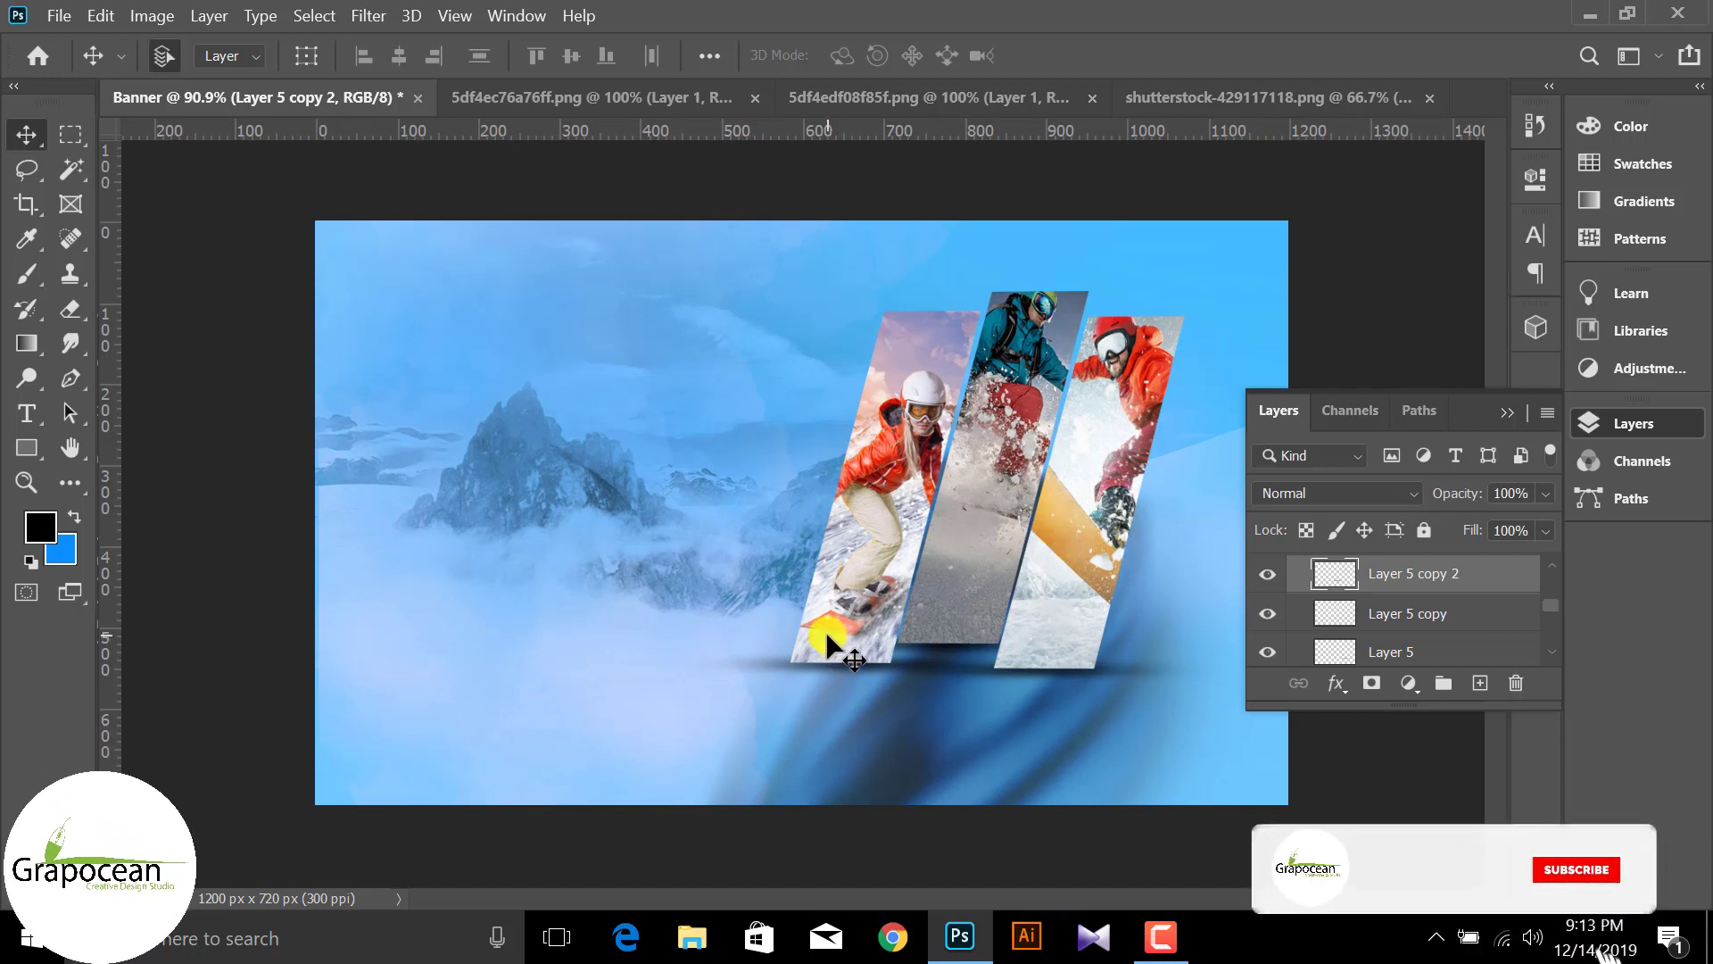
{"action": "scroll", "coordinate": [779, 650], "scroll_direction": "down", "scroll_amount": 1}
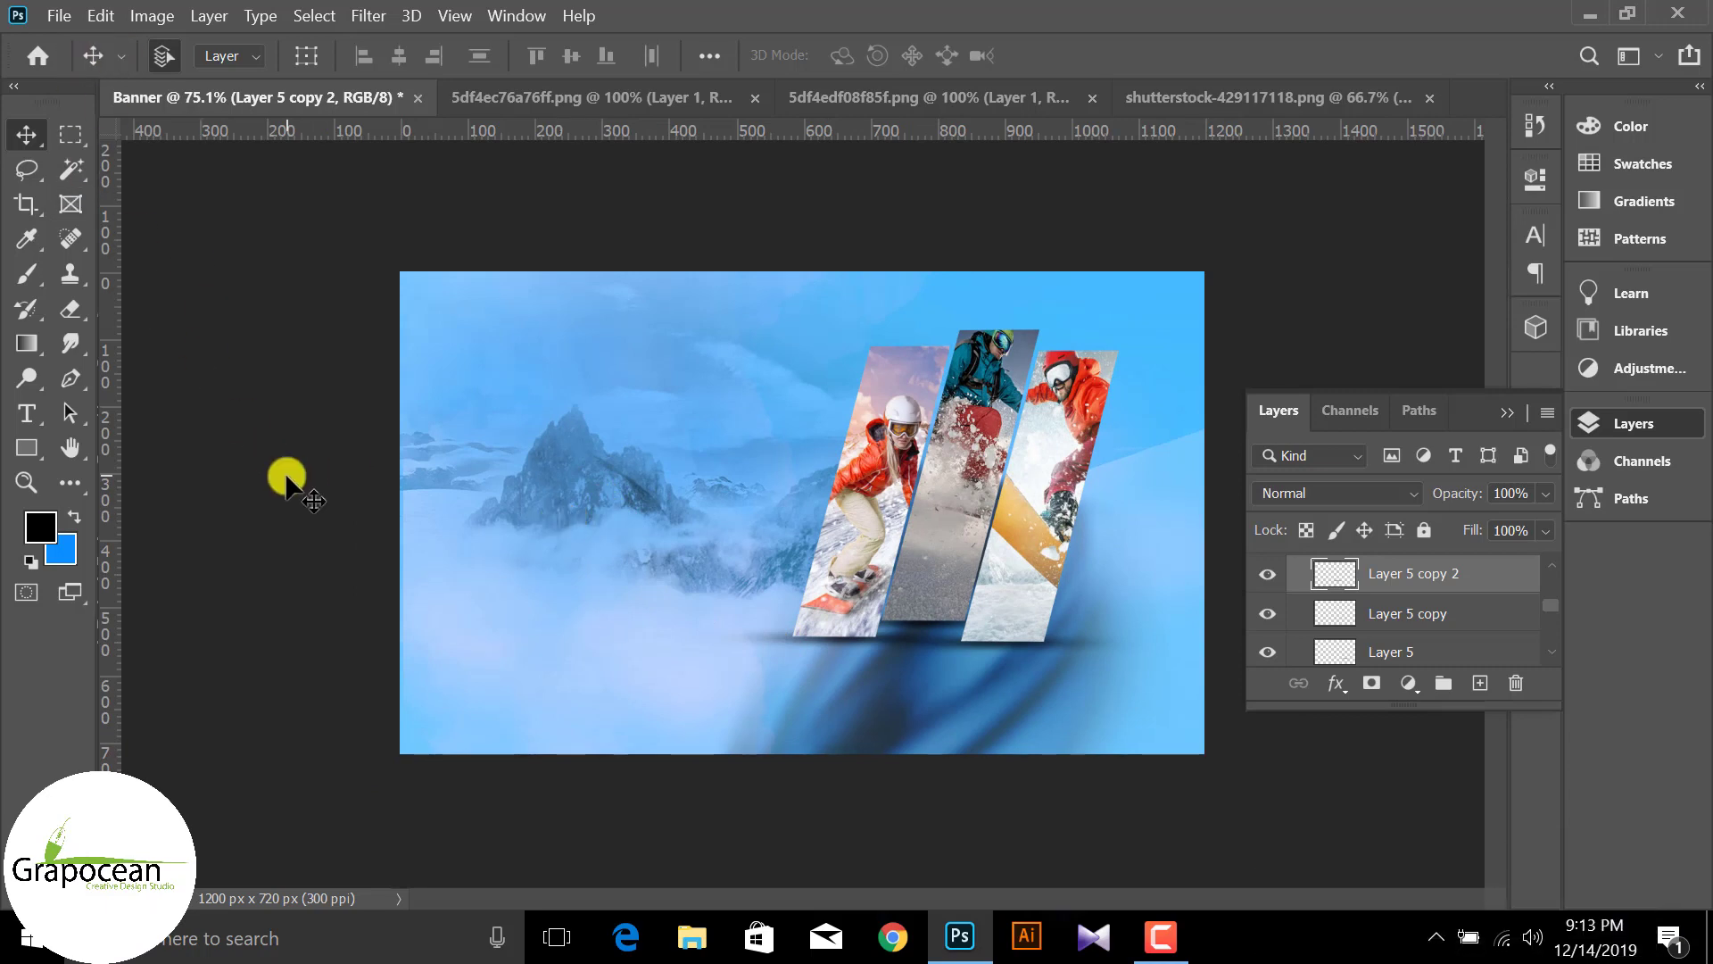
Step: Add a drop shadow to the Rectangle 1 strip through its Blending Options
{"action": "left_click", "coordinate": [583, 473]}
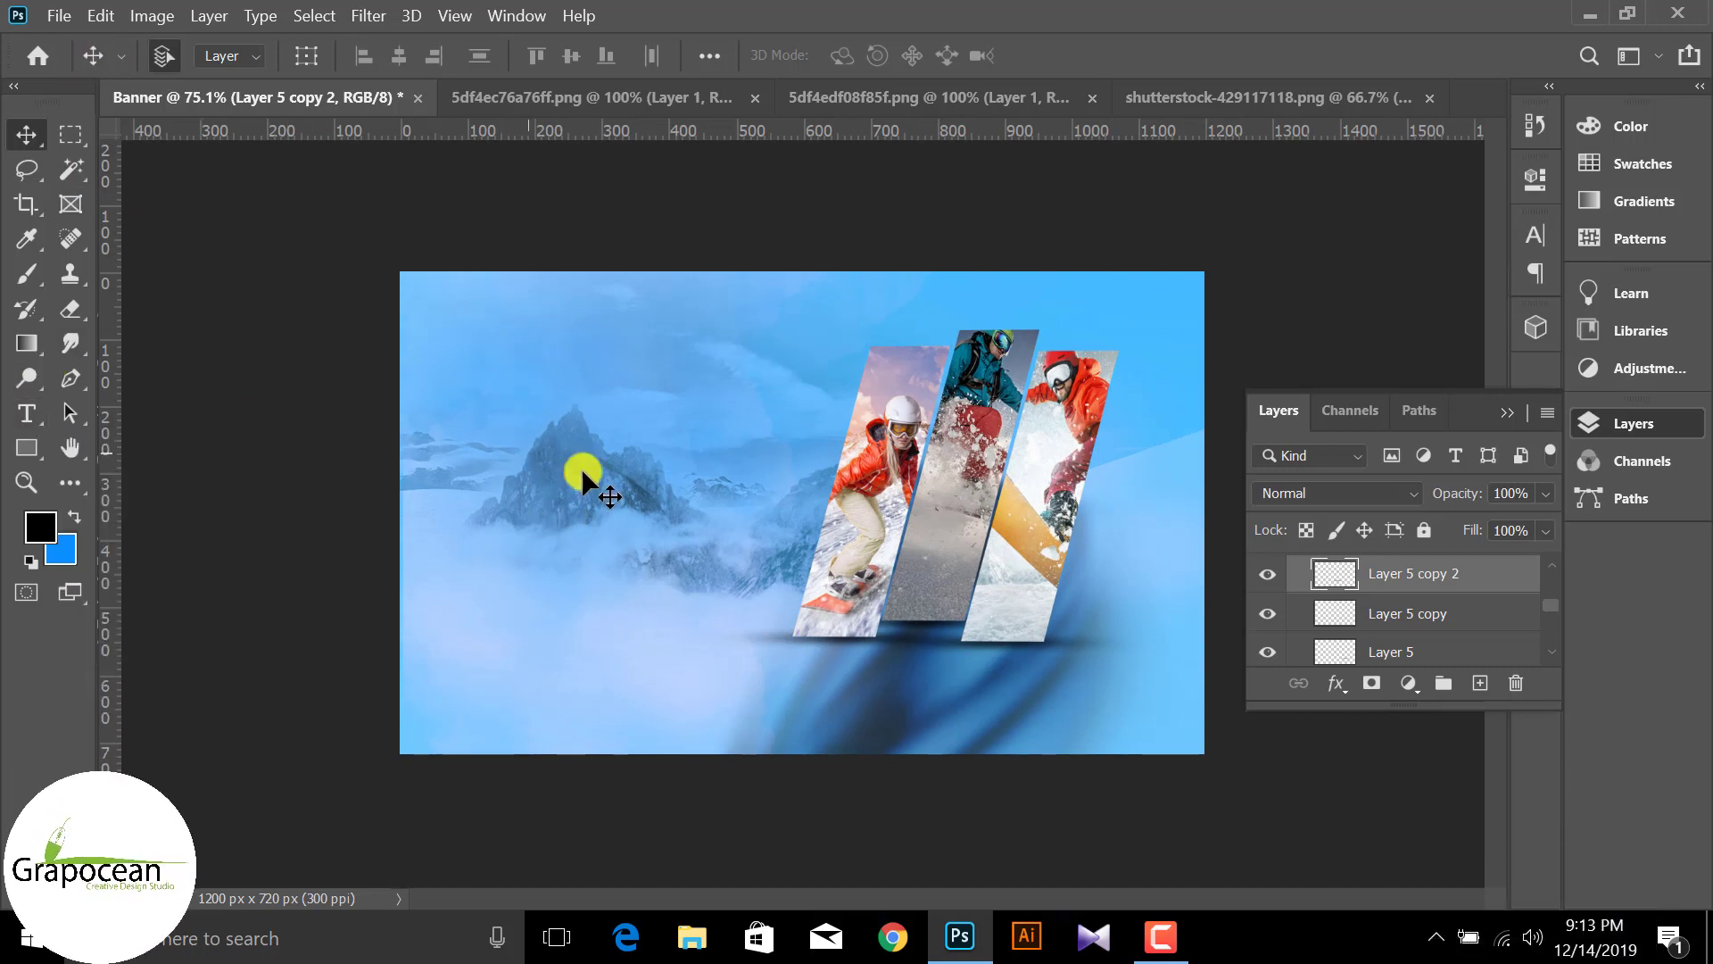
{"action": "left_click", "coordinate": [883, 473]}
{"action": "left_click", "coordinate": [1268, 571]}
{"action": "left_click", "coordinate": [1267, 611]}
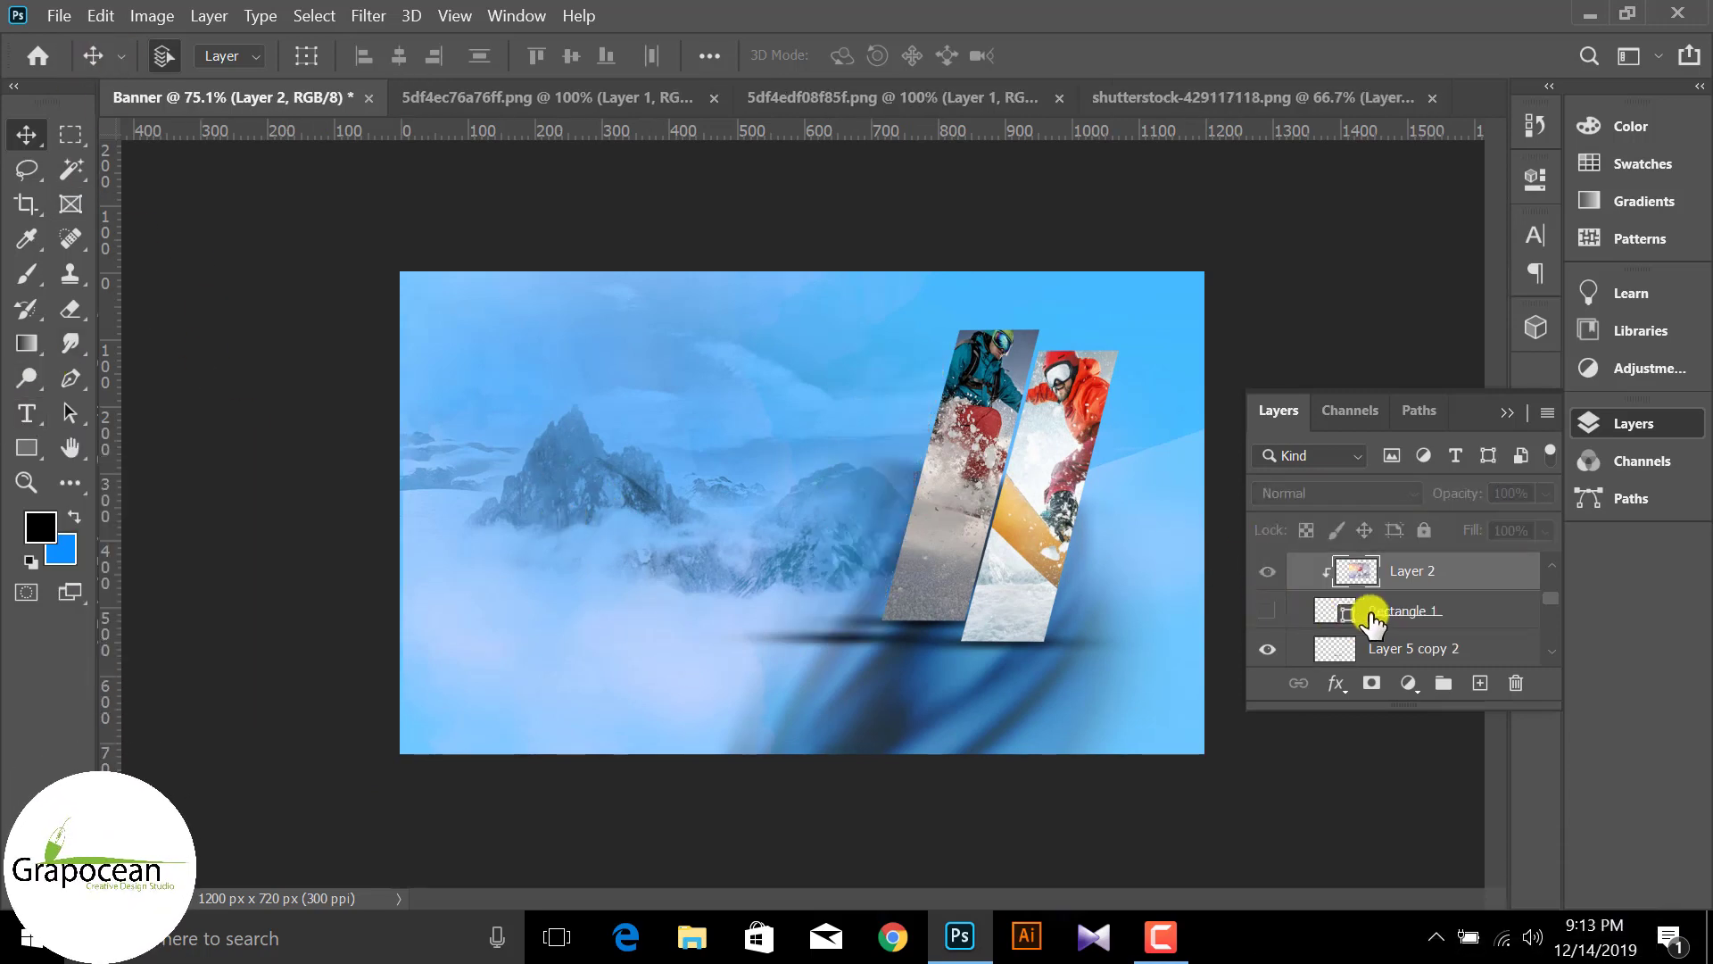
{"action": "right_click", "coordinate": [1396, 612]}
{"action": "left_click", "coordinate": [1080, 35]}
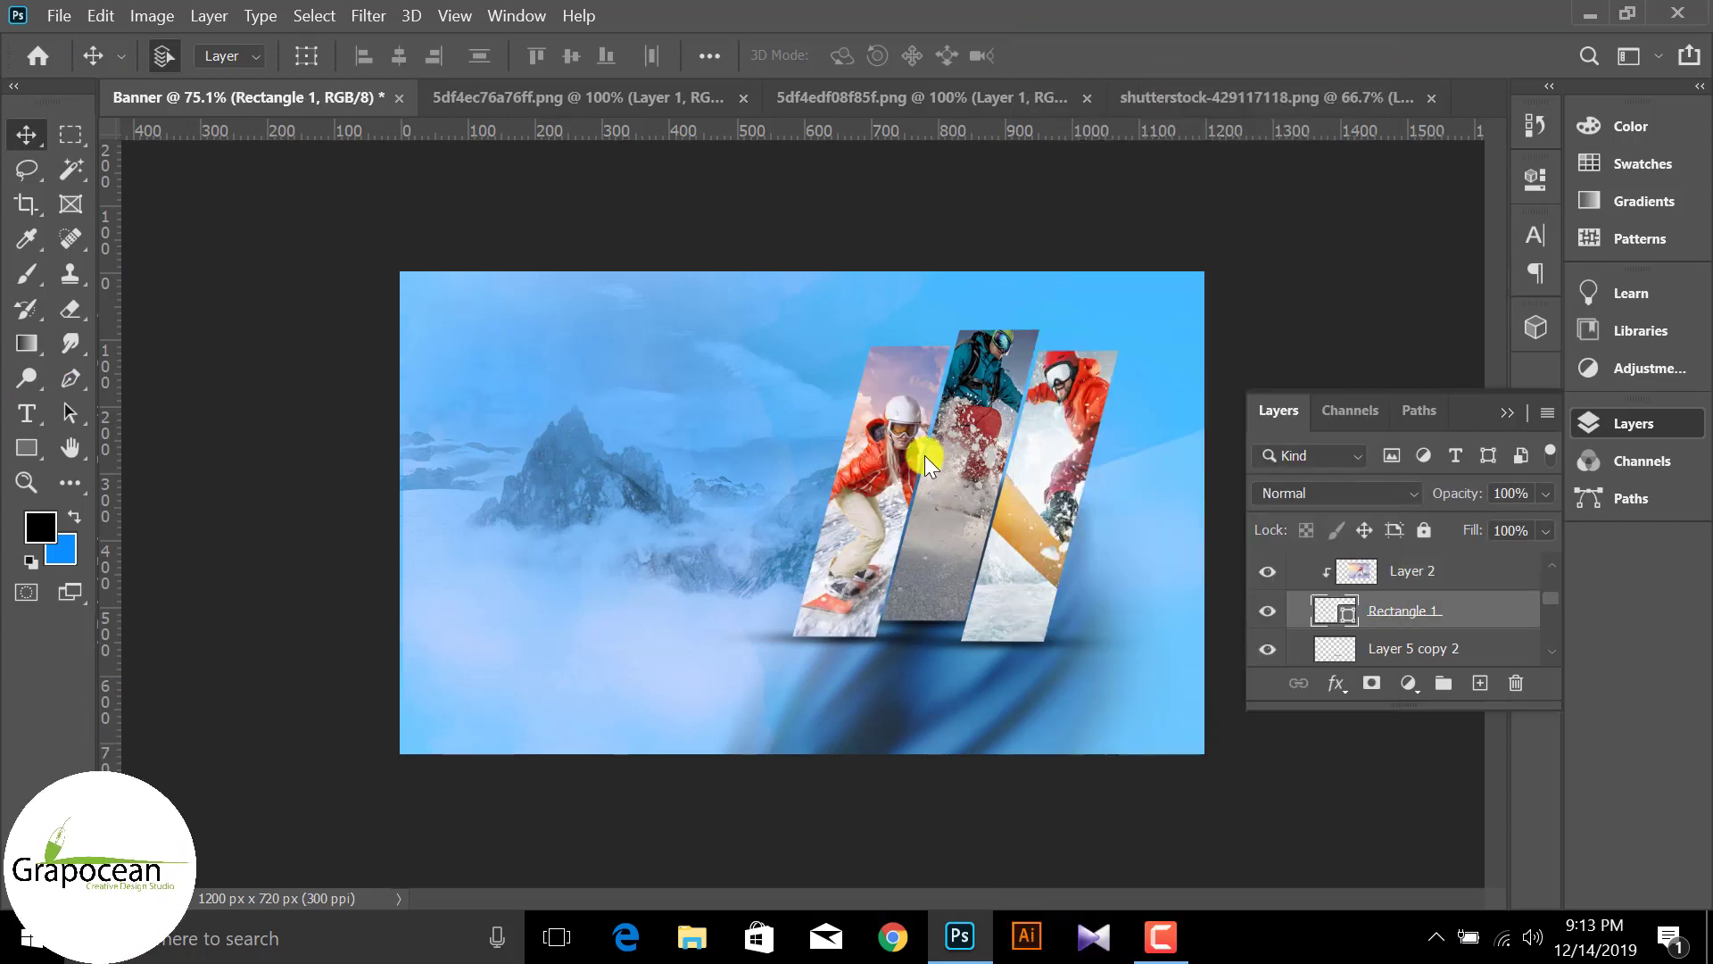
{"action": "left_click", "coordinate": [630, 760]}
{"action": "left_click_drag", "start_coordinate": [1003, 250], "coordinate": [964, 696]}
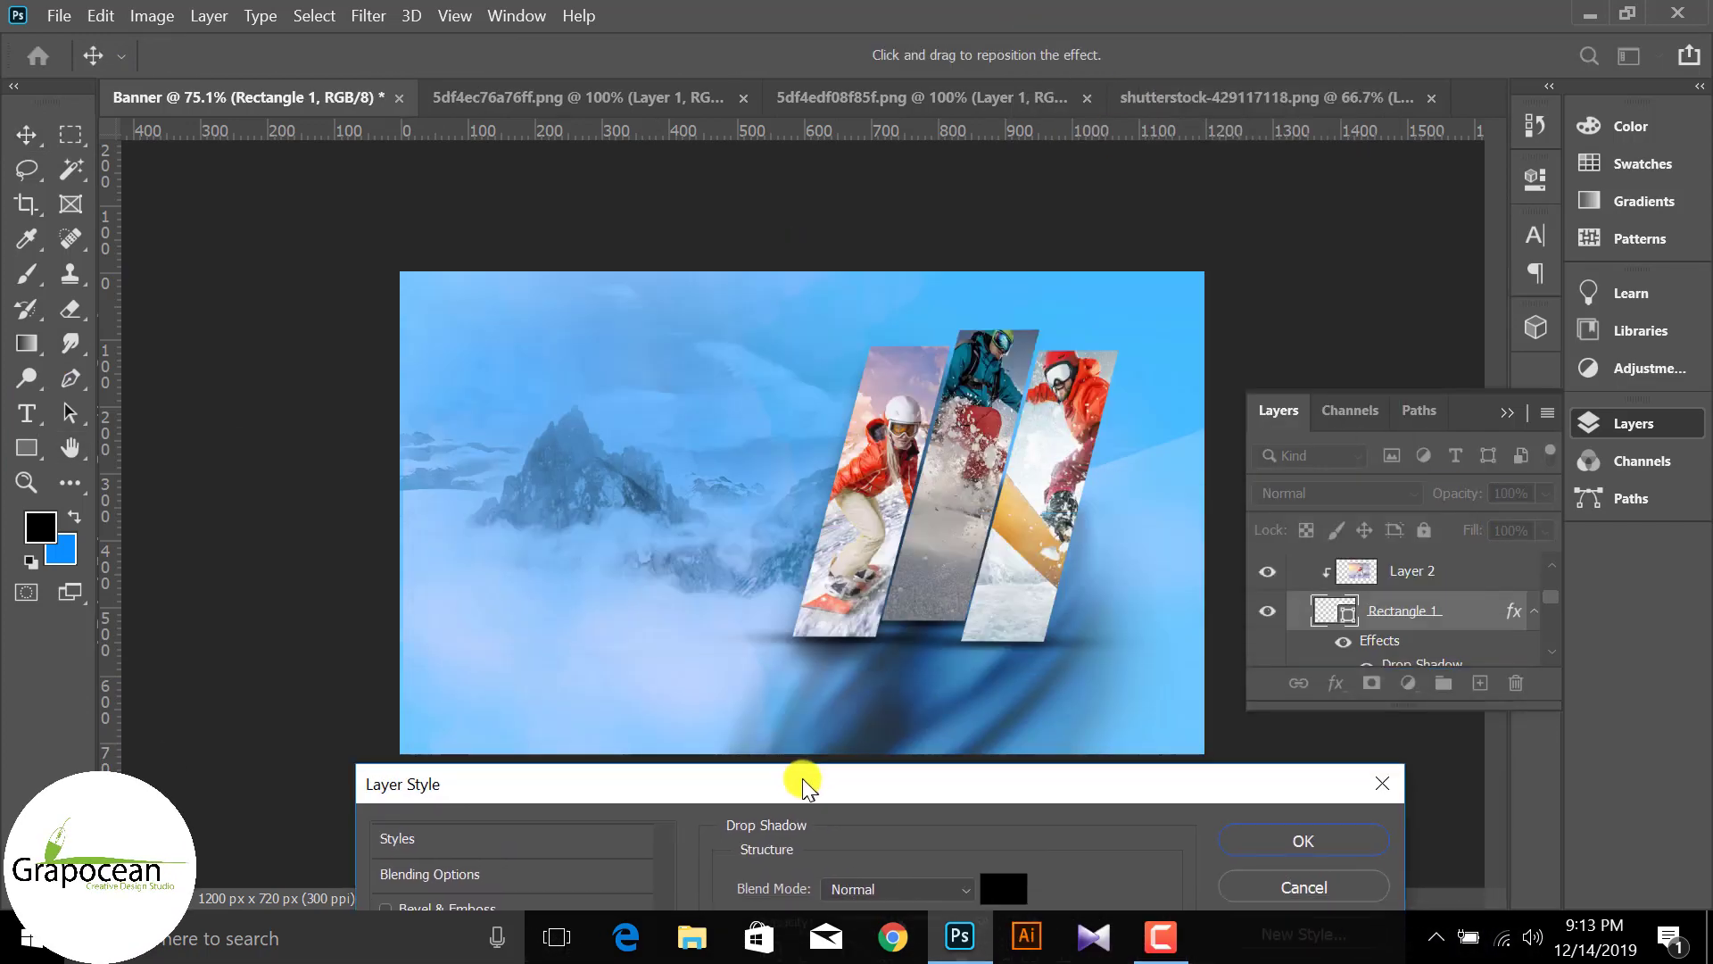
{"action": "left_click", "coordinate": [1200, 758]}
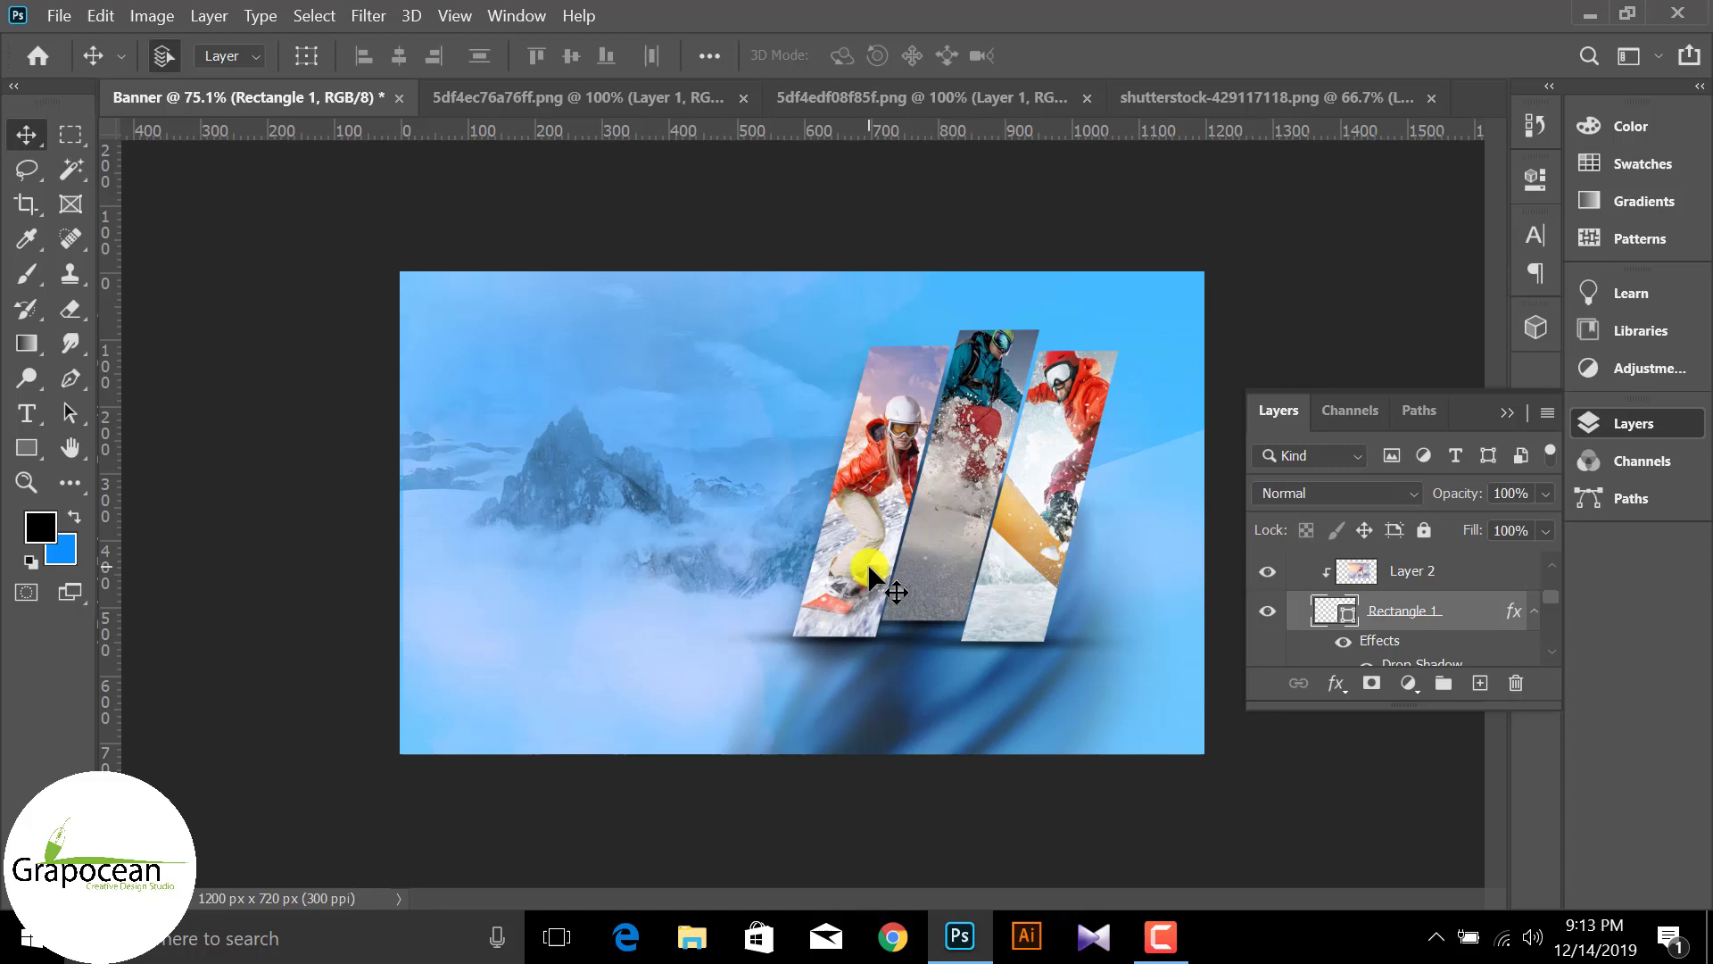
Step: Shift the Layer 2 snowboarder photo slightly right and up within the strip
{"action": "left_click", "coordinate": [1389, 580]}
{"action": "left_click_drag", "start_coordinate": [865, 518], "coordinate": [837, 527]}
{"action": "scroll", "coordinate": [1428, 571], "scroll_direction": "up", "scroll_amount": 2}
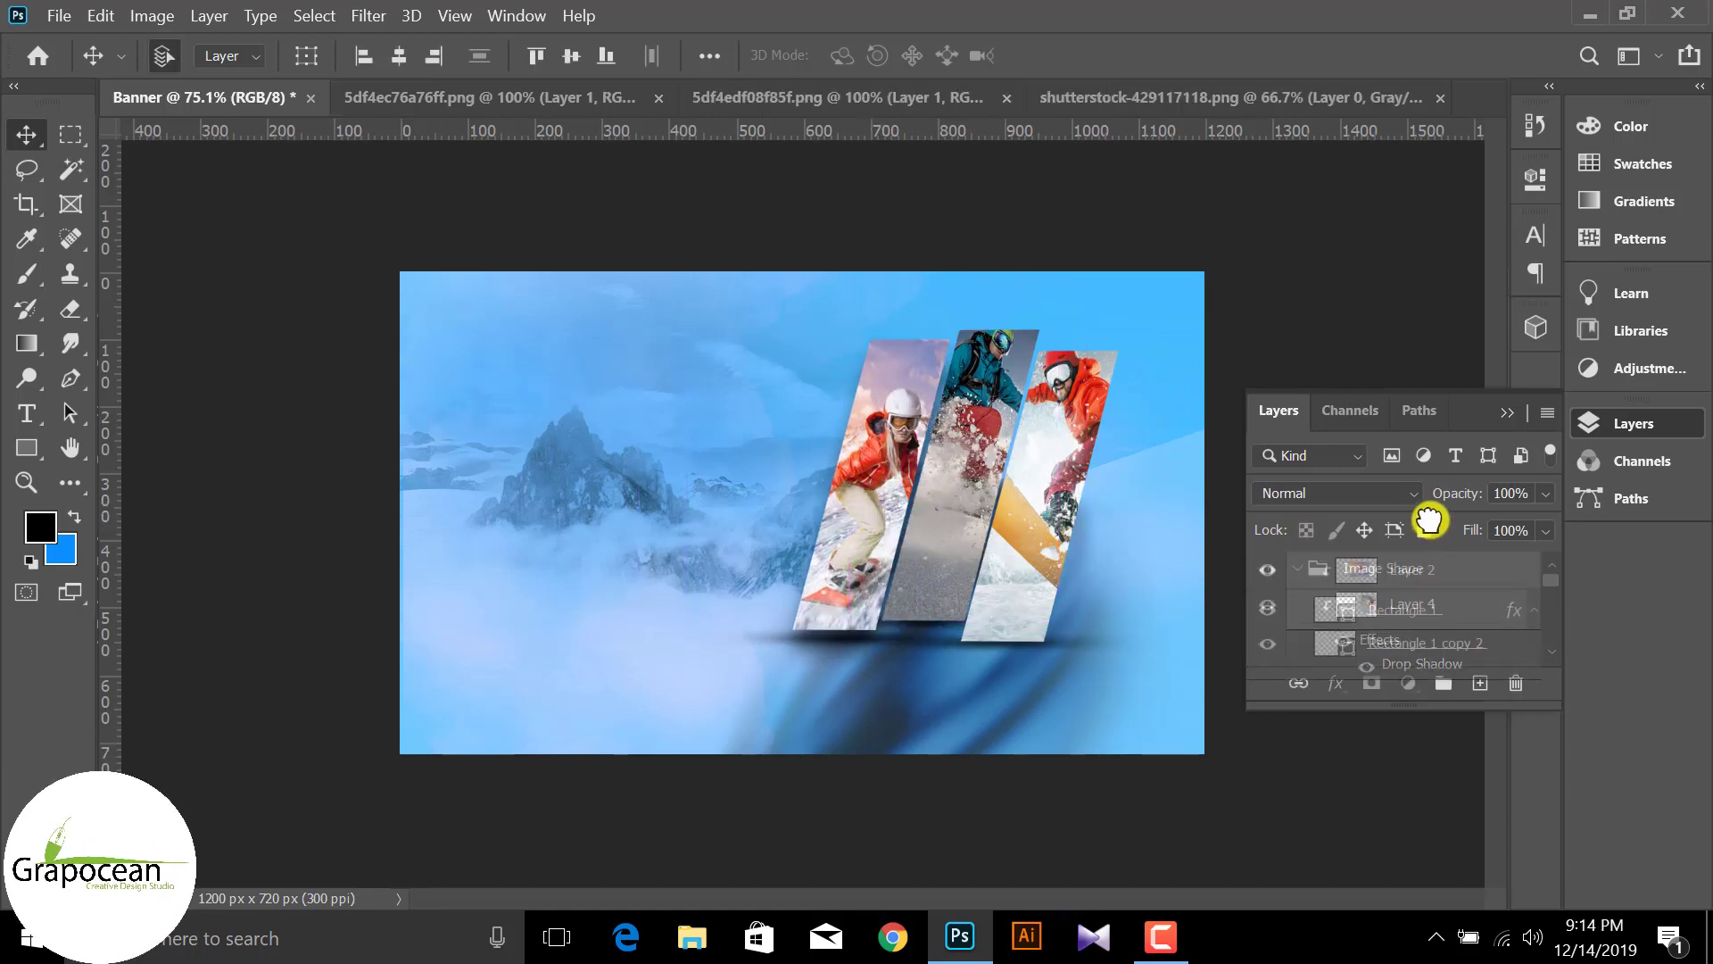
{"action": "left_click_drag", "start_coordinate": [876, 552], "coordinate": [889, 547]}
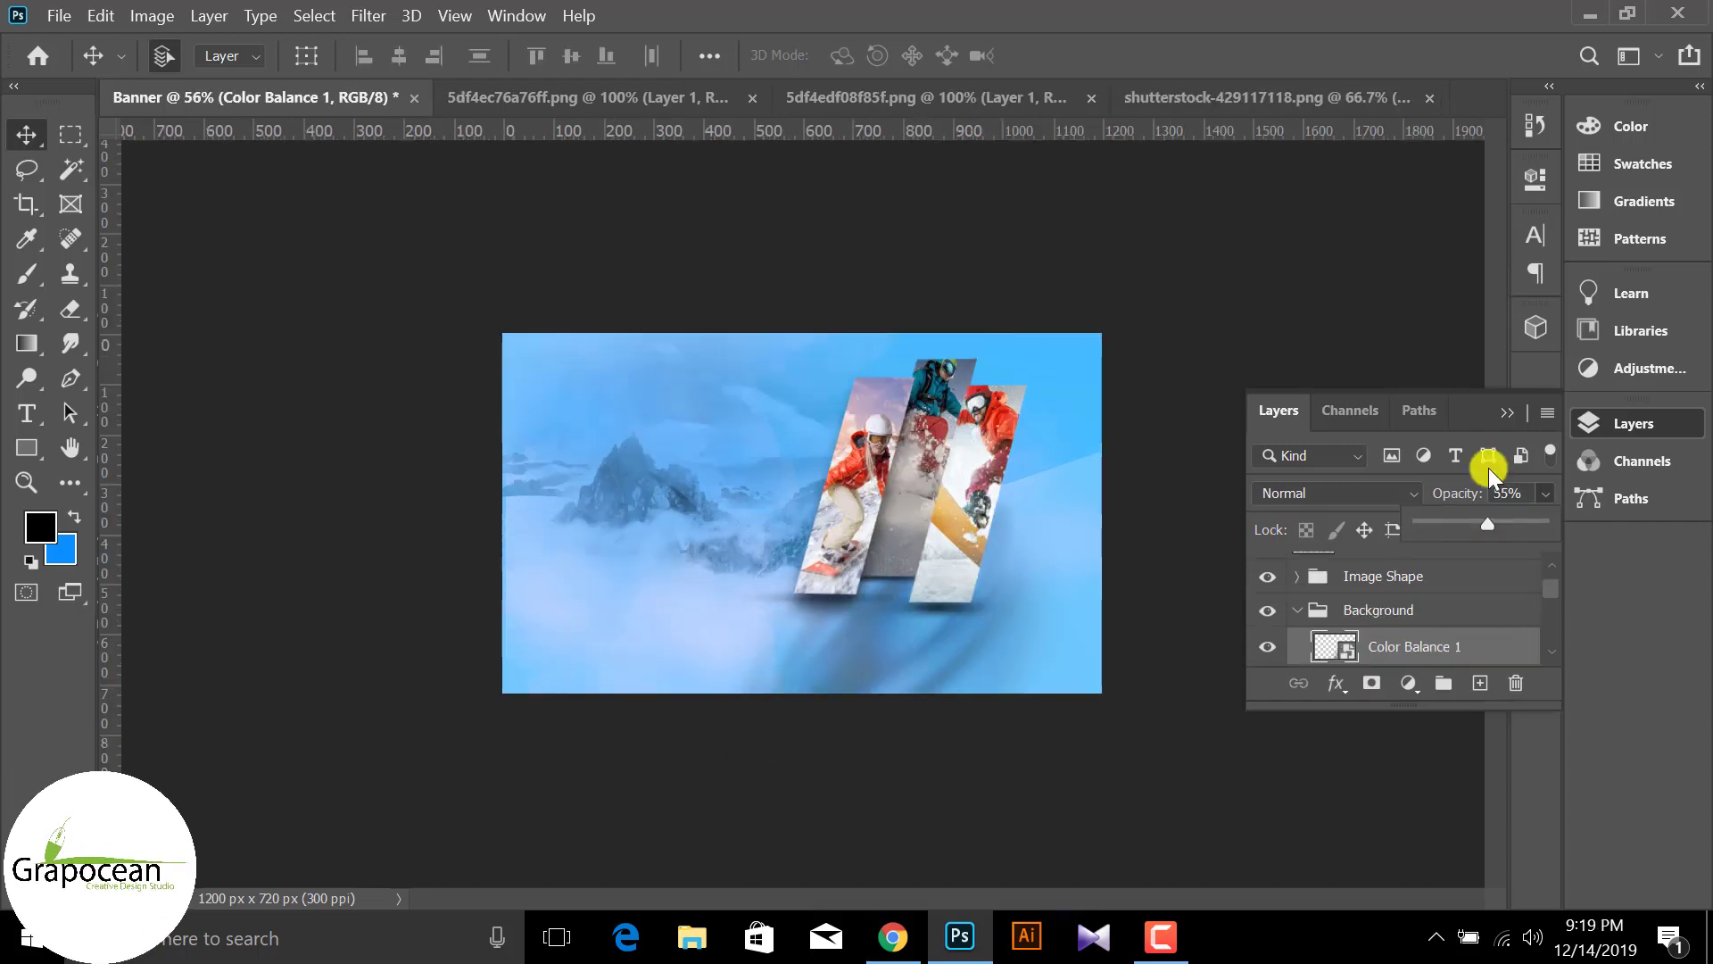
Step: Place a text box with pasted placeholder text, then cancel it
{"action": "left_click", "coordinate": [27, 413]}
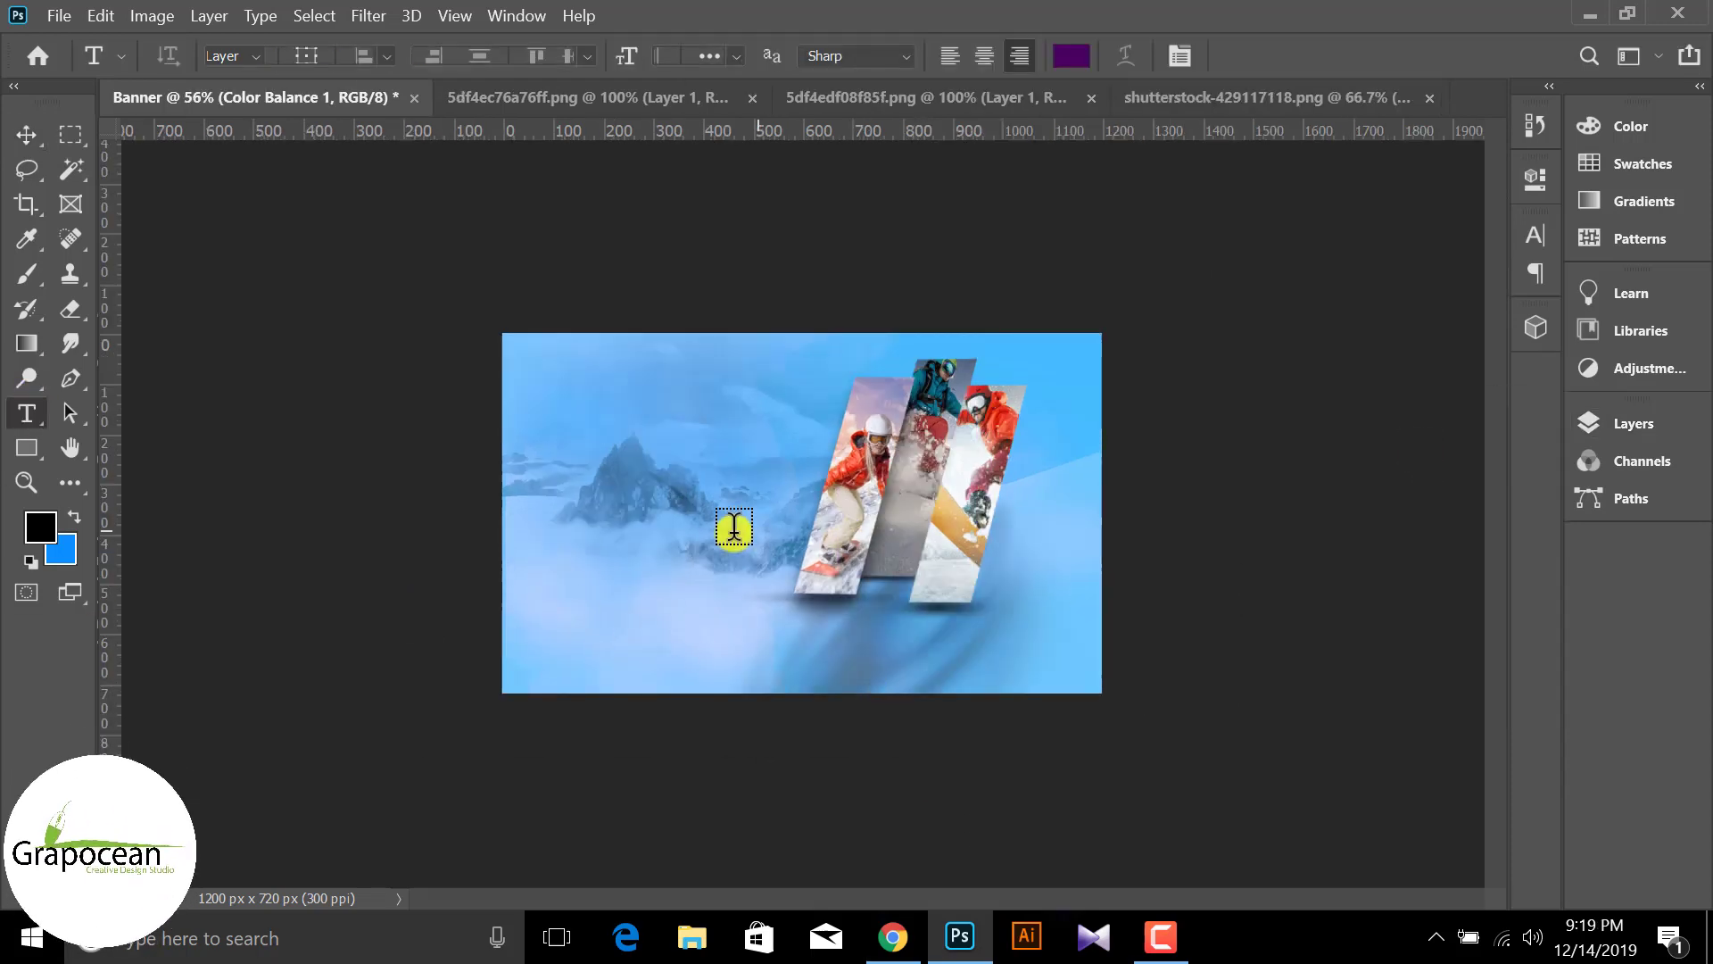
{"action": "left_click", "coordinate": [597, 465]}
{"action": "key", "text": "ctrl+v"}
{"action": "key", "text": "ctrl+a"}
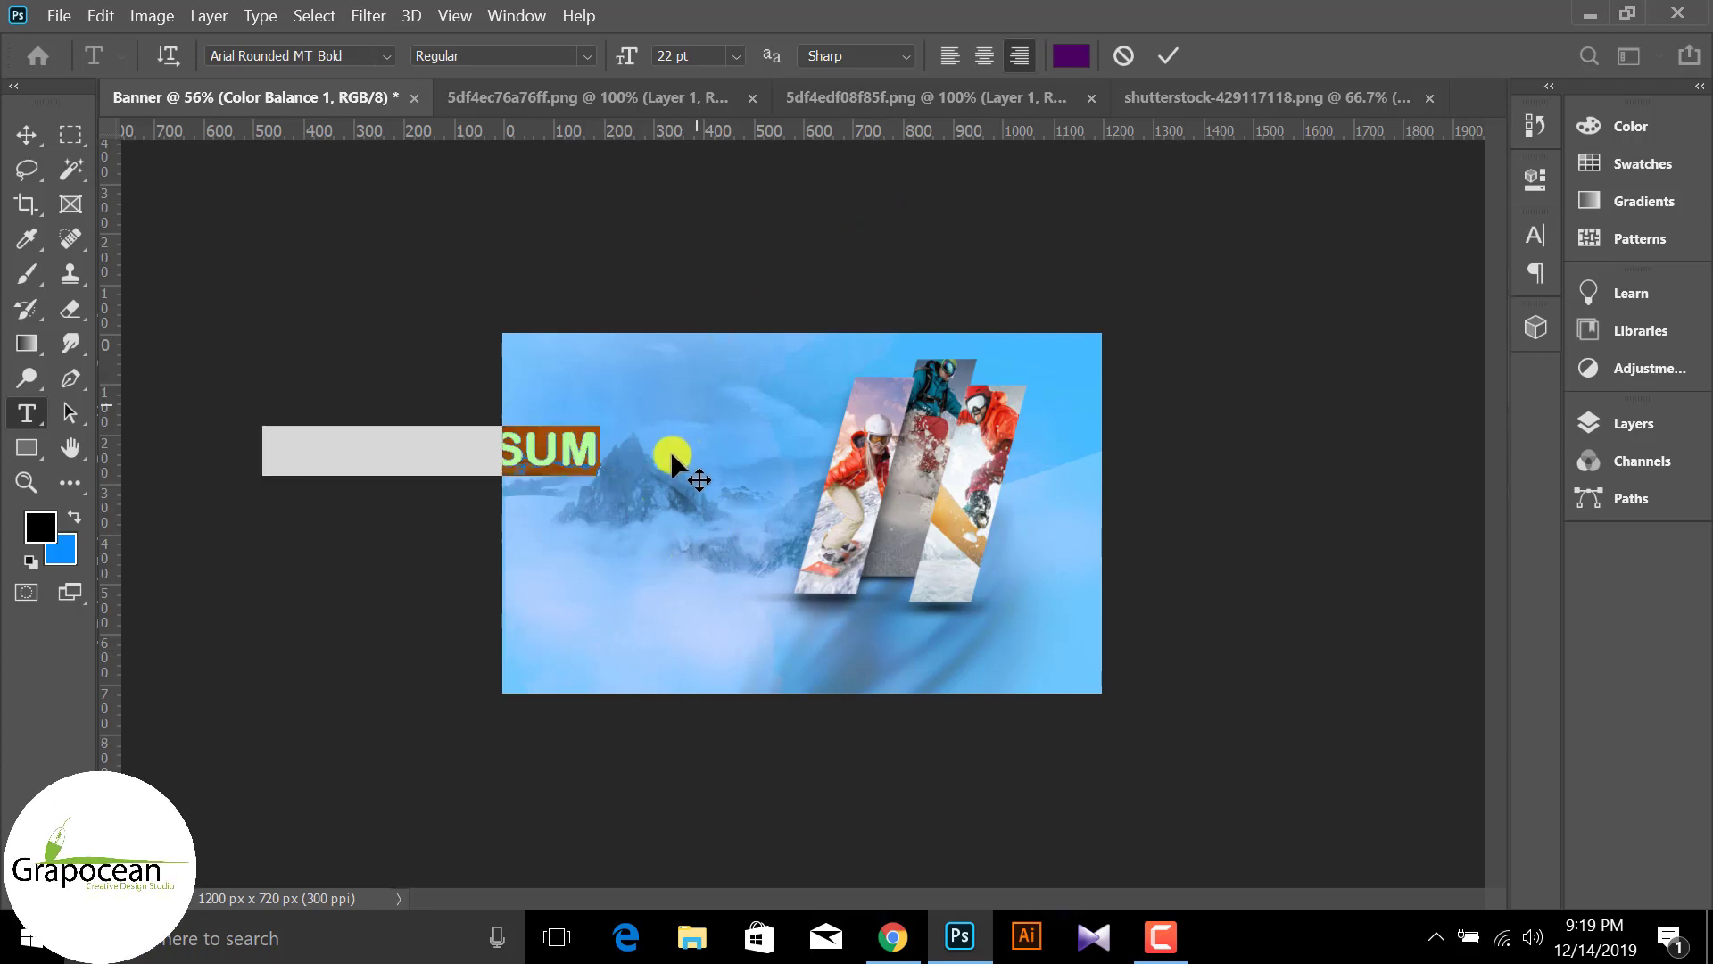
{"action": "left_click", "coordinate": [1118, 57]}
{"action": "left_click", "coordinate": [32, 134]}
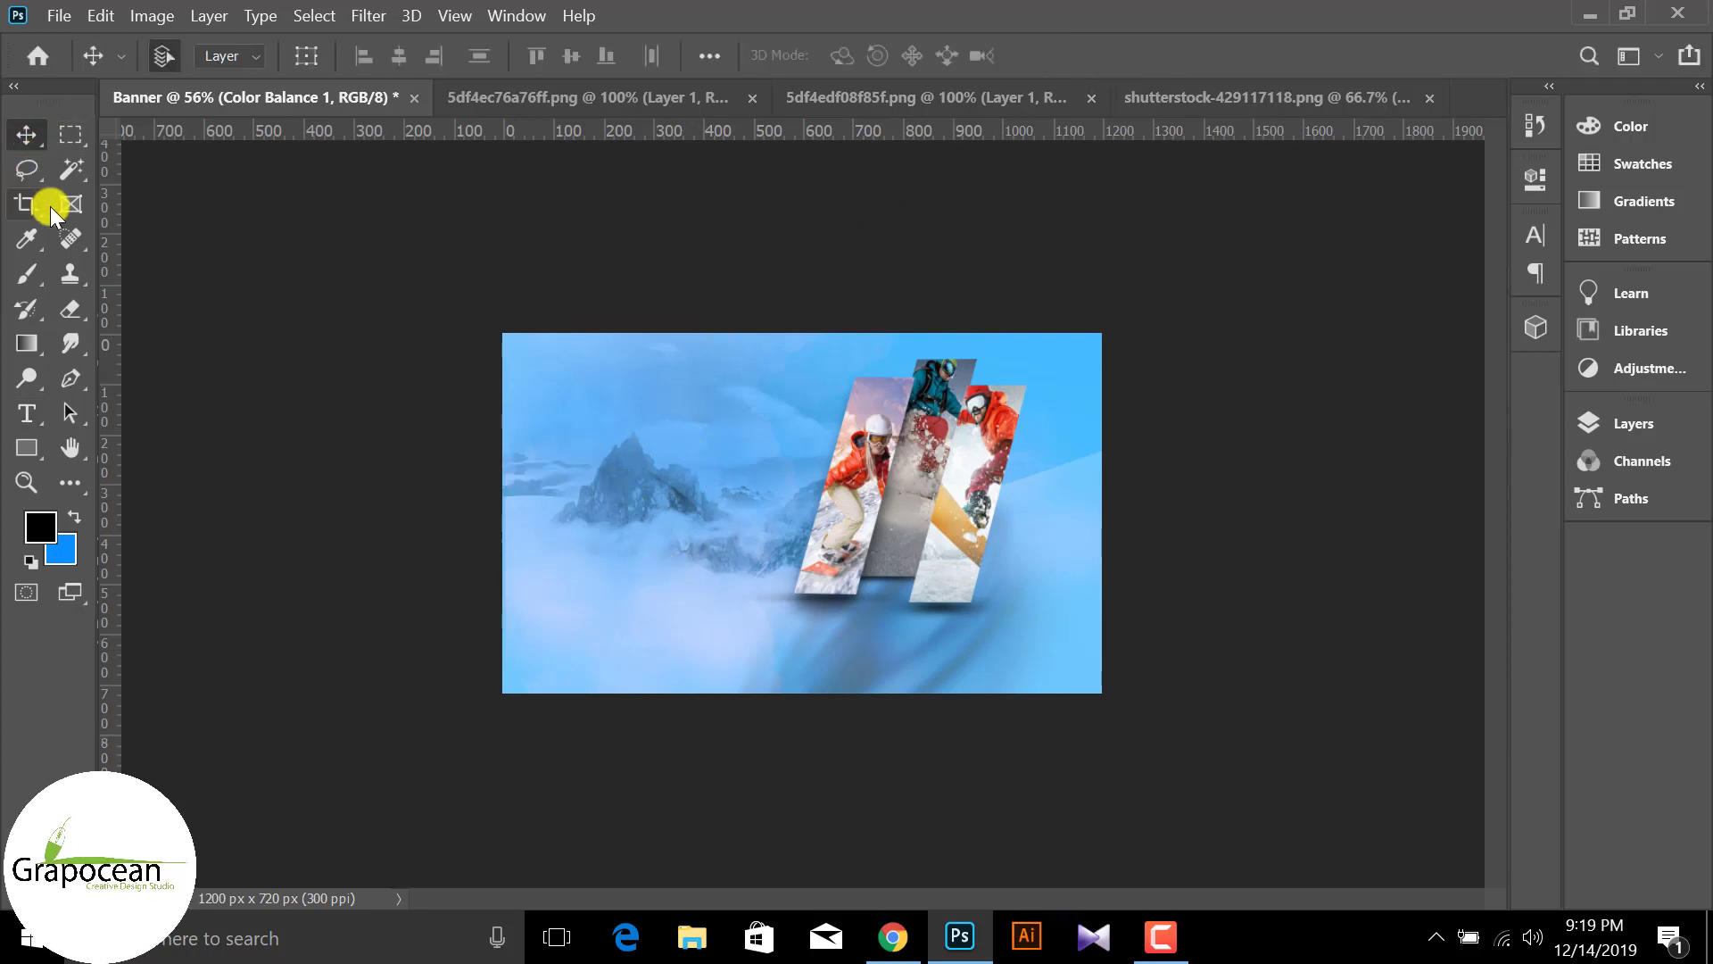
Step: Paste the snow sports headline on the banner's left and break it into lines
{"action": "left_click", "coordinate": [42, 415]}
{"action": "left_click", "coordinate": [607, 450]}
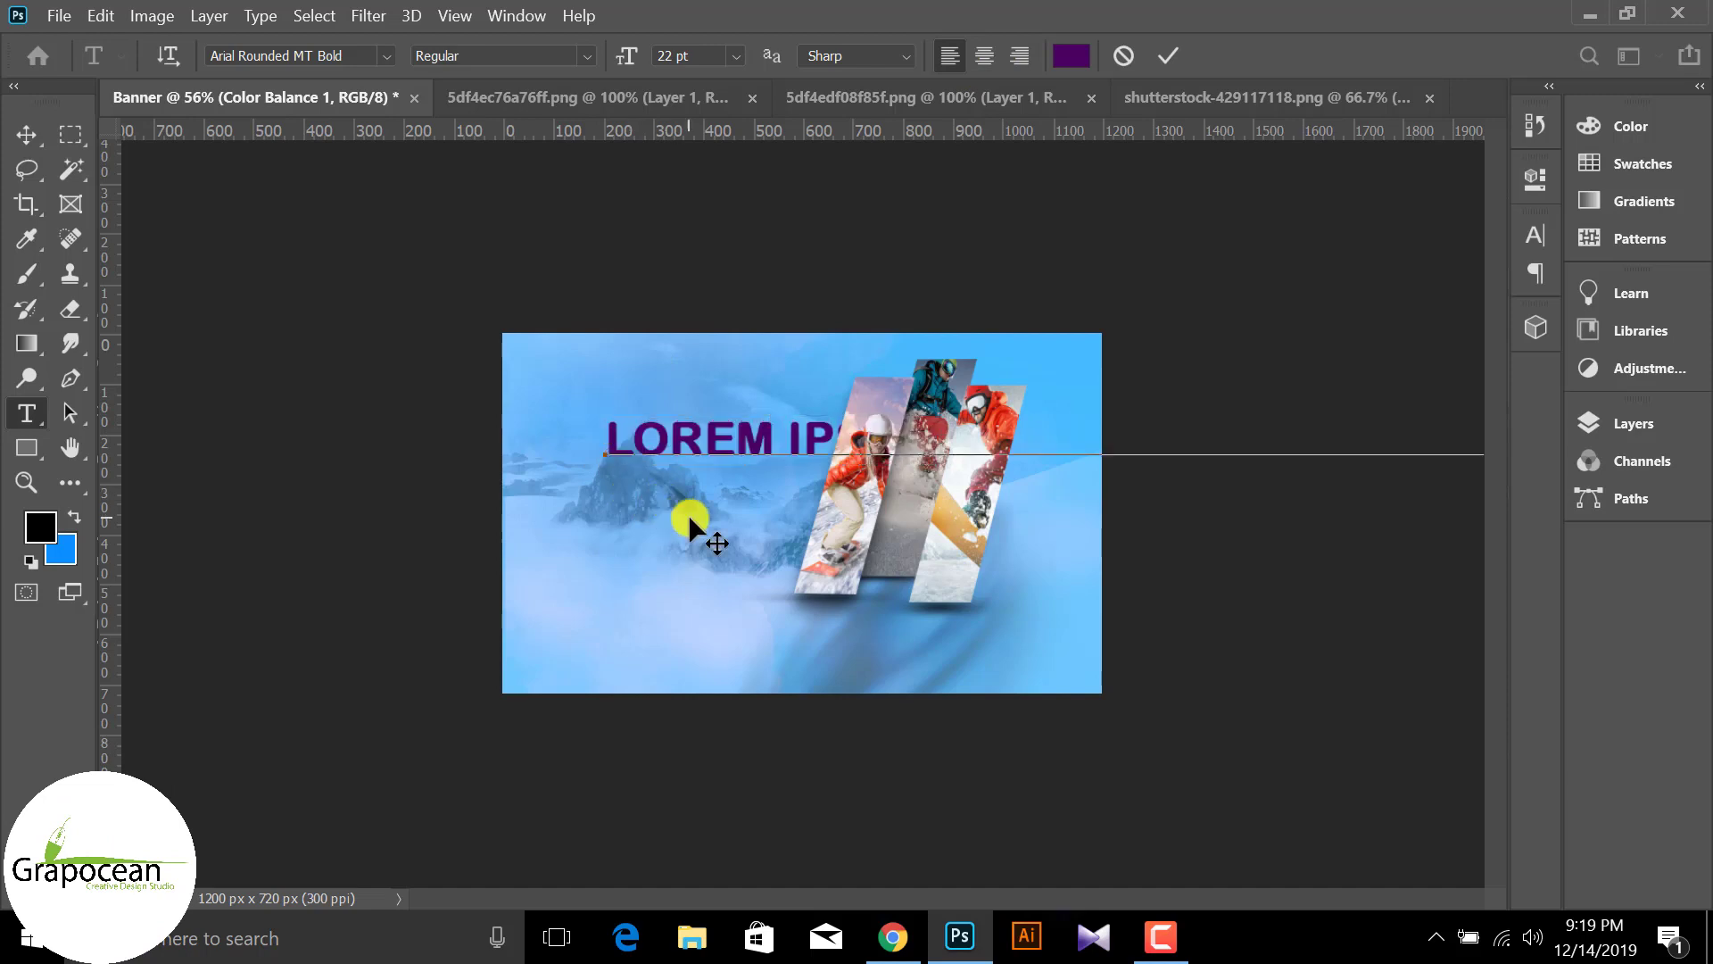
{"action": "key", "text": "ctrl+v"}
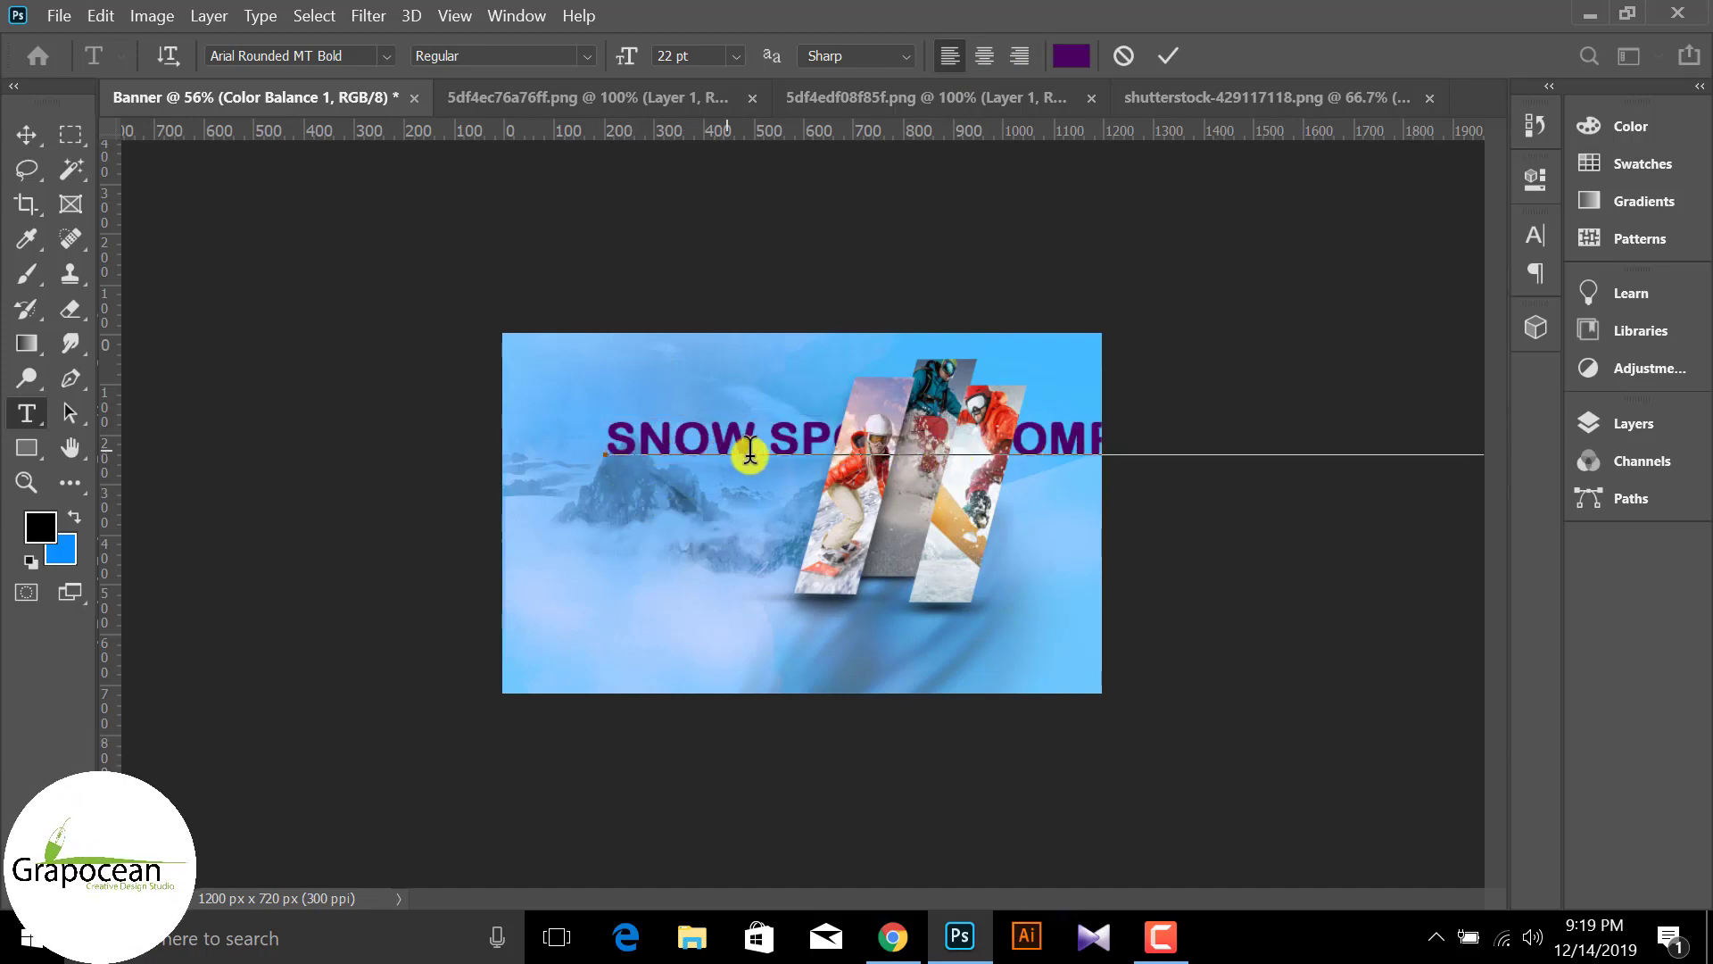
{"action": "left_click", "coordinate": [768, 446]}
{"action": "key", "text": "Return"}
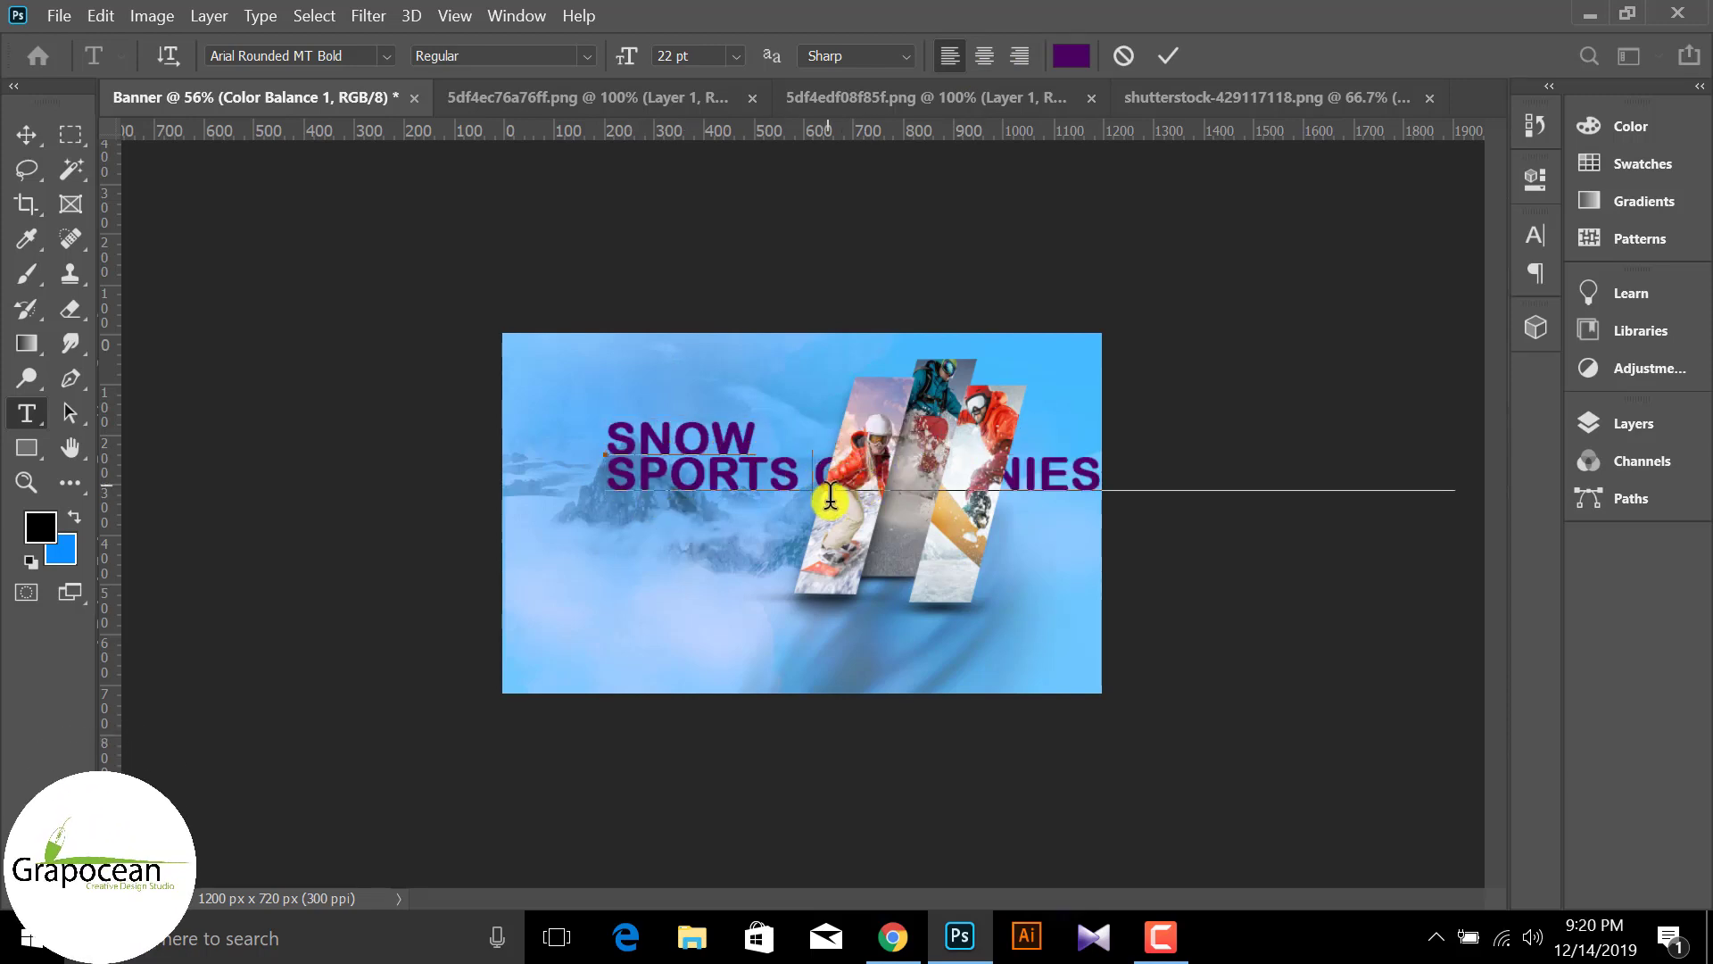
{"action": "left_click", "coordinate": [808, 477]}
{"action": "key", "text": "Return"}
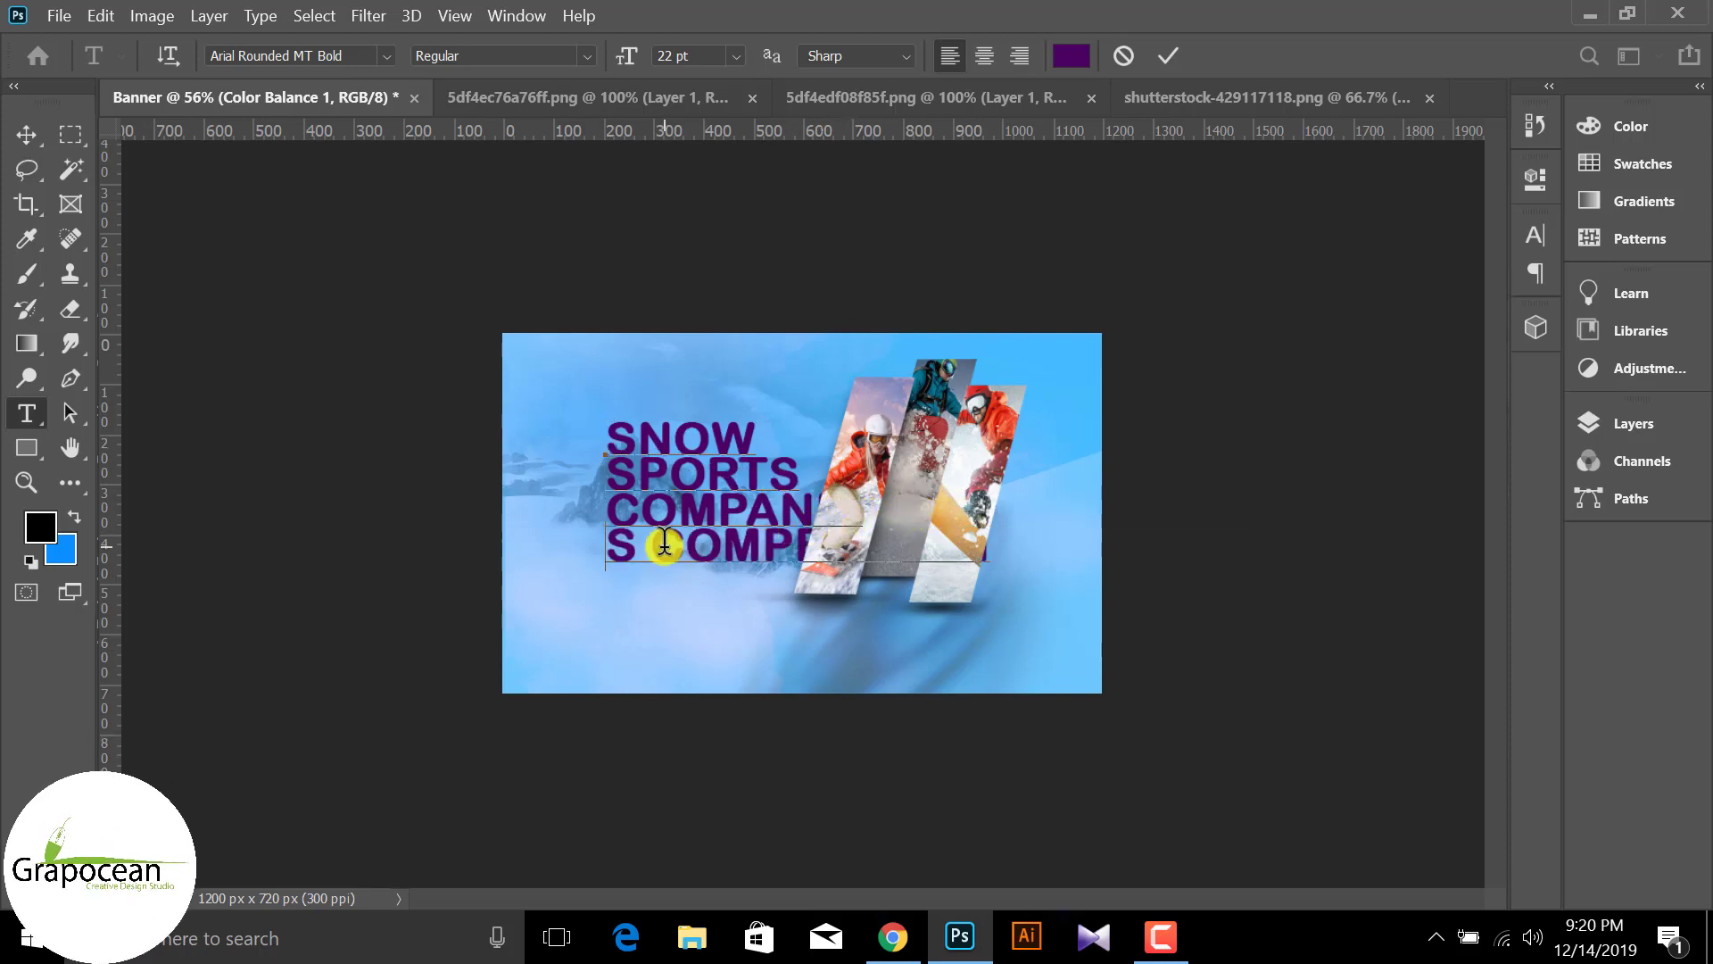
Step: Move the headline up-left, rejoin 'COMPANIES' and remove the space before COMPETITION
{"action": "left_click", "coordinate": [26, 133]}
{"action": "left_click_drag", "start_coordinate": [700, 460], "coordinate": [631, 417]}
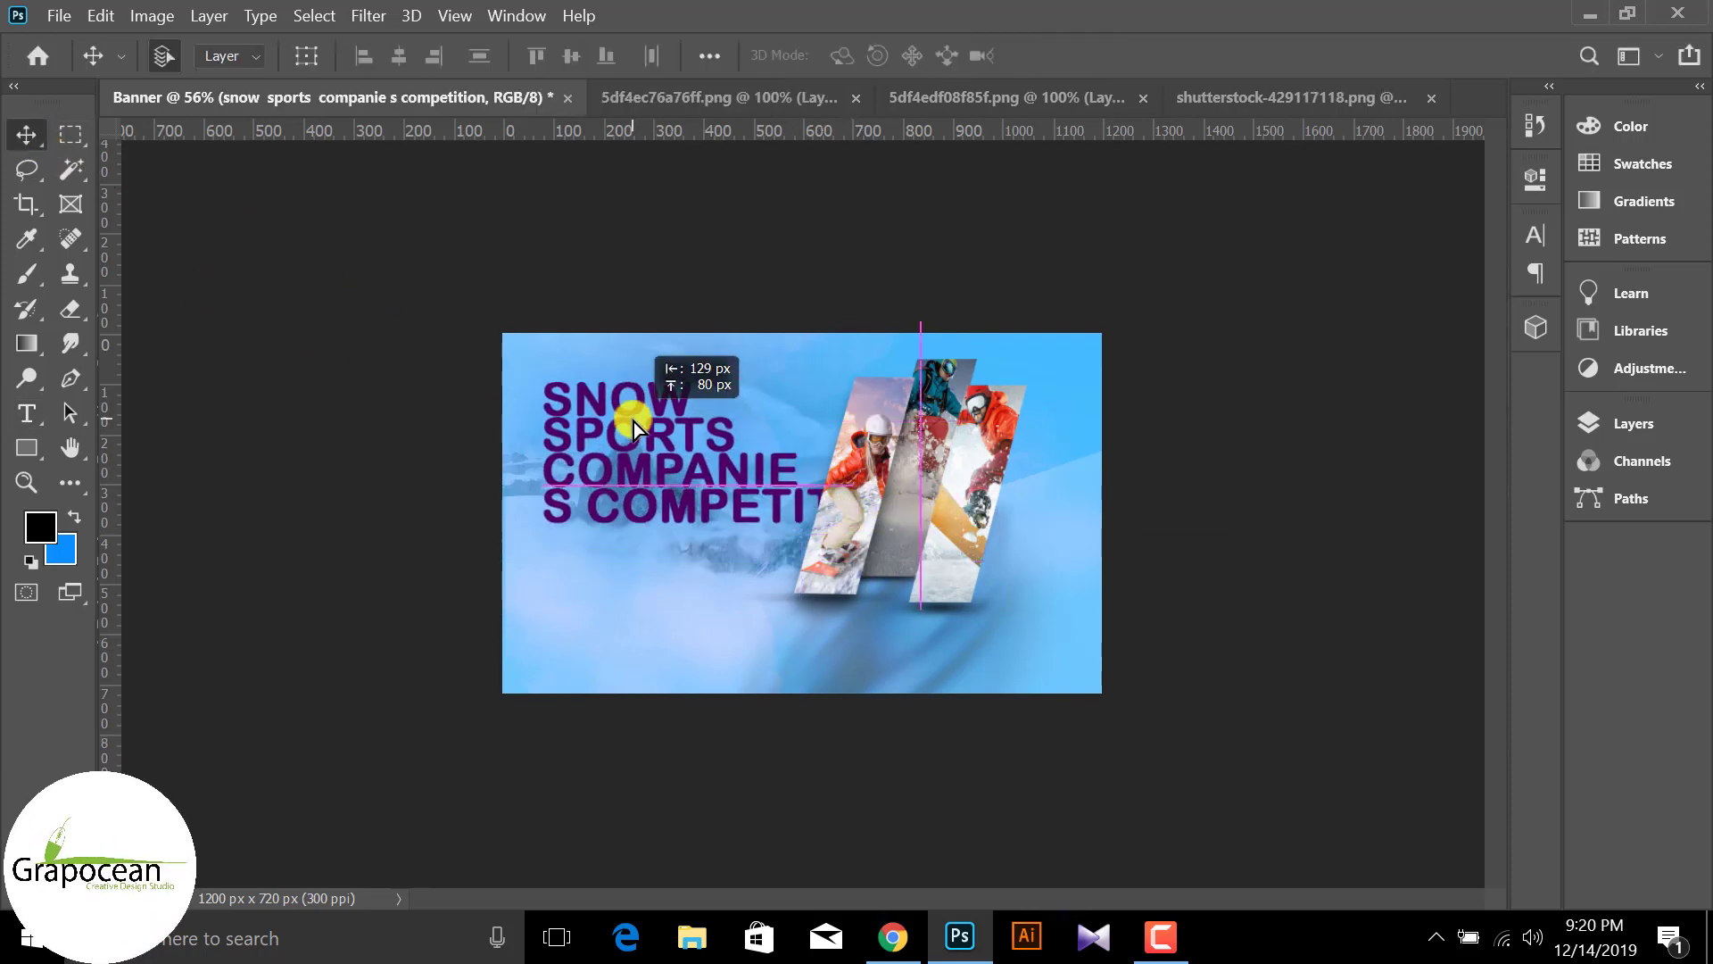
{"action": "left_click", "coordinate": [30, 410]}
{"action": "left_click", "coordinate": [552, 500]}
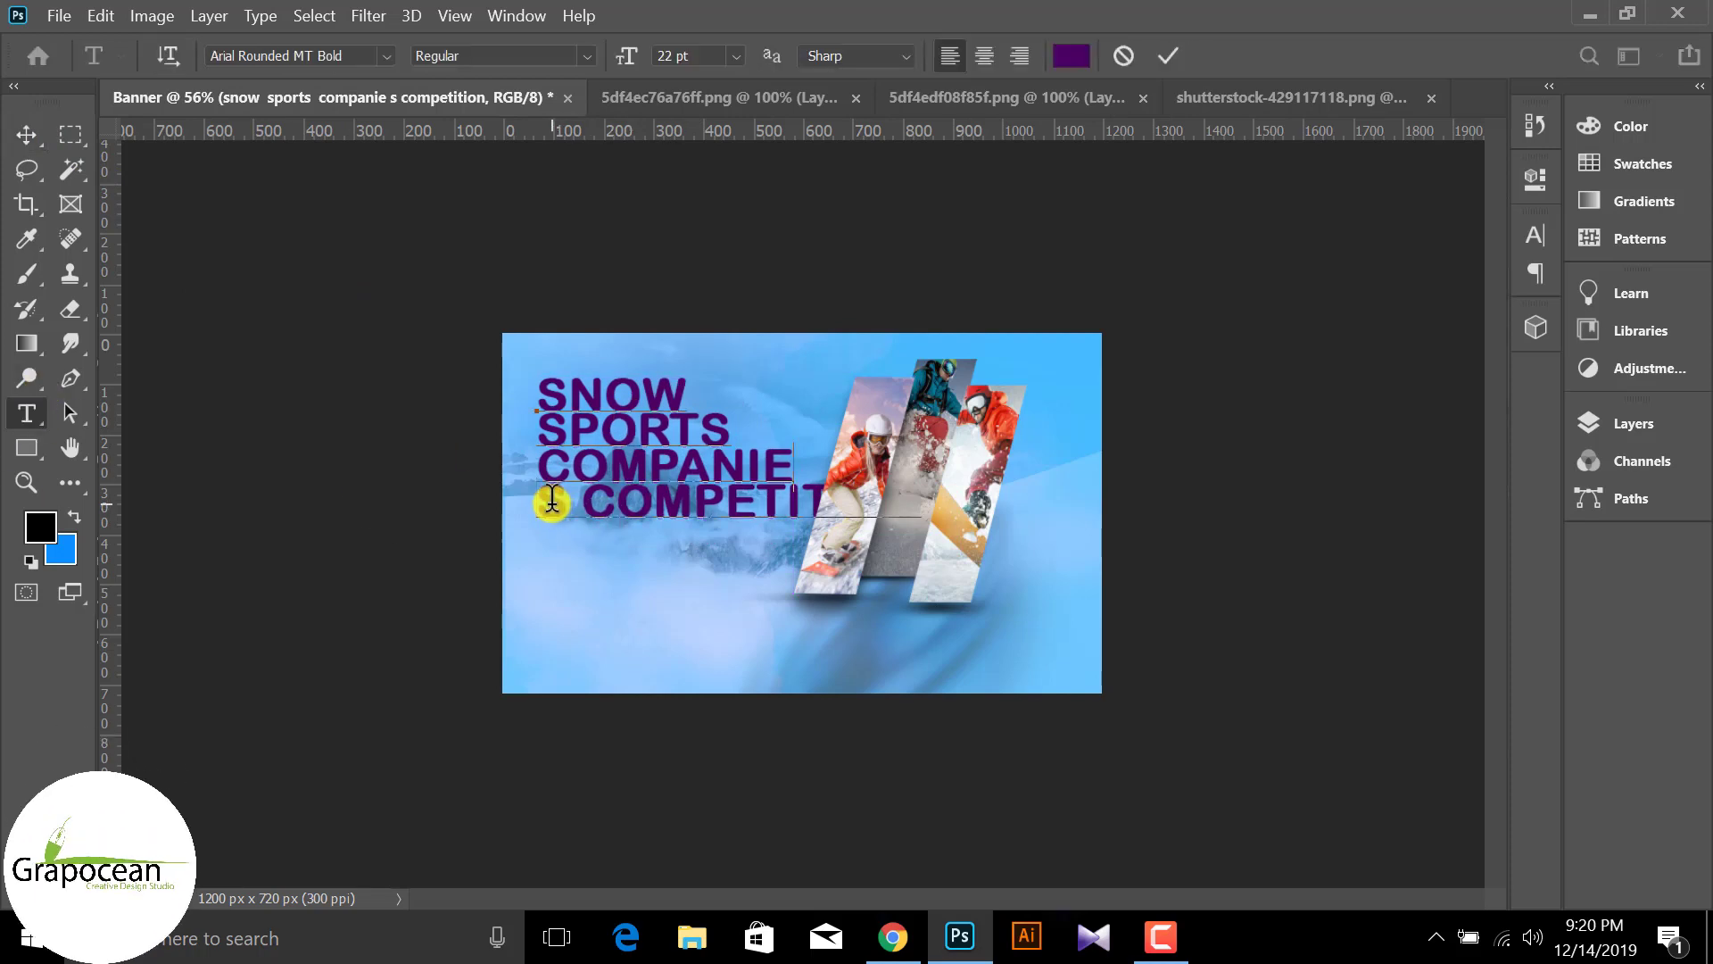
{"action": "key", "text": "BackSpace"}
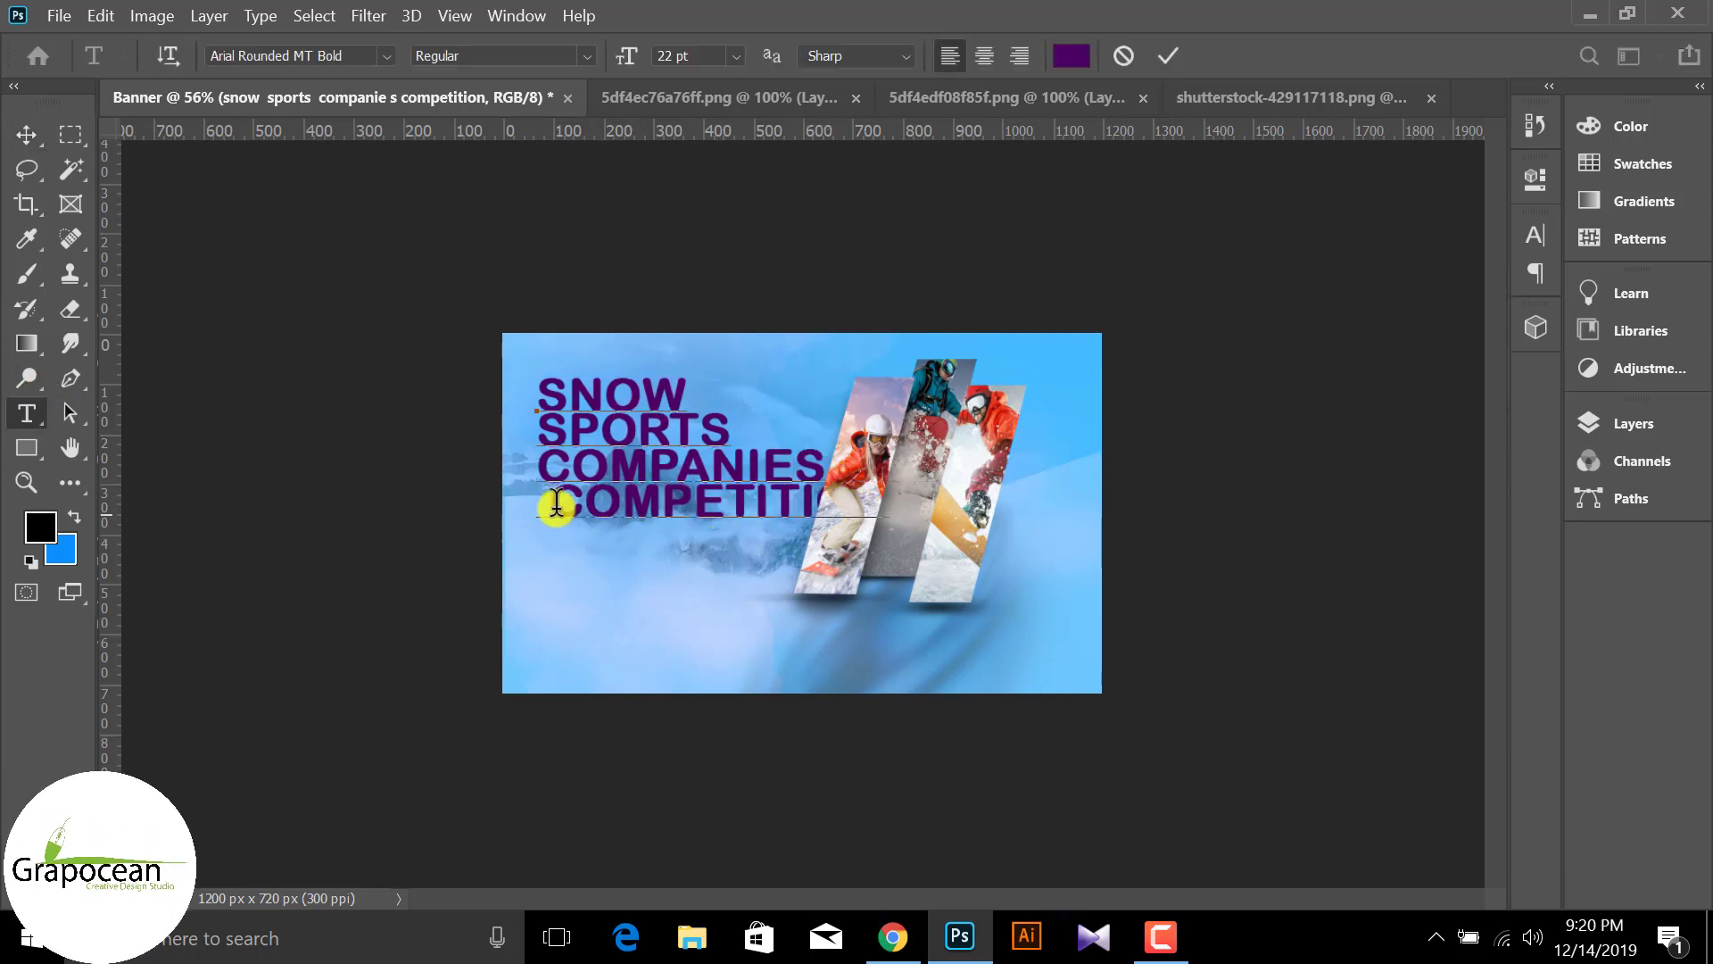
{"action": "key", "text": "Delete"}
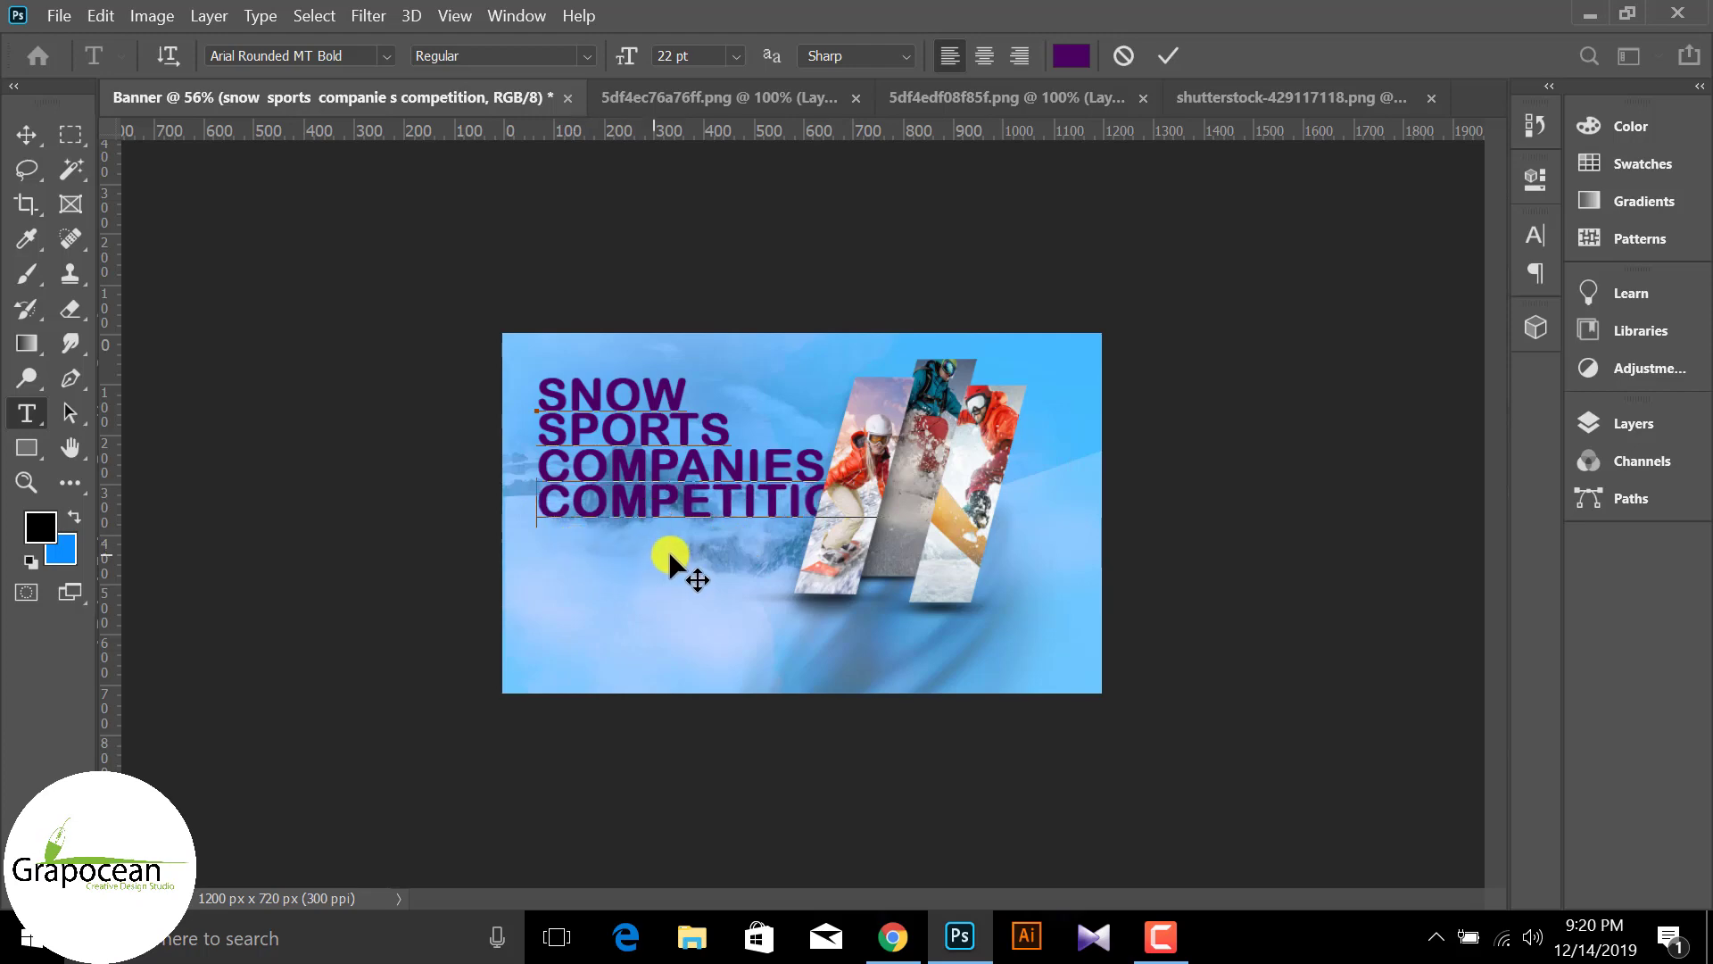
Step: Colour the headline text a light blue sampled from the banner
{"action": "key", "text": "ctrl+a"}
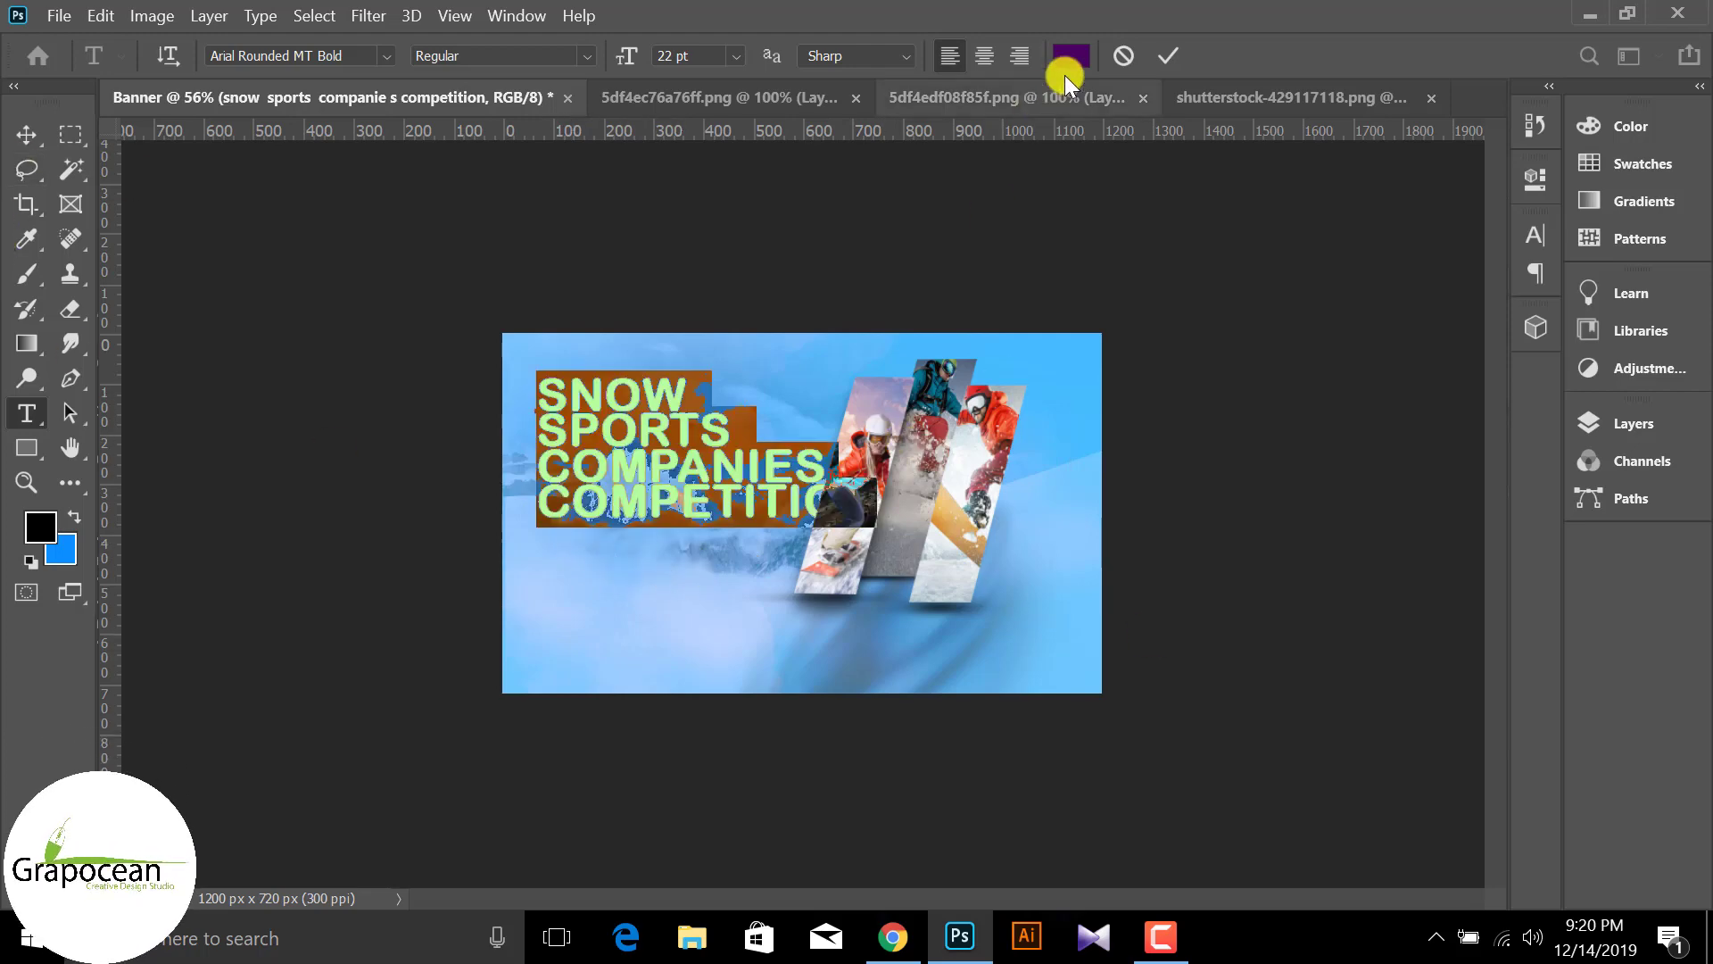
{"action": "left_click", "coordinate": [1067, 62]}
{"action": "left_click", "coordinate": [698, 634]}
{"action": "left_click_drag", "start_coordinate": [1052, 380], "coordinate": [1032, 479]}
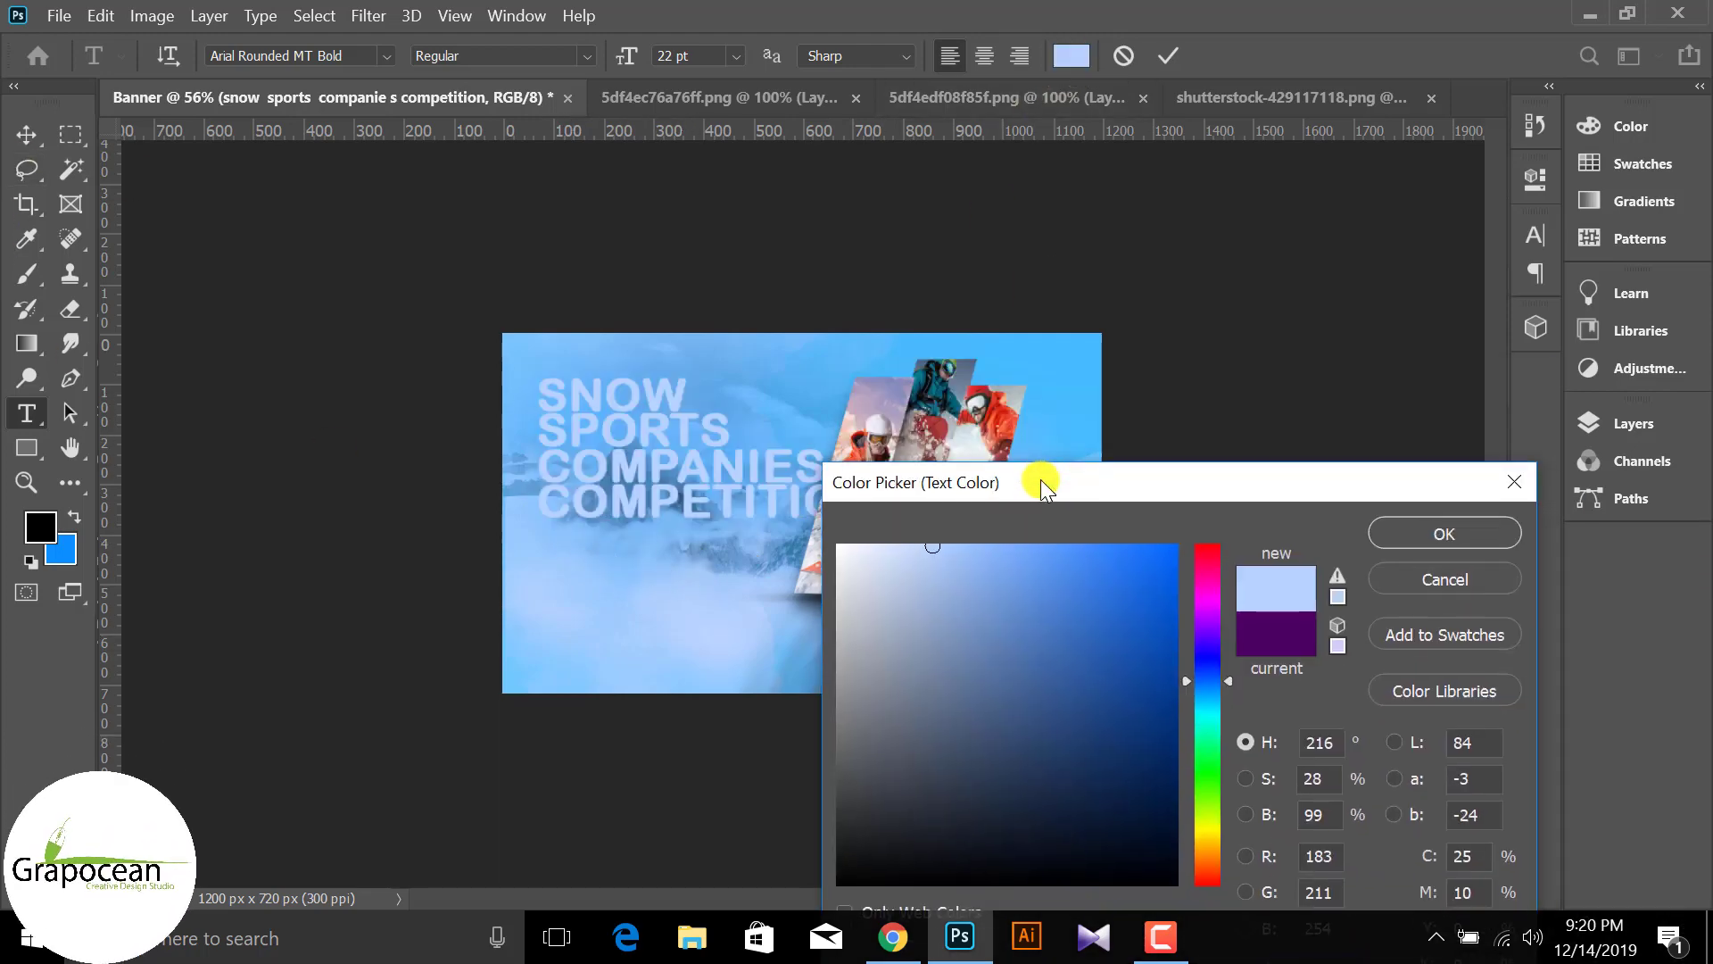
{"action": "left_click", "coordinate": [1399, 534]}
Step: Keep the headline in all caps, shrink its size and tighten the line spacing
{"action": "left_click", "coordinate": [1535, 235]}
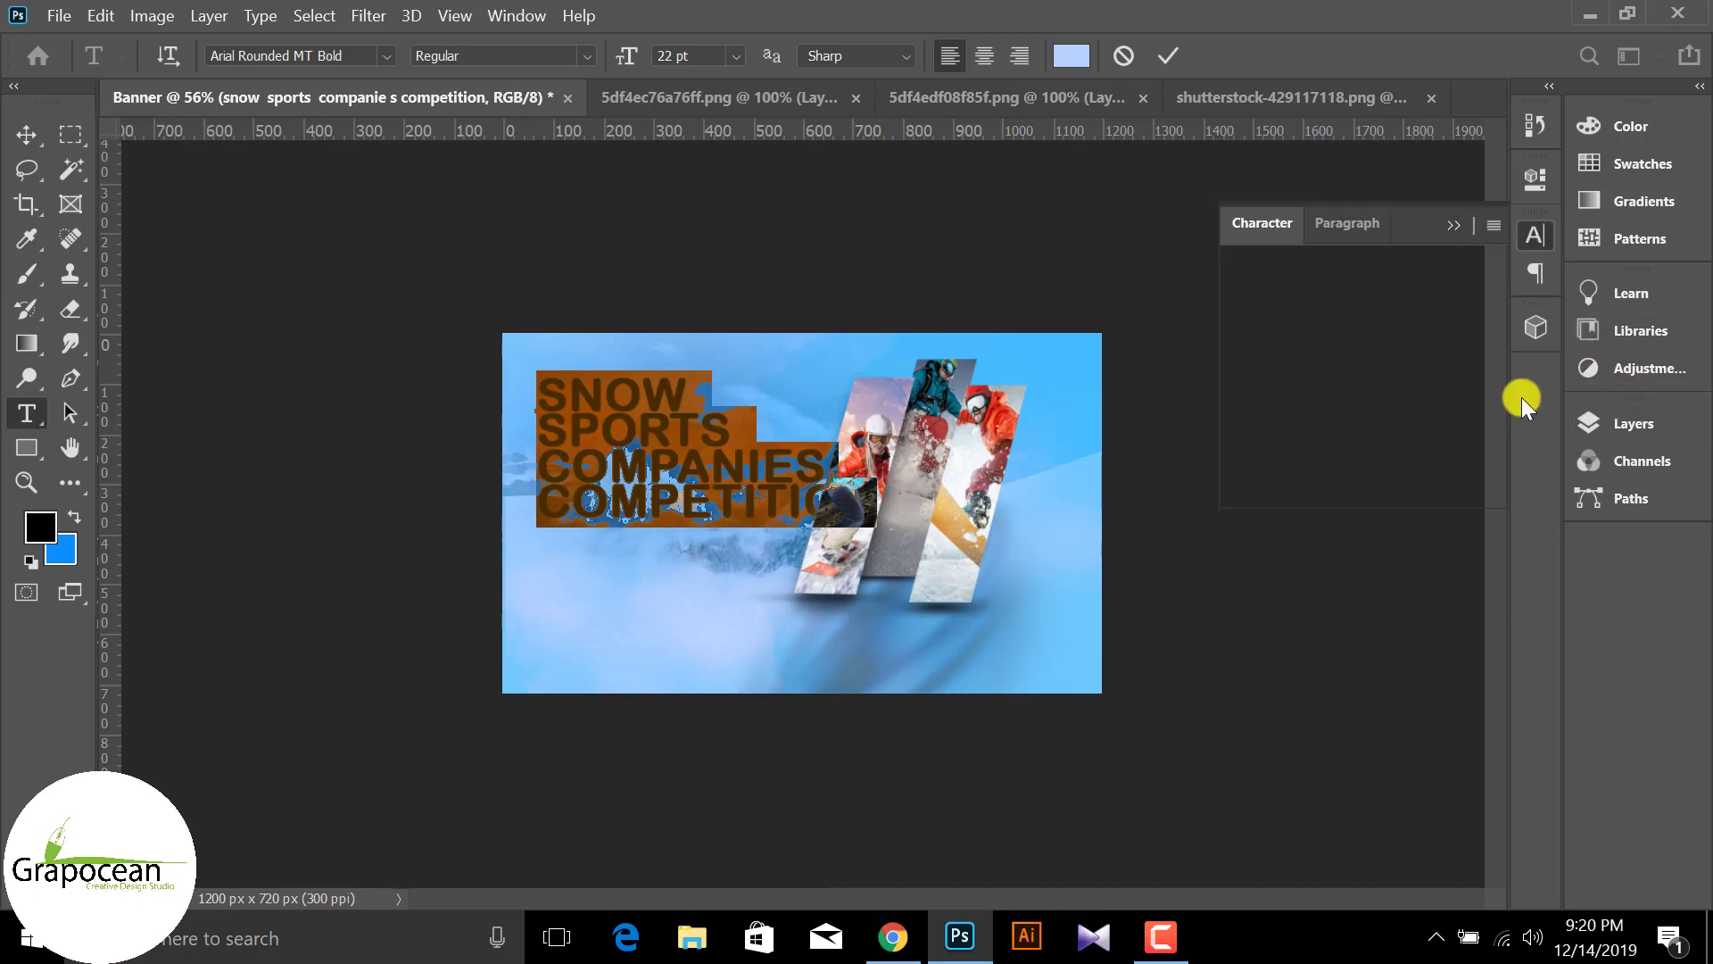
{"action": "left_click", "coordinate": [1312, 420]}
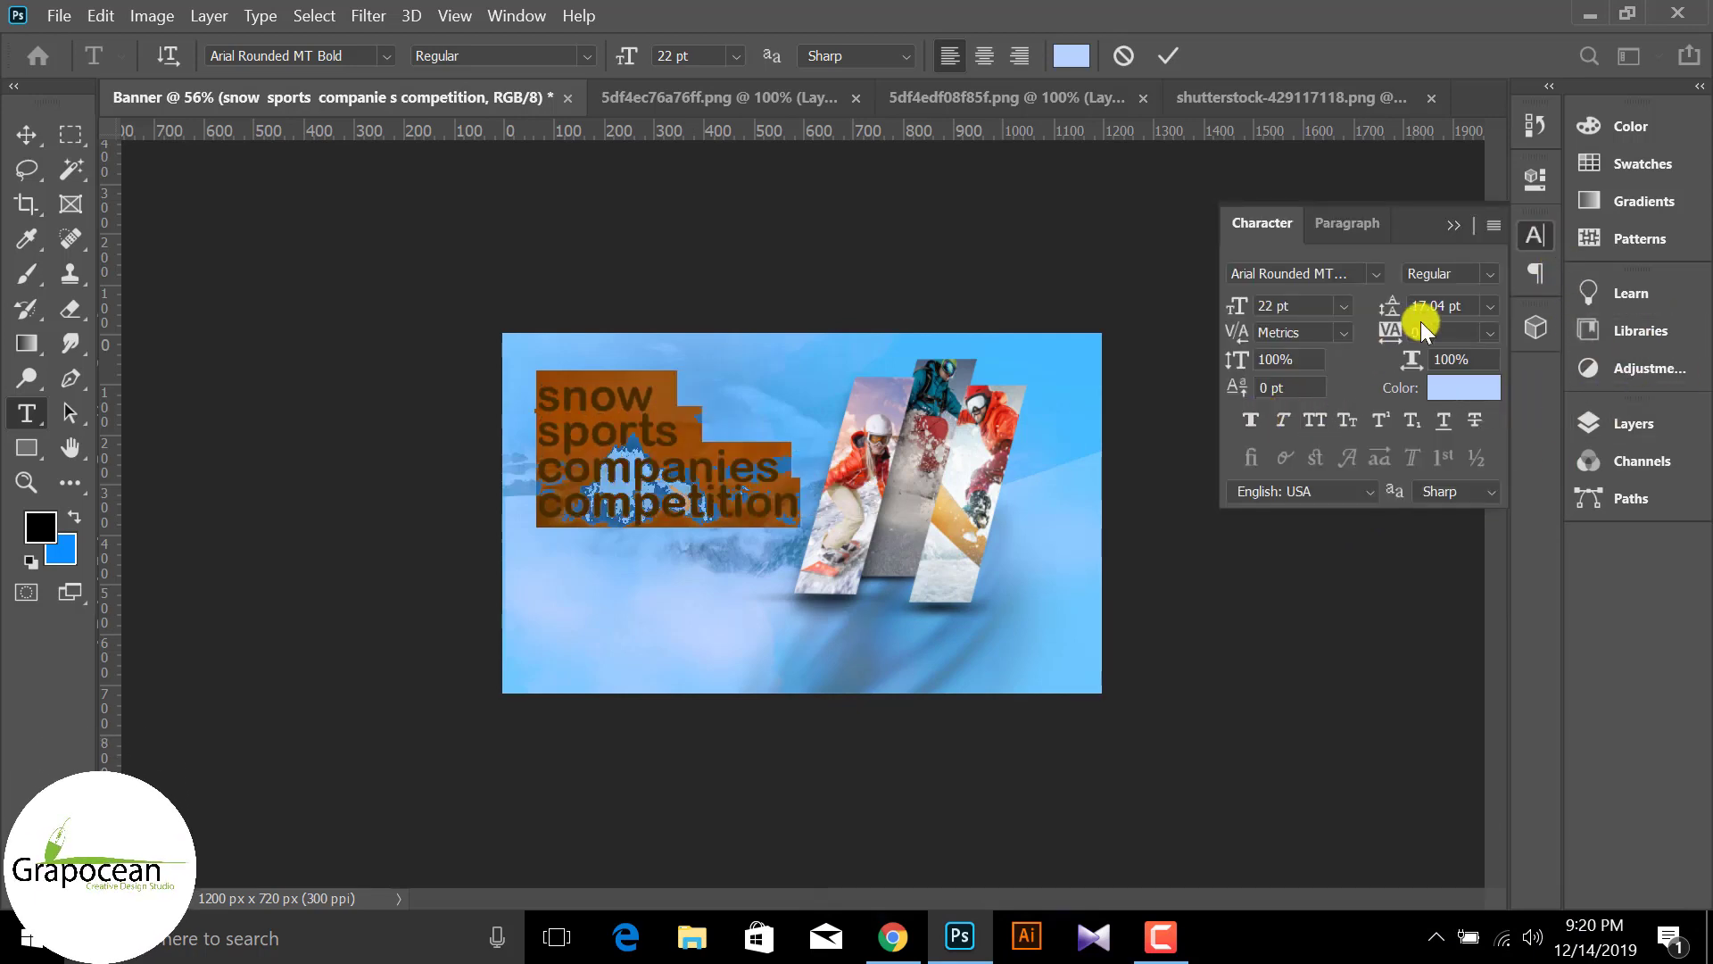
{"action": "left_click", "coordinate": [1314, 420]}
{"action": "left_click_drag", "start_coordinate": [1392, 307], "coordinate": [1383, 337]}
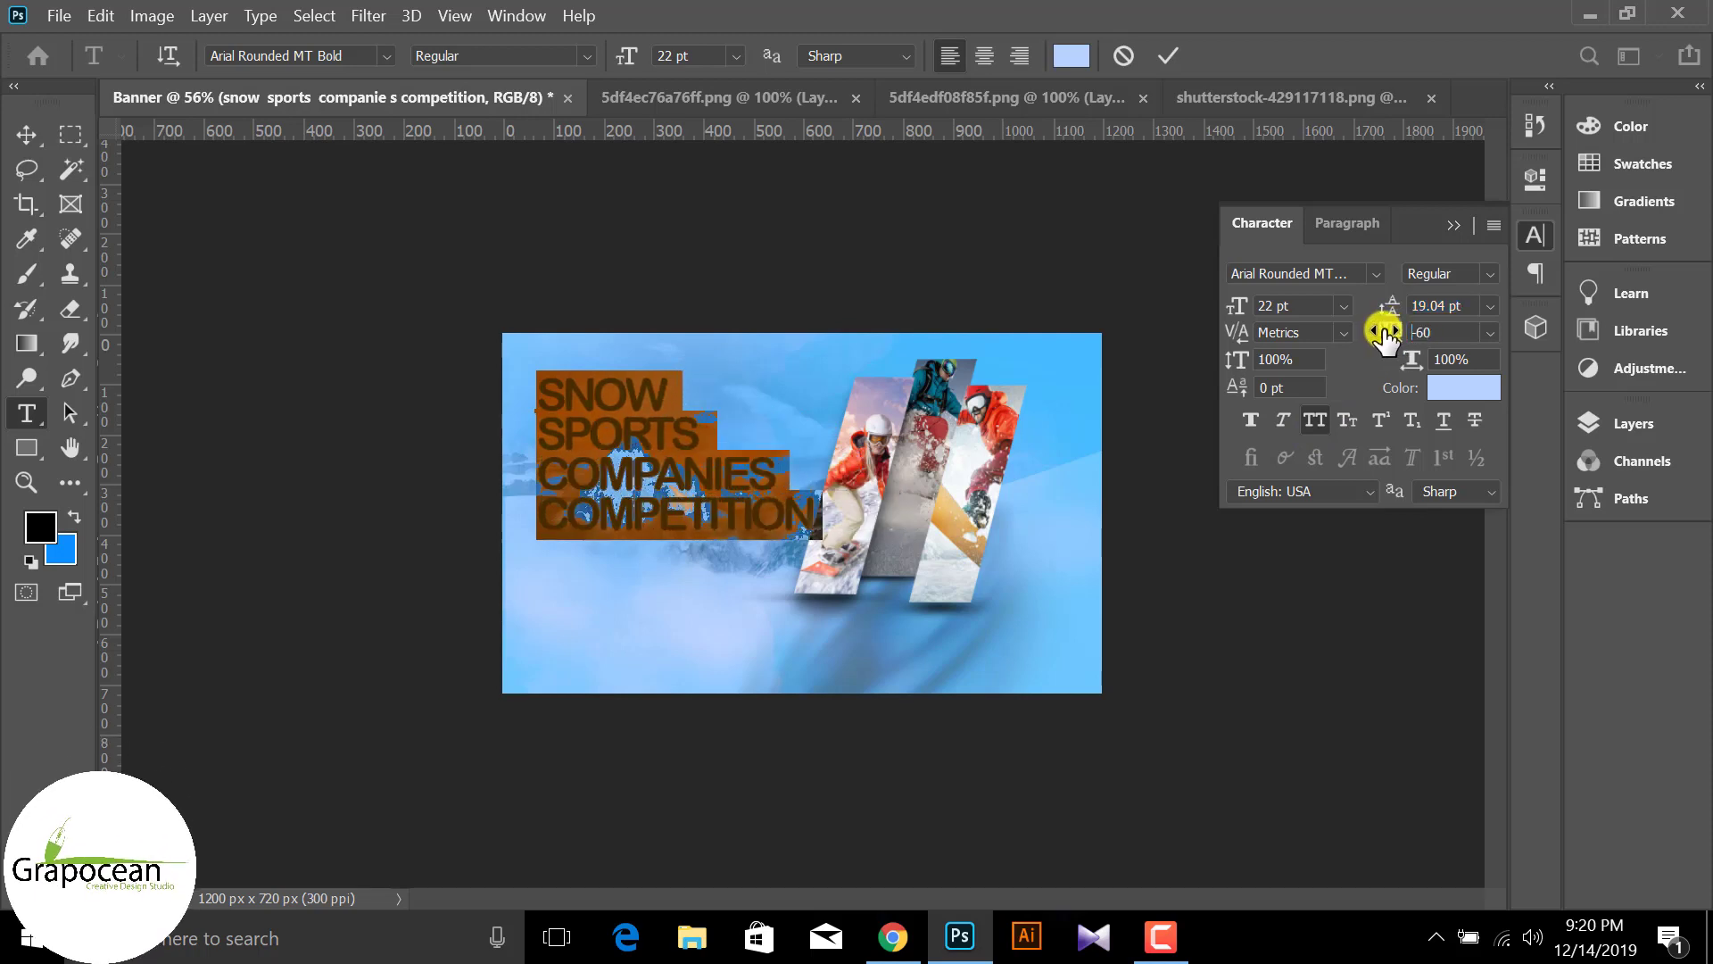
{"action": "left_click_drag", "start_coordinate": [623, 57], "coordinate": [616, 60]}
{"action": "left_click_drag", "start_coordinate": [1388, 315], "coordinate": [1382, 310]}
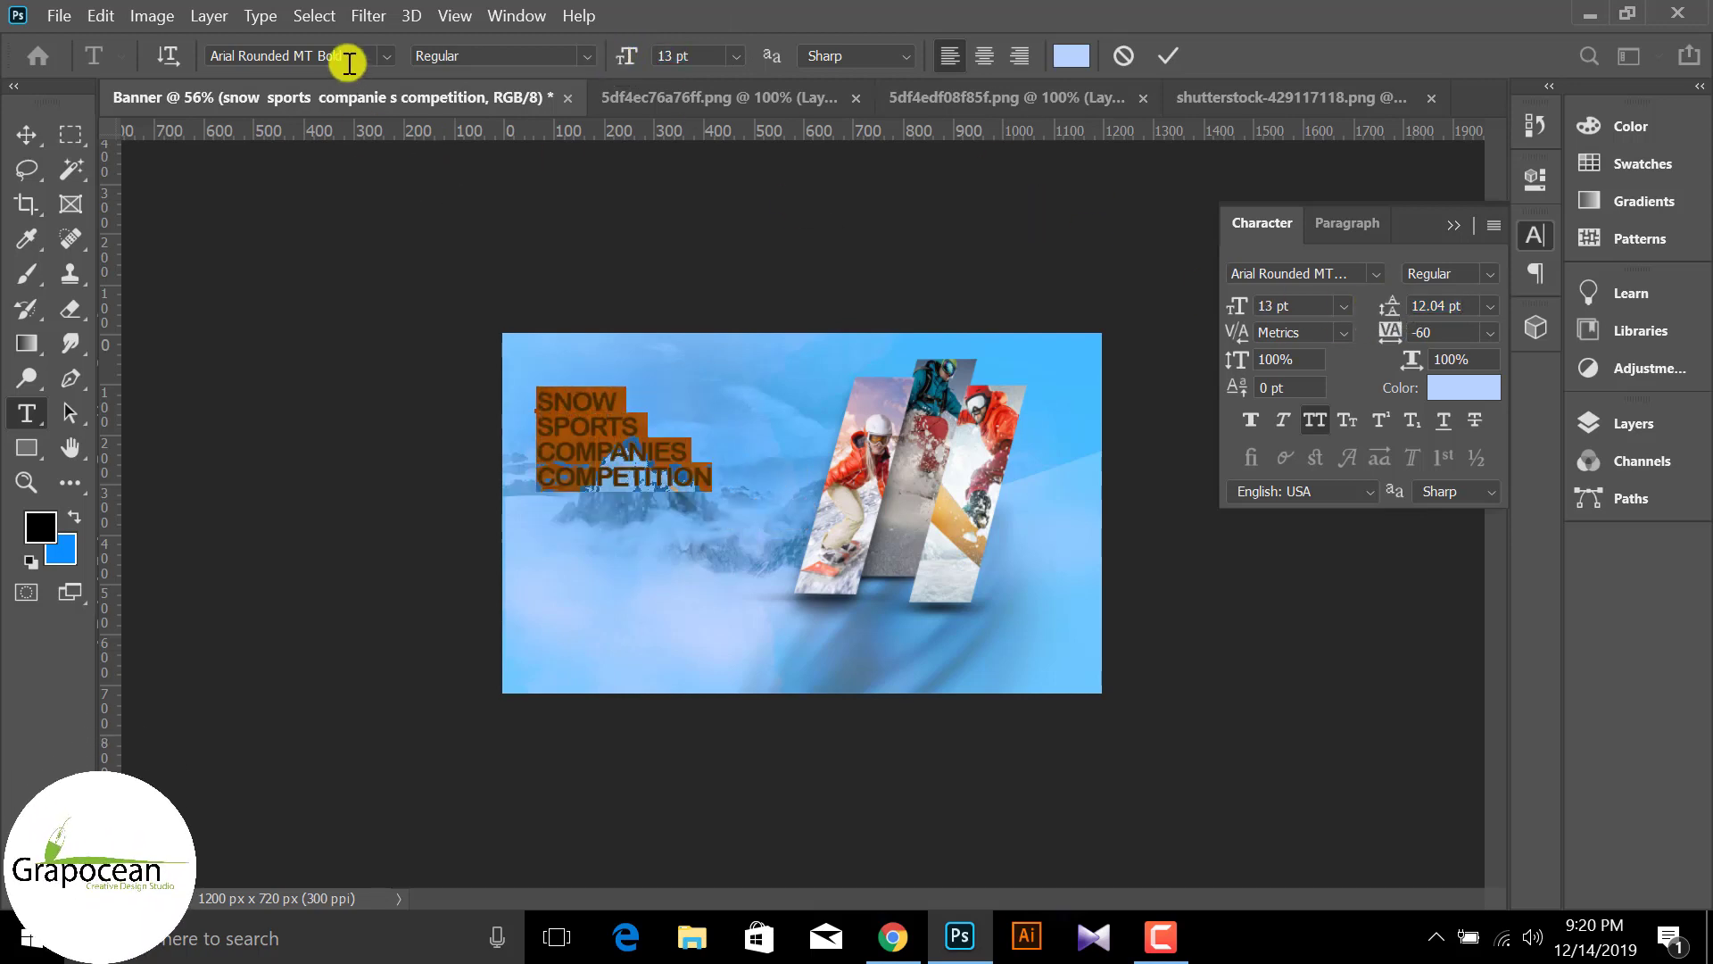
Step: Set the headline font to Arial Rounded MT Bold and shift the block slightly right
{"action": "type", "text": "br"}
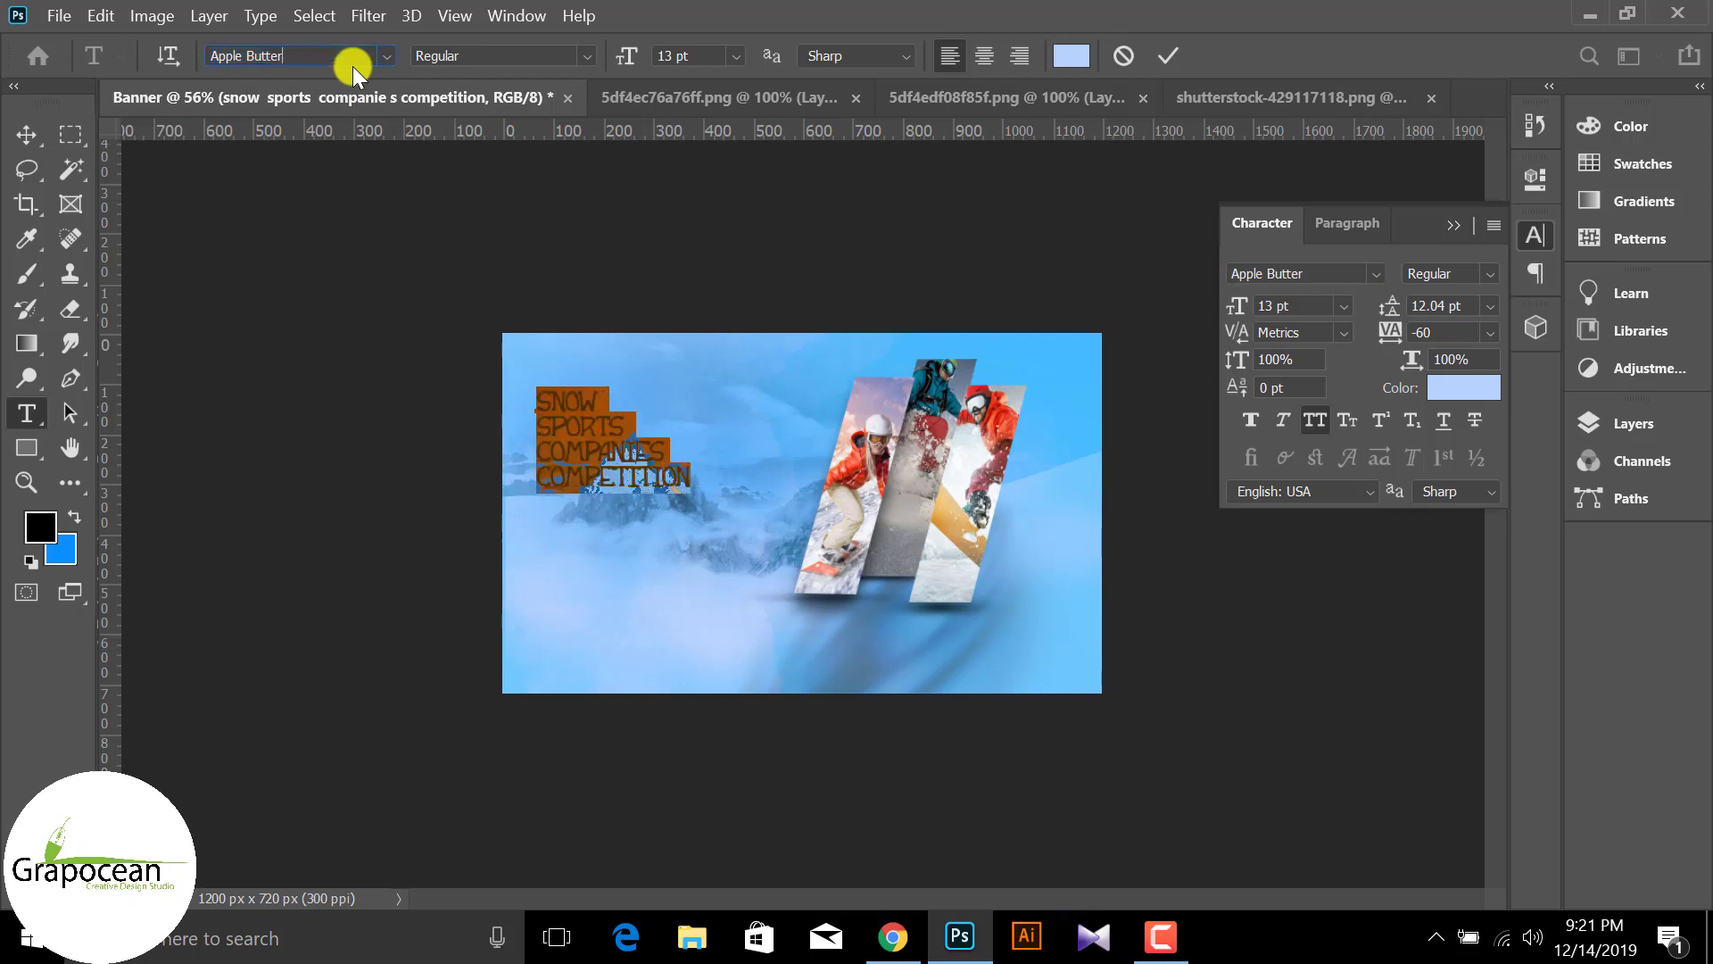
{"action": "type", "text": "egoe UI Emoji"}
{"action": "key", "text": "Down"}
{"action": "key", "text": "Down"}
{"action": "key", "text": "Down"}
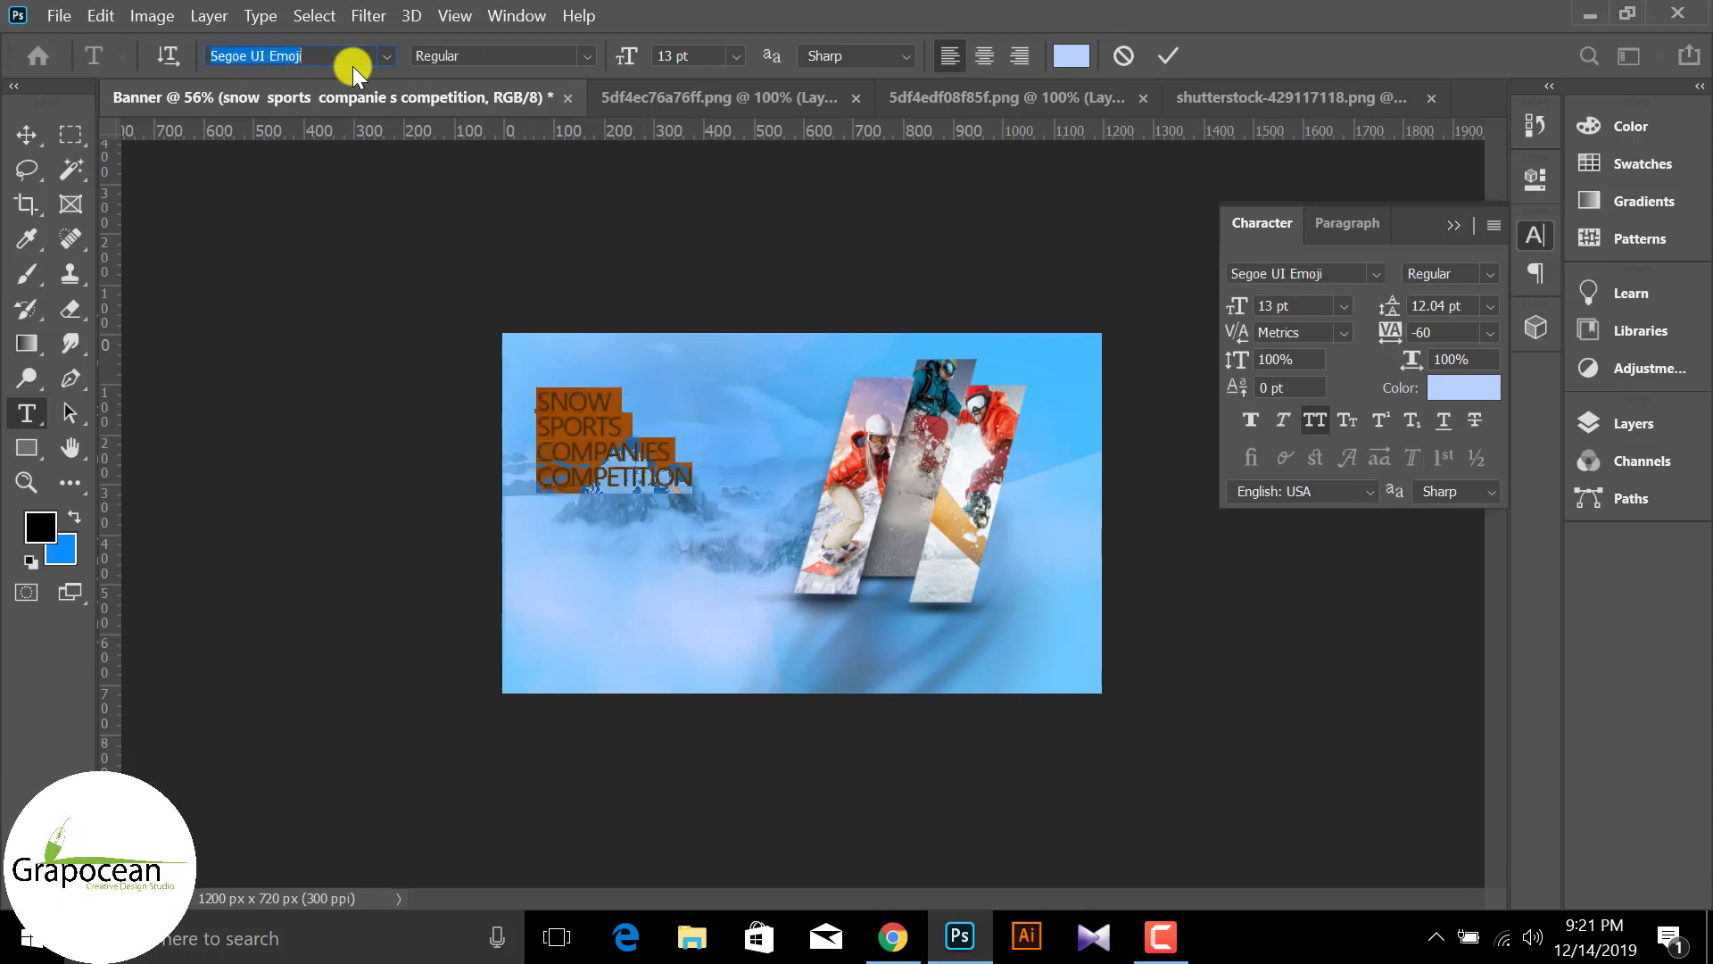
{"action": "key", "text": "Down"}
{"action": "key", "text": "Down"}
{"action": "key", "text": "Down"}
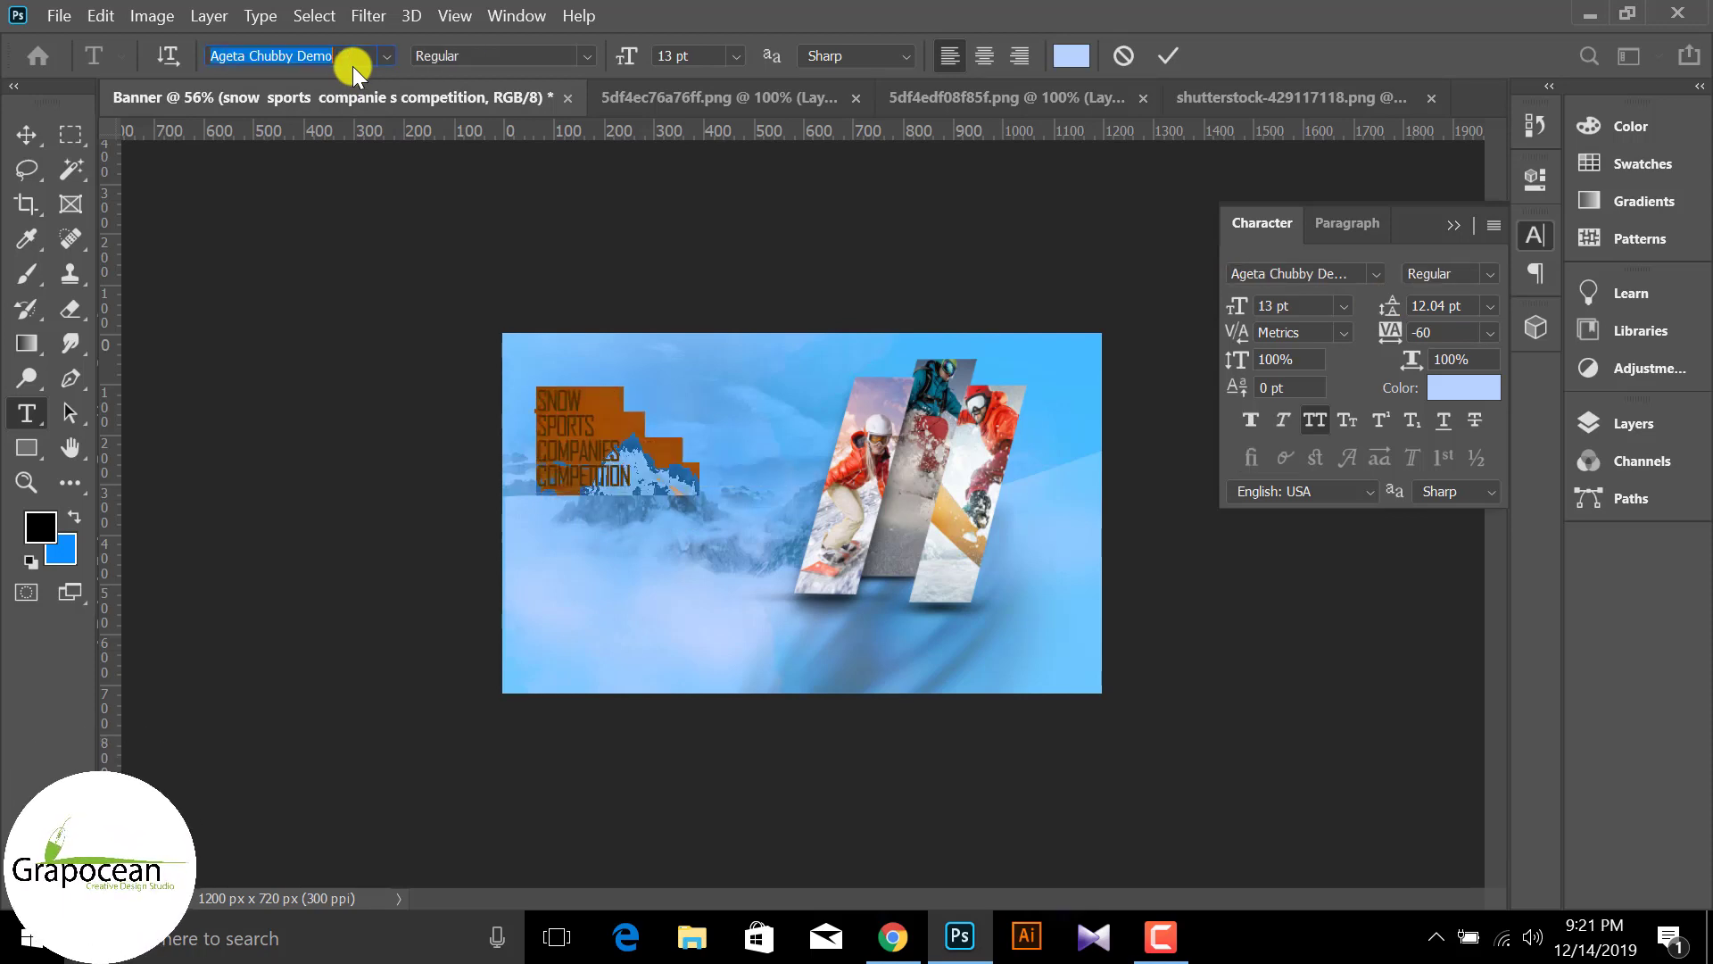
{"action": "key", "text": "Down"}
{"action": "key", "text": "Down"}
{"action": "key", "text": "Down"}
{"action": "key", "text": "Down"}
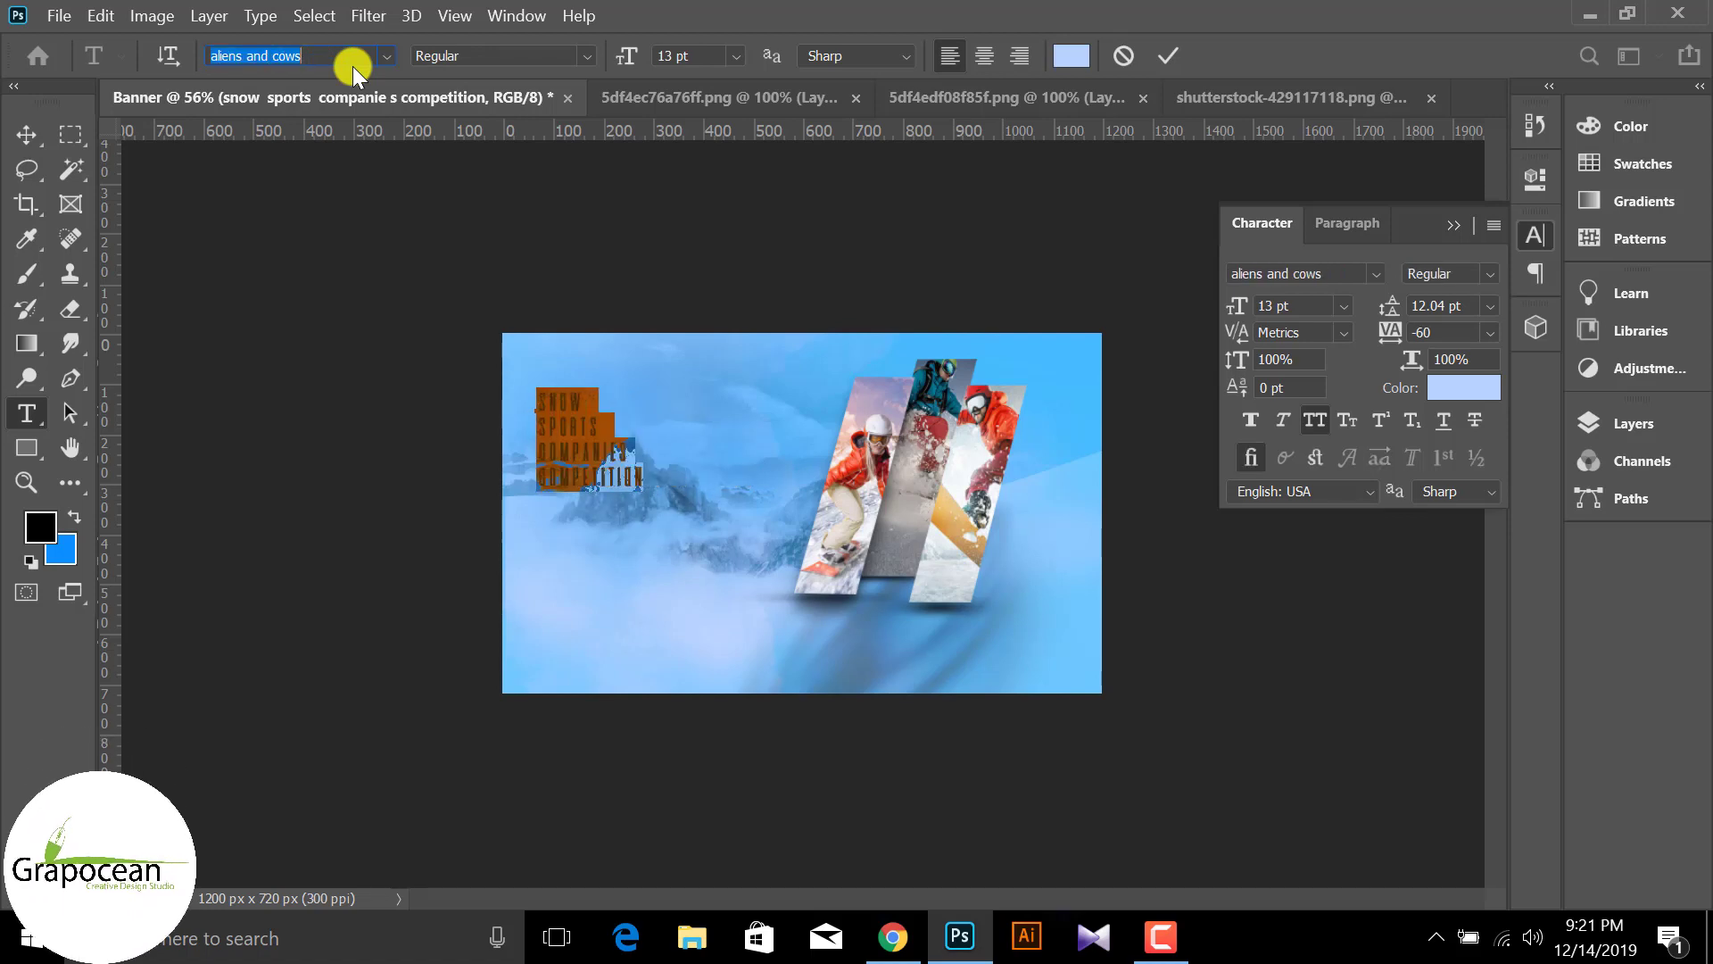
{"action": "key", "text": "Down"}
{"action": "key", "text": "Down"}
{"action": "key", "text": "Down"}
{"action": "key", "text": "Down"}
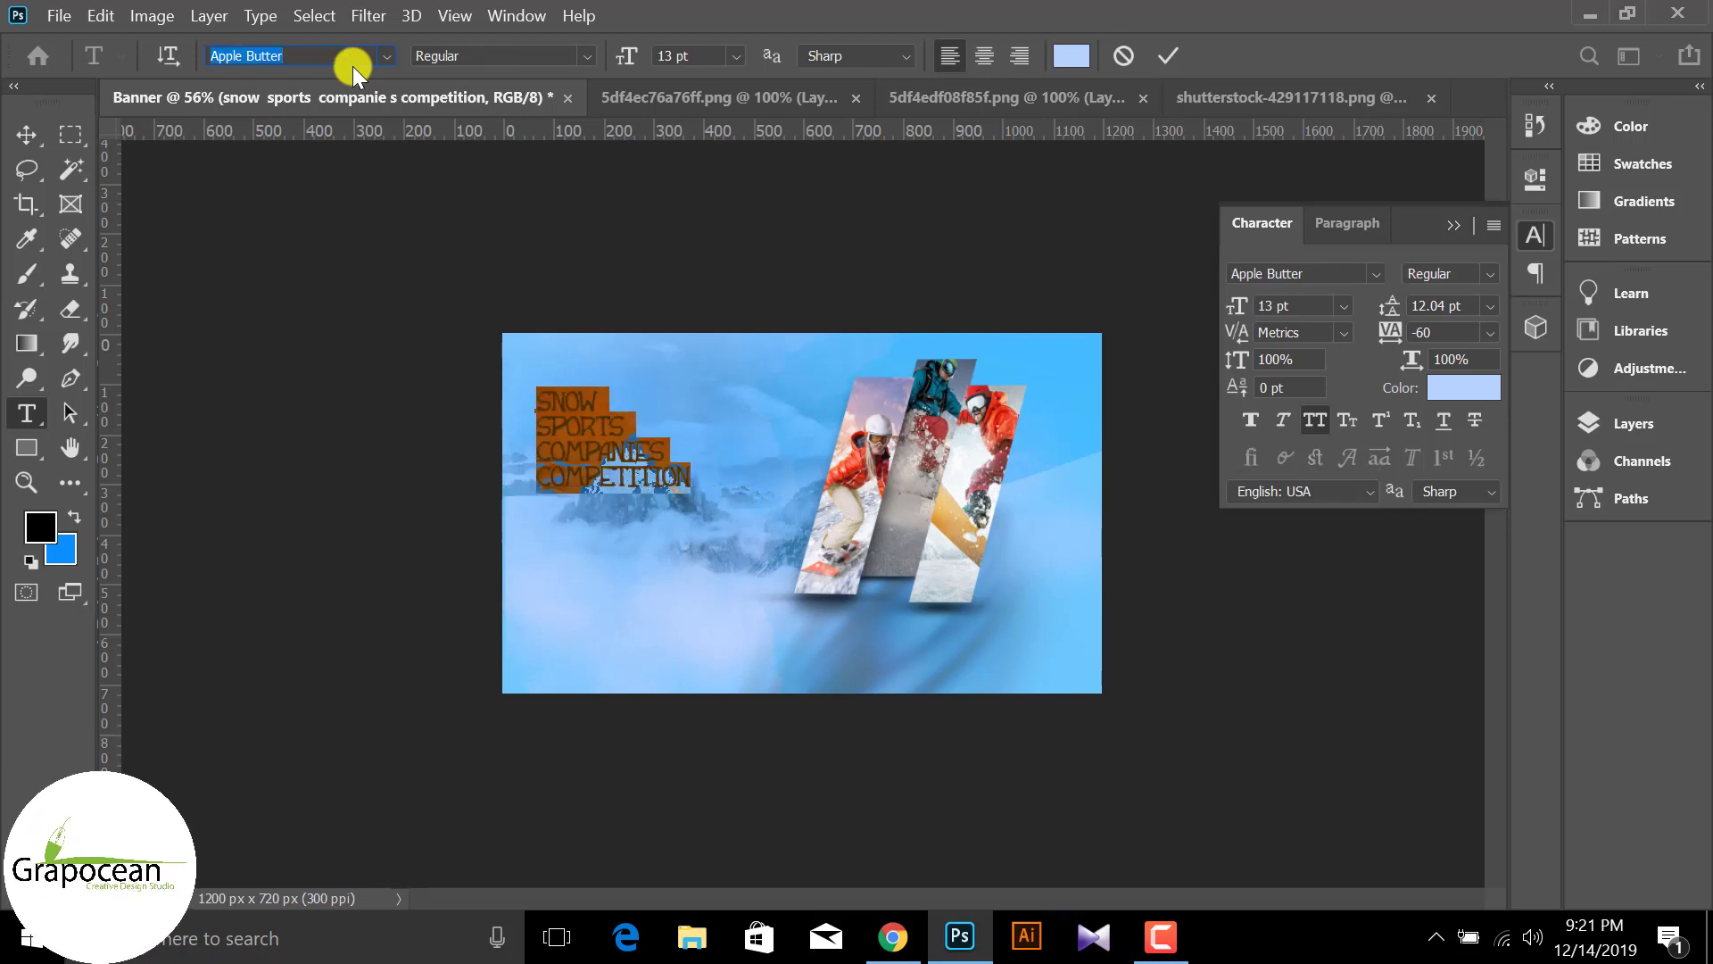
{"action": "key", "text": "Down"}
{"action": "key", "text": "Down"}
{"action": "key", "text": "Down"}
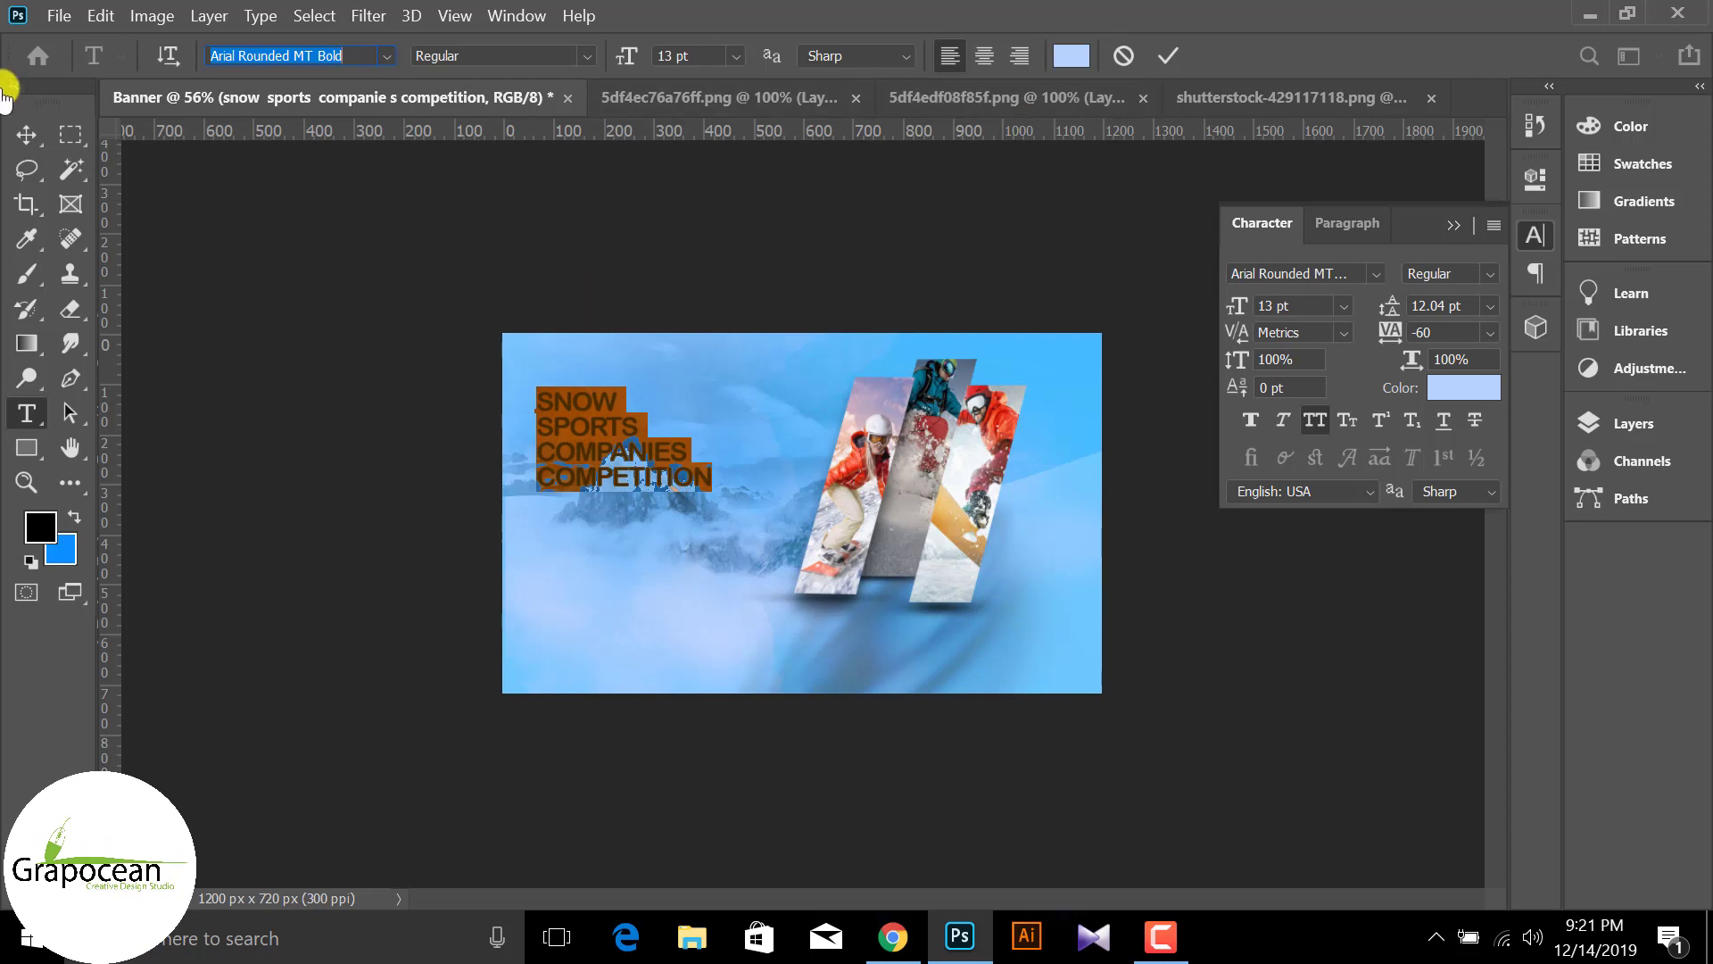
{"action": "left_click", "coordinate": [26, 134]}
{"action": "scroll", "coordinate": [634, 459], "scroll_direction": "up", "scroll_amount": 2}
{"action": "mouse_move", "coordinate": [564, 420]}
{"action": "left_mouse_down"}
{"action": "mouse_move", "coordinate": [617, 408]}
{"action": "mouse_move", "coordinate": [607, 446]}
{"action": "mouse_move", "coordinate": [612, 407]}
{"action": "left_mouse_up"}
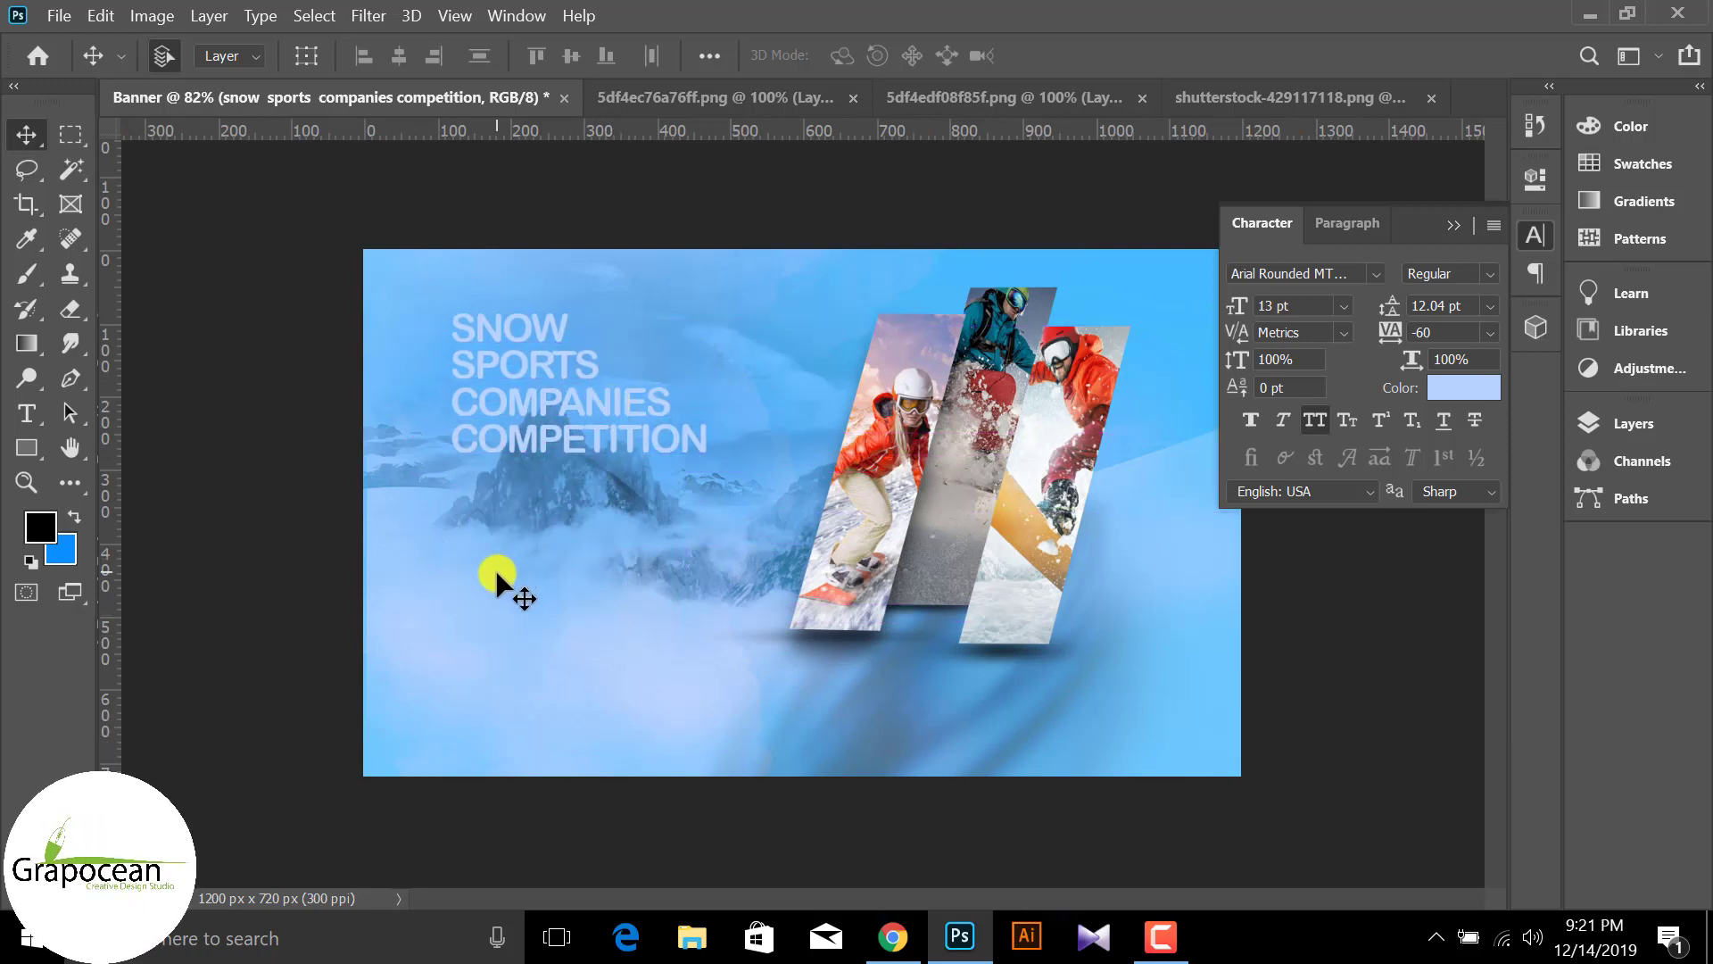
Step: Try Bebas on the headline, then revert to Arial Rounded MT Bold
{"action": "left_click", "coordinate": [26, 413]}
{"action": "left_click", "coordinate": [459, 334]}
{"action": "key", "text": "ctrl+a"}
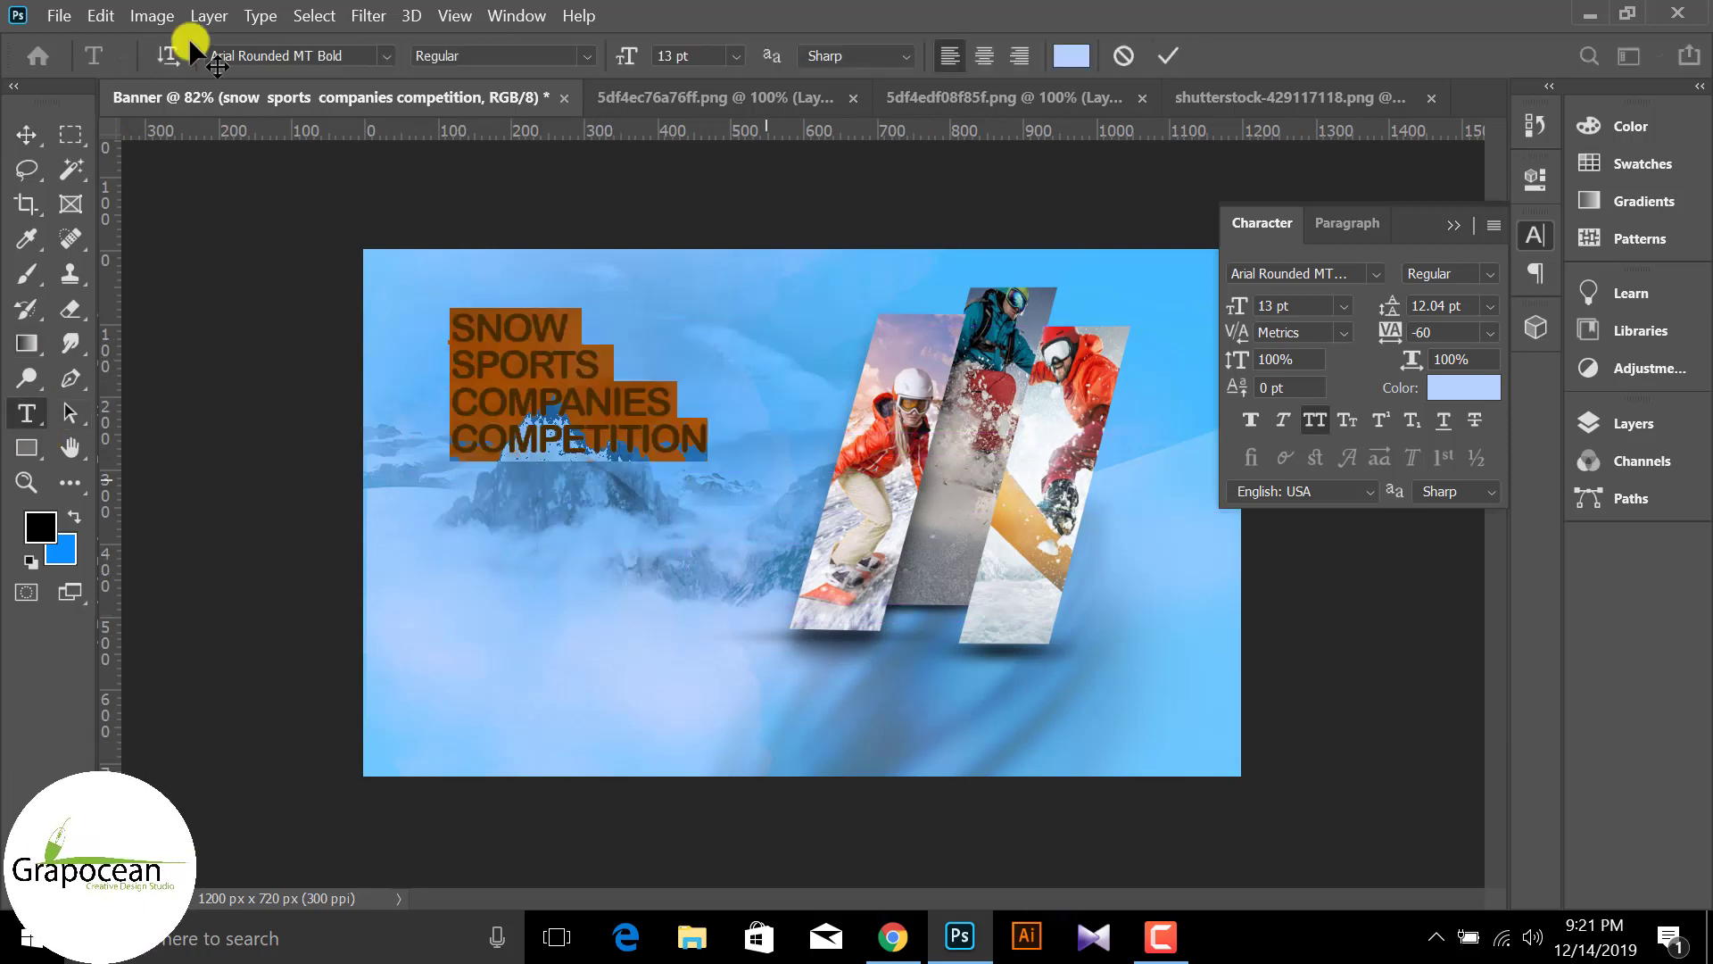
{"action": "left_click", "coordinate": [384, 58]}
{"action": "left_click", "coordinate": [553, 279]}
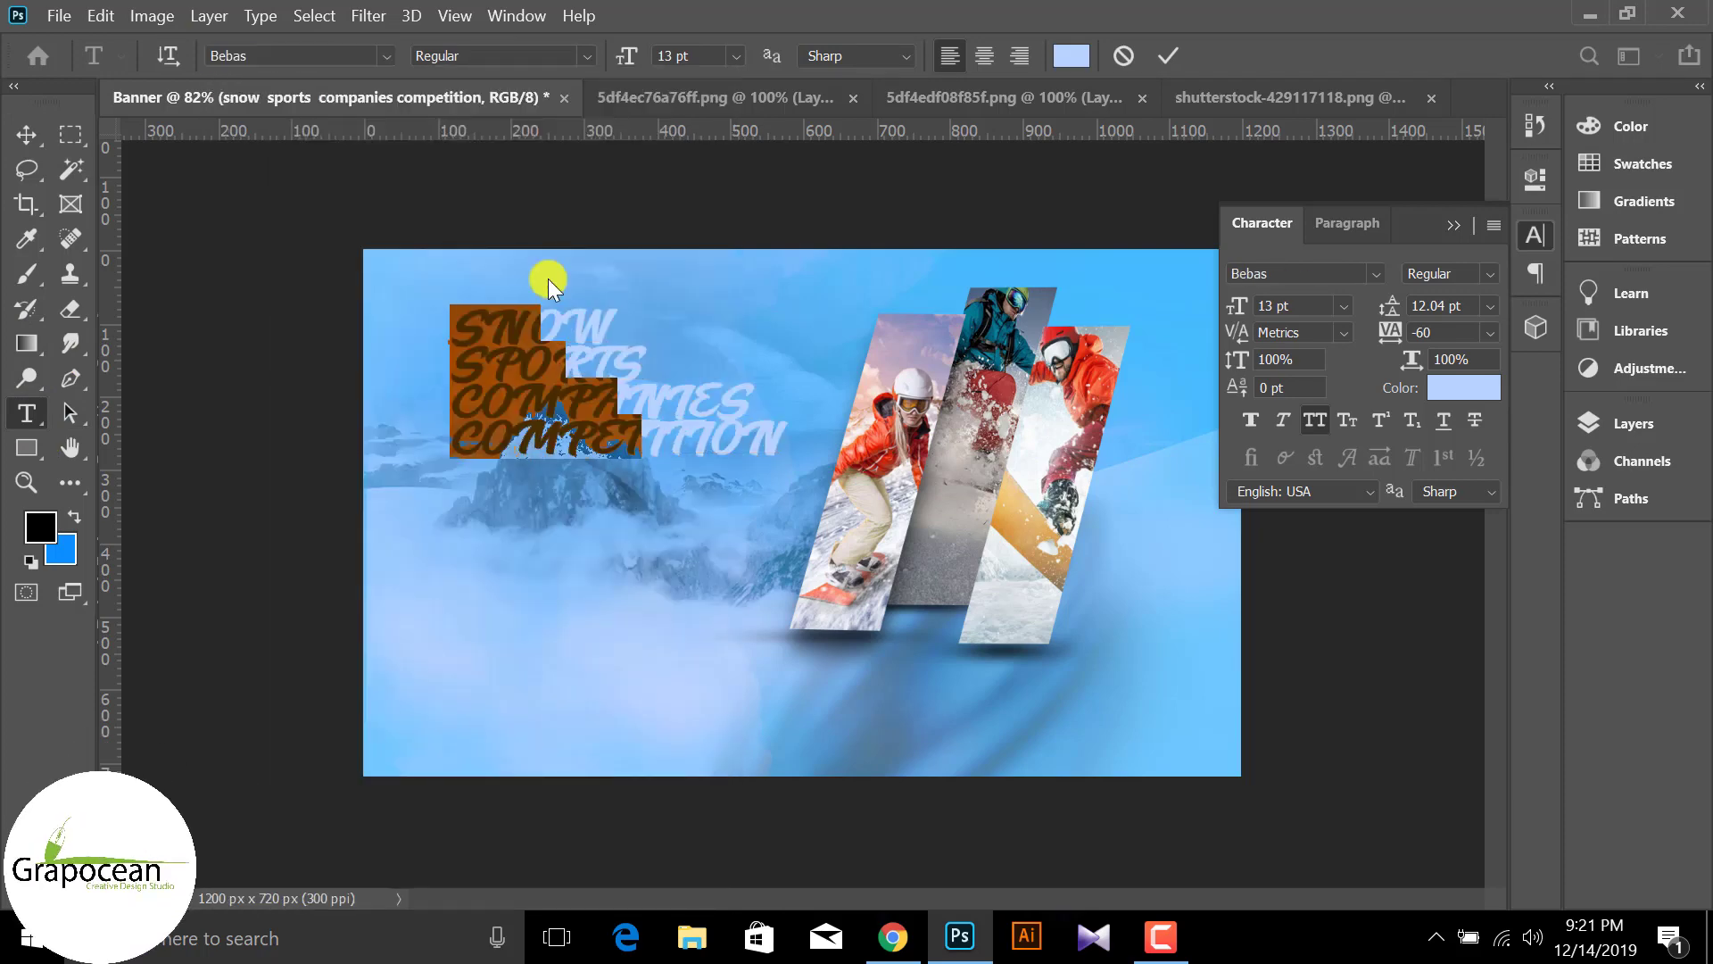
{"action": "left_click", "coordinate": [385, 56]}
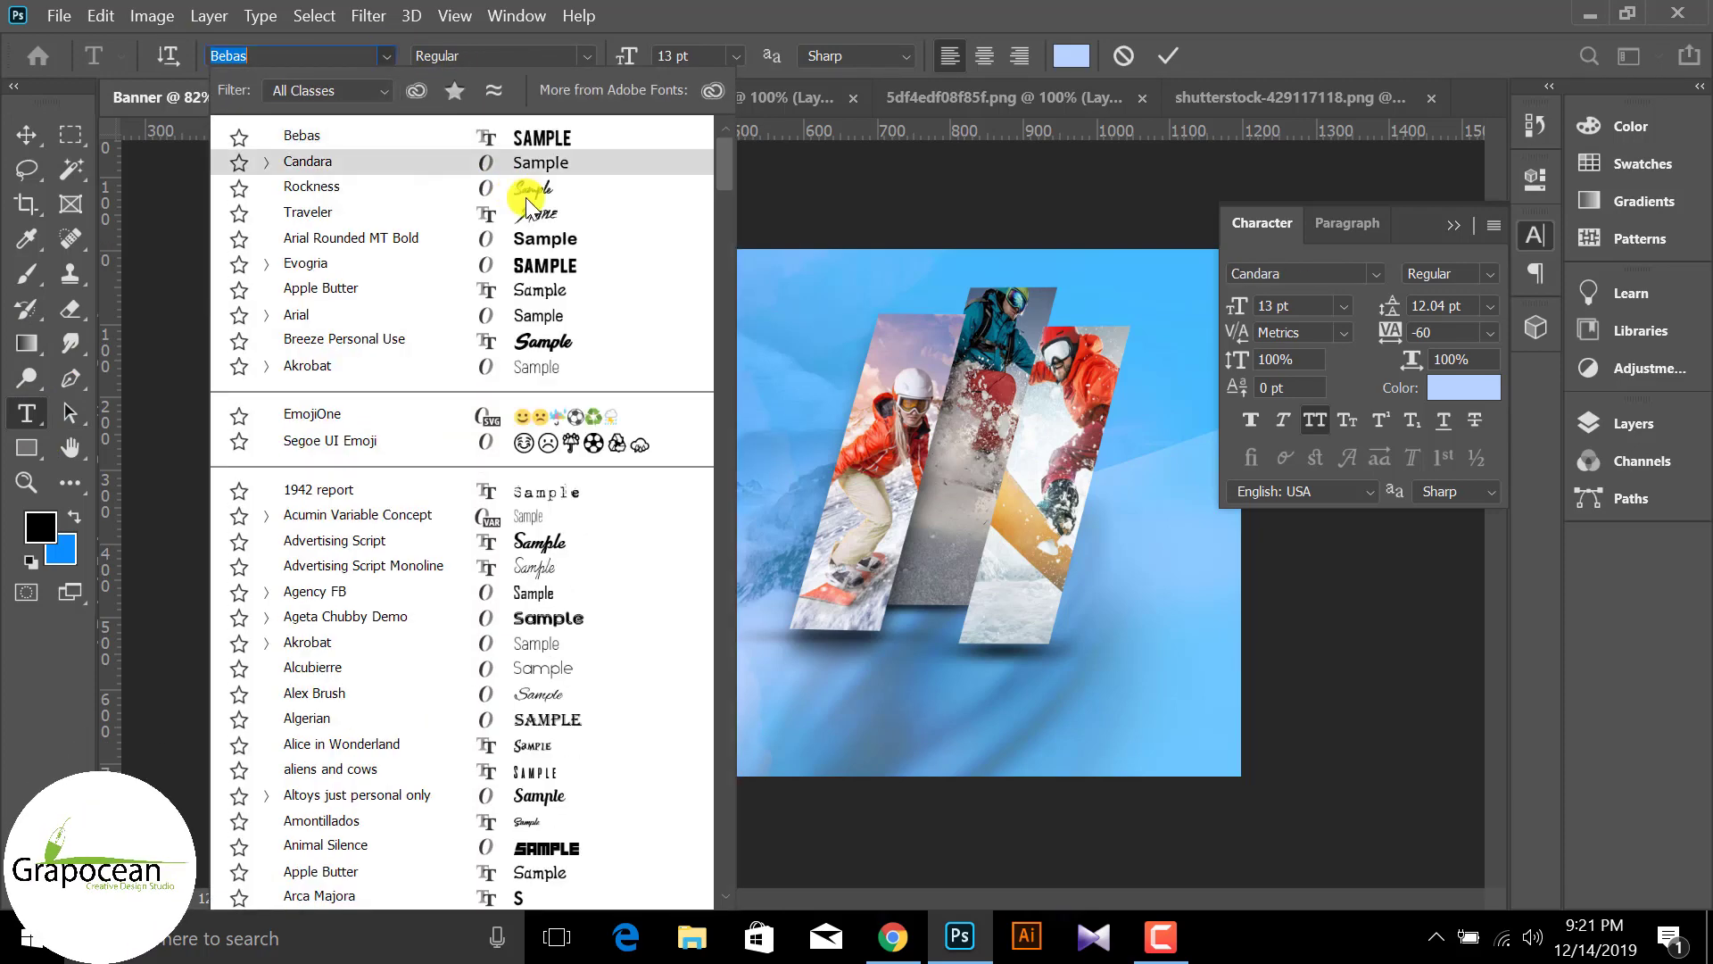
{"action": "scroll", "coordinate": [548, 723], "scroll_direction": "down", "scroll_amount": 3}
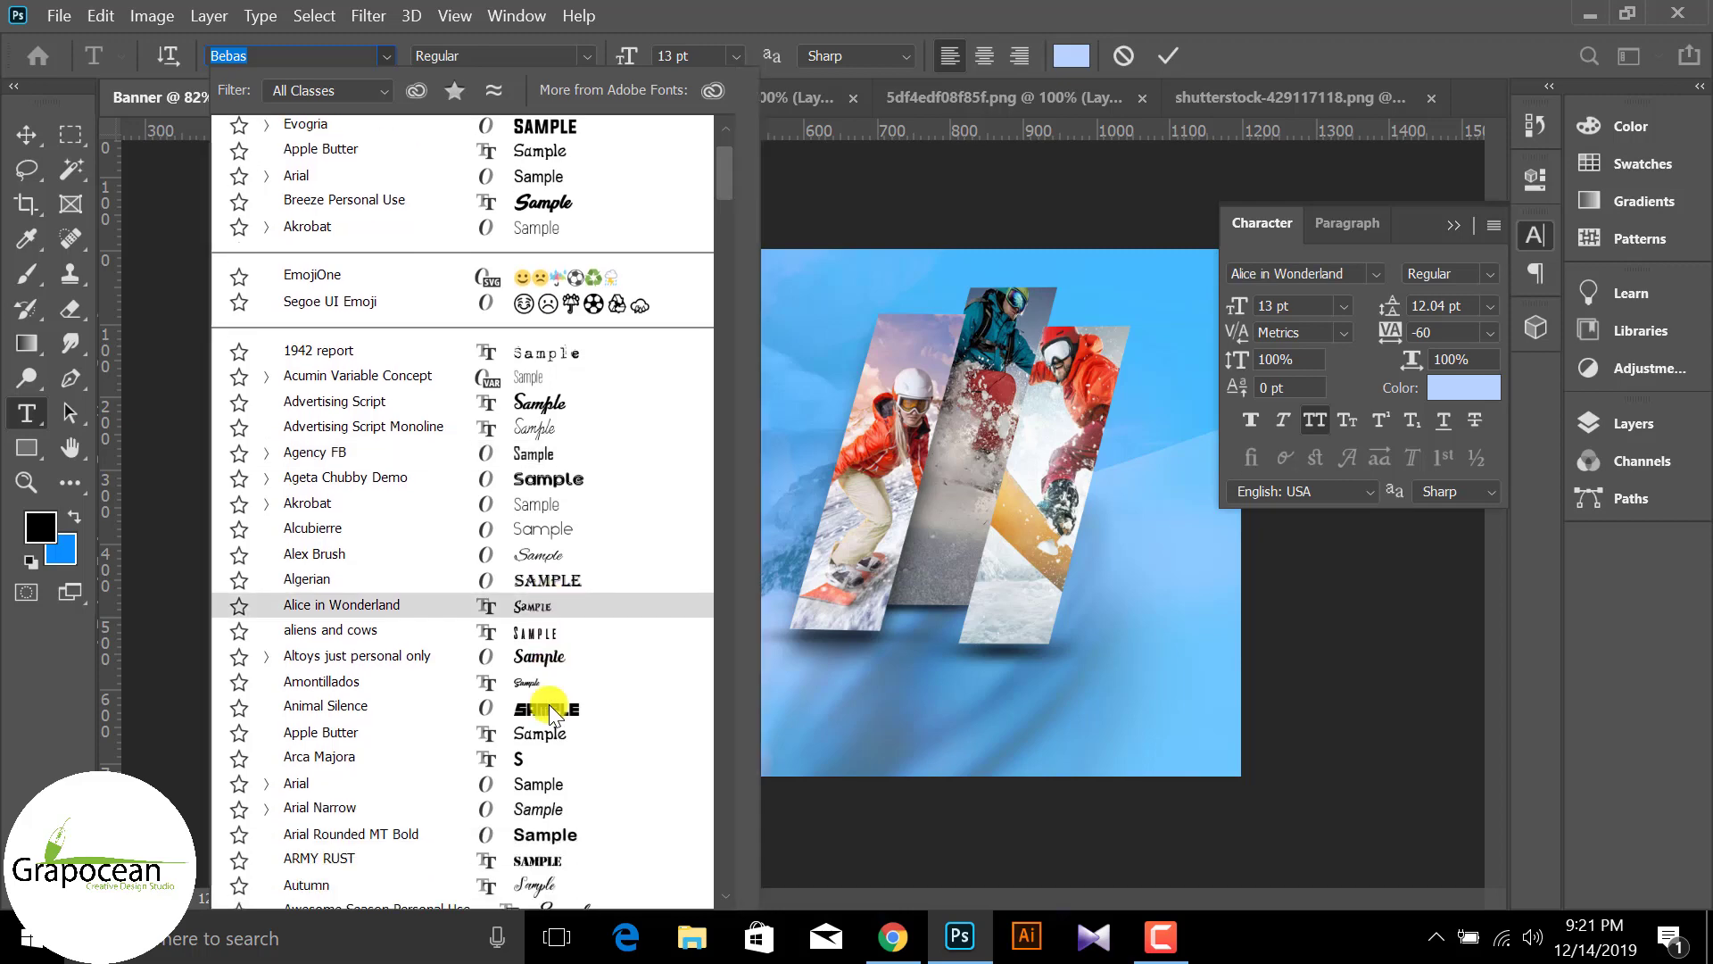
{"action": "left_click", "coordinate": [580, 830]}
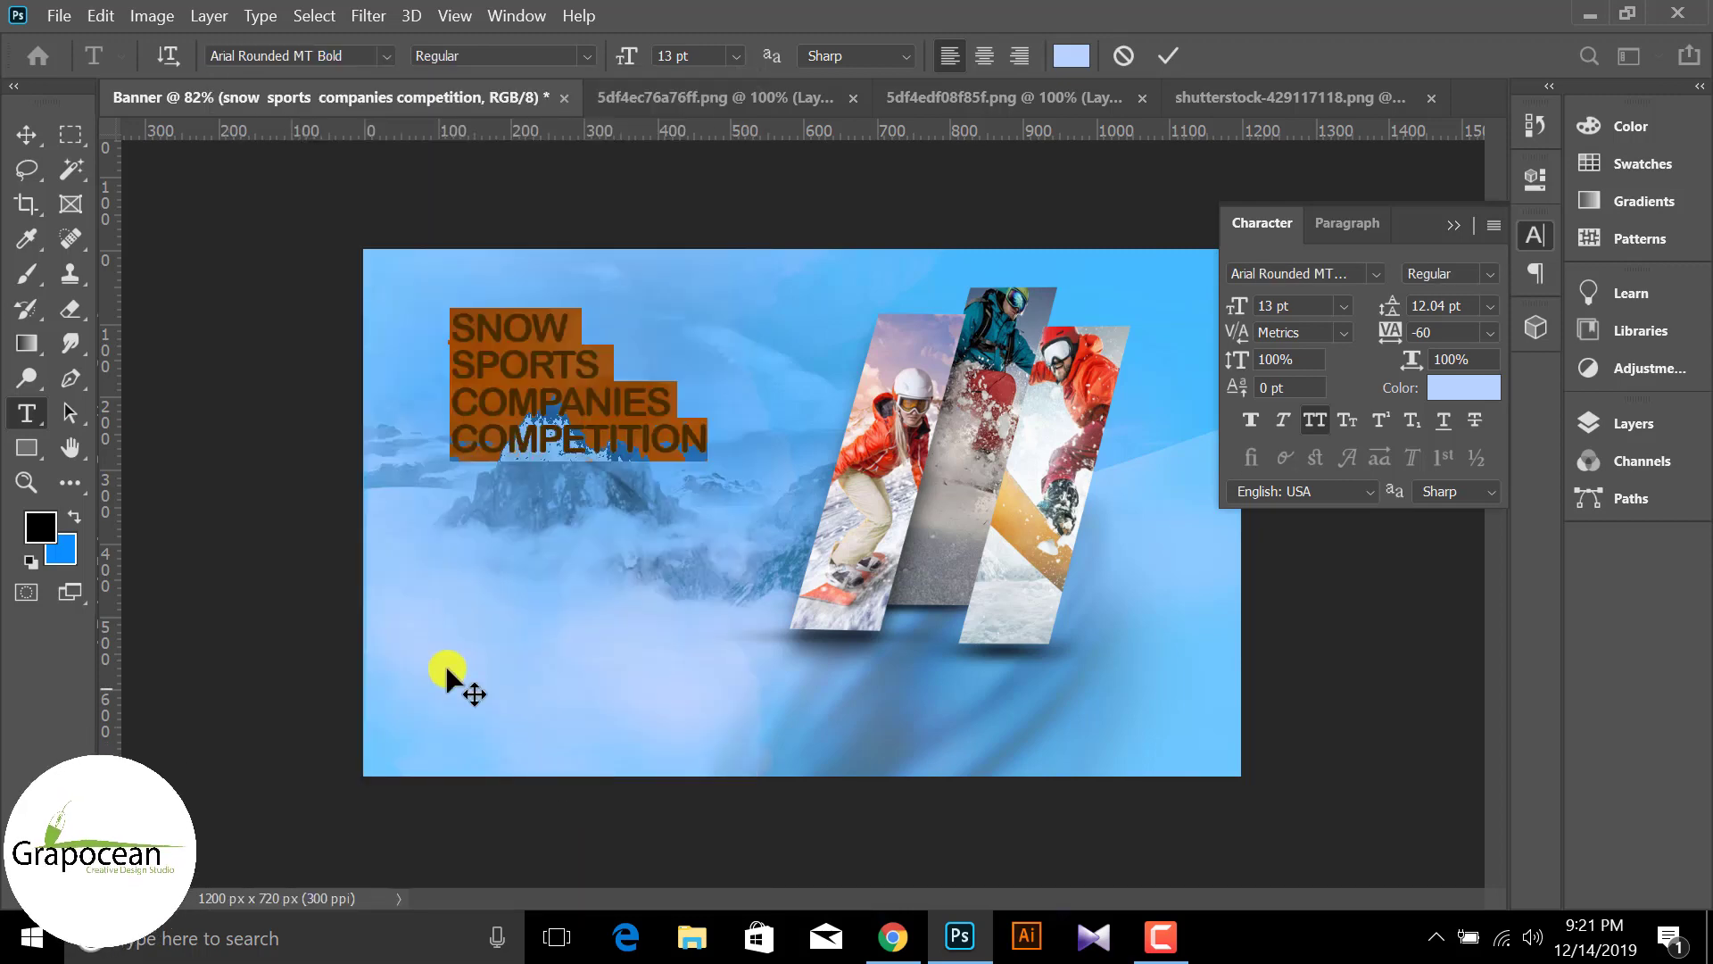
{"action": "left_click", "coordinate": [26, 134]}
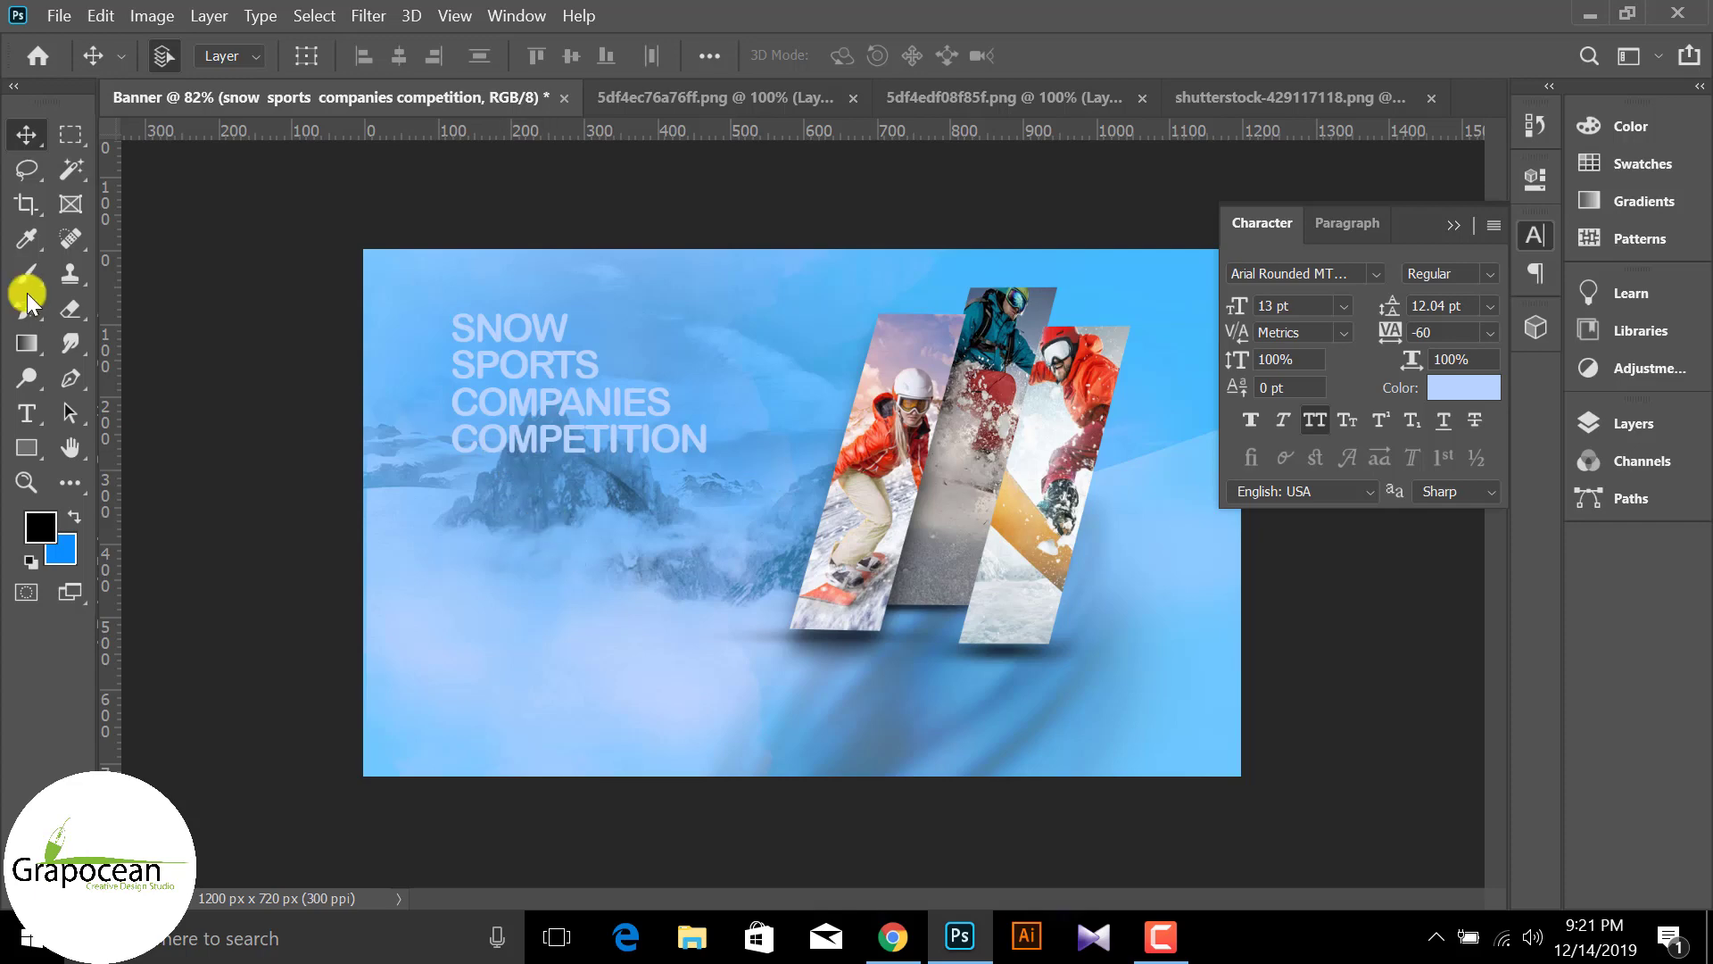
Step: Make the headline white (#ffffff) and Faux Bold
{"action": "left_click", "coordinate": [26, 413]}
{"action": "left_click", "coordinate": [554, 371]}
{"action": "key", "text": "ctrl+a"}
{"action": "left_click", "coordinate": [1071, 55]}
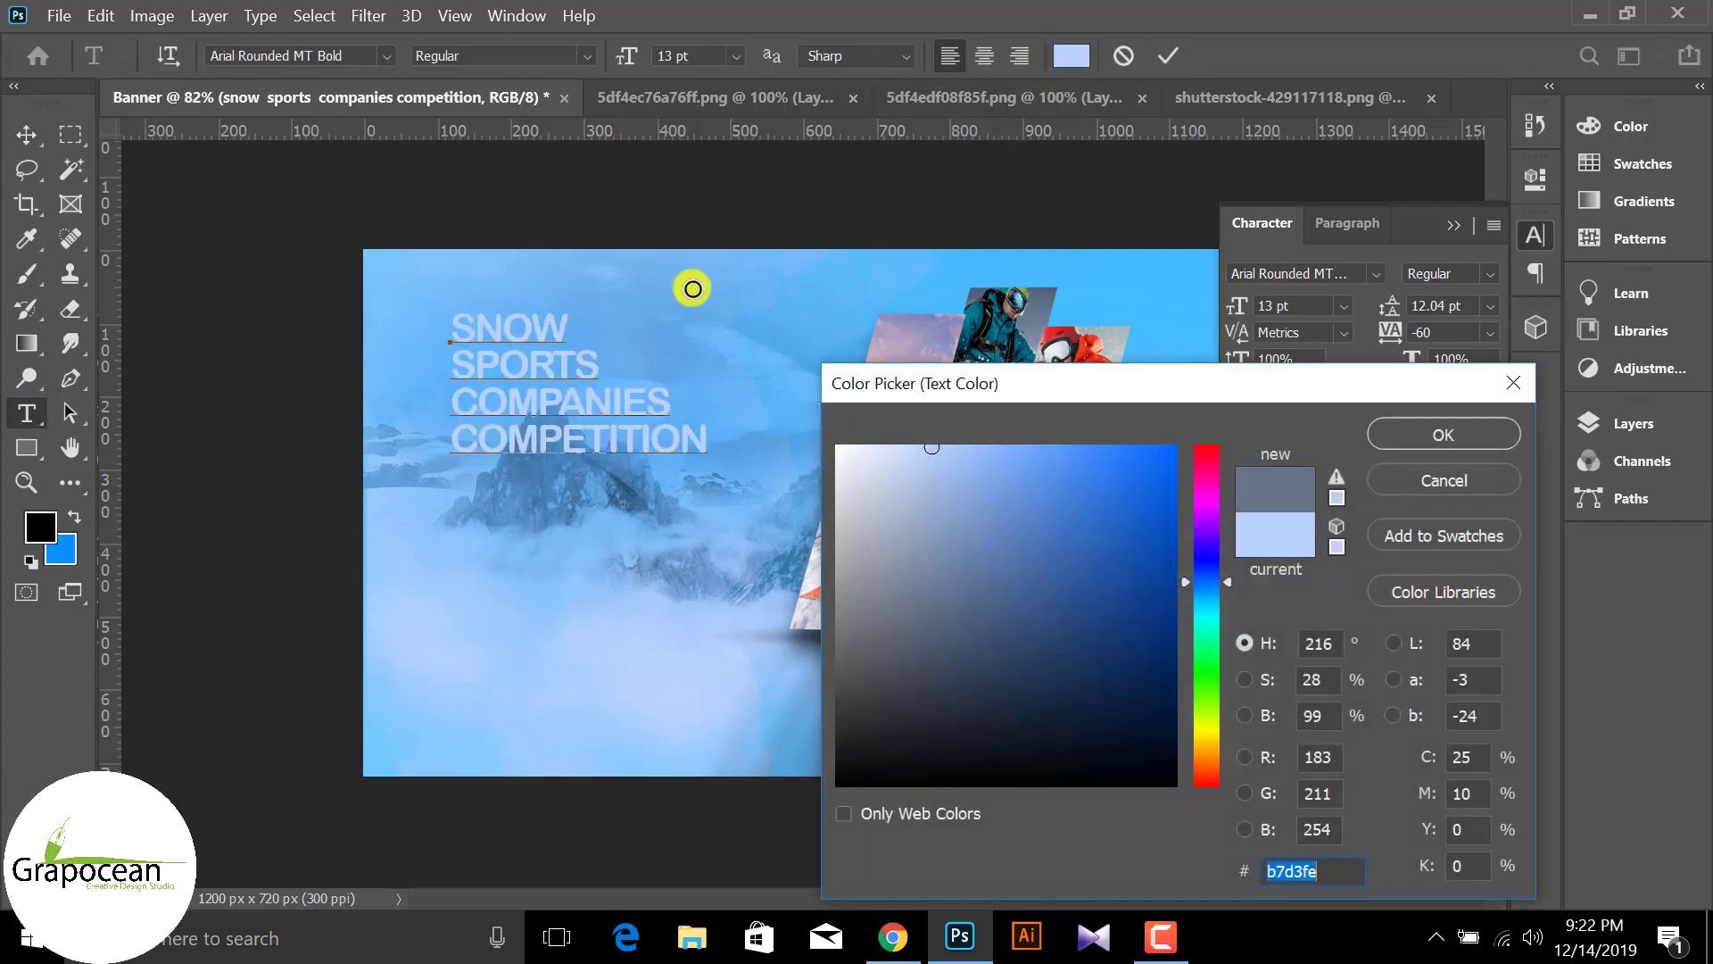
{"action": "type", "text": "ffffff"}
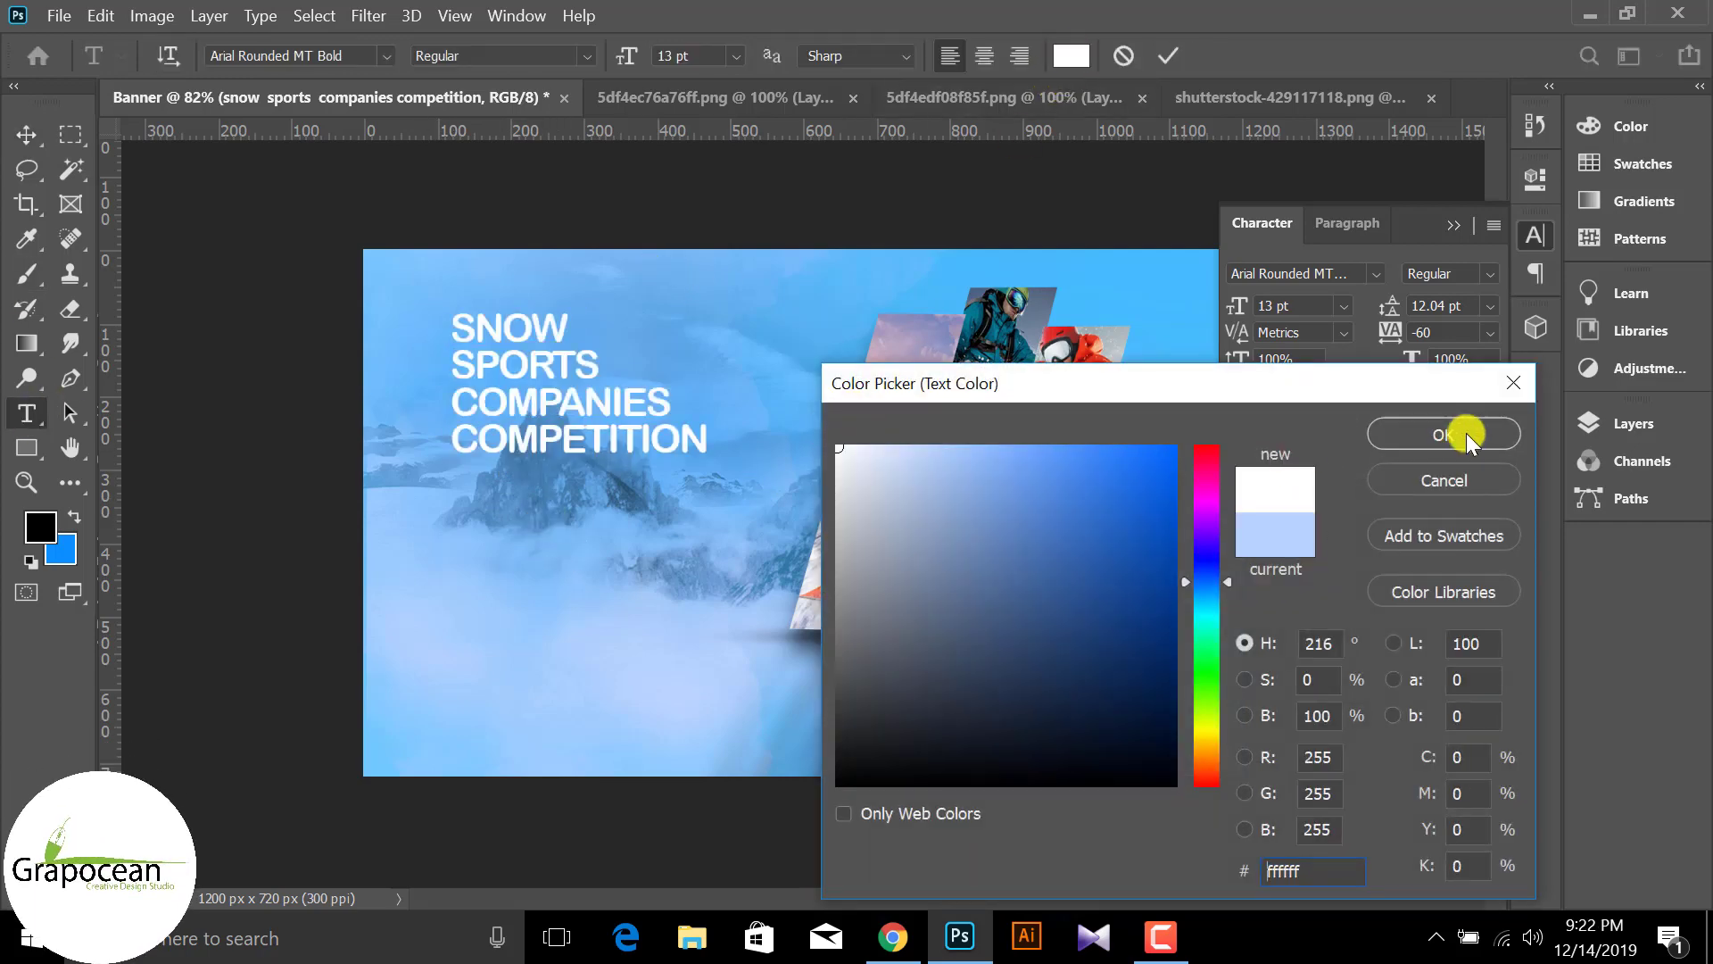
{"action": "left_click", "coordinate": [1465, 432]}
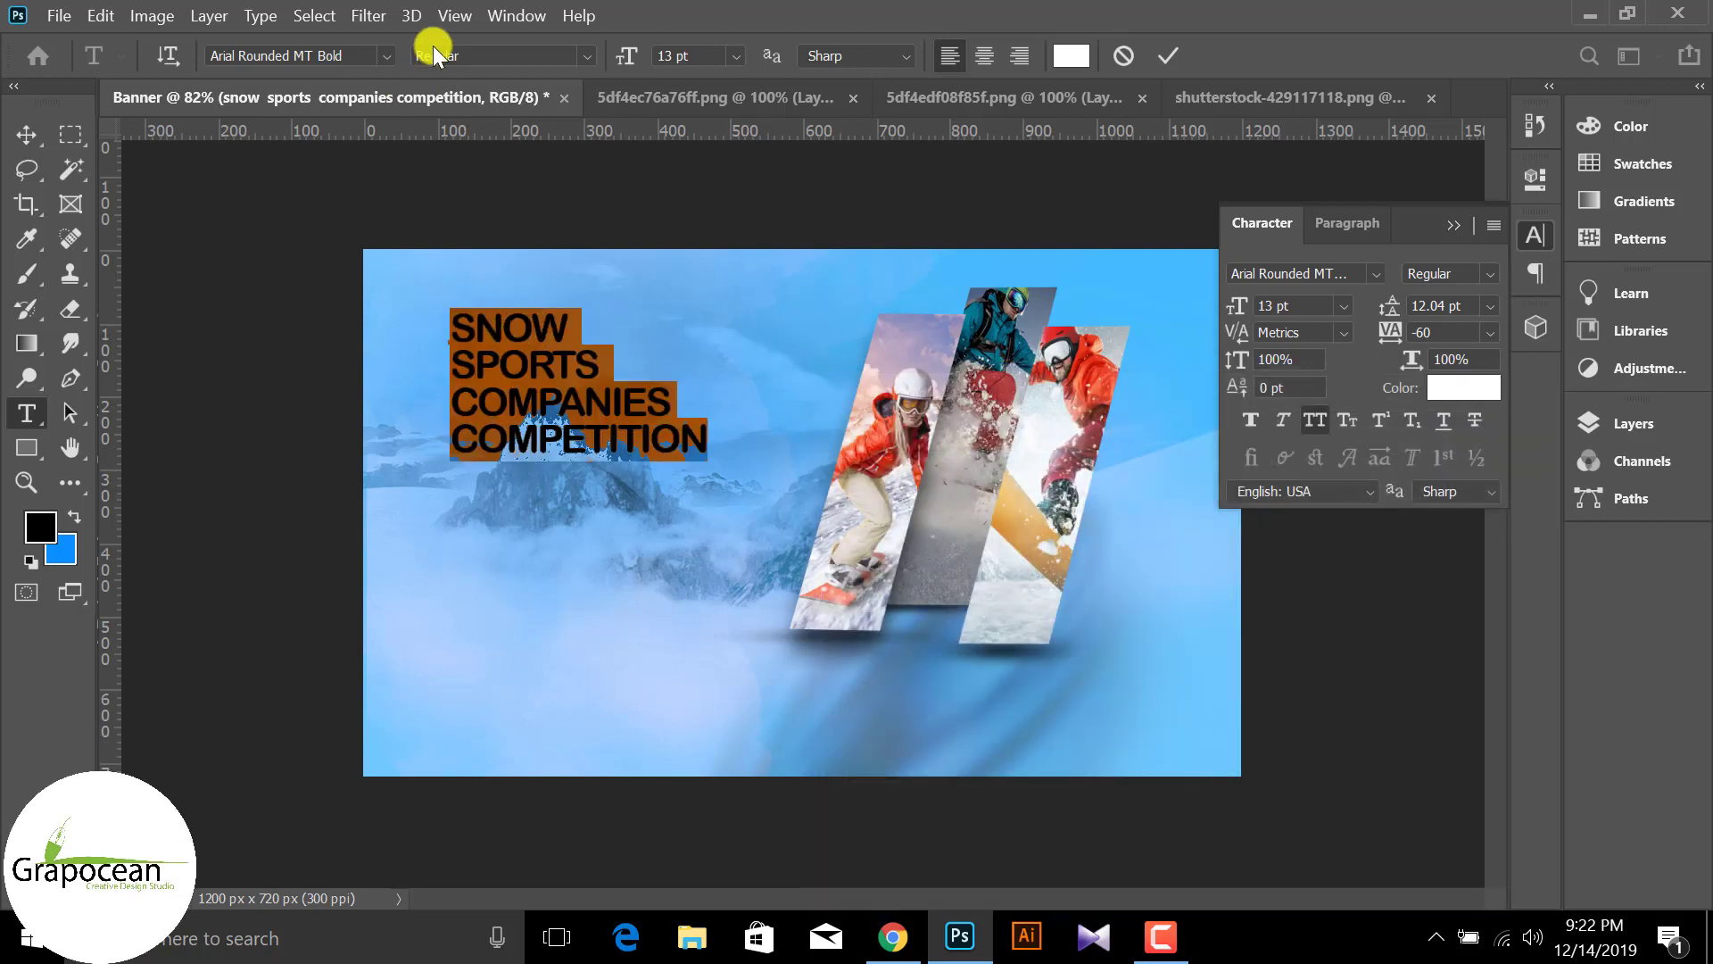
{"action": "left_click", "coordinate": [1255, 417]}
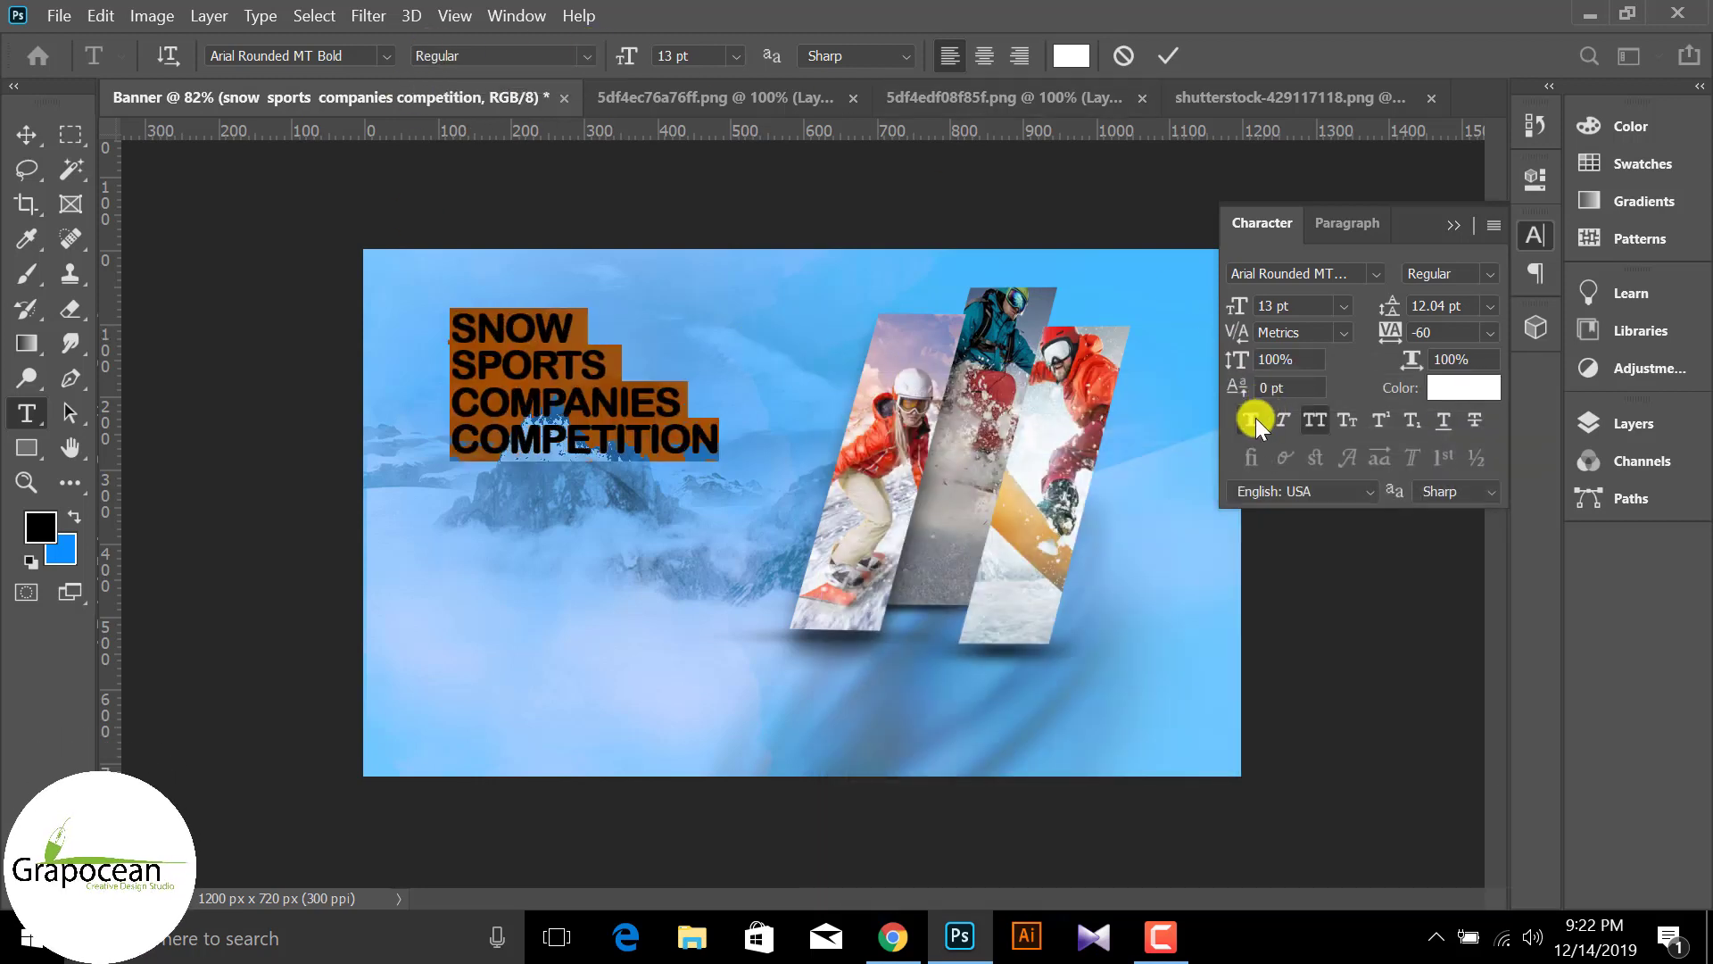
{"action": "left_click", "coordinate": [26, 134]}
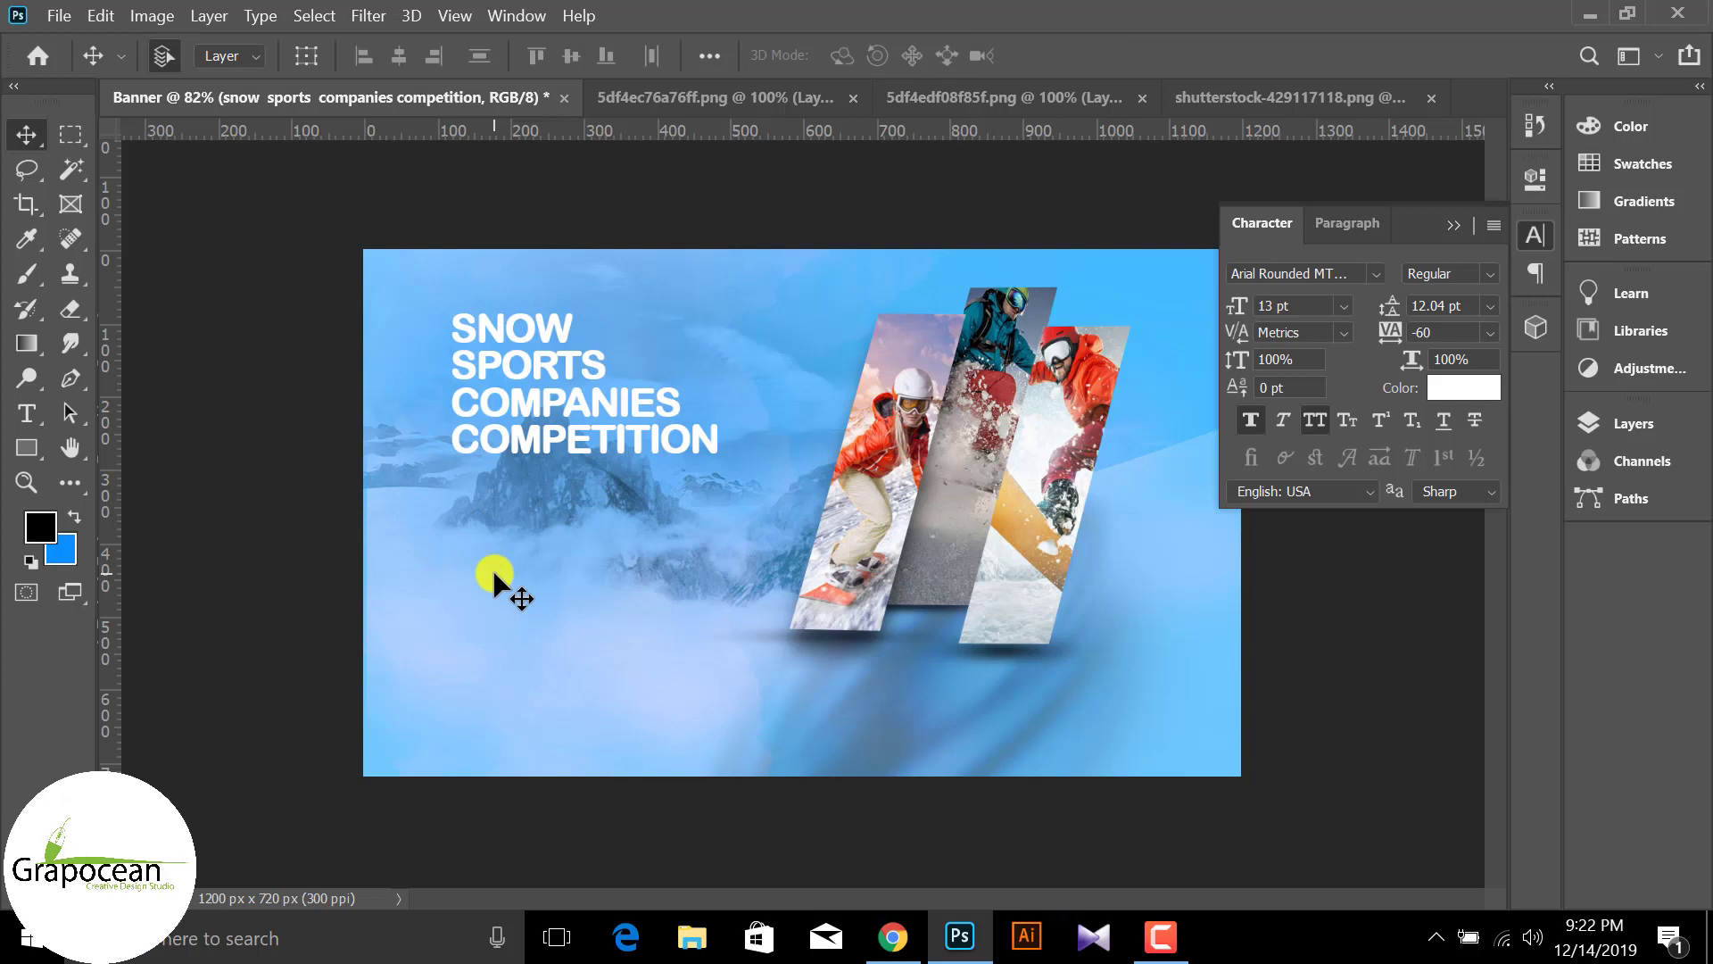
{"action": "left_click", "coordinate": [27, 414]}
Step: Draw a small, tightly spaced placeholder paragraph box below the headline
{"action": "left_click_drag", "start_coordinate": [470, 485], "coordinate": [733, 605]}
{"action": "left_click_drag", "start_coordinate": [627, 55], "coordinate": [614, 56]}
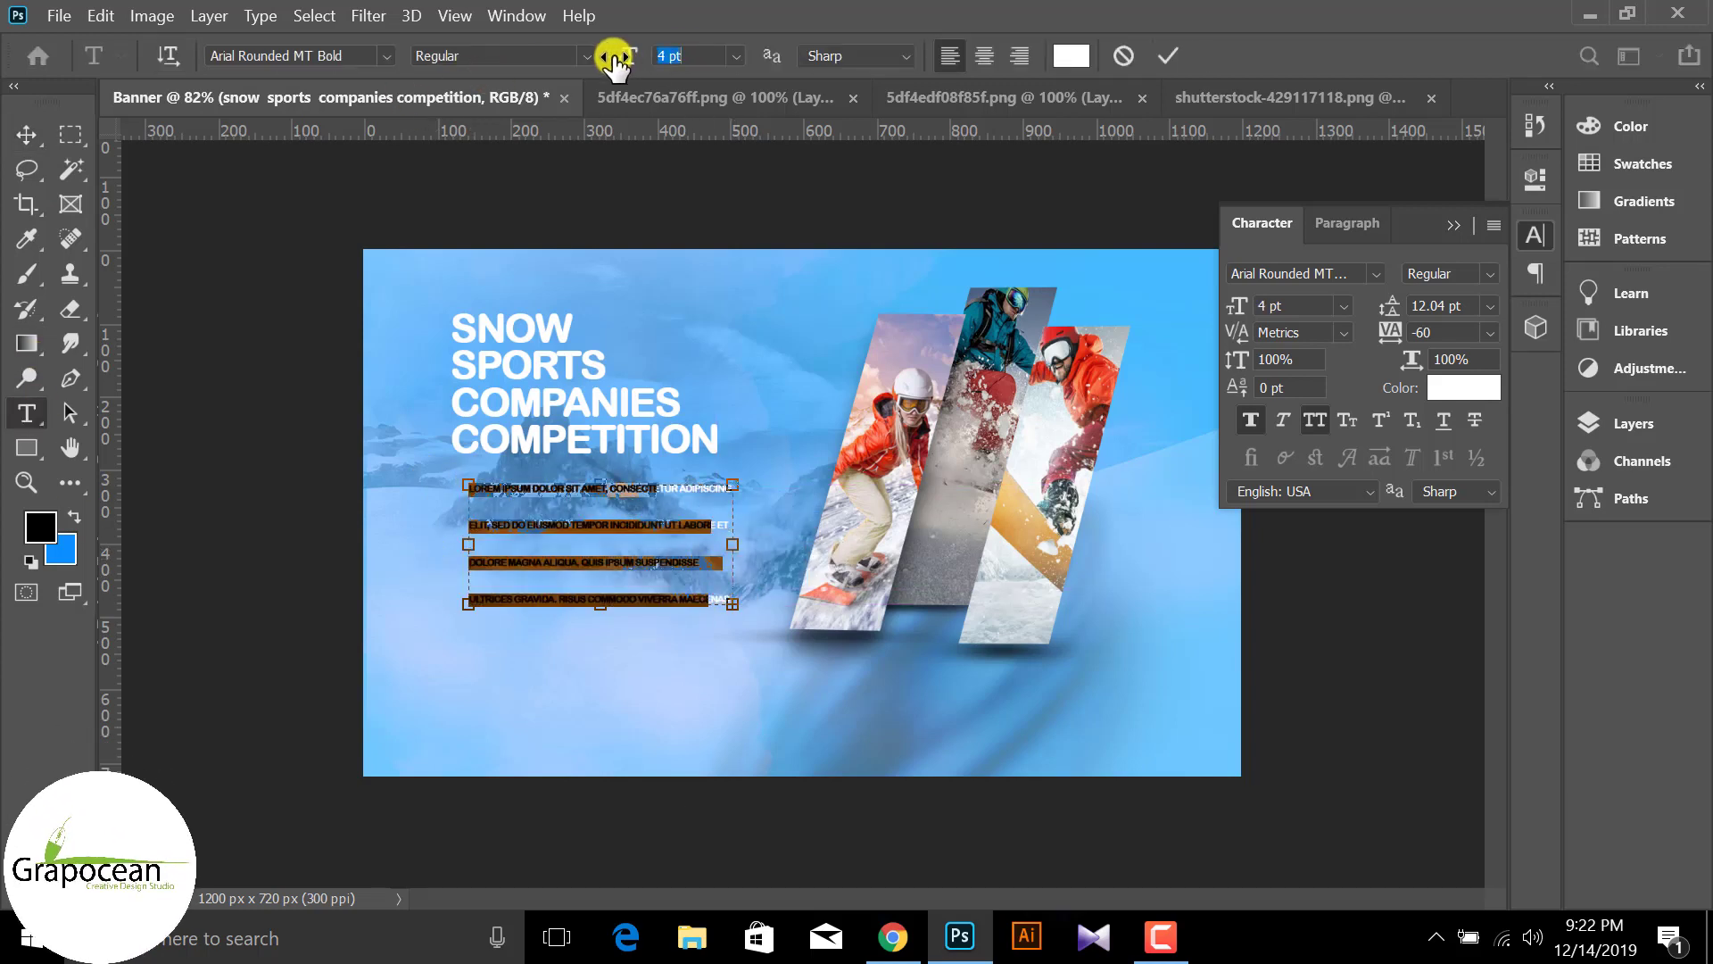
{"action": "left_click_drag", "start_coordinate": [1389, 306], "coordinate": [1386, 307]}
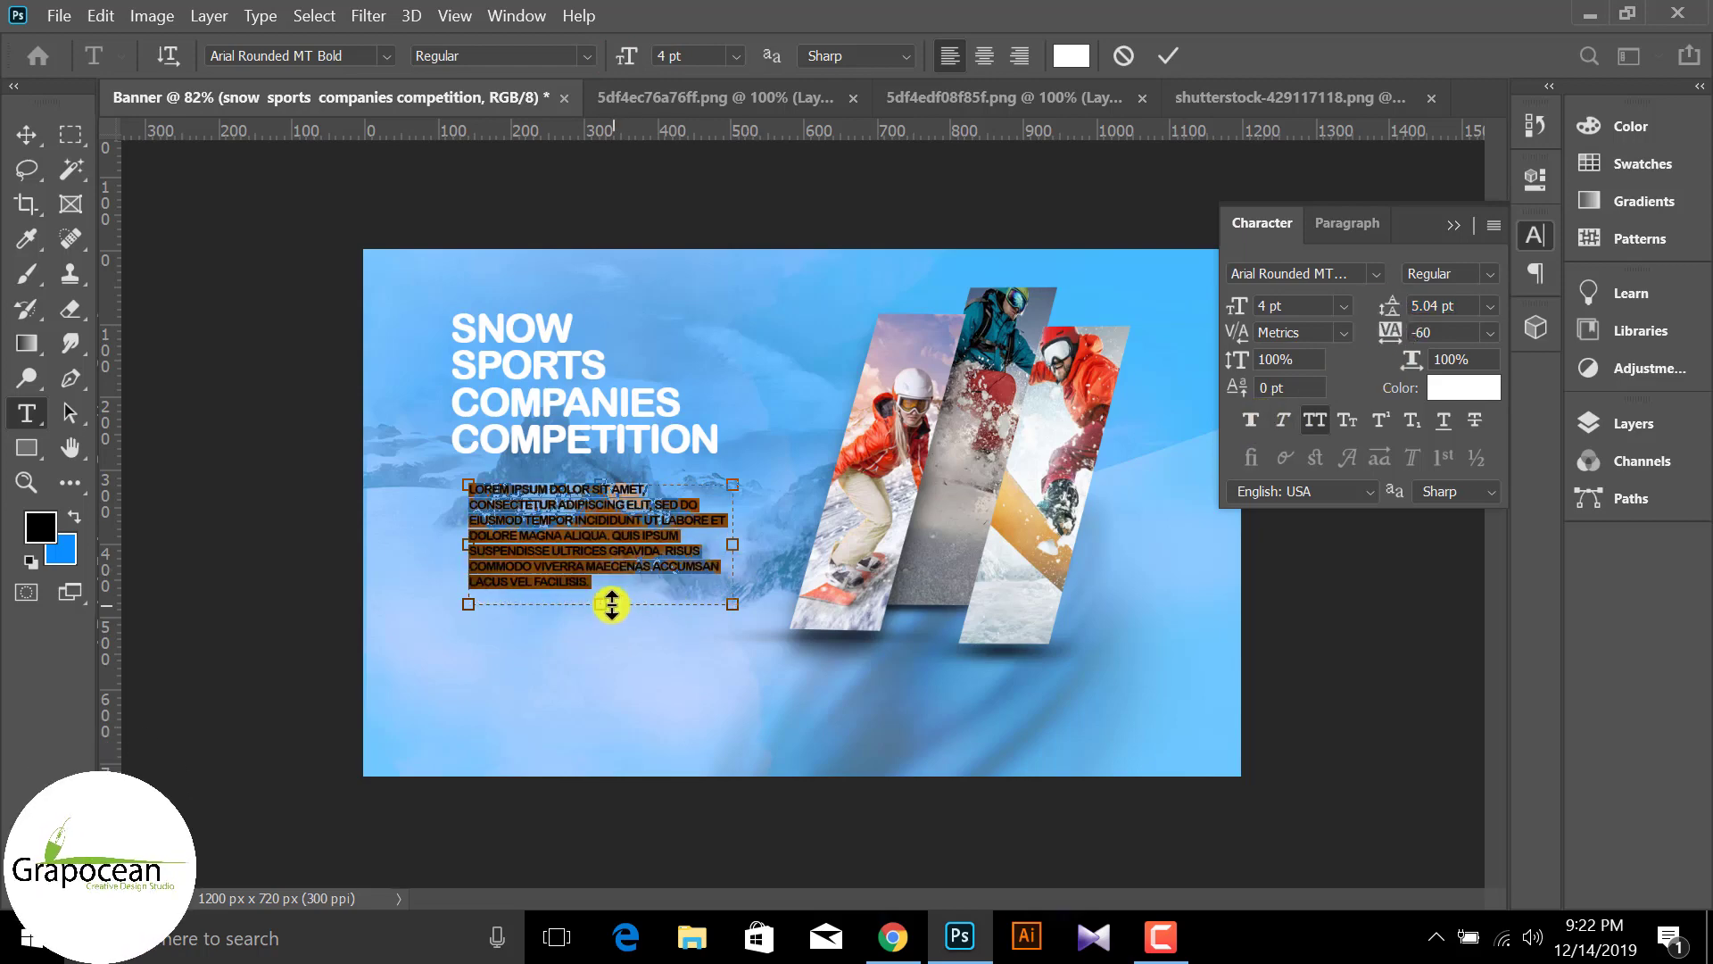
{"action": "left_click_drag", "start_coordinate": [611, 604], "coordinate": [612, 542]}
{"action": "left_click", "coordinate": [1071, 56]}
Step: Try navy and several colours sampled from the snowboarder photo for the paragraph text
{"action": "left_click", "coordinate": [1206, 554]}
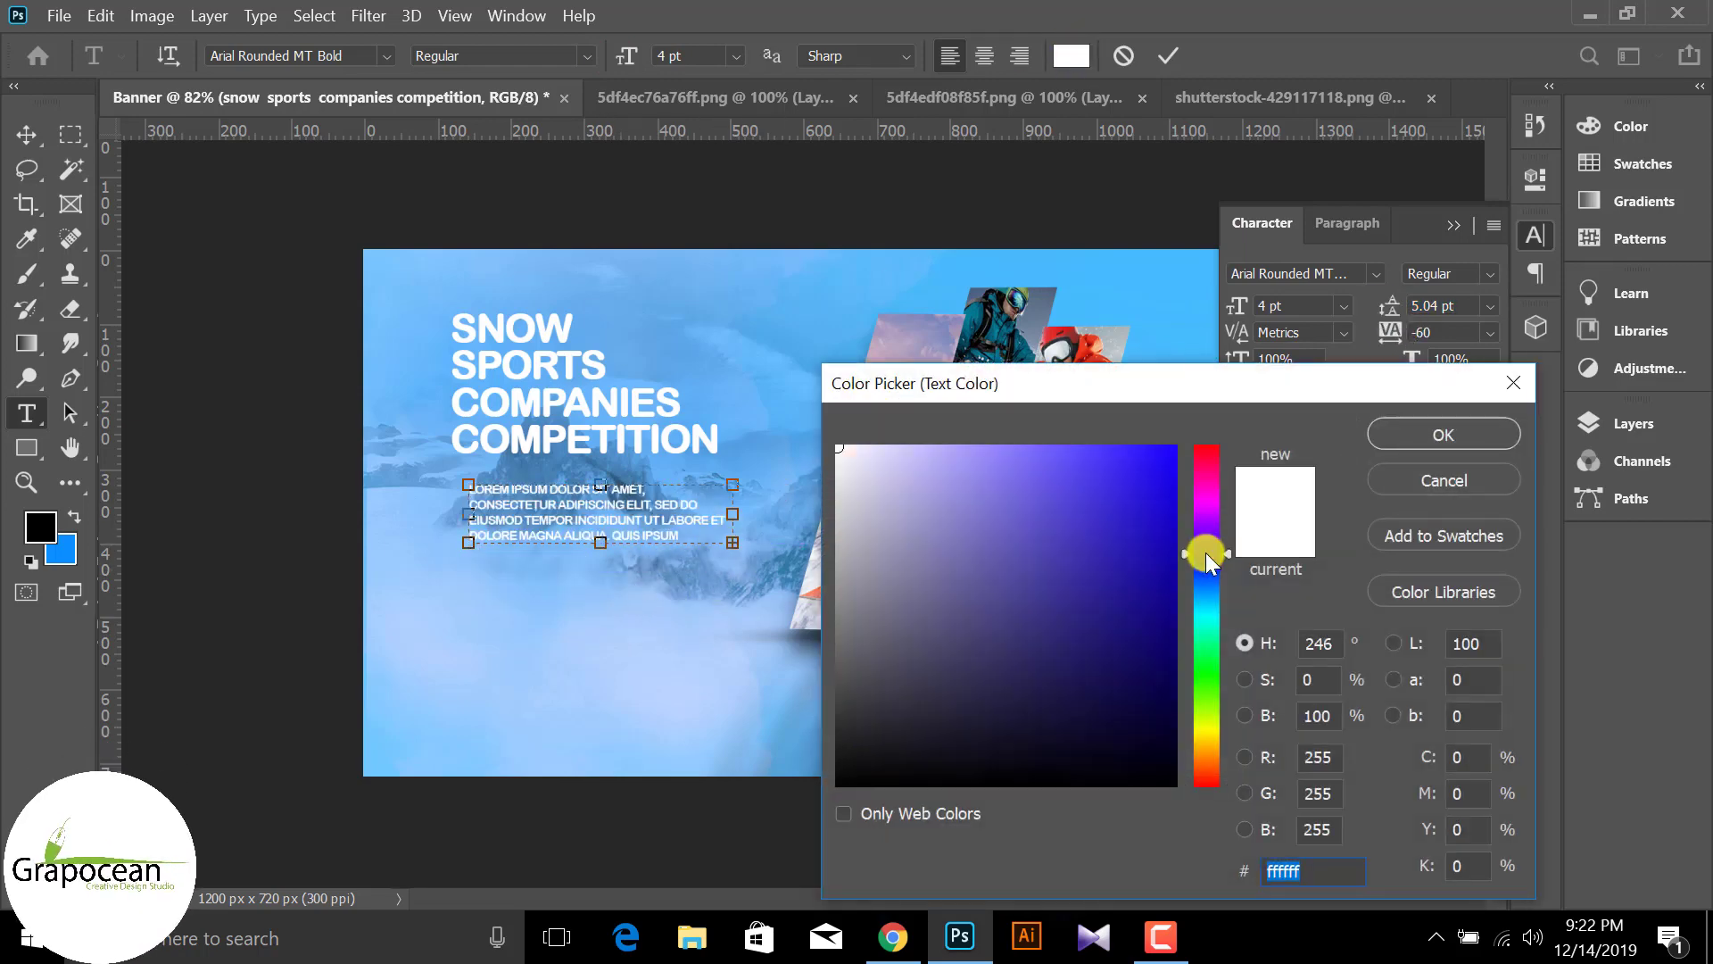
{"action": "left_click_drag", "start_coordinate": [1165, 455], "coordinate": [1223, 435]}
{"action": "left_click_drag", "start_coordinate": [1257, 560], "coordinate": [1230, 663]}
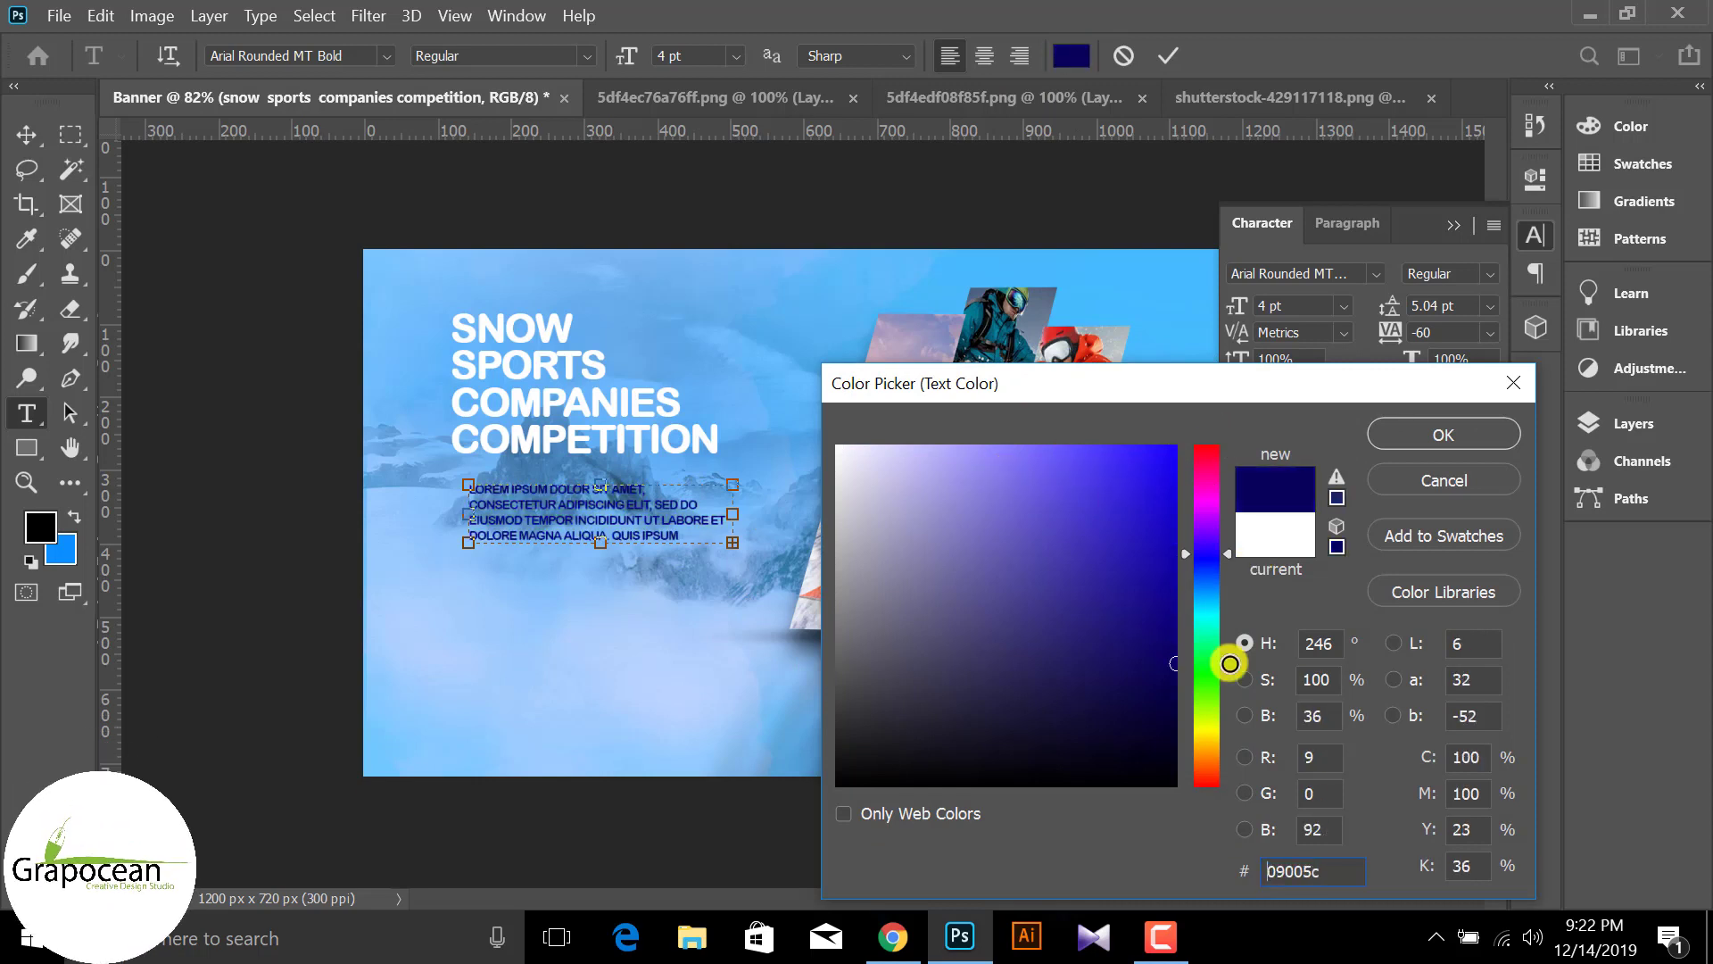
{"action": "left_click_drag", "start_coordinate": [981, 383], "coordinate": [820, 585]}
{"action": "left_click", "coordinate": [1079, 365]}
{"action": "left_click", "coordinate": [910, 418]}
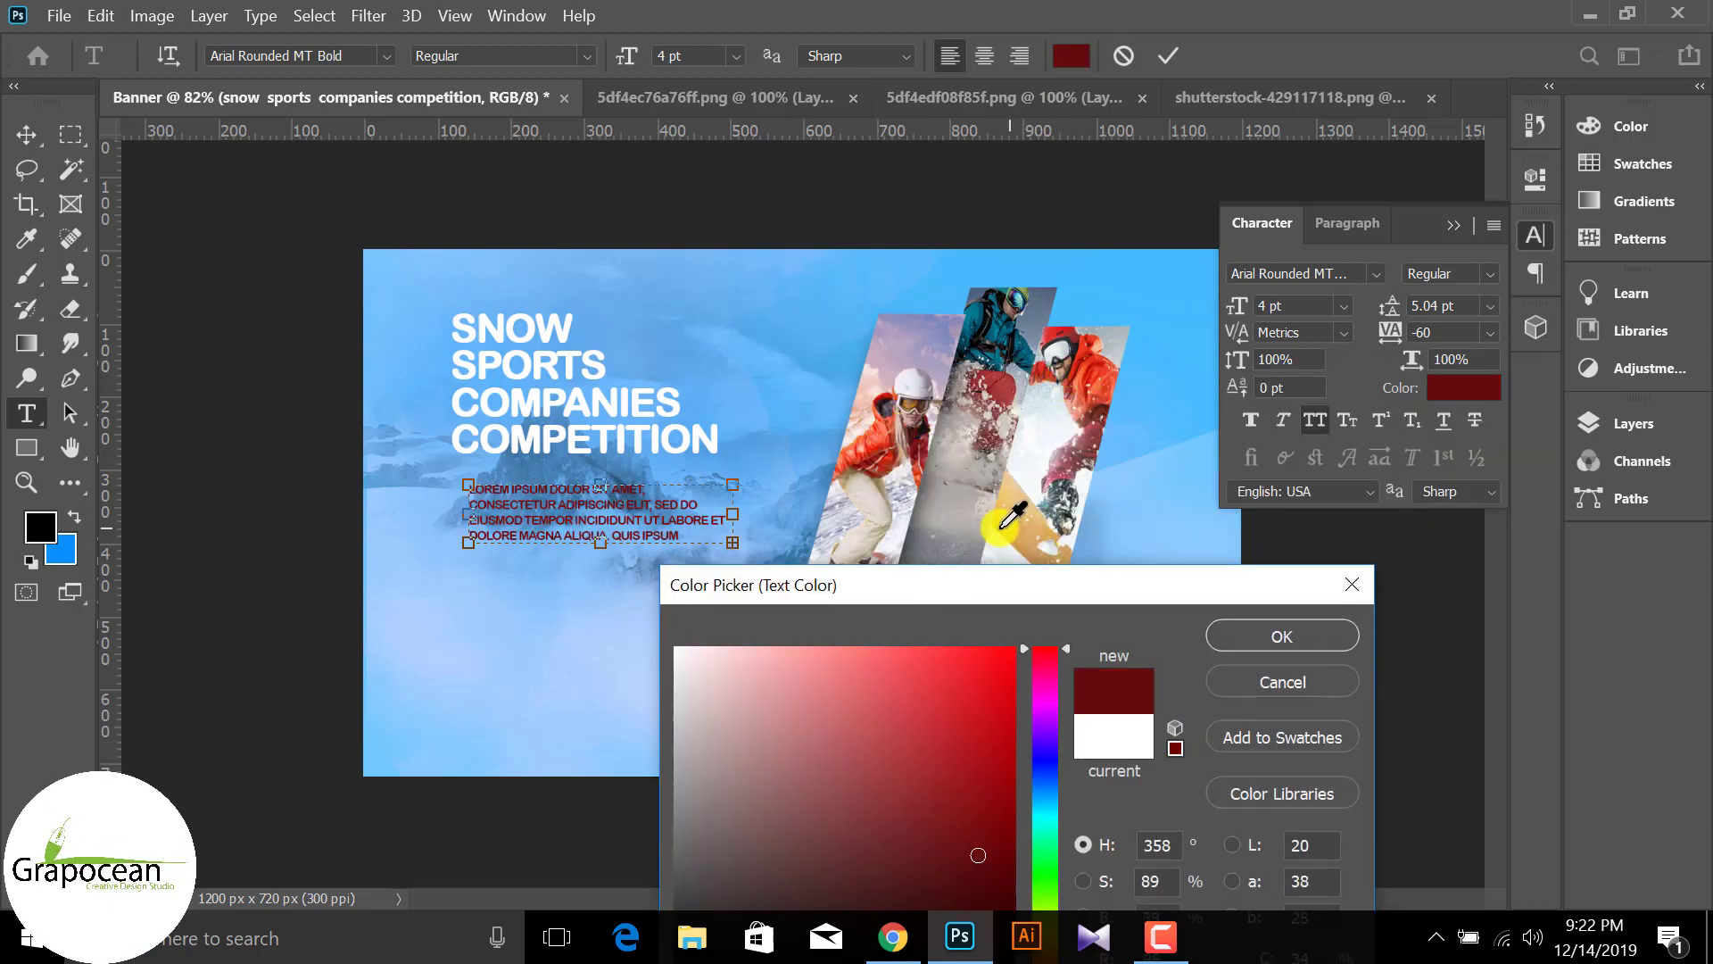
{"action": "left_click", "coordinate": [998, 525]}
{"action": "left_click", "coordinate": [892, 403]}
{"action": "left_click", "coordinate": [876, 468]}
{"action": "left_click", "coordinate": [869, 507]}
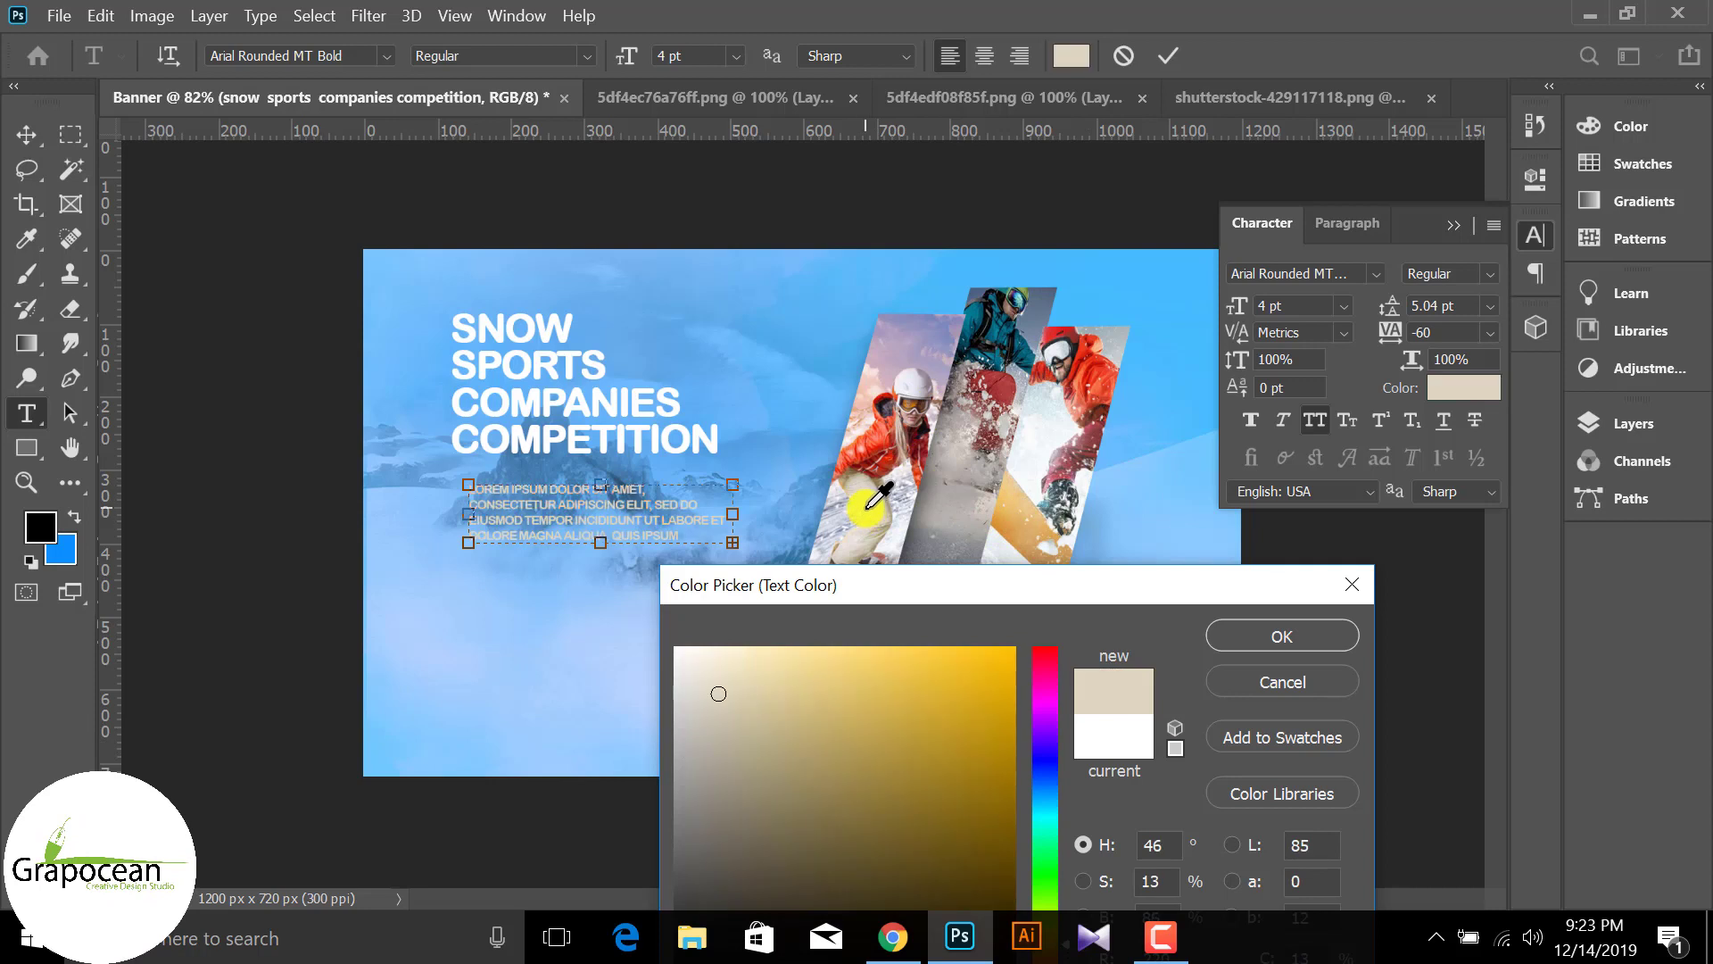
Step: Settle on a deep blue for the paragraph text after trying dark teal
{"action": "left_click", "coordinate": [1046, 802]}
{"action": "left_click_drag", "start_coordinate": [1008, 660], "coordinate": [1013, 784]}
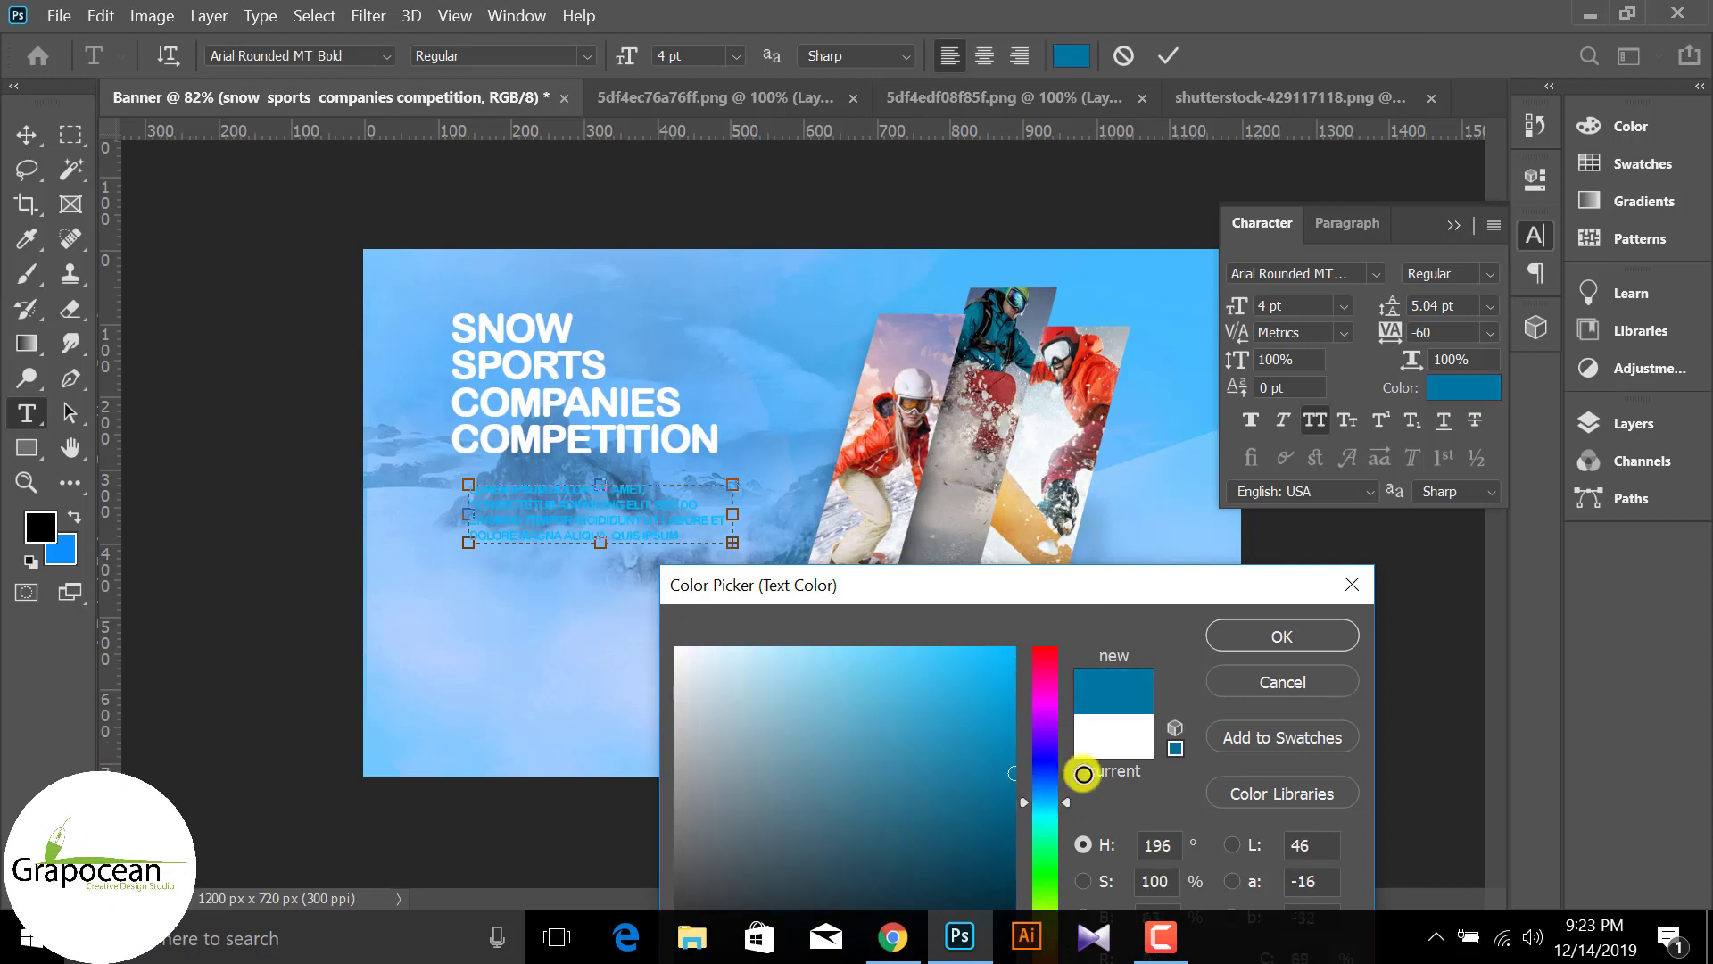
{"action": "left_click_drag", "start_coordinate": [1035, 584], "coordinate": [1109, 479]}
{"action": "left_click", "coordinate": [1115, 664]}
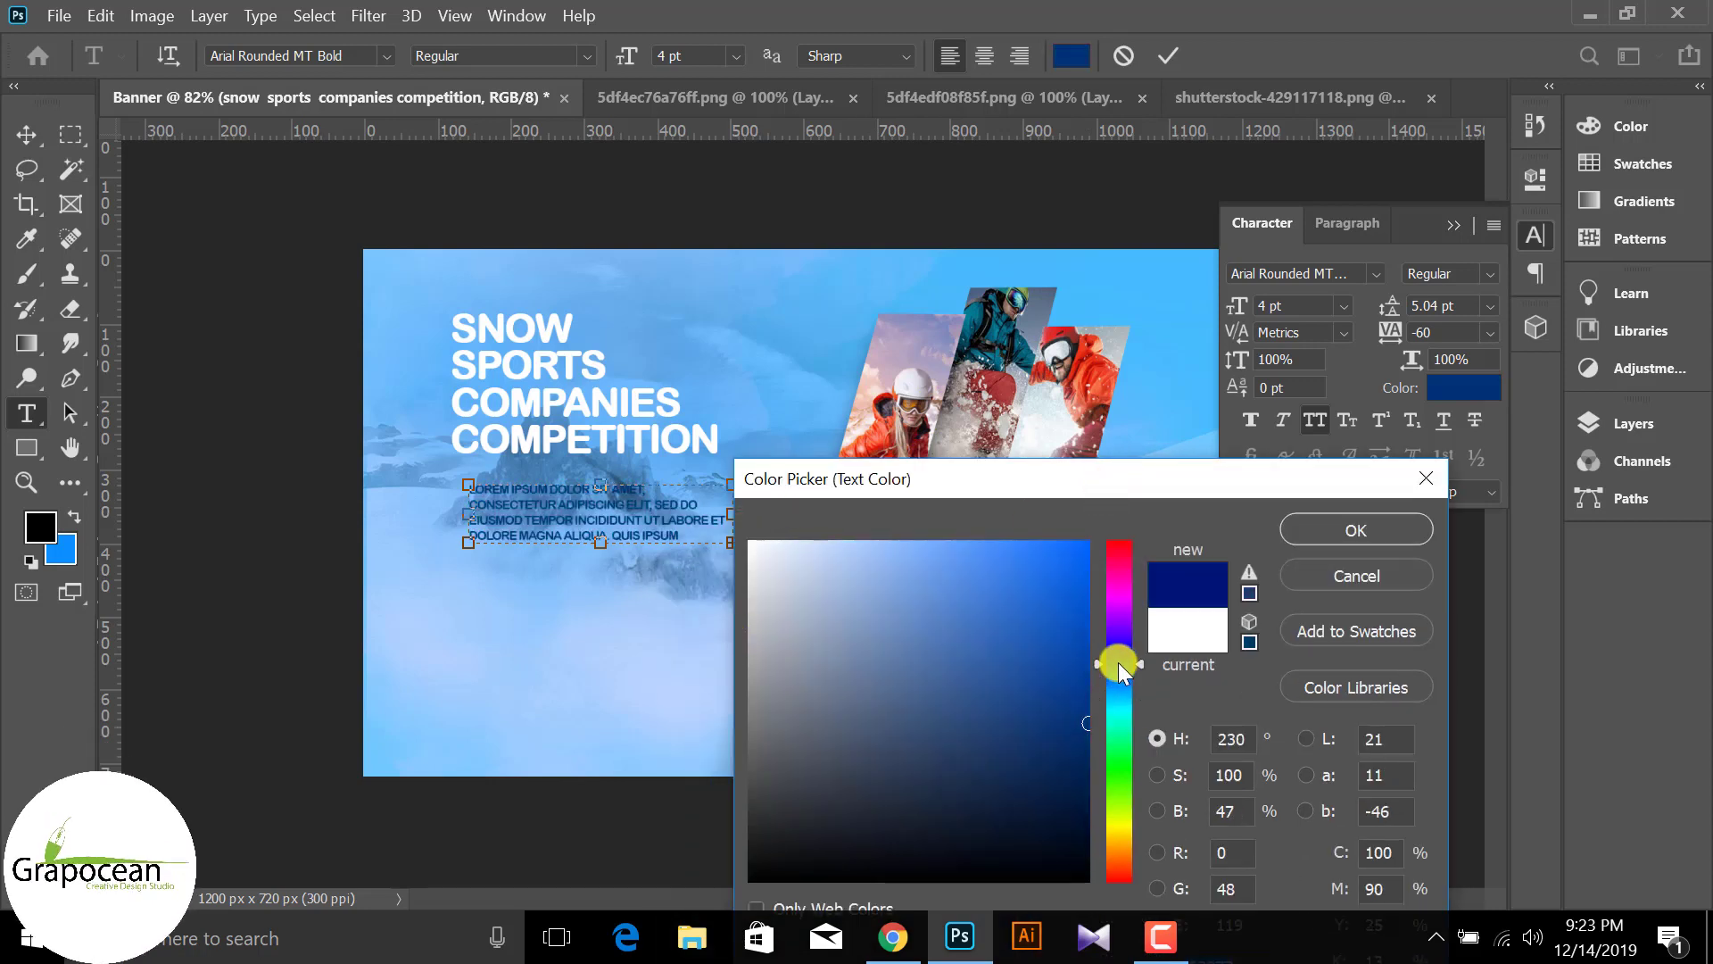
{"action": "left_click_drag", "start_coordinate": [1088, 656], "coordinate": [1168, 624]}
{"action": "key", "text": "Return"}
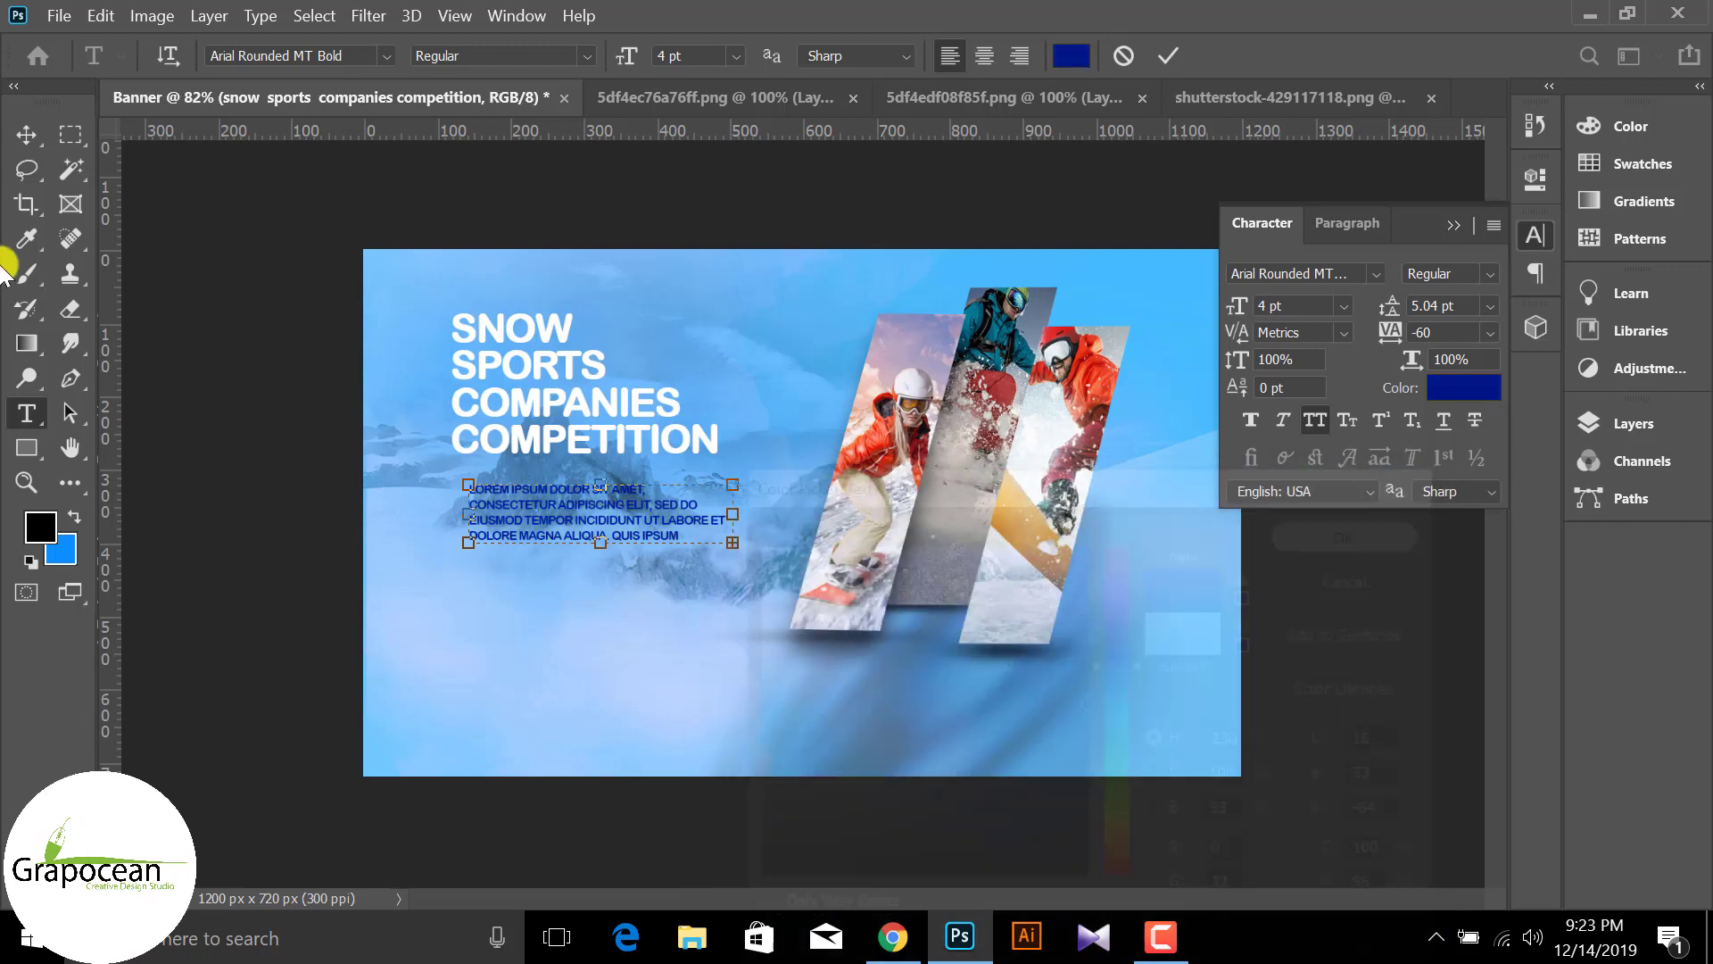
Step: Delete the paragraph's last line to leave three lines, nudging it left and up
{"action": "left_click", "coordinate": [26, 134]}
{"action": "mouse_move", "coordinate": [566, 536]}
{"action": "left_mouse_down"}
{"action": "mouse_move", "coordinate": [565, 509]}
{"action": "mouse_move", "coordinate": [422, 519]}
{"action": "left_mouse_up"}
{"action": "left_click", "coordinate": [26, 413]}
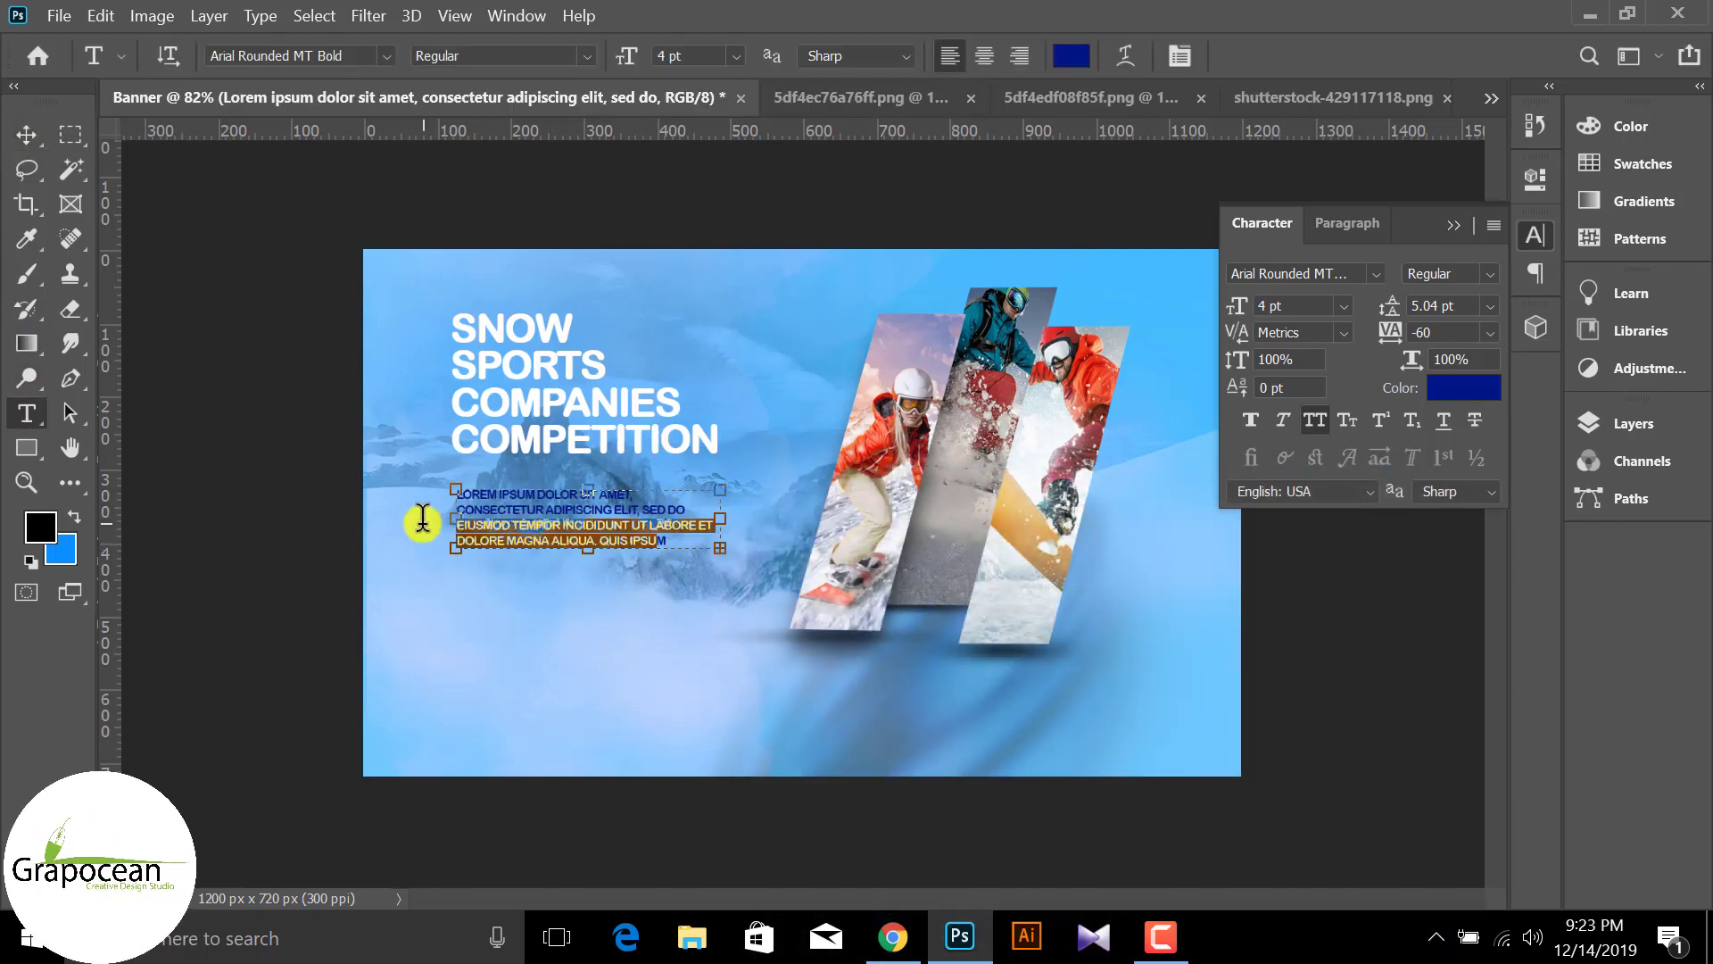
{"action": "left_click_drag", "start_coordinate": [670, 554], "coordinate": [455, 558]}
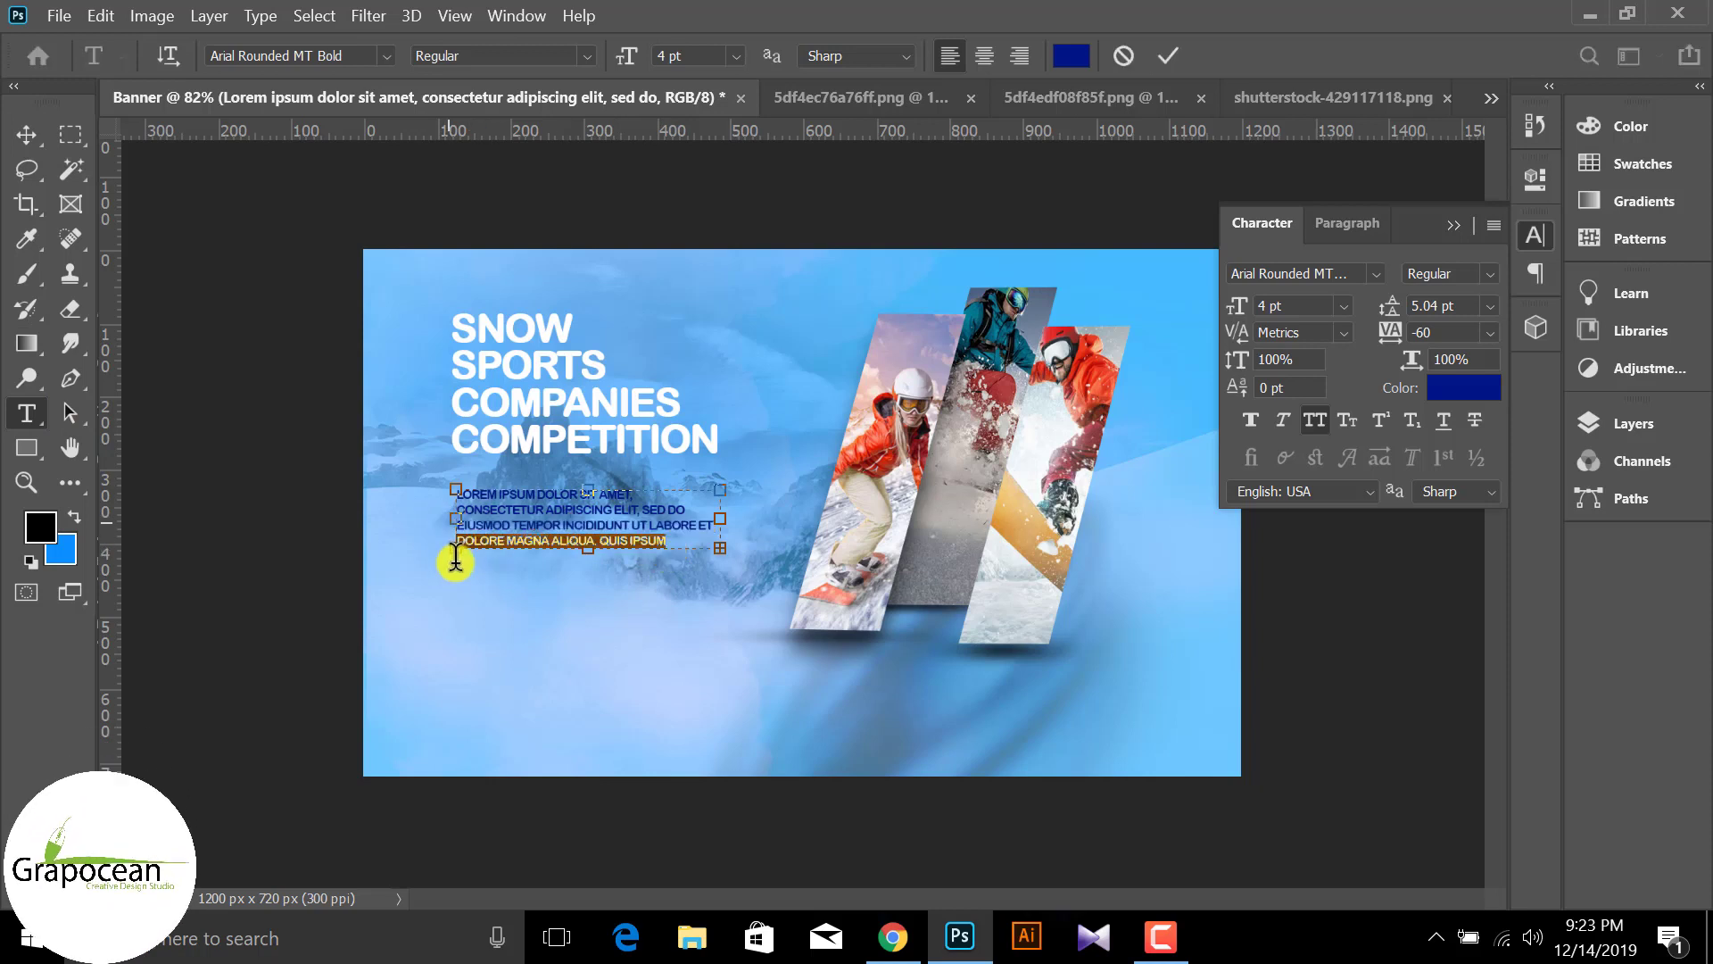
{"action": "left_click", "coordinate": [30, 134]}
{"action": "left_click_drag", "start_coordinate": [572, 495], "coordinate": [574, 490]}
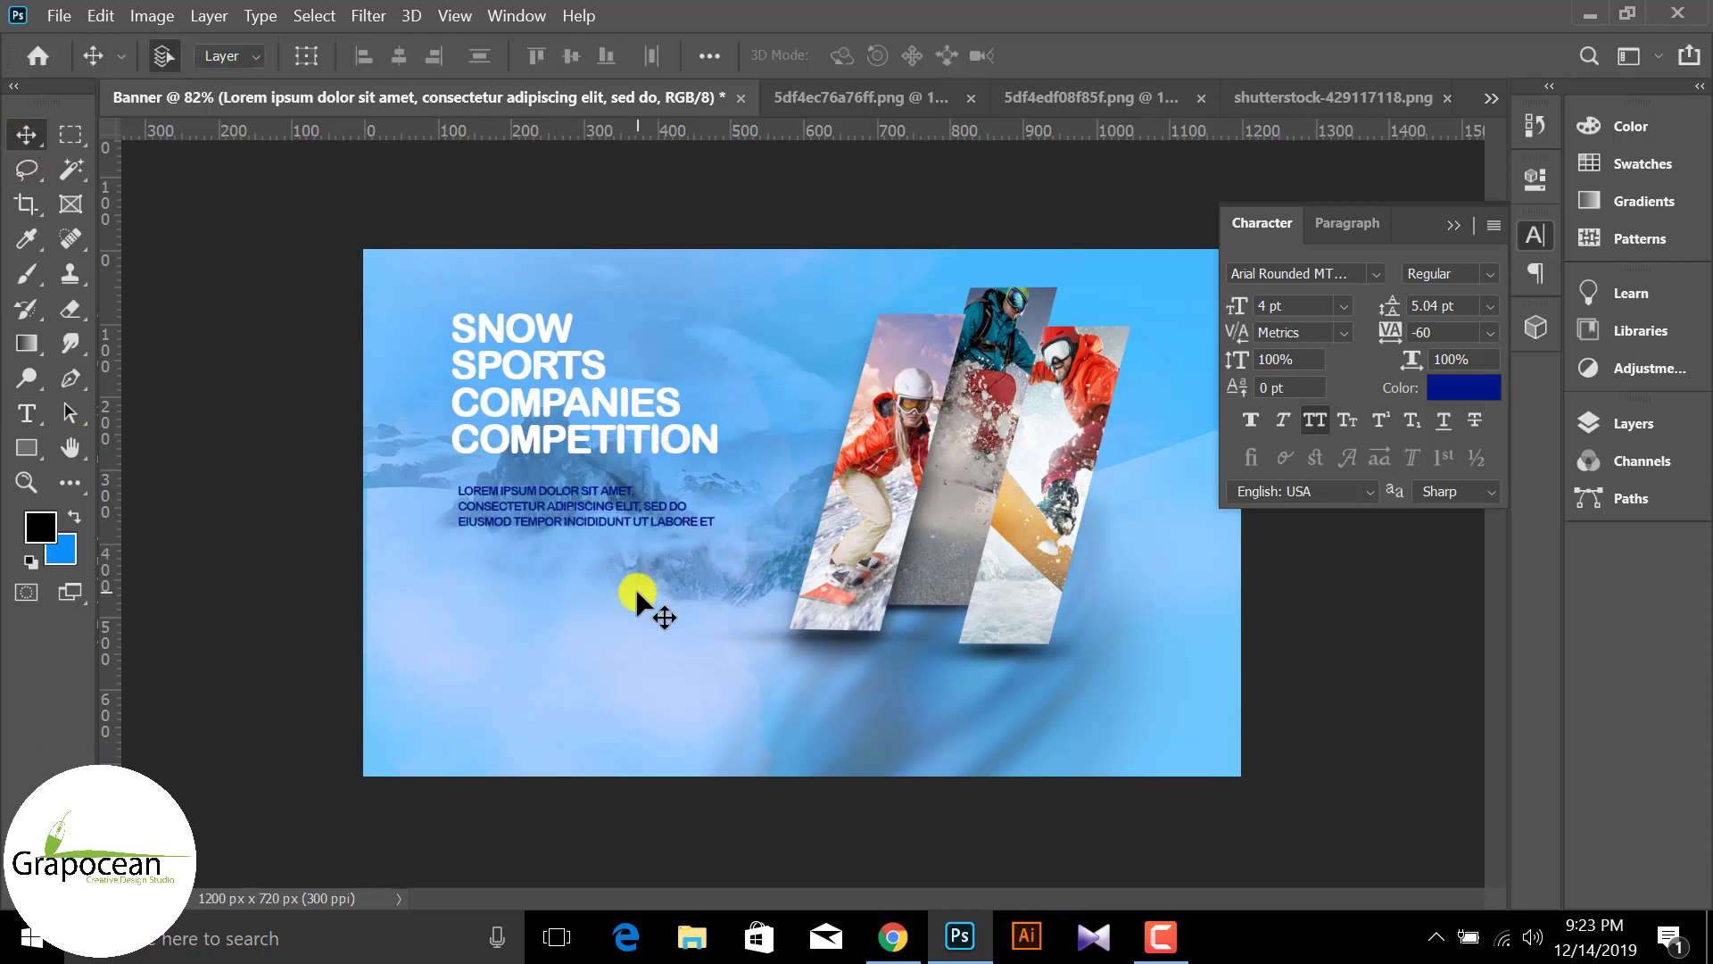
{"action": "left_click", "coordinate": [26, 412]}
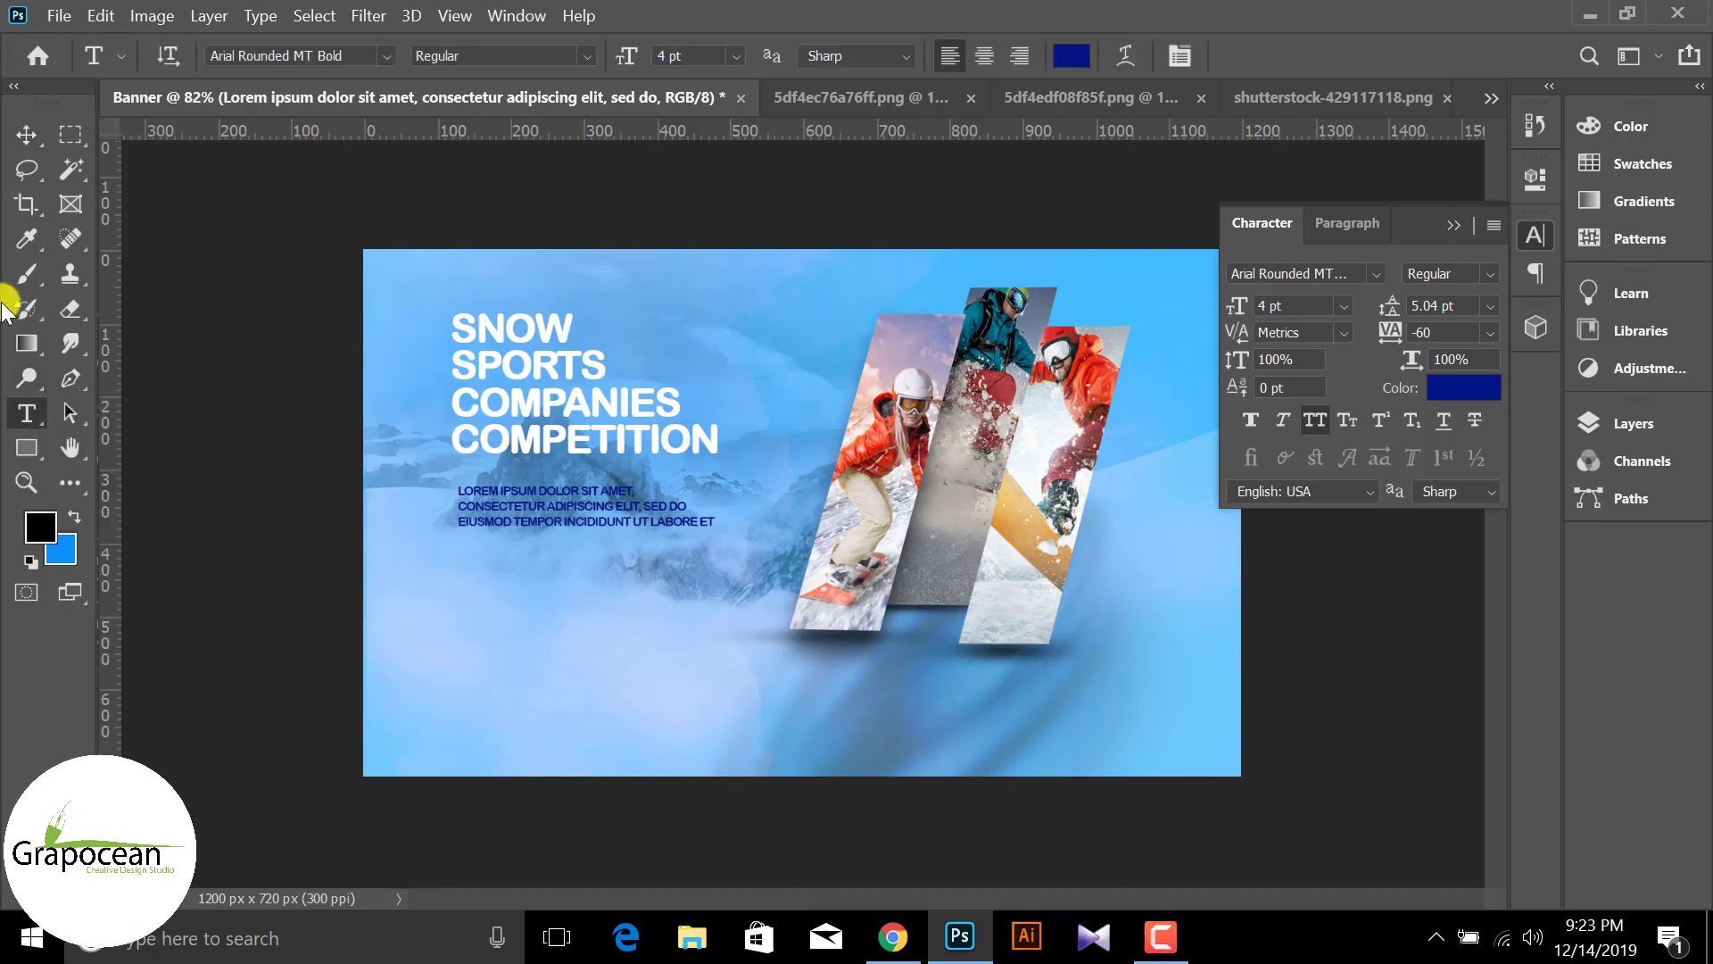
{"action": "left_click", "coordinate": [21, 133]}
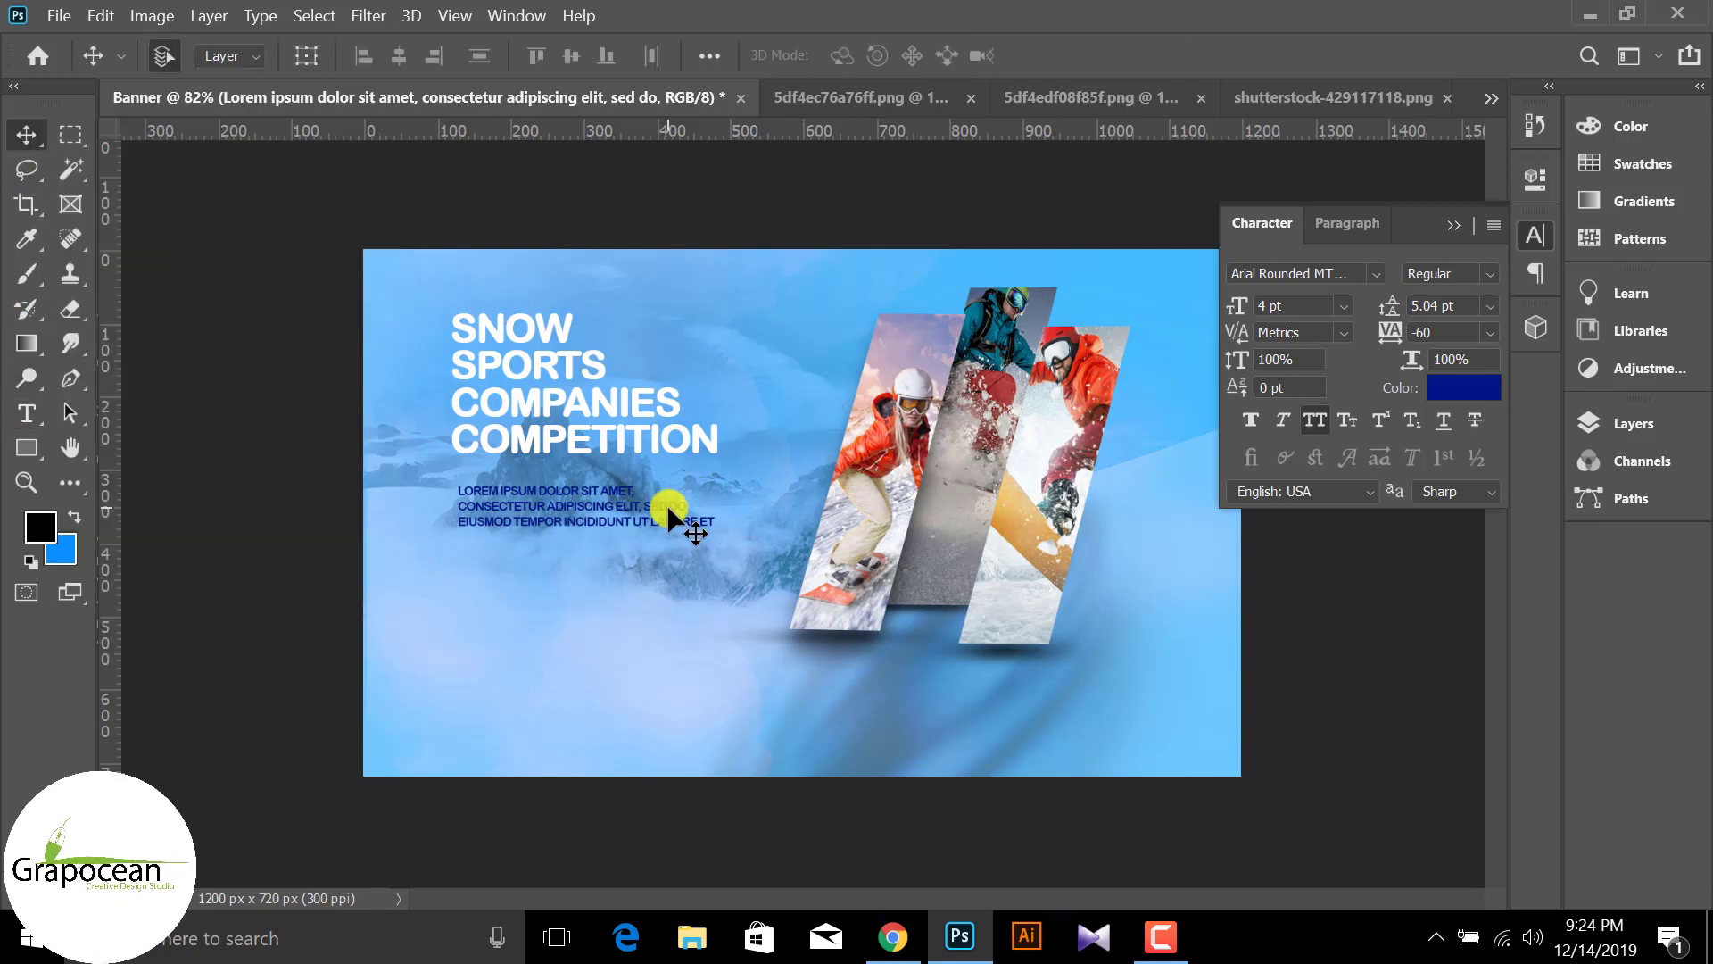
Step: Add an enlarged WINTER ADVANTAGE text line and move it to the lower left
{"action": "key", "text": "t"}
{"action": "left_click", "coordinate": [511, 634]}
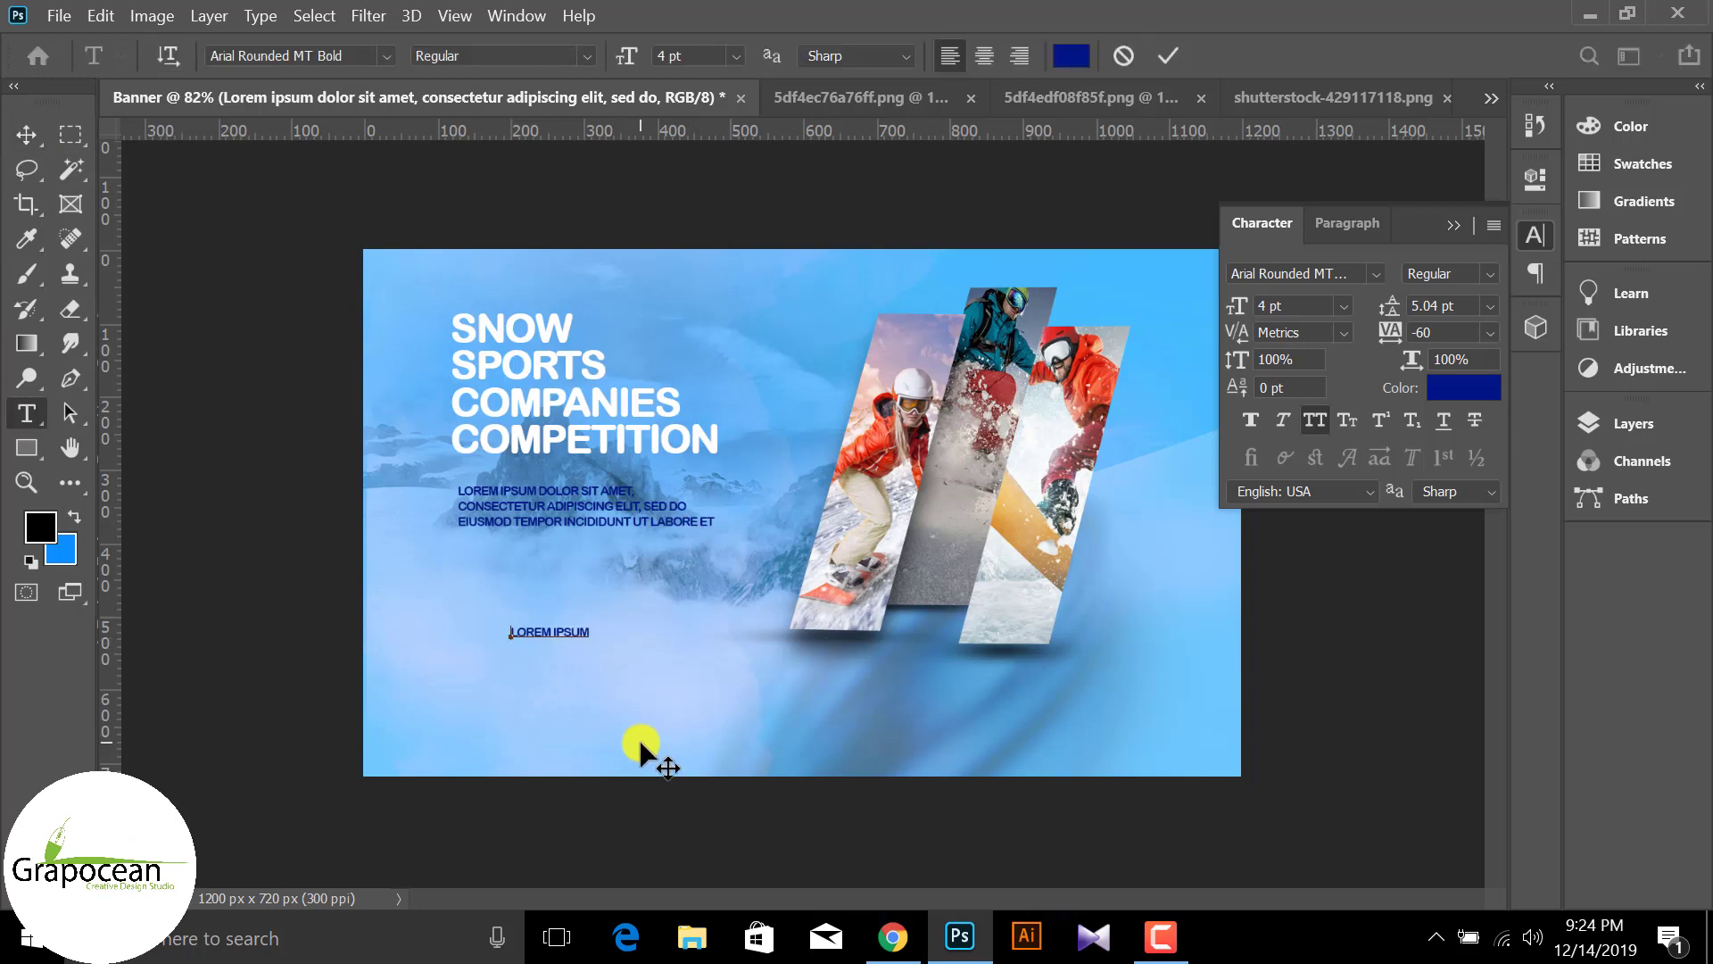
{"action": "type", "text": "WINTER "}
{"action": "type", "text": "ADV"}
{"action": "type", "text": "ANTAGE"}
{"action": "key", "text": "ctrl+a"}
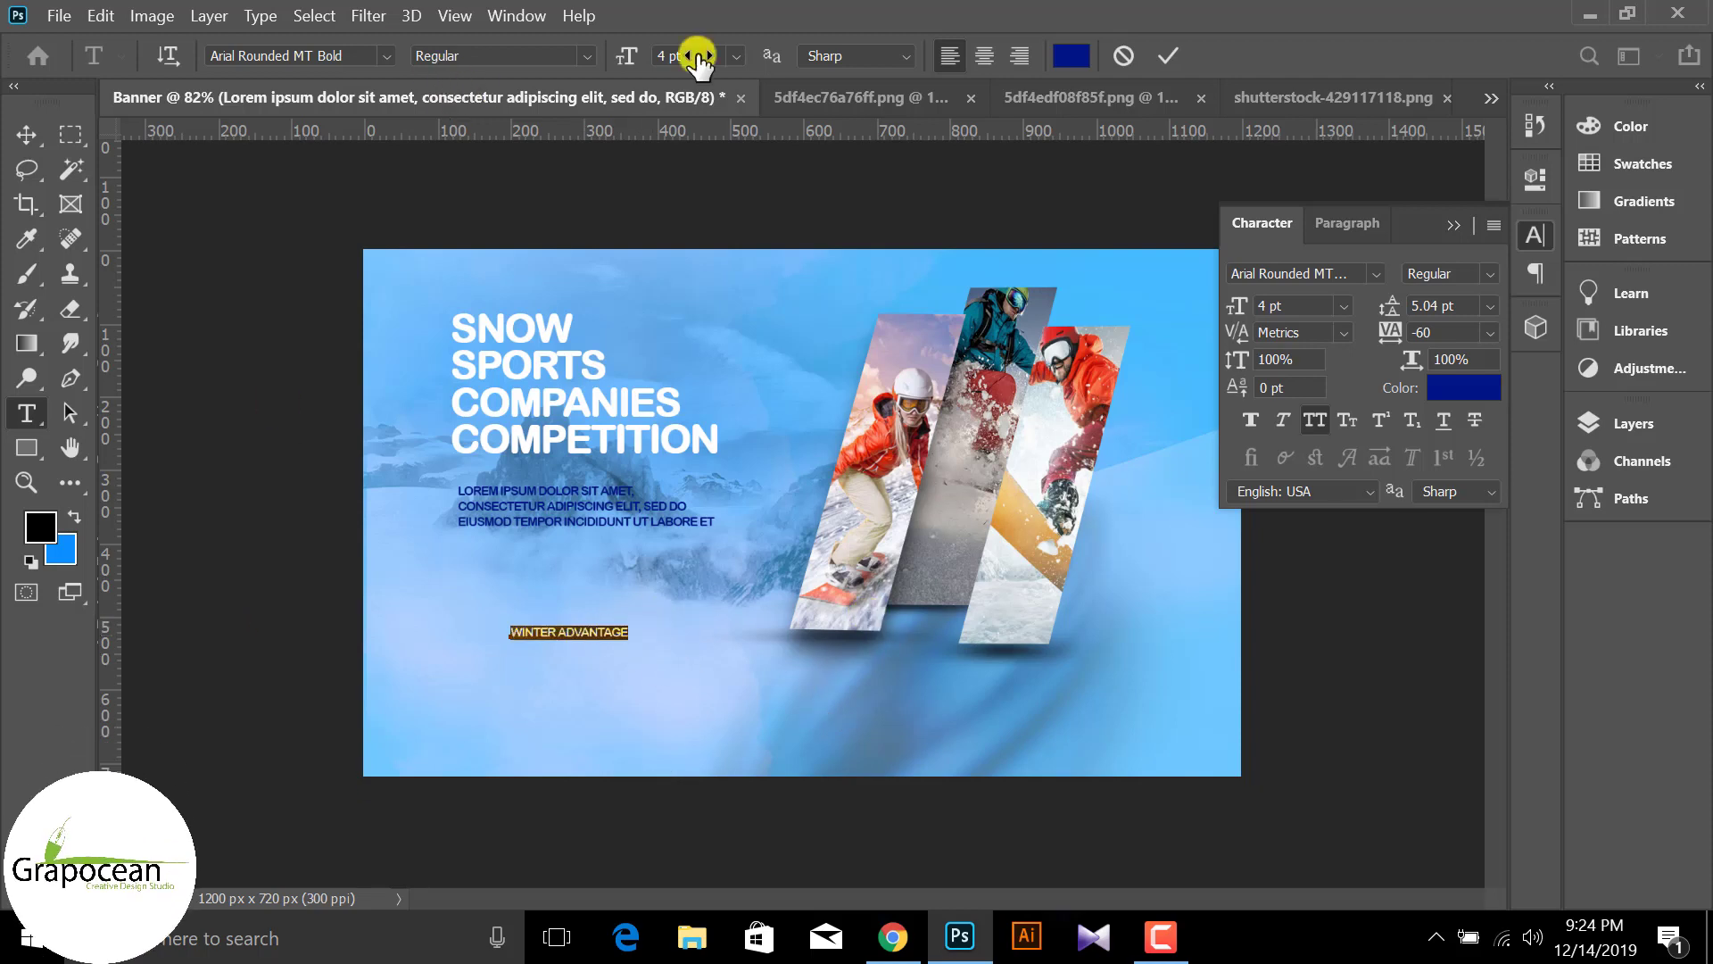
{"action": "left_click_drag", "start_coordinate": [612, 56], "coordinate": [617, 53]}
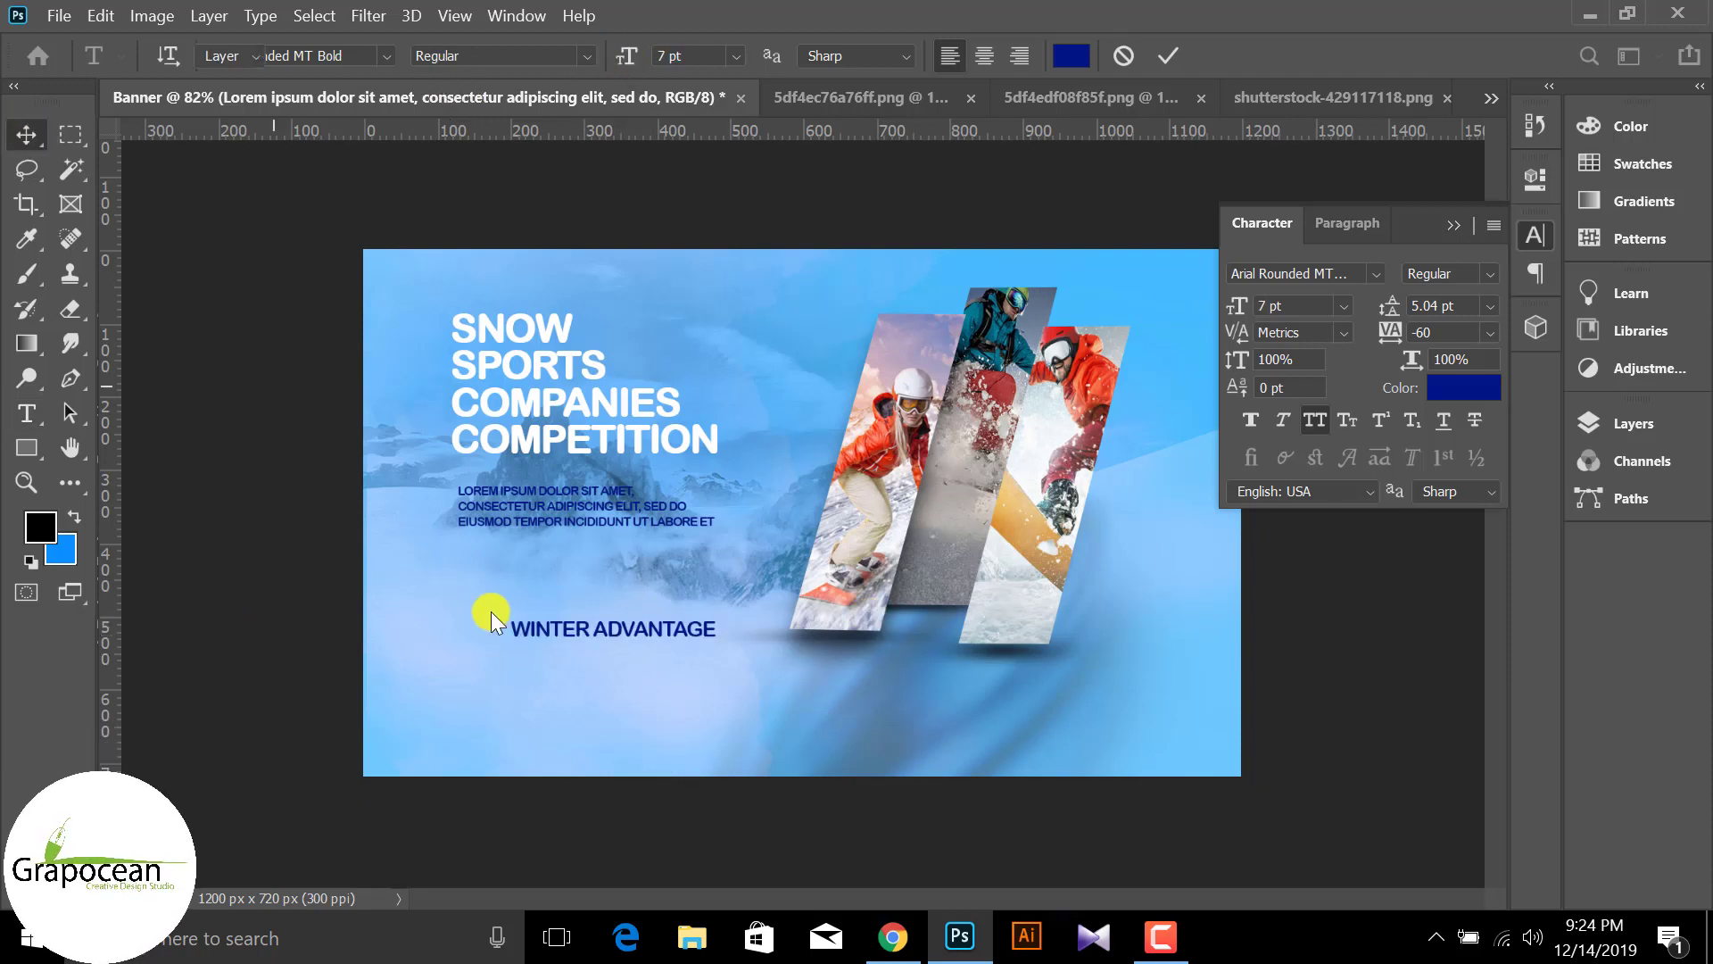
{"action": "key", "text": "ctrl+Return"}
{"action": "key", "text": "v"}
{"action": "left_click_drag", "start_coordinate": [490, 612], "coordinate": [530, 678]}
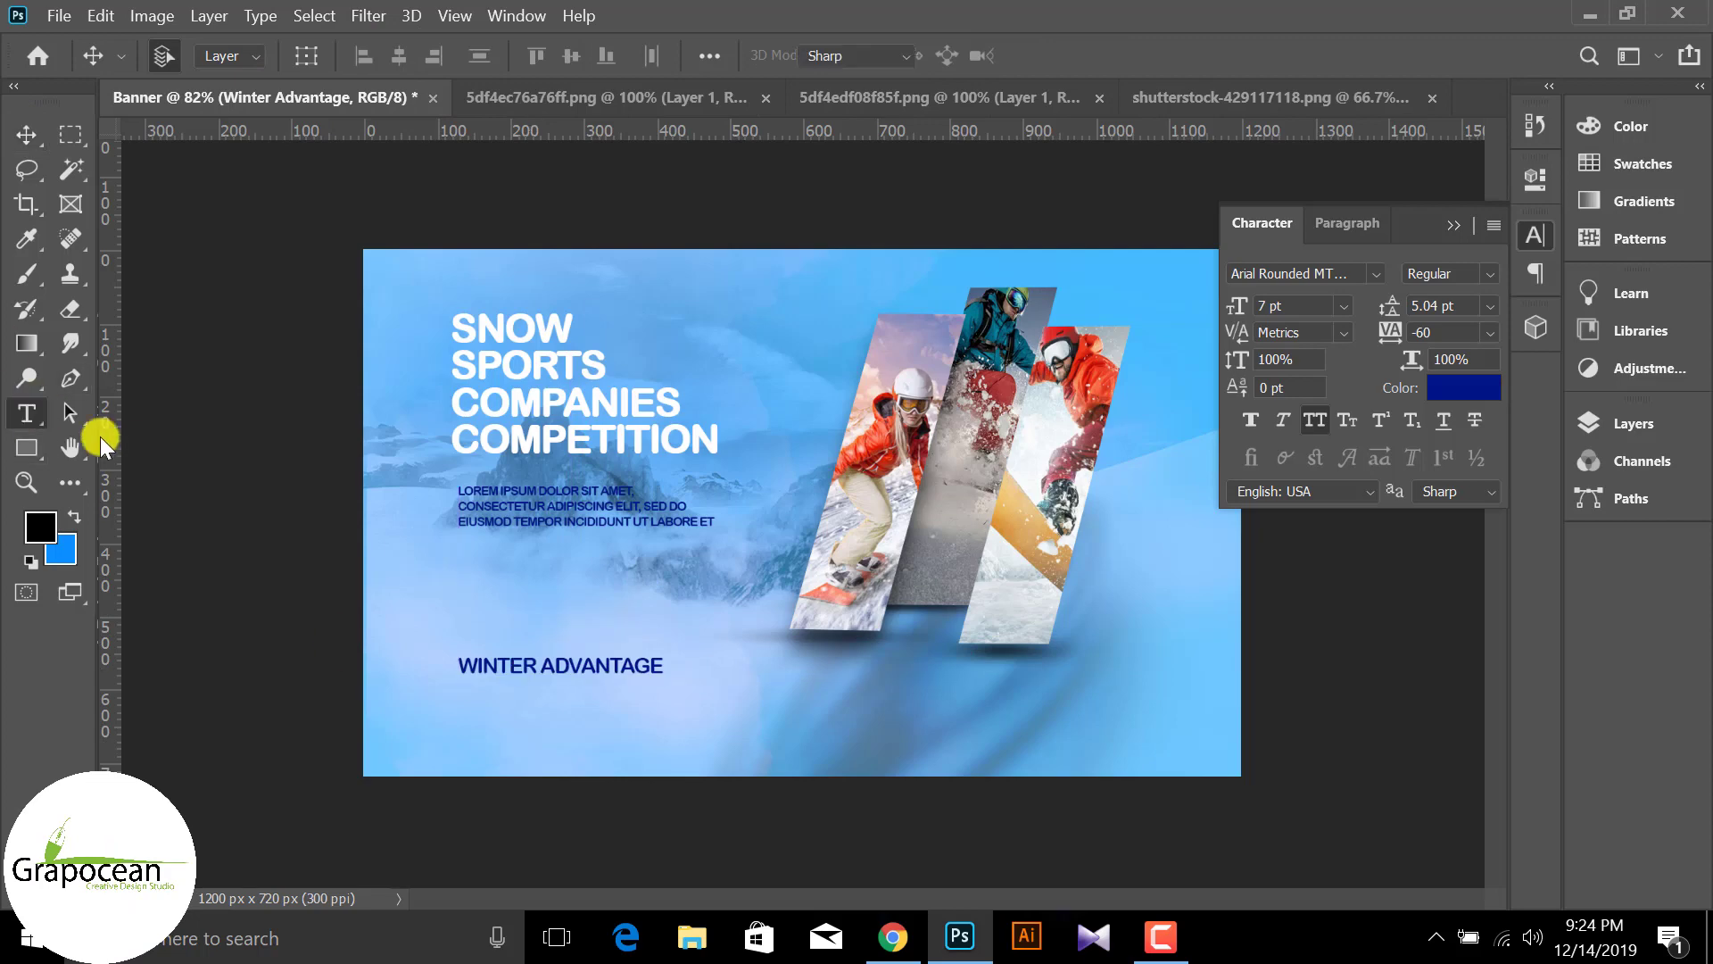
Step: Set the WINTER ADVANTAGE heading font to Akrobat Black
{"action": "key", "text": "t"}
{"action": "key", "text": "Return"}
{"action": "left_click", "coordinate": [385, 56]}
{"action": "type", "text": "Bebas"}
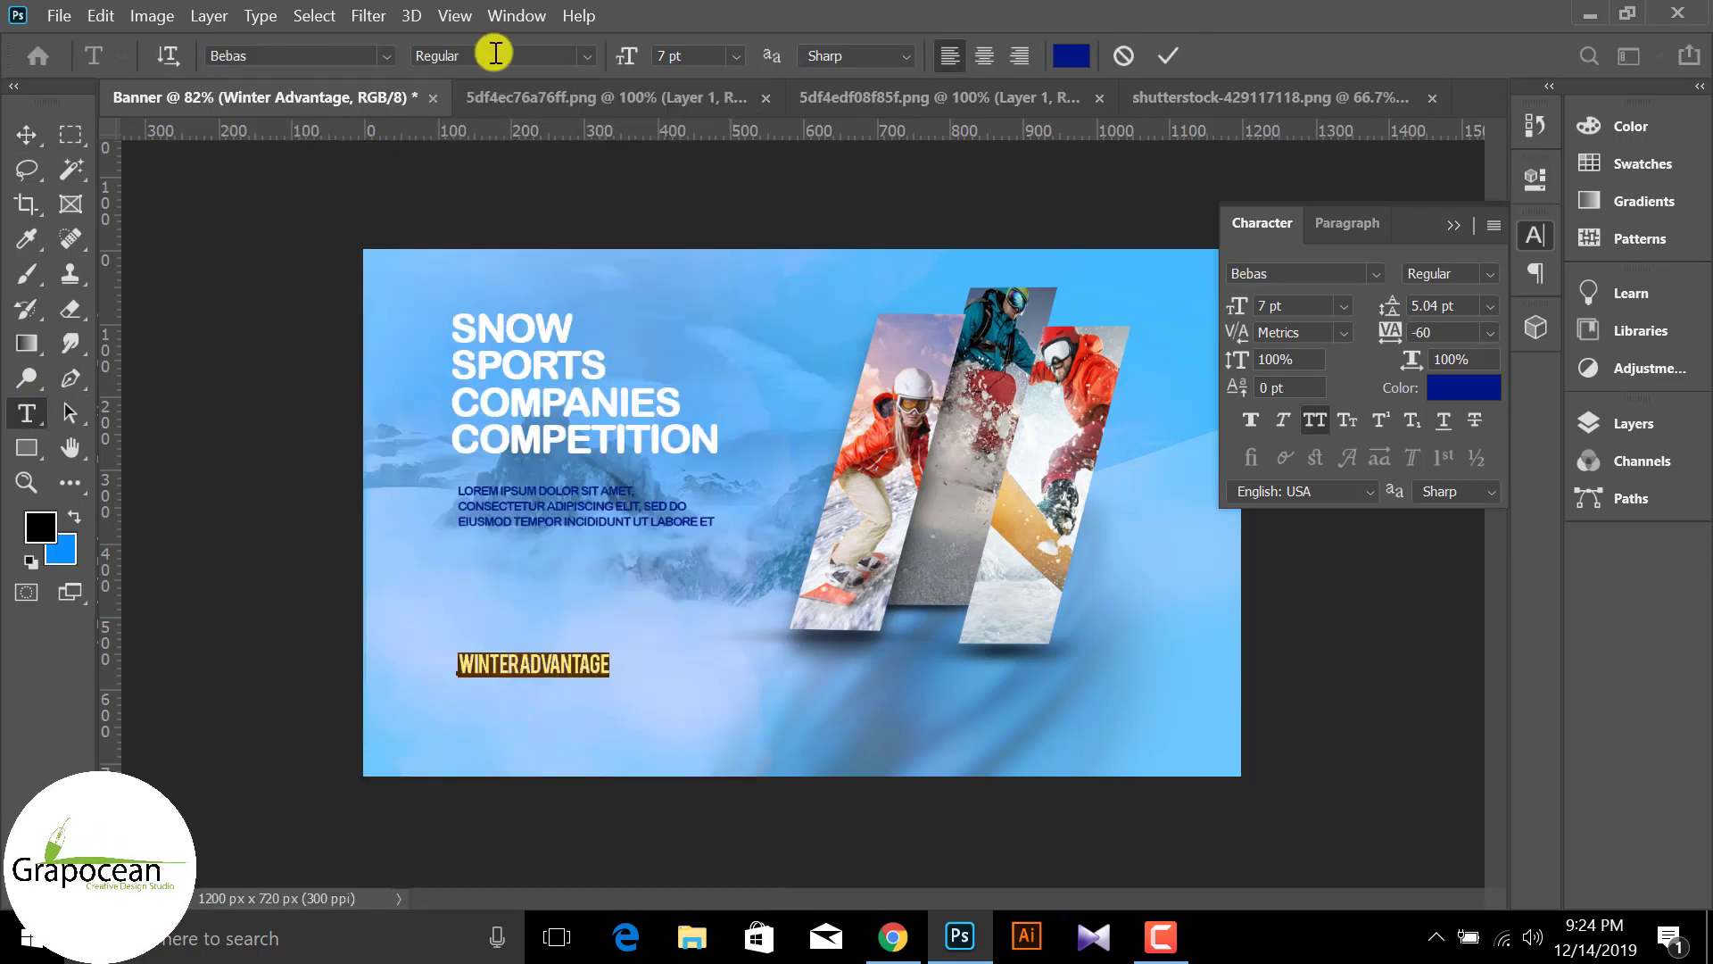
{"action": "left_click", "coordinate": [394, 59]}
{"action": "left_click", "coordinate": [272, 364]}
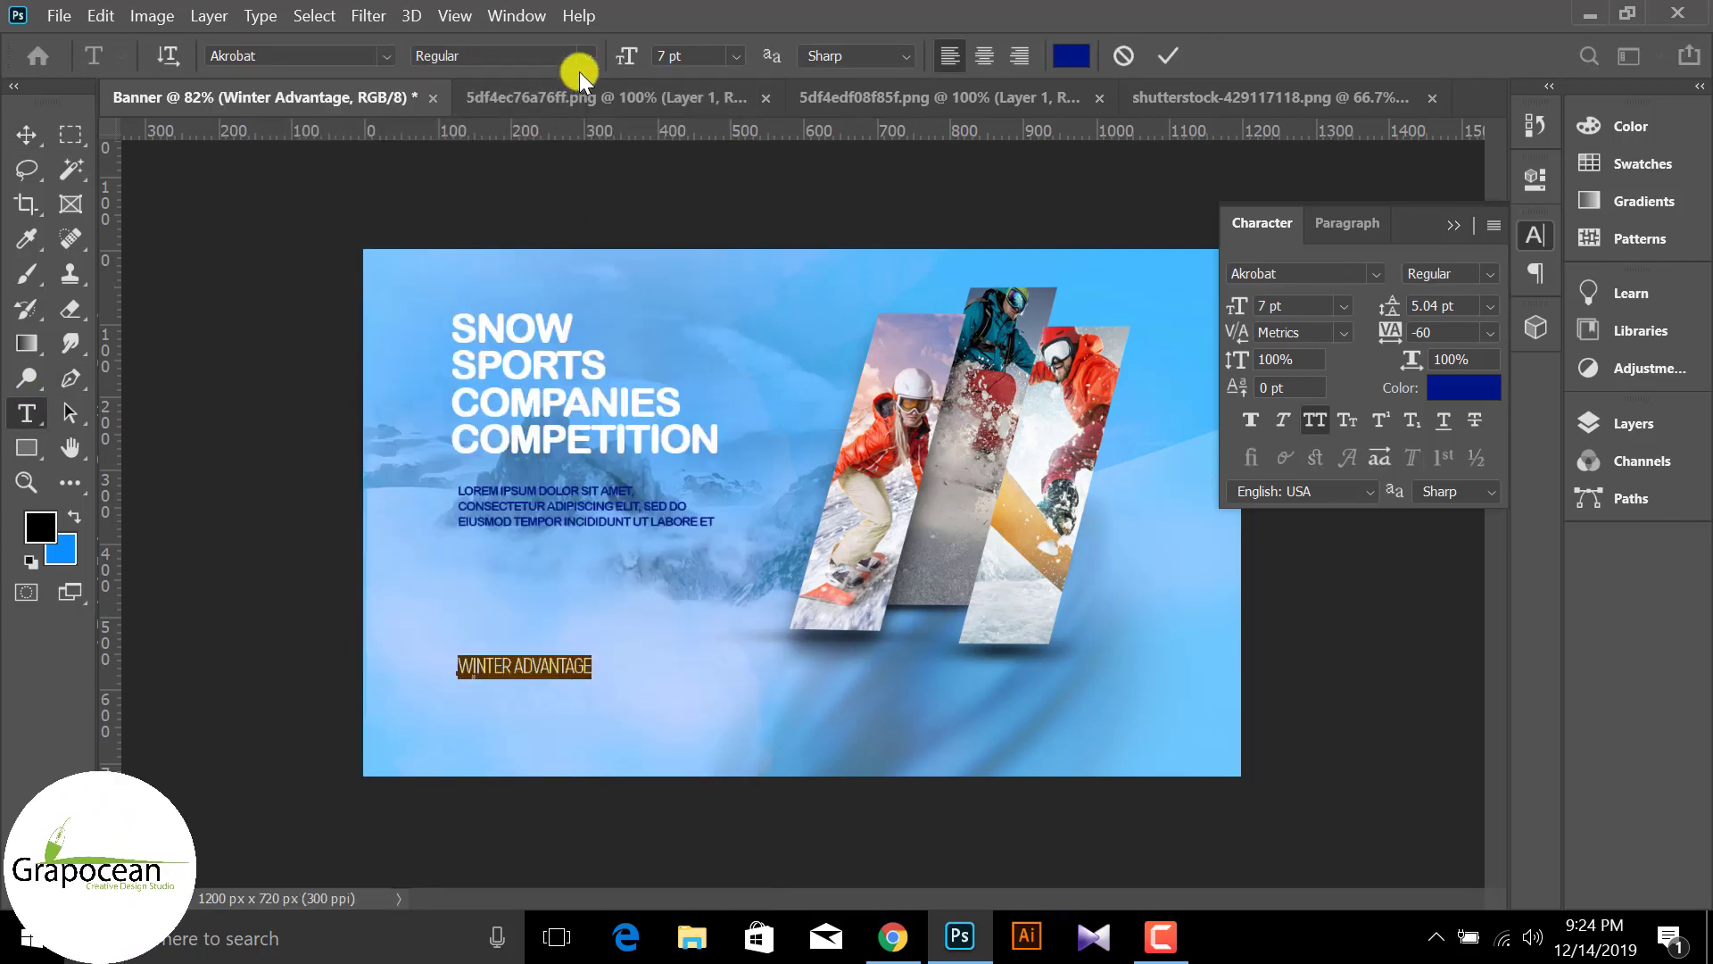
{"action": "left_click", "coordinate": [580, 58]}
{"action": "left_click", "coordinate": [500, 234]}
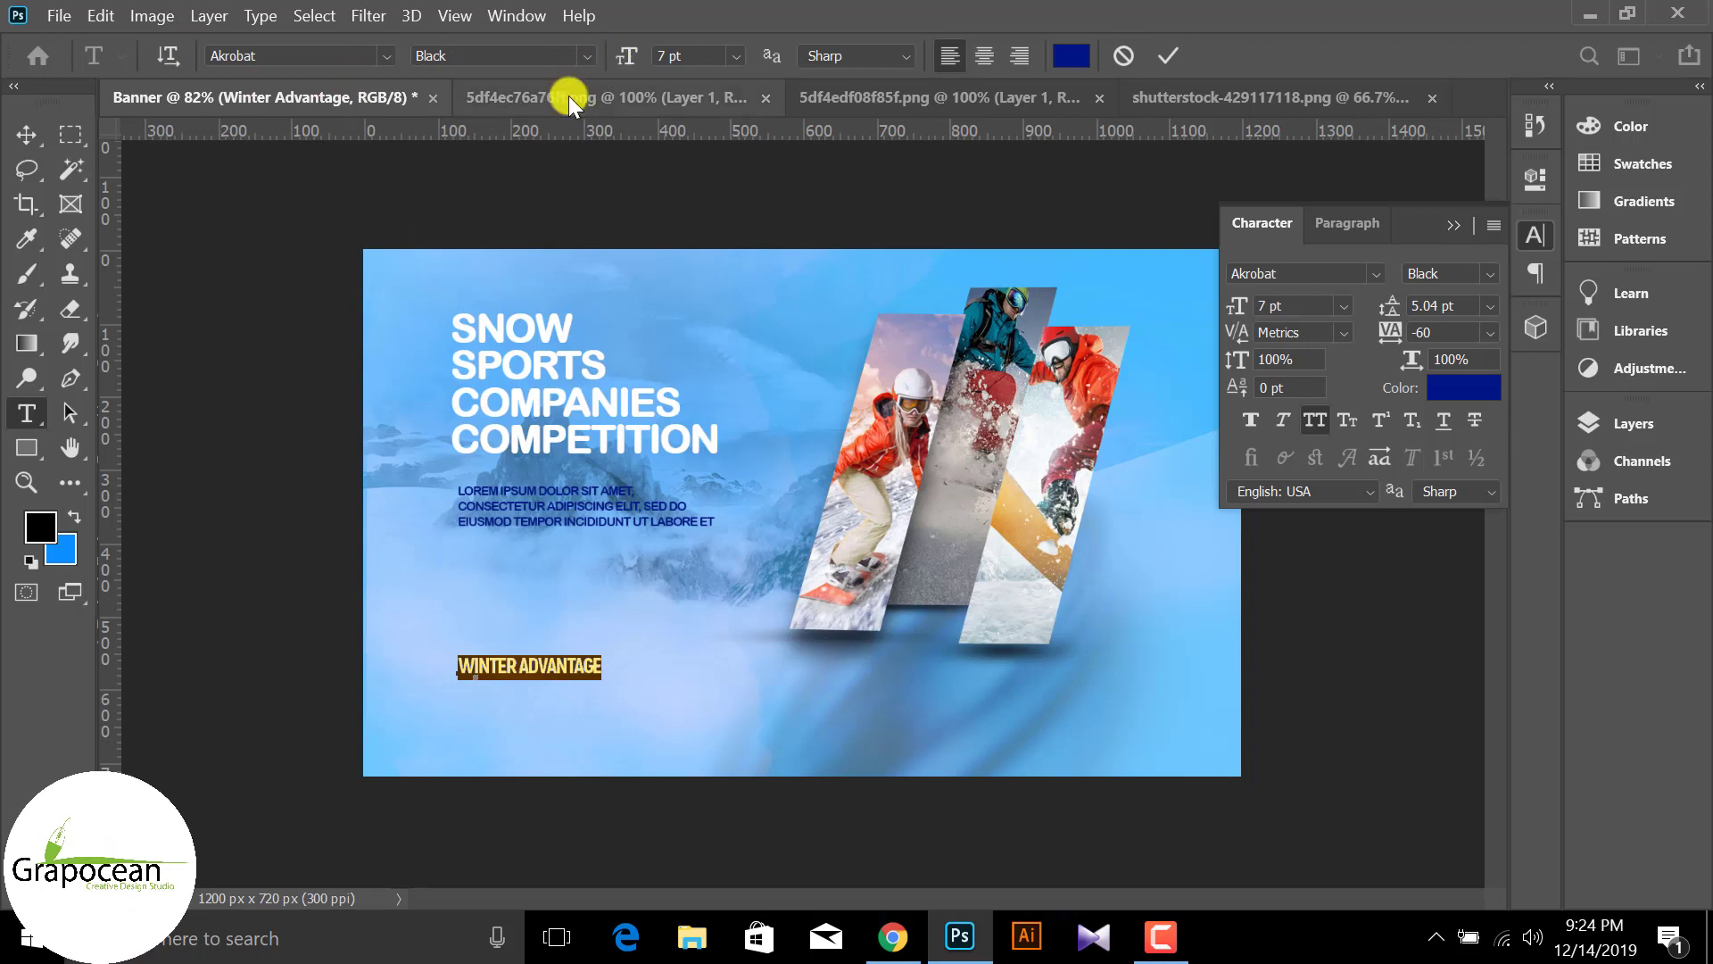
{"action": "left_click", "coordinate": [20, 128]}
Step: Add a vertical left-margin guide and align the heading and paragraph to it
{"action": "left_click_drag", "start_coordinate": [585, 661], "coordinate": [591, 655]}
{"action": "mouse_move", "coordinate": [107, 451]}
{"action": "left_mouse_down"}
{"action": "mouse_move", "coordinate": [425, 450]}
{"action": "mouse_move", "coordinate": [515, 504]}
{"action": "left_mouse_up"}
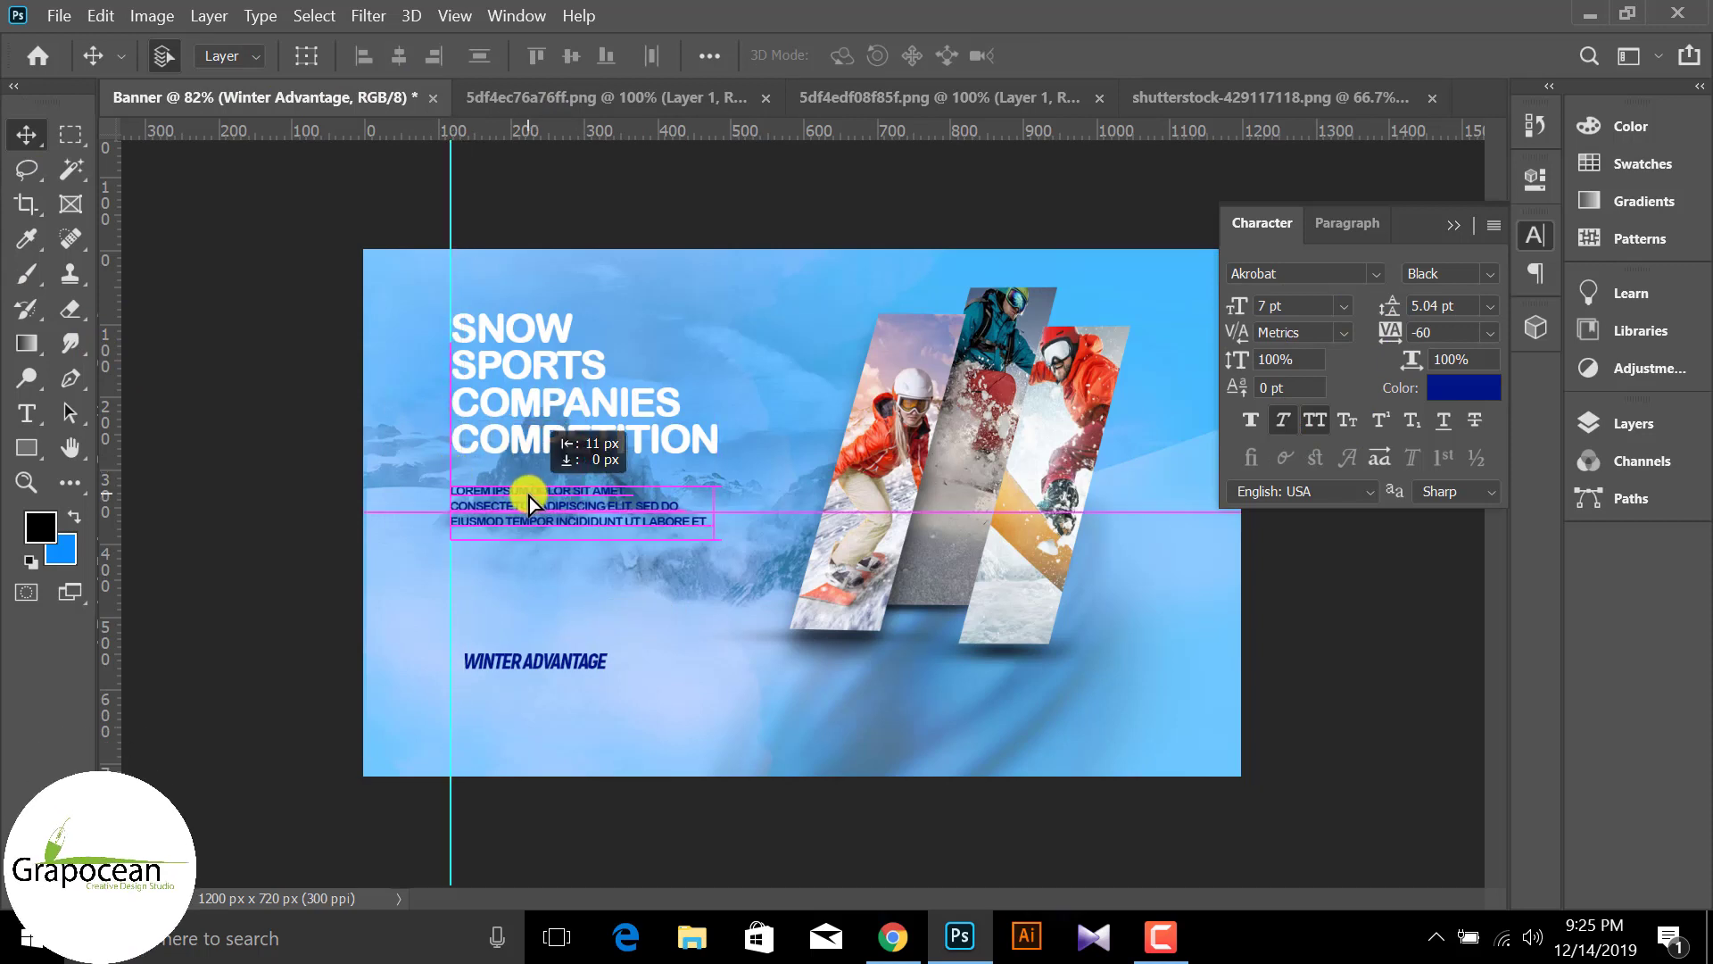
{"action": "left_click_drag", "start_coordinate": [547, 661], "coordinate": [535, 660]}
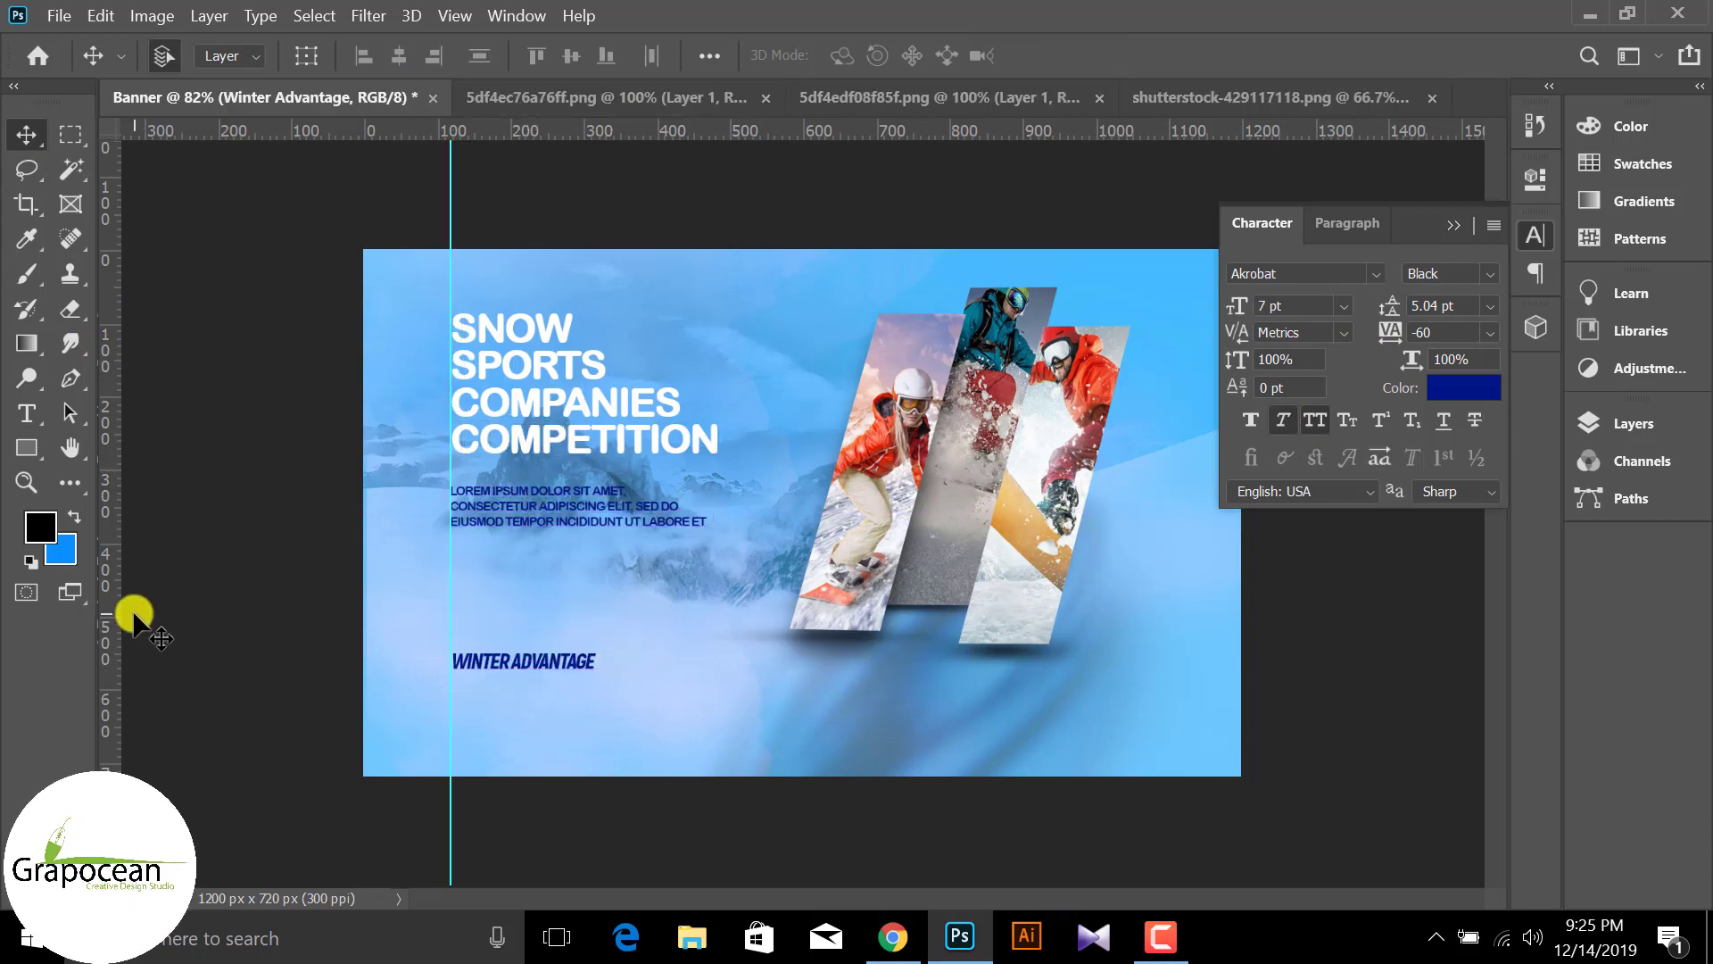
Step: Add a small white paragraph text box below WINTER ADVANTAGE
{"action": "left_click", "coordinate": [27, 414]}
{"action": "left_click_drag", "start_coordinate": [450, 688], "coordinate": [684, 730]}
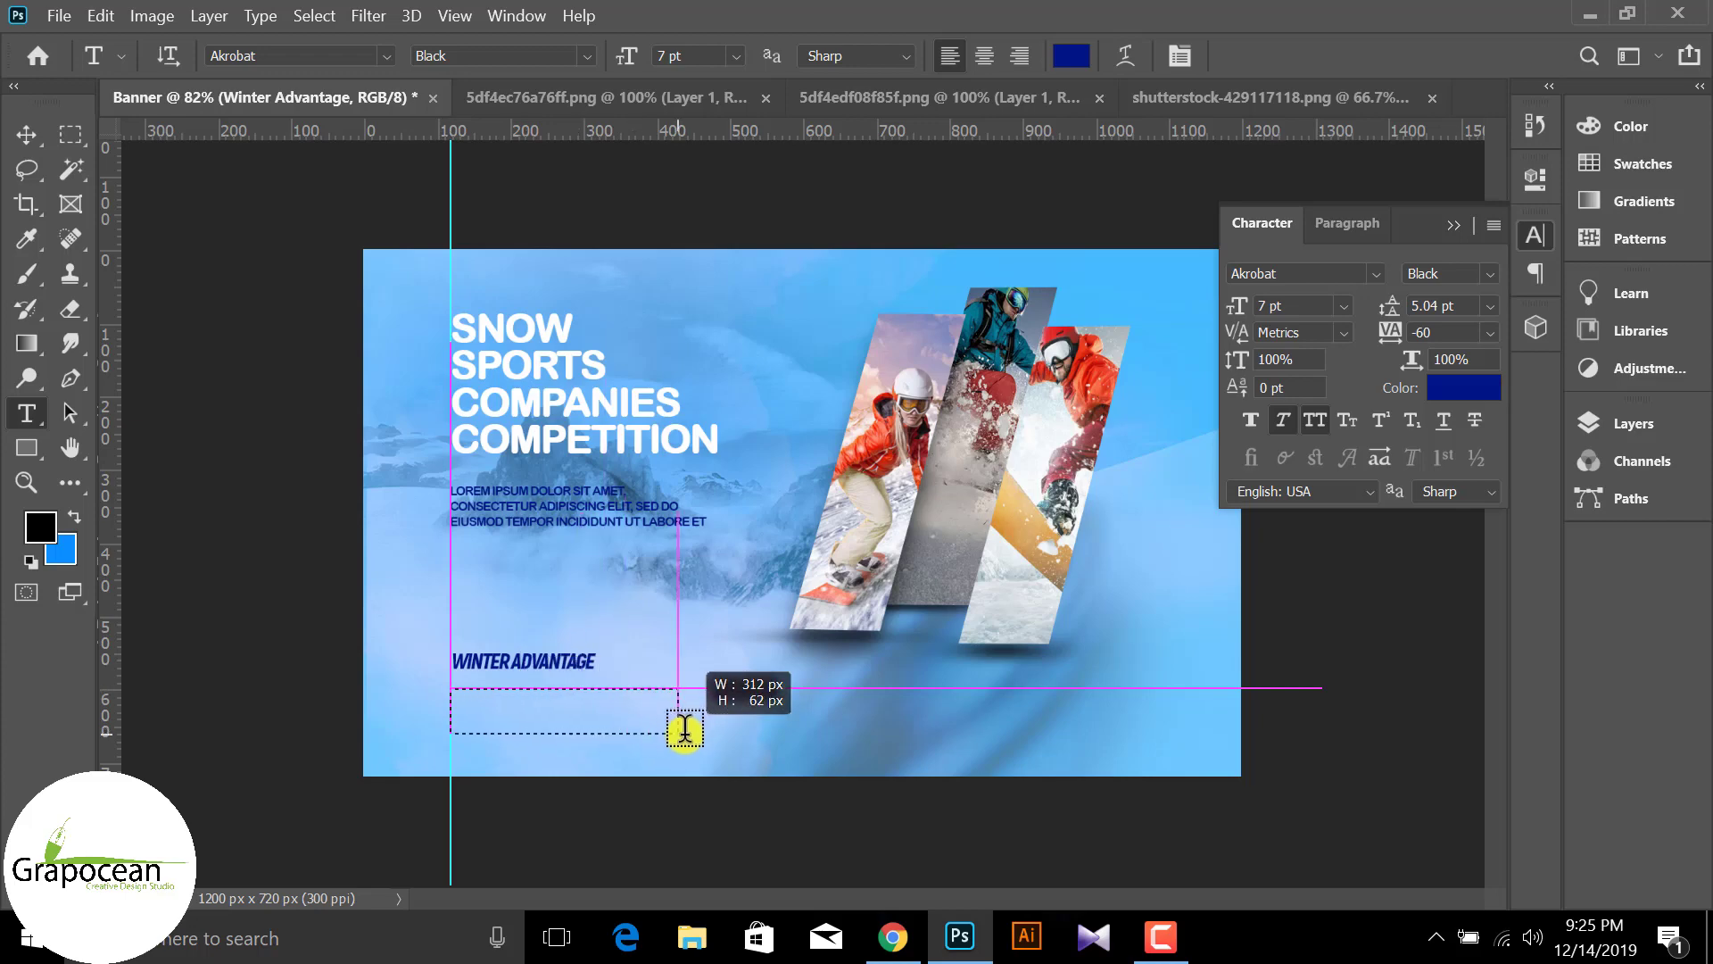
{"action": "left_click_drag", "start_coordinate": [625, 53], "coordinate": [619, 56]}
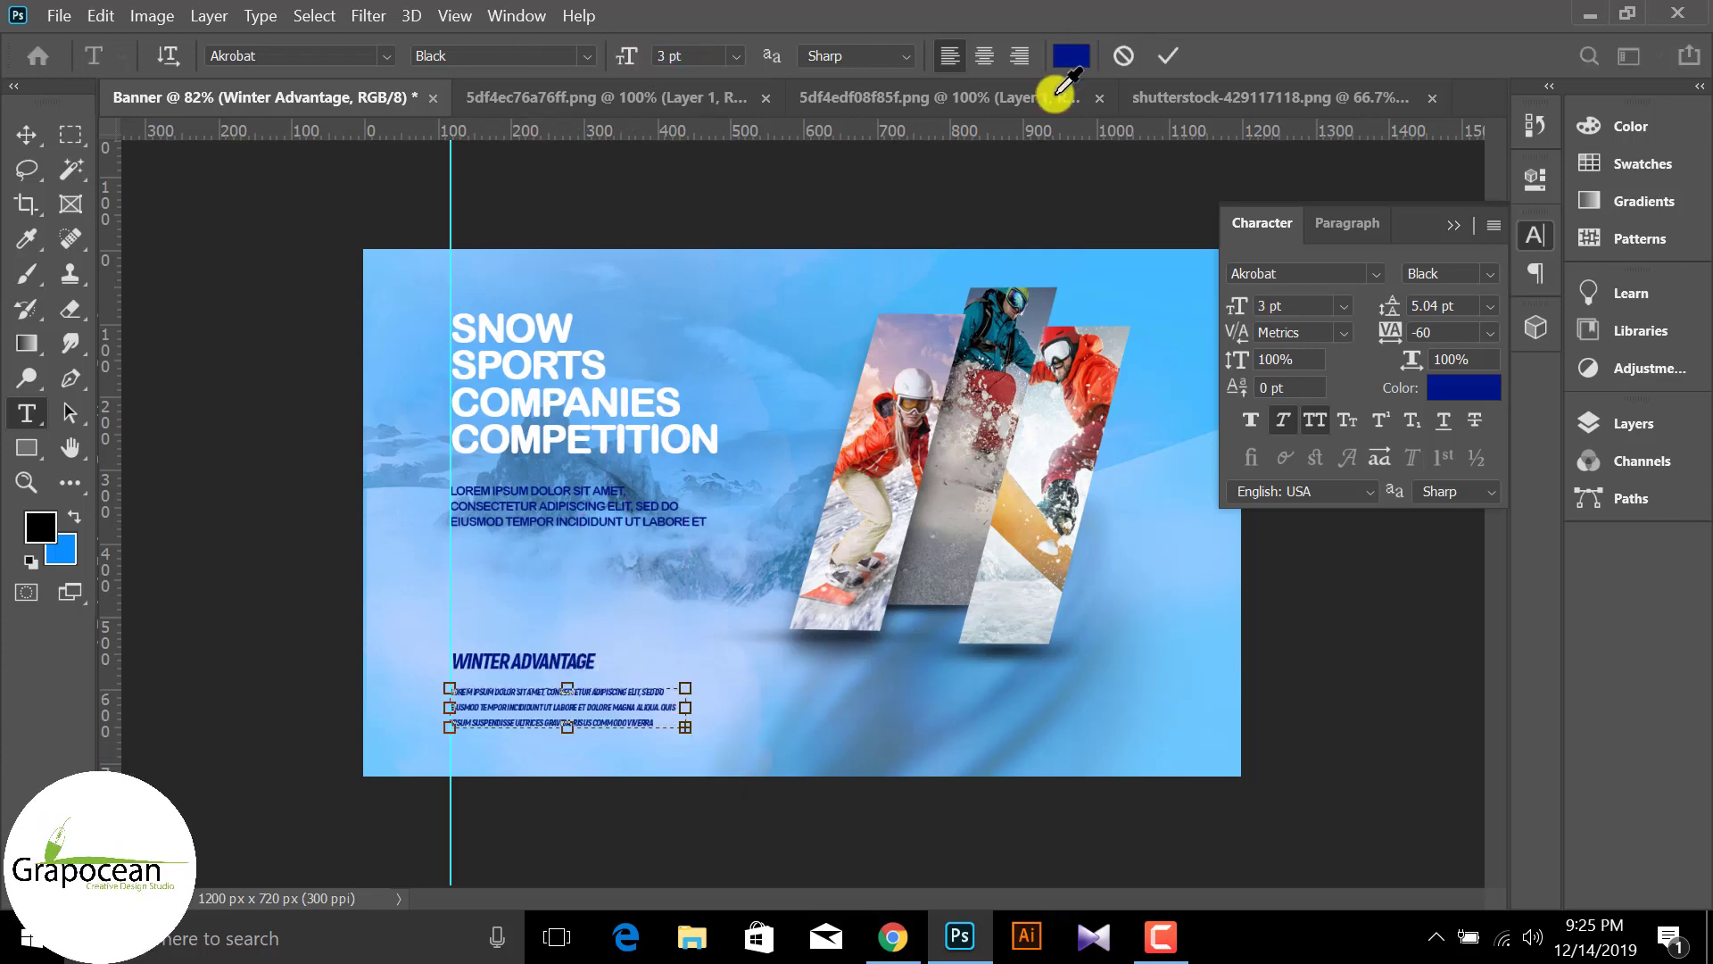
{"action": "left_click", "coordinate": [1071, 56]}
{"action": "left_click", "coordinate": [1355, 434]}
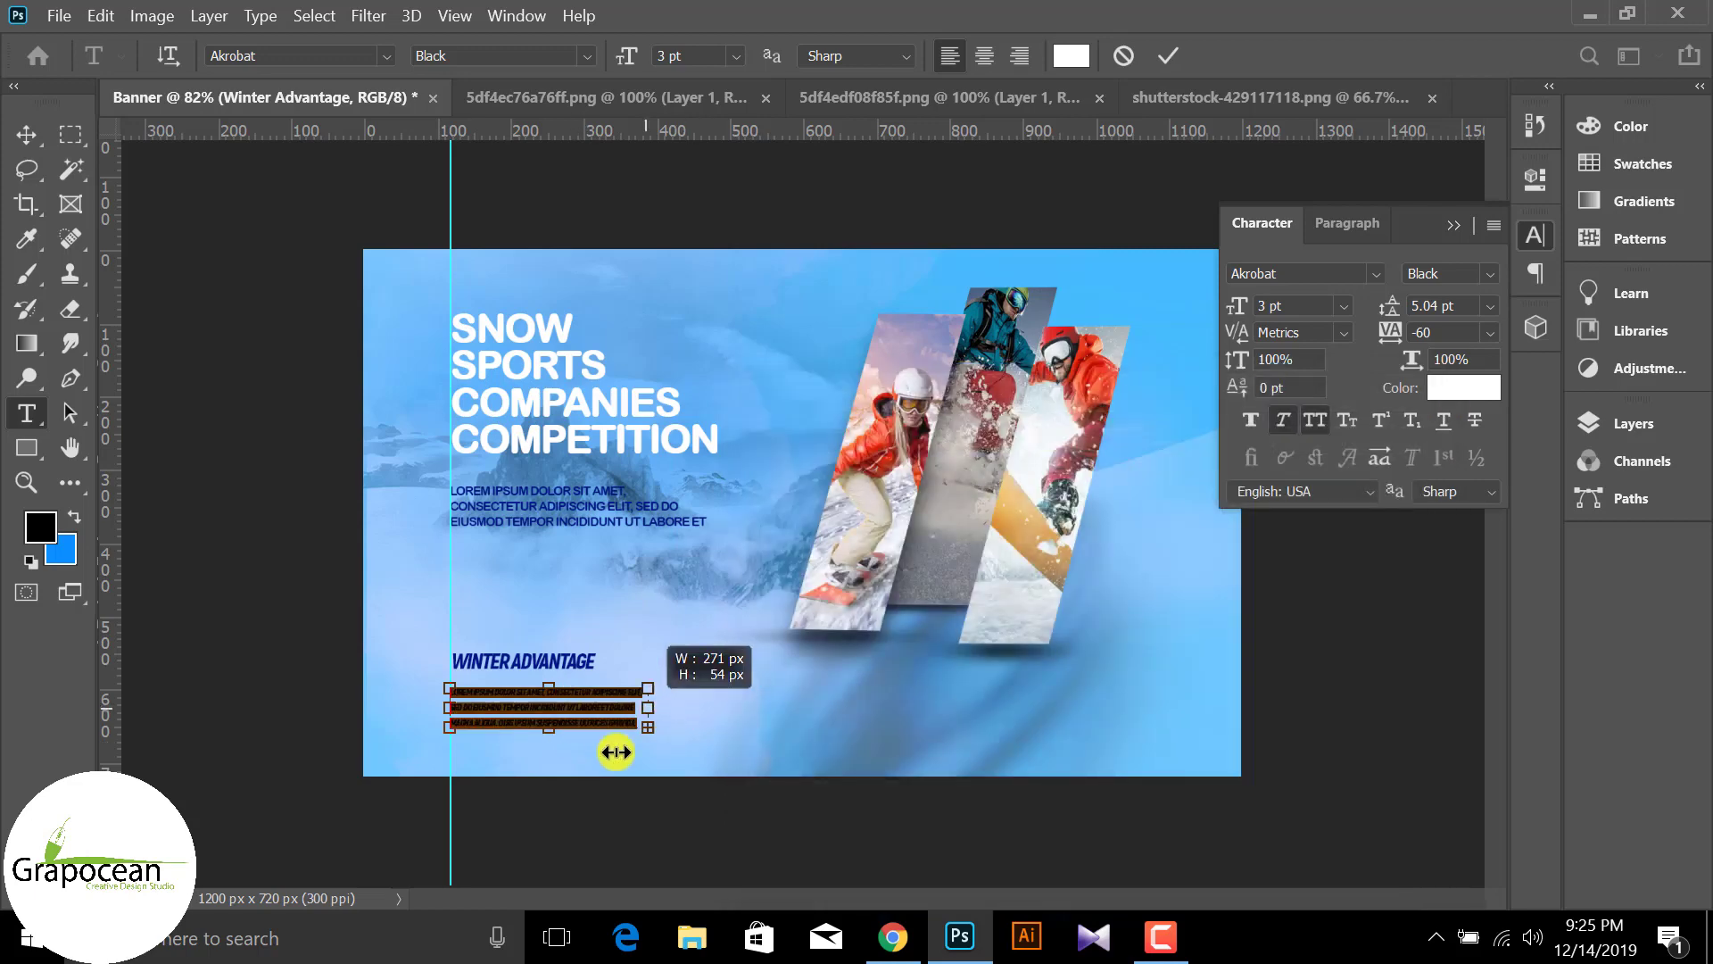
{"action": "left_click_drag", "start_coordinate": [615, 752], "coordinate": [562, 764]}
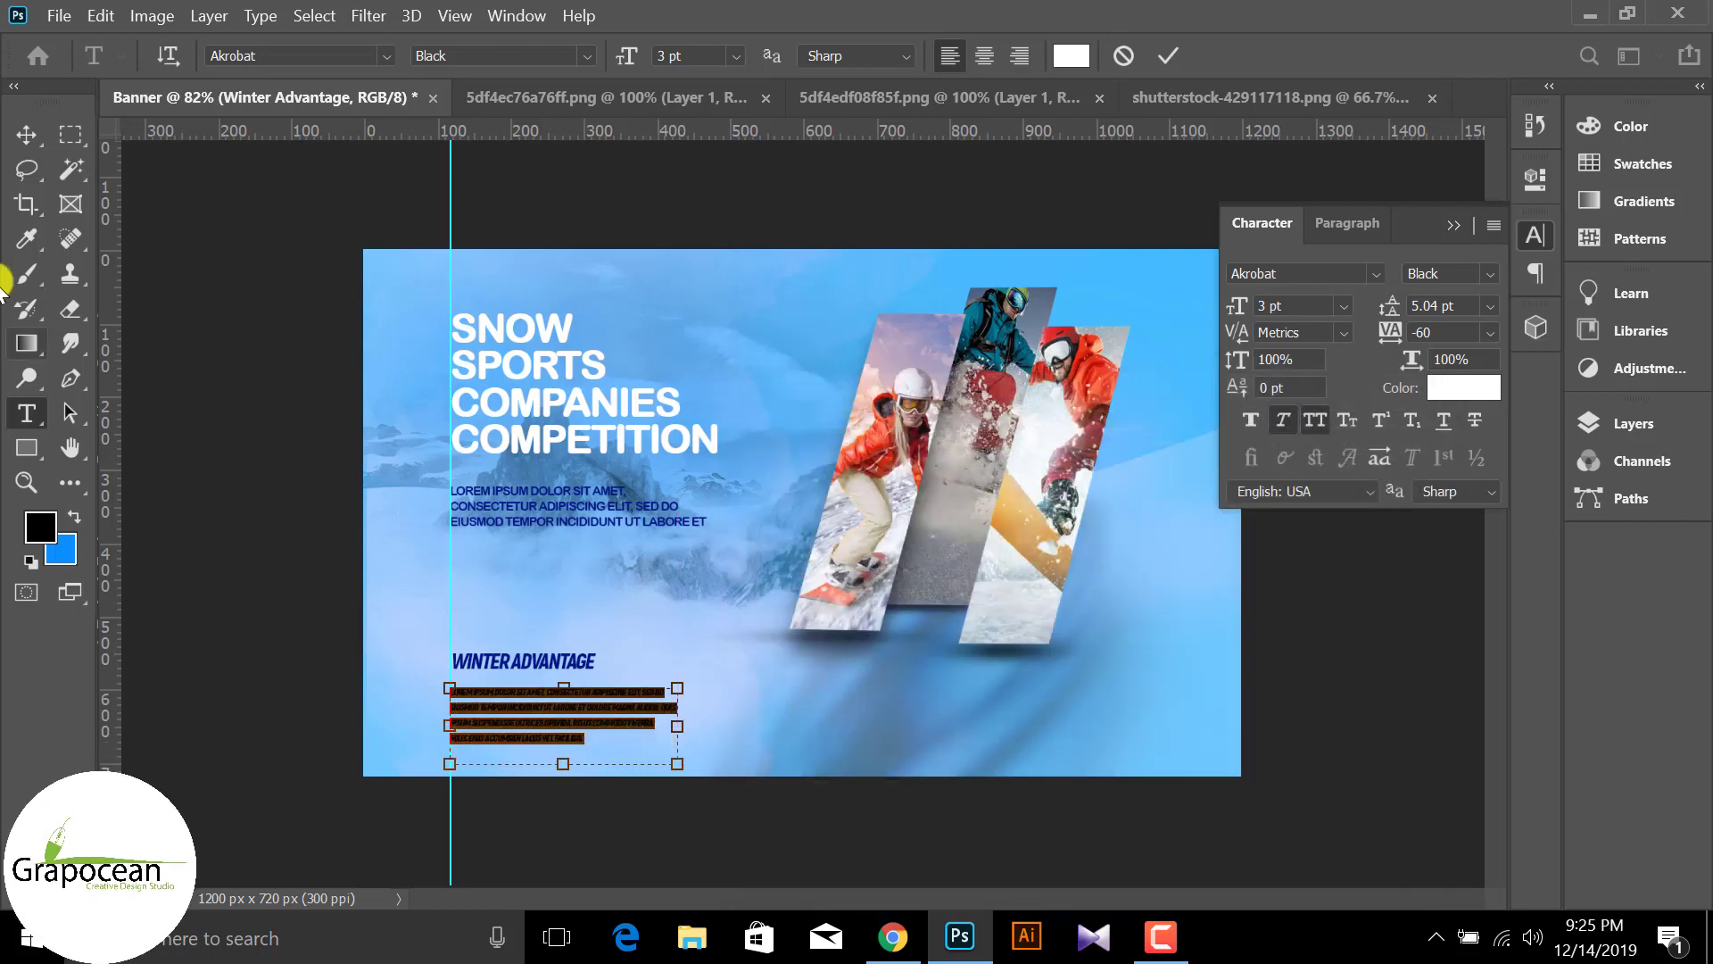
{"action": "left_click", "coordinate": [26, 133]}
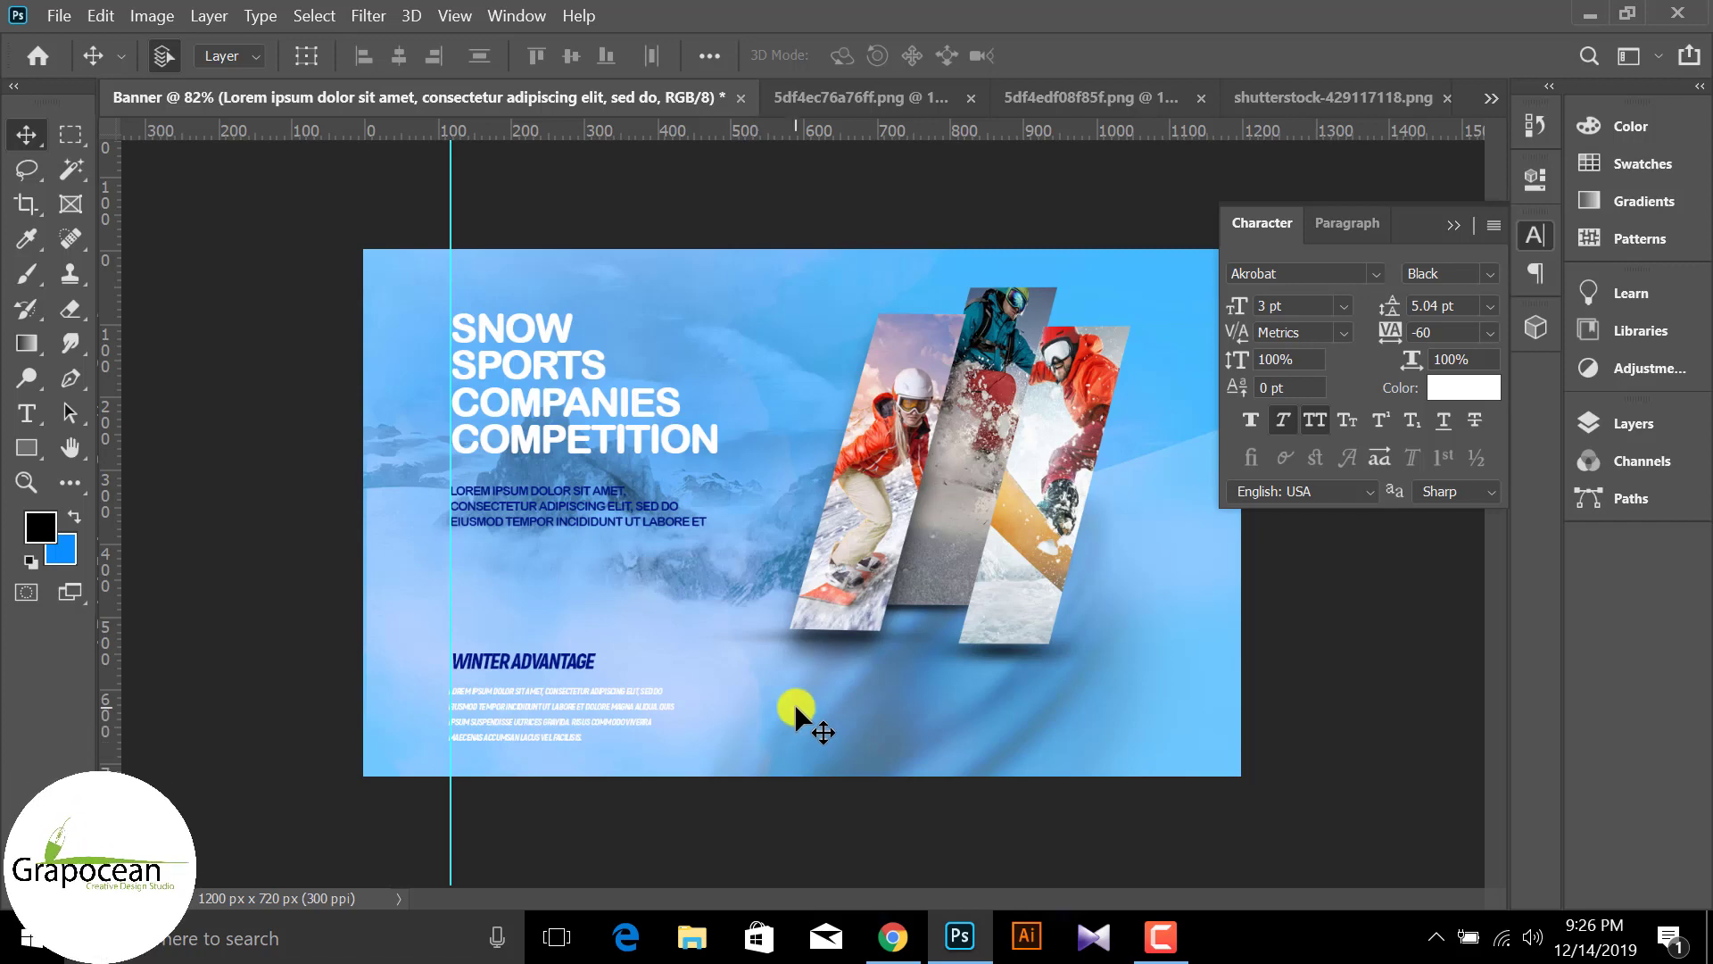
Step: Recolour SNOW red-orange and SPORTS orange, sampled from the skier's jacket and snowboard
{"action": "left_click", "coordinate": [26, 413]}
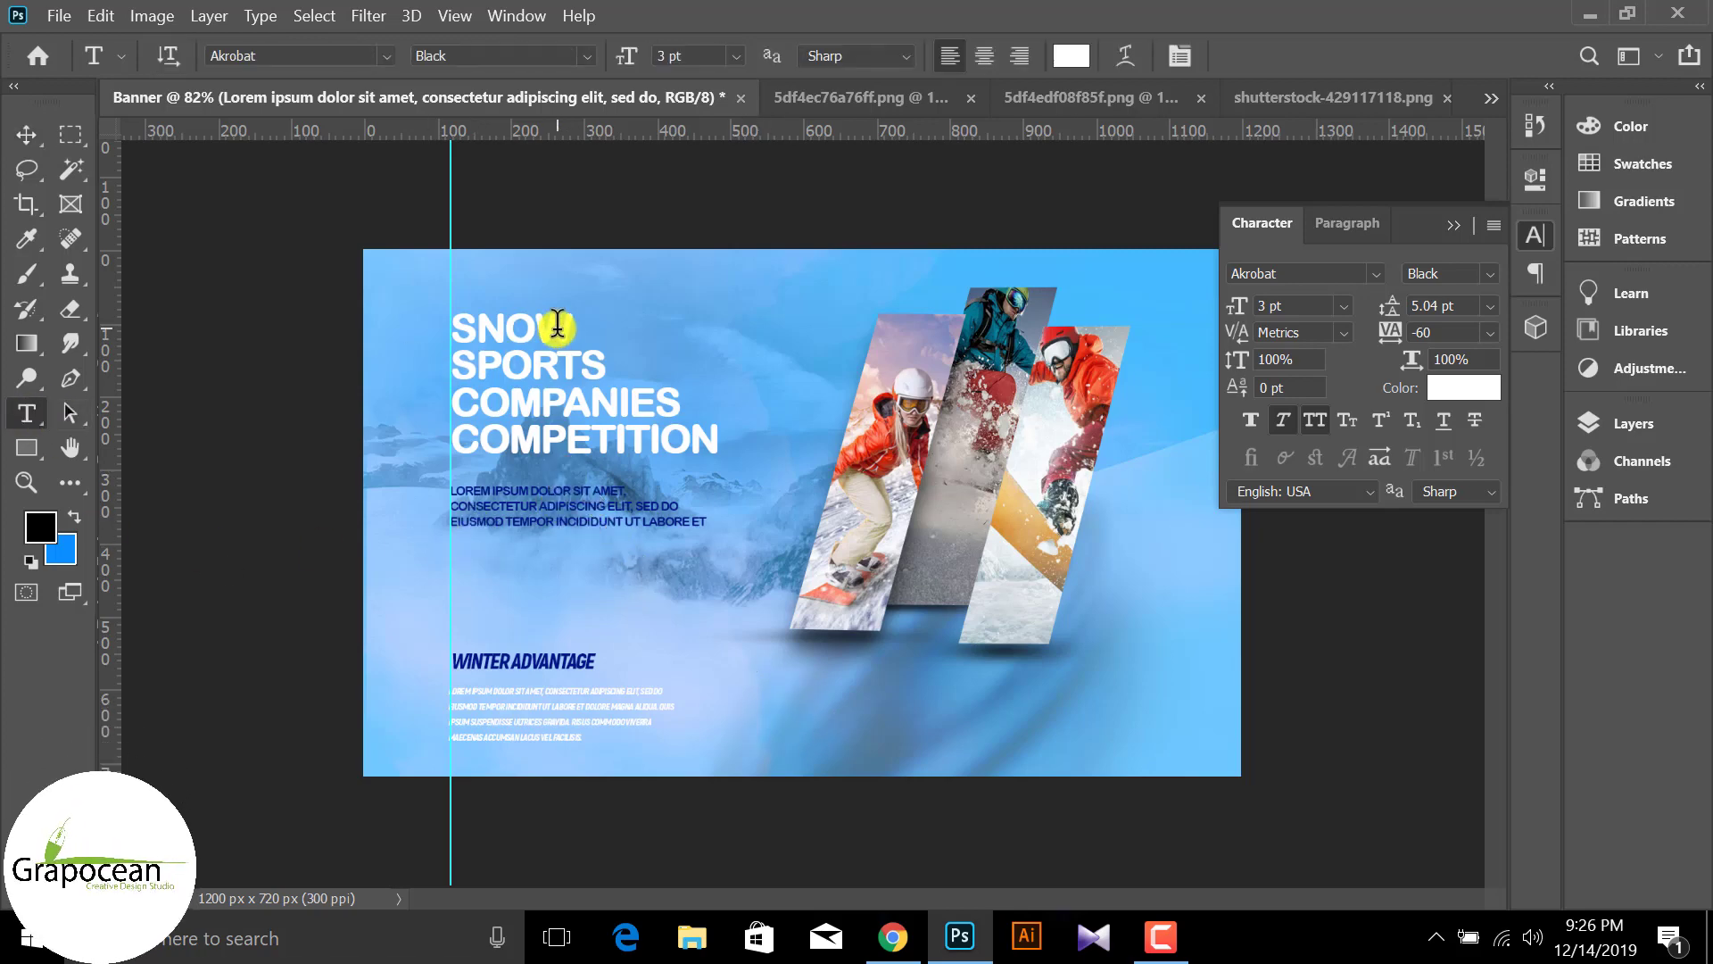
{"action": "double_click", "coordinate": [510, 328]}
{"action": "left_click", "coordinate": [1071, 56]}
{"action": "left_click", "coordinate": [885, 440]}
{"action": "left_click", "coordinate": [1329, 604]}
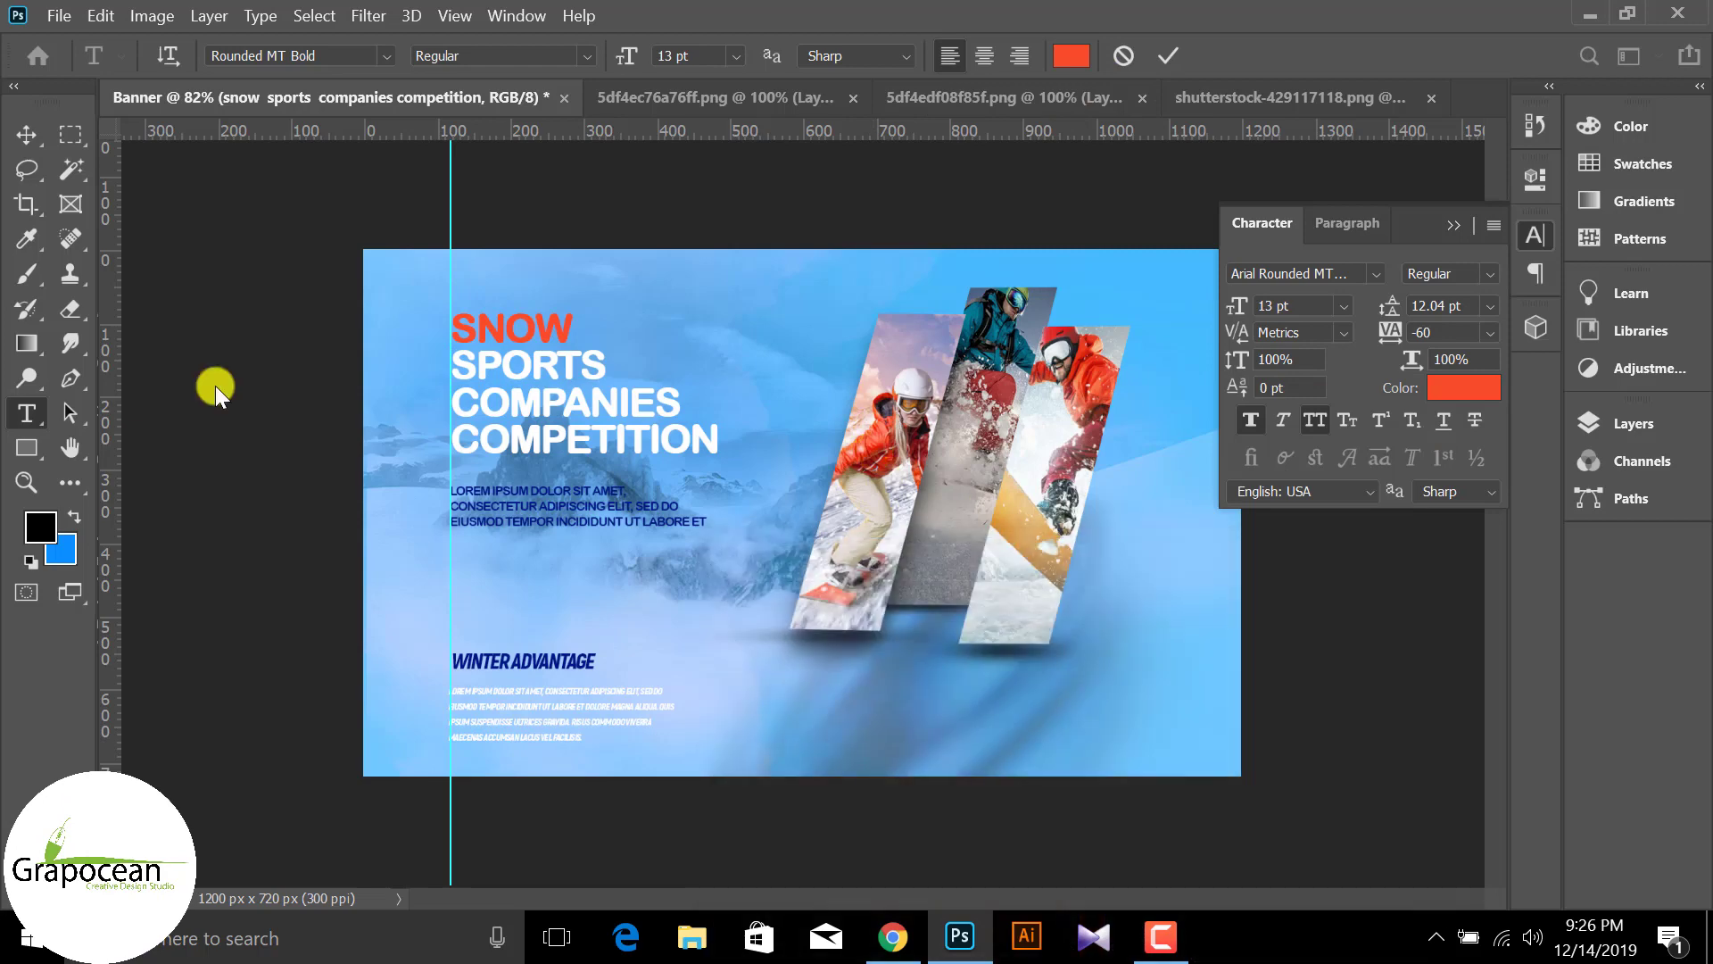
{"action": "double_click", "coordinate": [600, 363]}
{"action": "left_click", "coordinate": [1071, 56]}
{"action": "left_click_drag", "start_coordinate": [892, 383], "coordinate": [850, 675]}
{"action": "left_click", "coordinate": [1022, 522]}
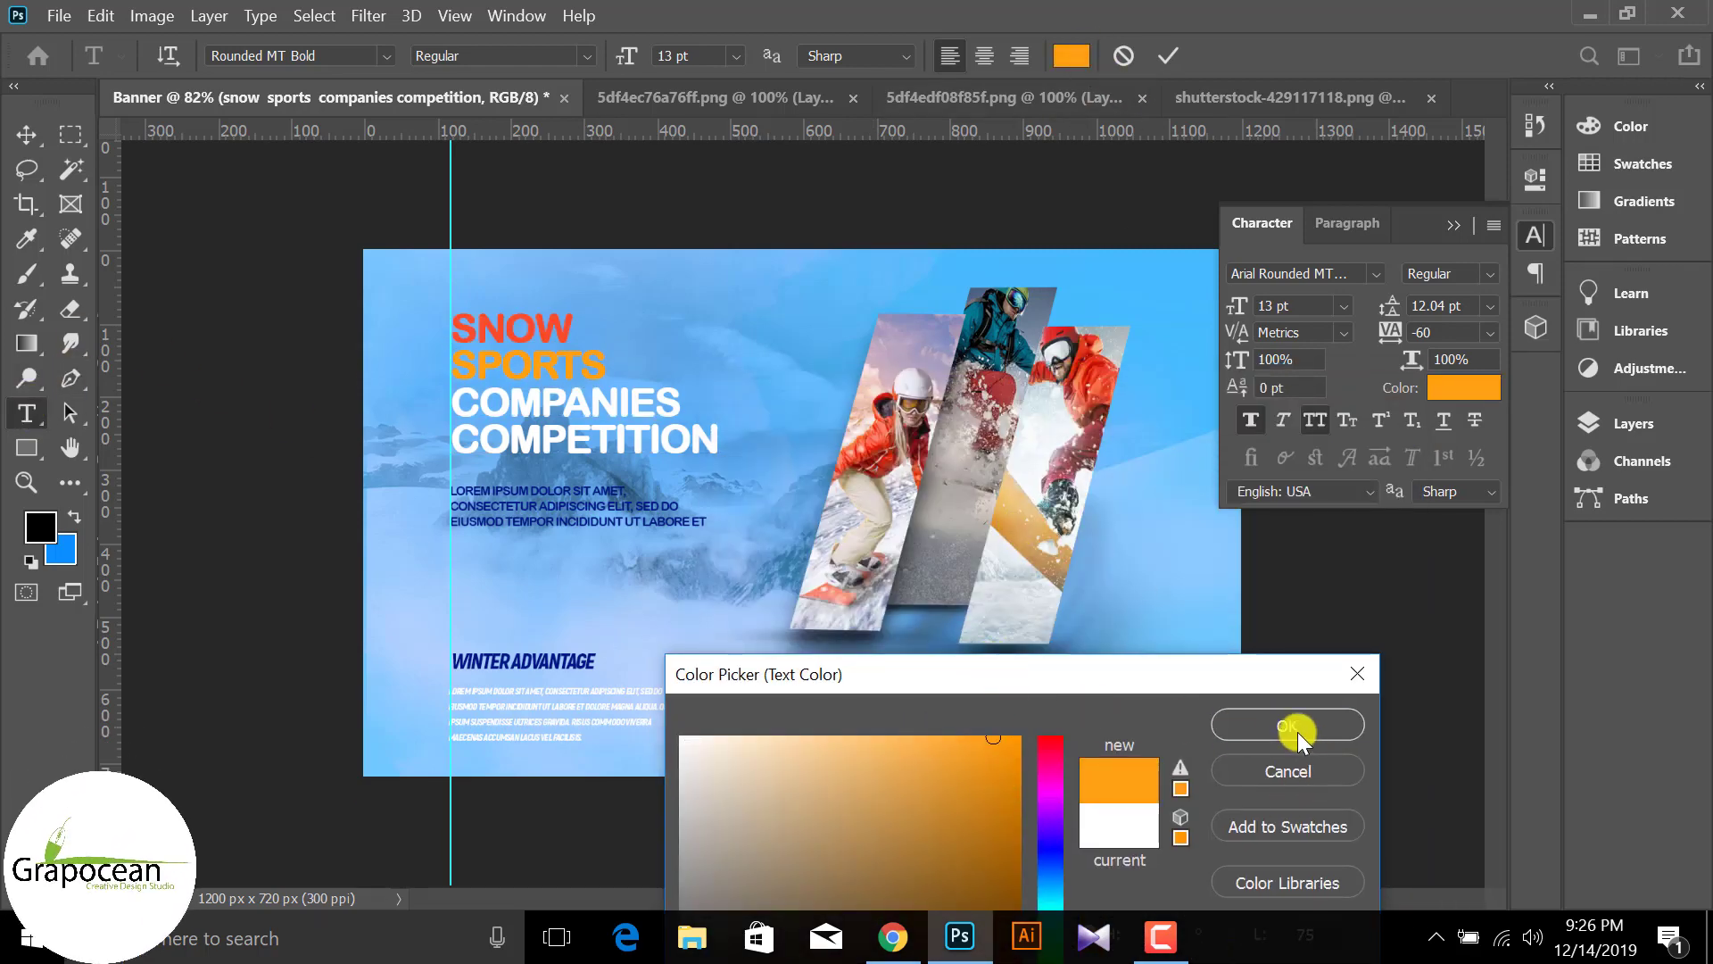
{"action": "left_click", "coordinate": [1288, 725]}
Step: Colour COMPANIES teal, then undo to revert the headline to white
{"action": "left_click_drag", "start_coordinate": [683, 401], "coordinate": [387, 397]}
{"action": "left_click", "coordinate": [1071, 55]}
{"action": "left_click", "coordinate": [1016, 296]}
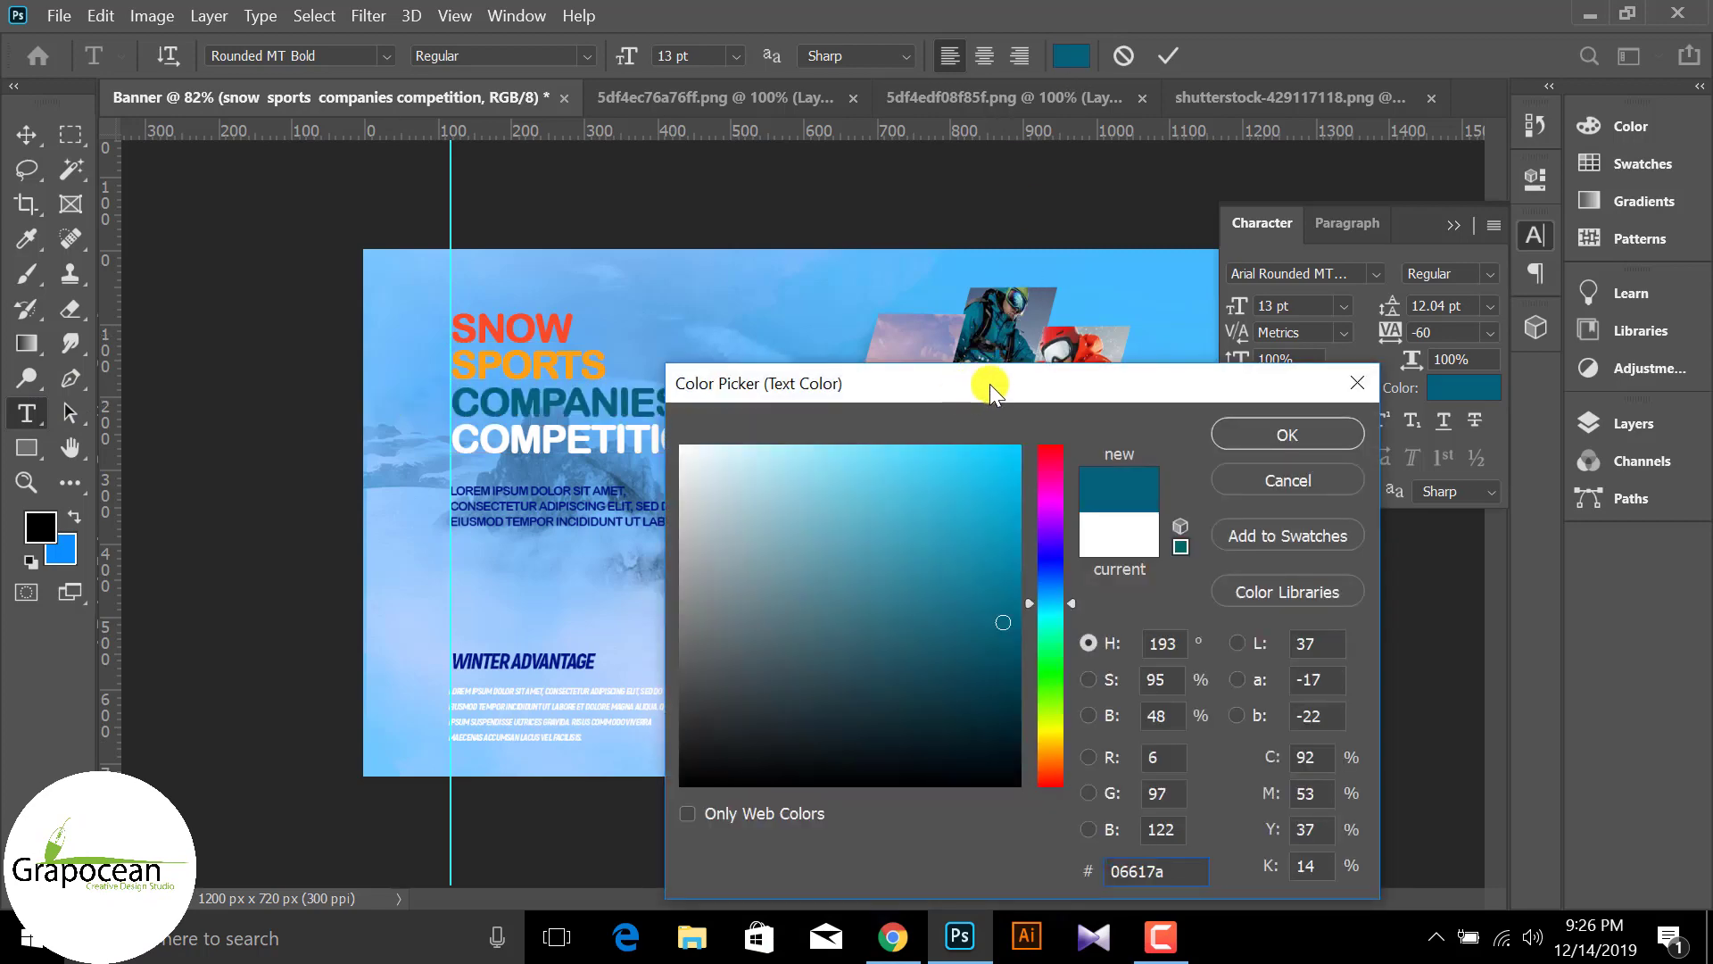
{"action": "left_click_drag", "start_coordinate": [987, 371], "coordinate": [987, 536]}
{"action": "left_click", "coordinate": [1281, 585]}
{"action": "scroll", "coordinate": [790, 589], "scroll_direction": "down", "scroll_amount": 2}
{"action": "key", "text": "ctrl+z"}
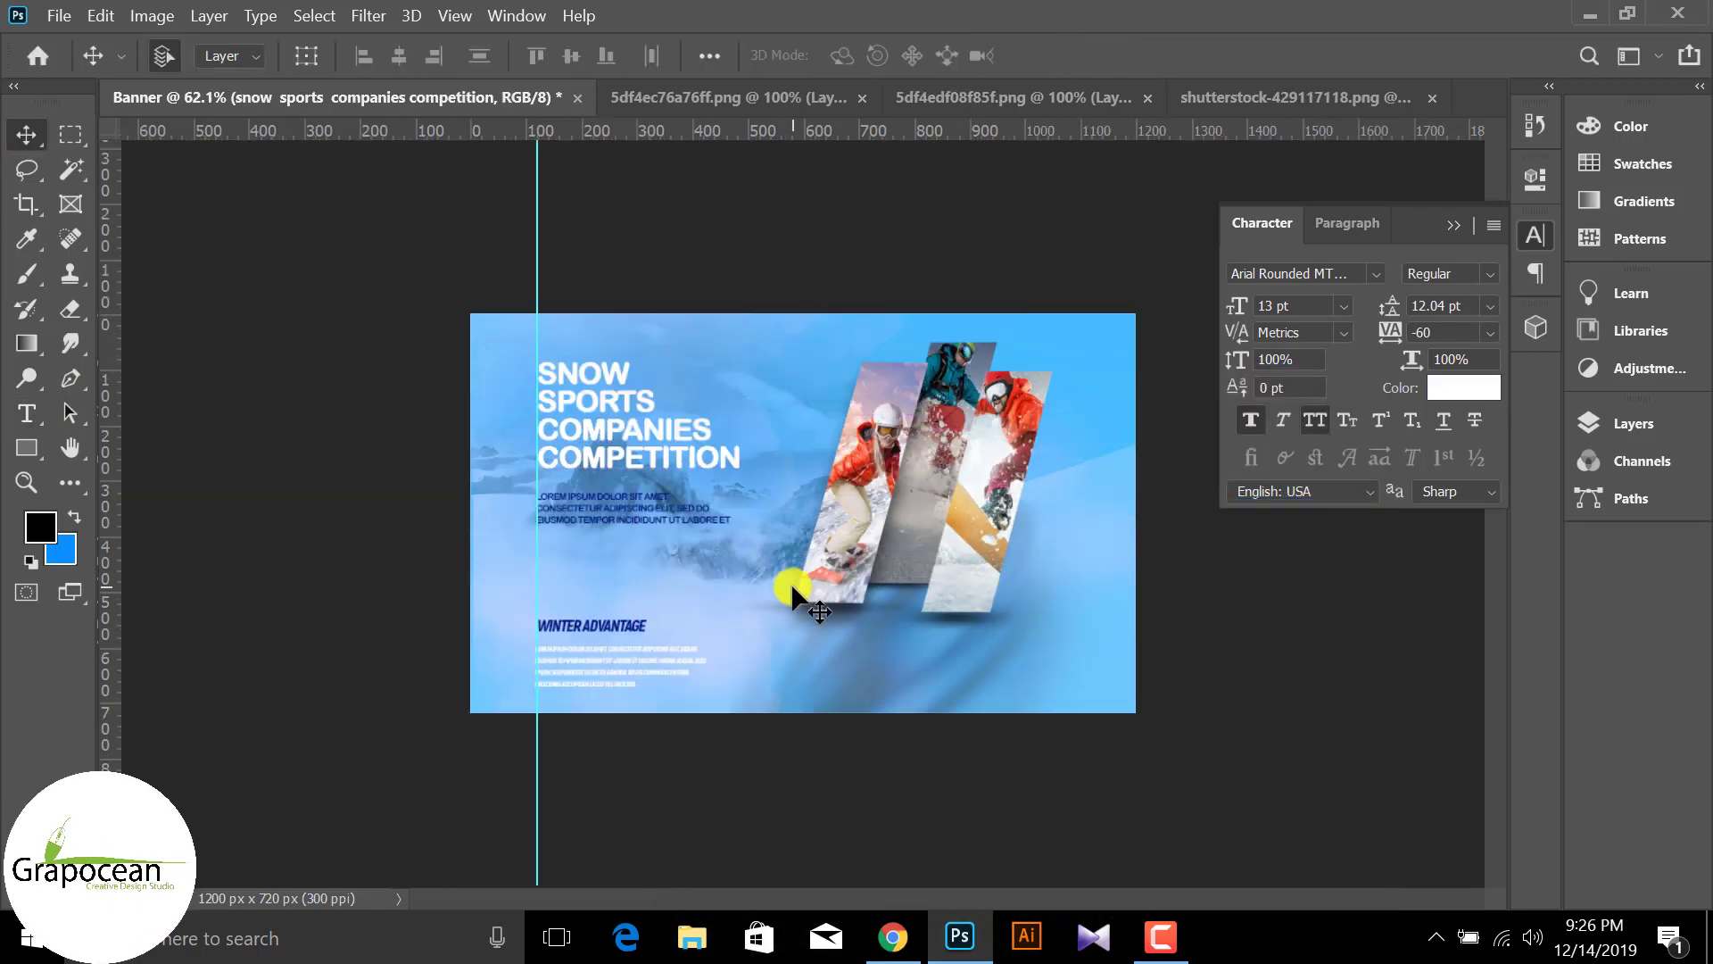
Step: Reposition the paragraph beside COMPETITION and the feature list under WINTER ADVANTAGE
{"action": "left_click_drag", "start_coordinate": [614, 510], "coordinate": [615, 509]}
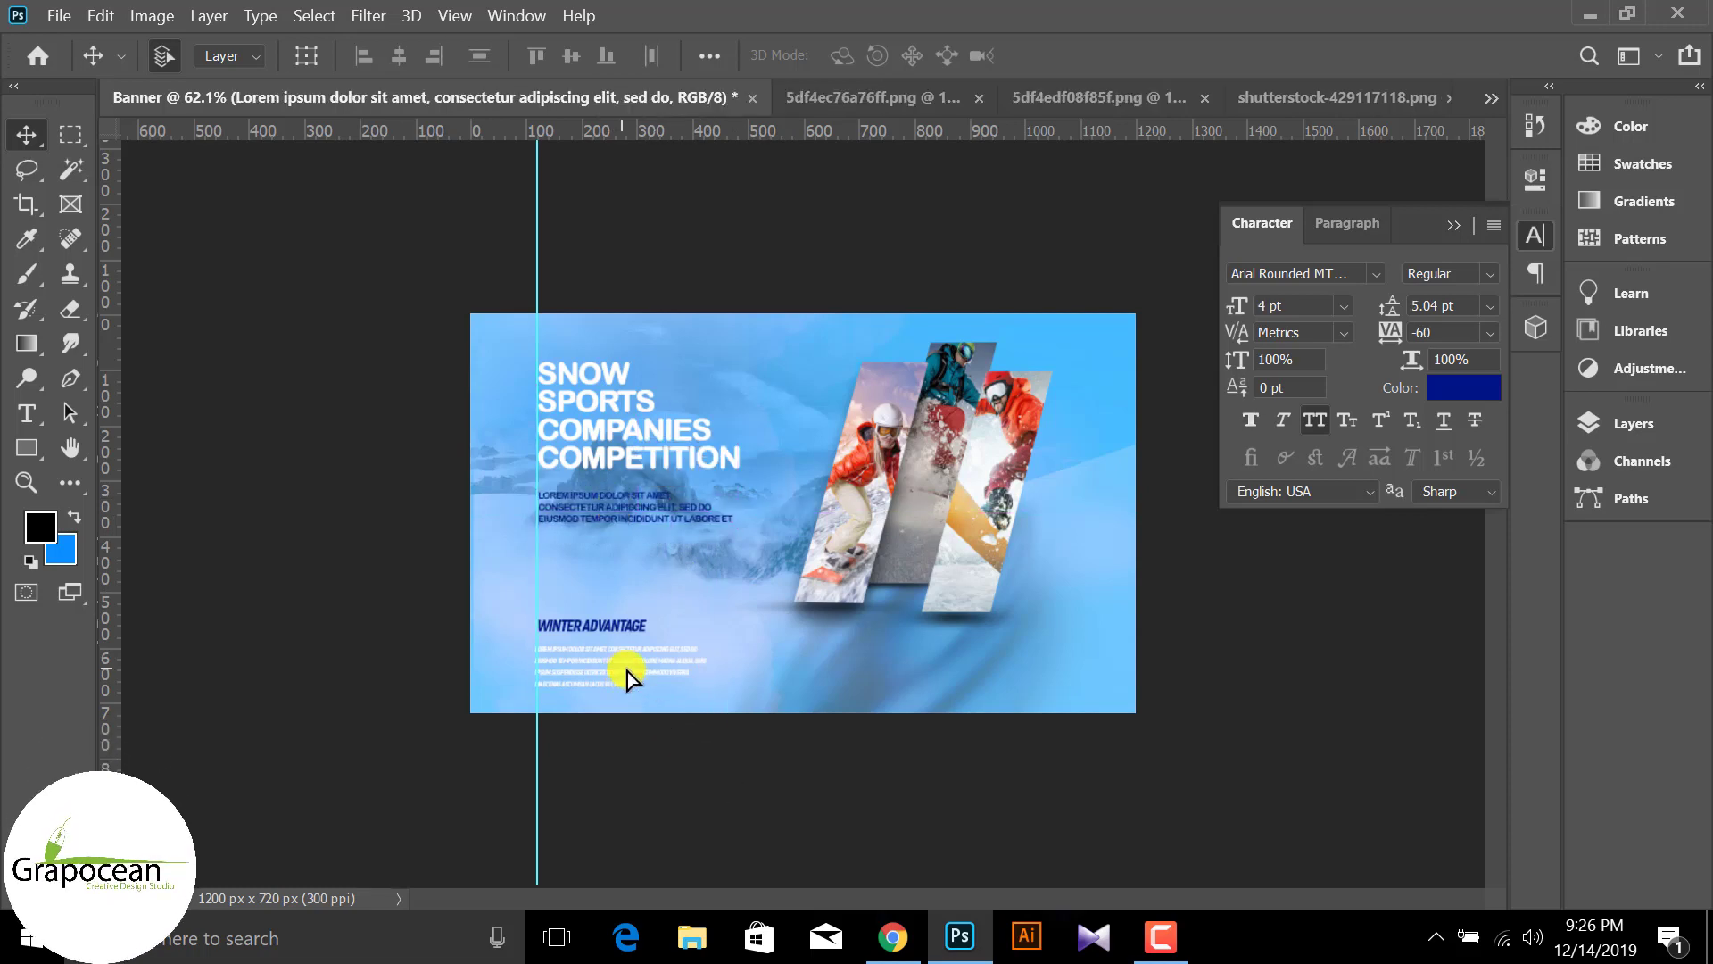
{"action": "left_click_drag", "start_coordinate": [628, 671], "coordinate": [625, 672]}
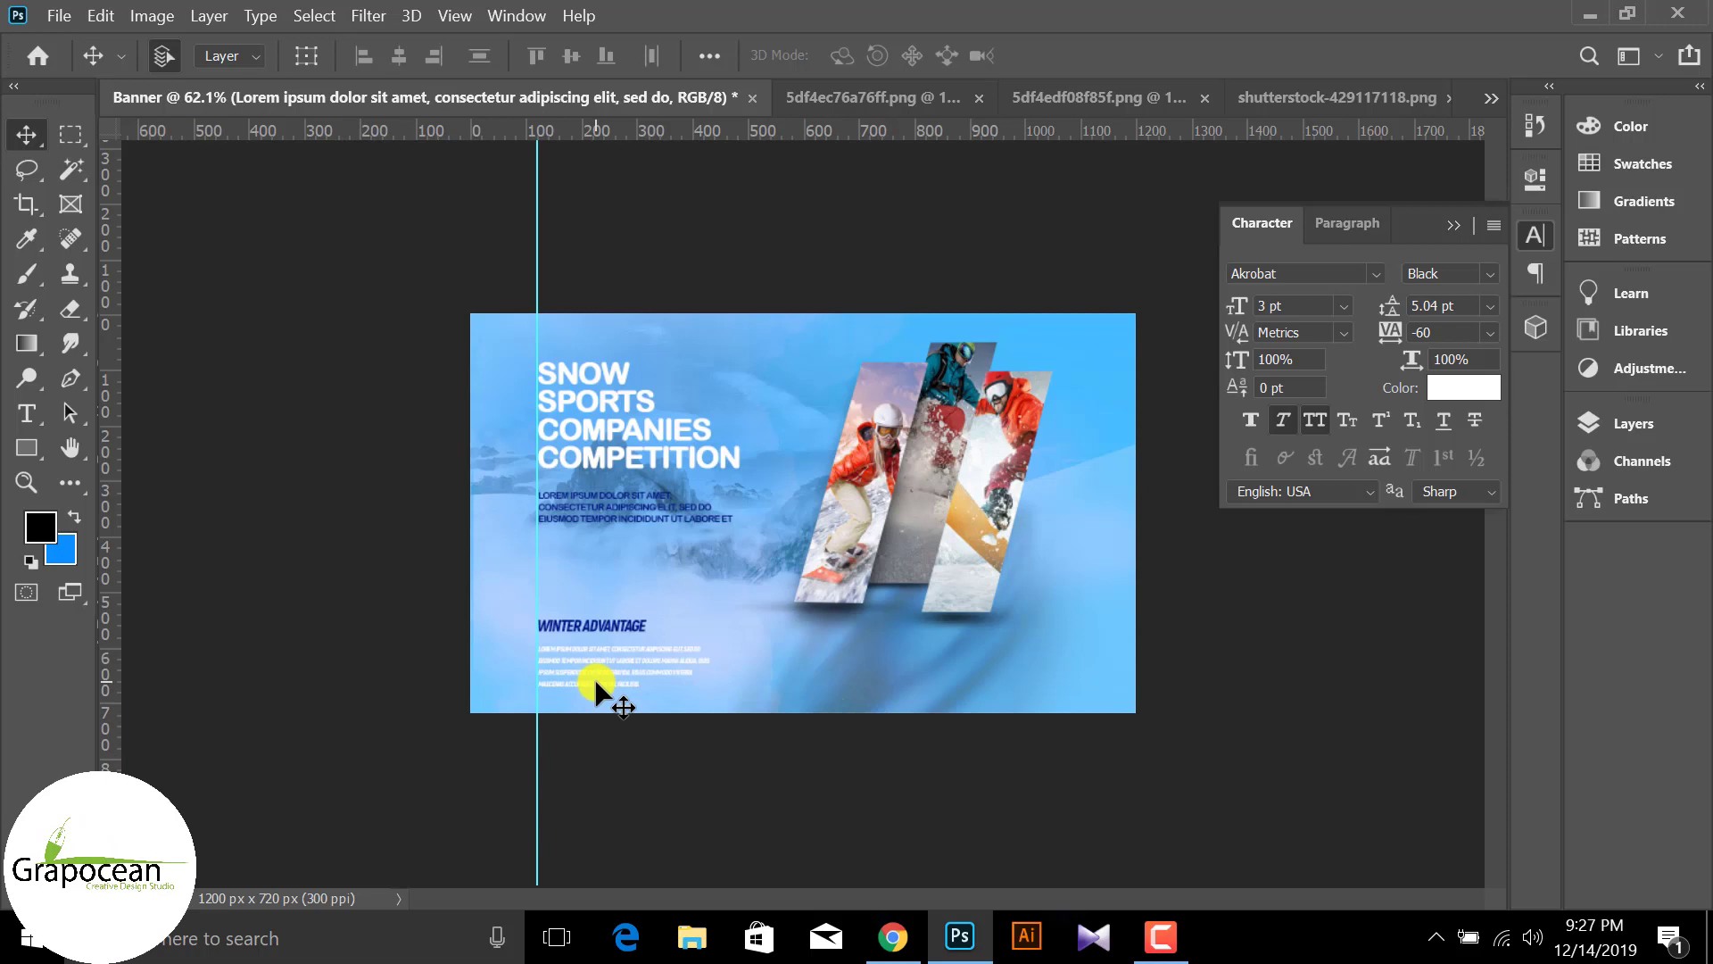
{"action": "left_click", "coordinate": [1105, 526]}
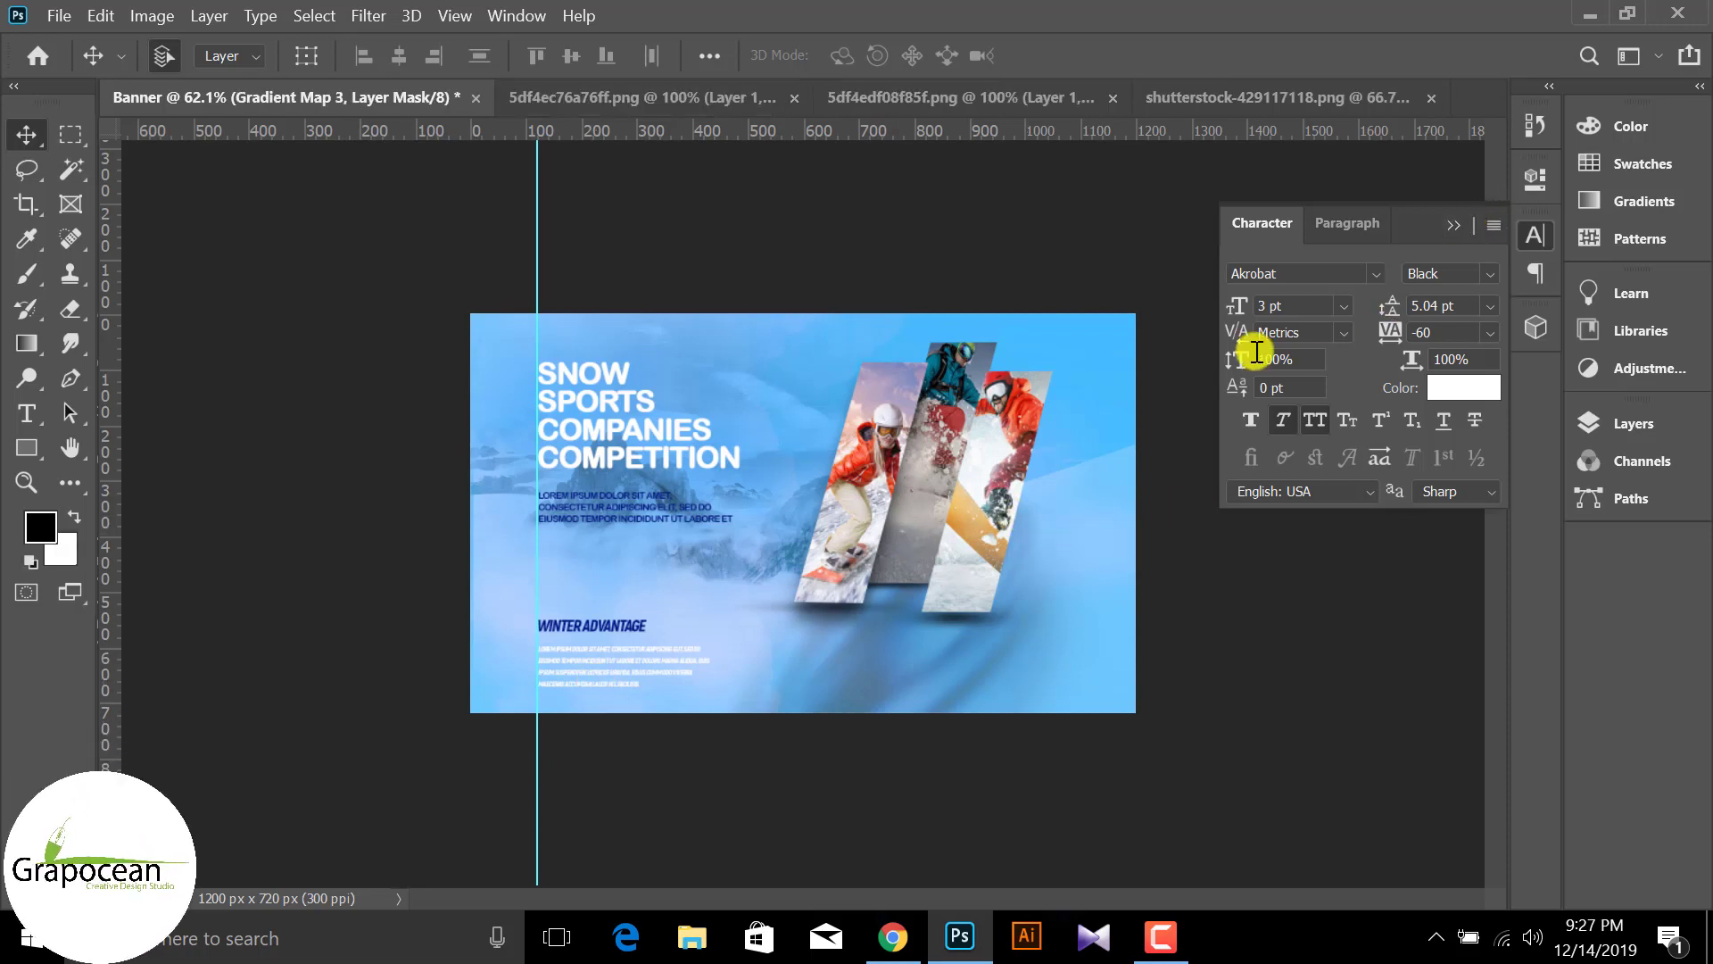
Step: Select Layer 6 and the Lorem ipsum text layer, moving a text layer higher in the stack
{"action": "left_click", "coordinate": [70, 377]}
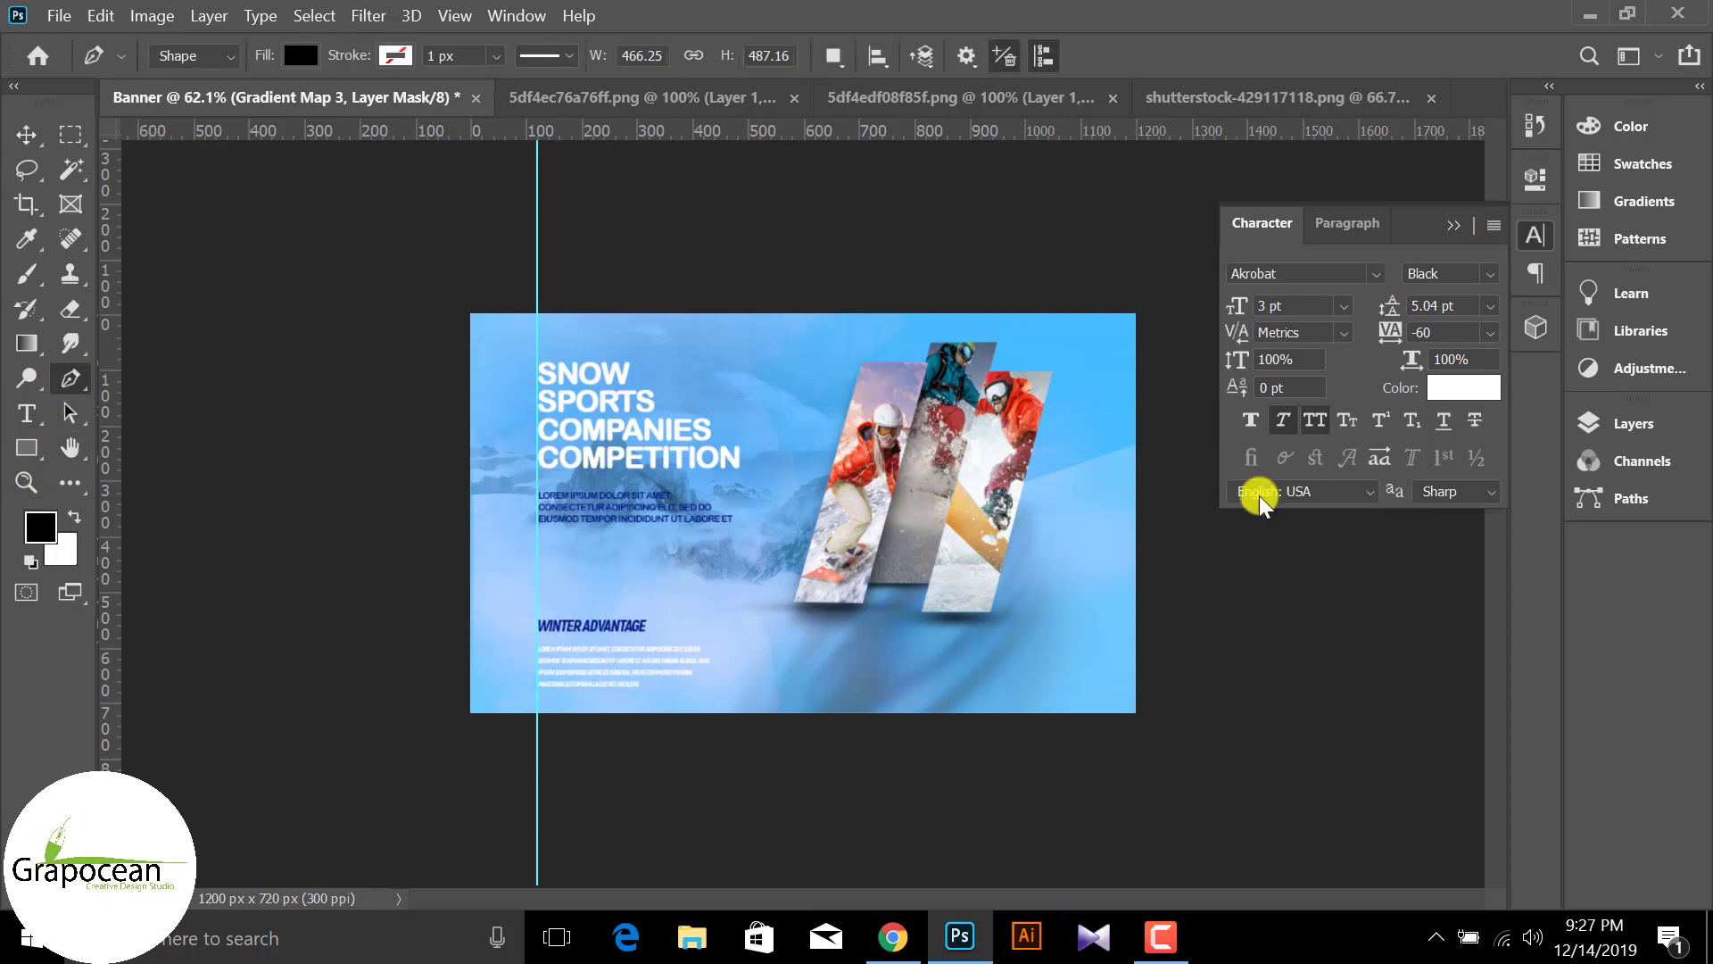
{"action": "left_click", "coordinate": [1453, 224]}
{"action": "left_click", "coordinate": [1598, 425]}
{"action": "left_click", "coordinate": [1402, 578]}
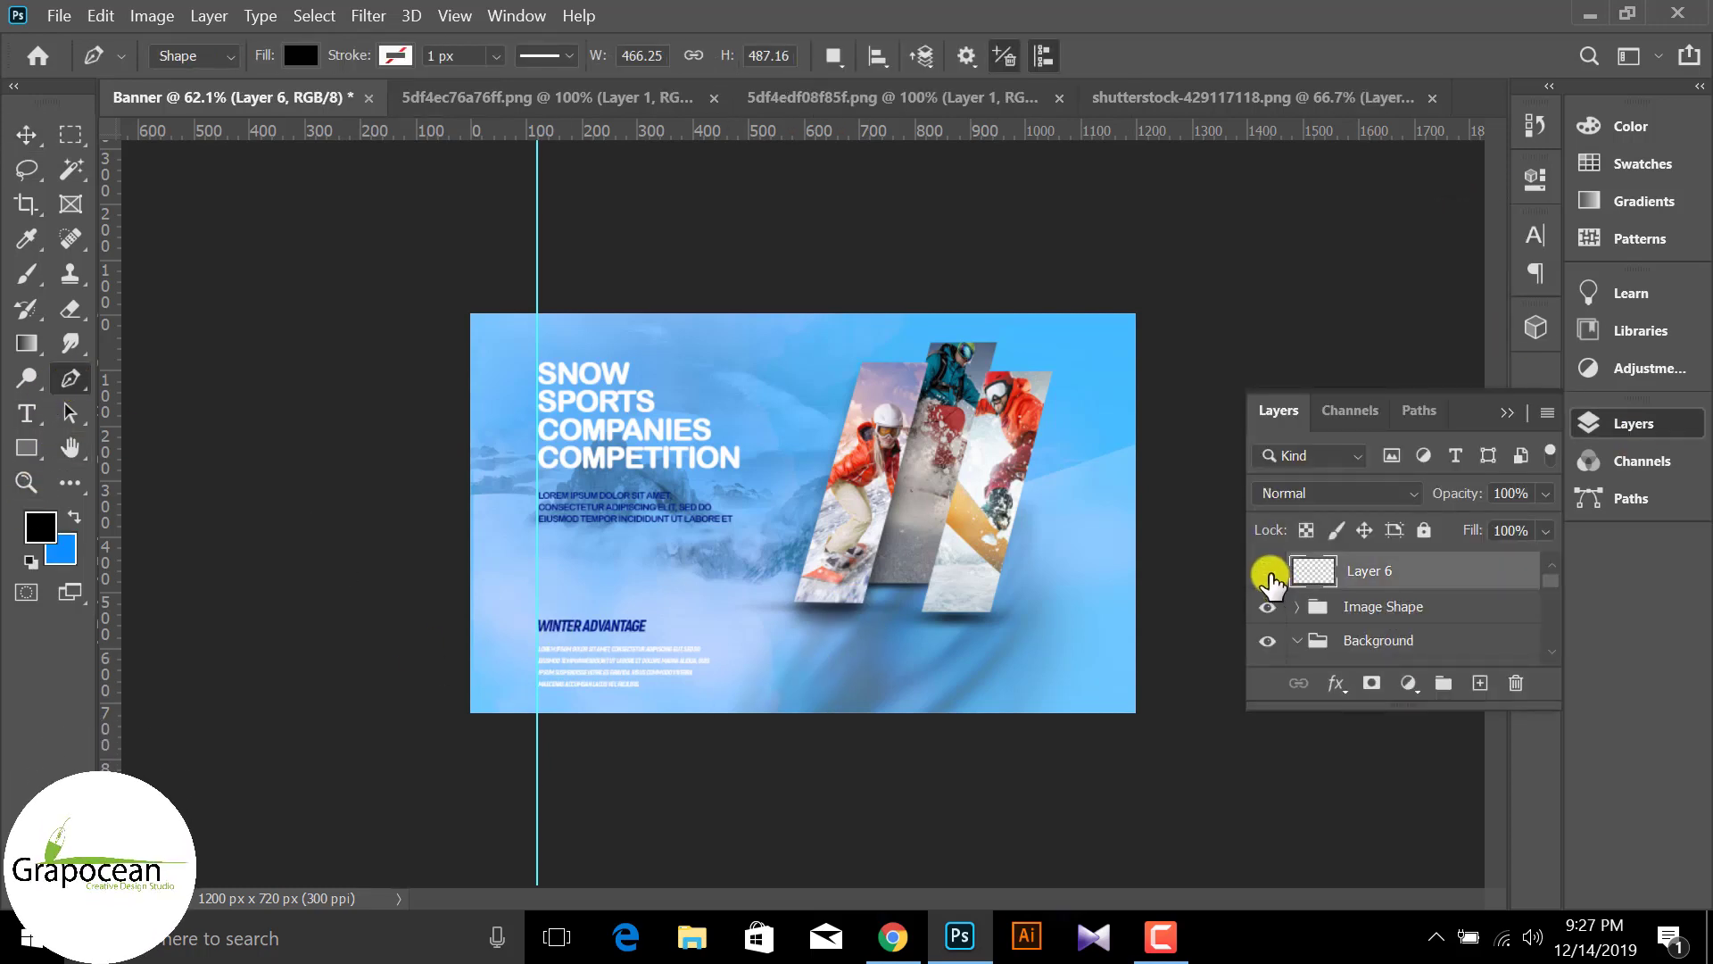
{"action": "scroll", "coordinate": [1437, 612], "scroll_direction": "down", "scroll_amount": 1}
{"action": "scroll", "coordinate": [1438, 612], "scroll_direction": "down", "scroll_amount": 1}
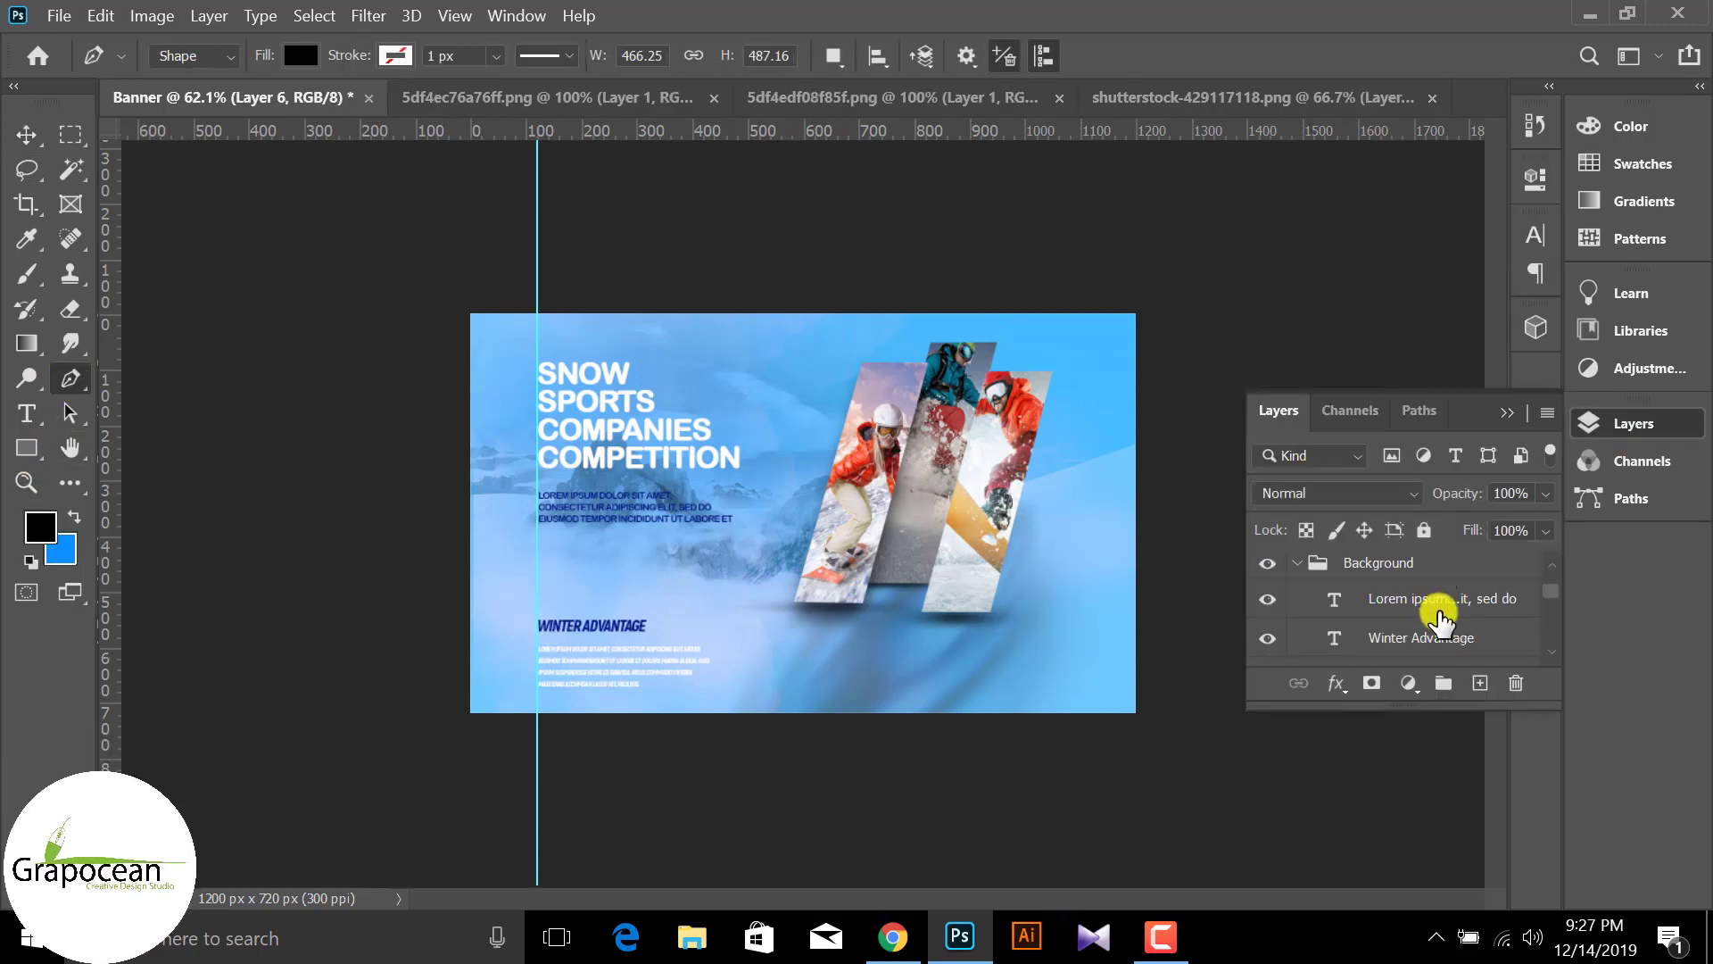
{"action": "left_click", "coordinate": [1438, 612]}
{"action": "scroll", "coordinate": [1453, 630], "scroll_direction": "down", "scroll_amount": 1}
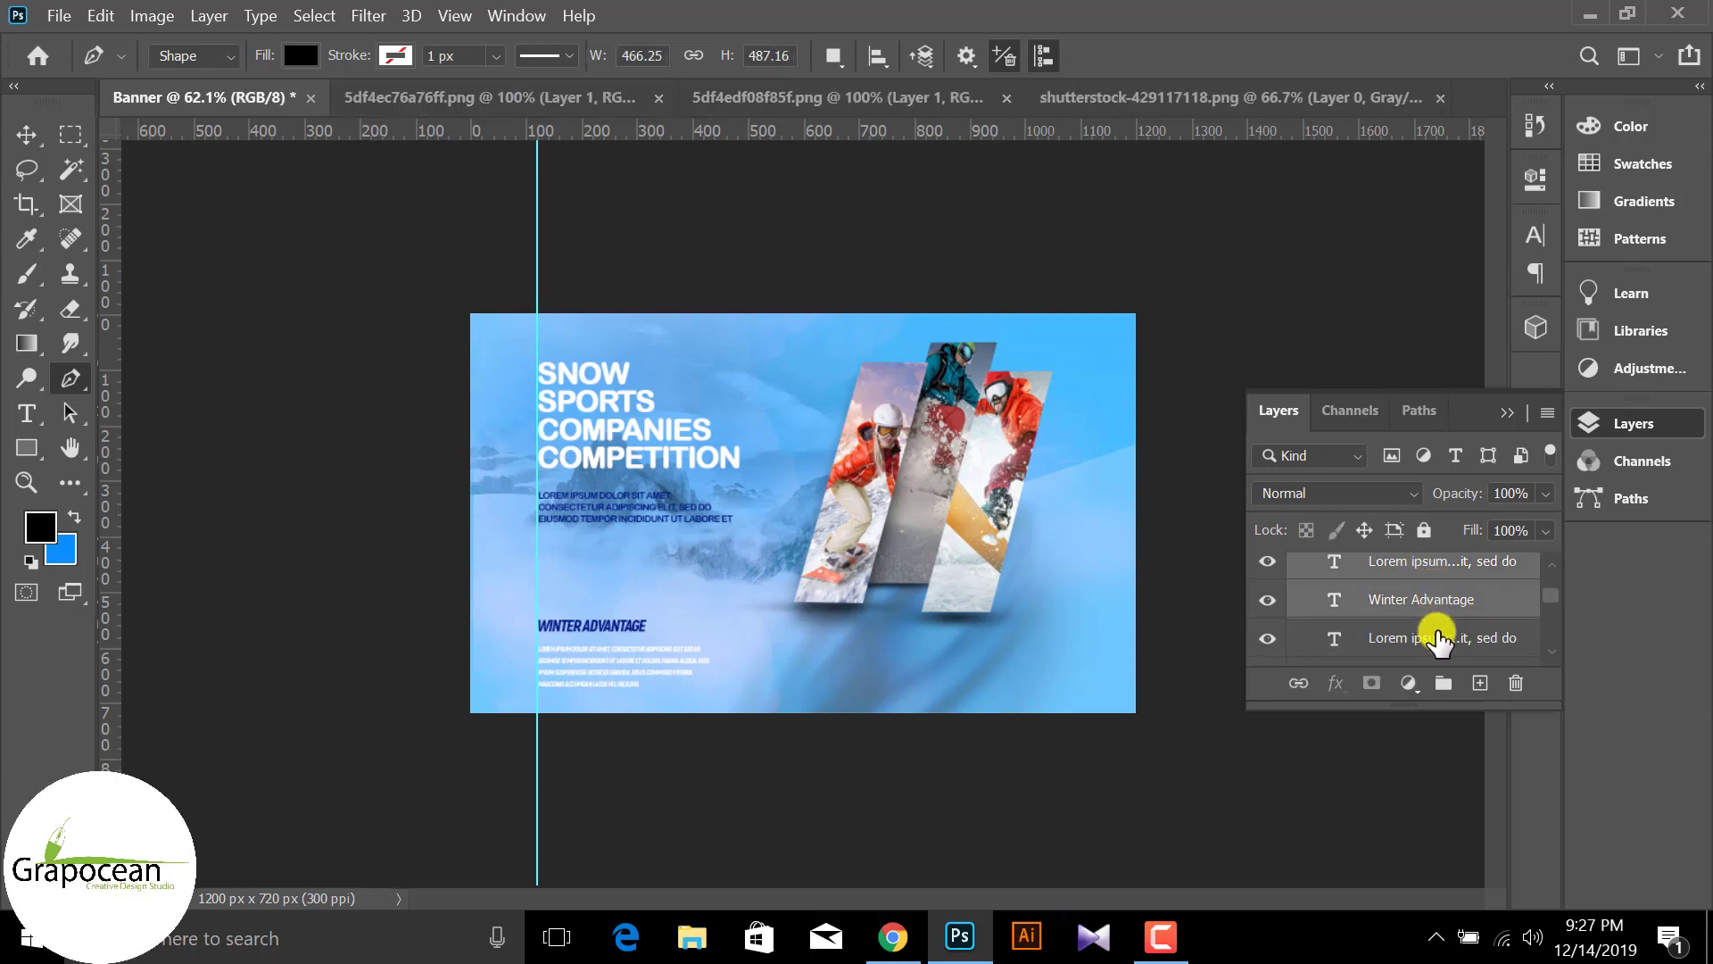
{"action": "scroll", "coordinate": [1458, 629], "scroll_direction": "down", "scroll_amount": 2}
{"action": "scroll", "coordinate": [1463, 636], "scroll_direction": "up", "scroll_amount": 2}
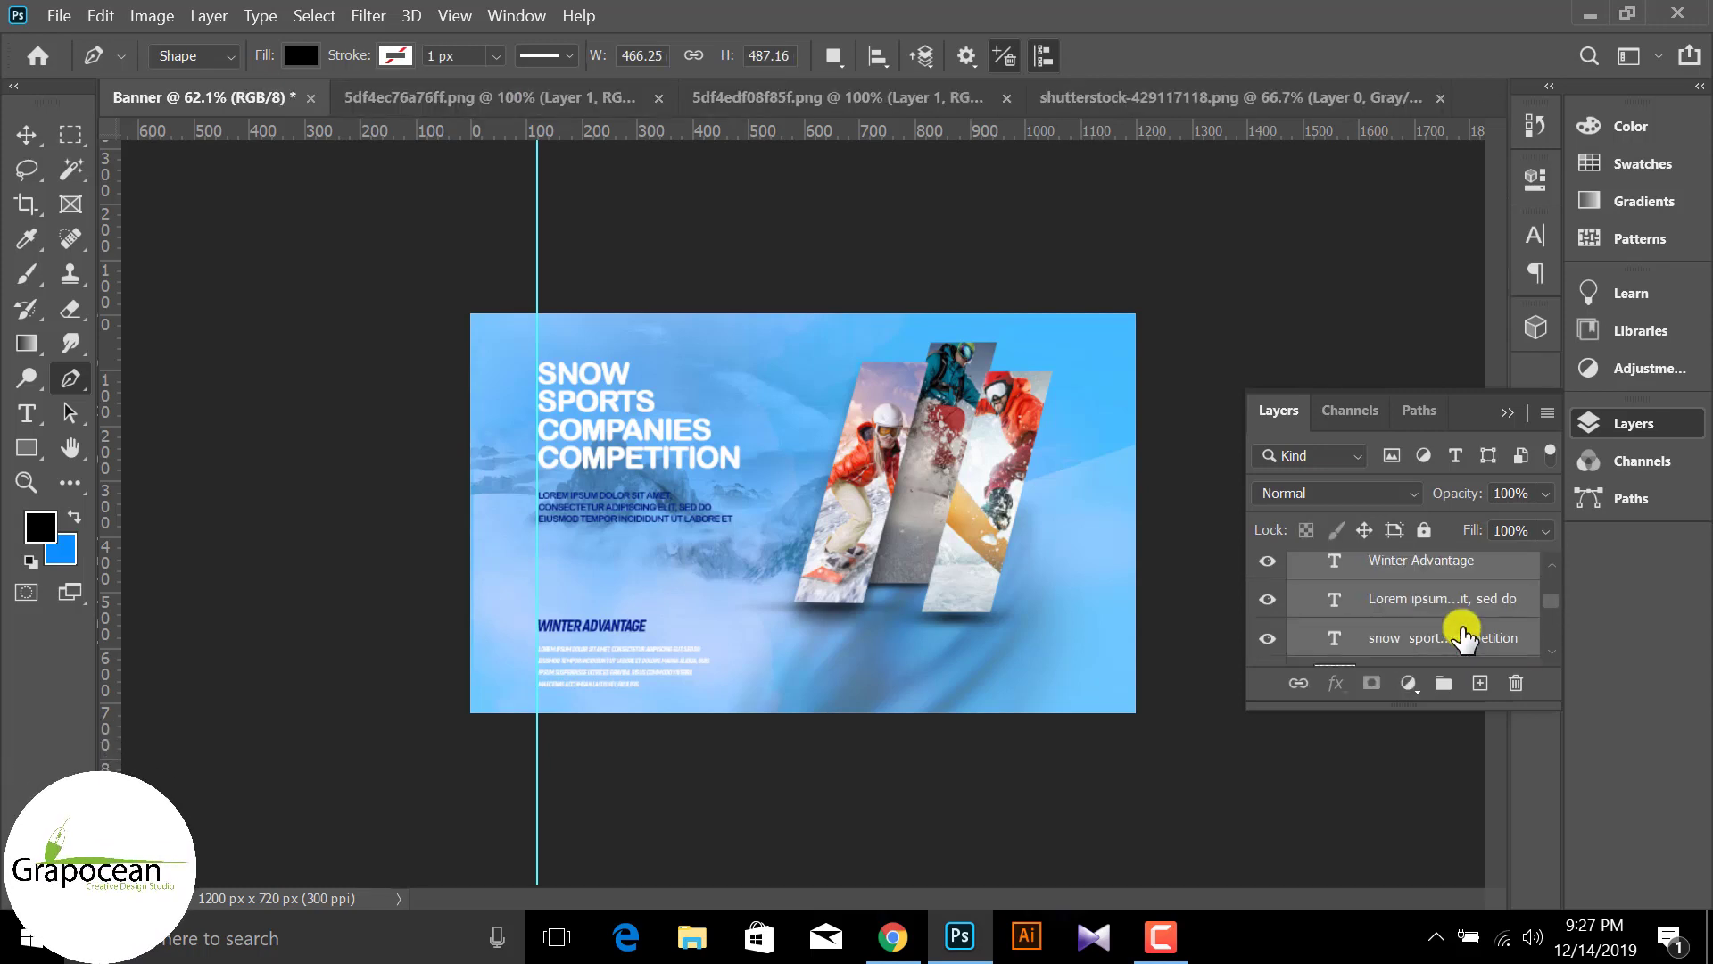
{"action": "left_click_drag", "start_coordinate": [1458, 635], "coordinate": [1363, 557]}
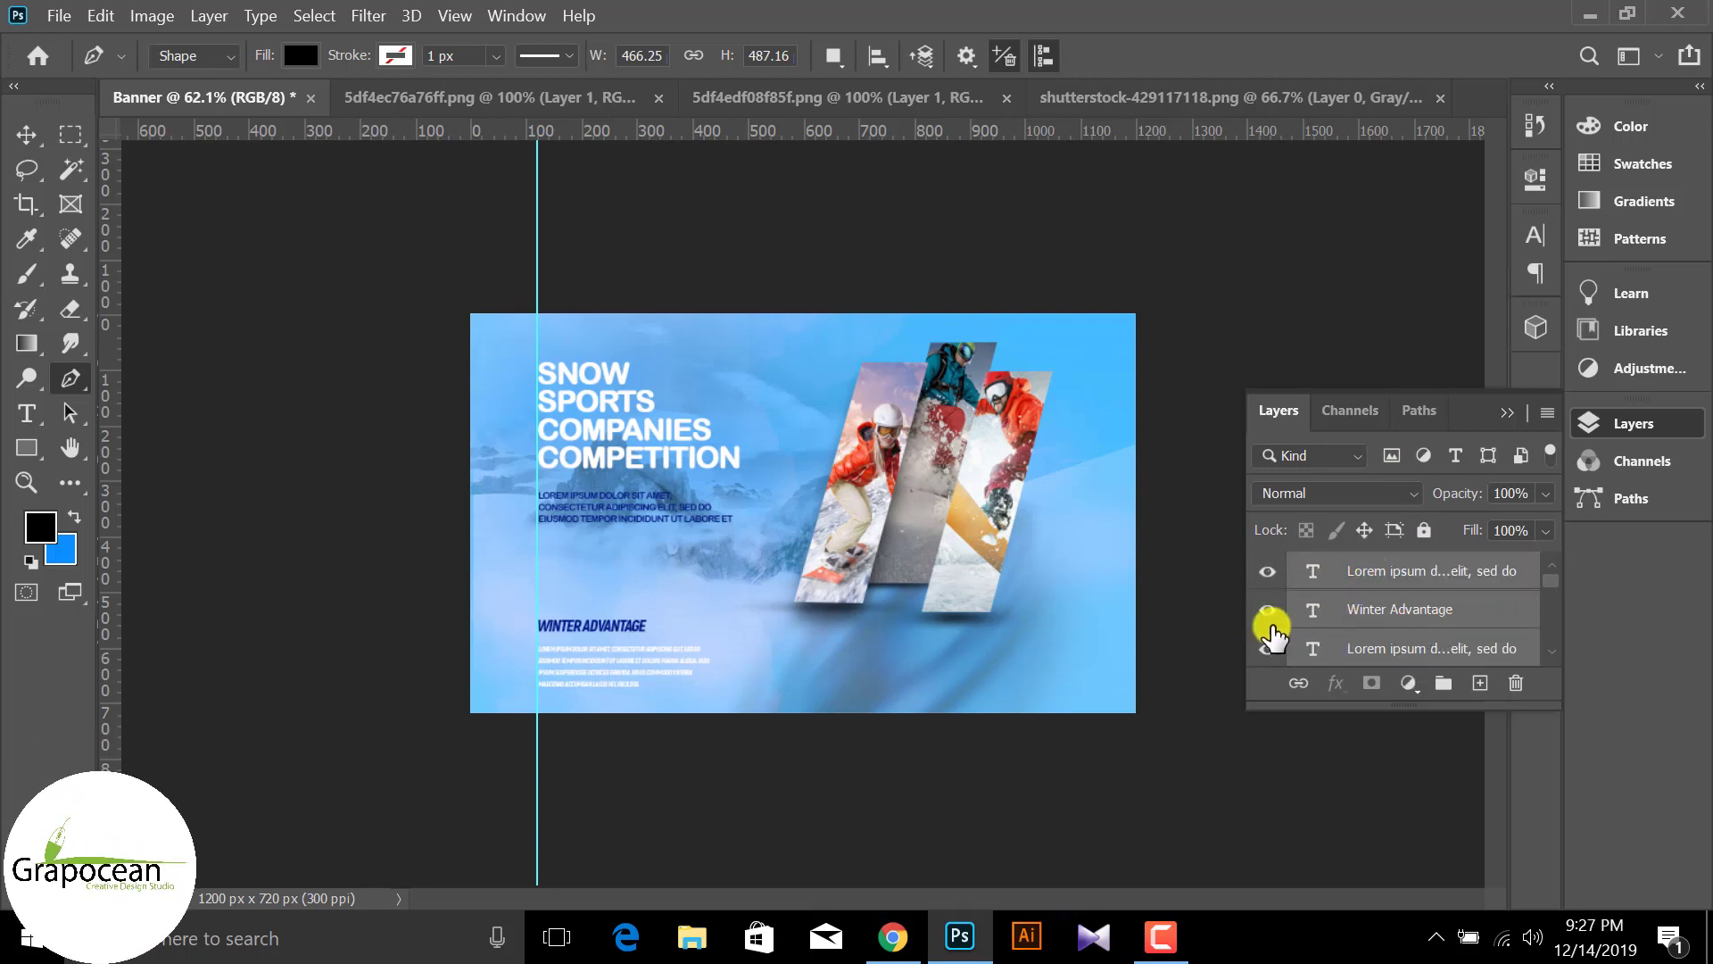
Step: Group the selected text layers into a group named Text
{"action": "scroll", "coordinate": [1397, 638], "scroll_direction": "up", "scroll_amount": 2}
{"action": "scroll", "coordinate": [1404, 631], "scroll_direction": "down", "scroll_amount": 2}
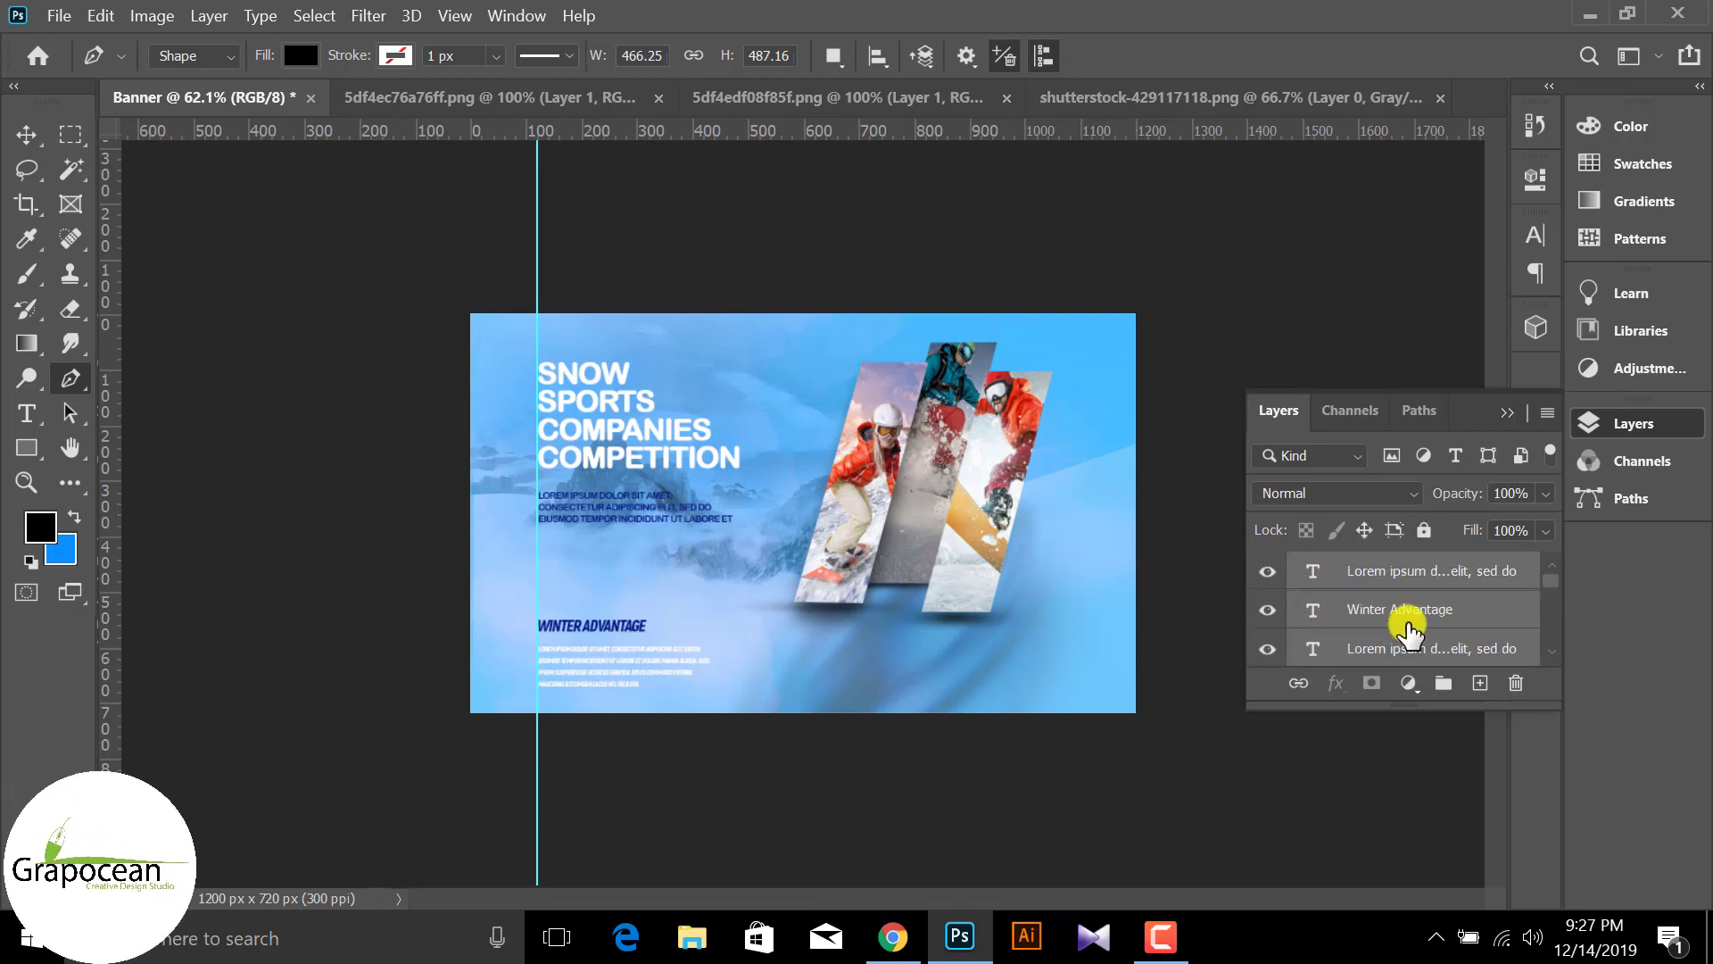
{"action": "key", "text": "ctrl+g"}
{"action": "type", "text": "Text"}
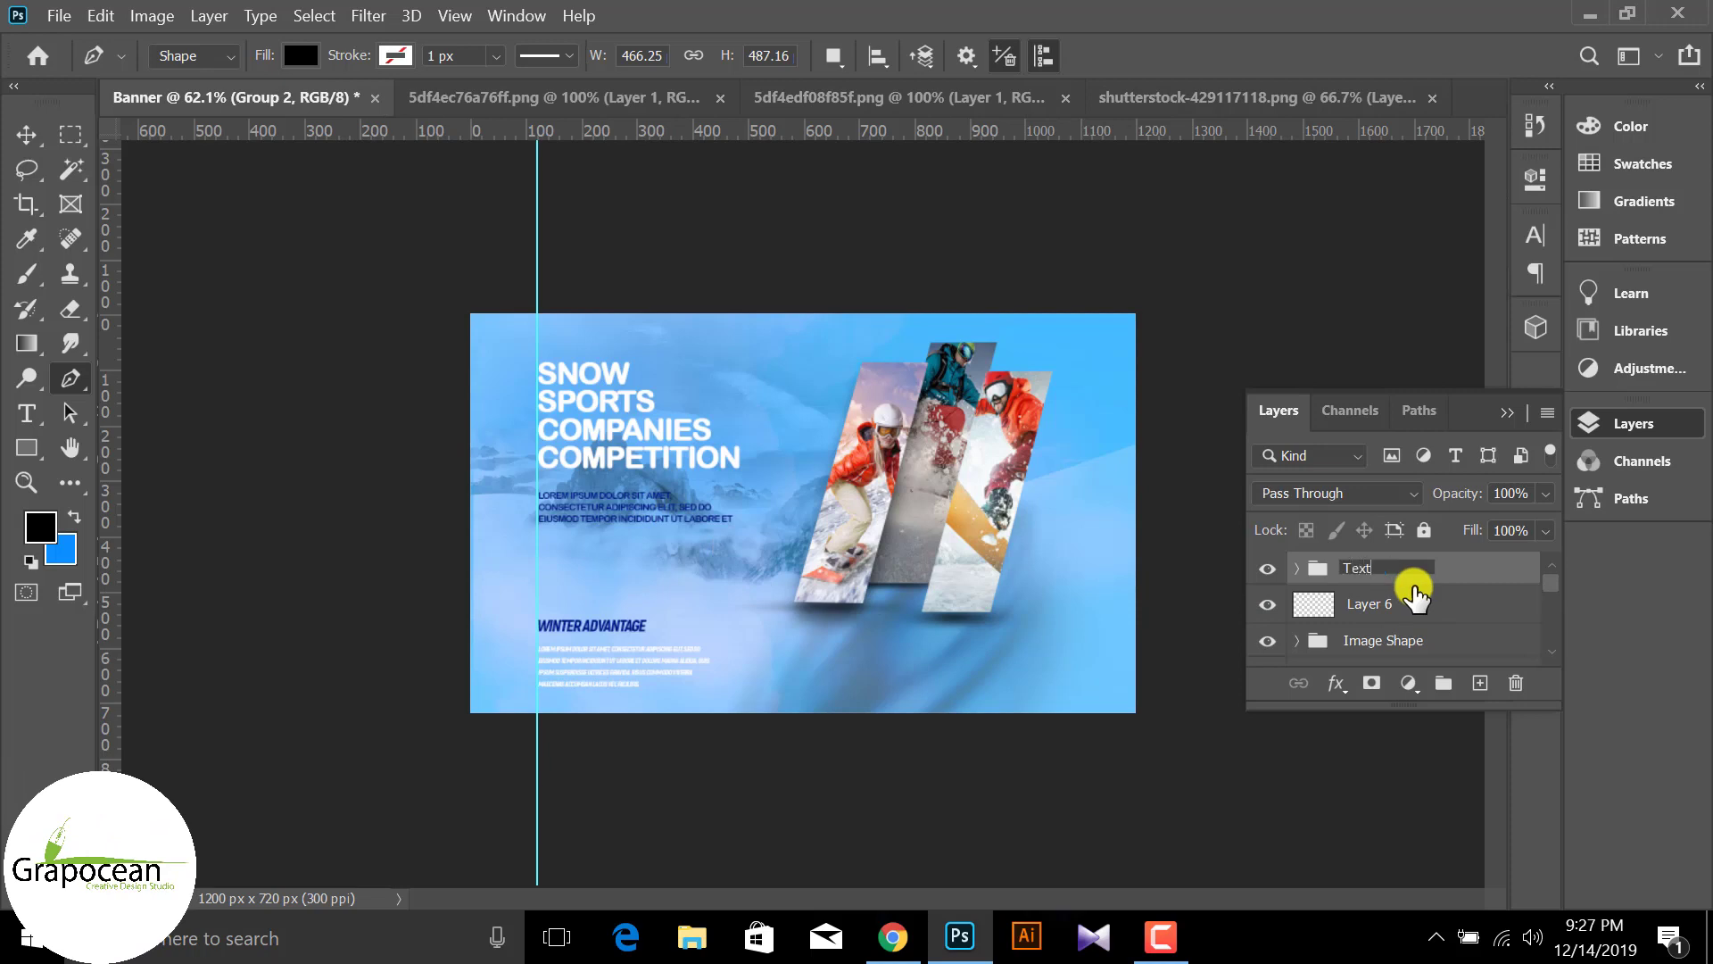
{"action": "key", "text": "Return"}
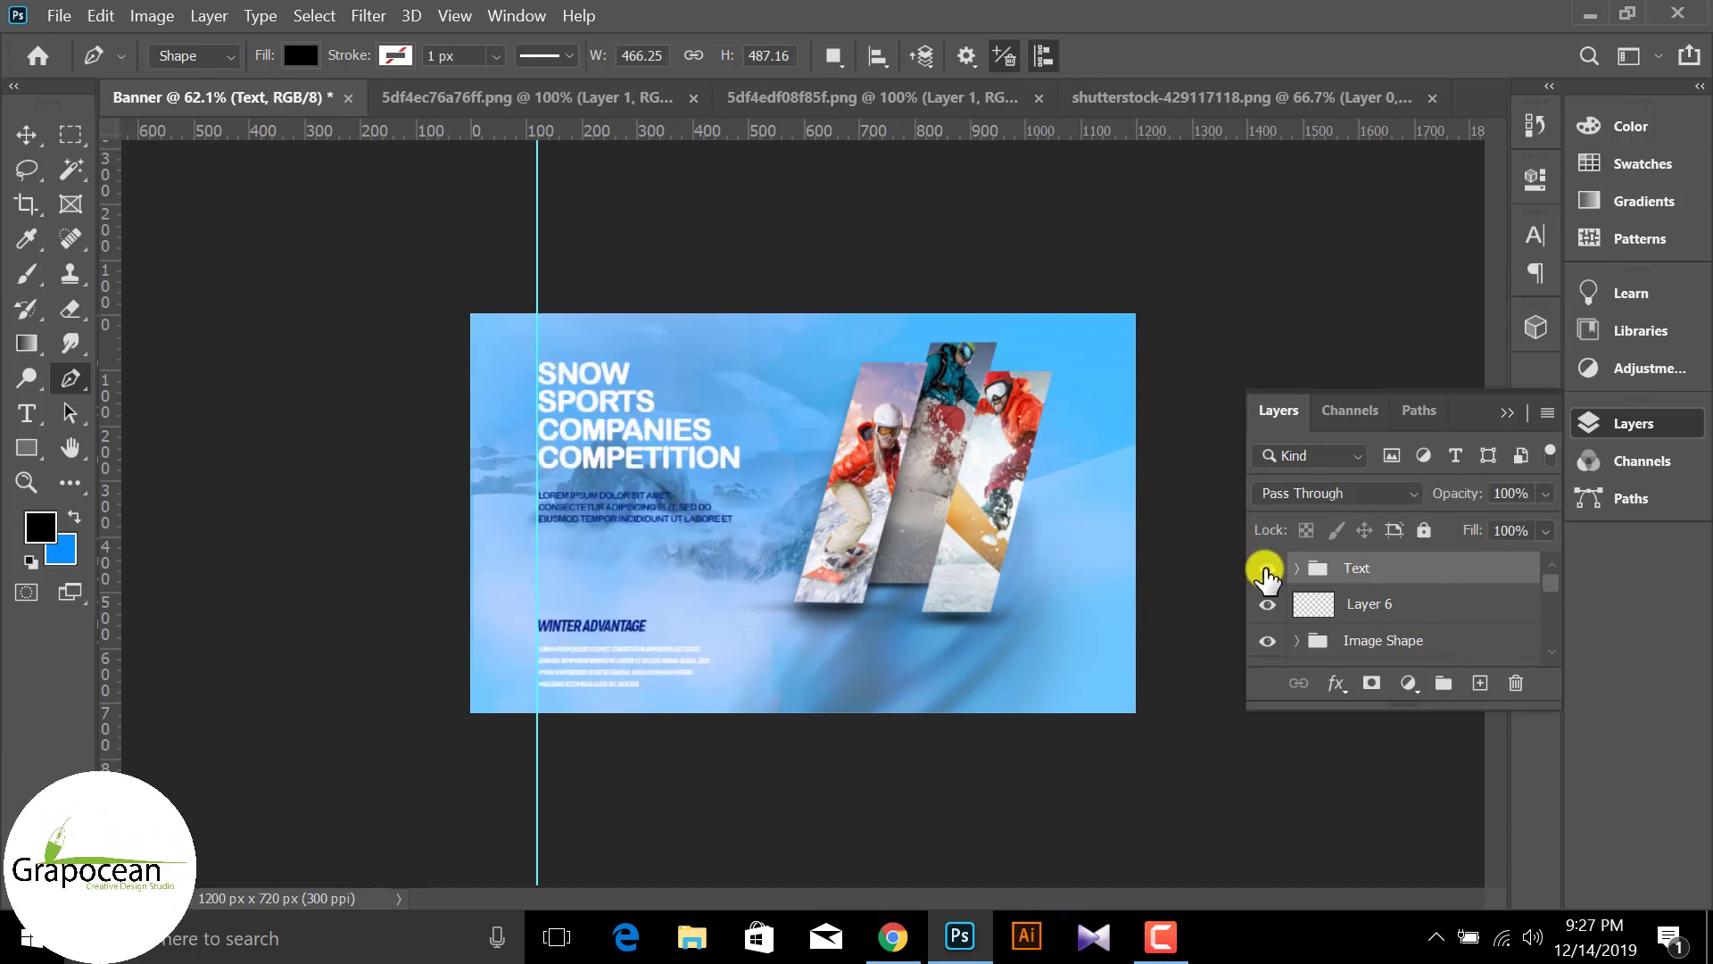
{"action": "left_click", "coordinate": [1485, 432]}
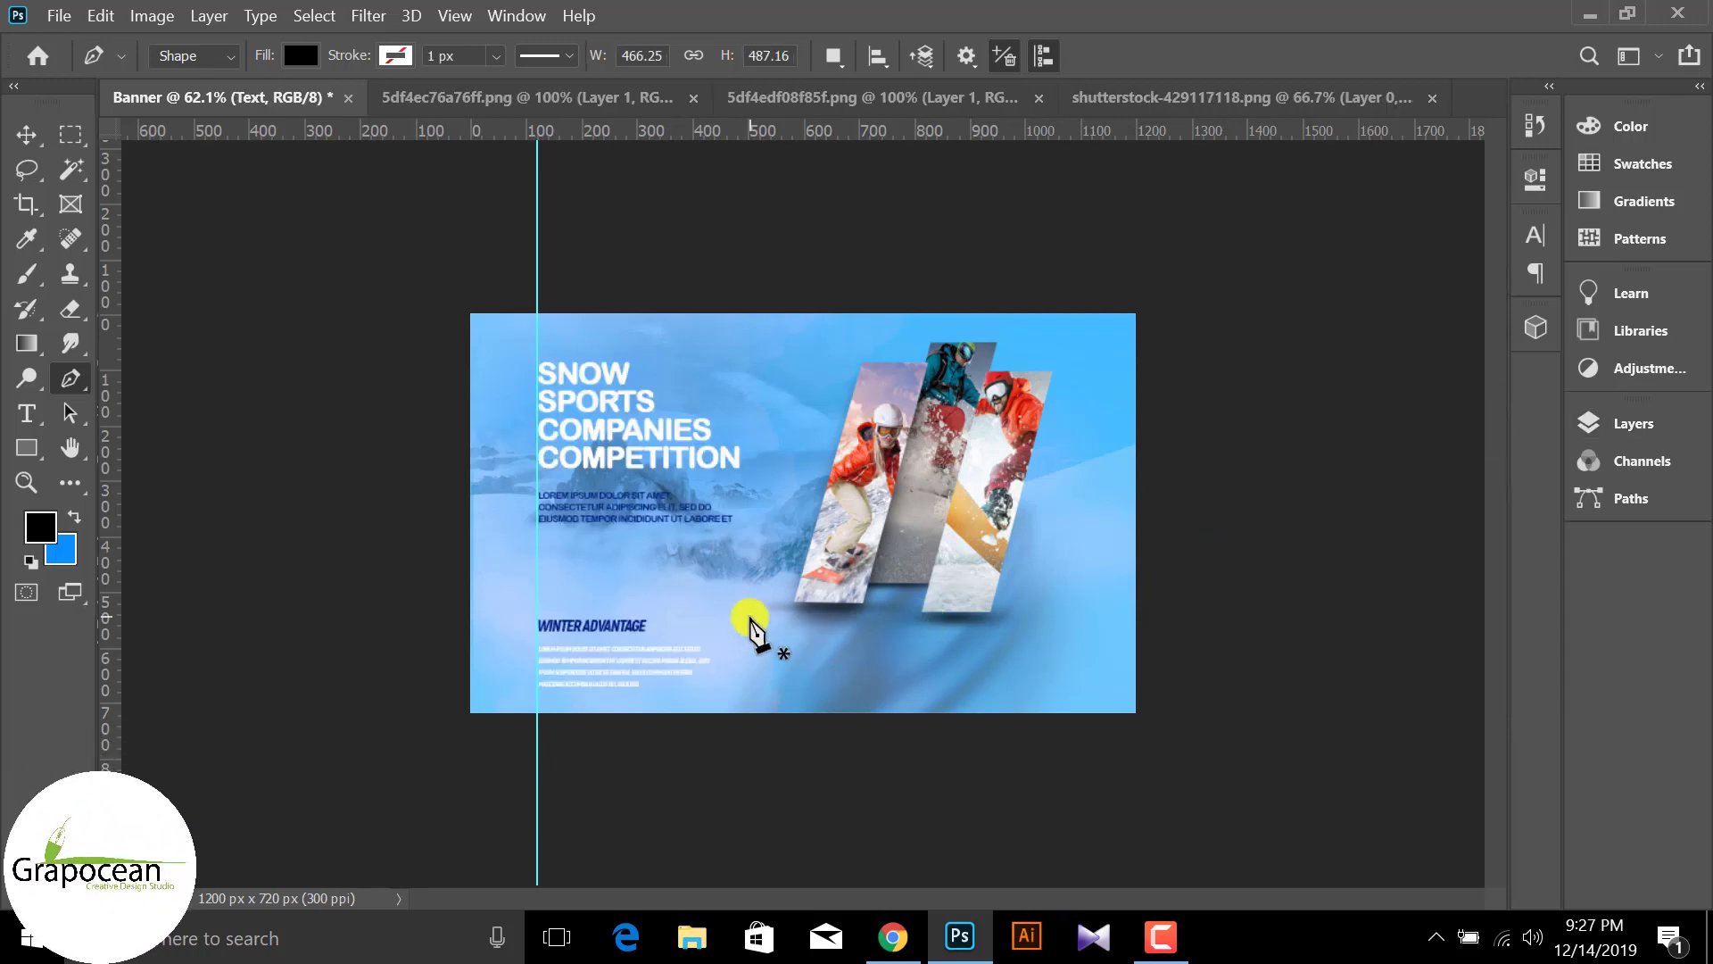
Step: Draw a black rectangle beside the photo strips and convert it to an editable path
{"action": "left_click_drag", "start_coordinate": [29, 444], "coordinate": [134, 447]}
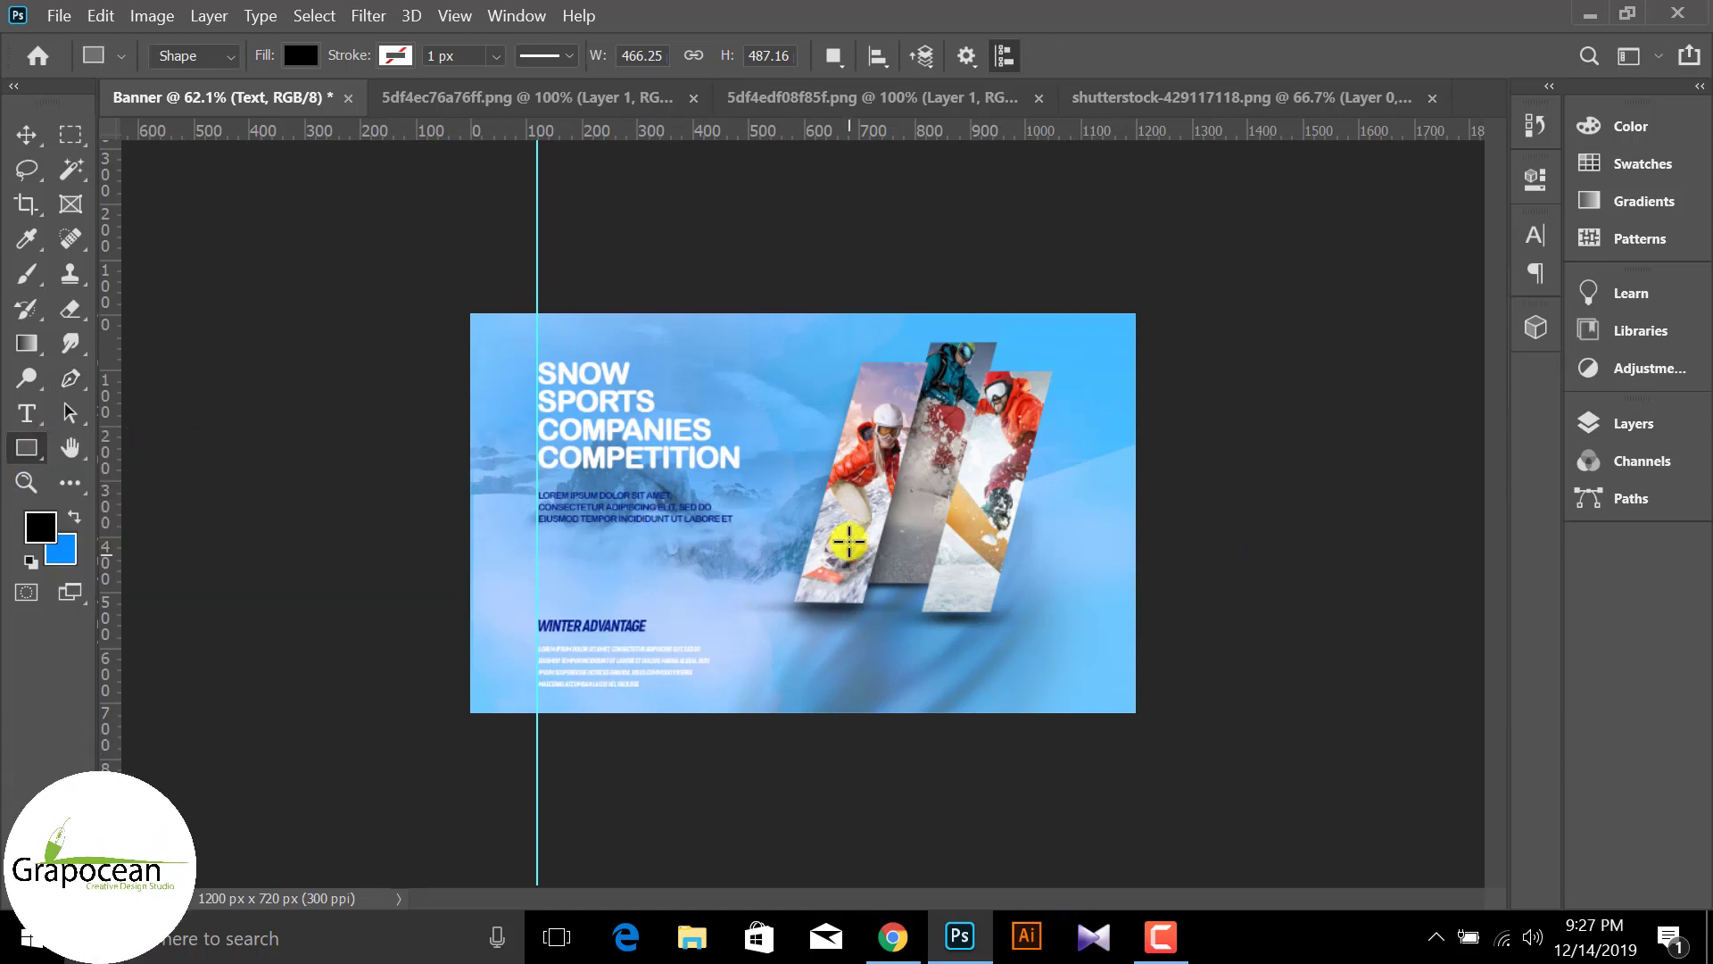
{"action": "left_click_drag", "start_coordinate": [773, 448], "coordinate": [853, 478]}
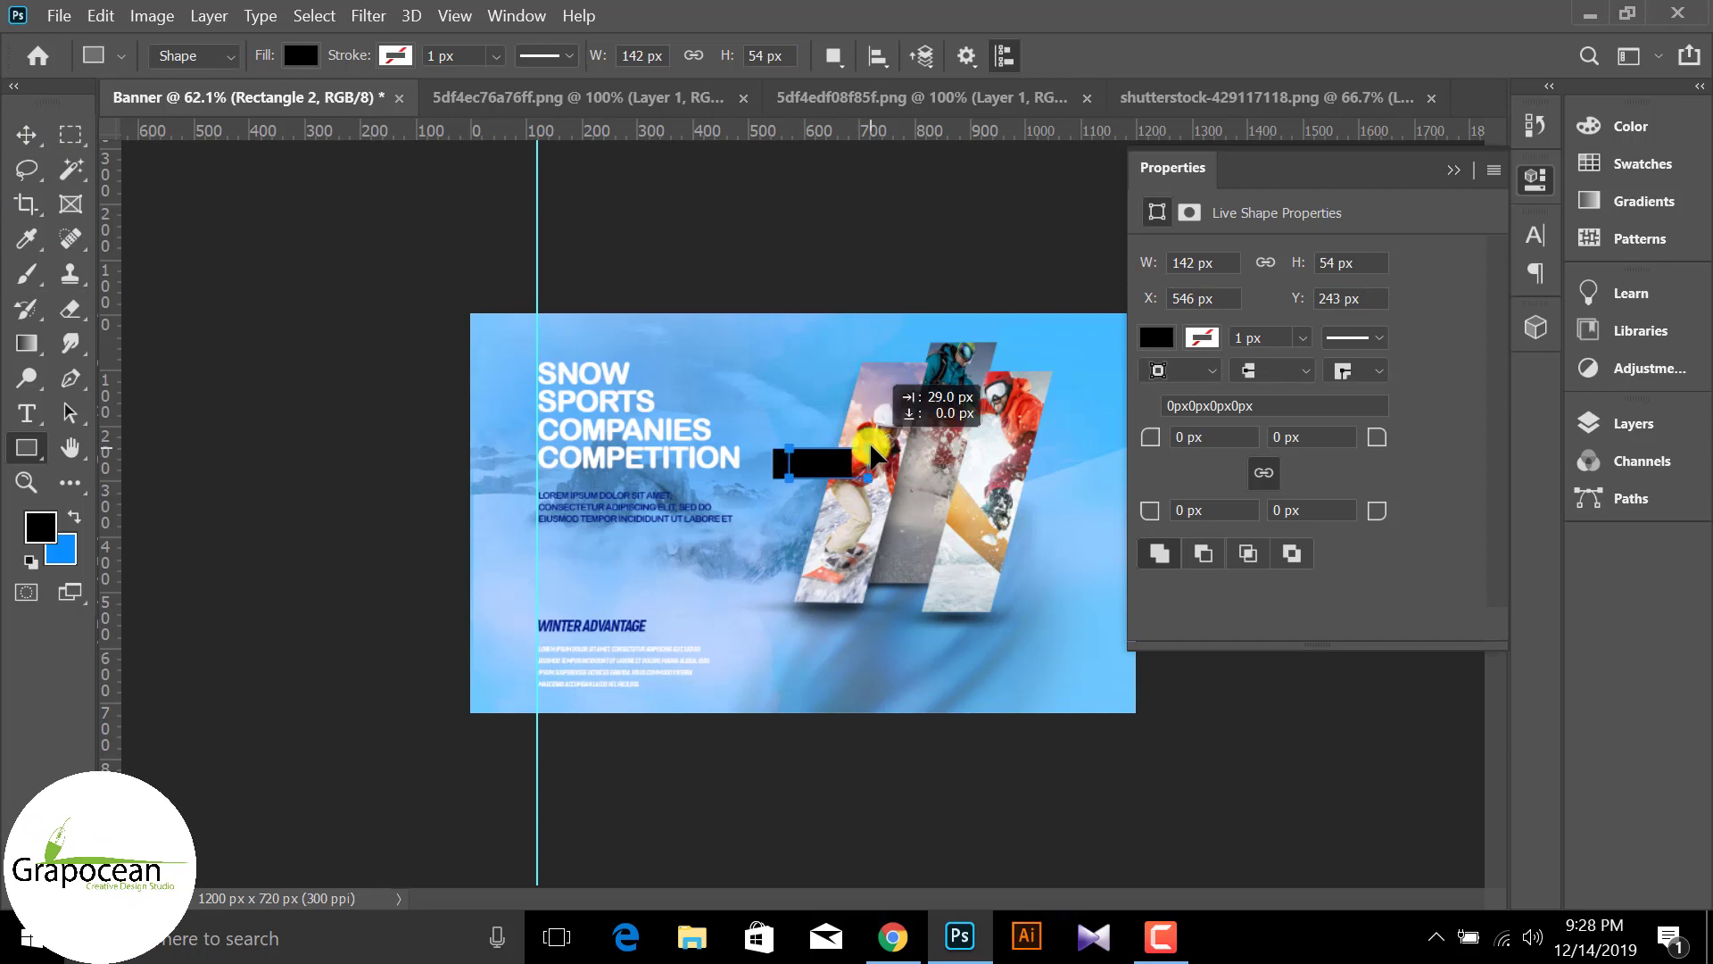
{"action": "left_click", "coordinate": [70, 378]}
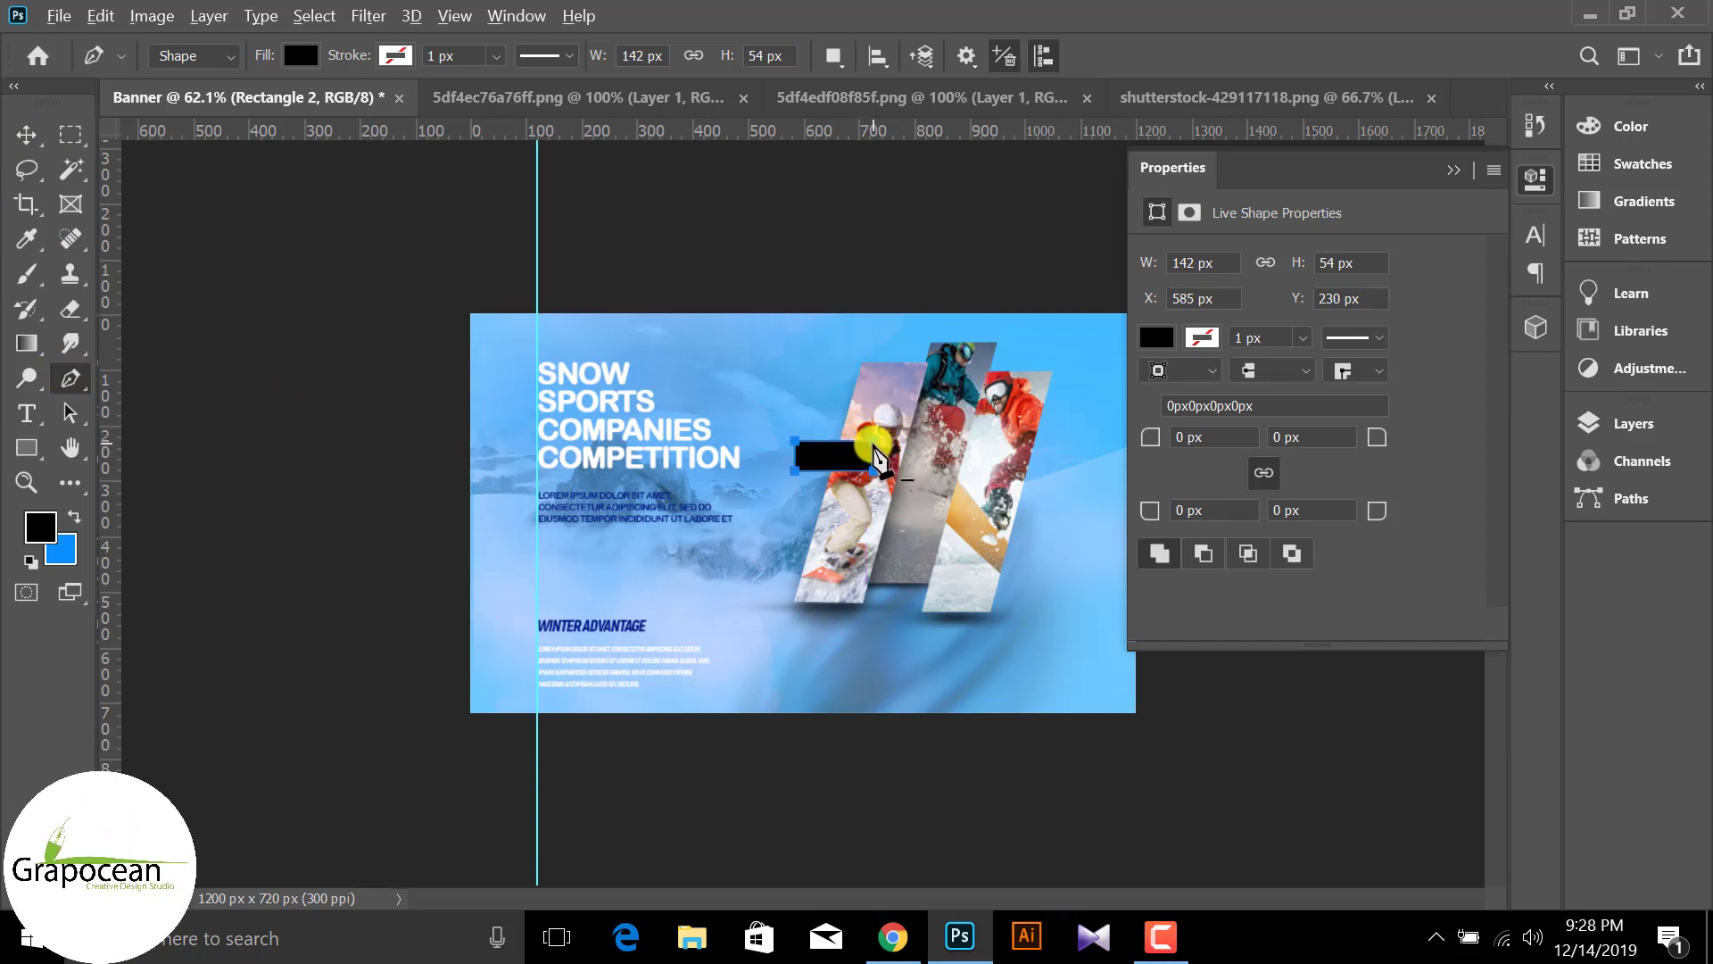
{"action": "left_click", "coordinate": [881, 447]}
{"action": "left_click", "coordinate": [976, 383]}
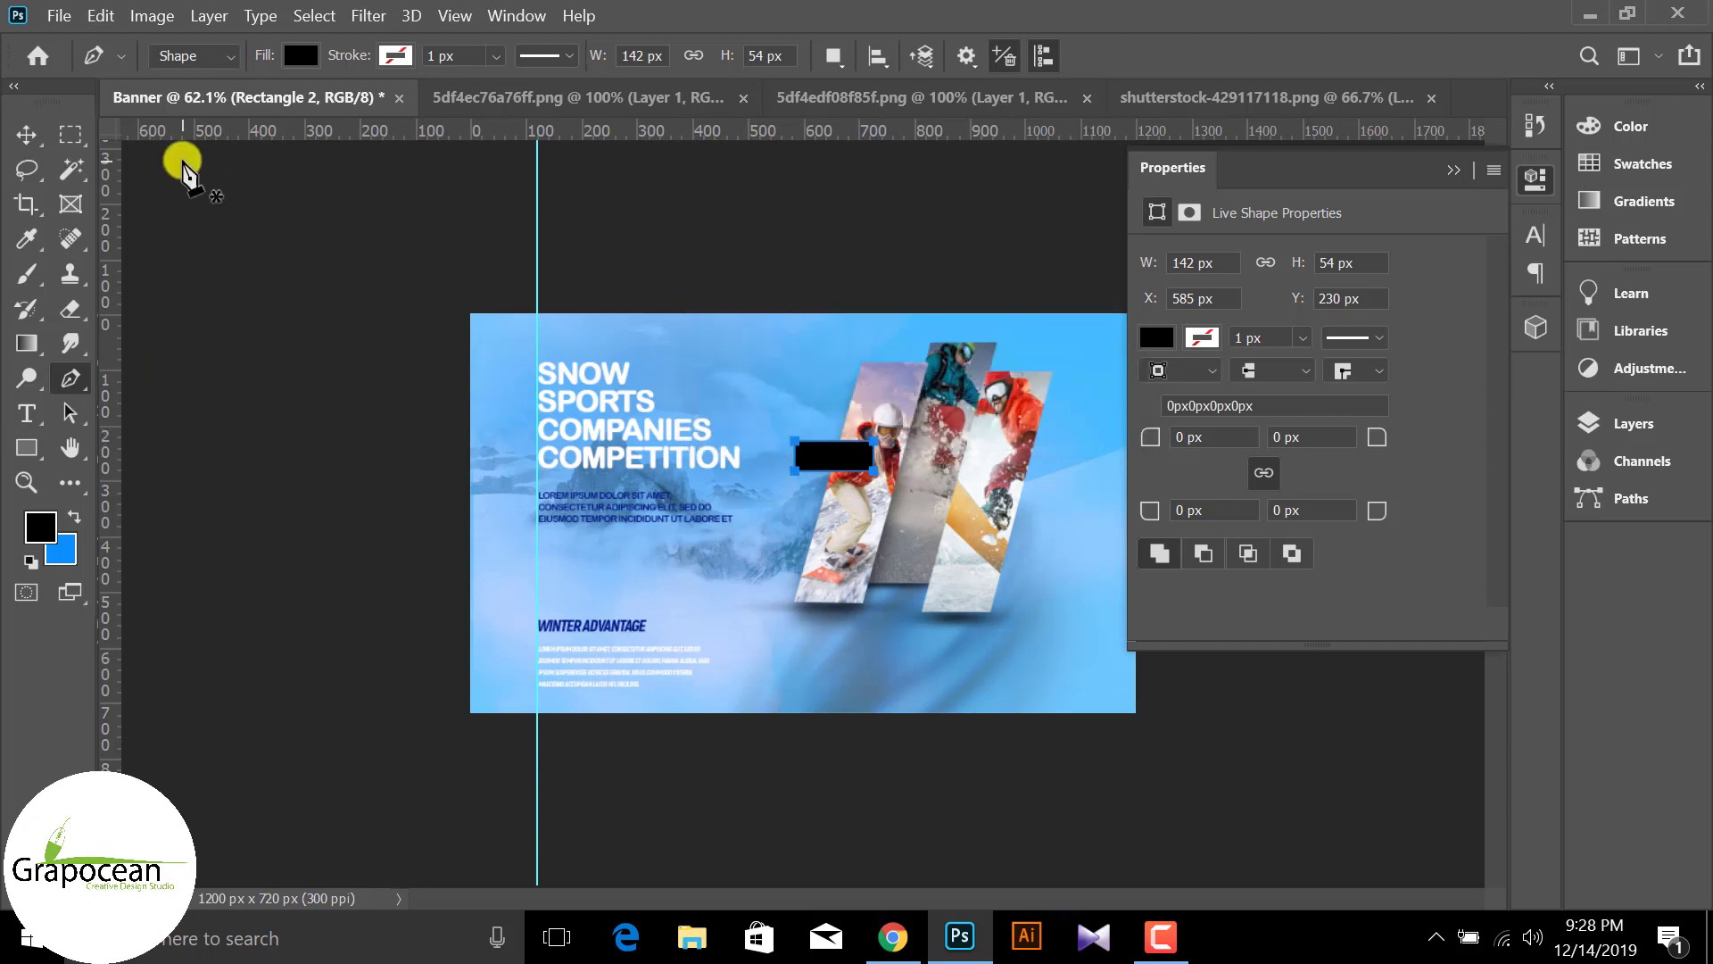
{"action": "left_click", "coordinate": [26, 134]}
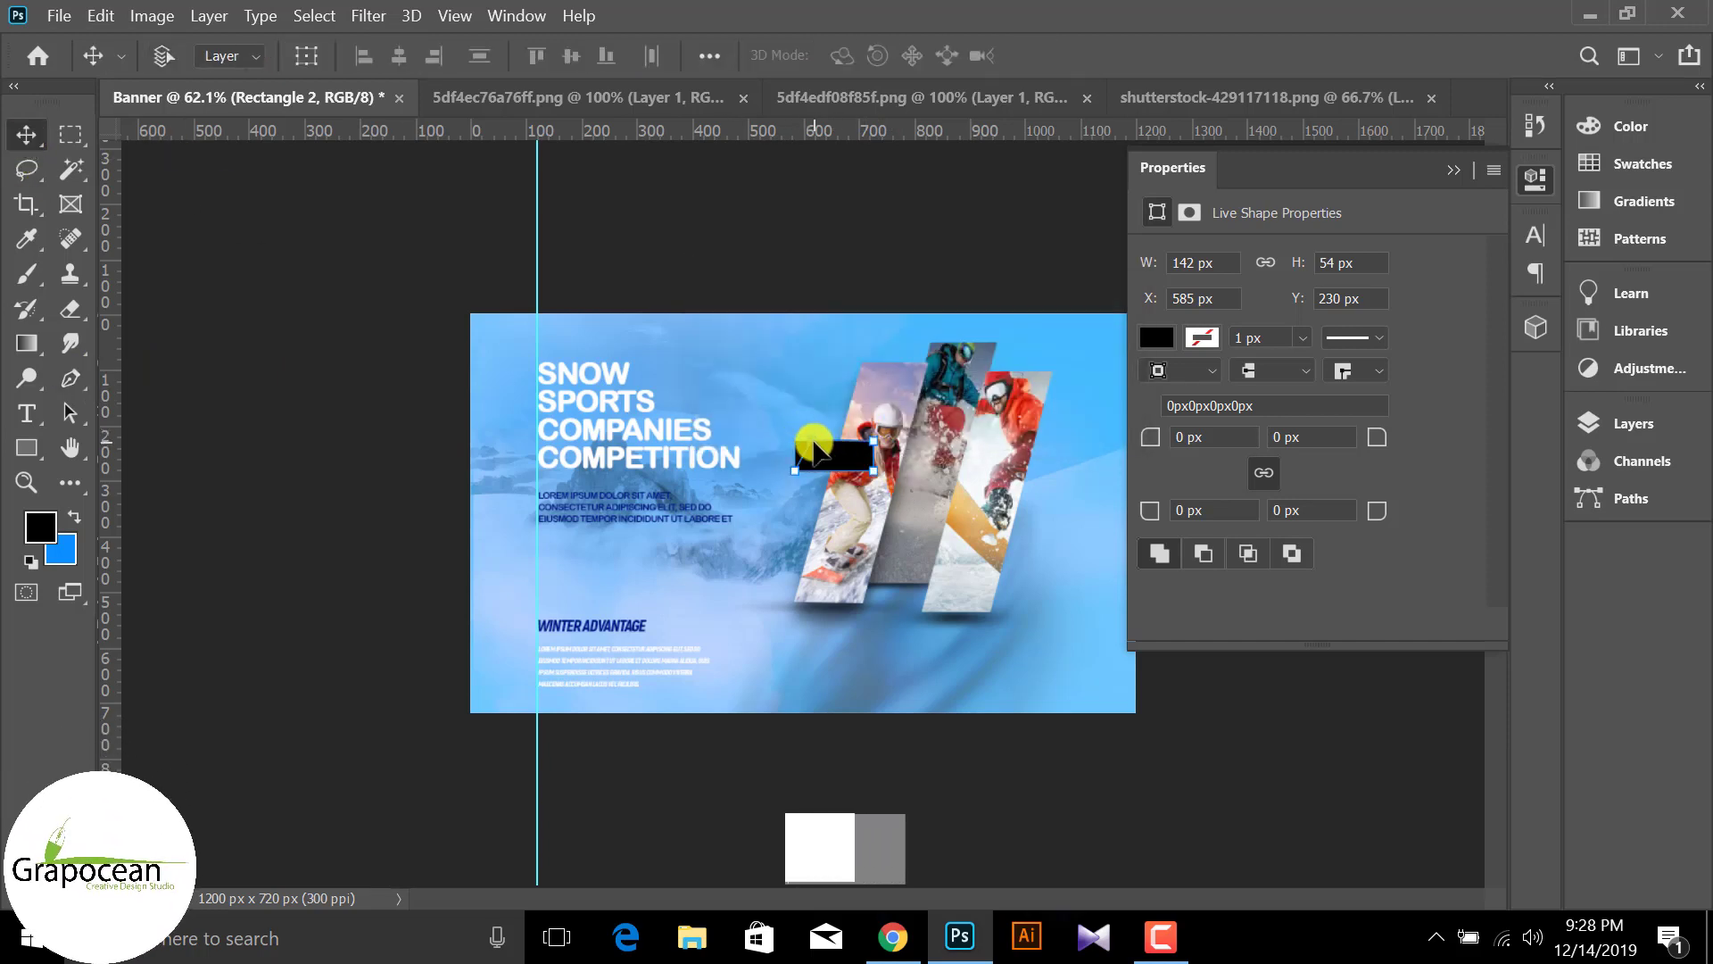
{"action": "left_click", "coordinate": [807, 445]}
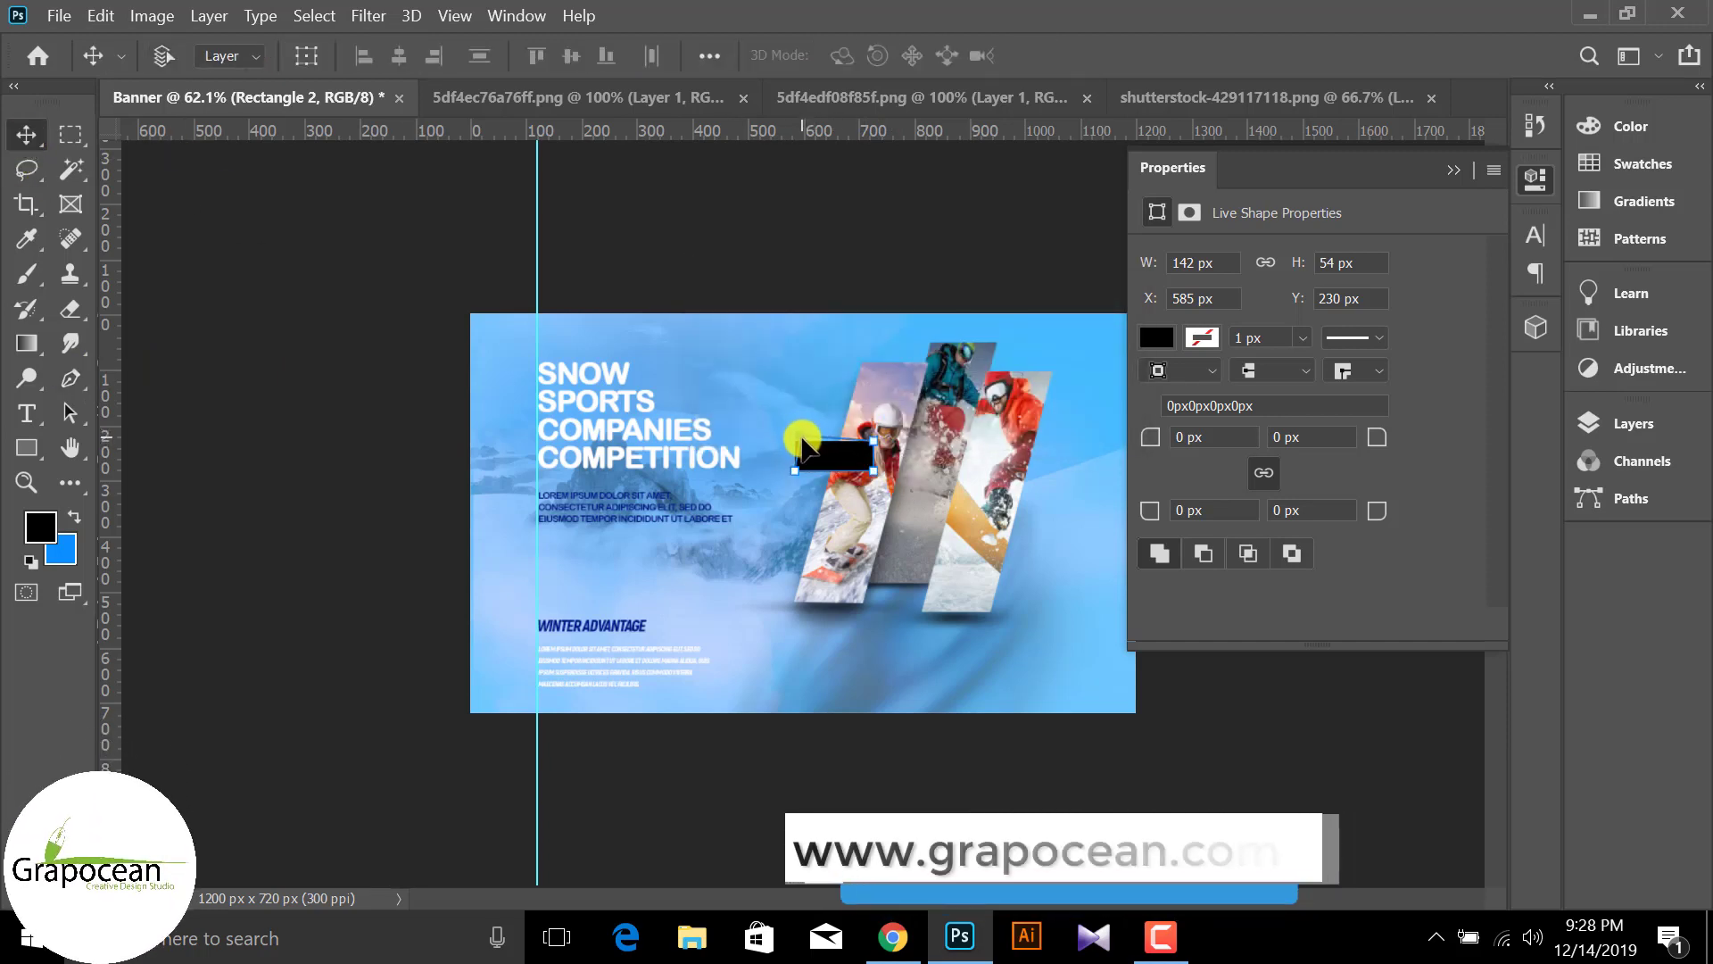
{"action": "left_click", "coordinate": [875, 389]}
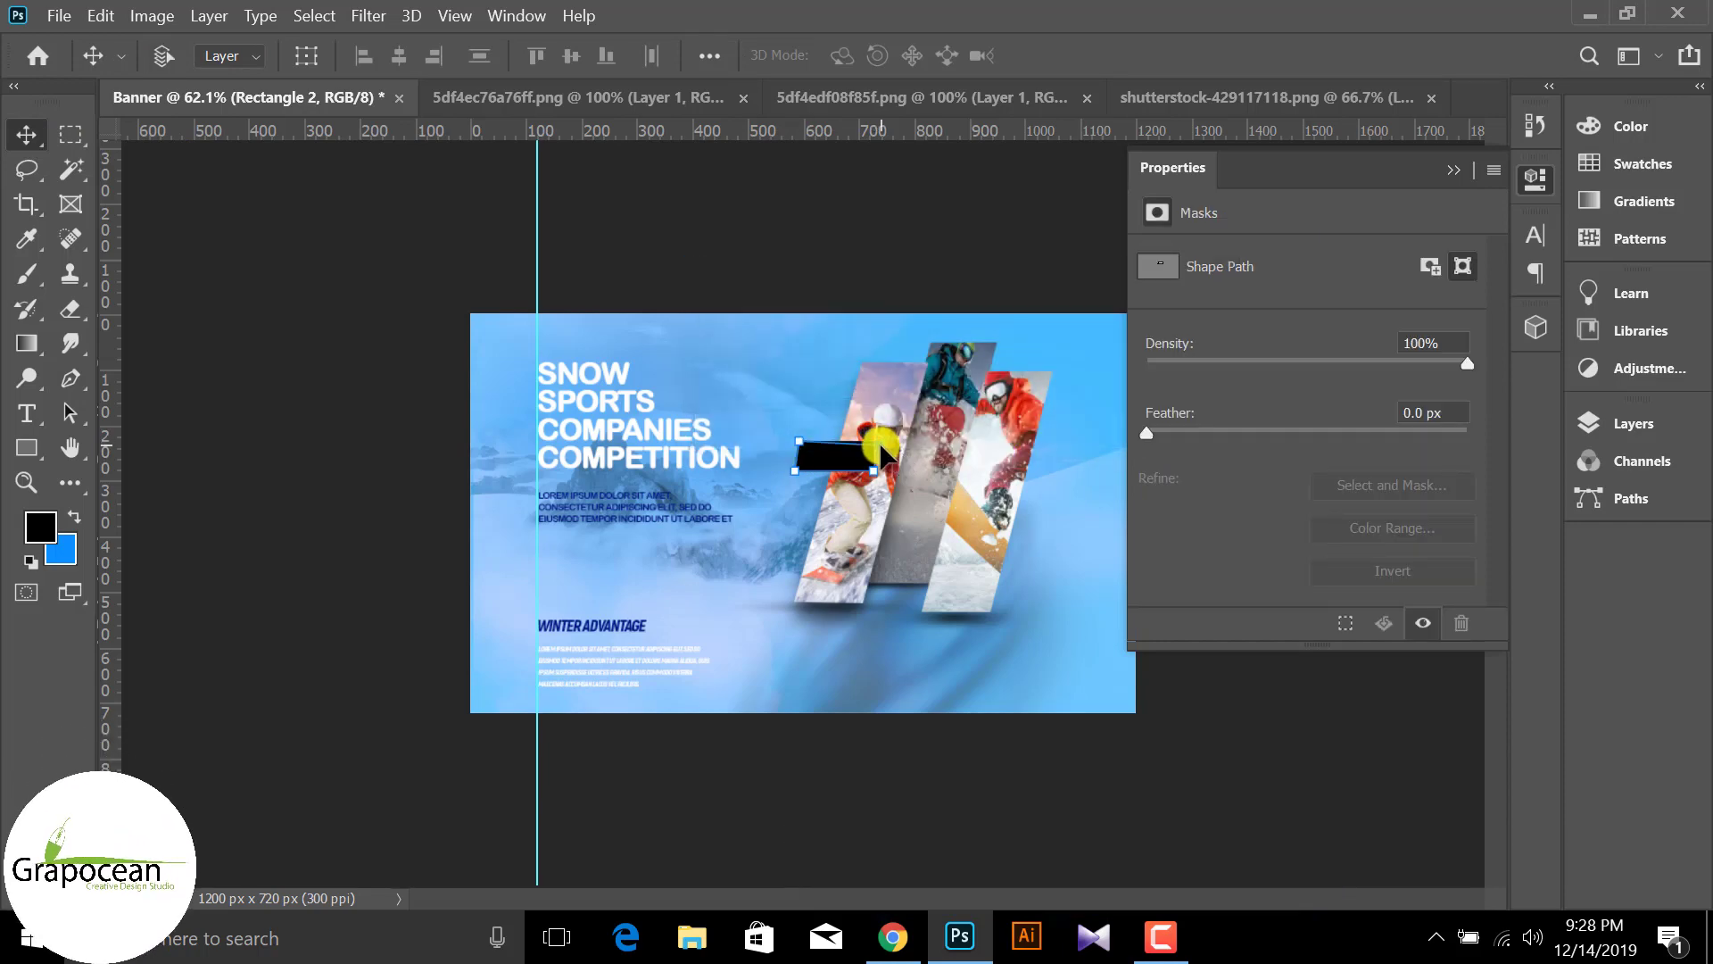
Step: Move the black bar up beside the headline and view the snowboarder image document
{"action": "scroll", "coordinate": [912, 470], "scroll_direction": "up", "scroll_amount": 1}
{"action": "scroll", "coordinate": [912, 469], "scroll_direction": "up", "scroll_amount": 3}
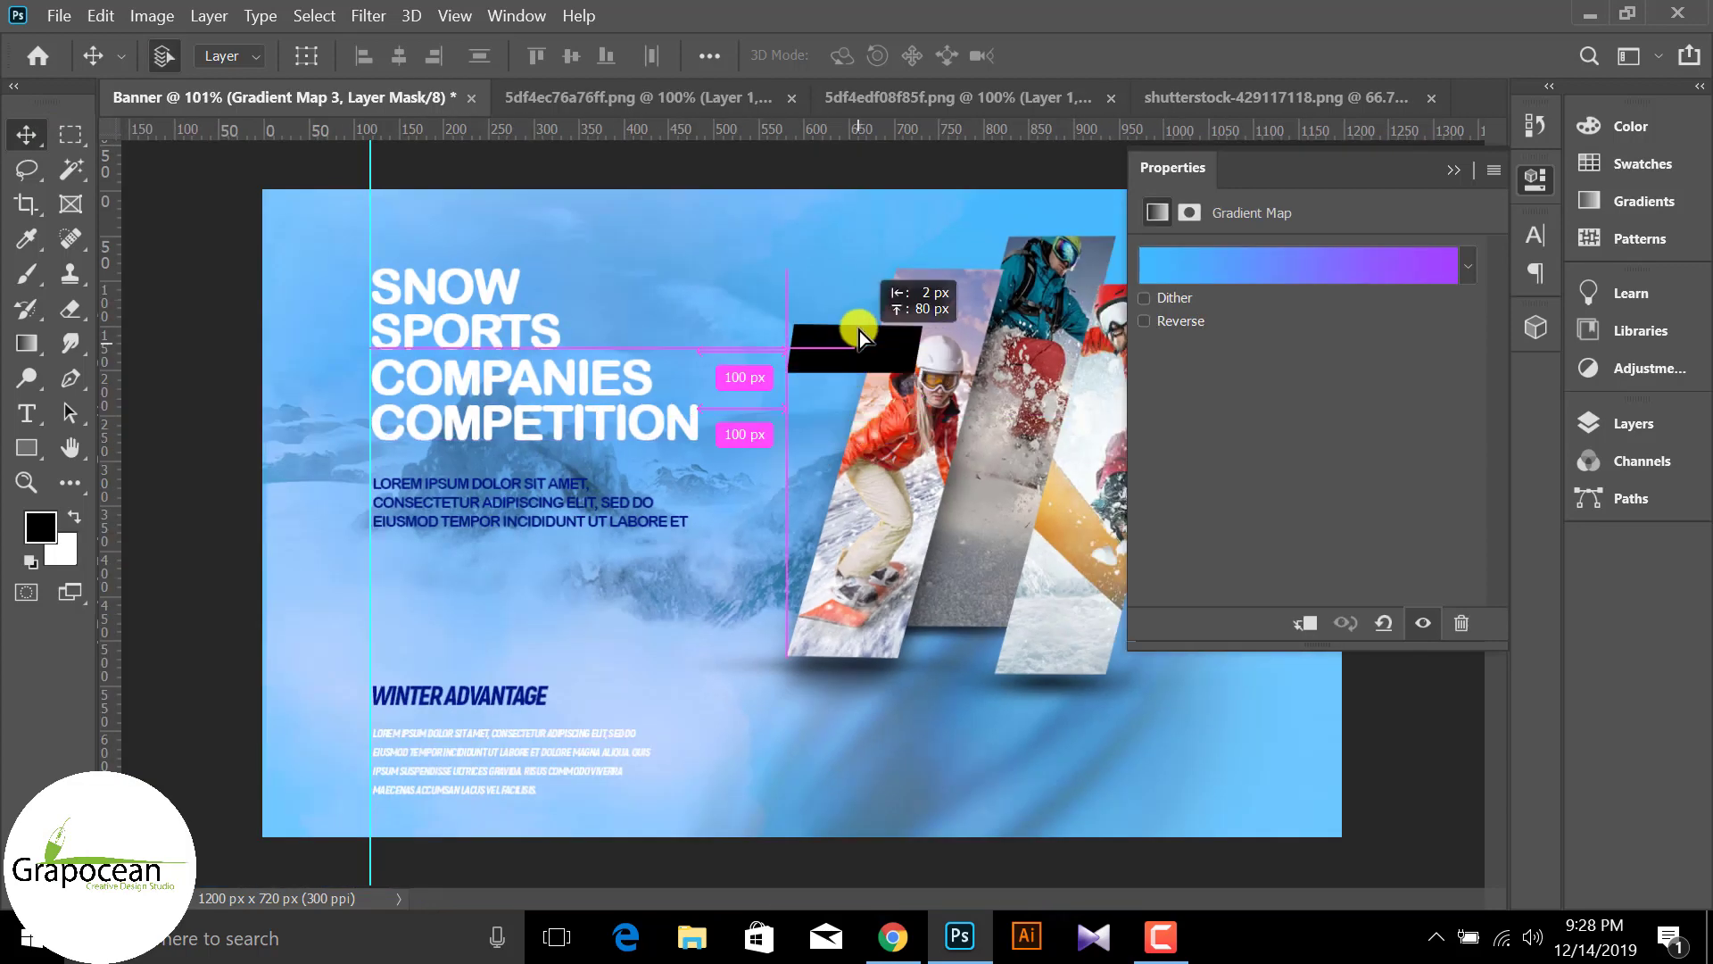
{"action": "mouse_move", "coordinate": [861, 324]}
{"action": "left_mouse_down"}
{"action": "mouse_move", "coordinate": [850, 457]}
{"action": "mouse_move", "coordinate": [830, 461]}
{"action": "mouse_move", "coordinate": [1087, 418]}
{"action": "left_mouse_up"}
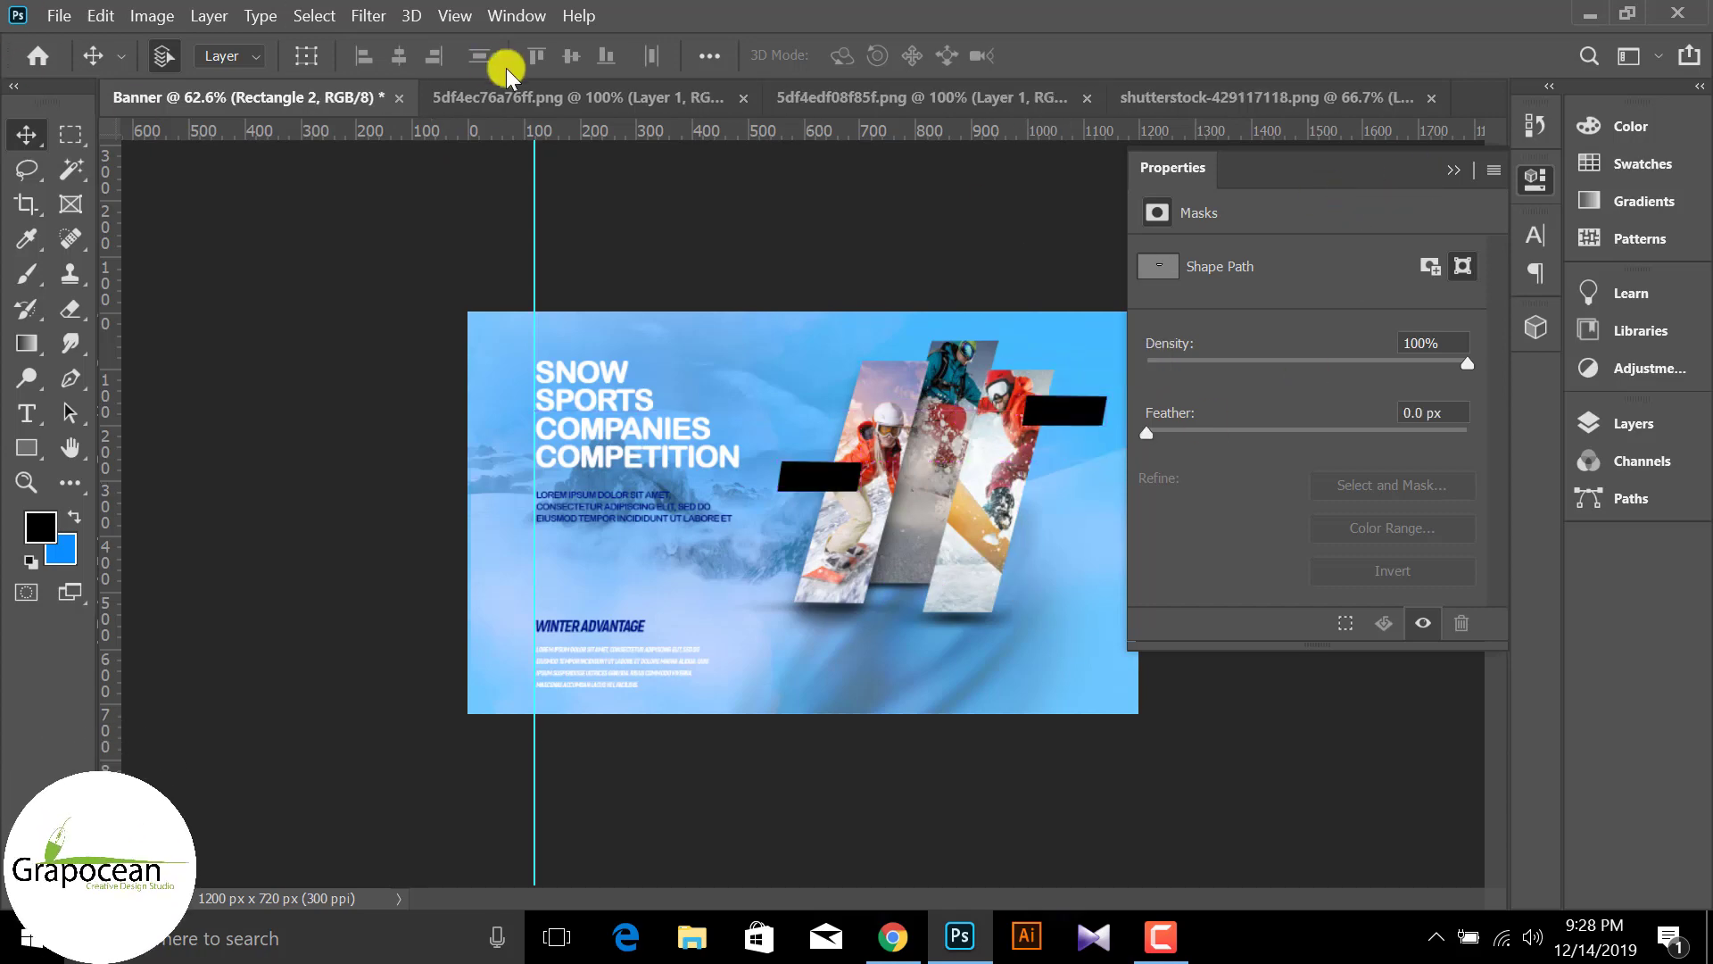
{"action": "left_click", "coordinate": [556, 97]}
Step: Close the snowboarder document and bring the orange image in, clipped to the bar
{"action": "left_click", "coordinate": [739, 97]}
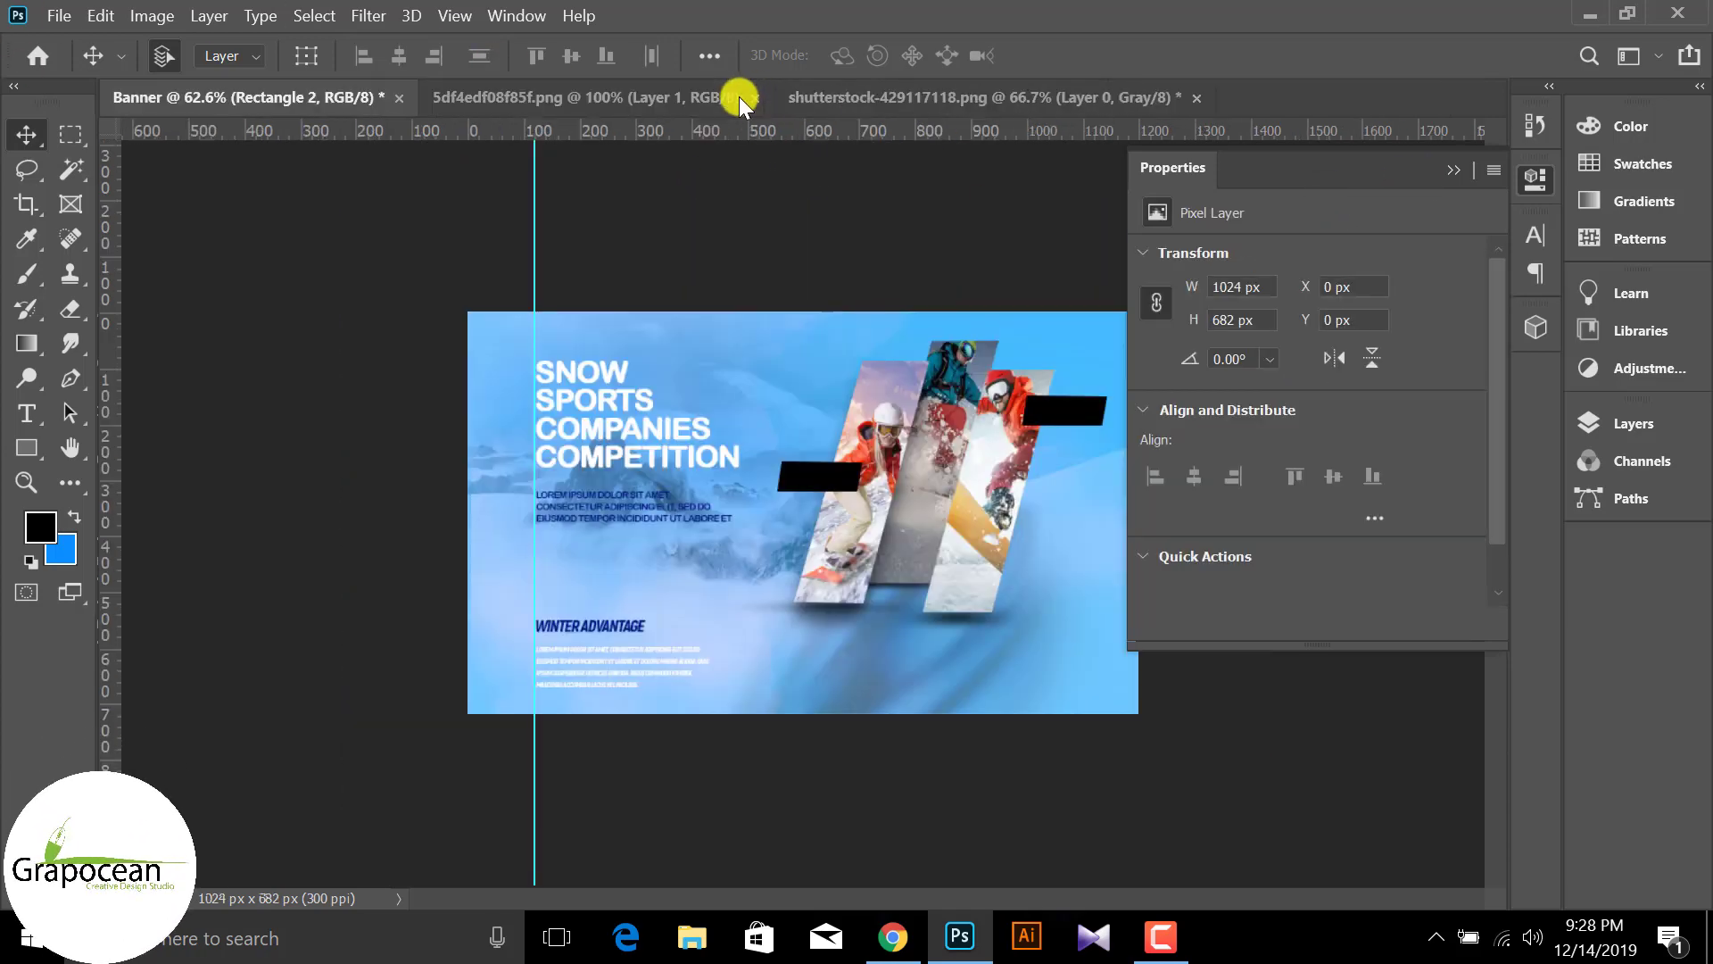
{"action": "left_click", "coordinate": [1170, 327]}
{"action": "left_click_drag", "start_coordinate": [1170, 327], "coordinate": [832, 485]}
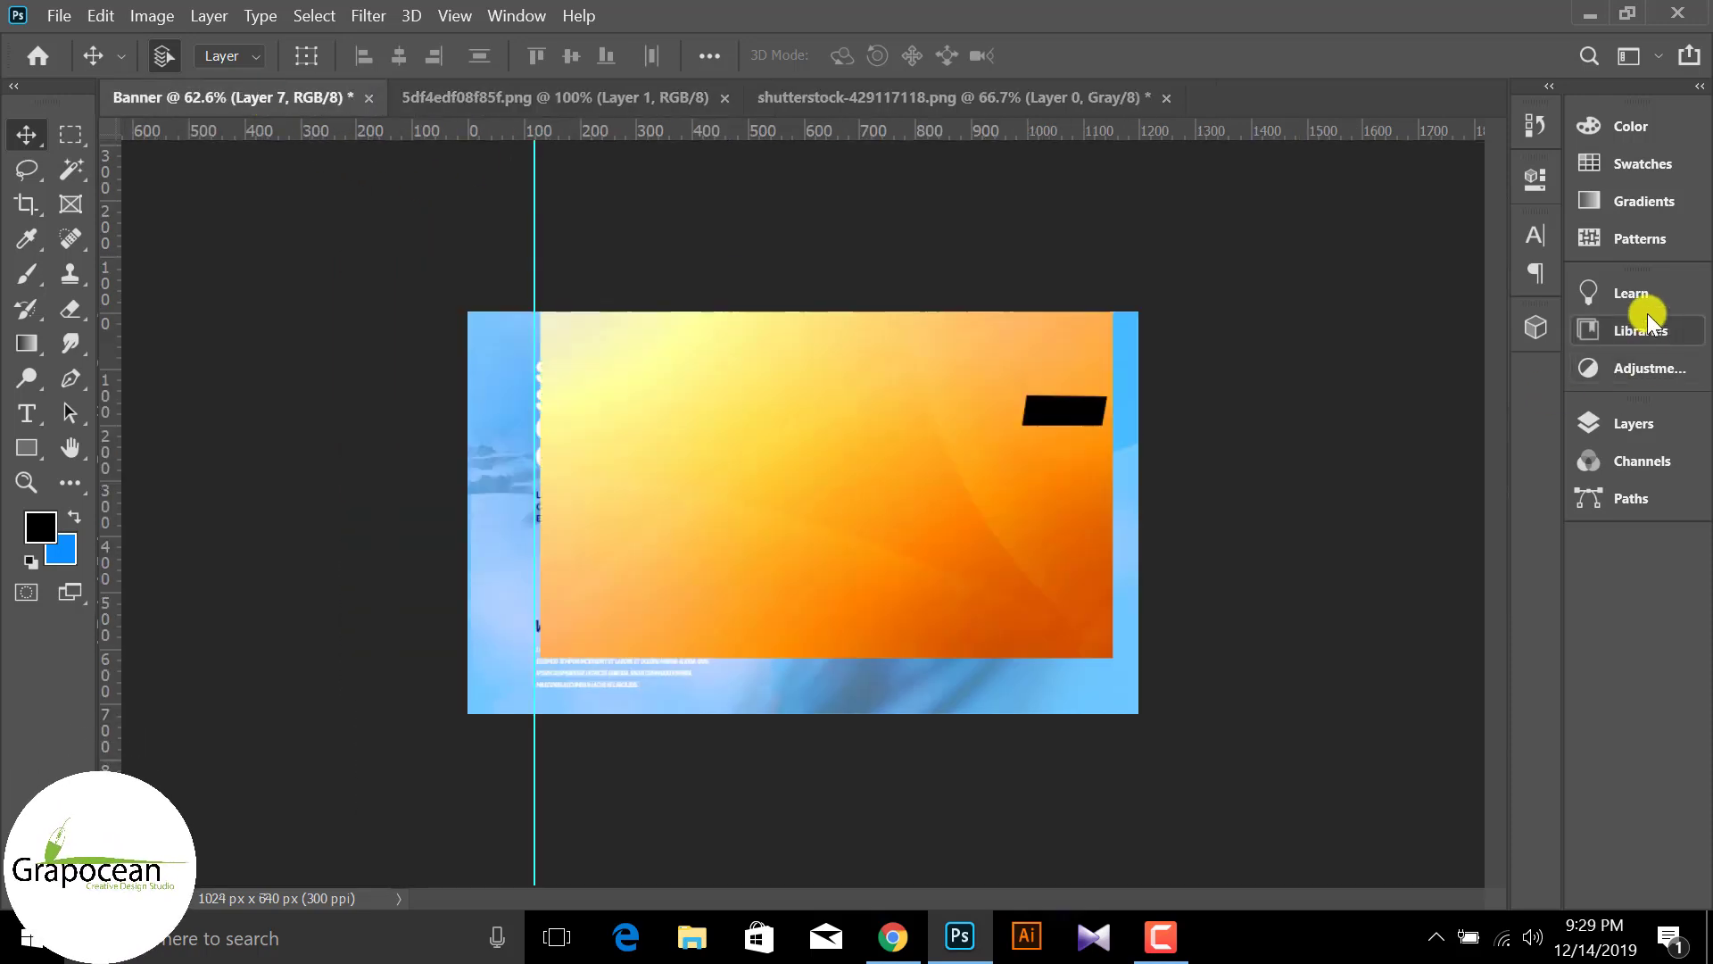
{"action": "left_click", "coordinate": [1597, 423]}
{"action": "right_click", "coordinate": [1394, 610]}
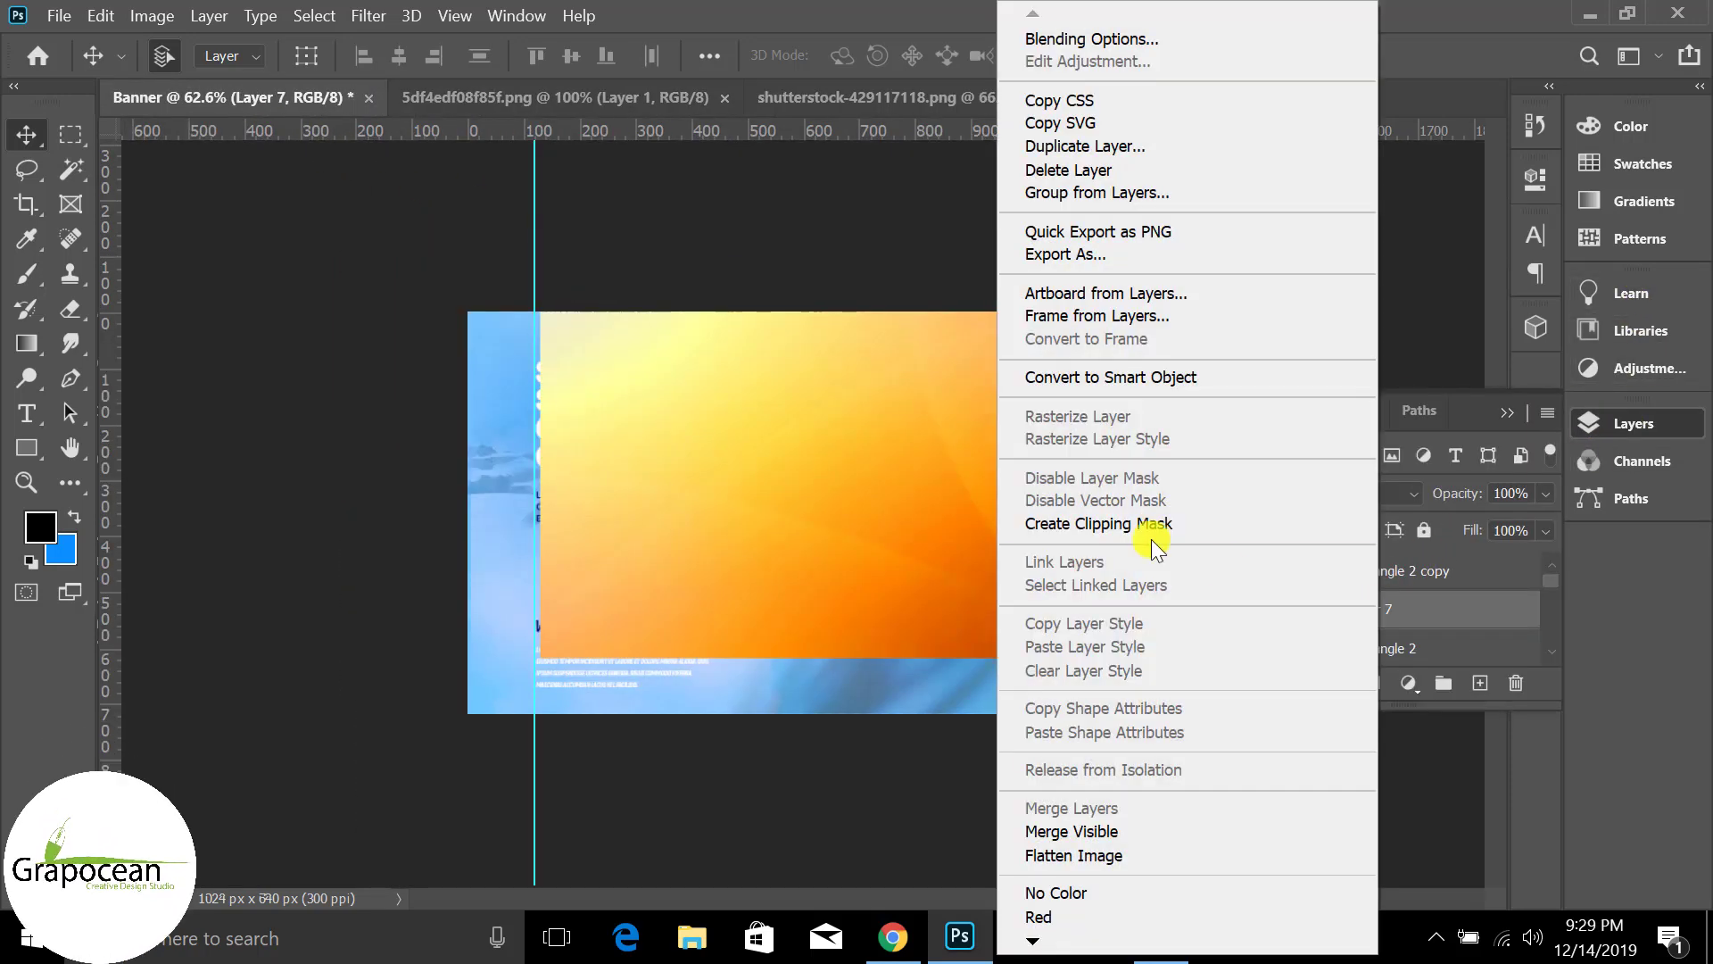
{"action": "left_click", "coordinate": [1146, 547]}
Step: Scale the orange image so it covers the bar
{"action": "key", "text": "ctrl+t"}
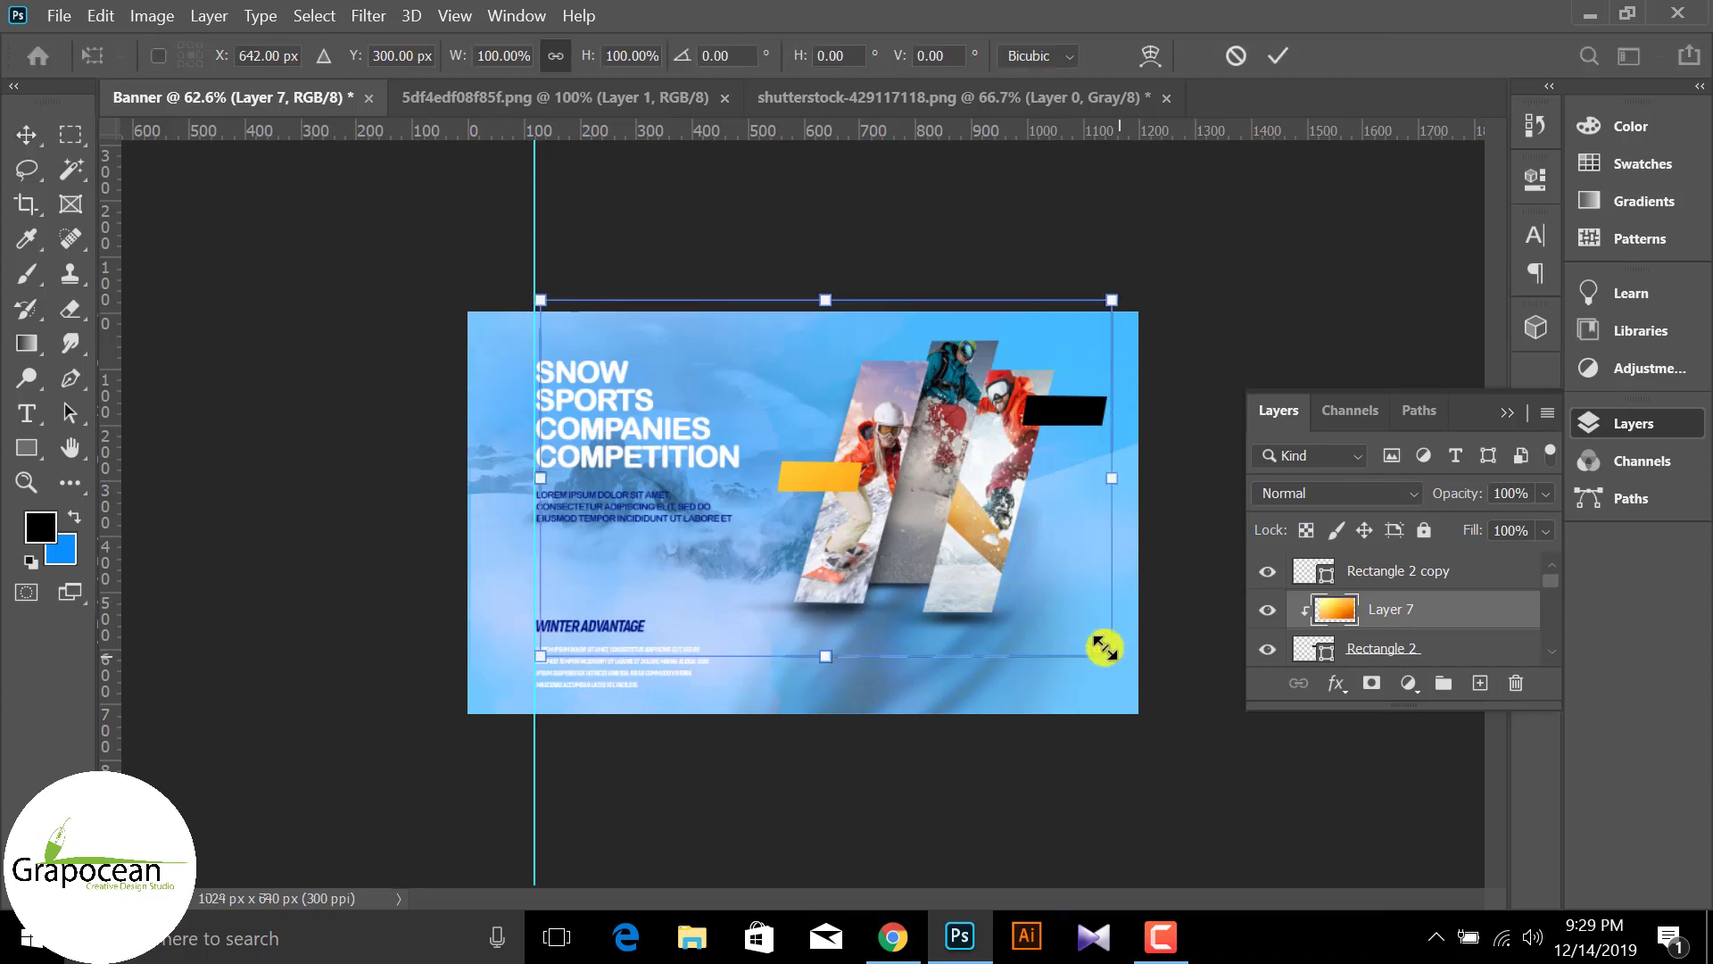
{"action": "mouse_move", "coordinate": [1106, 665]}
{"action": "left_mouse_down"}
{"action": "mouse_move", "coordinate": [864, 502]}
{"action": "mouse_move", "coordinate": [821, 442]}
{"action": "left_mouse_up"}
{"action": "scroll", "coordinate": [861, 536], "scroll_direction": "up", "scroll_amount": 5}
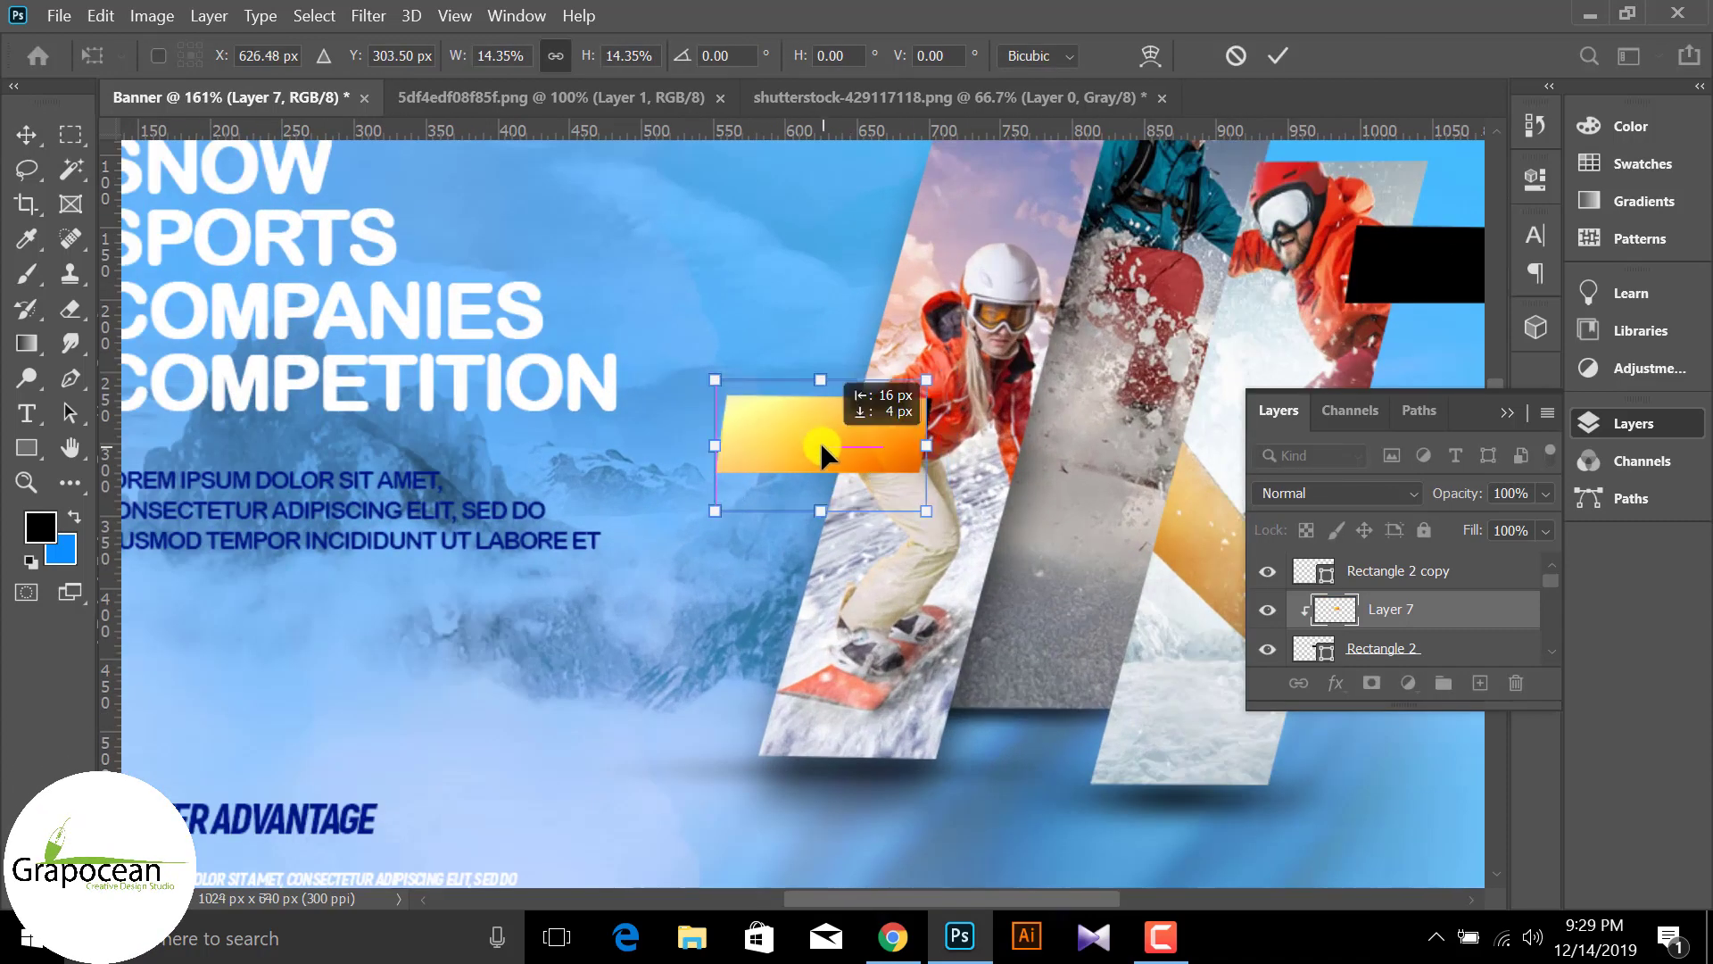
{"action": "left_click_drag", "start_coordinate": [927, 445], "coordinate": [933, 444]}
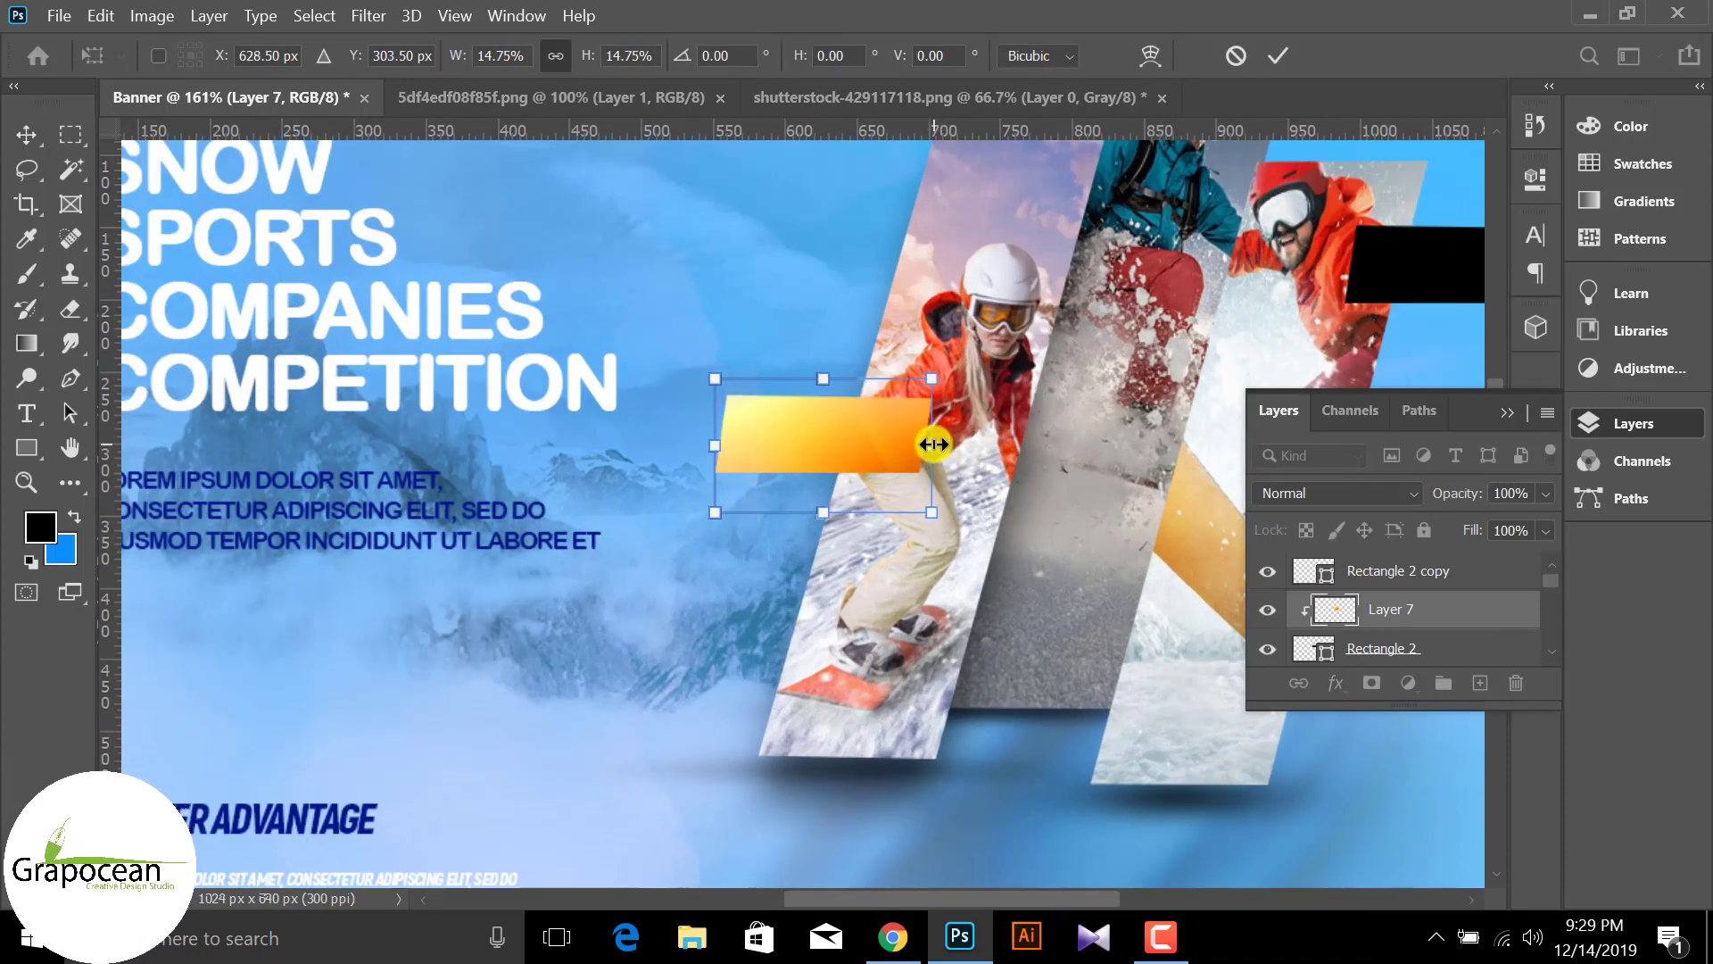
{"action": "left_click", "coordinate": [1287, 51]}
Step: Add a light drop shadow to the bar with 14 px distance and a tight size
{"action": "right_click", "coordinate": [1392, 648]}
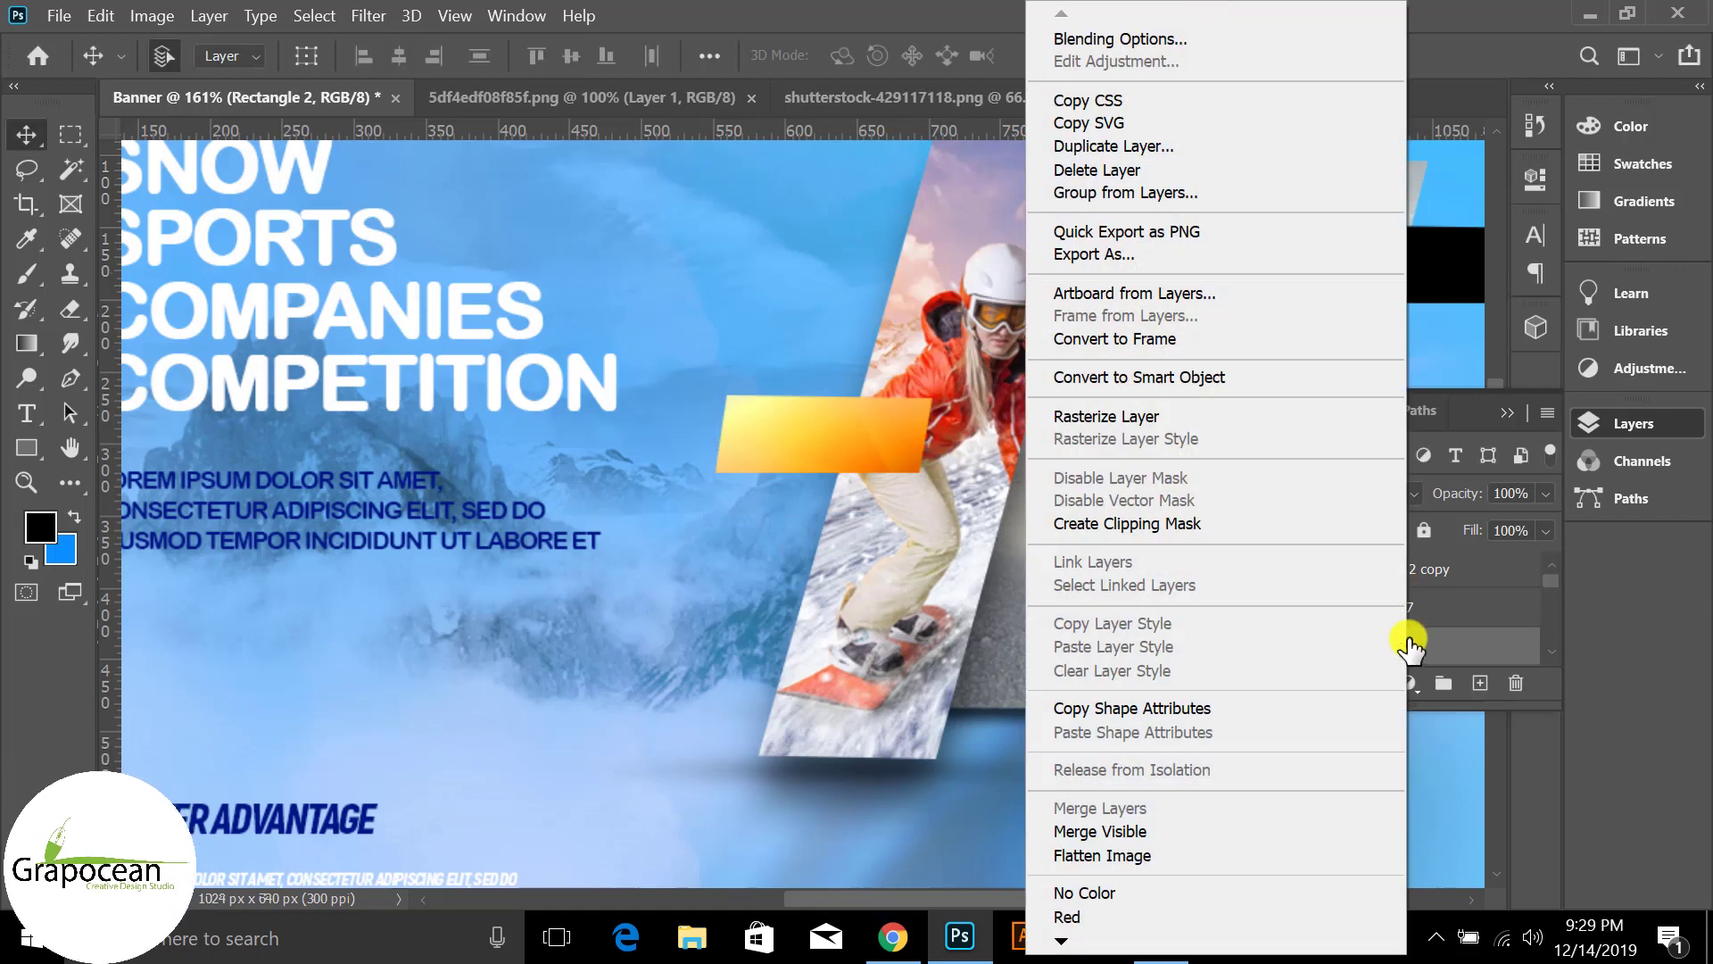
{"action": "left_click", "coordinate": [1169, 34]}
{"action": "left_click", "coordinate": [765, 759]}
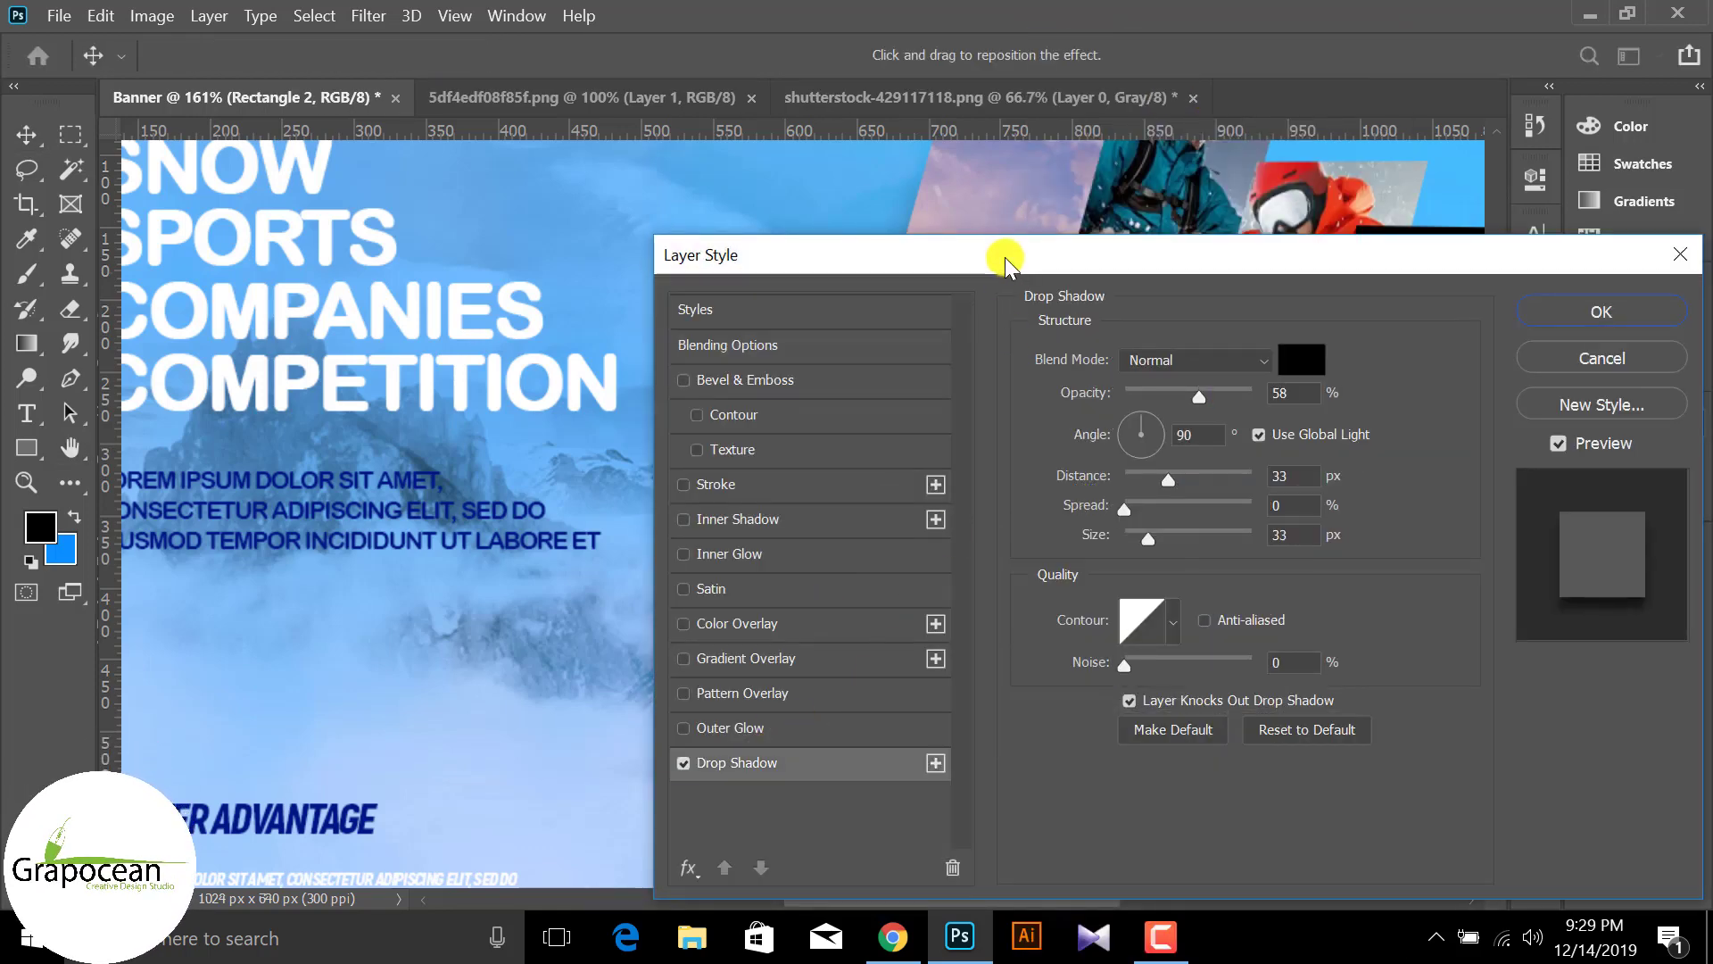
{"action": "mouse_move", "coordinate": [1006, 261]}
{"action": "left_mouse_down"}
{"action": "mouse_move", "coordinate": [1165, 605]}
{"action": "mouse_move", "coordinate": [1165, 514]}
{"action": "mouse_move", "coordinate": [1325, 310]}
{"action": "left_mouse_up"}
{"action": "left_click_drag", "start_coordinate": [1500, 433], "coordinate": [1488, 433]}
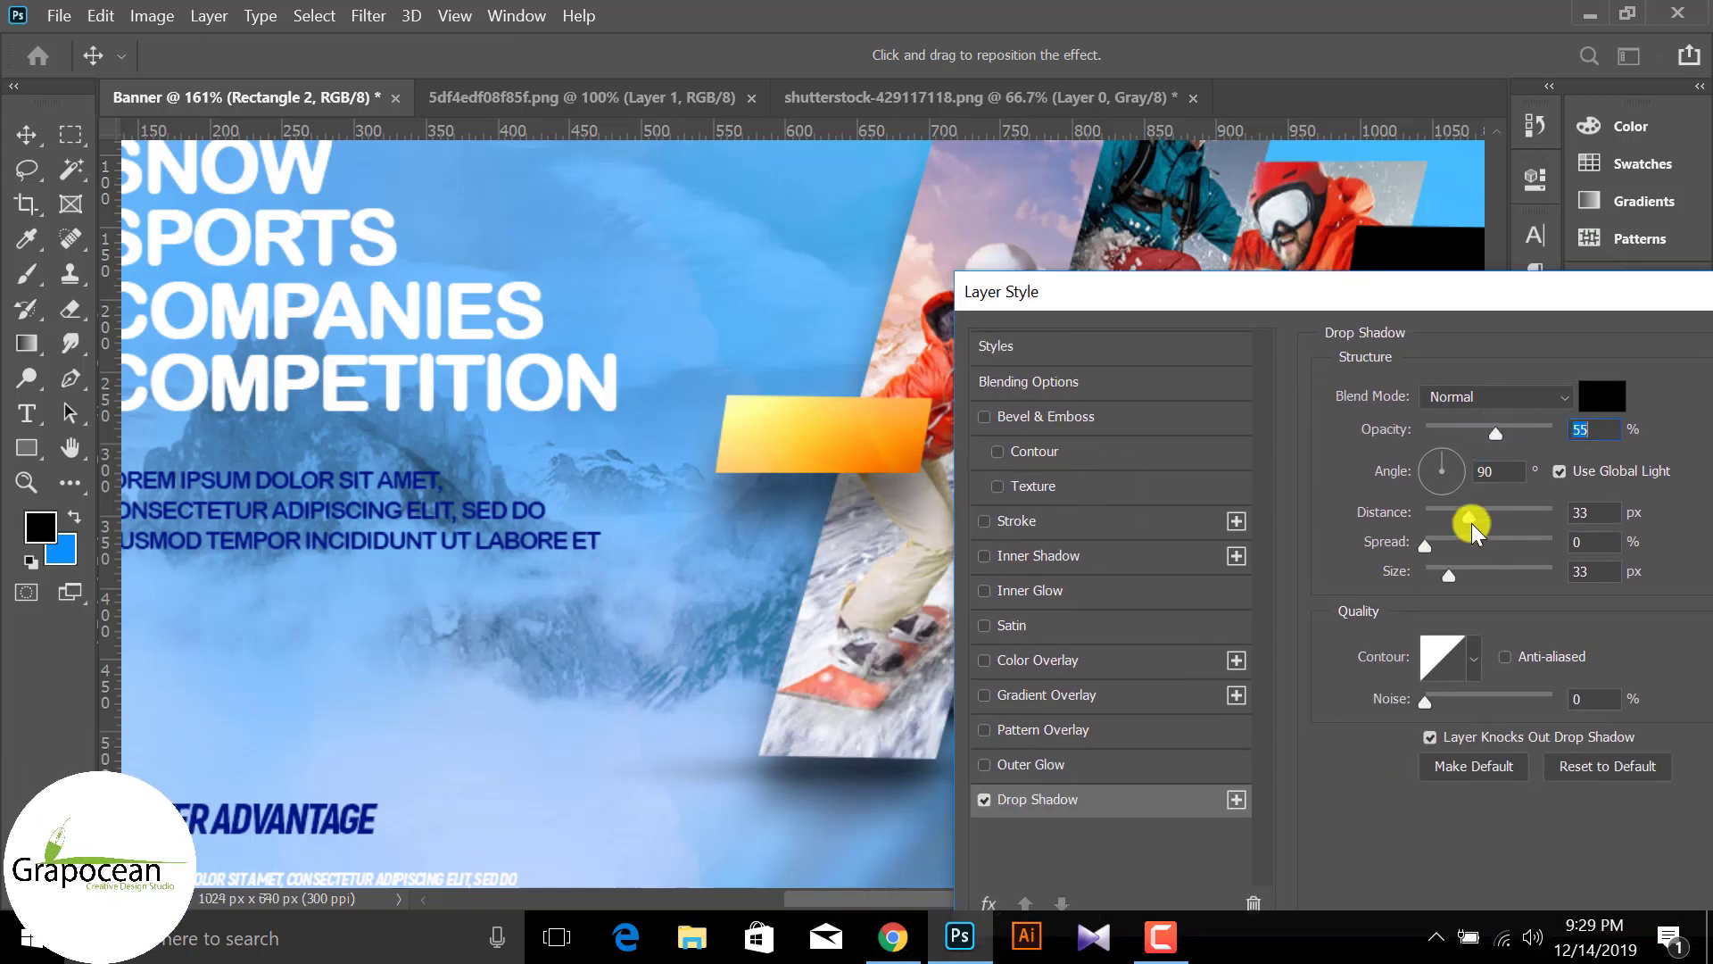
{"action": "left_click_drag", "start_coordinate": [1472, 530], "coordinate": [1447, 516]}
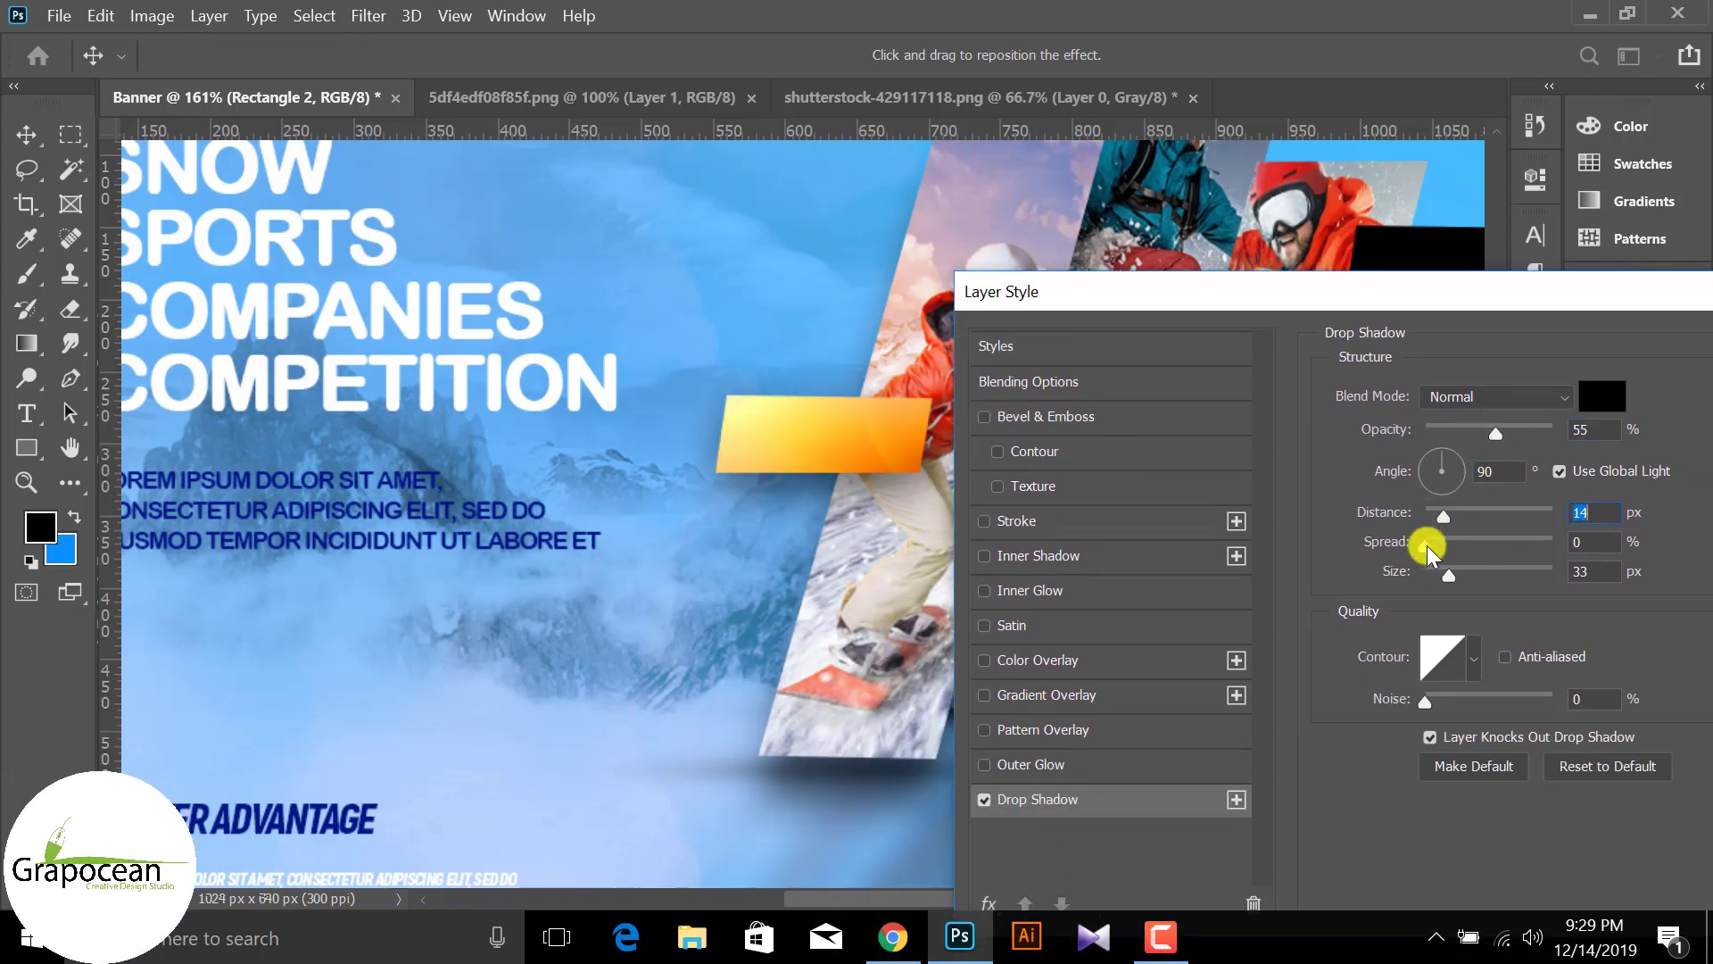
{"action": "left_click_drag", "start_coordinate": [1449, 573], "coordinate": [1436, 576]}
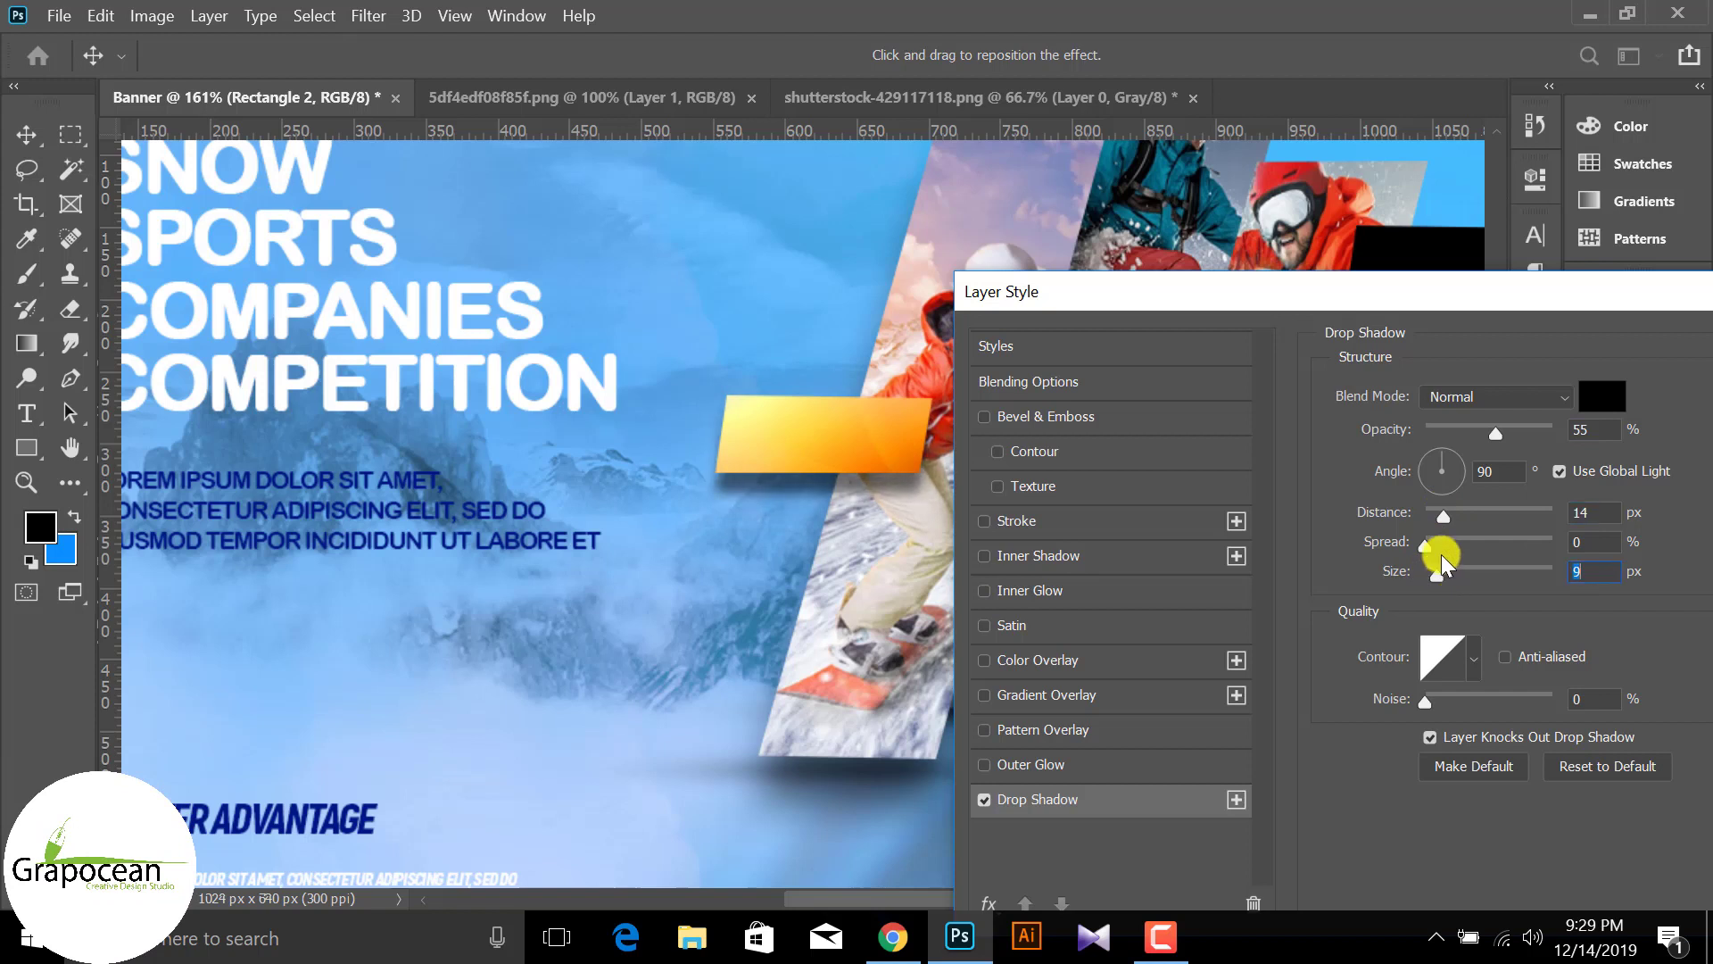
{"action": "left_click_drag", "start_coordinate": [1484, 435], "coordinate": [1466, 433]}
{"action": "left_click_drag", "start_coordinate": [1452, 526], "coordinate": [1437, 524]}
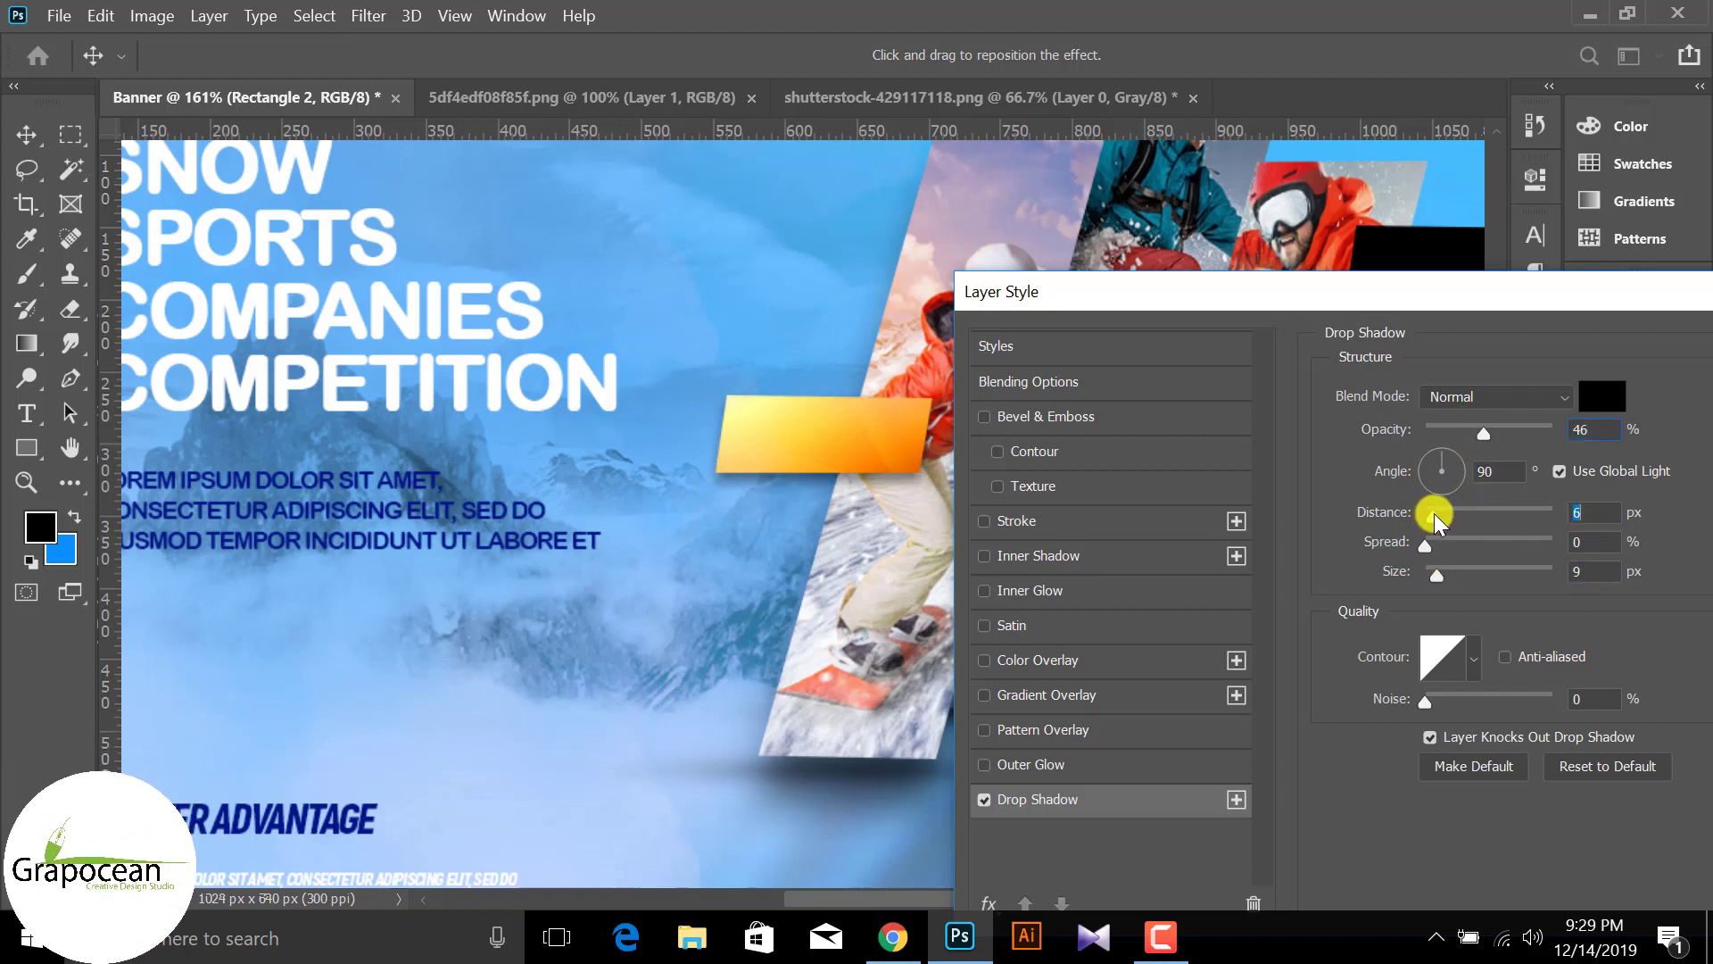
{"action": "left_click_drag", "start_coordinate": [1521, 292], "coordinate": [1434, 391]}
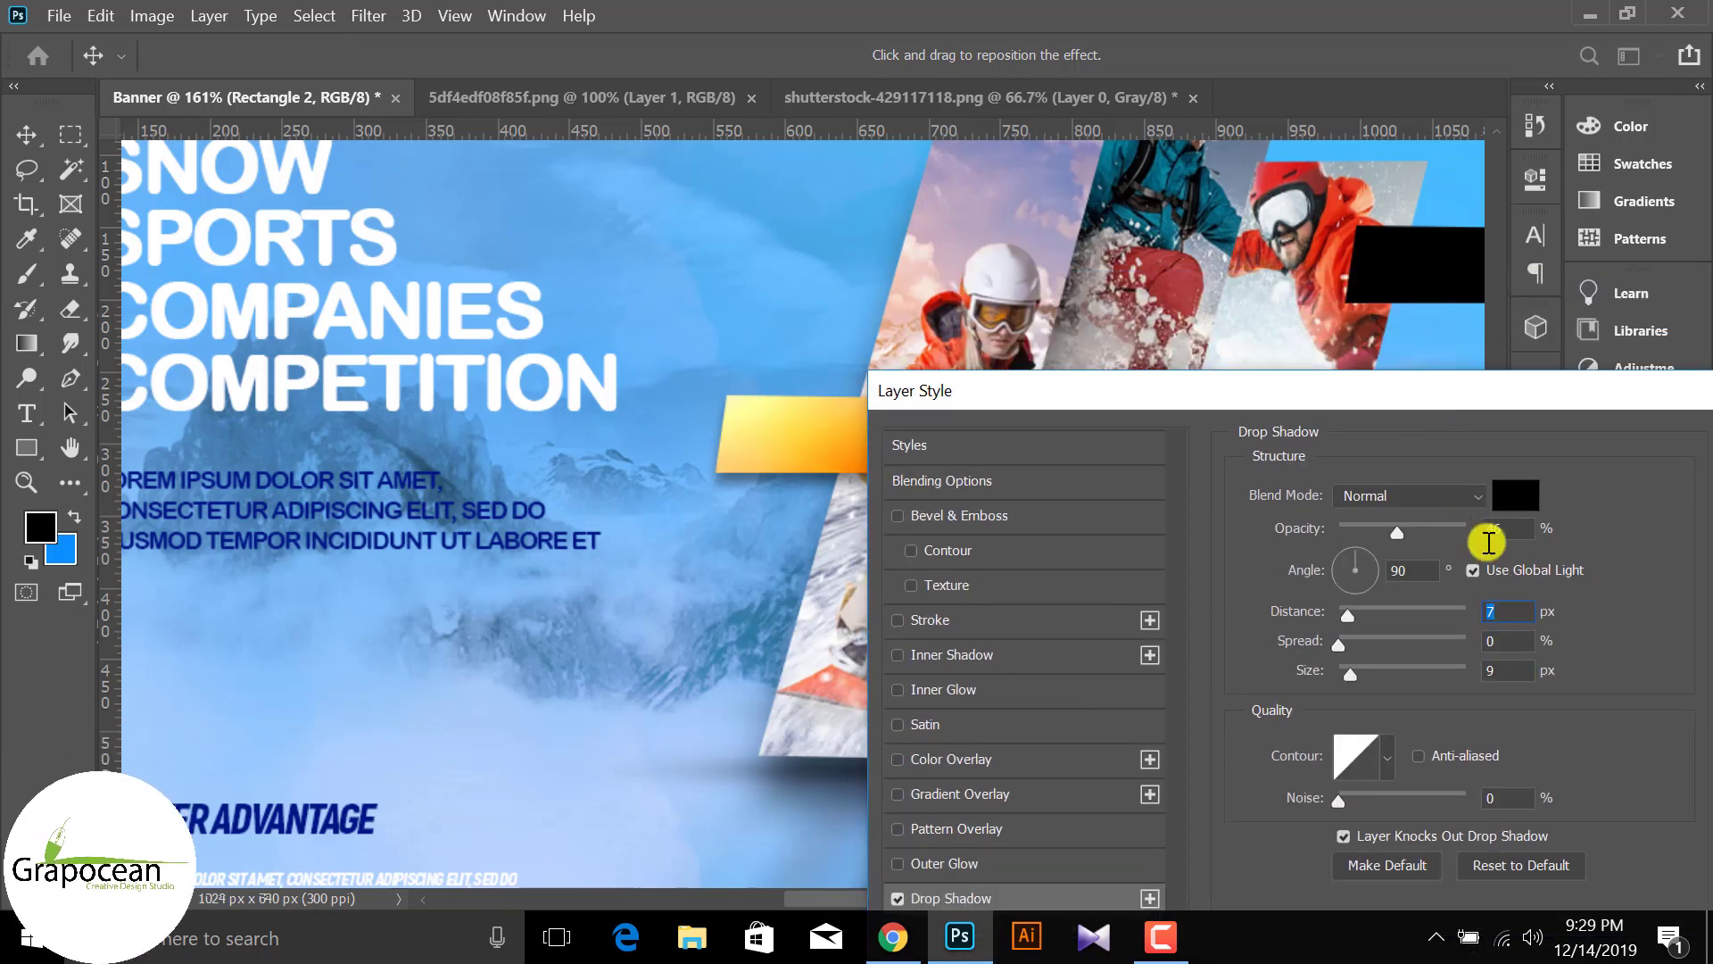
{"action": "left_click_drag", "start_coordinate": [1348, 610], "coordinate": [1357, 610]}
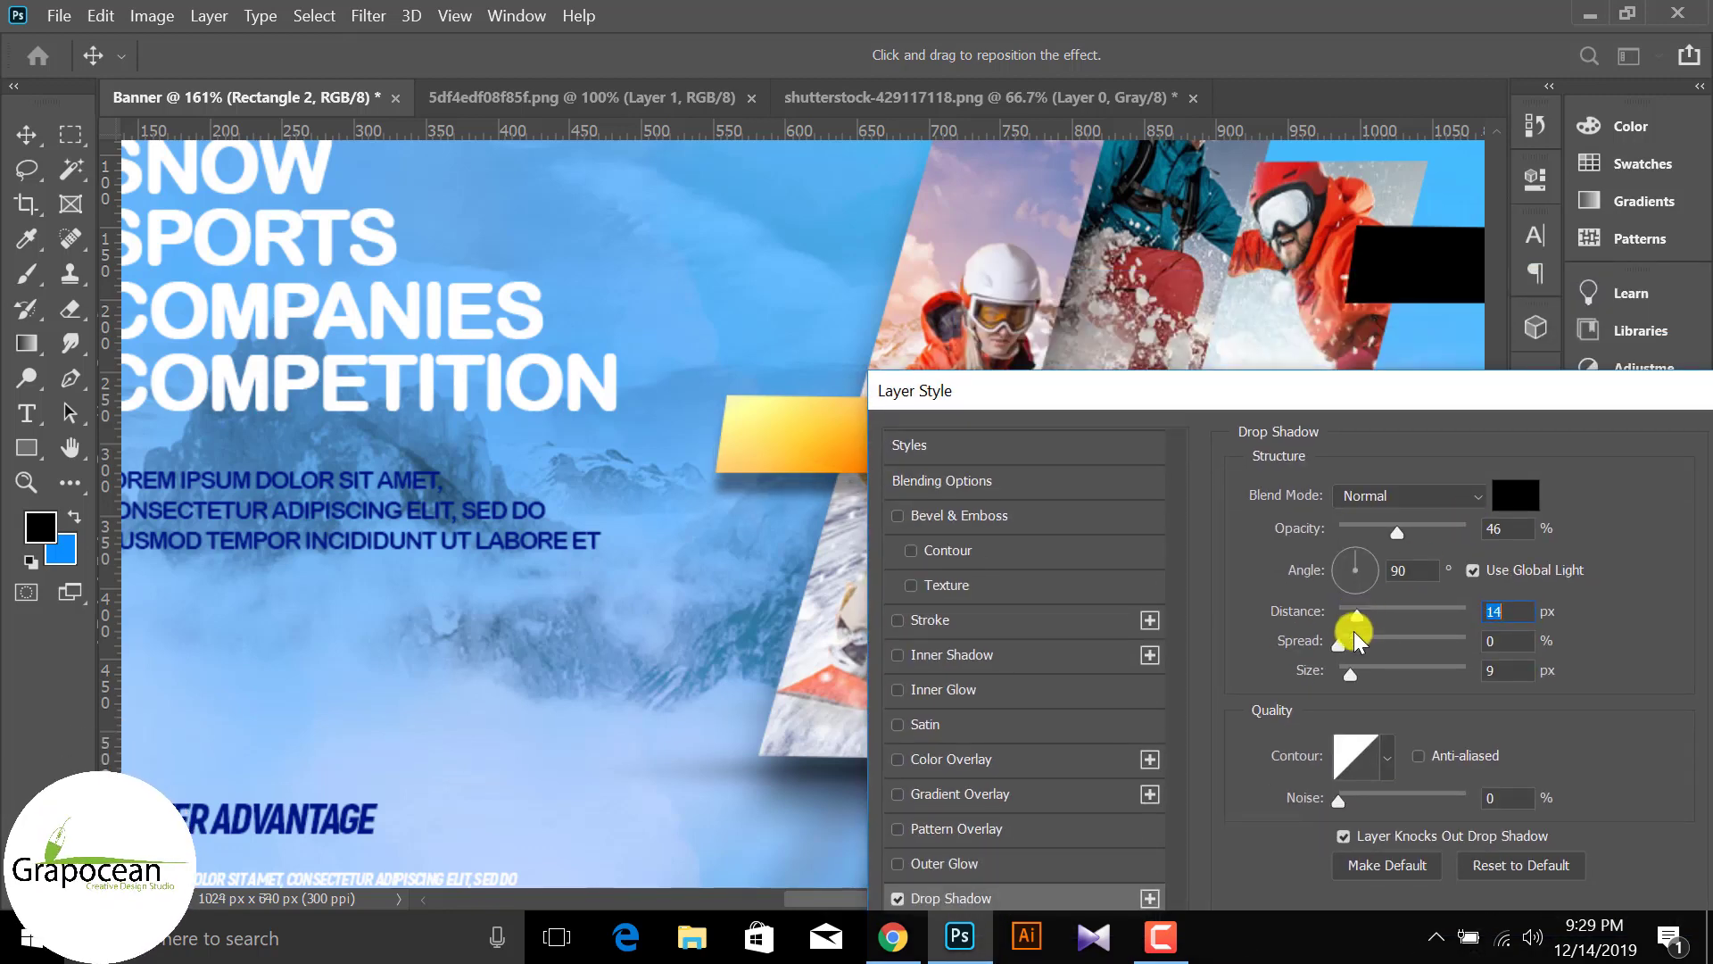
{"action": "left_click_drag", "start_coordinate": [1379, 671], "coordinate": [1350, 671]}
Step: Confirm the drop shadow and delete the upper-right black bar
{"action": "left_click", "coordinate": [1595, 700]}
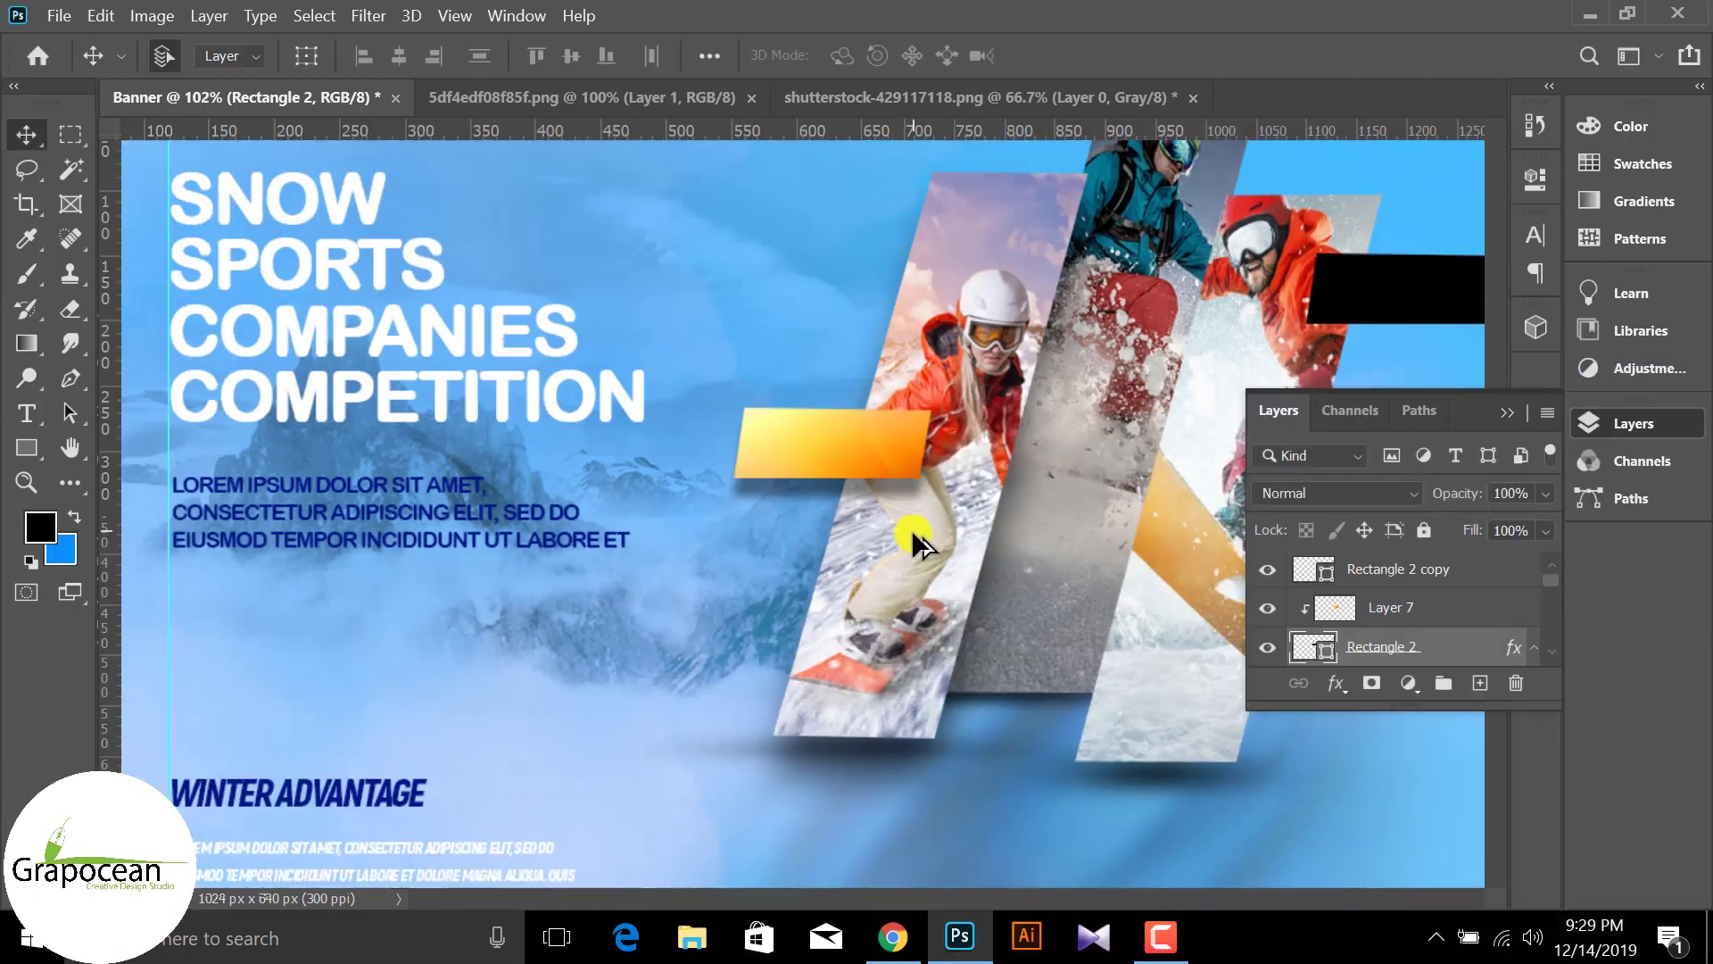
{"action": "scroll", "coordinate": [912, 529], "scroll_direction": "down", "scroll_amount": 3}
{"action": "left_click", "coordinate": [1150, 394]}
{"action": "key", "text": "Delete"}
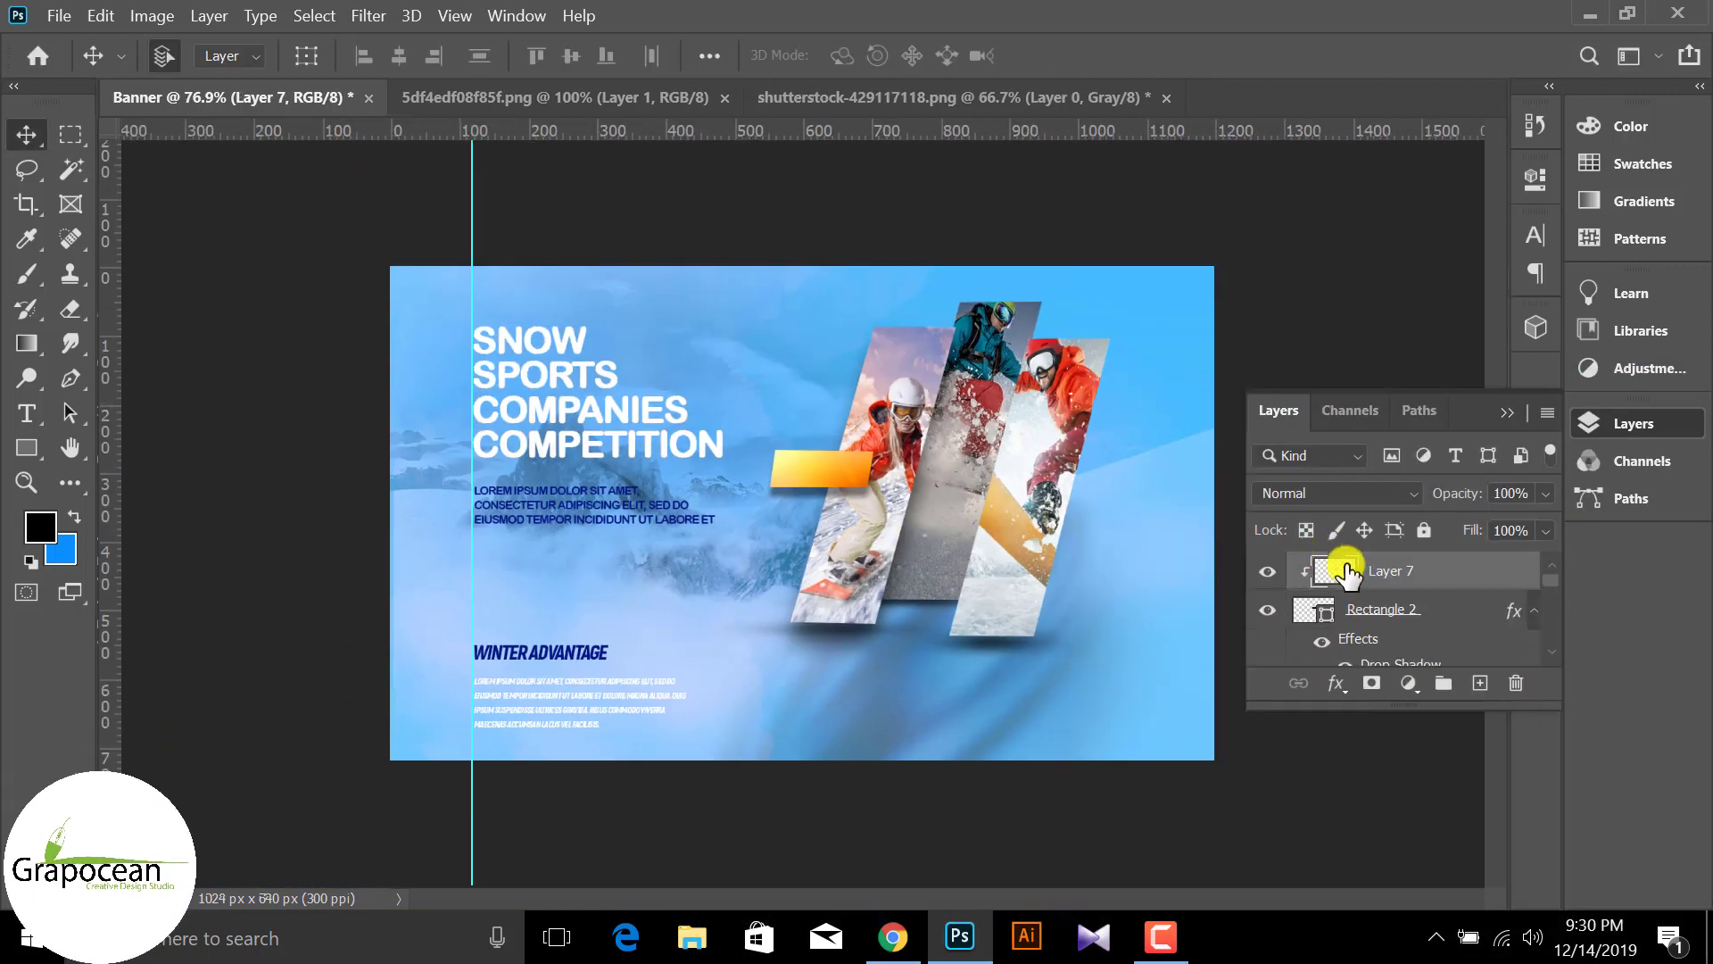
Step: Duplicate the orange bar onto the right photo strip and apply its transform
{"action": "left_click", "coordinate": [1158, 580]}
{"action": "left_click_drag", "start_coordinate": [972, 517], "coordinate": [1160, 396]}
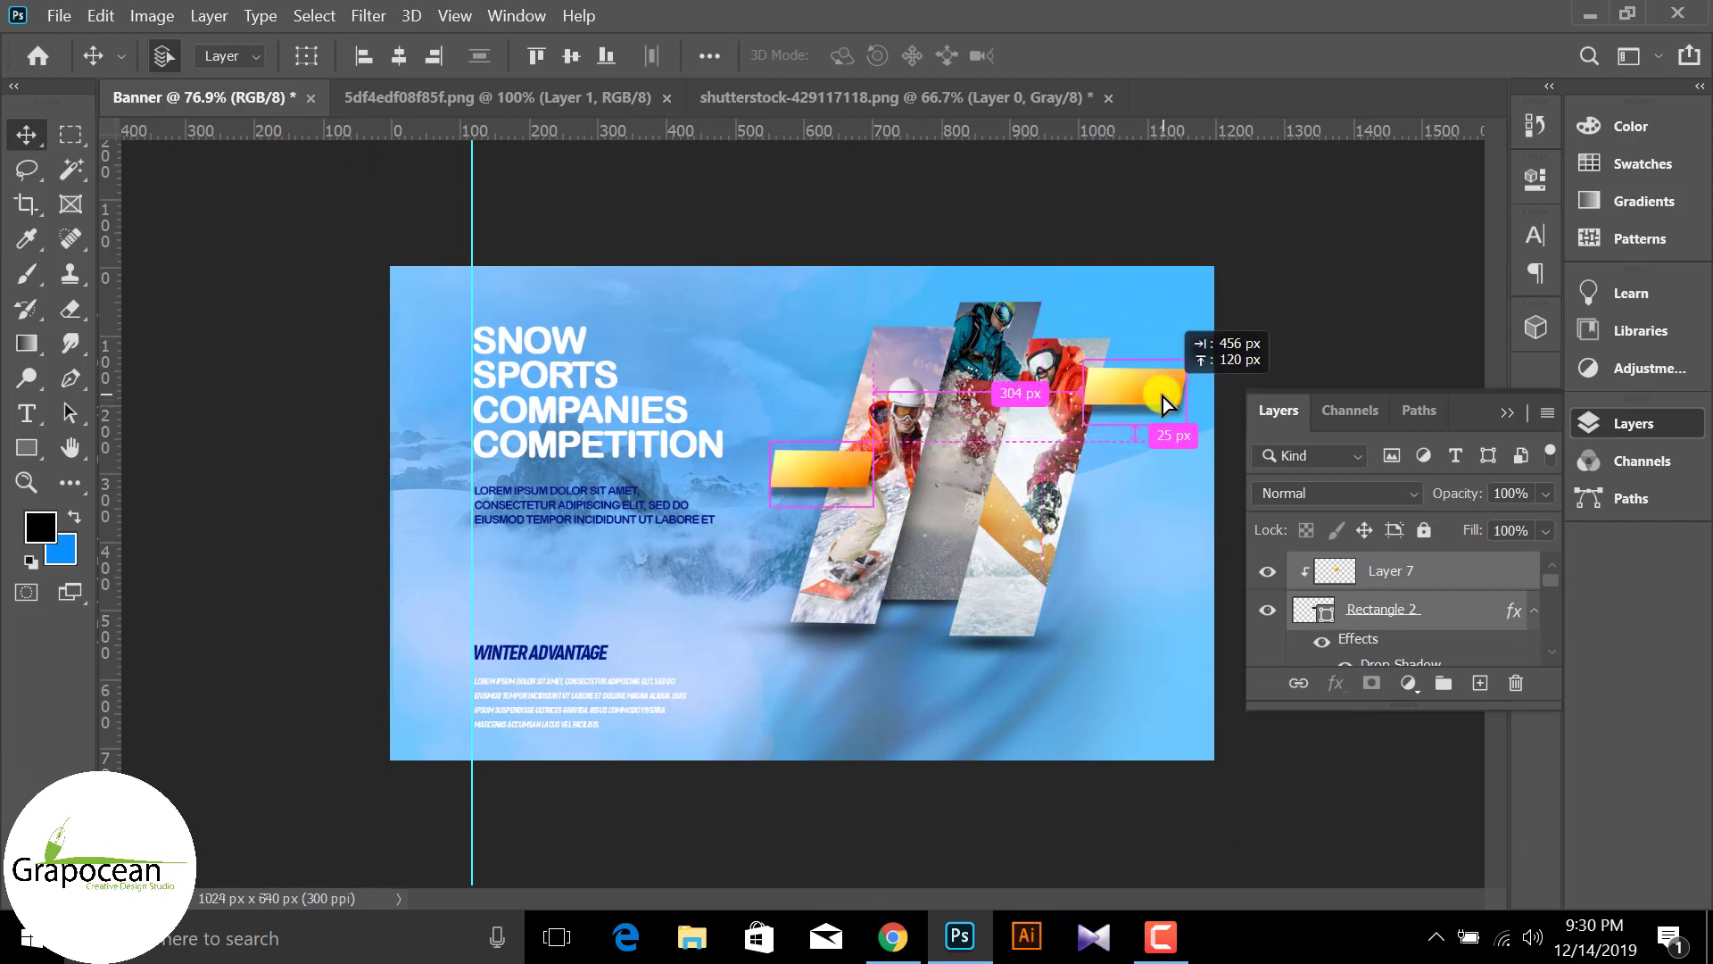
{"action": "left_click", "coordinate": [1347, 576]}
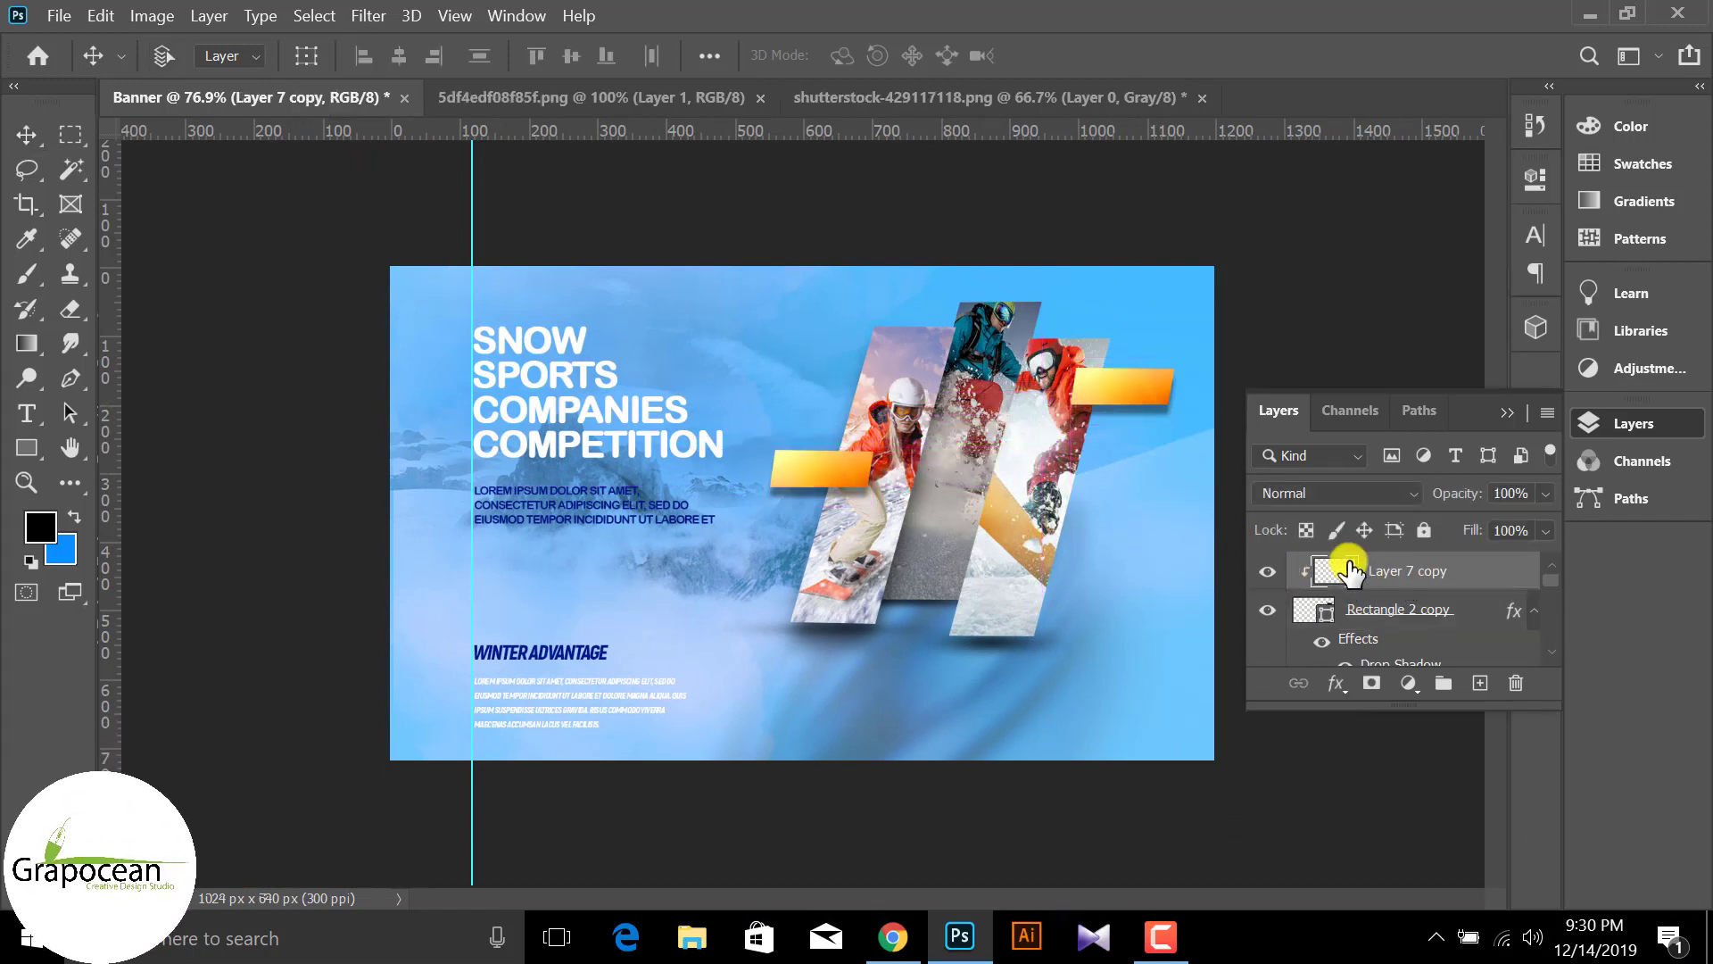
{"action": "key", "text": "ctrl+t"}
{"action": "left_click", "coordinate": [1278, 56]}
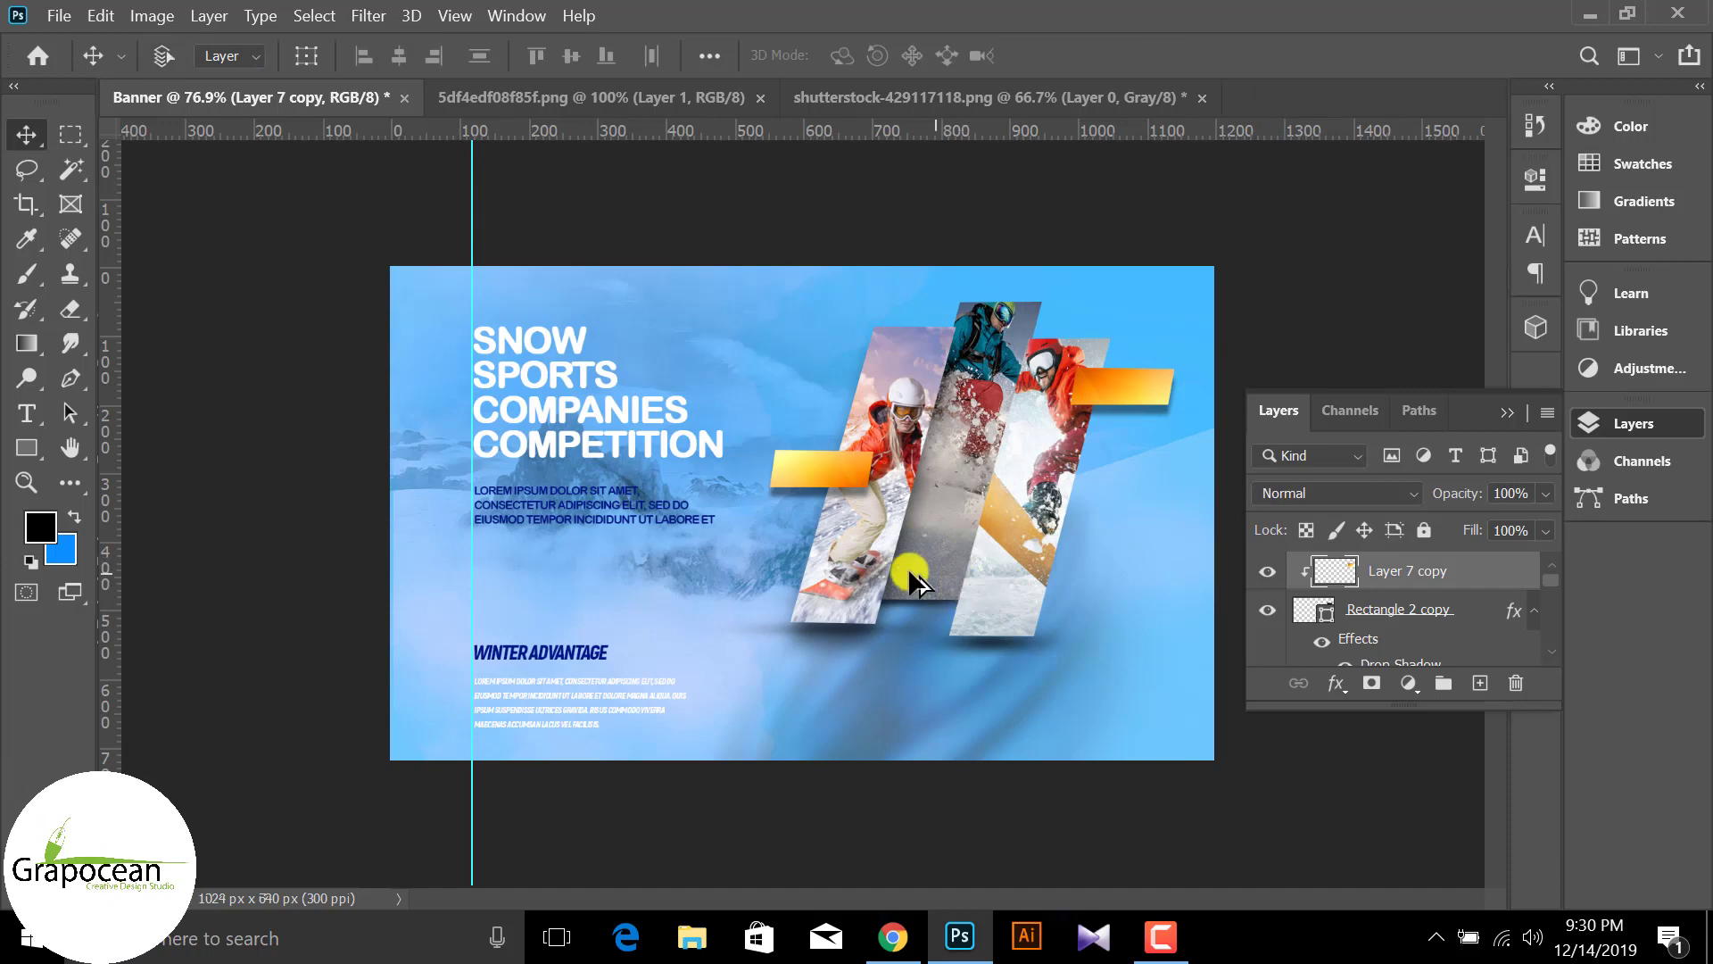
{"action": "scroll", "coordinate": [821, 513], "scroll_direction": "up", "scroll_amount": 2}
Step: Type the price text '20$' on the left bar and enlarge it to 11 pt
{"action": "key", "text": "t"}
{"action": "key", "text": "ctrl+shift+alt+n"}
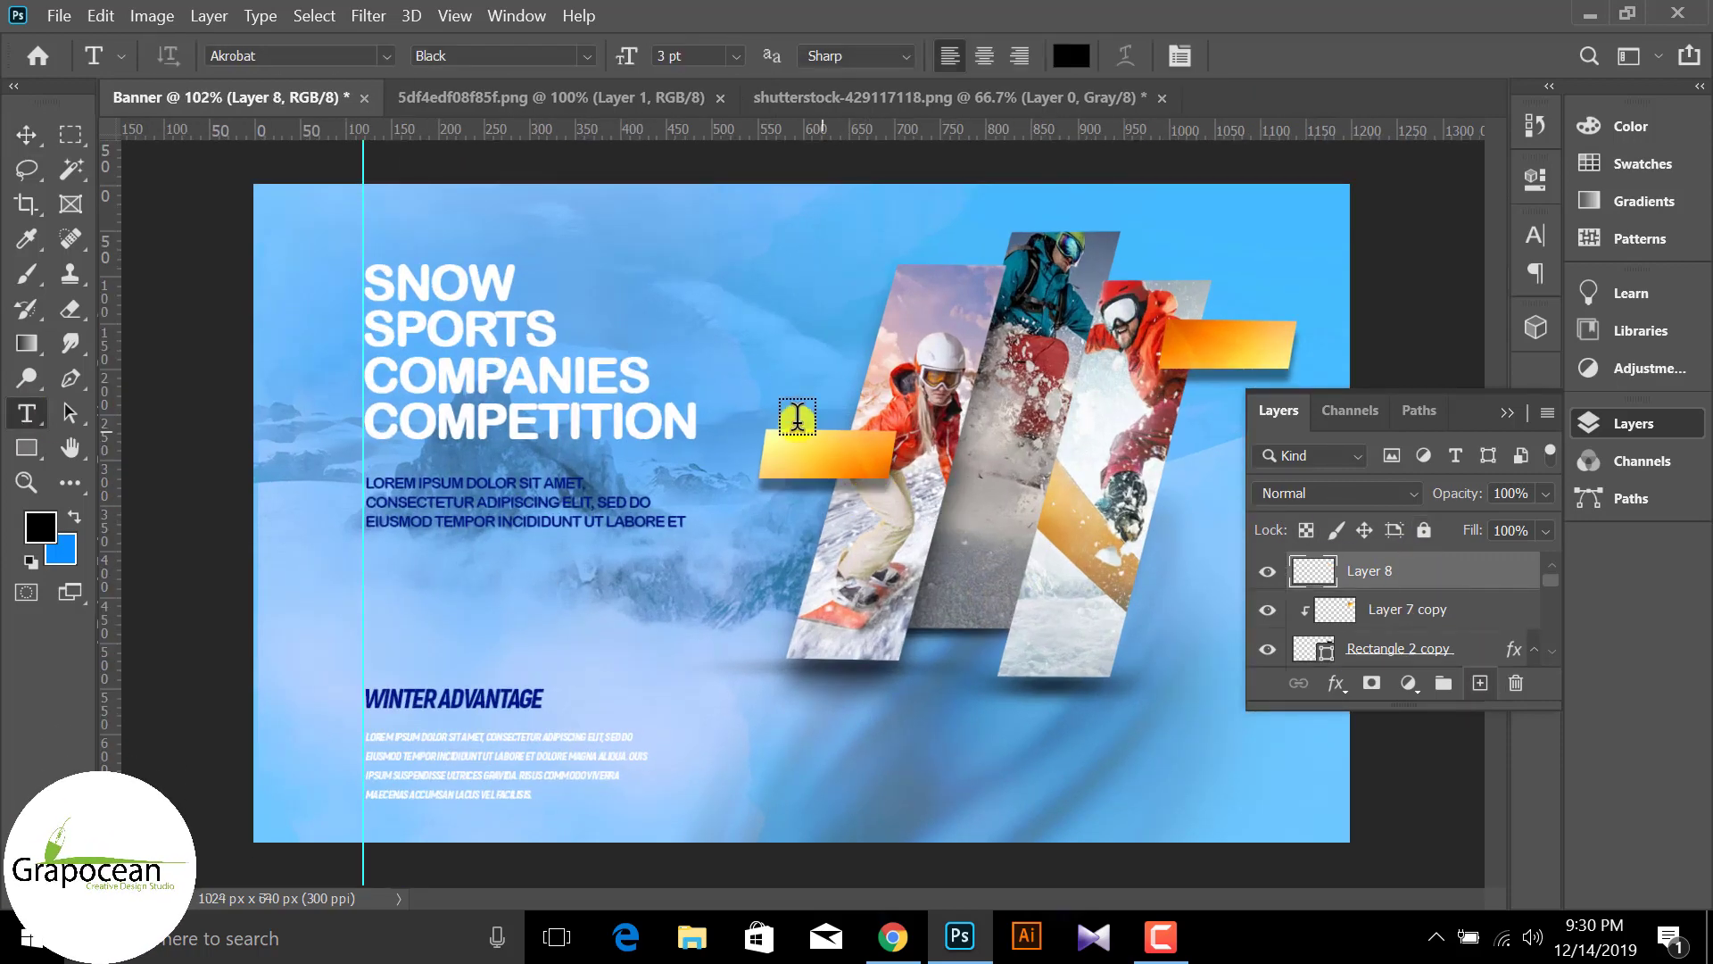
{"action": "type", "text": "20"}
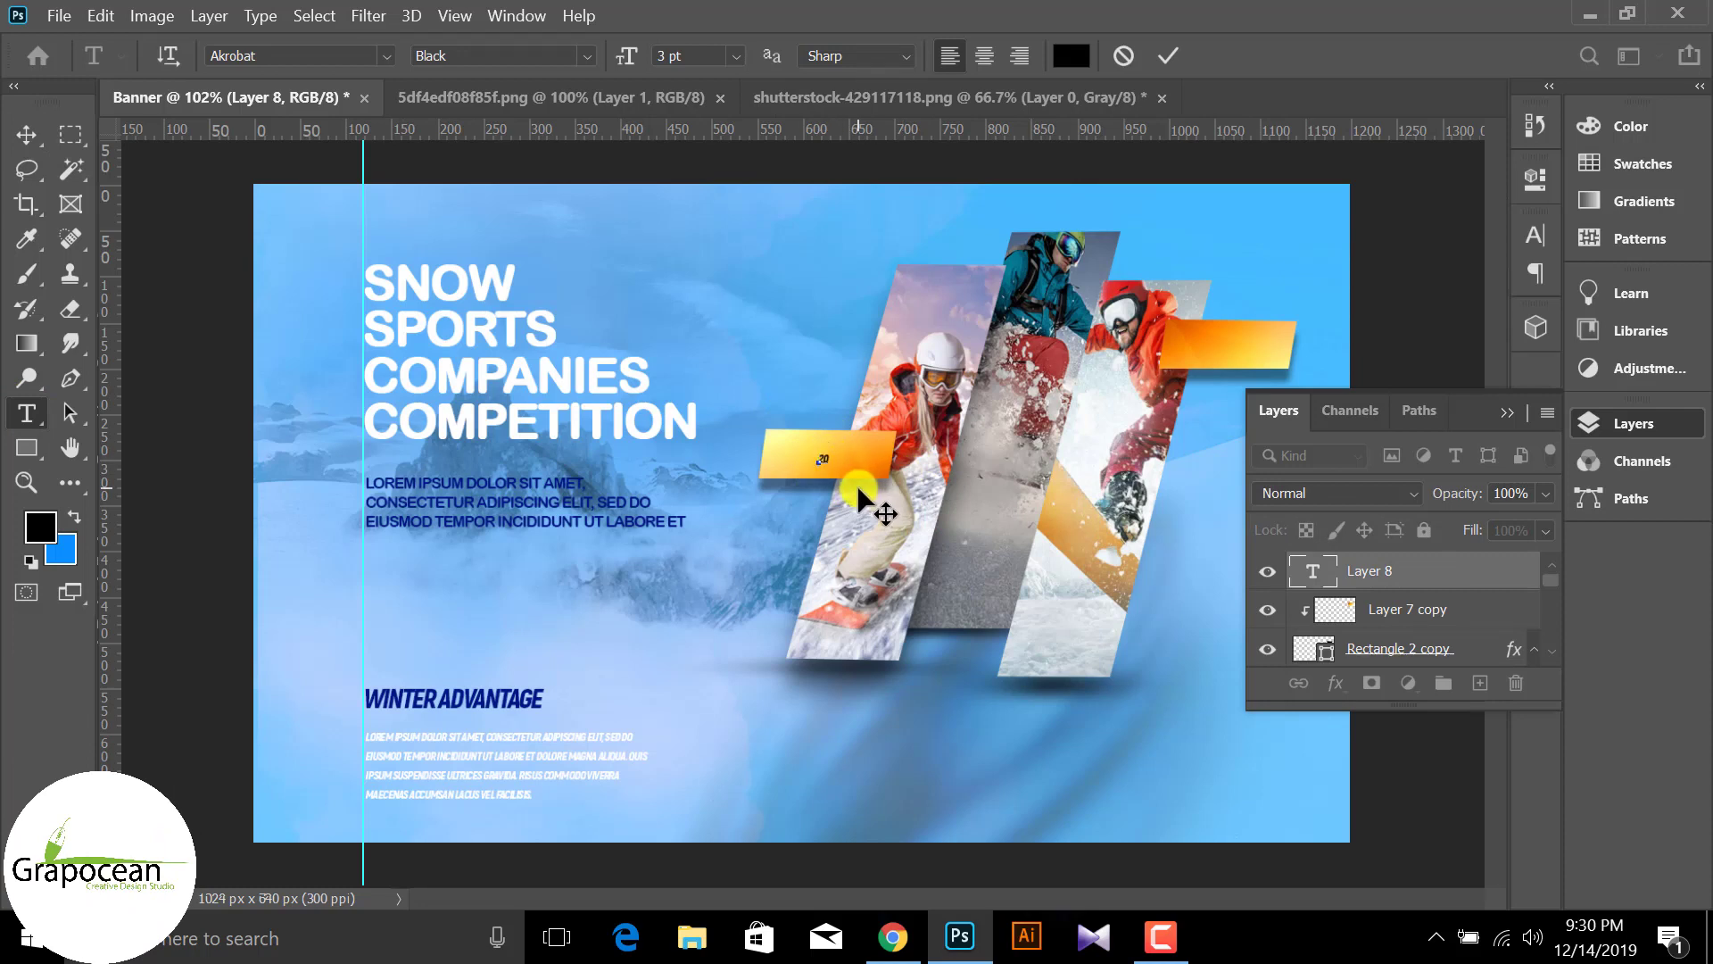
{"action": "type", "text": "$"}
{"action": "key", "text": "ctrl+a"}
{"action": "left_click_drag", "start_coordinate": [625, 56], "coordinate": [634, 62]}
Step: Make the price text white and position it on the orange bar
{"action": "left_click", "coordinate": [1067, 61]}
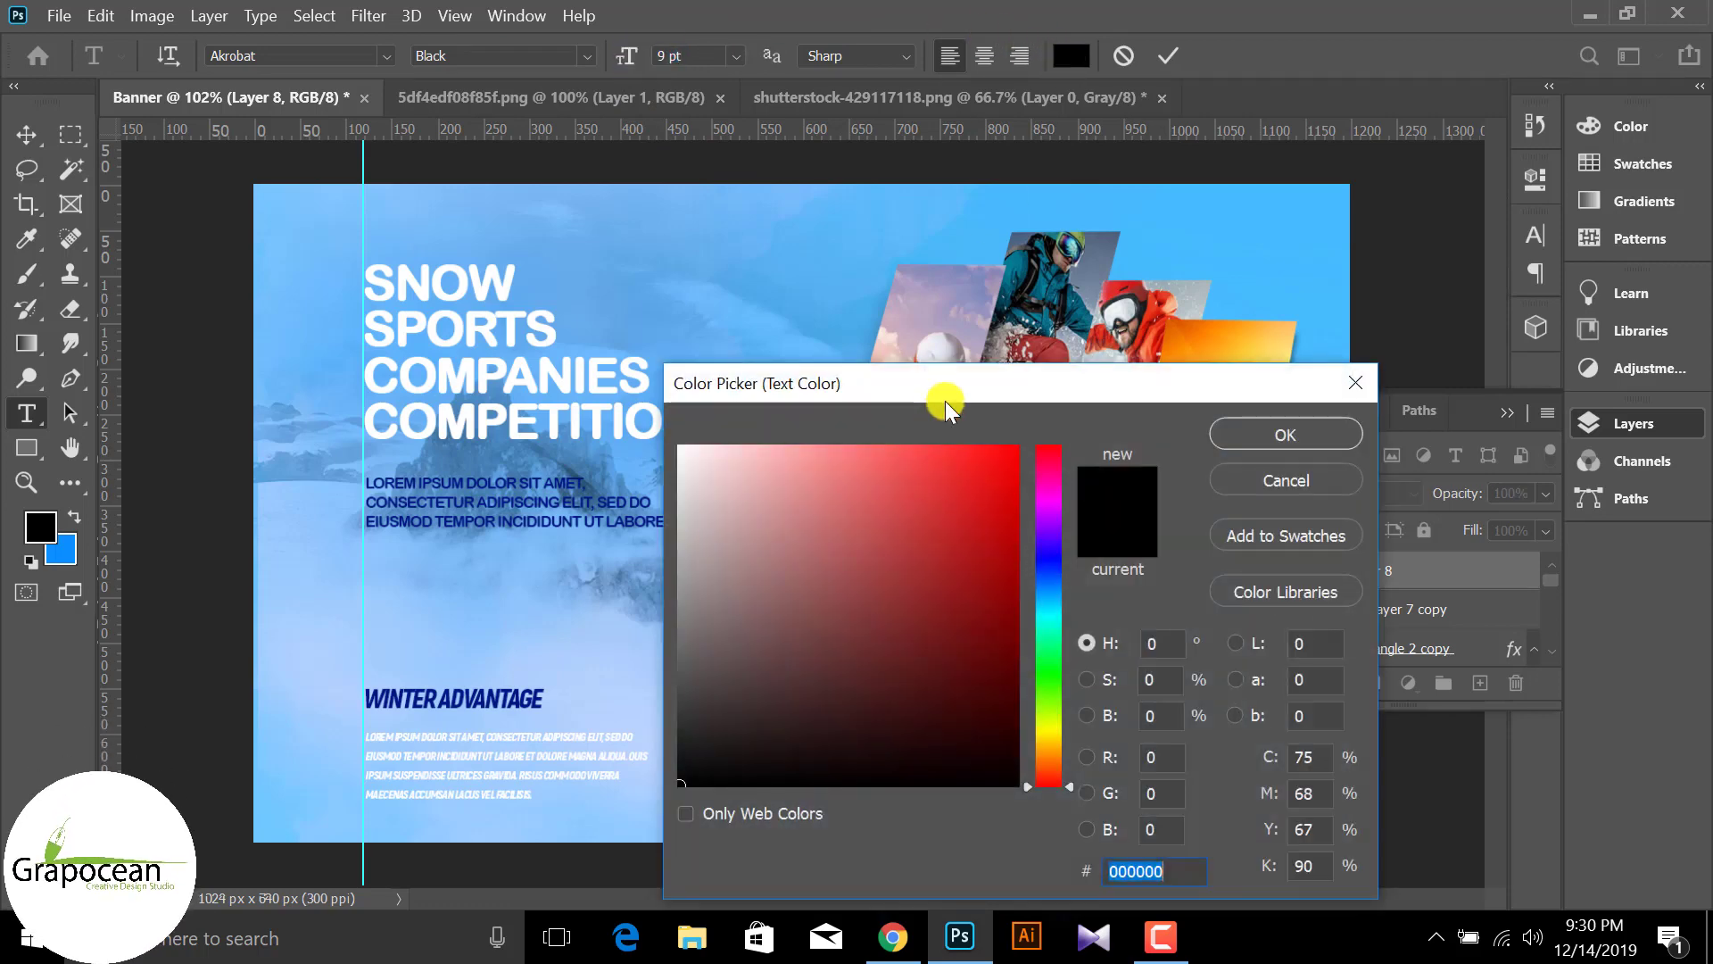
{"action": "left_click_drag", "start_coordinate": [948, 393], "coordinate": [1197, 524]}
{"action": "mouse_move", "coordinate": [1048, 670]}
{"action": "left_mouse_down"}
{"action": "mouse_move", "coordinate": [773, 489]}
{"action": "mouse_move", "coordinate": [812, 462]}
{"action": "left_mouse_up"}
{"action": "left_click", "coordinate": [1479, 589]}
{"action": "left_click", "coordinate": [26, 134]}
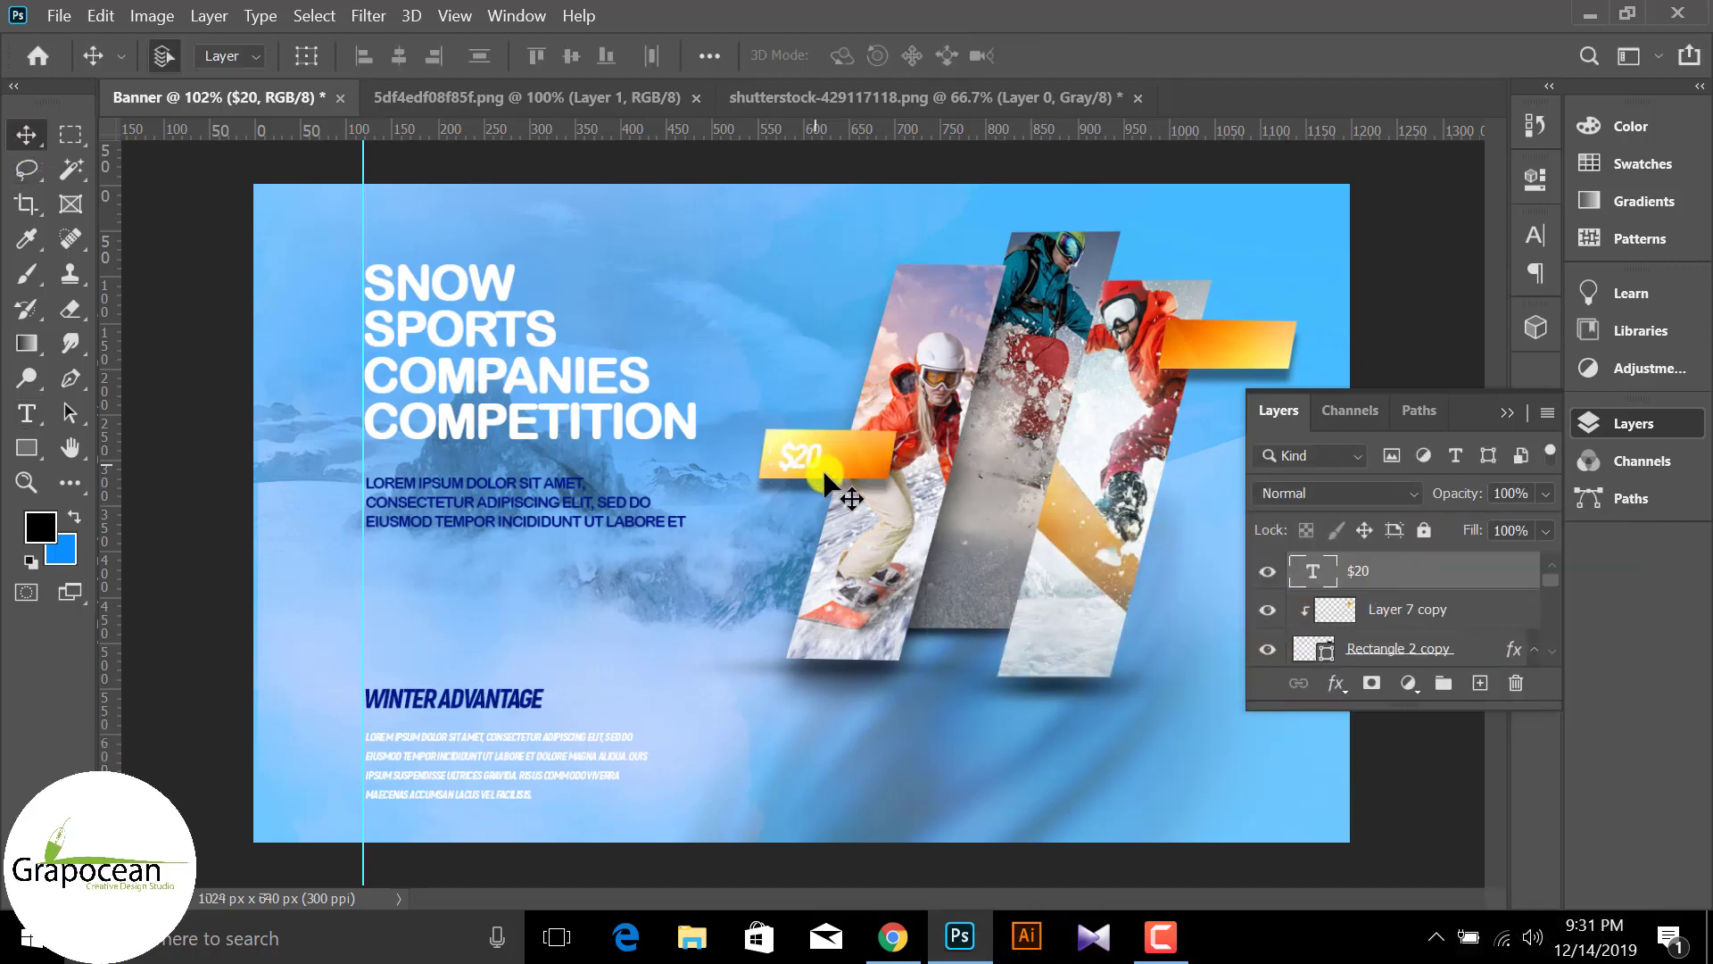
{"action": "scroll", "coordinate": [823, 473], "scroll_direction": "up", "scroll_amount": 4, "text": "alt"}
Step: Set the $20 price text in the Bebas font
{"action": "left_click", "coordinate": [26, 413]}
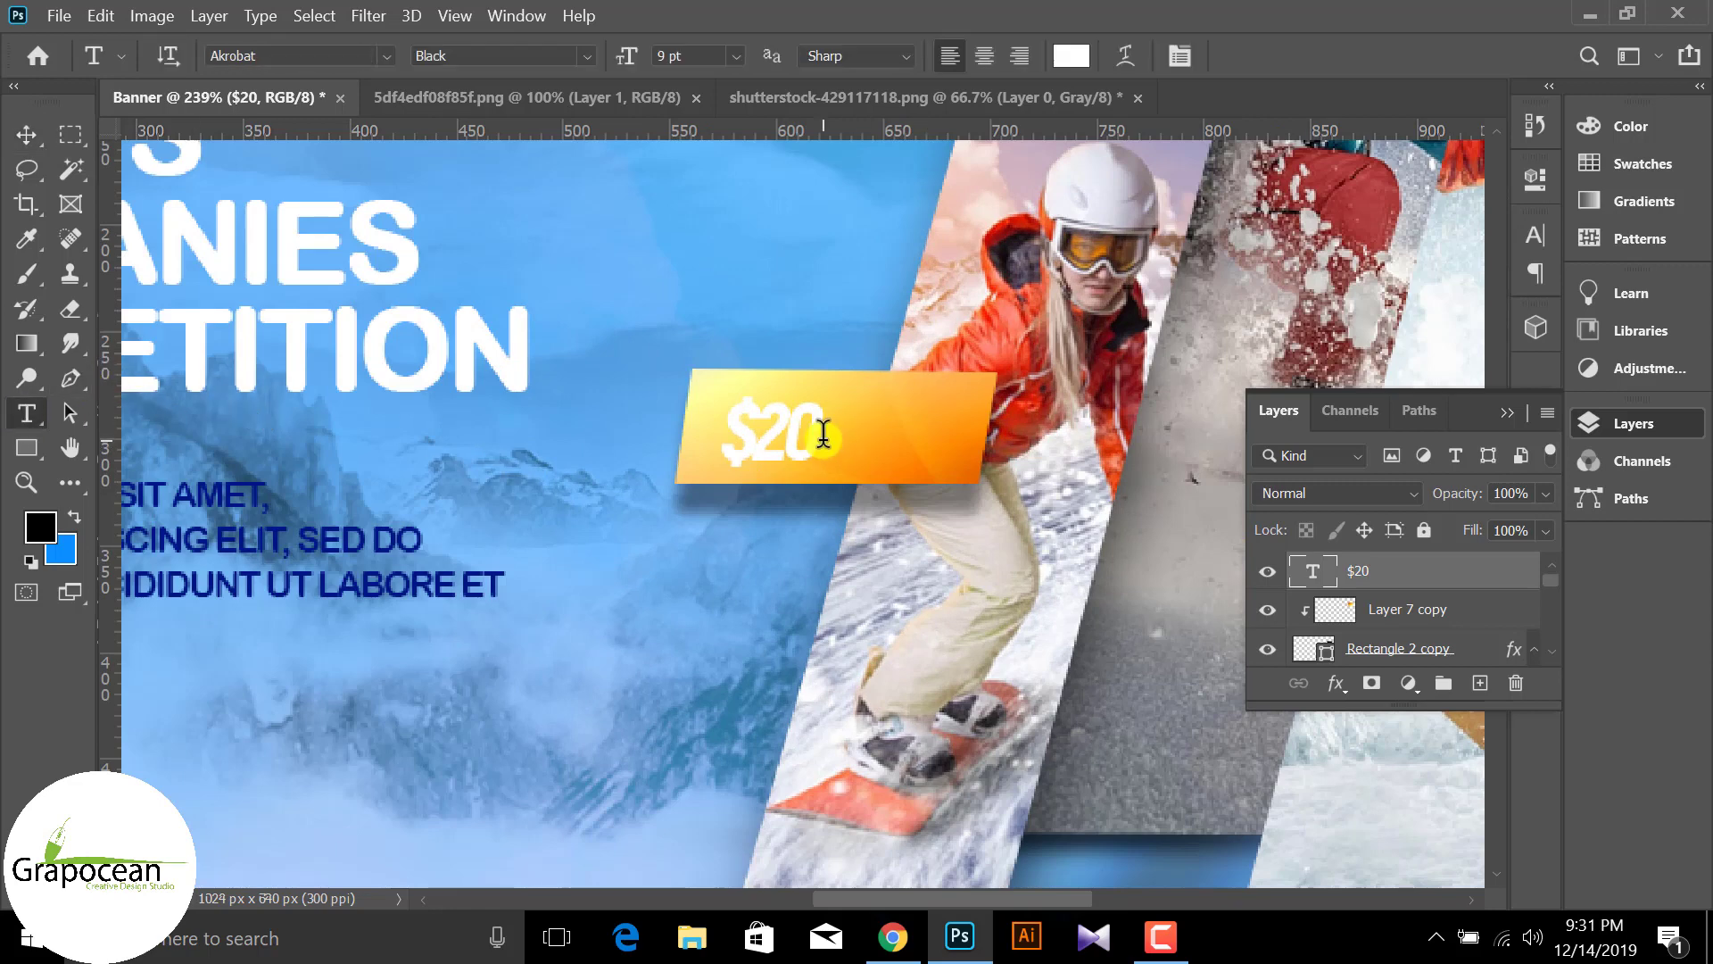
{"action": "double_click", "coordinate": [807, 433]}
{"action": "left_click", "coordinate": [313, 51]}
{"action": "left_click", "coordinate": [386, 56]}
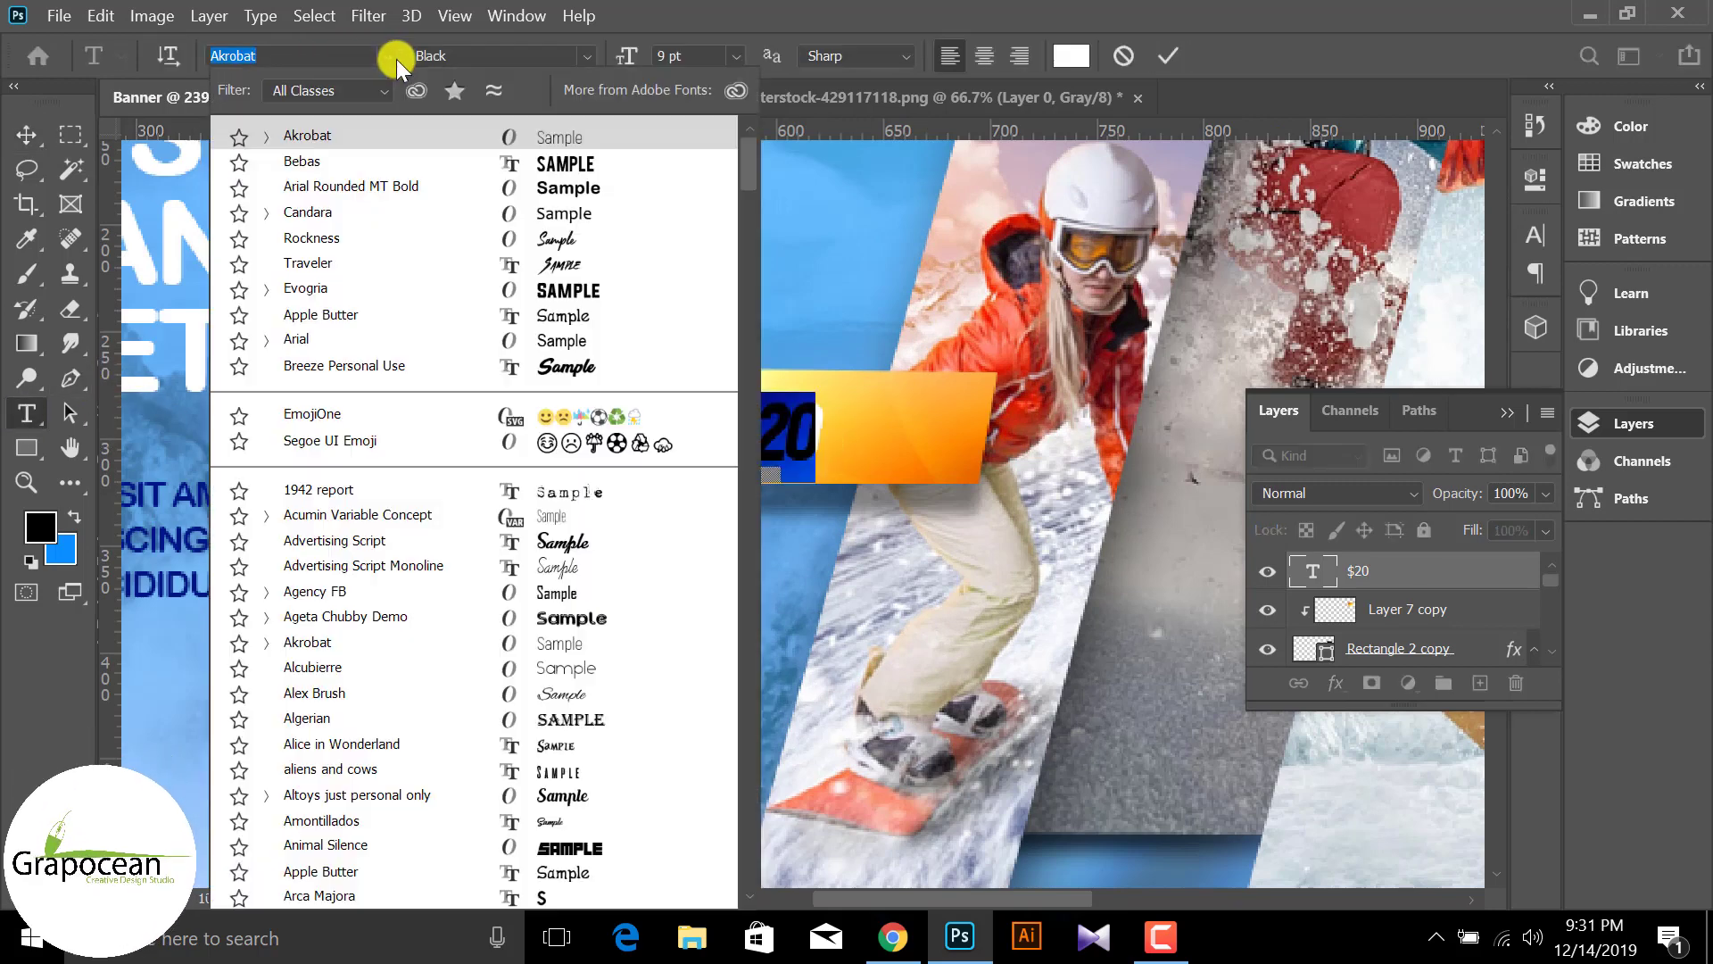
{"action": "left_click", "coordinate": [474, 169]}
{"action": "left_click", "coordinate": [26, 133]}
Step: Copy the price label onto the right orange bar and edit it to read $25
{"action": "scroll", "coordinate": [778, 458], "scroll_direction": "down", "scroll_amount": 3, "text": "alt"}
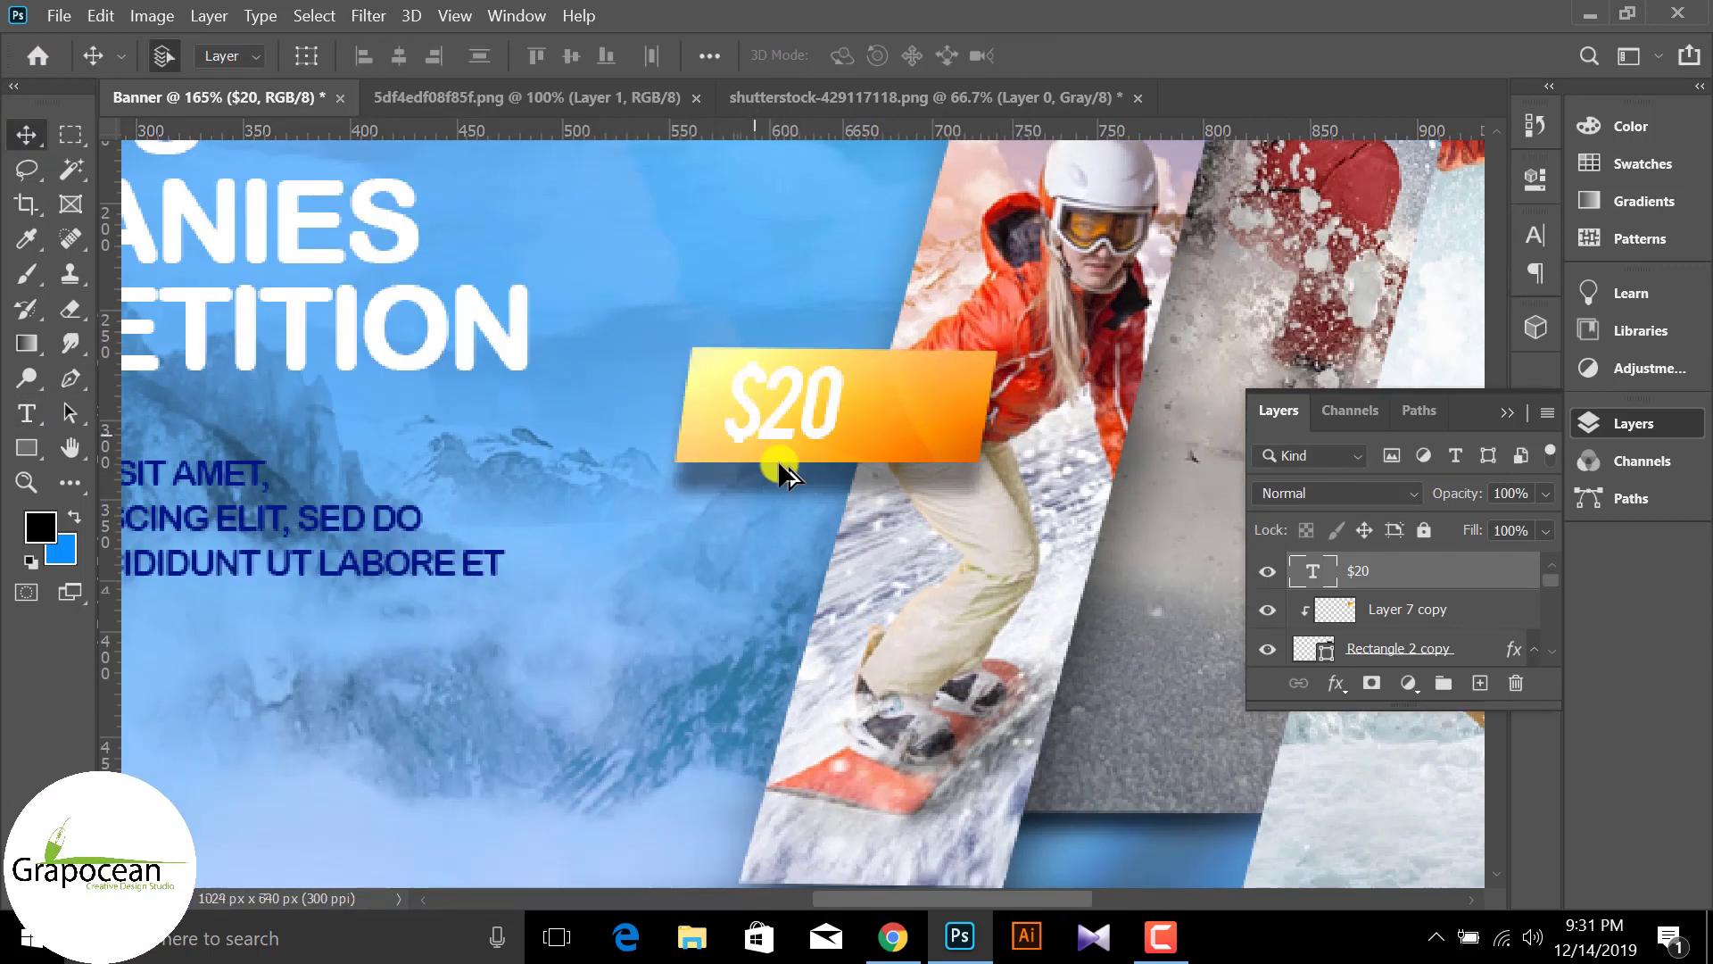
{"action": "scroll", "coordinate": [822, 458], "scroll_direction": "down", "scroll_amount": 1, "text": "alt"}
{"action": "left_click_drag", "start_coordinate": [822, 459], "coordinate": [1225, 344], "text": "alt"}
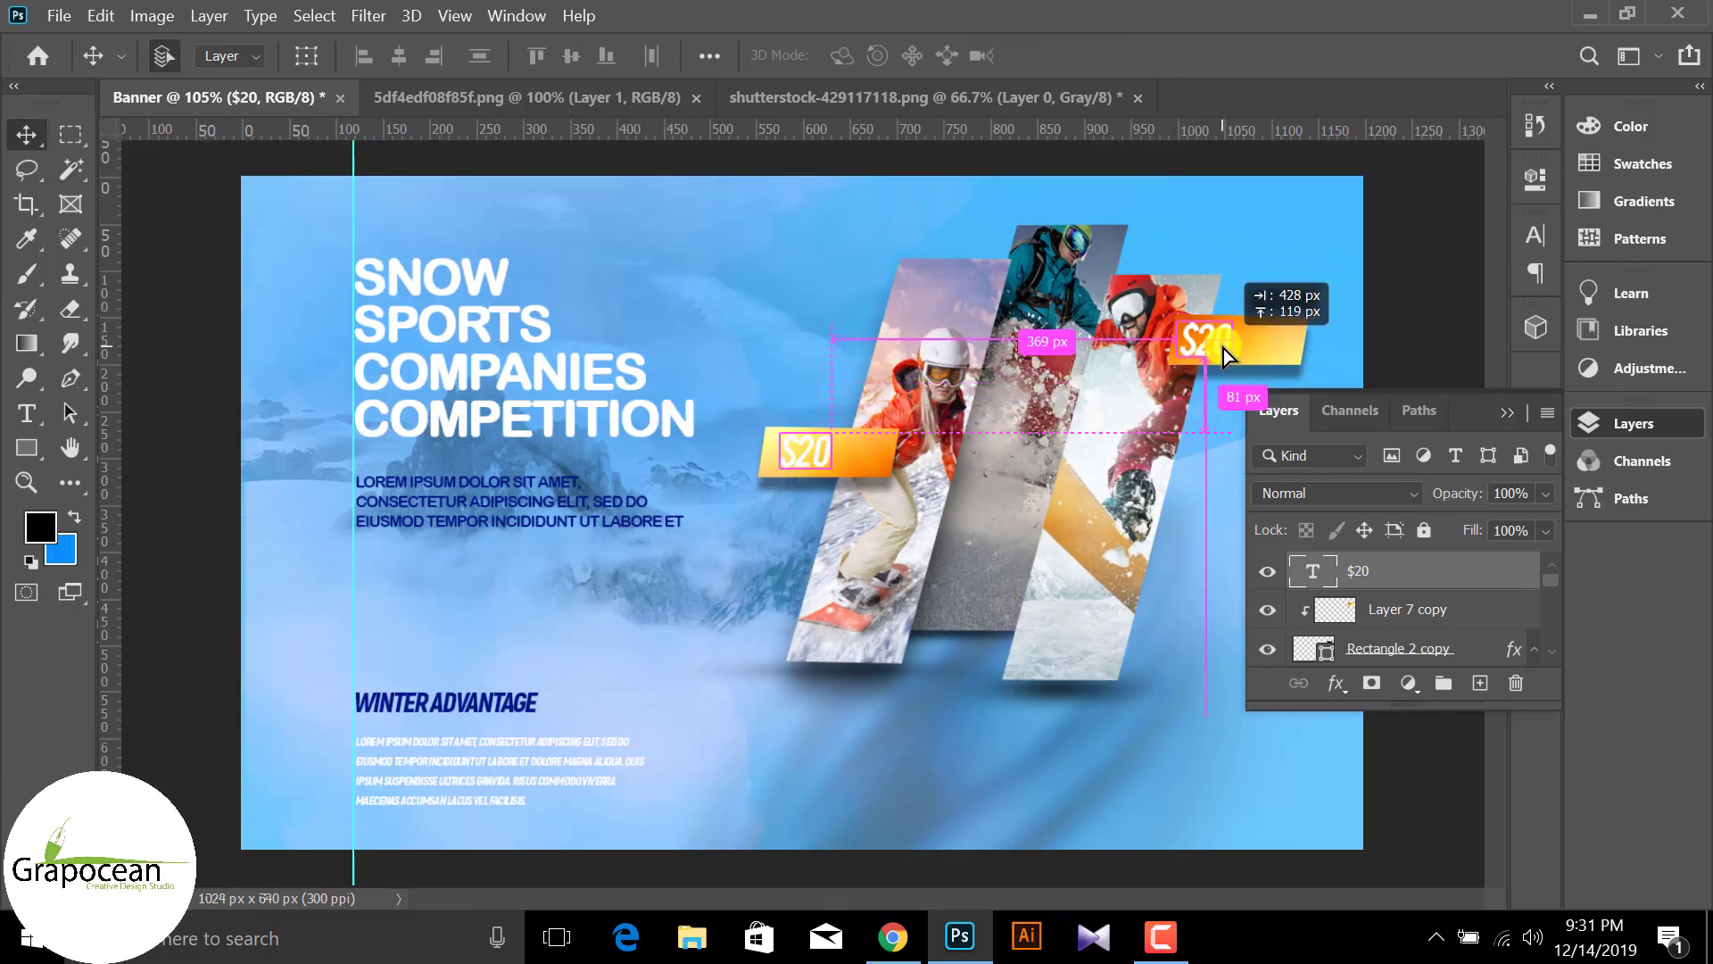
{"action": "left_click", "coordinate": [26, 413]}
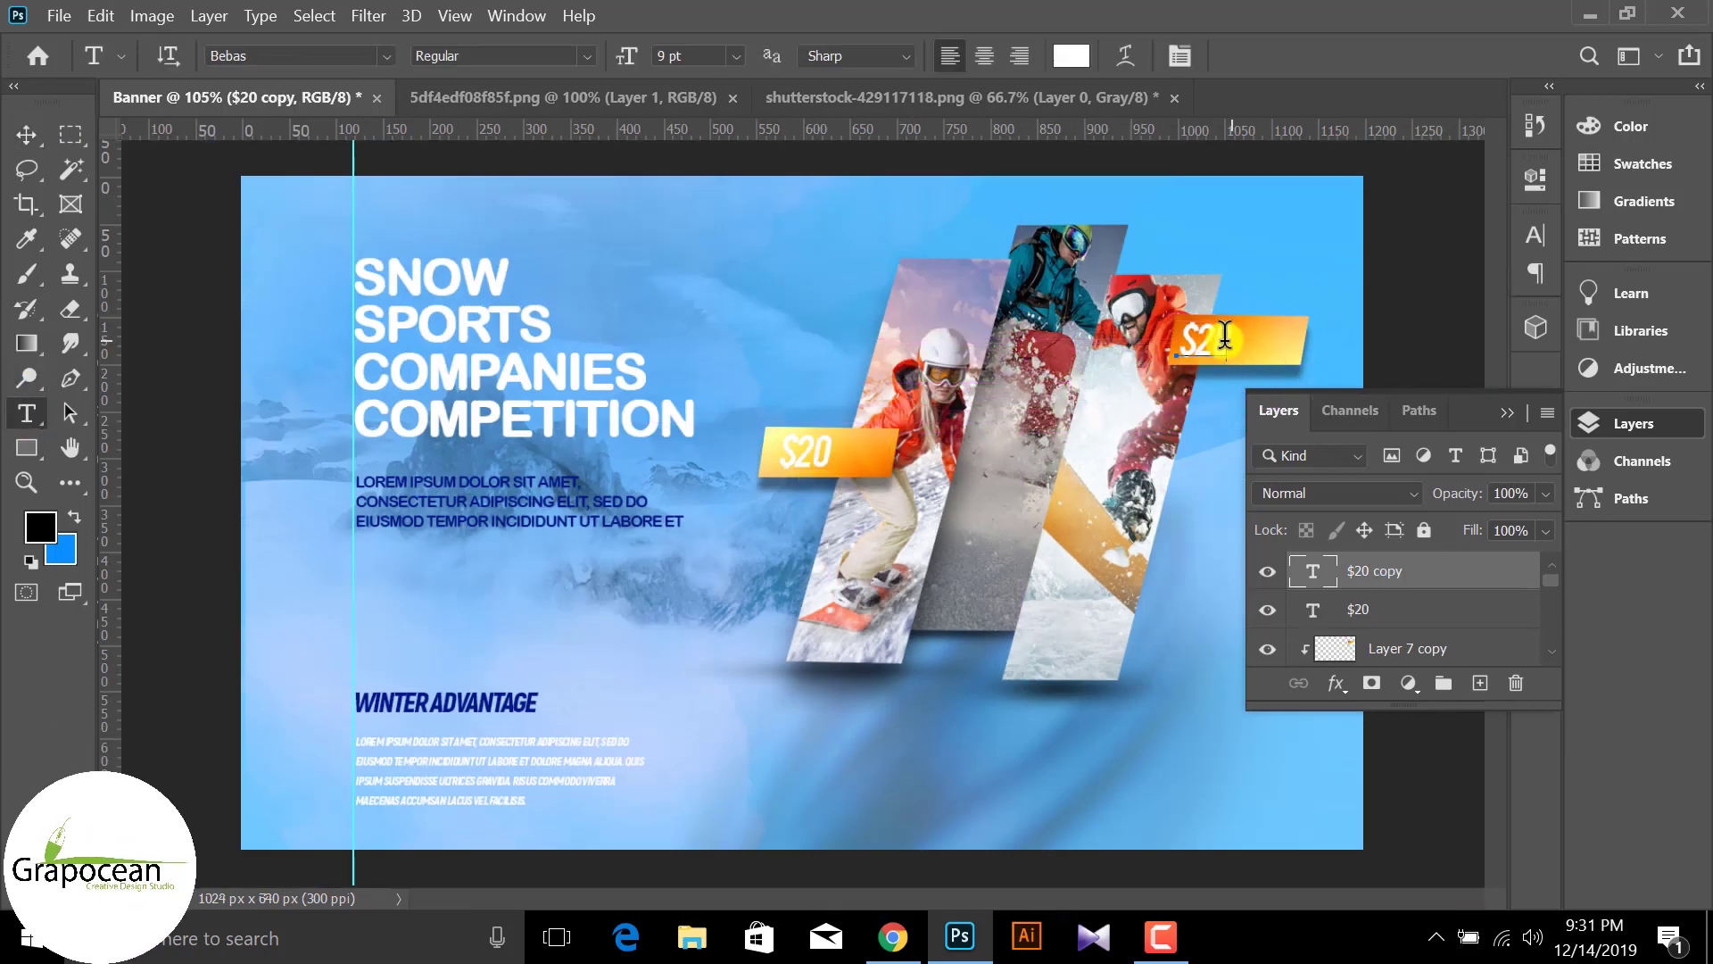
{"action": "left_click", "coordinate": [1225, 335]}
{"action": "type", "text": "5"}
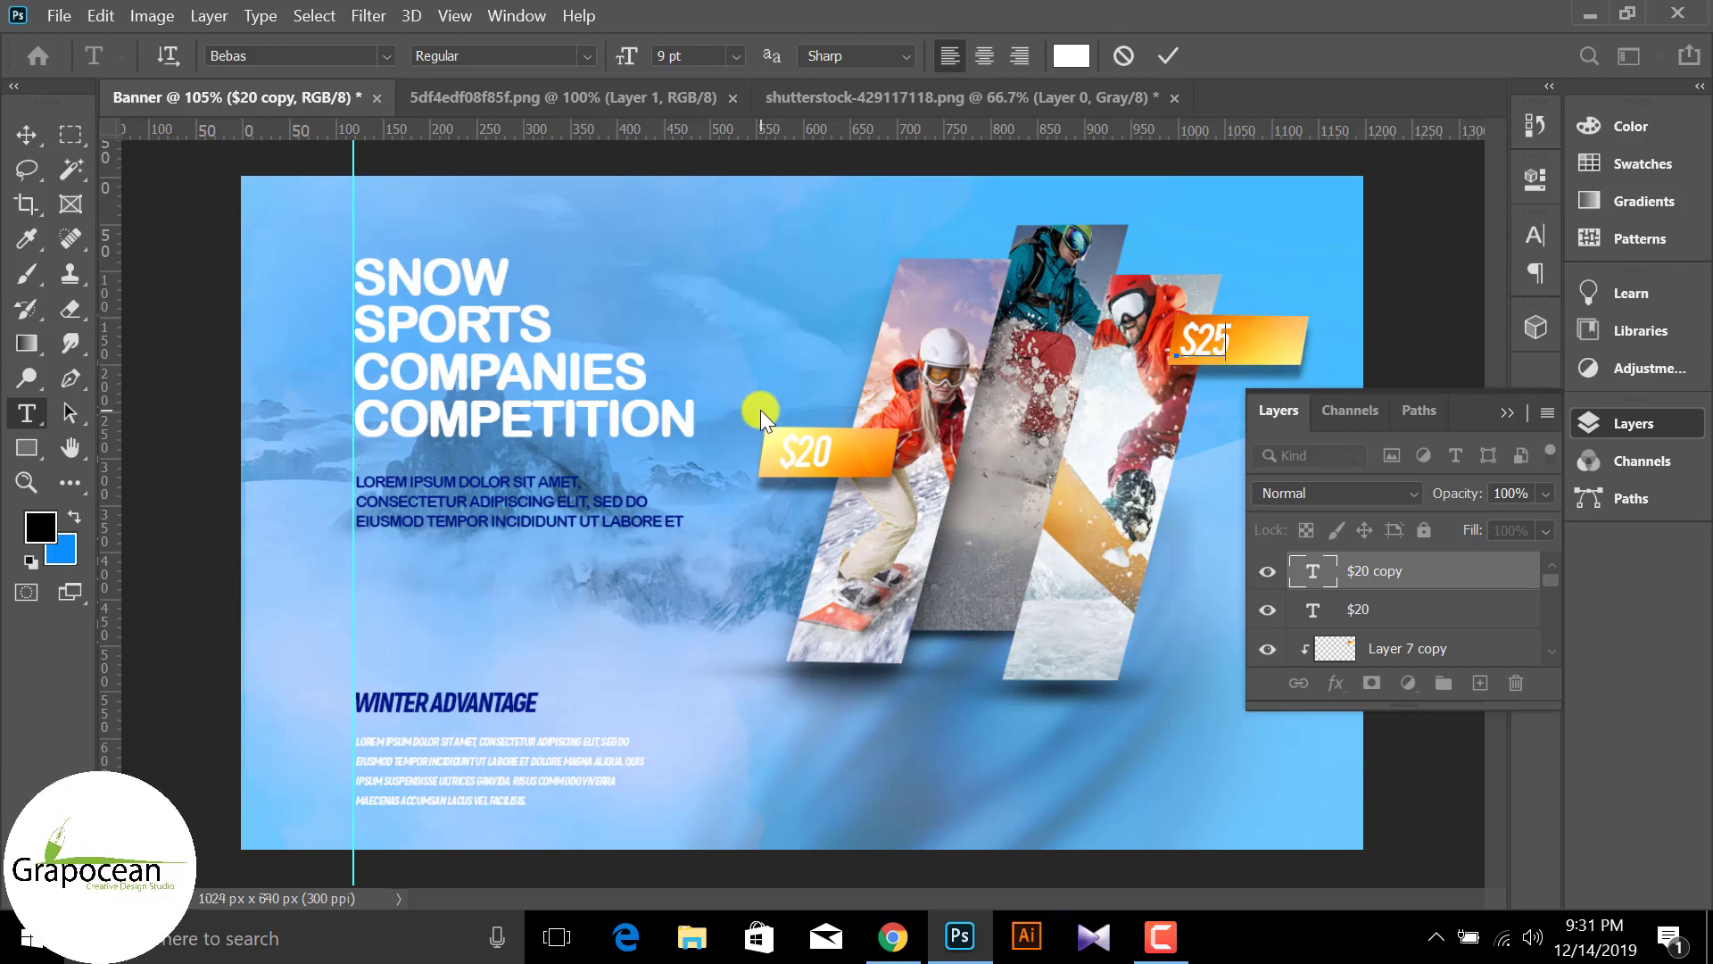
{"action": "scroll", "coordinate": [875, 467], "scroll_direction": "up", "scroll_amount": 5}
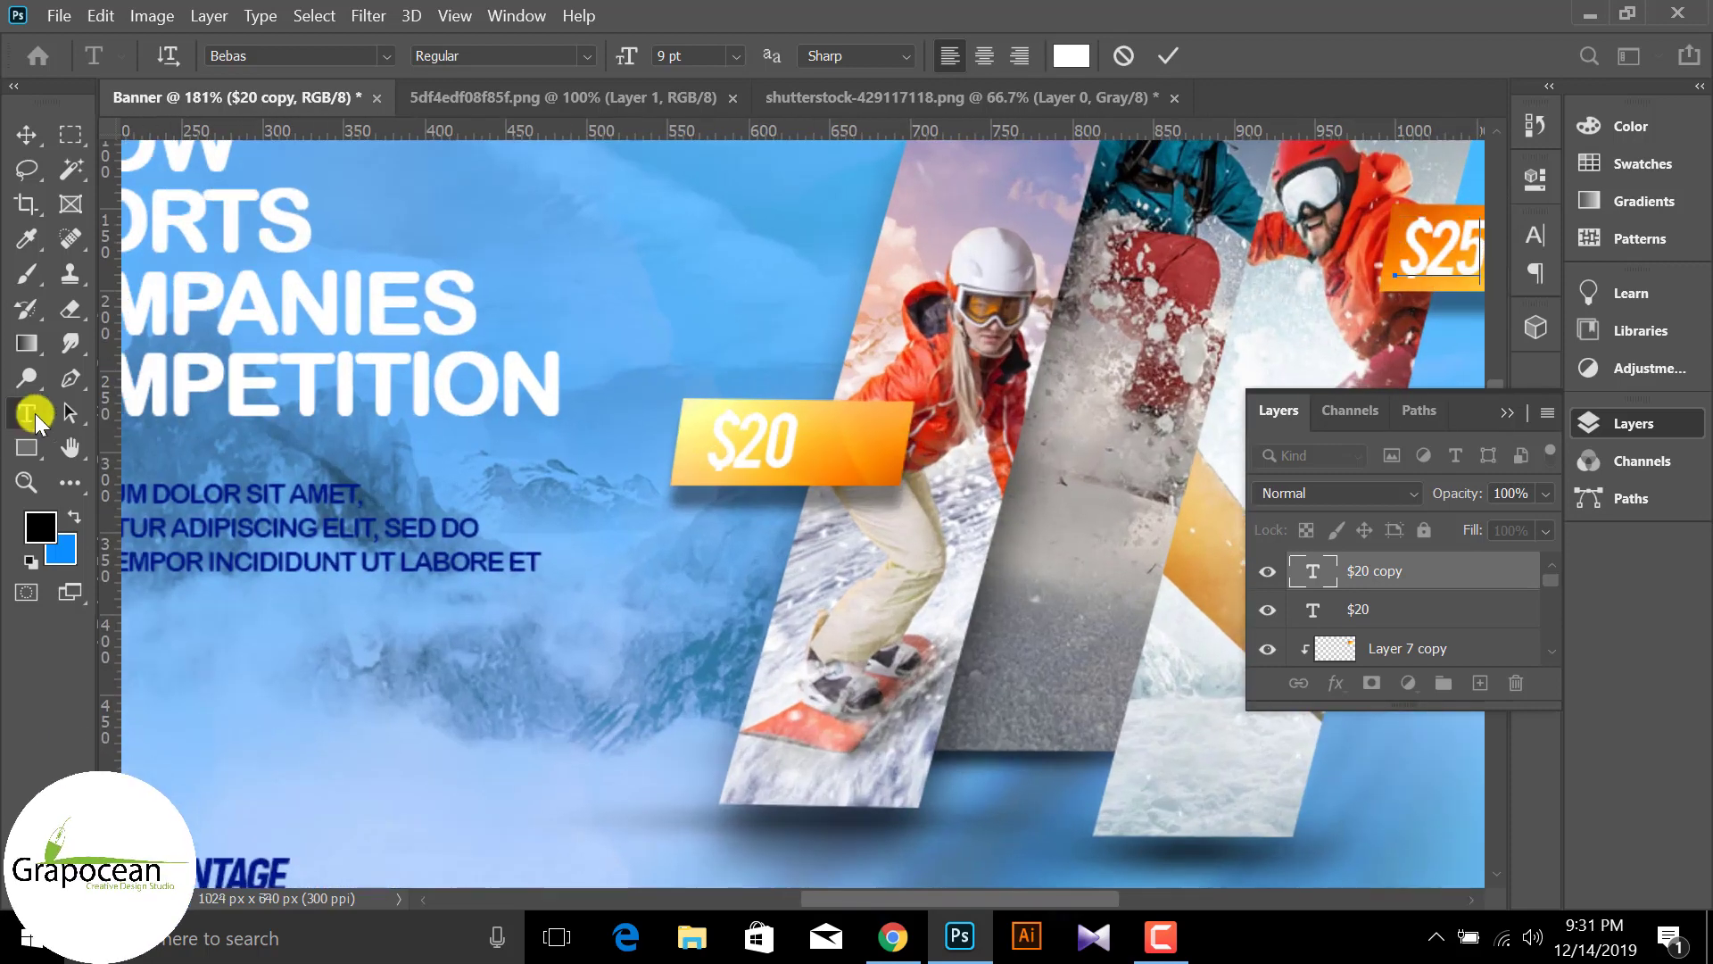
Step: Type a two-line PLUS PACK caption beside the $20 price at a smaller font size
{"action": "left_click", "coordinate": [25, 198]}
{"action": "left_click", "coordinate": [27, 414]}
{"action": "left_click", "coordinate": [832, 444]}
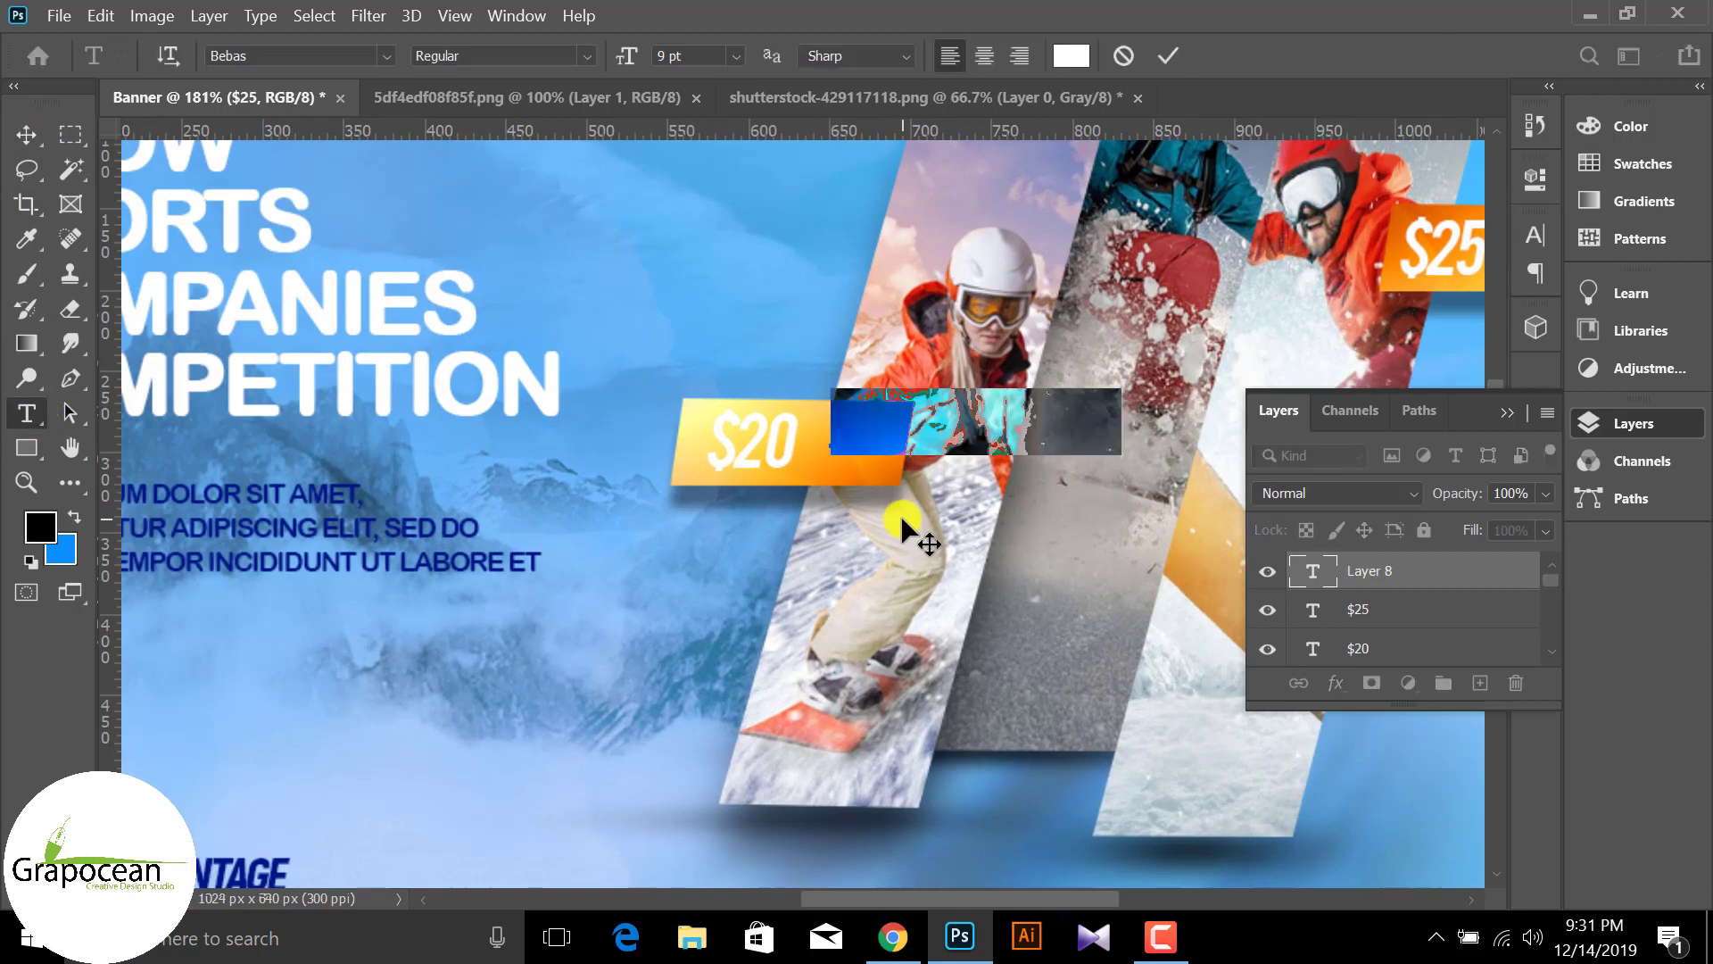
{"action": "key", "text": "BackSpace"}
{"action": "type", "text": "PL"}
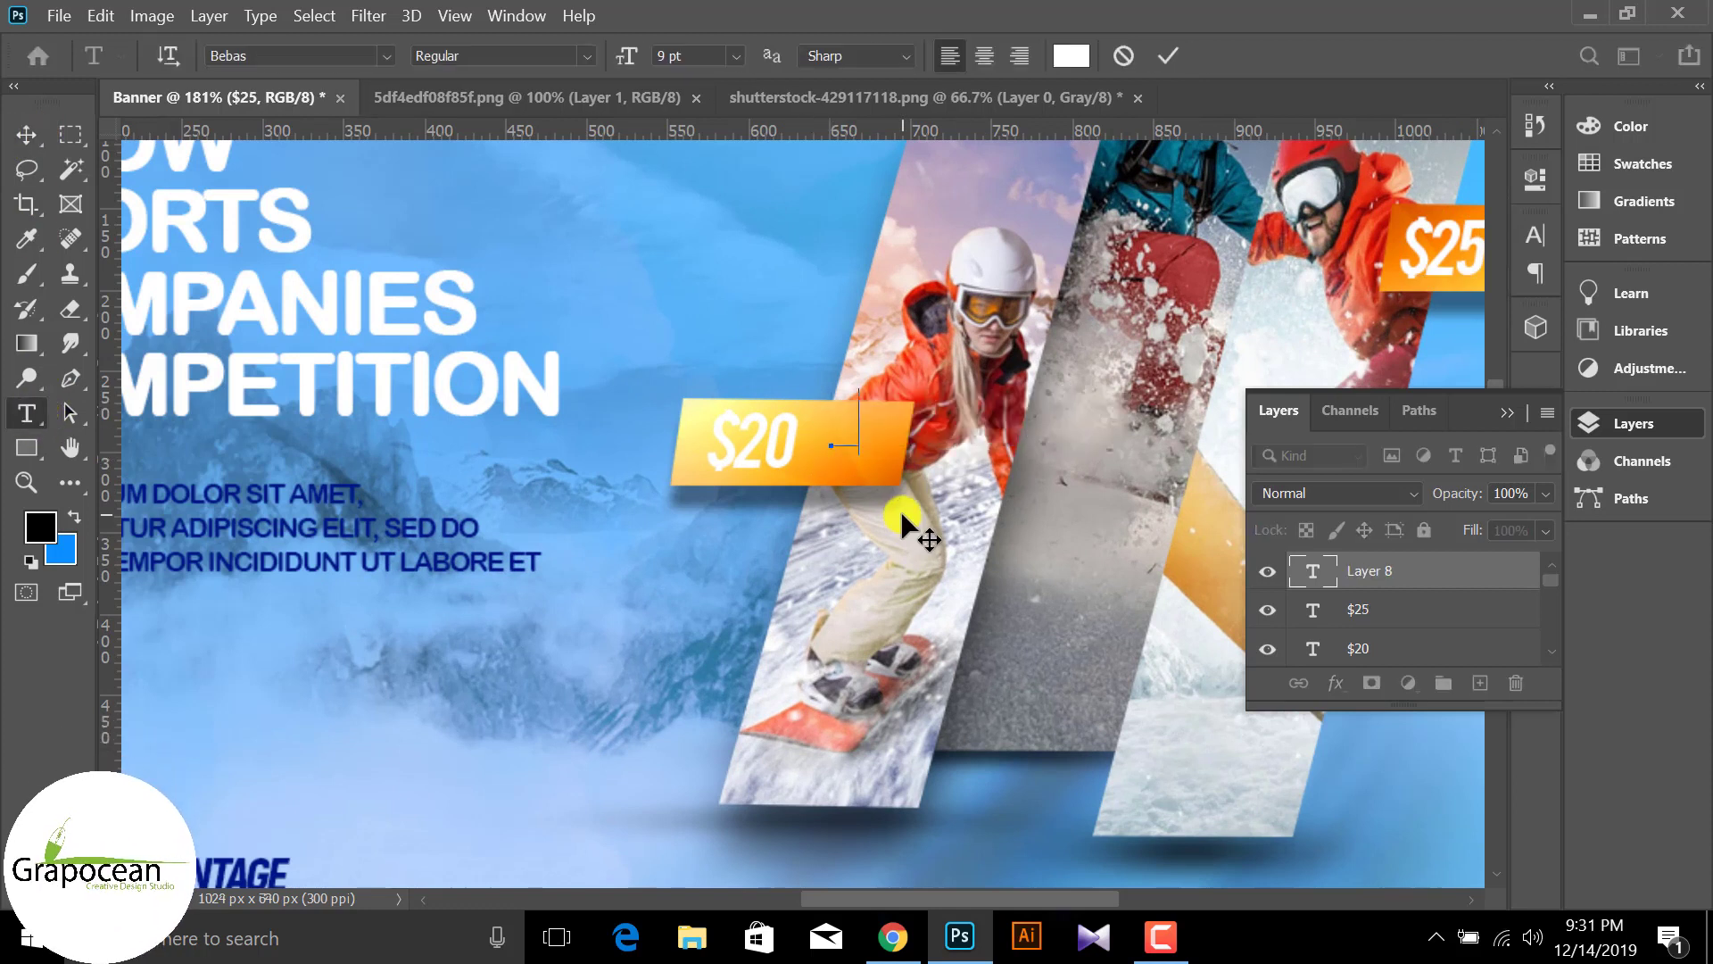
{"action": "type", "text": "US"}
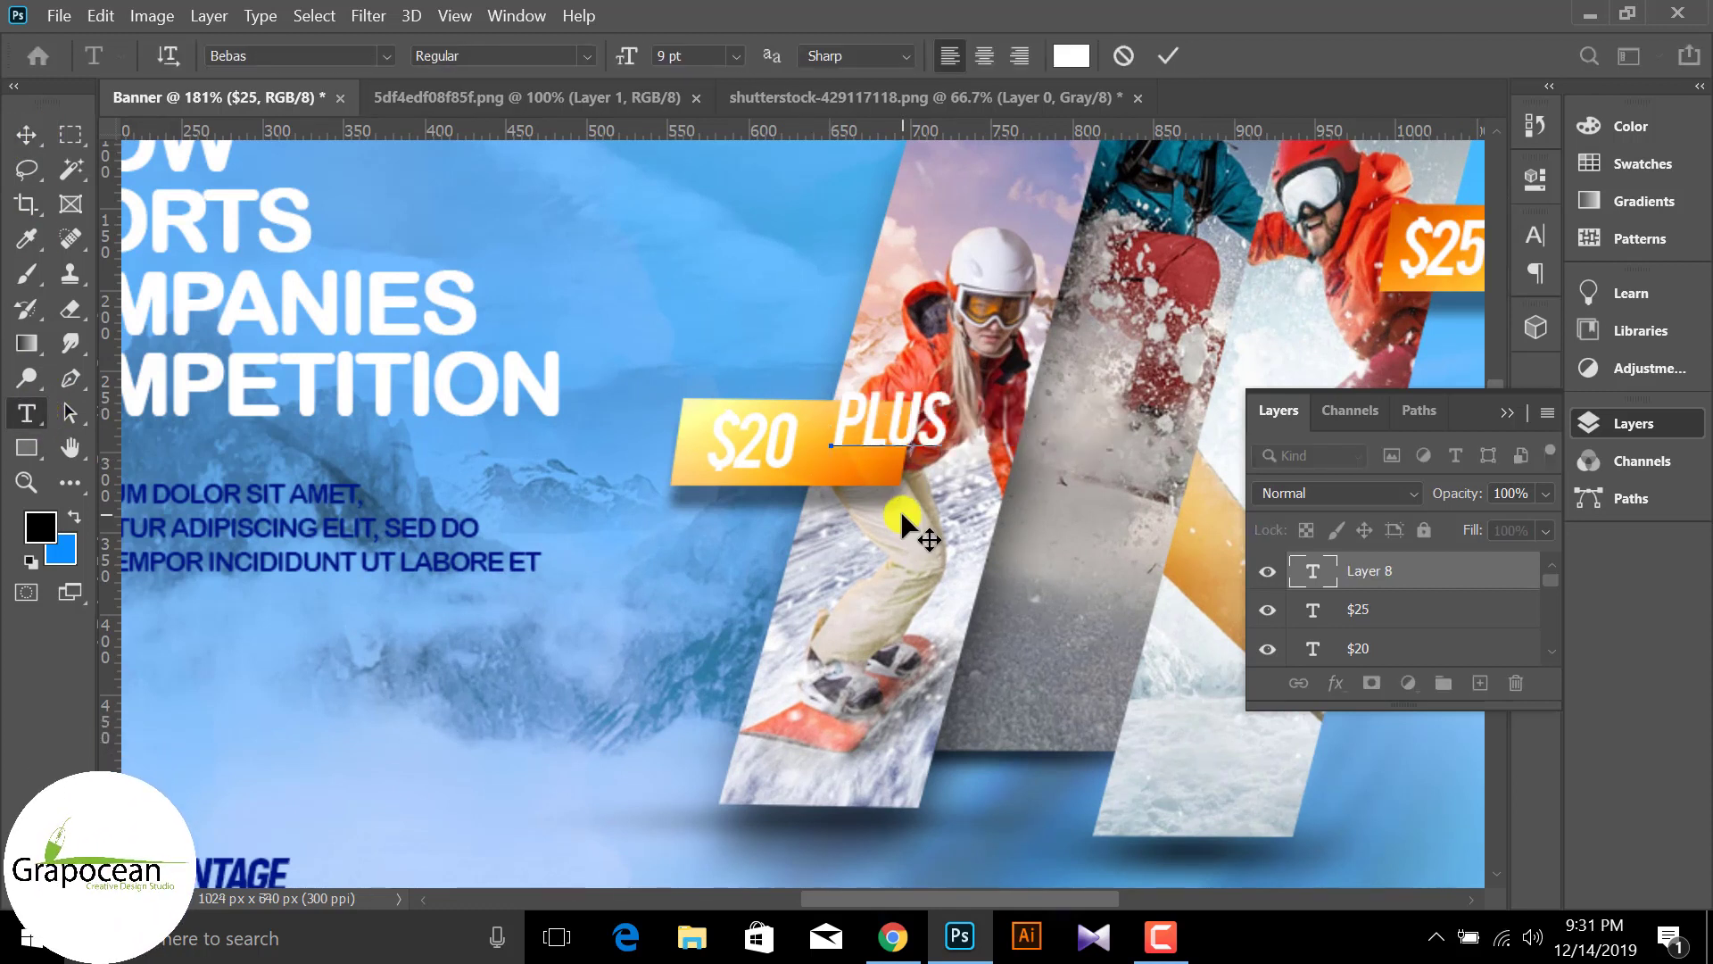
{"action": "key", "text": "Return"}
{"action": "type", "text": "PACK"}
{"action": "key", "text": "ctrl+a"}
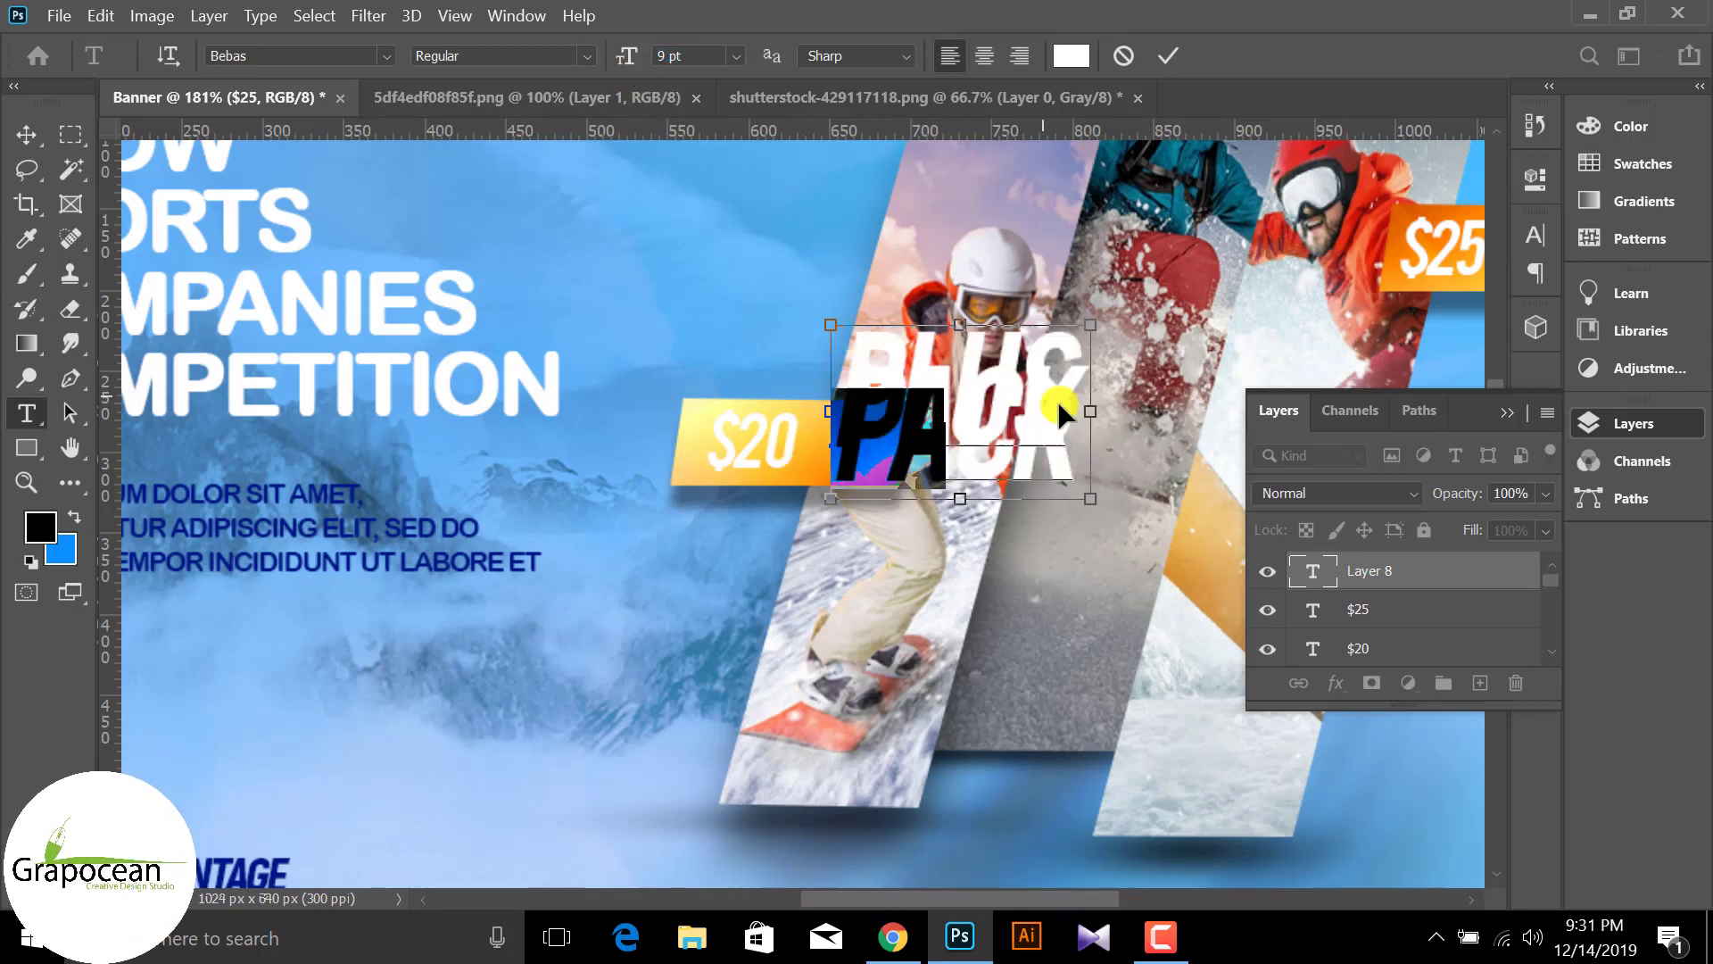
{"action": "left_click_drag", "start_coordinate": [629, 54], "coordinate": [623, 59]}
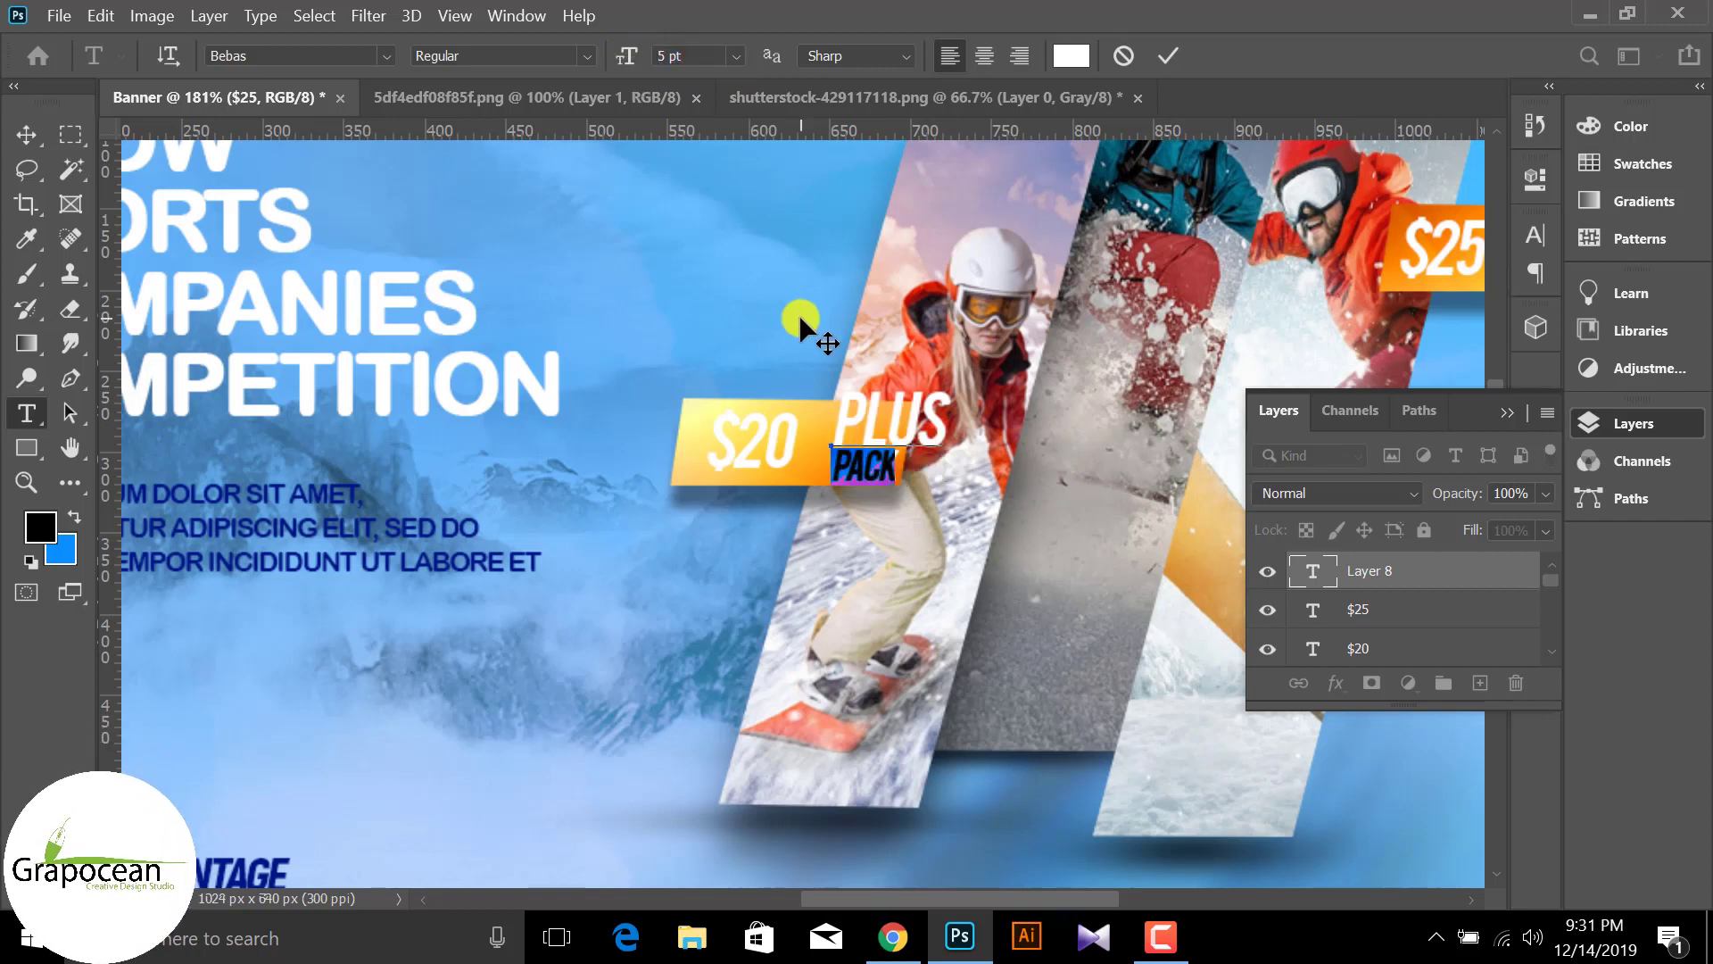
{"action": "left_click", "coordinate": [52, 138]}
Step: Nudge PLUS PACK beside the $20 price and scale it down to fit the bar
{"action": "left_click_drag", "start_coordinate": [849, 440], "coordinate": [833, 442]}
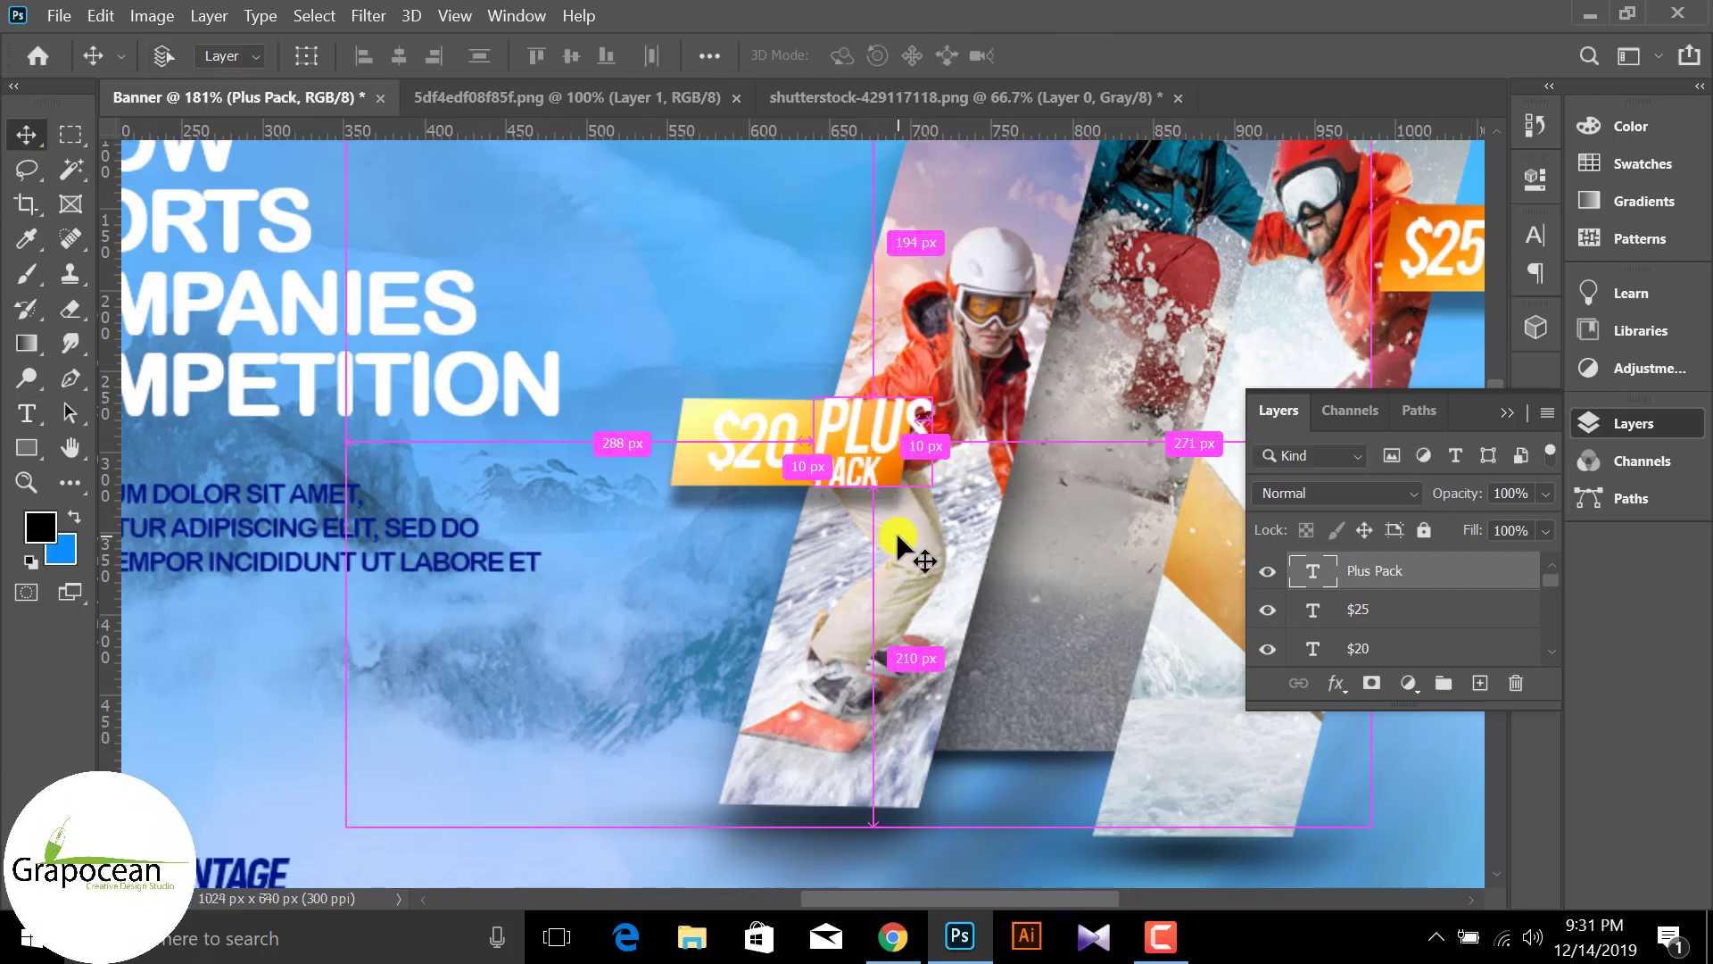
{"action": "key", "text": "ctrl+t"}
{"action": "mouse_move", "coordinate": [931, 492]}
{"action": "left_mouse_down"}
{"action": "mouse_move", "coordinate": [889, 457]}
{"action": "mouse_move", "coordinate": [844, 468]}
{"action": "mouse_move", "coordinate": [1259, 341]}
{"action": "left_mouse_up"}
{"action": "left_click", "coordinate": [1276, 56]}
Step: Copy the caption onto the $25 badge, retype it SPECIAL PACK, and place it beside $25
{"action": "key", "text": "ctrl+0"}
{"action": "key", "text": "t"}
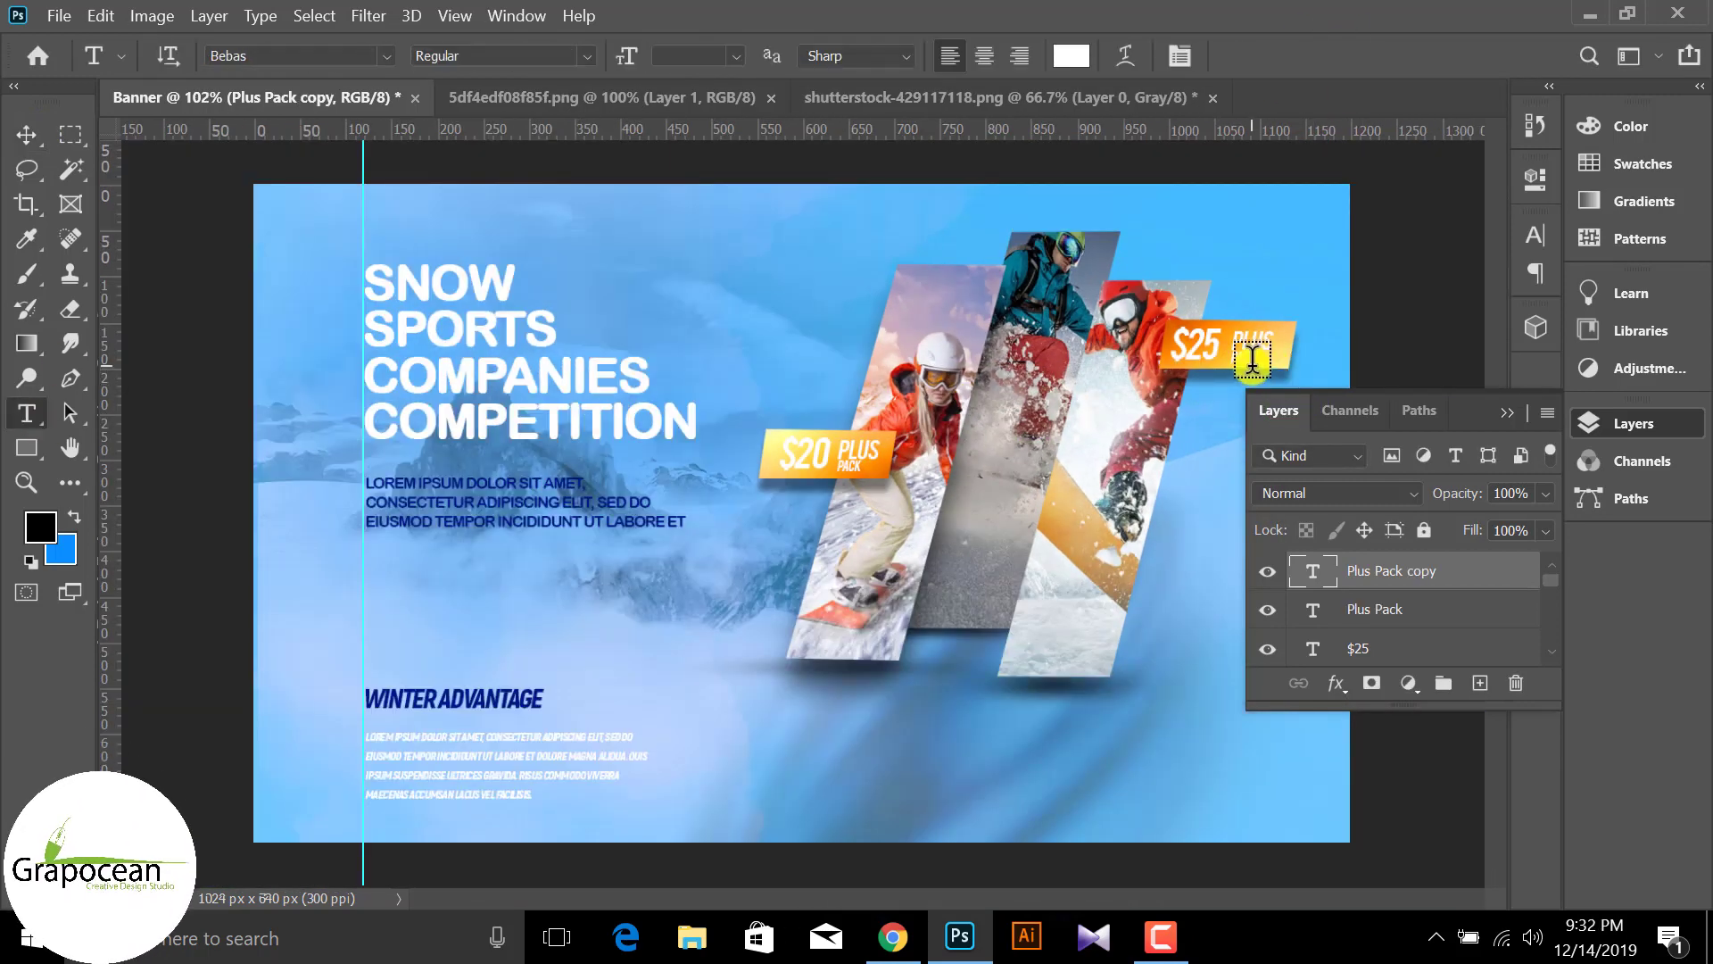
{"action": "double_click", "coordinate": [1232, 340]}
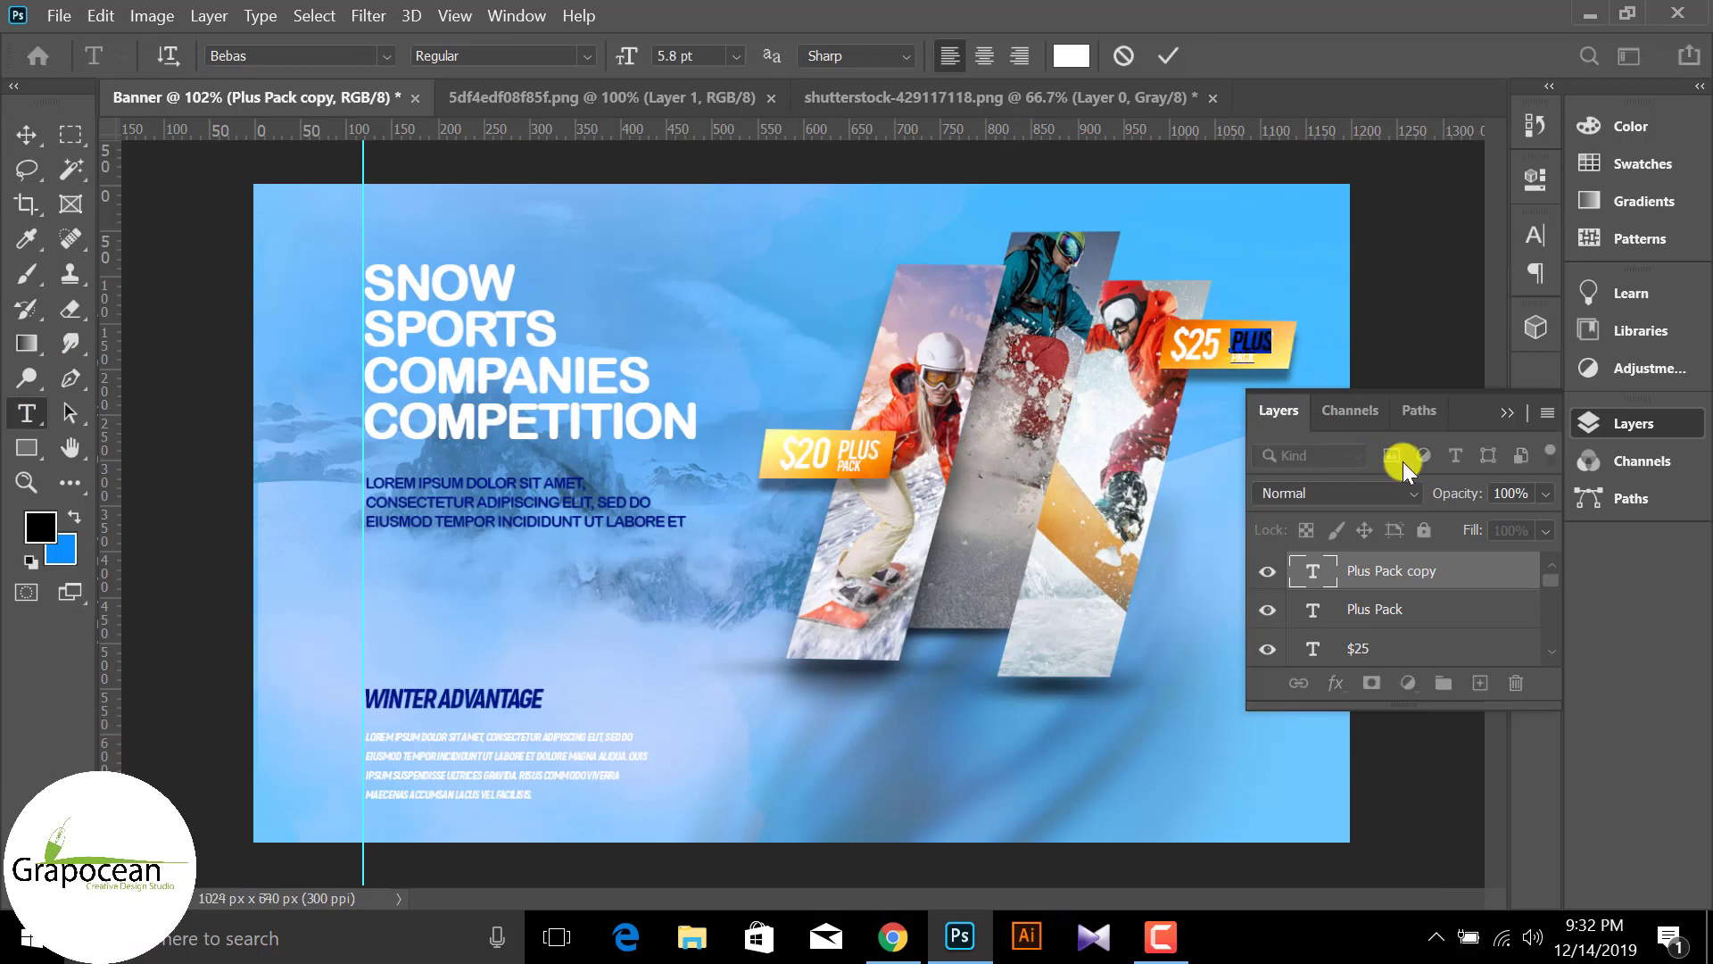
{"action": "type", "text": "SPECIAL"}
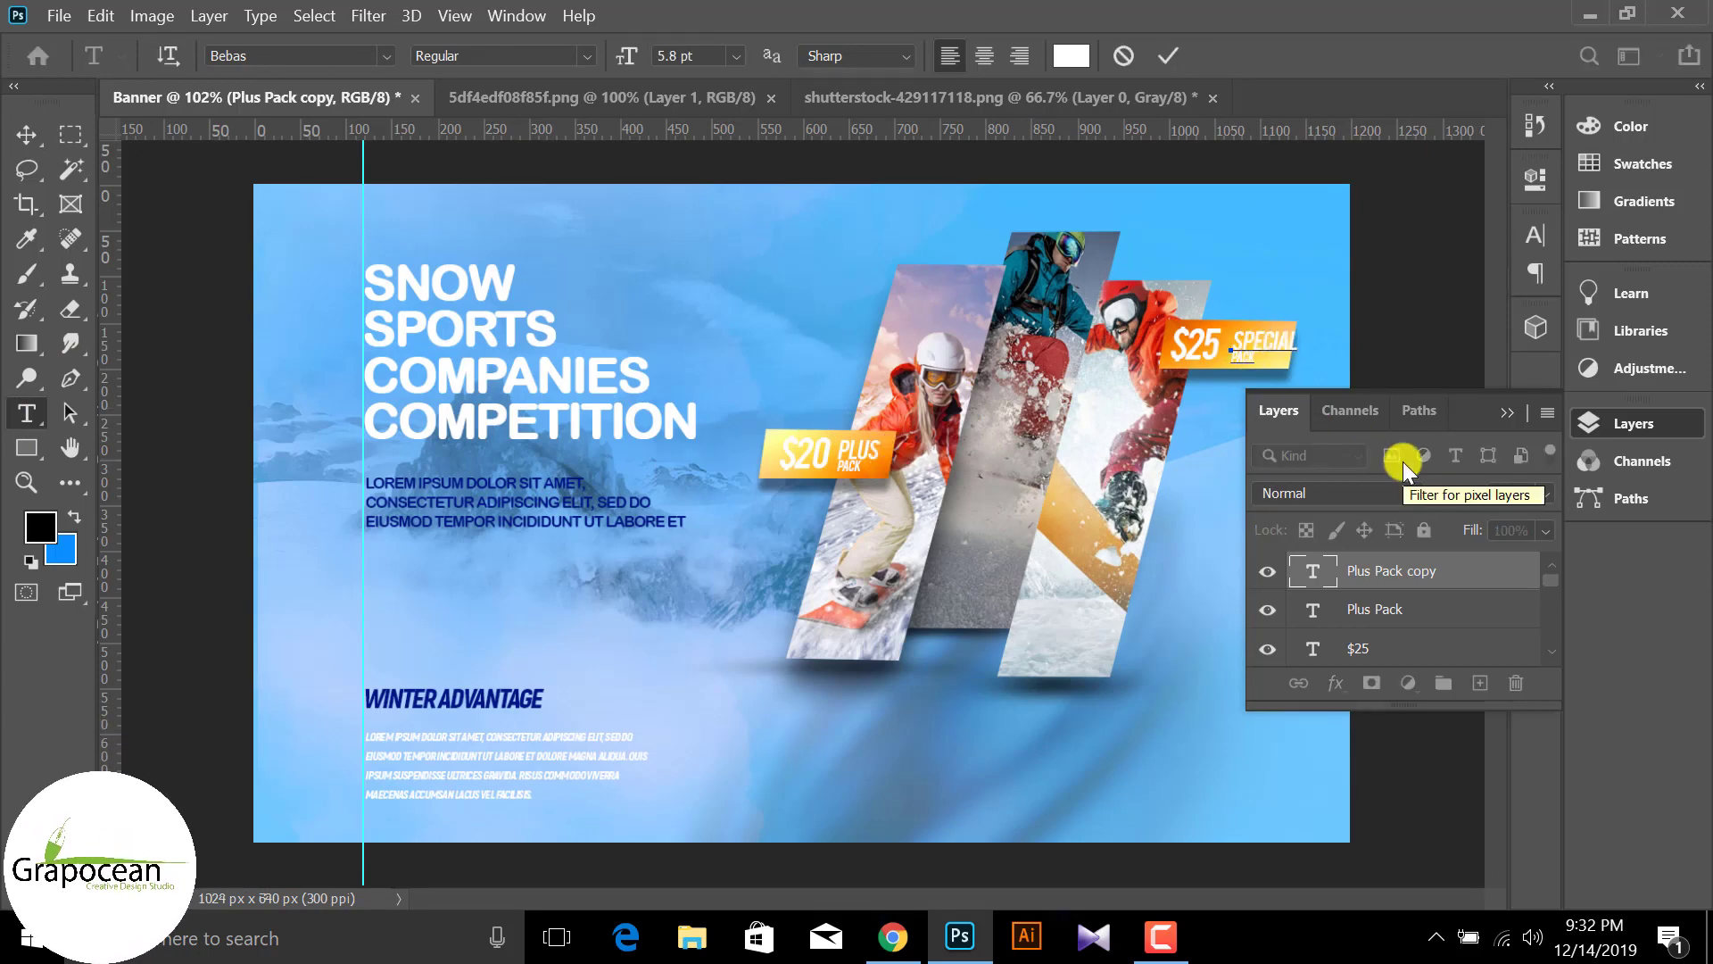
{"action": "left_click", "coordinate": [27, 134]}
{"action": "scroll", "coordinate": [1089, 399], "scroll_direction": "up", "scroll_amount": 2}
{"action": "left_click_drag", "start_coordinate": [1302, 329], "coordinate": [1312, 325]}
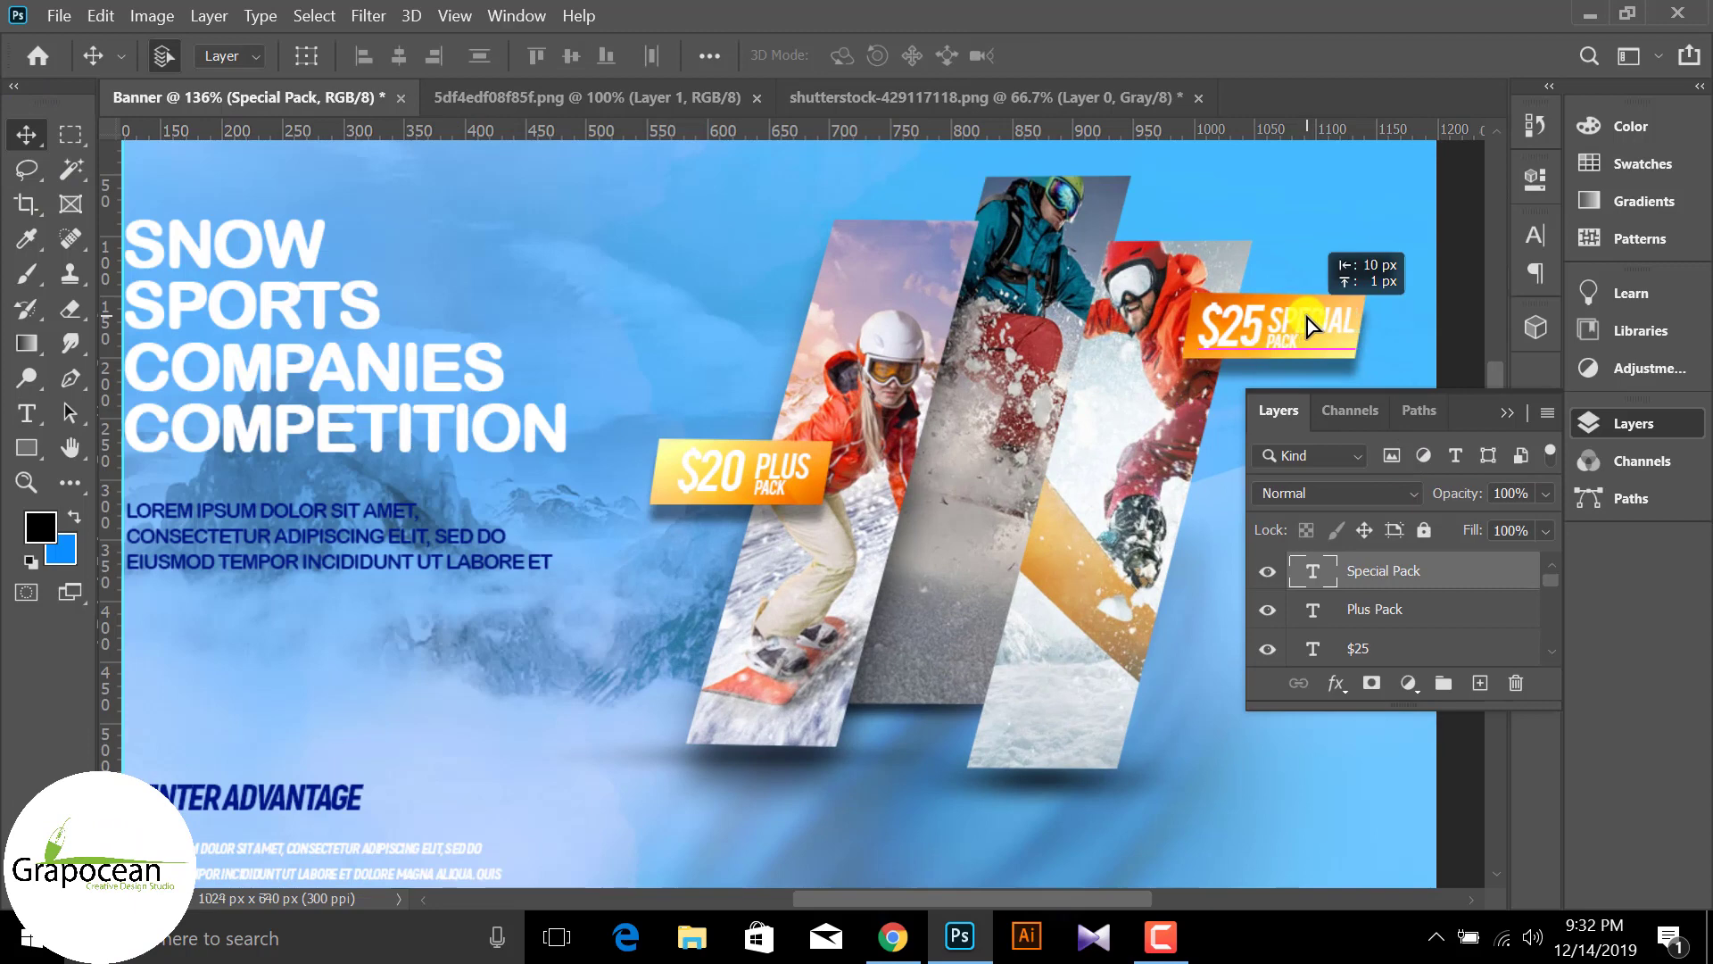
{"action": "scroll", "coordinate": [908, 430], "scroll_direction": "down", "scroll_amount": 5}
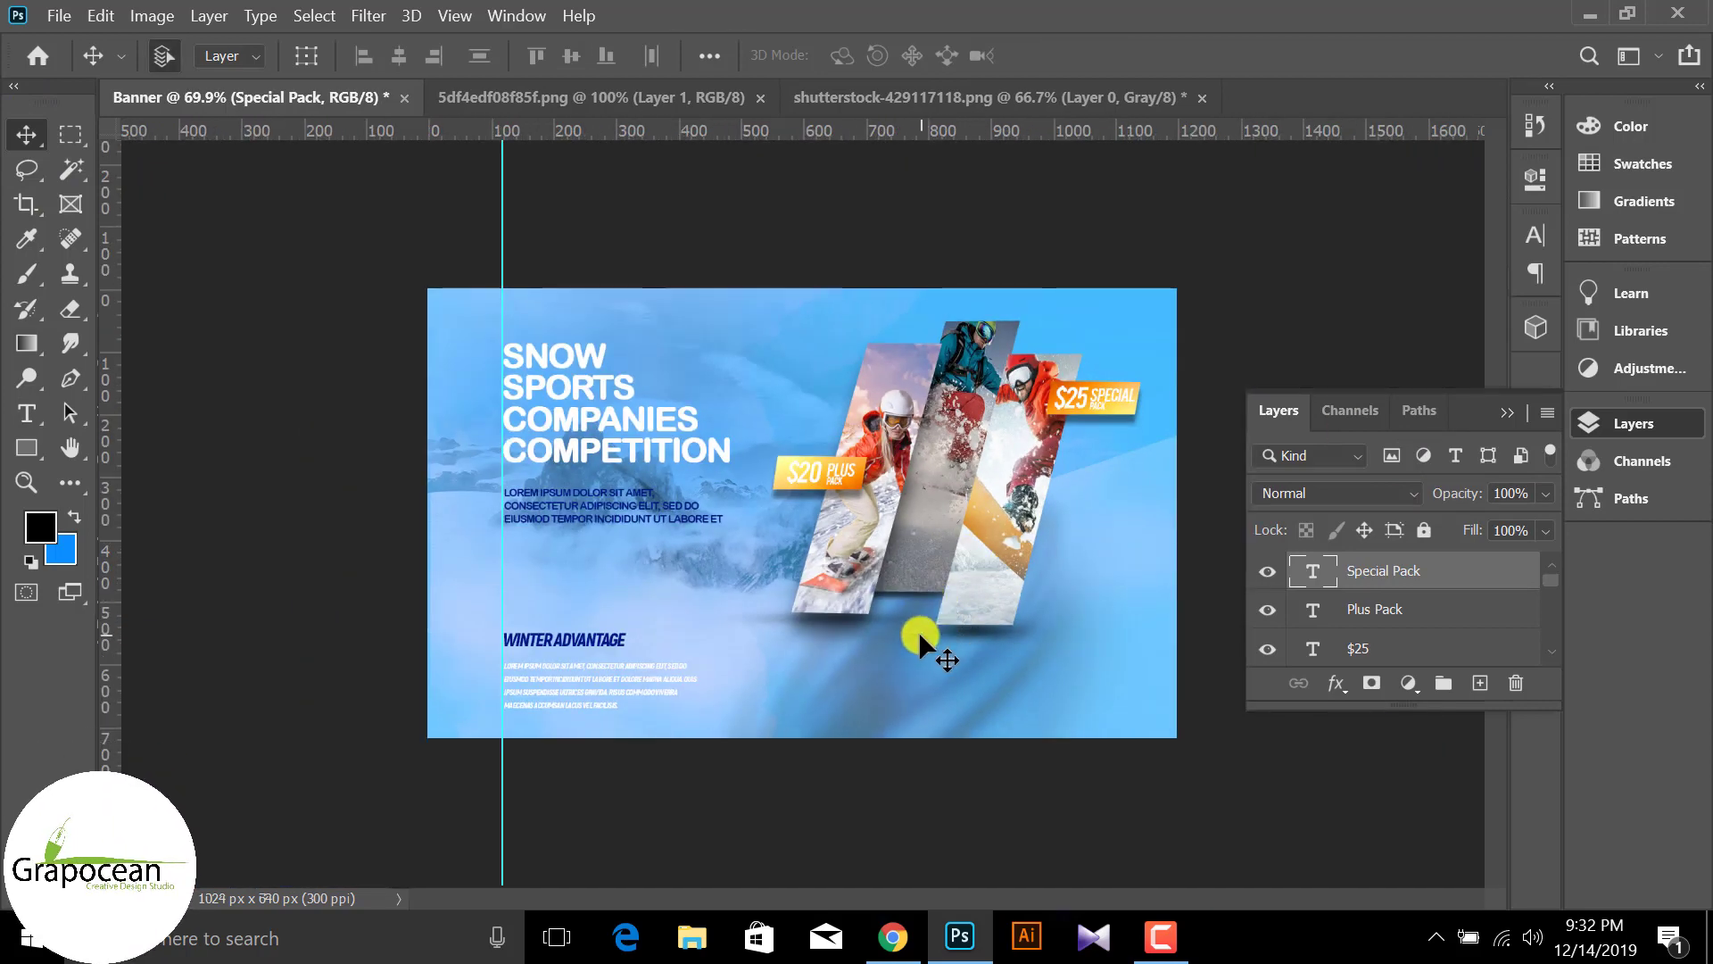
{"action": "scroll", "coordinate": [920, 633], "scroll_direction": "up", "scroll_amount": 1}
{"action": "scroll", "coordinate": [919, 633], "scroll_direction": "down", "scroll_amount": 2}
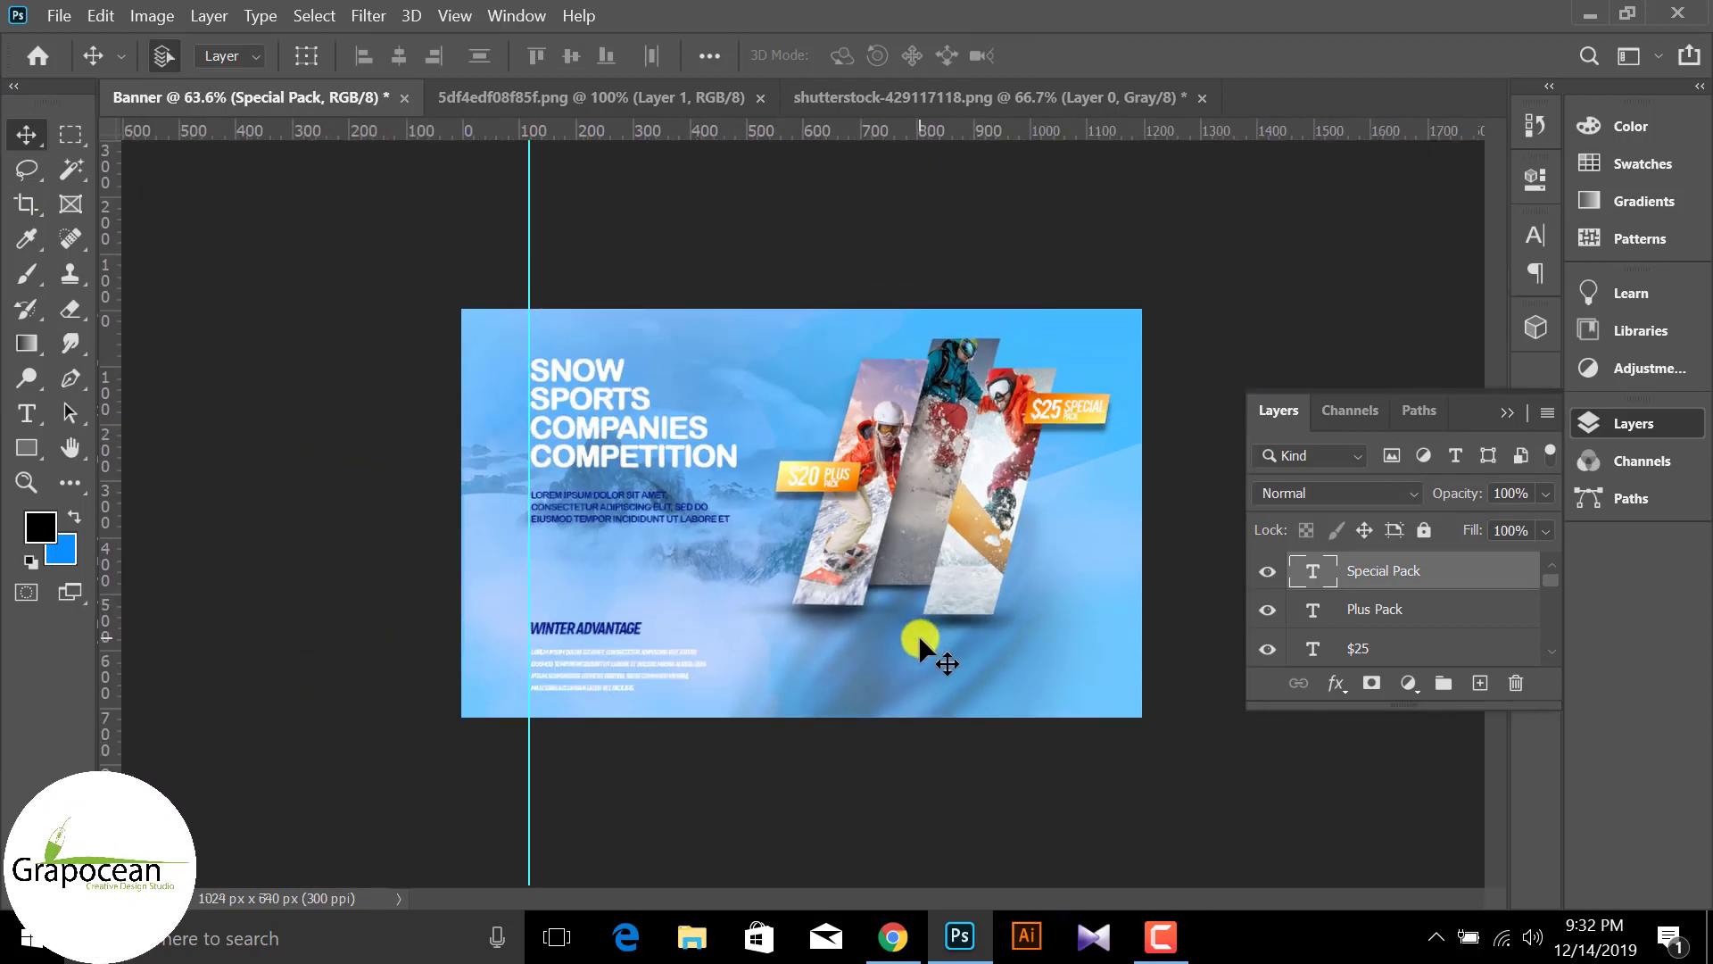
{"action": "scroll", "coordinate": [979, 622], "scroll_direction": "up", "scroll_amount": 2}
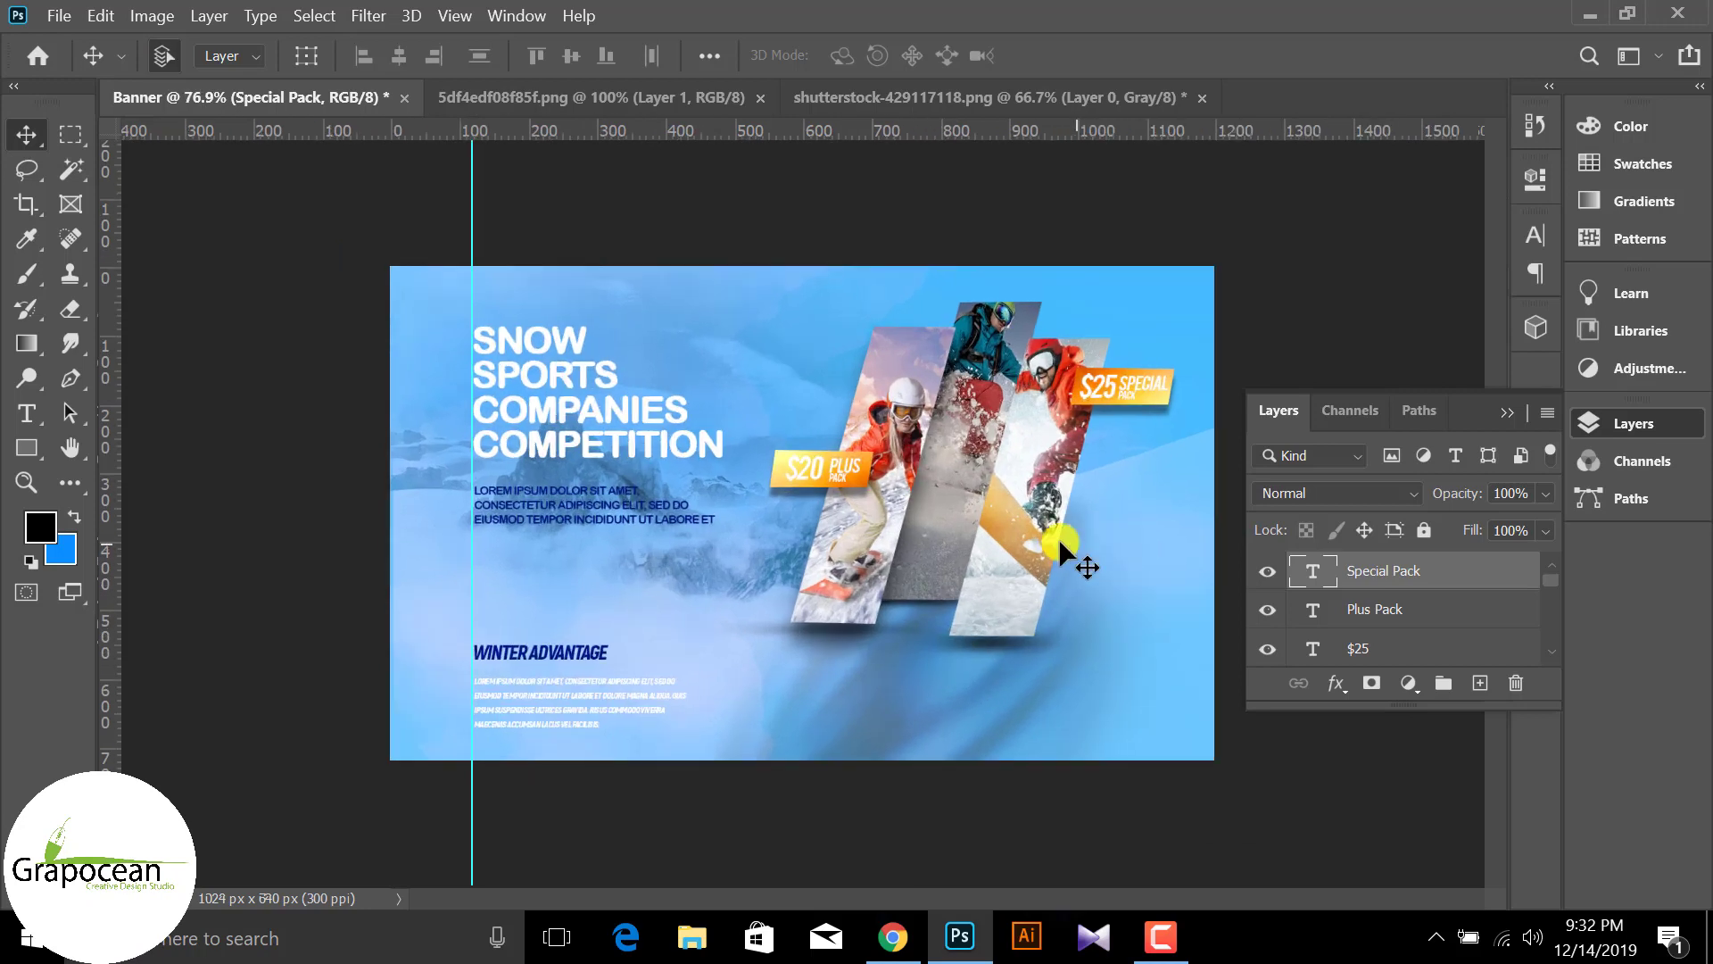
Step: Type the dash-prefixed list ADVANTAGE, UNLIMITED FUN, ICE MOVE, GREAT ADVANTAGE beside the right strip, fixing typos
{"action": "left_click", "coordinate": [27, 413]}
{"action": "left_click", "coordinate": [1098, 488]}
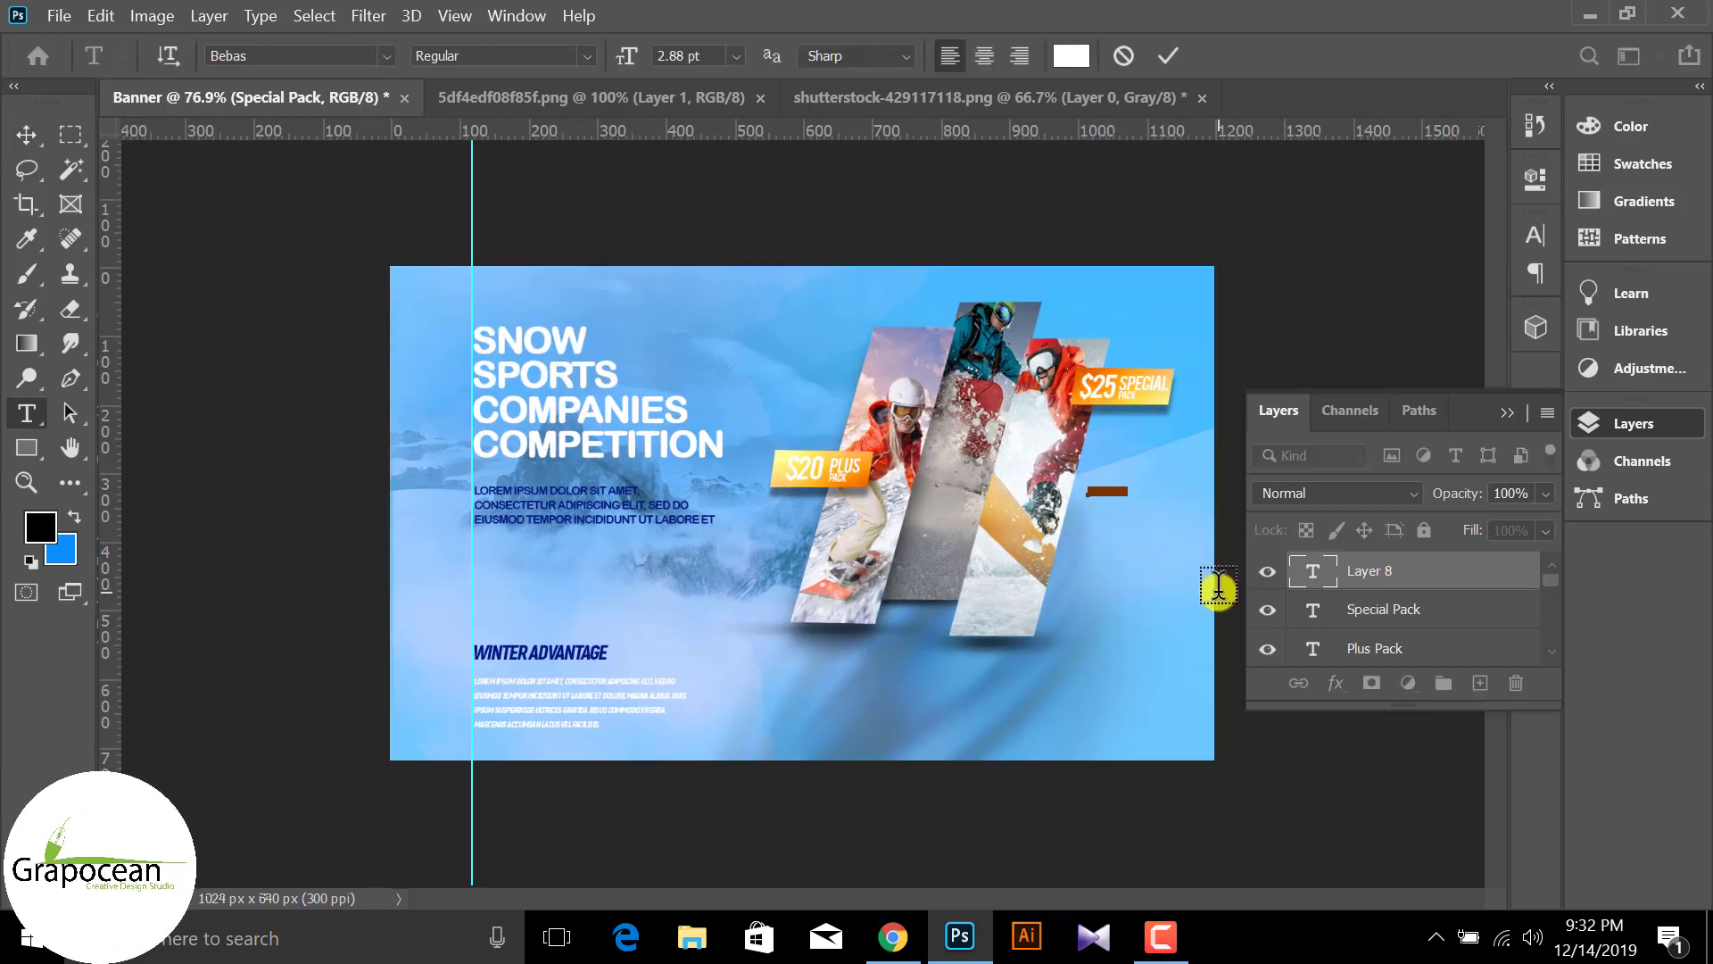
{"action": "key", "text": "BackSpace"}
{"action": "type", "text": "$30"}
{"action": "type", "text": "UNLIMITED"}
{"action": "scroll", "coordinate": [1138, 517], "scroll_direction": "up", "scroll_amount": 4}
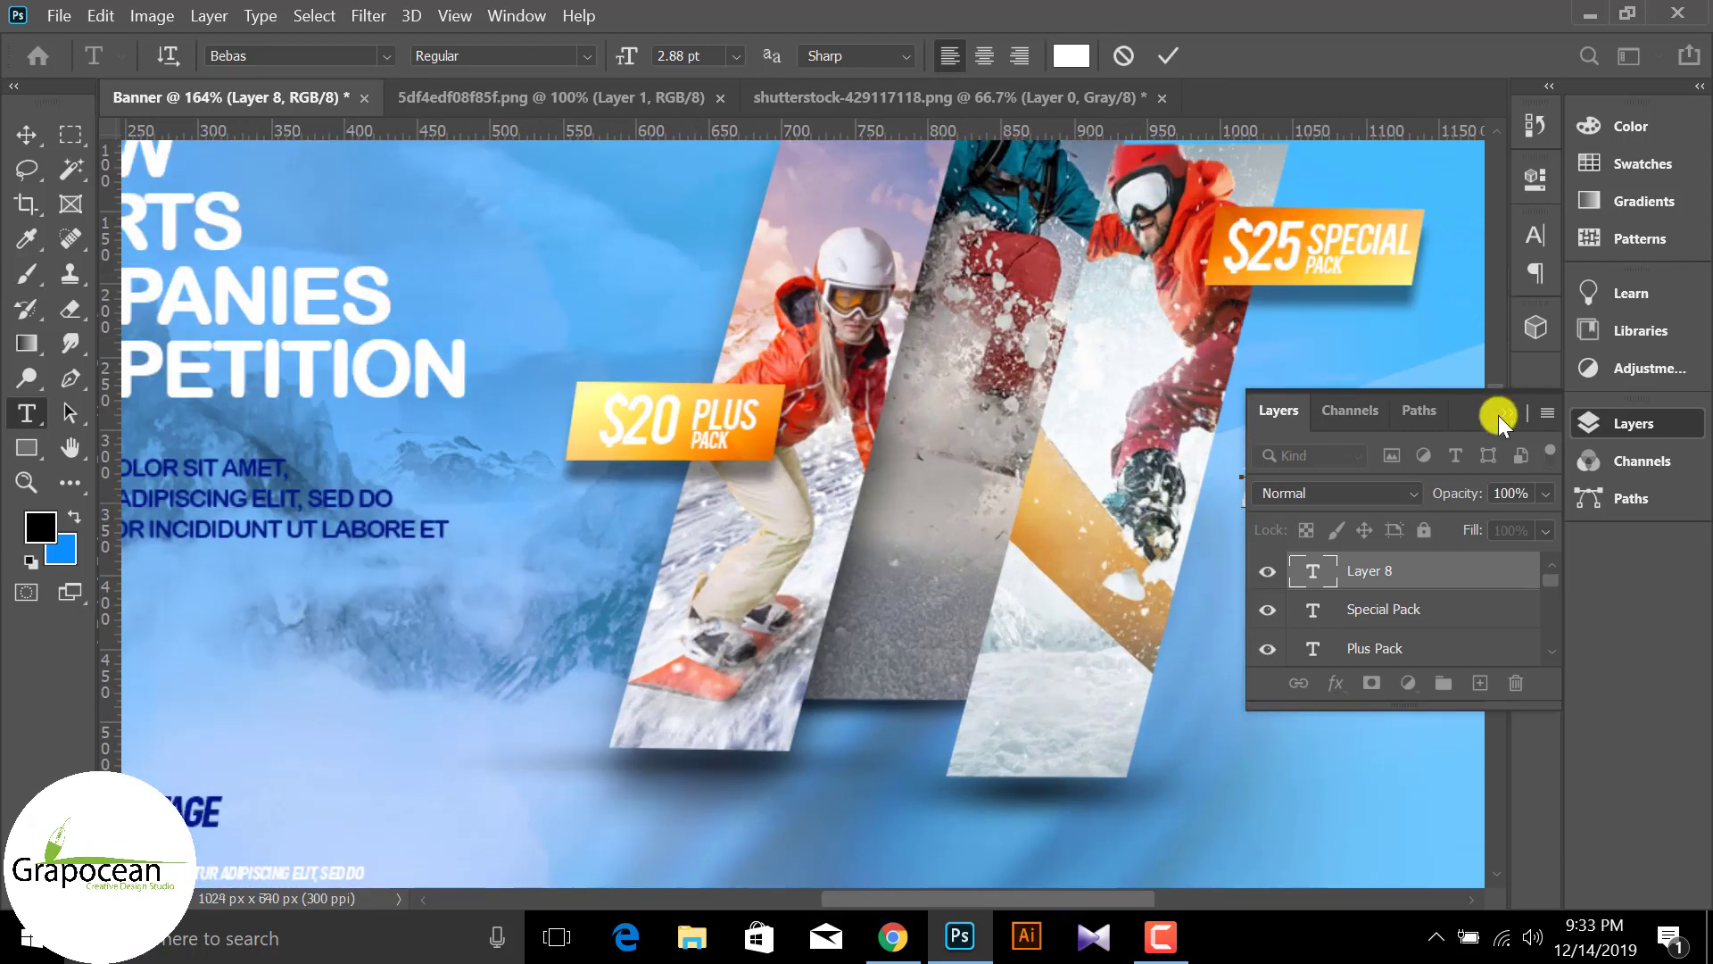
{"action": "left_click", "coordinate": [1508, 412]}
{"action": "double_click", "coordinate": [1338, 500]}
{"action": "type", "text": "UNLI"}
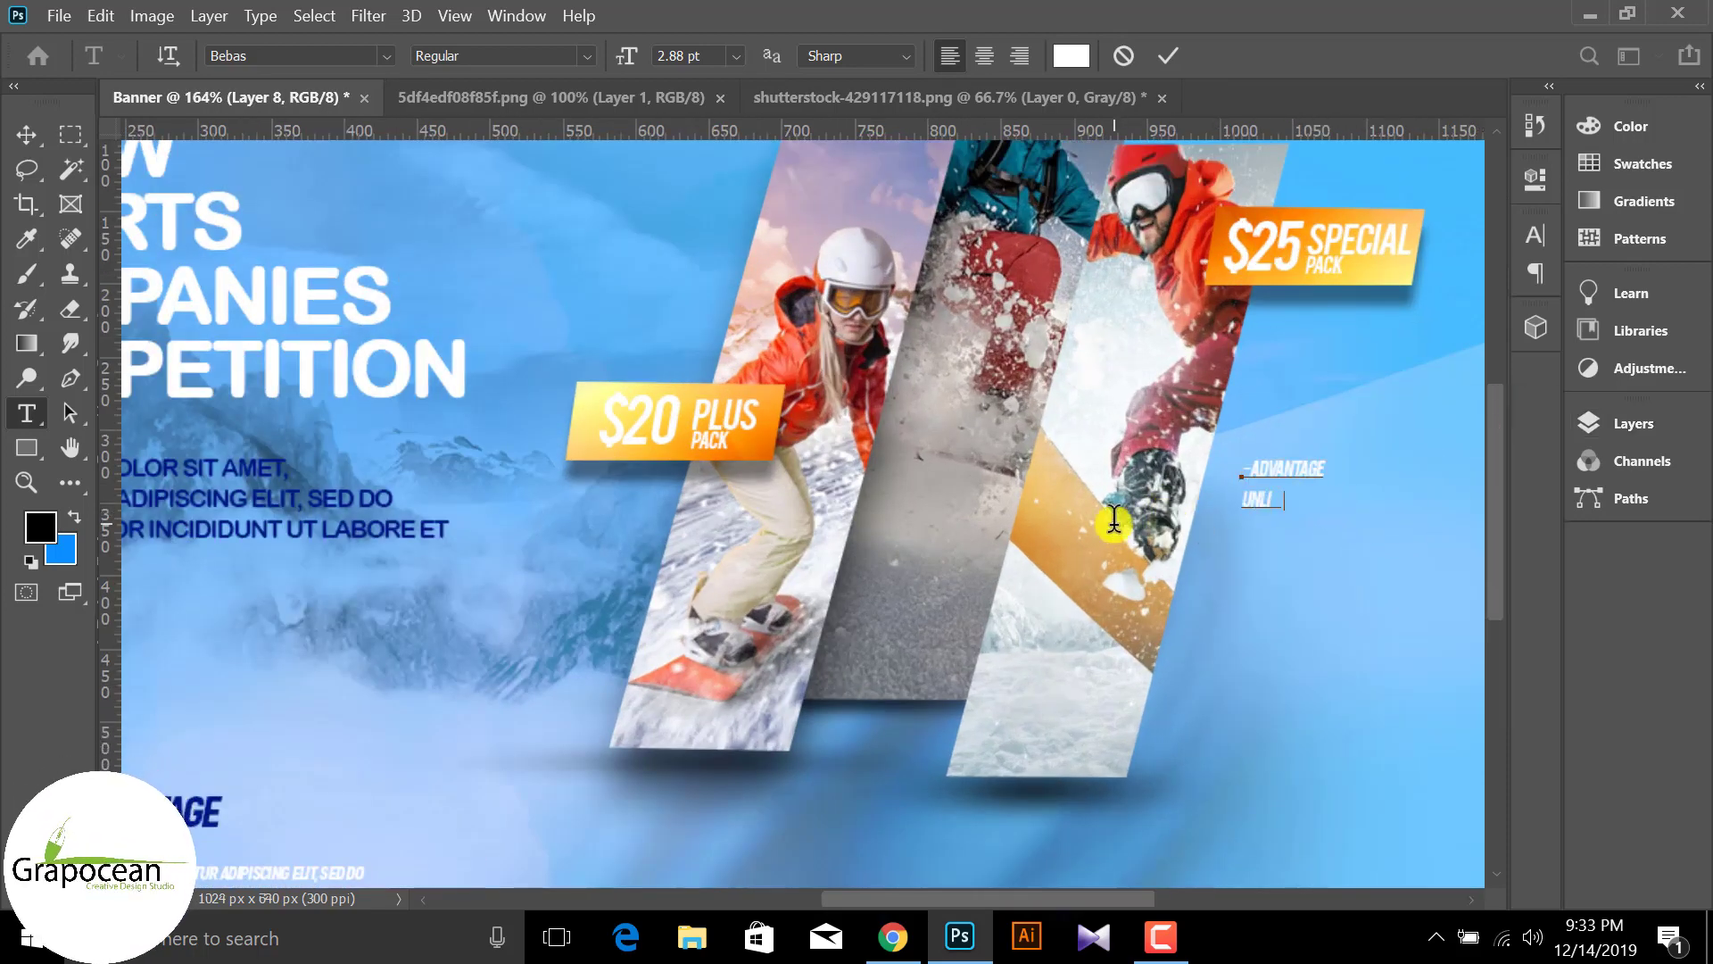
{"action": "type", "text": "MITEDF"}
{"action": "type", "text": "-"}
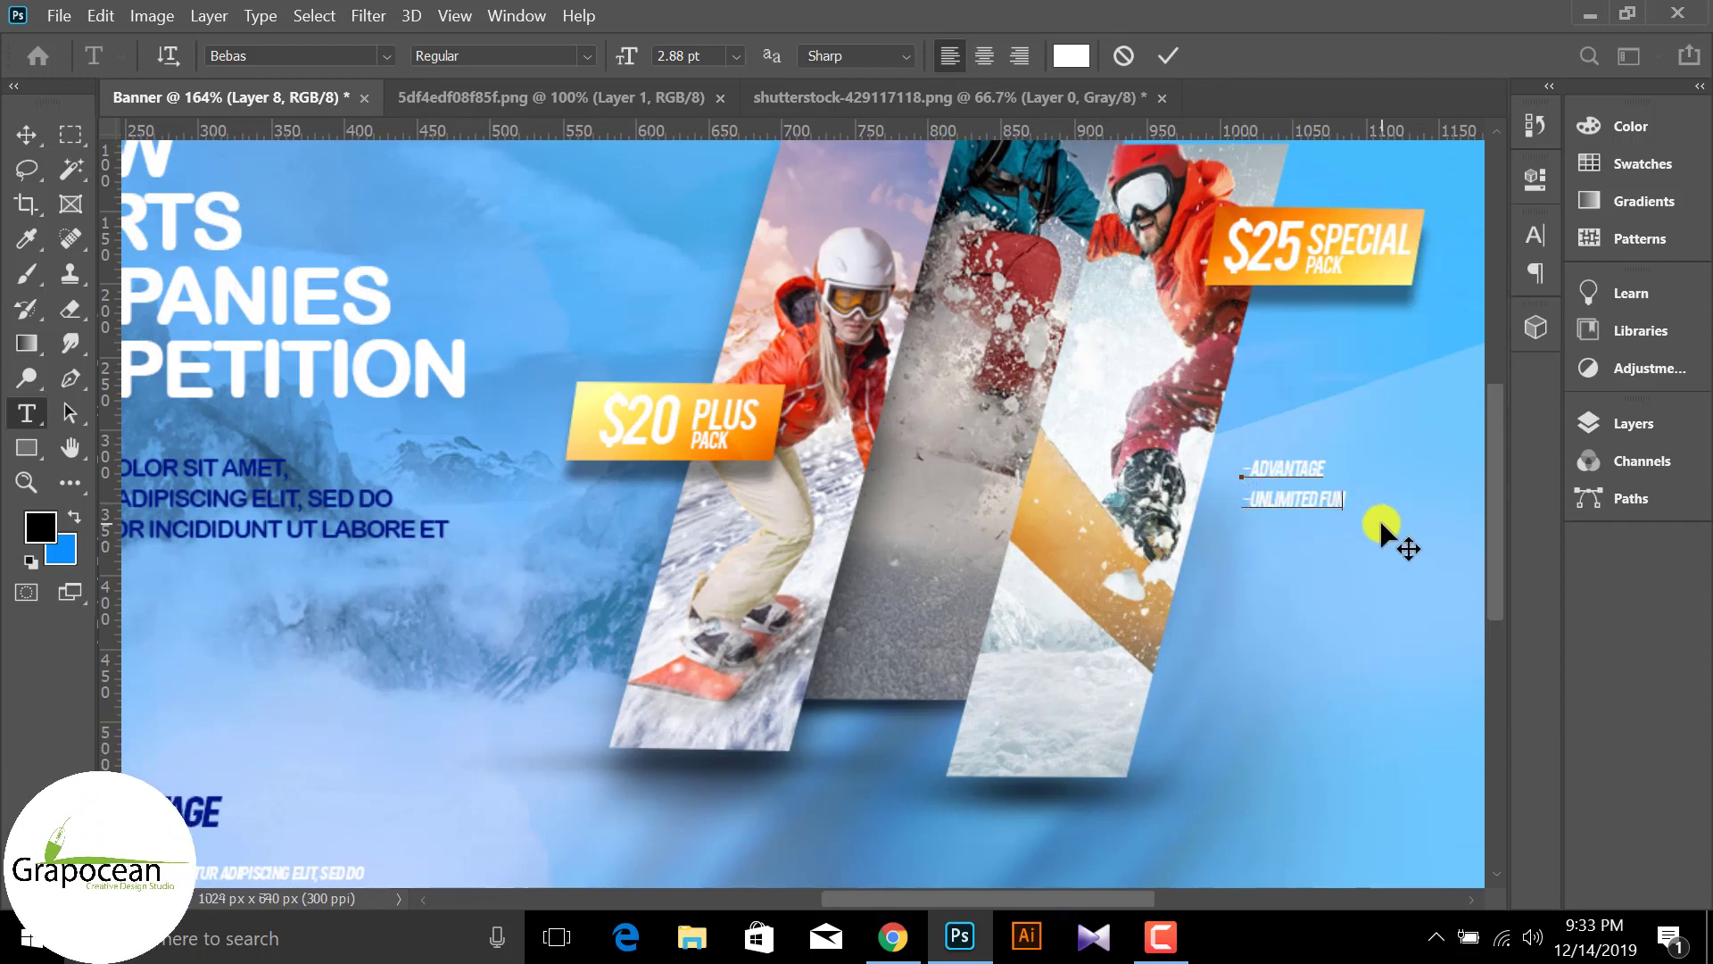
{"action": "type", "text": "-"}
{"action": "type", "text": "ICE"}
{"action": "type", "text": " MOVE"}
{"action": "key", "text": "Return"}
{"action": "type", "text": "-"}
{"action": "type", "text": "GR EAT"}
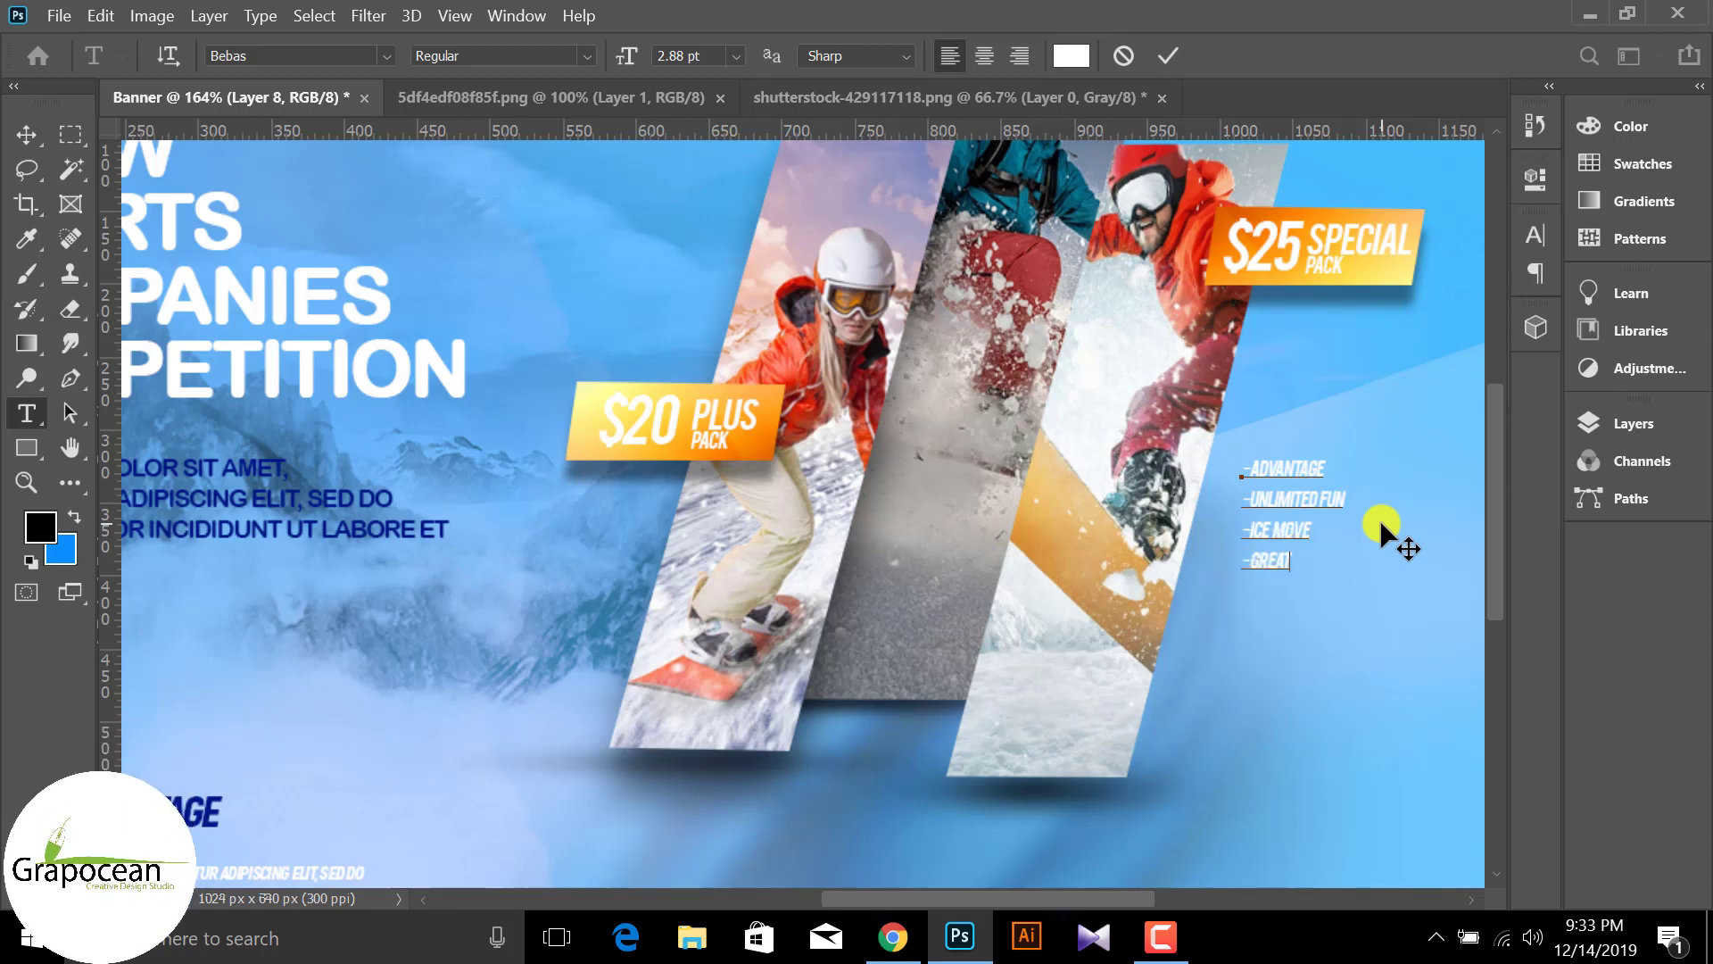
{"action": "type", "text": " A"}
{"action": "type", "text": "DV"}
{"action": "type", "text": "ANTAGE"}
{"action": "key", "text": "ctrl+a"}
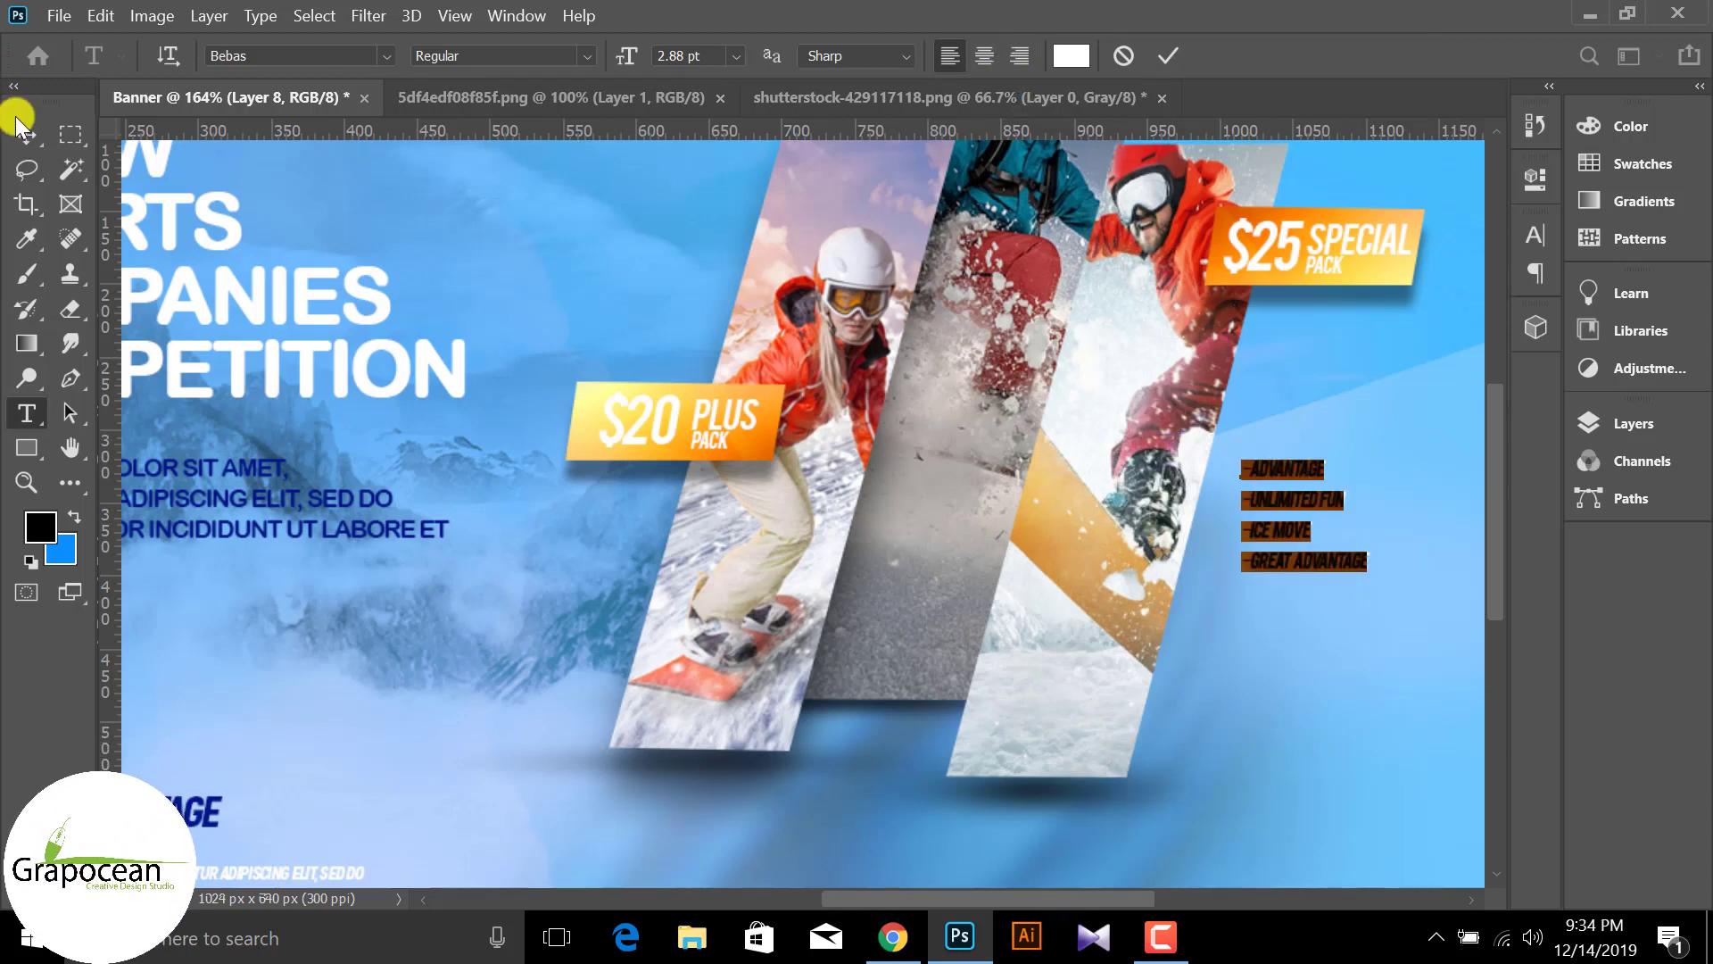
Step: Move the feature list up slightly, undoing an accidental rotation
{"action": "left_click", "coordinate": [26, 134]}
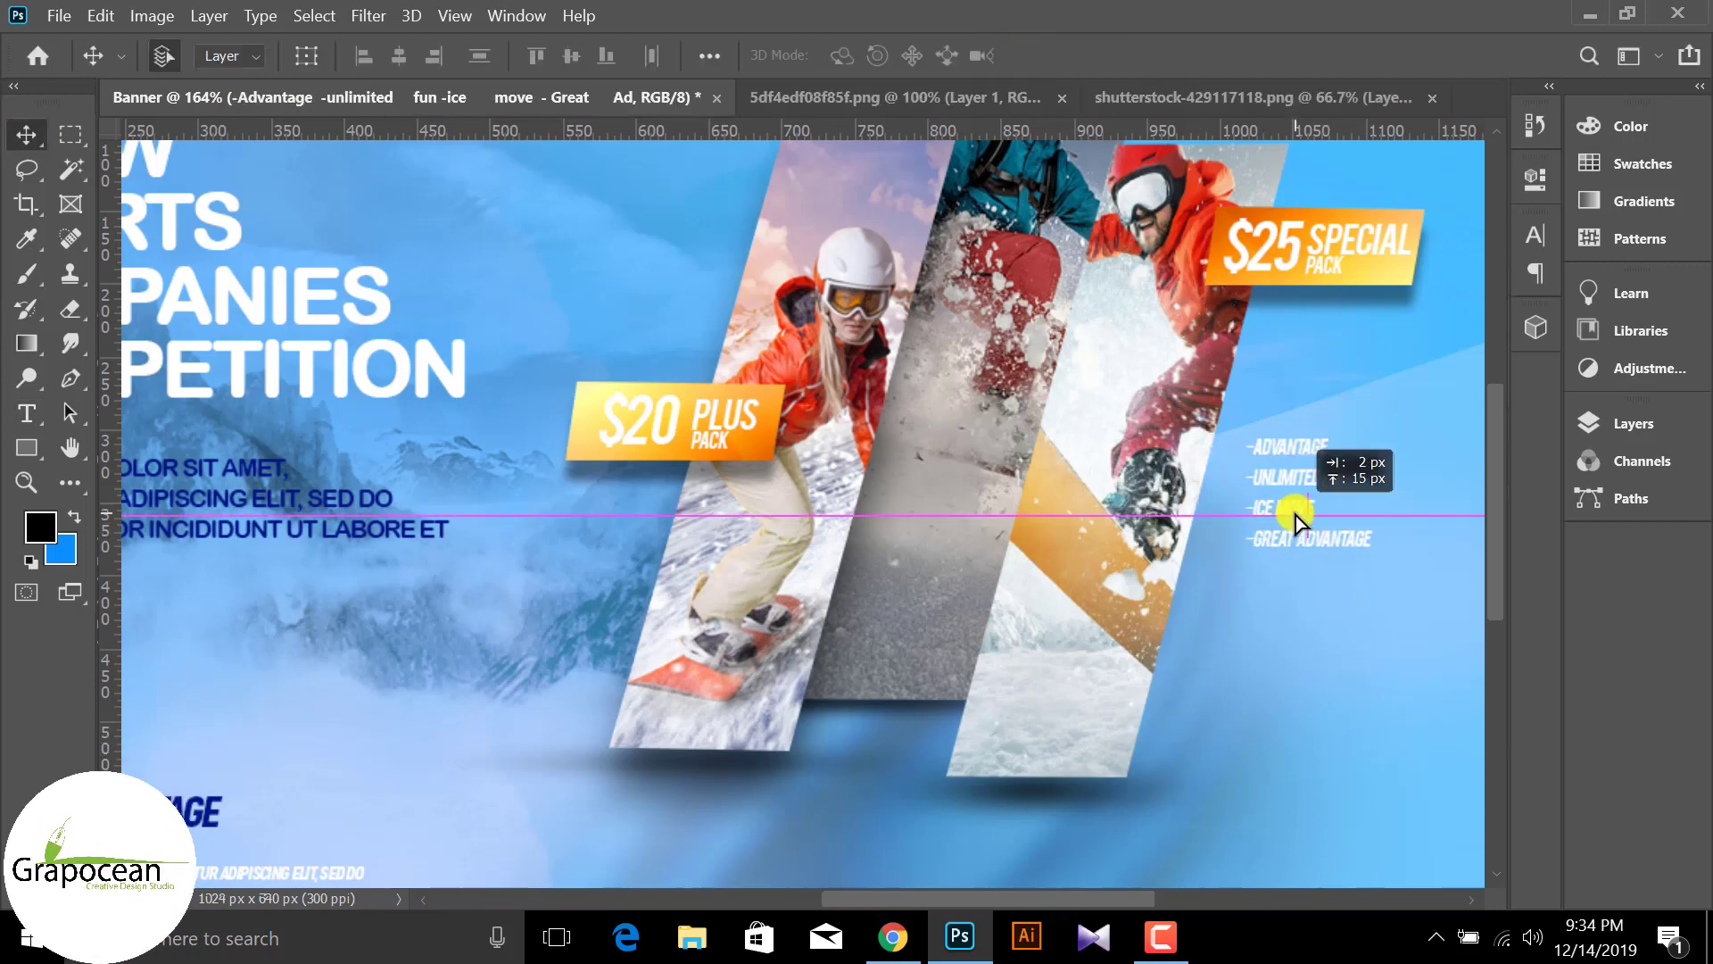
{"action": "left_click_drag", "start_coordinate": [1317, 541], "coordinate": [1312, 519]}
{"action": "left_click_drag", "start_coordinate": [1425, 449], "coordinate": [1422, 463]}
{"action": "key", "text": "ctrl+z"}
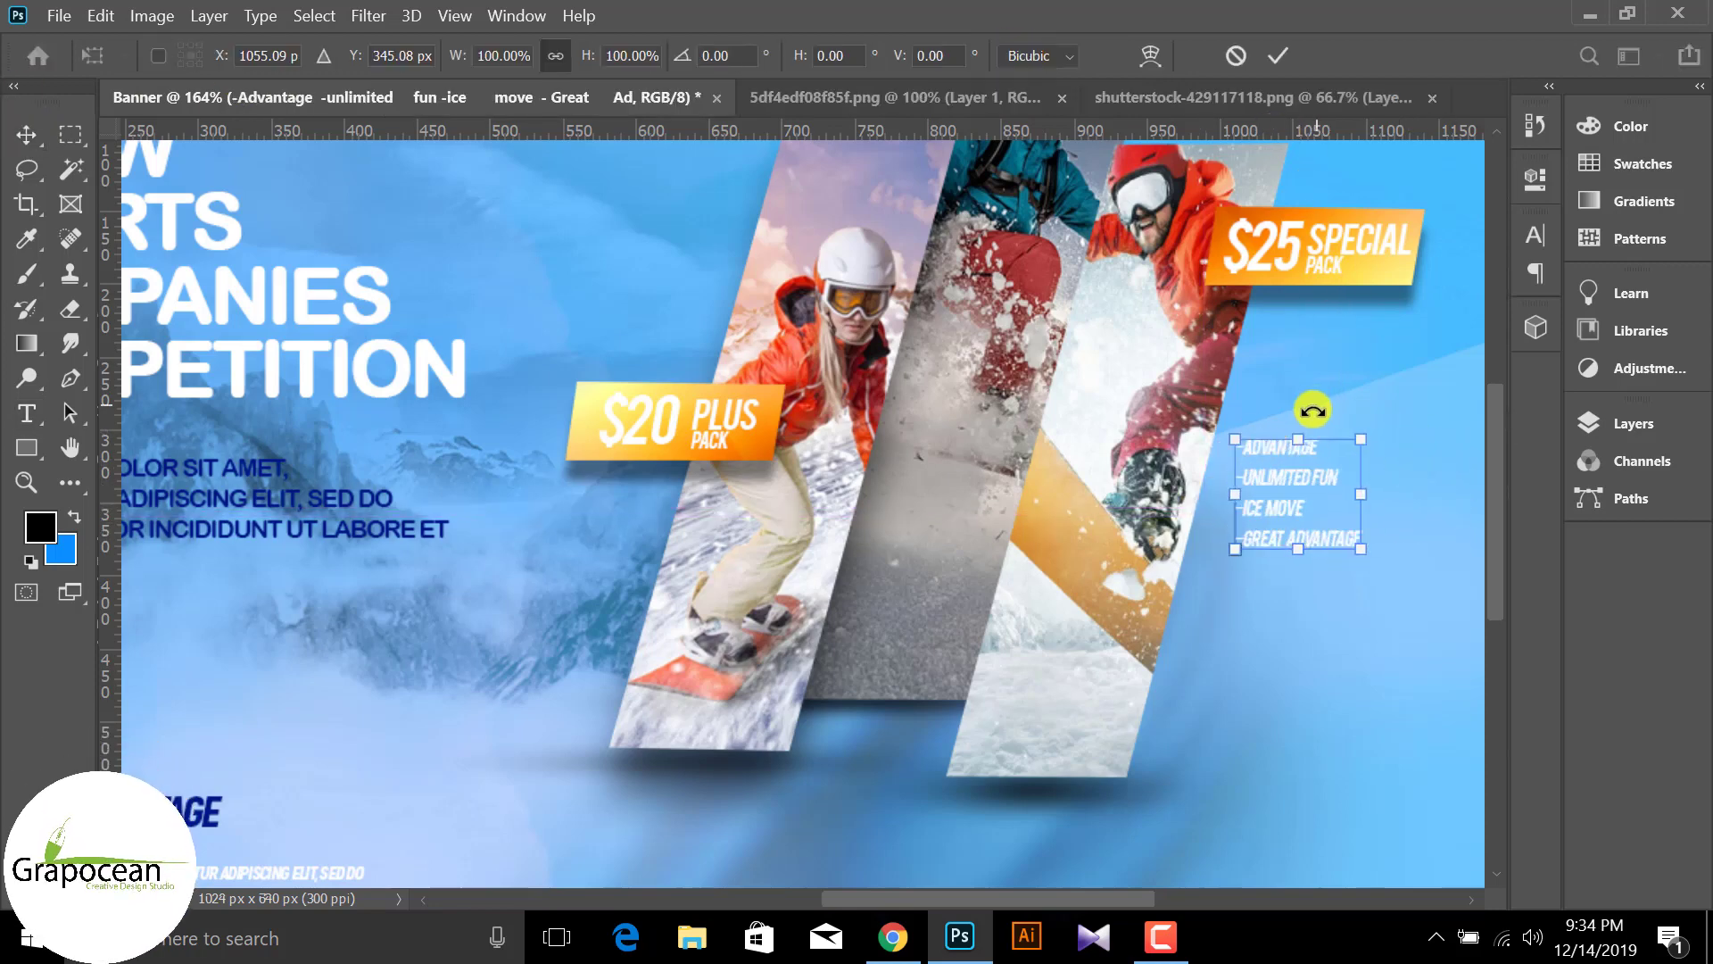
Step: Indent the list lines so they step diagonally, then shift the list left toward the strips
{"action": "left_click", "coordinate": [27, 413]}
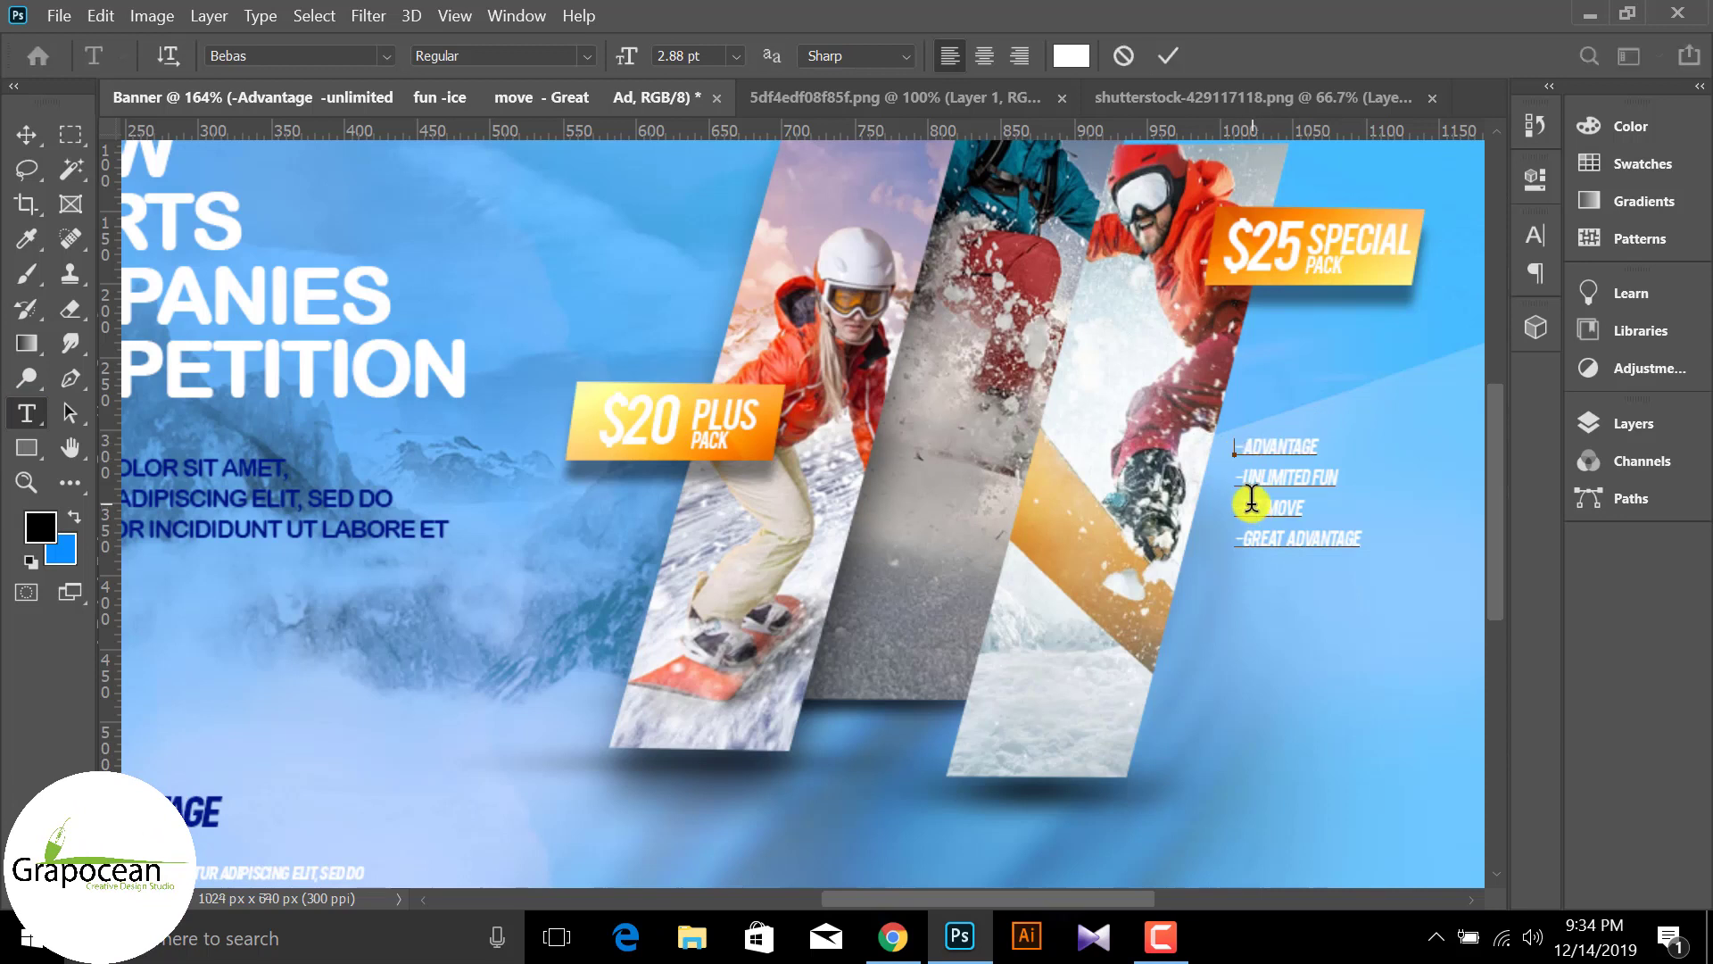
{"action": "key", "text": "Down"}
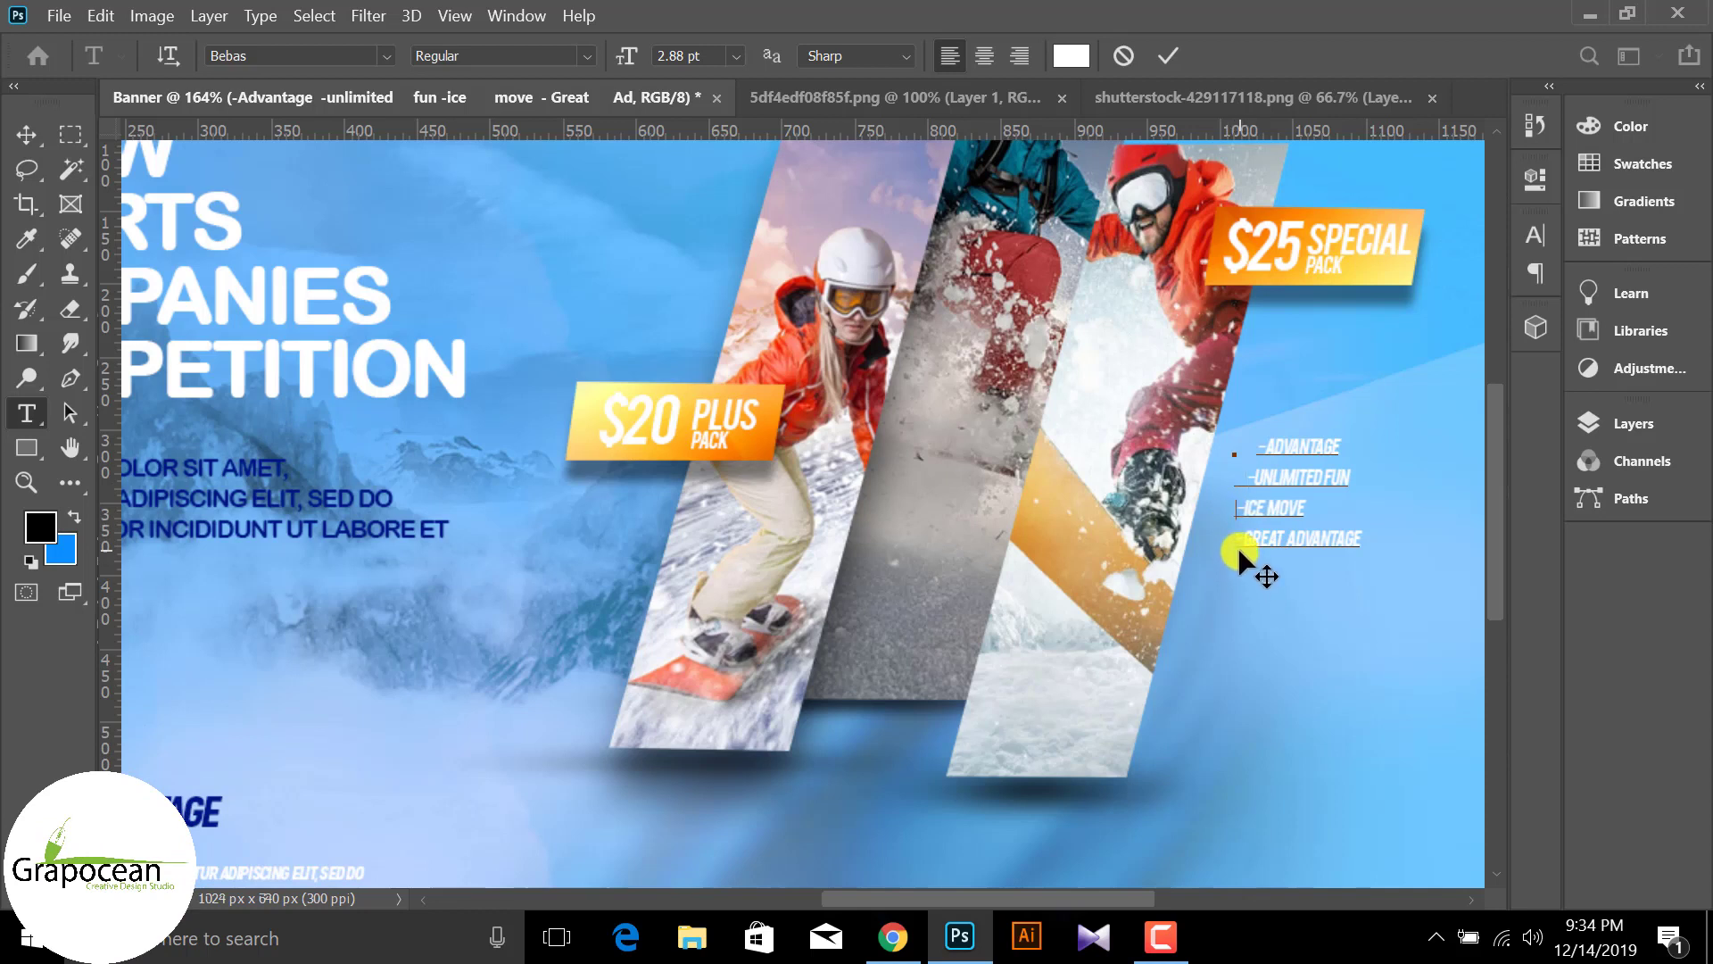
{"action": "left_click", "coordinate": [1259, 446]}
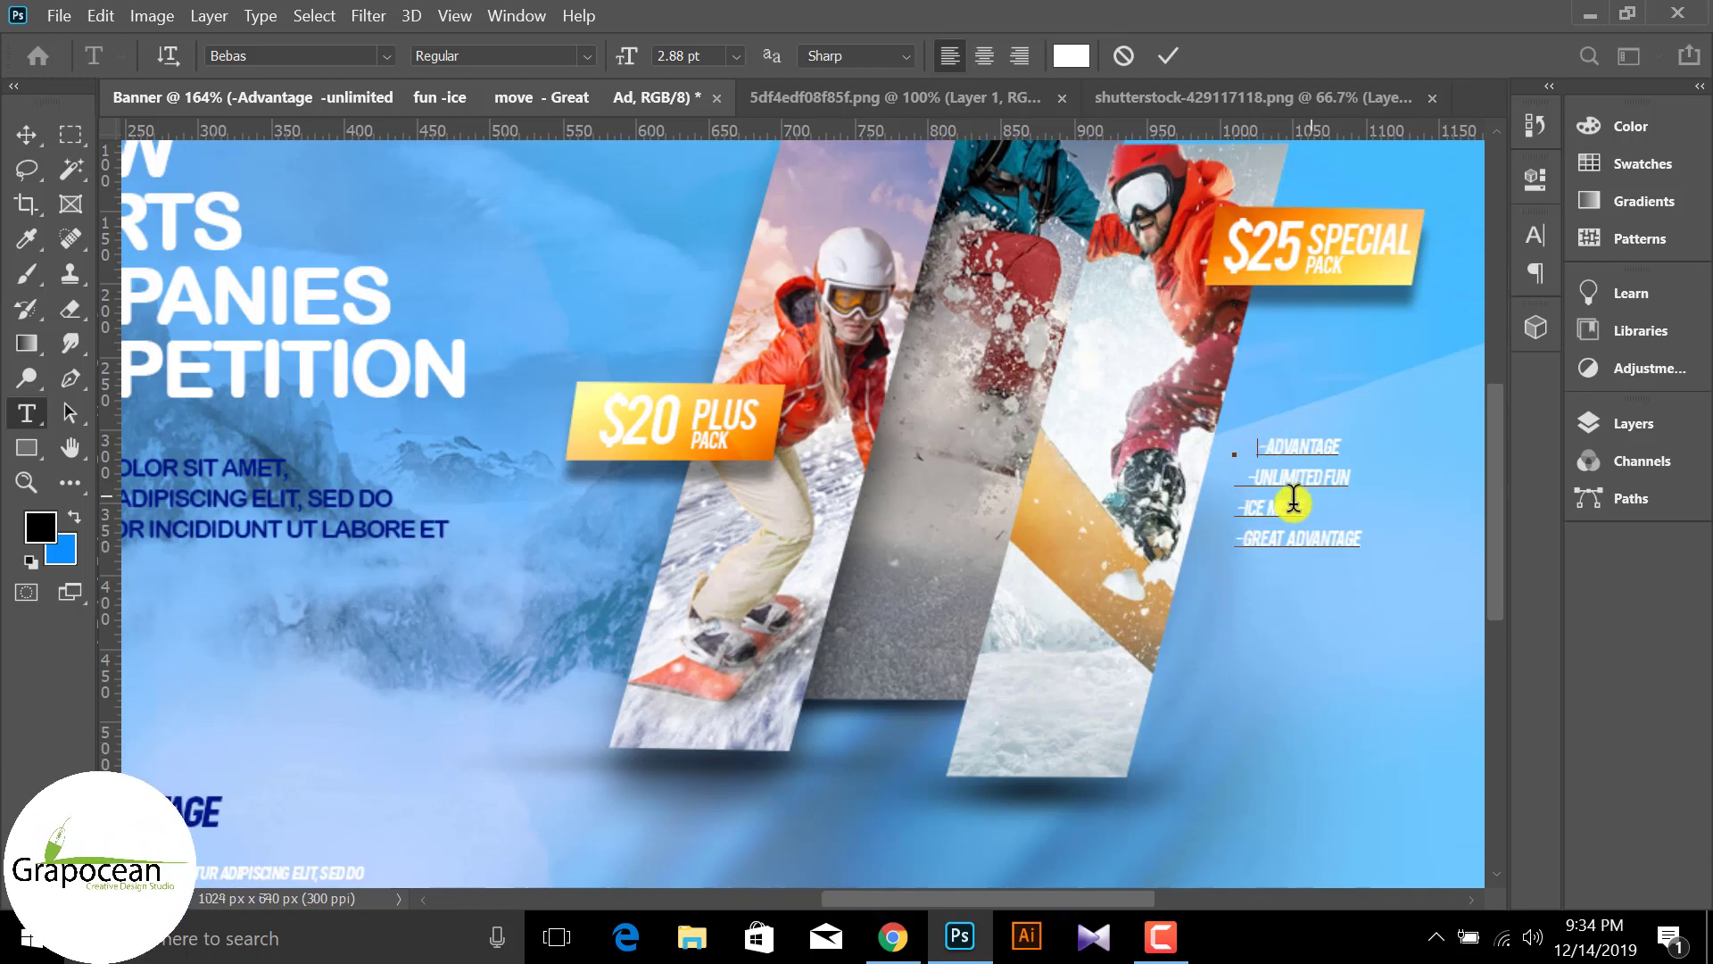
{"action": "left_click", "coordinate": [1250, 481]}
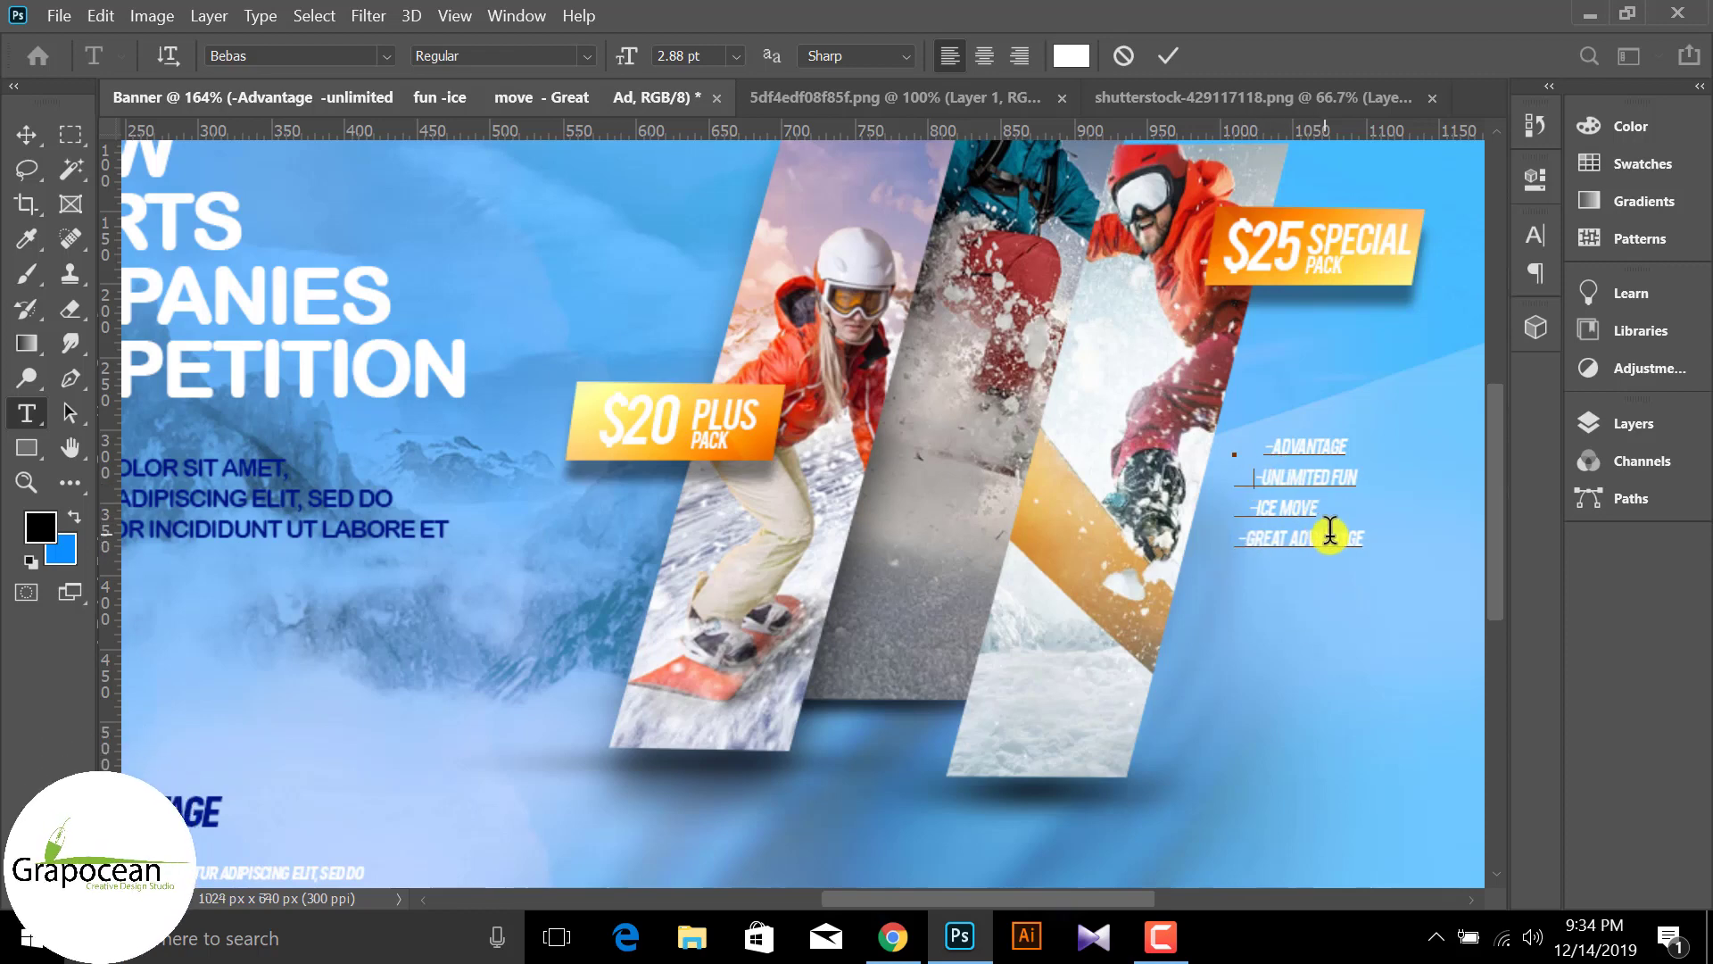
{"action": "key", "text": "Down"}
{"action": "left_click", "coordinate": [26, 134]}
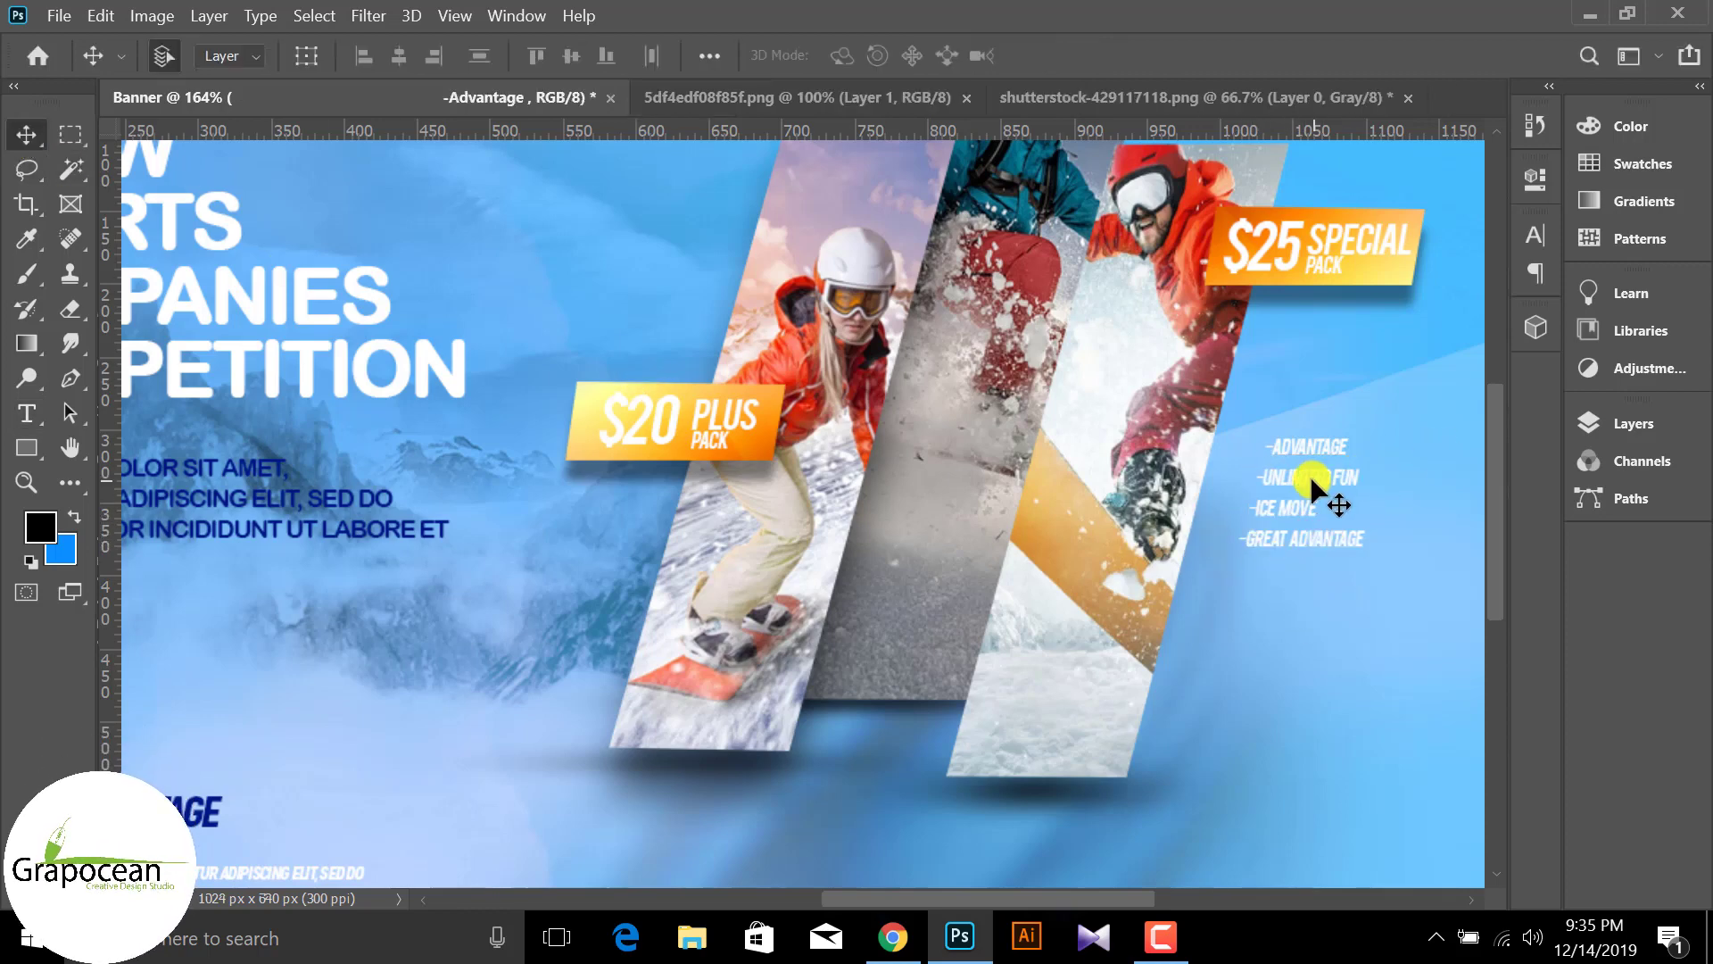
{"action": "left_click_drag", "start_coordinate": [1310, 475], "coordinate": [1264, 475]}
{"action": "key", "text": "ctrl+0"}
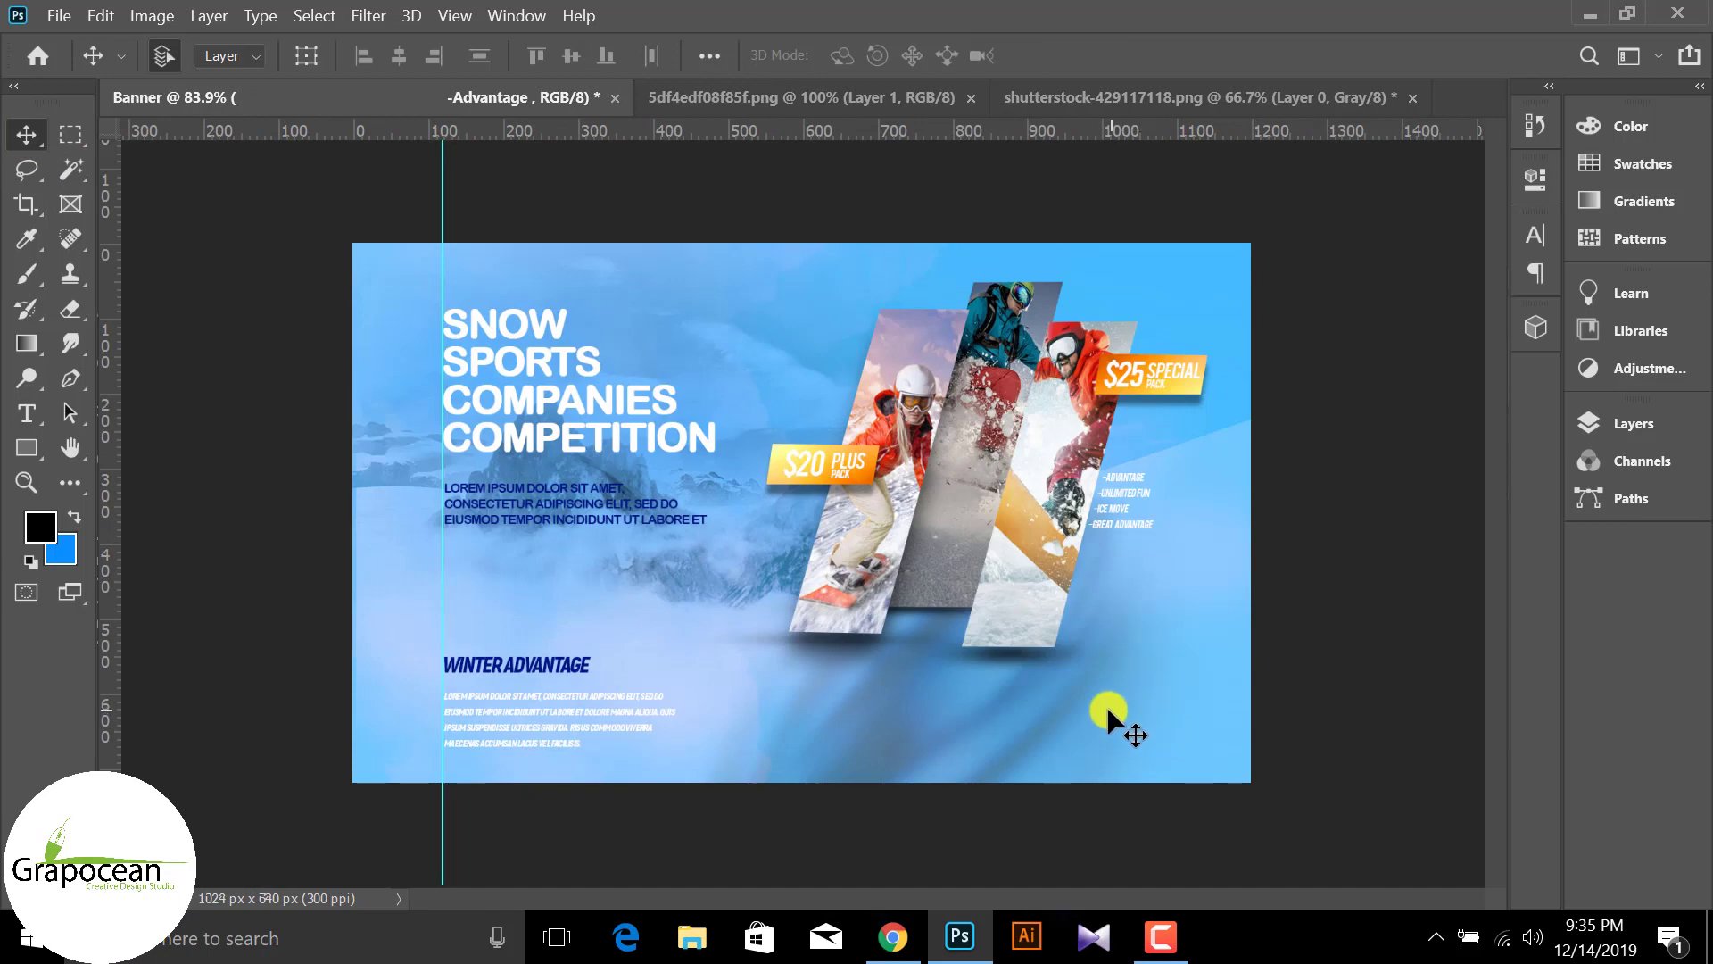
{"action": "left_click", "coordinate": [27, 413]}
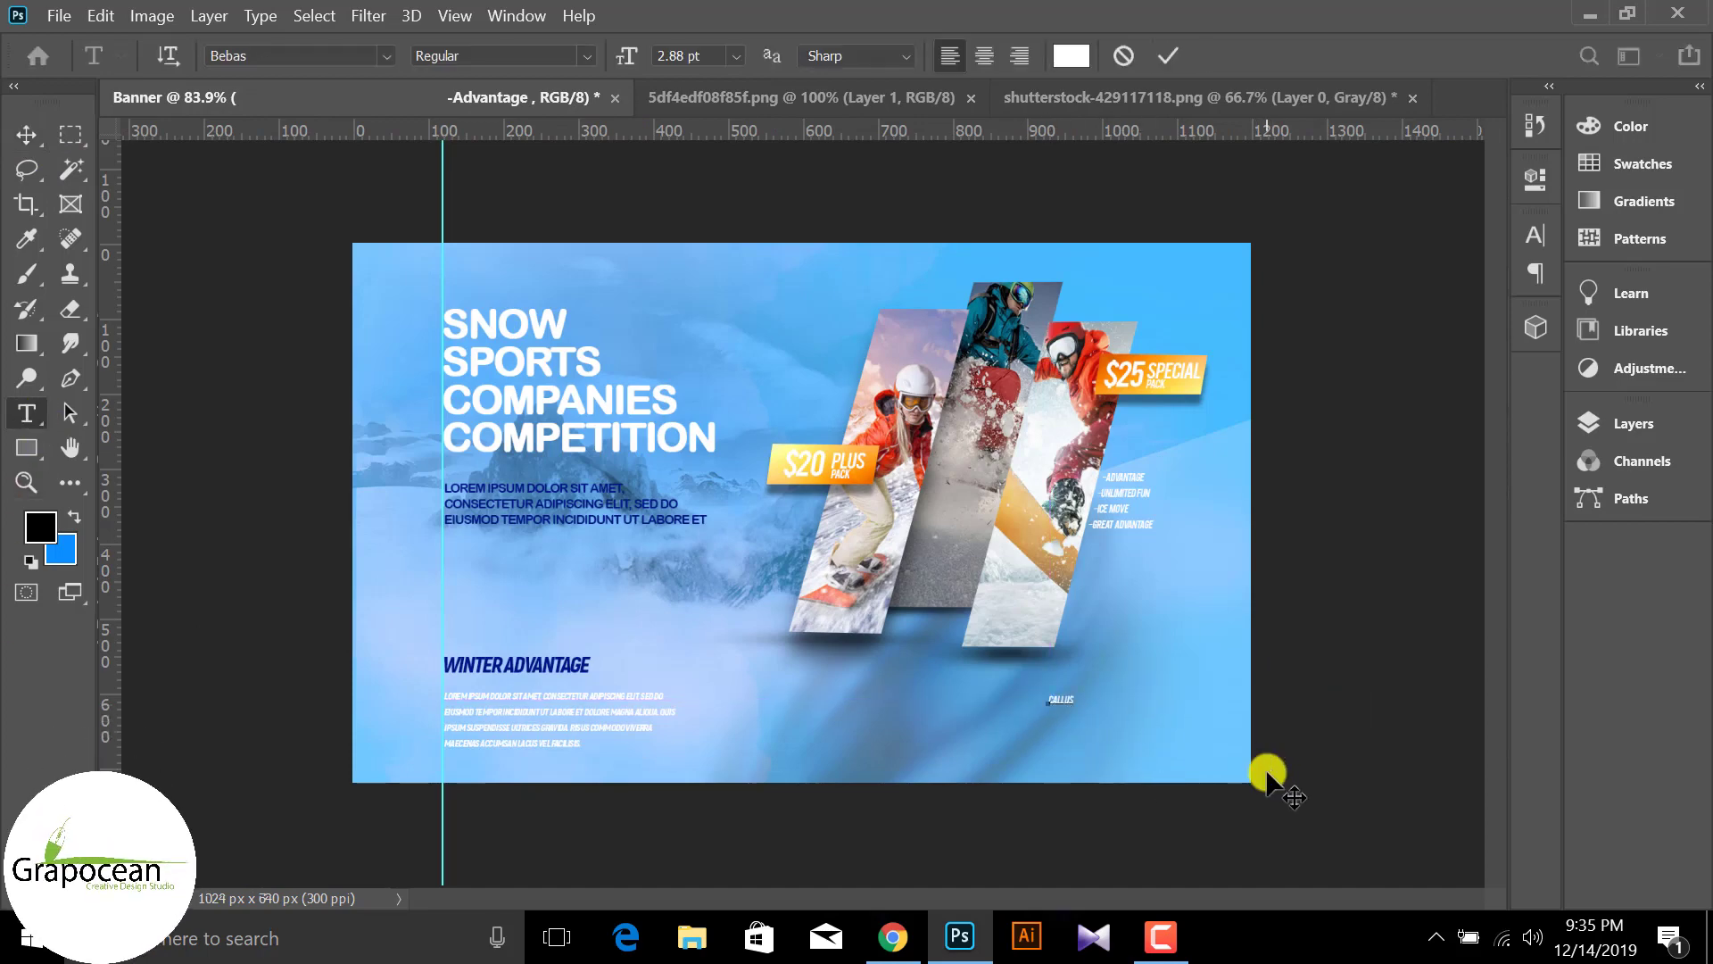
Step: Add the Call Us phone line and position it near the bottom-right corner
{"action": "left_click", "coordinate": [1265, 776]}
{"action": "scroll", "coordinate": [1169, 774], "scroll_direction": "up", "scroll_amount": 3}
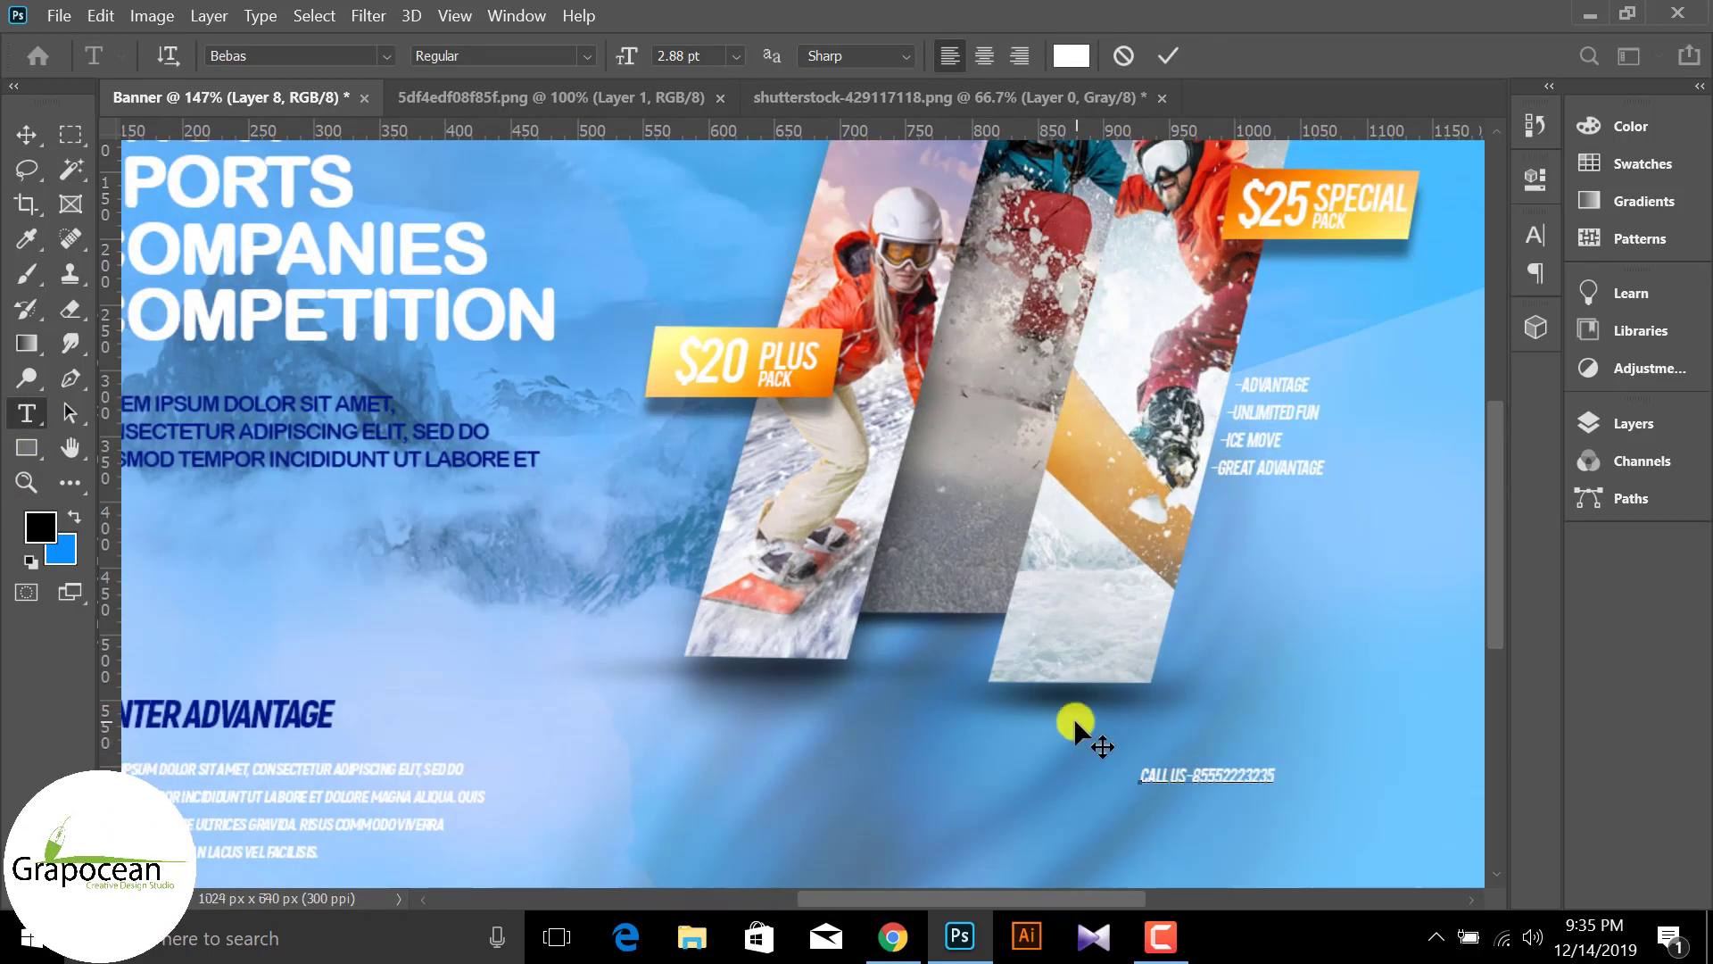
{"action": "key", "text": "ctrl+Return"}
{"action": "key", "text": "v"}
{"action": "key", "text": "ctrl+0"}
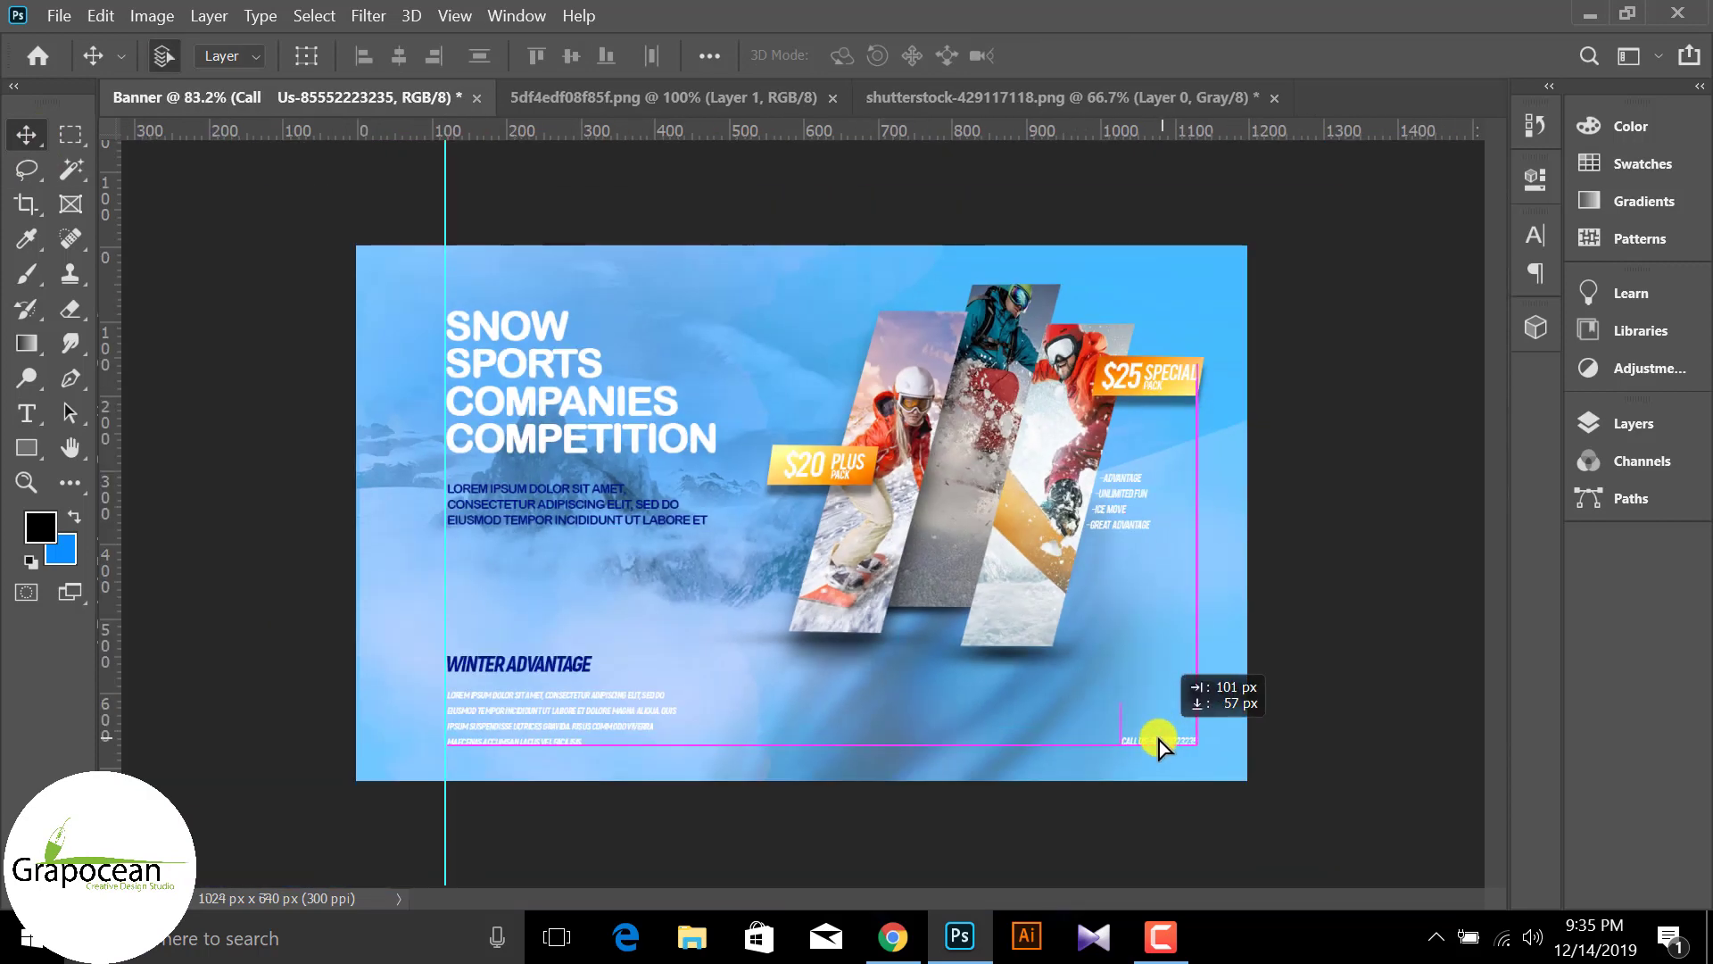
{"action": "left_click_drag", "start_coordinate": [1159, 741], "coordinate": [1159, 741]}
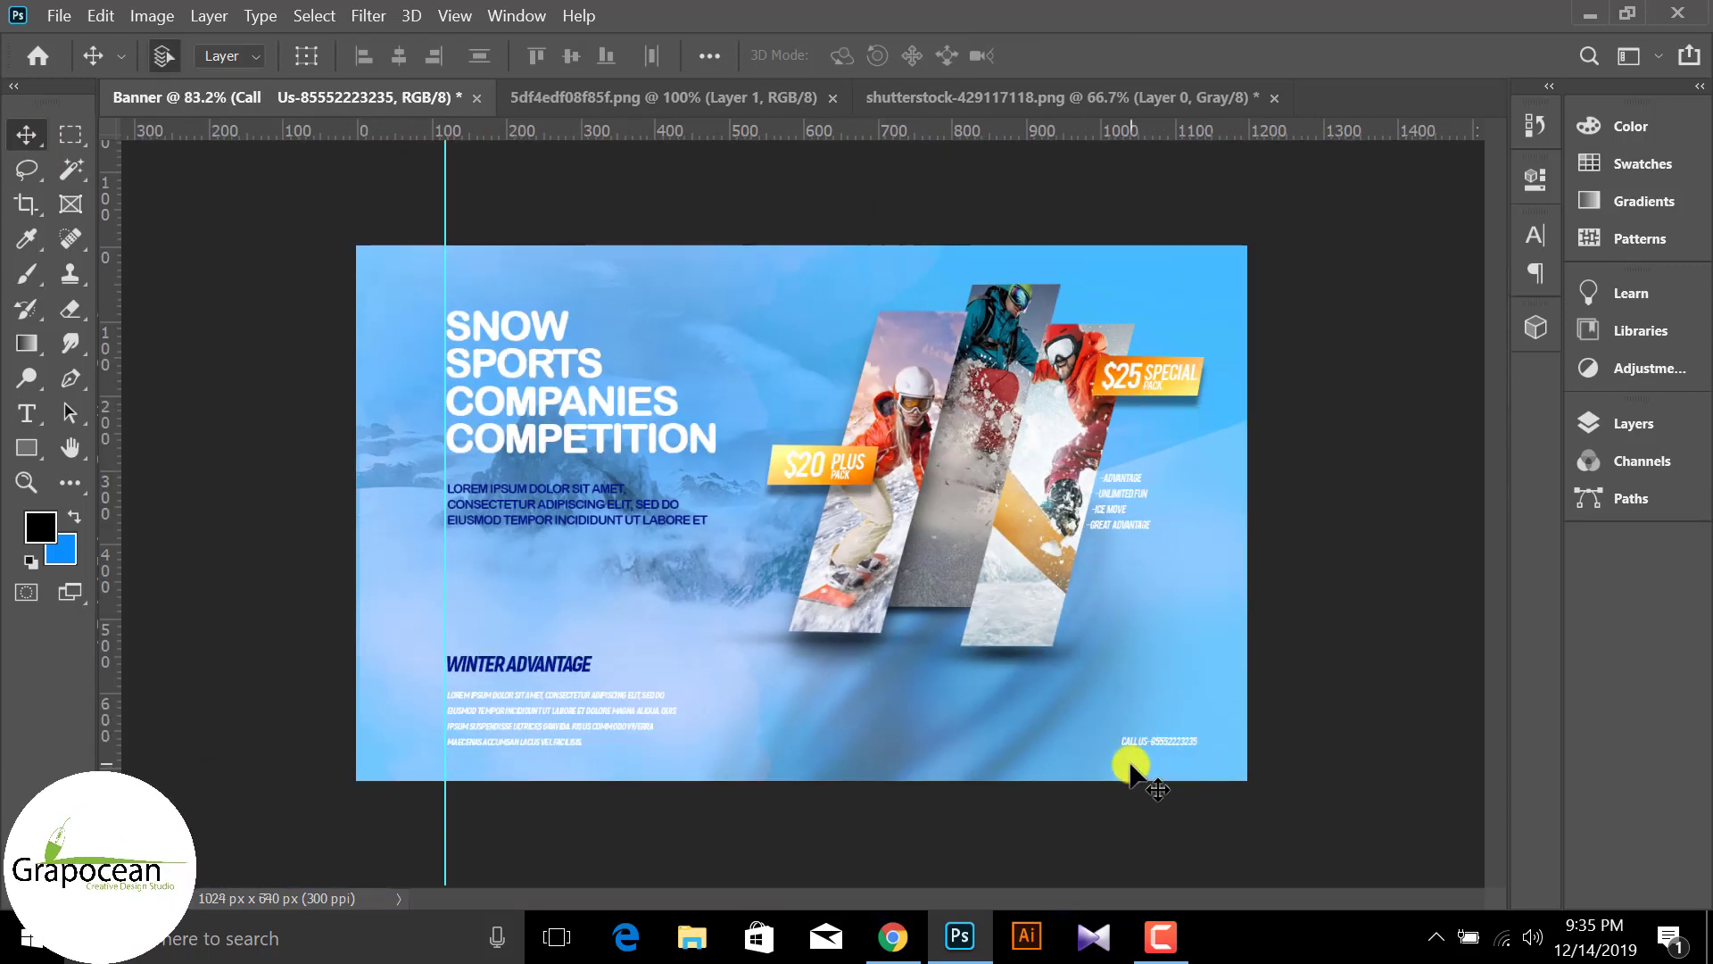
Step: Paste the website address below it in Akrobat, enlarged, with All Caps turned off
{"action": "left_click", "coordinate": [34, 413]}
{"action": "left_click", "coordinate": [968, 739]}
{"action": "type", "text": "WWW.GR"}
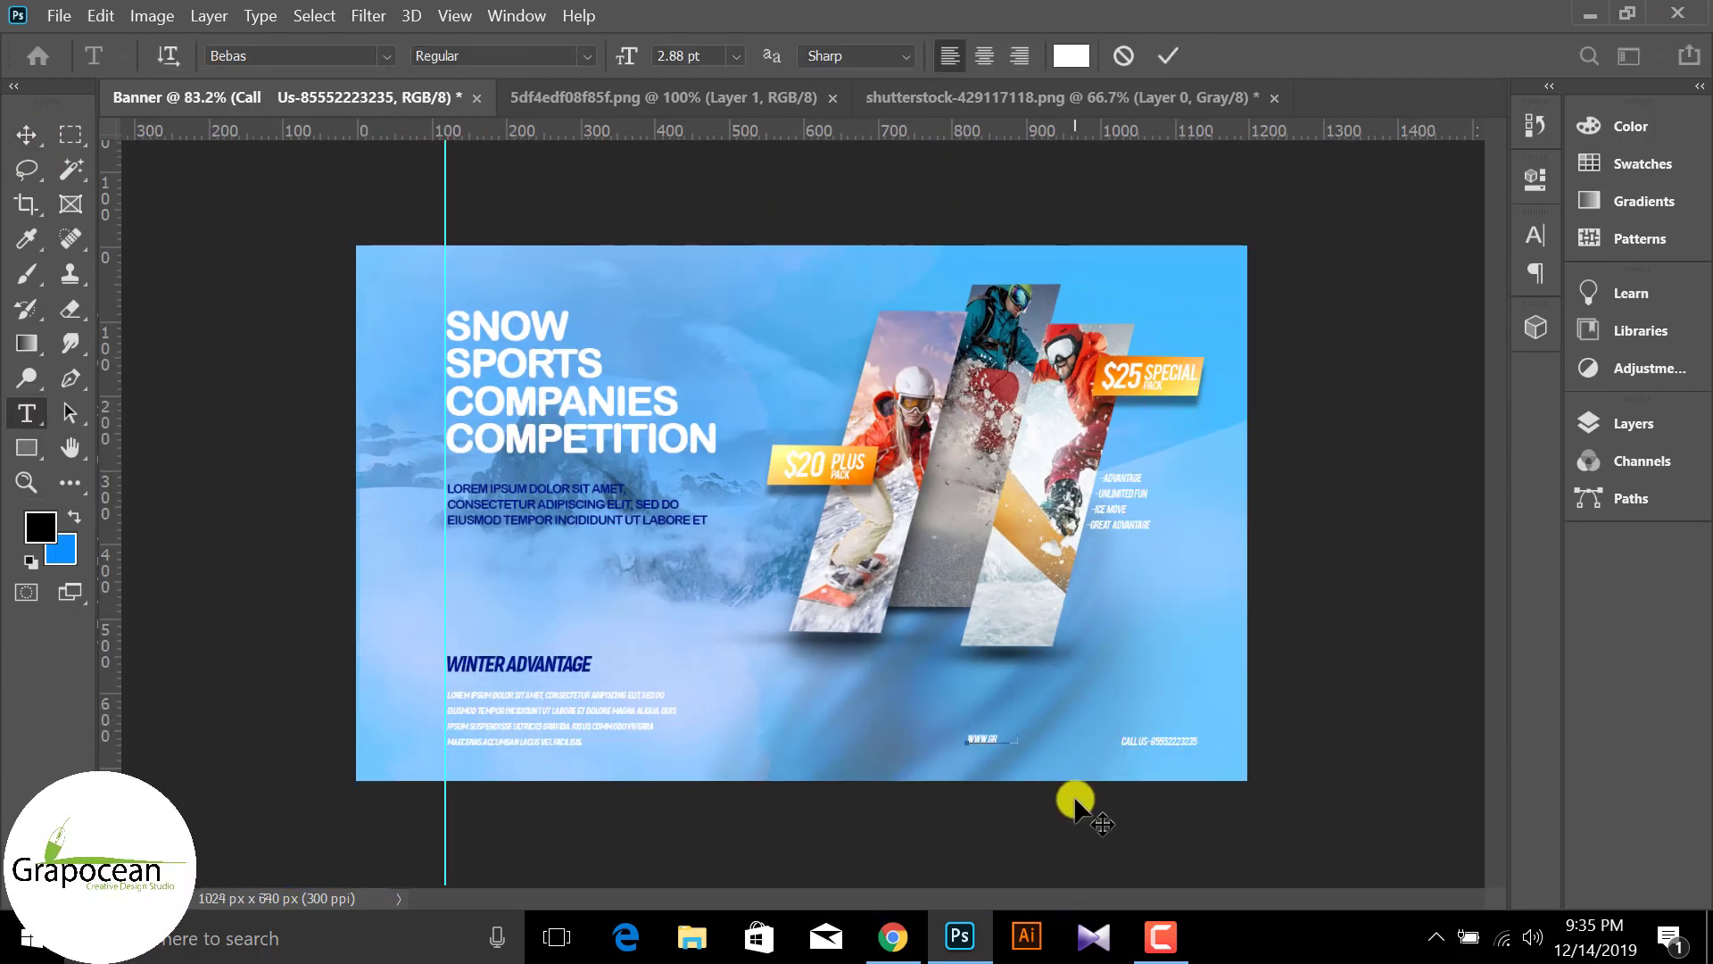
{"action": "key", "text": "ctrl+v"}
{"action": "key", "text": "ctrl+a"}
{"action": "left_click", "coordinate": [383, 56]}
{"action": "left_click", "coordinate": [411, 219]}
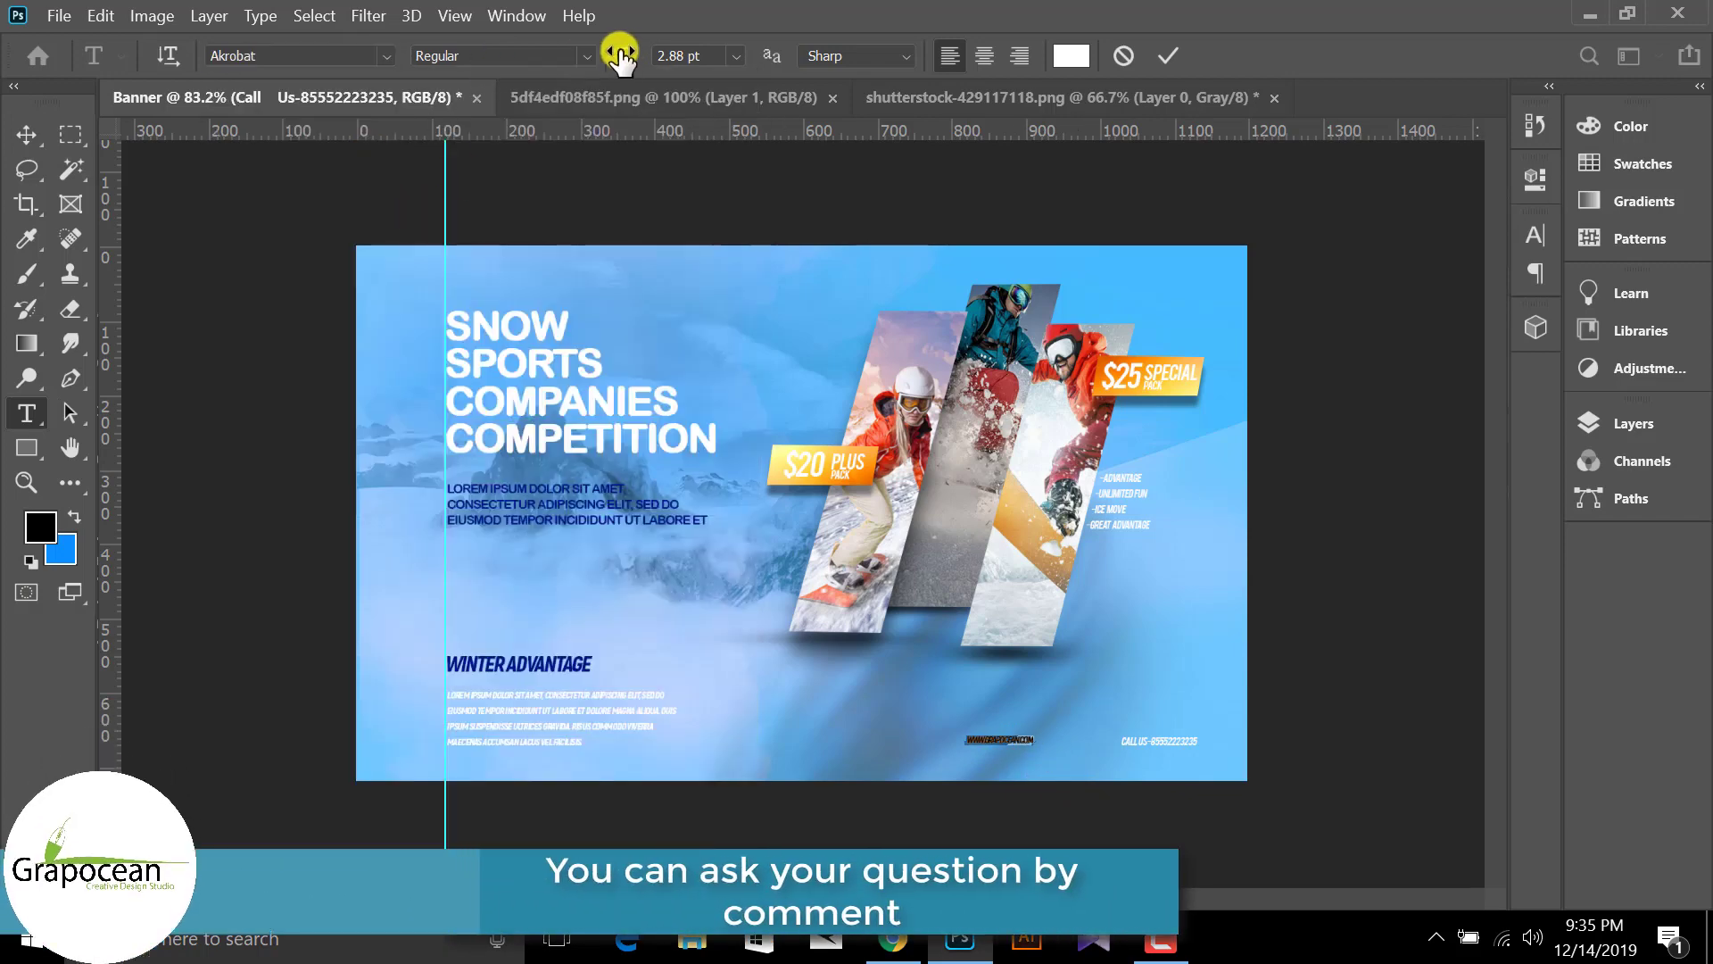
{"action": "left_click_drag", "start_coordinate": [622, 56], "coordinate": [623, 58]}
{"action": "left_click", "coordinate": [1535, 235]}
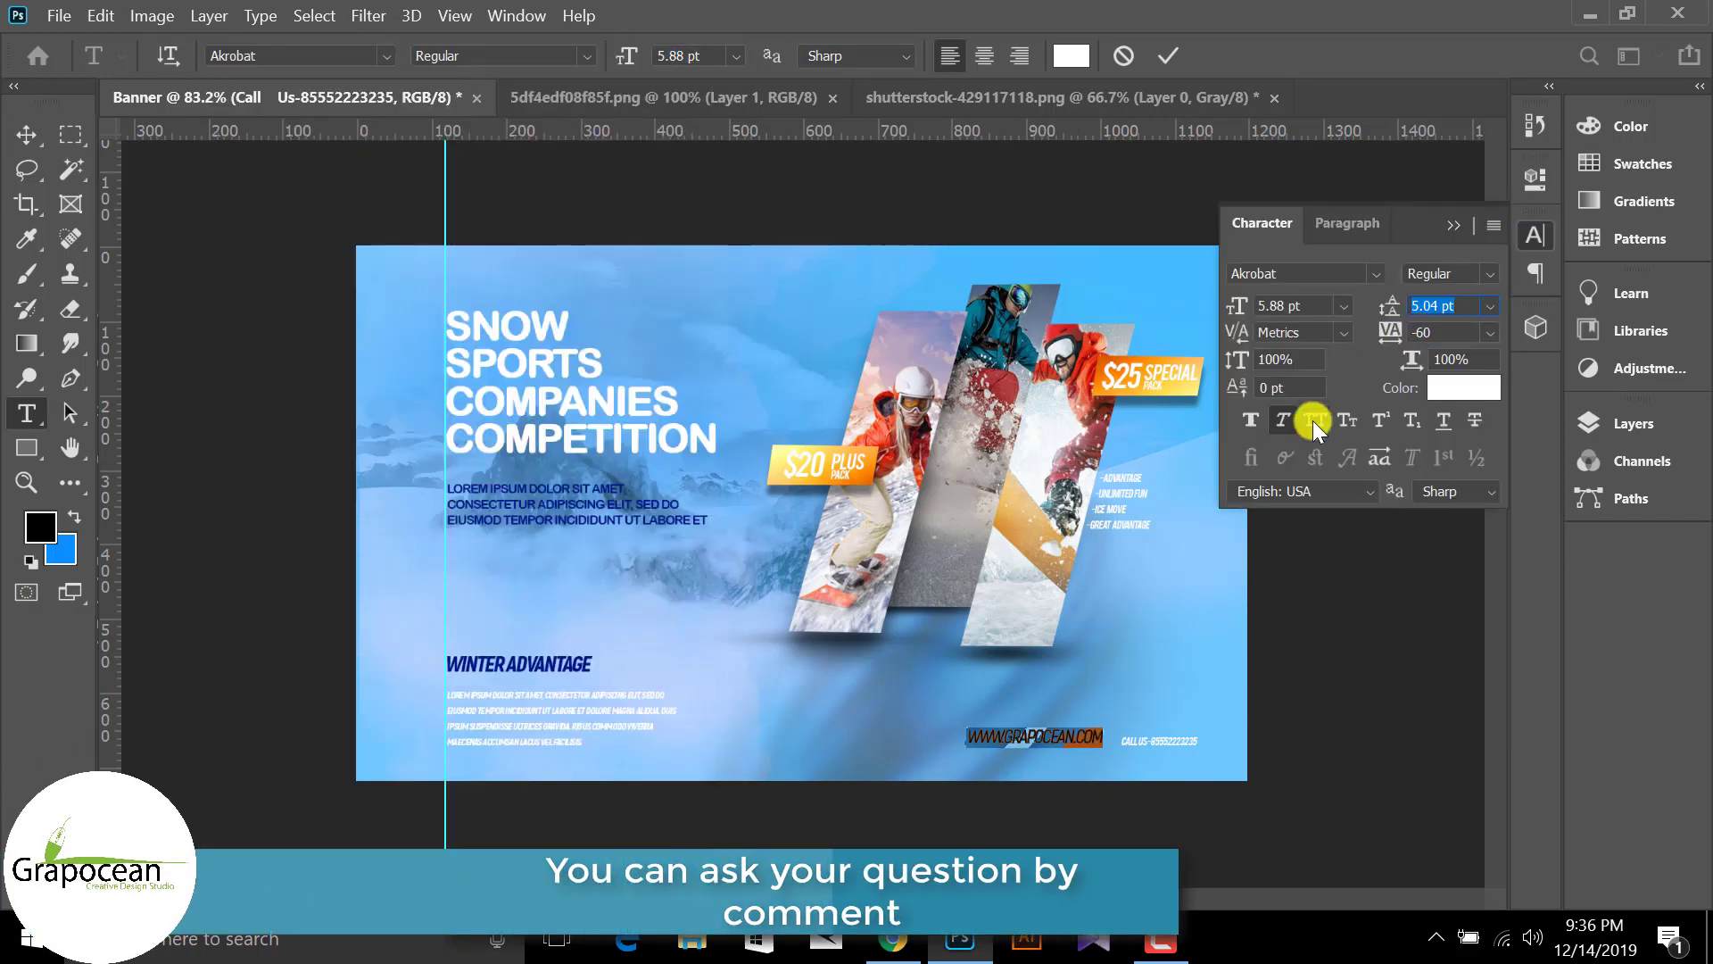
{"action": "left_click", "coordinate": [1315, 419]}
{"action": "key", "text": "ctrl+Return"}
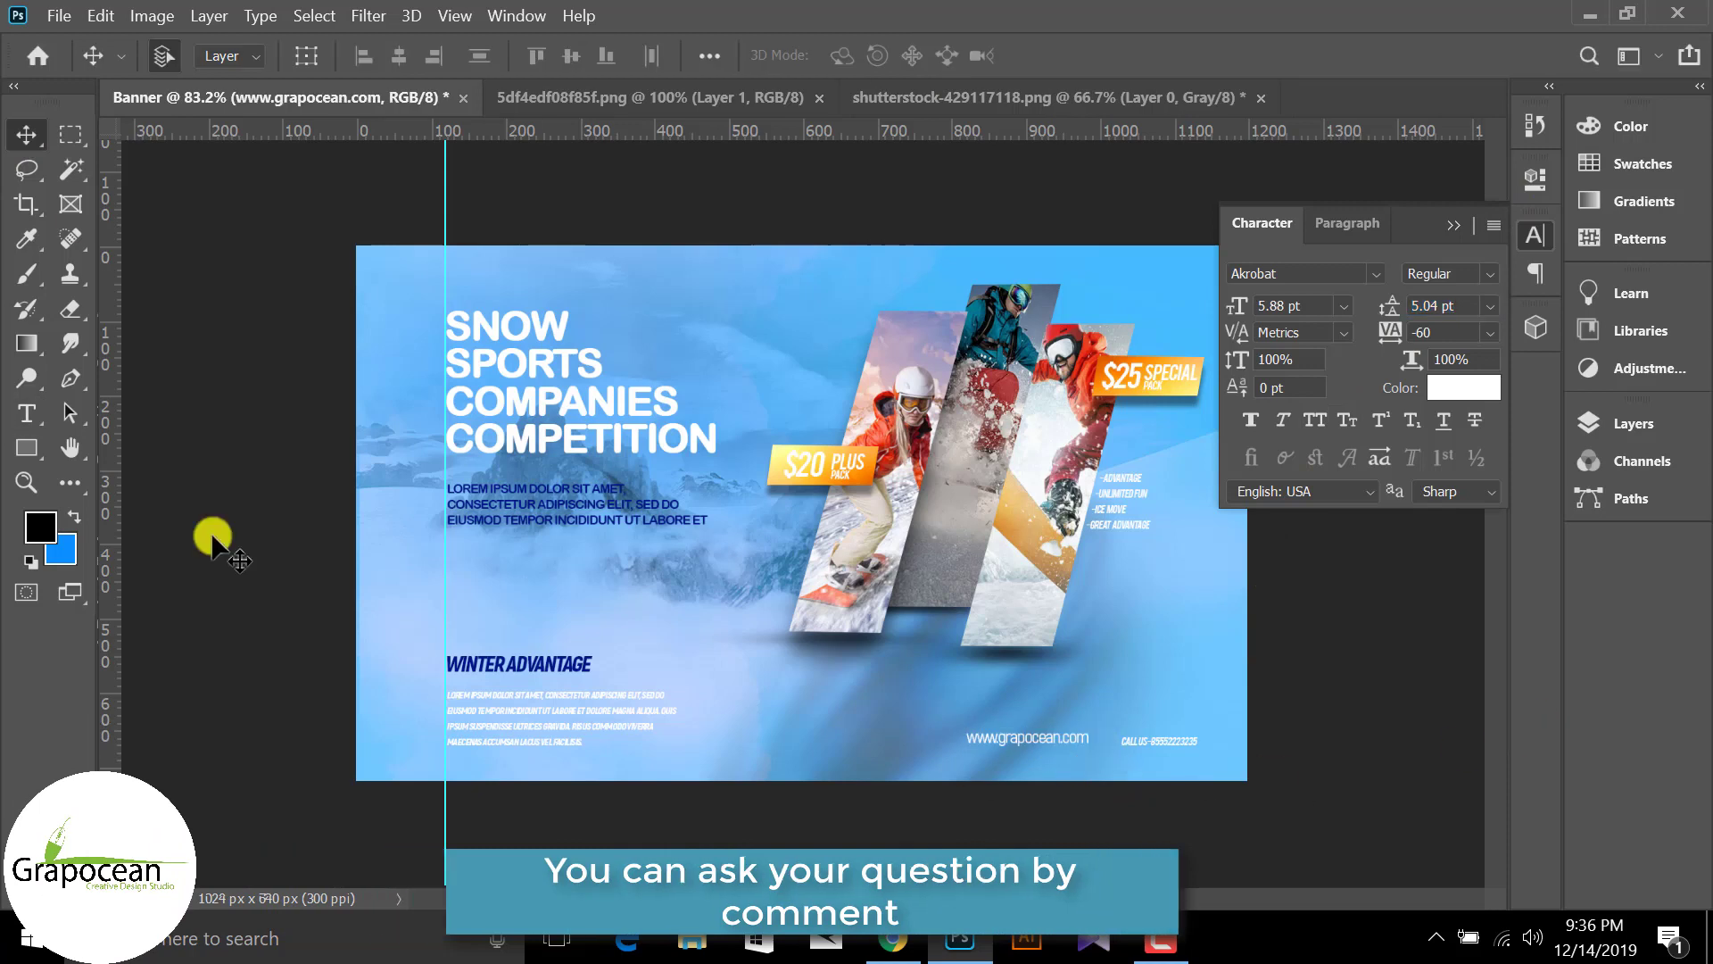
Step: Widen the website's tracking, move it below the Call Us line, and adjust its spacing and size
{"action": "left_click_drag", "start_coordinate": [1379, 329], "coordinate": [1405, 326]}
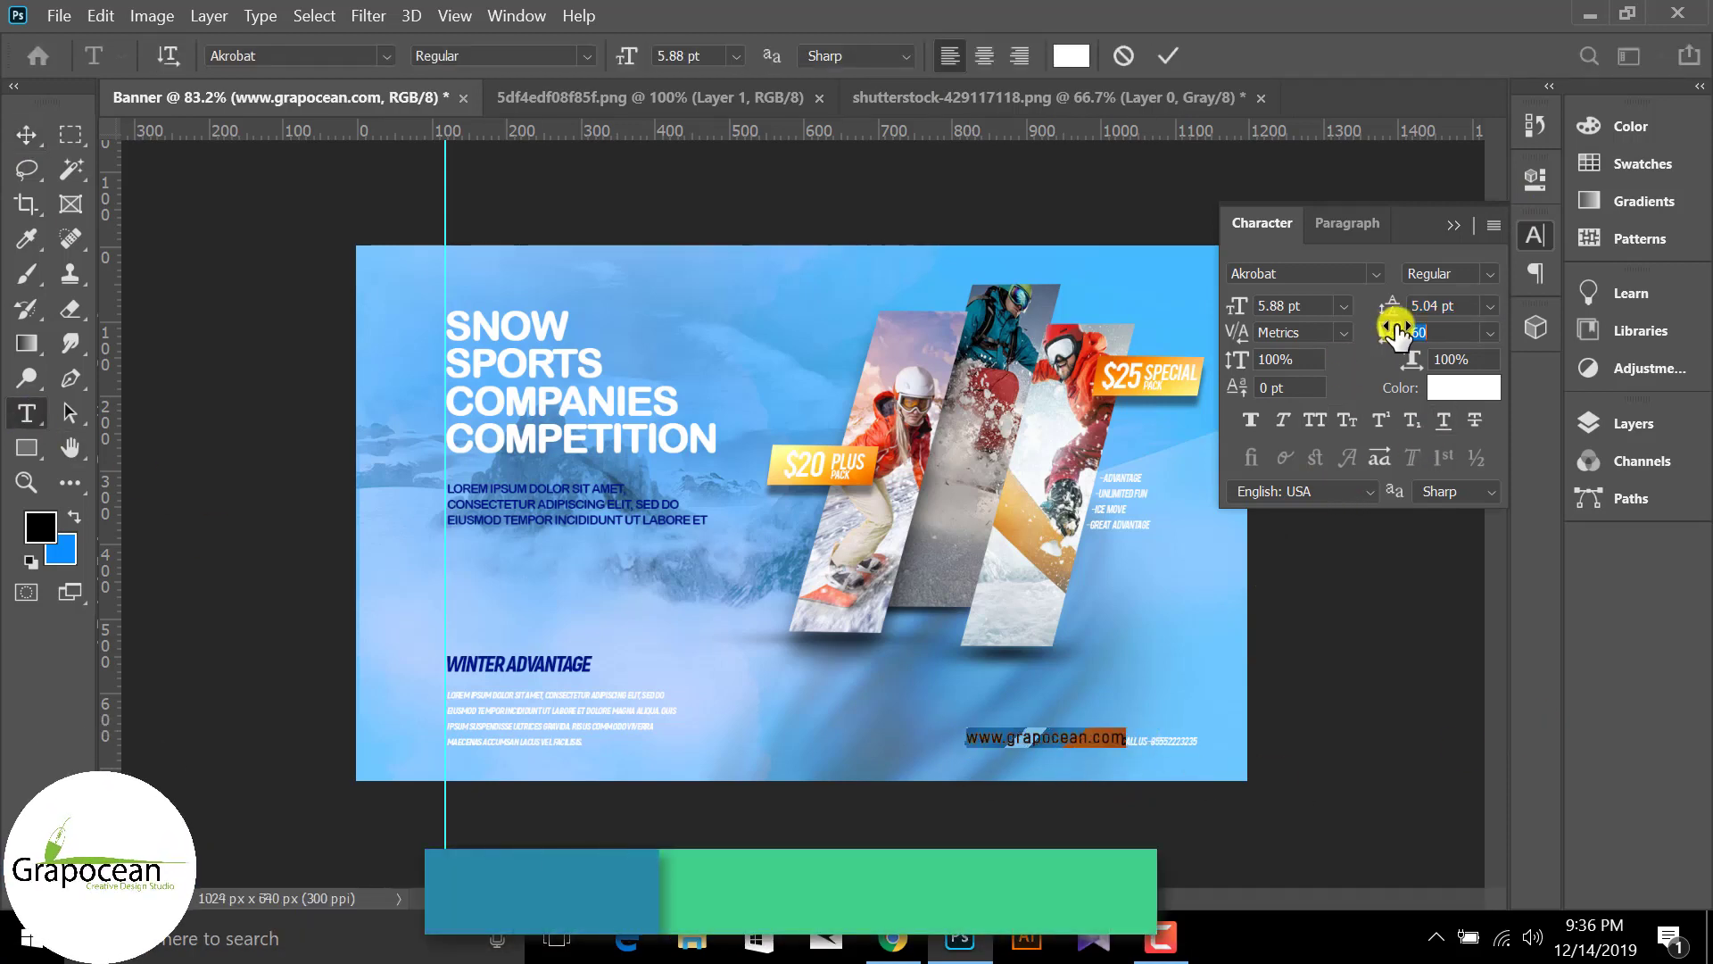
{"action": "key", "text": "v"}
{"action": "left_click_drag", "start_coordinate": [1090, 768], "coordinate": [1169, 793]}
{"action": "double_click", "coordinate": [1122, 763]}
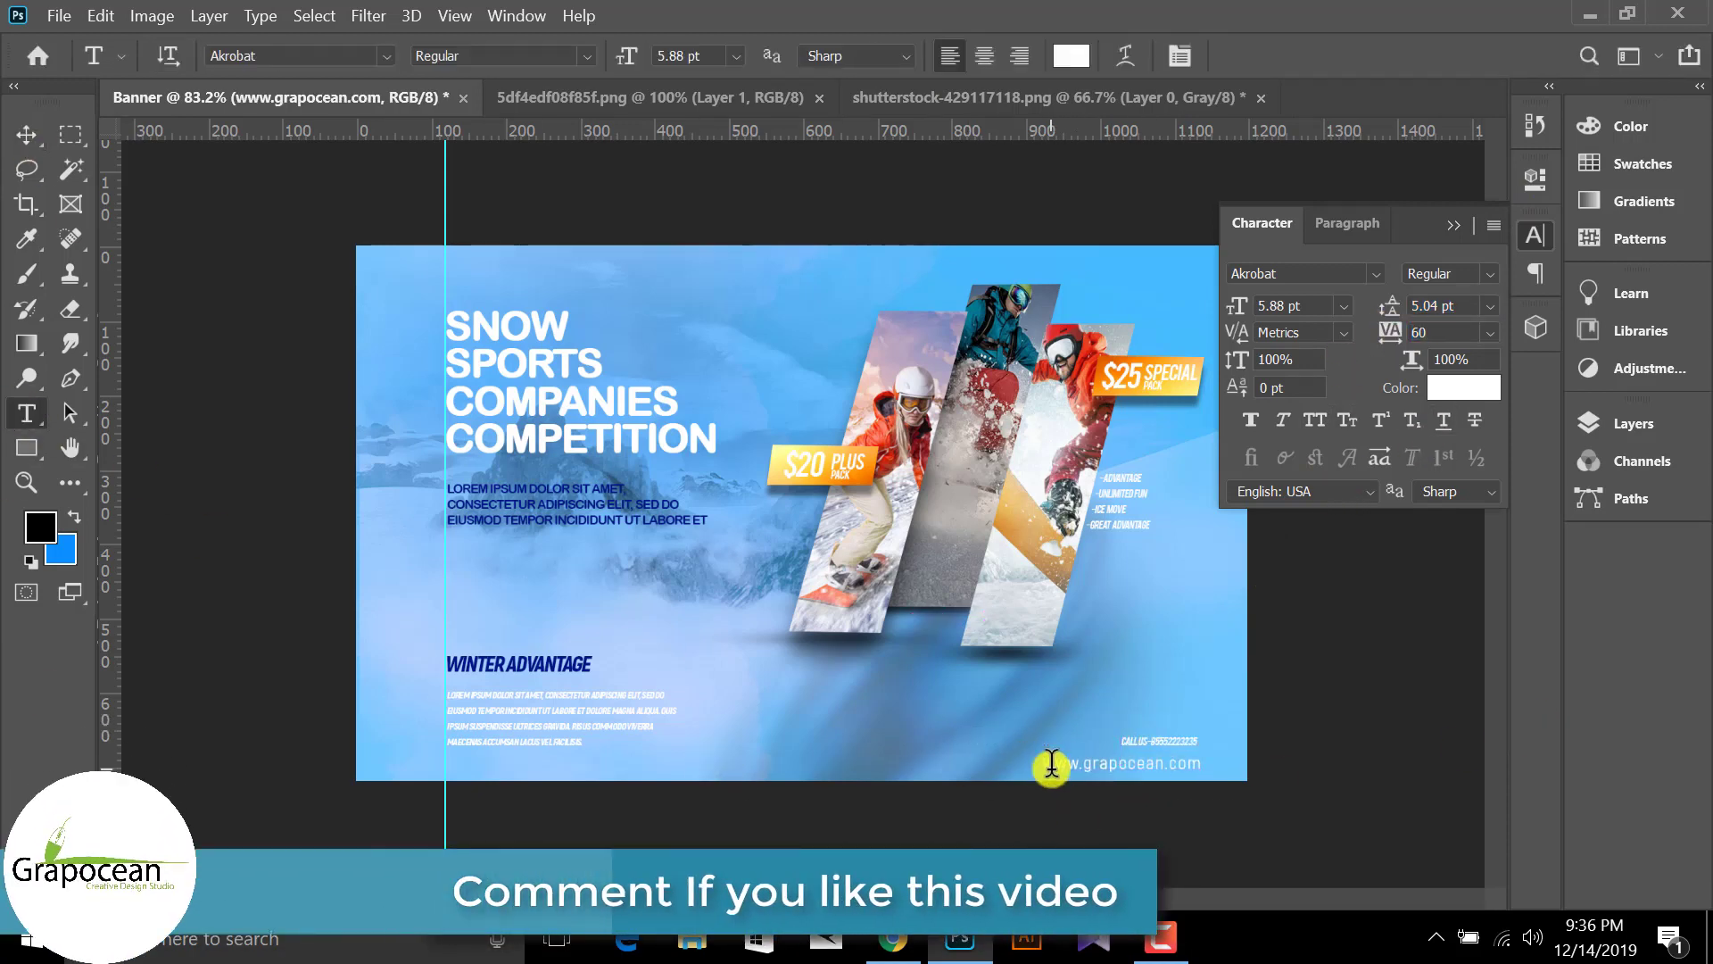
{"action": "left_click", "coordinate": [1394, 308]}
{"action": "left_click_drag", "start_coordinate": [1388, 308], "coordinate": [1379, 337]}
{"action": "left_click_drag", "start_coordinate": [630, 60], "coordinate": [627, 63]}
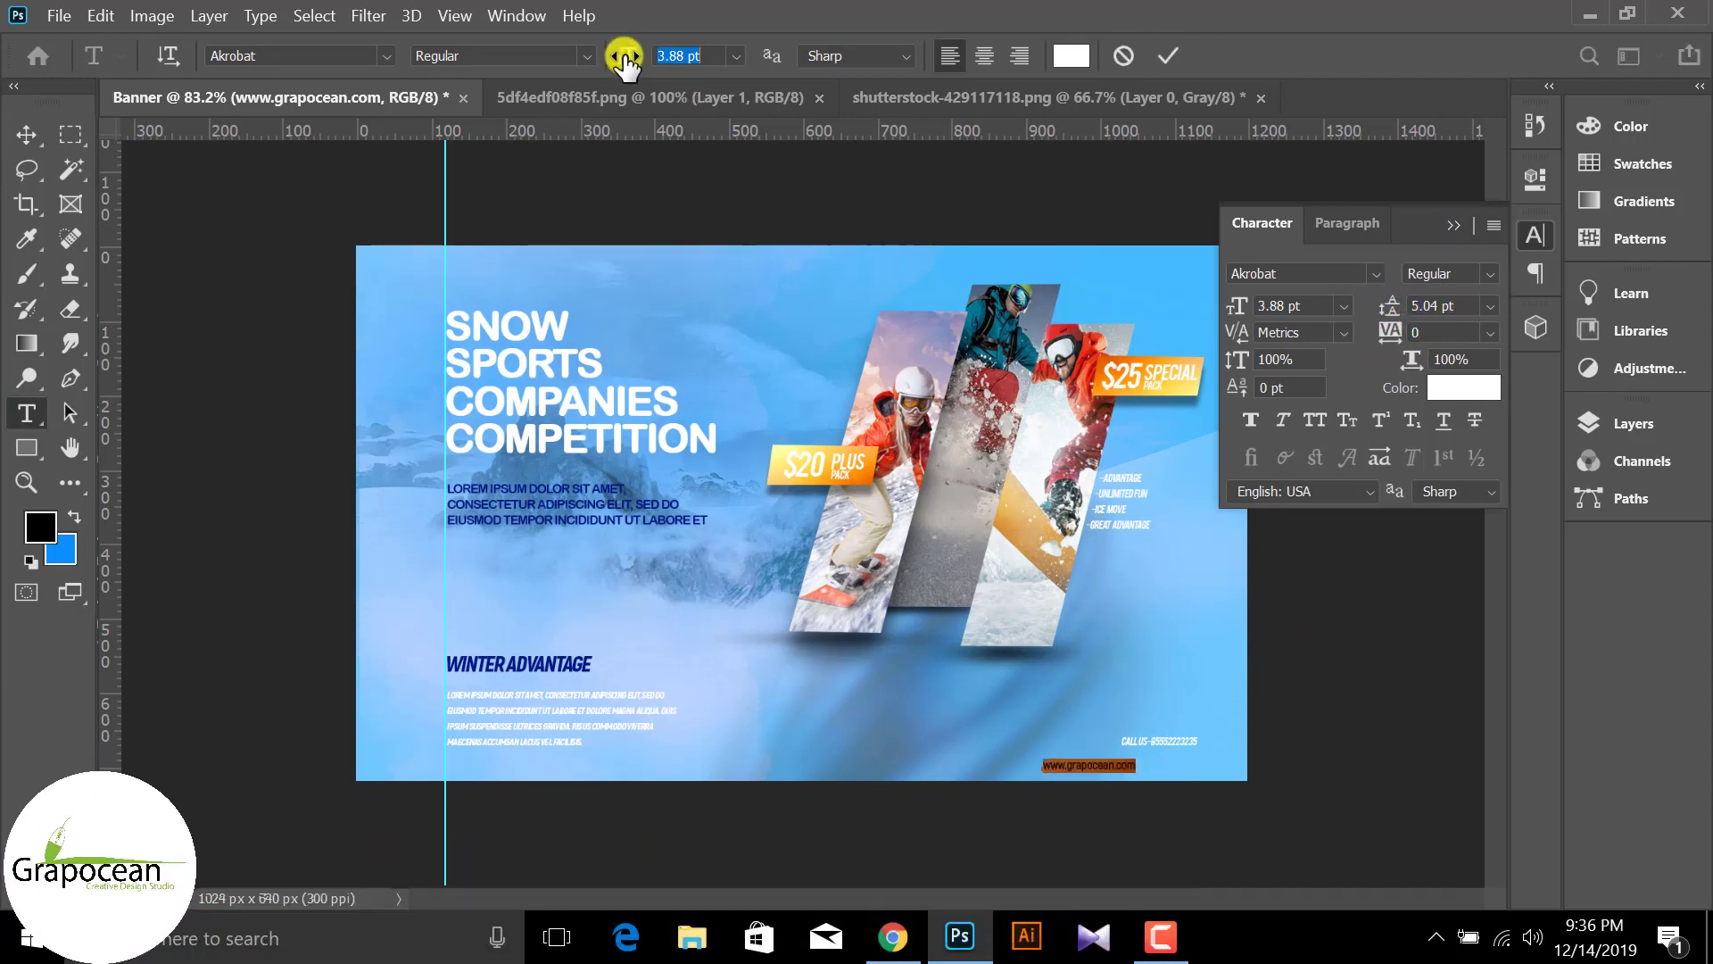
{"action": "left_click", "coordinate": [21, 125]}
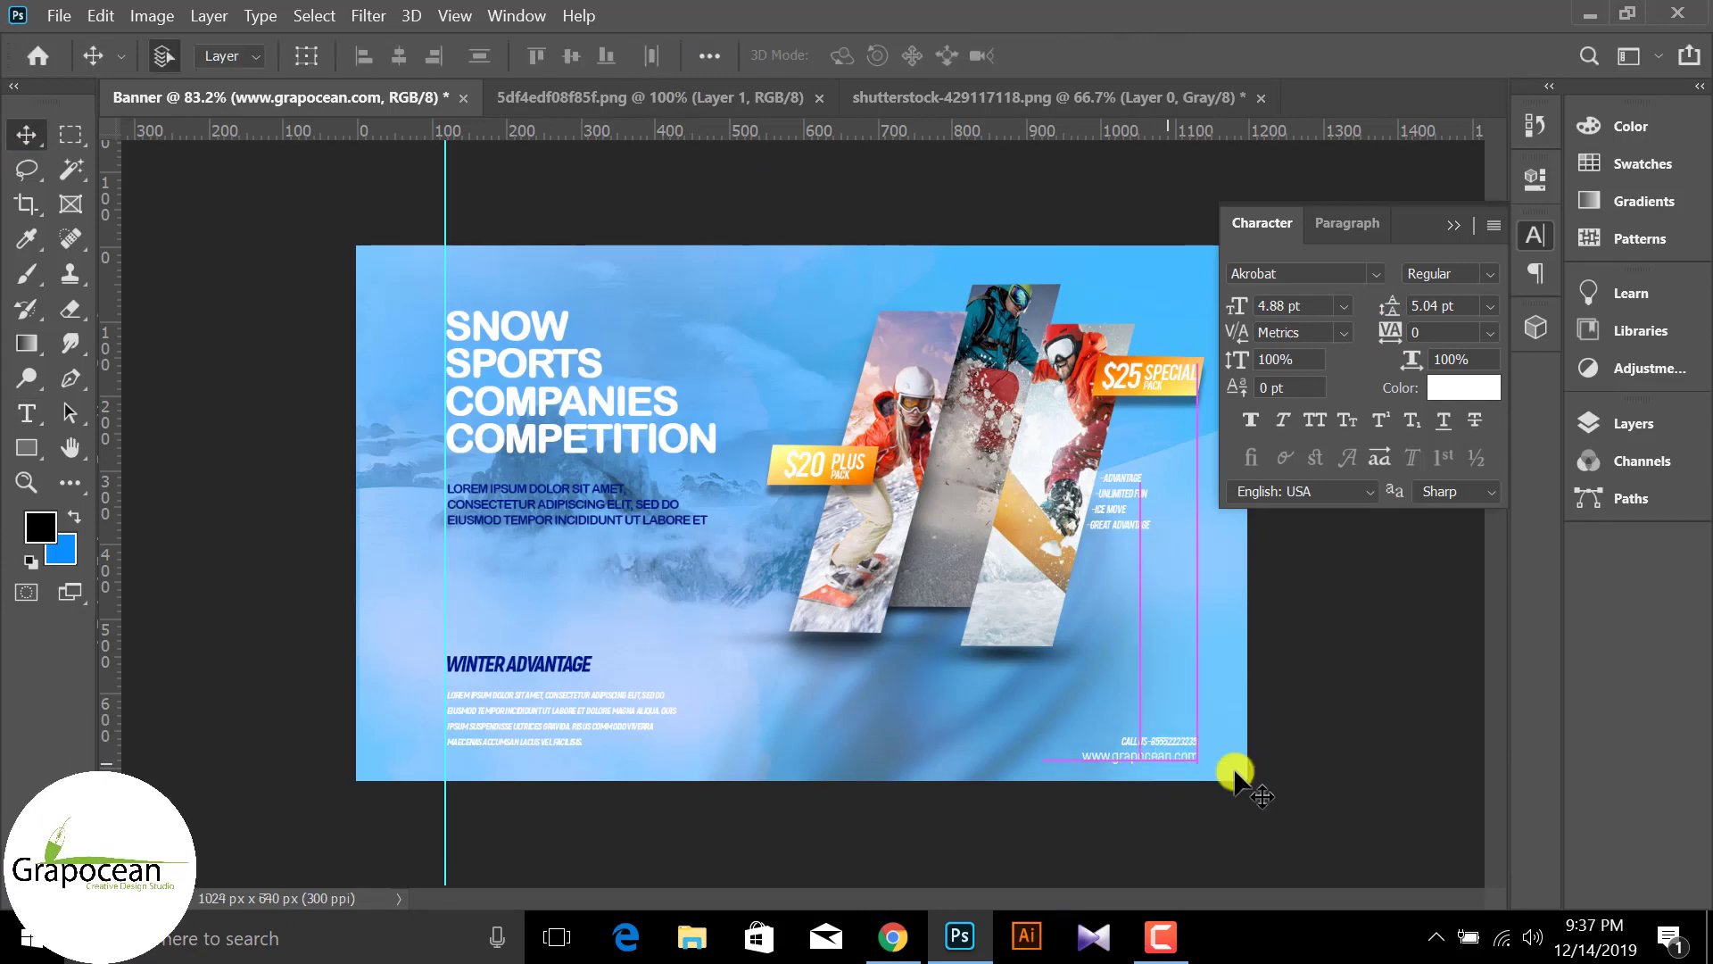
Step: Set the Call Us line to Akrobat, tighten its spacing, enlarge it, and align it with the website line
{"action": "scroll", "coordinate": [1197, 753], "scroll_direction": "up", "scroll_amount": 3}
{"action": "key", "text": "t"}
{"action": "triple_click", "coordinate": [1261, 737]}
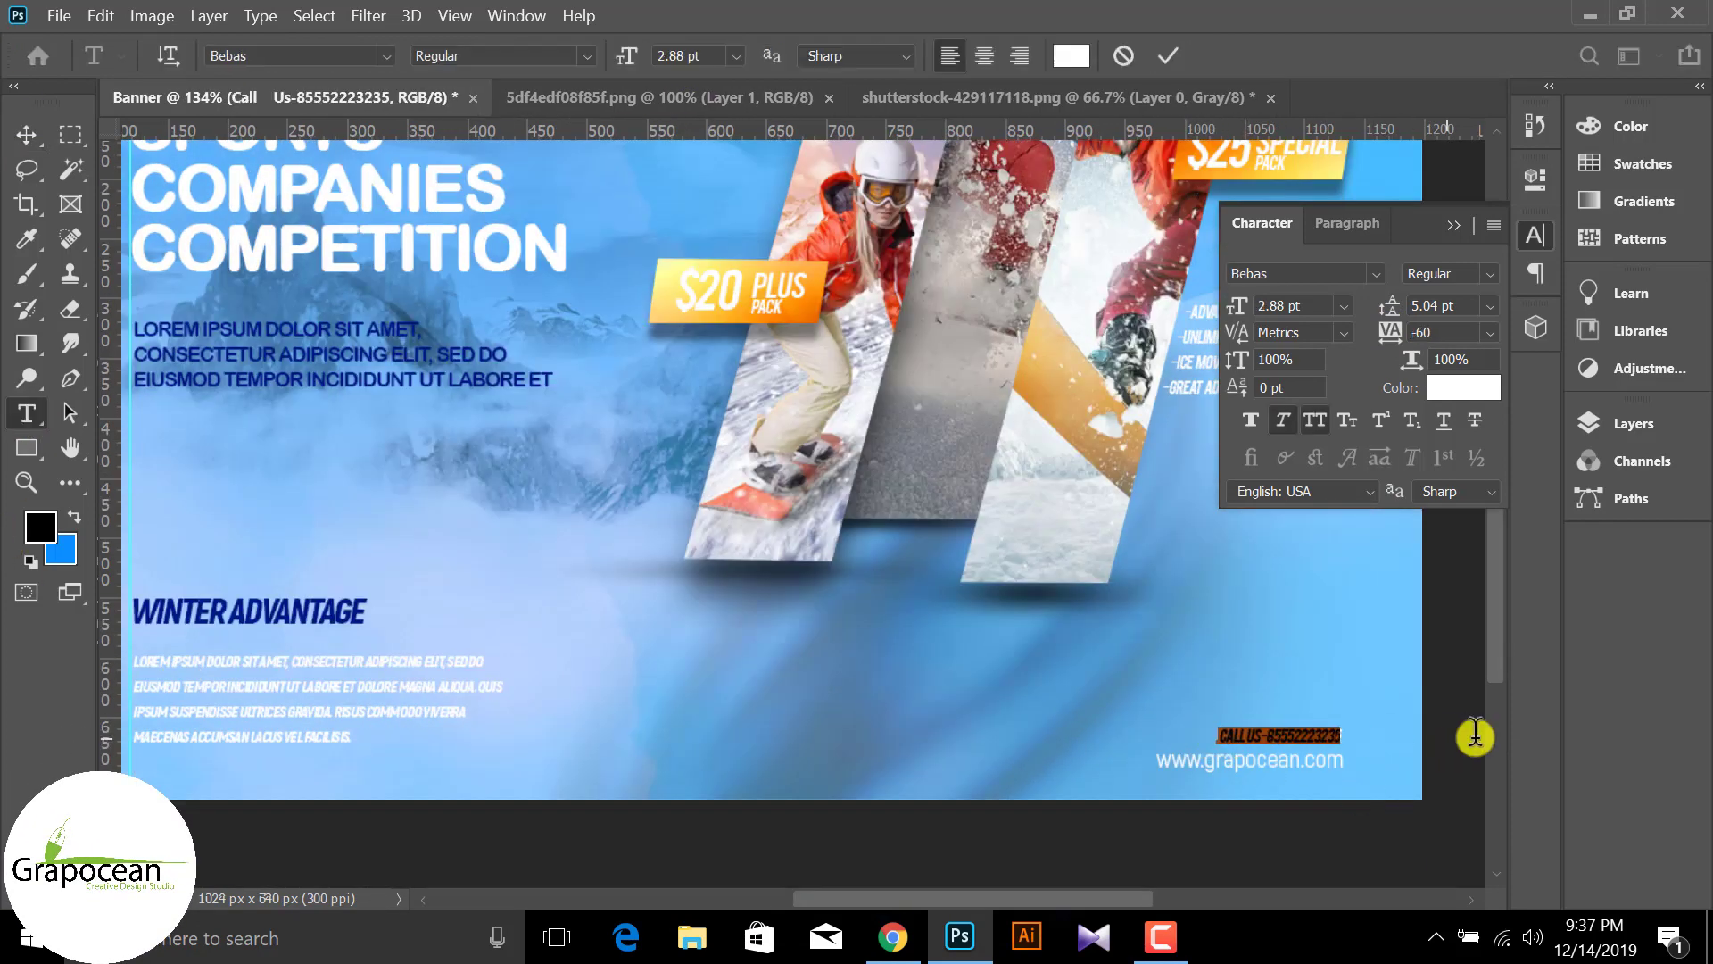
{"action": "left_click", "coordinate": [385, 55]}
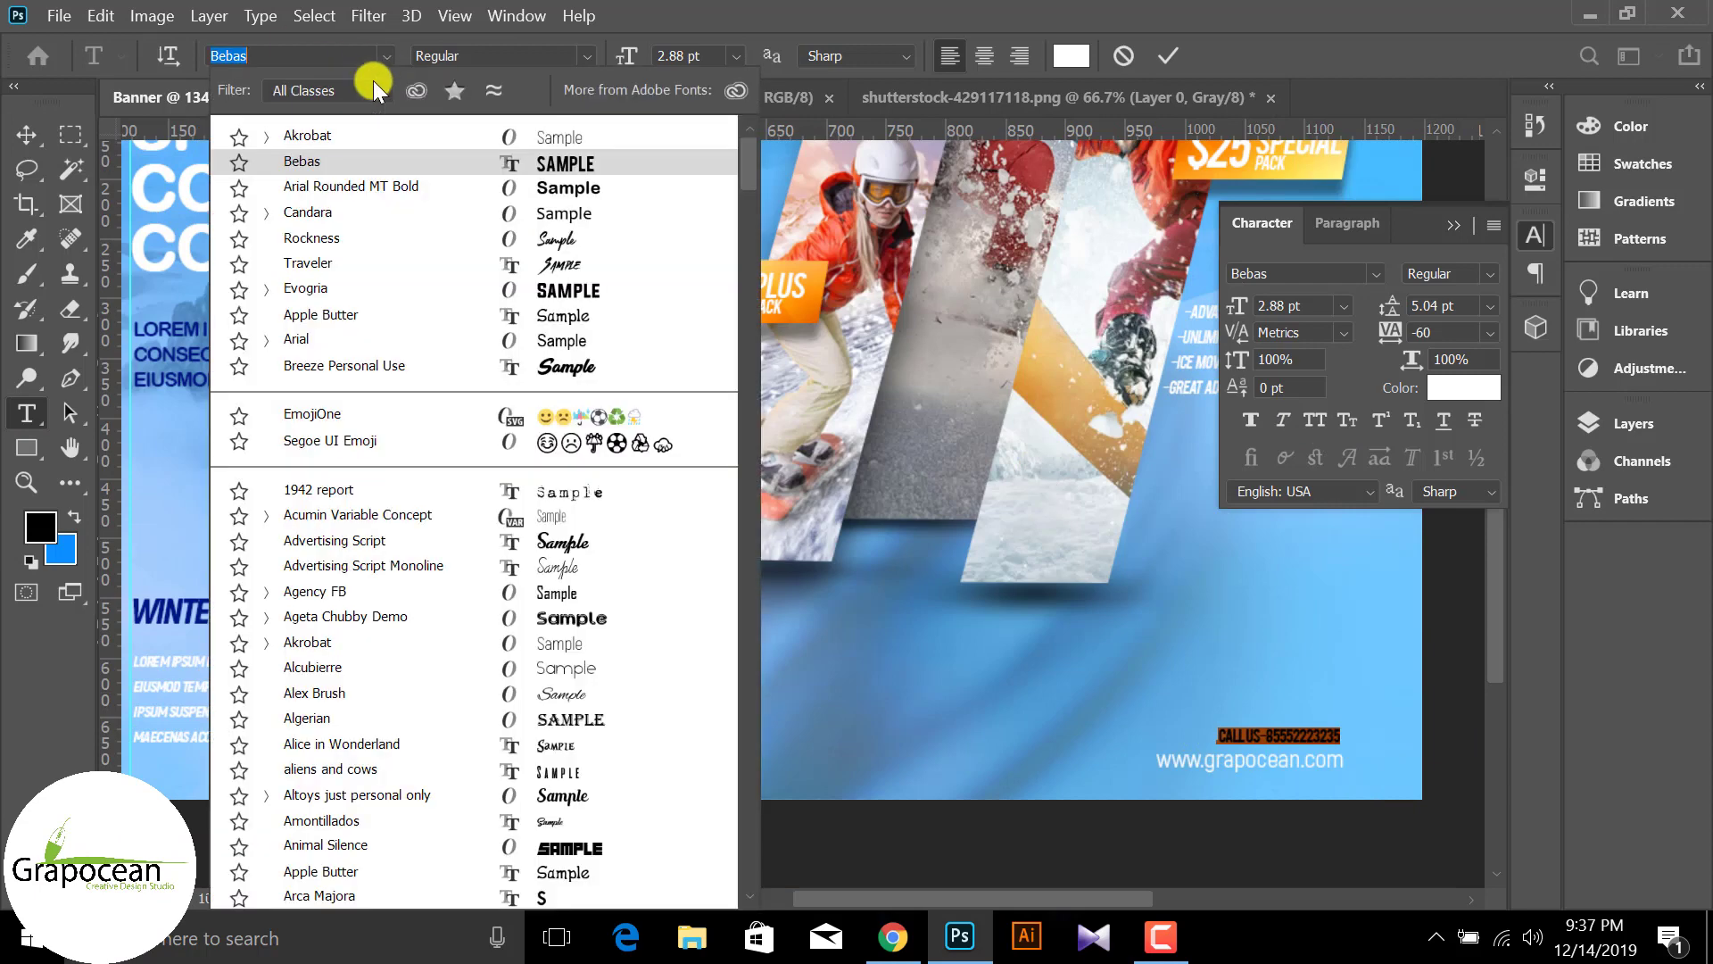
{"action": "left_click", "coordinate": [313, 135]}
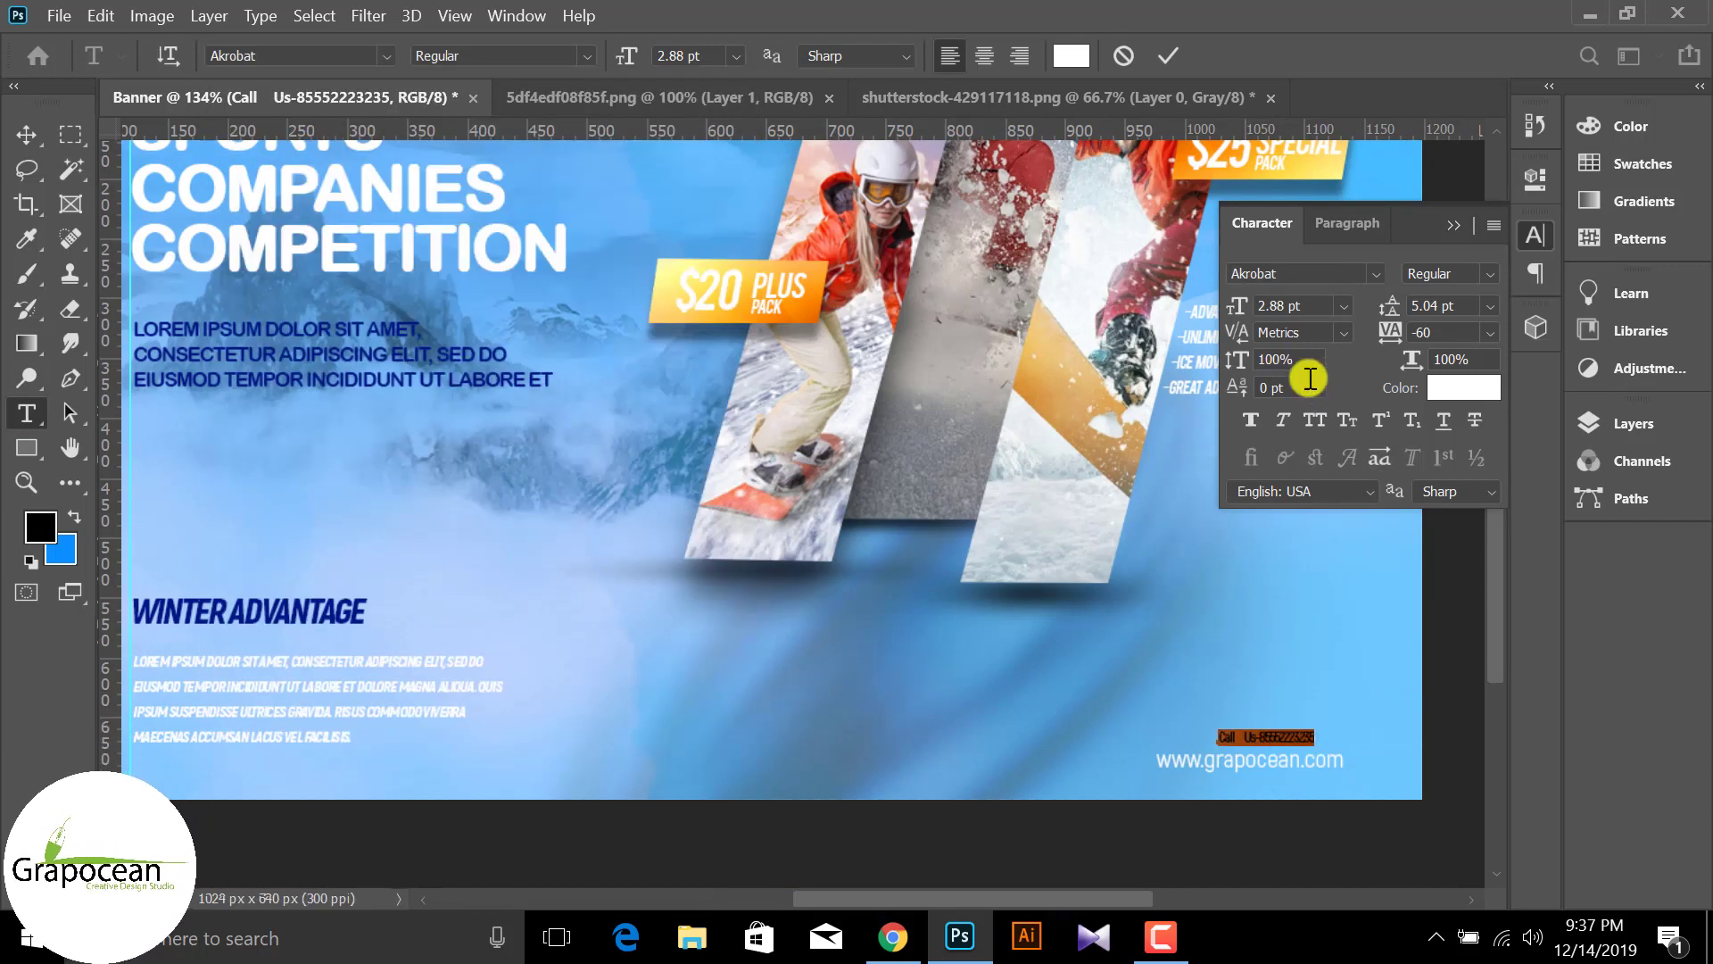
{"action": "left_click_drag", "start_coordinate": [1386, 307], "coordinate": [1366, 308]}
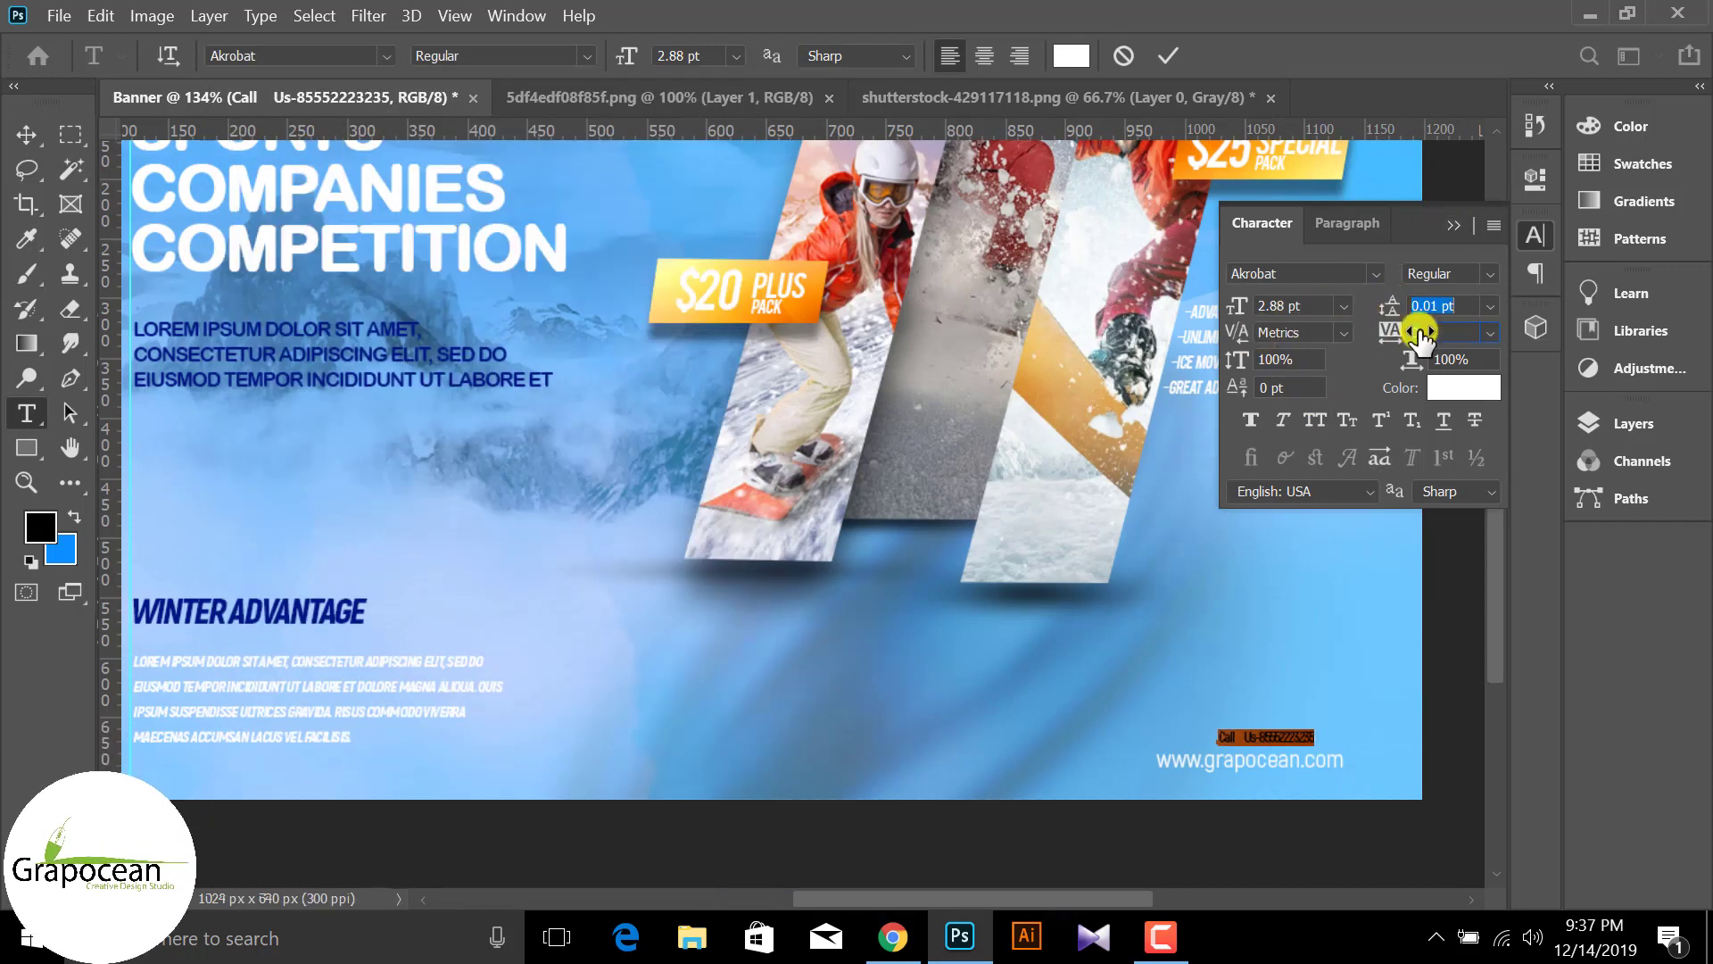
{"action": "left_click_drag", "start_coordinate": [1237, 306], "coordinate": [1272, 719]}
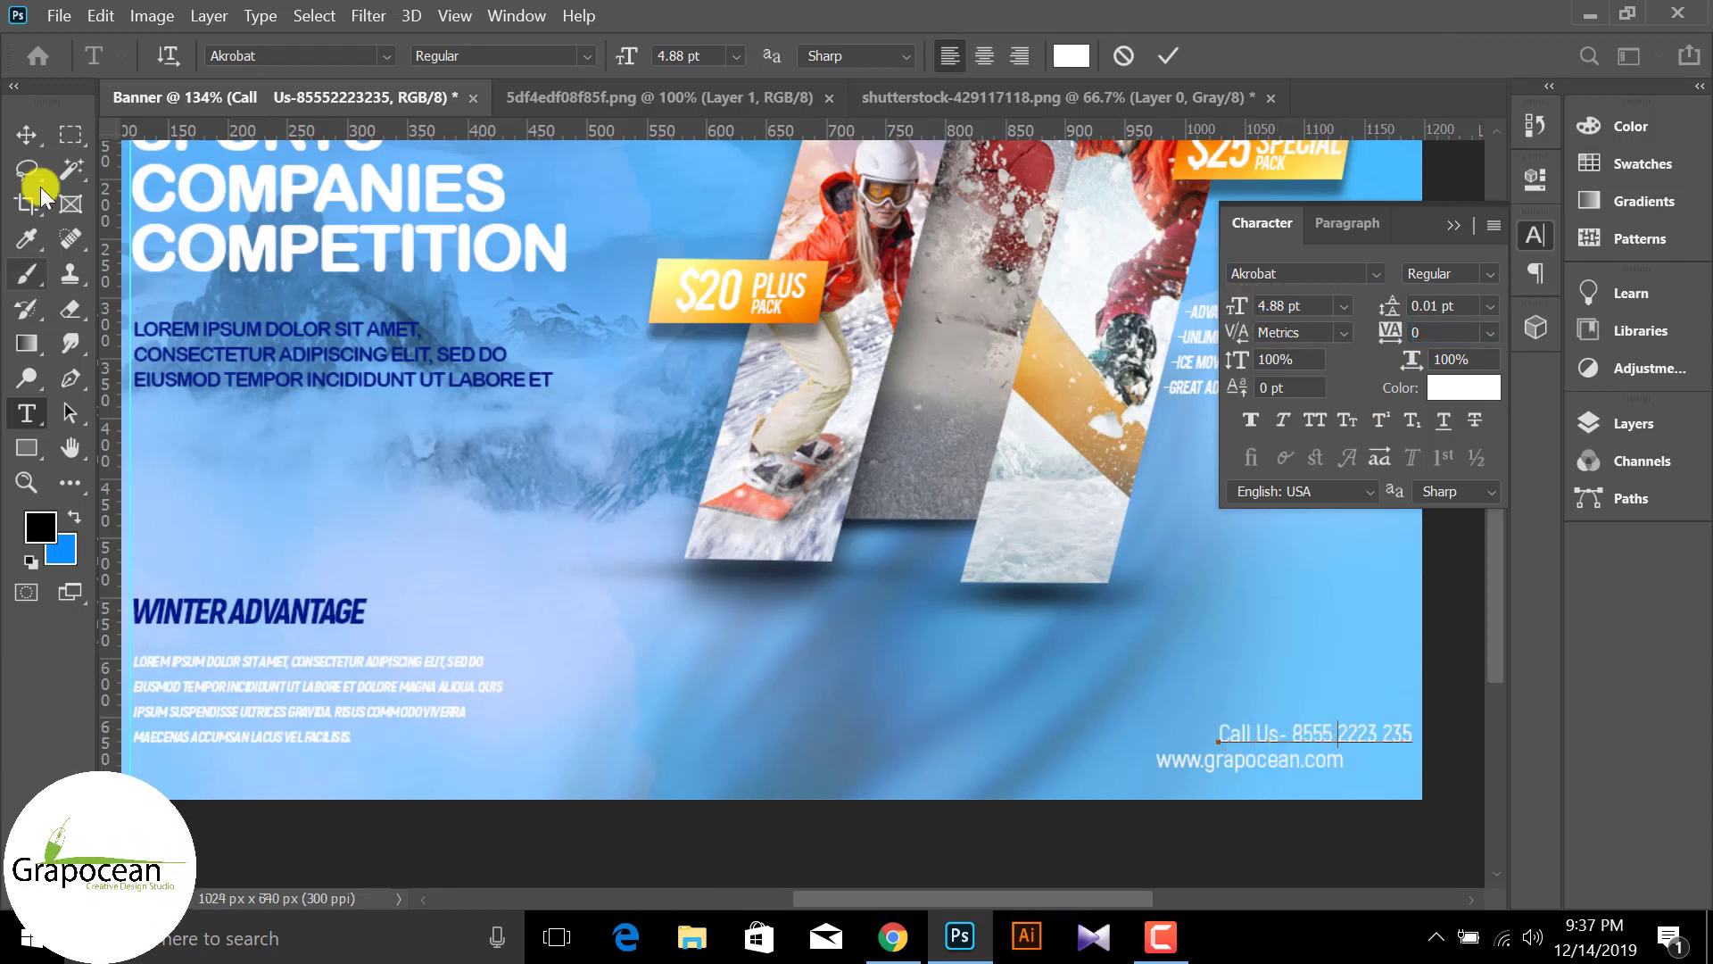
{"action": "left_click", "coordinate": [26, 134]}
{"action": "left_click_drag", "start_coordinate": [1300, 733], "coordinate": [1233, 736]}
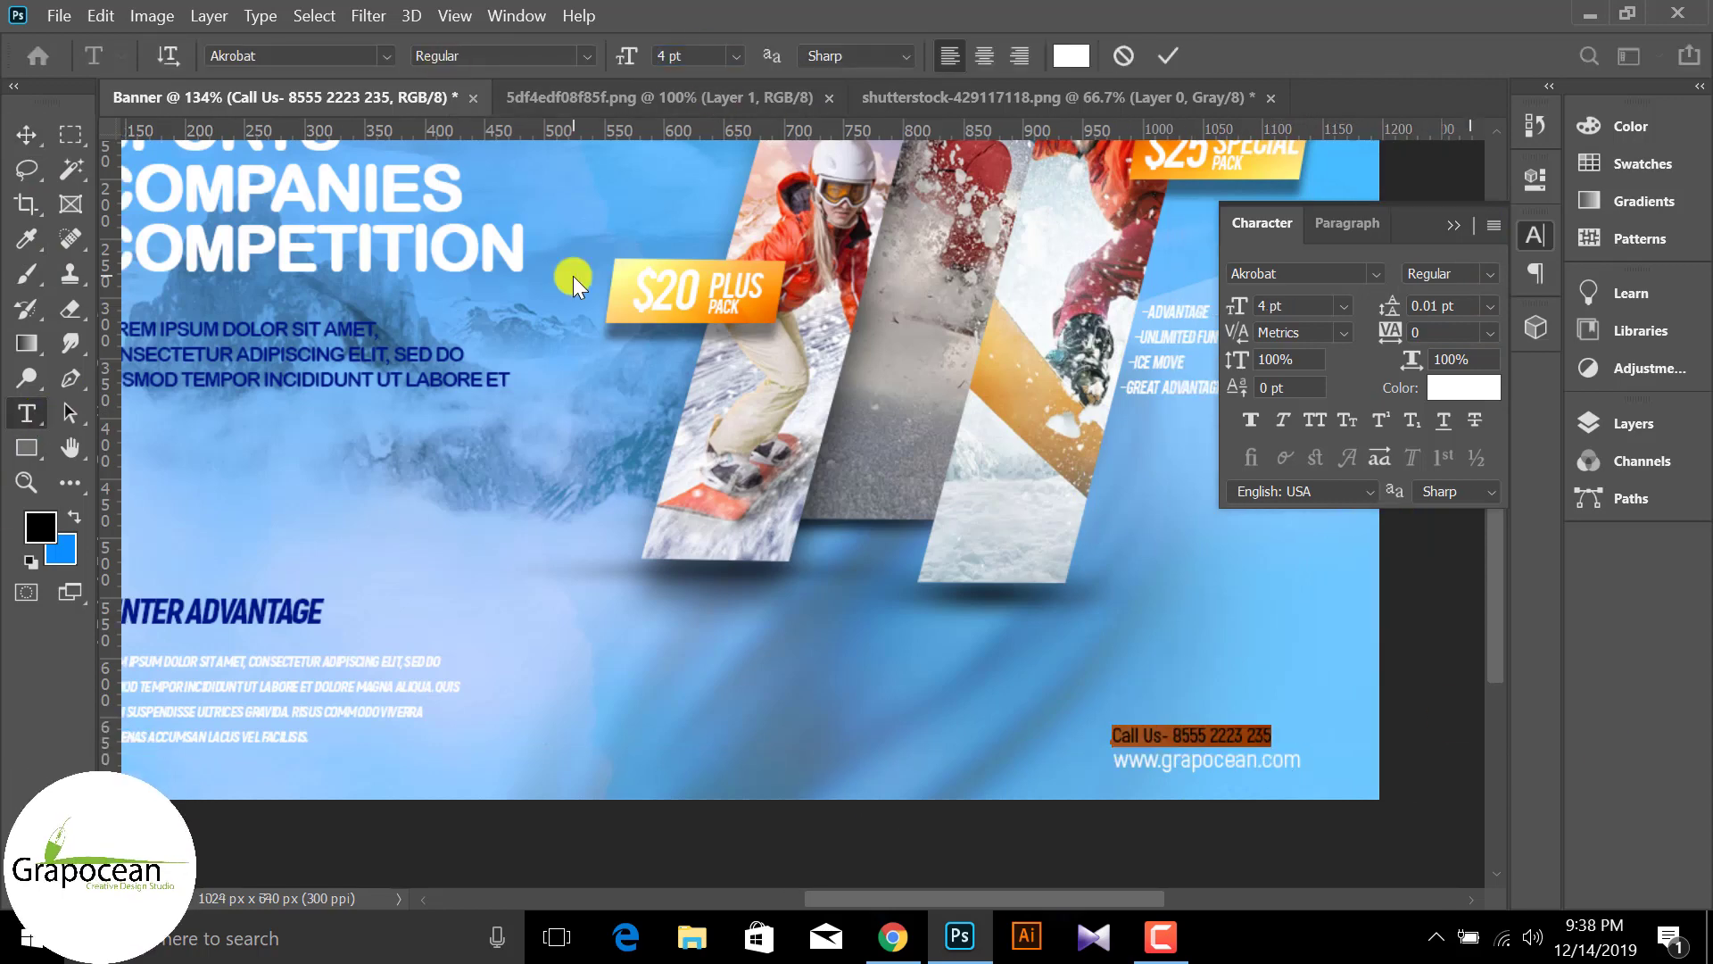
{"action": "scroll", "coordinate": [1255, 732], "scroll_direction": "down", "scroll_amount": 4}
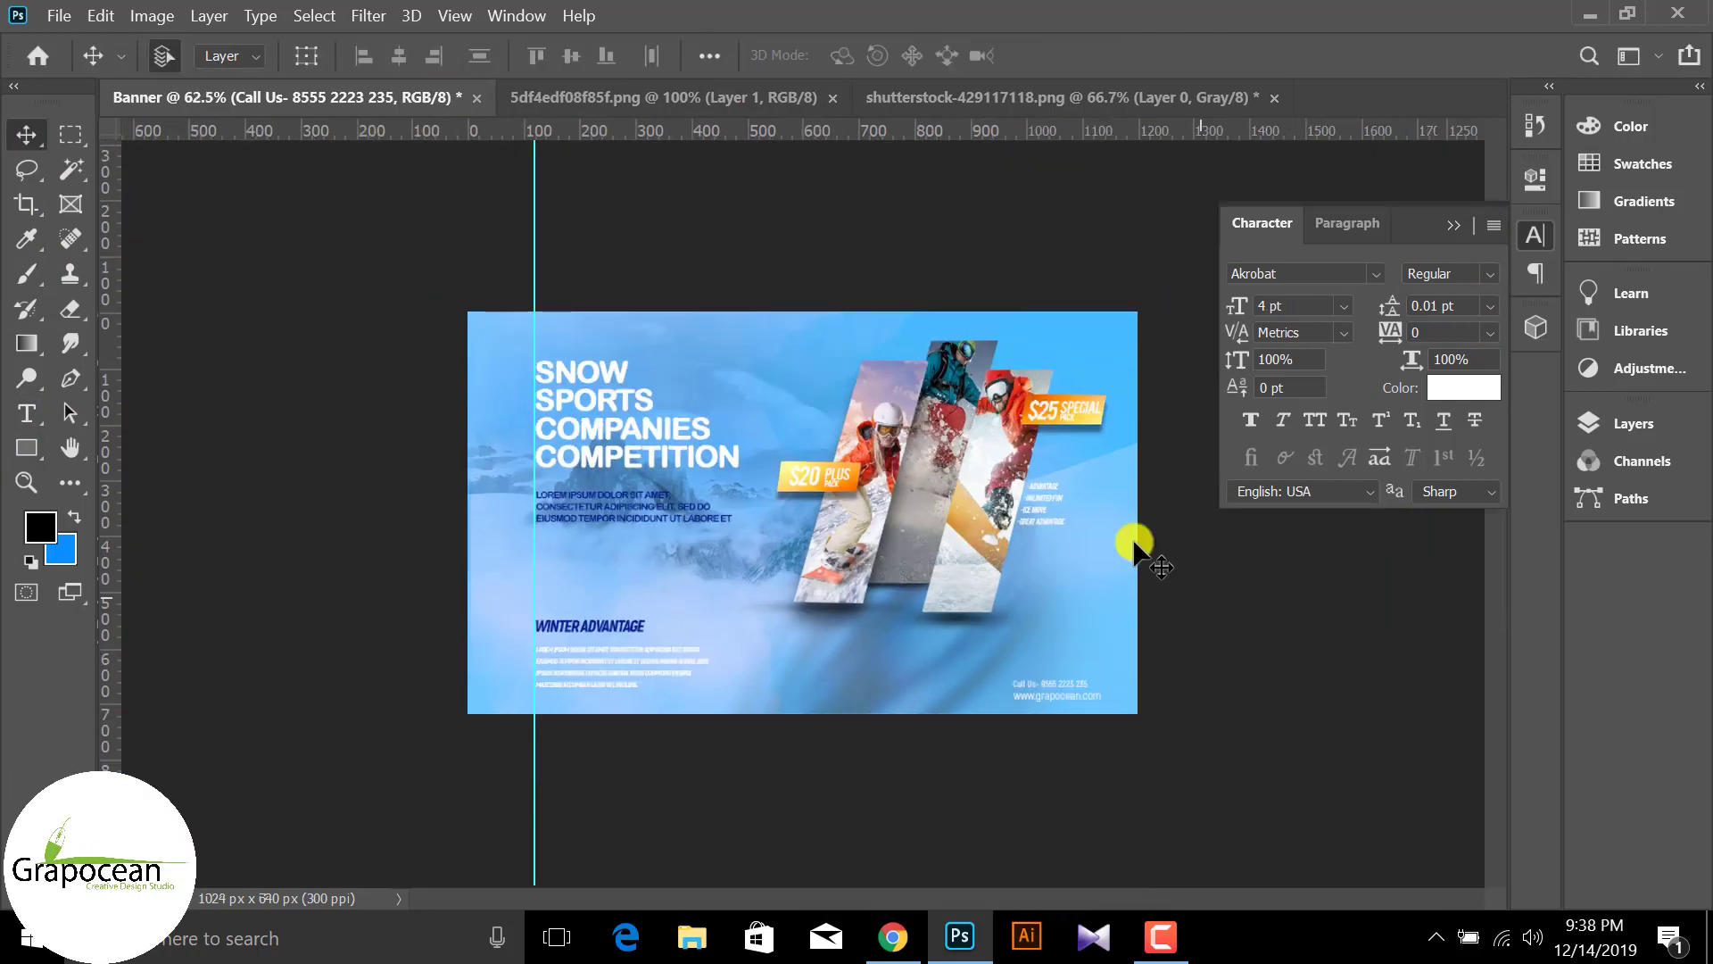
Step: Apply a new text colour to the $20 price text
{"action": "left_click", "coordinate": [26, 413]}
{"action": "left_click_drag", "start_coordinate": [778, 457], "coordinate": [827, 457]}
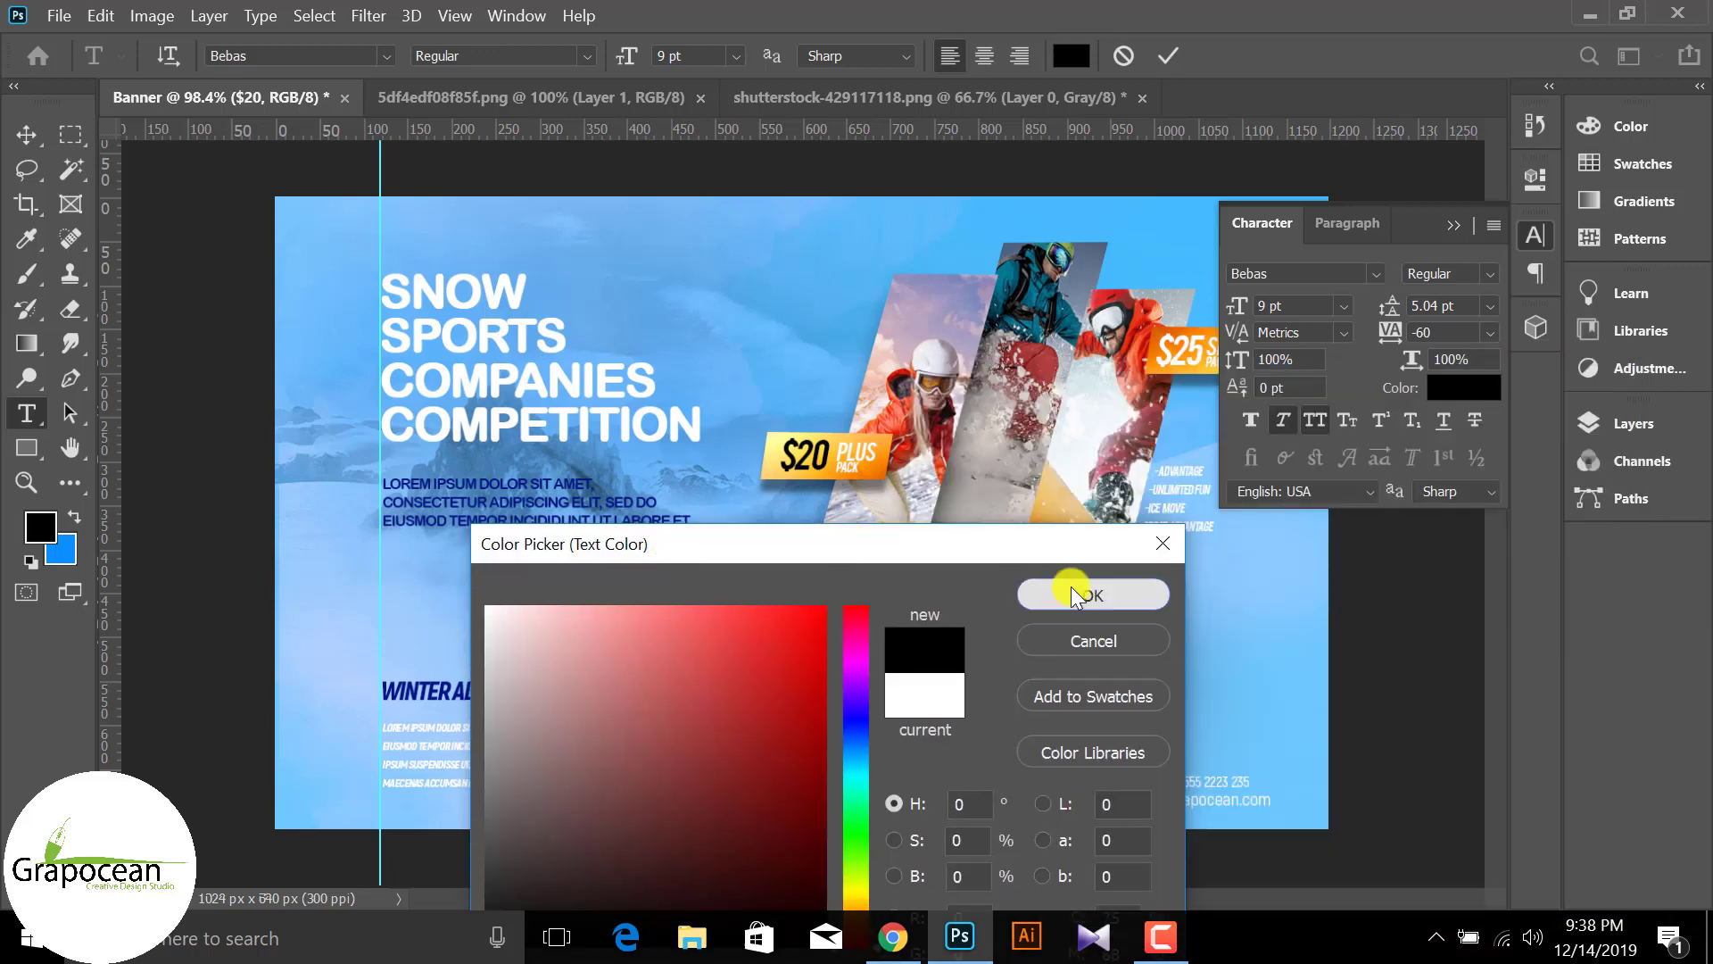
{"action": "left_click", "coordinate": [1087, 593]}
{"action": "left_click", "coordinate": [1535, 235]}
{"action": "left_click", "coordinate": [26, 134]}
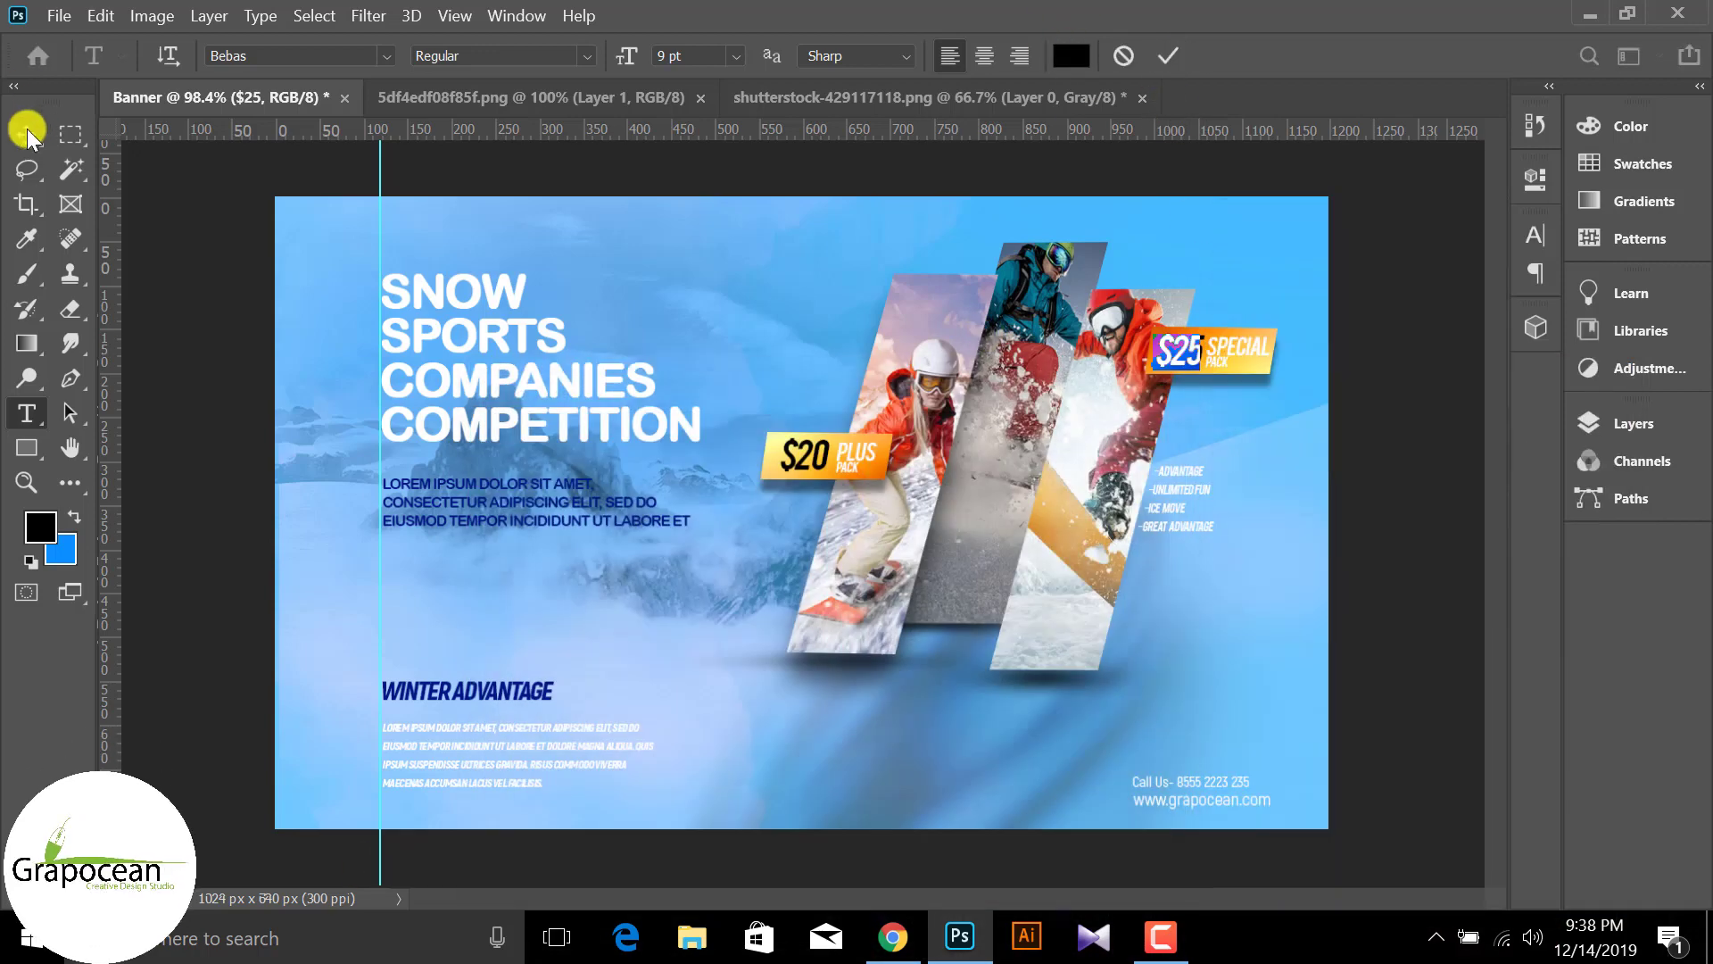
Step: Lower the Color Balance 1 adjustment layer's opacity to 39%
{"action": "scroll", "coordinate": [1003, 591], "scroll_direction": "down", "scroll_amount": 3}
{"action": "left_click", "coordinate": [1649, 421]}
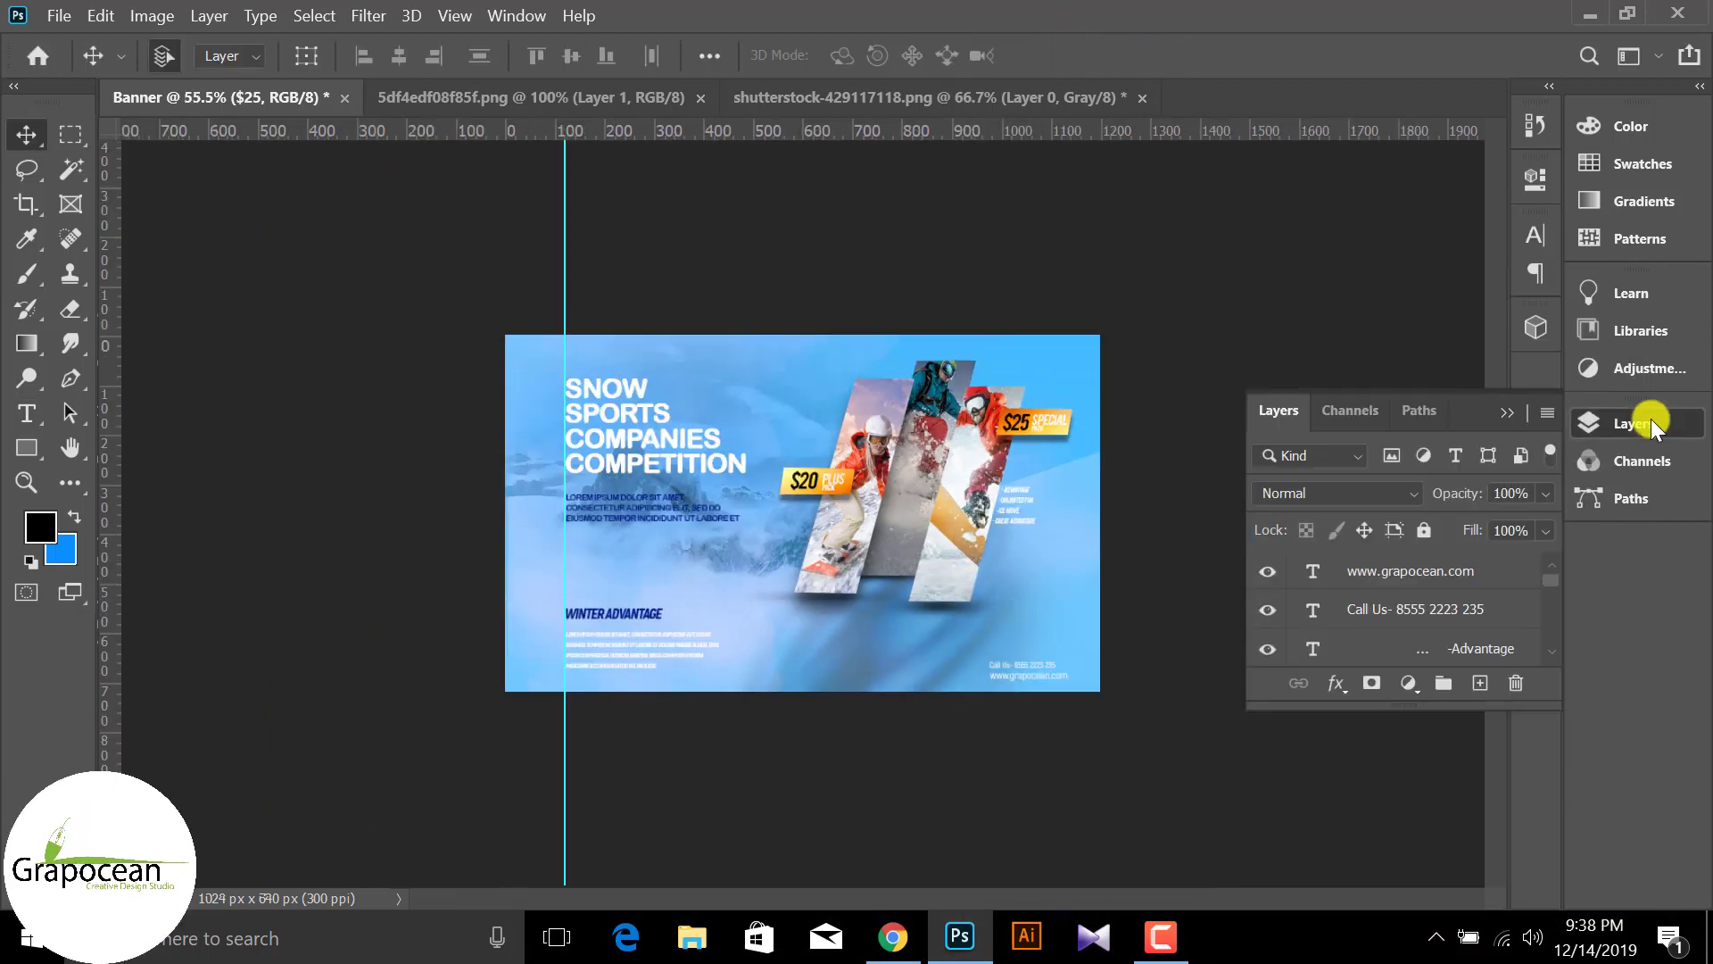
{"action": "left_click", "coordinate": [1597, 437]}
{"action": "scroll", "coordinate": [1368, 611], "scroll_direction": "up", "scroll_amount": 3}
{"action": "left_click", "coordinate": [1435, 574]}
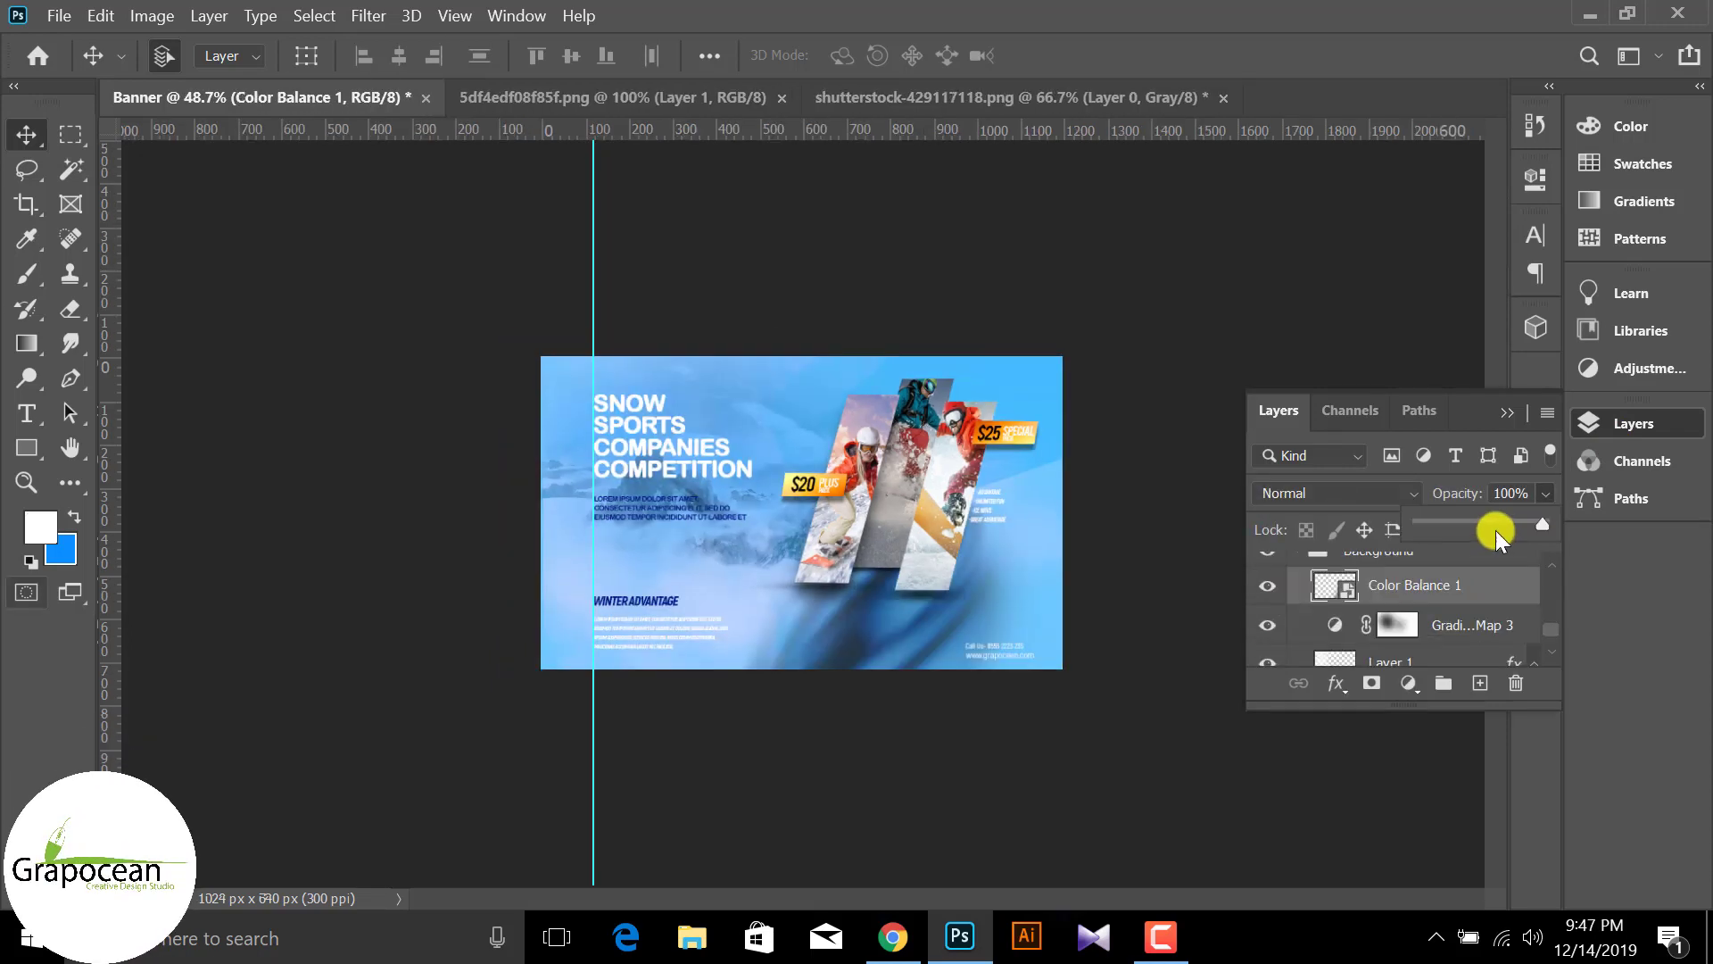
{"action": "left_click_drag", "start_coordinate": [1496, 530], "coordinate": [1506, 521]}
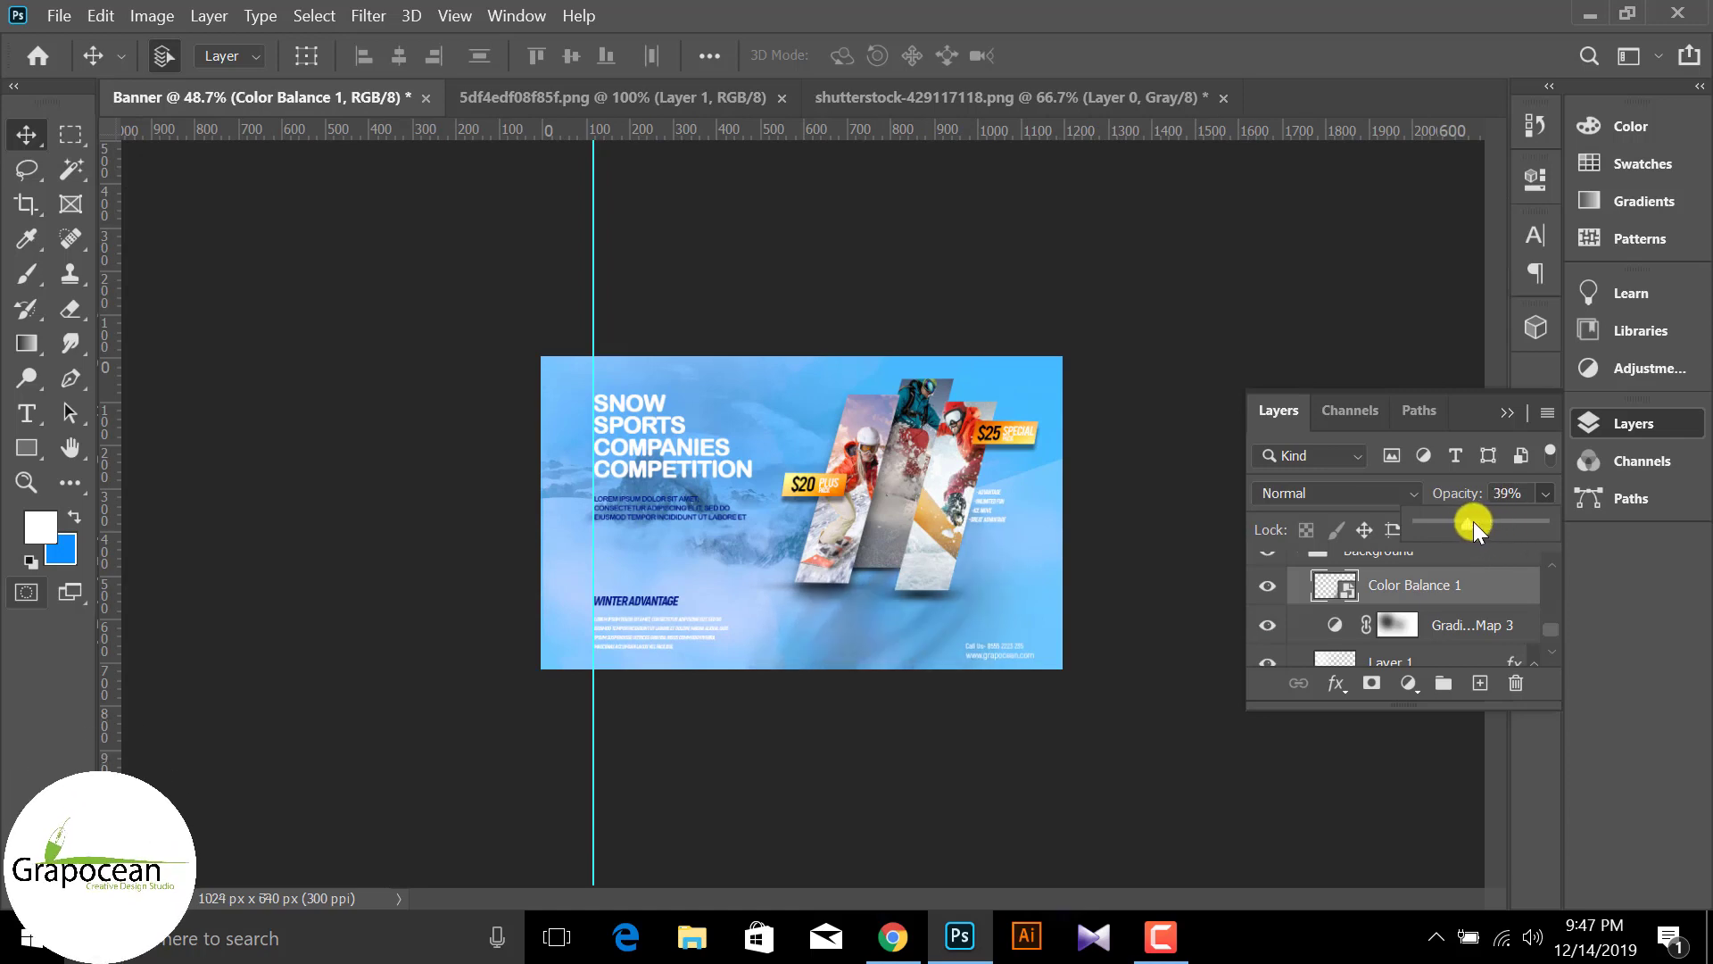
{"action": "left_click", "coordinate": [1004, 696]}
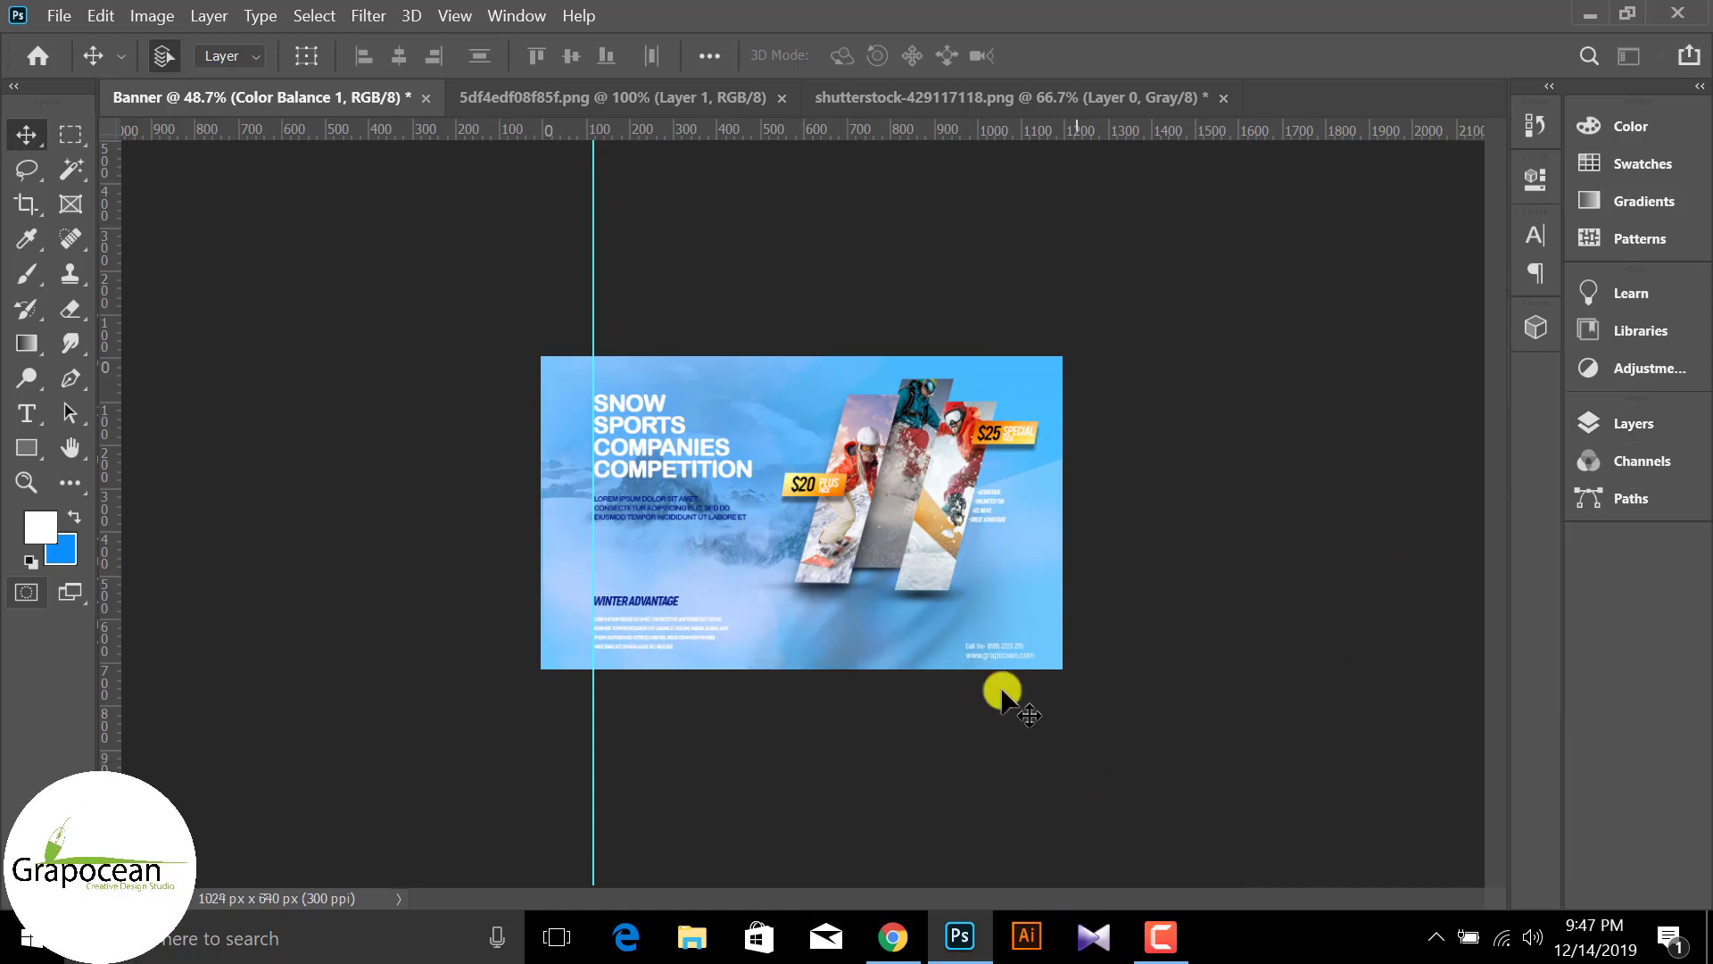
Step: Pick a Free Smoke brush, add a new empty layer for the cloud, and shrink the brush
{"action": "left_click", "coordinate": [36, 276]}
{"action": "left_click", "coordinate": [185, 59]}
{"action": "left_click", "coordinate": [229, 592]}
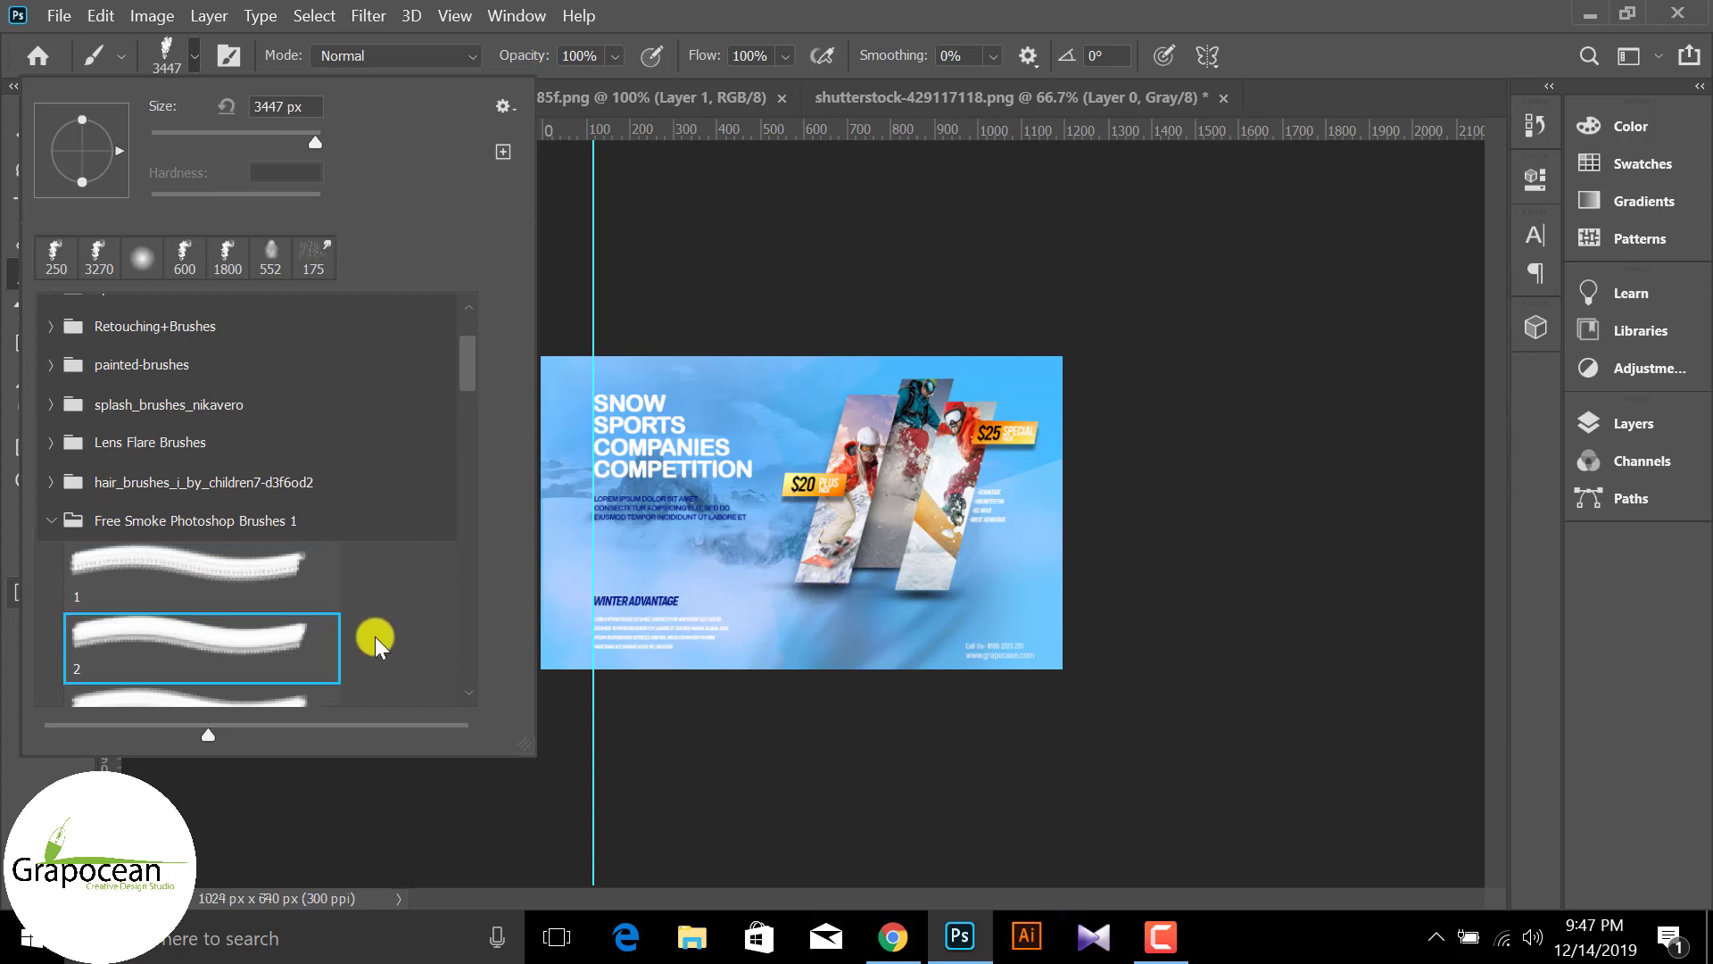
{"action": "left_click", "coordinate": [1620, 427]}
{"action": "scroll", "coordinate": [1428, 625], "scroll_direction": "down", "scroll_amount": 3}
{"action": "scroll", "coordinate": [1428, 625], "scroll_direction": "down", "scroll_amount": 3}
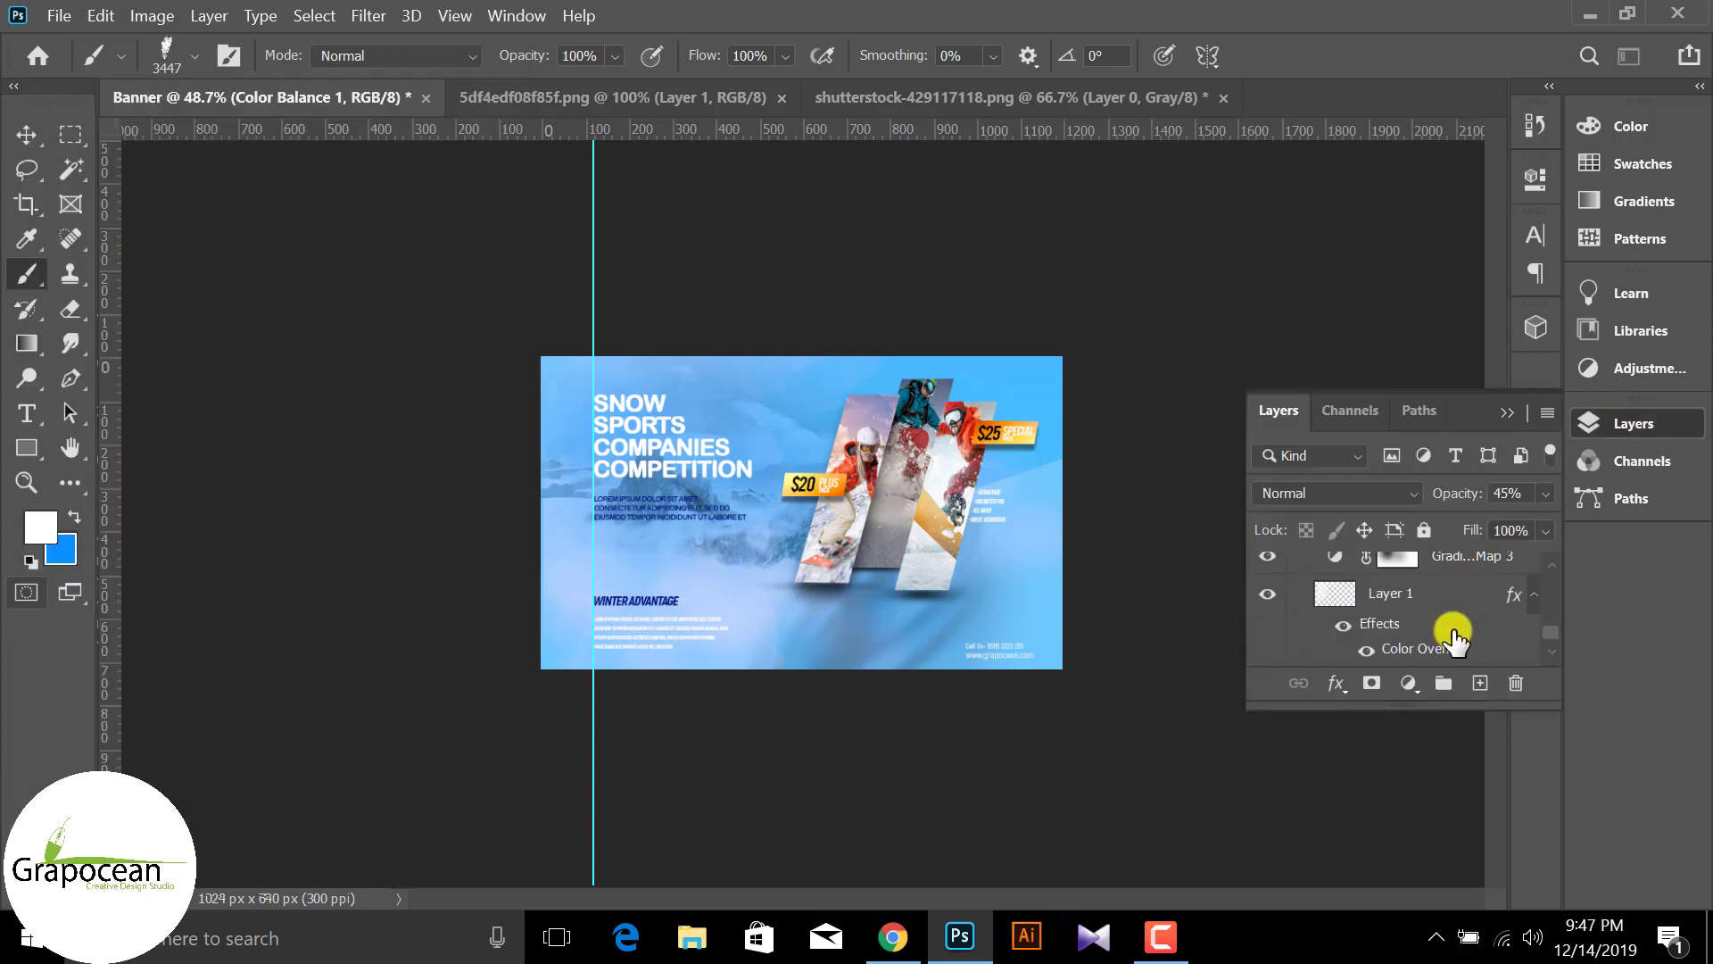
{"action": "scroll", "coordinate": [1443, 624], "scroll_direction": "down", "scroll_amount": 3}
{"action": "scroll", "coordinate": [1439, 616], "scroll_direction": "up", "scroll_amount": 3}
{"action": "scroll", "coordinate": [1442, 651], "scroll_direction": "up", "scroll_amount": 3}
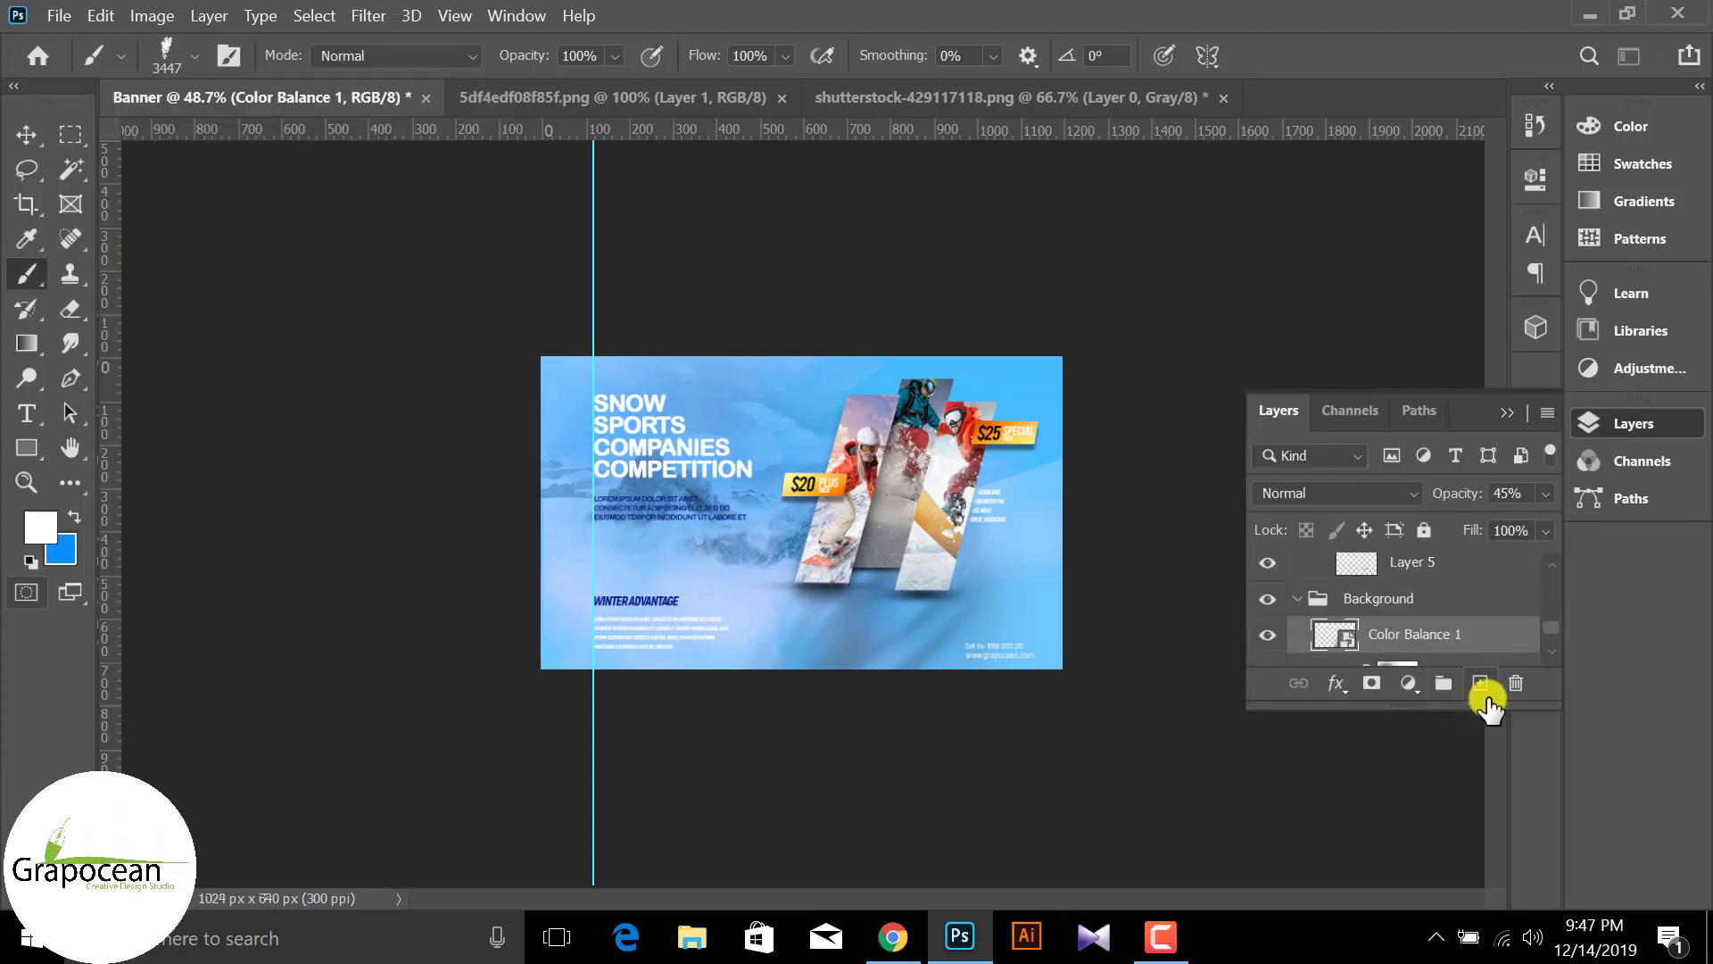
{"action": "left_click", "coordinate": [1480, 684]}
{"action": "key", "text": "bracketleft"}
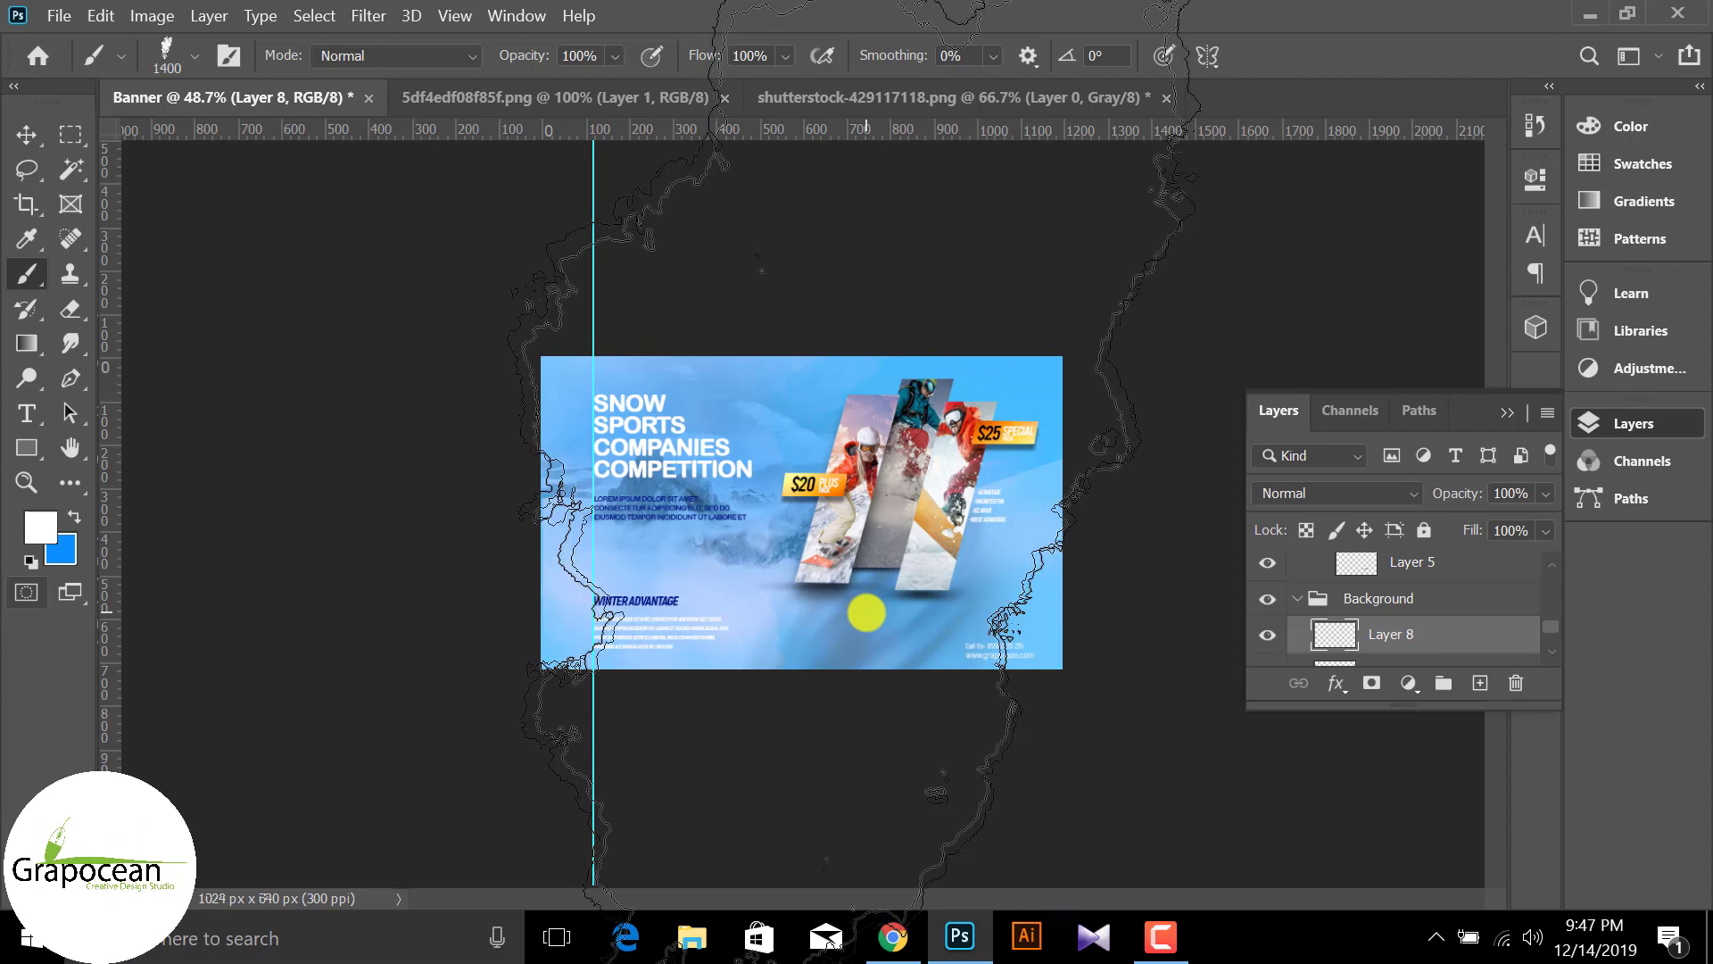
{"action": "key", "text": "bracketleft"}
{"action": "key", "text": "bracketleft"}
{"action": "key", "text": "bracketleft"}
{"action": "key", "text": "bracketleft"}
{"action": "key", "text": "bracketleft"}
{"action": "key", "text": "bracketleft"}
{"action": "right_click", "coordinate": [784, 415]}
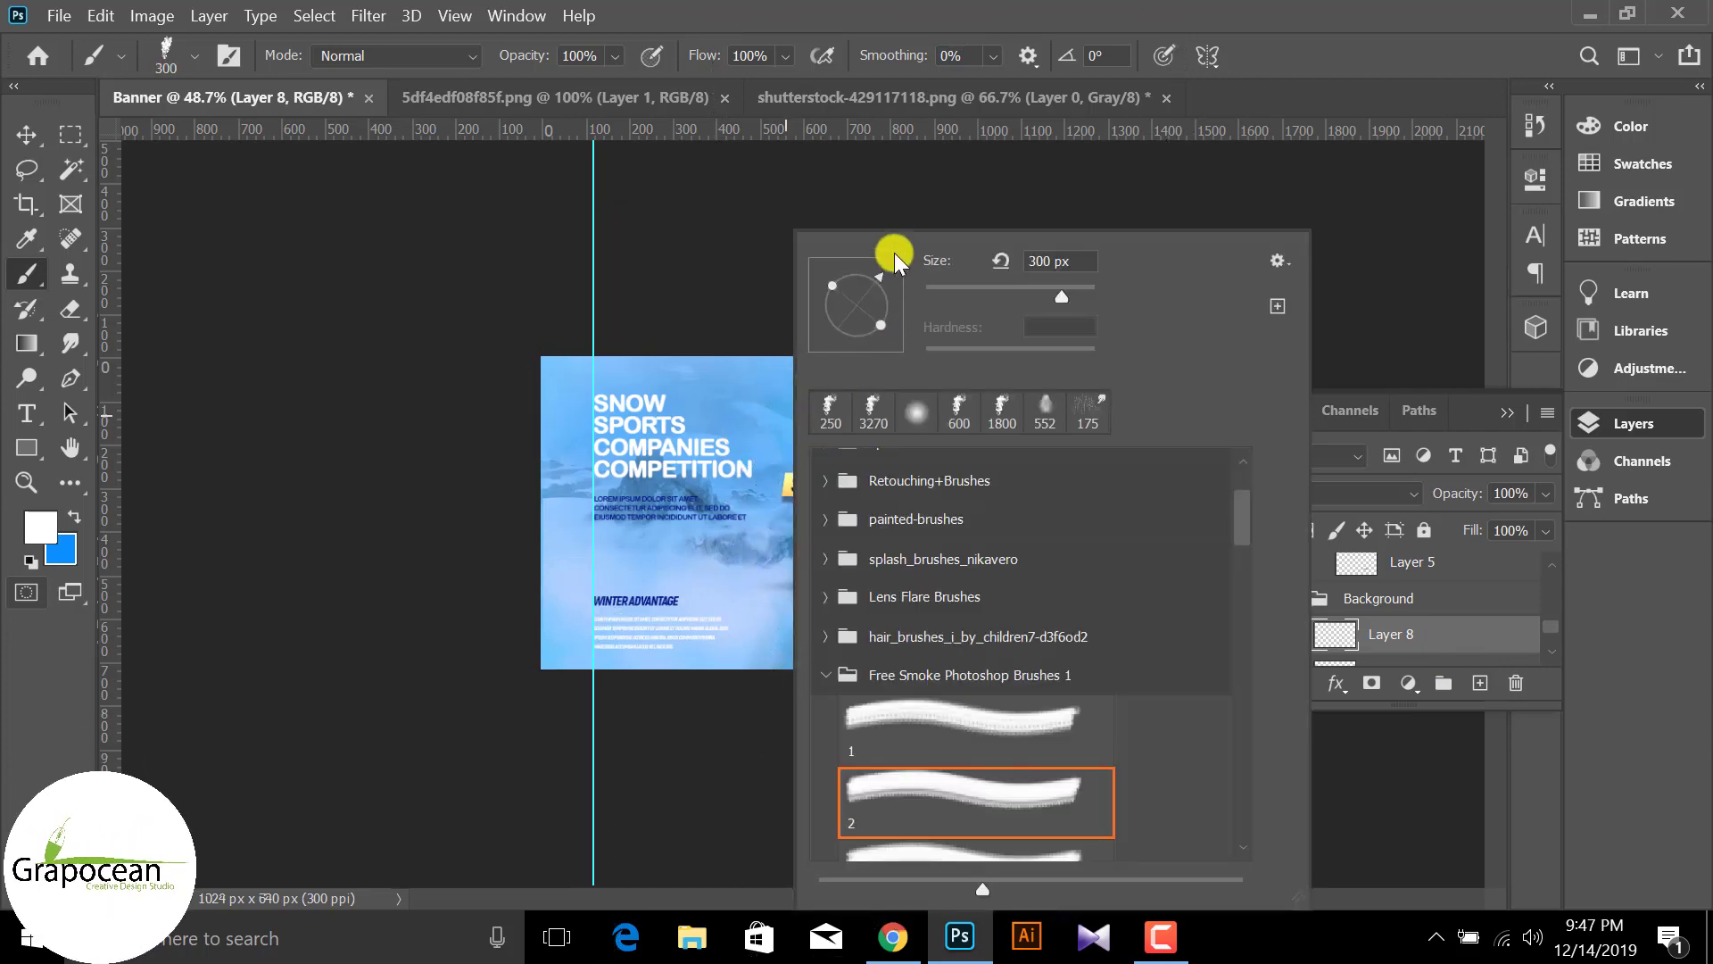
{"action": "key", "text": "Escape"}
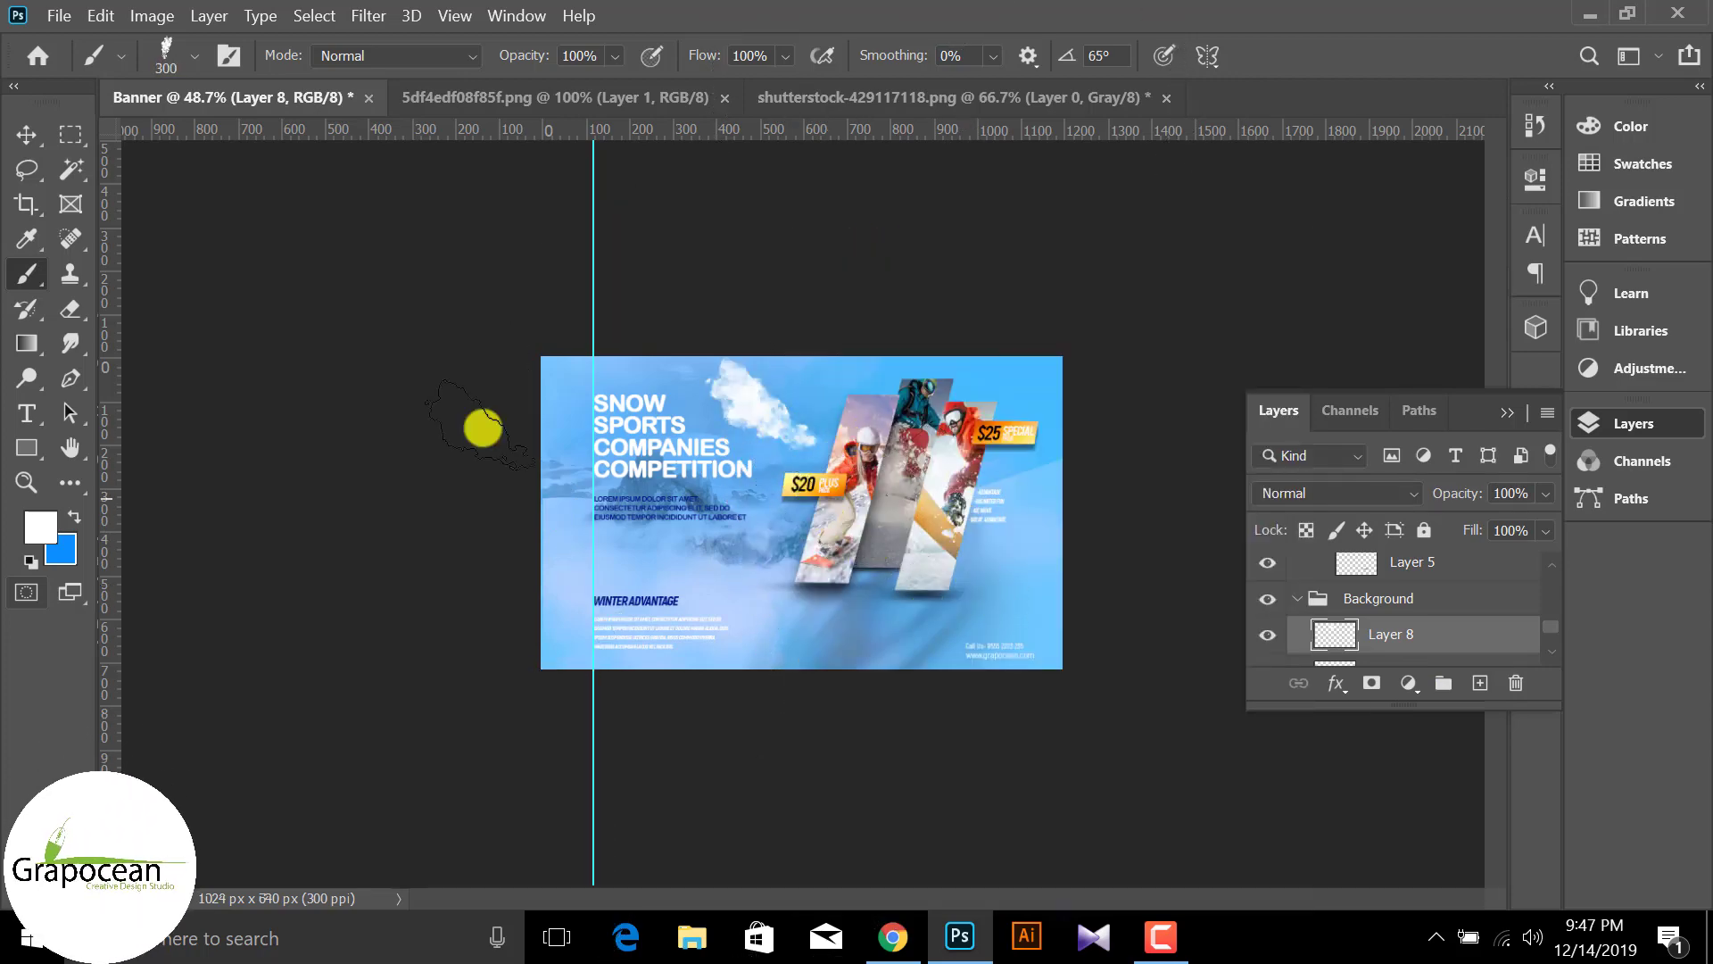
Step: Rotate and shrink the cloud with Free Transform so it sits above the headline's right end
{"action": "key", "text": "v"}
{"action": "left_click", "coordinate": [737, 395]}
{"action": "key", "text": "ctrl+t"}
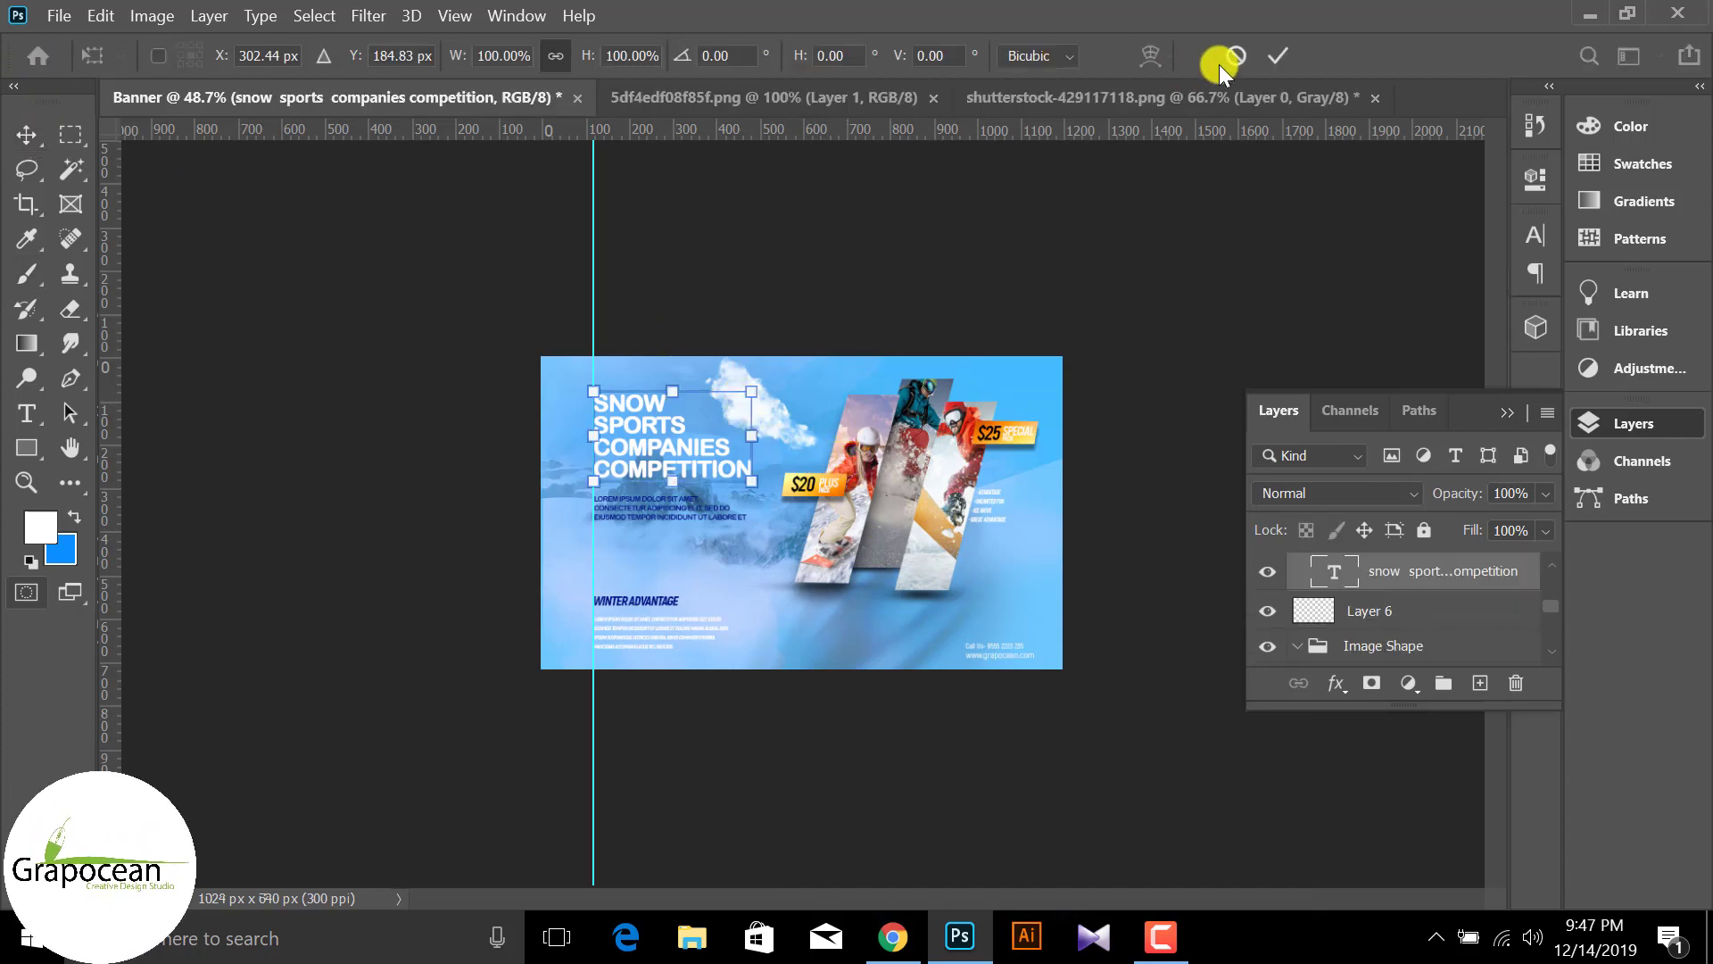
{"action": "left_click", "coordinate": [1219, 55]}
{"action": "left_click", "coordinate": [781, 397]}
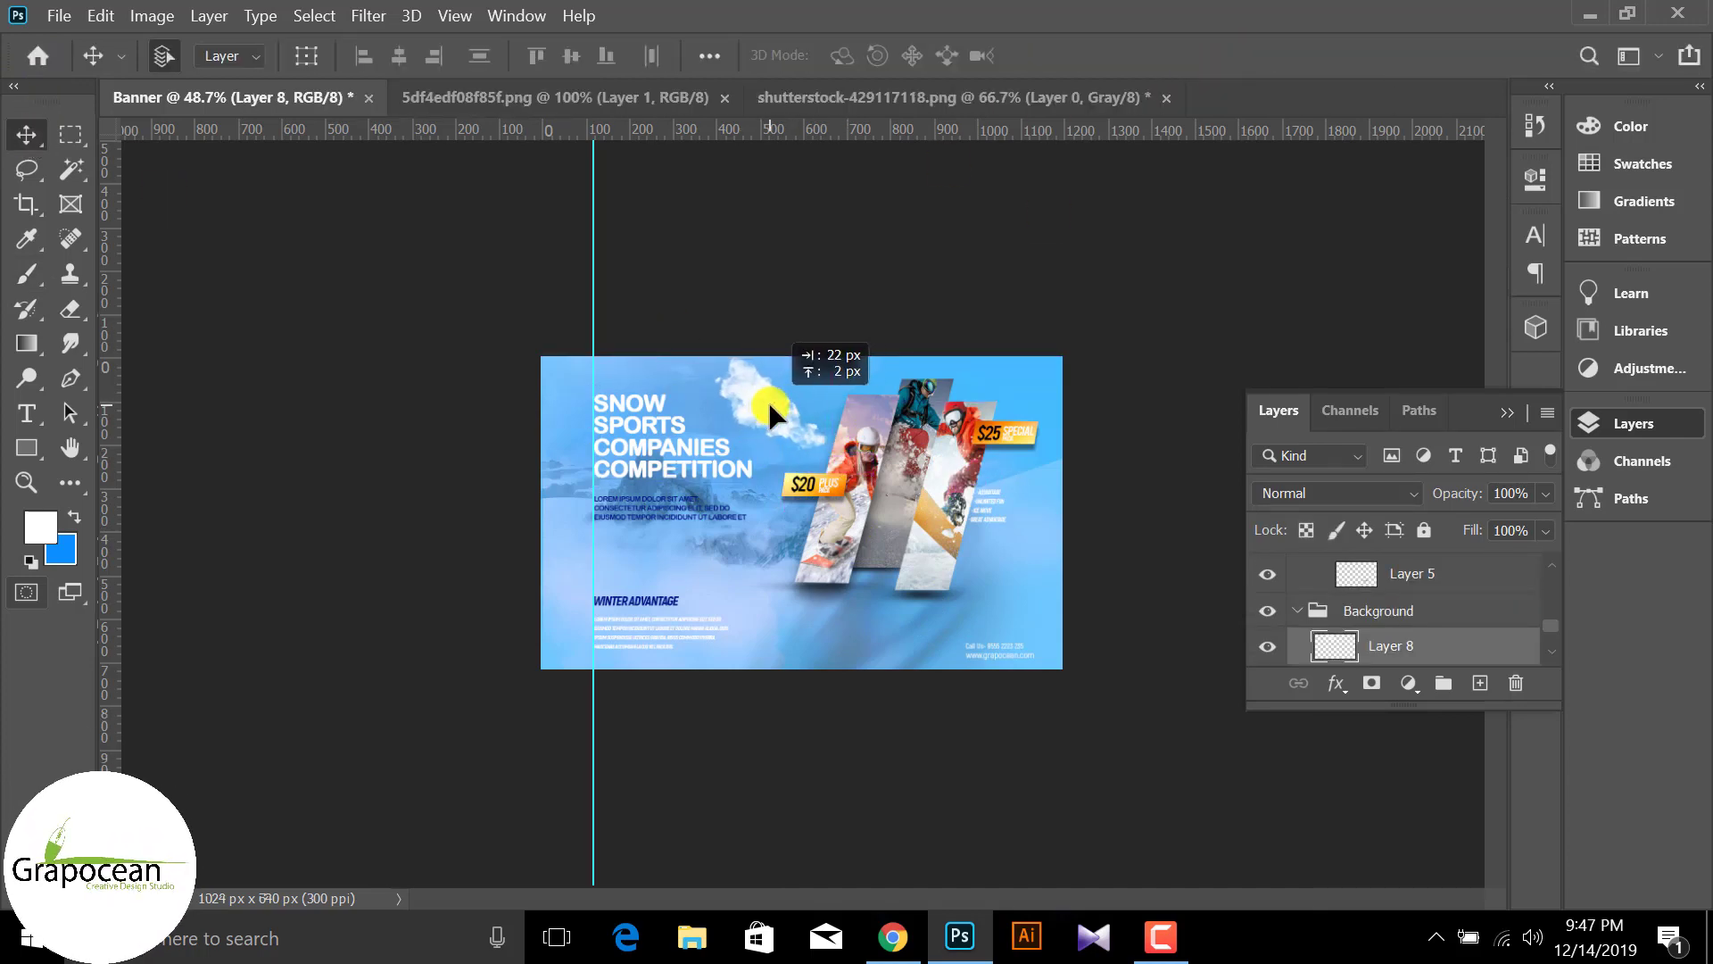
{"action": "key", "text": "ctrl+t"}
{"action": "mouse_move", "coordinate": [854, 463]}
{"action": "left_mouse_down"}
{"action": "mouse_move", "coordinate": [873, 412]}
{"action": "mouse_move", "coordinate": [816, 411]}
{"action": "mouse_move", "coordinate": [705, 359]}
{"action": "left_mouse_up"}
{"action": "left_click", "coordinate": [1269, 59]}
{"action": "scroll", "coordinate": [778, 410], "scroll_direction": "up", "scroll_amount": 2}
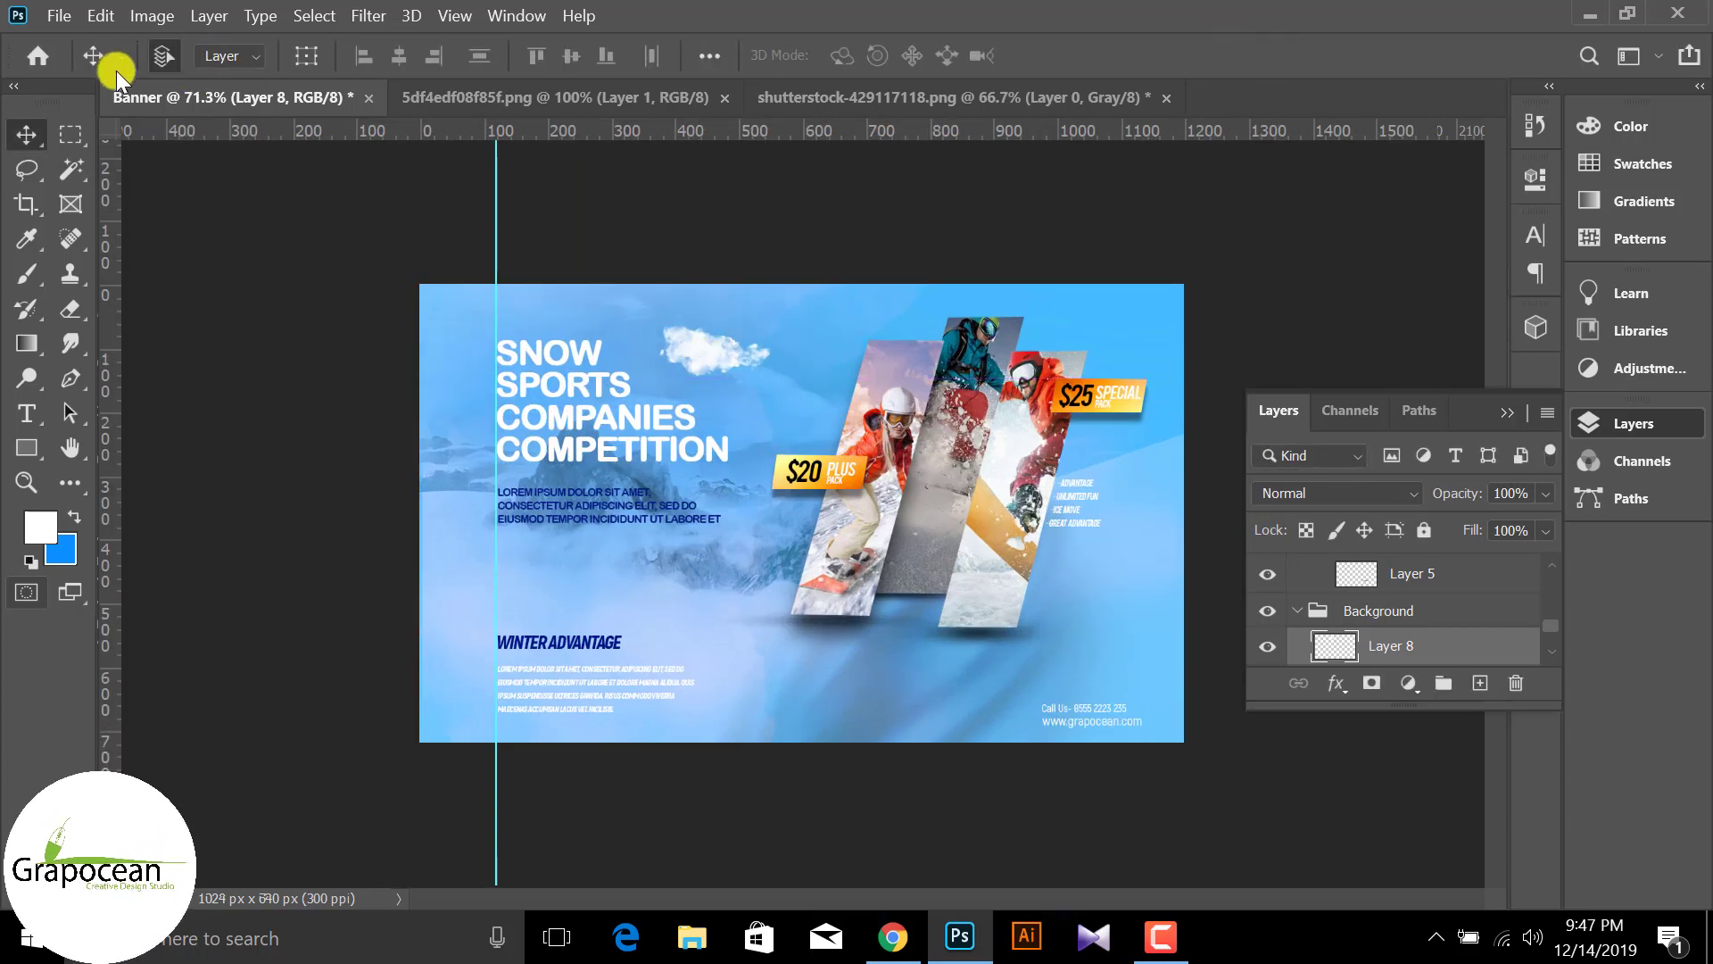
Step: On a new layer, stamp a smaller smoke-brush cloud with an angled brush tip
{"action": "left_click", "coordinate": [27, 273]}
{"action": "left_click", "coordinate": [195, 55]}
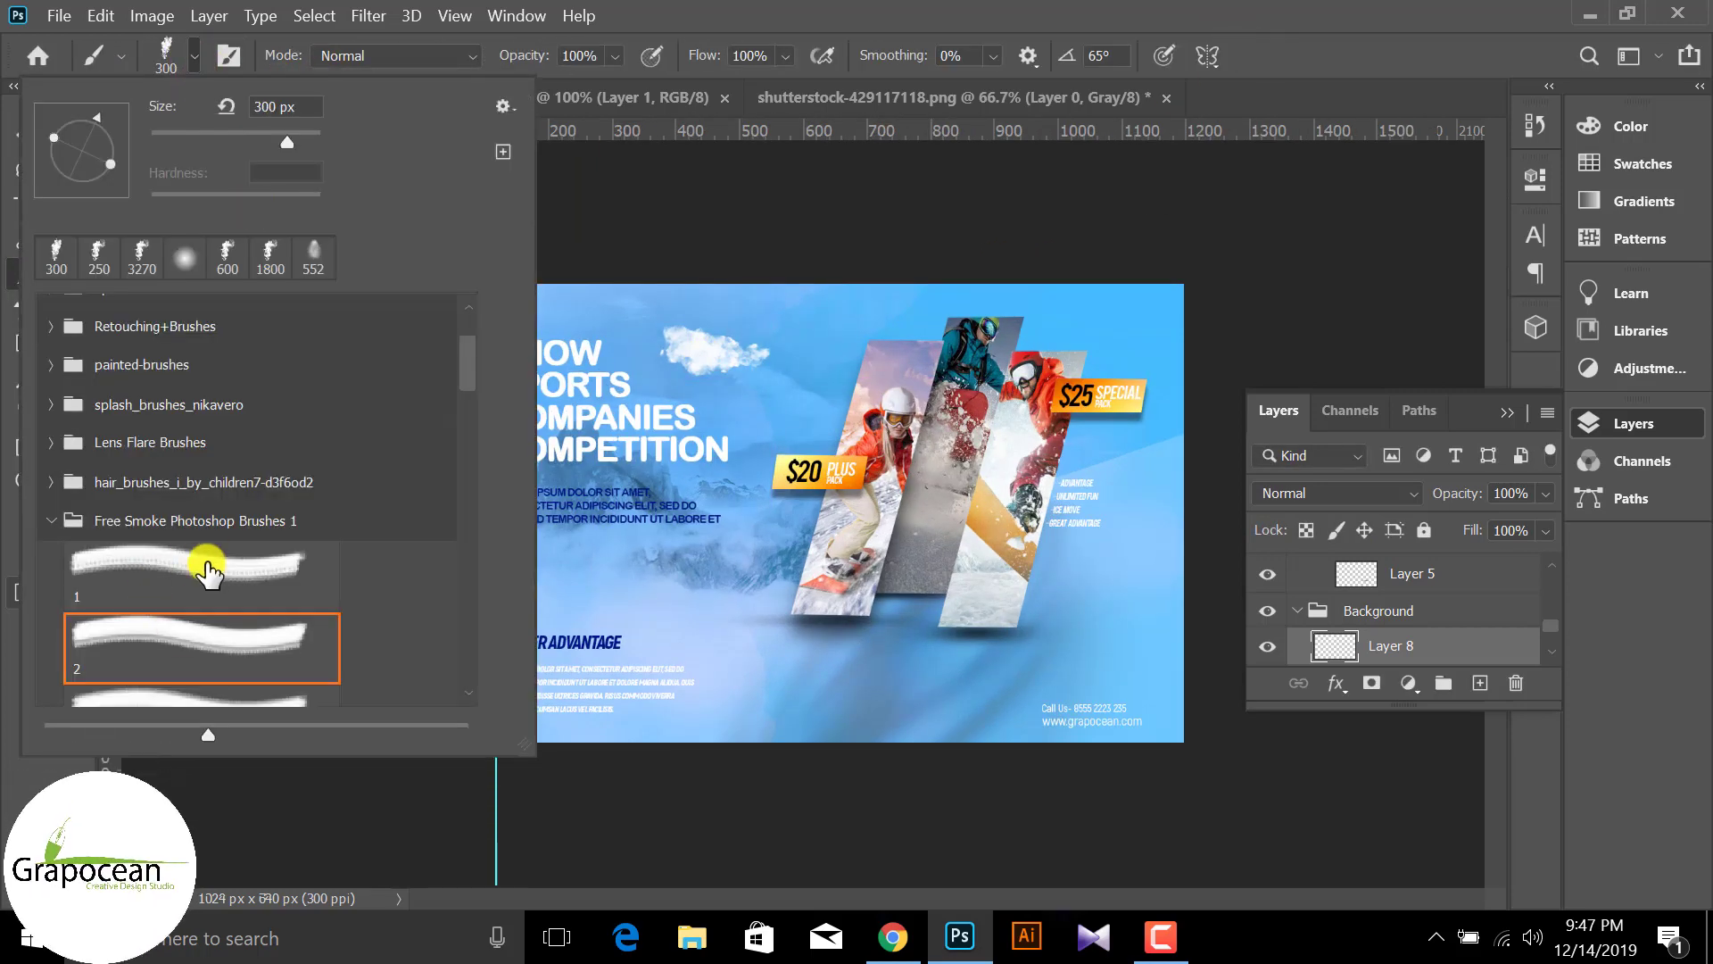
{"action": "left_click", "coordinate": [201, 576]}
{"action": "left_click", "coordinate": [1496, 671]}
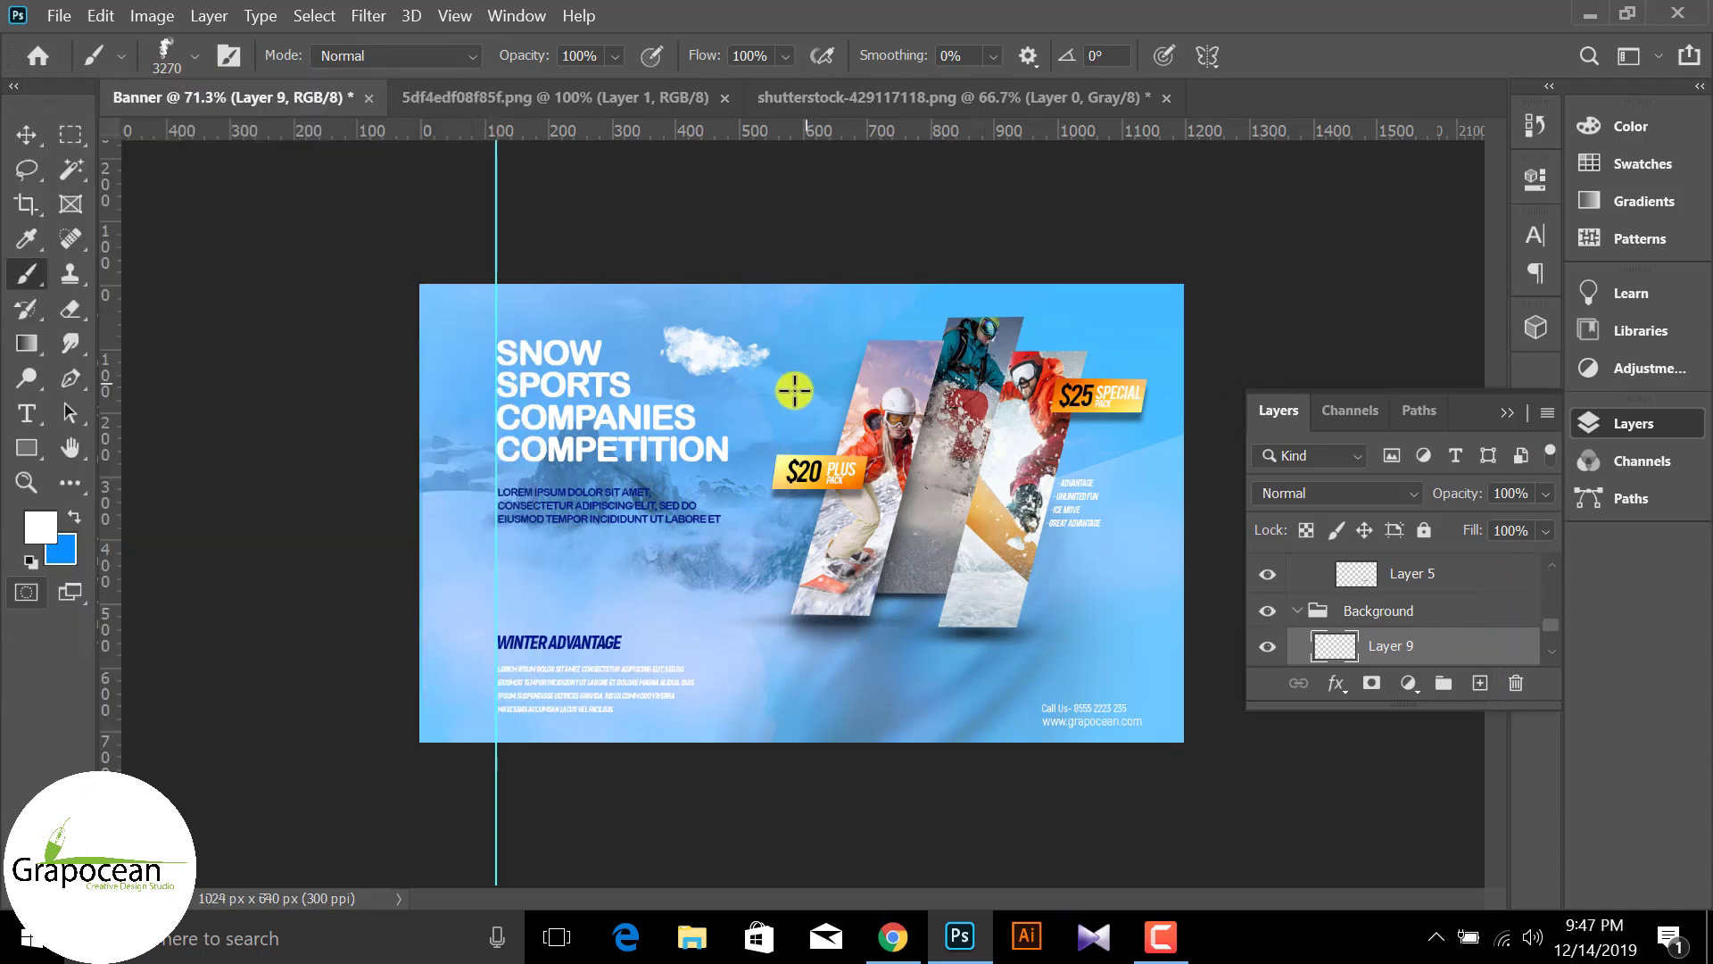
{"action": "left_click", "coordinate": [791, 438]}
{"action": "key", "text": "ctrl+z"}
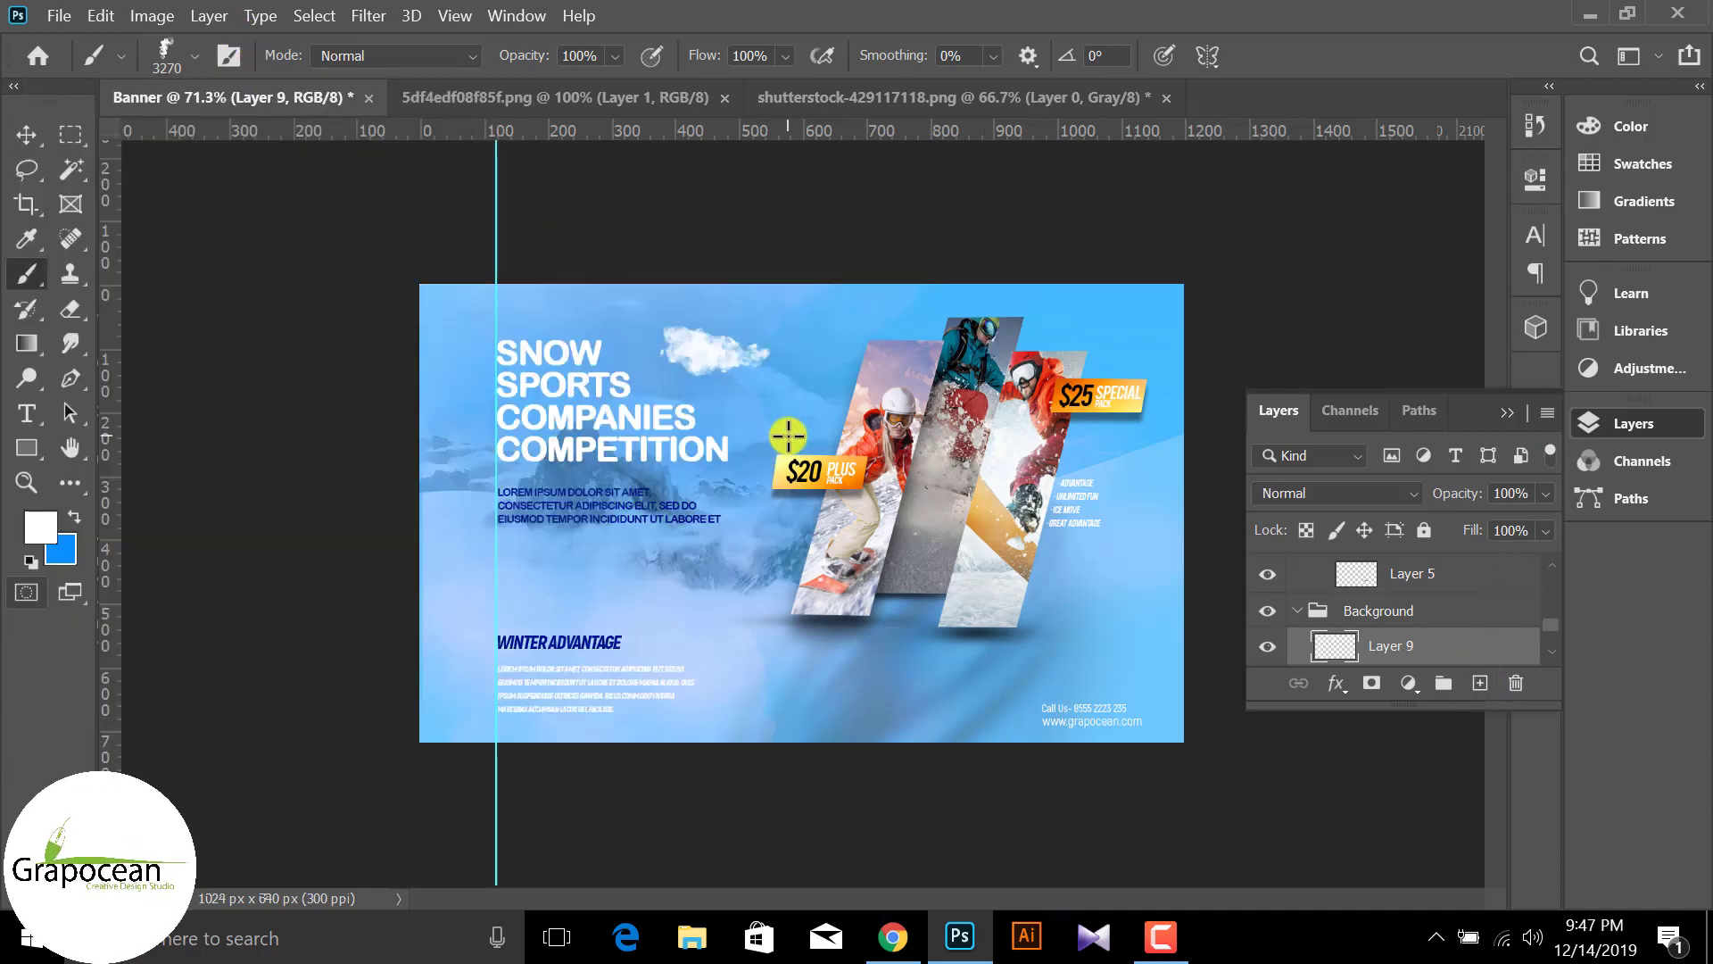
{"action": "key", "text": "period"}
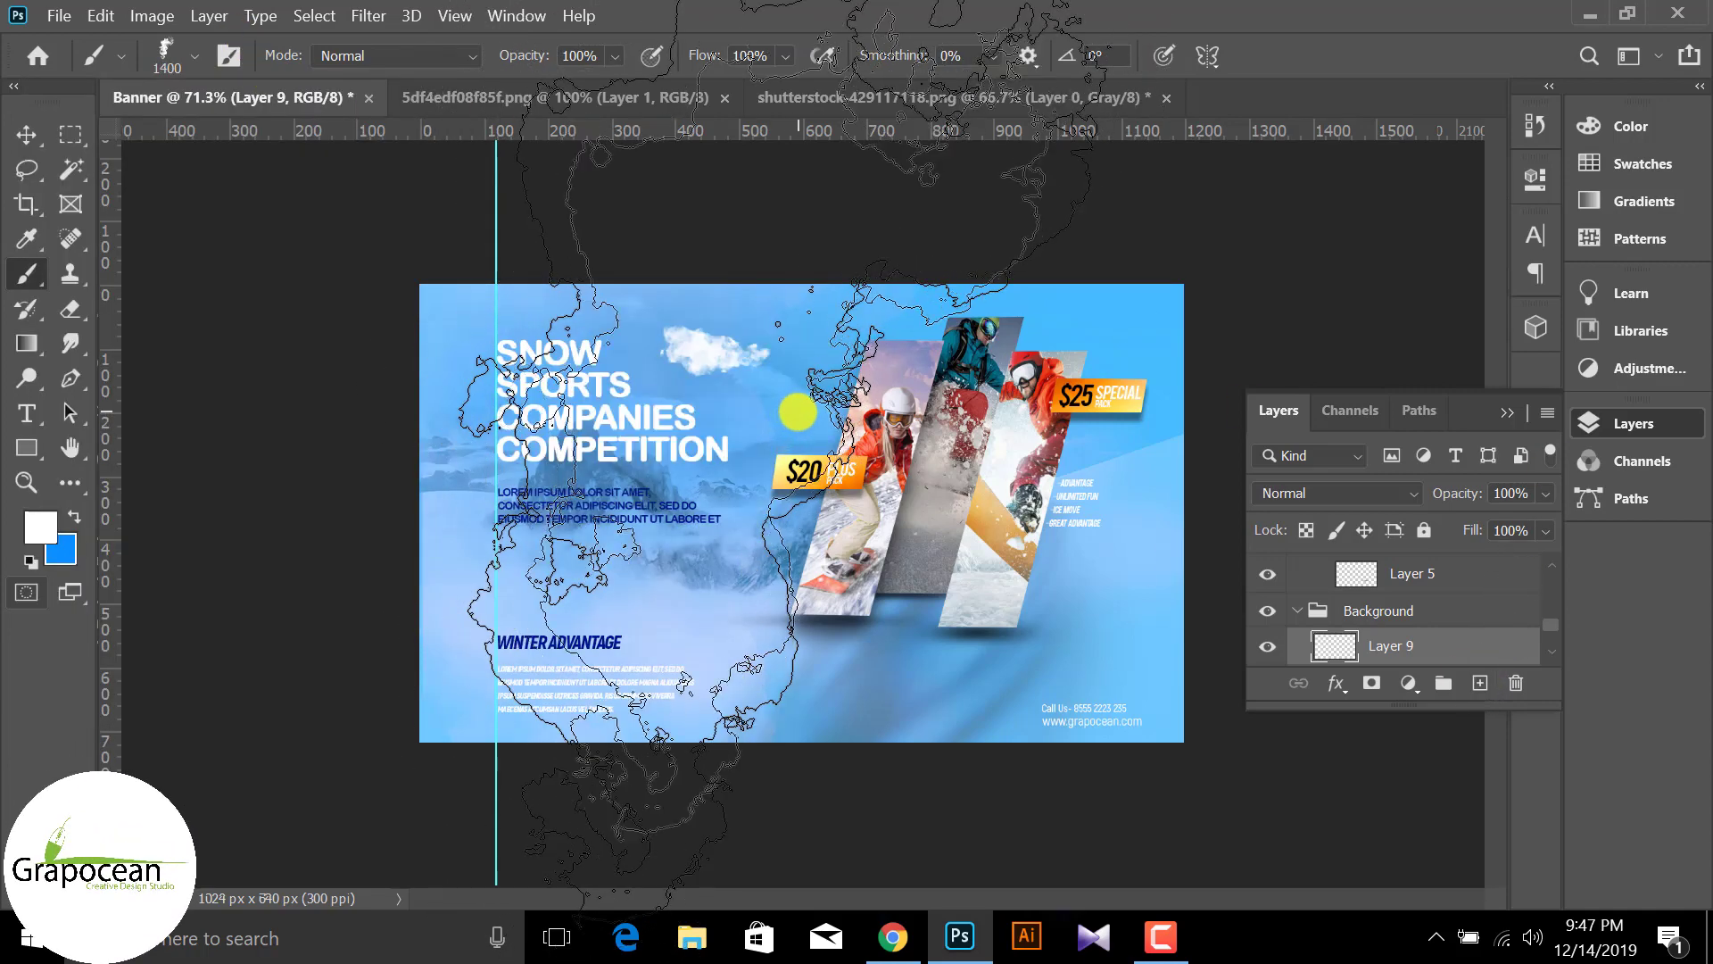
{"action": "key", "text": "bracketleft"}
{"action": "key", "text": "bracketleft"}
{"action": "key", "text": "bracketleft"}
{"action": "key", "text": "bracketleft"}
{"action": "key", "text": "bracketleft"}
{"action": "key", "text": "bracketleft"}
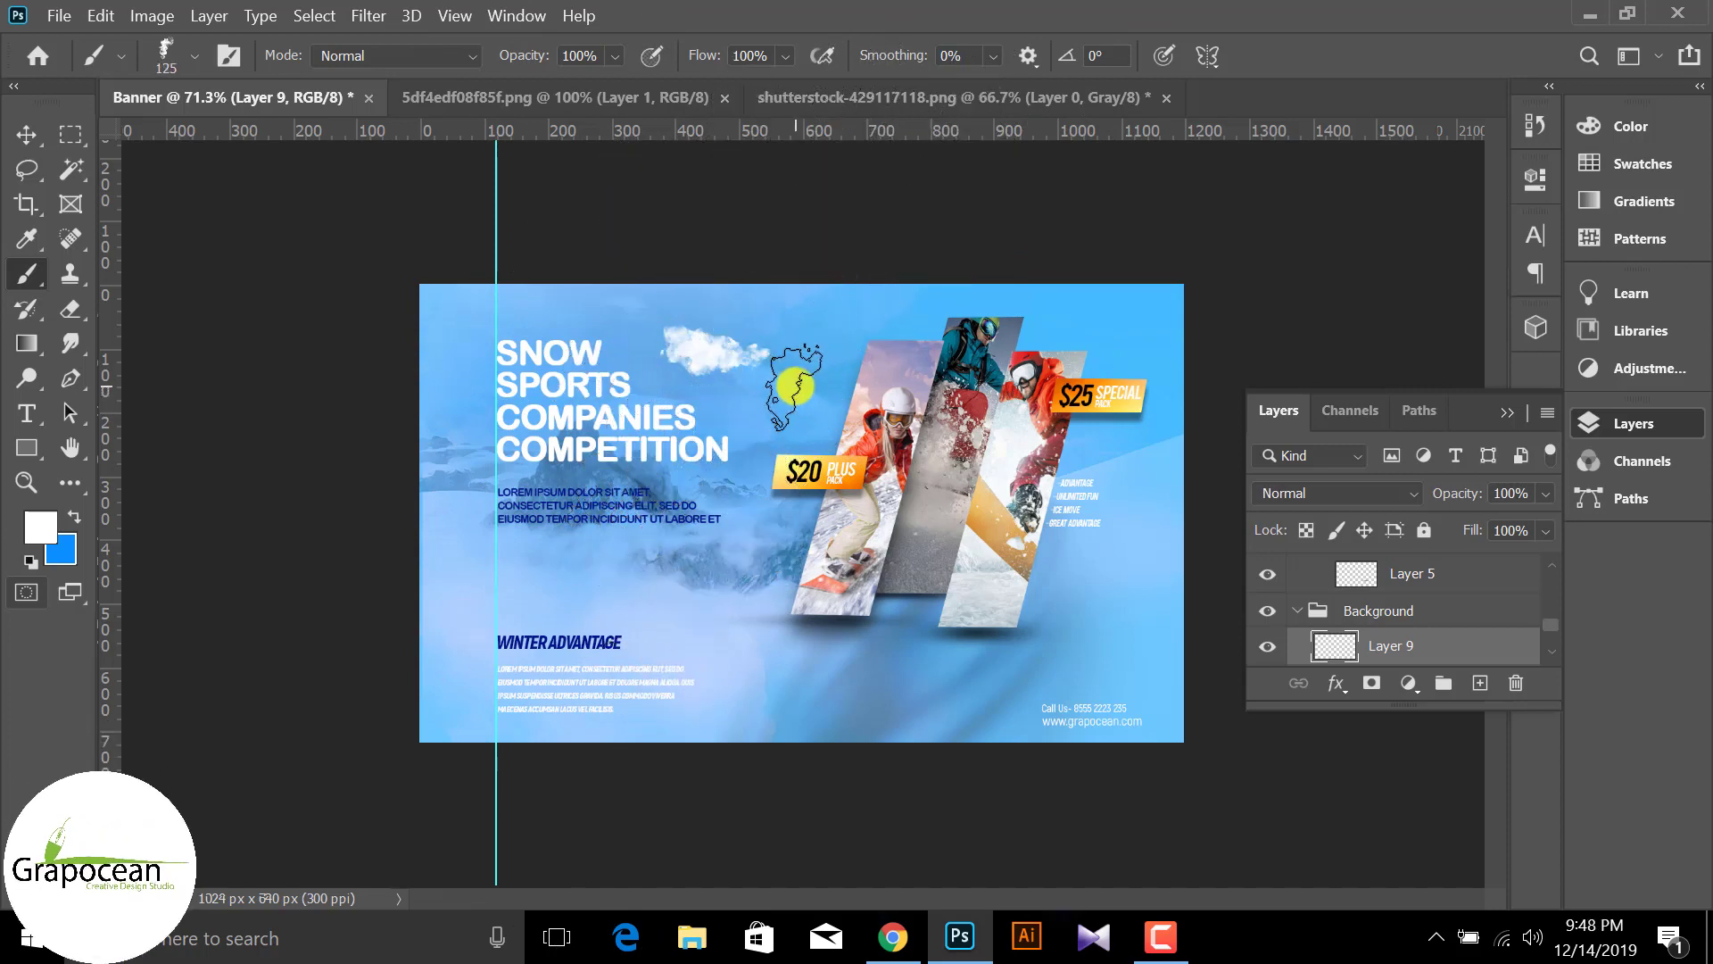
{"action": "right_click", "coordinate": [797, 393]}
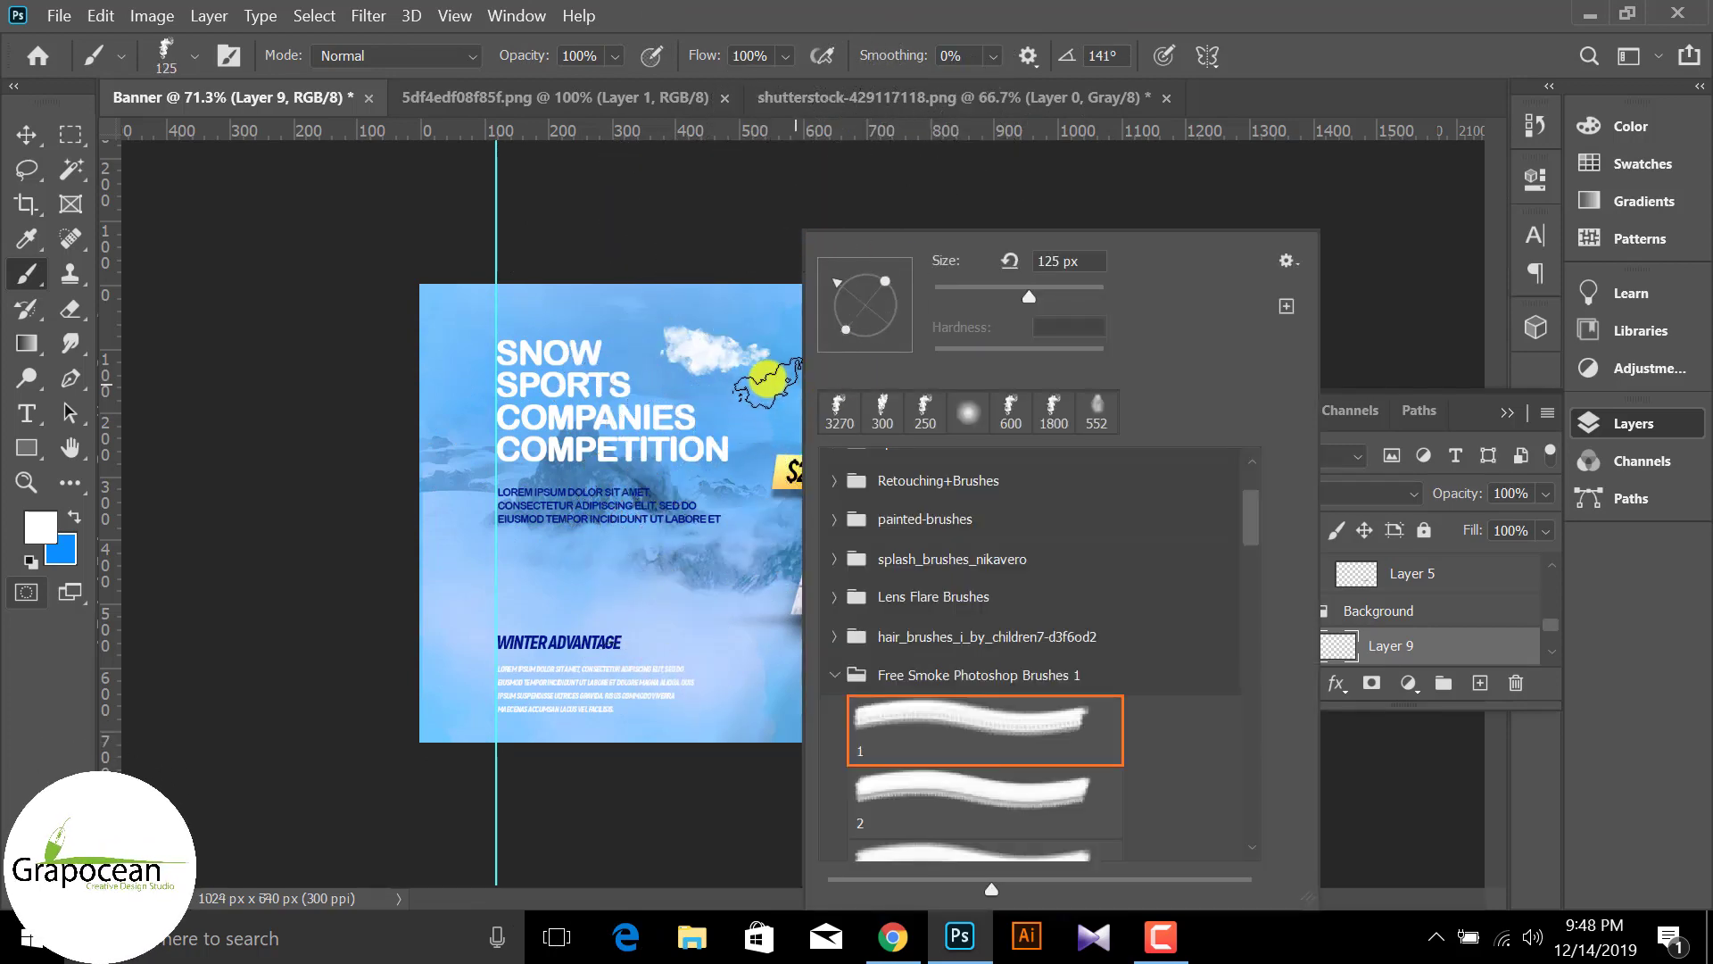
{"action": "left_click_drag", "start_coordinate": [838, 333], "coordinate": [871, 352]}
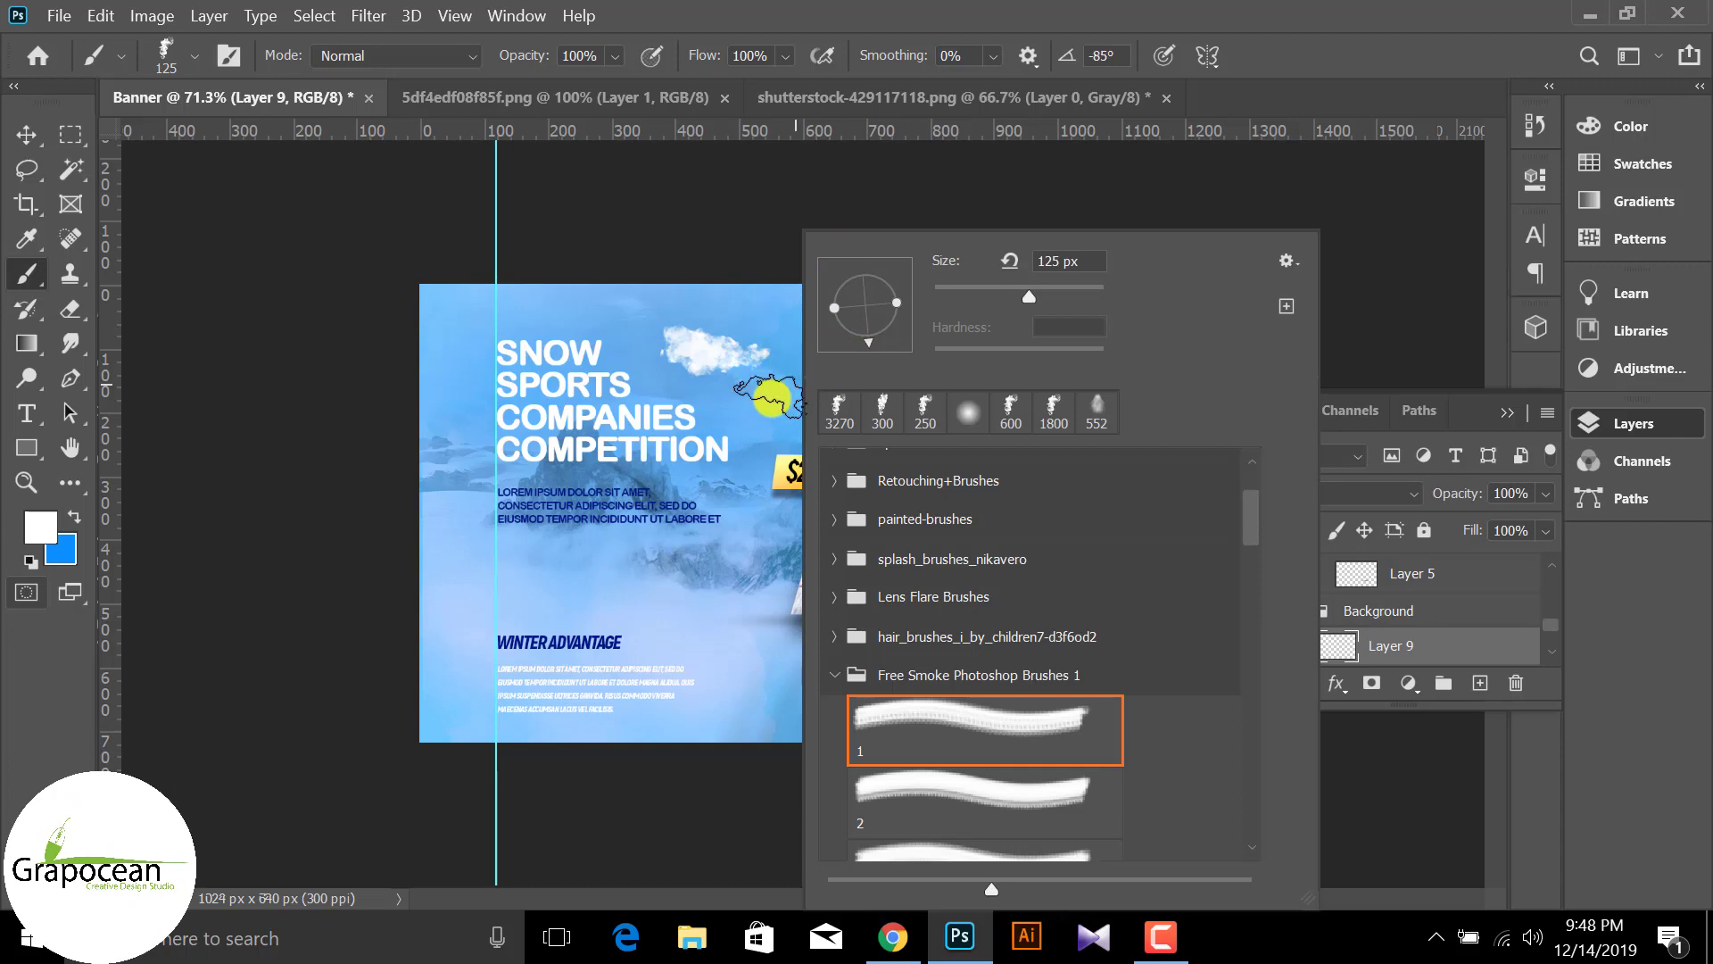
{"action": "key", "text": "Escape"}
Step: Shift the cloud slightly right, then Alt-drag a copy nearby and rotate it
{"action": "left_click", "coordinate": [26, 134]}
{"action": "left_click_drag", "start_coordinate": [769, 396], "coordinate": [784, 396]}
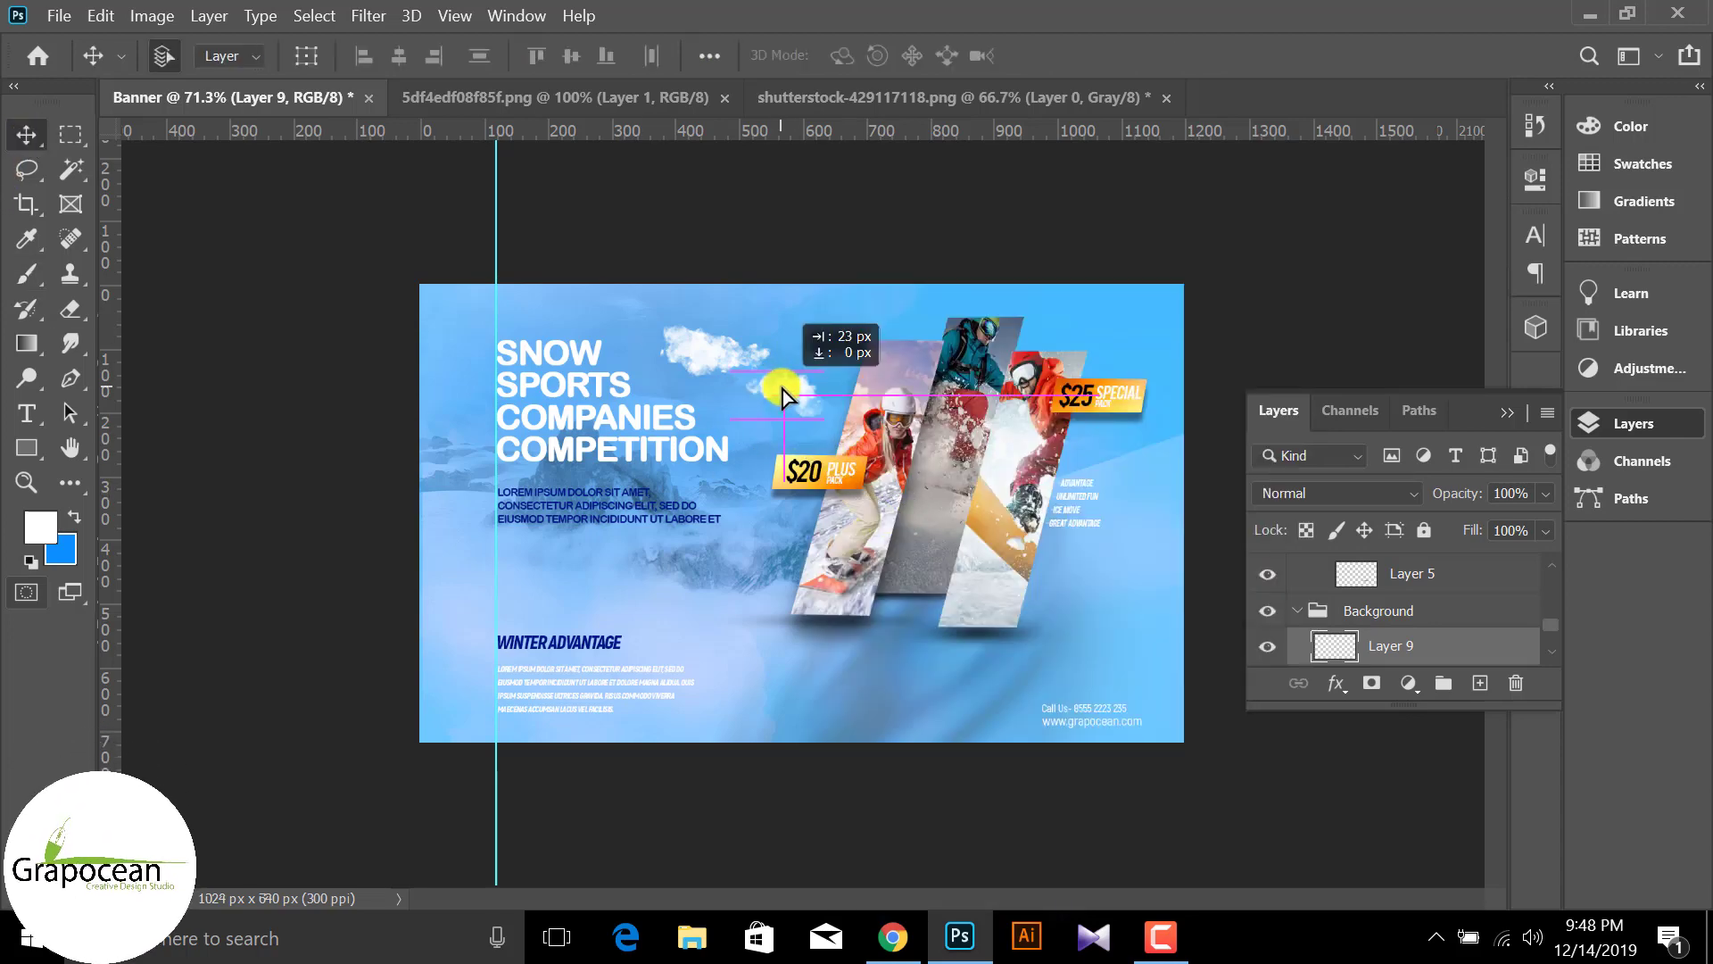
{"action": "scroll", "coordinate": [950, 521], "scroll_direction": "down", "scroll_amount": 3}
{"action": "scroll", "coordinate": [1010, 616], "scroll_direction": "down", "scroll_amount": 2}
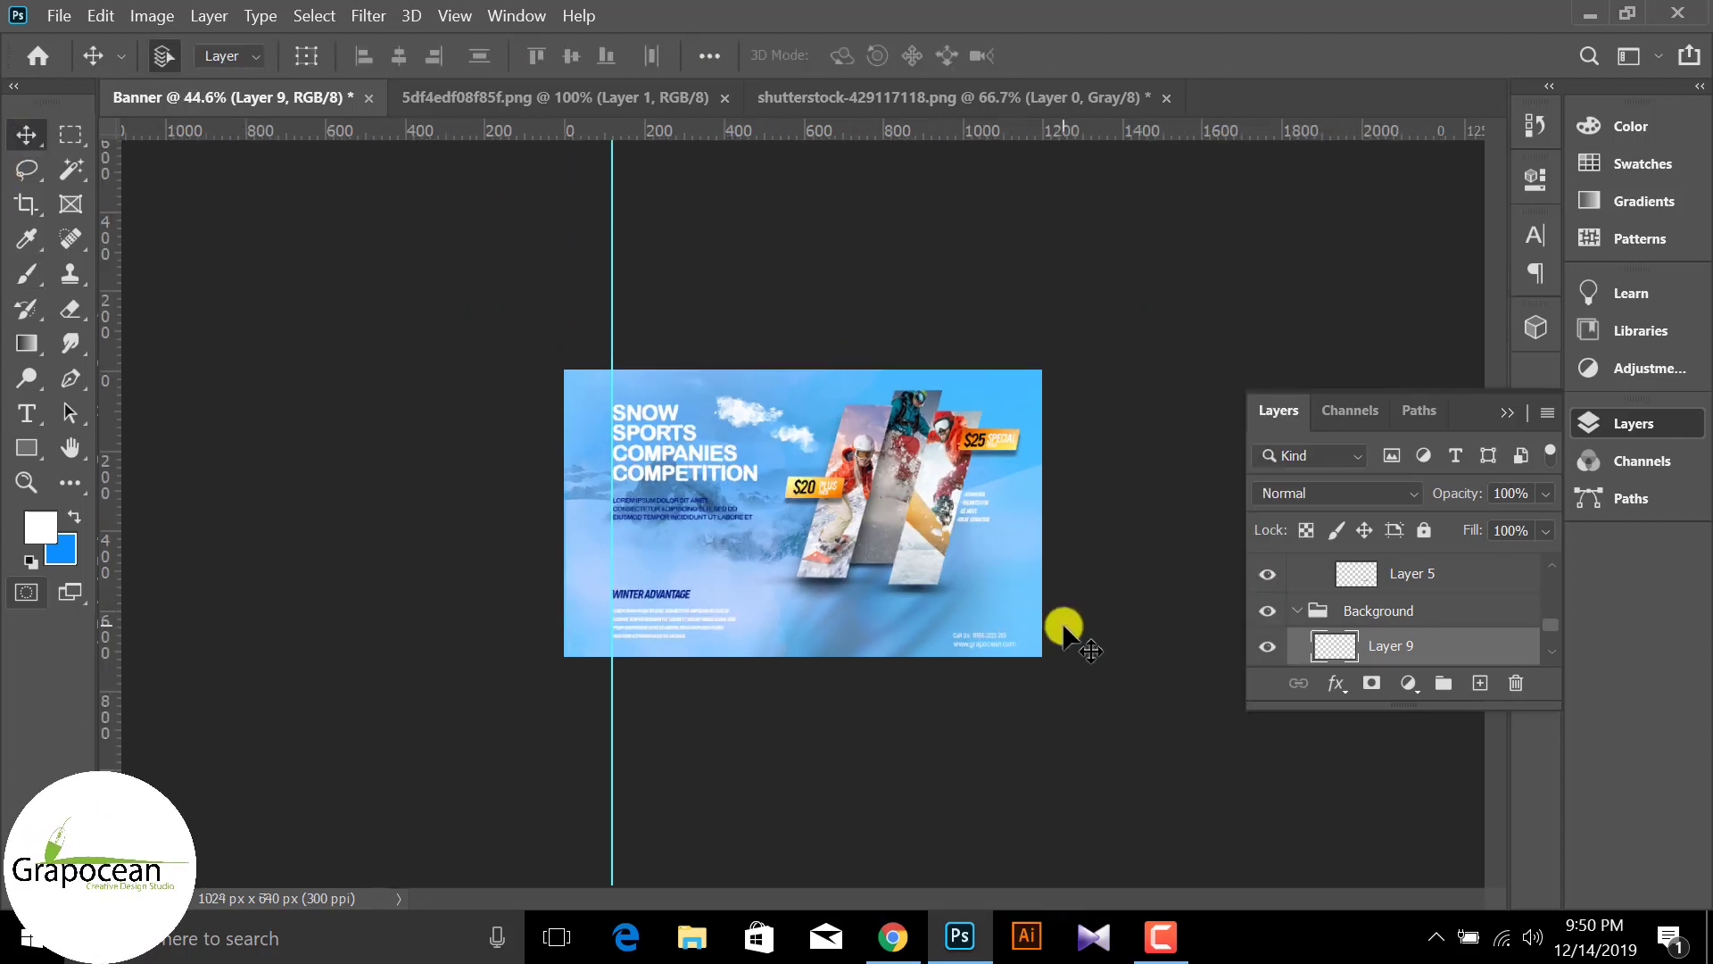
{"action": "scroll", "coordinate": [1064, 630], "scroll_direction": "up", "scroll_amount": 2}
{"action": "scroll", "coordinate": [982, 535], "scroll_direction": "up", "scroll_amount": 1}
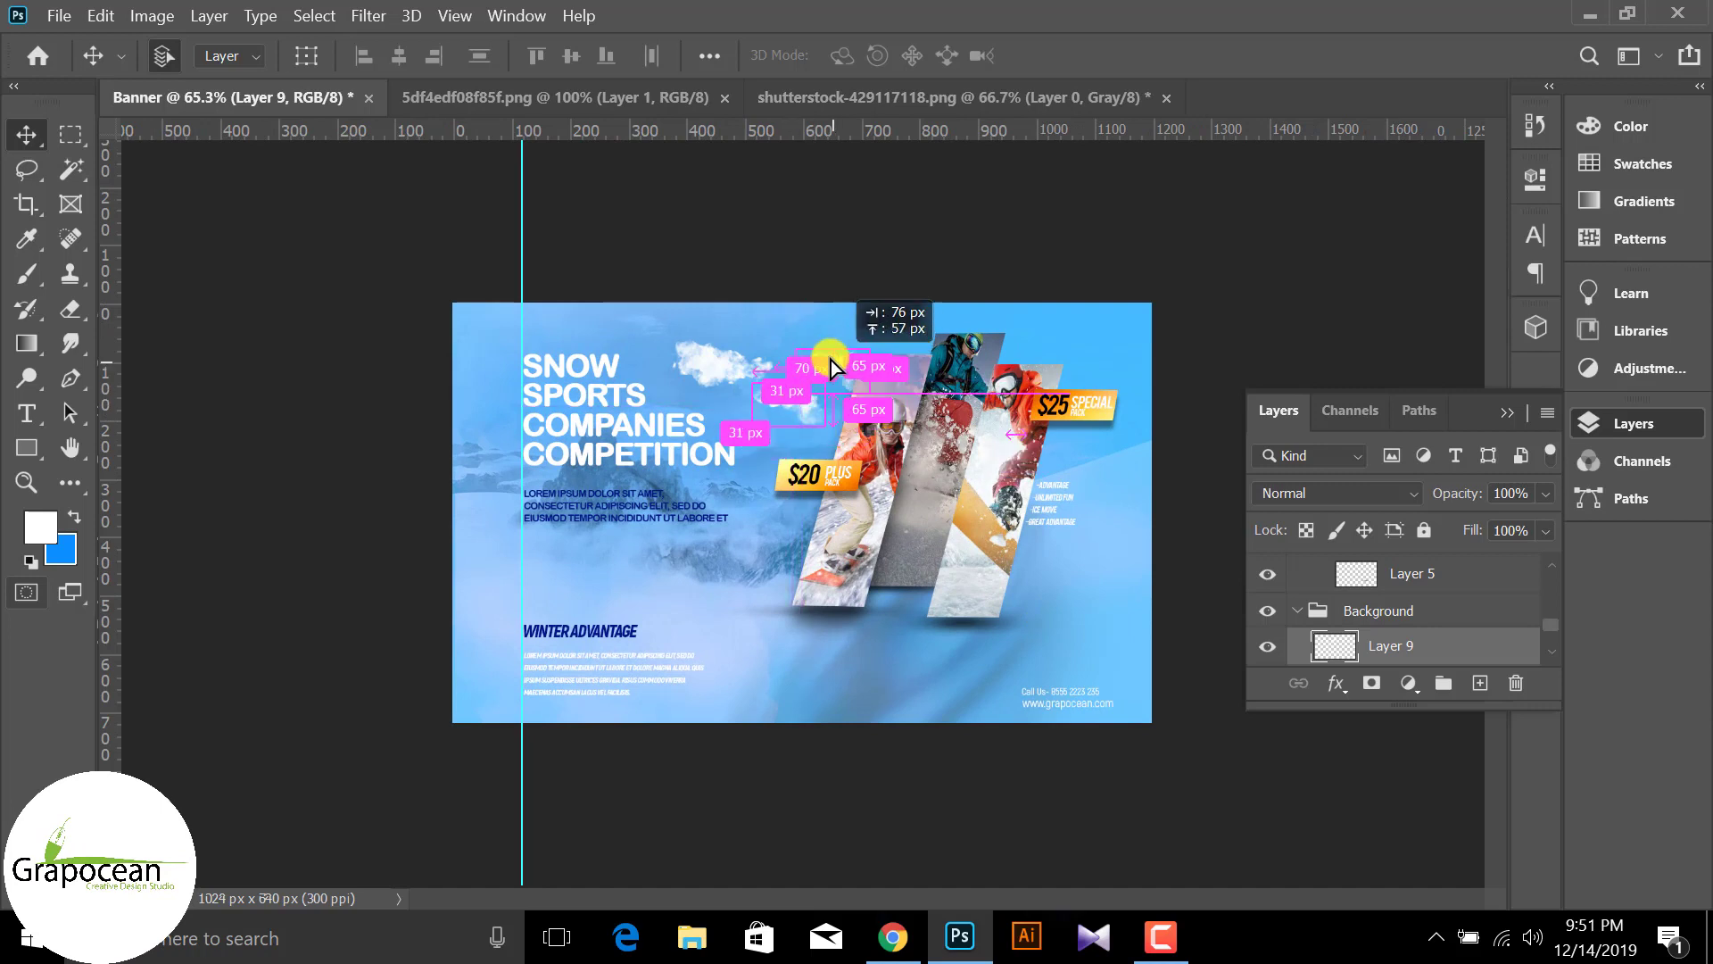
{"action": "mouse_move", "coordinate": [831, 360]}
{"action": "left_mouse_down"}
{"action": "mouse_move", "coordinate": [858, 356]}
{"action": "mouse_move", "coordinate": [795, 435]}
{"action": "left_mouse_up"}
{"action": "key", "text": "ctrl+t"}
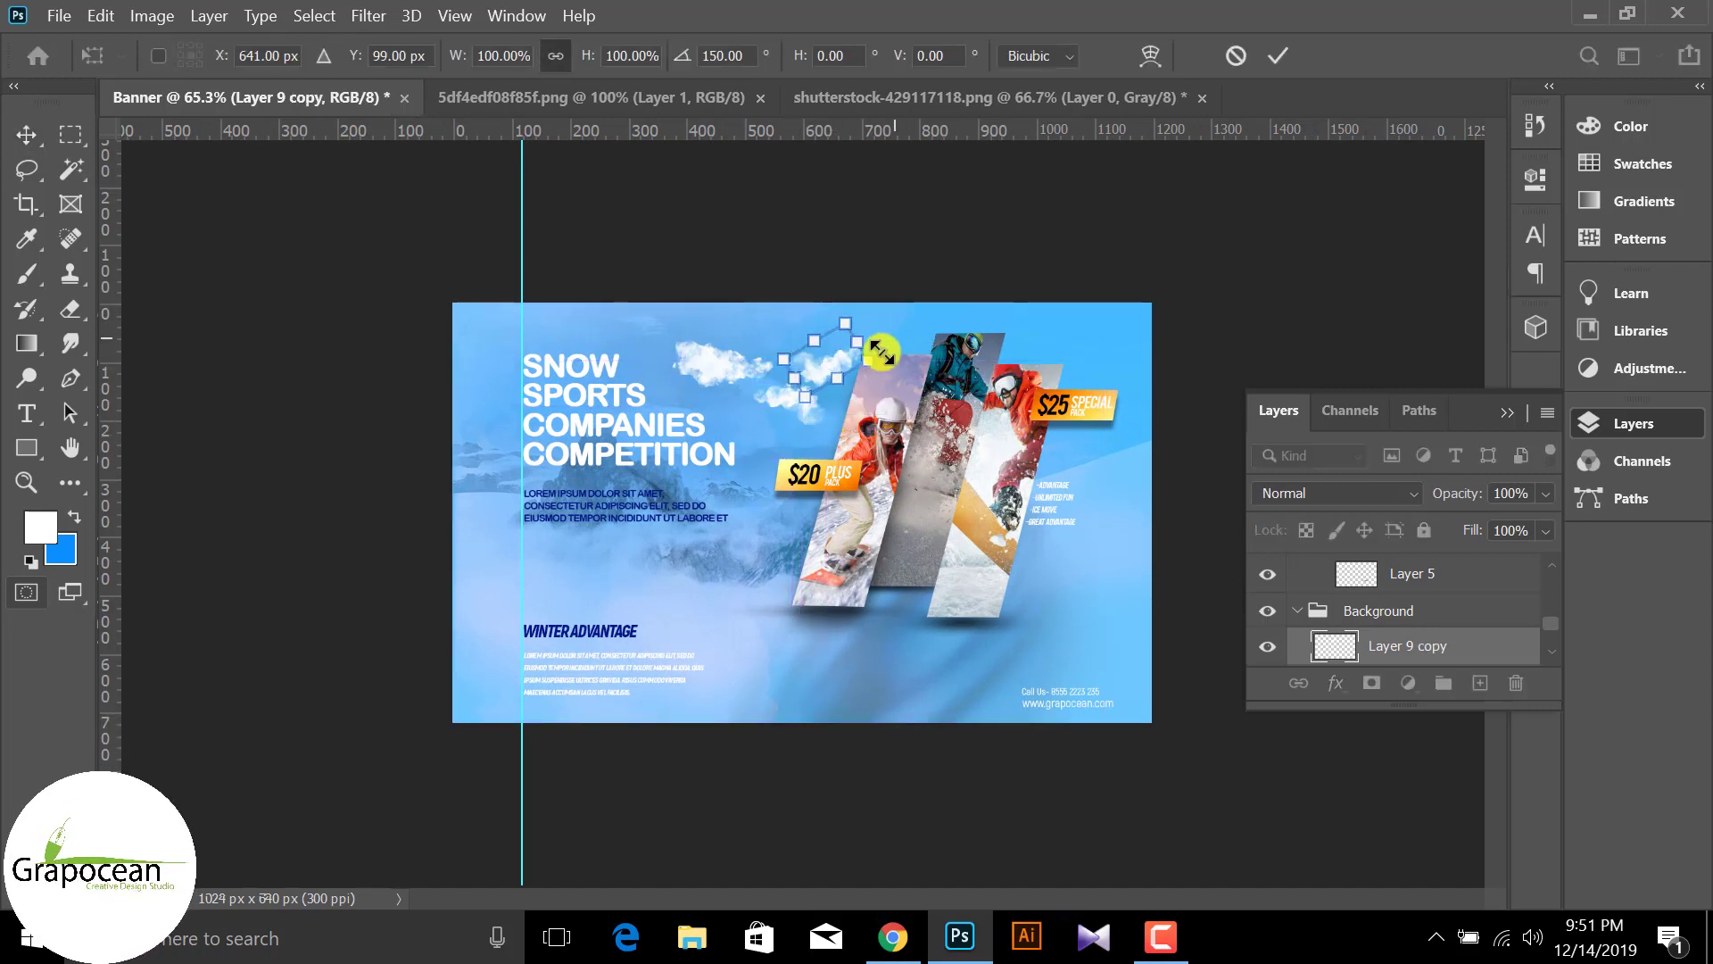
{"action": "left_click_drag", "start_coordinate": [879, 366], "coordinate": [902, 334]}
{"action": "left_click", "coordinate": [1278, 55]}
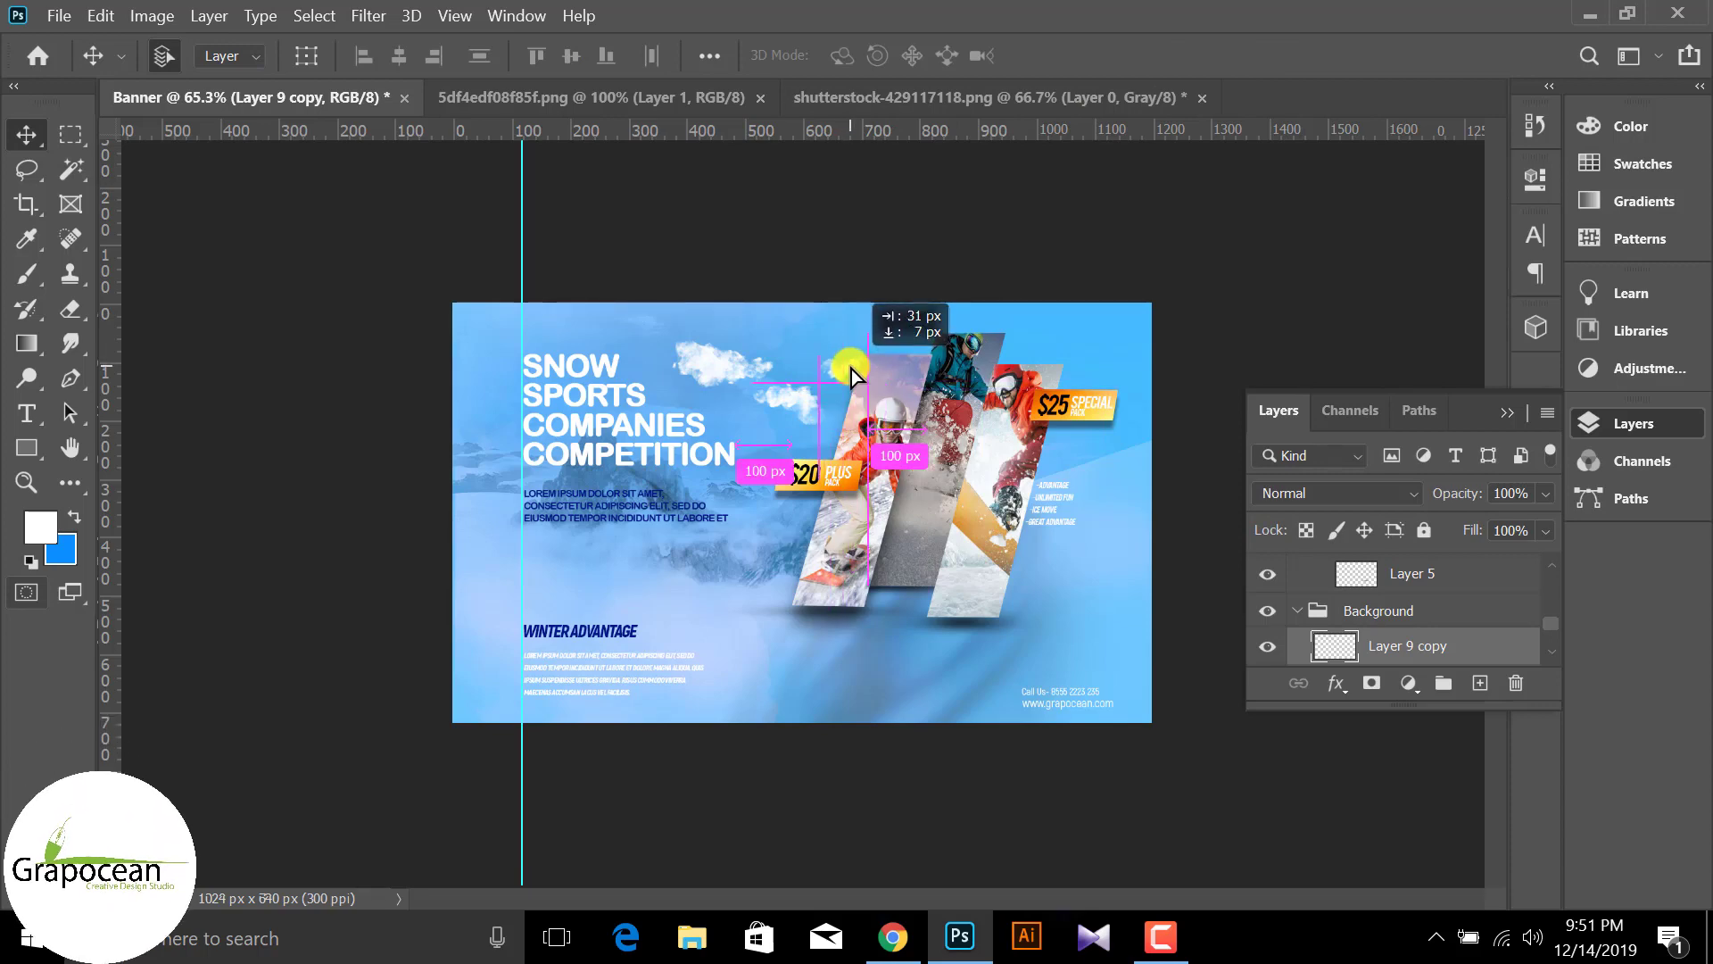
{"action": "left_click_drag", "start_coordinate": [845, 367], "coordinate": [852, 367]}
Step: Select the original cloud layer, then the Color Balance 1 layer
{"action": "left_click", "coordinate": [891, 495]}
{"action": "scroll", "coordinate": [883, 545], "scroll_direction": "down", "scroll_amount": 2}
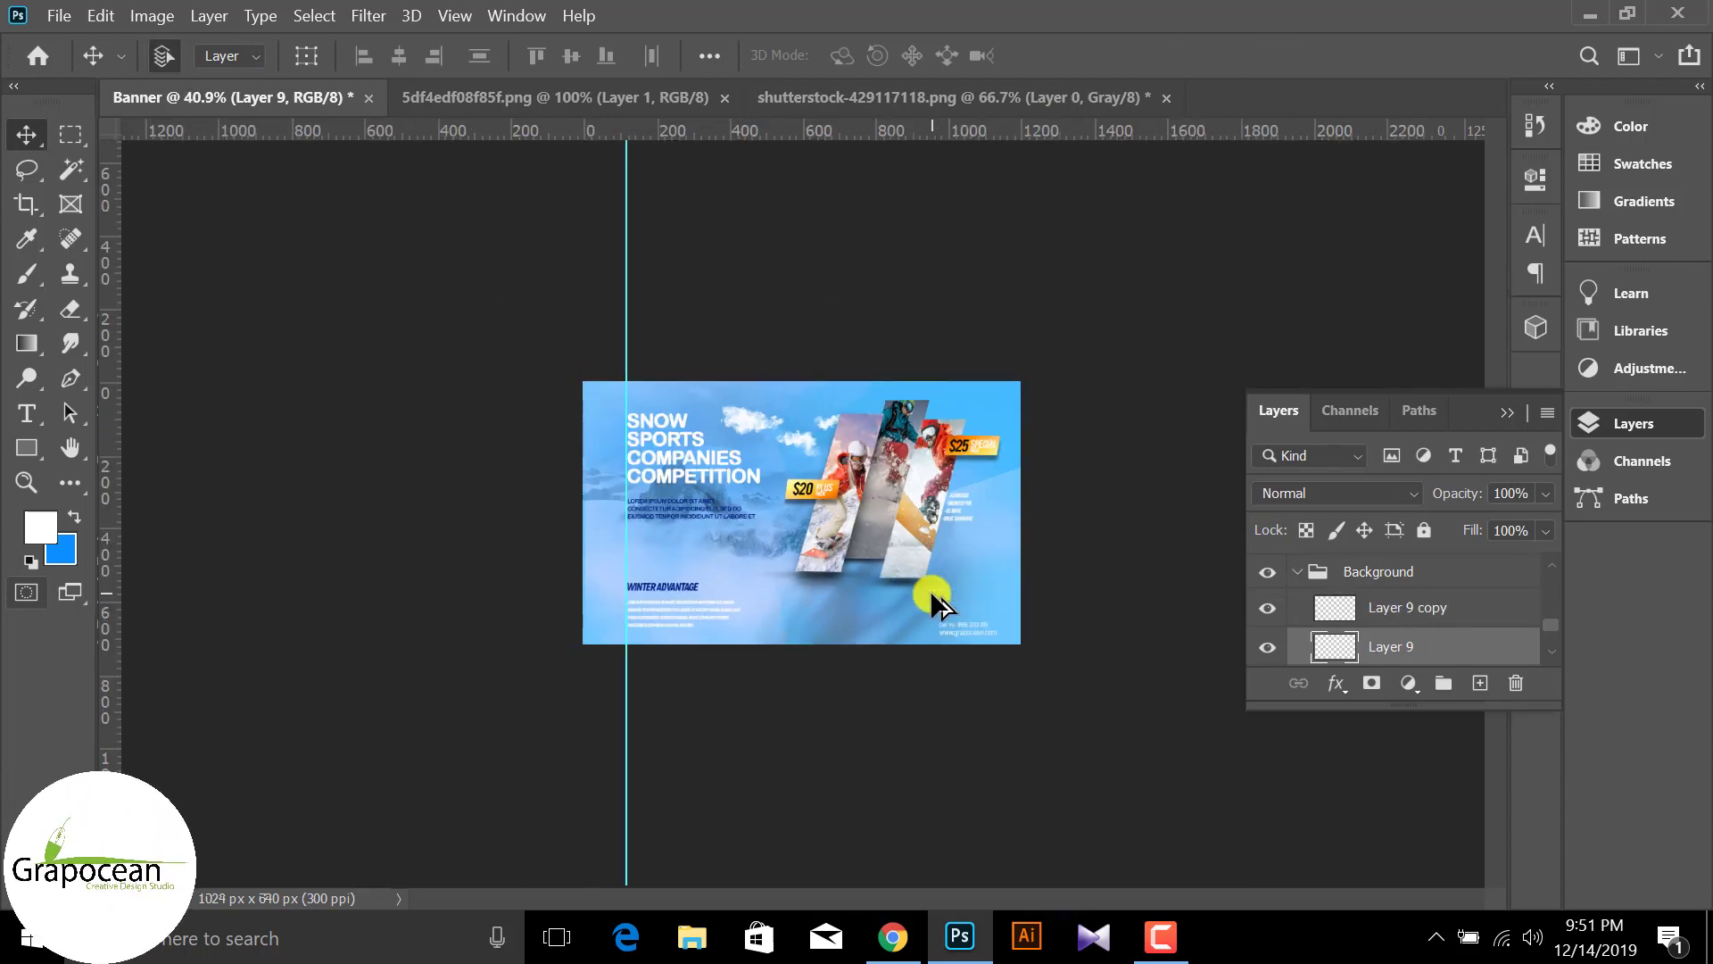
{"action": "scroll", "coordinate": [999, 625], "scroll_direction": "up", "scroll_amount": 3}
{"action": "scroll", "coordinate": [905, 658], "scroll_direction": "down", "scroll_amount": 2}
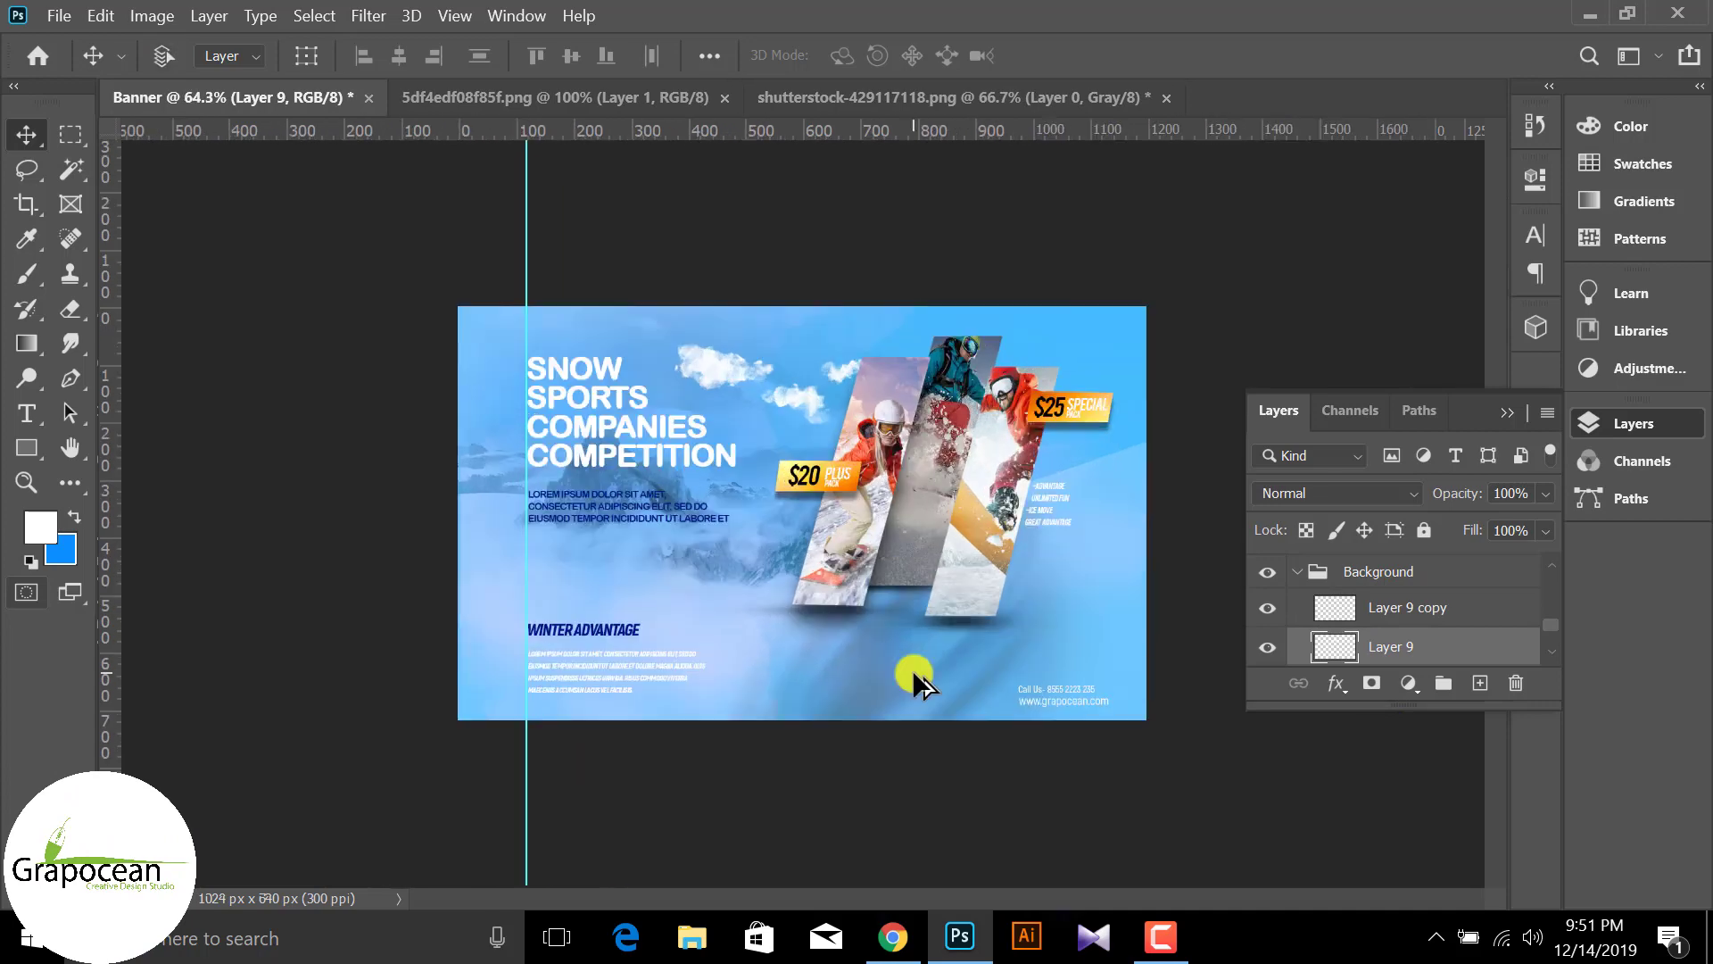
{"action": "scroll", "coordinate": [903, 639], "scroll_direction": "up", "scroll_amount": 2}
{"action": "scroll", "coordinate": [903, 636], "scroll_direction": "up", "scroll_amount": 2}
{"action": "scroll", "coordinate": [903, 635], "scroll_direction": "down", "scroll_amount": 3}
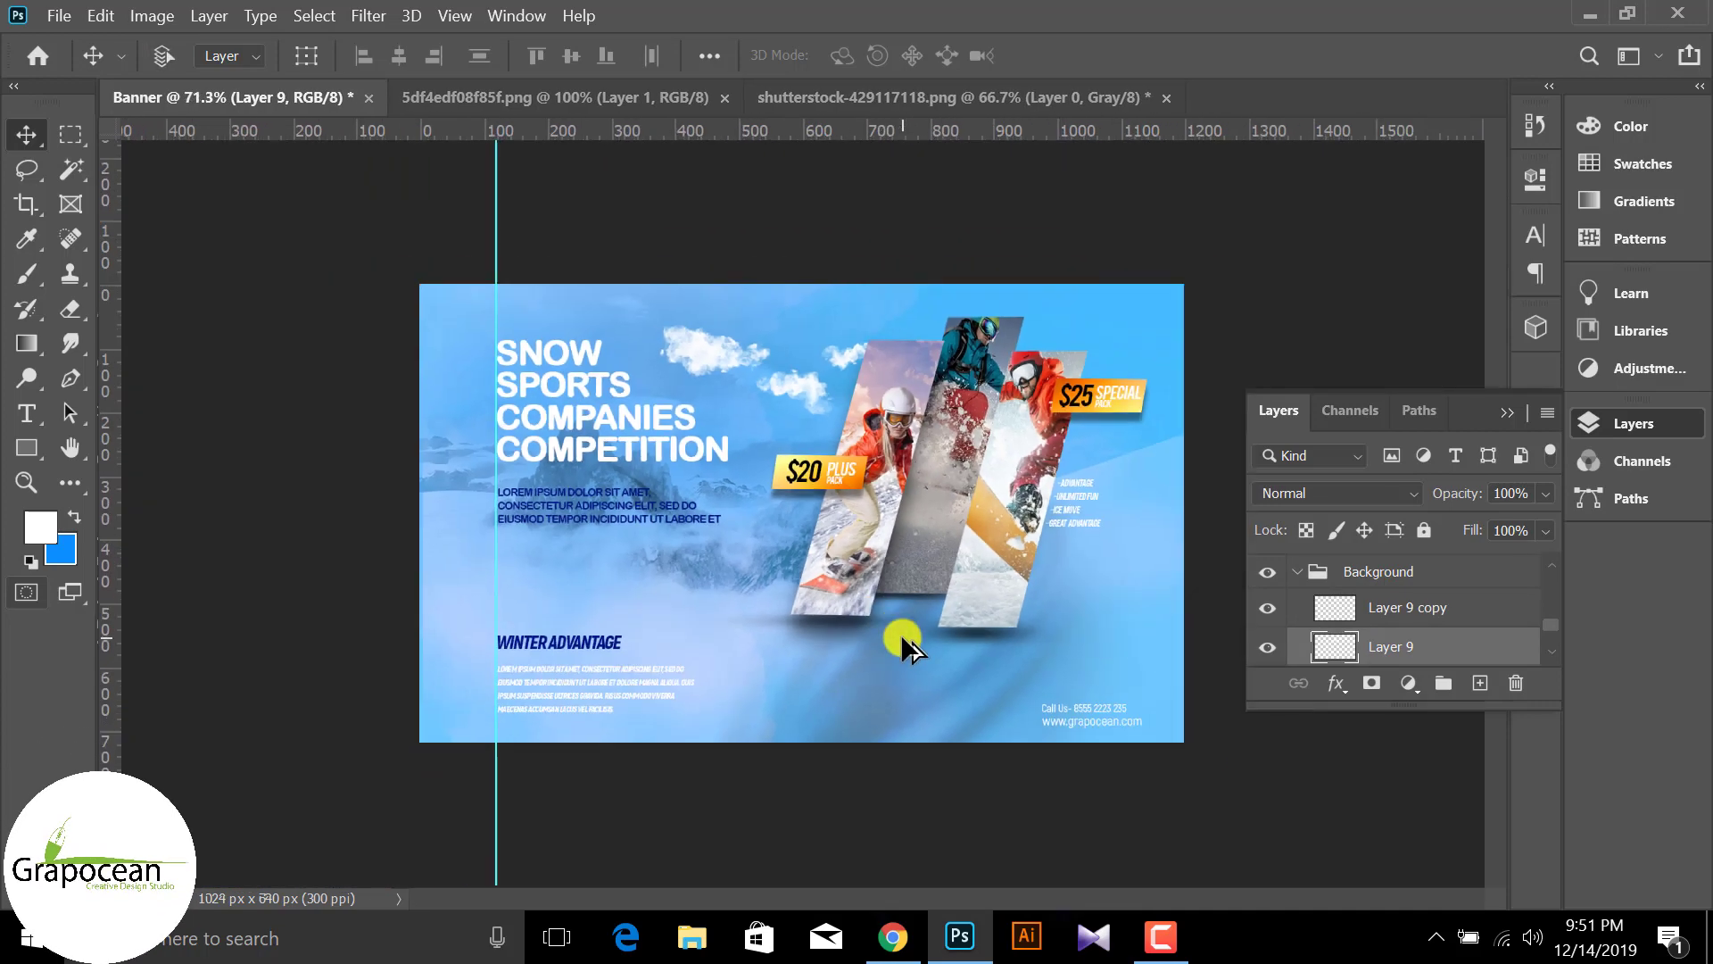
{"action": "left_click", "coordinate": [948, 635]}
{"action": "scroll", "coordinate": [1365, 643], "scroll_direction": "down", "scroll_amount": 2}
Step: Compare Color Balance 1, then ready a new layer with a large soft round black brush
{"action": "left_click", "coordinate": [1267, 569]}
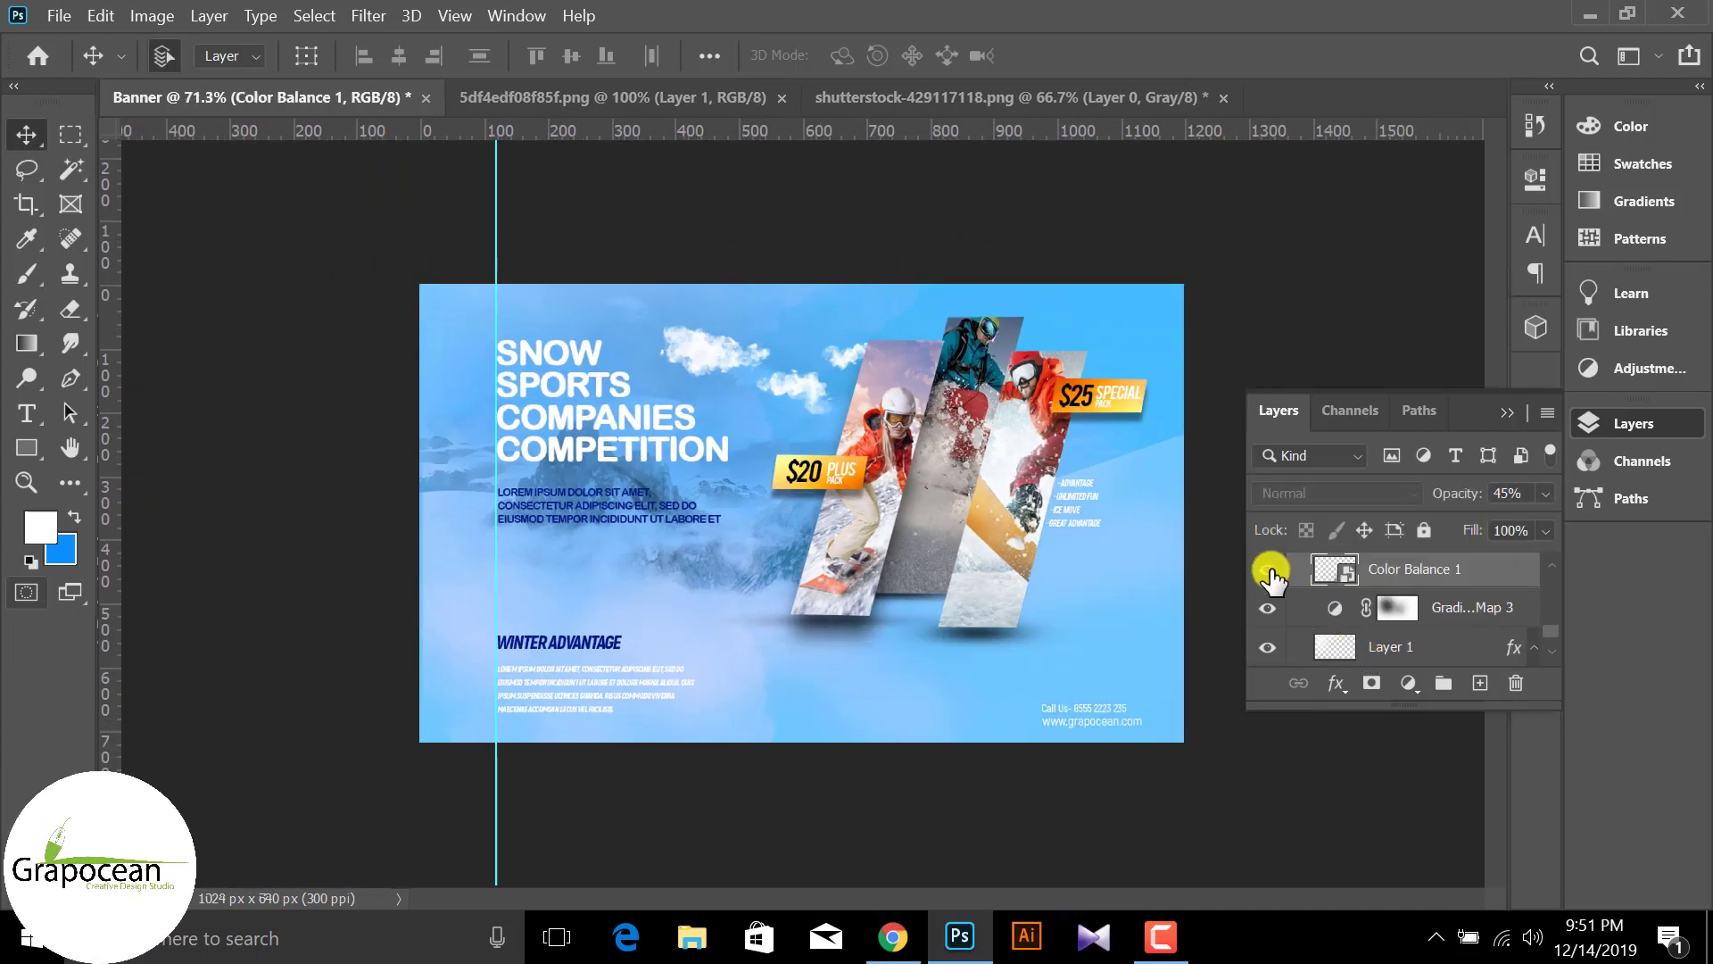
{"action": "left_click", "coordinate": [1469, 683]}
{"action": "left_click", "coordinate": [26, 274]}
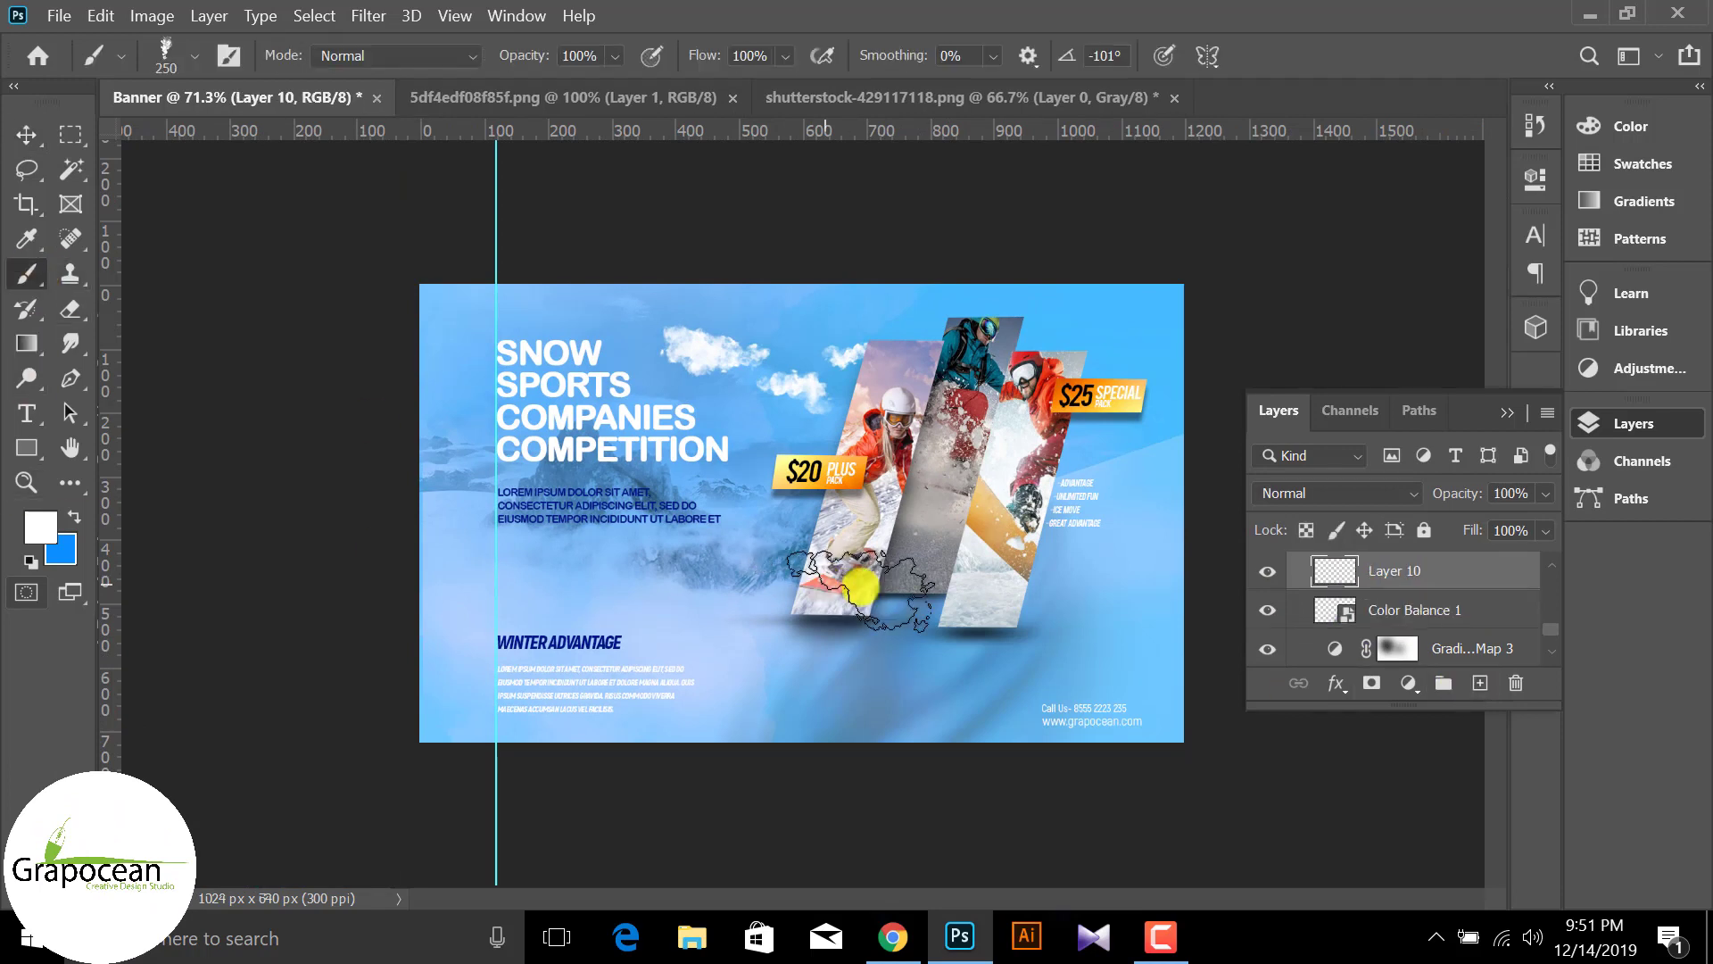
{"action": "left_click", "coordinate": [166, 56]}
{"action": "double_click", "coordinate": [313, 258]}
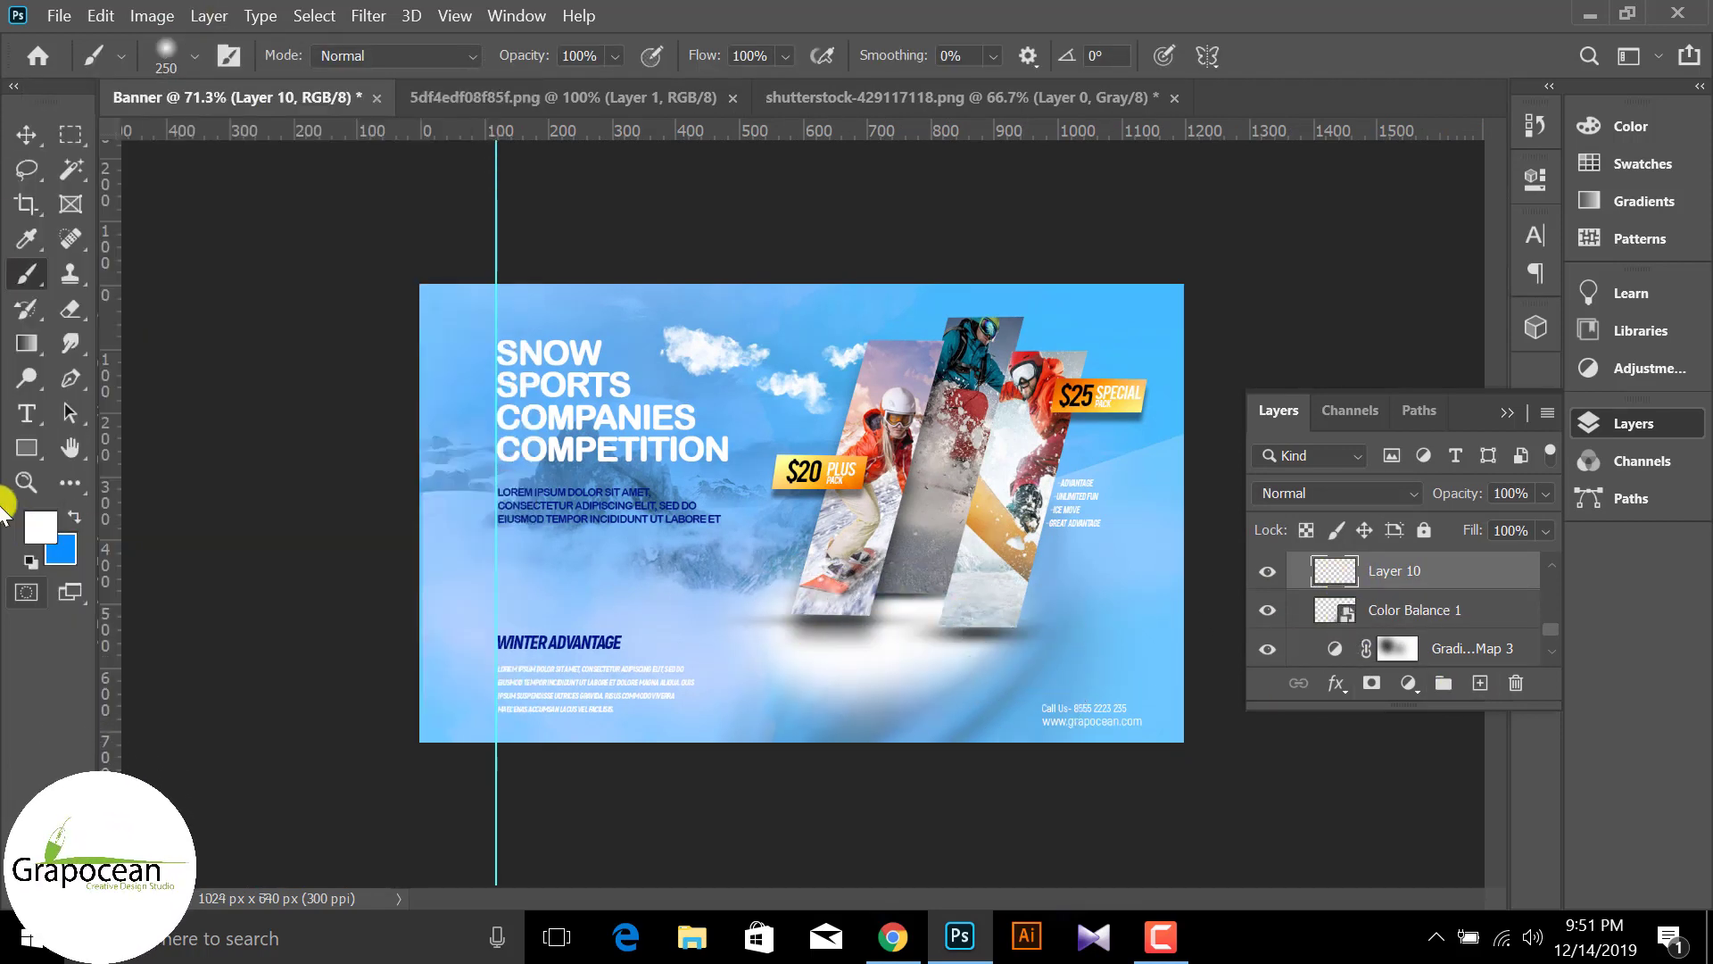
{"action": "left_click", "coordinate": [41, 527]}
{"action": "left_click", "coordinate": [350, 824]}
{"action": "left_click", "coordinate": [1117, 431]}
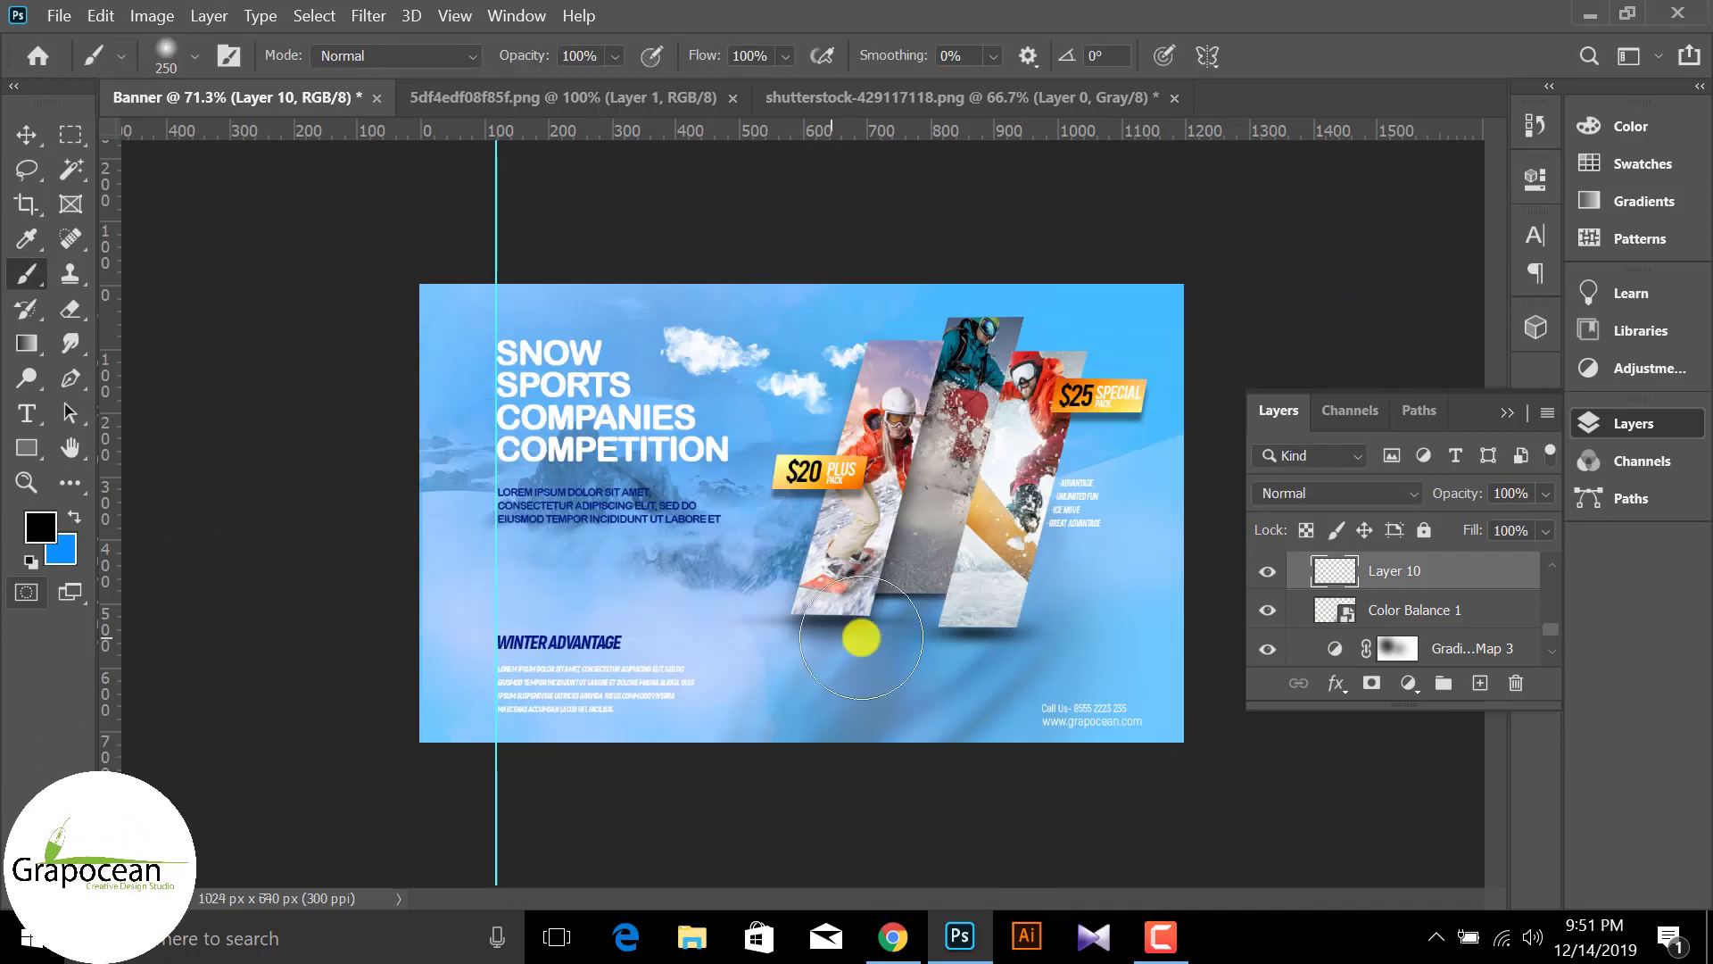
Step: Paint a black shadow under the photo strips and mask away its lower edge
{"action": "mouse_move", "coordinate": [861, 639]}
{"action": "left_mouse_down"}
{"action": "mouse_move", "coordinate": [982, 623]}
{"action": "mouse_move", "coordinate": [1021, 651]}
{"action": "mouse_move", "coordinate": [939, 643]}
{"action": "left_mouse_up"}
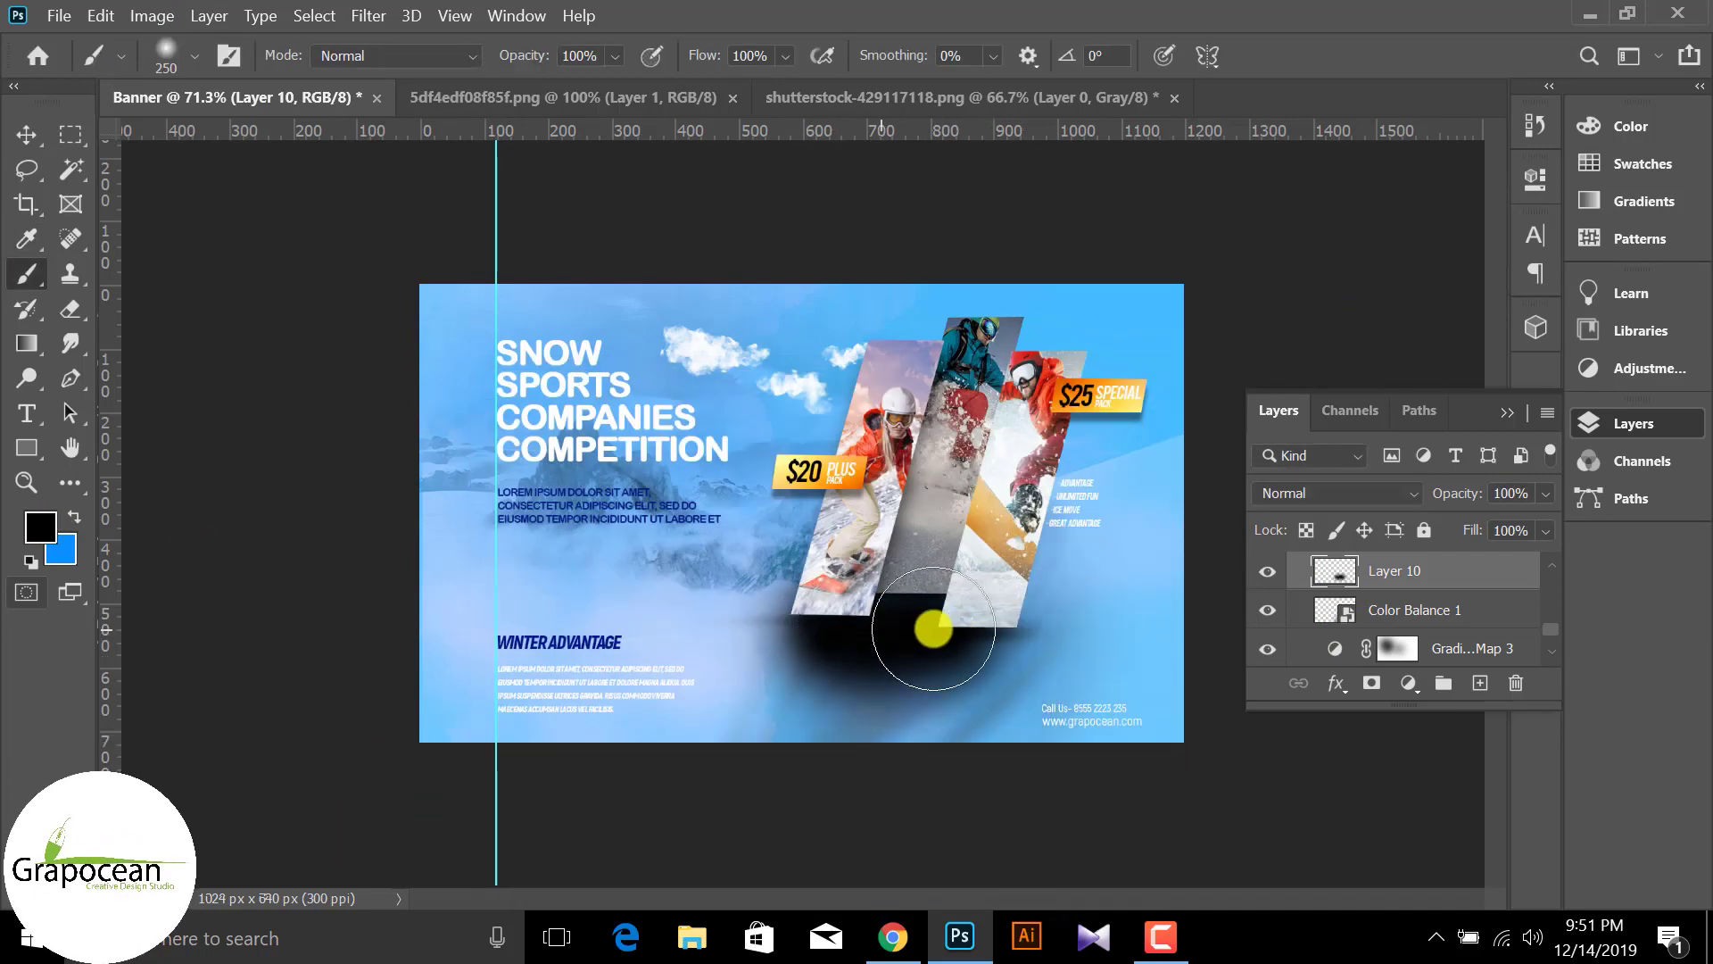
{"action": "mouse_move", "coordinate": [1496, 527]}
{"action": "left_mouse_down"}
{"action": "mouse_move", "coordinate": [1461, 527]}
{"action": "mouse_move", "coordinate": [1492, 530]}
{"action": "left_mouse_up"}
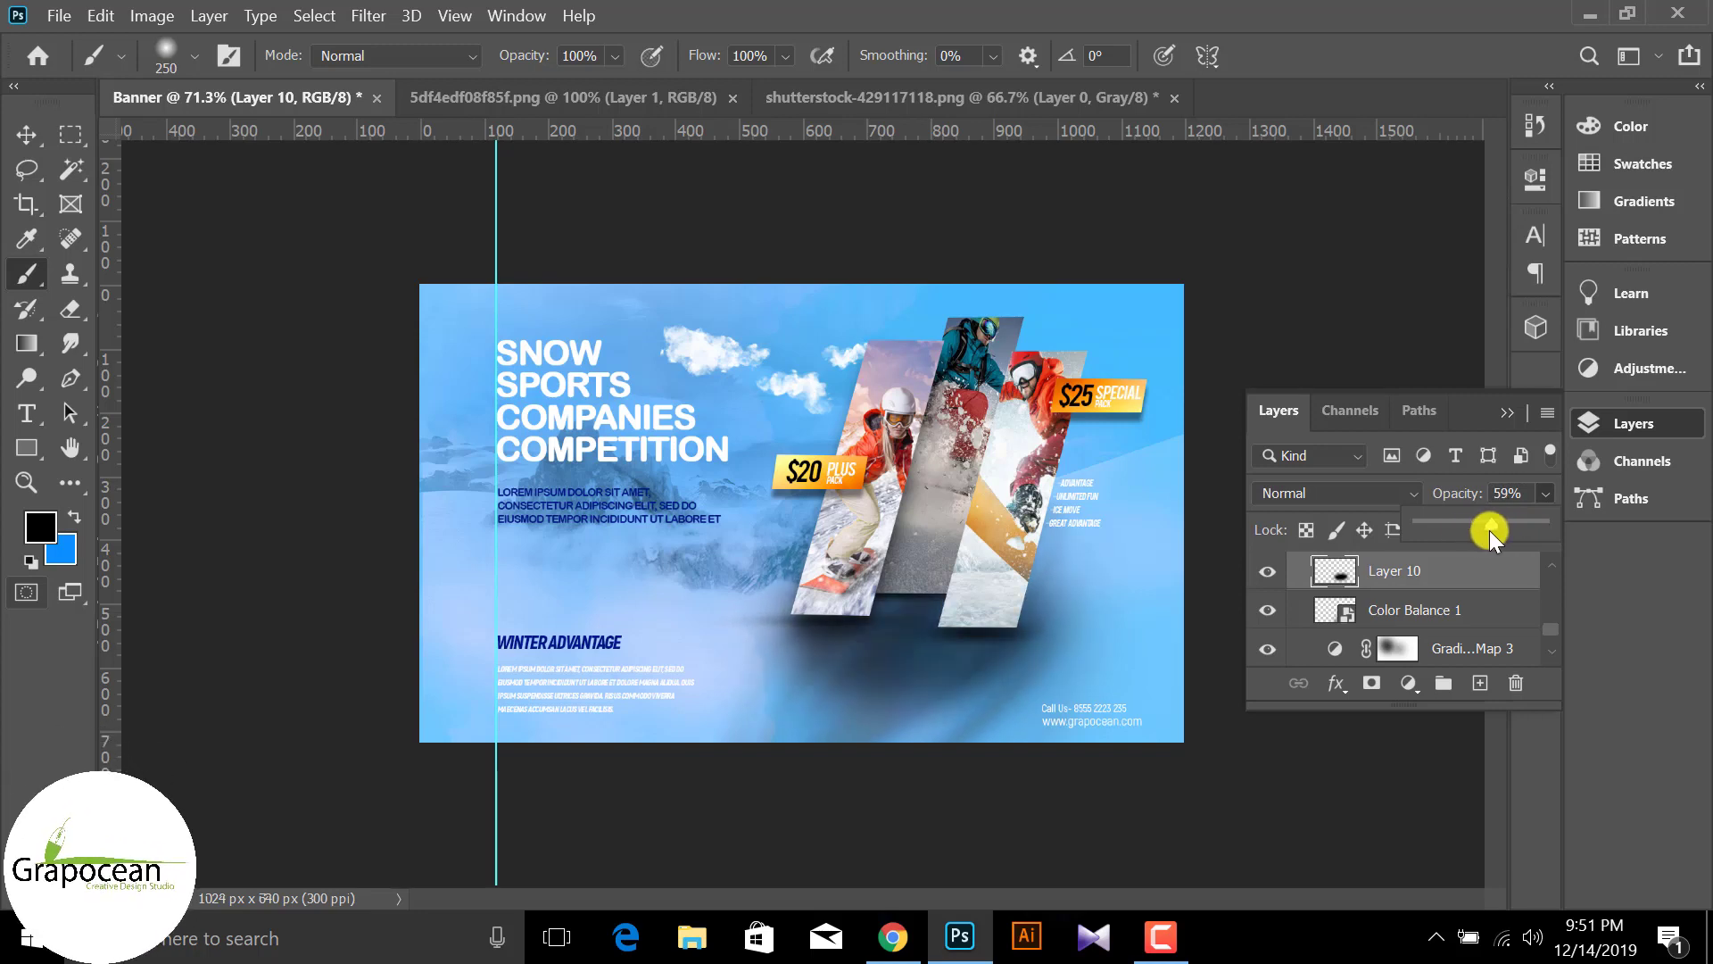
{"action": "left_click", "coordinate": [1372, 682]}
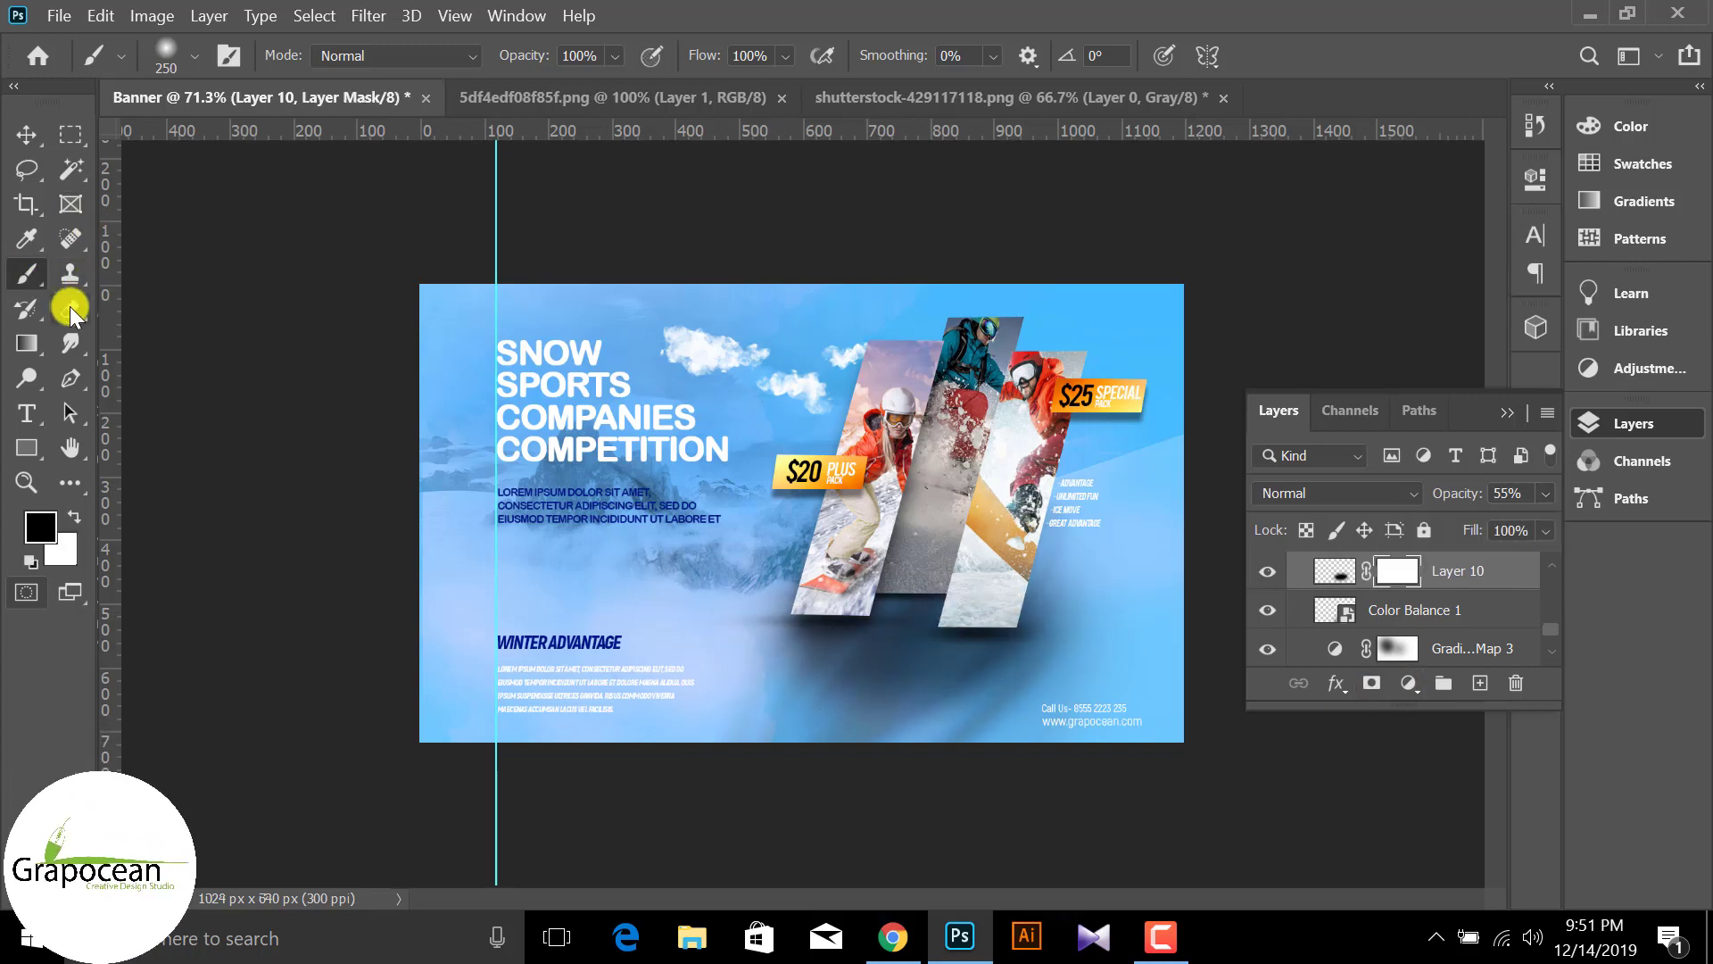
{"action": "left_click_drag", "start_coordinate": [782, 728], "coordinate": [977, 790]}
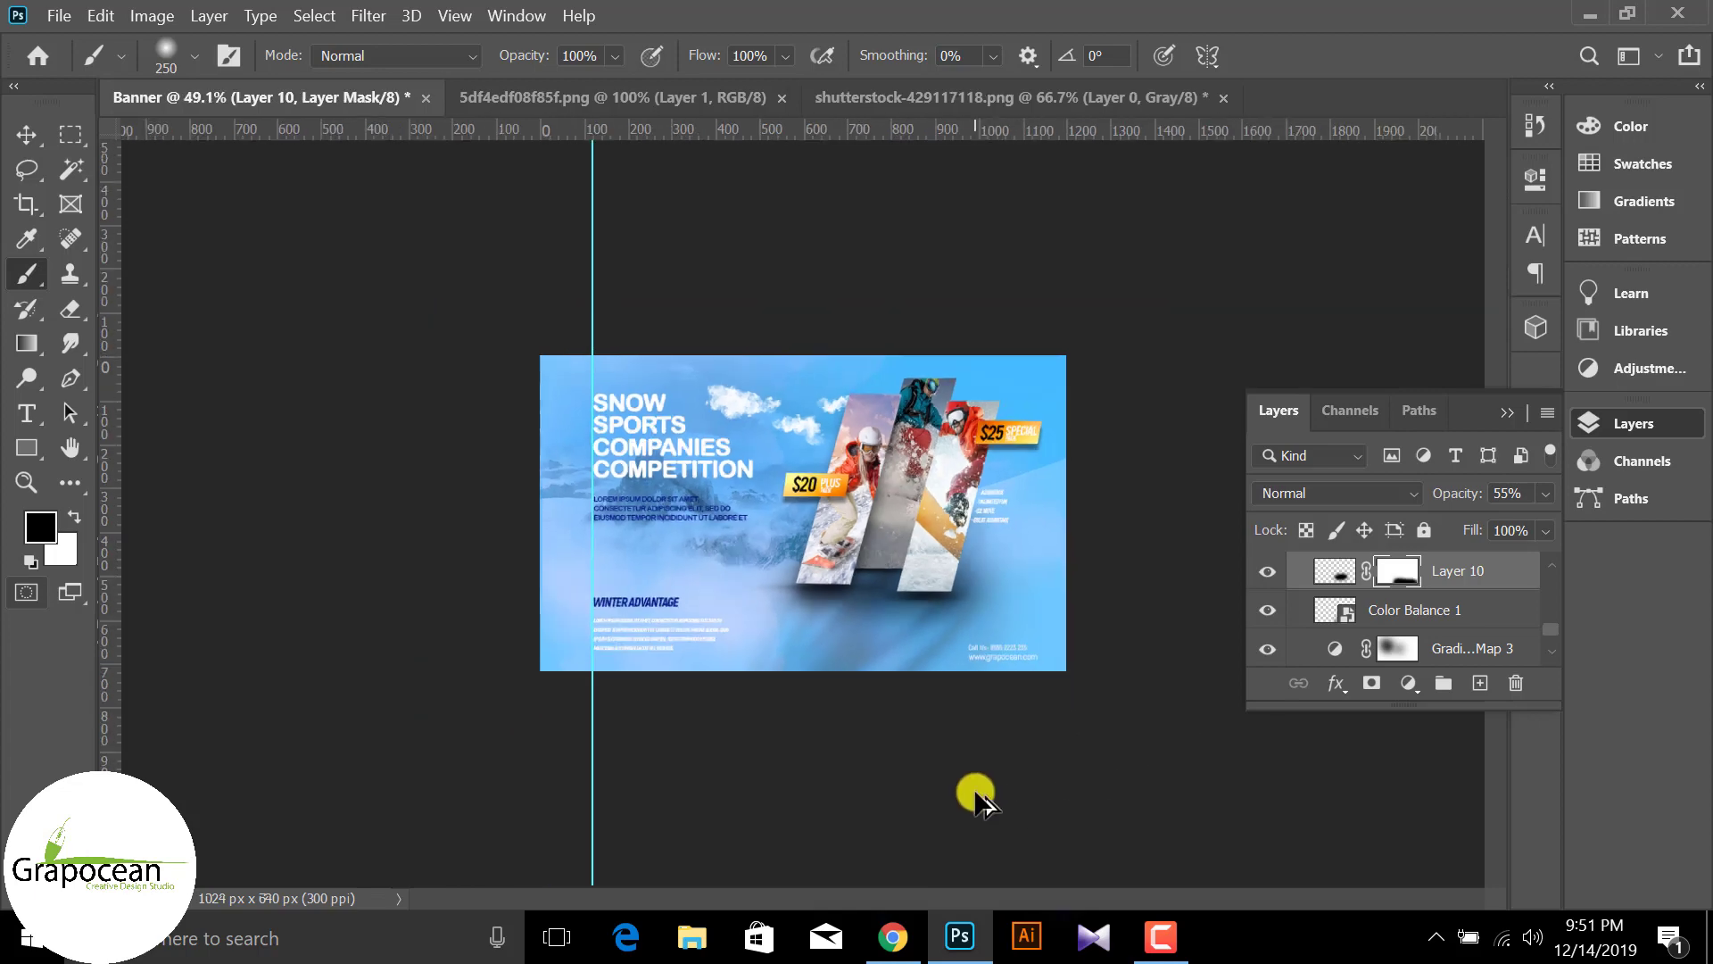
{"action": "scroll", "coordinate": [979, 785], "scroll_direction": "down", "scroll_amount": 1}
{"action": "scroll", "coordinate": [972, 773], "scroll_direction": "up", "scroll_amount": 1}
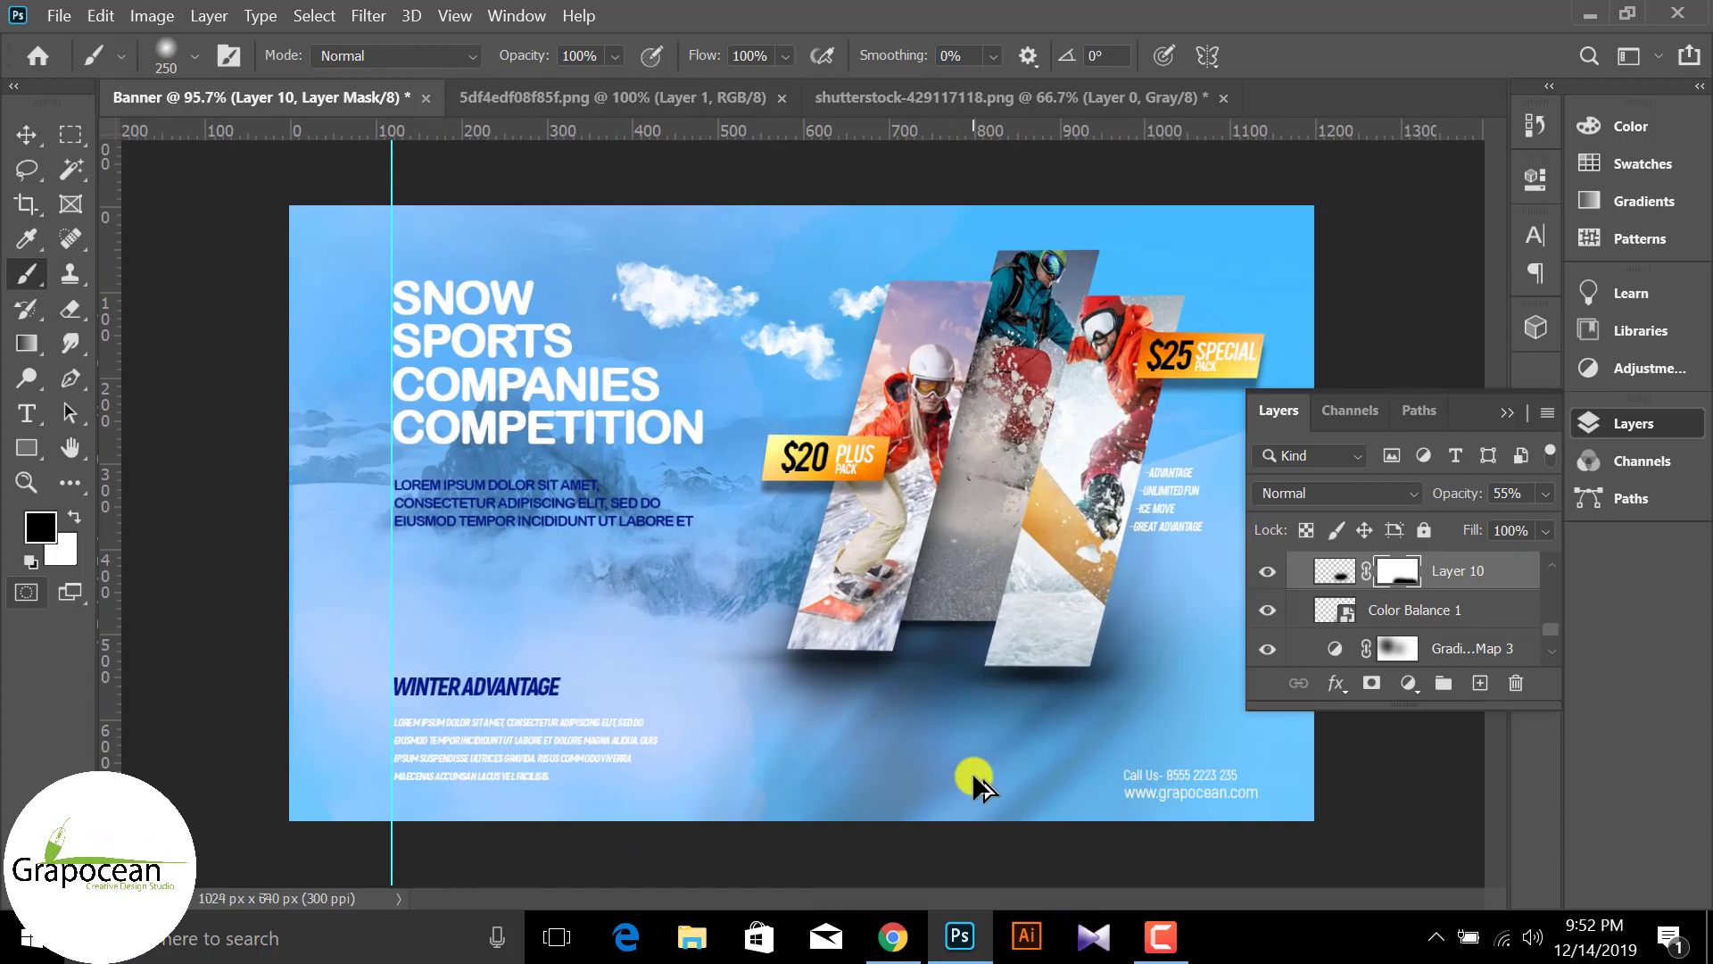
{"action": "scroll", "coordinate": [972, 773], "scroll_direction": "down", "scroll_amount": 1}
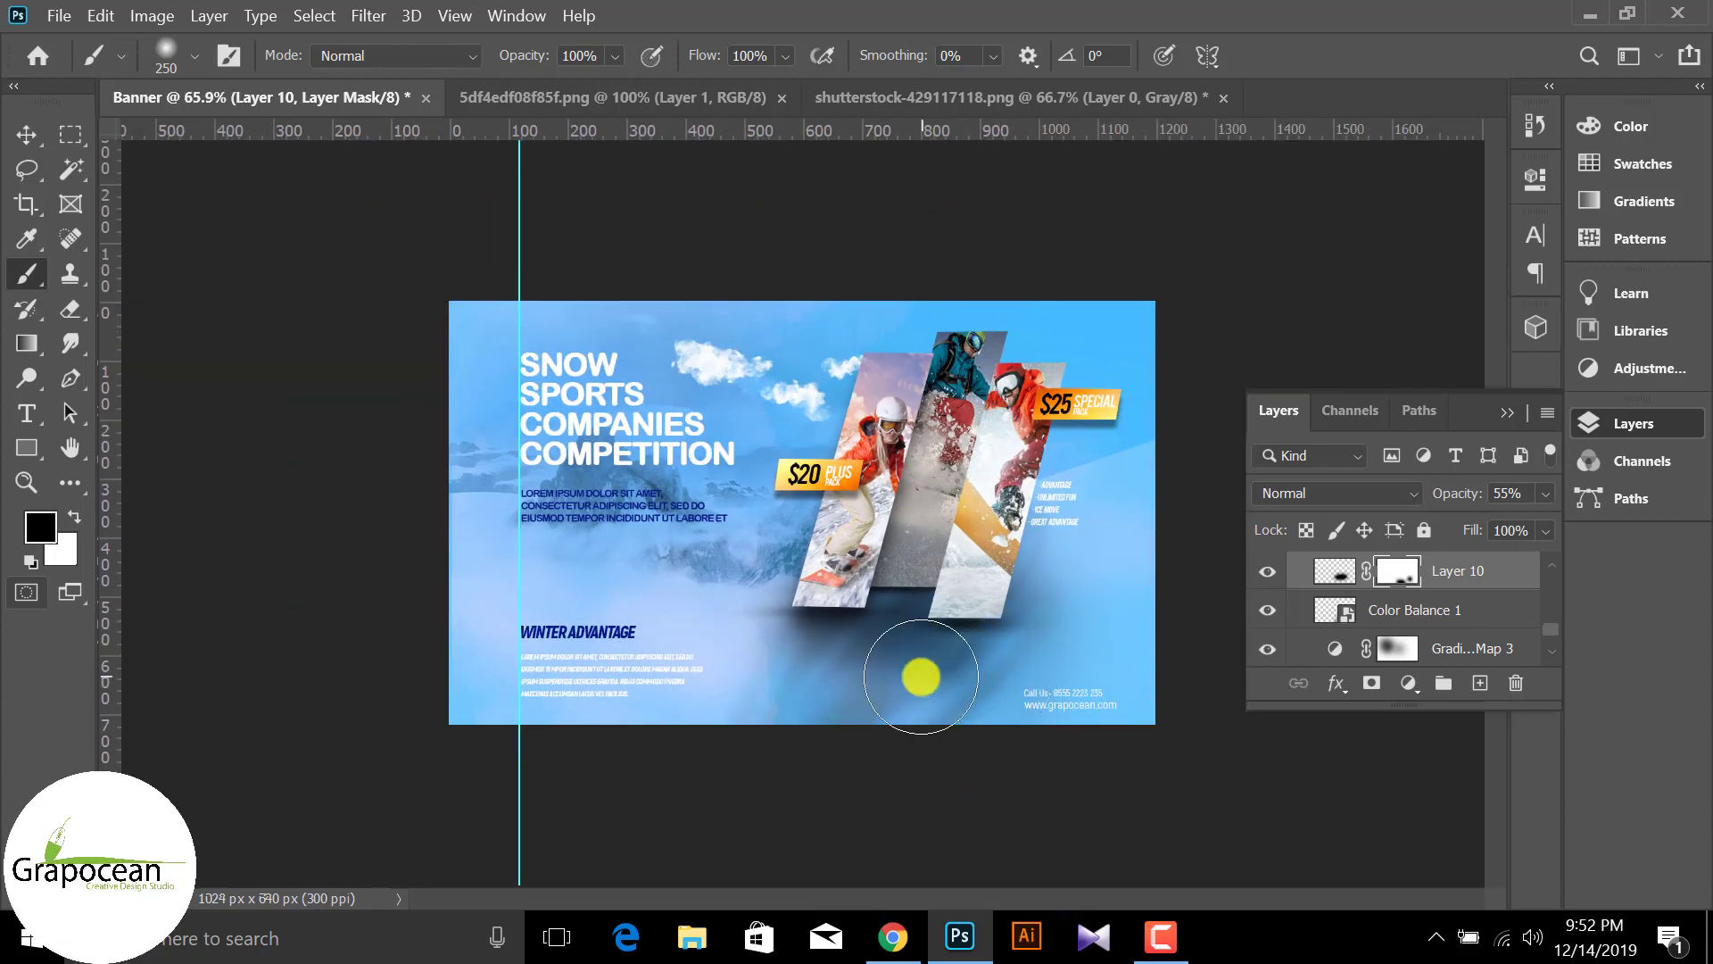
{"action": "scroll", "coordinate": [903, 727], "scroll_direction": "down", "scroll_amount": 1}
{"action": "scroll", "coordinate": [949, 708], "scroll_direction": "down", "scroll_amount": 1}
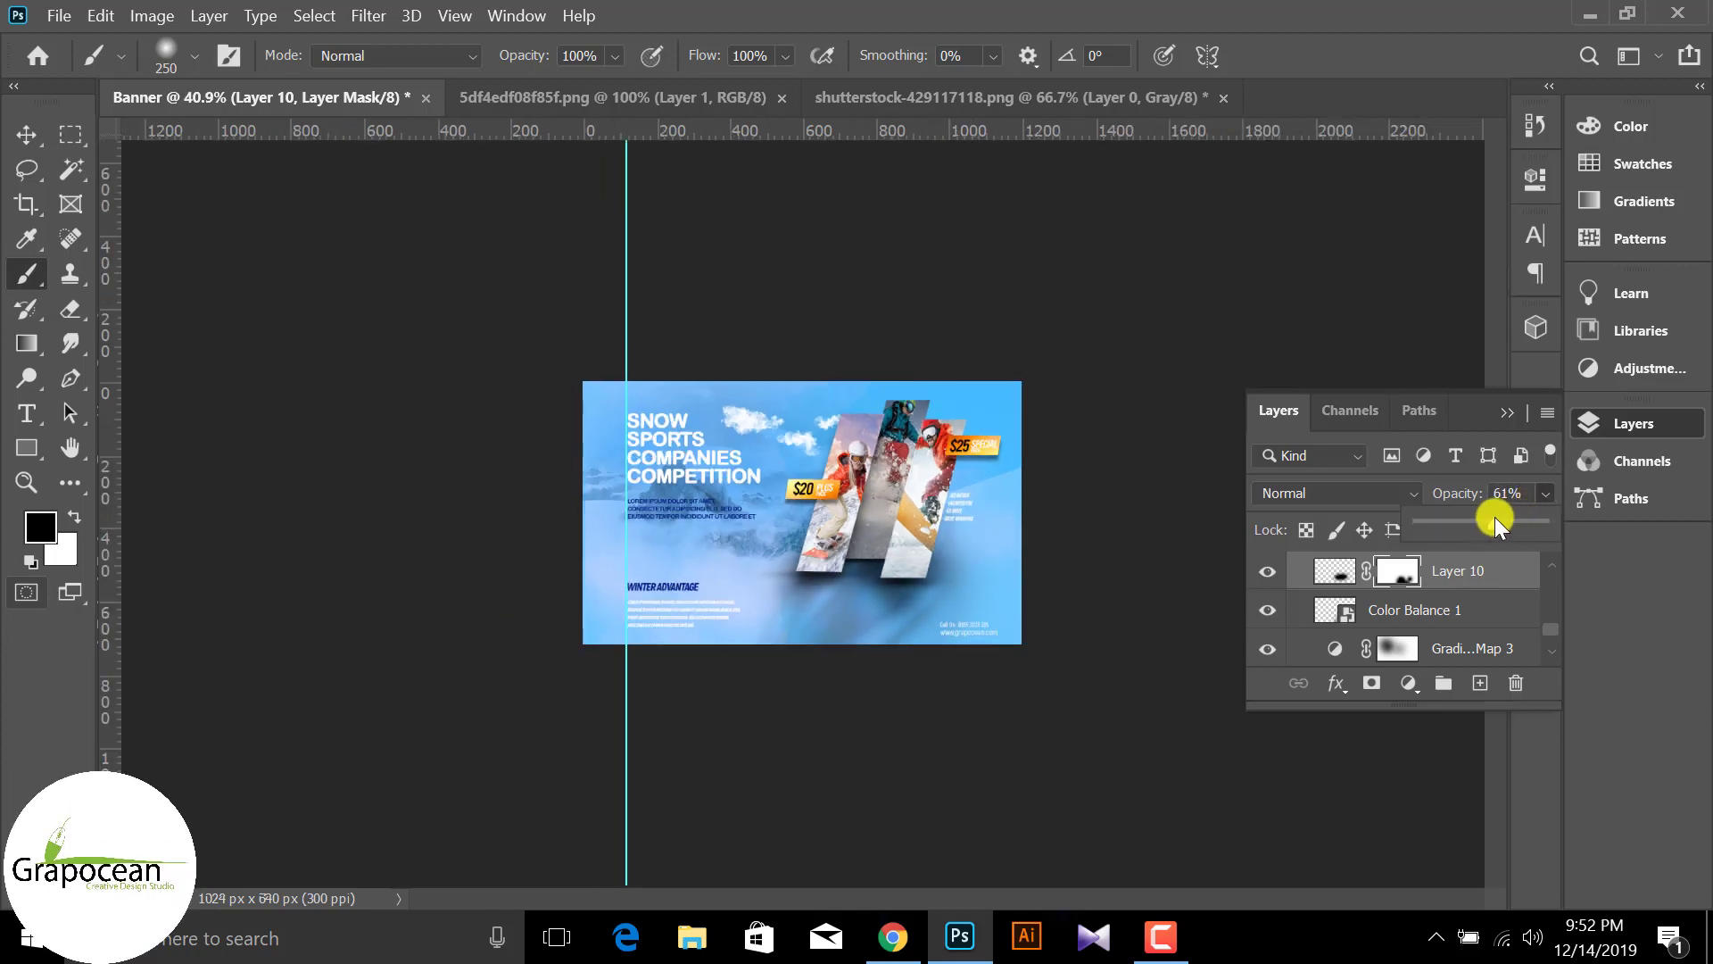
Step: Lower the shadow layer's opacity to 59%
{"action": "left_click_drag", "start_coordinate": [1496, 517], "coordinate": [1485, 522]}
{"action": "scroll", "coordinate": [918, 636], "scroll_direction": "up", "scroll_amount": 2}
{"action": "scroll", "coordinate": [919, 635], "scroll_direction": "up", "scroll_amount": 1}
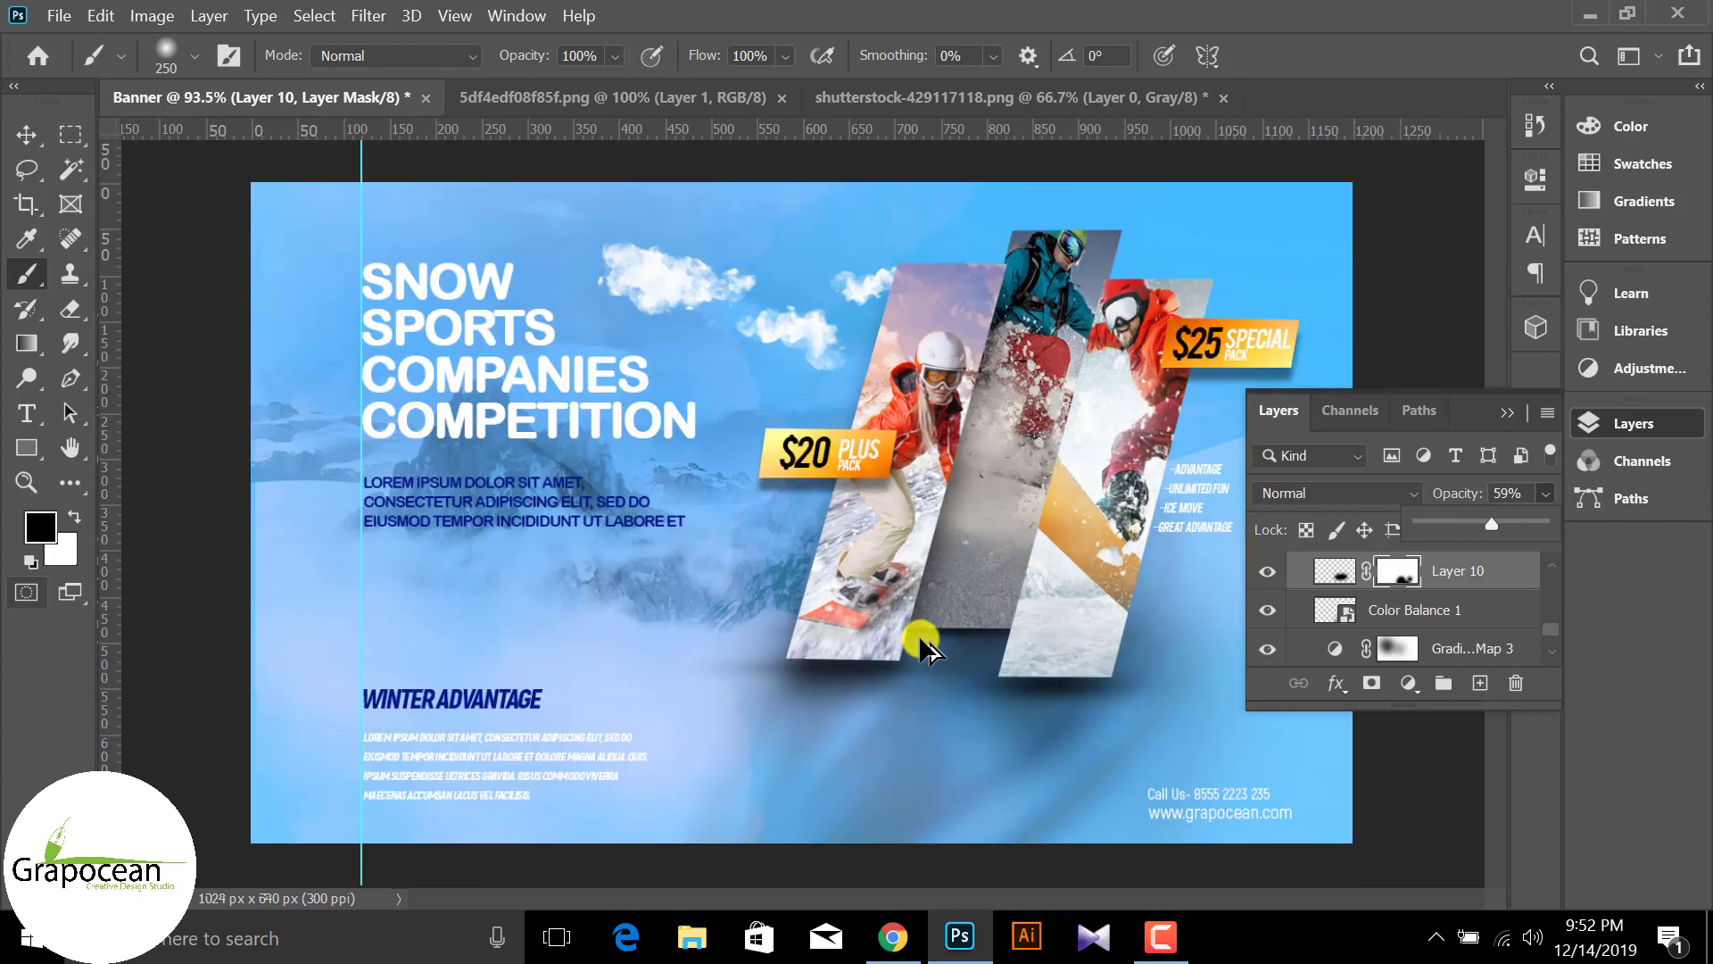
{"action": "scroll", "coordinate": [928, 668], "scroll_direction": "down", "scroll_amount": 3}
{"action": "scroll", "coordinate": [930, 669], "scroll_direction": "down", "scroll_amount": 1}
{"action": "scroll", "coordinate": [945, 677], "scroll_direction": "up", "scroll_amount": 1}
{"action": "scroll", "coordinate": [1021, 677], "scroll_direction": "up", "scroll_amount": 2}
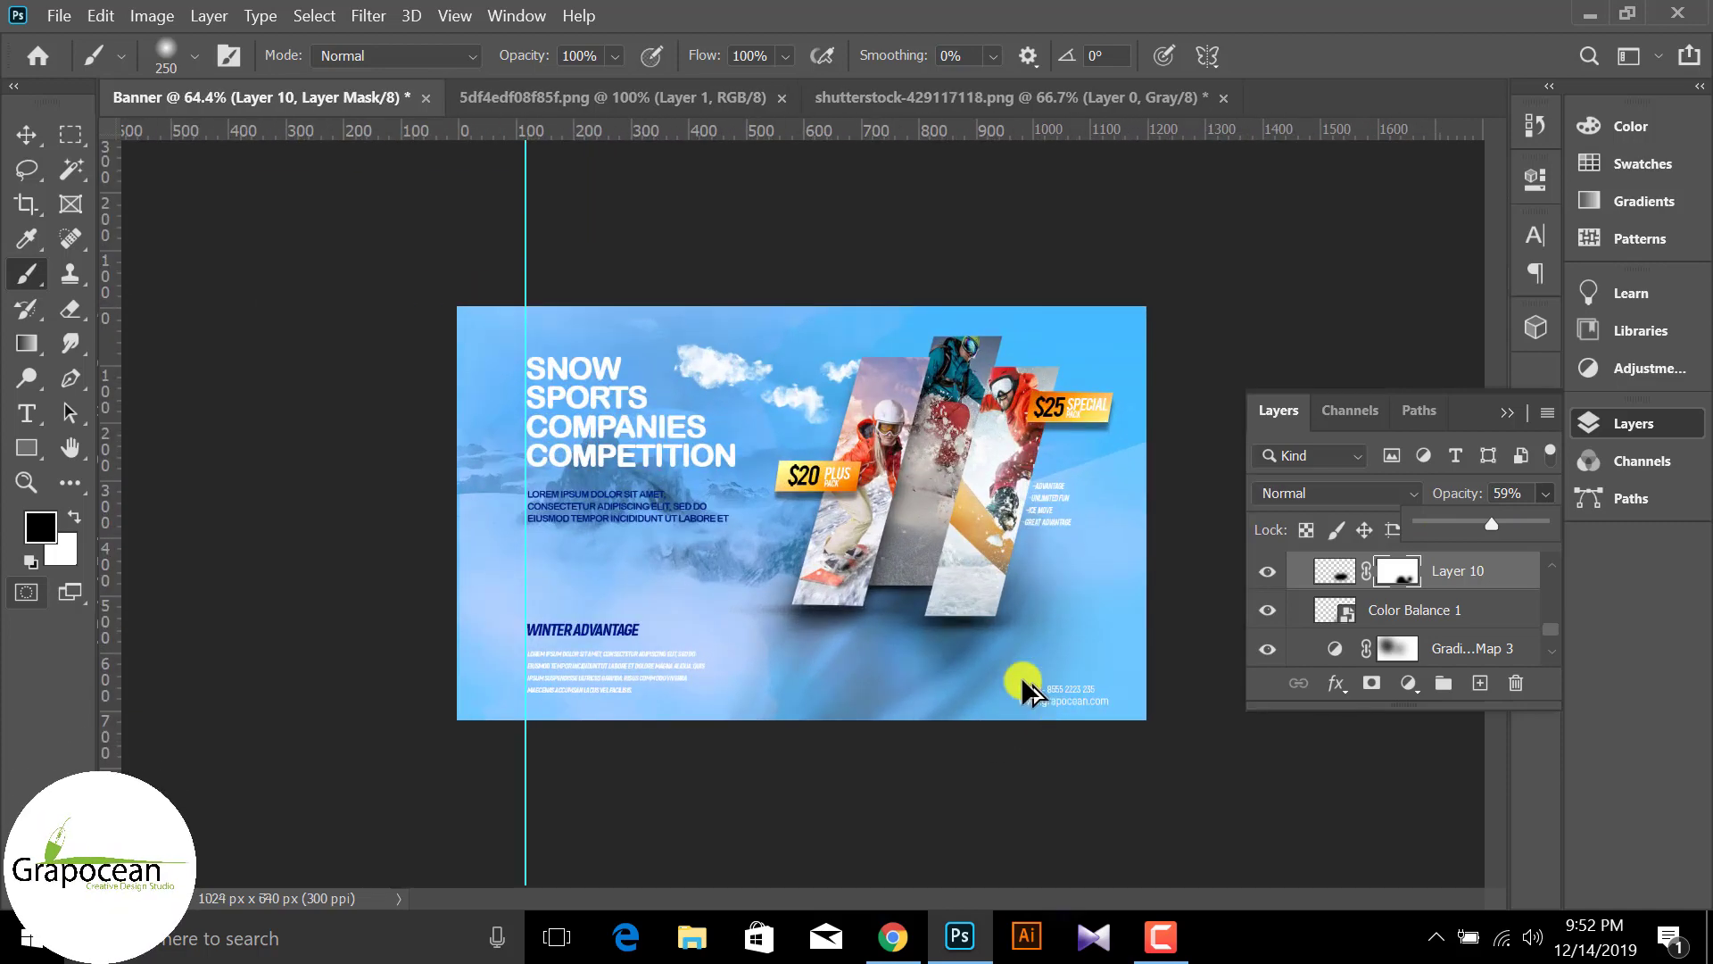
{"action": "scroll", "coordinate": [1021, 677], "scroll_direction": "down", "scroll_amount": 3}
{"action": "scroll", "coordinate": [887, 350], "scroll_direction": "up", "scroll_amount": 3}
{"action": "scroll", "coordinate": [918, 612], "scroll_direction": "down", "scroll_amount": 1}
{"action": "left_click", "coordinate": [25, 134]}
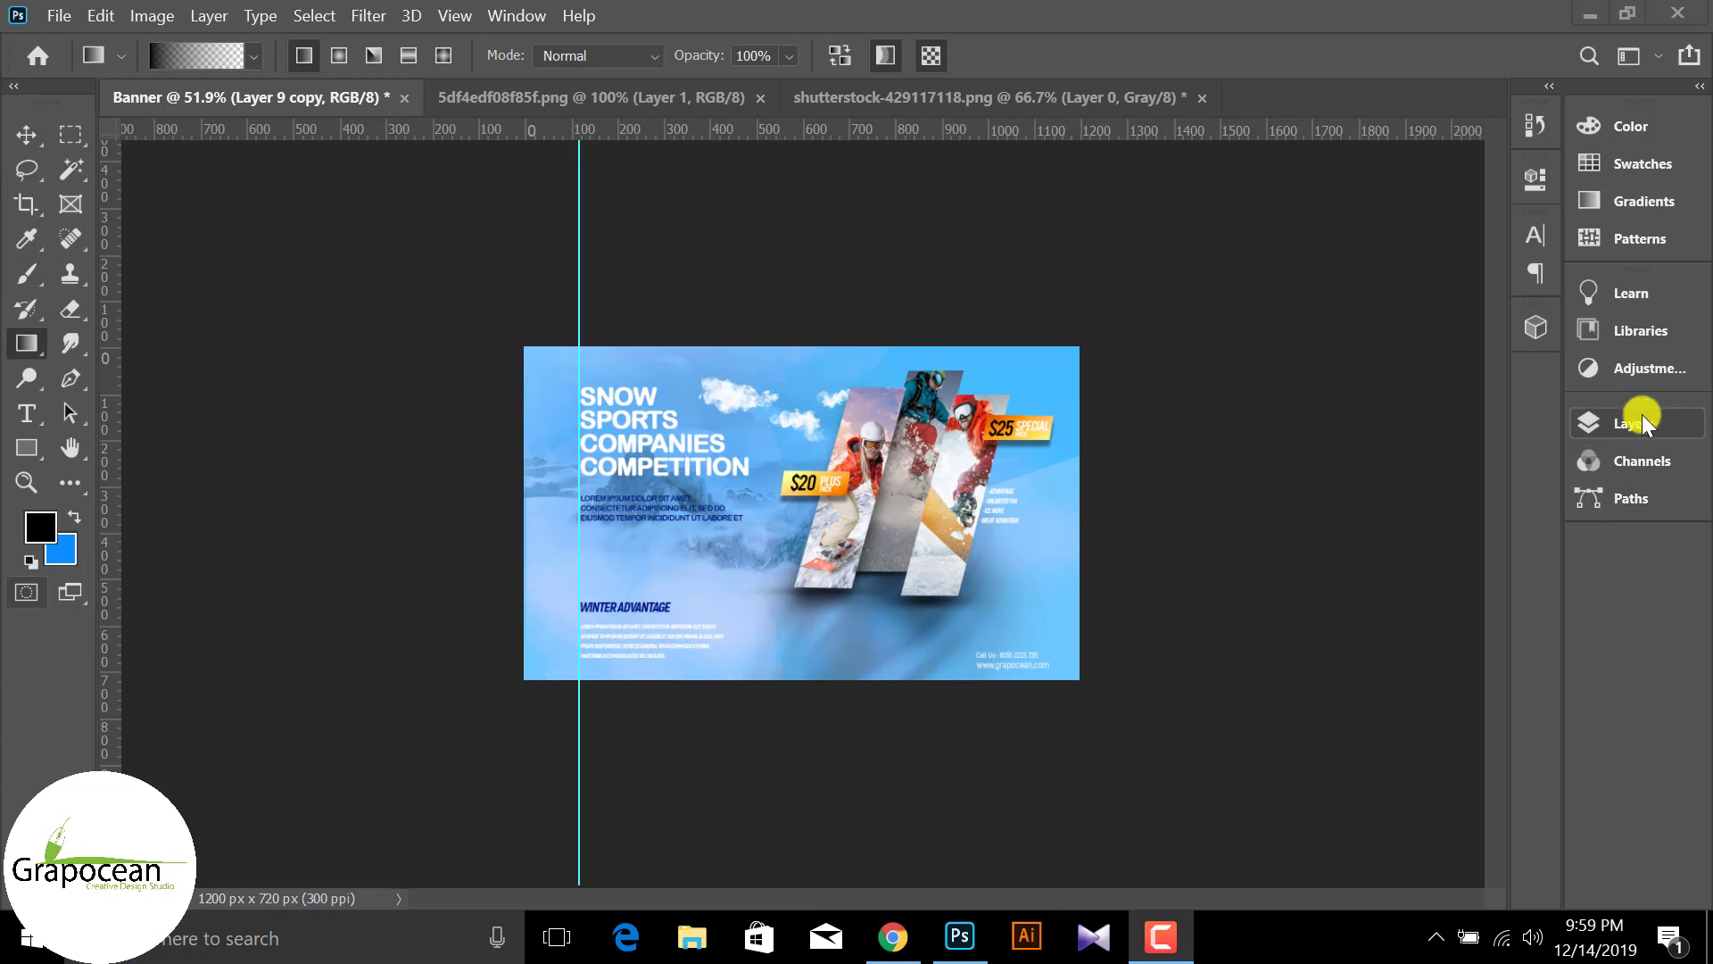
Step: Add a Gradient Map adjustment layer to the banner
{"action": "left_click", "coordinate": [1640, 421]}
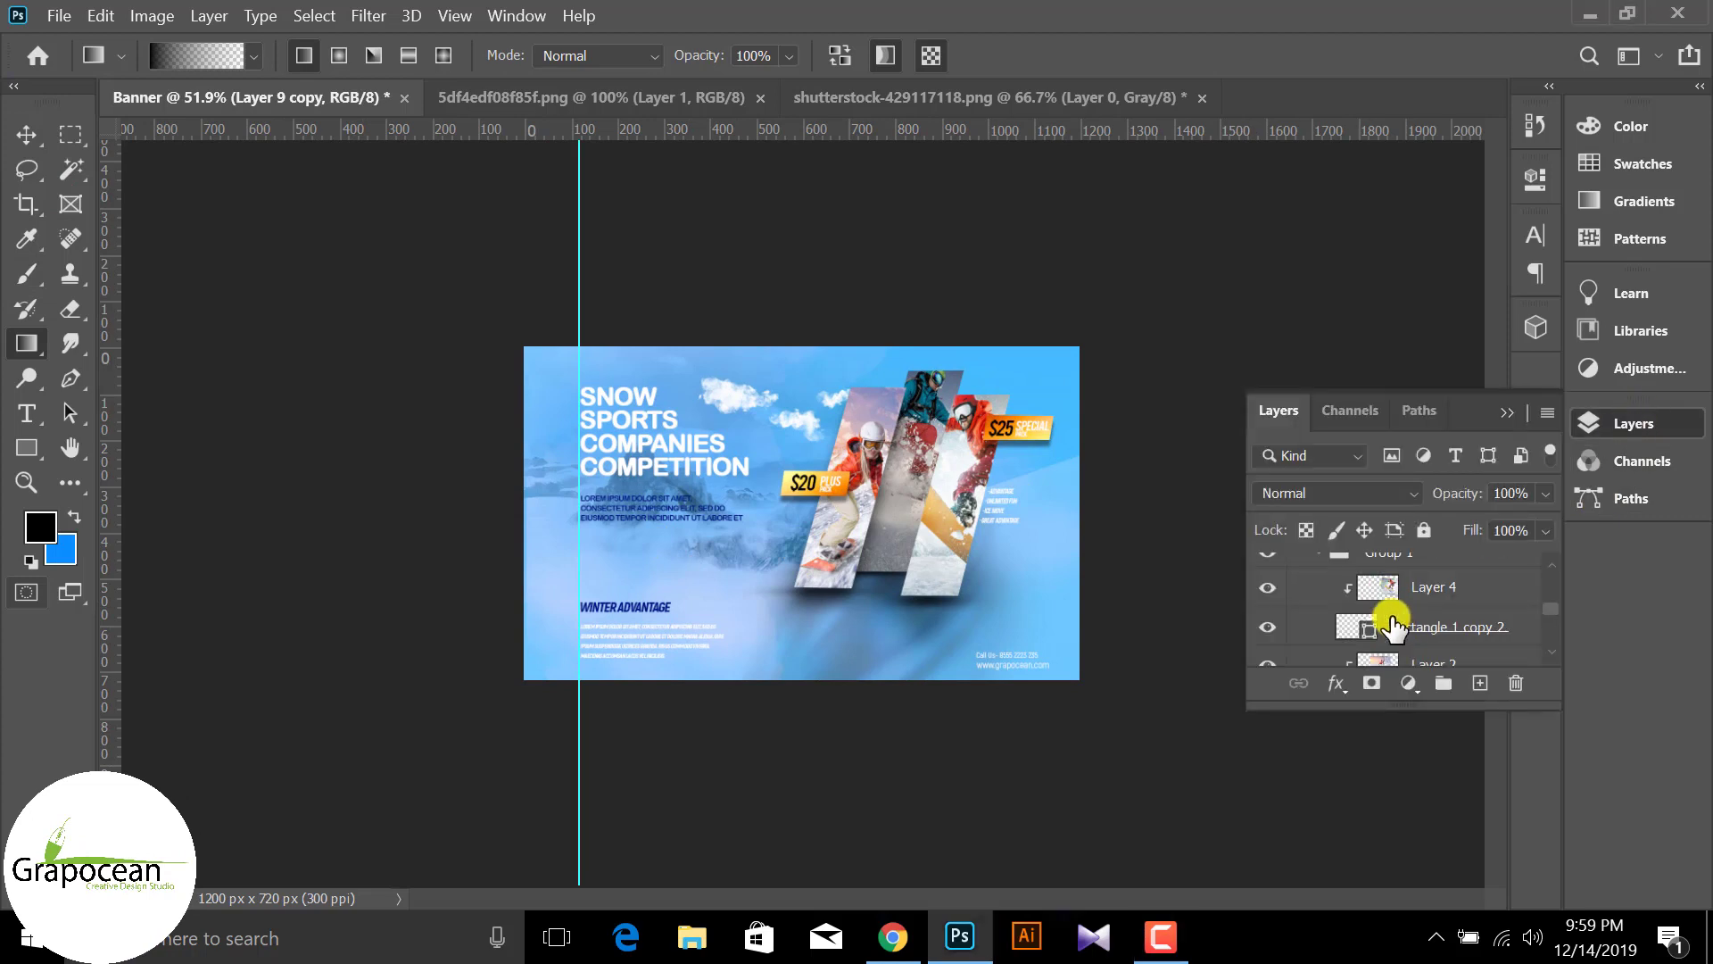
{"action": "scroll", "coordinate": [1392, 624], "scroll_direction": "up", "scroll_amount": 3}
{"action": "scroll", "coordinate": [1310, 643], "scroll_direction": "down", "scroll_amount": 5}
{"action": "left_click", "coordinate": [1410, 685]}
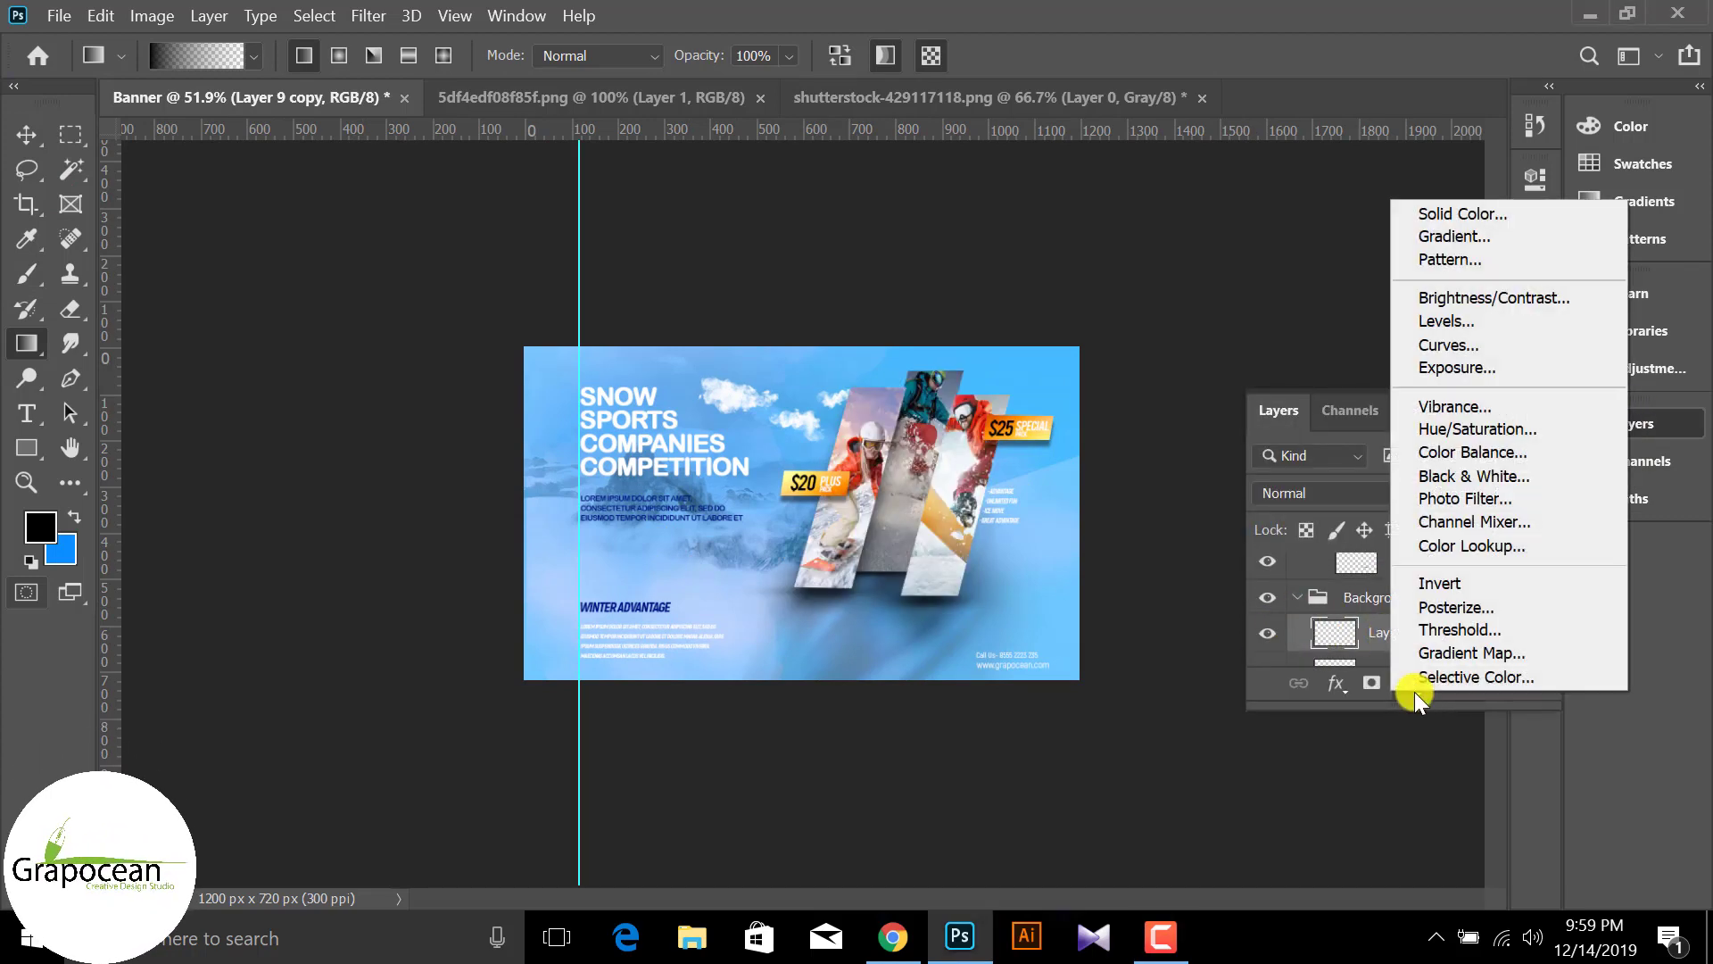
{"action": "left_click", "coordinate": [1483, 656]}
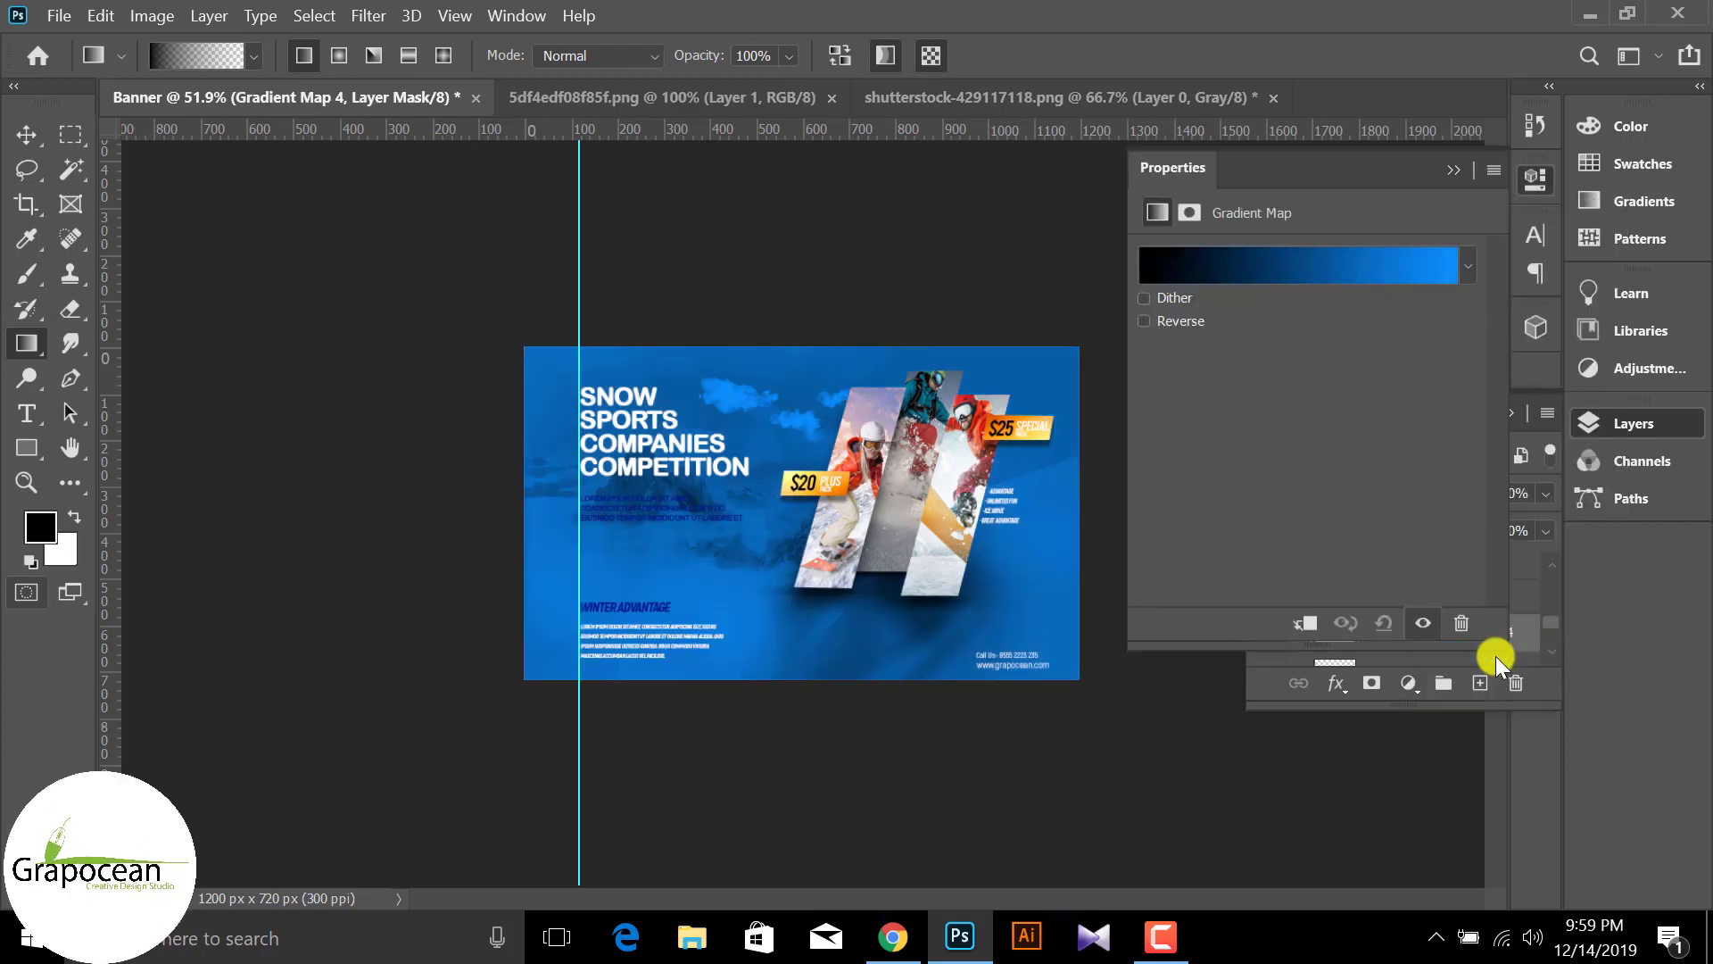
Step: Preview the Blues gradient presets Blue_24, Blue_23, Blue_12 and Blue_20
{"action": "left_click", "coordinate": [1271, 276]}
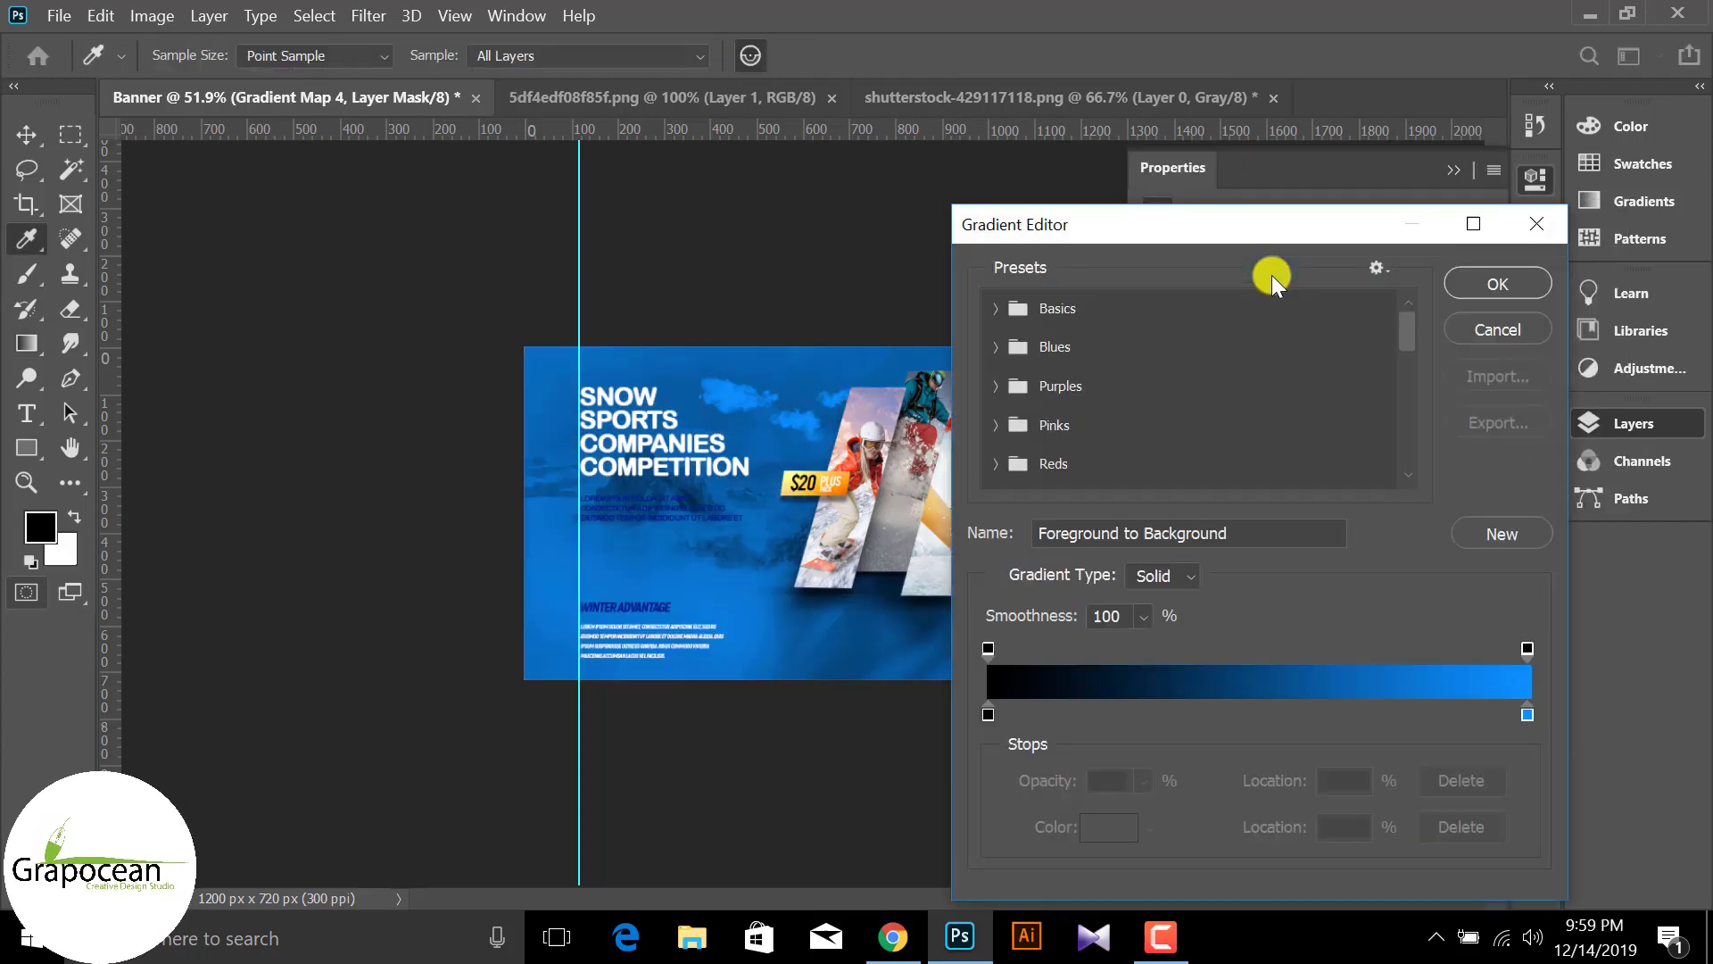
{"action": "left_click", "coordinate": [997, 346]}
{"action": "left_click", "coordinate": [1245, 453]}
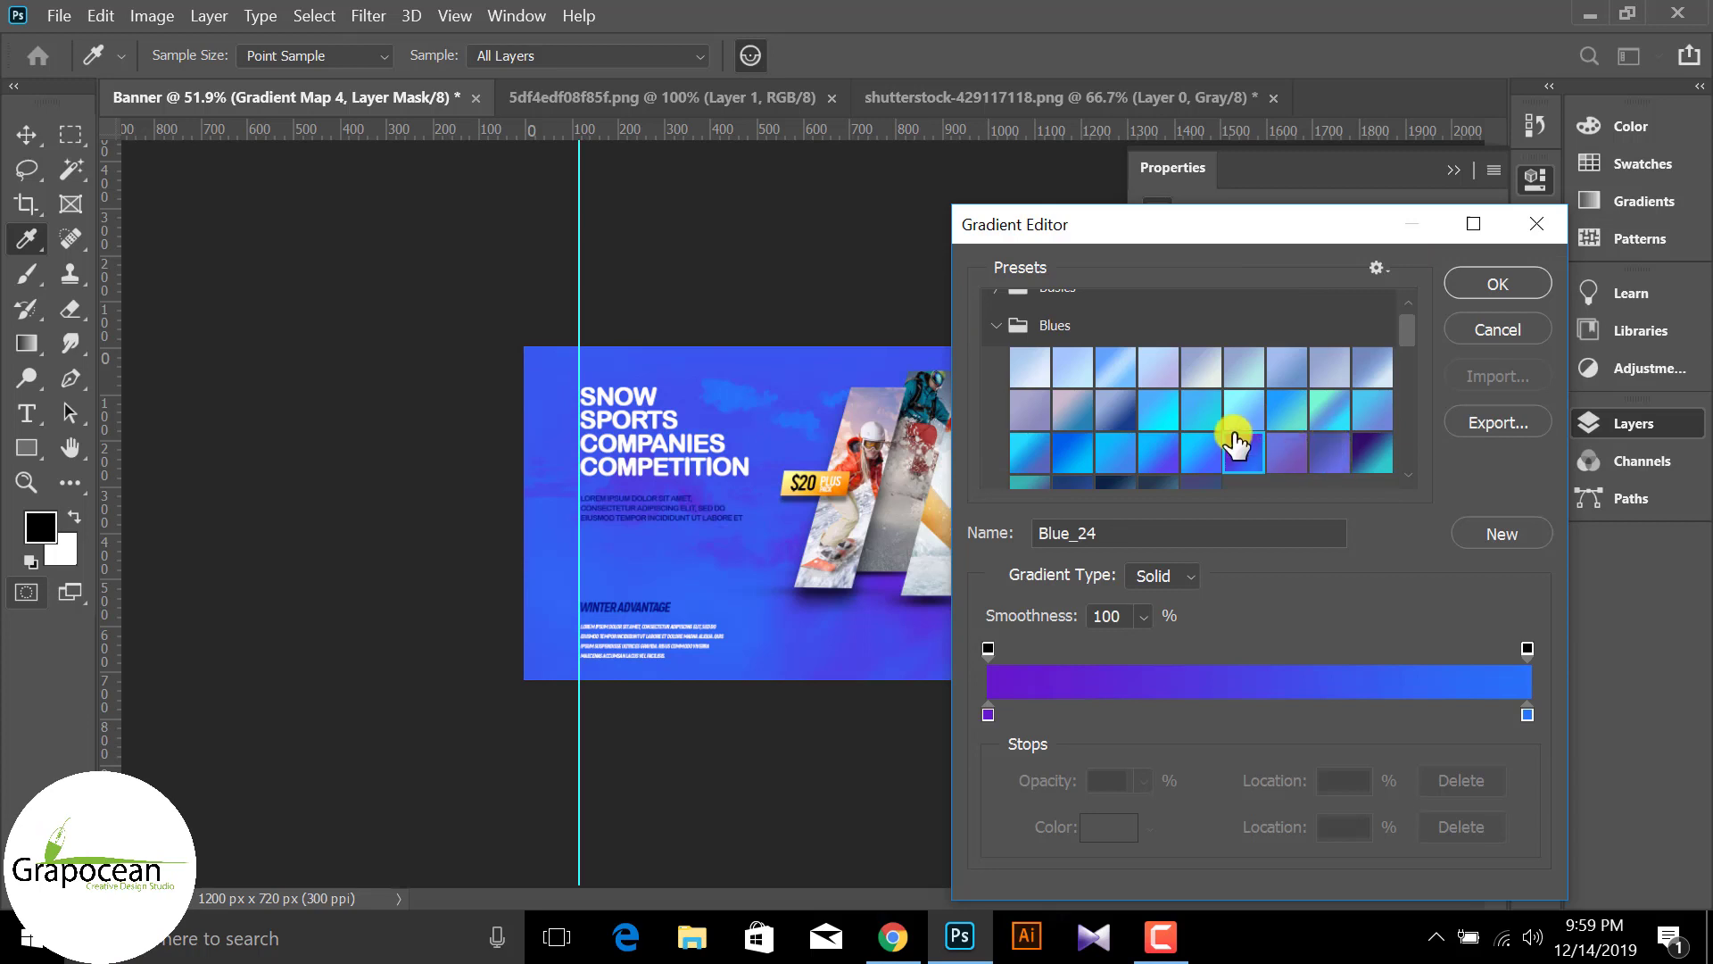
{"action": "left_click", "coordinate": [1196, 455]}
{"action": "left_click", "coordinate": [1196, 457]}
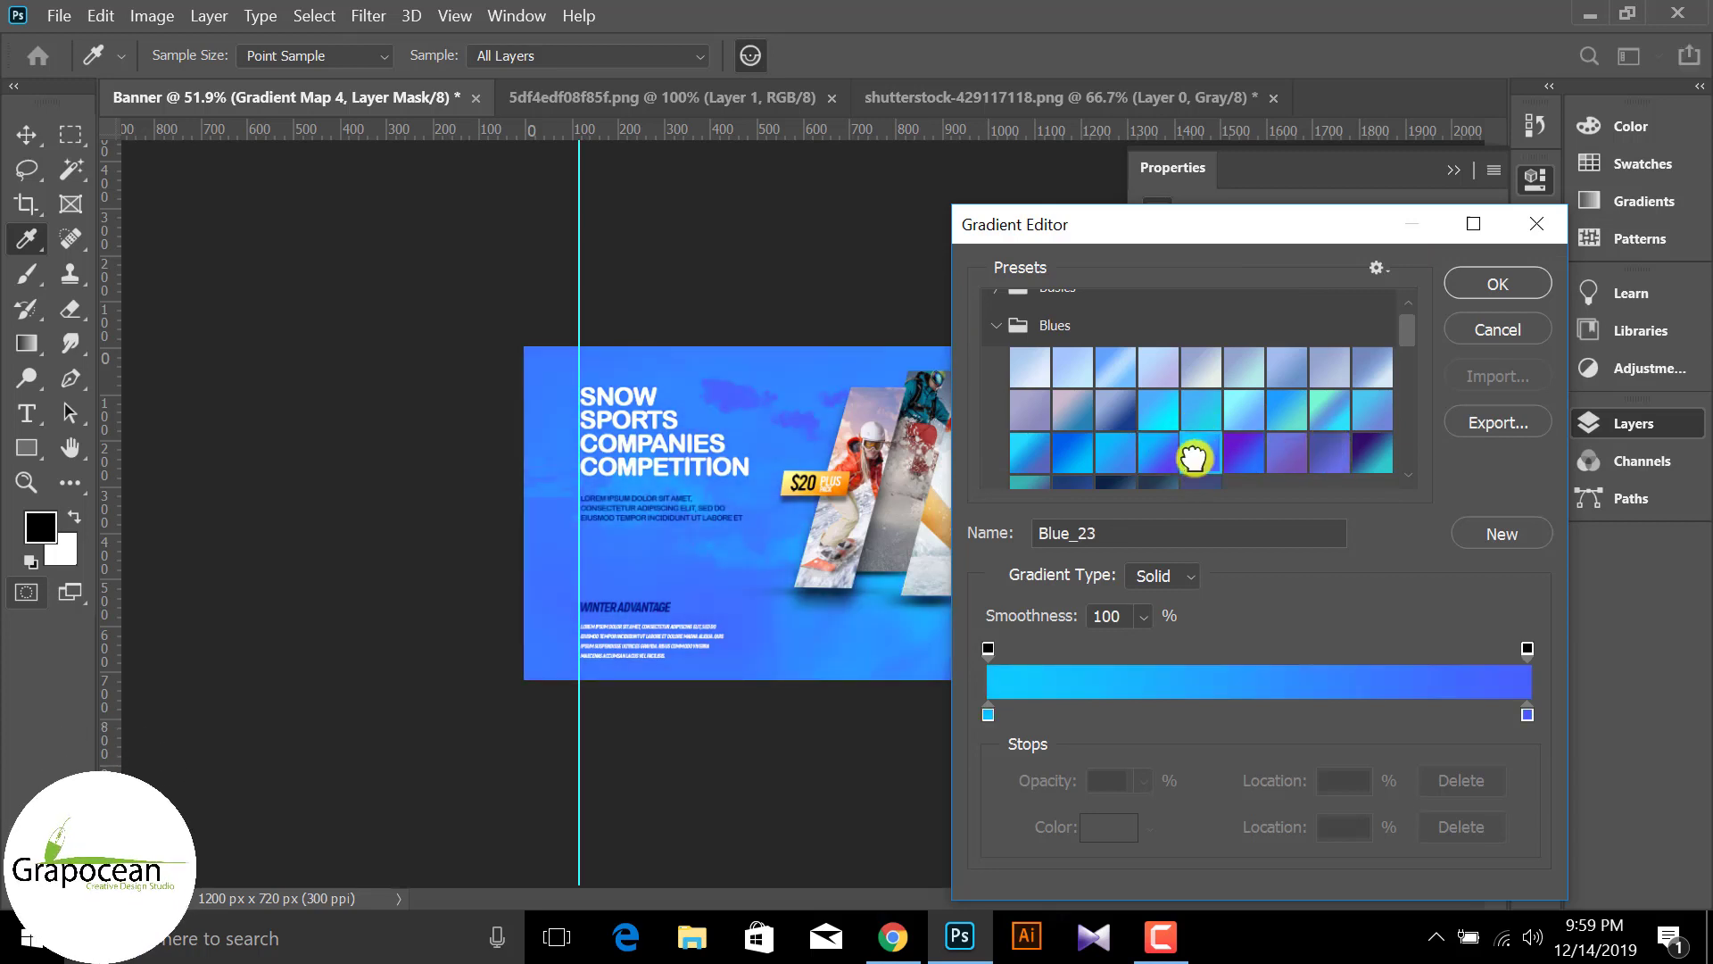
{"action": "left_click", "coordinate": [1111, 415]}
{"action": "left_click", "coordinate": [1075, 454]}
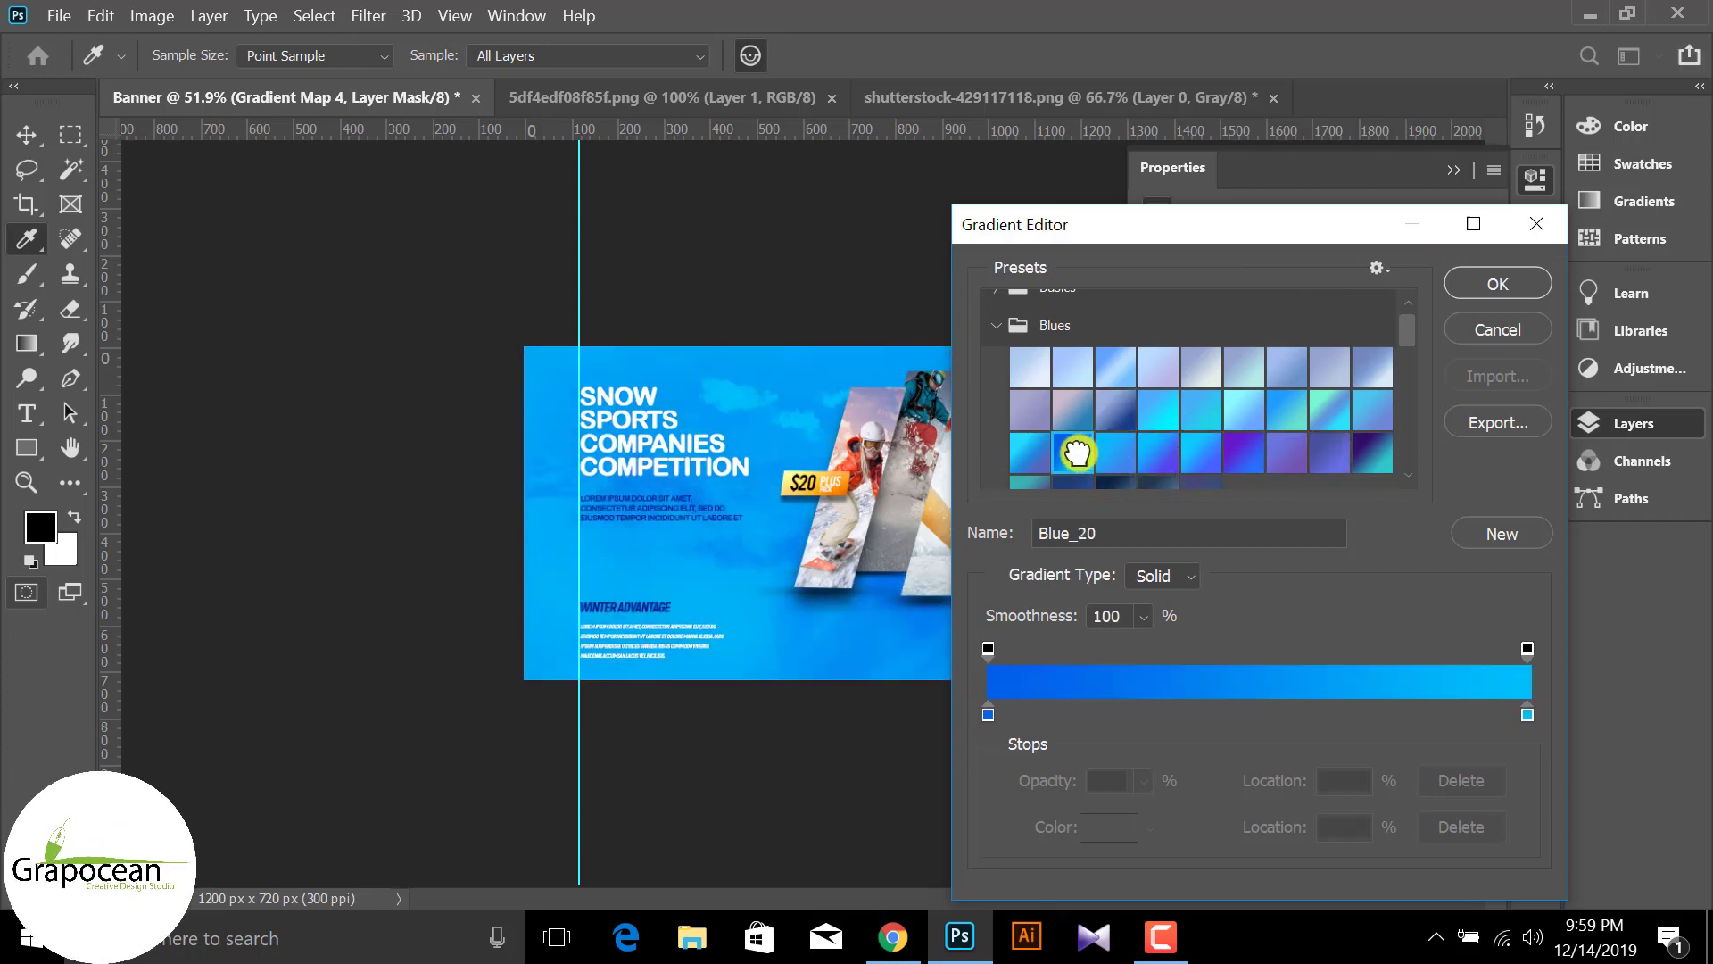
{"action": "mouse_move", "coordinate": [1221, 231]}
{"action": "left_mouse_down"}
{"action": "mouse_move", "coordinate": [1503, 516]}
{"action": "mouse_move", "coordinate": [1278, 308]}
{"action": "left_mouse_up"}
Step: Settle on the Blue_24 gradient, accept it, and collapse the Gradient Map properties
{"action": "left_click", "coordinate": [1300, 527]}
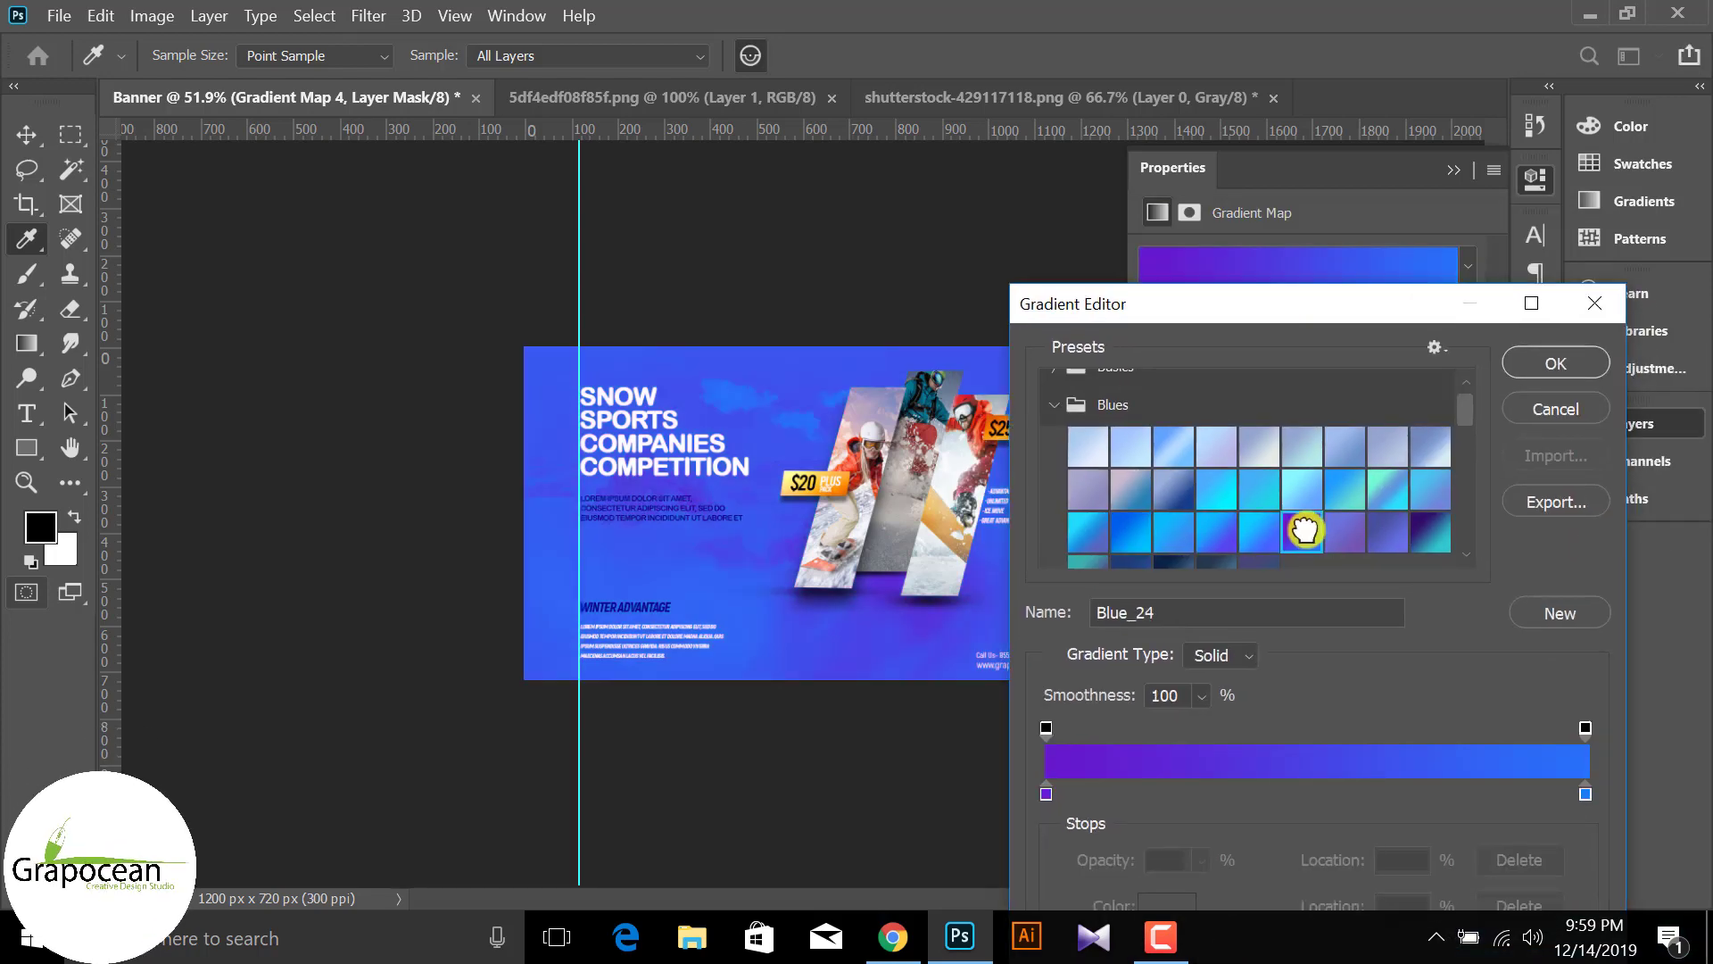
{"action": "left_click", "coordinate": [1244, 611]}
{"action": "left_click", "coordinate": [1312, 660]}
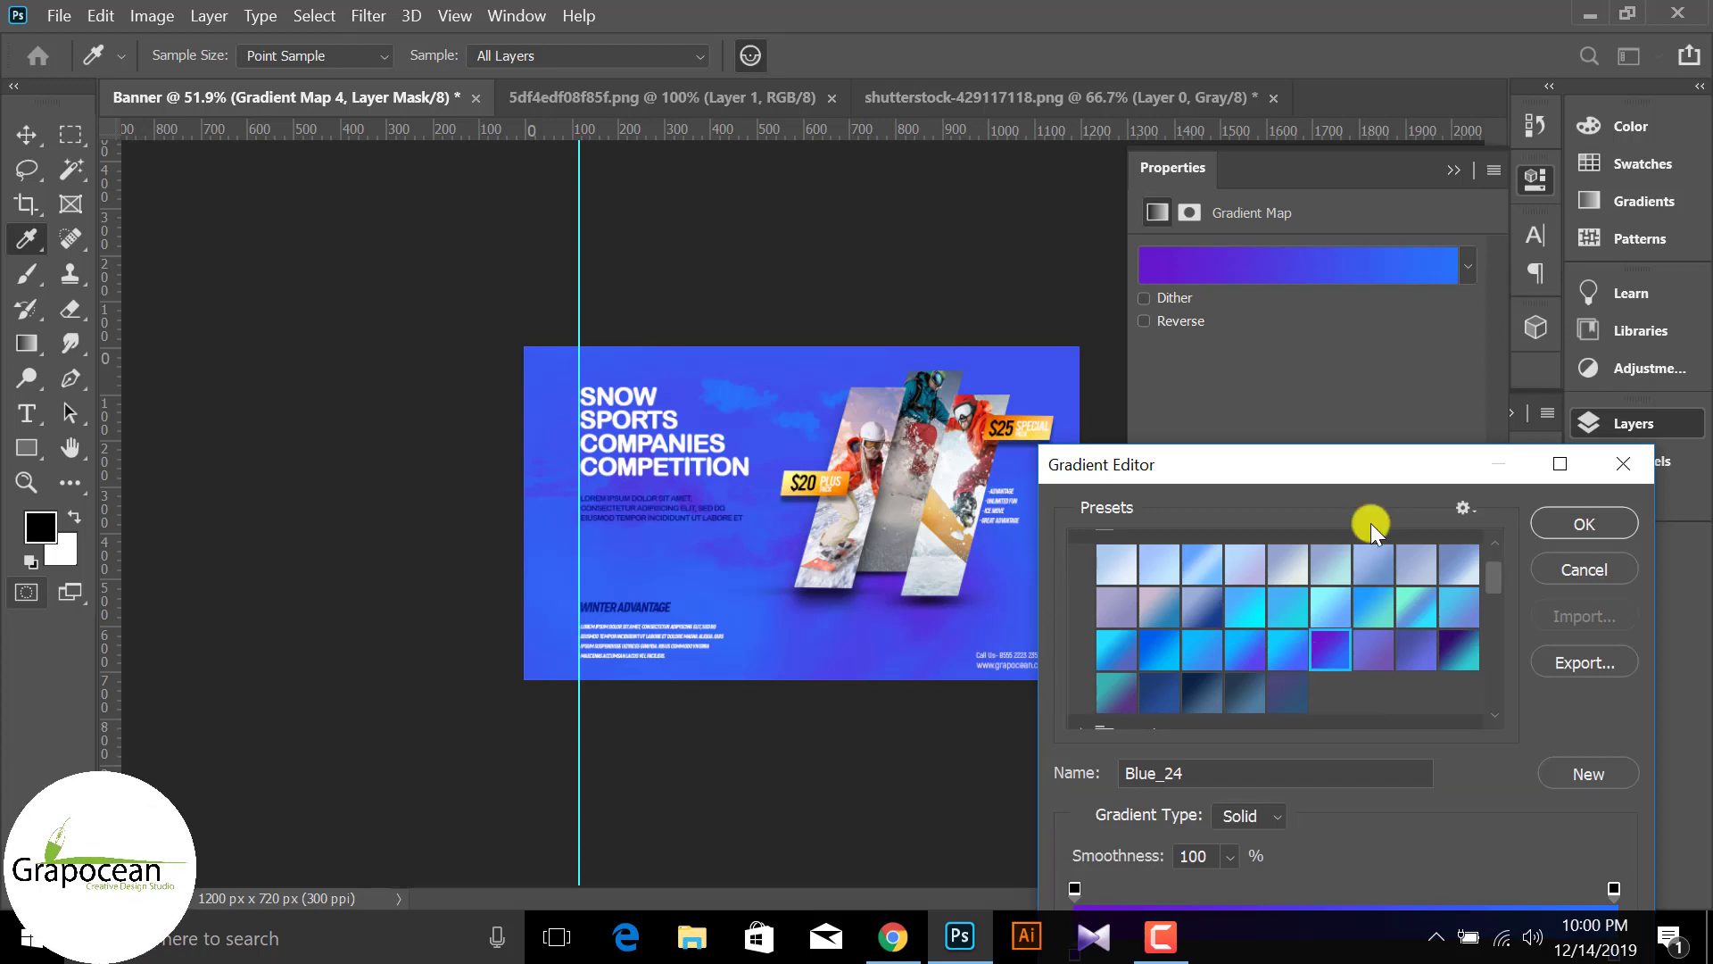
{"action": "mouse_move", "coordinate": [1381, 479]}
{"action": "left_mouse_down"}
{"action": "mouse_move", "coordinate": [1578, 696]}
{"action": "mouse_move", "coordinate": [1366, 435]}
{"action": "left_mouse_up"}
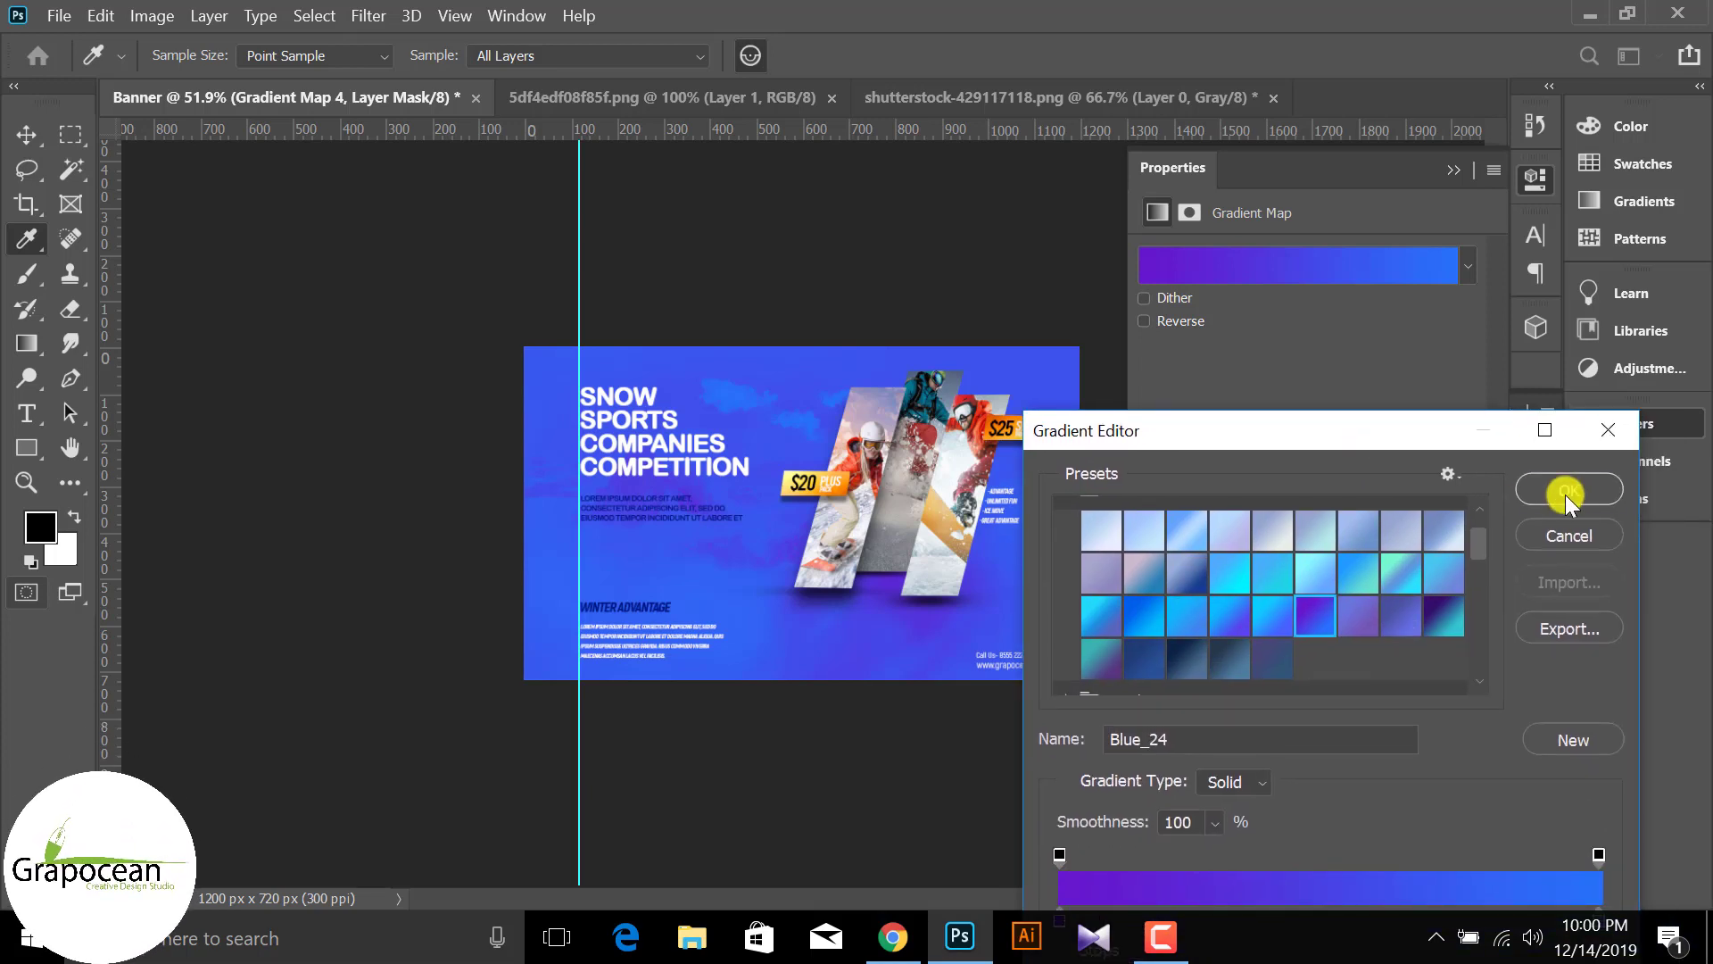
{"action": "left_click", "coordinate": [1567, 492]}
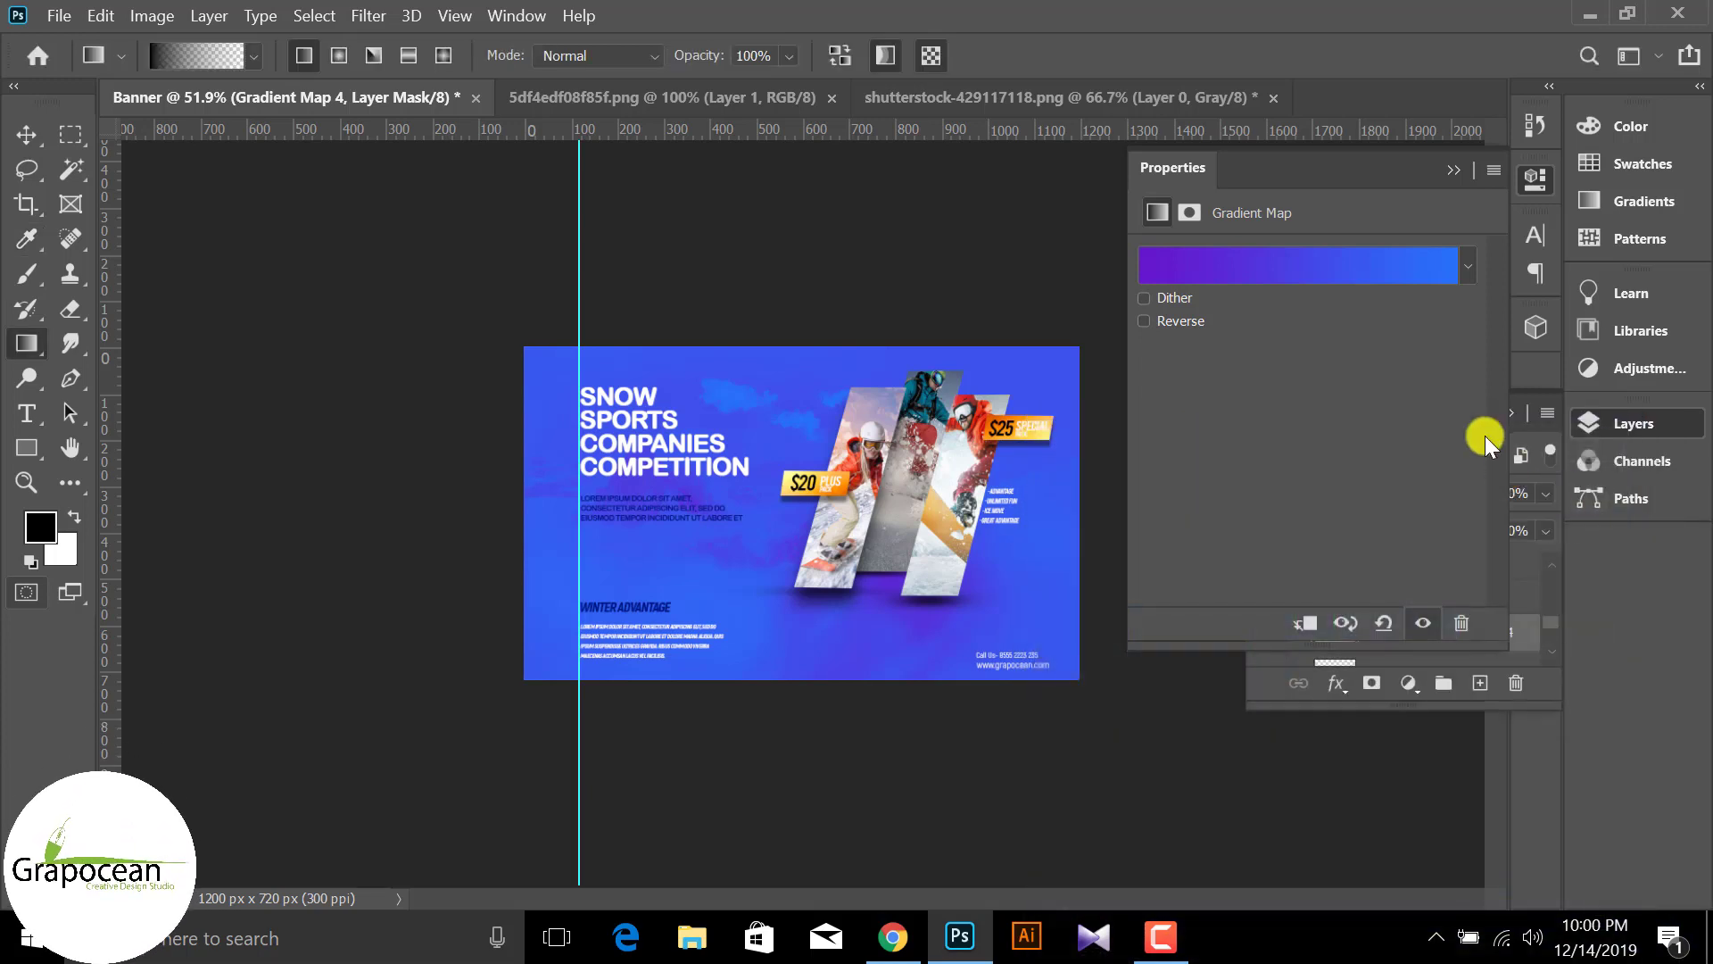
{"action": "left_click", "coordinate": [1460, 170]}
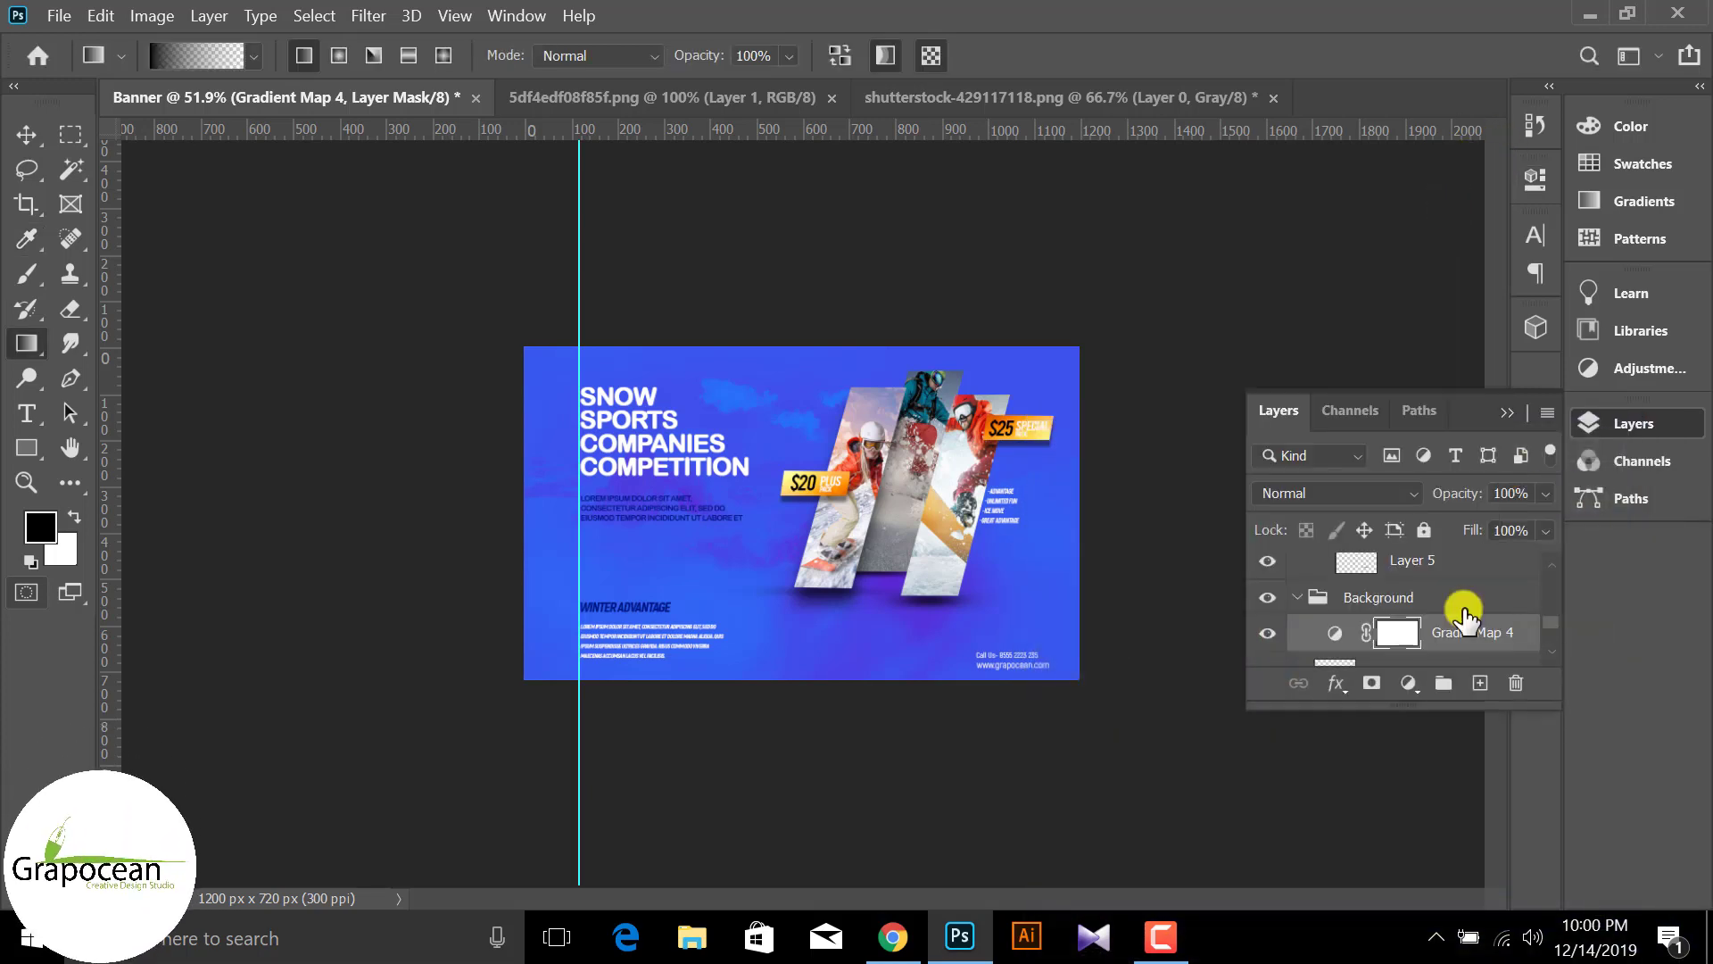
Step: Compare Gradient Map 4 on and off, then gradient-mask the tint to fade toward the left
{"action": "left_click", "coordinate": [1265, 632]}
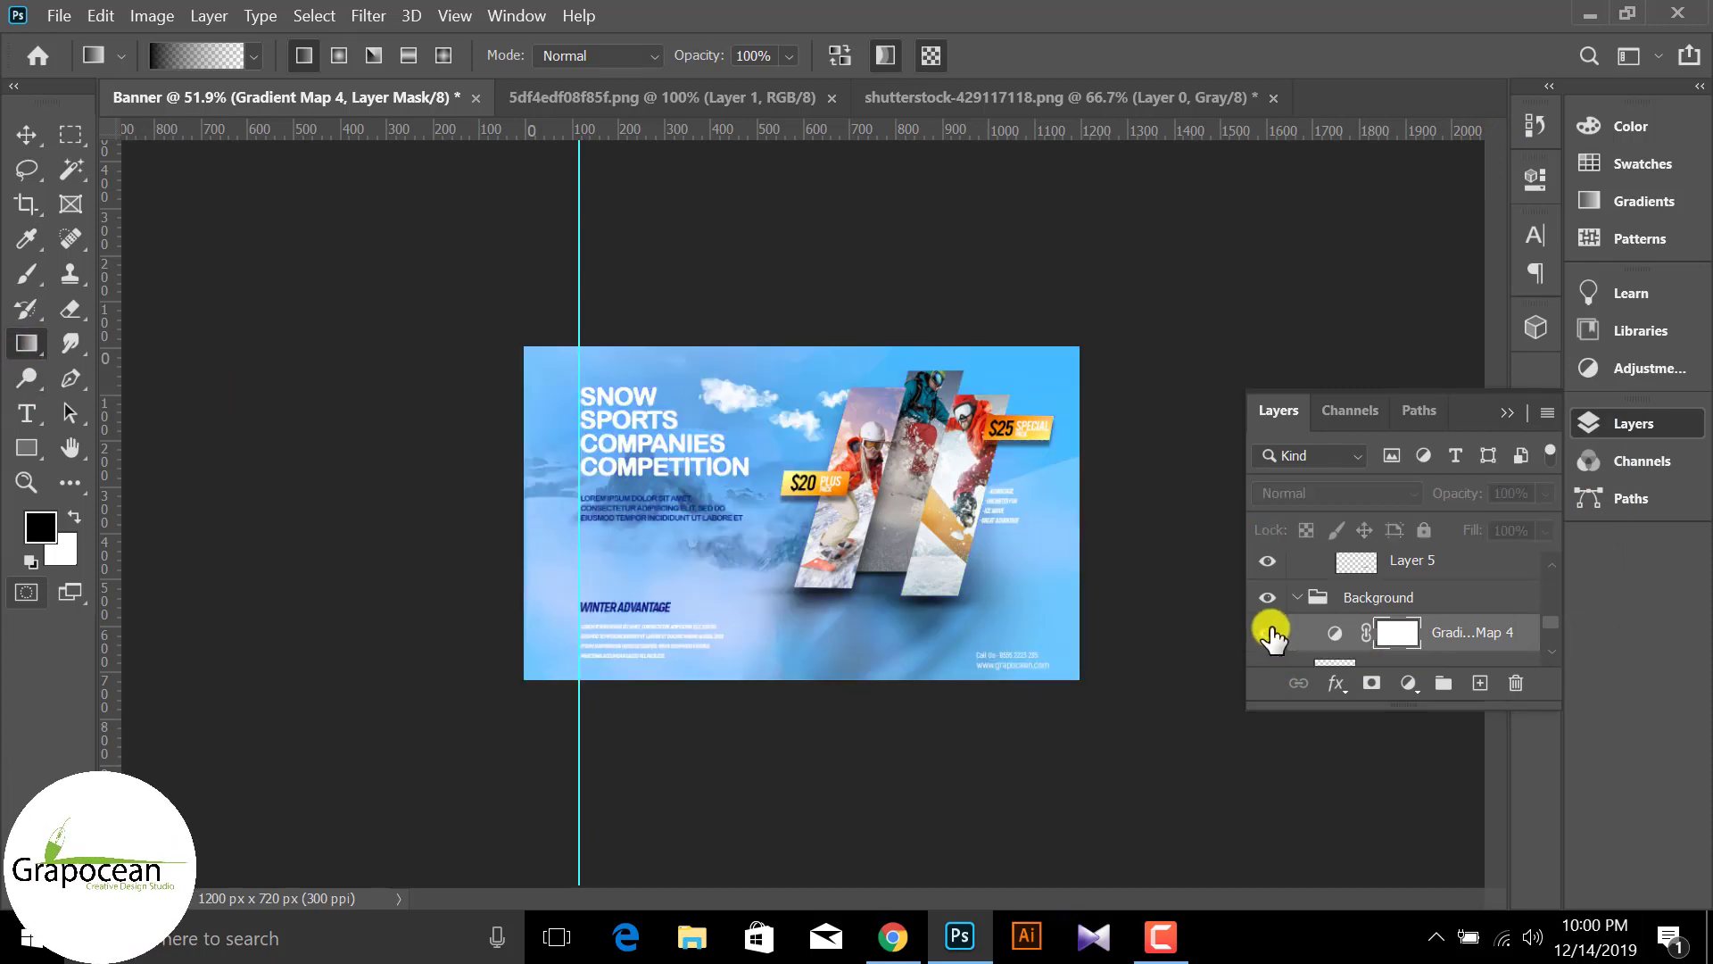
{"action": "left_click", "coordinate": [1267, 631]}
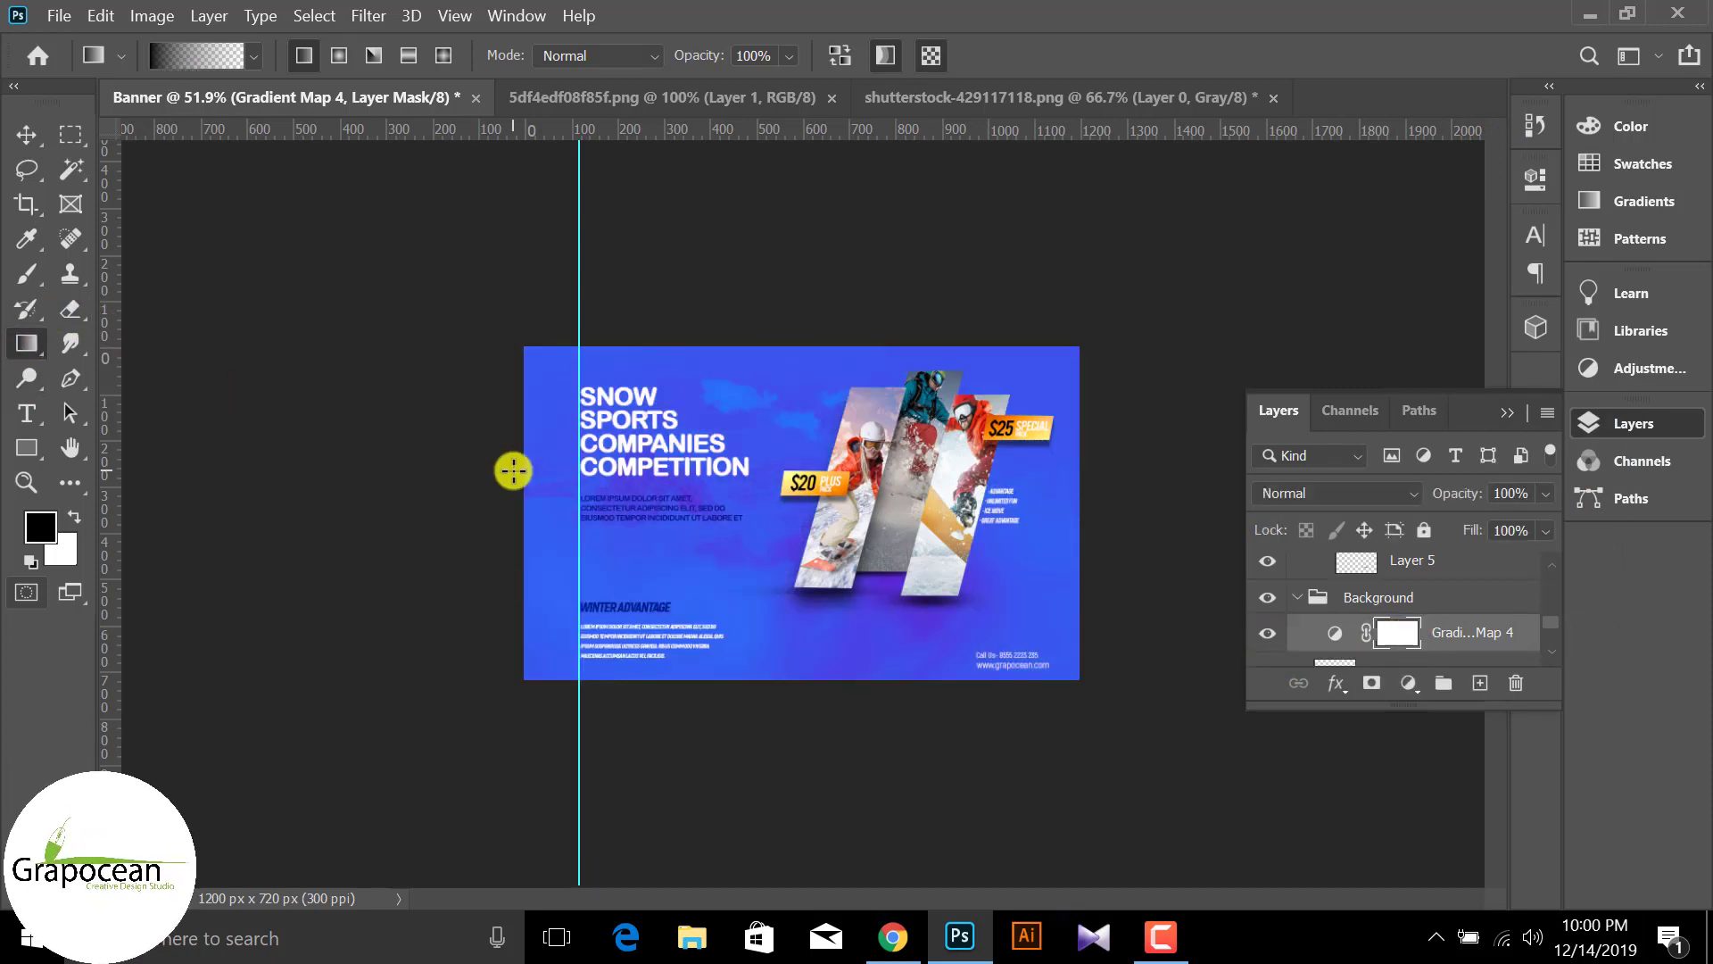
{"action": "left_click_drag", "start_coordinate": [536, 544], "coordinate": [778, 525]}
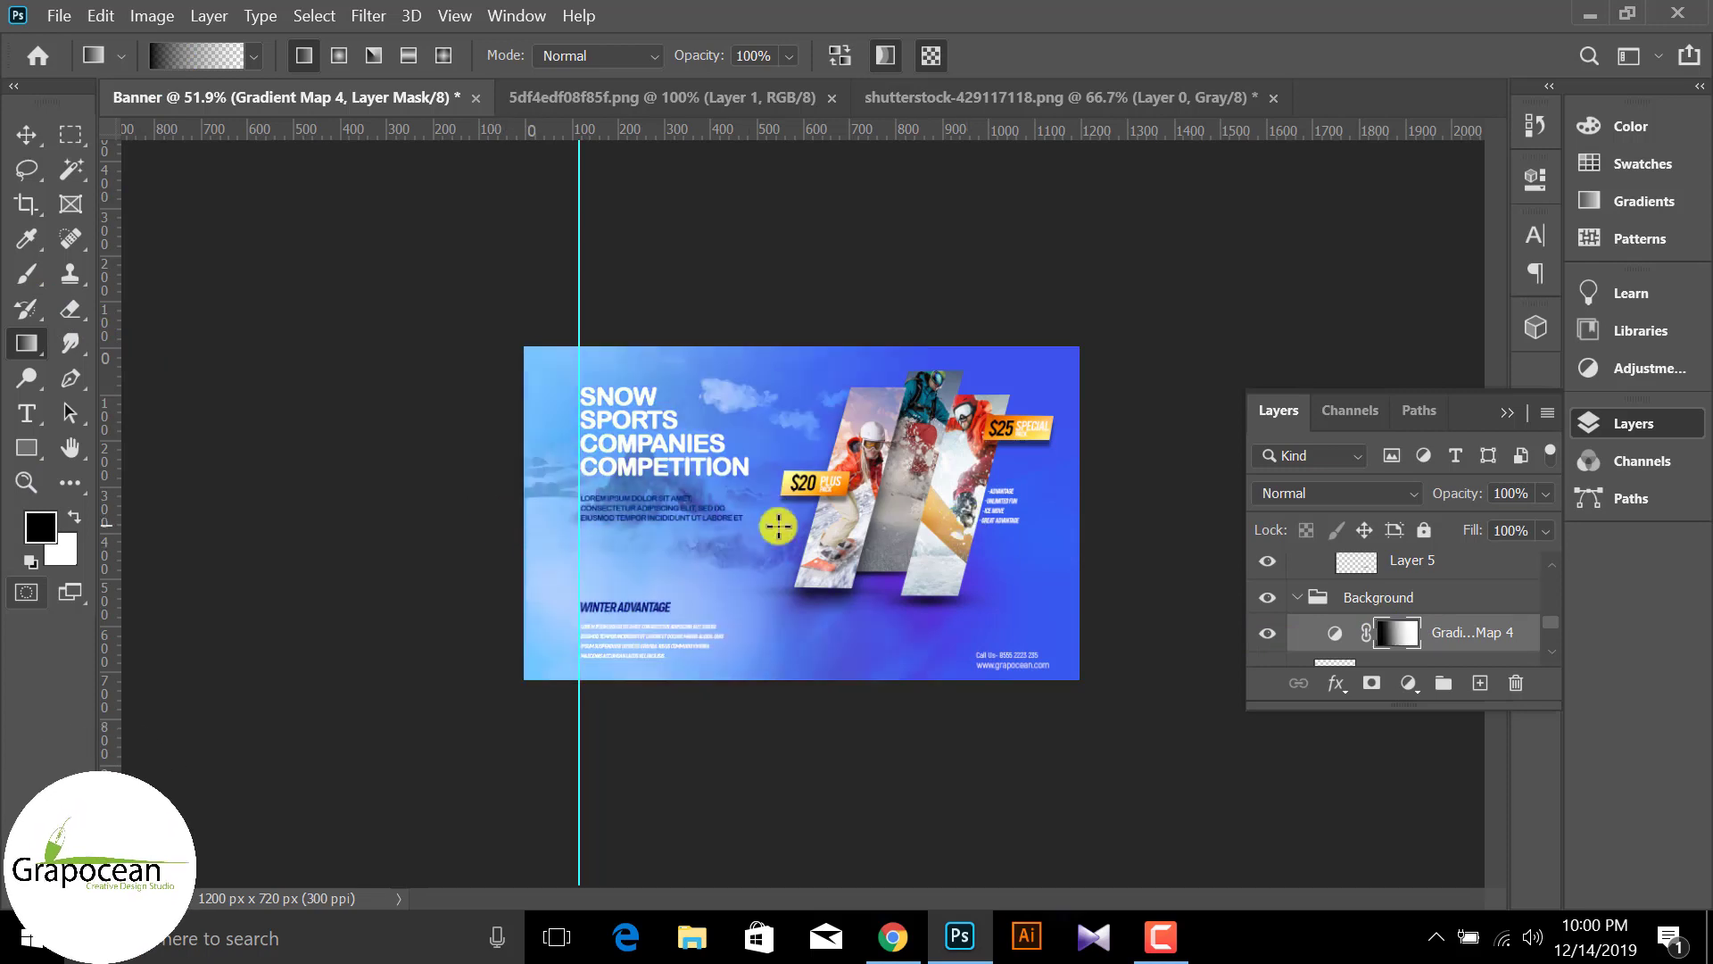
{"action": "left_click_drag", "start_coordinate": [889, 514], "coordinate": [644, 694]}
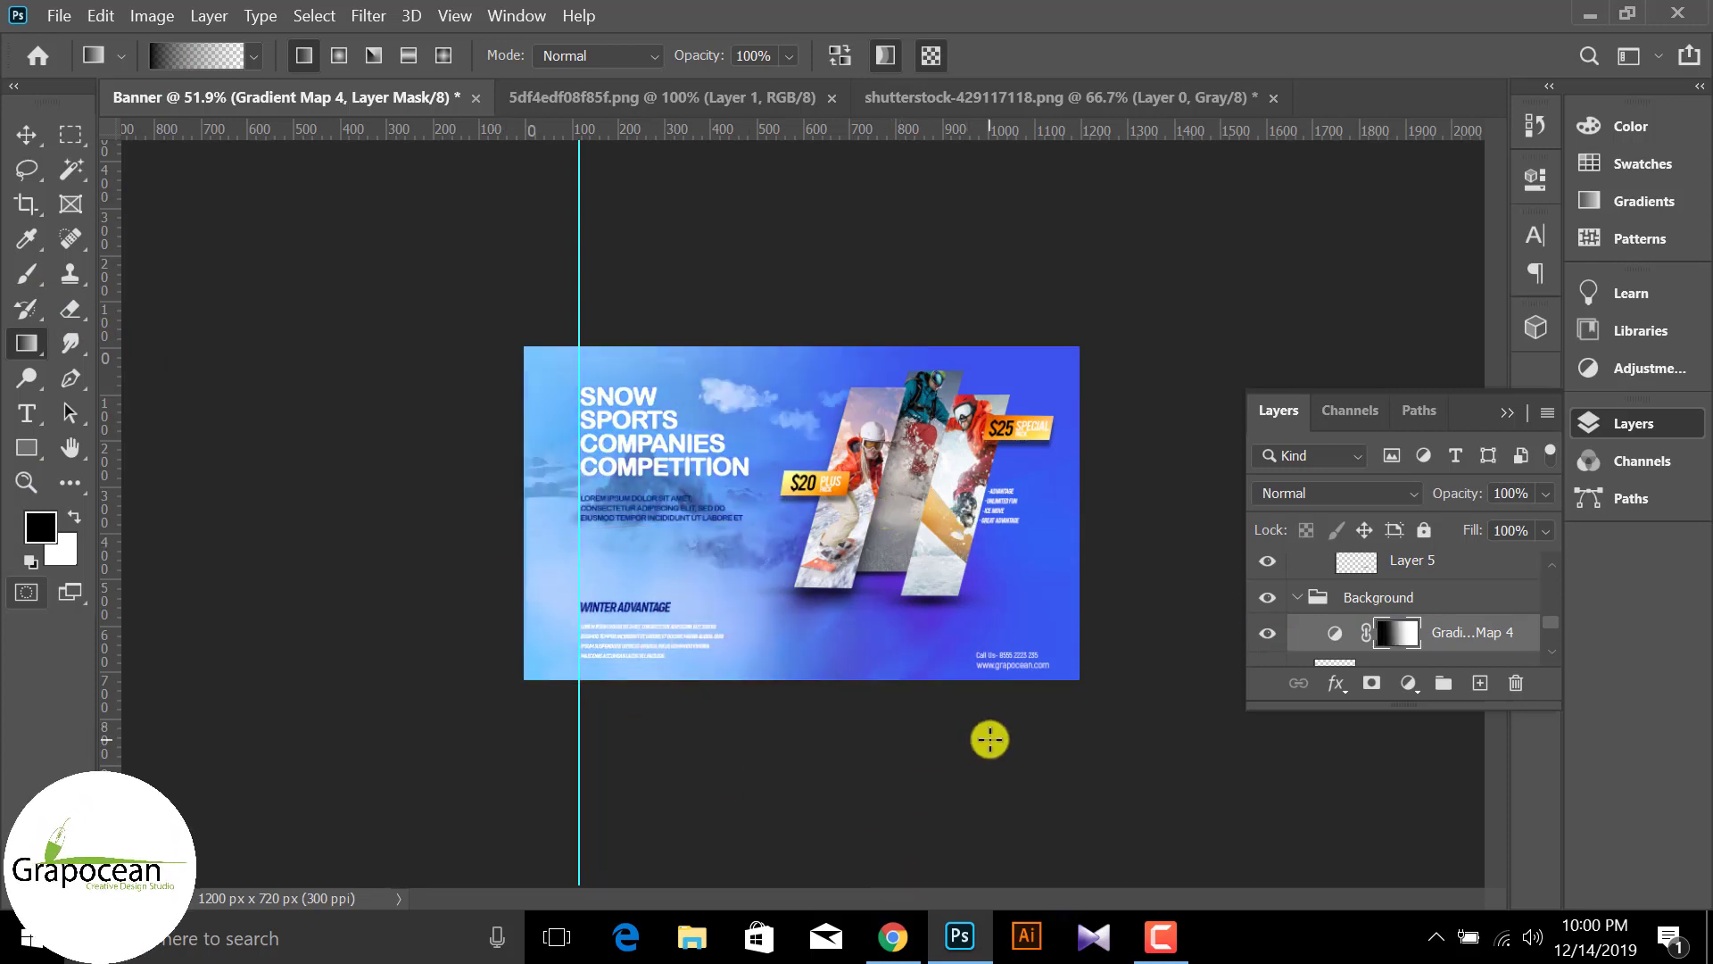
{"action": "scroll", "coordinate": [1036, 767], "scroll_direction": "down", "scroll_amount": 1}
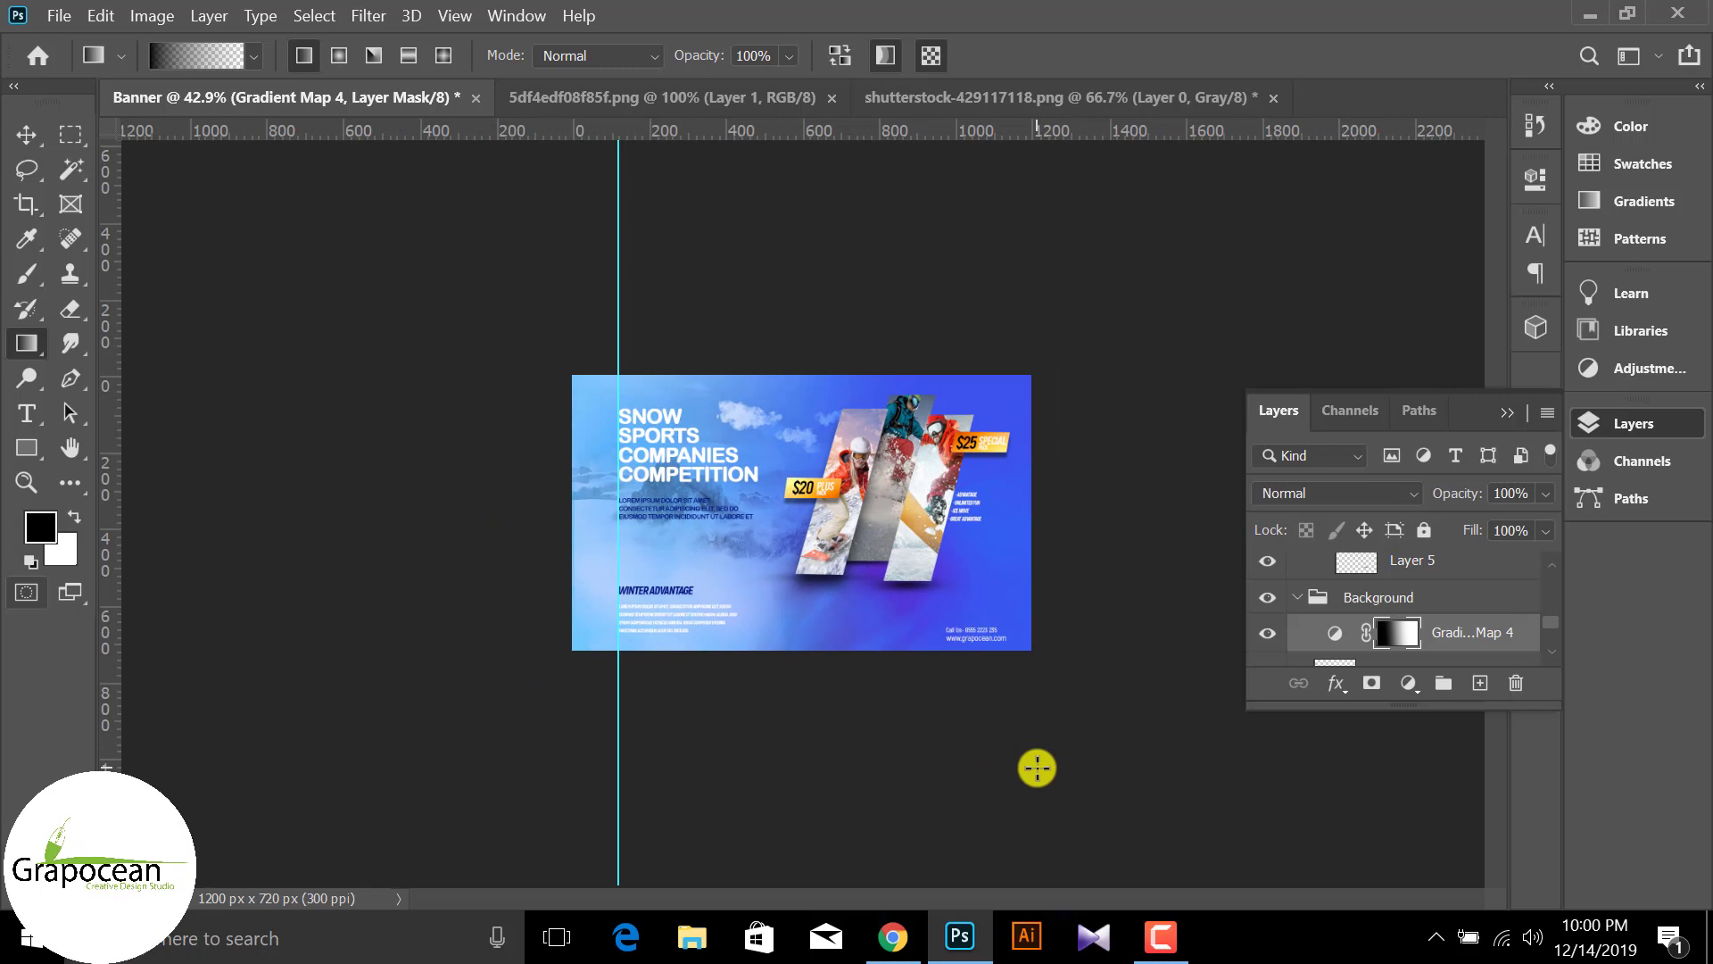
{"action": "scroll", "coordinate": [1124, 643], "scroll_direction": "up", "scroll_amount": 2}
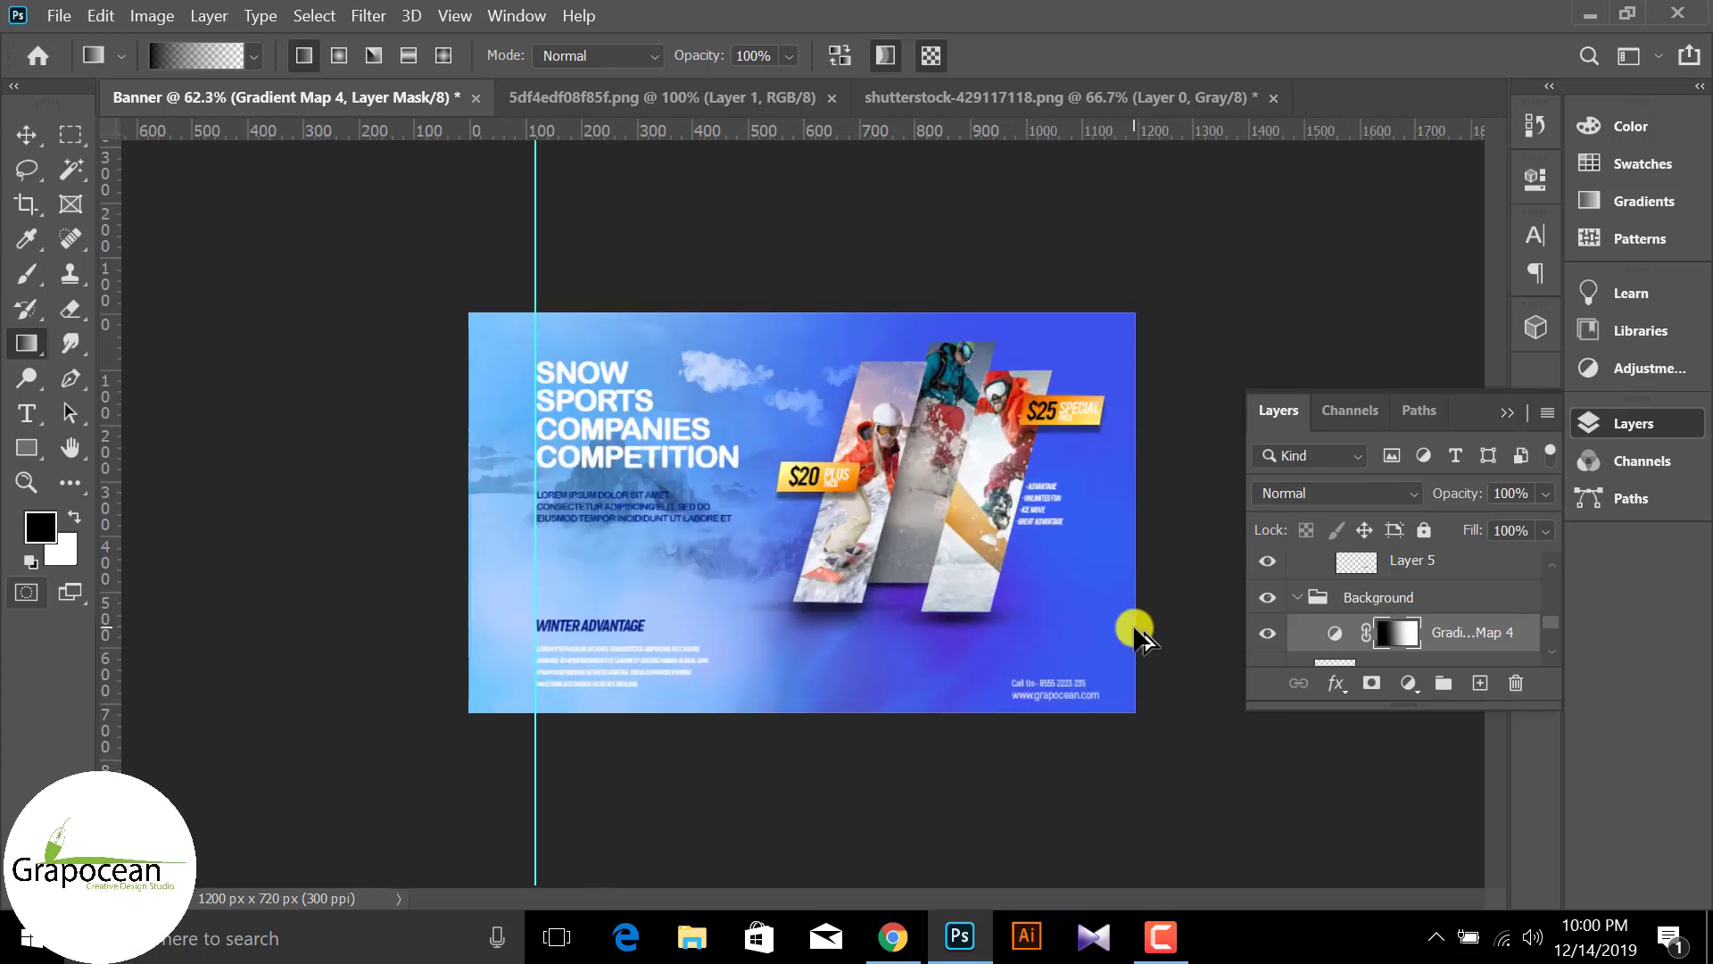